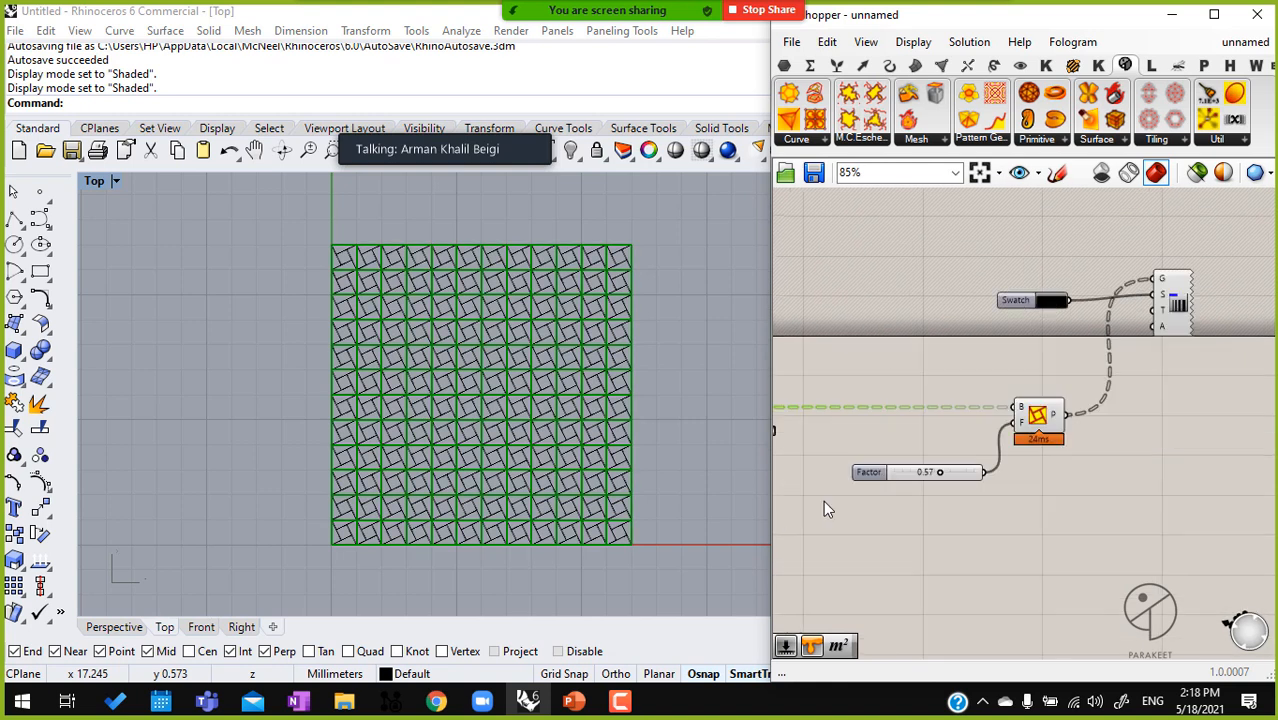
Group the pattern genotype component with its Factor slider, and set the factor to 0.60
key("ctrl+g")
left_click(1046, 522)
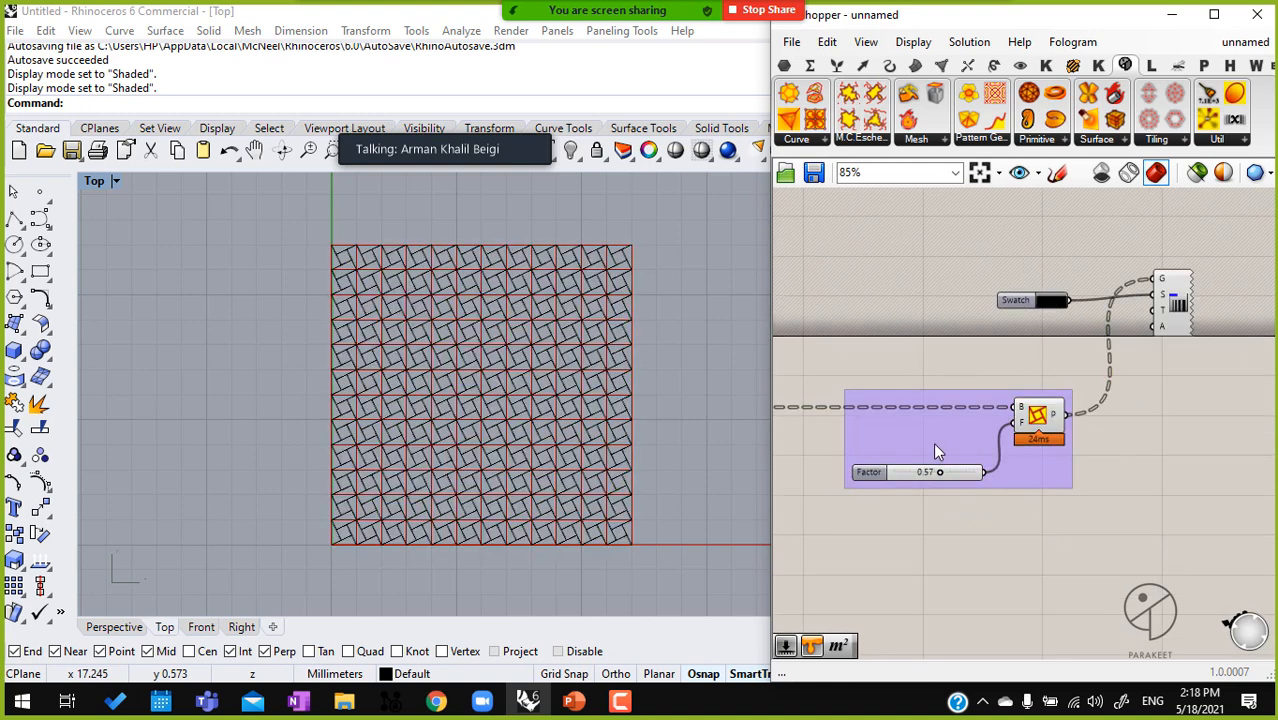
scroll(935, 448, "up", 5)
mouse_move(950, 520)
left_mouse_down()
mouse_move(833, 524)
mouse_move(989, 526)
mouse_move(960, 538)
left_mouse_up()
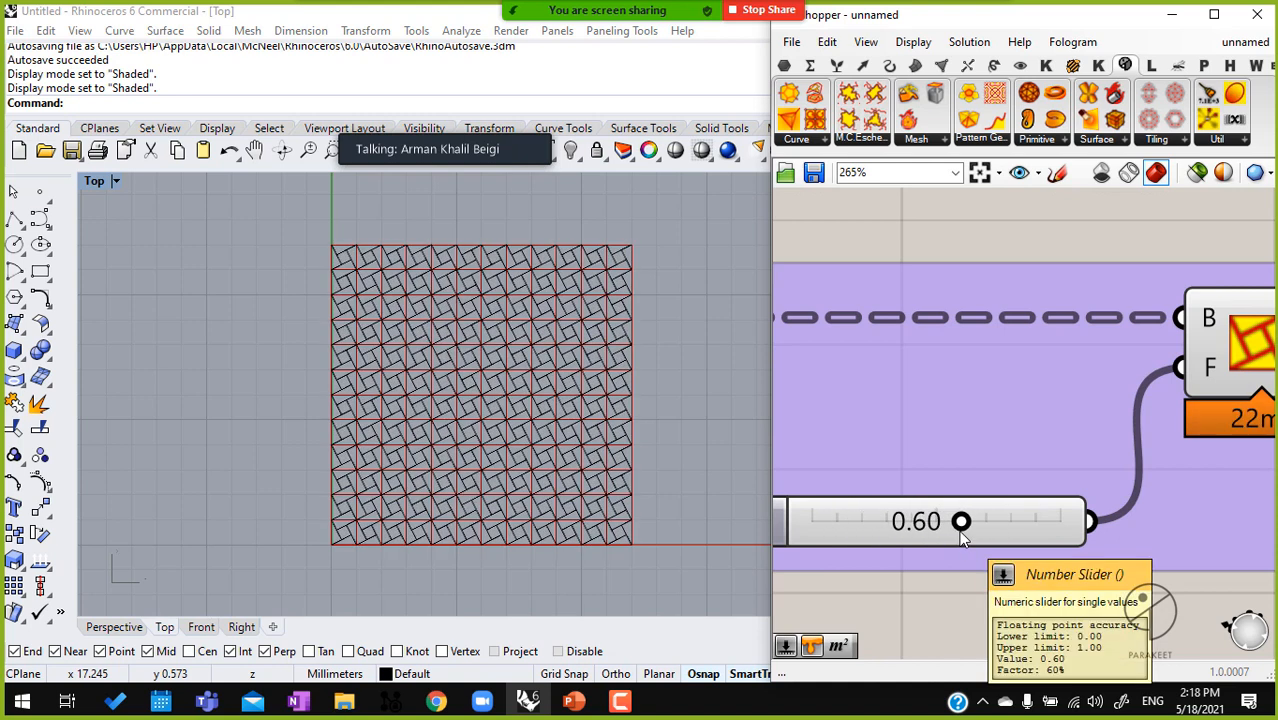
Examine the patterned grid, the Square grid's cell output connection and the component groups it links
scroll(467, 390, "up", 3)
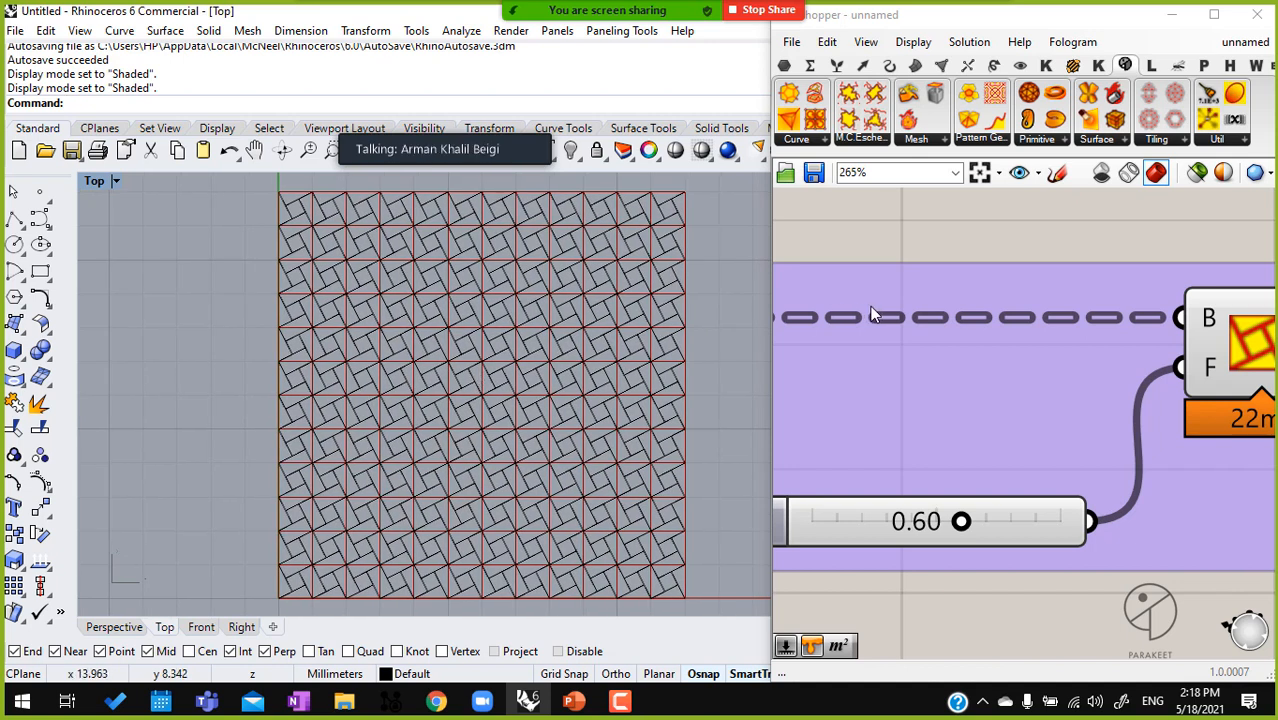
scroll(867, 306, "down", 2)
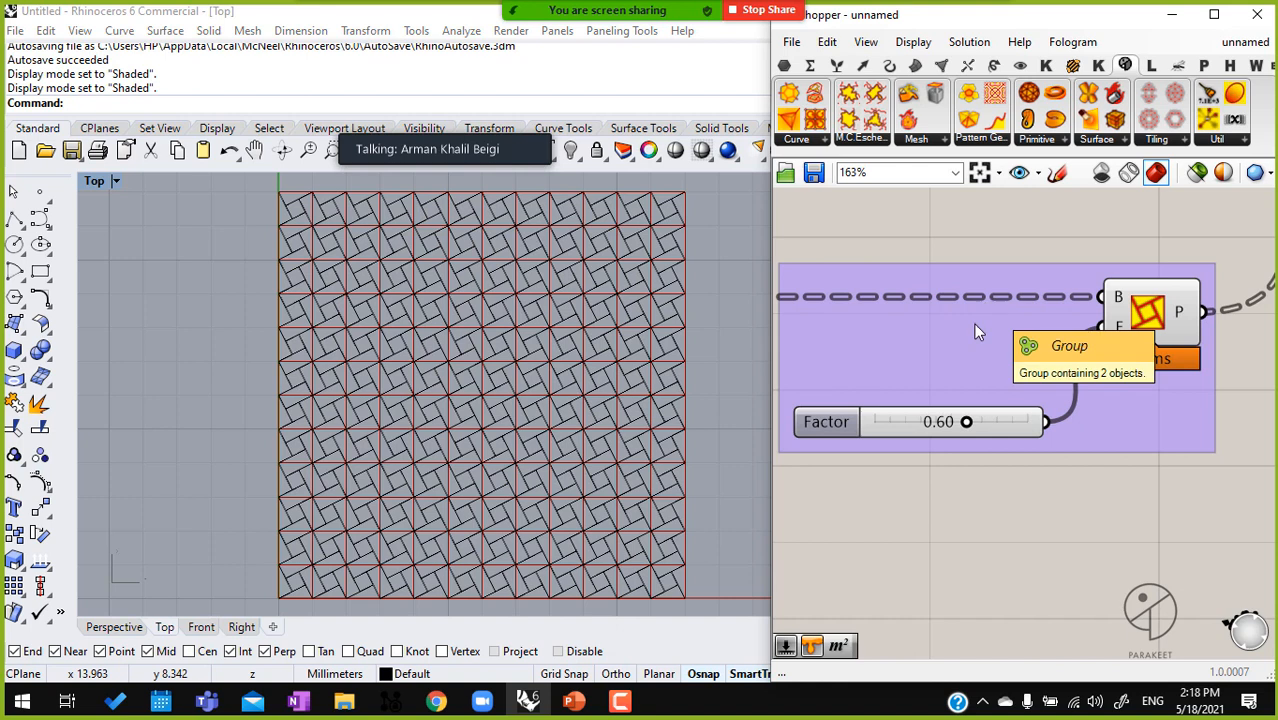
right_click_drag(984, 303, 1092, 288)
right_click_drag(864, 305, 1086, 304)
right_click(911, 284)
mouse_move(925, 343)
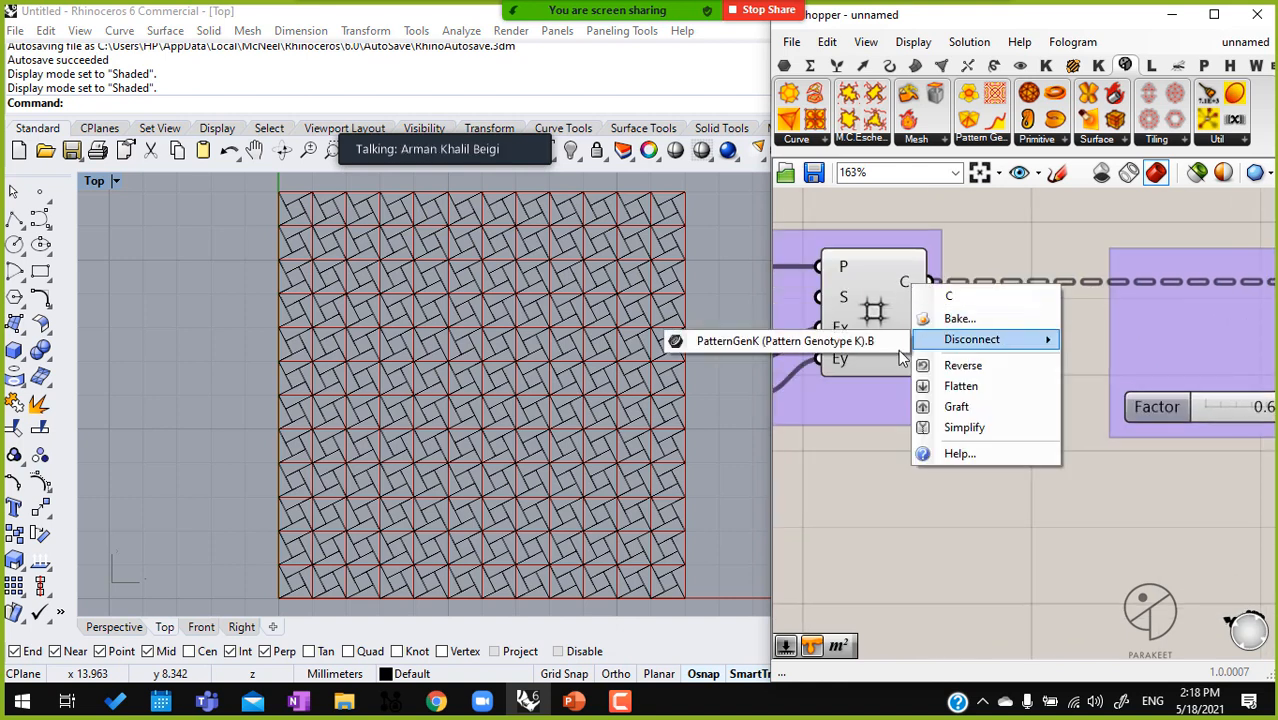
left_click(893, 513)
right_click_drag(1005, 520, 947, 510)
scroll(947, 510, "down", 2)
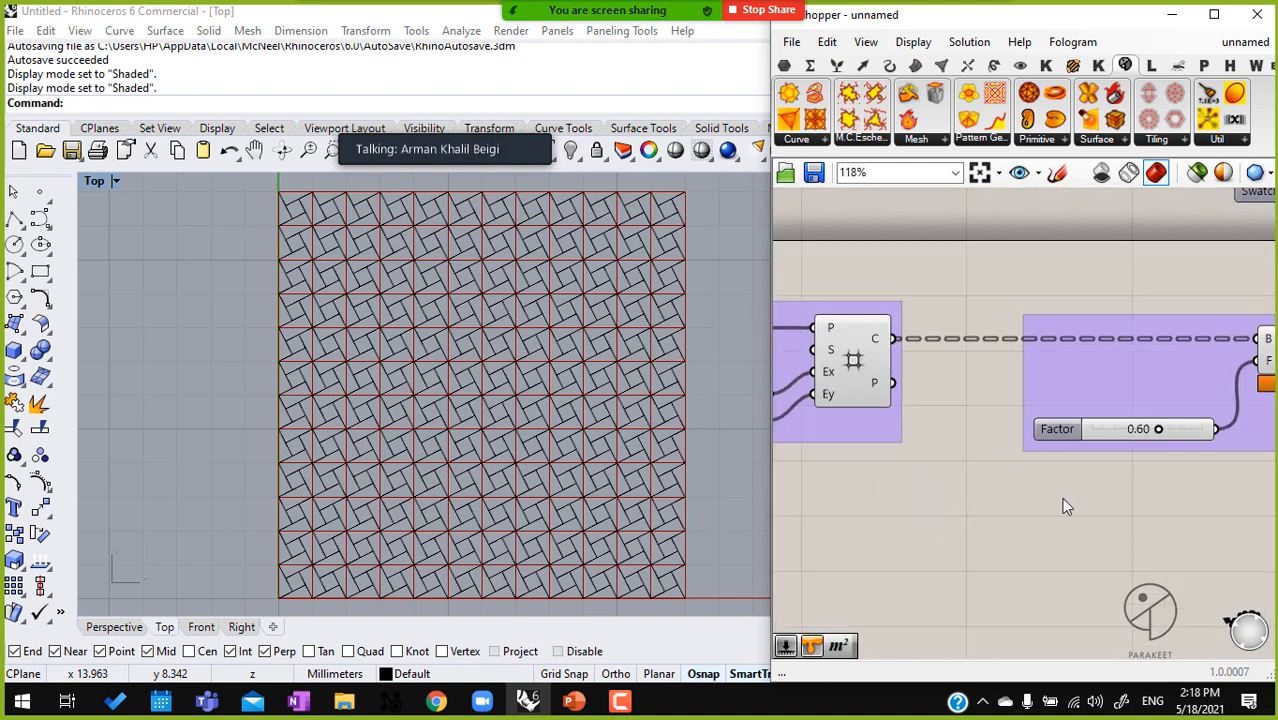
right_click_drag(1081, 504, 1020, 510)
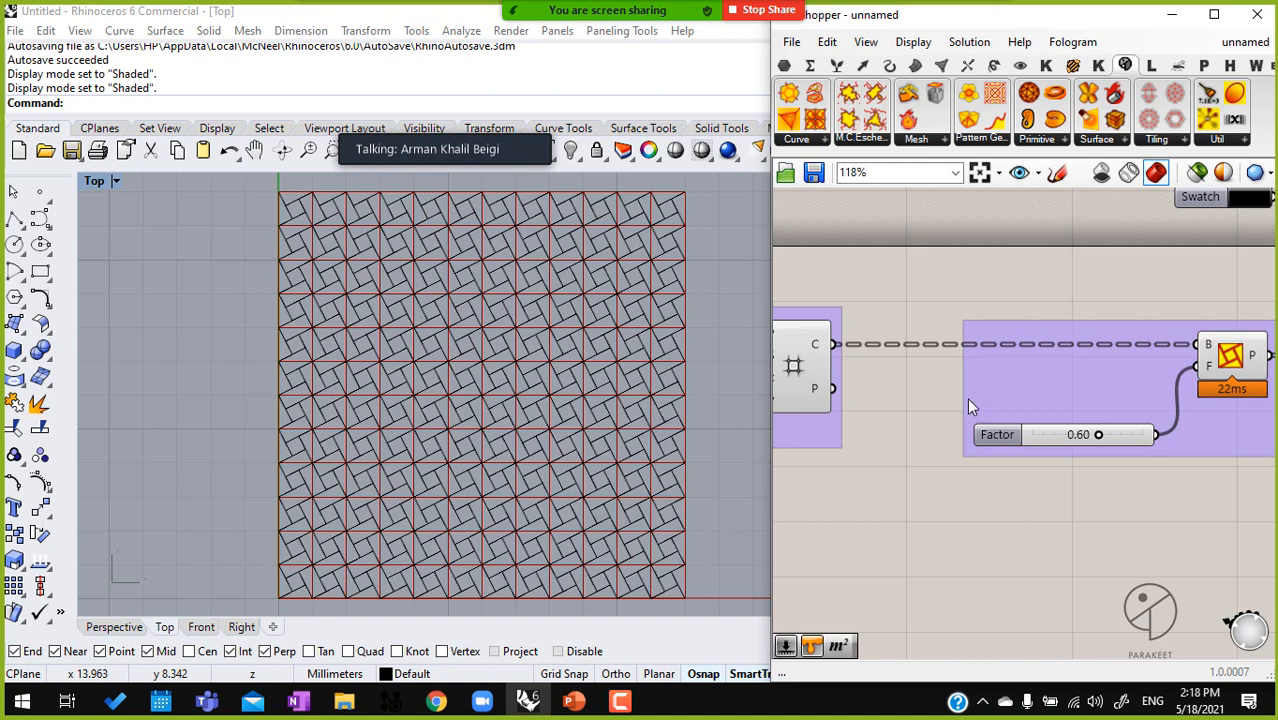
right_click_drag(871, 393, 963, 371)
mouse_move(897, 468)
left_mouse_down()
mouse_move(859, 328)
mouse_move(866, 457)
left_mouse_up()
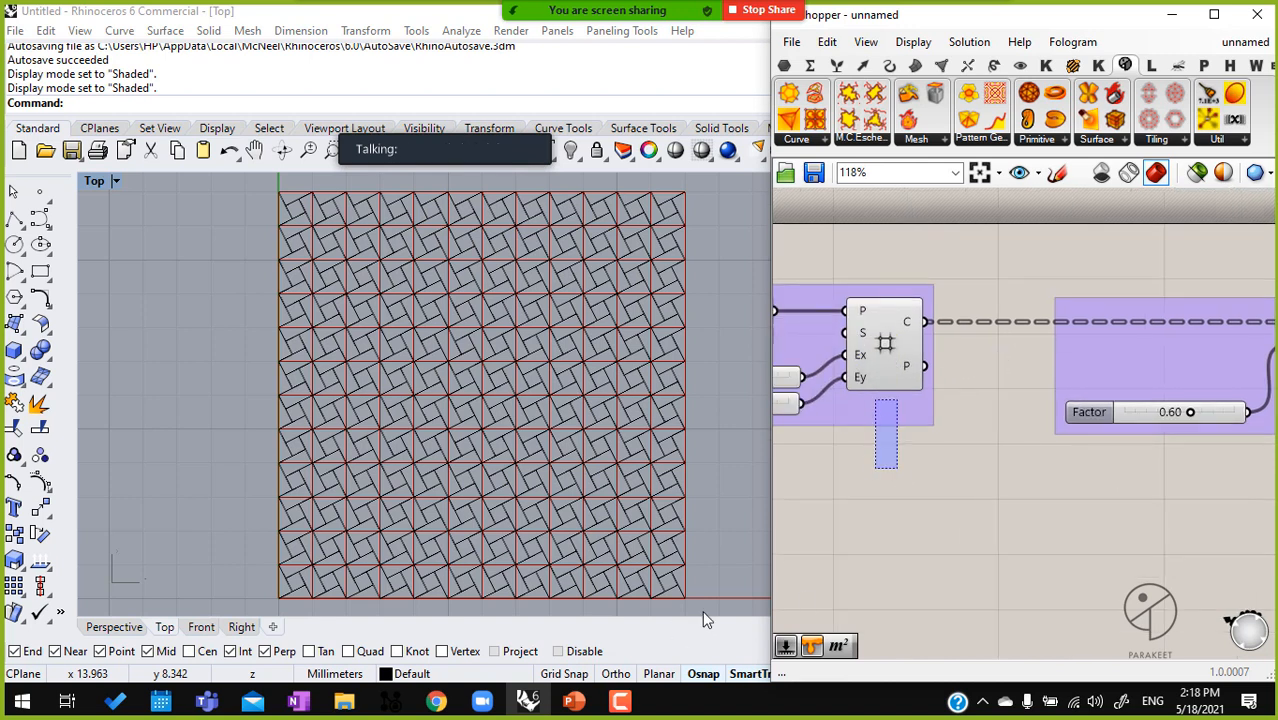
left_click_drag(875, 400, 903, 469)
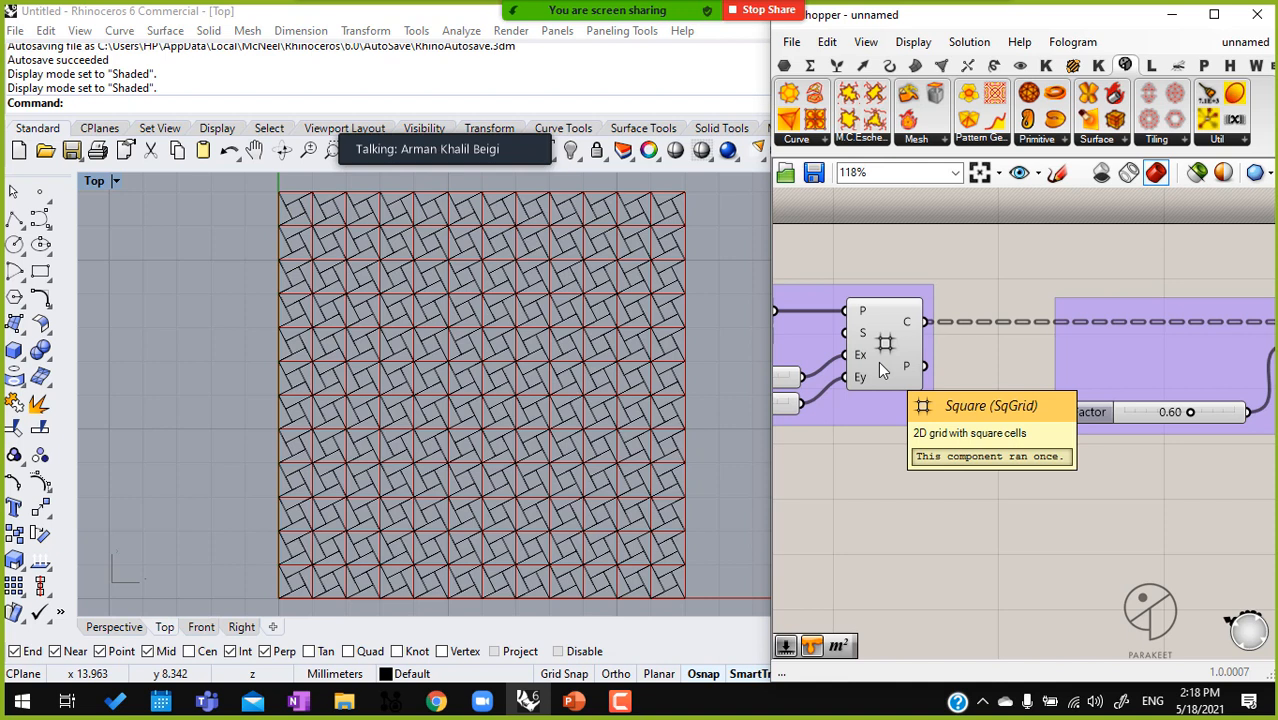
scroll(966, 416, "down", 3)
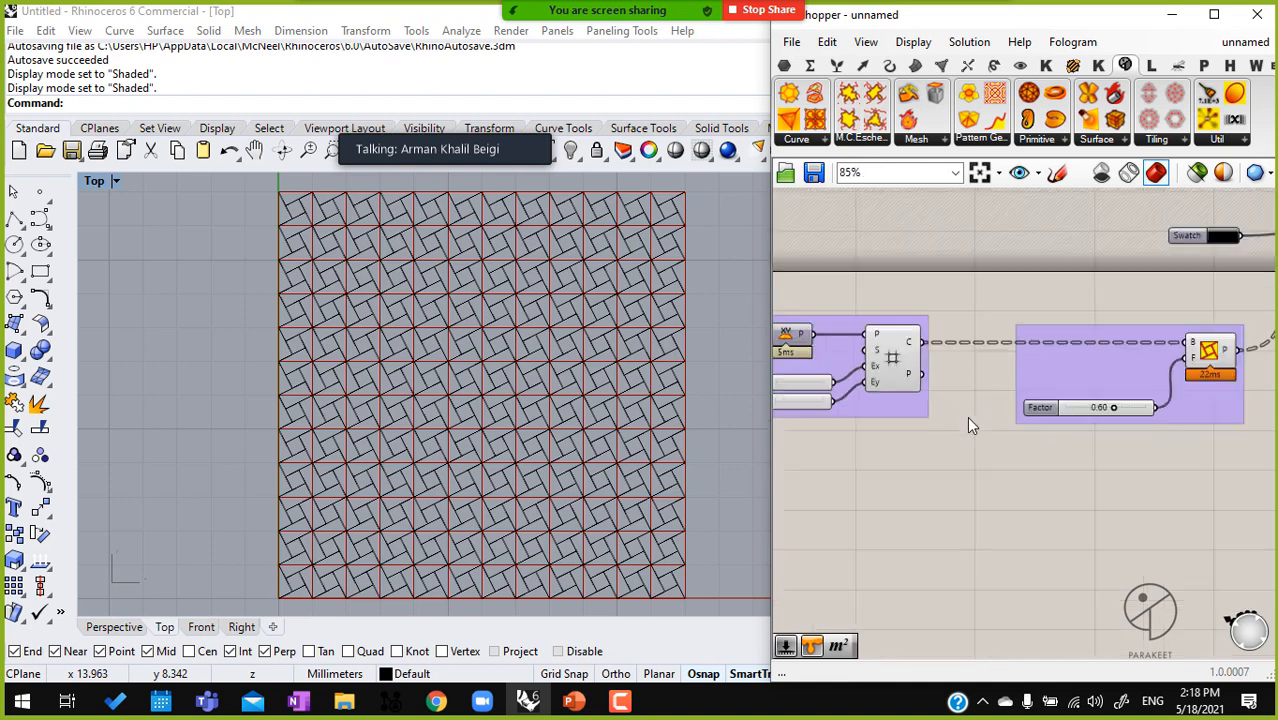
left_click_drag(929, 268, 806, 443)
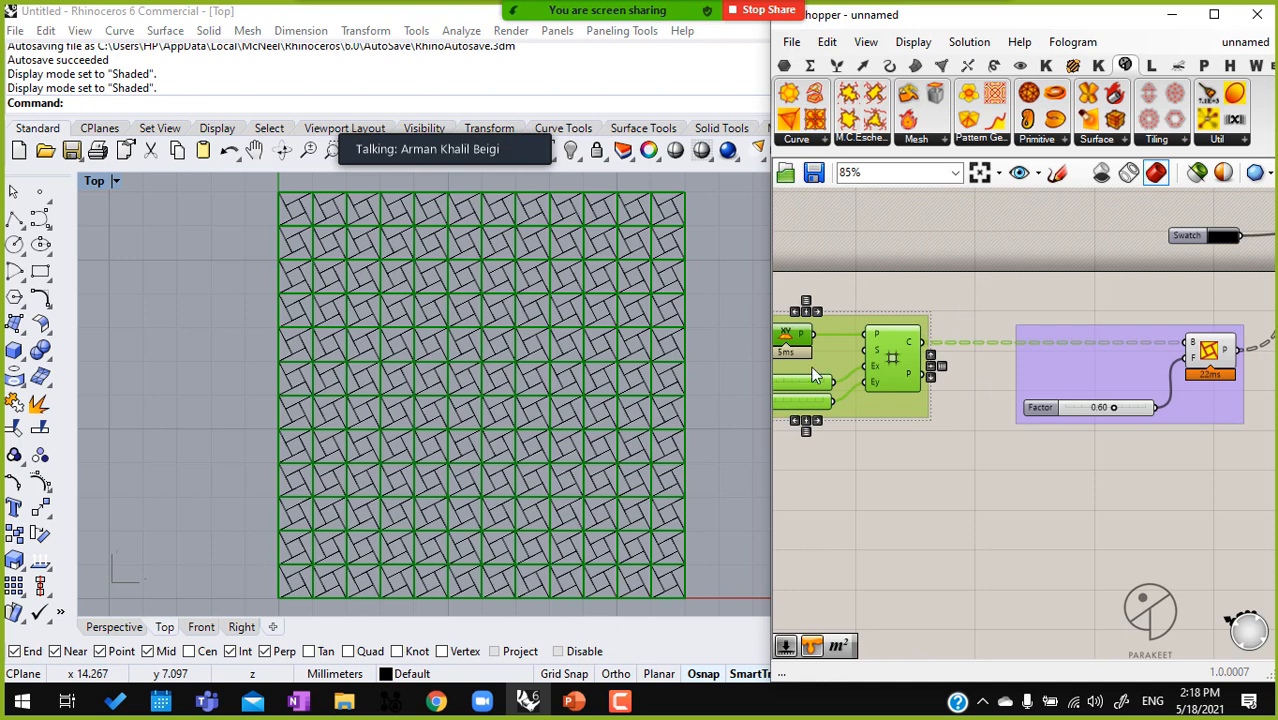
right_click_drag(907, 416, 748, 395)
left_click_drag(1125, 482, 955, 259)
left_click(1059, 473)
Place a Mirrored Subdivide Quad component below the grid group and feed the Square grid's C output into its B input
right_click_drag(815, 232, 1006, 248)
left_click_drag(815, 118, 970, 440)
scroll(975, 450, "up", 4)
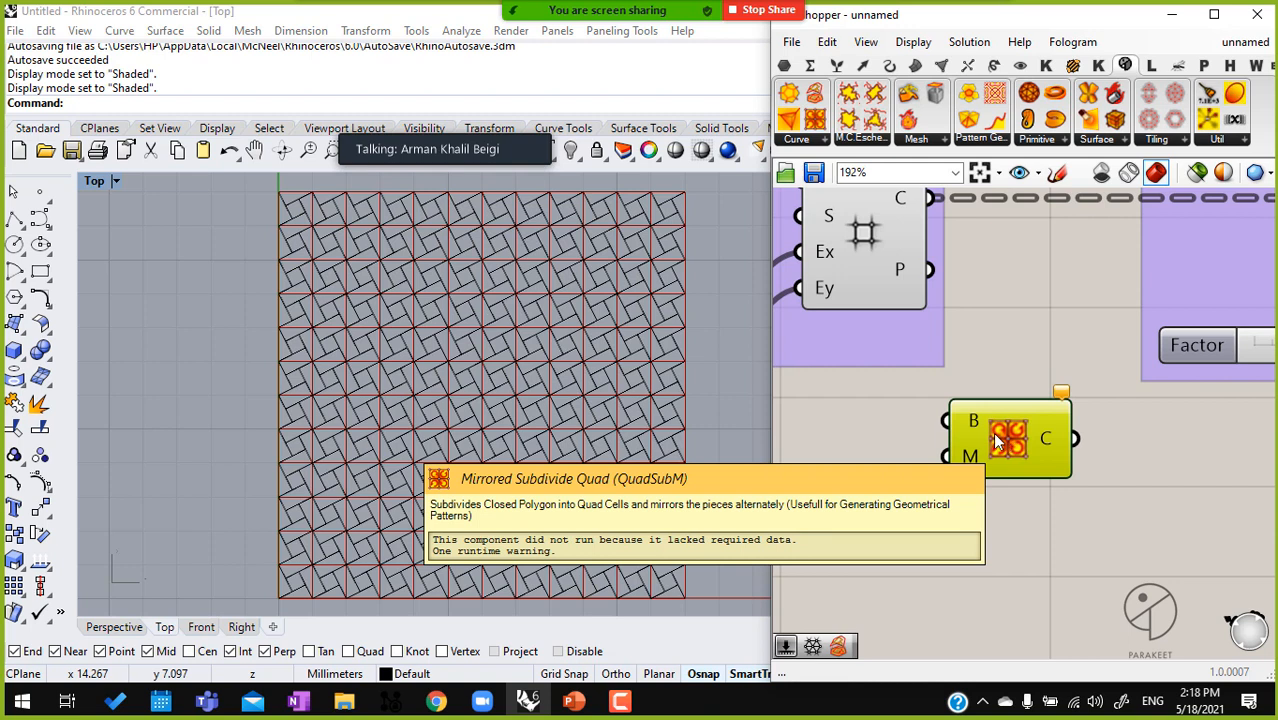
scroll(616, 227, "up", 4)
scroll(565, 320, "up", 5)
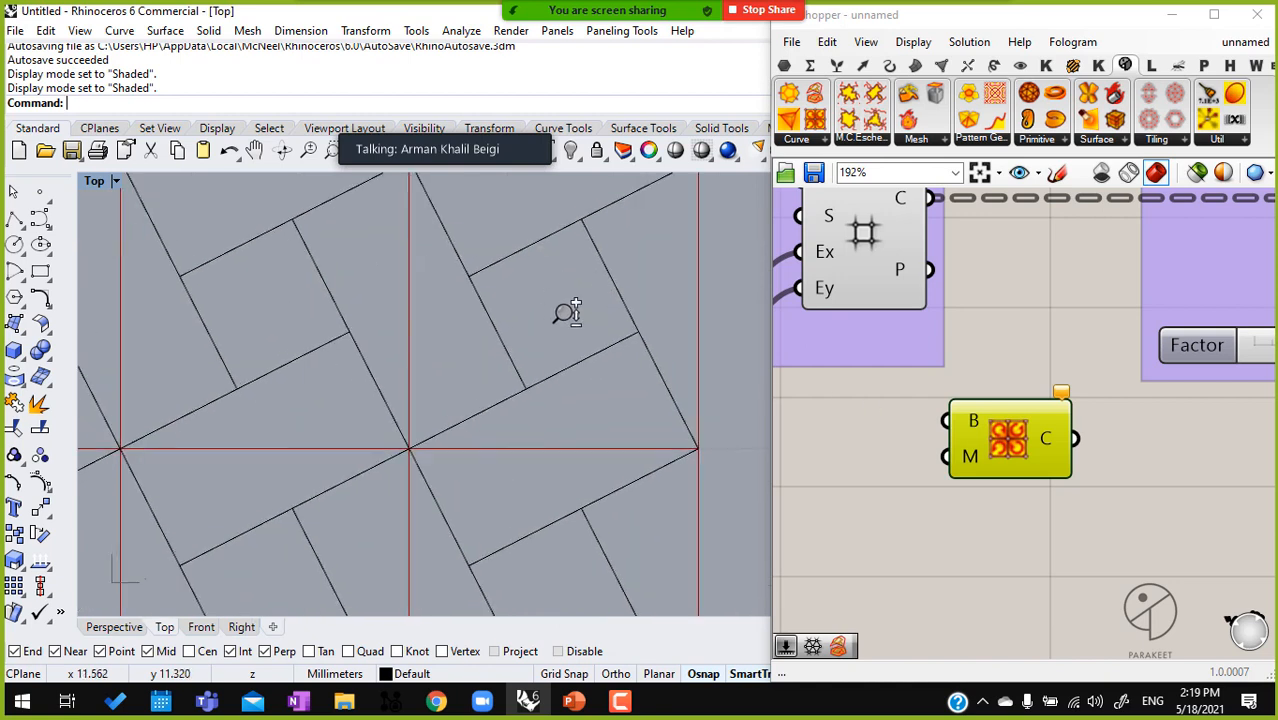
mouse_move(927, 199)
left_mouse_down()
mouse_move(952, 422)
mouse_move(1022, 440)
left_mouse_up()
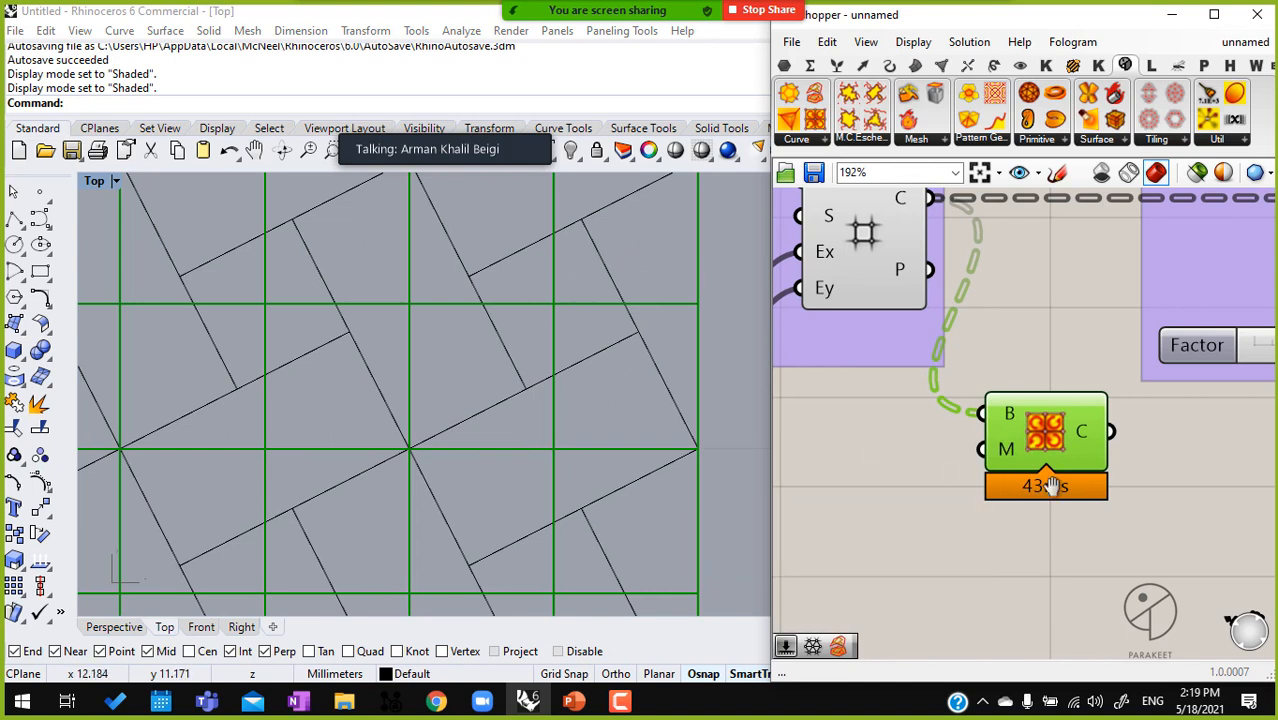
Flatten the C output of the Square grid component
right_click_drag(1074, 488, 1008, 490)
scroll(977, 472, "down", 2)
scroll(1056, 370, "up", 5)
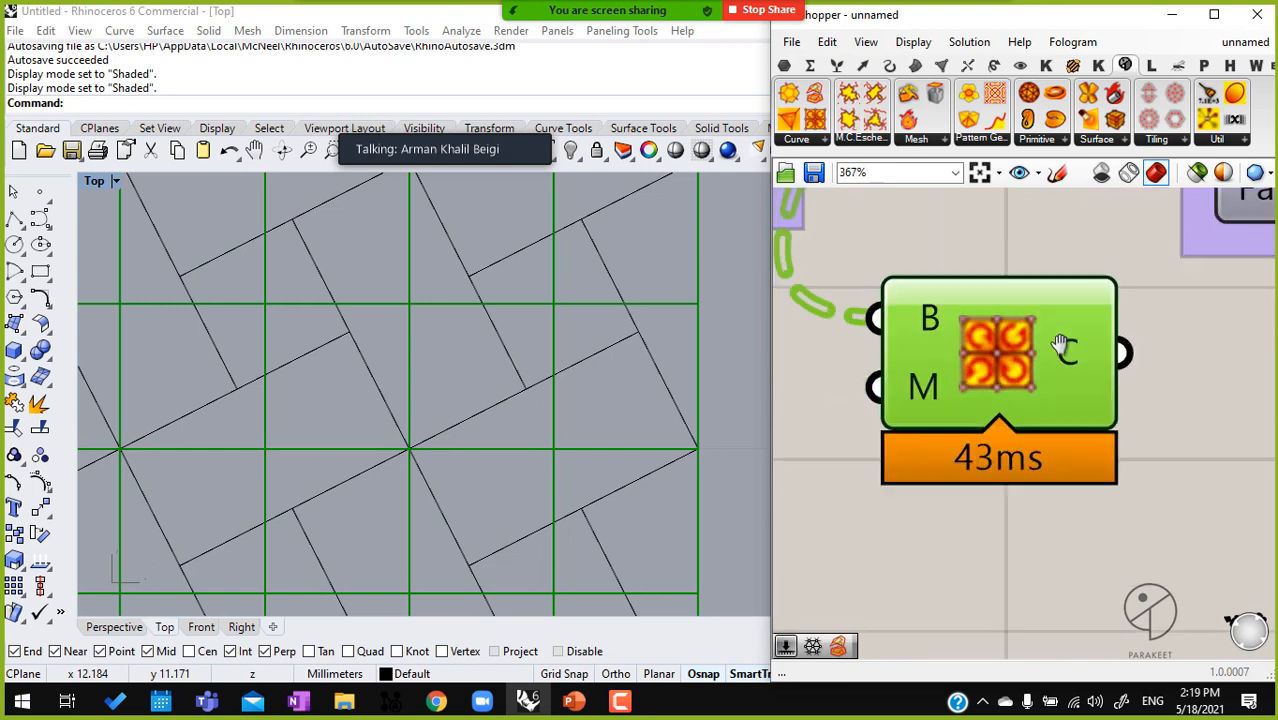
scroll(966, 262, "up", 3)
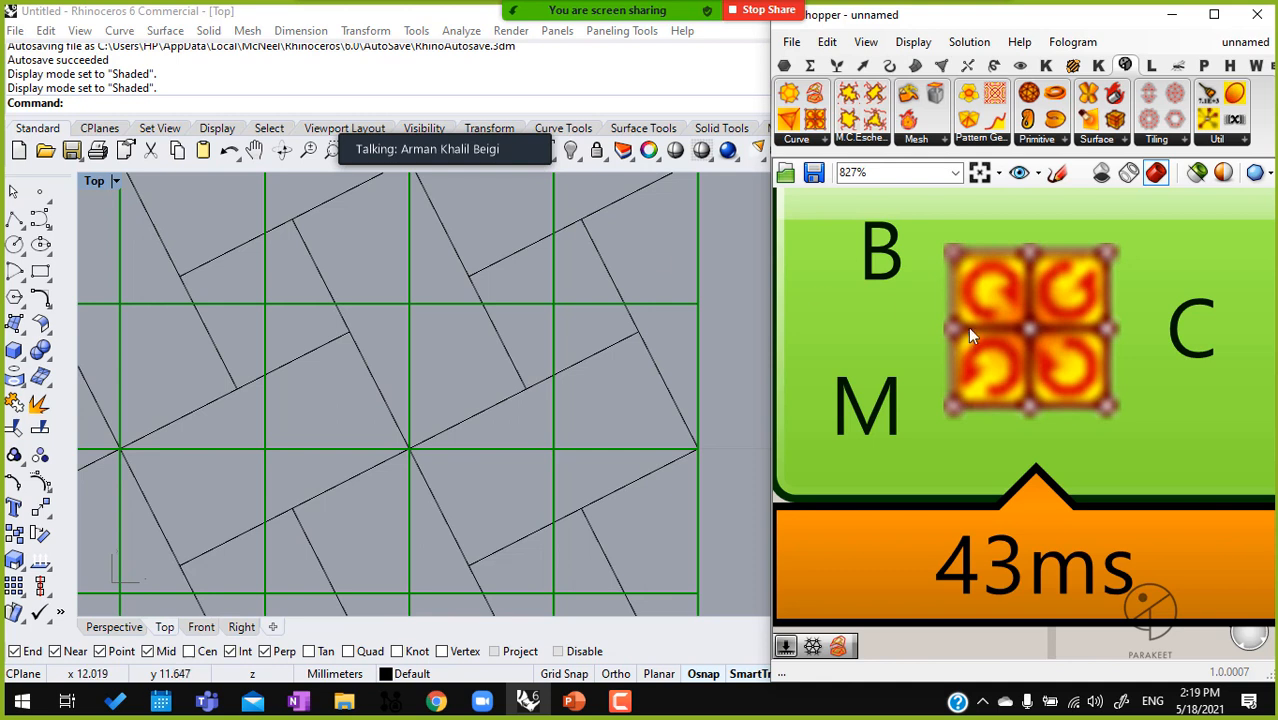
scroll(1063, 371, "down", 5)
scroll(995, 381, "down", 2)
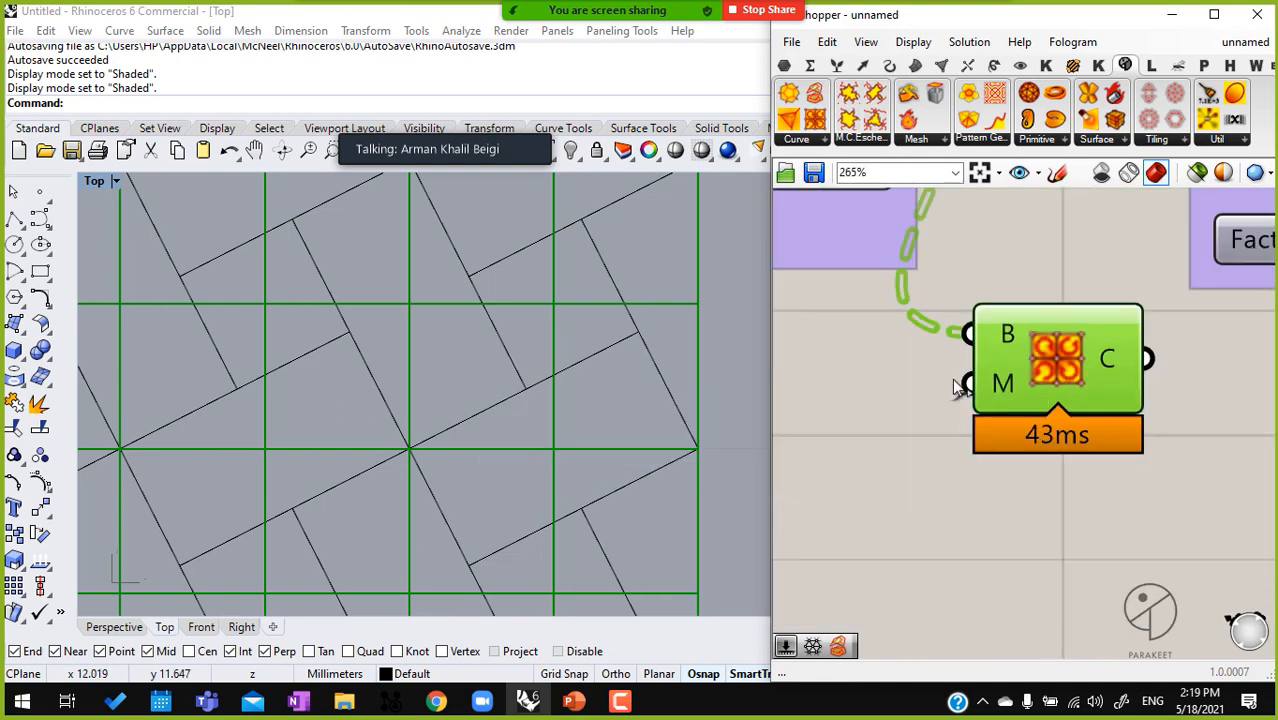
scroll(951, 398, "down", 5)
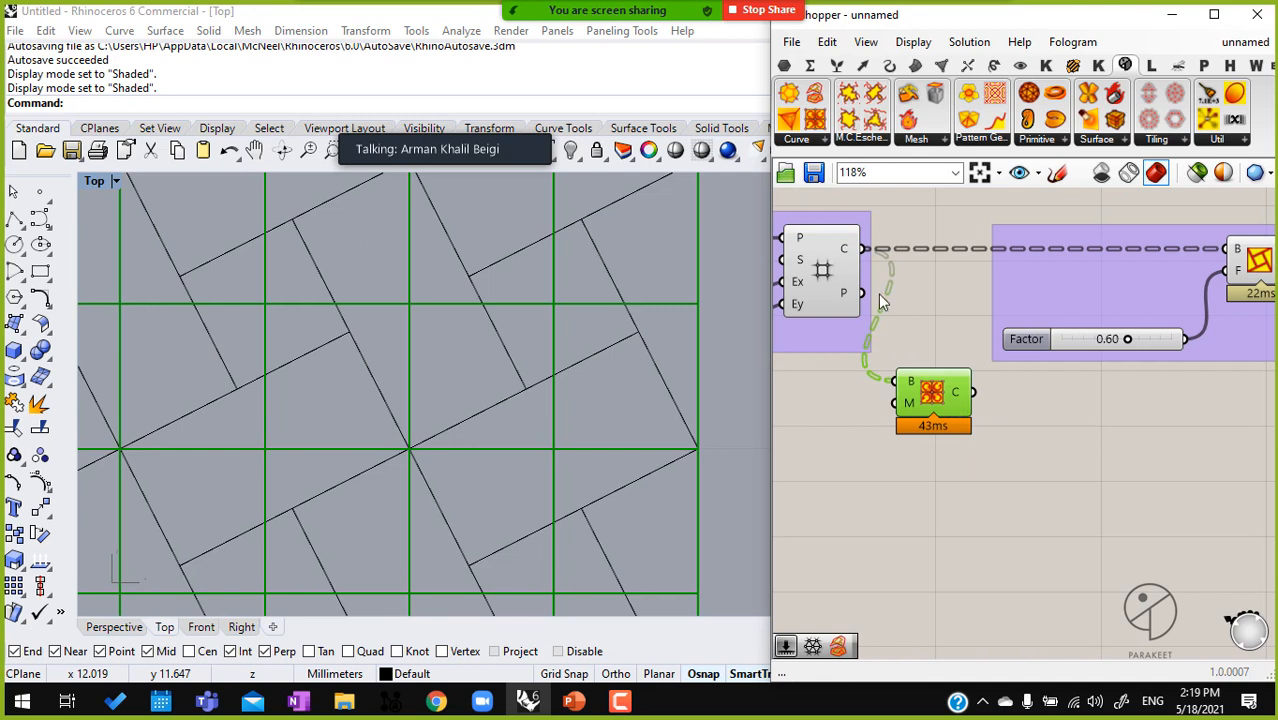
right_click(845, 258)
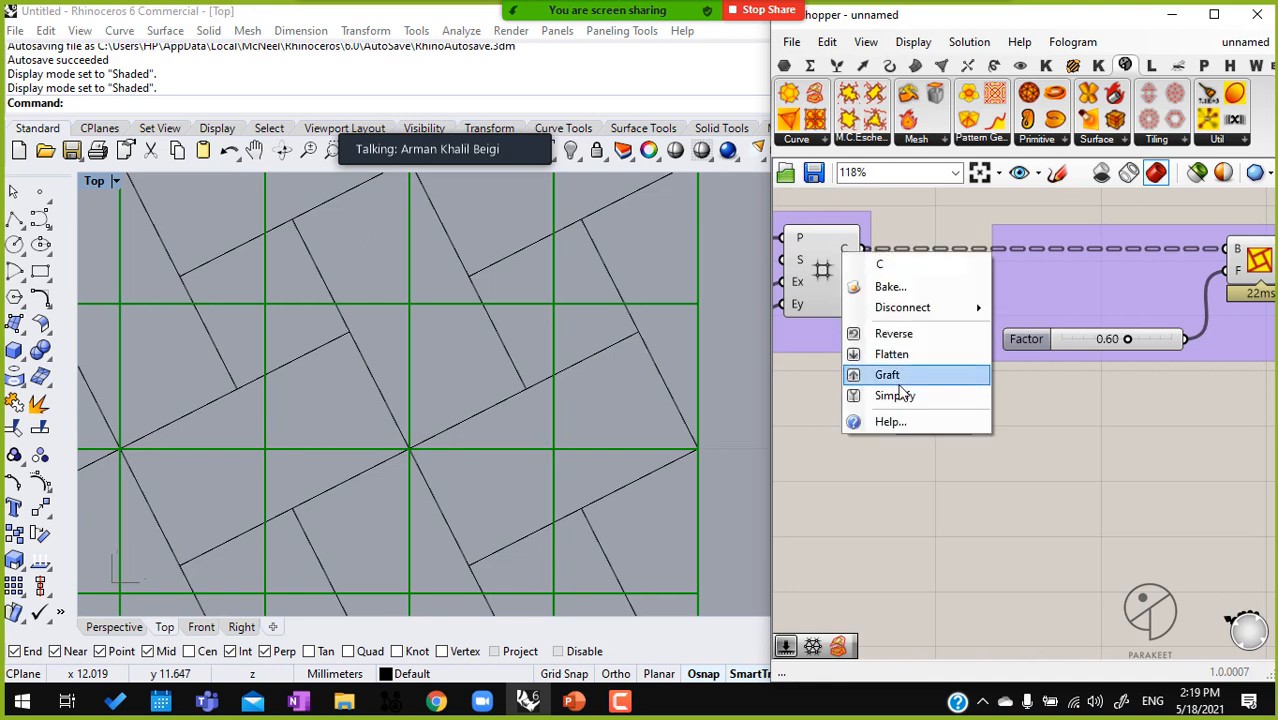
left_click(900, 354)
Connect the Mirrored Subdivide Quad's C output to the pattern genotype's B input, replacing the direct grid connection
left_click_drag(938, 393, 950, 395)
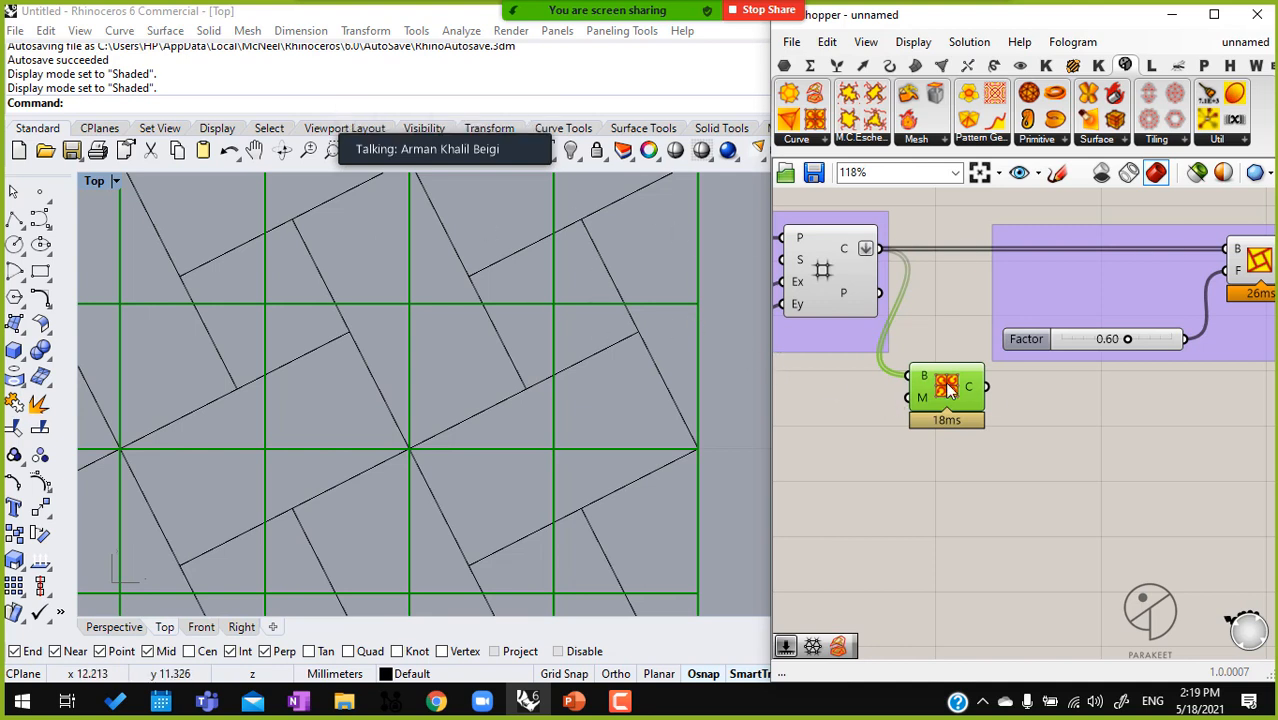
right_click_drag(993, 394, 949, 386)
left_click_drag(939, 381, 1175, 234)
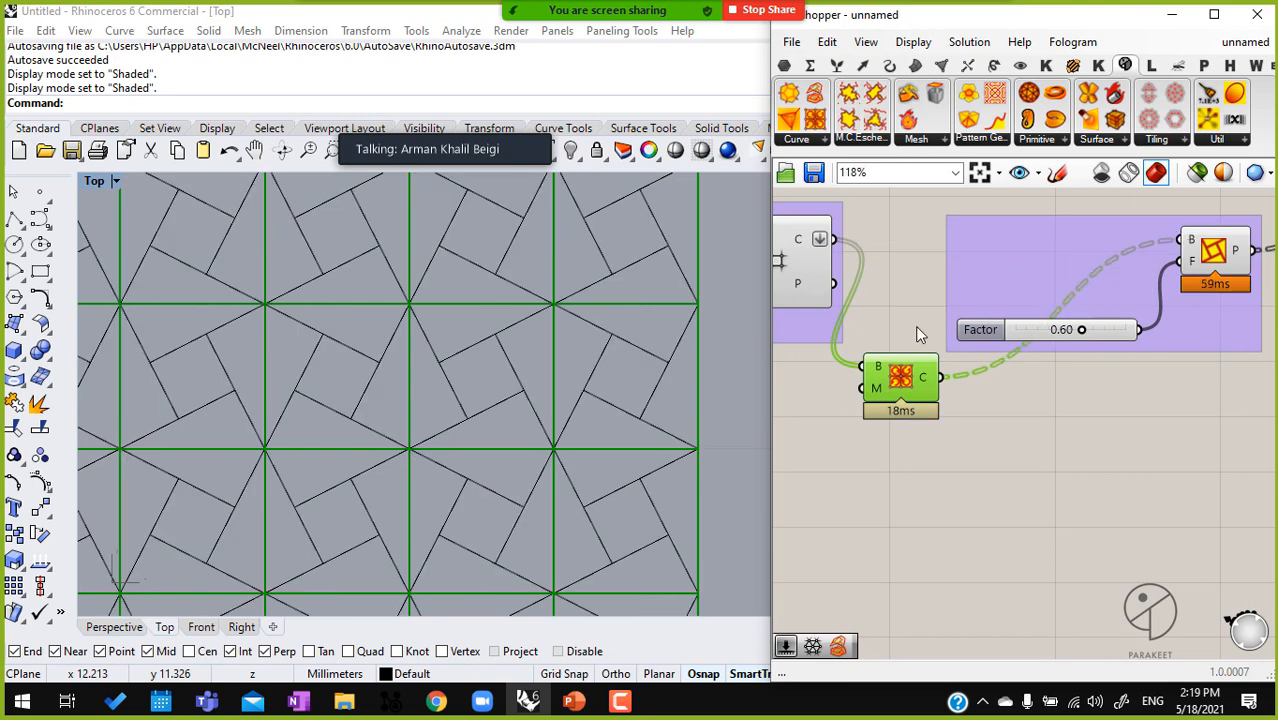
Set the pattern's Factor slider to 0.42 and view the whole mirrored pattern
scroll(584, 236, "up", 3)
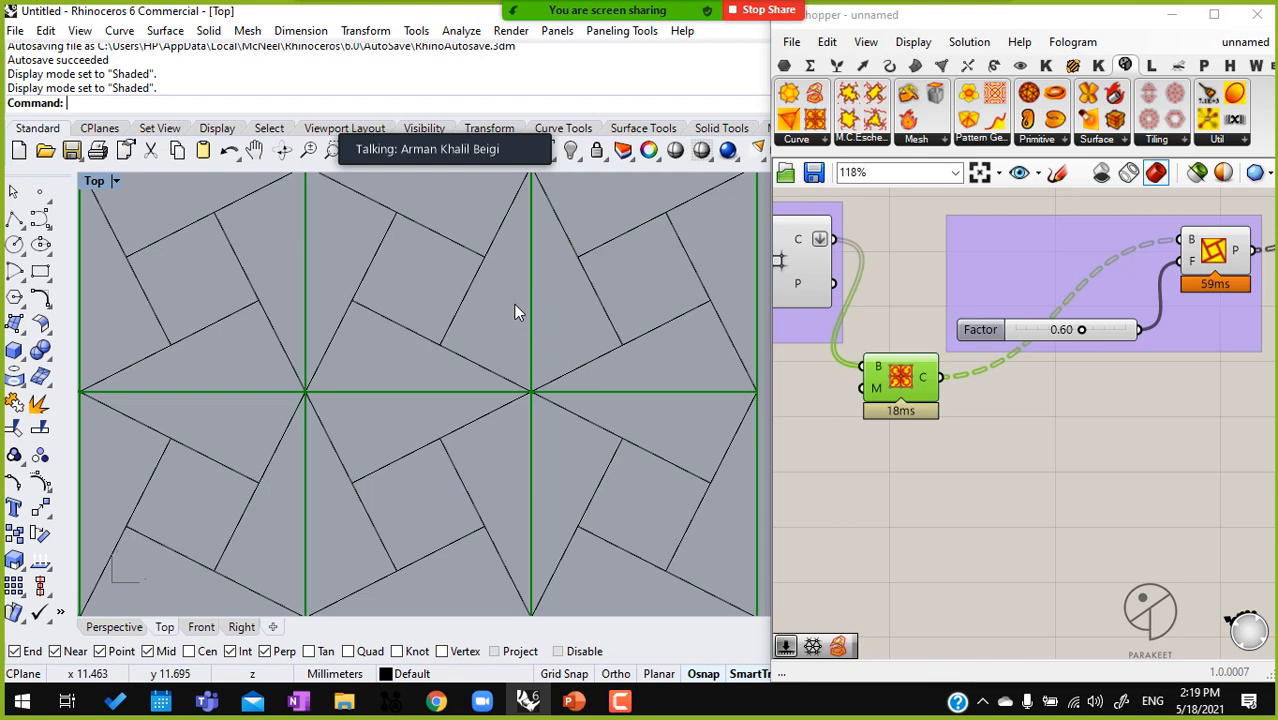
scroll(1054, 334, "up", 3)
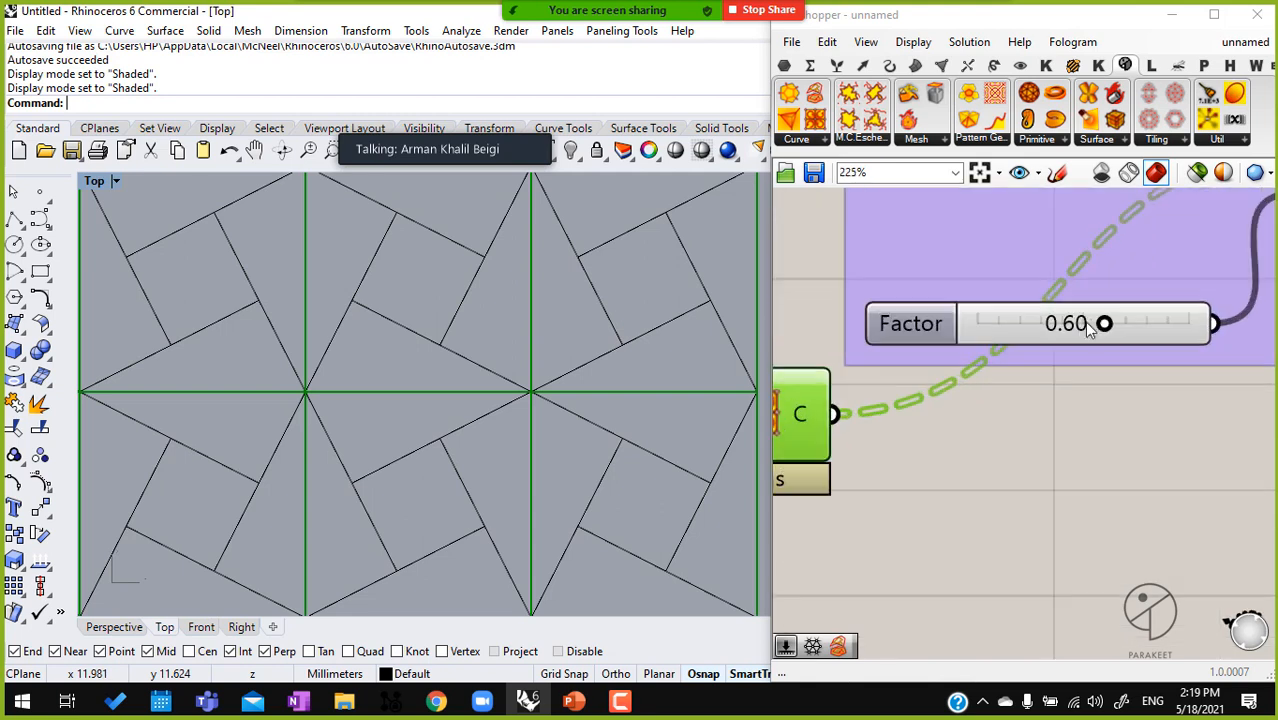
left_click_drag(1107, 325, 1076, 330)
scroll(459, 365, "down", 10)
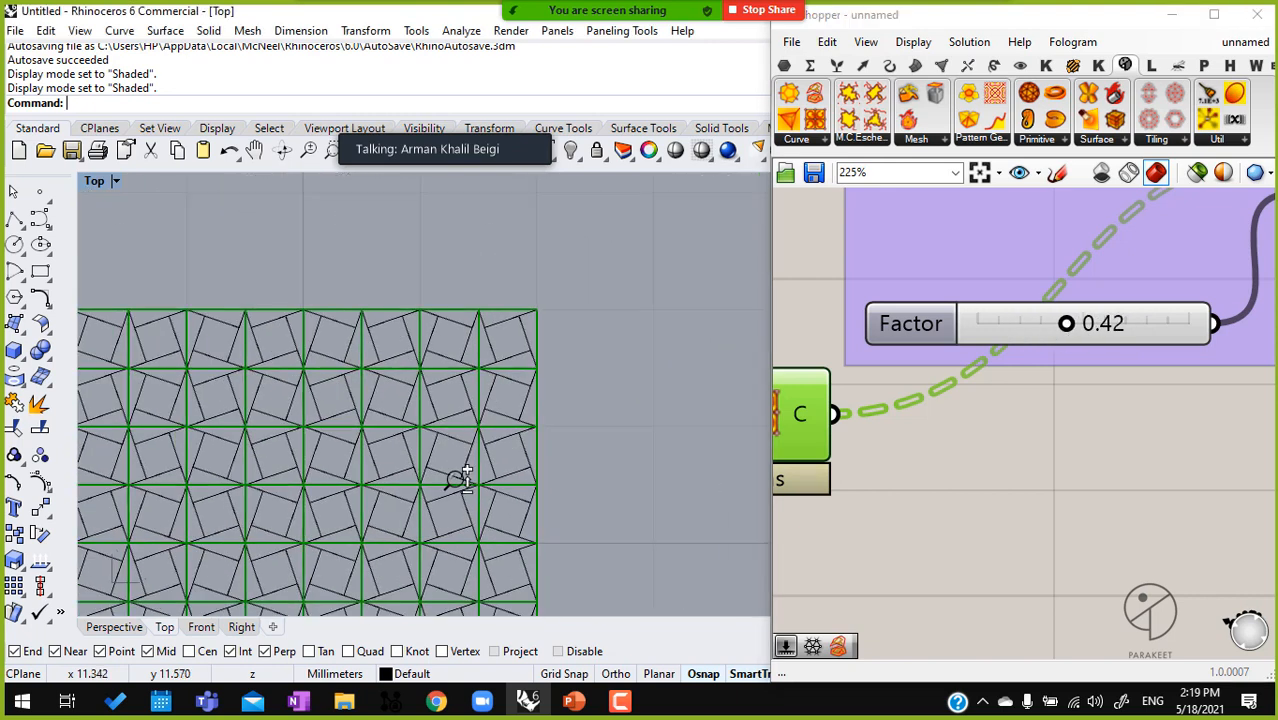
scroll(504, 392, "down", 1)
right_click_drag(504, 393, 613, 310)
scroll(505, 394, "down", 2)
Add a Boolean Toggle beside the Mirrored Subdivide Quad and connect it to the M input
right_click_drag(834, 478, 997, 446)
scroll(997, 446, "down", 1)
scroll(997, 446, "down", 1)
left_click_drag(971, 417, 1059, 441)
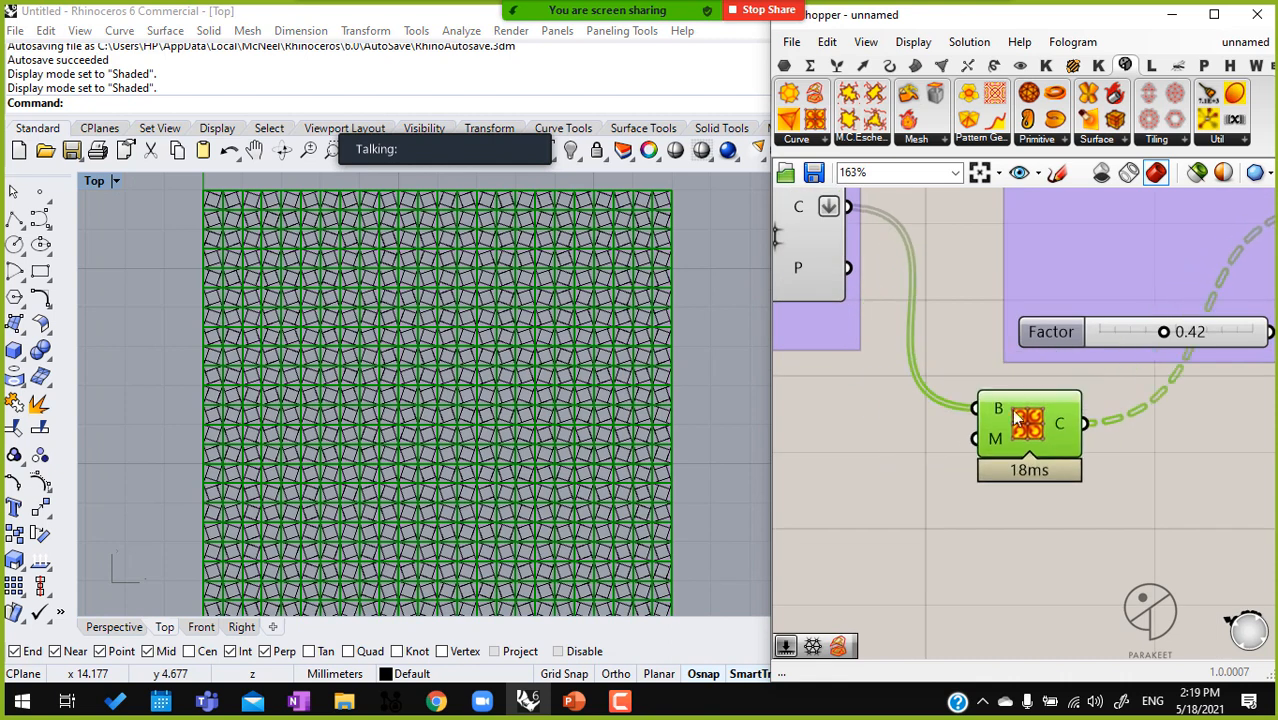
double_click(901, 474)
type("boo")
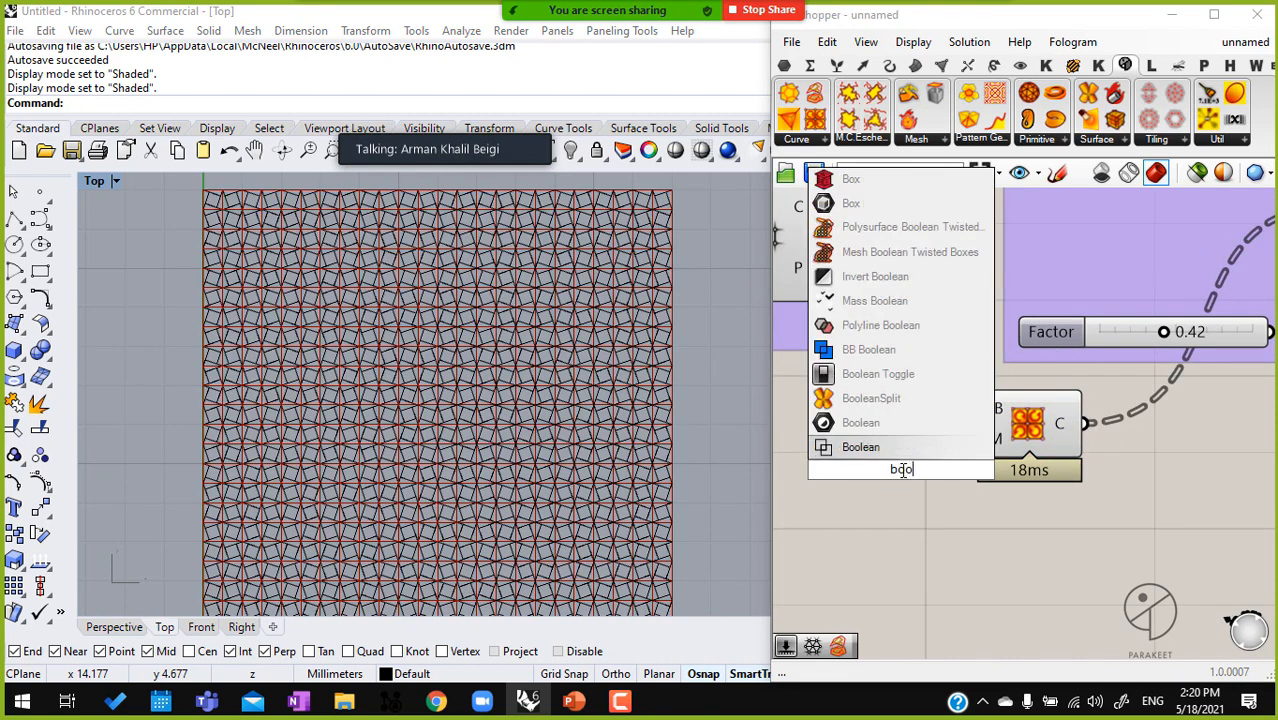
left_click(923, 371)
left_click_drag(882, 466, 860, 466)
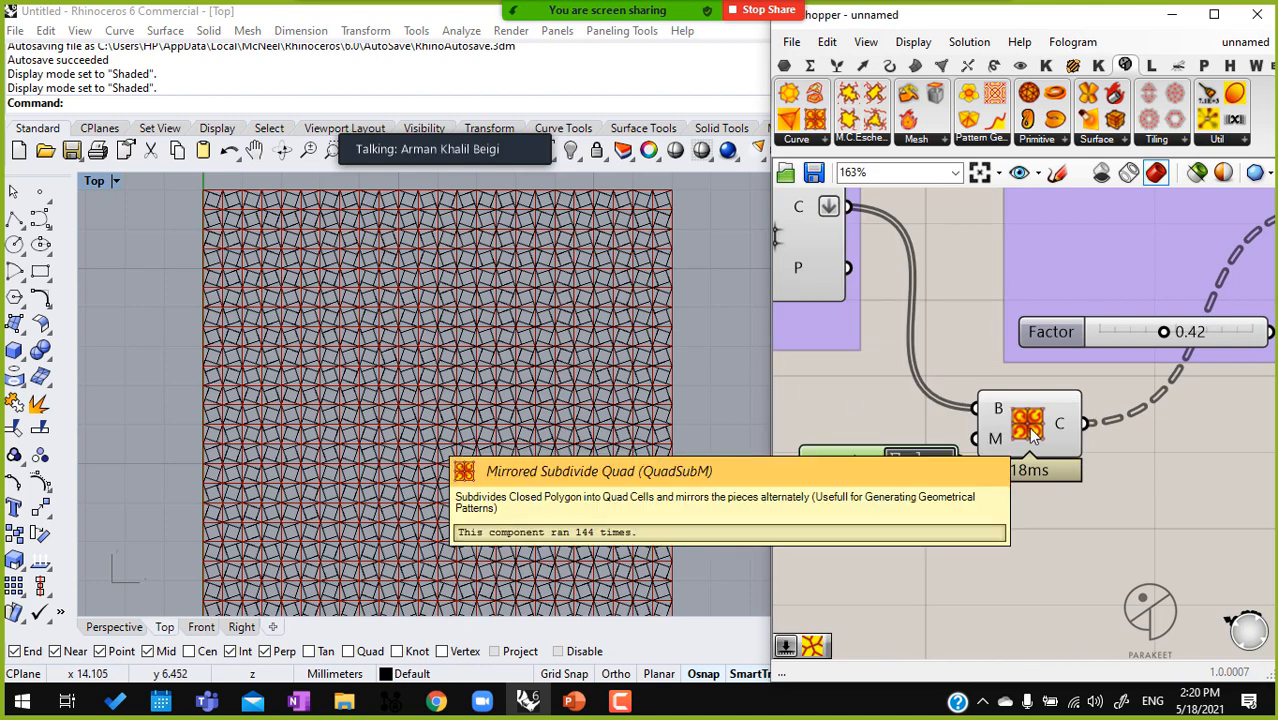
scroll(617, 323, "up", 8)
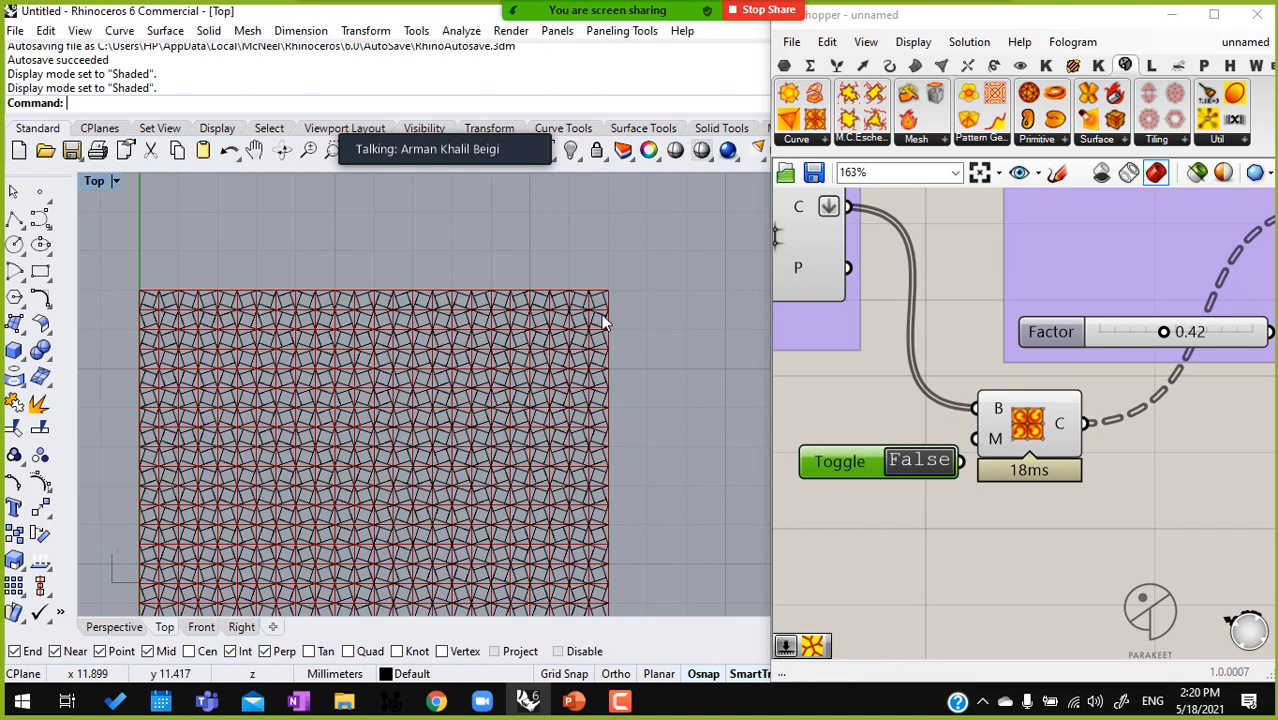
scroll(588, 595, "up", 1)
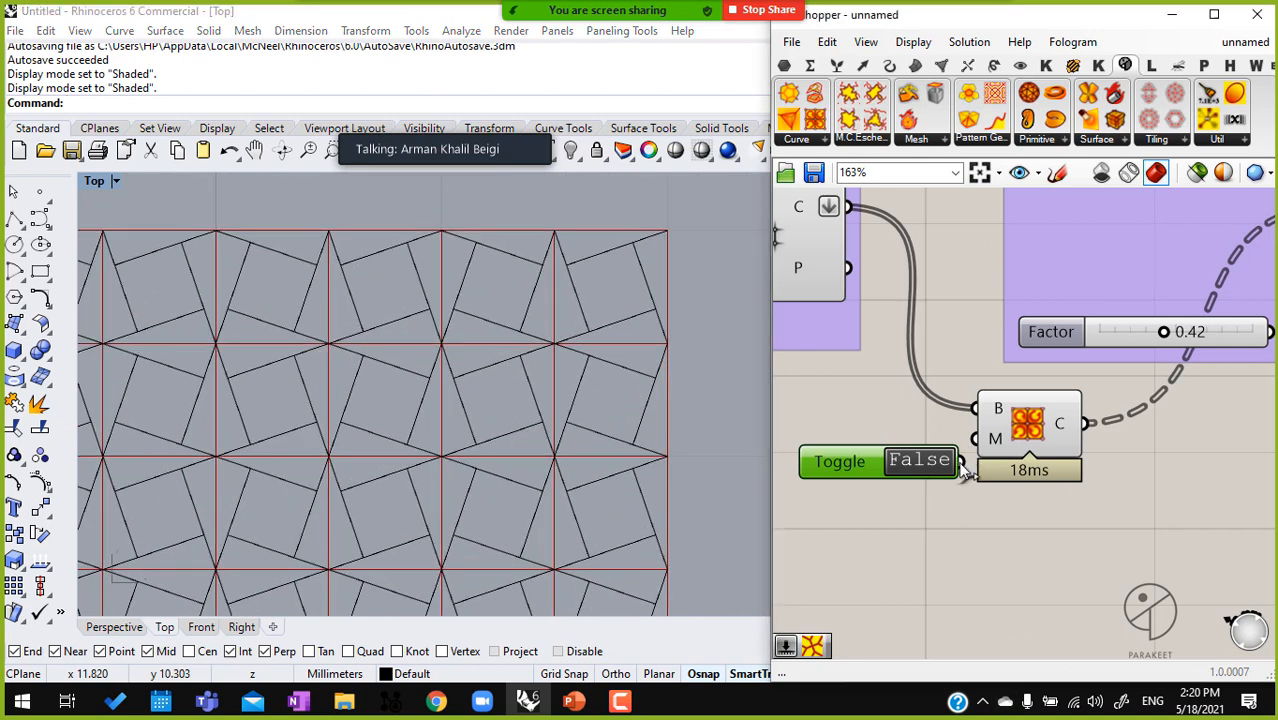
left_click_drag(964, 464, 961, 462)
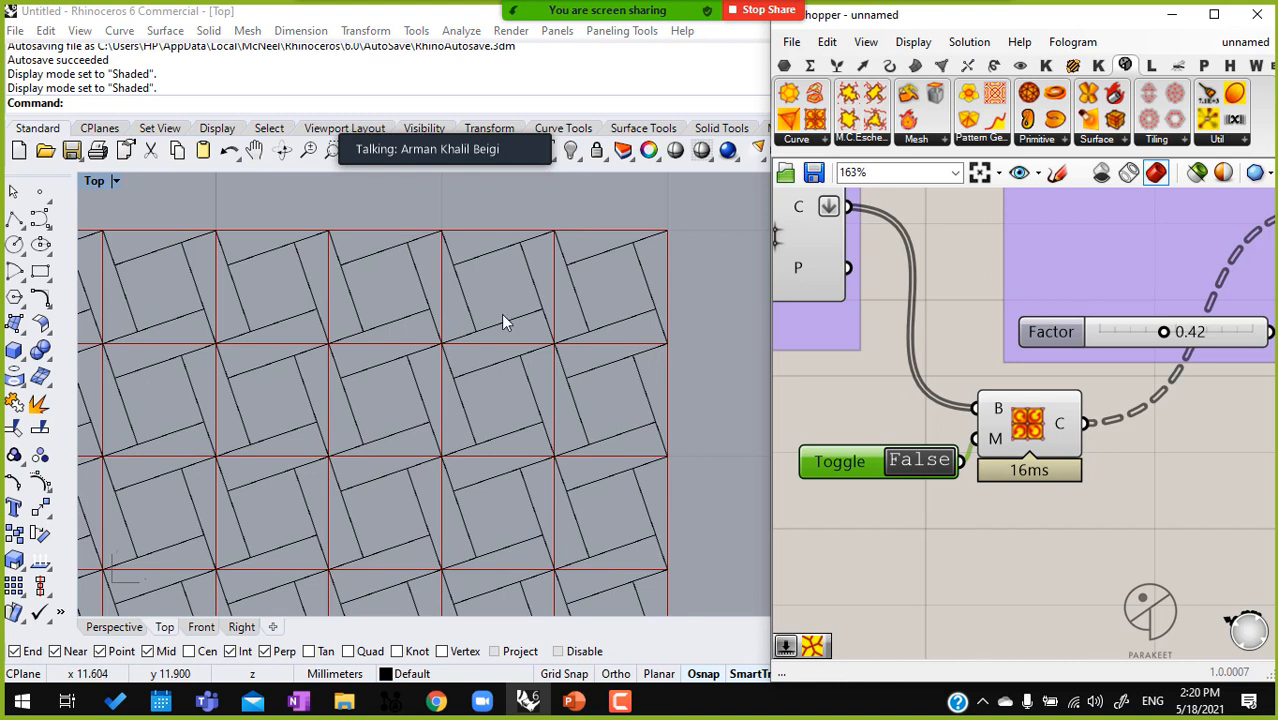
Compare the unmirrored pattern cells, and switch the Boolean Toggle to True
scroll(560, 305, "up", 2)
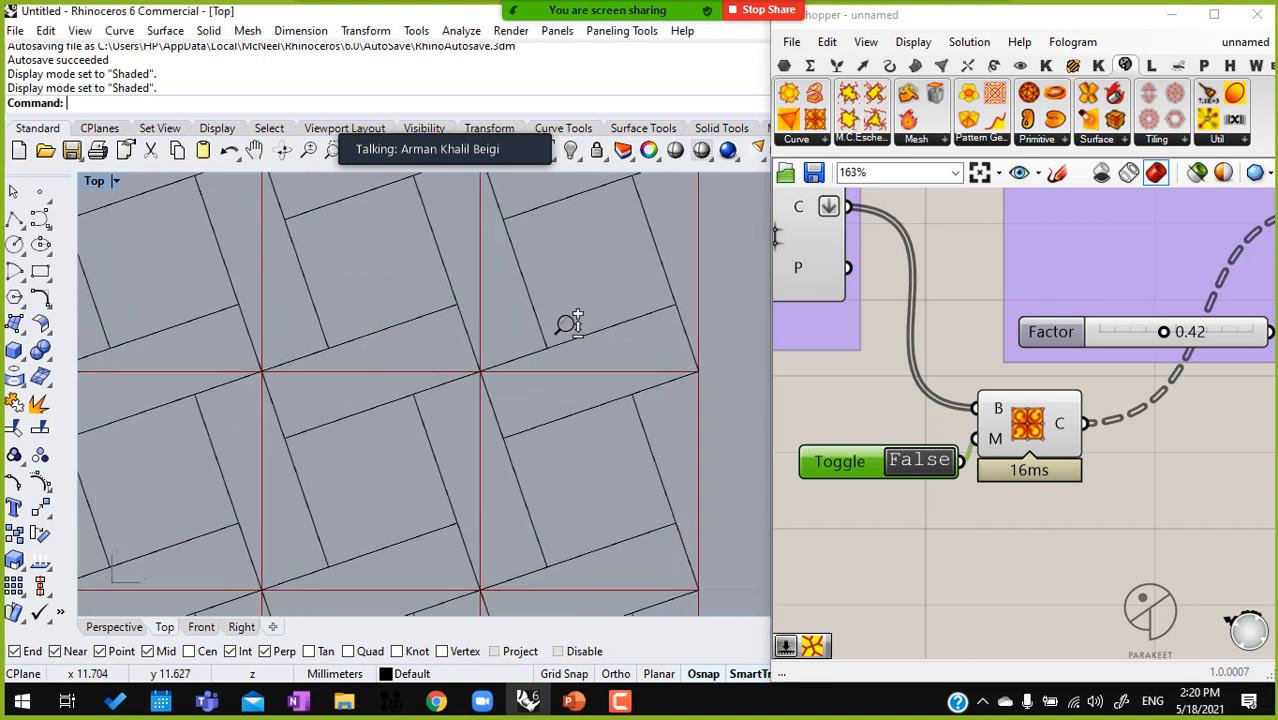
scroll(569, 318, "up", 1)
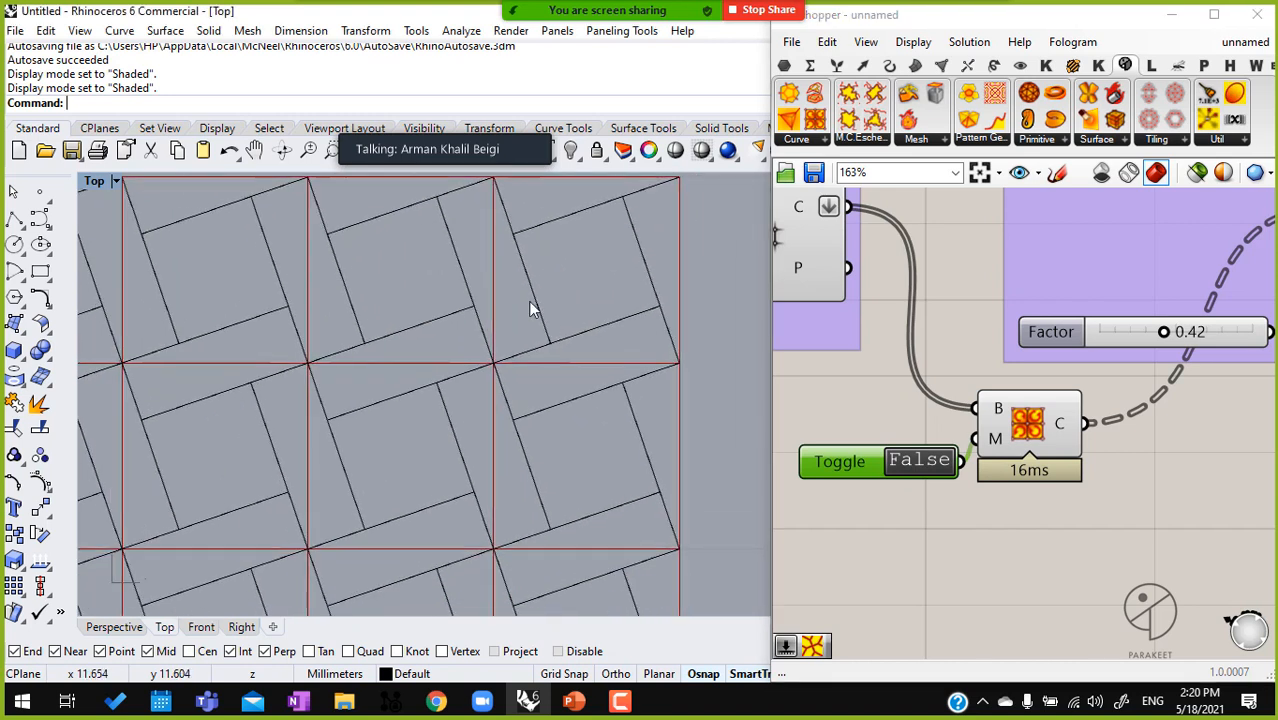
left_click(913, 462)
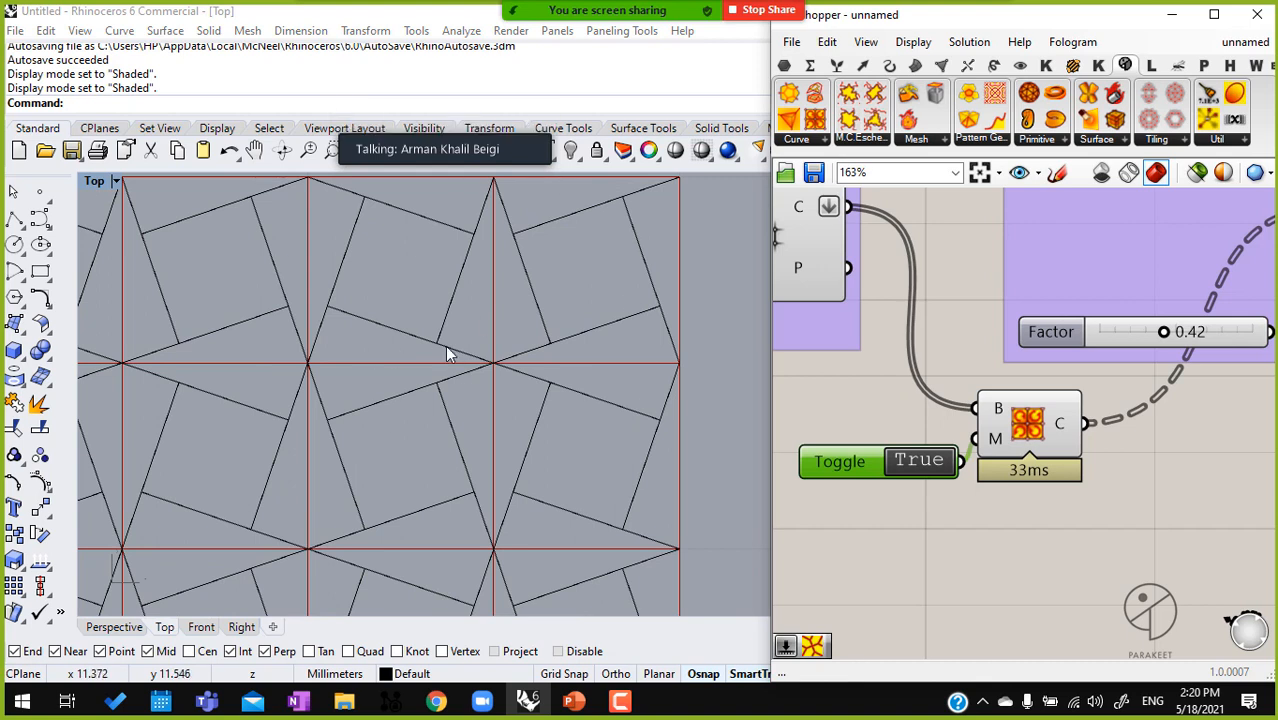
scroll(440, 385, "down", 2)
scroll(435, 390, "down", 1)
scroll(984, 447, "down", 4)
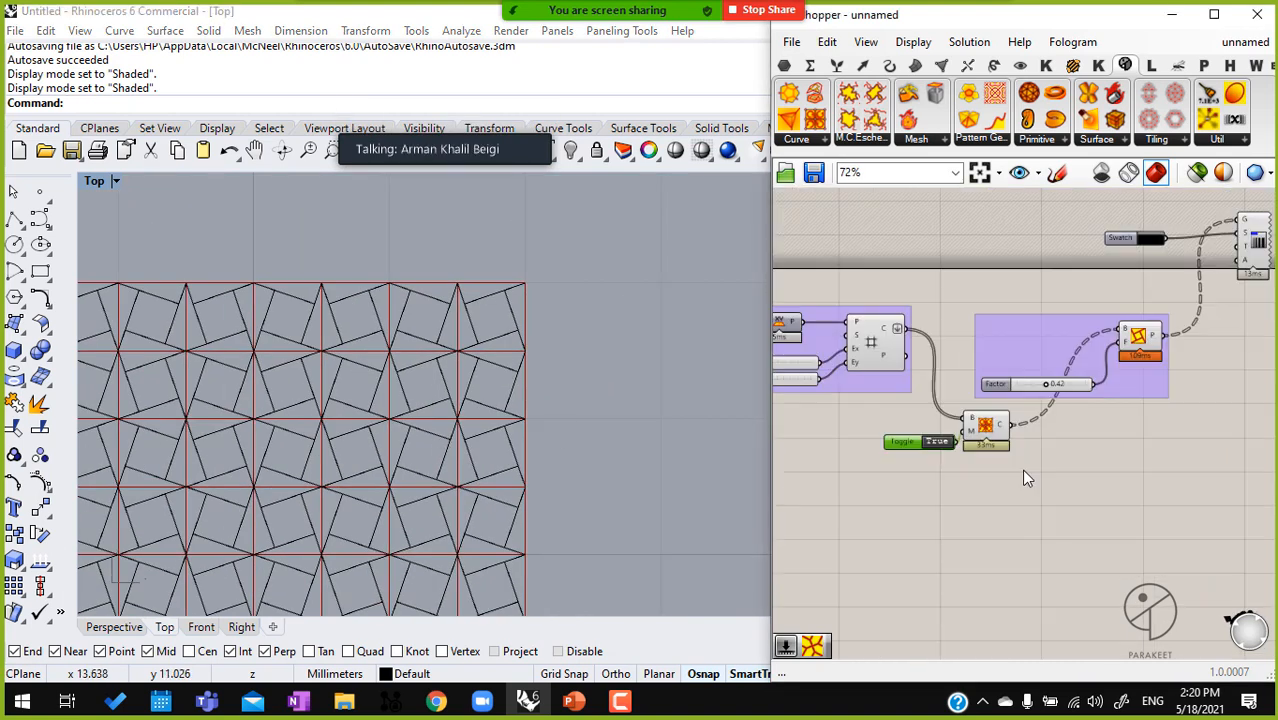
Space out the graph with the subdivide component between the two groups and the toggle below it, and select the Square grid component
right_click_drag(922, 427, 864, 412)
left_click_drag(1022, 374, 1198, 381)
right_click_drag(1198, 382, 955, 397)
left_click_drag(937, 245, 1226, 246)
left_click_drag(789, 235, 1113, 236)
right_click_drag(959, 361, 1043, 321)
scroll(1040, 320, "down", 2)
left_click_drag(823, 363, 856, 328)
right_click_drag(796, 330, 868, 336)
left_click(836, 312)
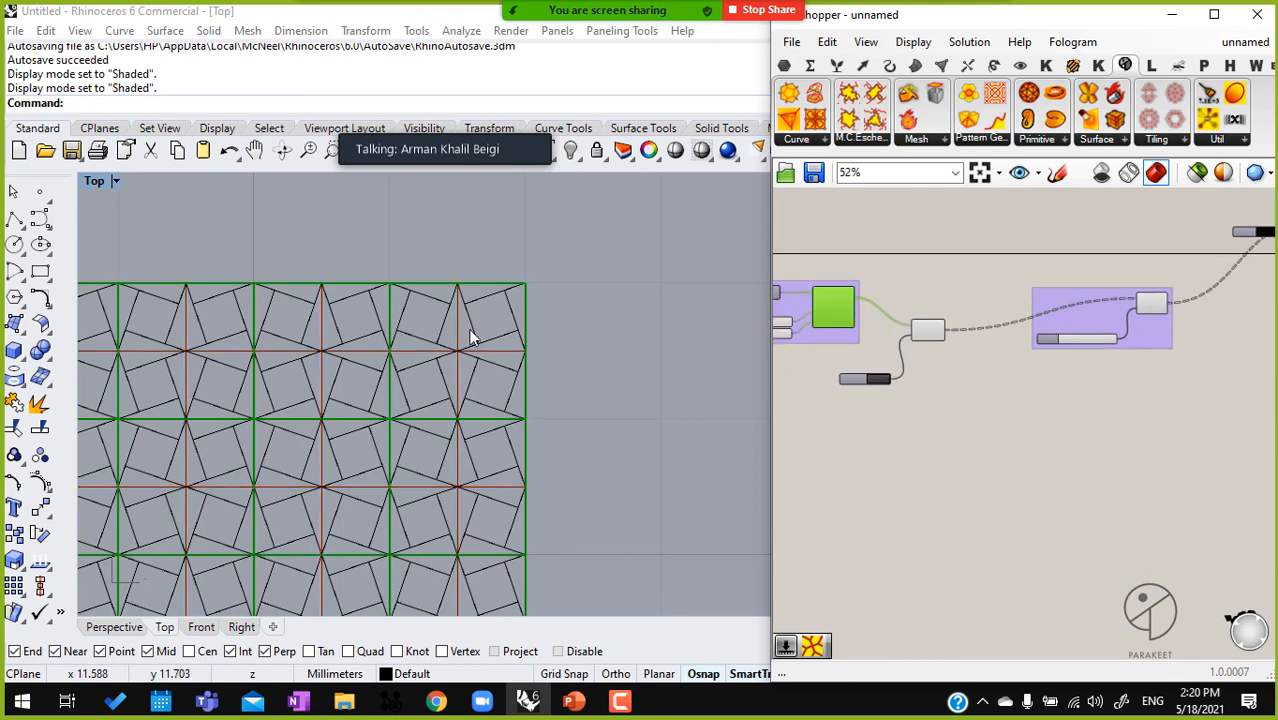
Reposition the Factor slider beside the existing pattern genotype component and select that component
scroll(881, 380, "up", 3)
left_click_drag(822, 381, 816, 356)
right_click_drag(972, 380, 875, 380)
scroll(940, 376, "down", 1)
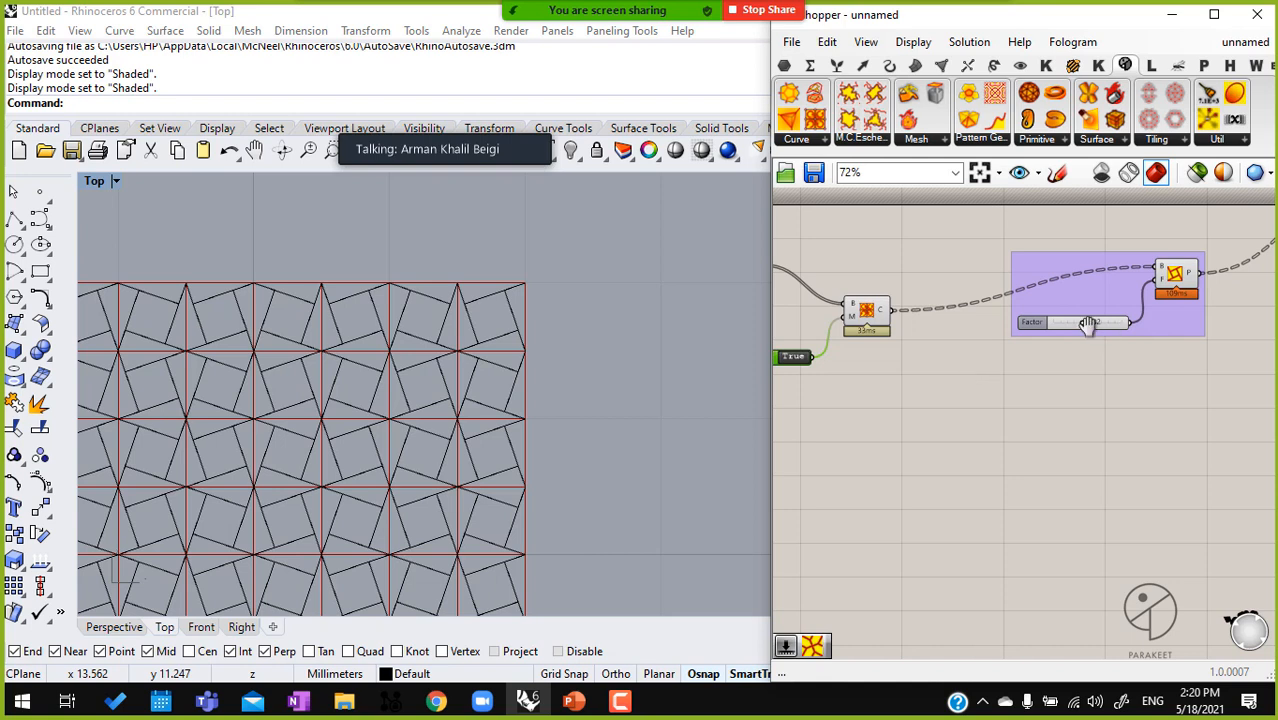
right_click_drag(1146, 310, 1073, 324)
left_click_drag(1092, 312, 1105, 340)
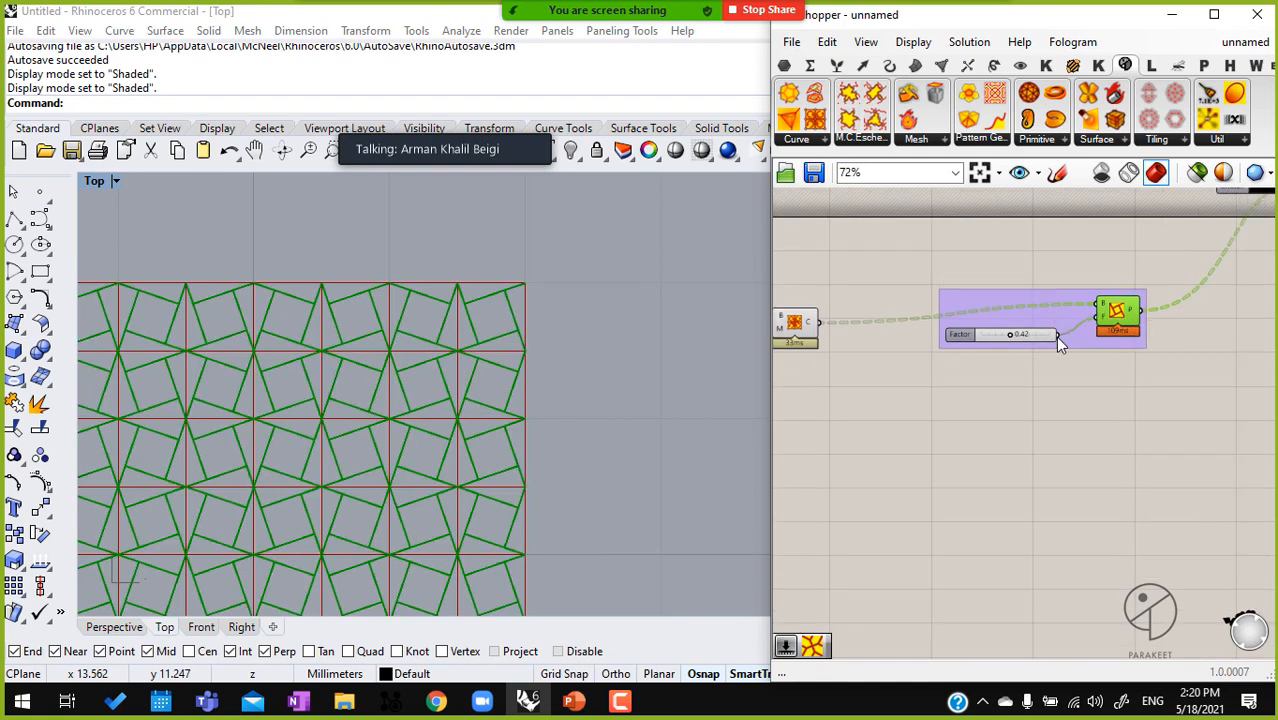
left_click_drag(974, 340, 969, 348)
left_click(1100, 305)
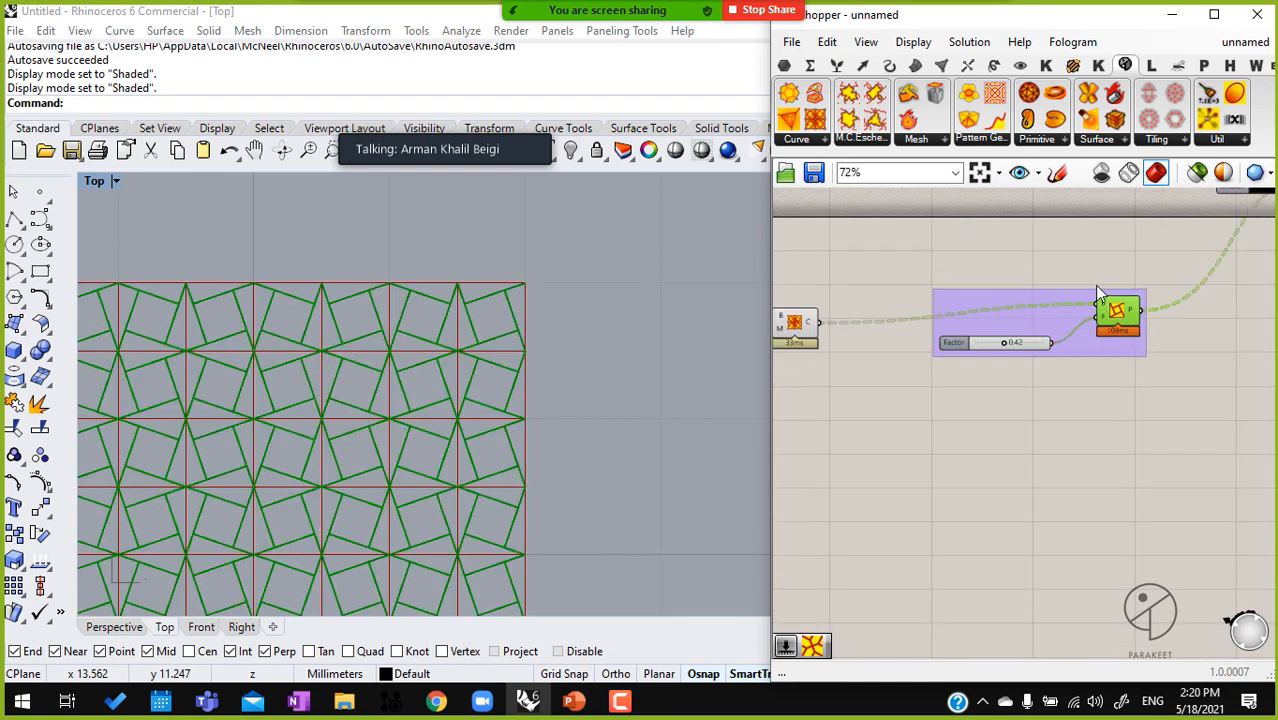
Examine the available Pattern Genotype components, the Draw Icons display option and the icon of the current pattern component
left_click(997, 146)
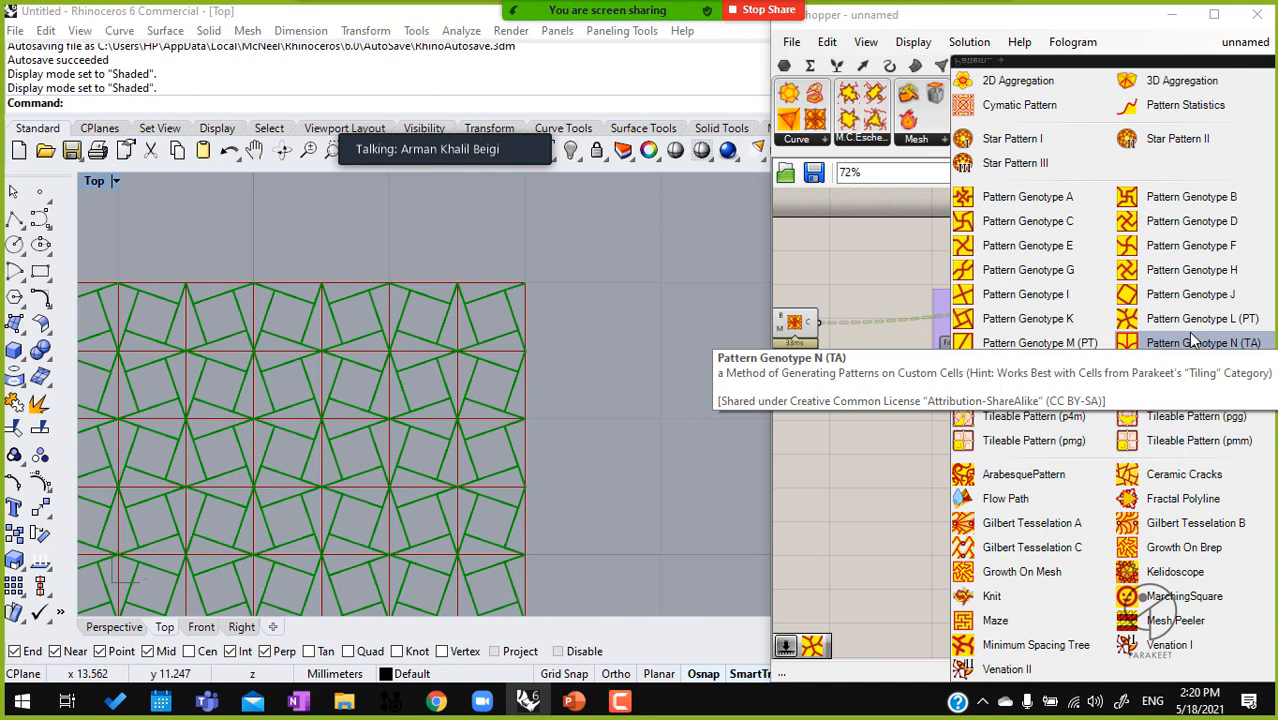
left_click(893, 434)
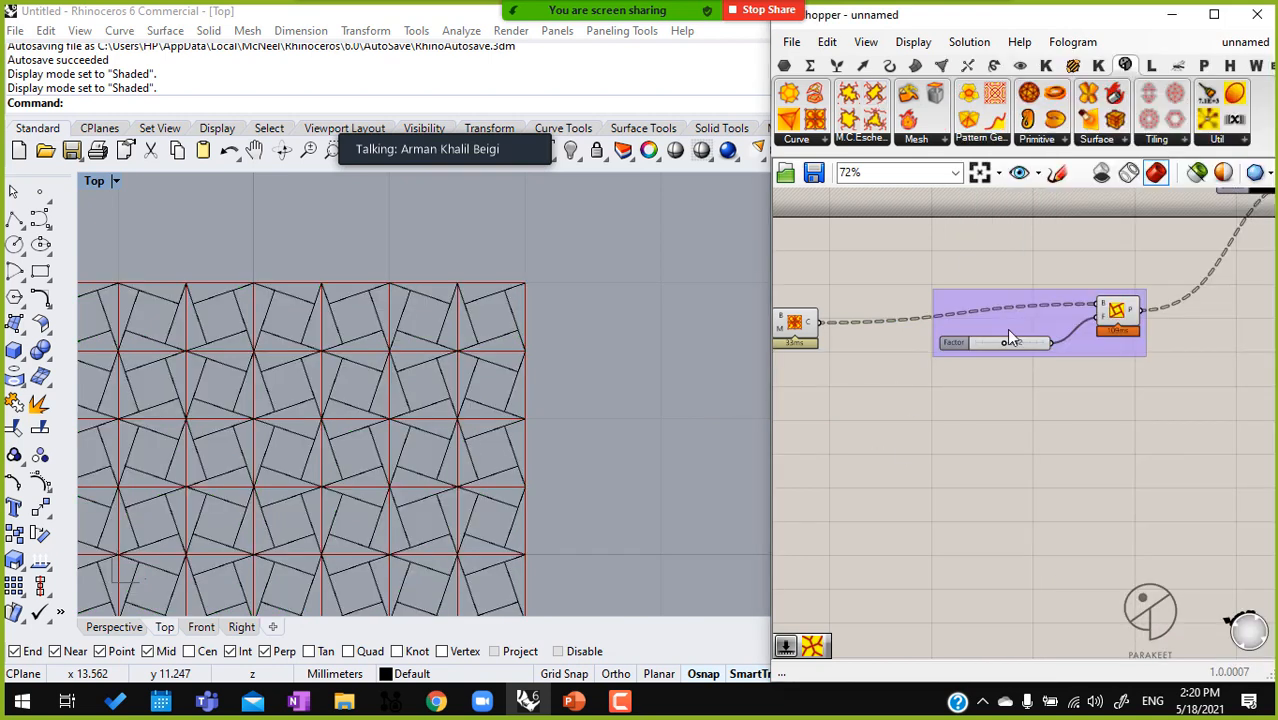
left_click(913, 42)
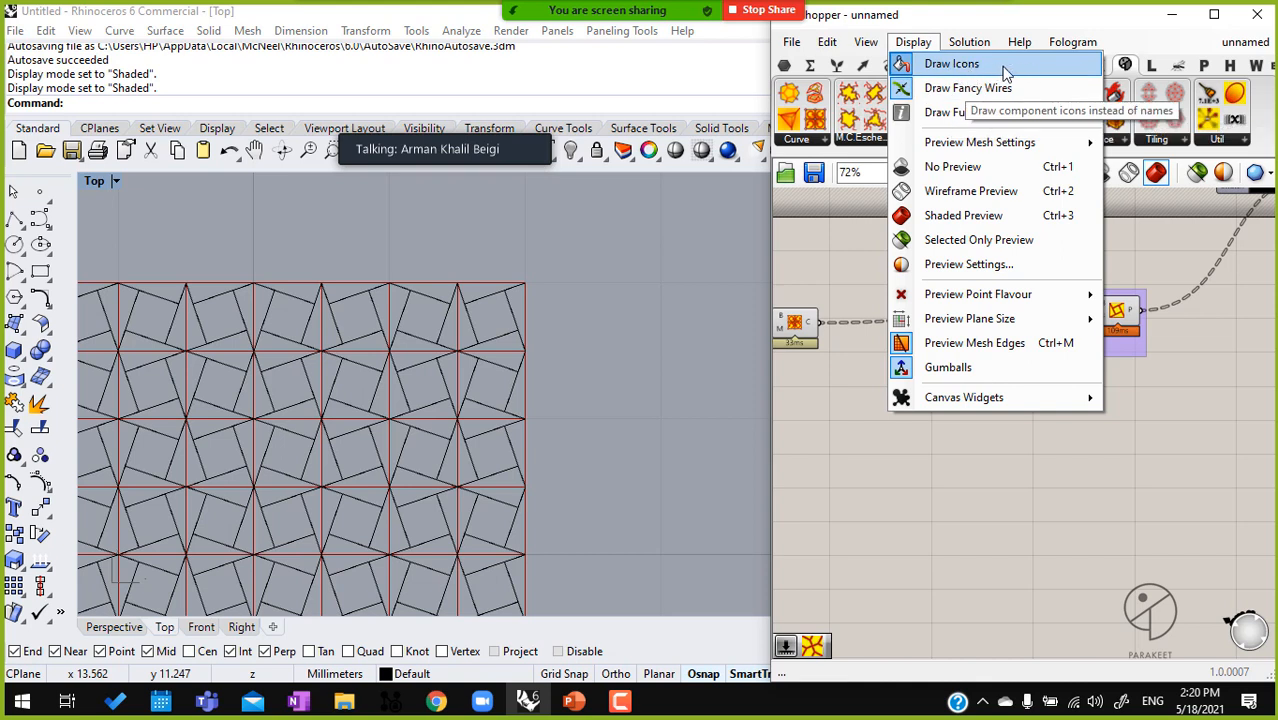
left_click(950, 64)
scroll(1132, 420, "up", 5)
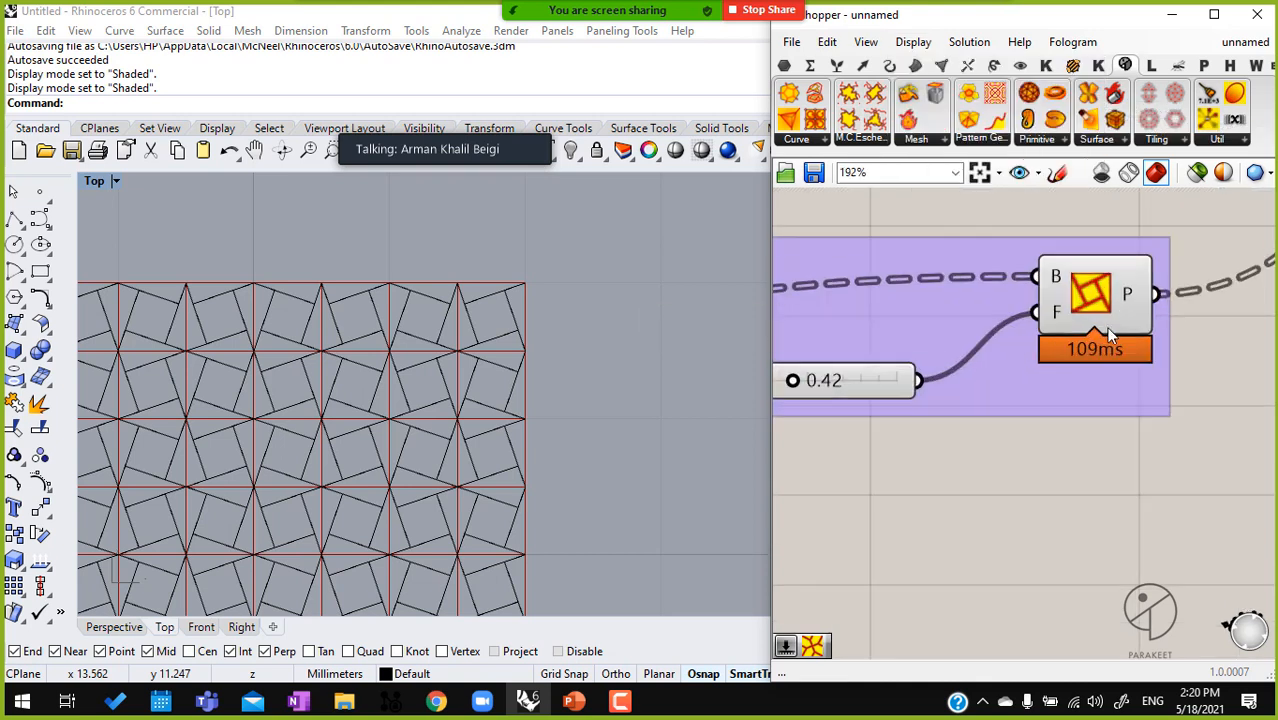
left_click(1110, 370)
scroll(1098, 320, "up", 3)
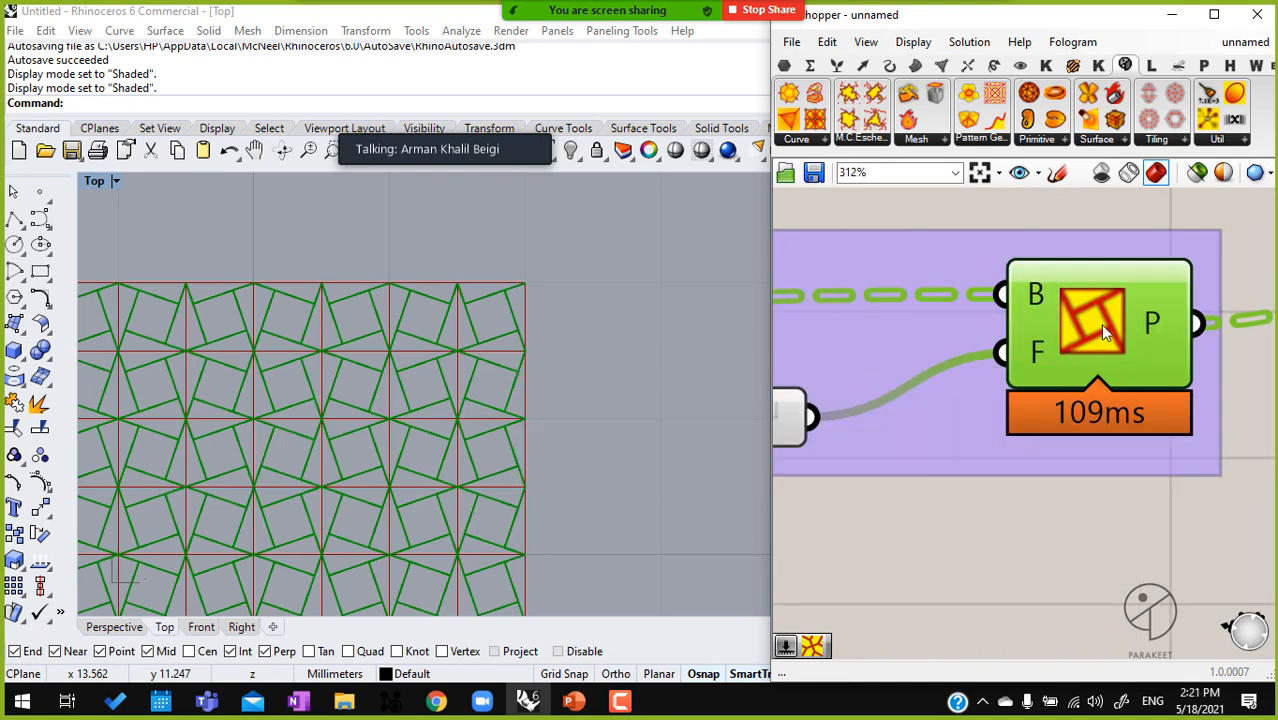
Place a Pattern Genotype F component below the existing pattern component
left_click(972, 142)
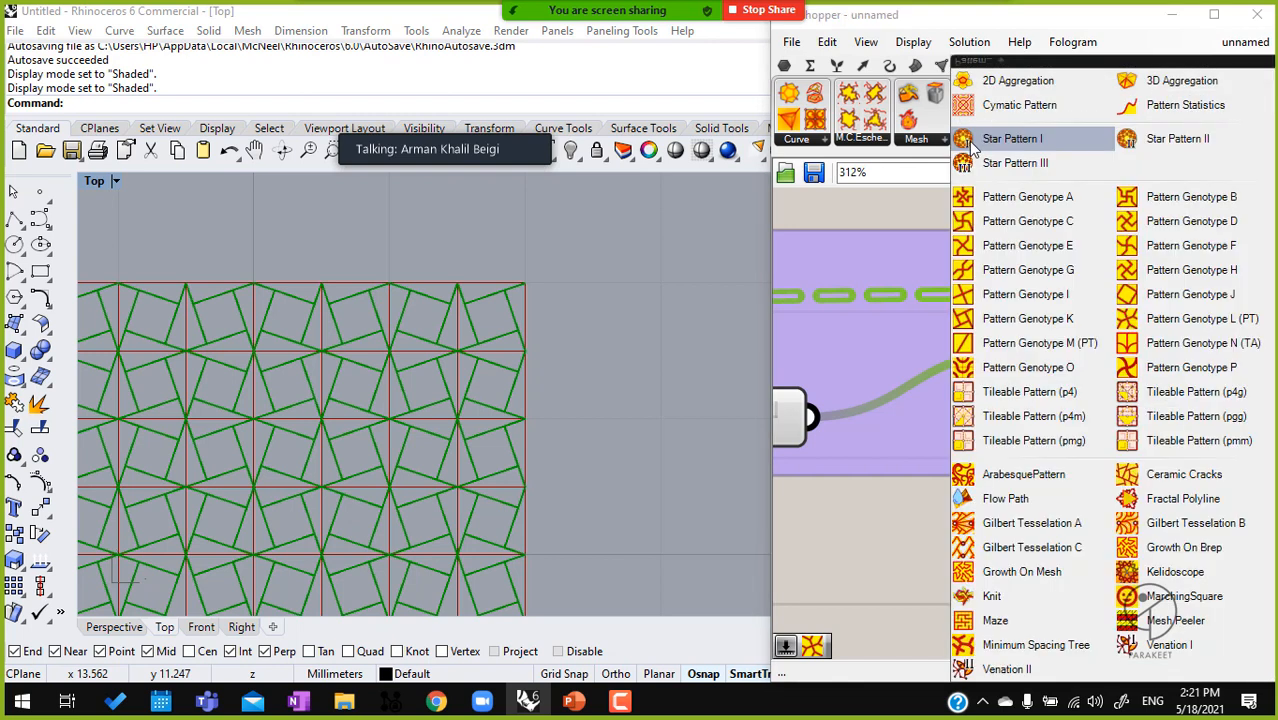
left_click(1181, 248)
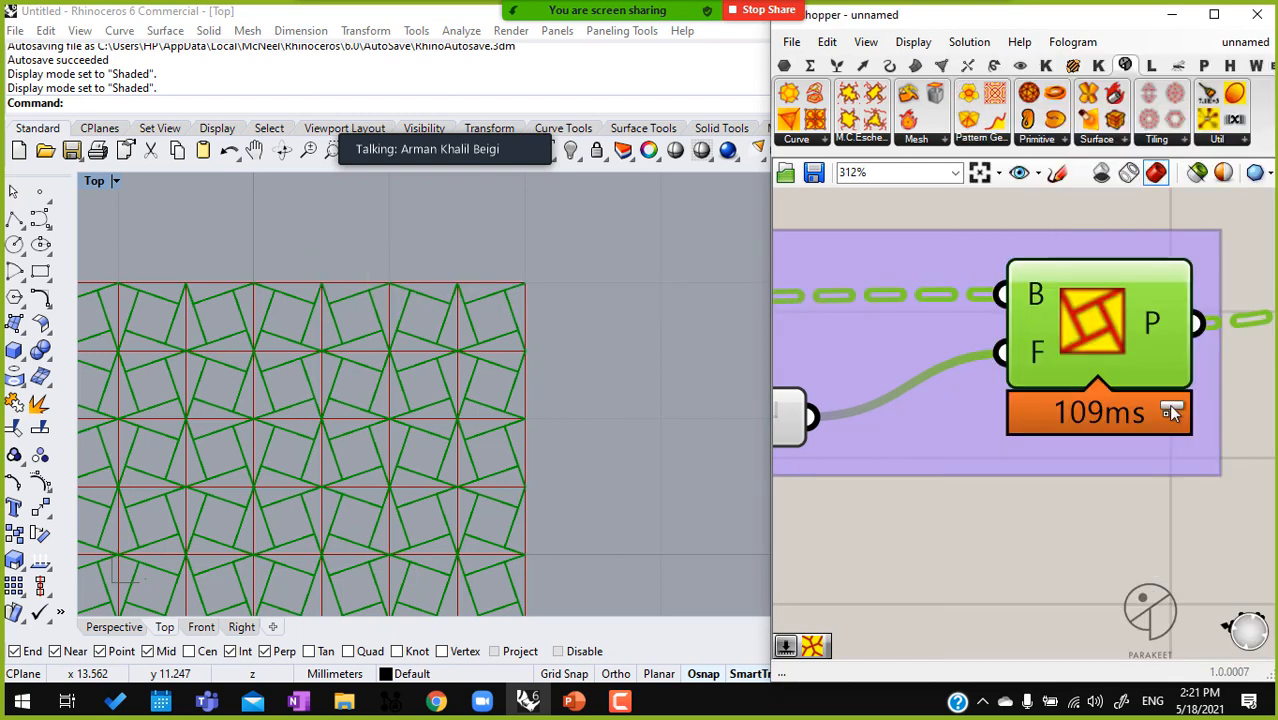
left_click(1127, 530)
Connect the Square grid's C output to the B input of Pattern Genotype F and delete the old pattern component
scroll(1127, 530, "down", 6)
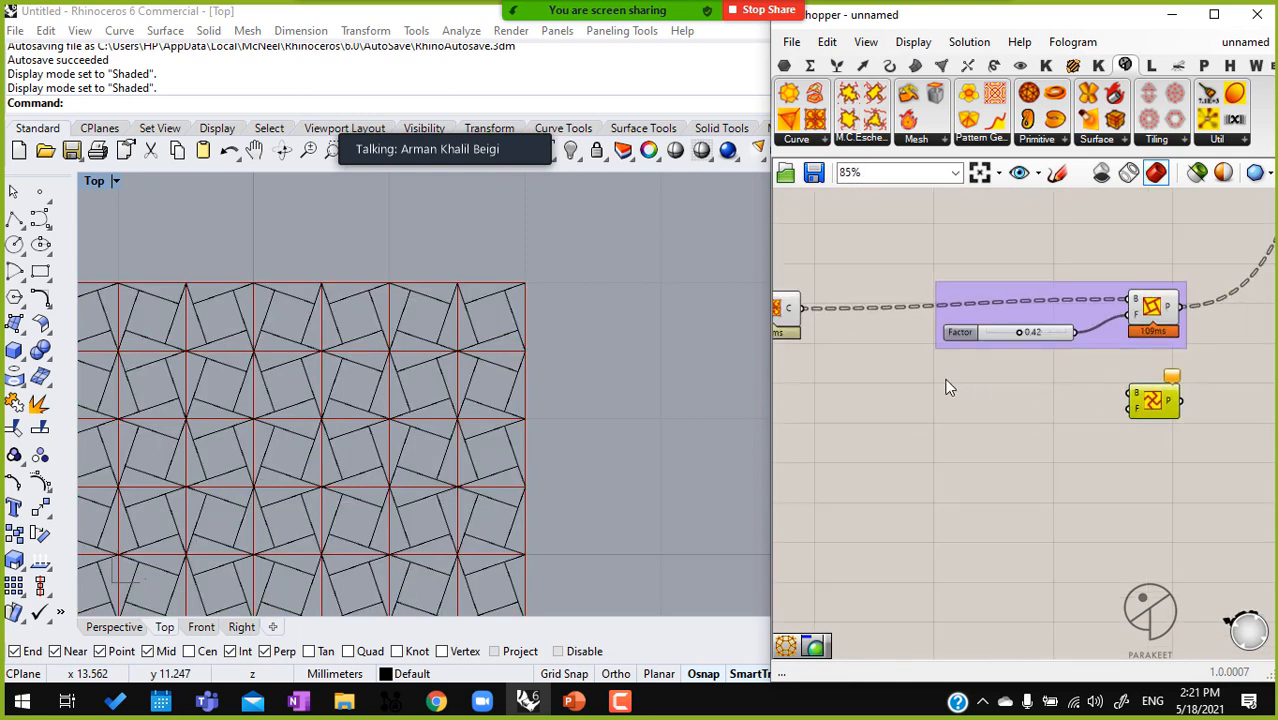
left_click_drag(853, 306, 856, 324)
right_click_drag(857, 325, 954, 379)
scroll(857, 304, "down", 5)
left_click_drag(837, 298, 1019, 346)
scroll(1034, 358, "up", 3)
scroll(1034, 340, "up", 2)
left_click(1042, 257)
key("Delete")
Move Pattern Genotype F up above the Factor slider and connect the slider to its F input
left_click_drag(1043, 340, 1033, 222)
left_click_drag(955, 286, 1003, 231)
left_click(494, 340)
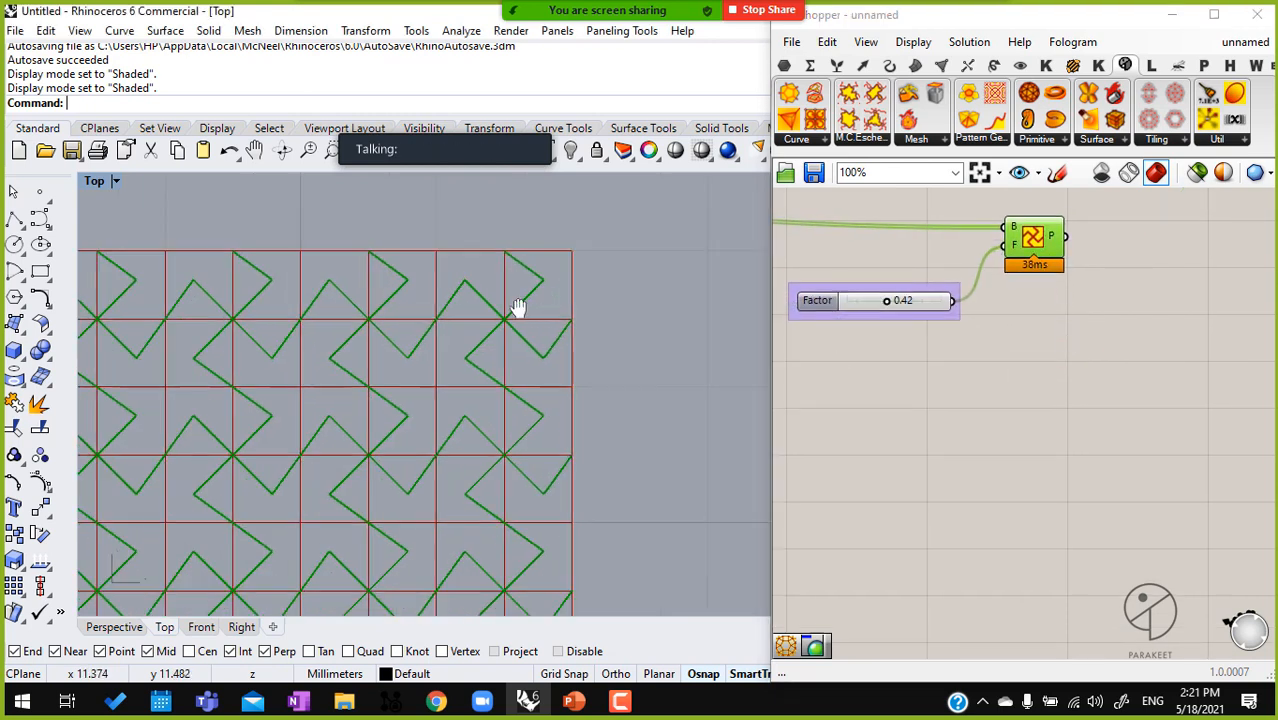
Set the Factor slider to 0.52 and view the whole pattern
scroll(884, 322, "up", 1)
mouse_move(926, 293)
left_mouse_down()
mouse_move(885, 297)
mouse_move(939, 295)
left_mouse_up()
right_click_drag(874, 319, 1018, 330)
scroll(1015, 330, "down", 4)
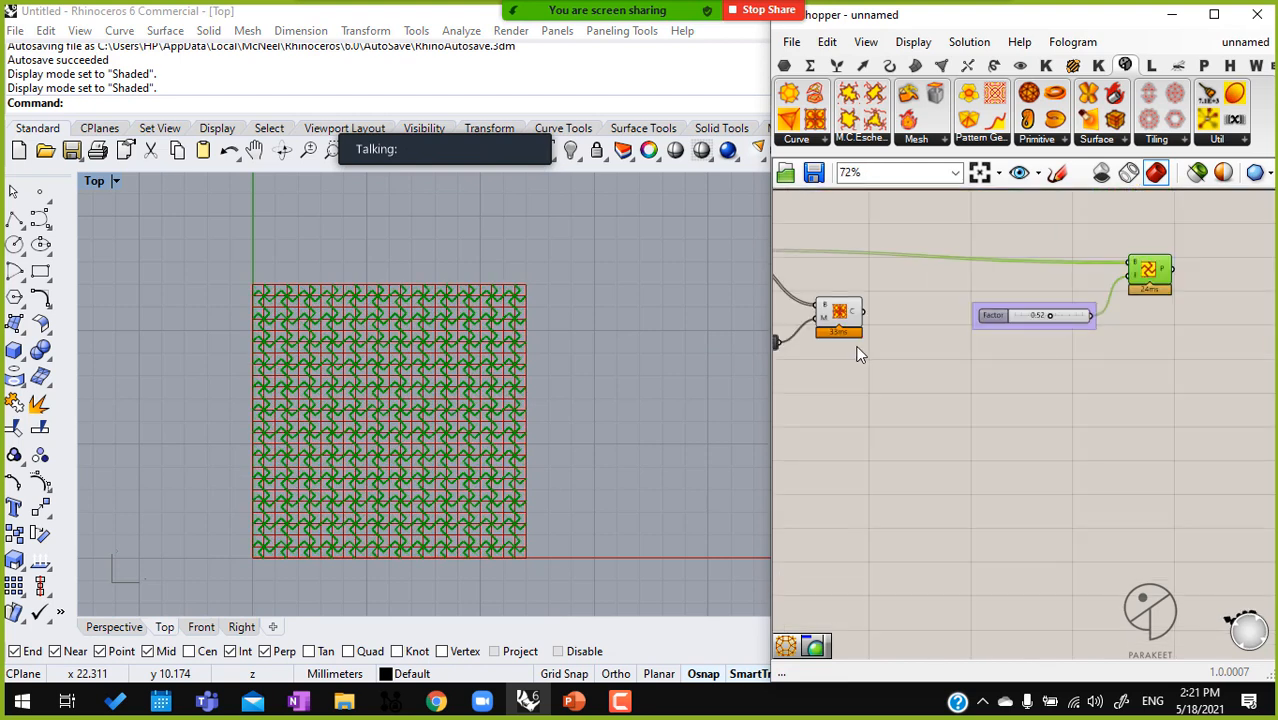
Disable the preview of the Mirrored Subdivide Quad and the Square grid so only the pattern lines are drawn
middle_click(845, 300)
left_click(870, 241)
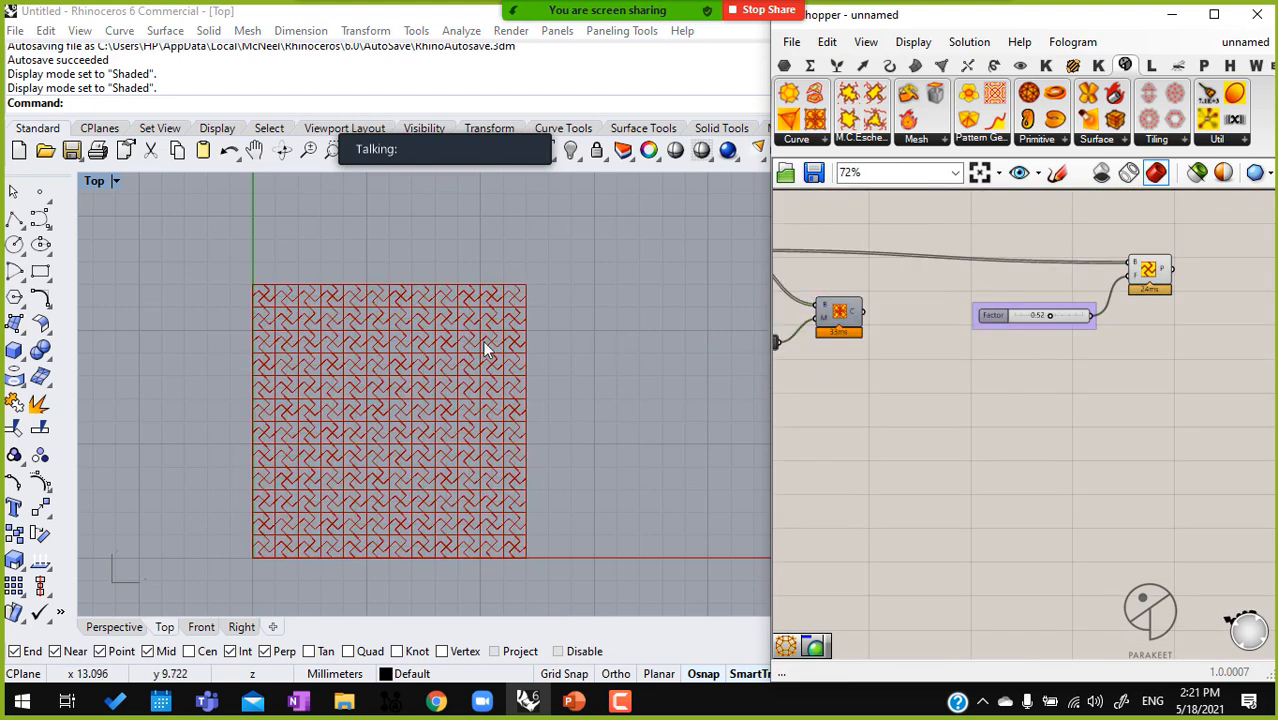
scroll(456, 345, "up", 5)
right_click_drag(919, 331, 1067, 405)
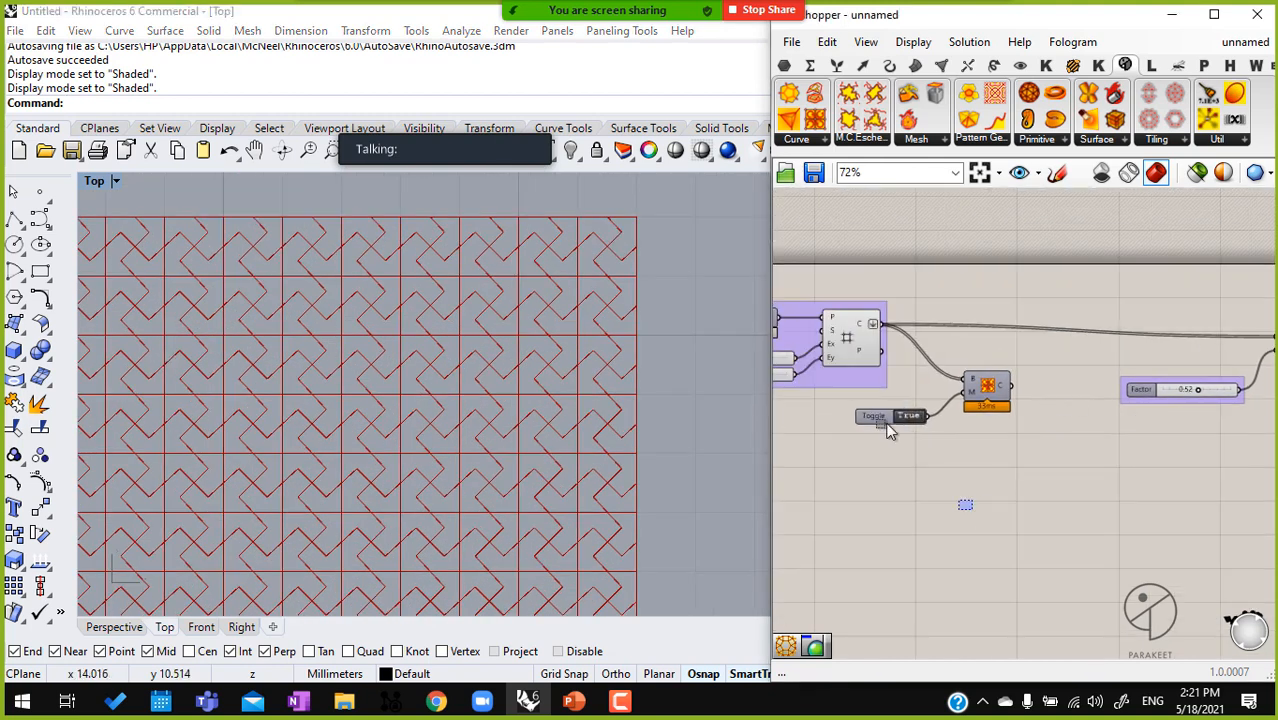
left_click_drag(975, 519, 820, 315)
scroll(848, 337, "down", 1)
middle_click(845, 337)
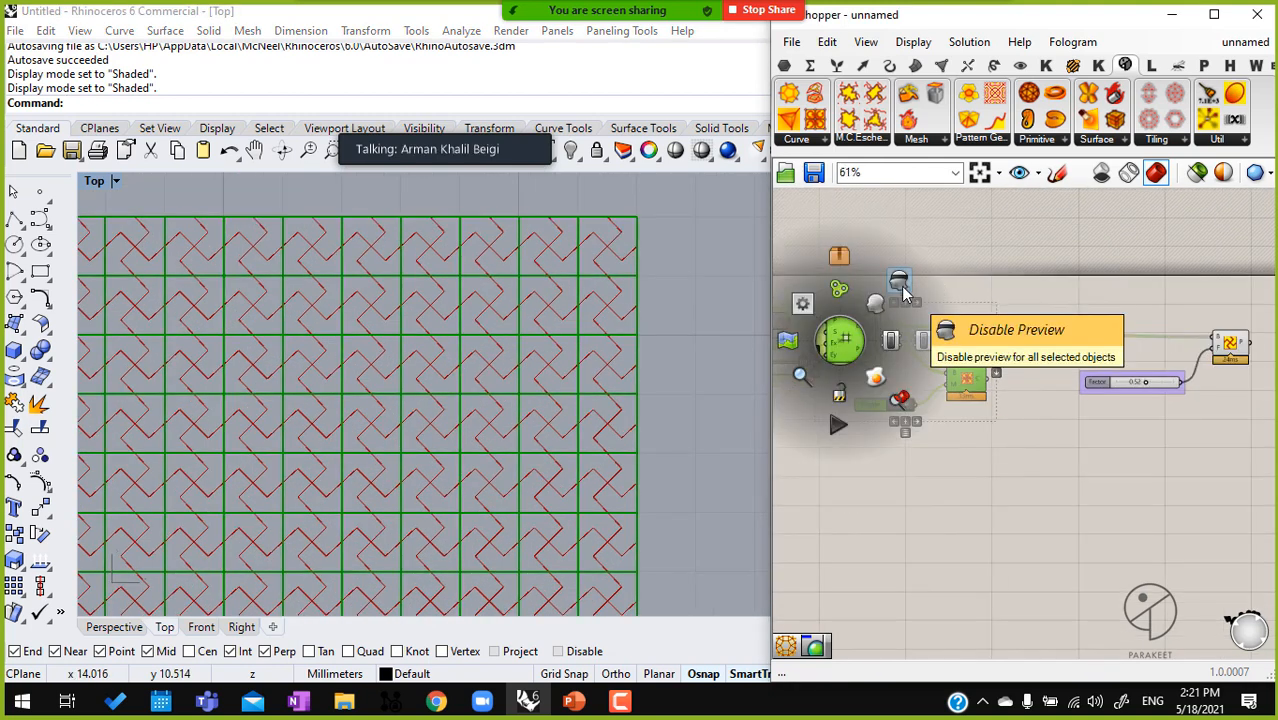
left_click(903, 290)
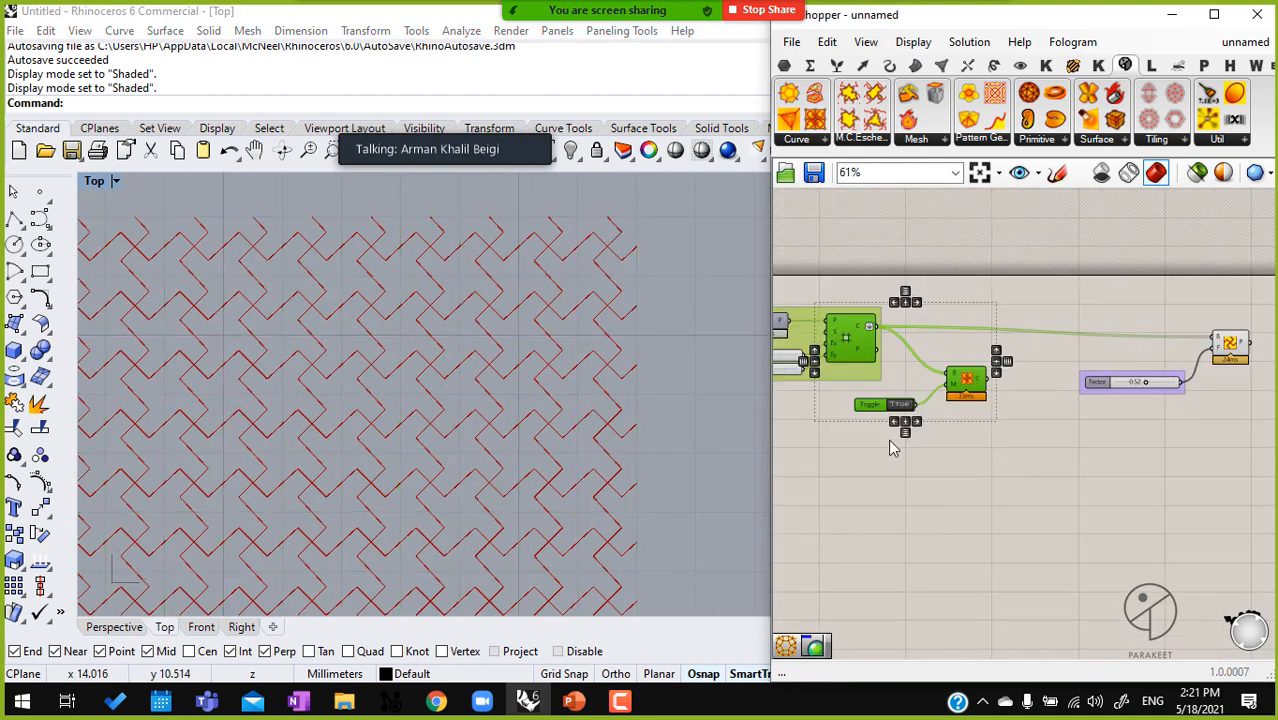
Set the Factor slider to 0.43
scroll(465, 345, "down", 3)
scroll(961, 397, "up", 5)
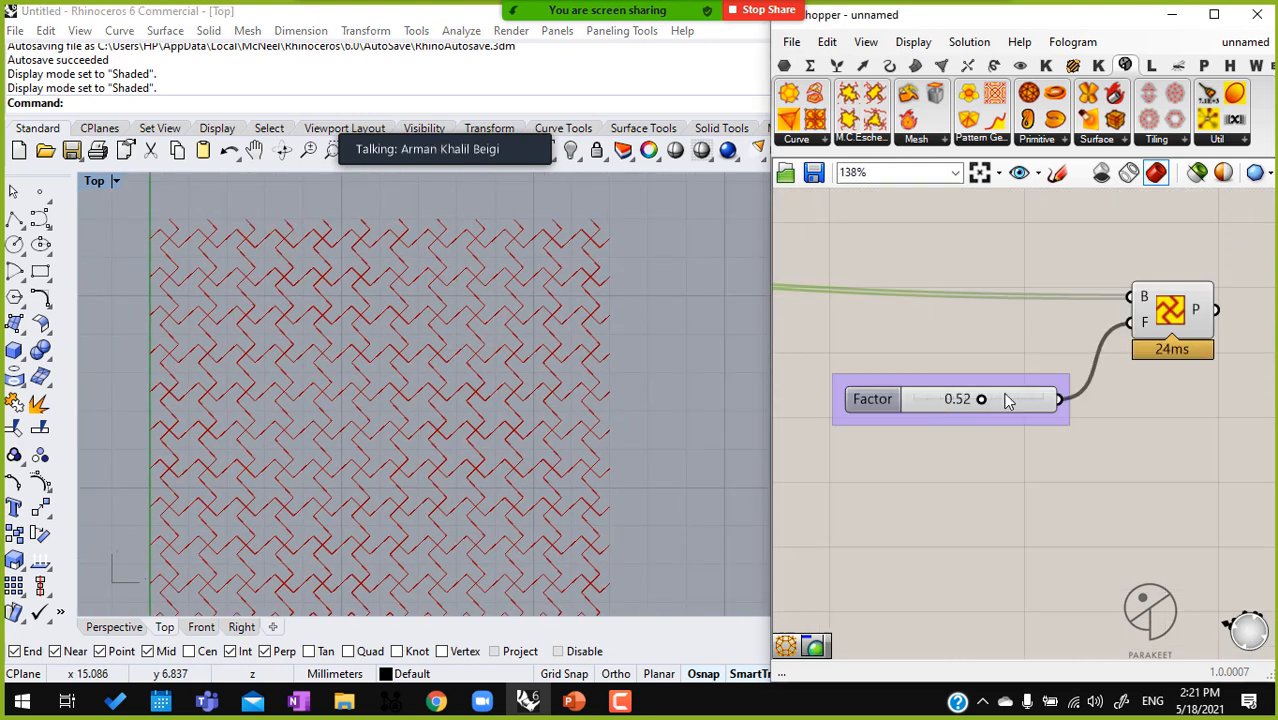
mouse_move(981, 399)
left_mouse_down()
mouse_move(1030, 399)
mouse_move(941, 399)
mouse_move(989, 399)
mouse_move(967, 399)
left_mouse_up()
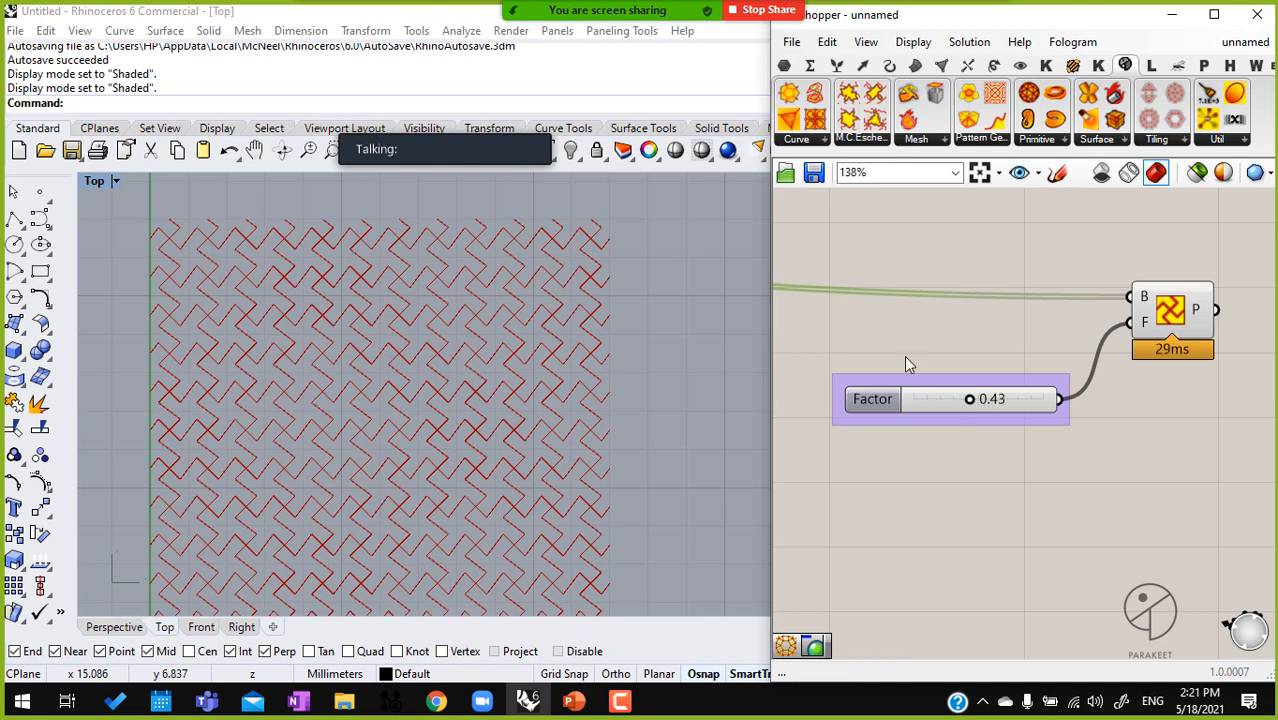
Raise the Mirrored Subdivide Quad slightly and connect its C output to the B input of Pattern Genotype F
scroll(966, 398, "down", 1)
right_click_drag(911, 330, 981, 279)
scroll(981, 279, "down", 1)
right_click_drag(815, 298, 1008, 327)
left_click(942, 378)
mouse_move(942, 378)
left_mouse_down()
mouse_move(929, 381)
mouse_move(947, 355)
left_mouse_up()
right_click_drag(966, 386, 887, 366)
scroll(903, 325, "down", 3)
left_click_drag(903, 325, 1108, 293)
right_click_drag(558, 260, 414, 413, "ctrl")
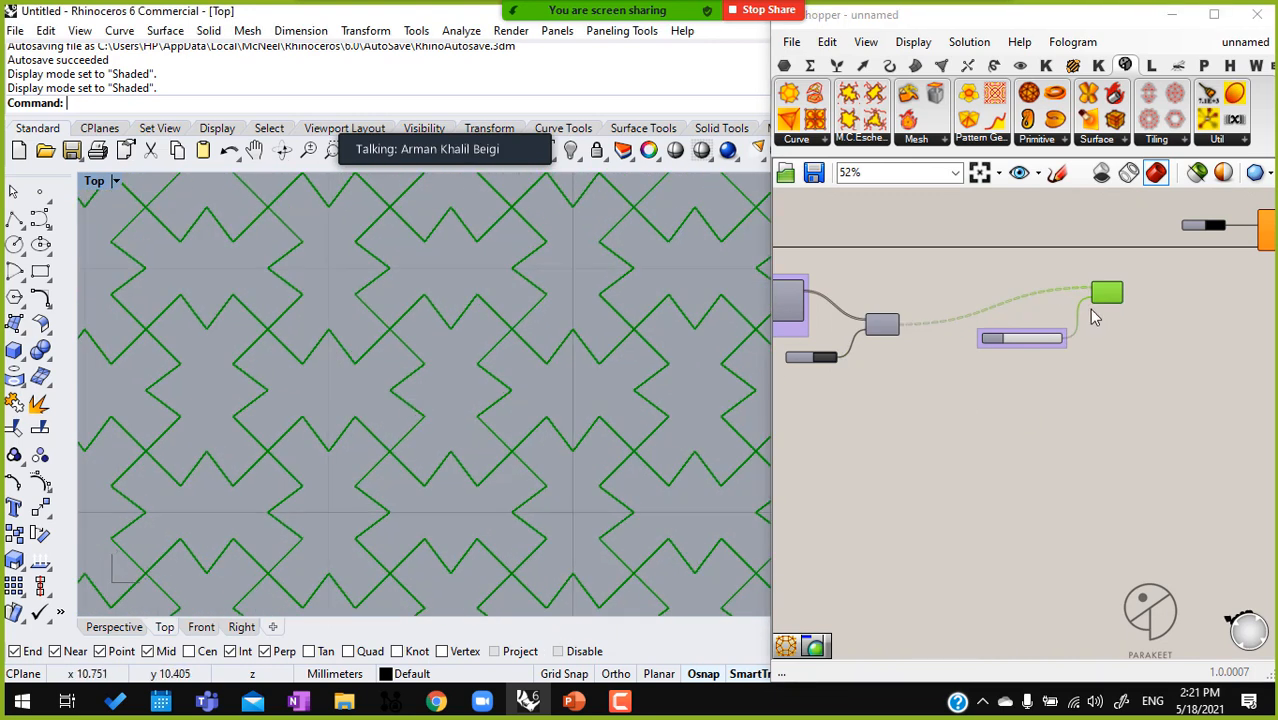
Set the Factor slider to 0.26
scroll(1047, 350, "up", 3)
left_click(1008, 339)
scroll(975, 352, "up", 2)
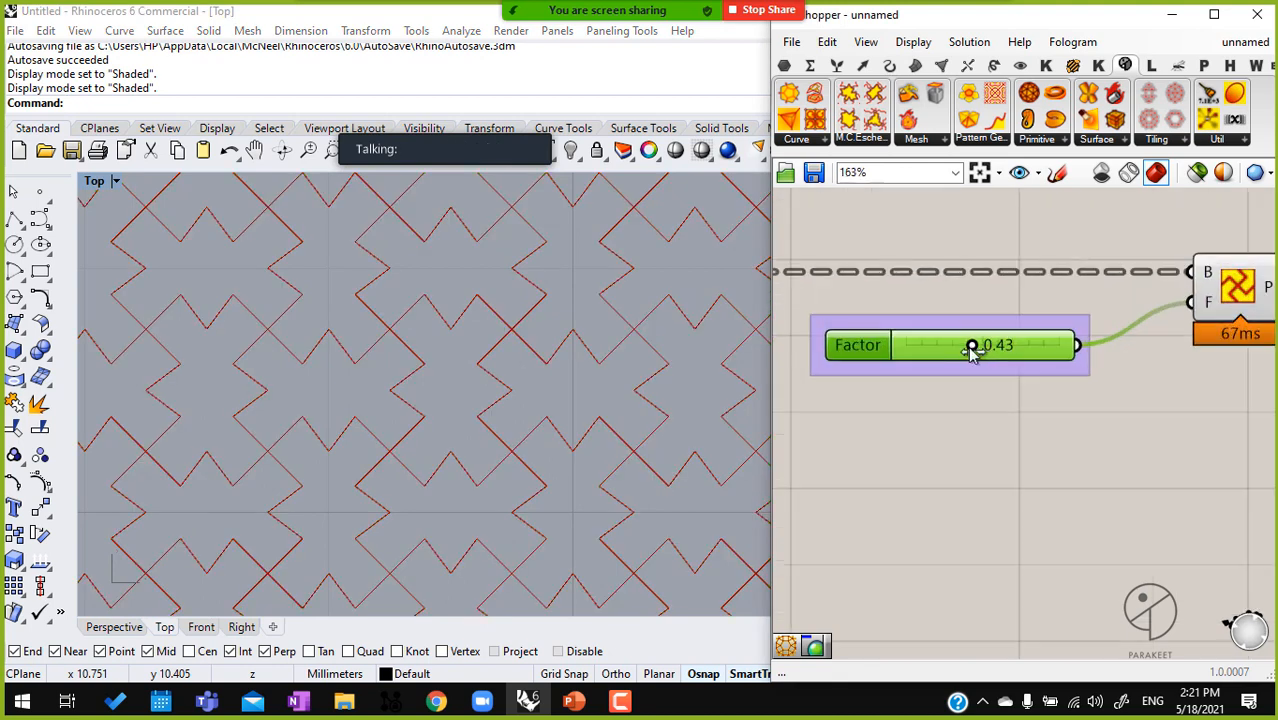
left_click_drag(973, 348, 945, 380)
scroll(1068, 466, "down", 3)
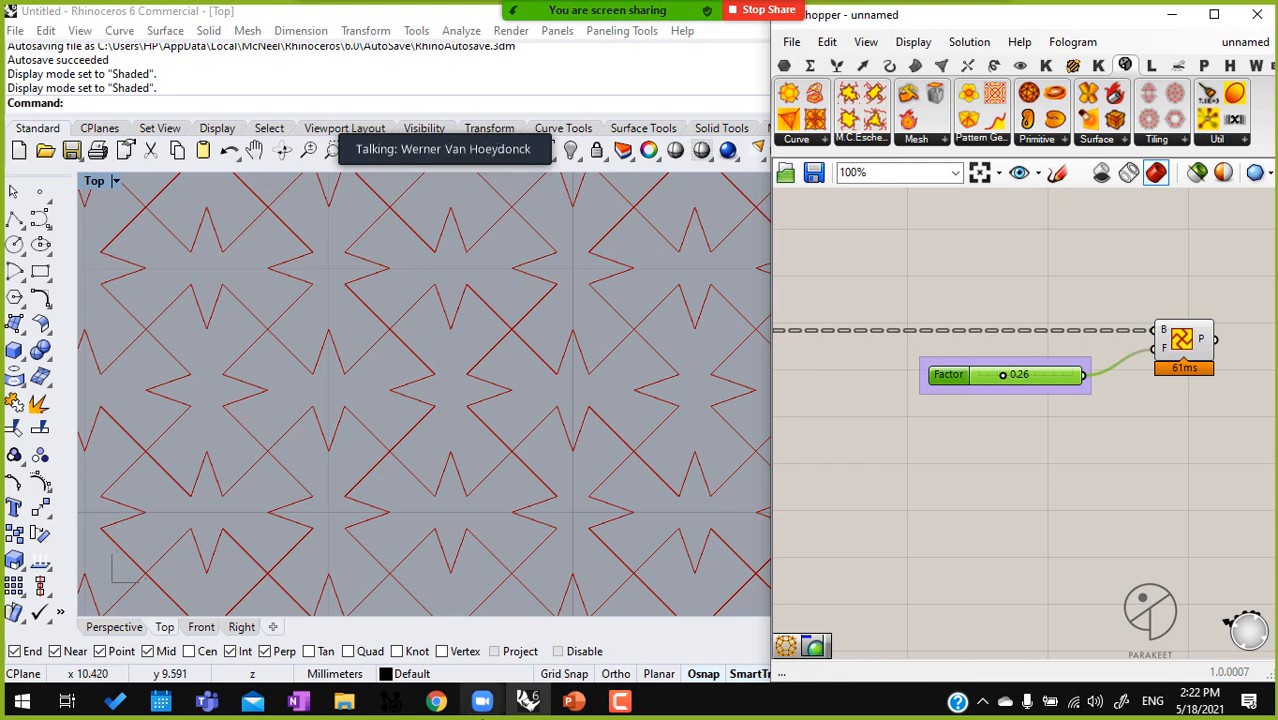
mouse_move(481, 701)
left_click(408, 665)
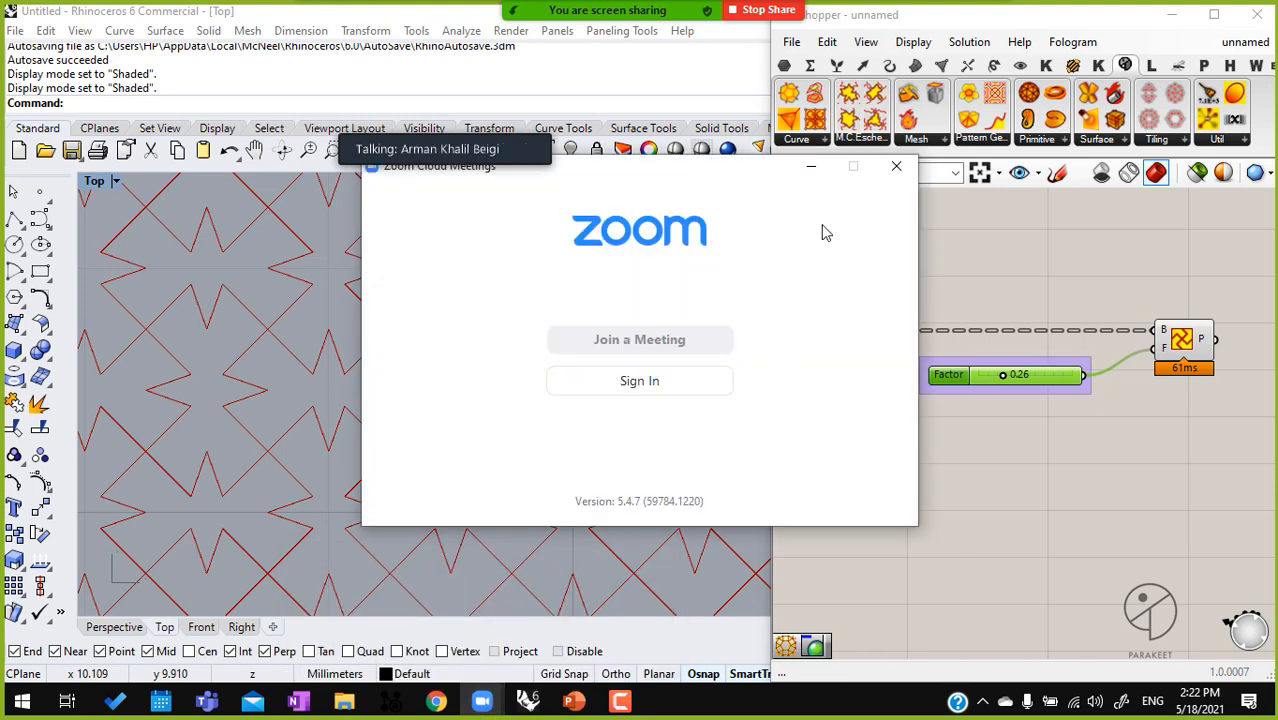
left_click(811, 167)
mouse_move(482, 701)
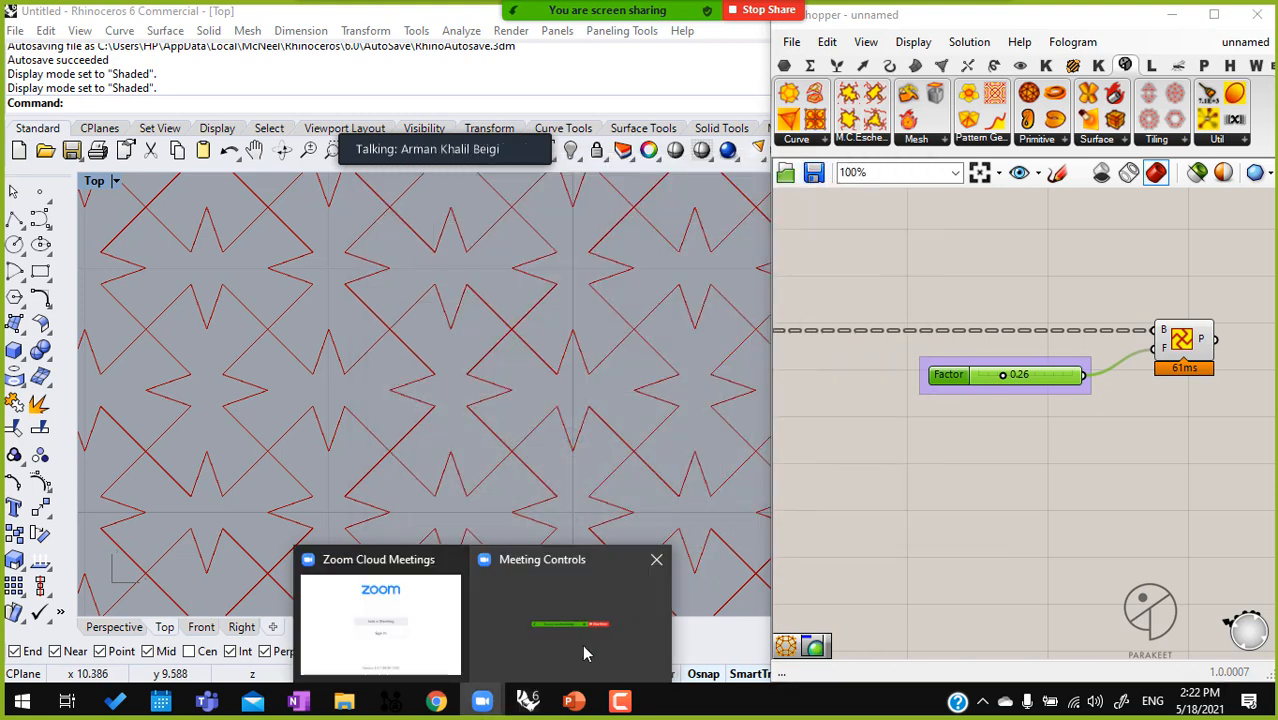
left_click(1090, 426)
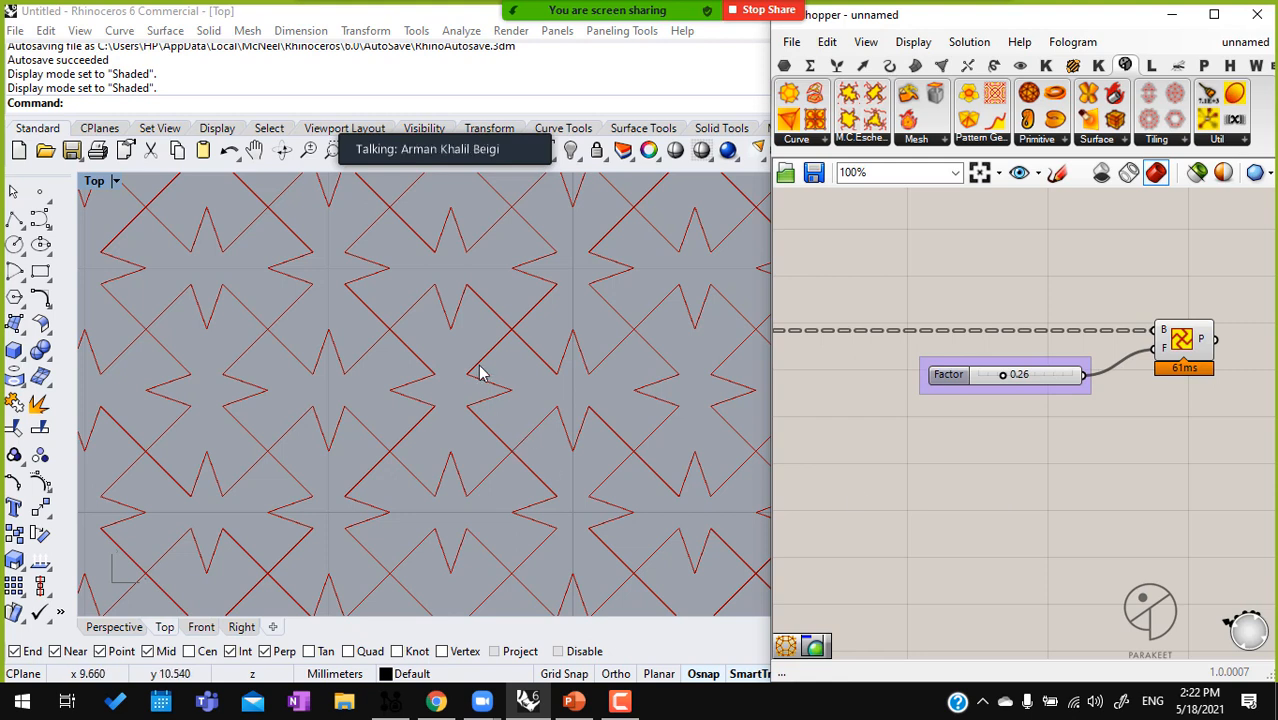
Enable the Square grid's preview again and delete the Mirrored Subdivide Quad component
scroll(478, 437, "down", 5)
right_click_drag(464, 473, 580, 347)
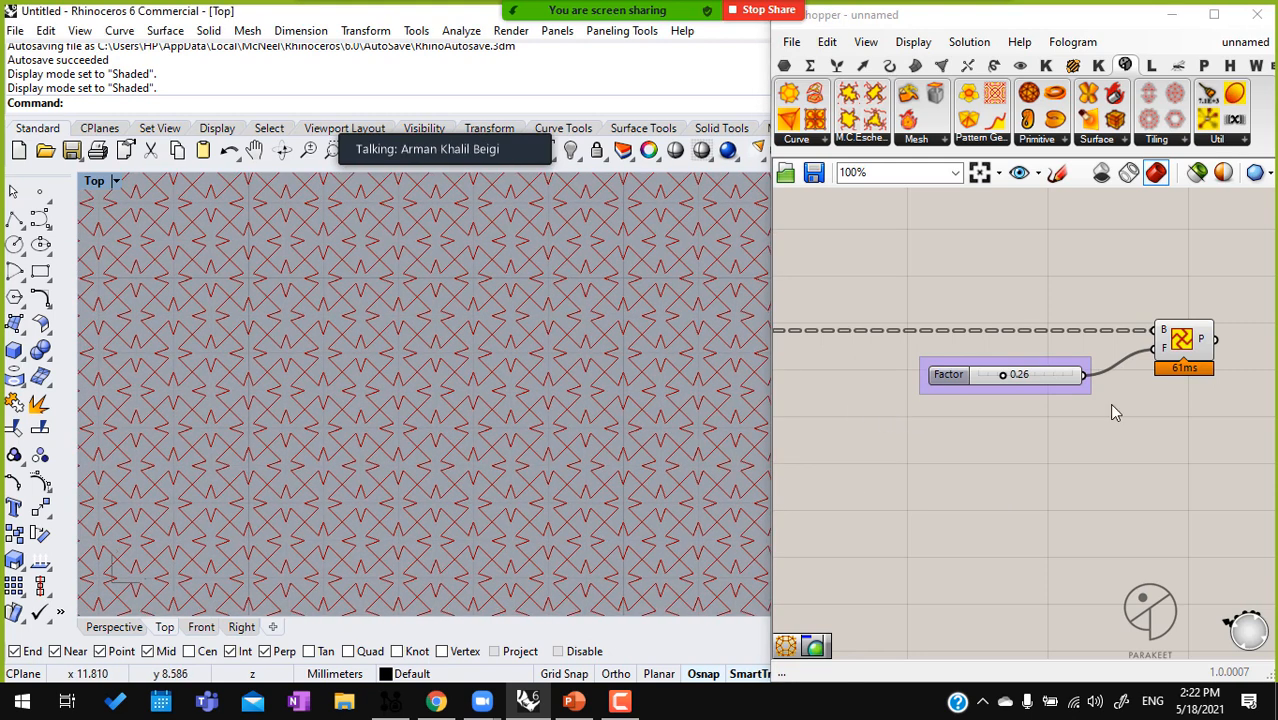
scroll(1162, 400, "down", 3)
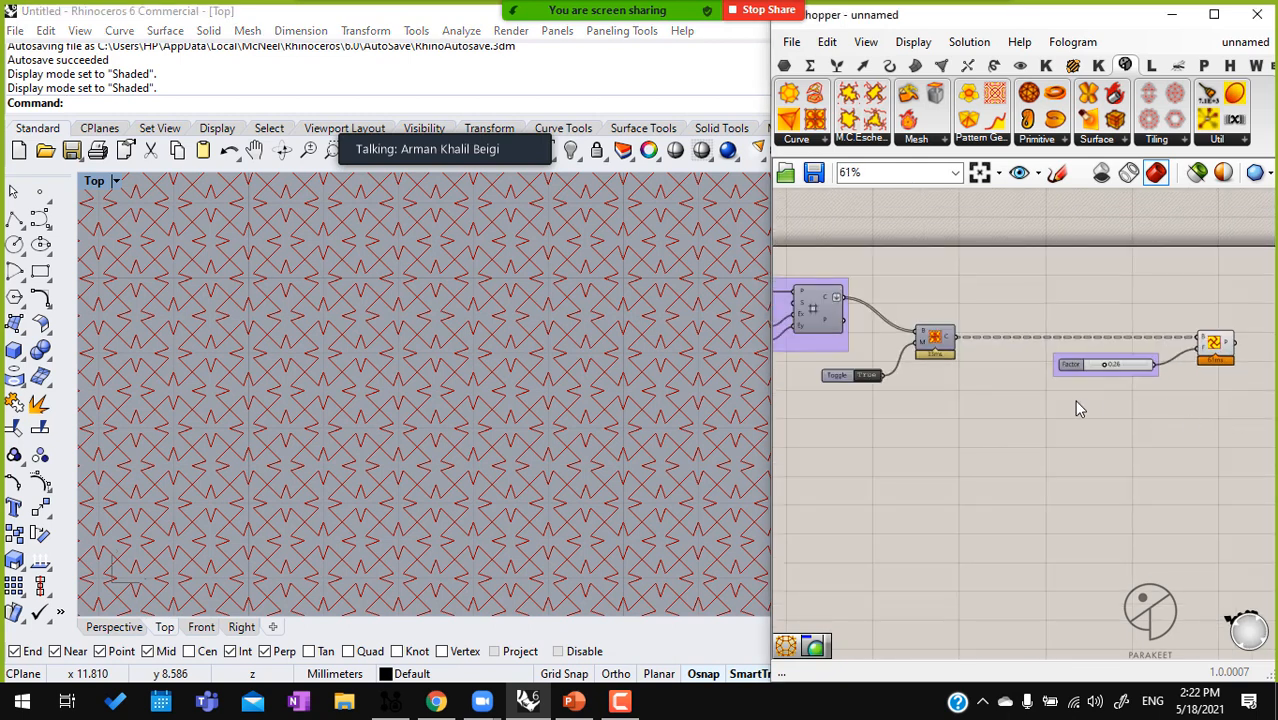
right_click_drag(920, 344, 972, 323)
left_click(870, 290)
middle_click(870, 290)
scroll(870, 290, "down", 1)
left_click(975, 313)
key("Delete")
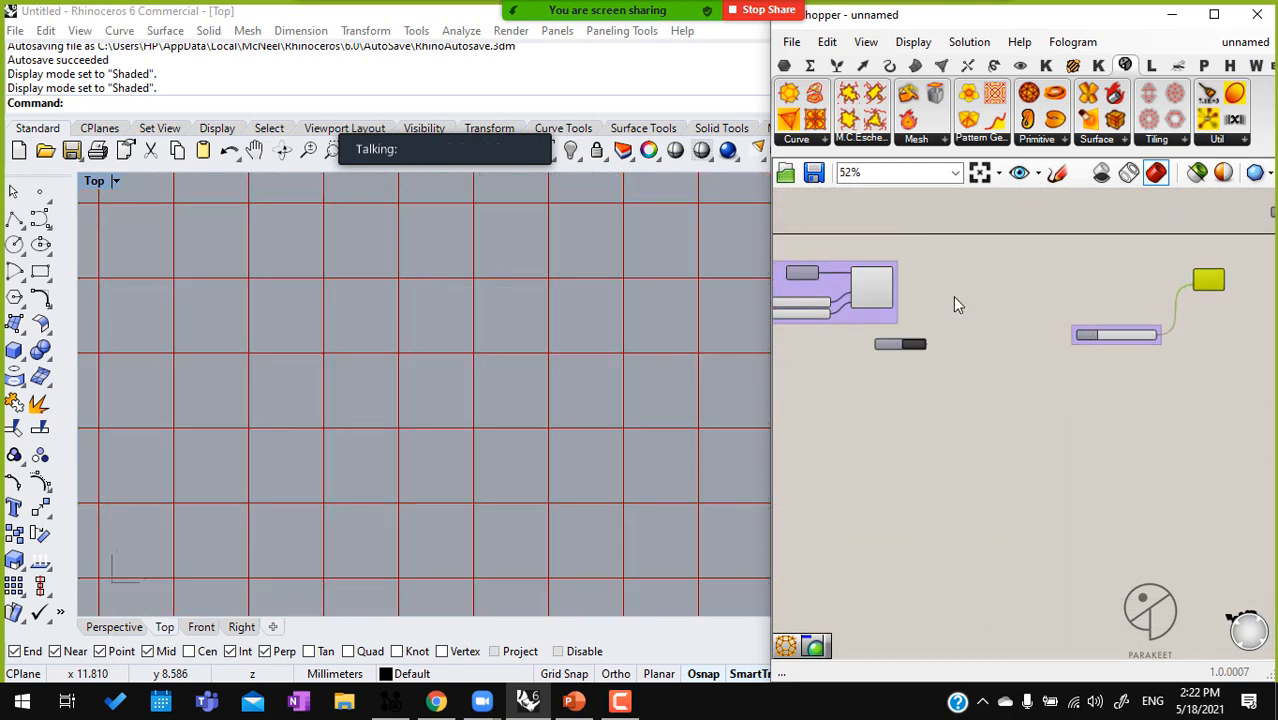
Connect the Square grid's C output directly to the B input of Pattern Genotype F and set the Factor to 0.49
scroll(951, 295, "up", 3)
scroll(1054, 251, "down", 4)
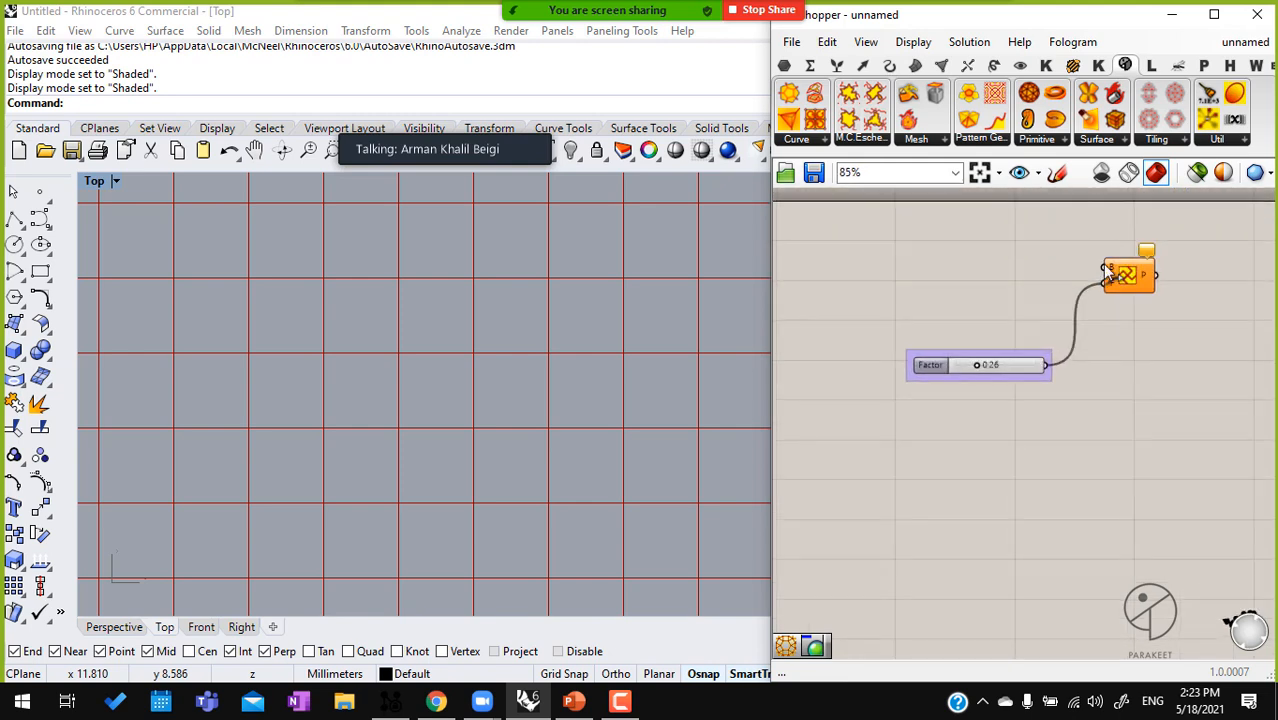
scroll(1060, 283, "down", 1)
left_click_drag(1060, 283, 865, 276)
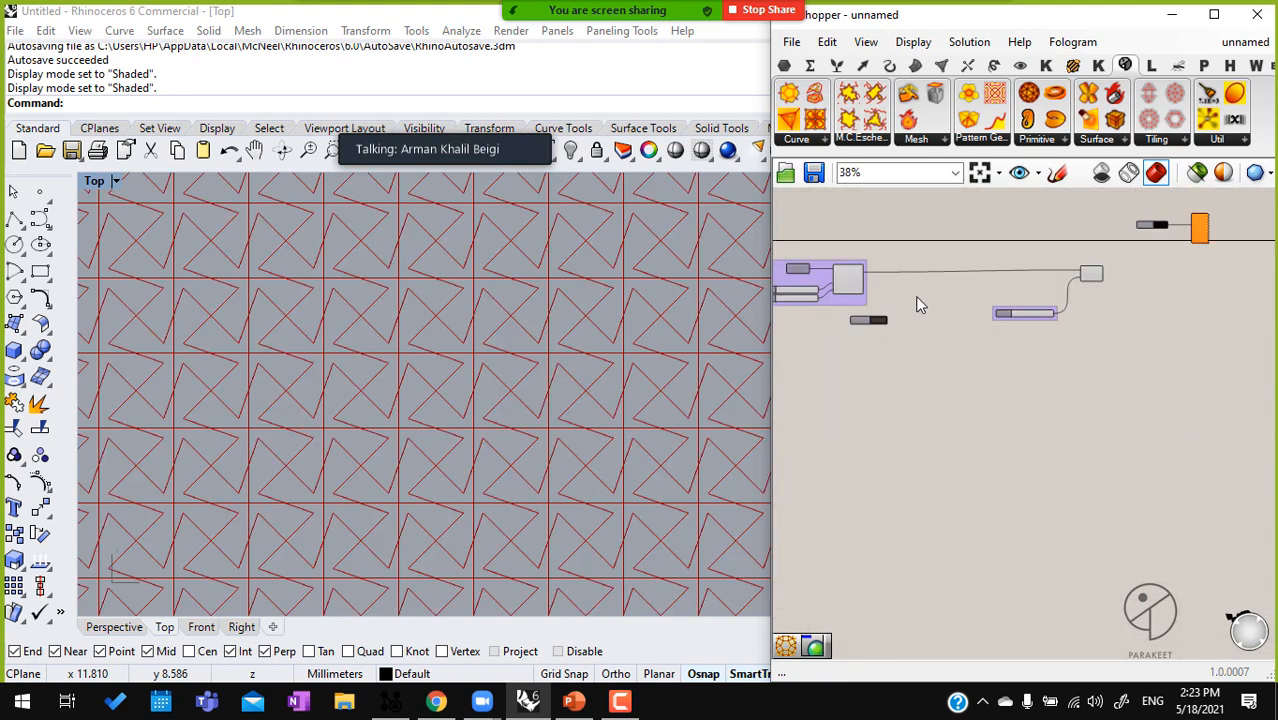
scroll(952, 324, "up", 1)
scroll(997, 330, "up", 4)
left_click_drag(1010, 308, 1049, 310)
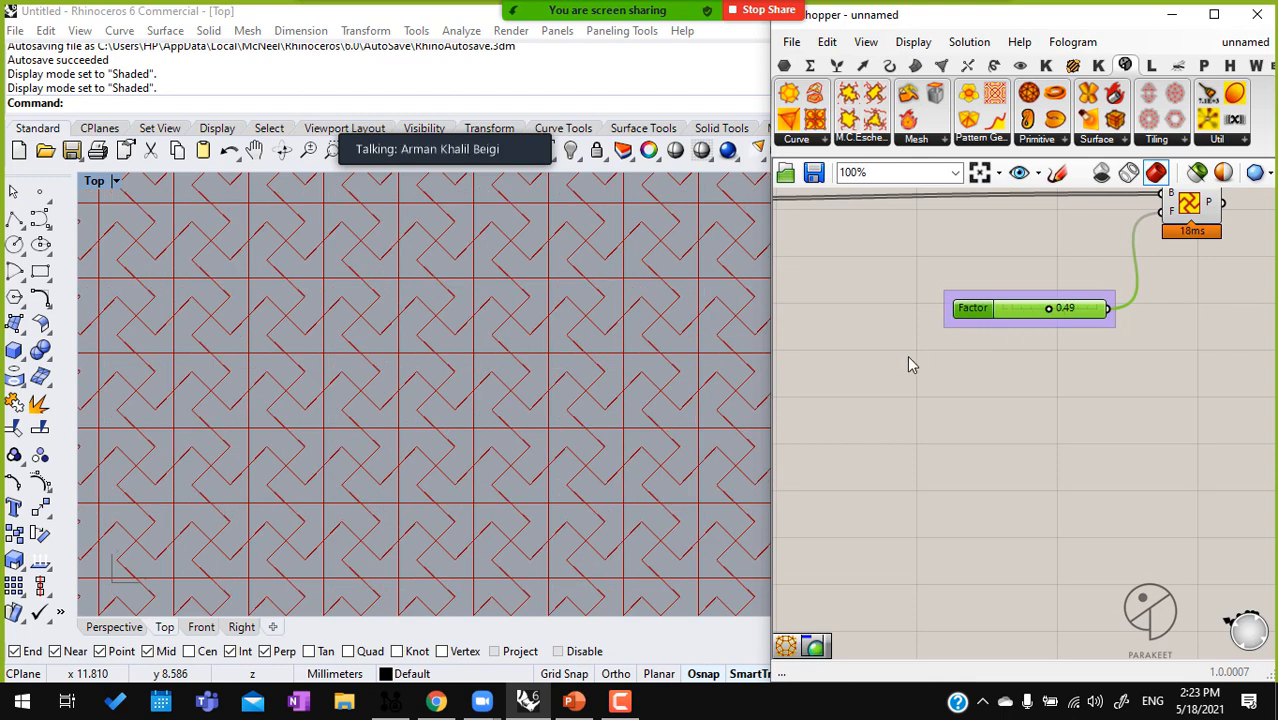
Delete the disconnected Boolean Toggle below the Square grid
right_click_drag(907, 357, 993, 365)
right_click_drag(903, 352, 1083, 319)
scroll(1070, 321, "down", 2)
left_click(903, 307)
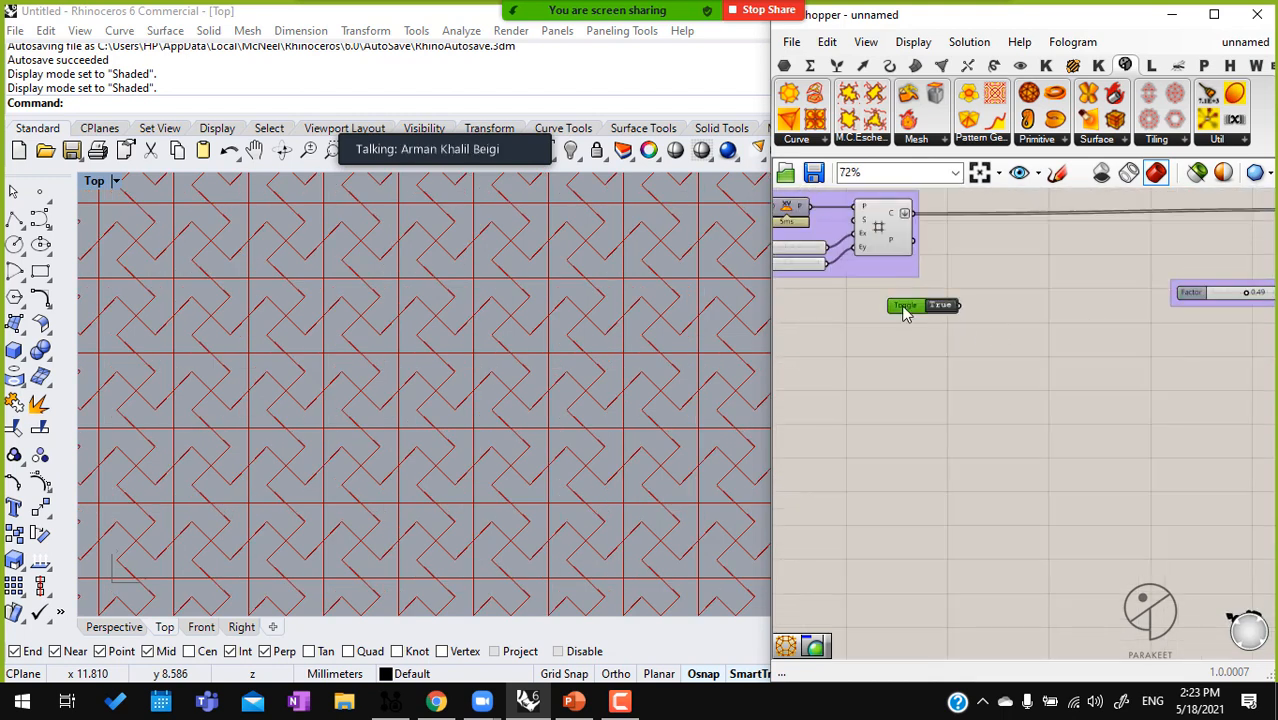
key("Delete")
Place a 2-Uniform Tiling A component below the Square grid group
left_click(1160, 142)
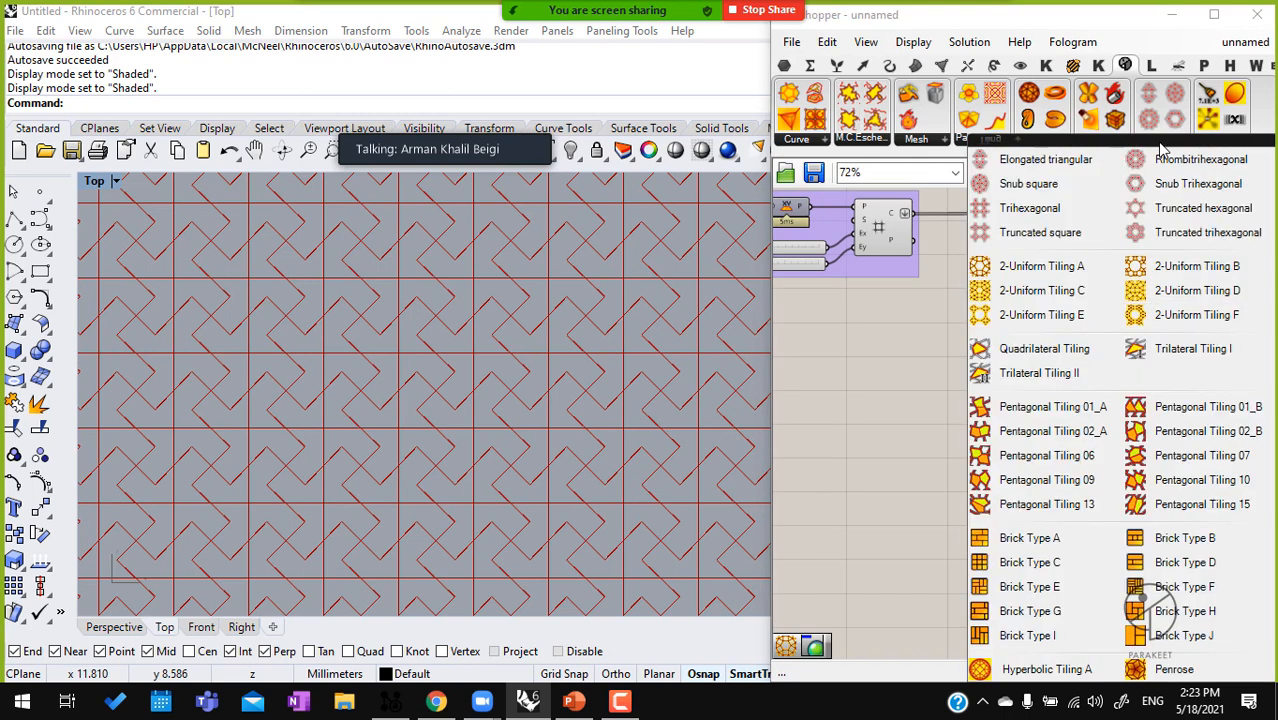
left_click(1050, 276)
left_click(887, 325)
scroll(958, 383, "up", 3)
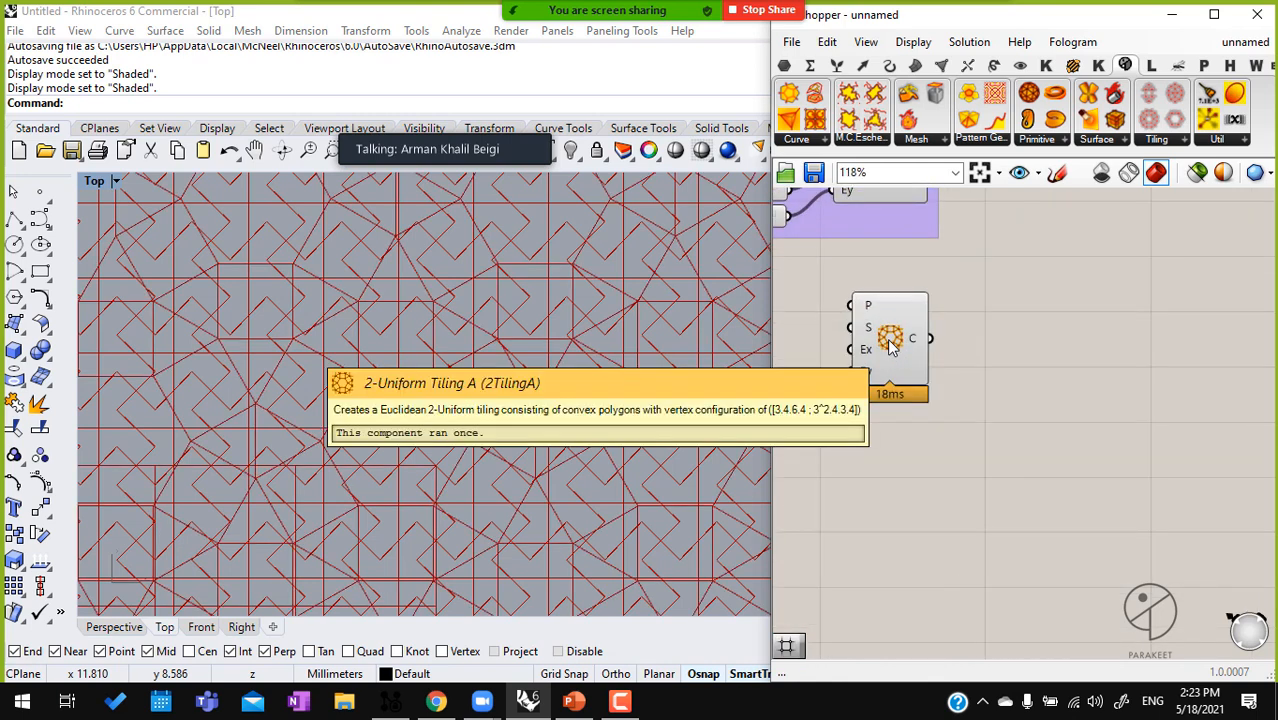
Disable the preview of the Square grid component
left_click(940, 226)
middle_click(940, 224)
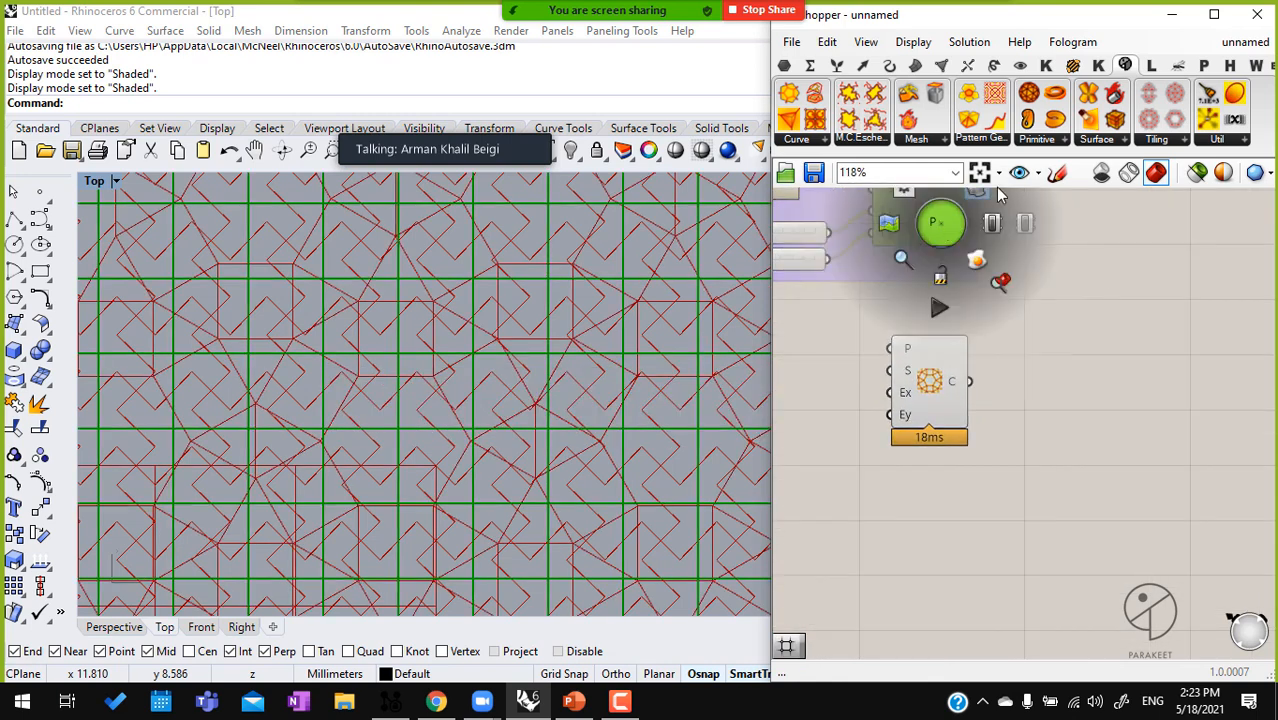
right_click_drag(974, 239, 1010, 343)
scroll(978, 335, "down", 1)
middle_click(980, 328)
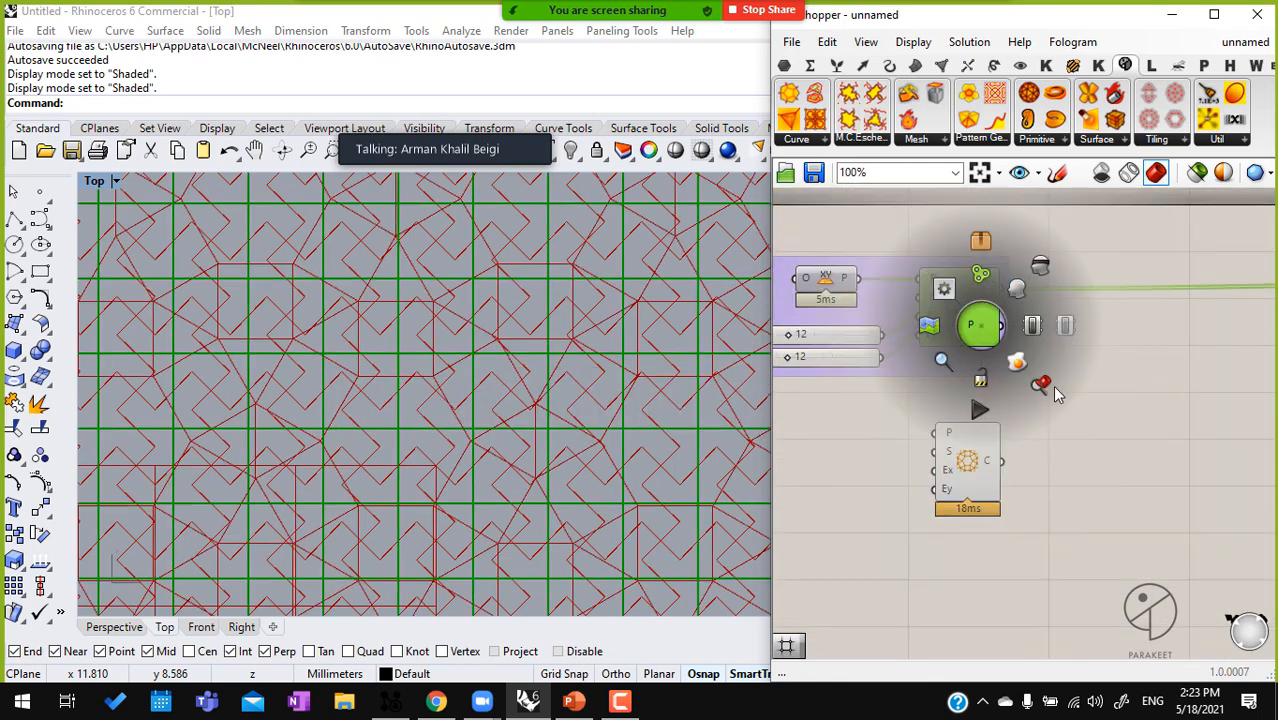
left_click(1019, 290)
middle_click(968, 319)
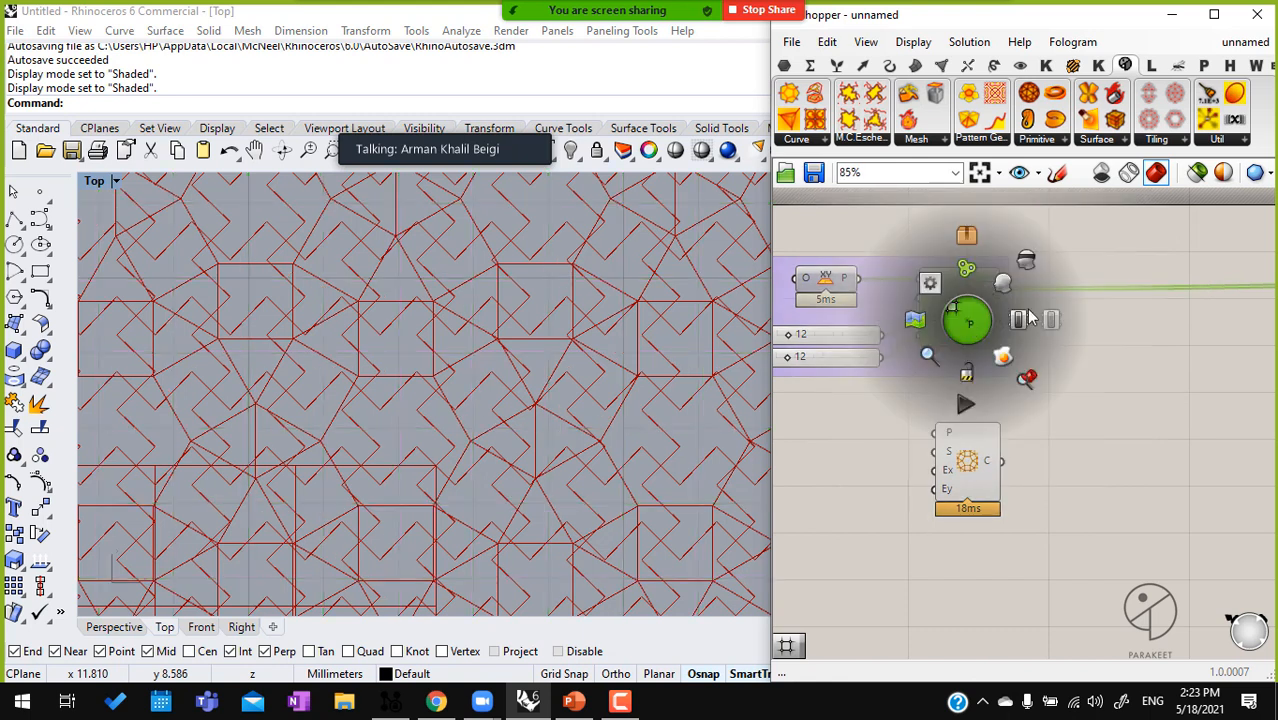
Connect the C output of 2-Uniform Tiling A to the B input of Pattern Genotype F
scroll(992, 321, "down", 1)
right_click_drag(1069, 510, 998, 438)
scroll(923, 378, "down", 4)
scroll(926, 382, "down", 1)
left_click_drag(923, 372, 1150, 308)
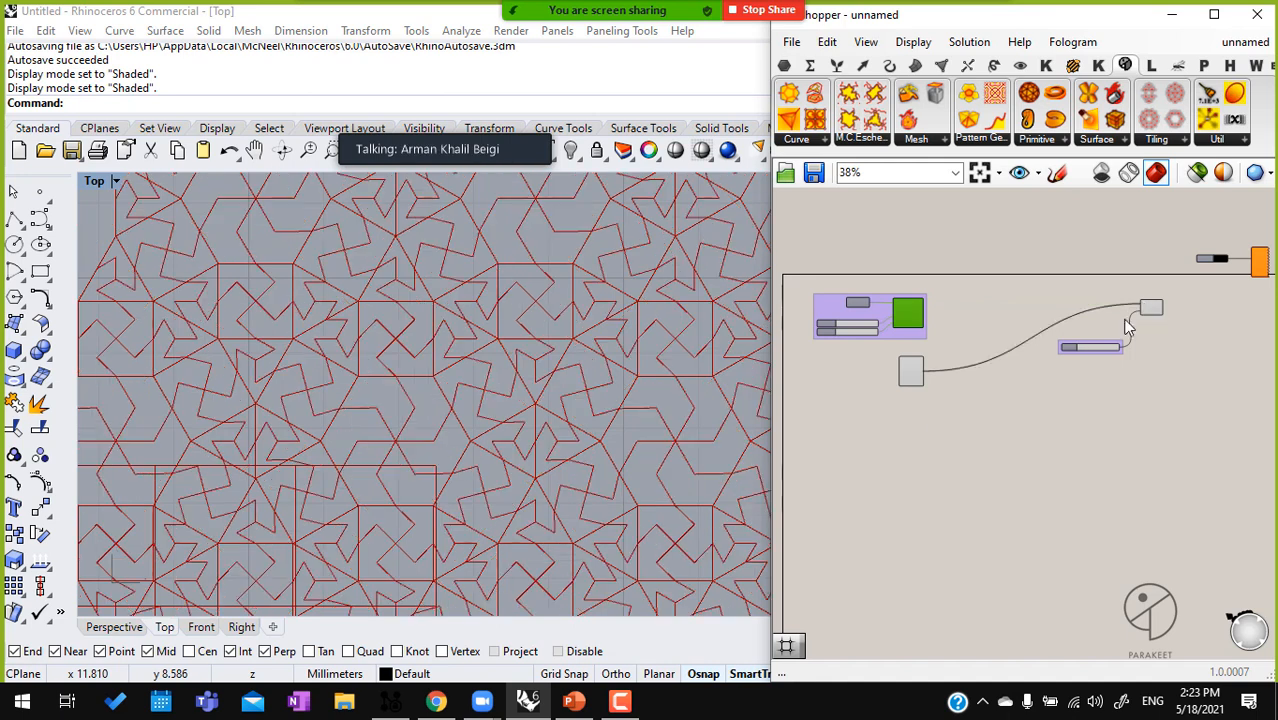
Move Pattern Genotype F and its Factor slider down level with 2-Uniform Tiling A
scroll(933, 419, "up", 2)
left_click(903, 360)
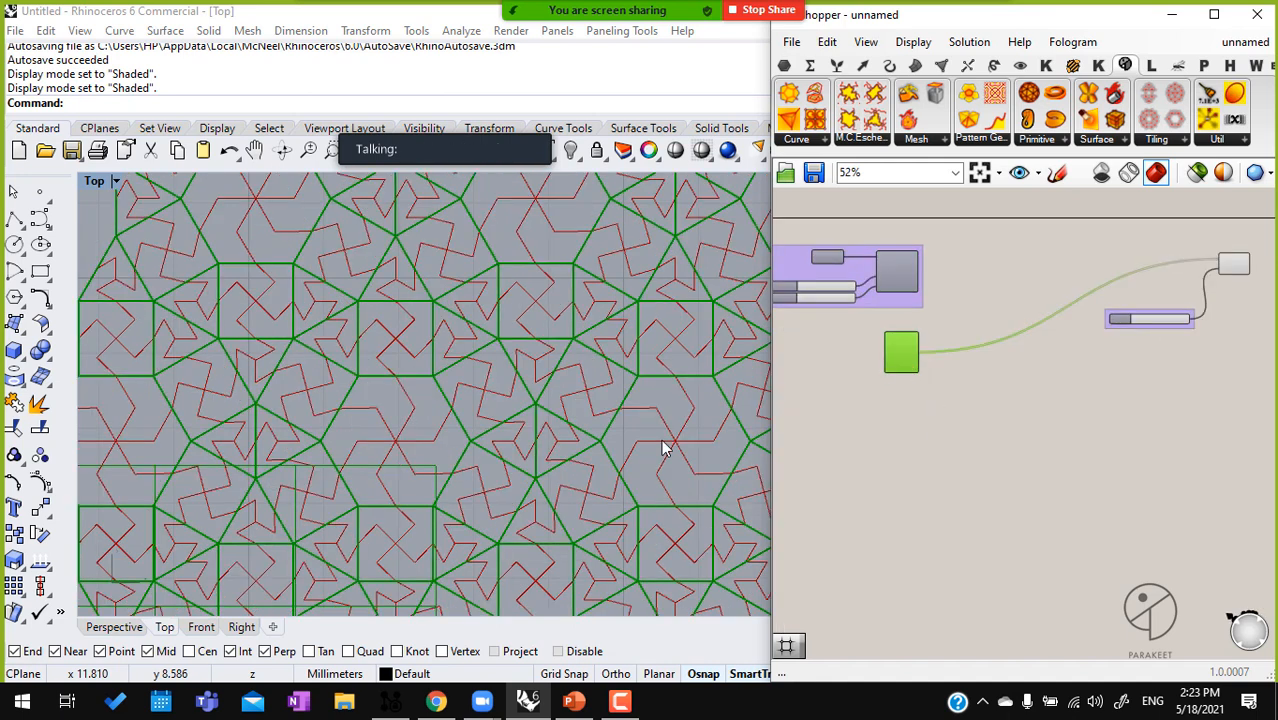
right_click_drag(1175, 359, 1153, 359)
left_click_drag(1240, 362, 1078, 242)
left_click_drag(1190, 270, 1192, 356)
left_click(856, 416)
scroll(903, 350, "up", 3)
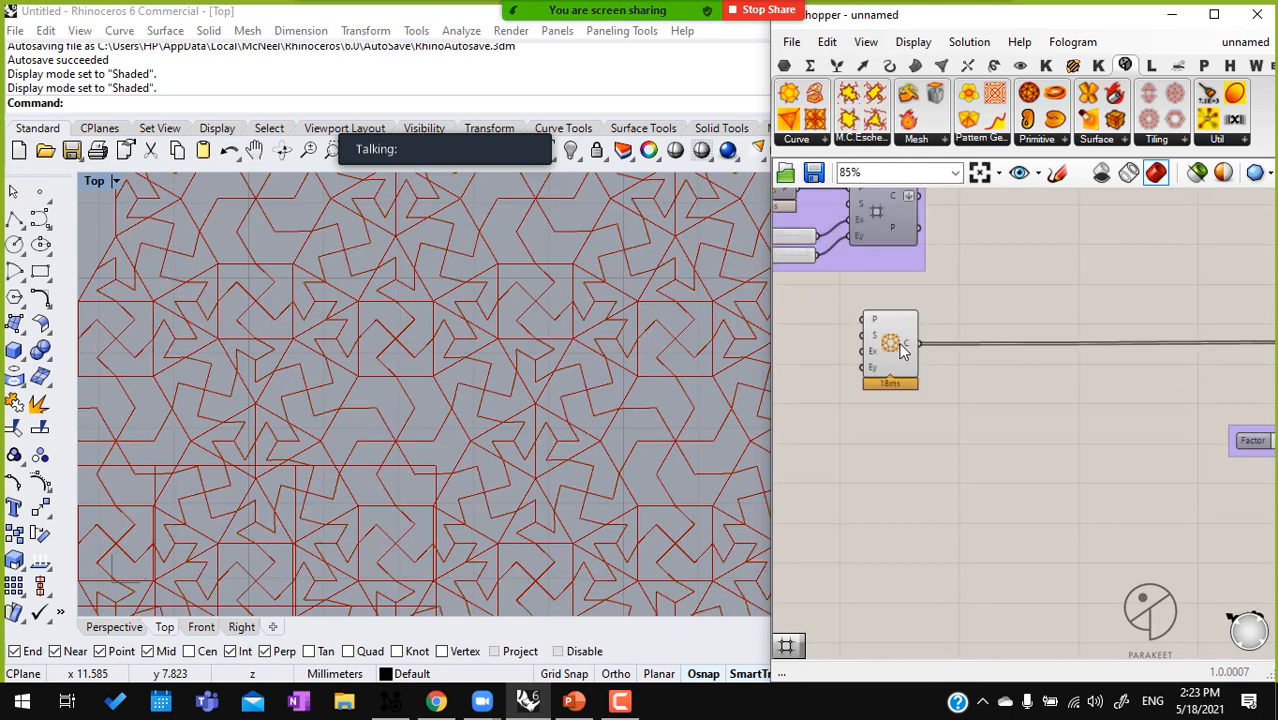
Limit the preview to selected objects and examine the polygon cells of 2-Uniform Tiling A
left_click(903, 350)
scroll(900, 348, "up", 4)
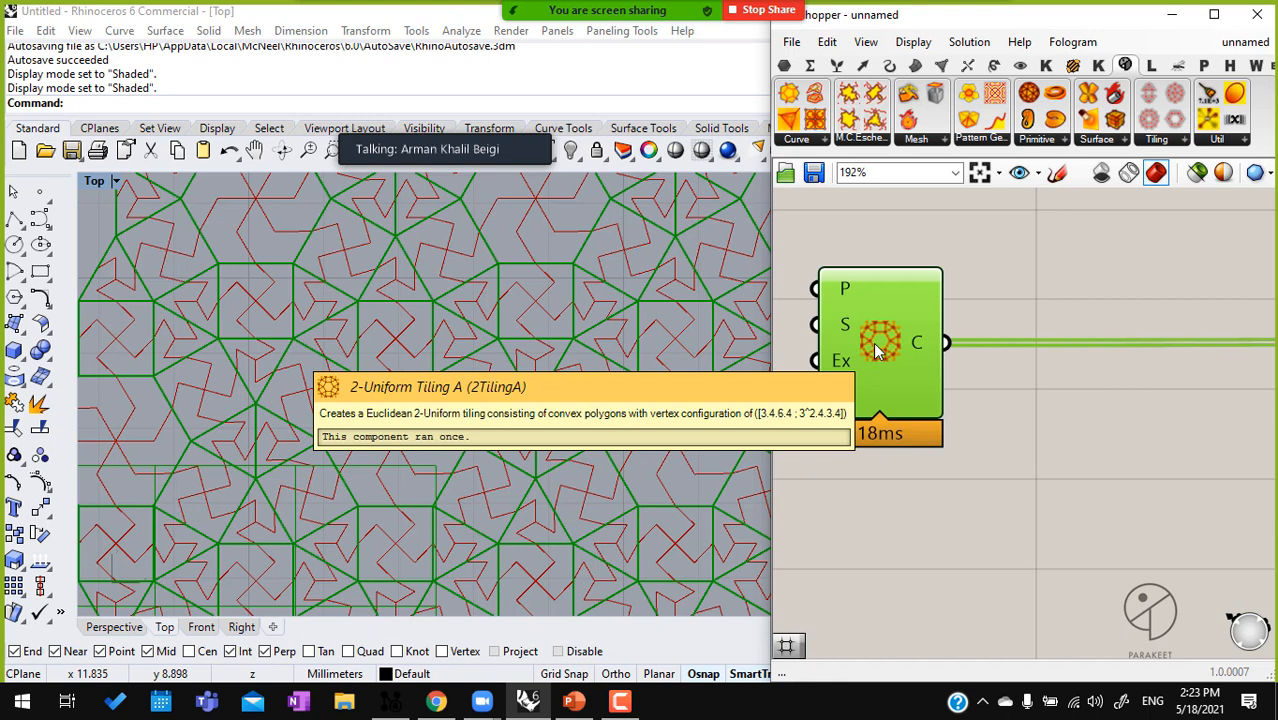
left_click(1198, 172)
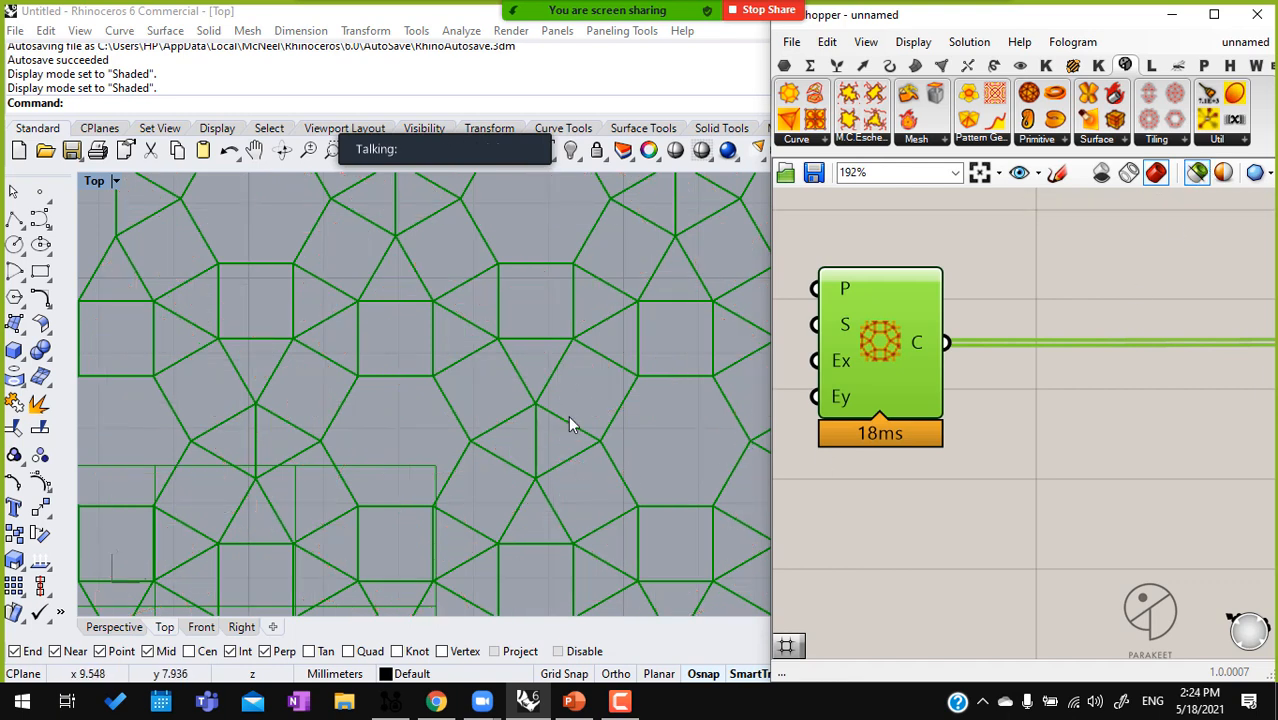
scroll(583, 310, "down", 8)
right_click_drag(624, 400, 550, 363)
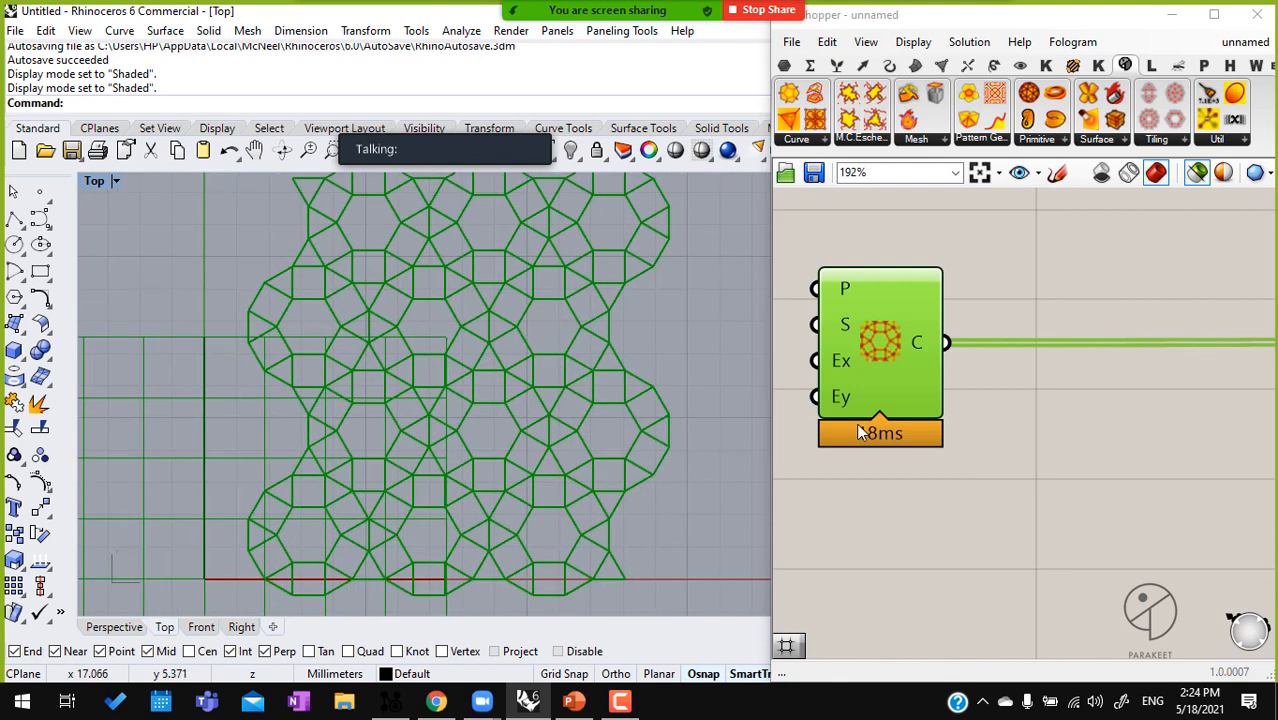
Compare the Square grid with the 2-Uniform Tiling A cells in isolation, ending with the selected-only preview switched off
right_click_drag(878, 390, 1097, 381)
scroll(1062, 340, "down", 2)
right_click_drag(1112, 233, 1069, 322)
left_click(1064, 285)
left_click(1059, 453)
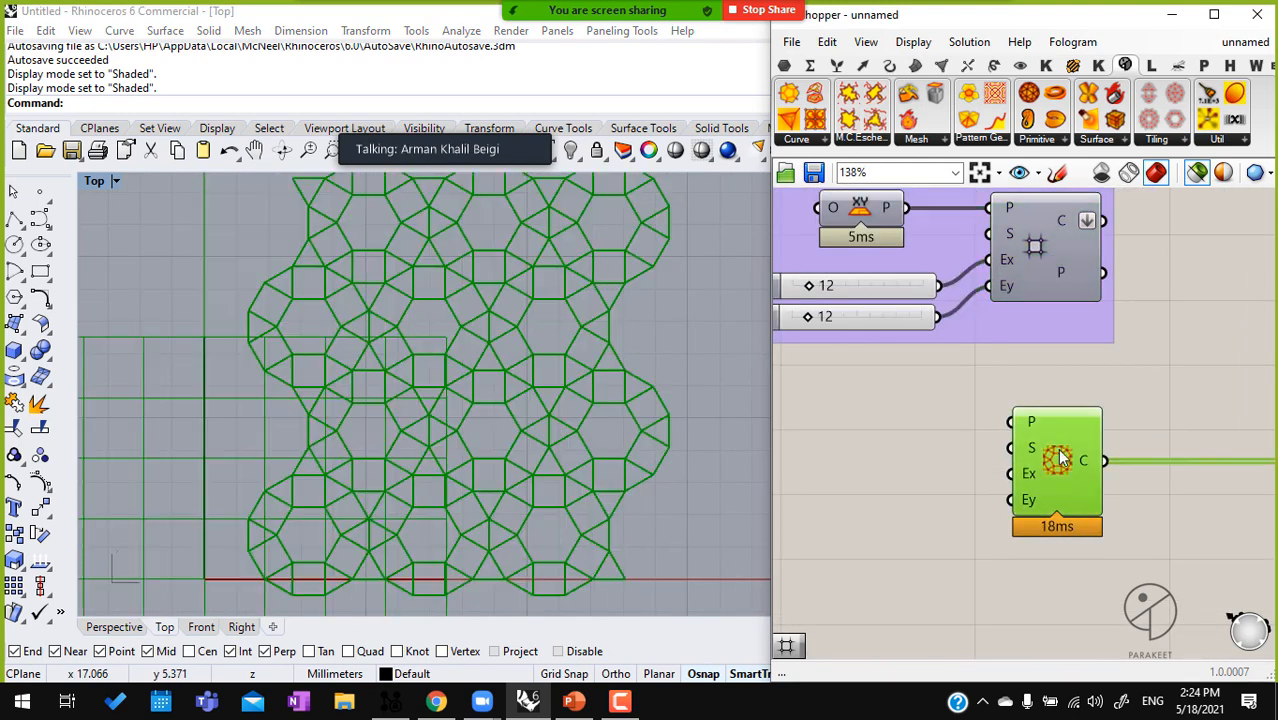
right_click_drag(1023, 221, 1090, 269)
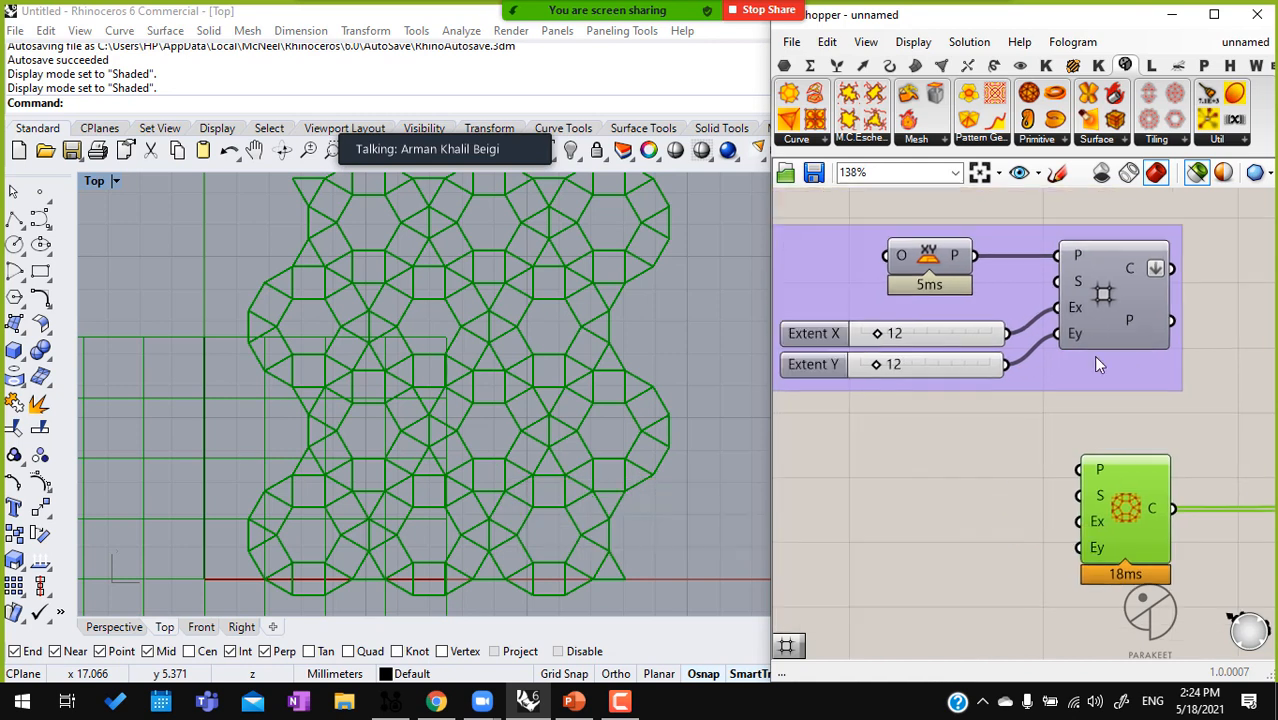
left_click_drag(805, 196, 1076, 436)
left_click(1100, 310)
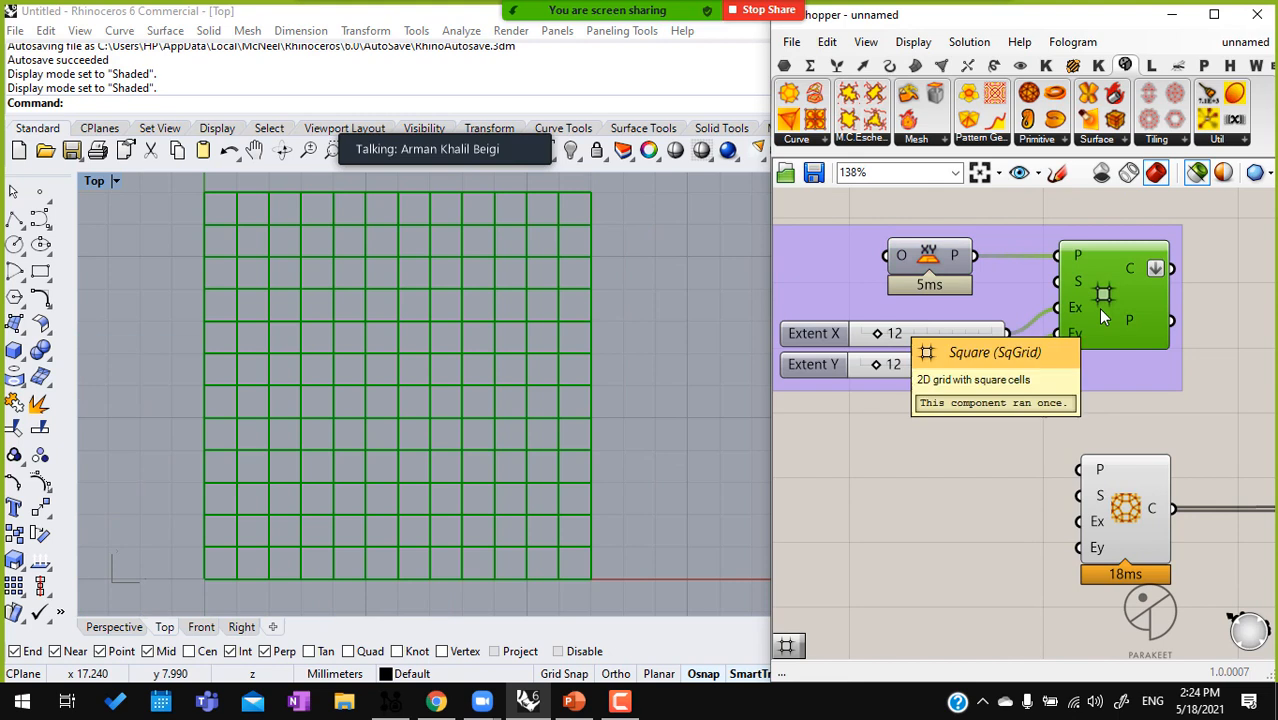
left_click(1133, 535)
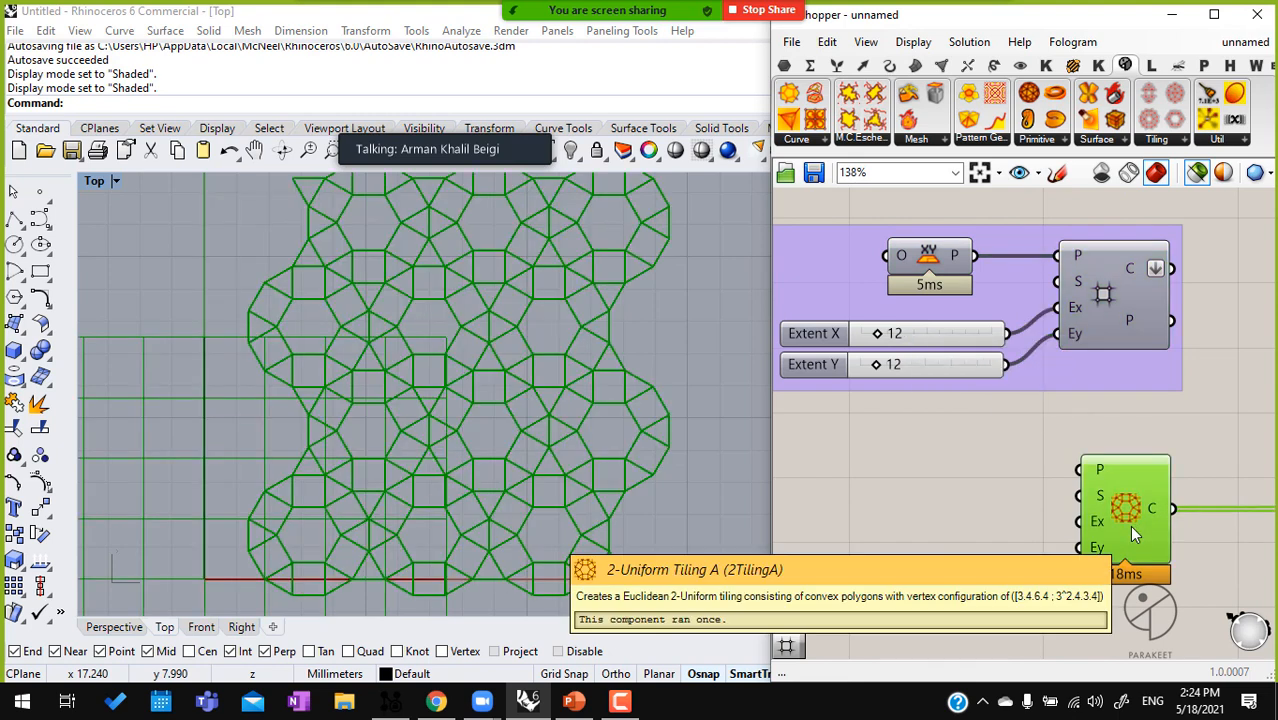
left_click(1194, 174)
Add an Extend X number slider set to 3 to the Ex input of 2-Uniform Tiling A
double_click(872, 508)
type("12")
key("Return")
left_click_drag(1080, 522, 882, 530)
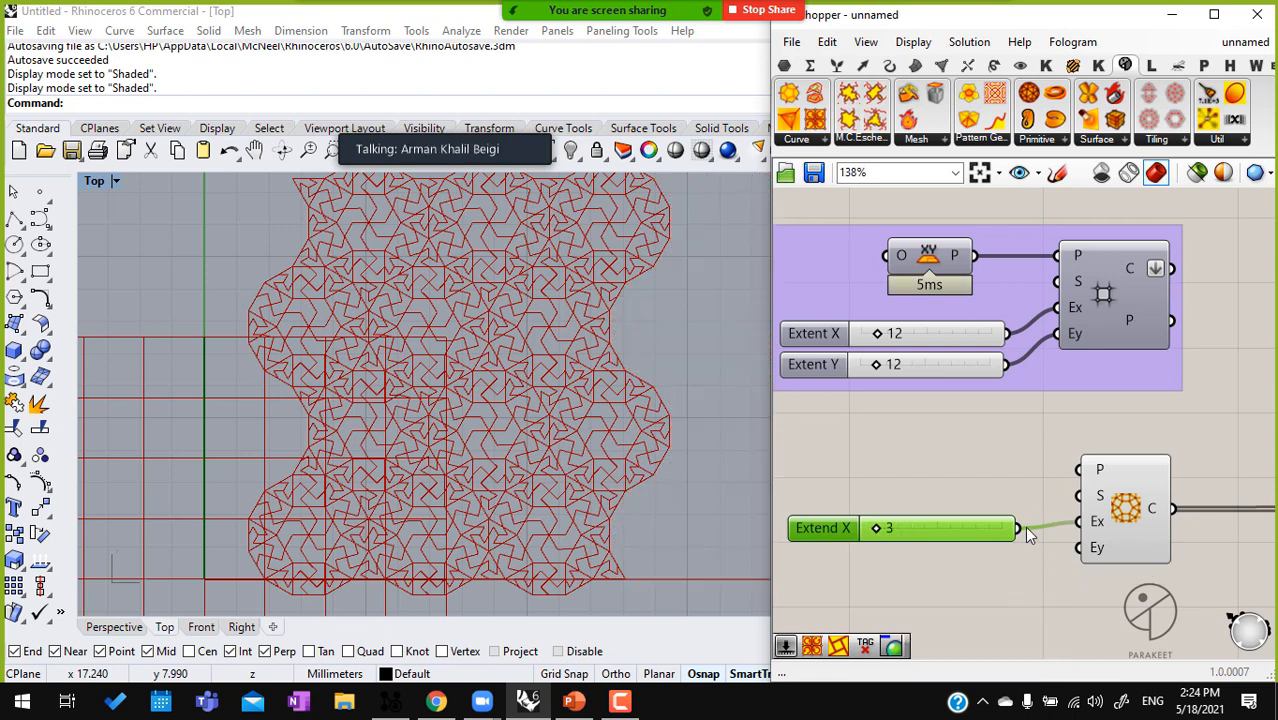
right_click_drag(1137, 508, 990, 485)
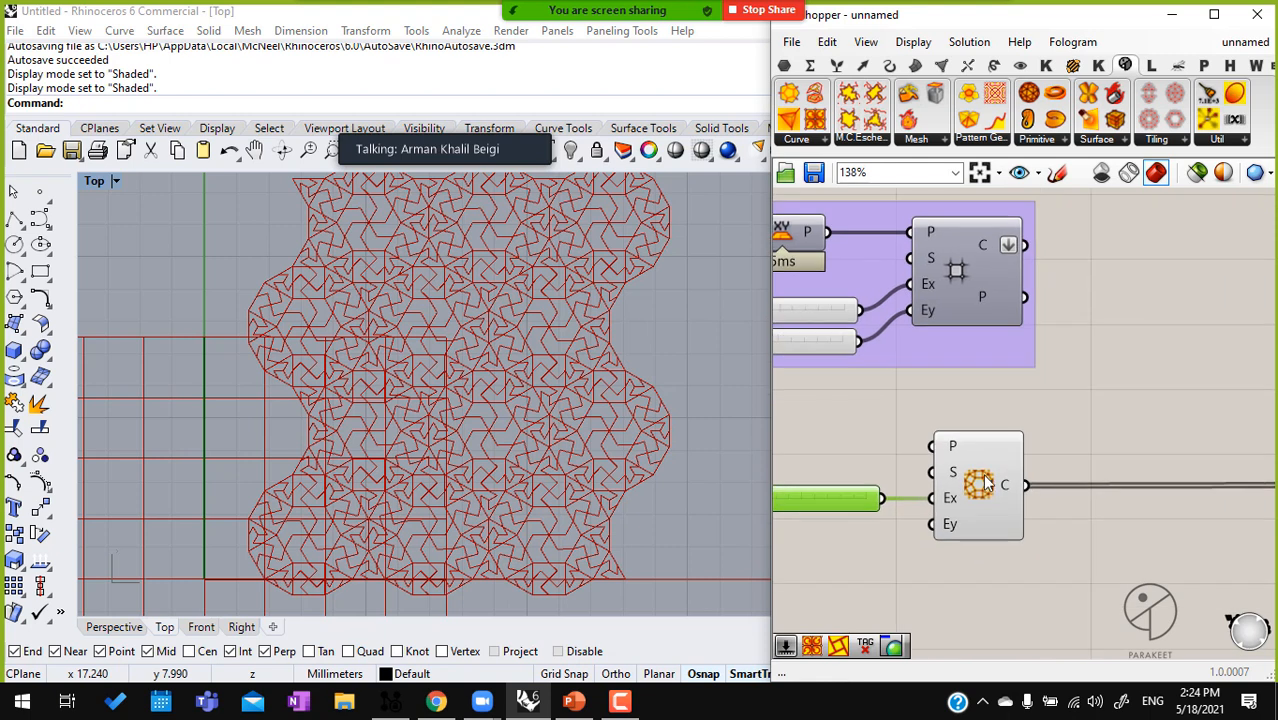
Place a 2-Uniform Tiling D component below 2-Uniform Tiling A
left_click(995, 500)
left_click(1210, 140)
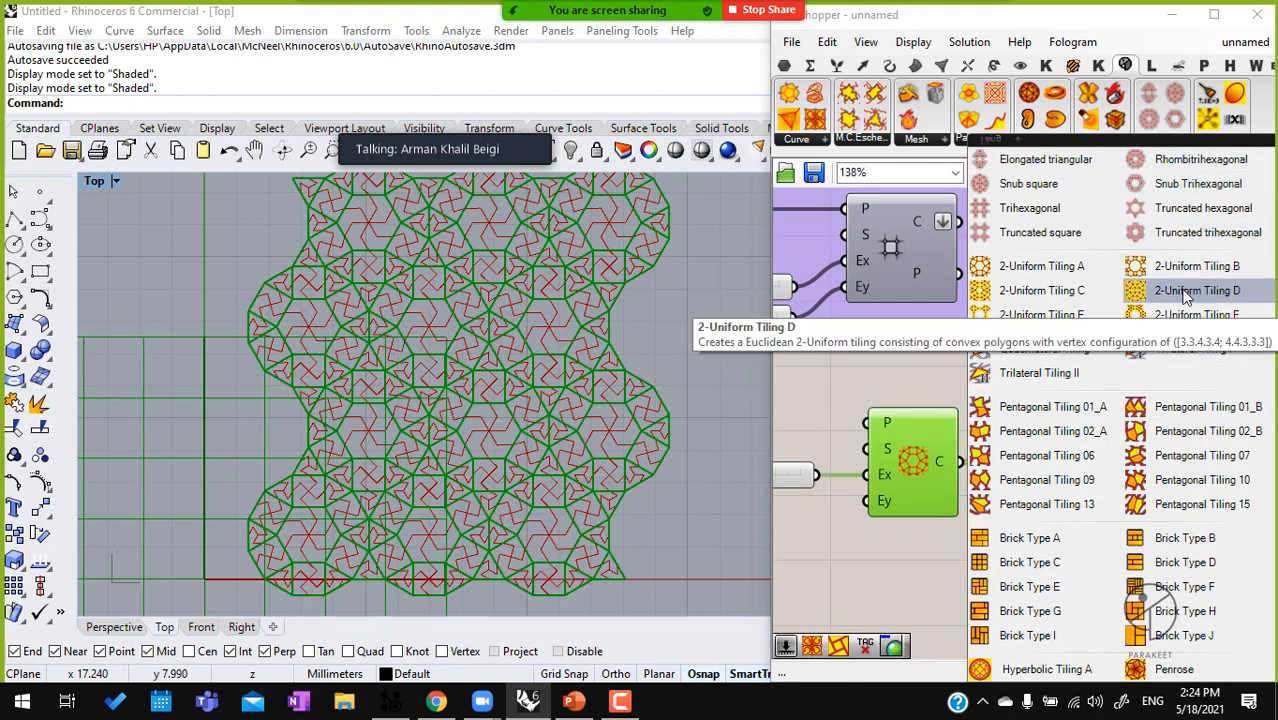
left_click(940, 590)
right_click_drag(941, 573, 900, 481)
left_click_drag(903, 467, 884, 503)
Disable the preview of 2-Uniform Tiling A and briefly isolate the 2-Uniform Tiling D cells with the selected-only preview
left_click(887, 363)
middle_click(888, 363)
left_click(951, 306)
left_click(1197, 172)
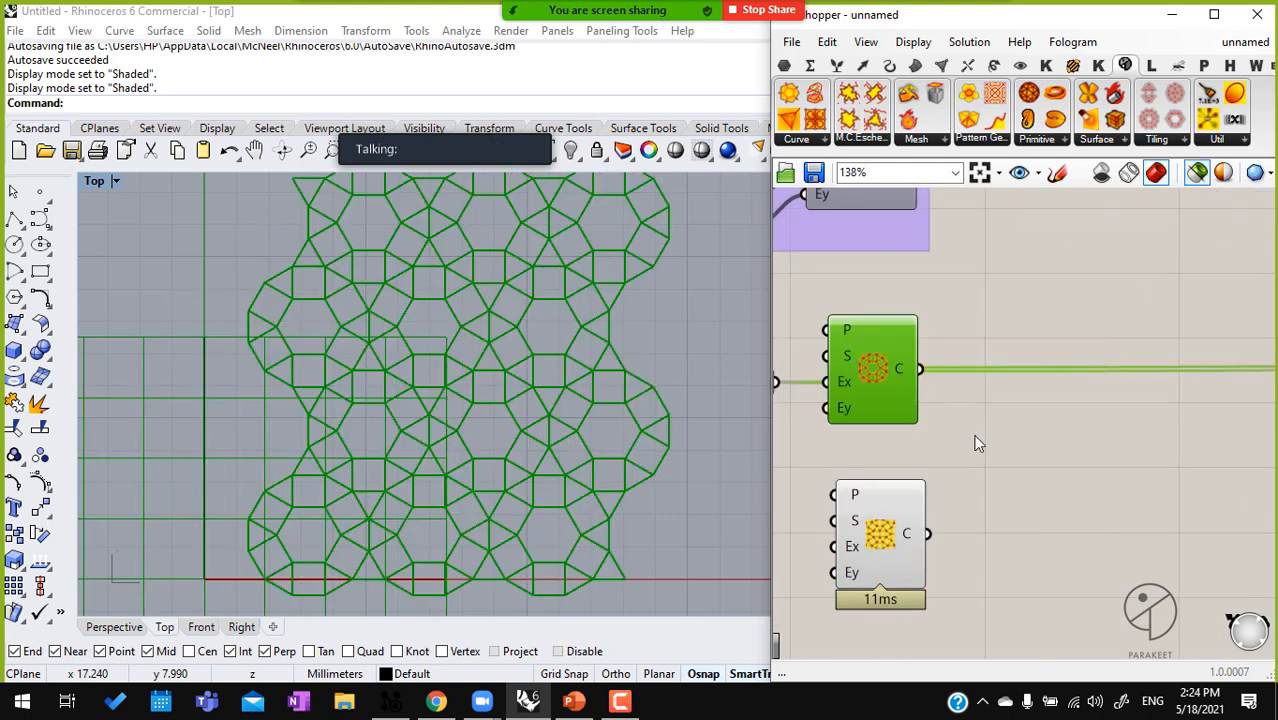
left_click(880, 535)
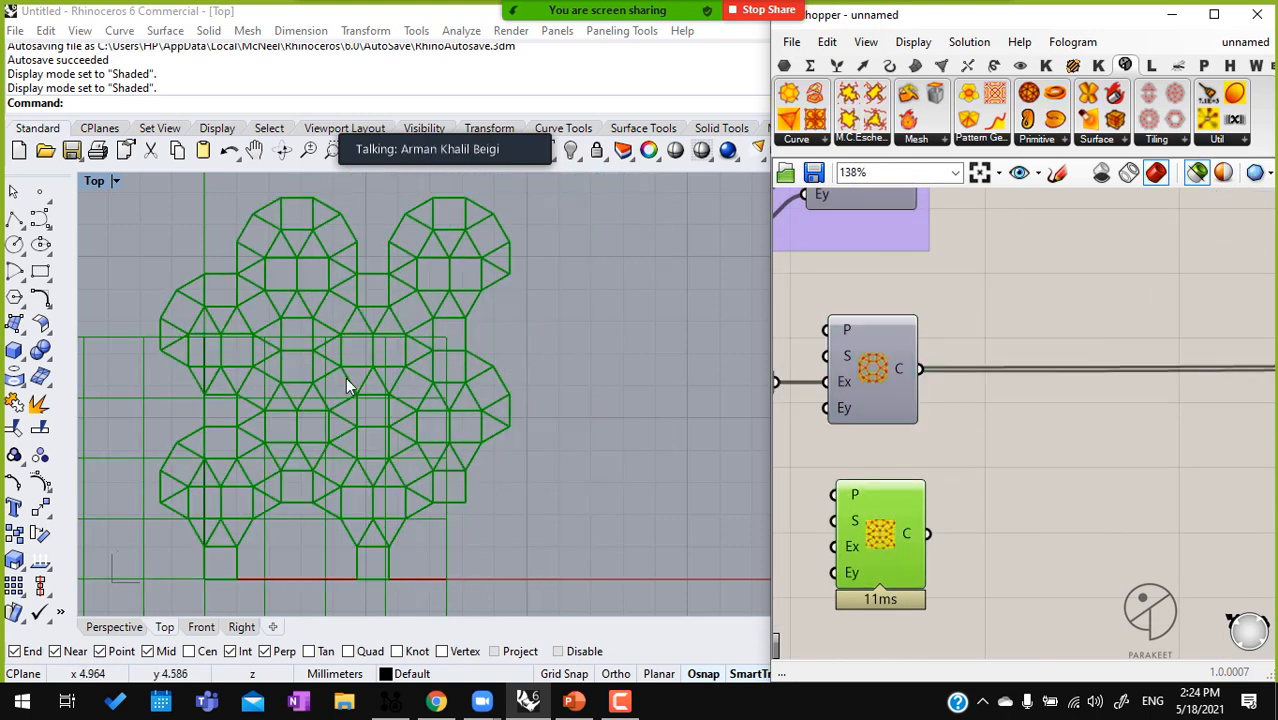
left_click(1197, 172)
Delete Pattern Genotype F together with its Factor slider group
scroll(1125, 326, "down", 3)
right_click_drag(1248, 374, 1152, 325)
left_click_drag(1240, 443, 1026, 265)
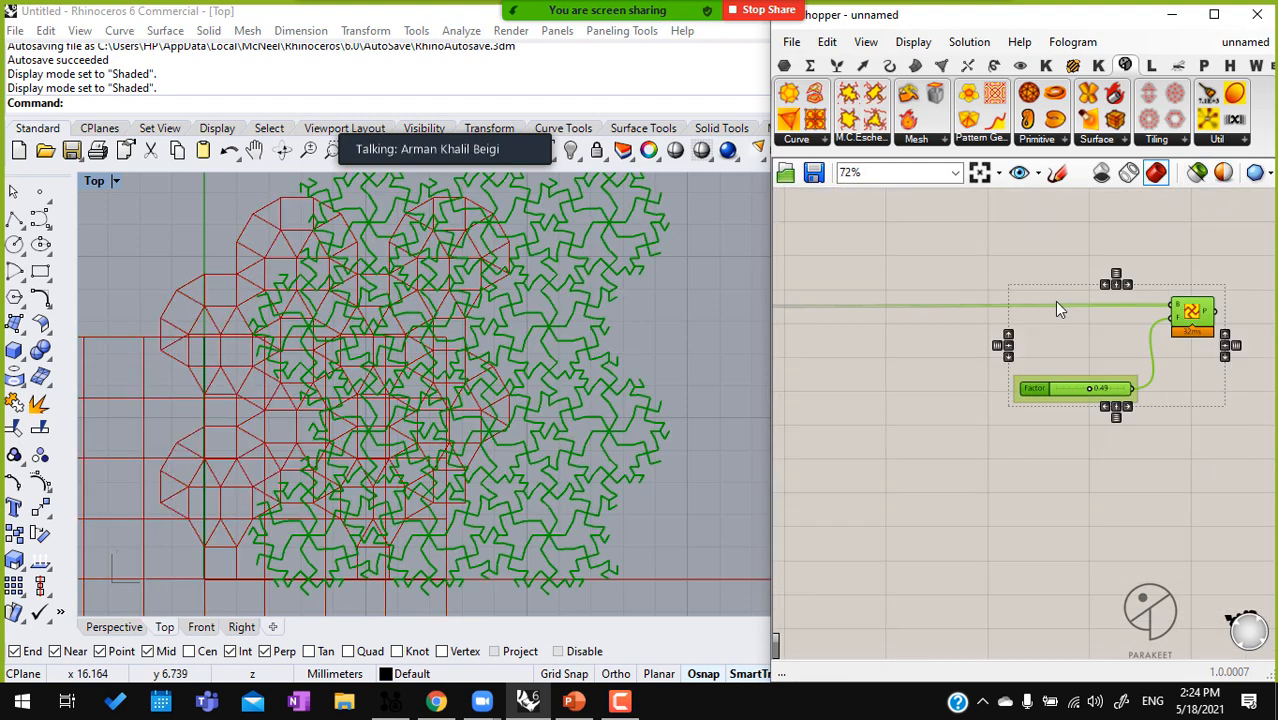
key("Delete")
right_click_drag(1050, 302, 1259, 247)
Place a Pattern Genotype L (PT) component and connect the C output of 2-Uniform Tiling D to its B input
left_click(1002, 141)
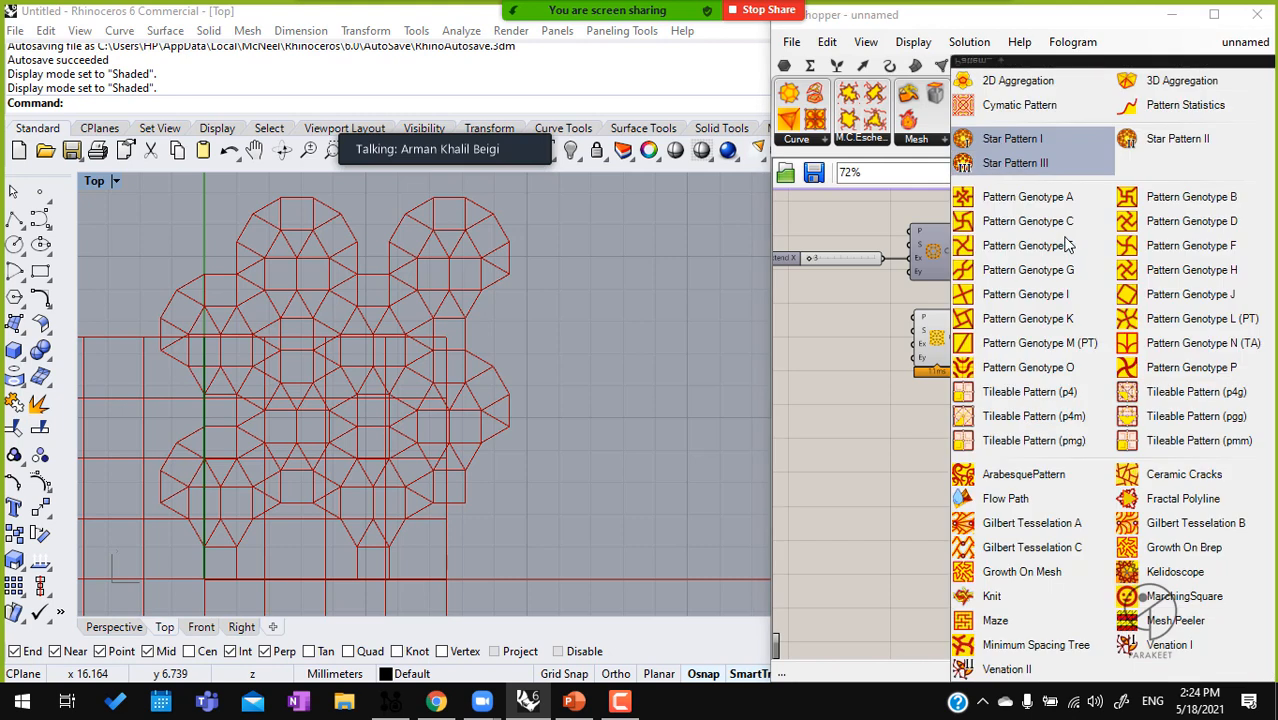
left_click(1160, 320)
left_click(1058, 366)
scroll(1051, 360, "up", 4)
left_click_drag(1016, 346, 876, 321)
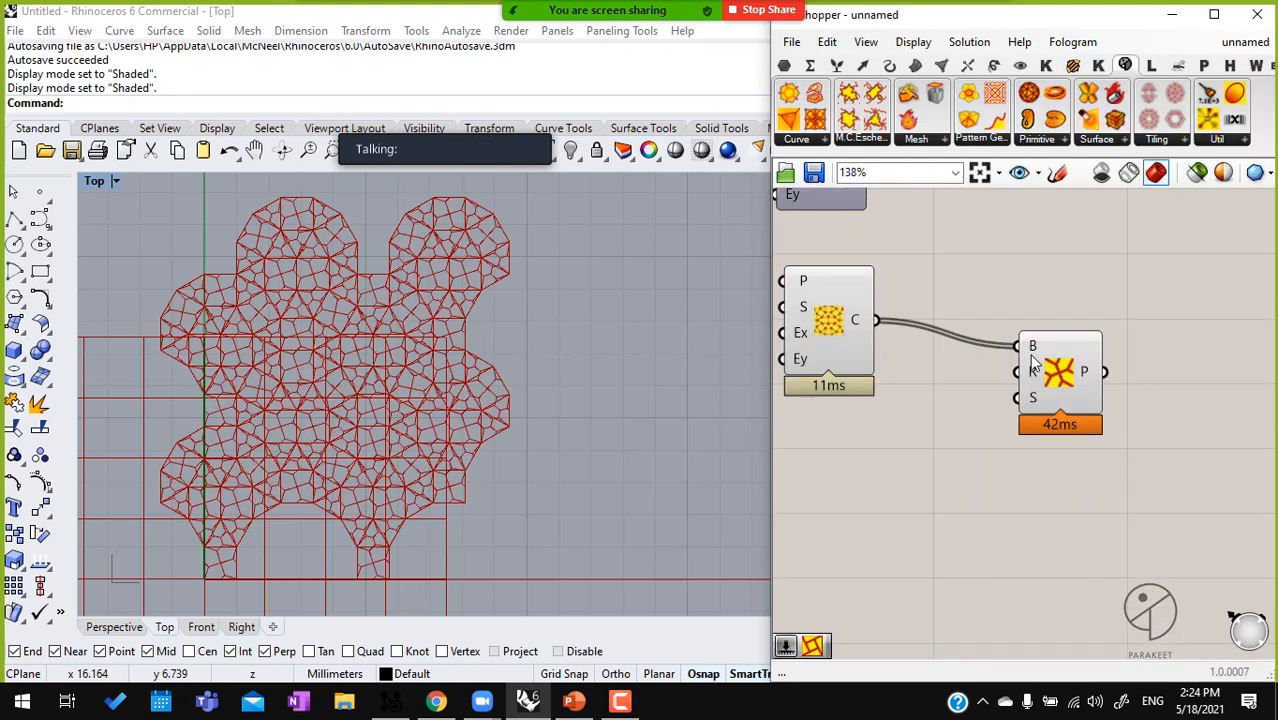
Move Pattern Genotype L (PT) farther right and disable the preview of 2-Uniform Tiling D to inspect the pentagonal pattern
left_click_drag(1060, 372, 1126, 362)
middle_click(852, 335)
left_click(909, 280)
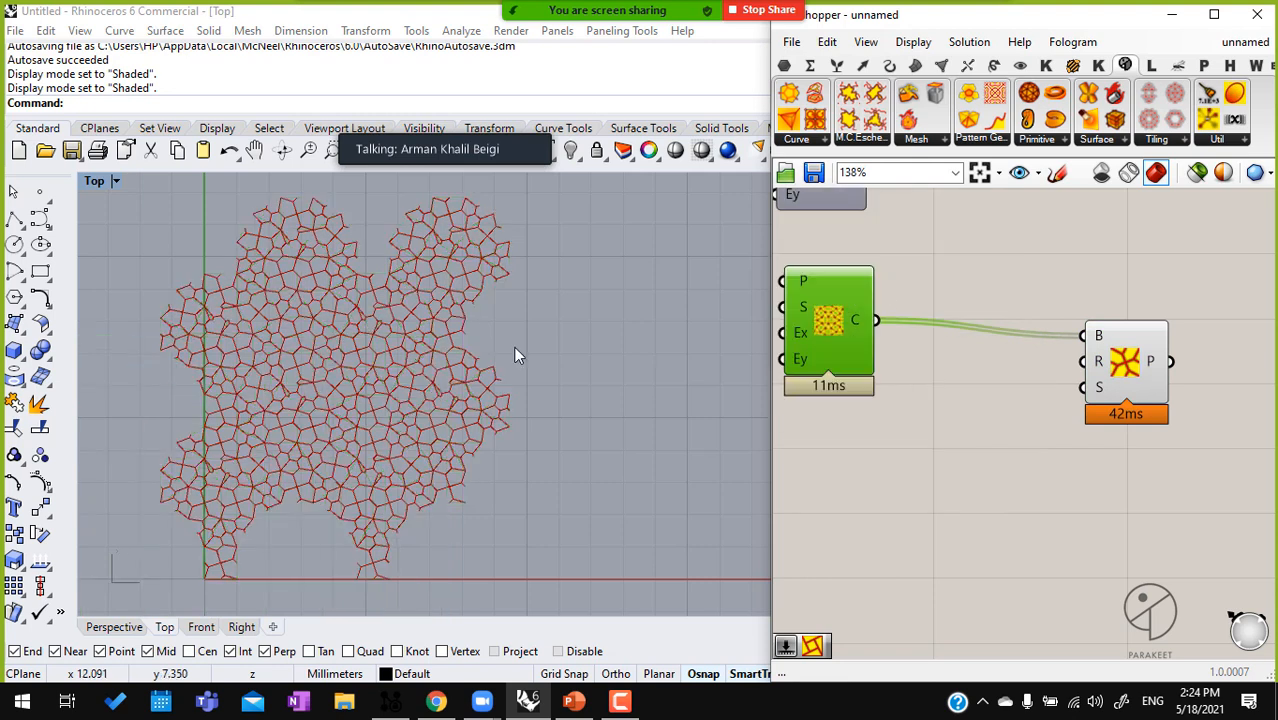
scroll(358, 367, "up", 6)
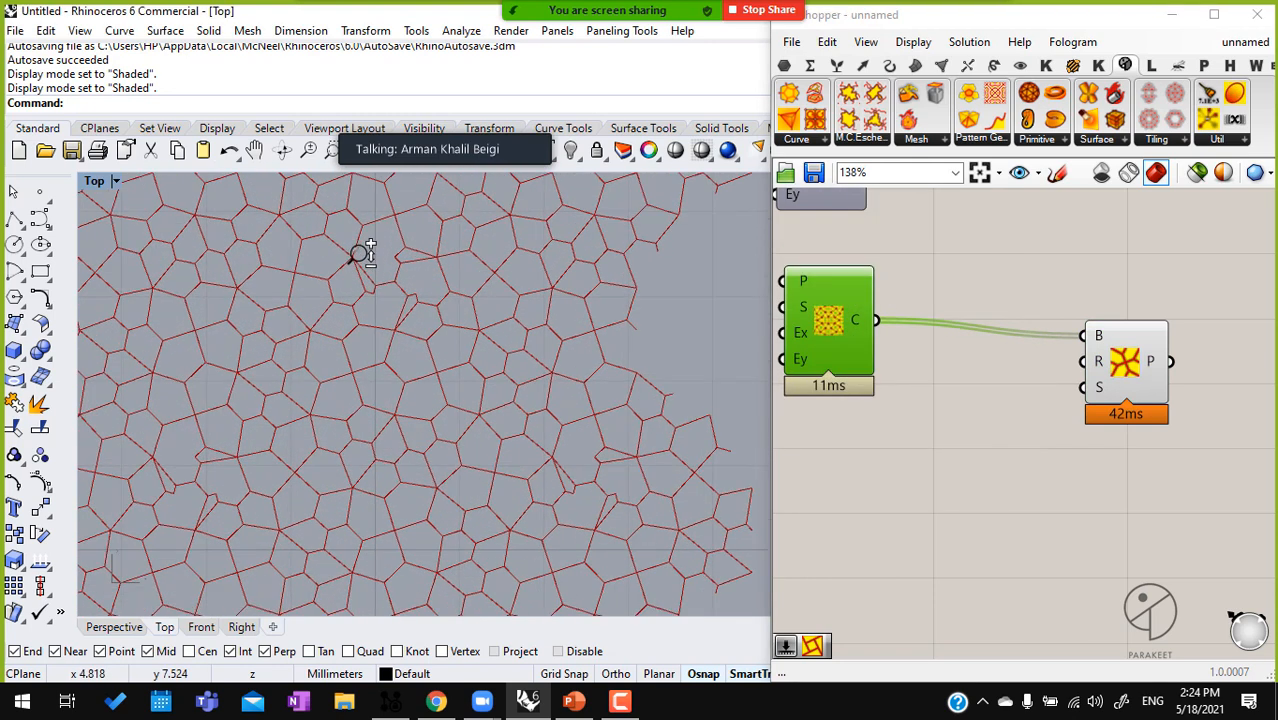
scroll(422, 365, "up", 2)
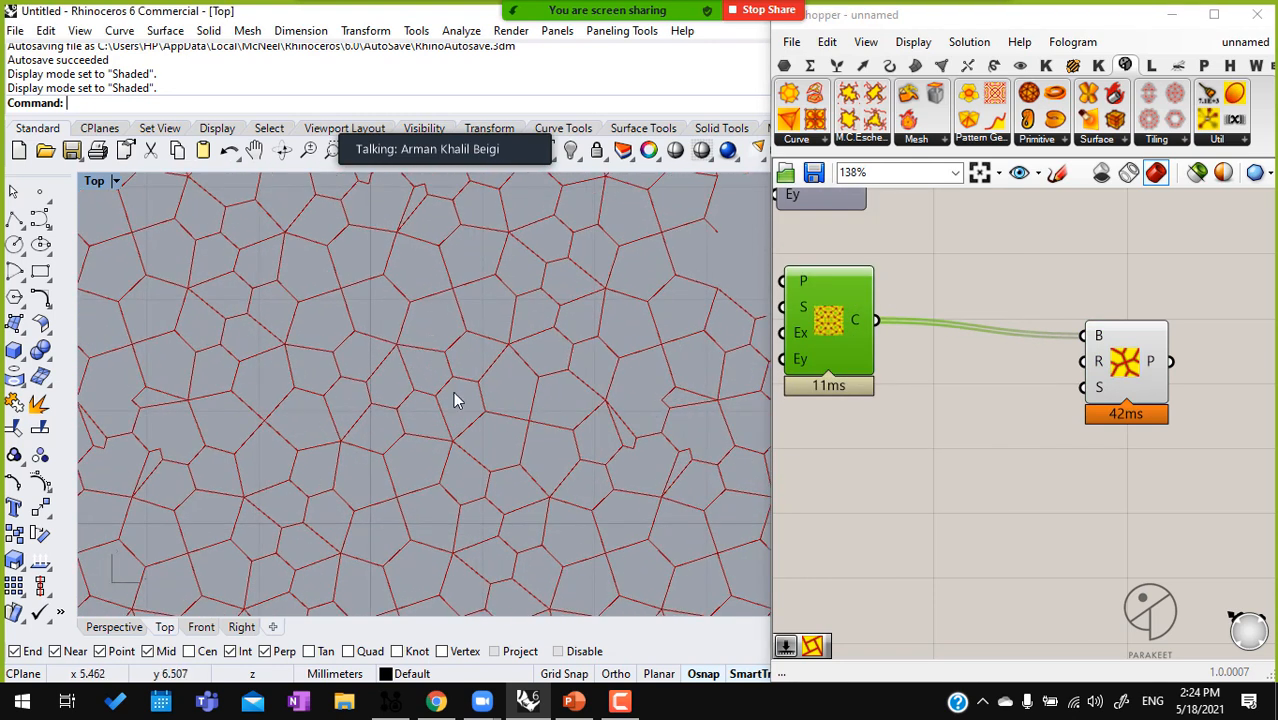
right_click_drag(418, 393, 516, 375)
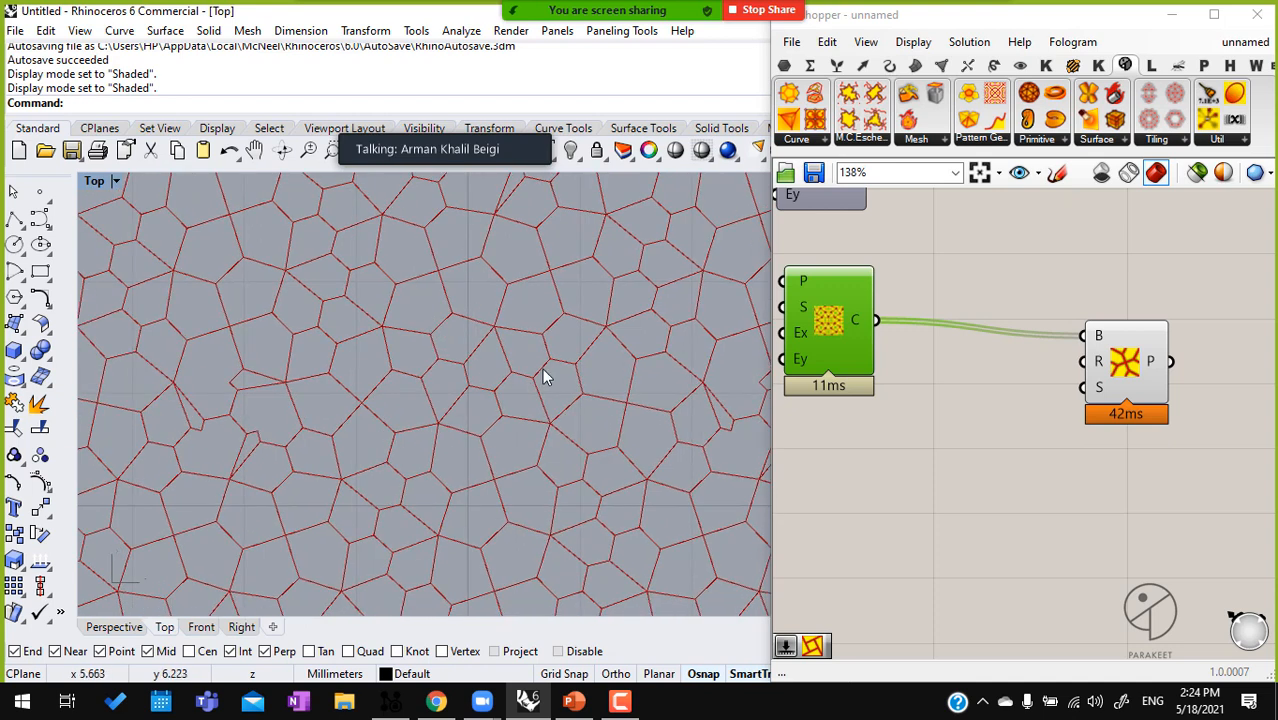
Connect a new 0.25 number slider to the R input of Pattern Genotype L (PT) and lower it to about 0.20
double_click(946, 389)
type("0.25")
key("Return")
left_click_drag(1130, 358, 1194, 348)
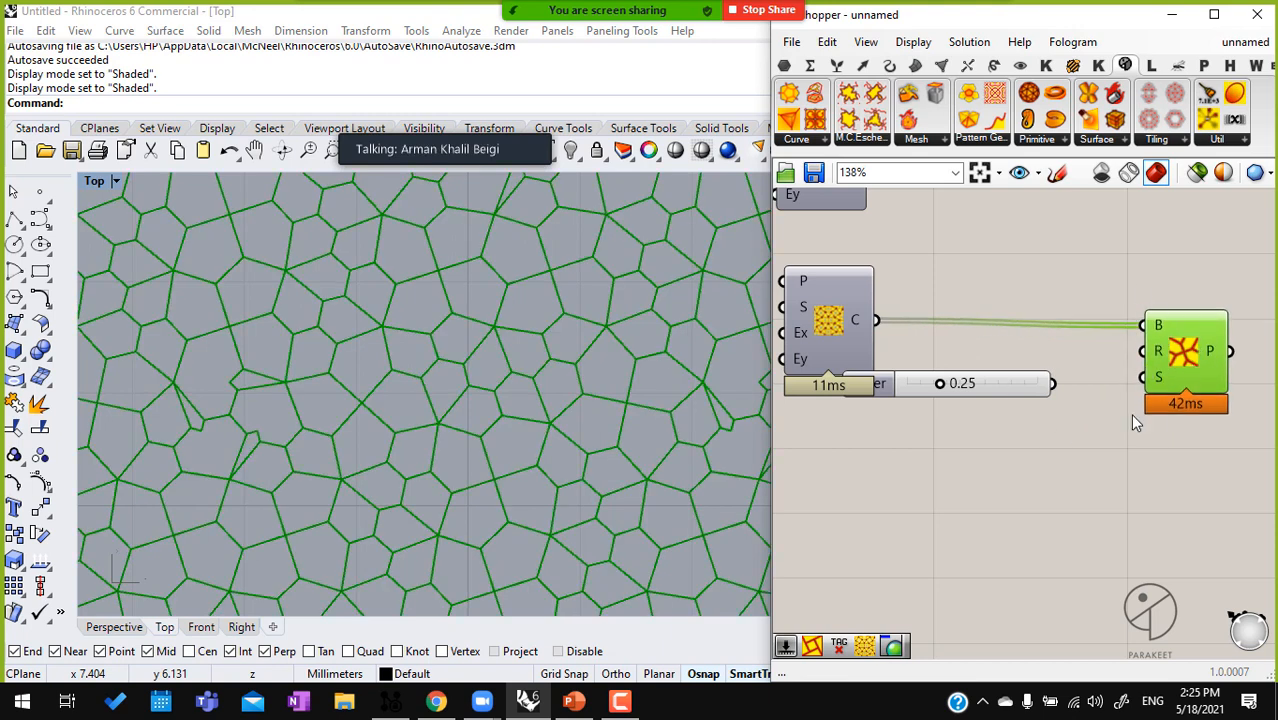
left_click_drag(1052, 383, 1144, 376)
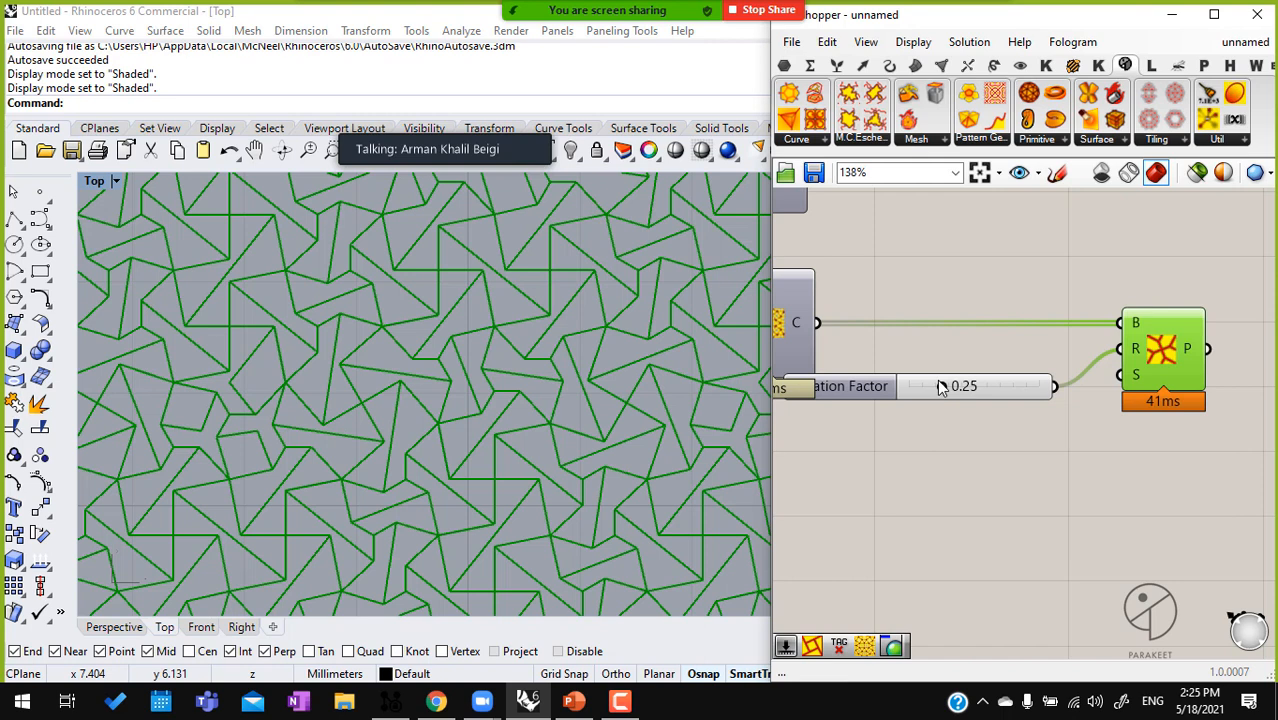
mouse_move(942, 388)
left_mouse_down()
mouse_move(964, 385)
mouse_move(916, 389)
mouse_move(935, 392)
left_mouse_up()
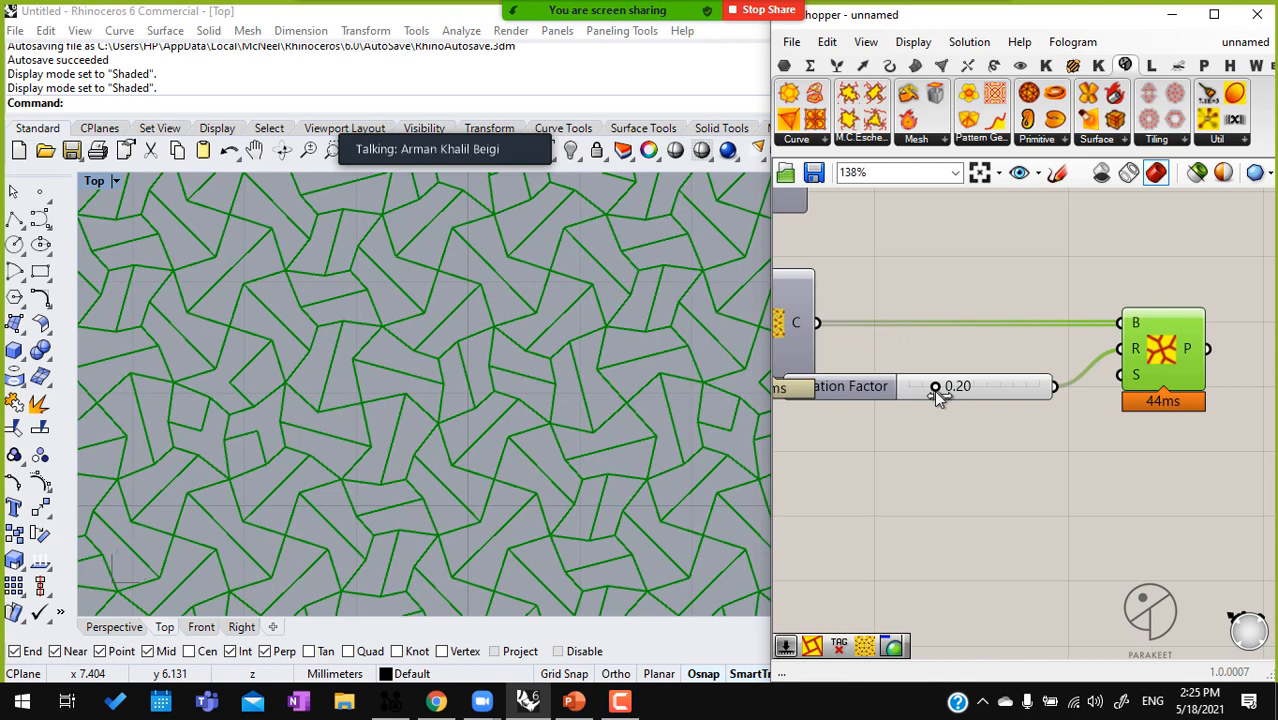
mouse_move(935, 392)
left_mouse_down()
mouse_move(950, 393)
mouse_move(932, 393)
left_mouse_up()
Delete Pattern Genotype L (PT) and the slider feeding its R input
right_click_drag(1062, 438, 1033, 433)
scroll(1033, 433, "down", 2)
left_click_drag(1170, 516, 981, 328)
key("Delete")
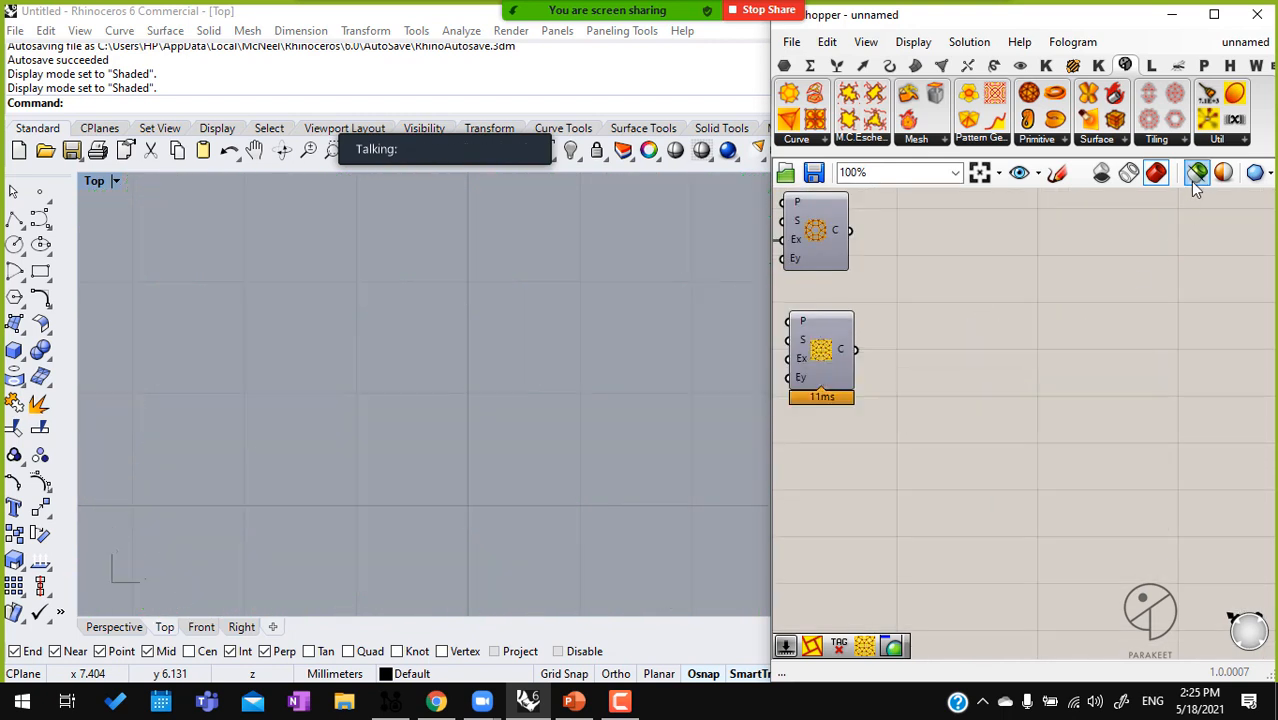
Enable the preview of 2-Uniform Tiling D again
middle_click(841, 352)
scroll(841, 352, "down", 1)
left_click(873, 317)
left_click(995, 327)
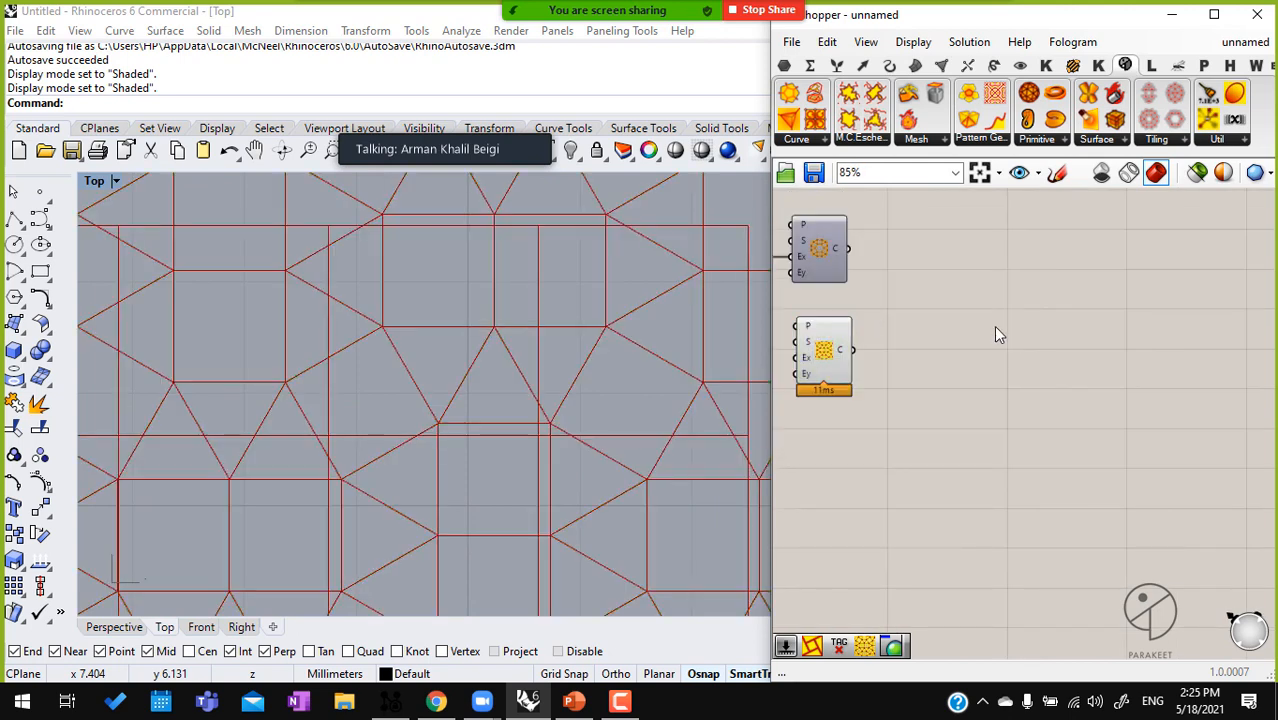
Delete 2-Uniform Tiling D, 2-Uniform Tiling A and the Extend X slider
left_click_drag(886, 426, 800, 282)
key("Delete")
right_click_drag(837, 288, 985, 347)
right_click_drag(1104, 392, 1098, 499)
left_click_drag(1001, 500, 767, 339)
key("Delete")
Enable the preview of the Square grid component again
left_click(962, 290)
middle_click(959, 288)
left_click(1073, 348)
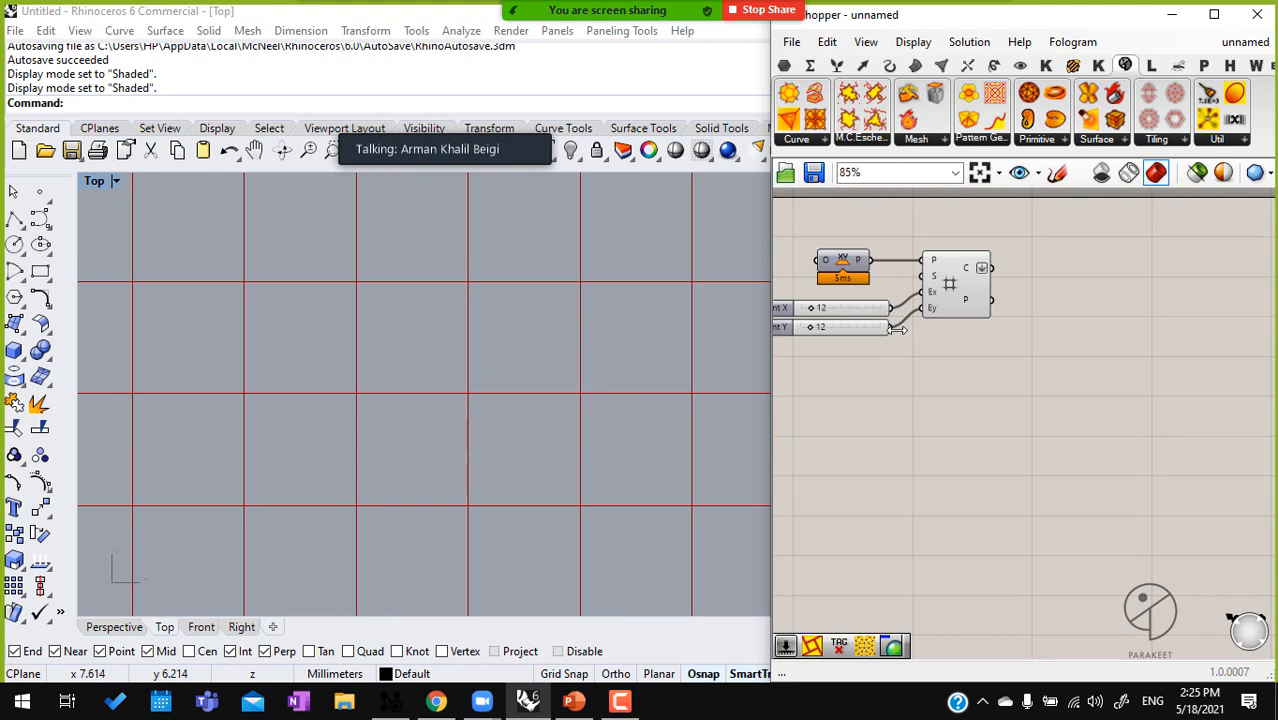
left_click(968, 304)
middle_click(968, 304)
left_click(1018, 357)
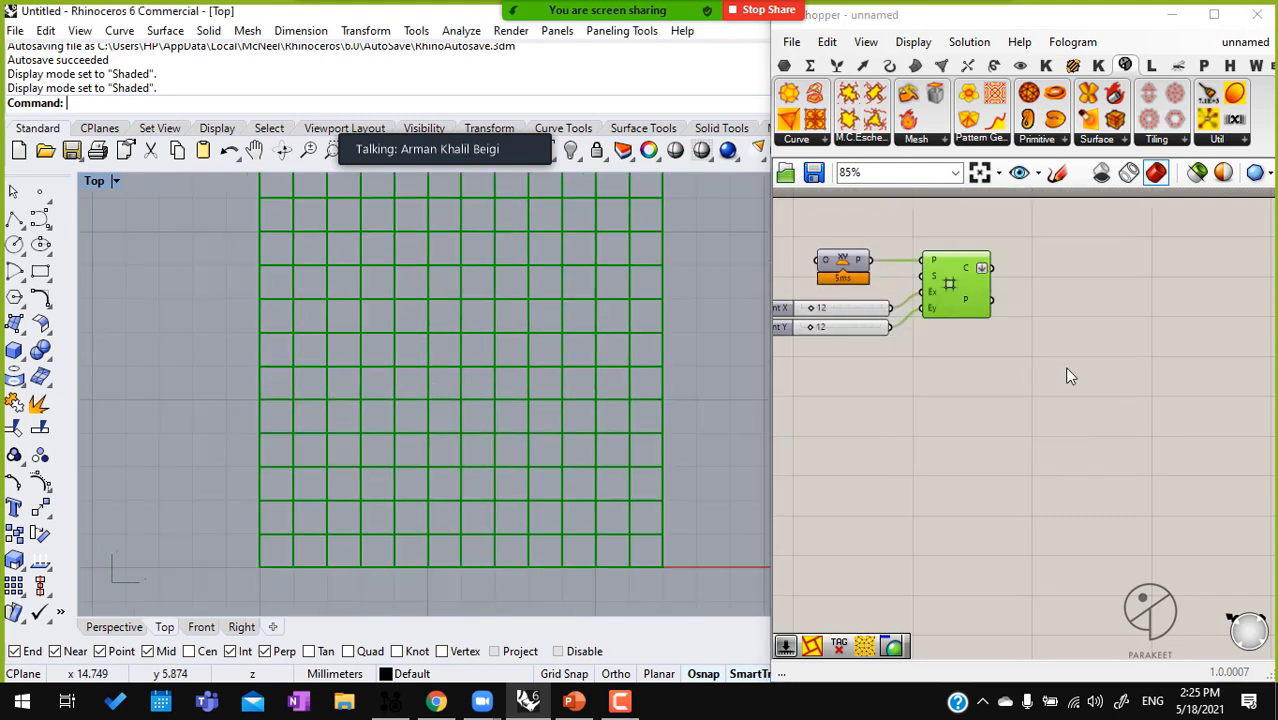
Set the Square grid's Extent Y to 8 and limit the preview to selected objects
left_click(813, 331)
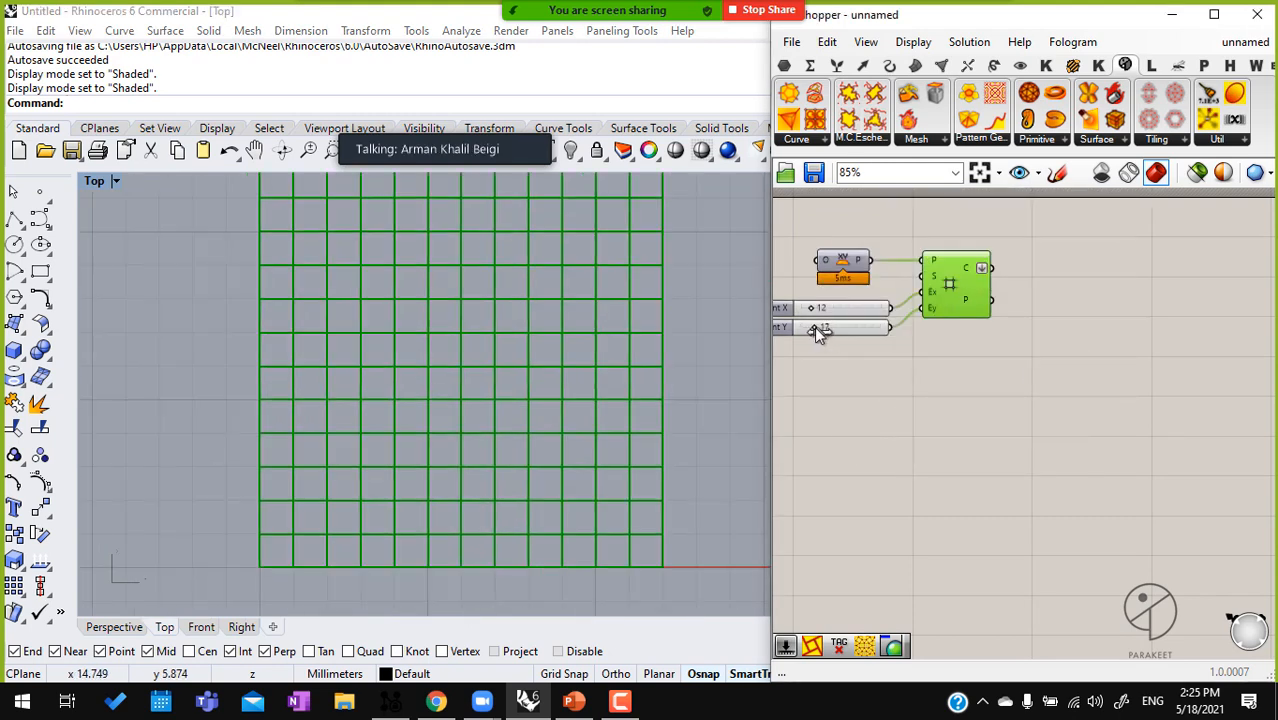
left_click_drag(814, 326, 807, 326)
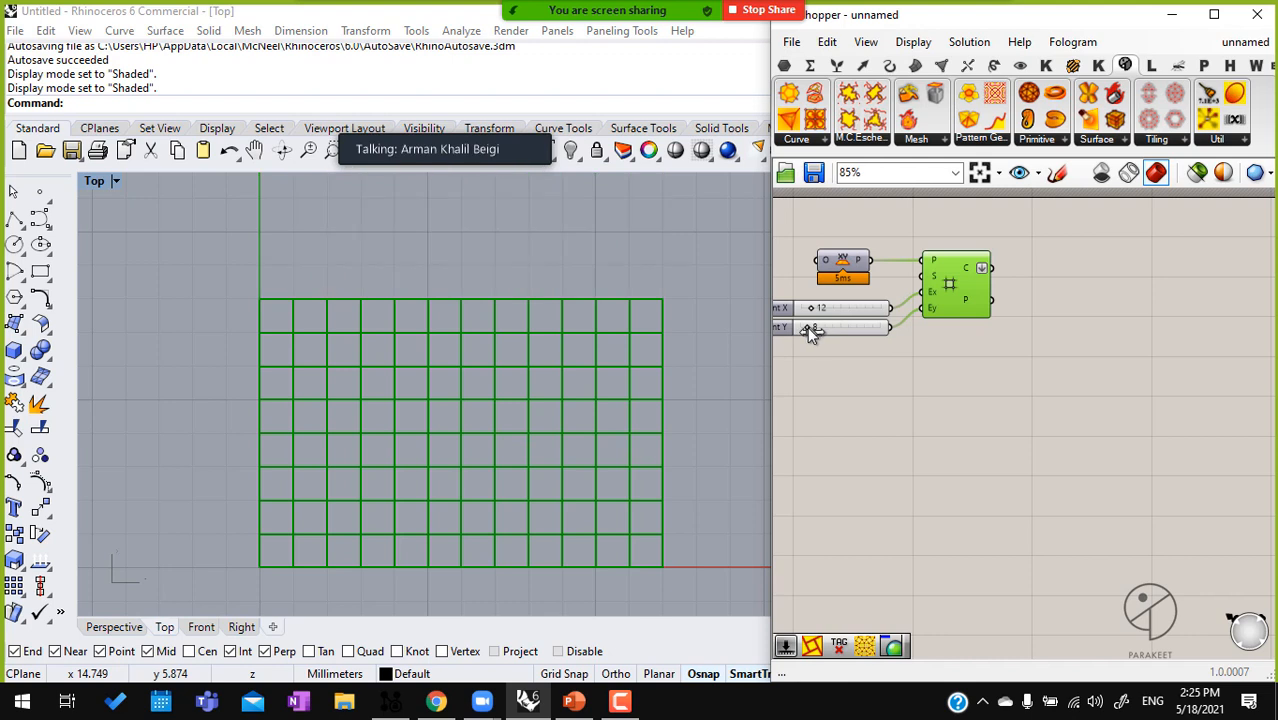
left_click(1197, 172)
left_click(958, 420)
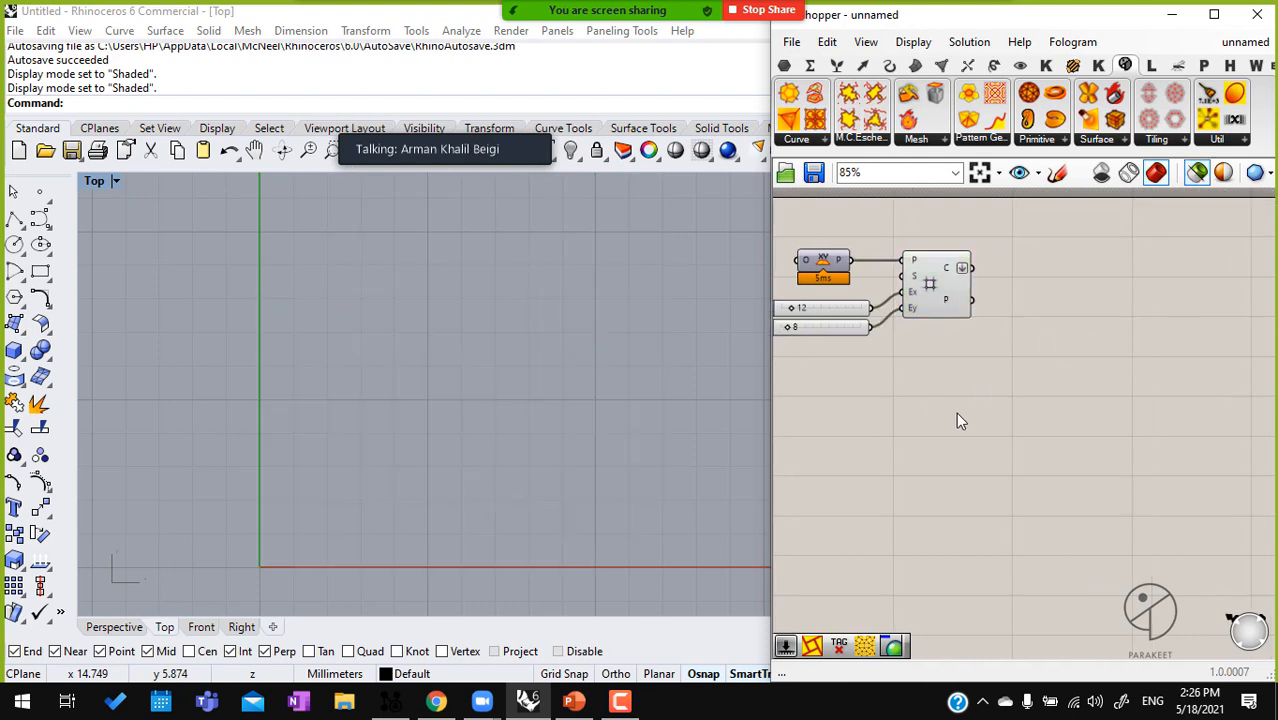
Turn off the selected-only preview and add a Pattern Genotype K component beside the Square grid
left_click(1197, 174)
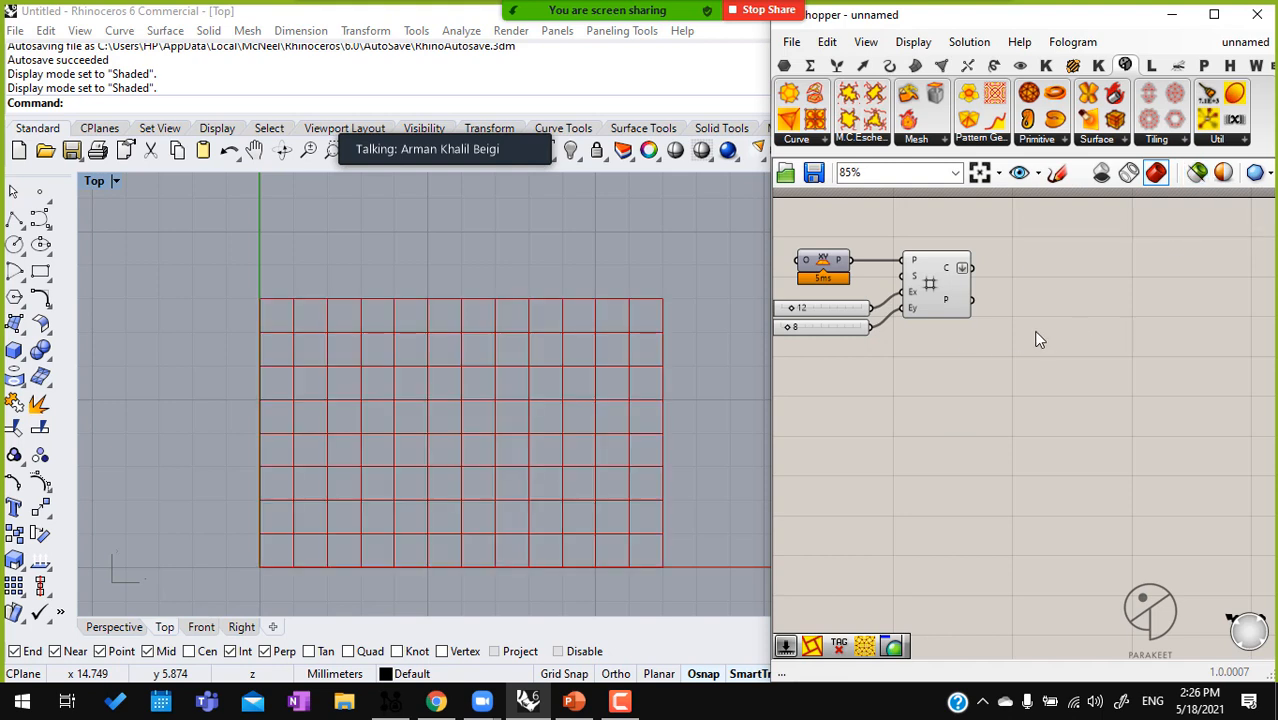
right_click_drag(1040, 334, 1016, 316)
left_click(994, 148)
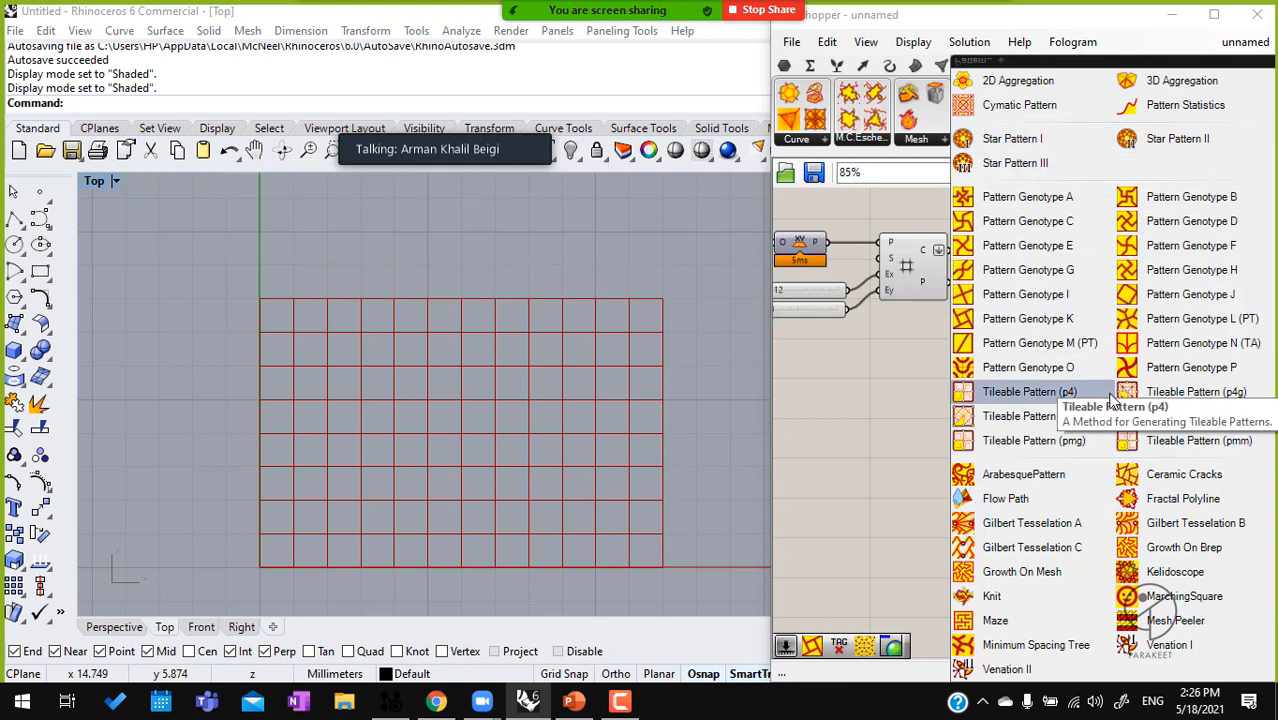
left_click(1066, 320)
left_click(1163, 266)
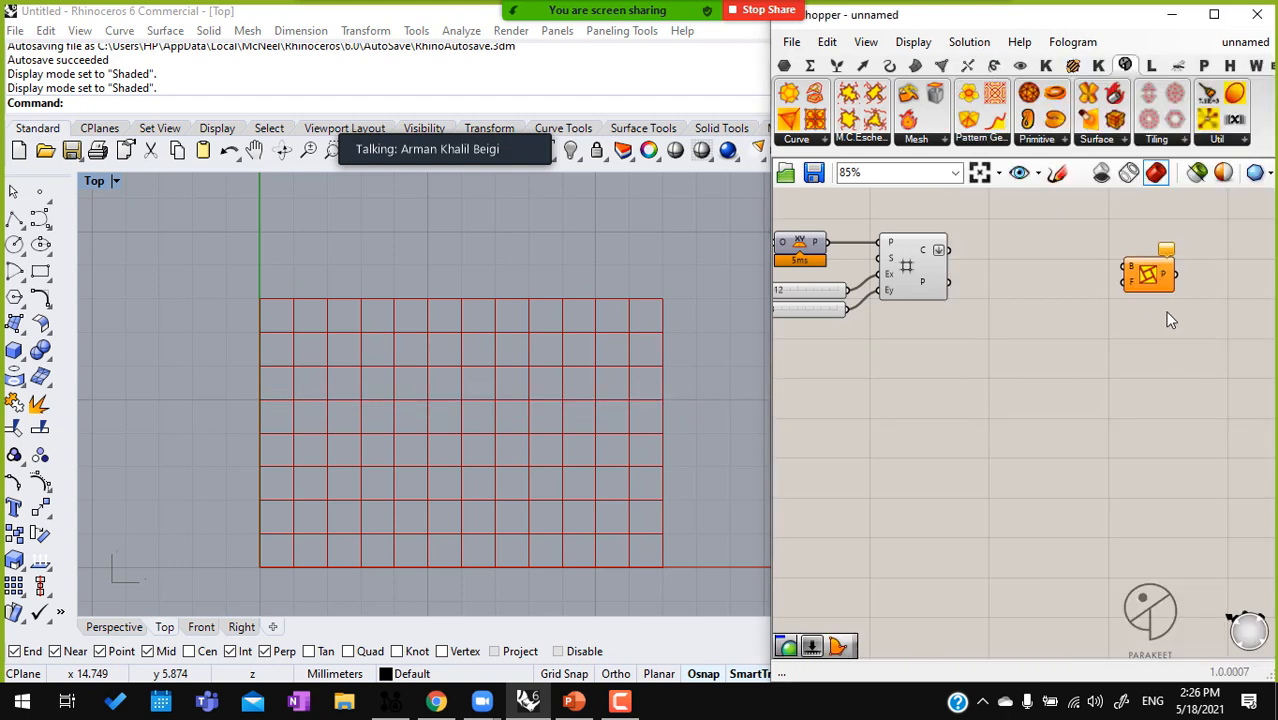
Connect the Square grid's cells output to the B input of Pattern Genotype K
left_click_drag(1151, 257, 922, 257)
left_click(922, 262)
left_click_drag(1179, 262, 1197, 262)
right_click_drag(1057, 288, 1021, 289)
left_click(875, 285)
left_click_drag(1172, 278, 1184, 263)
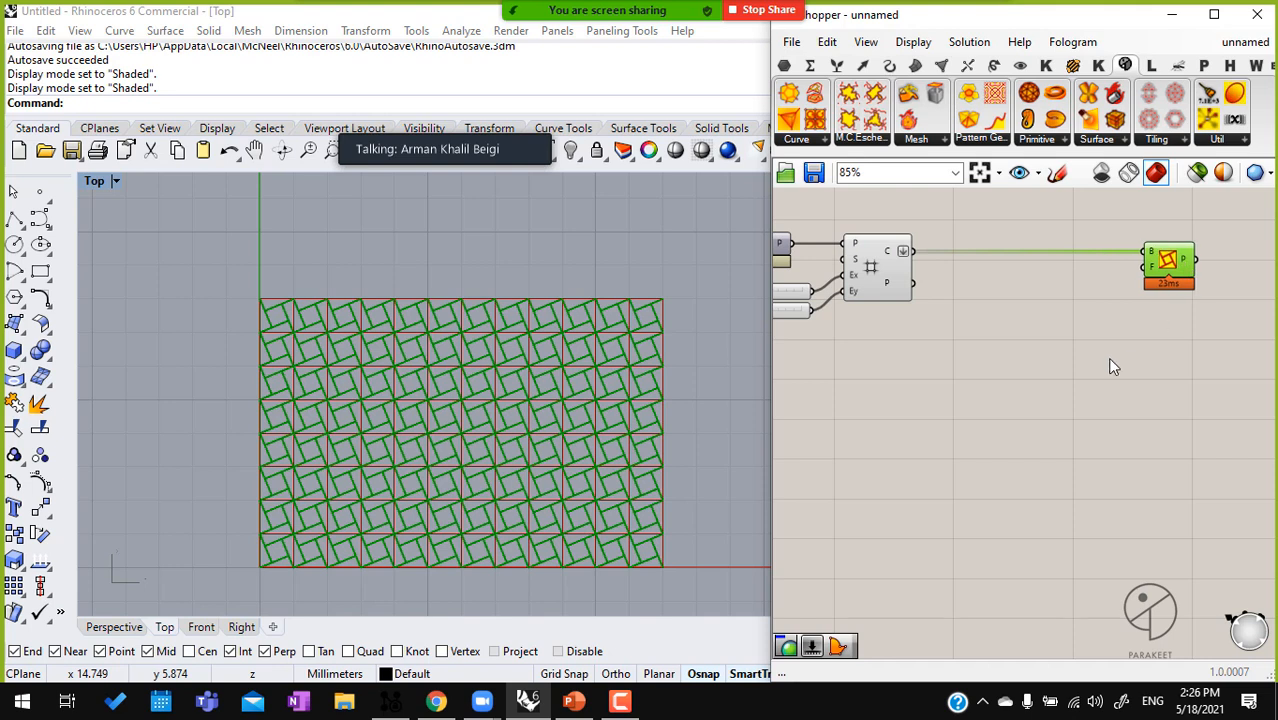
Add a number slider with value 0.25, ranging from 0.00 to 1.00, and connect it to Pattern Genotype K's factor input
double_click(1054, 318)
type("0,2")
key("Return")
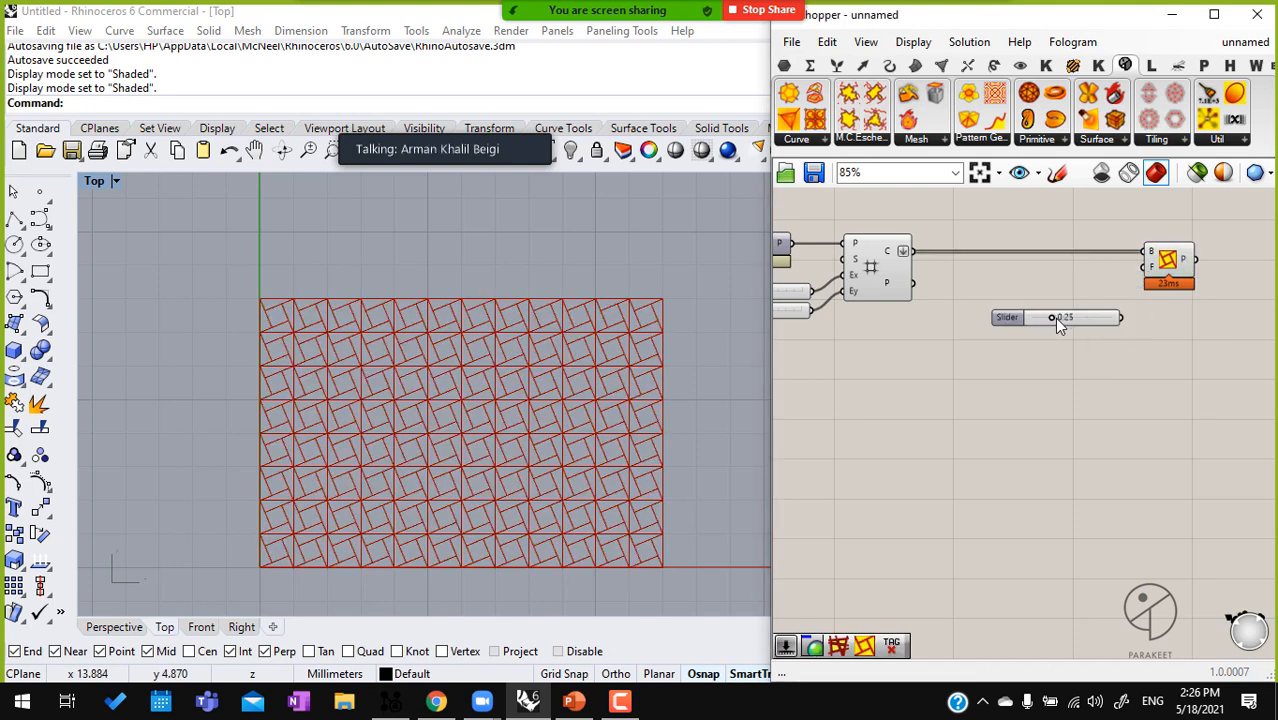
left_click_drag(1143, 268, 1103, 294)
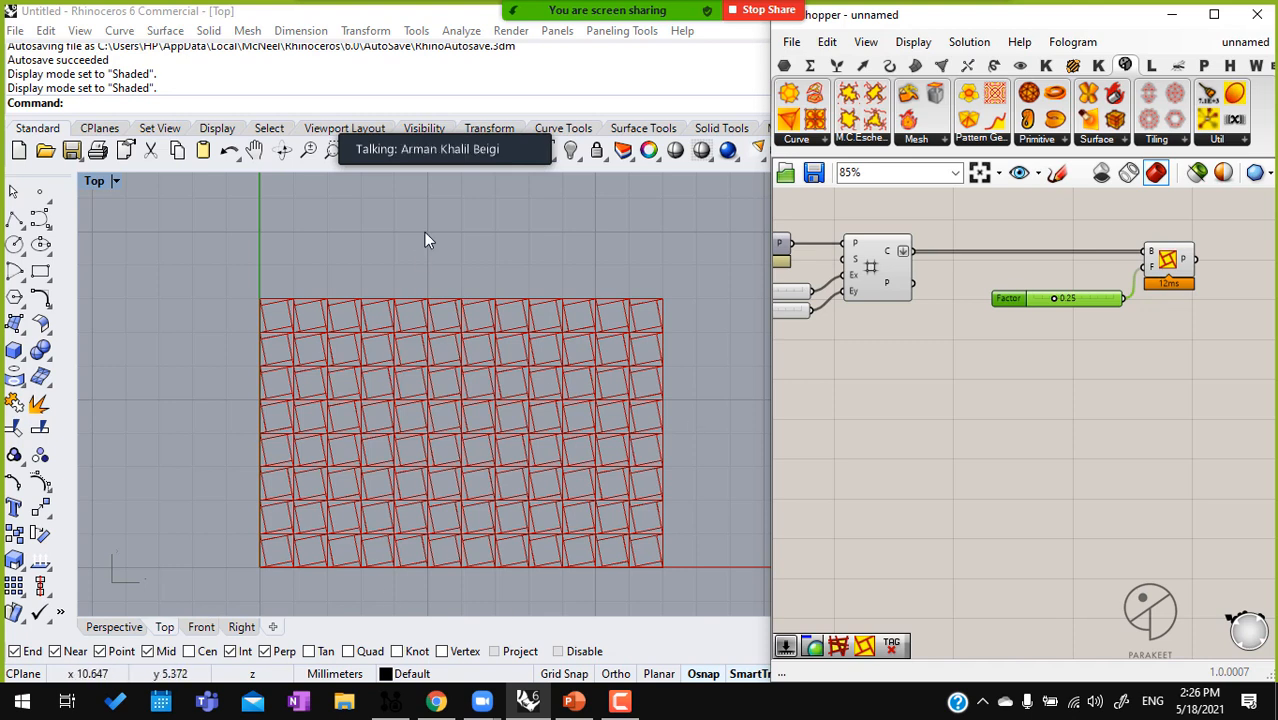
right_click_drag(1123, 378, 1007, 380)
left_click_drag(1058, 275, 1144, 275)
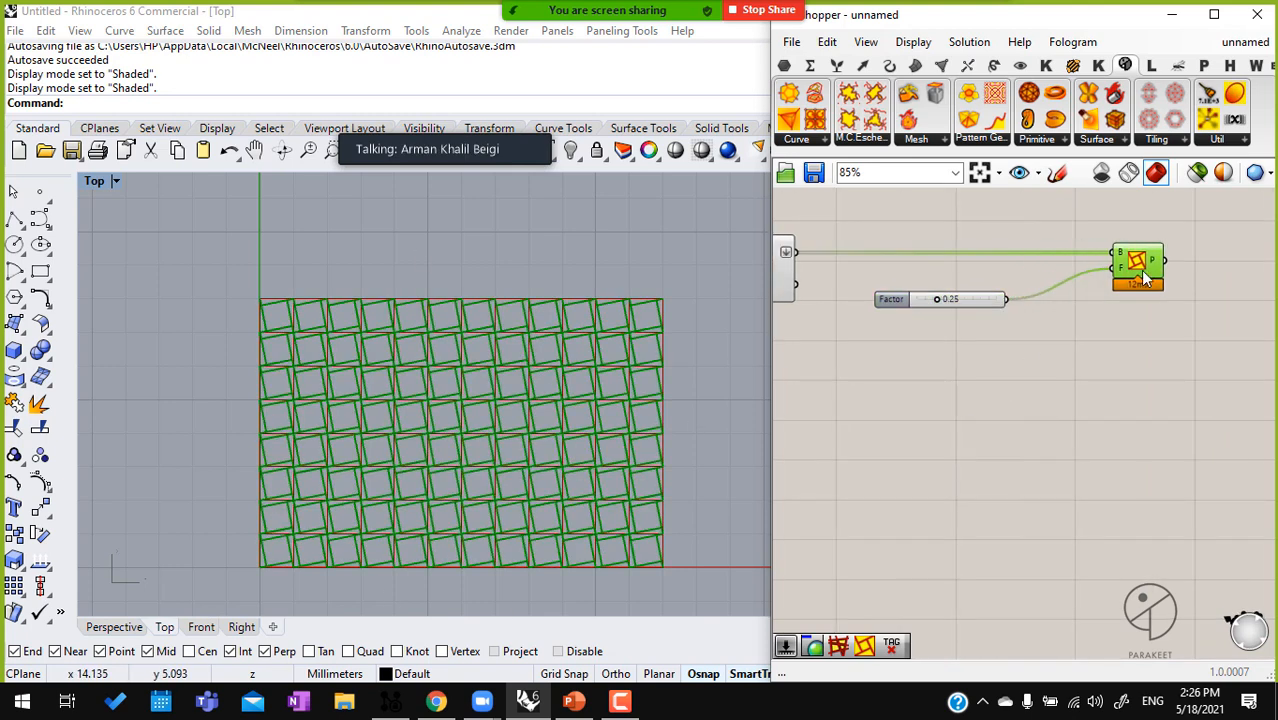
left_click_drag(997, 303, 1021, 303)
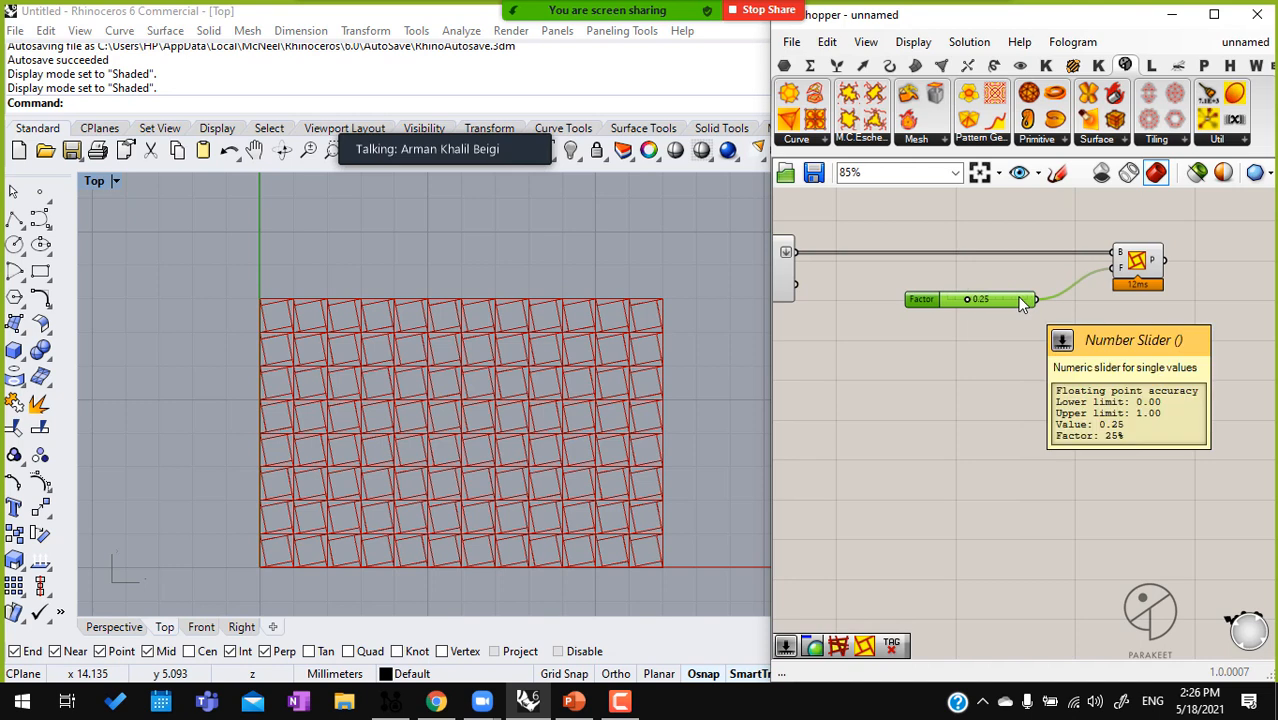
Move Pattern Genotype K and its Factor slider farther away from the Square grid component
right_click_drag(530, 480, 593, 440)
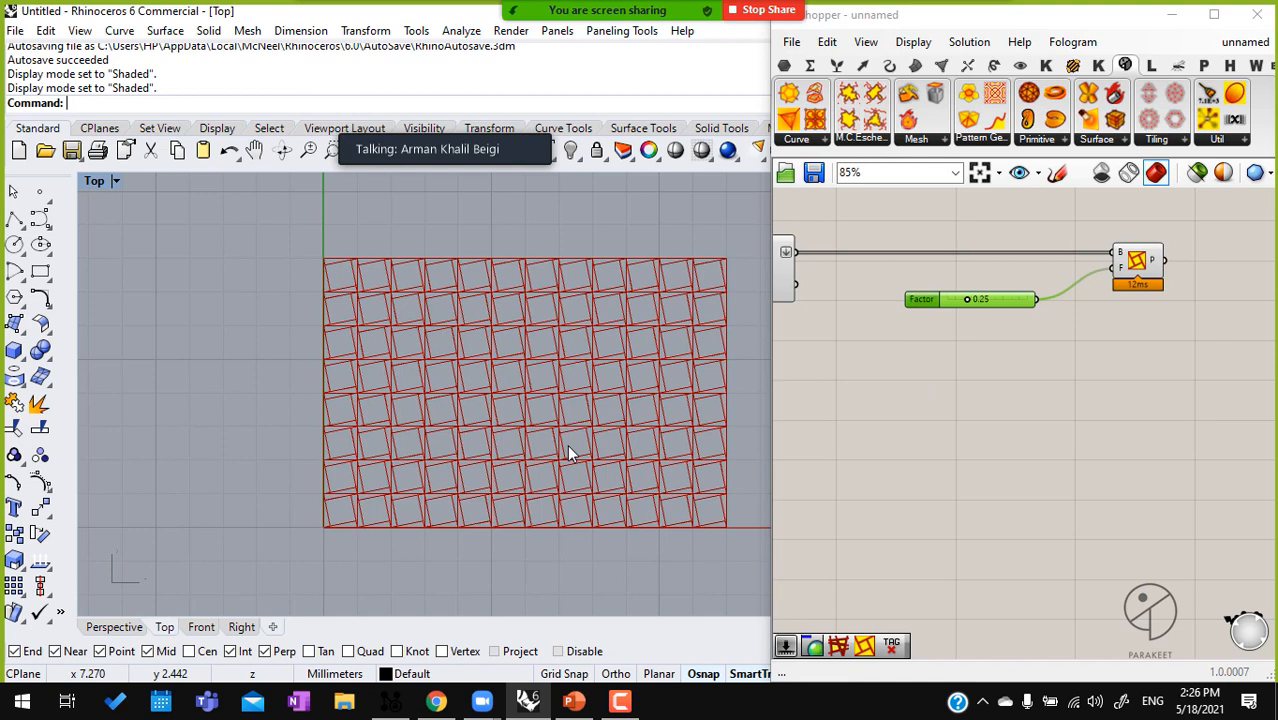
right_click_drag(369, 491, 372, 336)
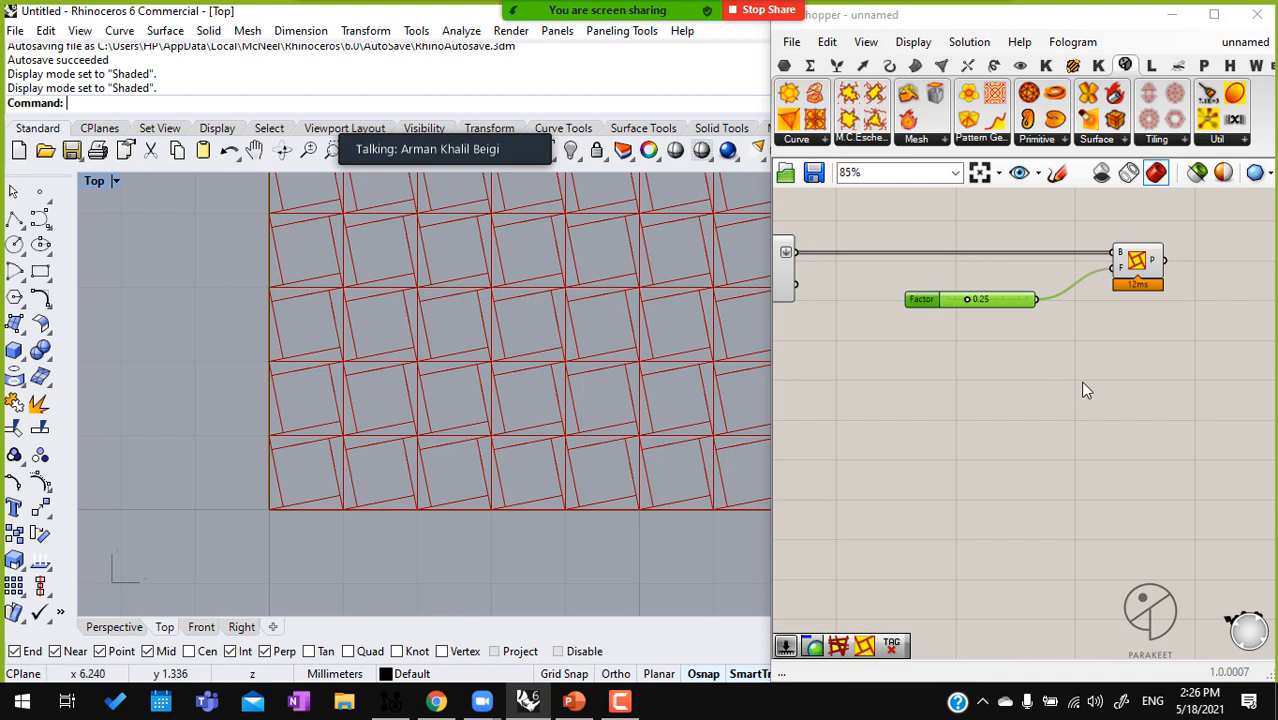
scroll(1113, 367, "down", 3)
left_click_drag(954, 284, 1196, 289)
left_click(1035, 355)
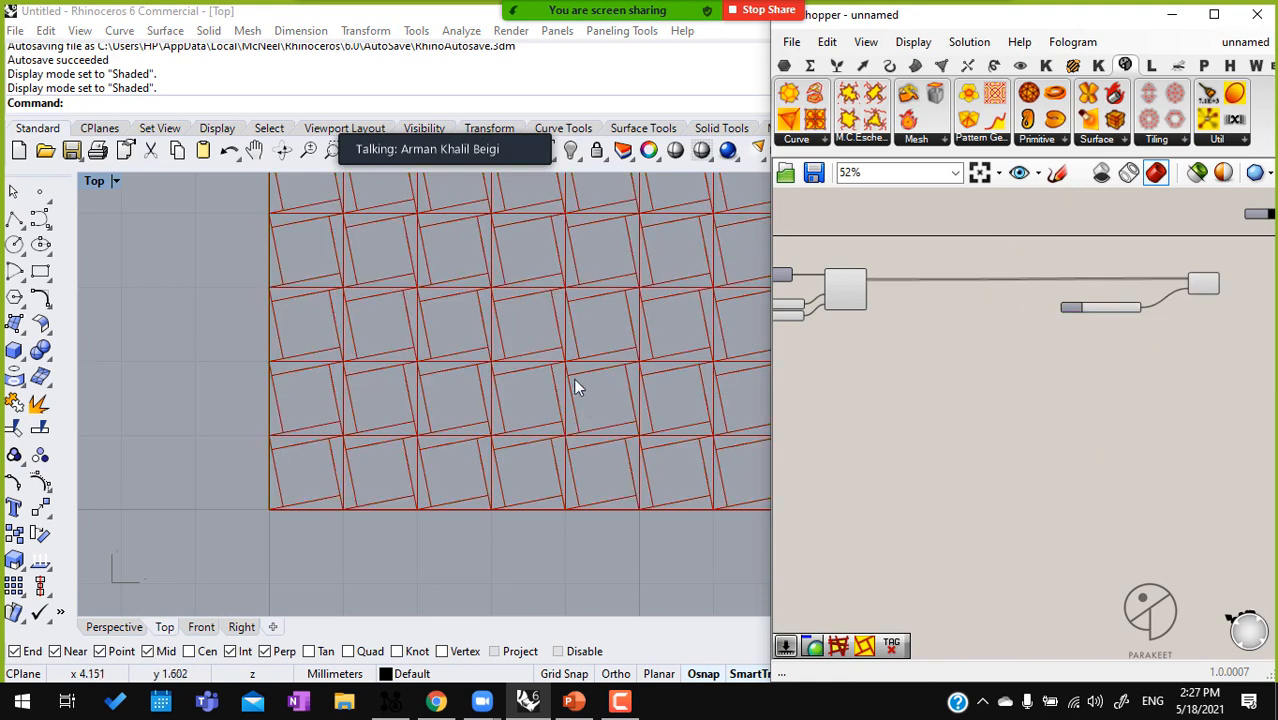
right_click_drag(568, 322, 453, 401)
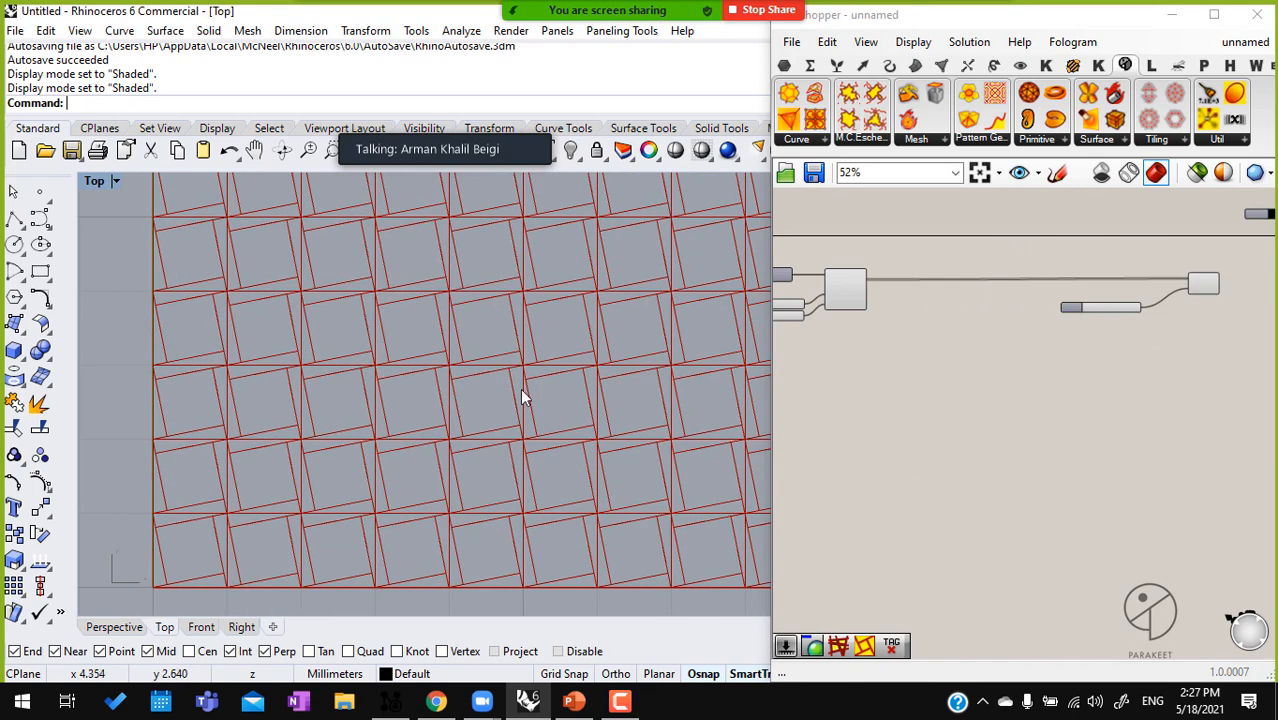
Add an Area component and connect the Square grid's cells output to its geometry input
left_click(843, 290)
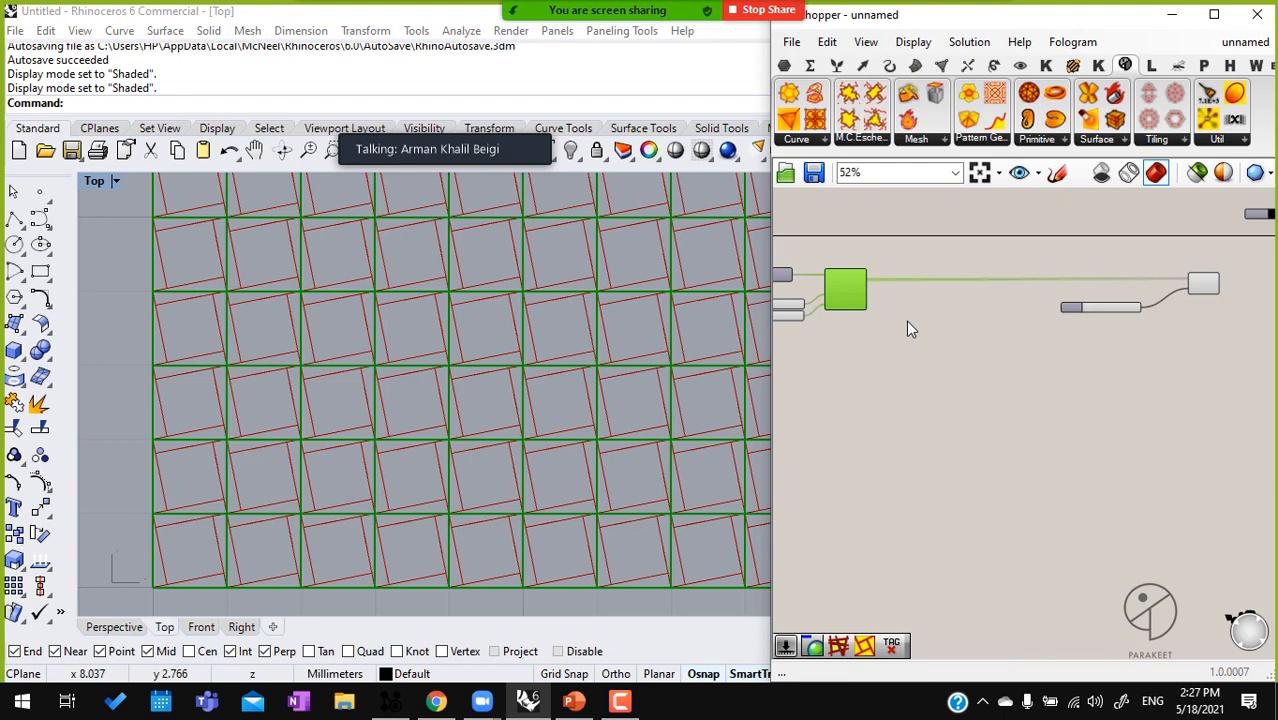
scroll(906, 320, "up", 3)
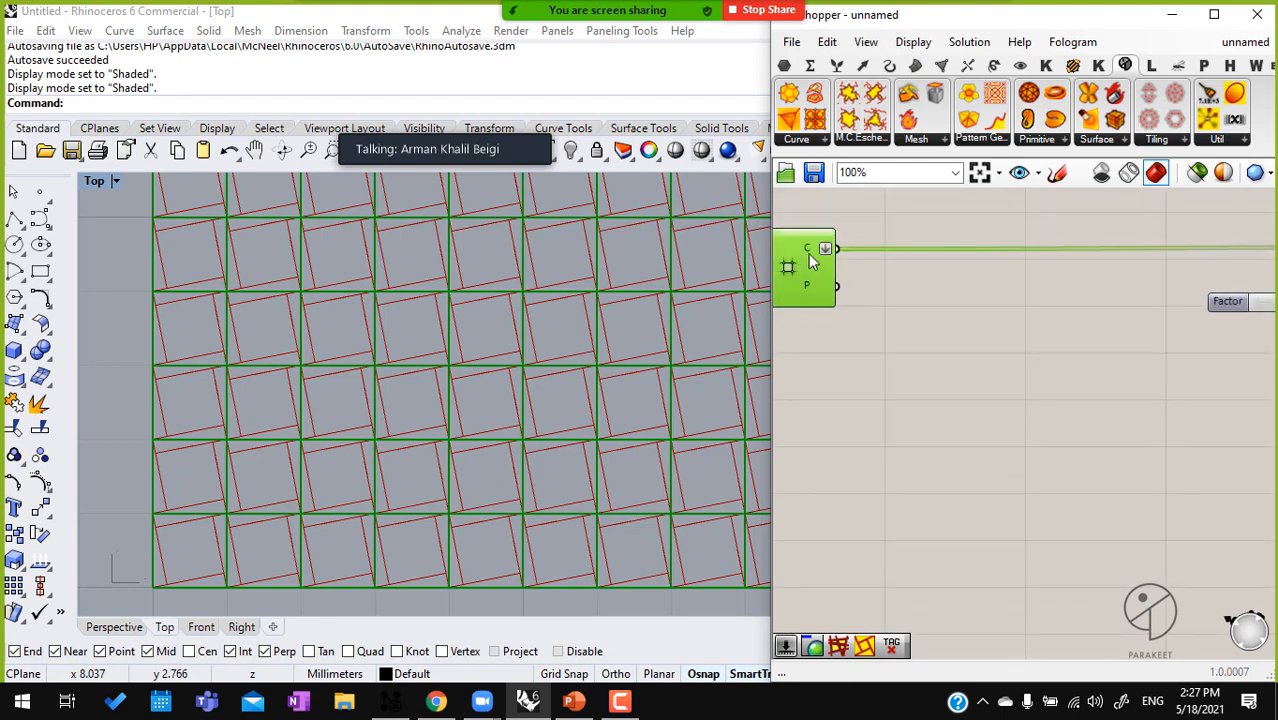
mouse_move(810, 256)
double_click(937, 313)
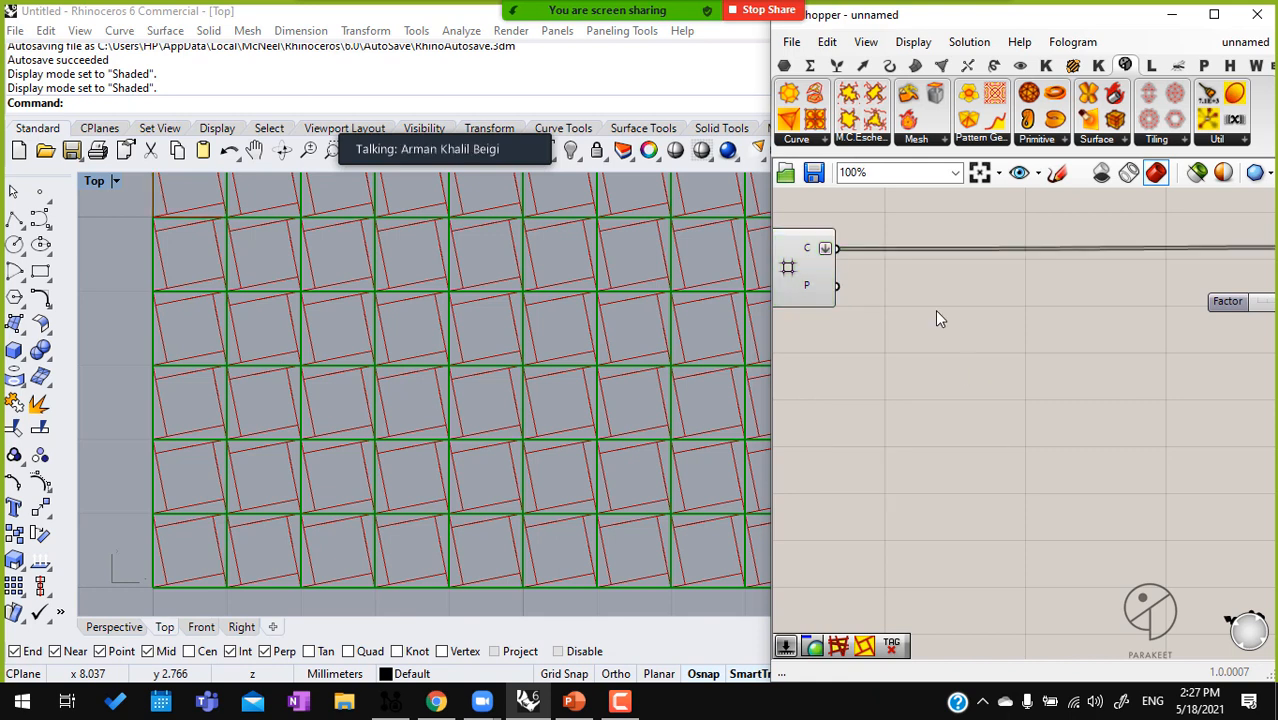
type("area")
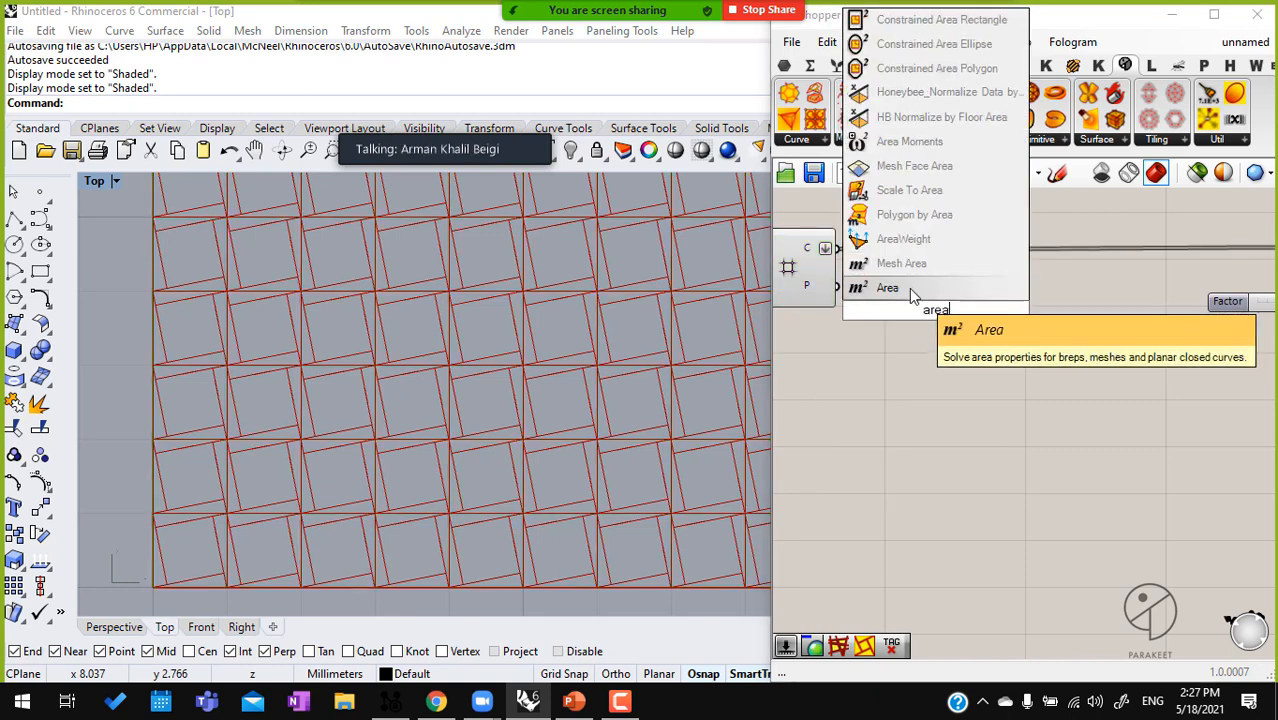
left_click(909, 288)
left_click_drag(834, 249, 946, 361)
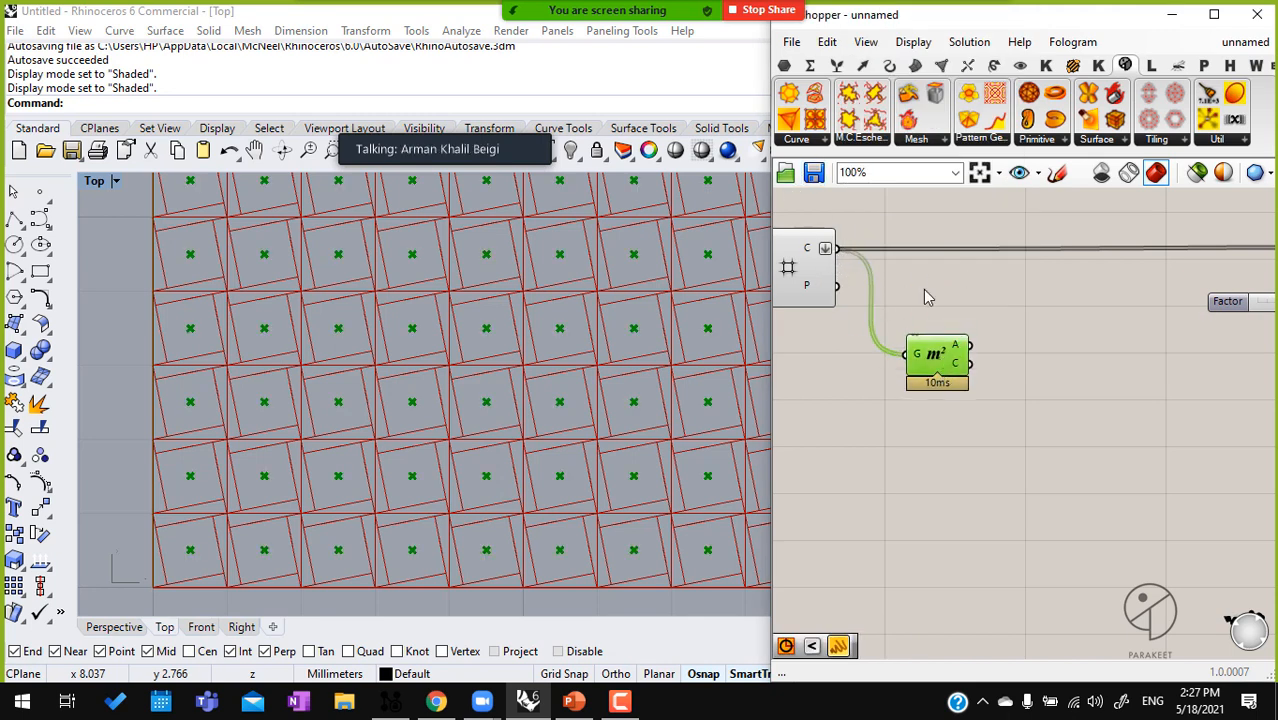
Place a Polygon Center component below the Area component and delete it again
double_click(945, 435)
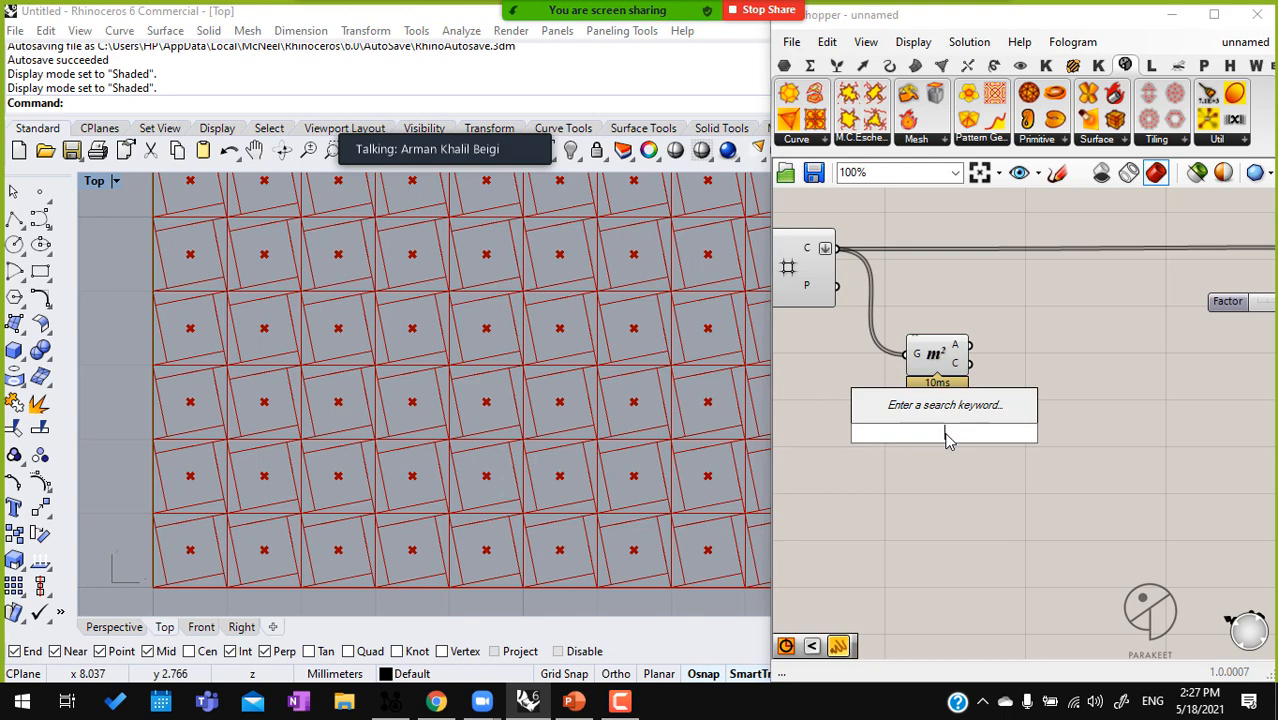
type("polyg")
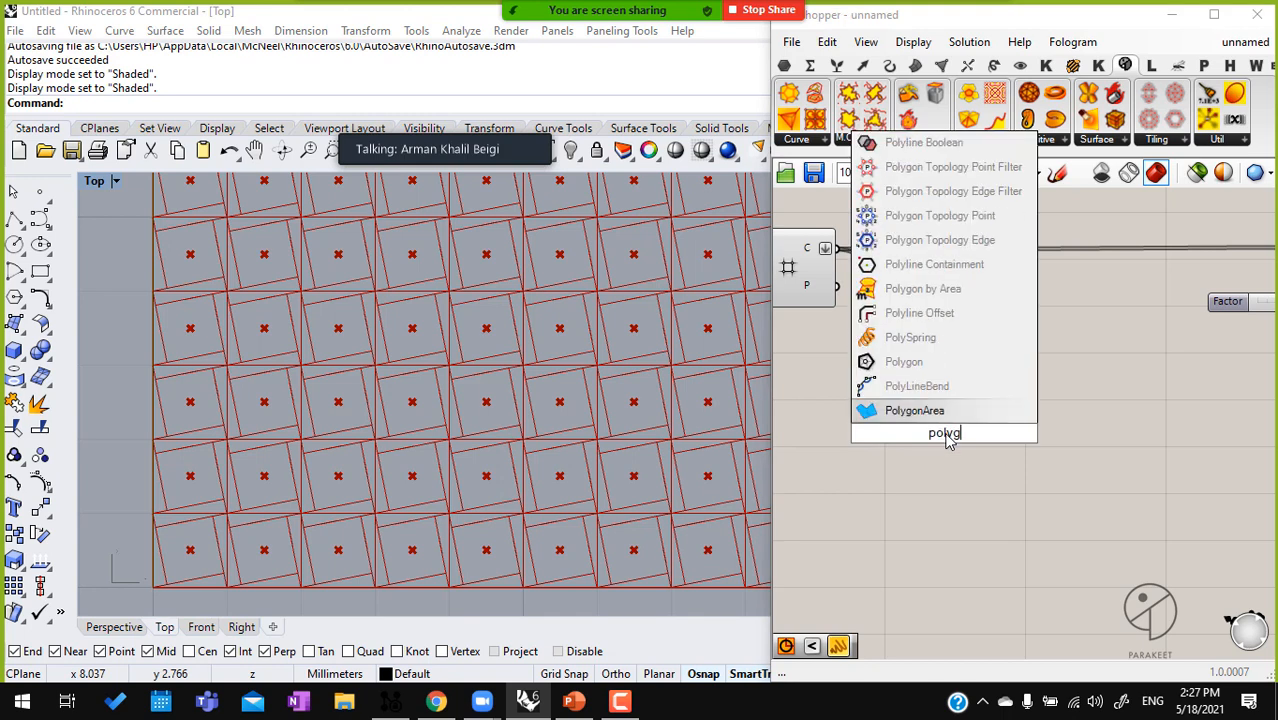
type("one center")
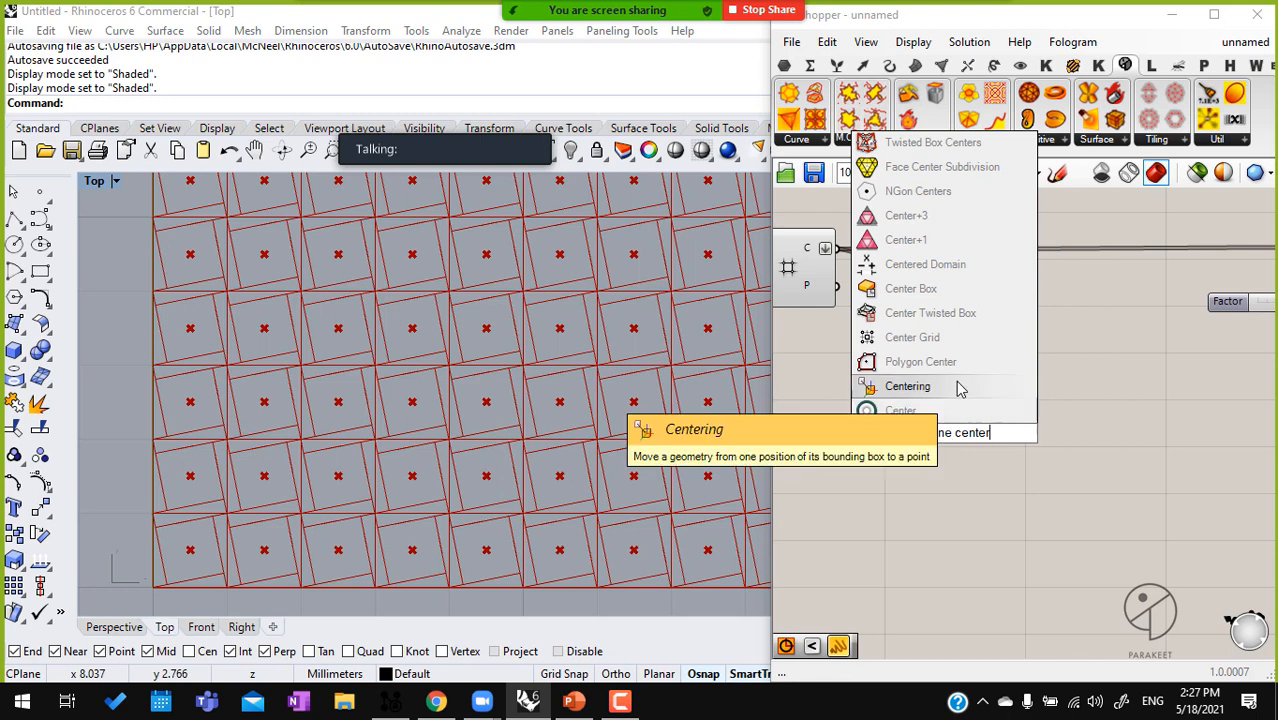
left_click(910, 386)
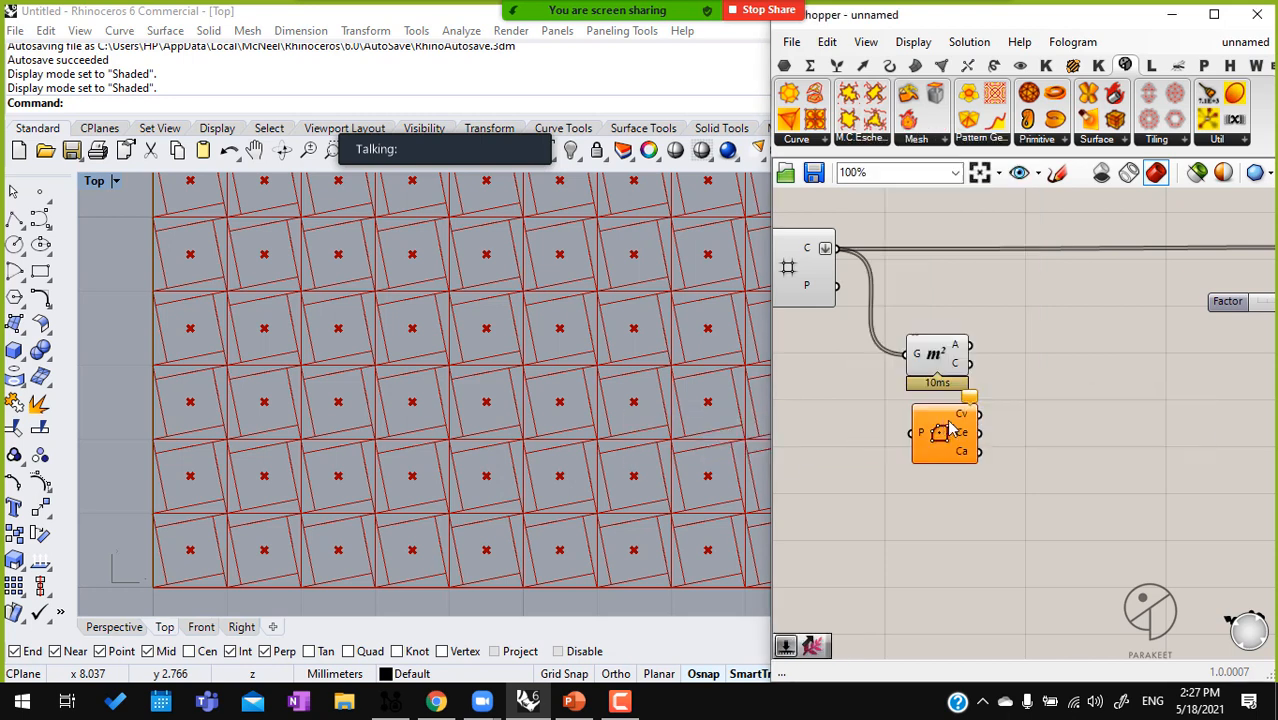
left_click(935, 378)
left_click(936, 426)
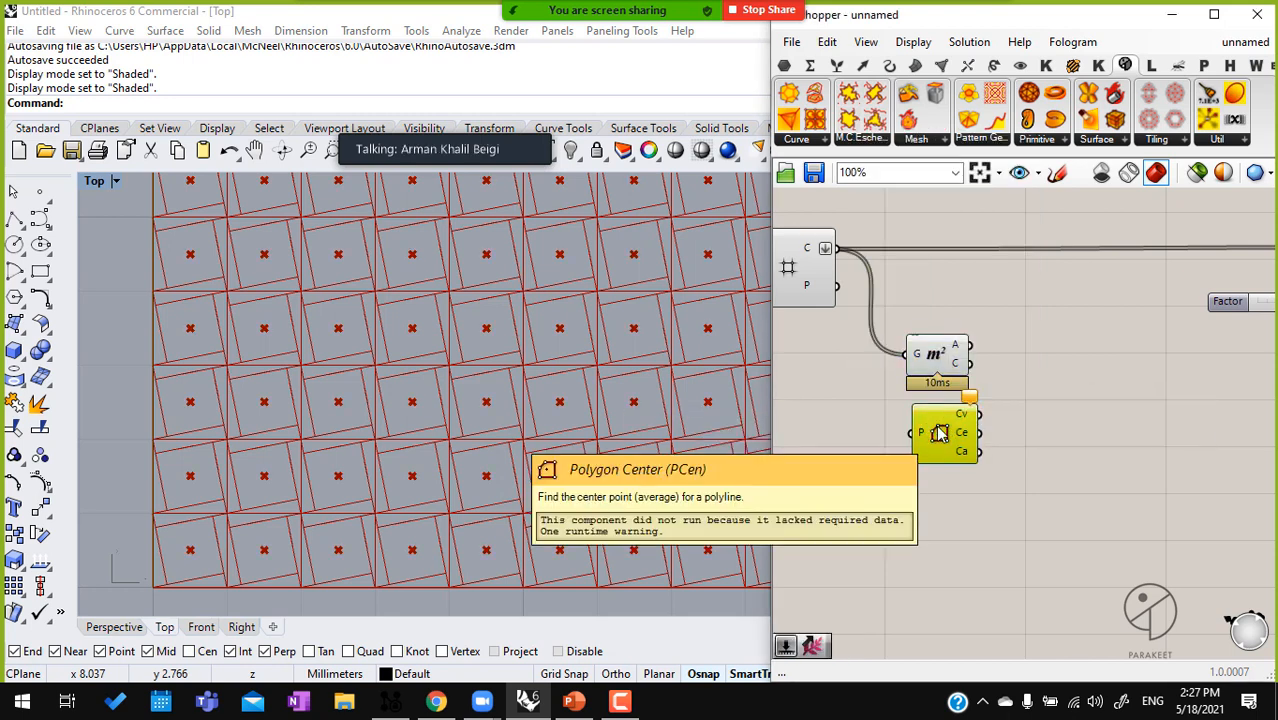
key("Delete")
Add a Panel below the Area component and connect the centroid output to it to list the cell centre points
right_click_drag(1003, 424, 931, 411)
right_click_drag(1028, 375, 962, 366)
scroll(964, 373, "down", 2)
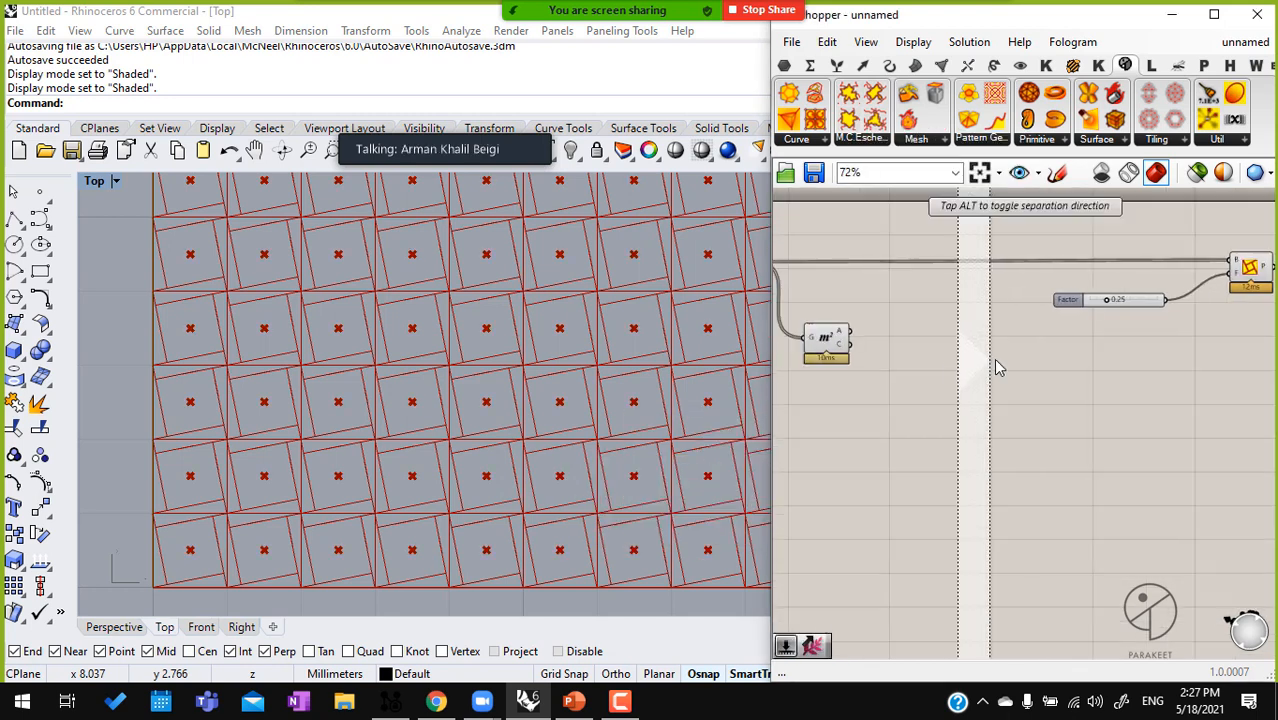
left_click(826, 345)
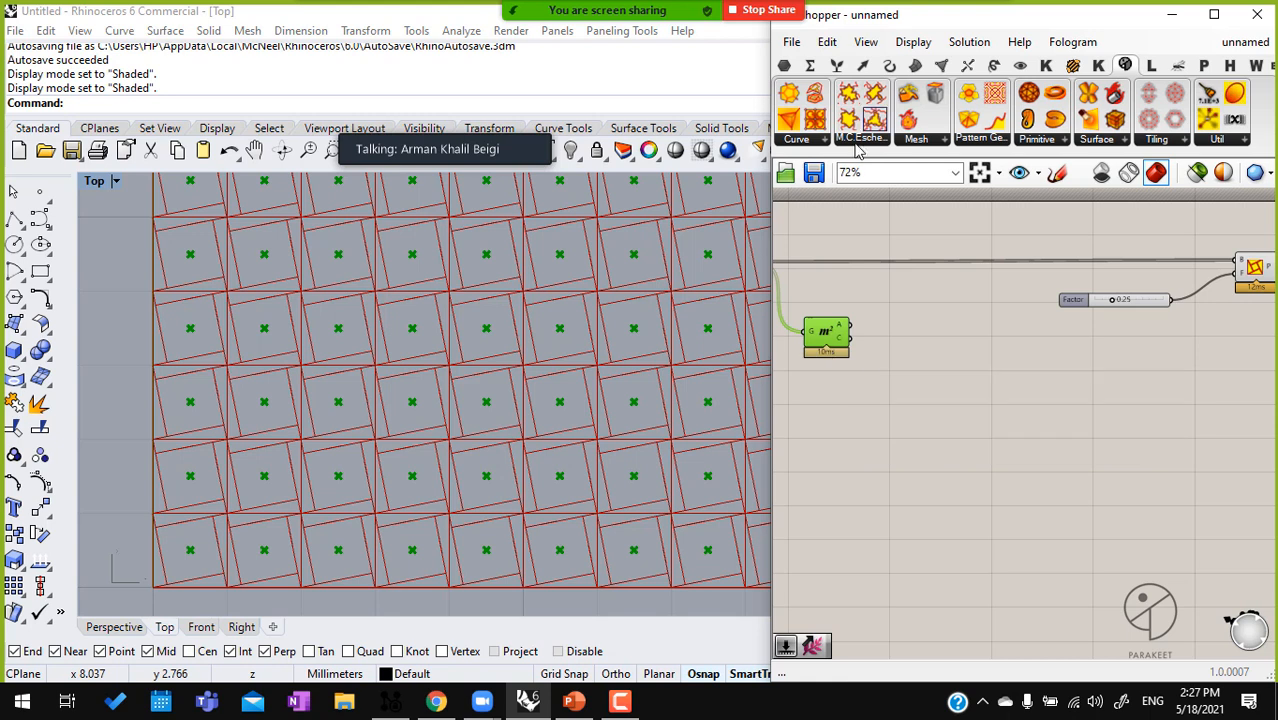
left_click(784, 65)
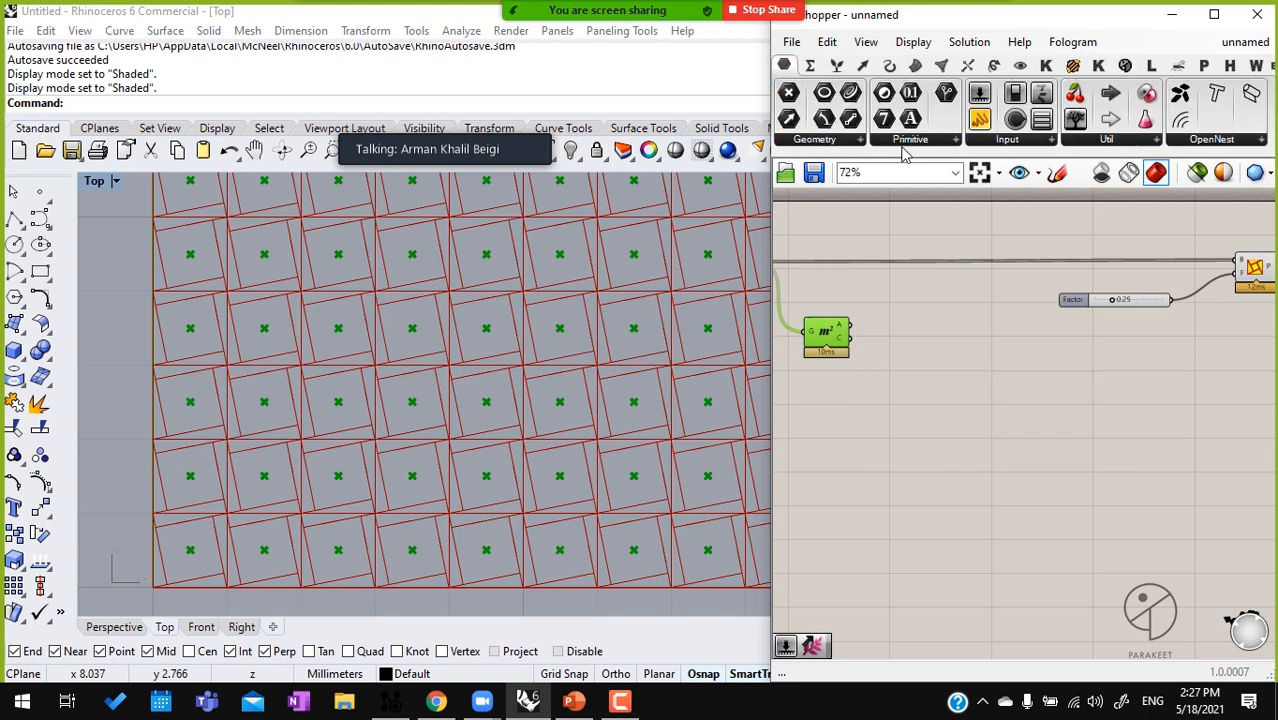
left_click_drag(978, 122, 950, 397)
scroll(845, 350, "up", 3)
left_click_drag(833, 335, 906, 420)
left_click_drag(984, 459, 1014, 589)
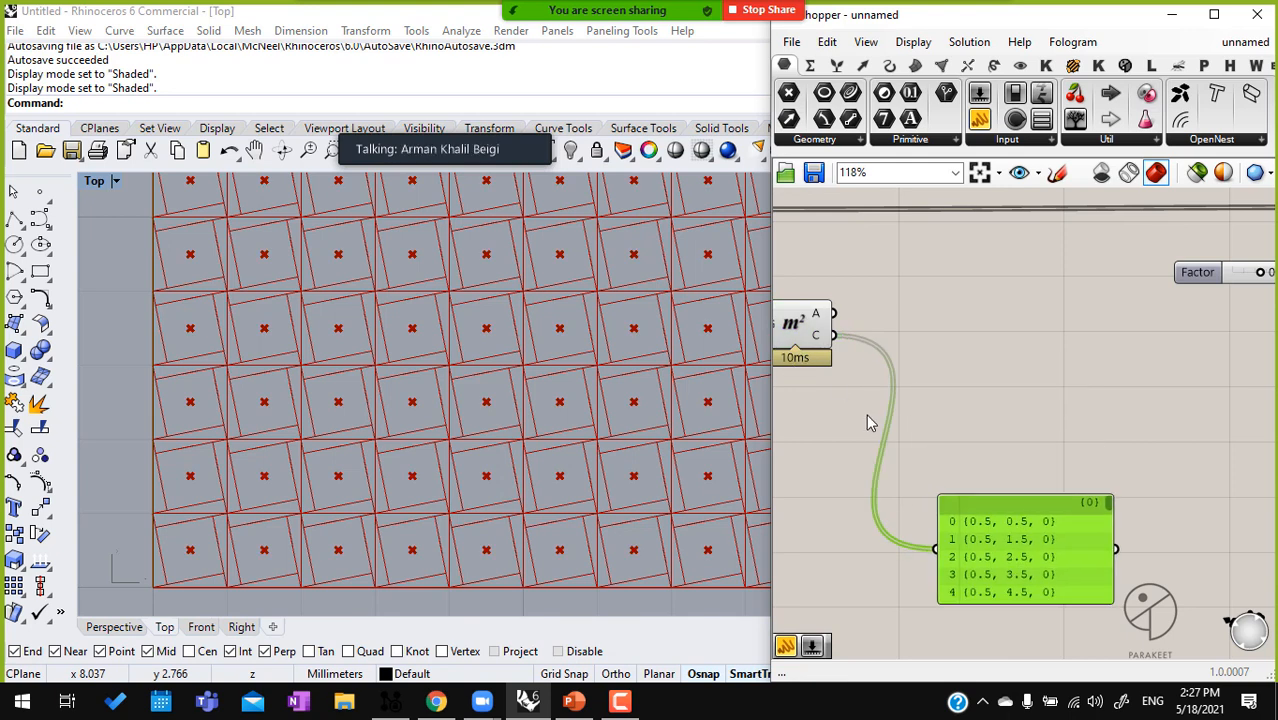
Add a Deconstruct point component and connect the Area component's centroid output to its P input
double_click(965, 418)
type("de")
left_click(948, 388)
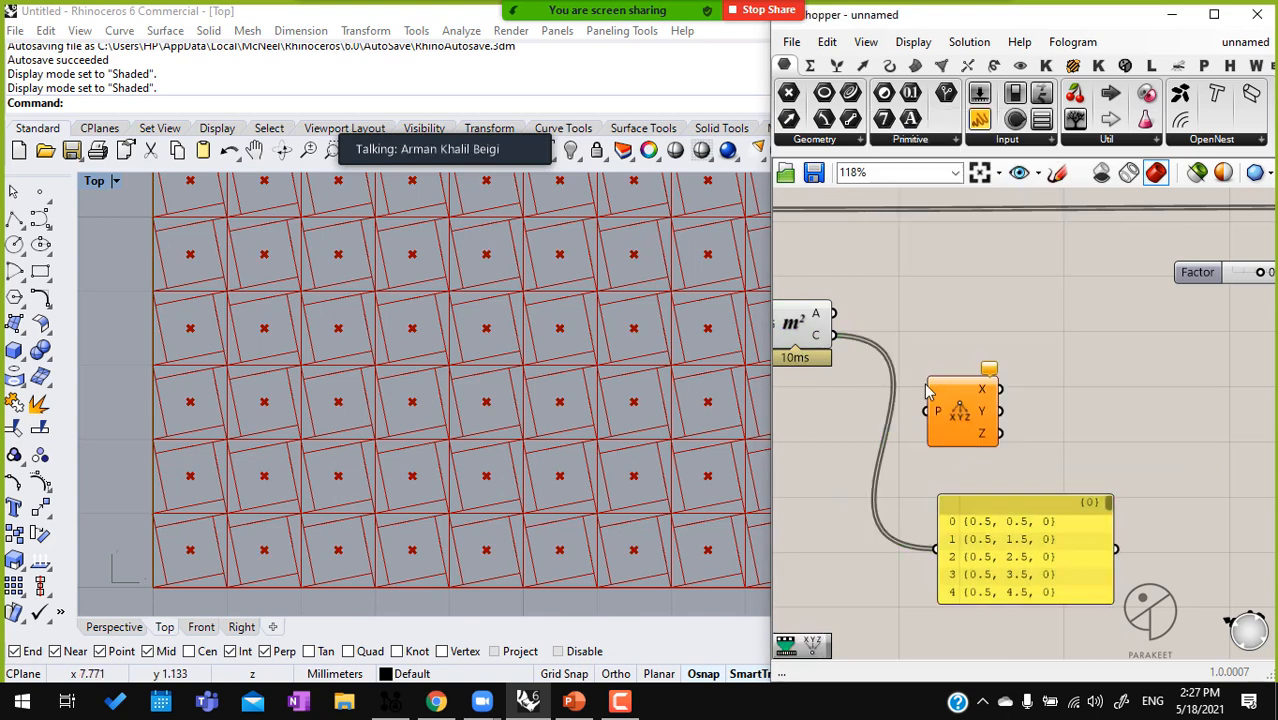
left_click_drag(833, 335, 945, 385)
left_click(955, 450)
double_click(955, 450)
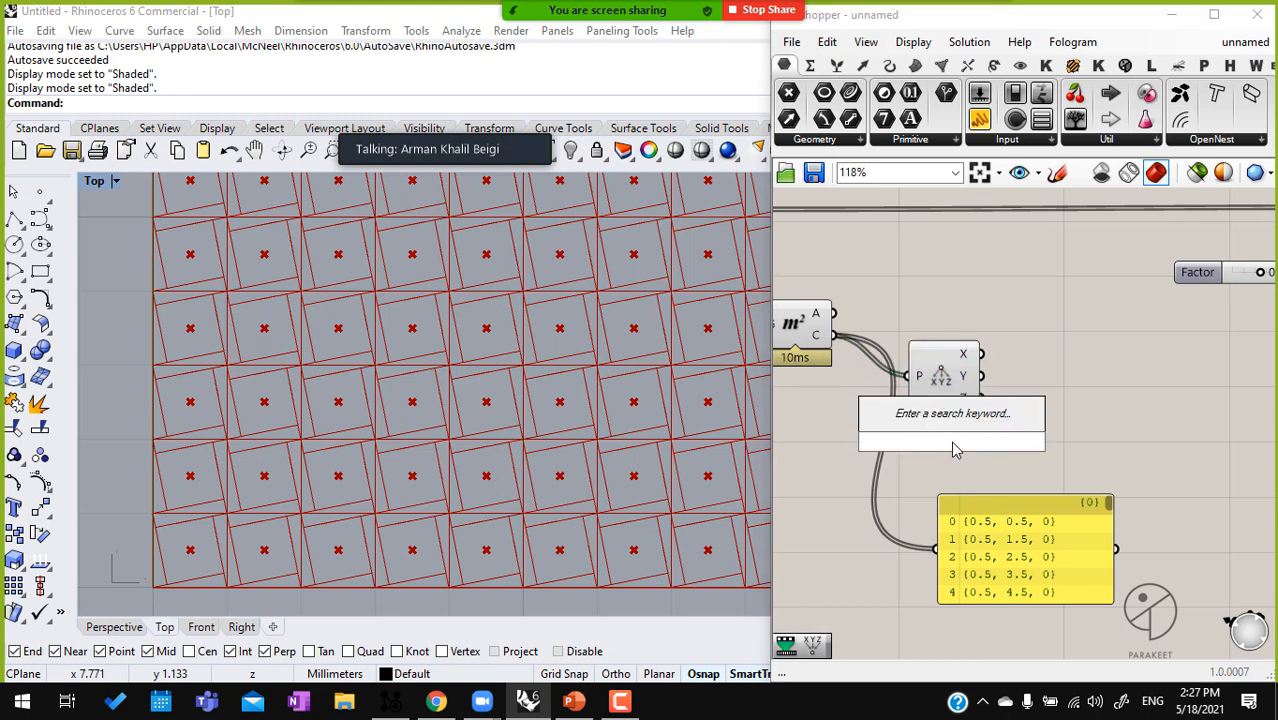
left_click(950, 372)
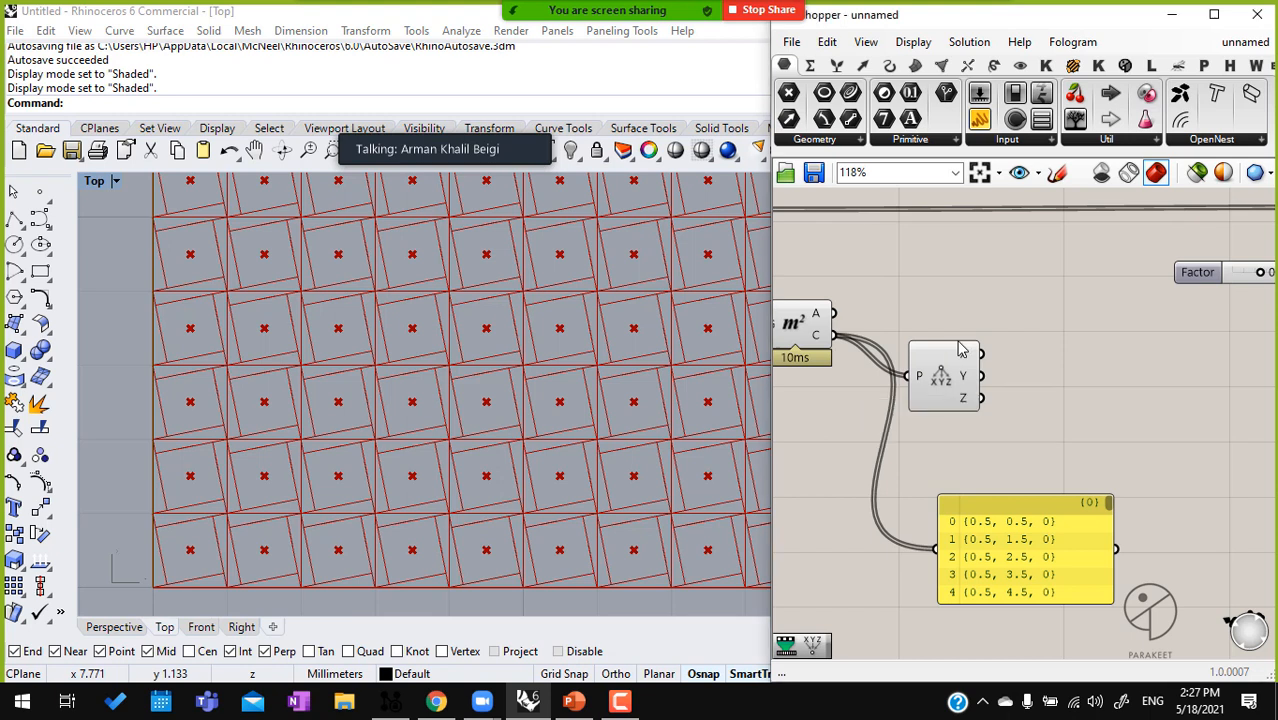
Delete the centroid panel and move the Factor slider down below the pattern component
scroll(955, 380, "down", 3)
left_click(1028, 498)
key("Delete")
right_click_drag(1021, 478, 898, 485)
scroll(939, 425, "down", 2)
left_click_drag(1040, 345, 1054, 469)
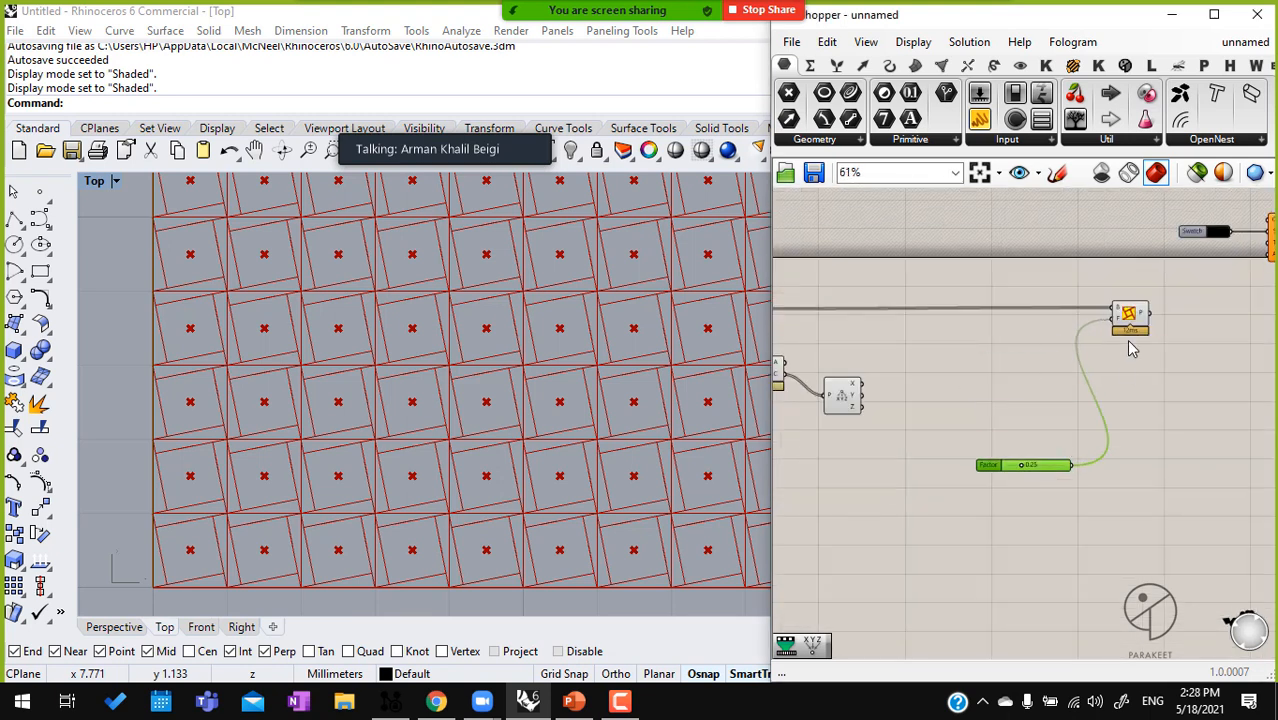
Replace the slider on Pattern Genotype K's factor input with the X output of the deconstructed centroids and check the X values
left_click(1136, 322)
right_click_drag(526, 294, 448, 377)
scroll(448, 383, "down", 3)
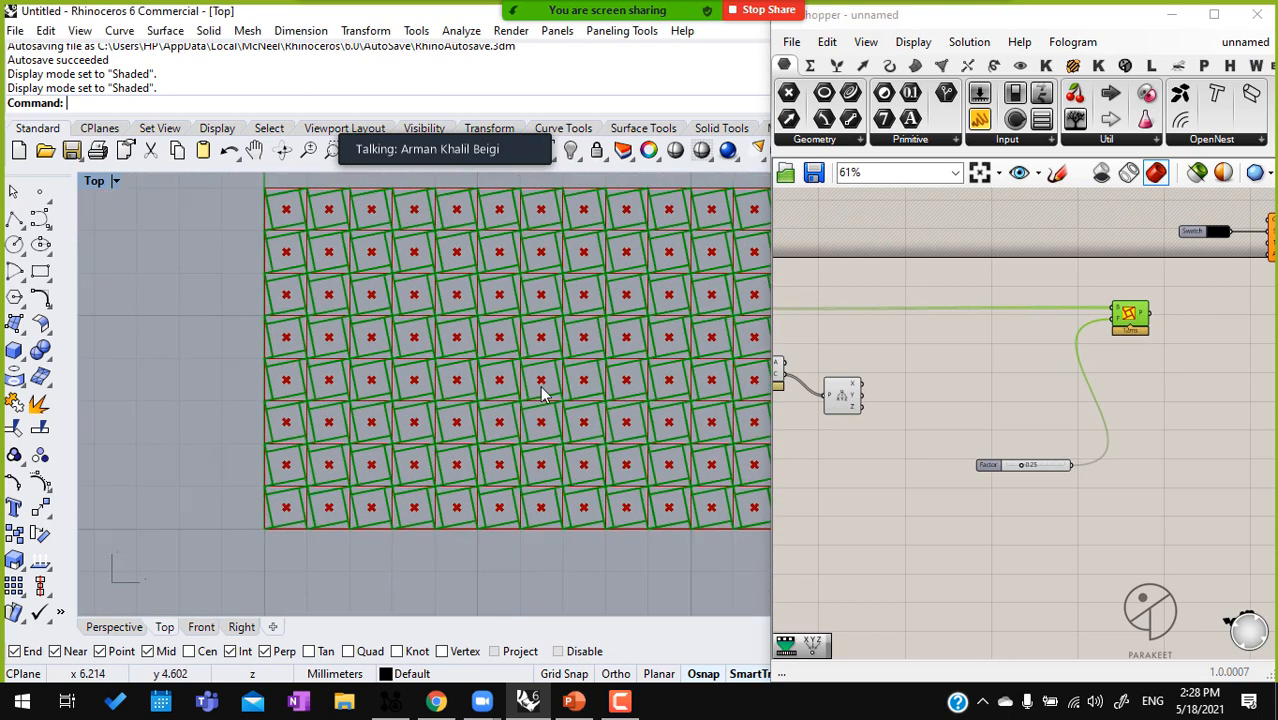
right_click_drag(549, 352, 492, 347)
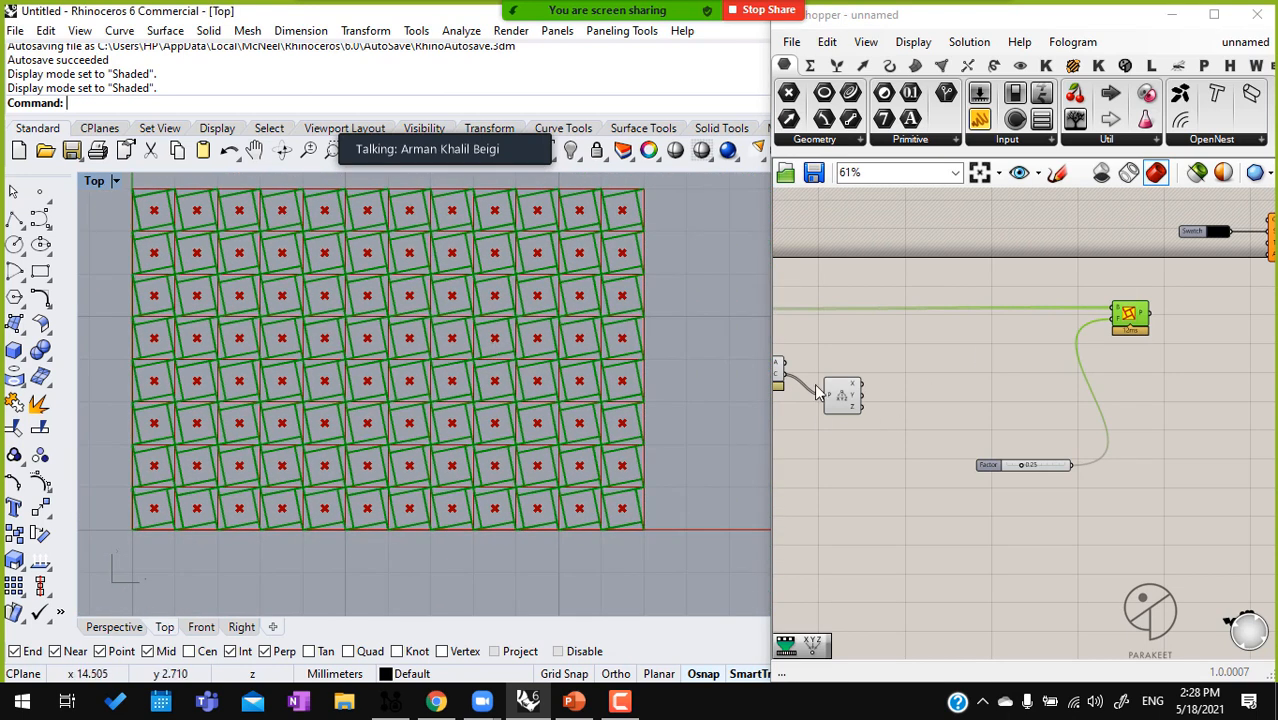
scroll(856, 369, "up", 3)
left_click_drag(868, 397, 1128, 344)
scroll(873, 401, "down", 3)
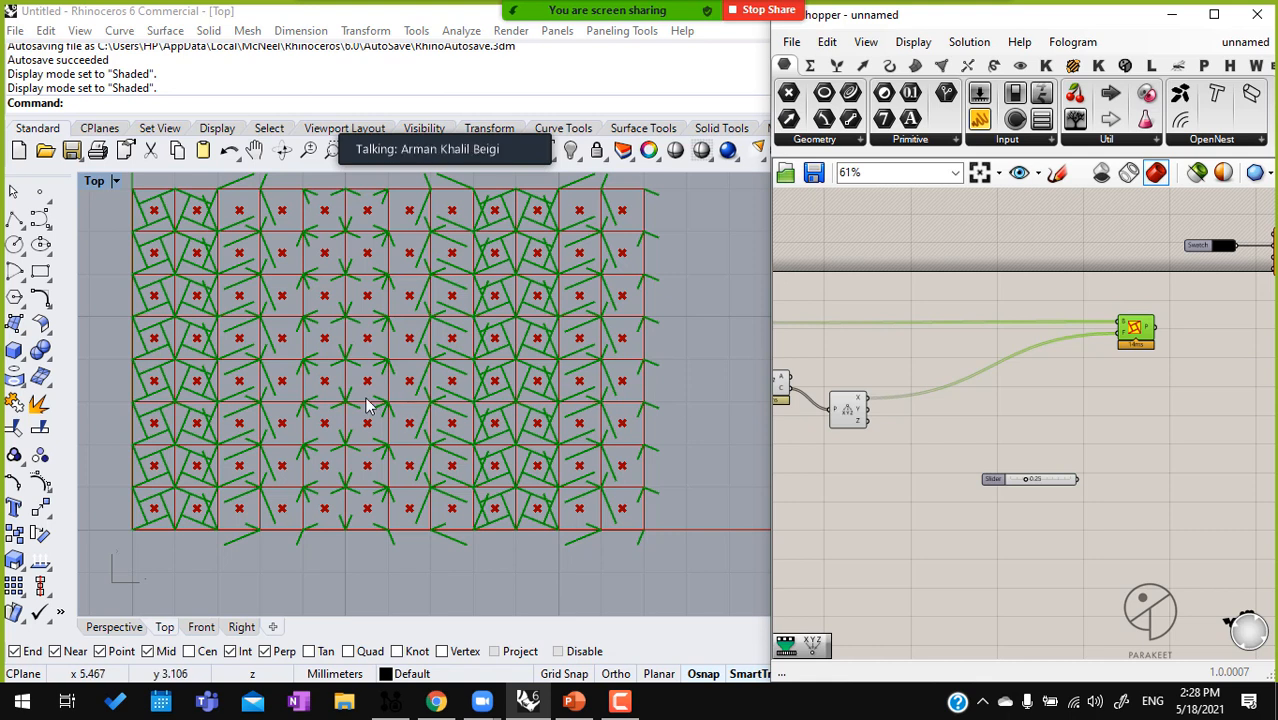
scroll(895, 375, "up", 4)
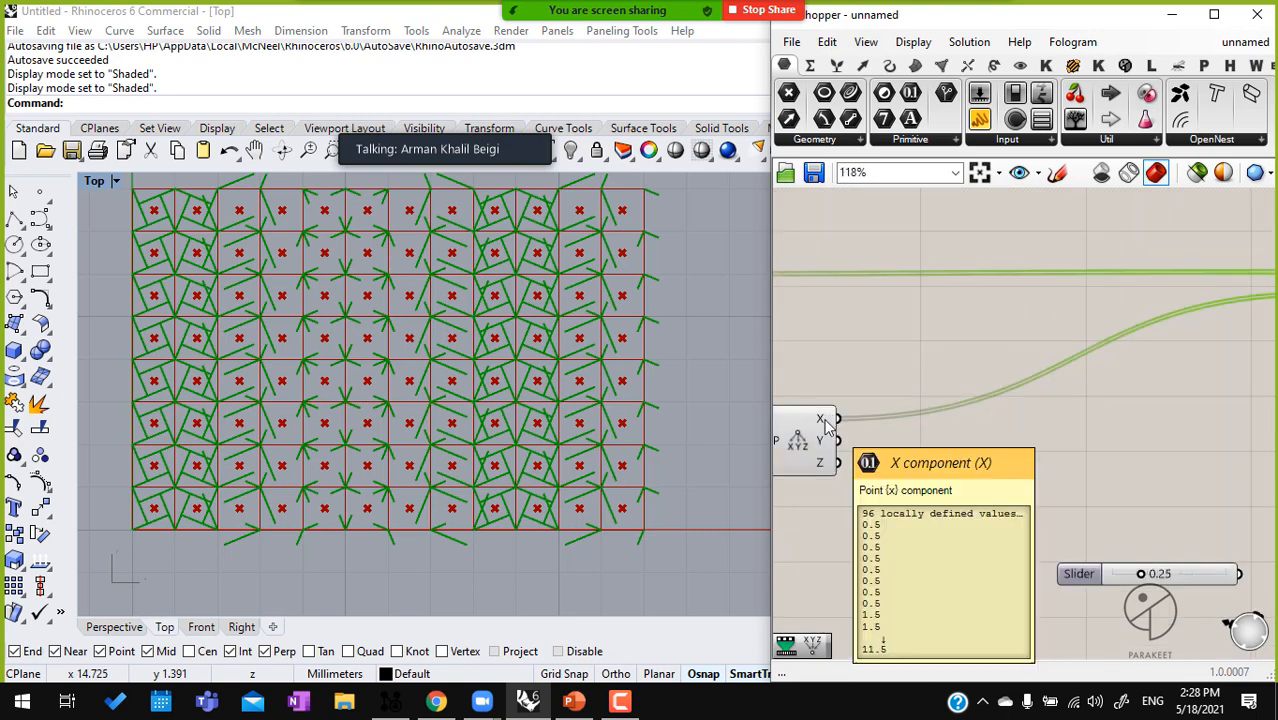
mouse_move(824, 418)
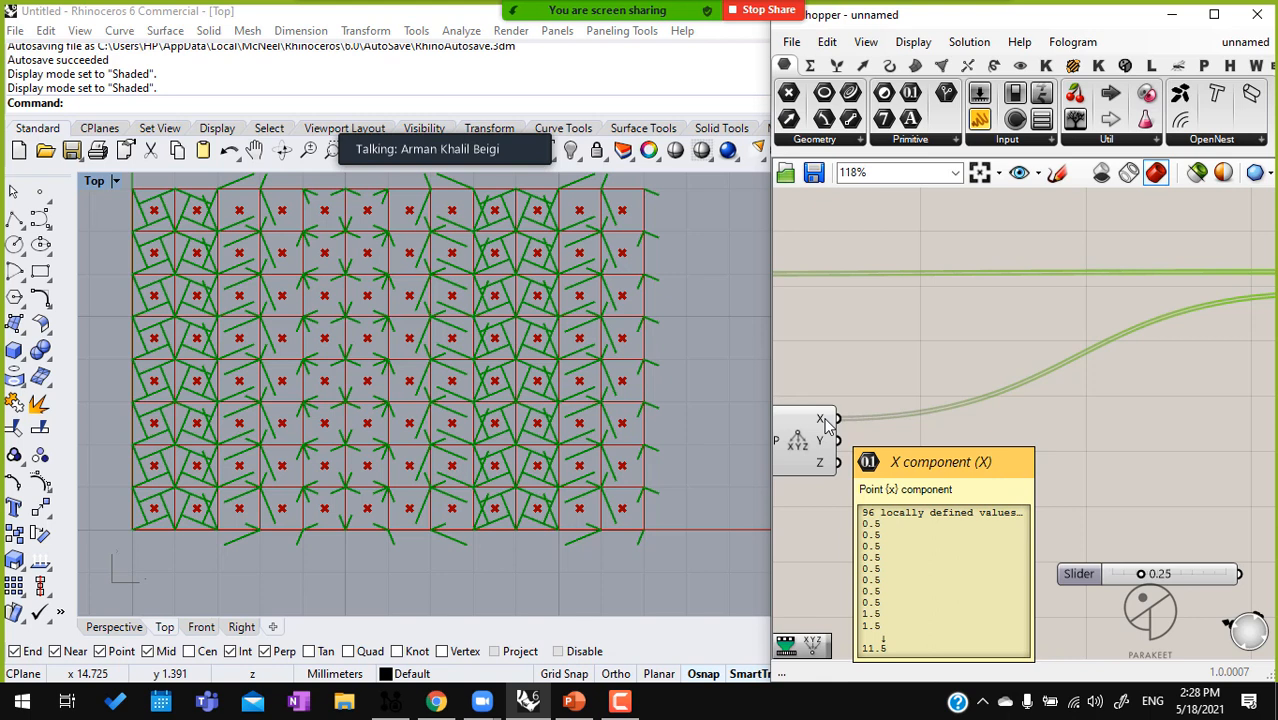
Add a Remap Numbers component and connect the deconstructed centroids' X output to its value input
scroll(955, 385, "down", 2)
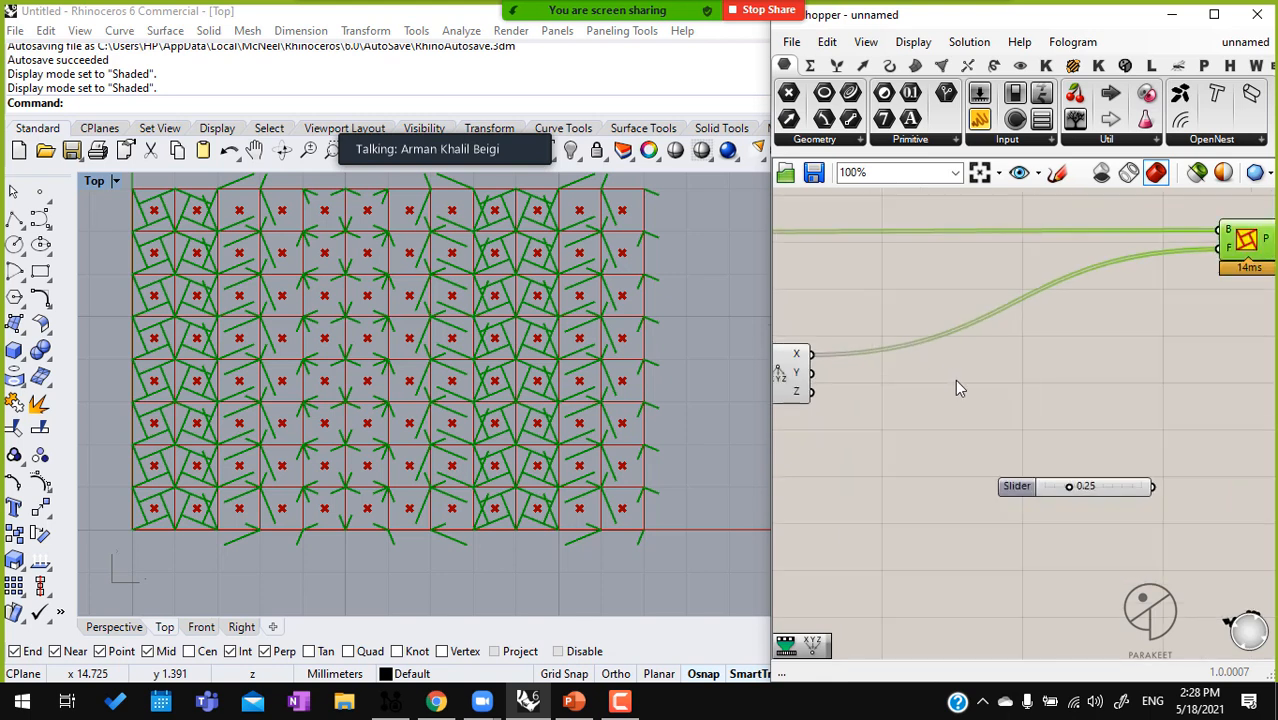
double_click(955, 385)
type("re")
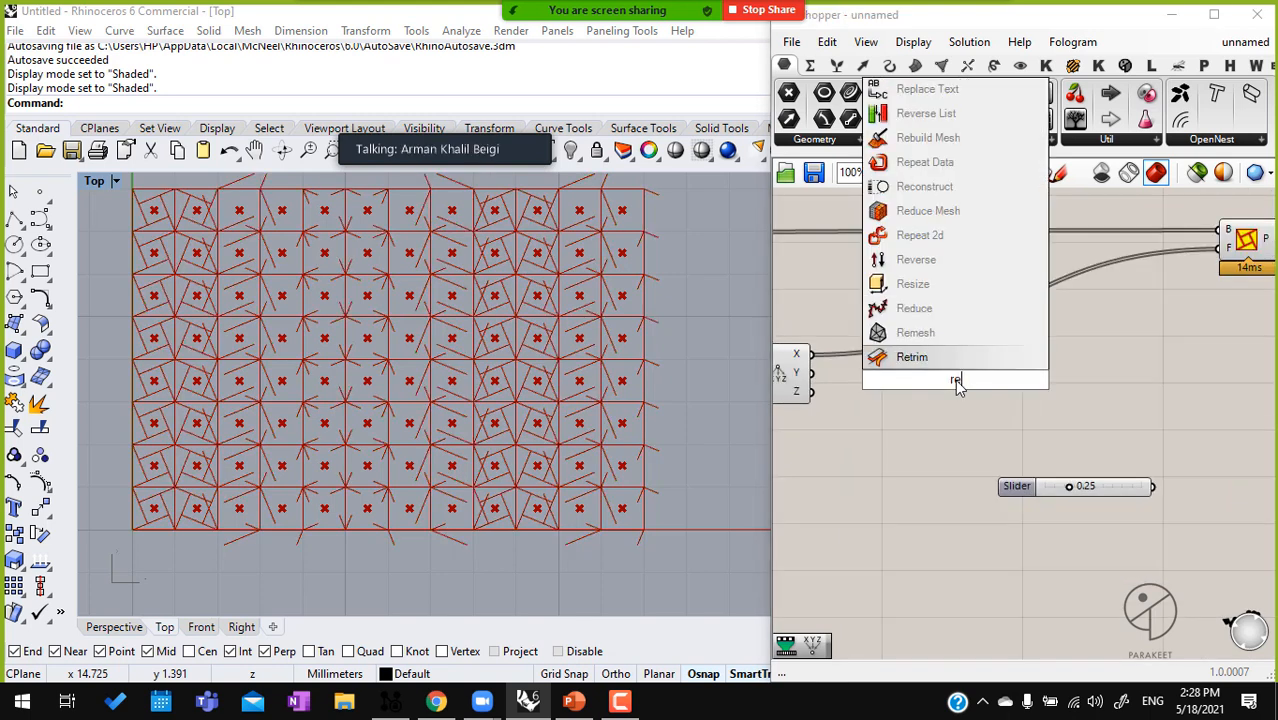
type("map")
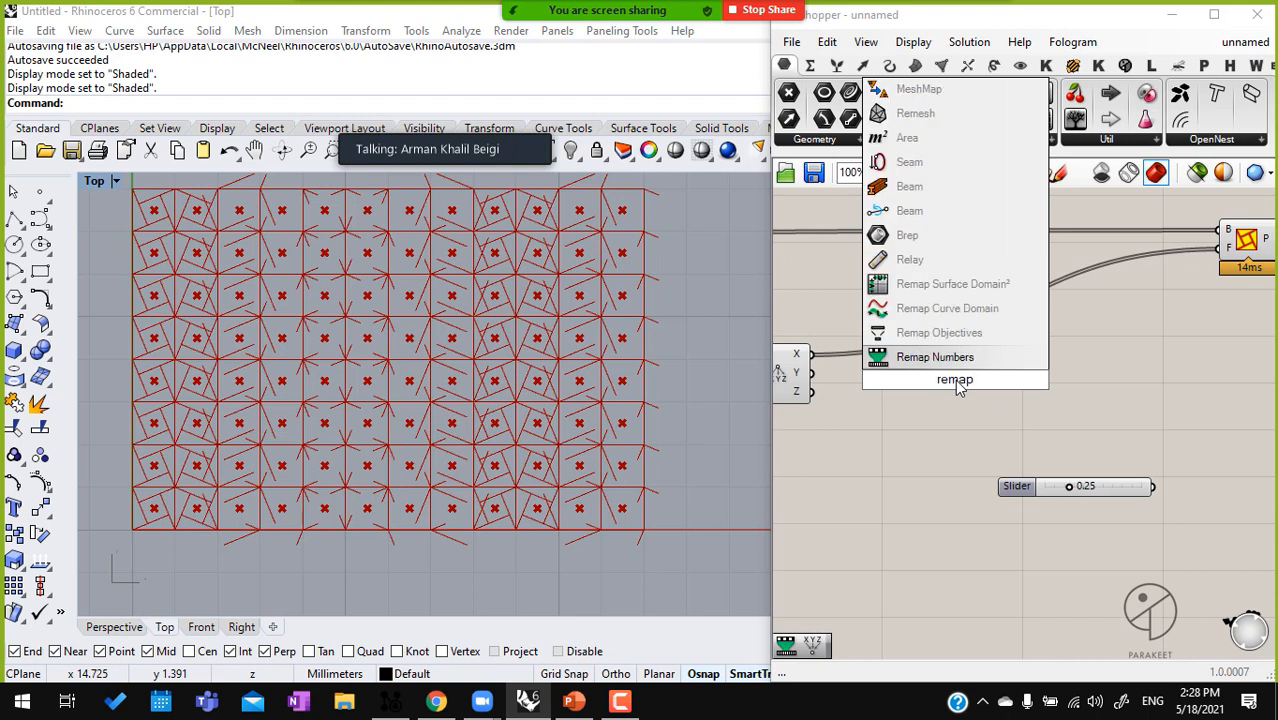
key("Return")
left_click_drag(958, 388, 834, 364)
left_click_drag(988, 398, 1041, 398)
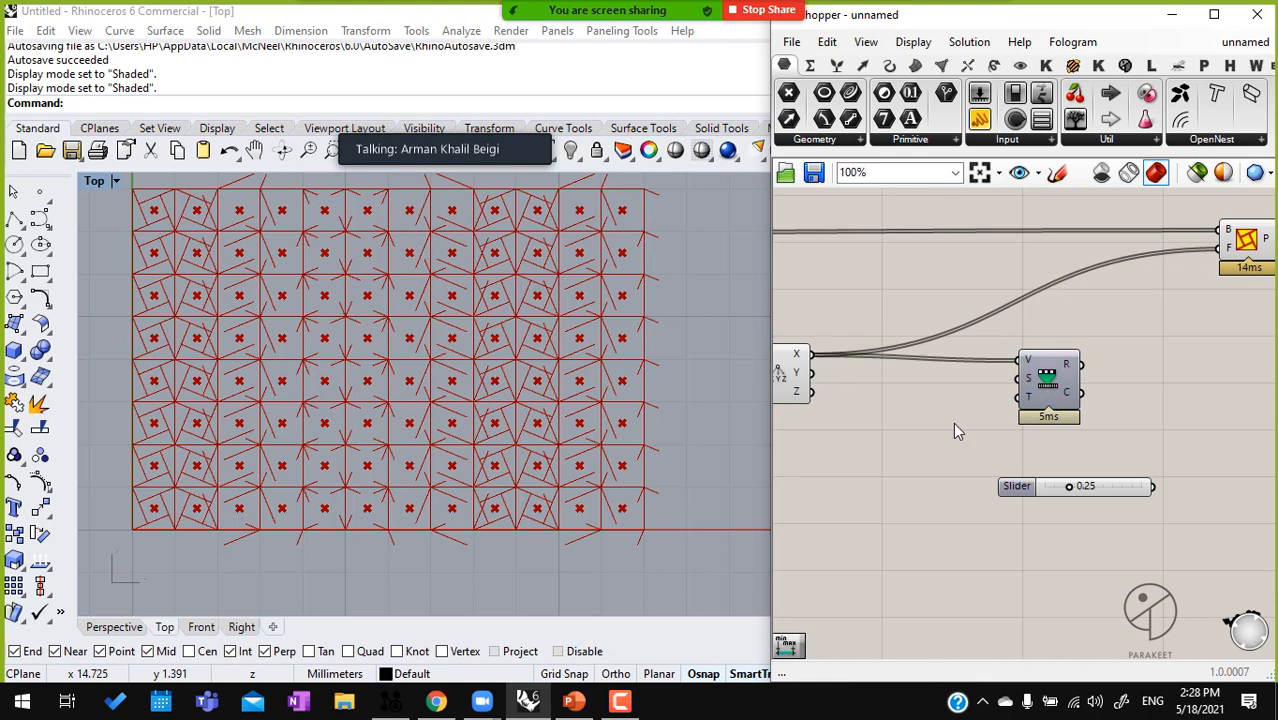
Add a Bounds component between Deconstruct and Remap Numbers and feed it the centroids' X values
double_click(956, 426)
type("bounda")
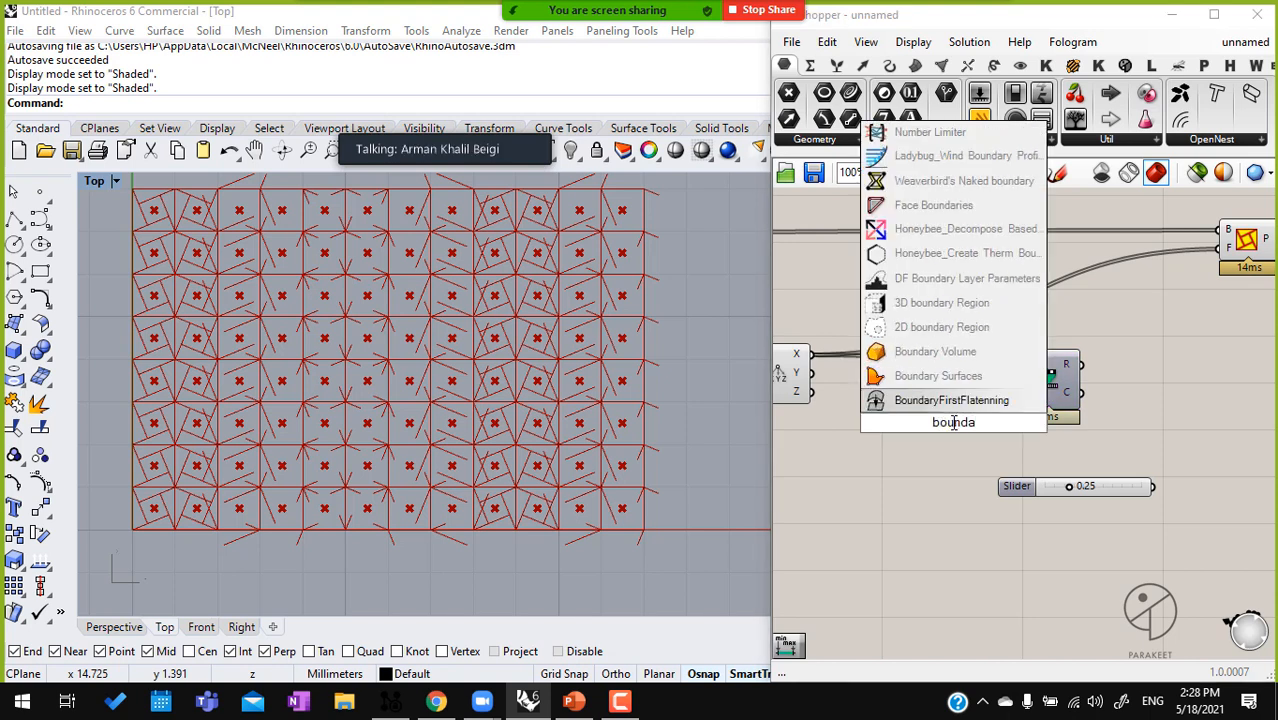
key("BackSpace")
type("s")
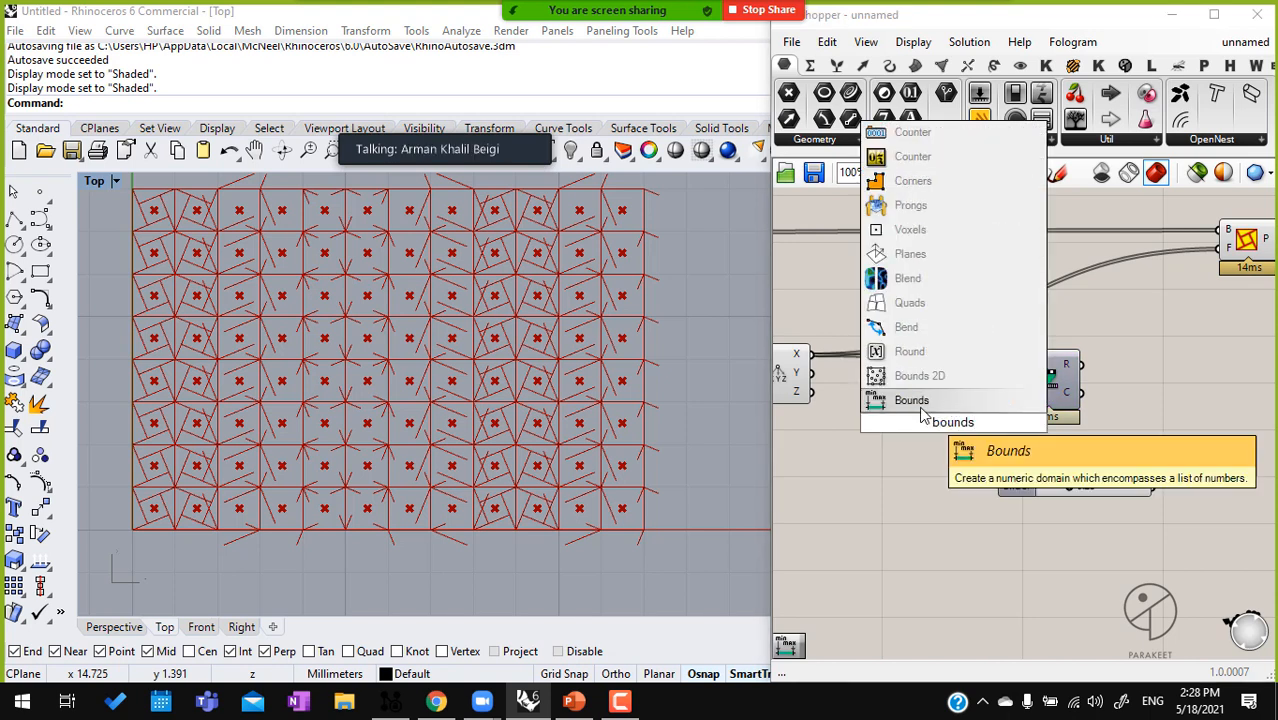
left_click(922, 404)
left_click_drag(925, 426, 812, 355)
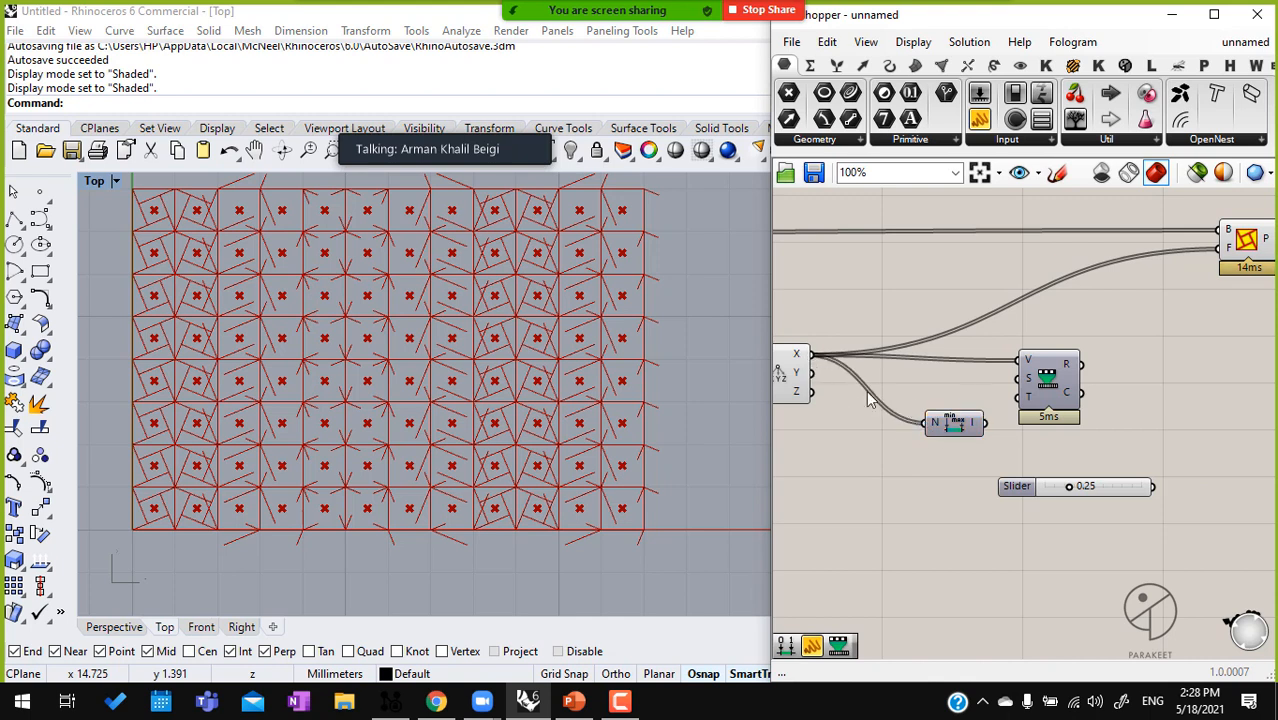
left_click_drag(962, 430, 929, 391)
left_click_drag(1050, 393, 1052, 387)
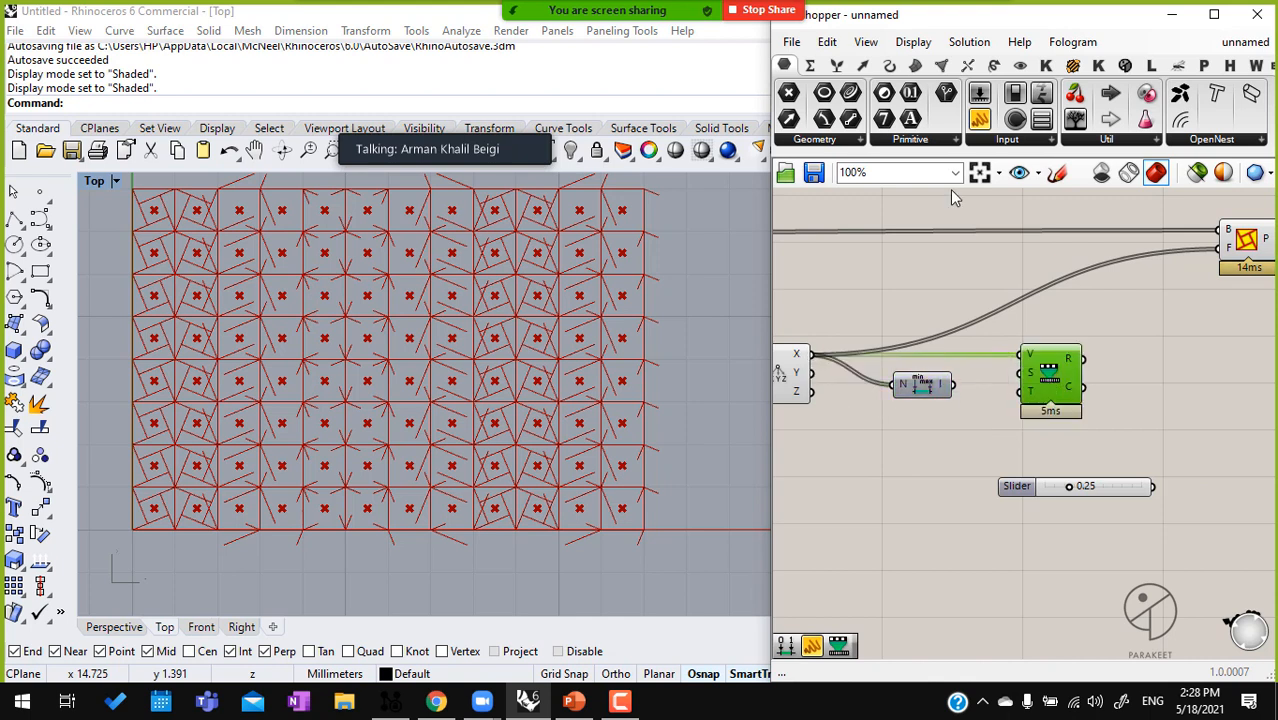
Inspect the Bounds domain in a Panel and connect the Bounds output to the source input of Remap Numbers
left_click_drag(979, 119, 972, 502)
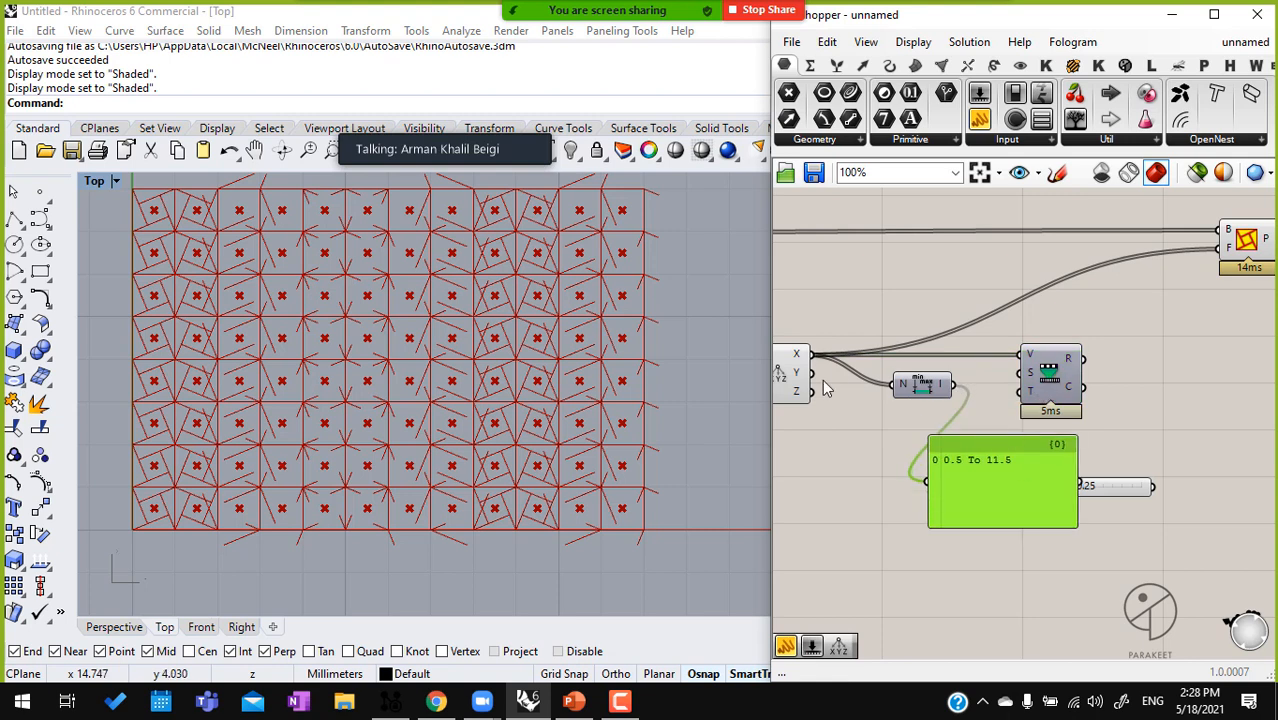
left_click_drag(1110, 487, 1144, 543)
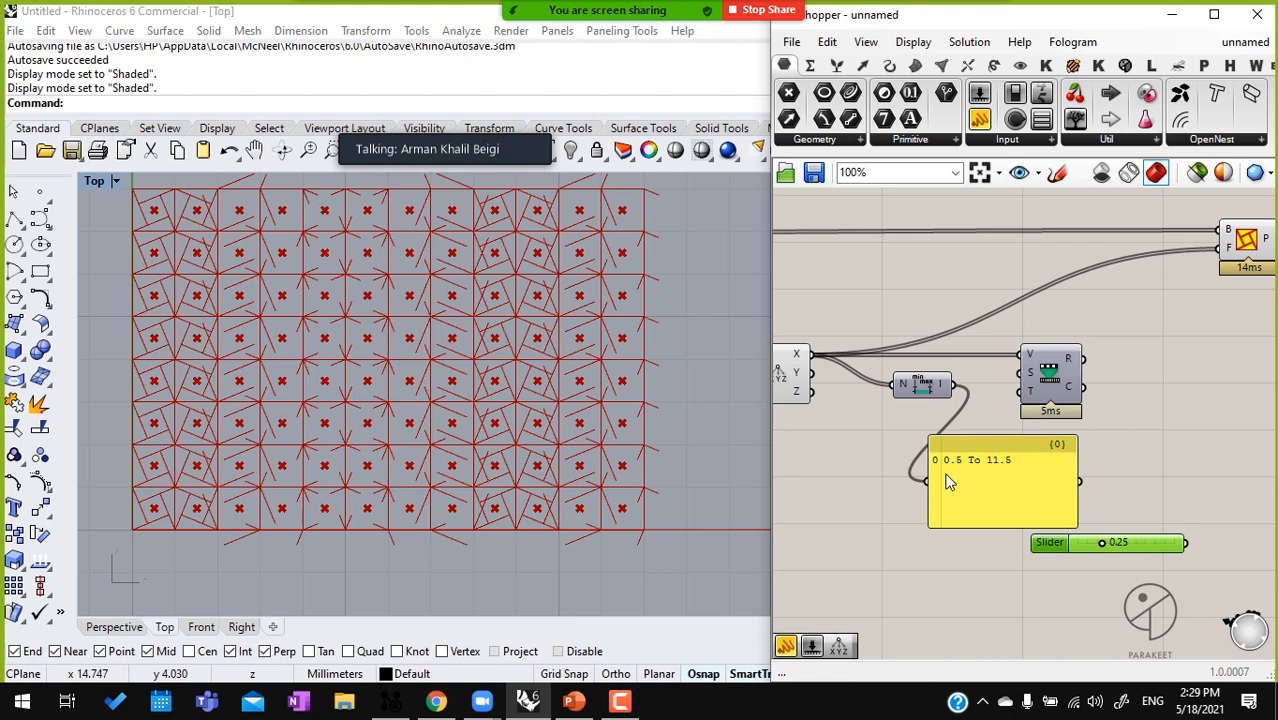
scroll(949, 482, "up", 2)
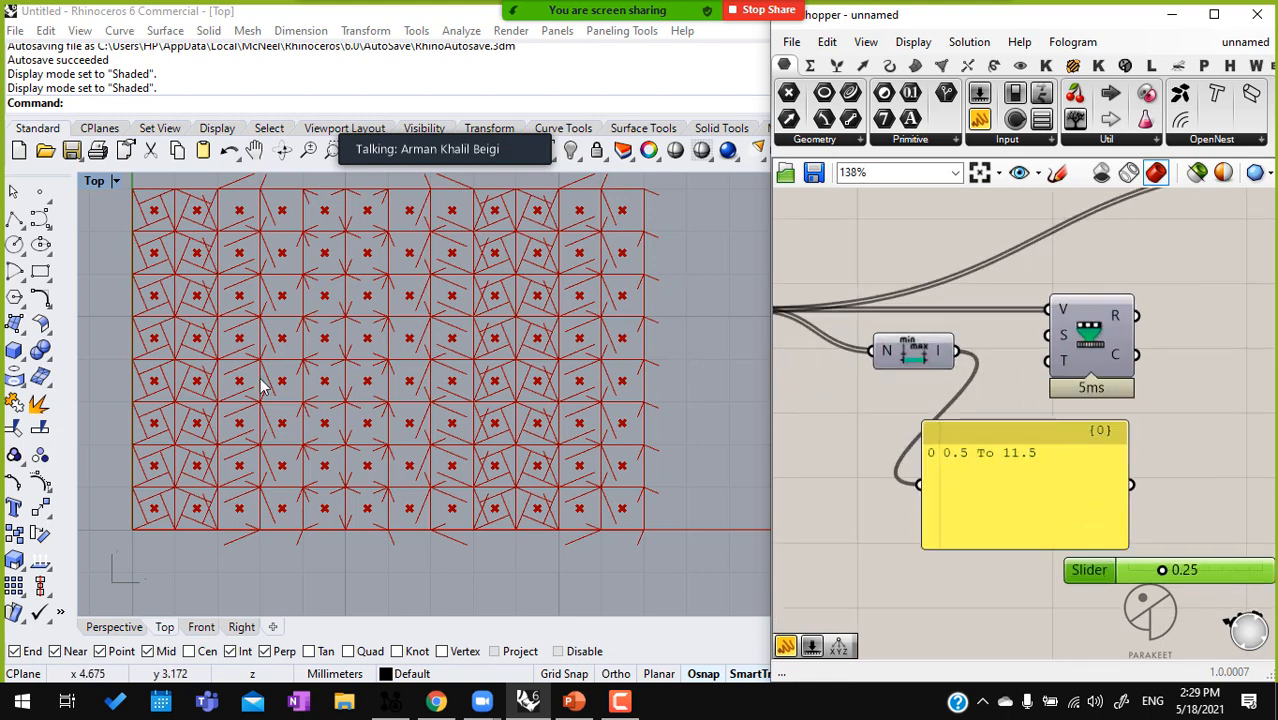
left_click_drag(962, 357, 1048, 336)
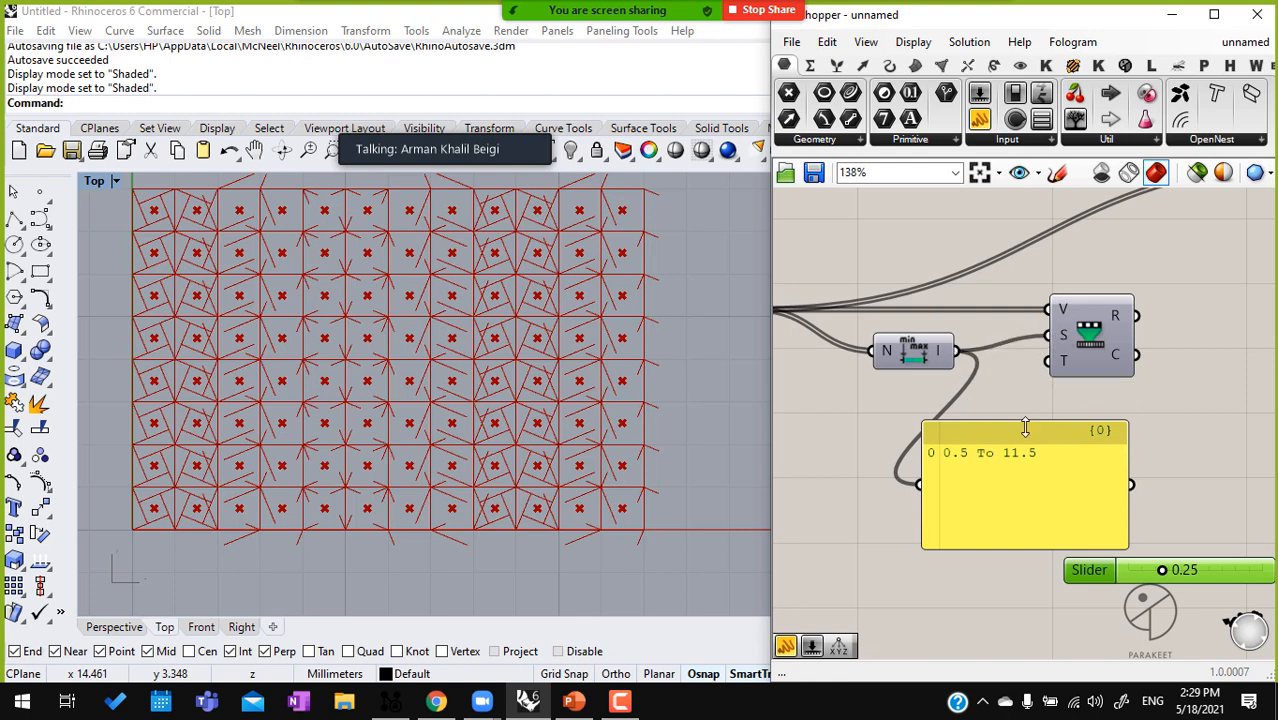
left_click_drag(1018, 433, 1031, 550)
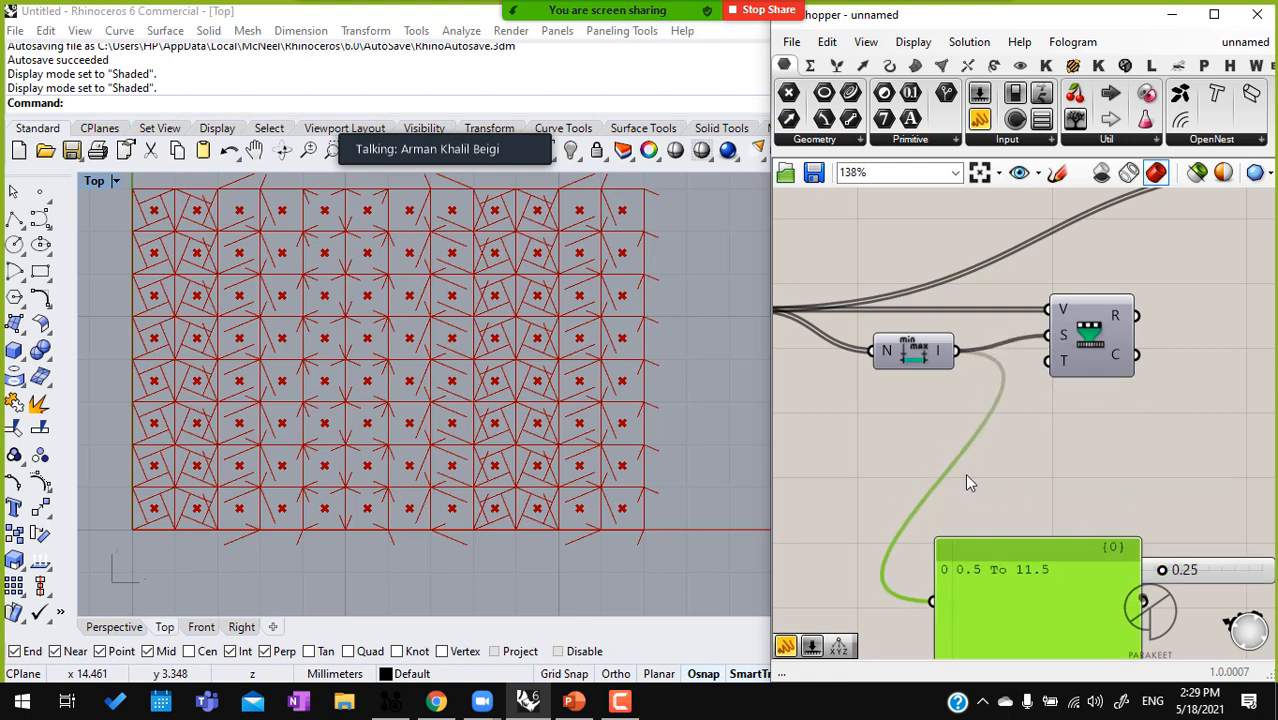
Add a Construct Domain component and place it below the Bounds component
double_click(861, 437)
type("con dom")
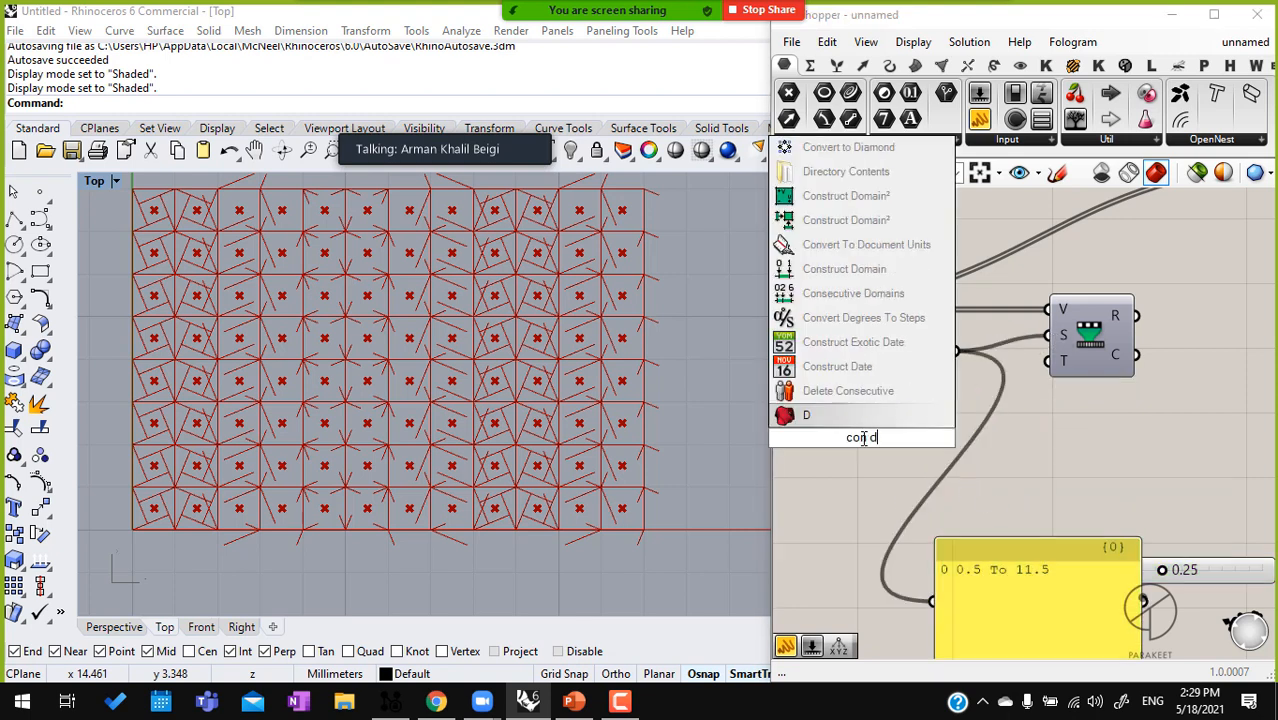
key("Return")
left_click_drag(864, 438, 915, 447)
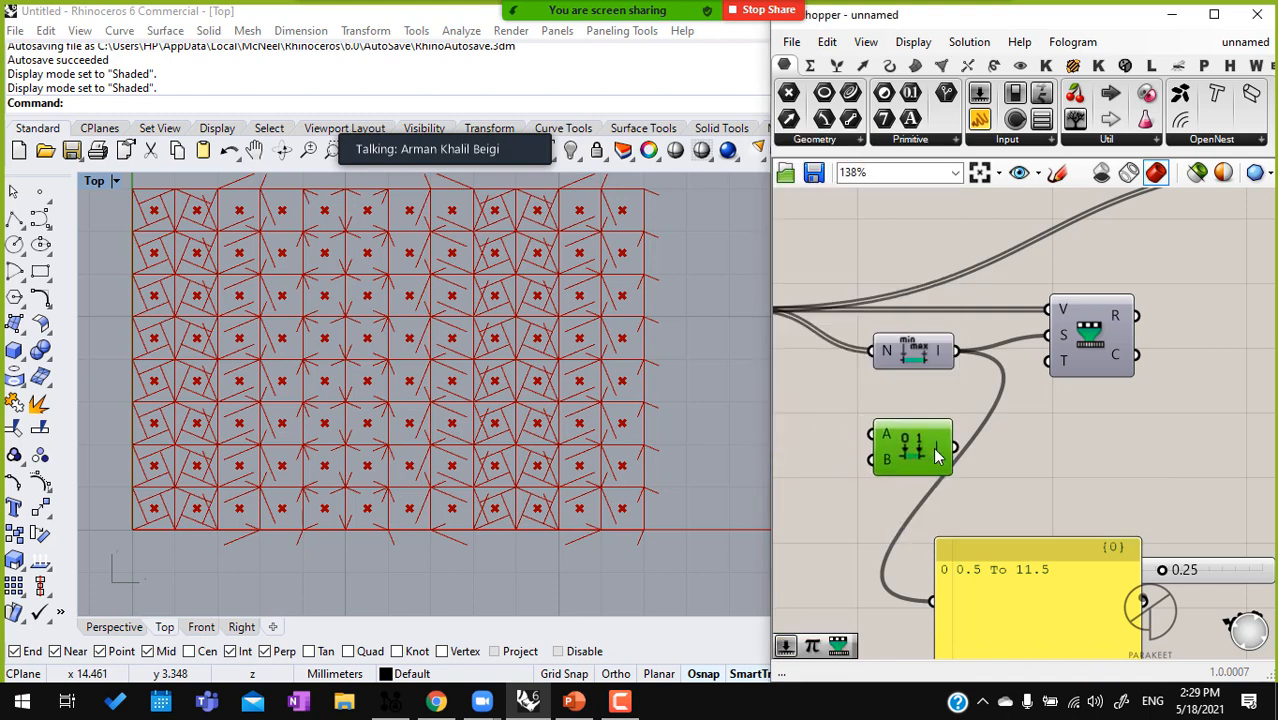
right_click_drag(922, 449, 1034, 425)
left_click_drag(1041, 423, 1079, 425)
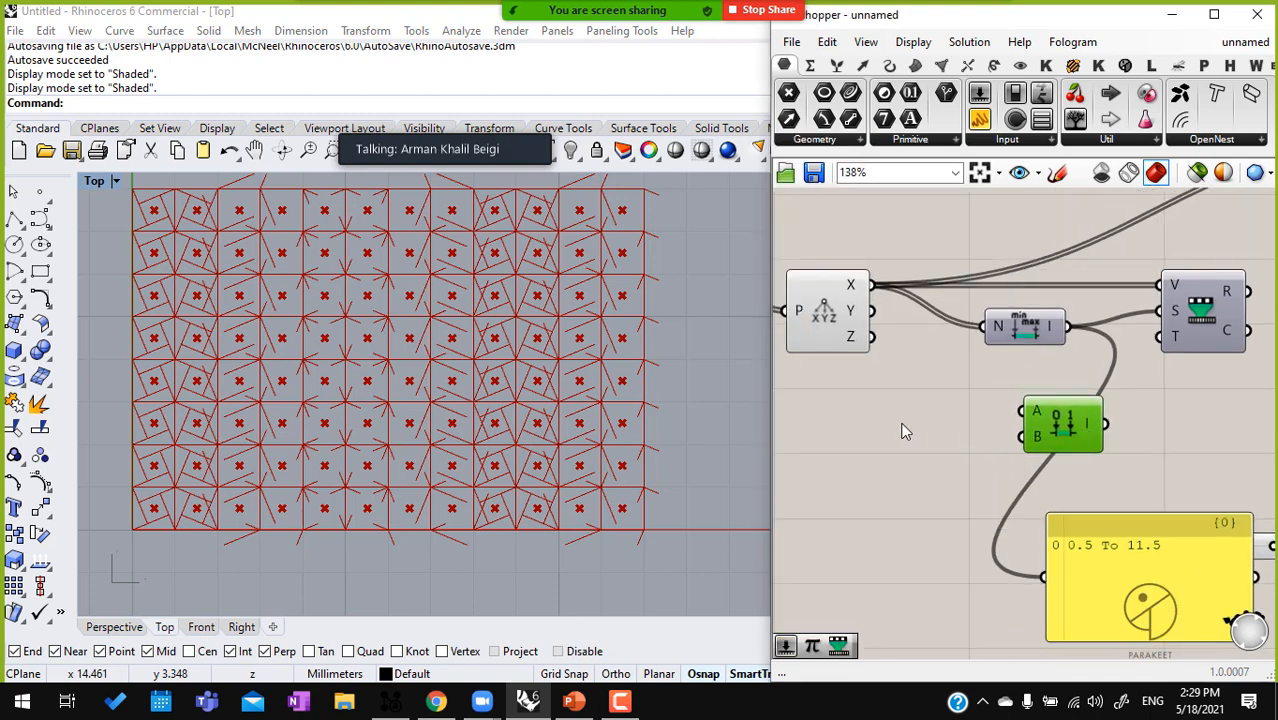
Add two number sliders to Construct Domain, with the domain start set to 0.02 and the domain end to 1.00
double_click(815, 411)
type("0.25")
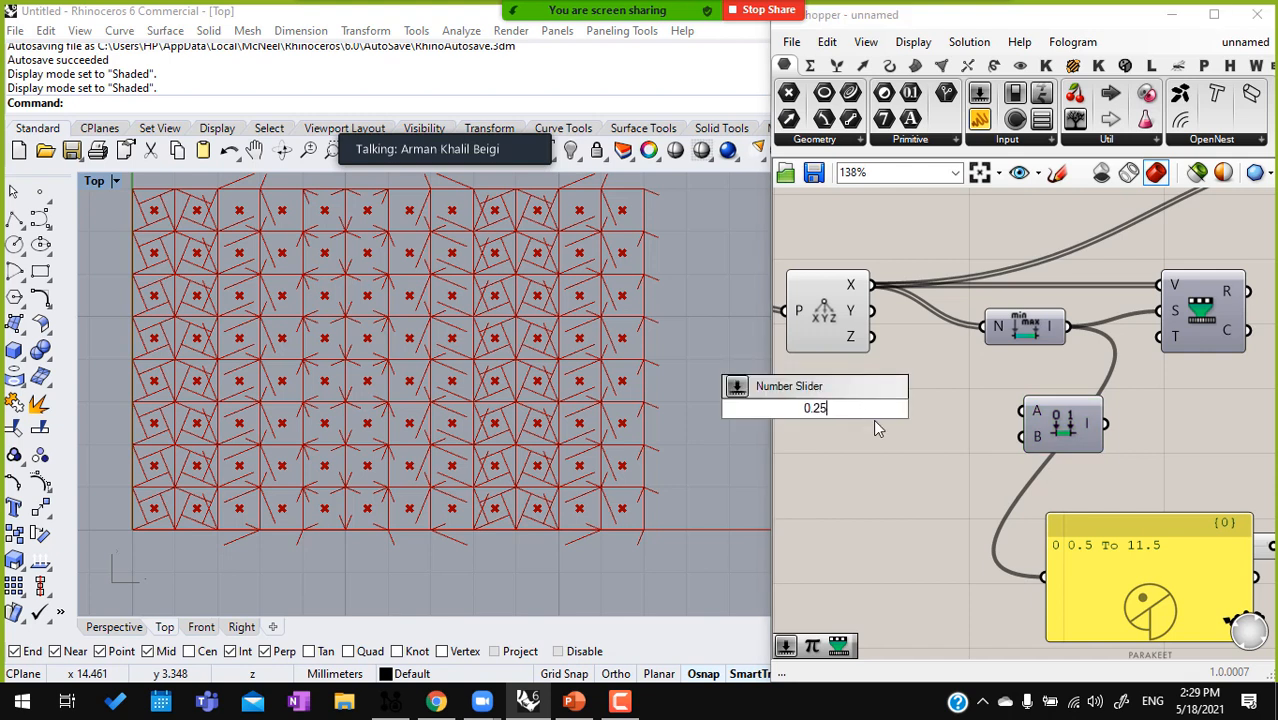
key("Return")
left_click_drag(968, 415, 885, 462)
left_click_drag(1023, 436, 957, 457)
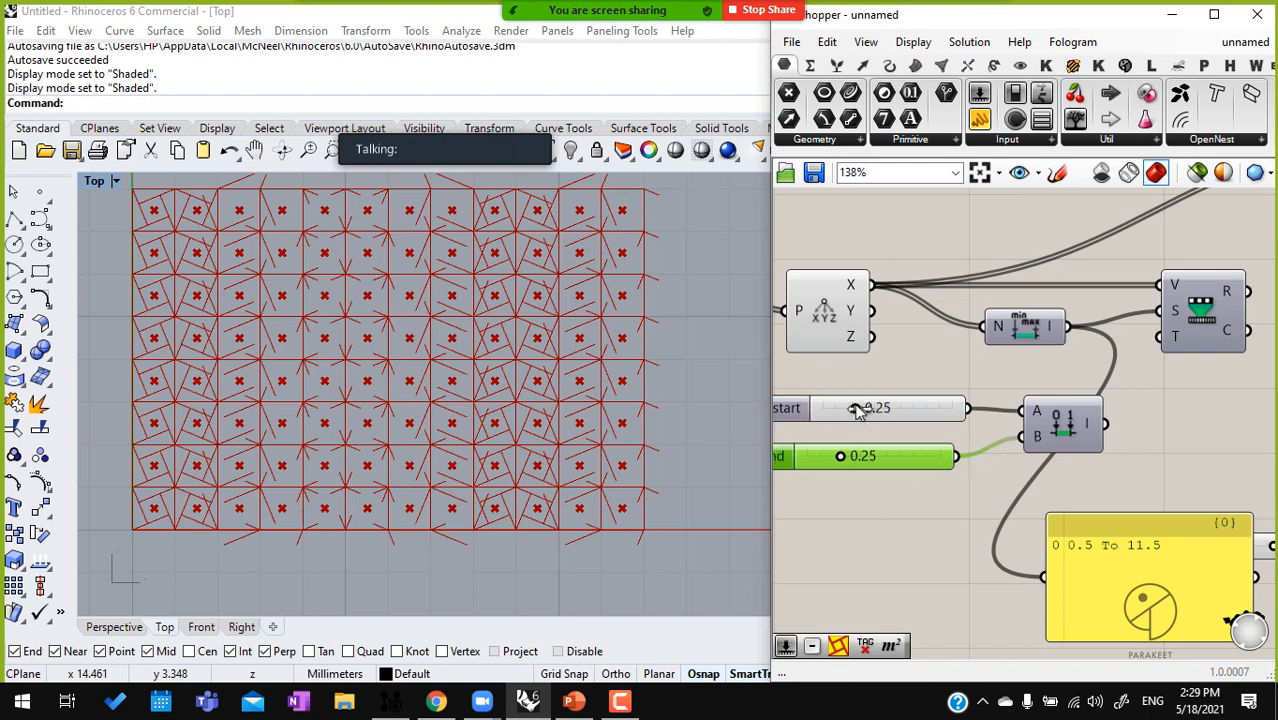
left_click_drag(865, 416, 950, 456)
Connect the constructed domain to Remap Numbers' target input and the remapped values to Pattern Genotype K's factor input
right_click_drag(1119, 413, 986, 448)
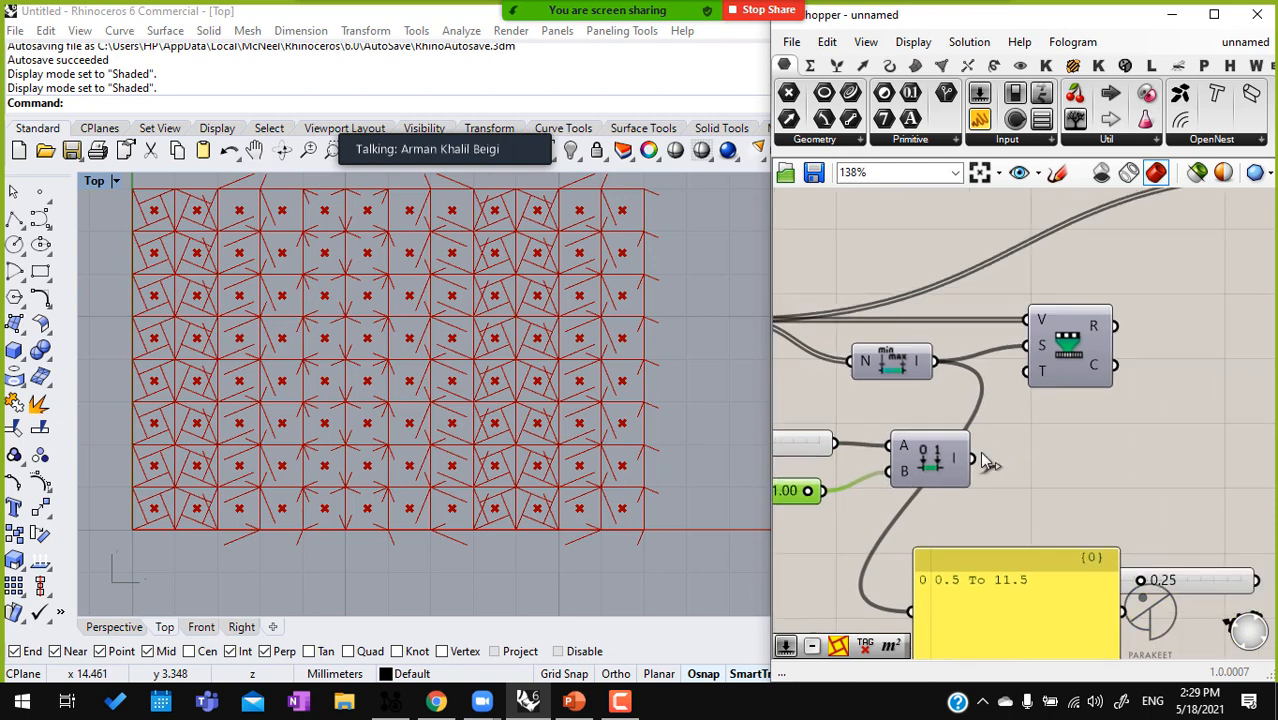
scroll(1050, 425, "down", 3)
left_click_drag(1058, 386, 1196, 282)
right_click_drag(974, 447, 1154, 445)
scroll(1076, 429, "down", 2)
Delete the bounds Panel and the unused 0.25 slider
left_click(1040, 510)
key("Delete")
left_click(1138, 509)
key("Delete")
Turn off the preview of the Area, Deconstruct, Bounds and domain slider components
left_click_drag(1083, 579, 875, 338)
middle_click(875, 338)
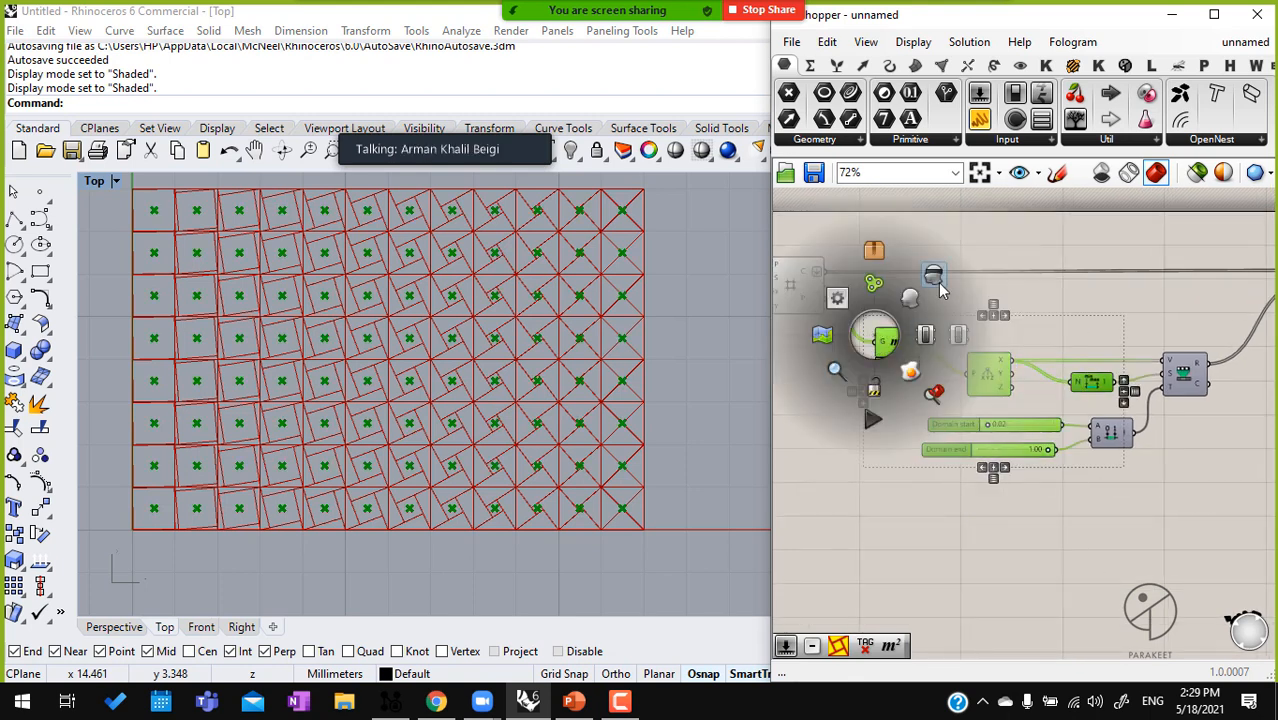
left_click(951, 326)
Add a Custom Preview Lineweights component above the square grid and connect the grid's cells to its geometry input
right_click_drag(918, 400, 978, 401)
right_click_drag(914, 299, 963, 325)
double_click(963, 325)
type("vusto")
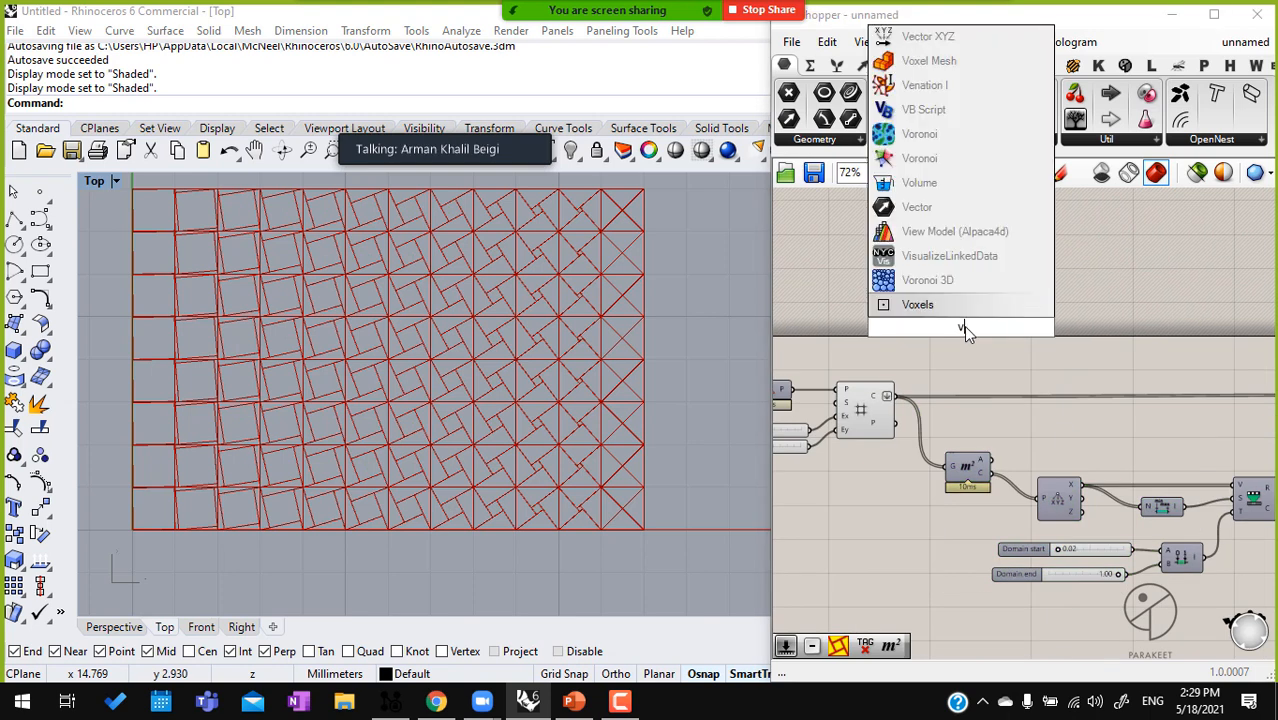
key("BackSpace")
key("BackSpace")
key("BackSpace")
key("BackSpace")
key("BackSpace")
type("custom")
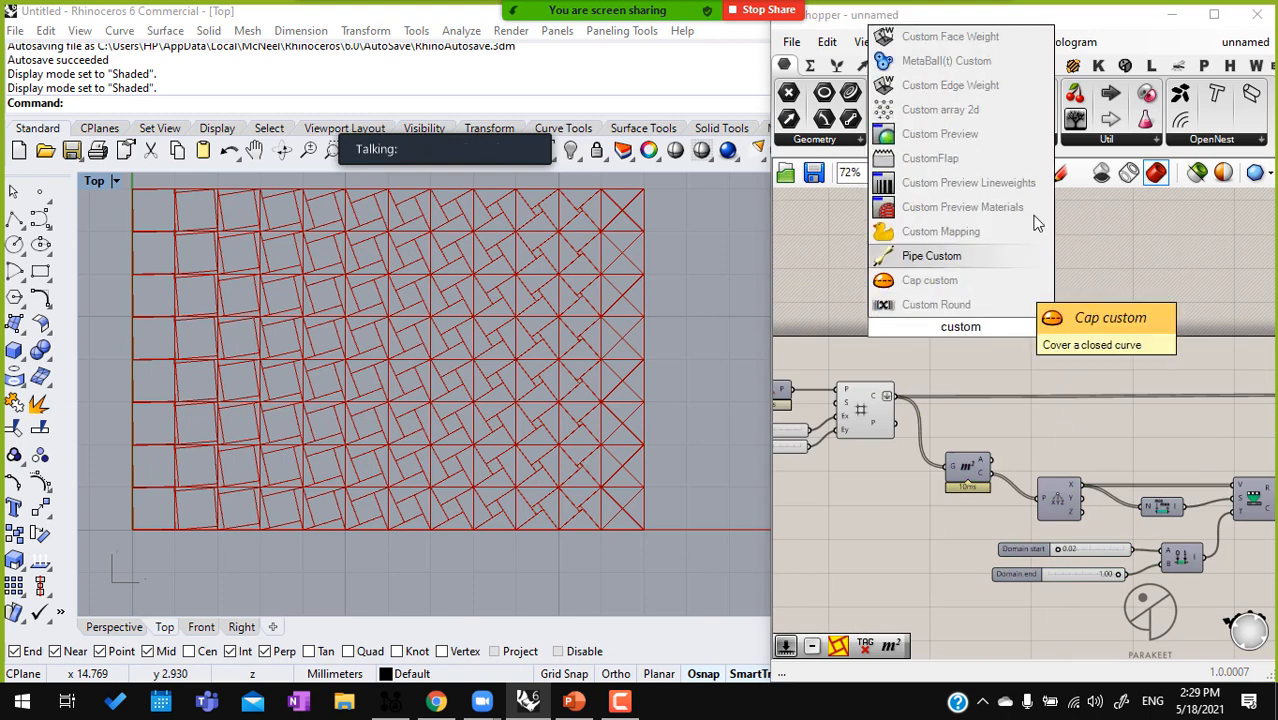
left_click(979, 183)
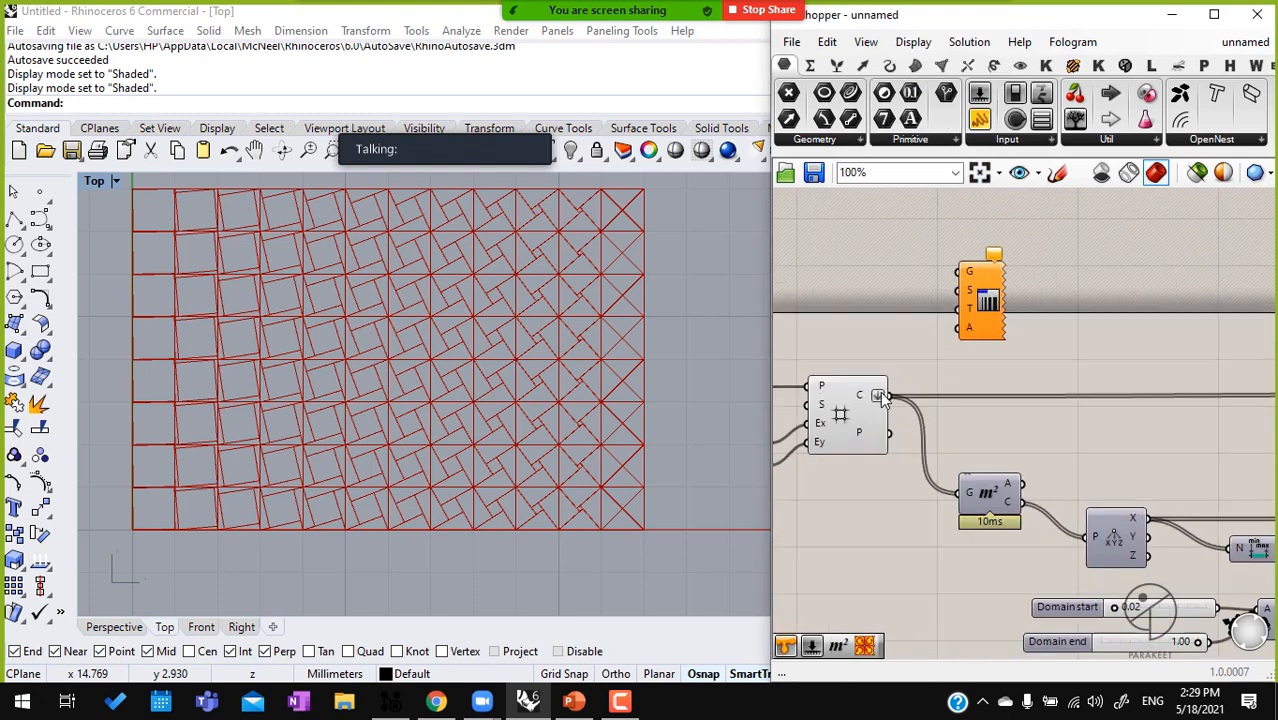
left_click_drag(887, 396, 957, 272)
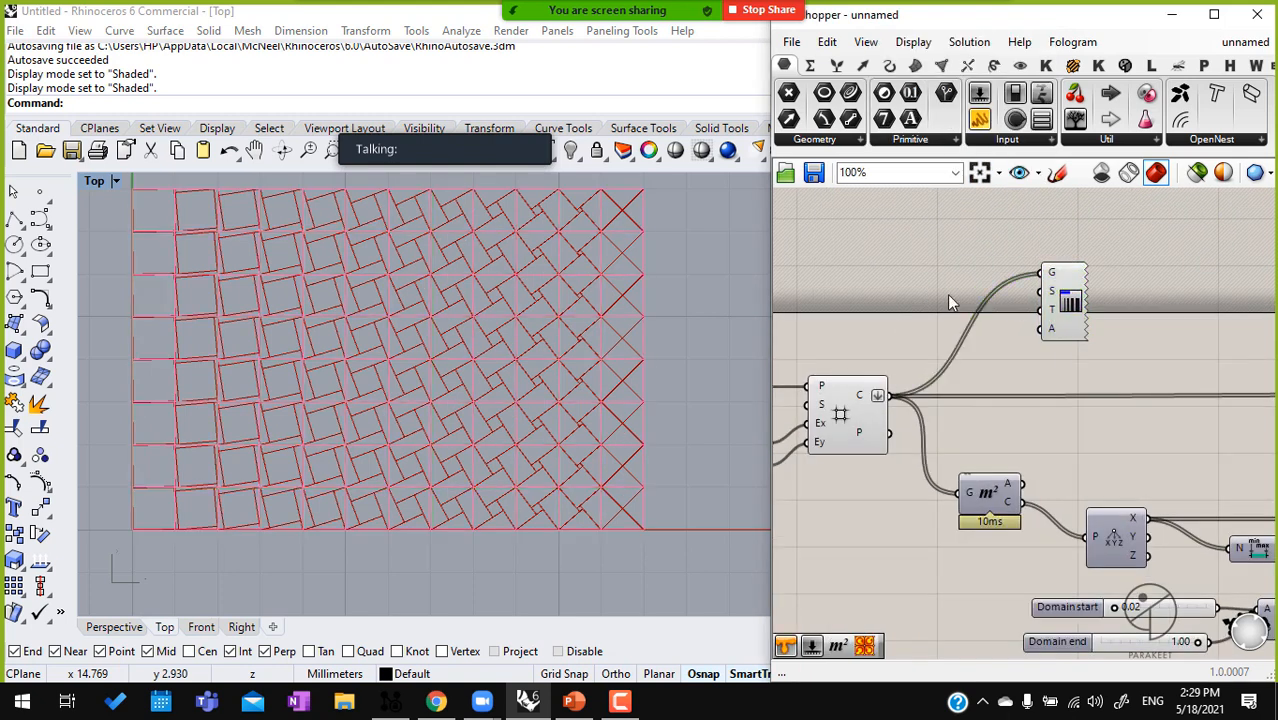
Add a white Colour Swatch and connect it to the S input of Custom Preview Lineweights
double_click(947, 294)
type("swa")
left_click(952, 203)
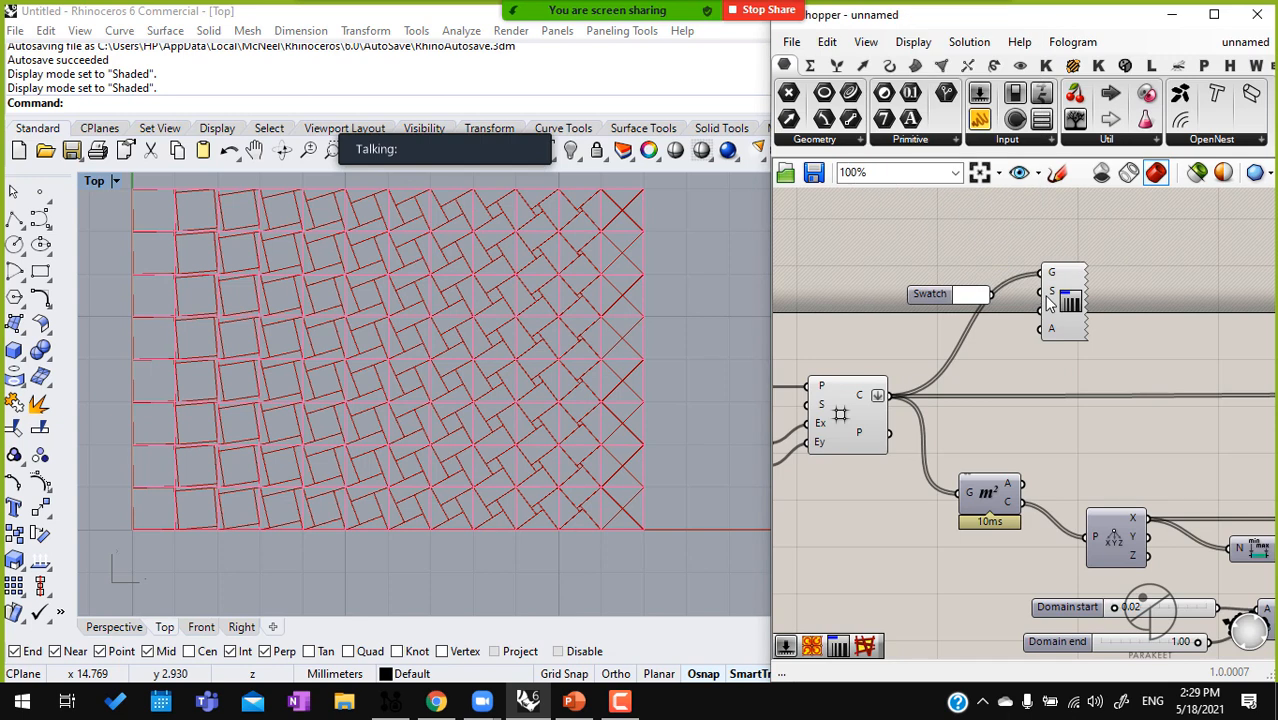
left_click_drag(1041, 297, 988, 299)
Turn off the preview of the square grid component
left_click_drag(875, 363, 836, 440)
scroll(832, 450, "down", 1)
middle_click(830, 451)
left_click(893, 396)
Duplicate the swatch and lineweight preview next to Pattern Genotype K and connect the pattern output to the copy's geometry input
scroll(1060, 380, "down", 1)
right_click_drag(1092, 374, 1015, 383)
left_click_drag(1013, 383, 837, 283)
right_click_drag(1047, 373, 997, 373)
scroll(906, 360, "down", 6)
left_click_drag(906, 360, 960, 391, "alt")
scroll(1143, 350, "up", 6)
scroll(1002, 375, "up", 1)
left_click_drag(1112, 236, 941, 310)
key("Delete")
mouse_move(842, 426)
left_mouse_down()
mouse_move(926, 366)
mouse_move(931, 330)
left_mouse_up()
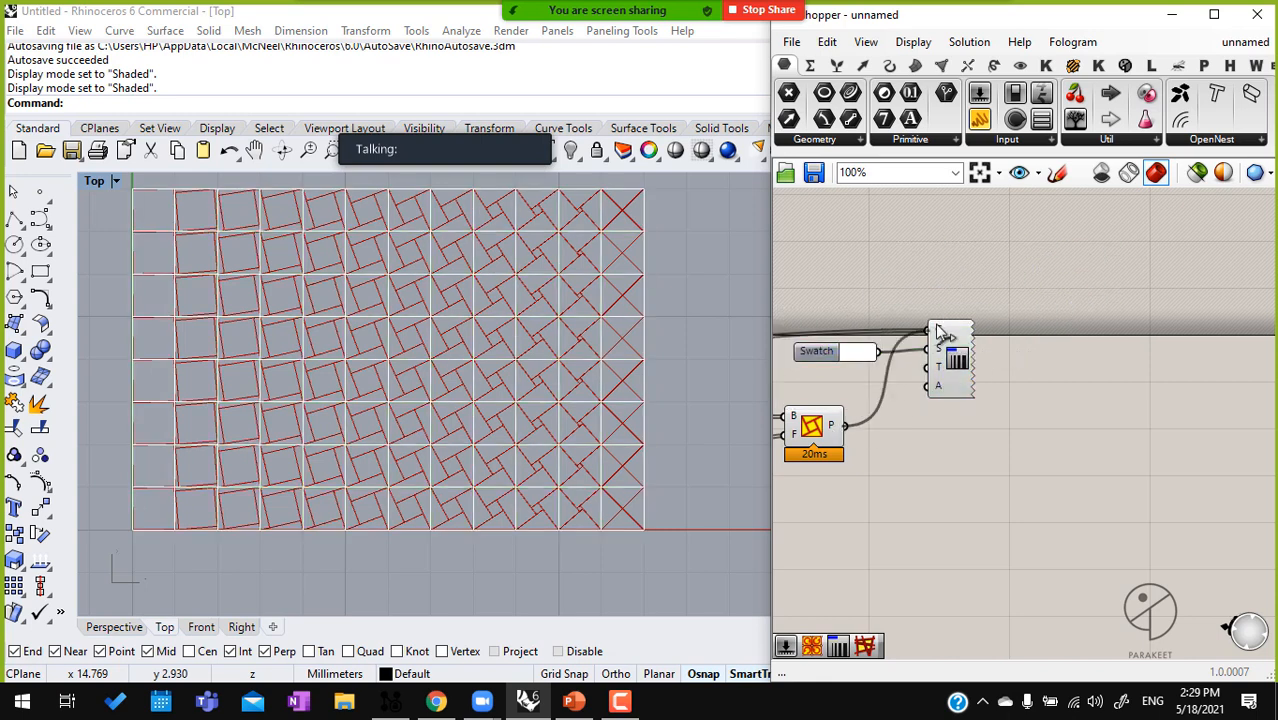
Set the duplicated swatch to black and move it up beside the pattern's lineweight preview
left_click(862, 358)
left_click_drag(914, 406, 1115, 579)
left_click(943, 243)
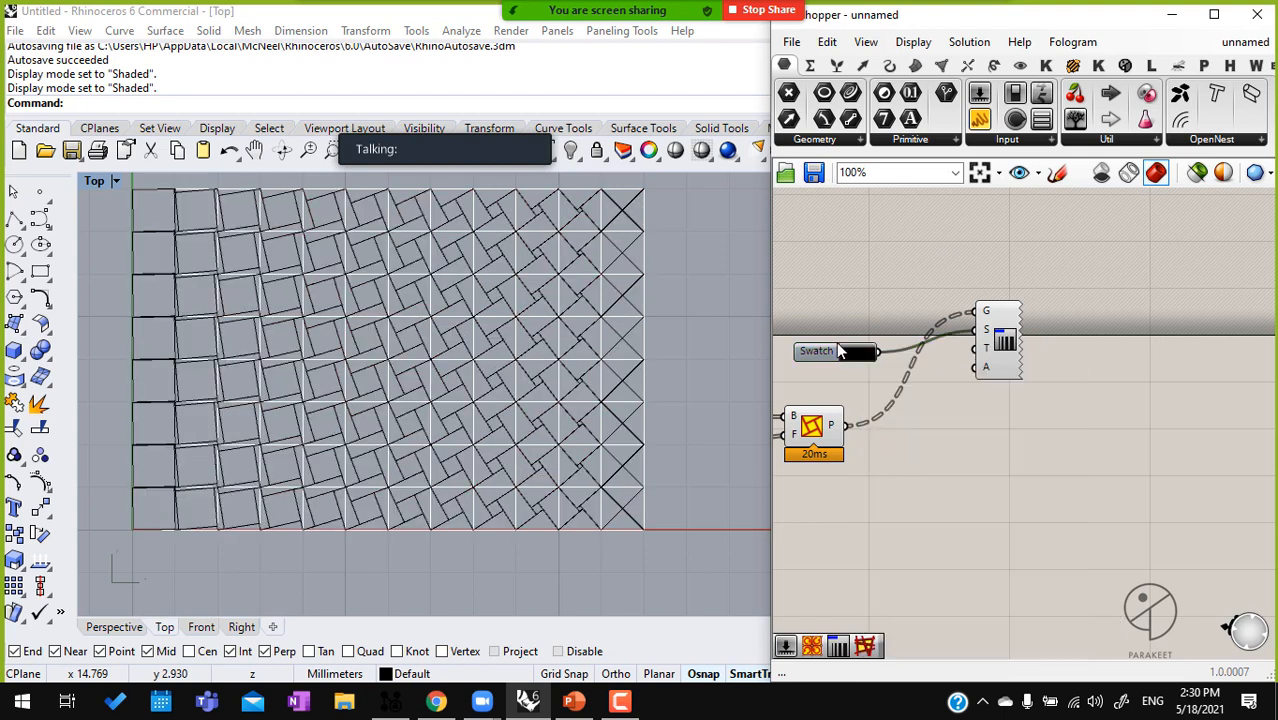
left_click_drag(815, 351, 850, 300)
Add a number slider starting at 12 for the pattern preview's thickness input and set the thickness to 4
double_click(948, 456)
type("12")
key("Return")
left_click_drag(1000, 350, 1093, 333)
left_click_drag(1009, 453, 1014, 342)
scroll(1014, 342, "up", 6)
left_click_drag(874, 333, 856, 335)
right_click_drag(325, 355, 447, 325)
right_click_drag(534, 346, 480, 379)
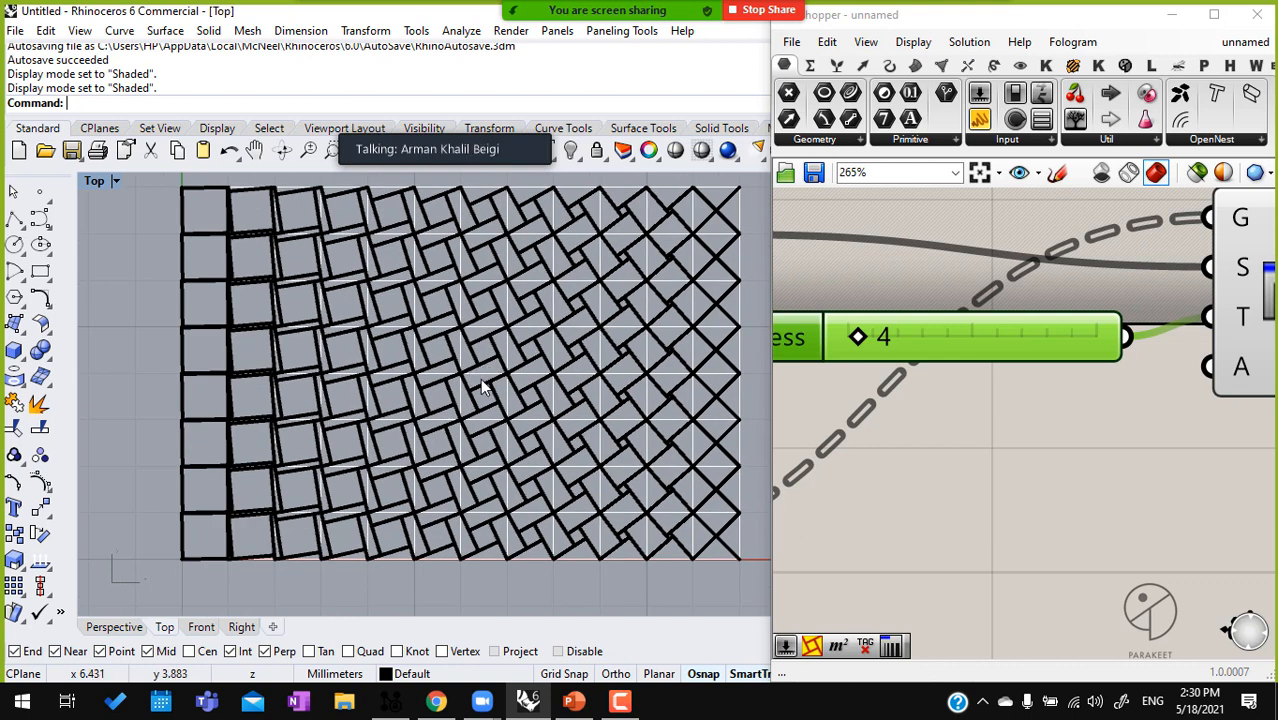
Set the square grid's Extent X to 20
right_click_drag(941, 462, 1098, 398)
scroll(996, 473, "down", 3)
right_click_drag(996, 473, 1130, 421)
scroll(888, 475, "down", 2)
right_click_drag(888, 475, 990, 433)
right_click_drag(908, 500, 1061, 436)
scroll(1063, 440, "down", 3)
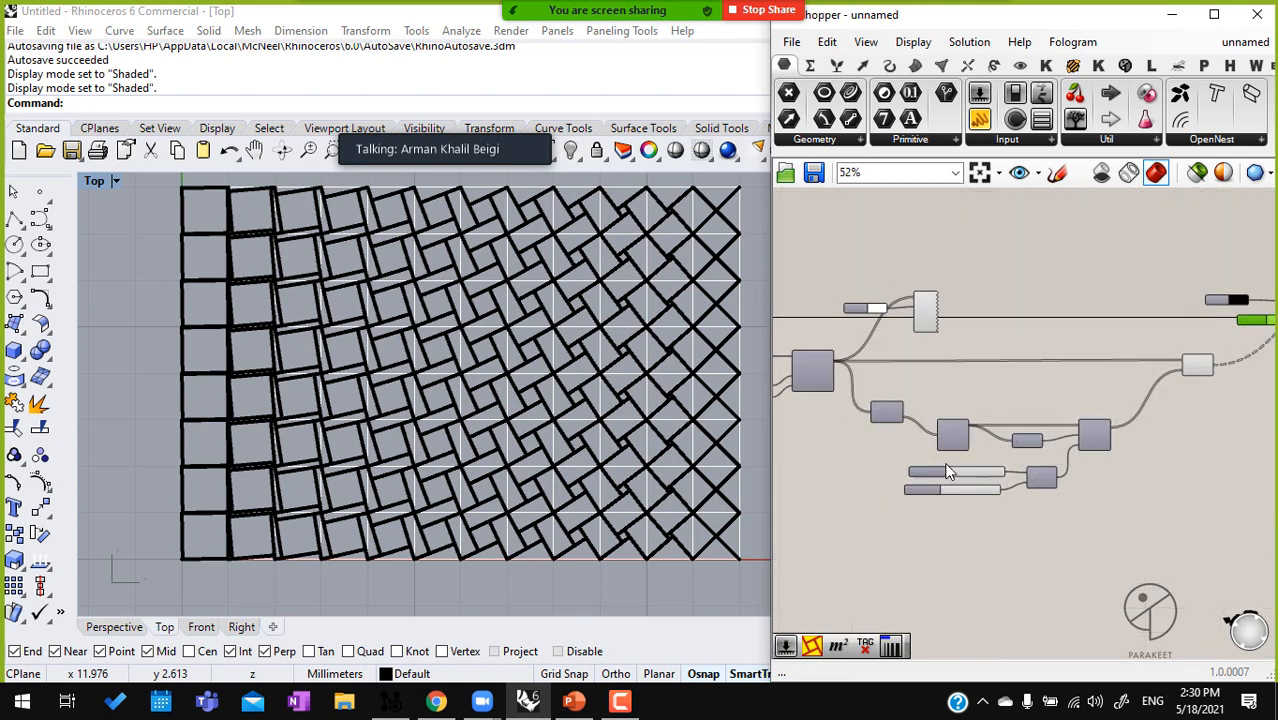
scroll(948, 471, "up", 5)
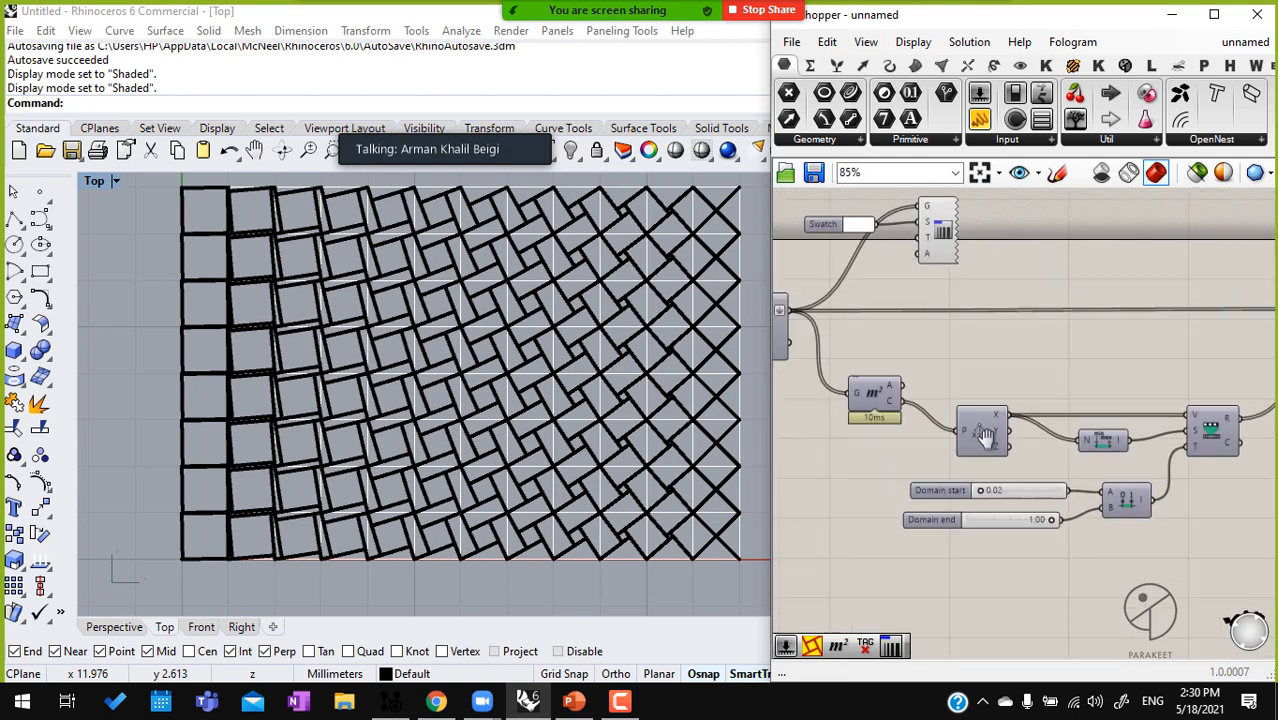
double_click(958, 358)
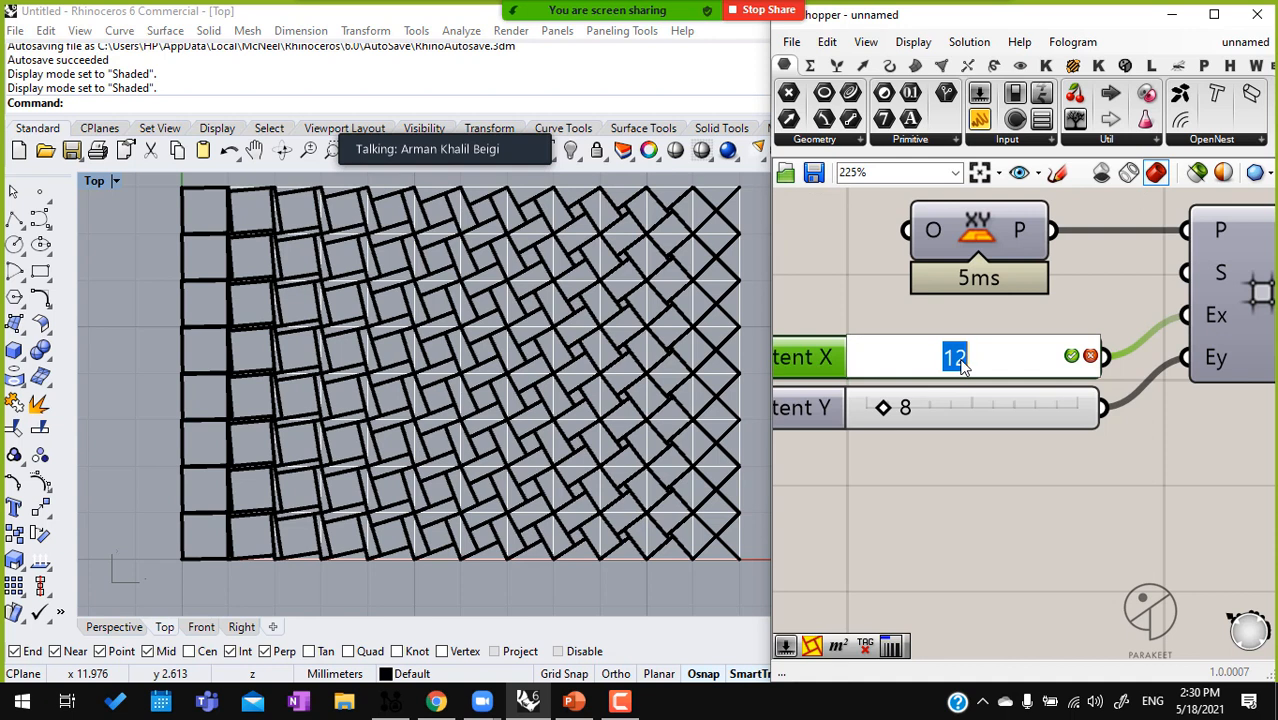
type("20")
key("Return")
right_click_drag(645, 352, 434, 345)
Try driving the remapped factor from the centroids' Y output, then move the wires back to the X output
scroll(434, 342, "down", 6)
scroll(424, 320, "up", 2)
scroll(917, 452, "down", 3)
right_click_drag(1111, 459, 1032, 440)
right_click_drag(1245, 508, 924, 414)
left_click_drag(952, 361, 951, 383, "ctrl+shift")
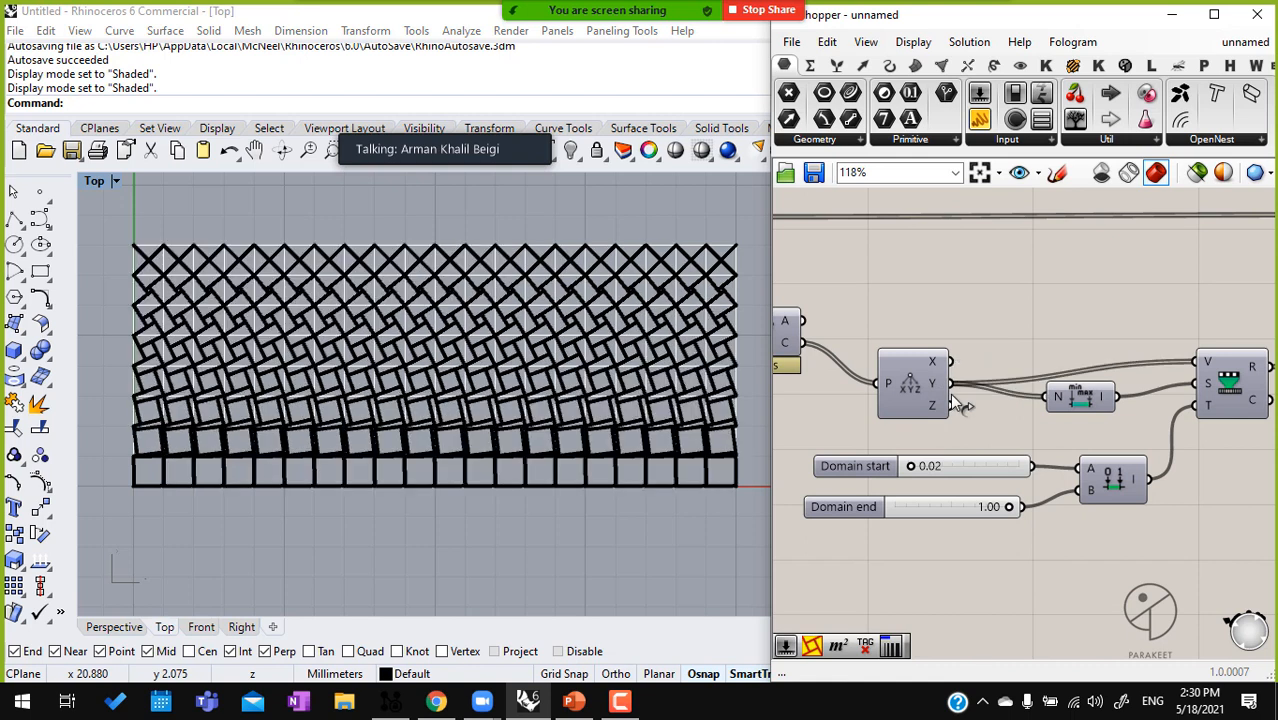
mouse_move(940, 395)
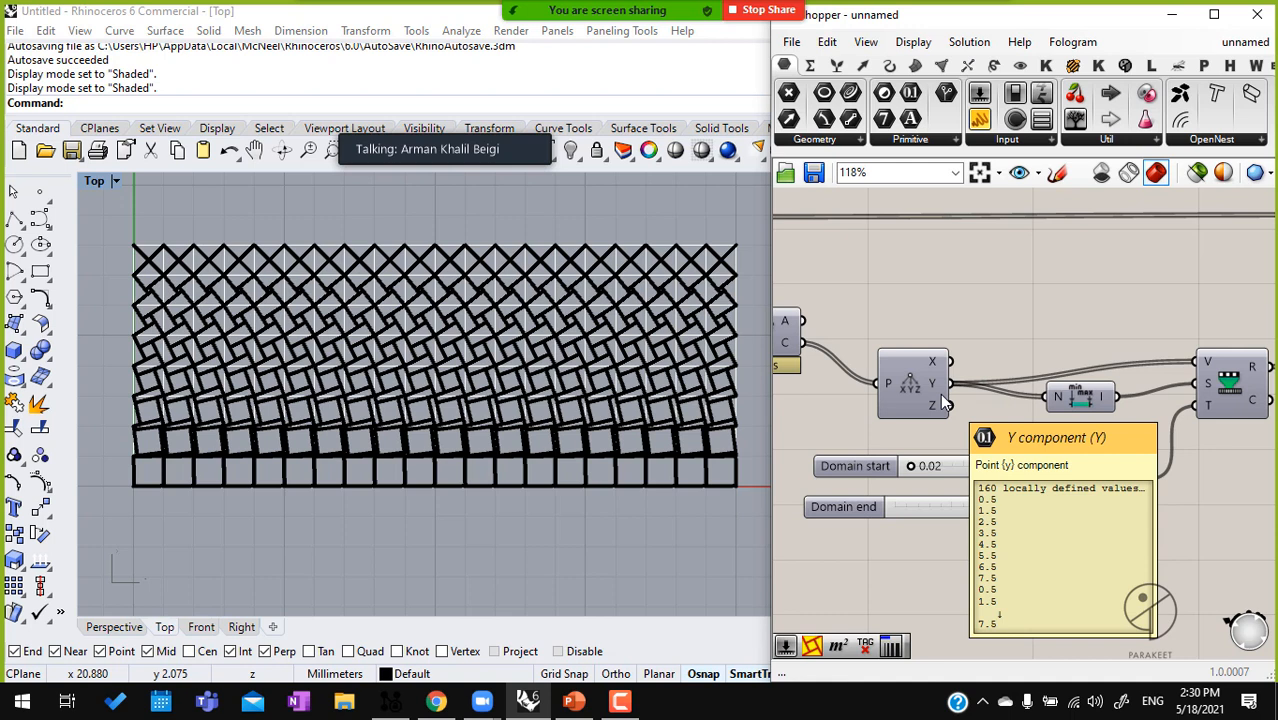
left_click_drag(951, 383, 952, 361, "ctrl+shift")
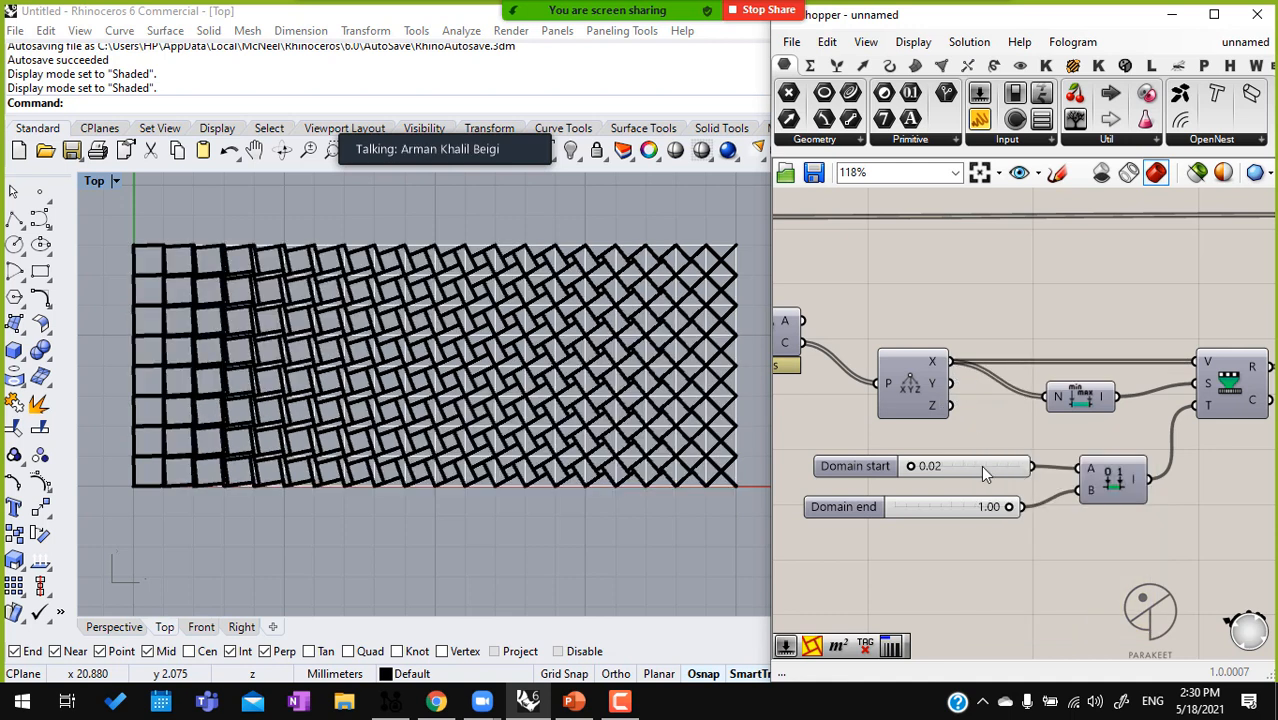
Add Parakeet's Pattern Genotype J component below Pattern Genotype K
scroll(975, 289, "down", 3)
right_click_drag(989, 319, 769, 348)
left_click(931, 296)
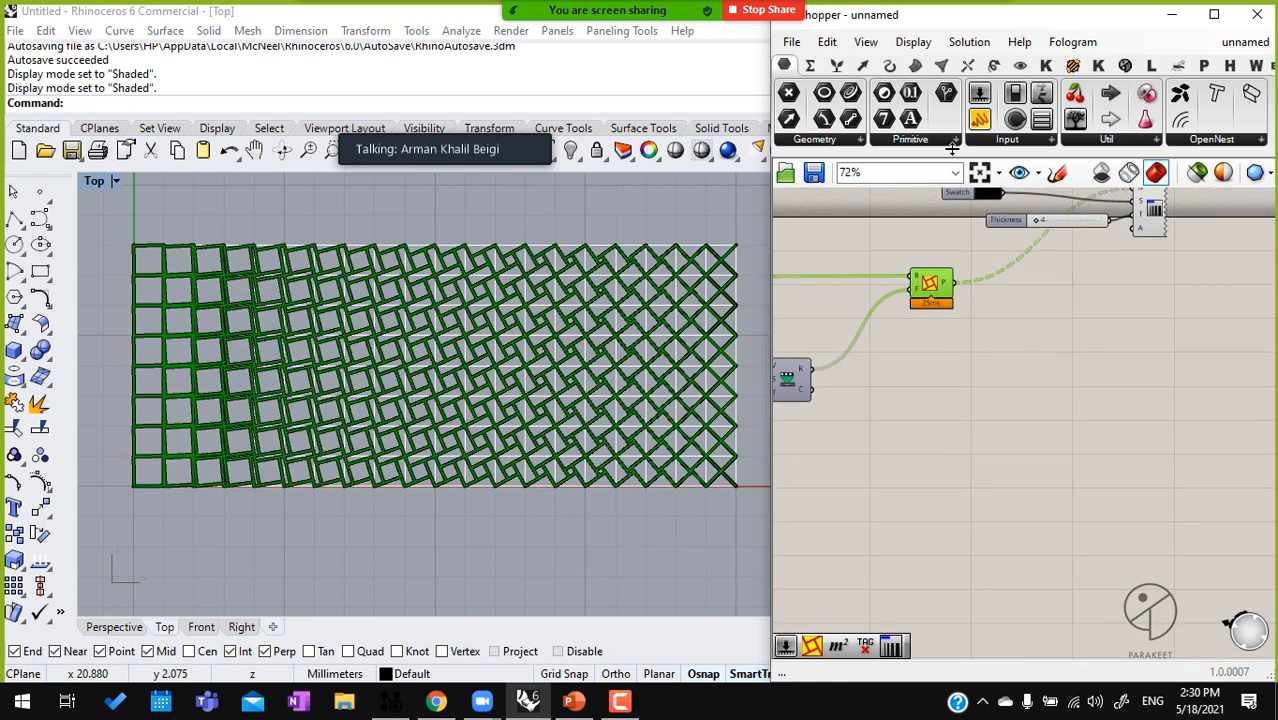
left_click(1125, 65)
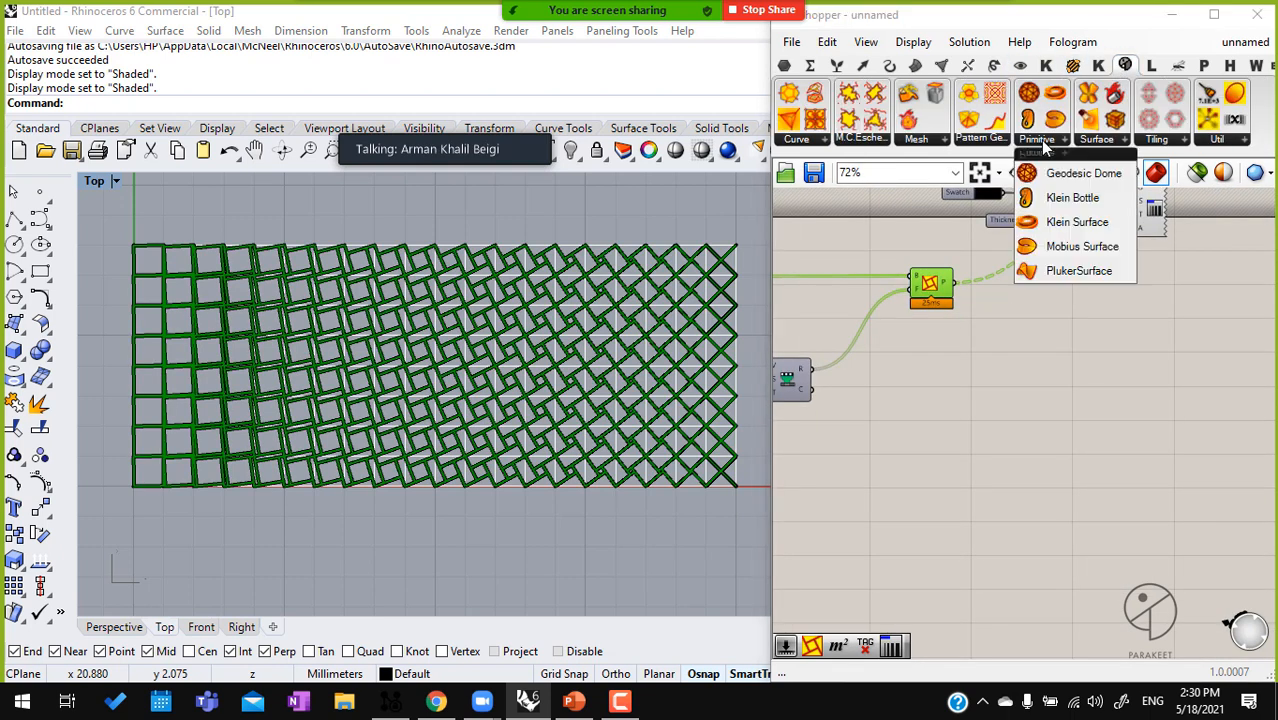
left_click(982, 139)
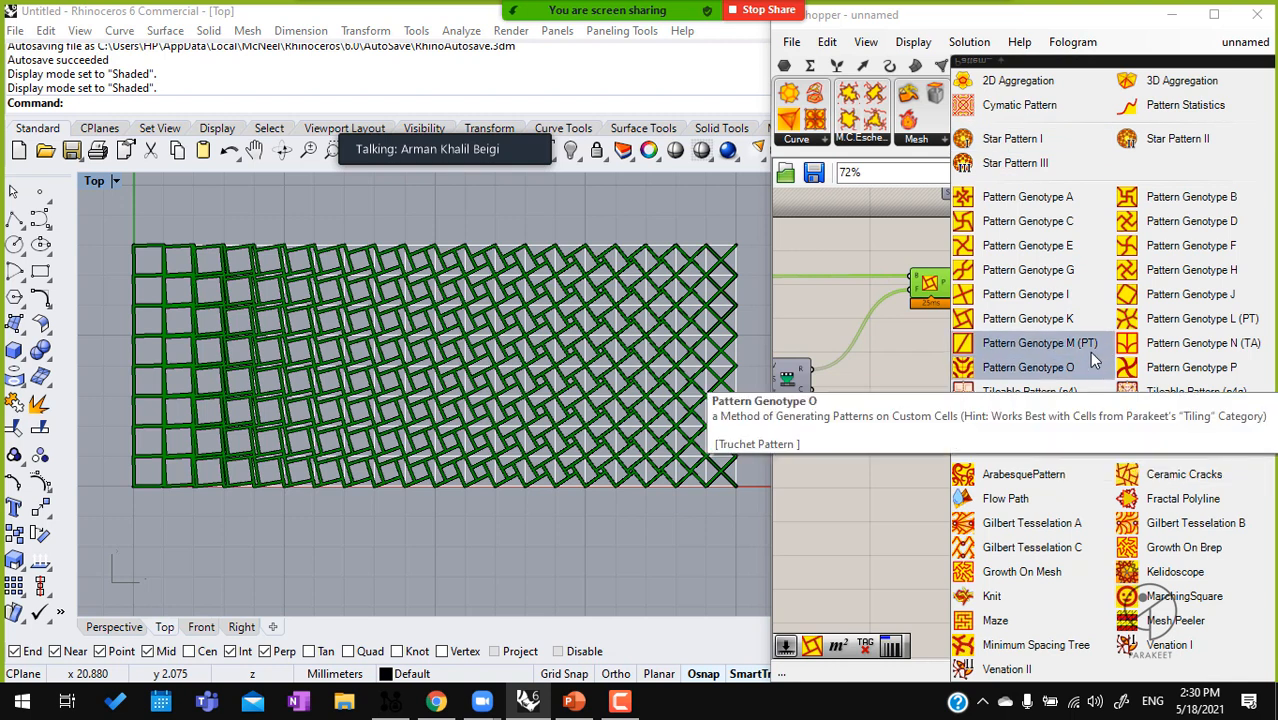
left_click(1165, 296)
left_click(940, 340)
scroll(940, 328, "up", 1)
left_click_drag(940, 325, 896, 347)
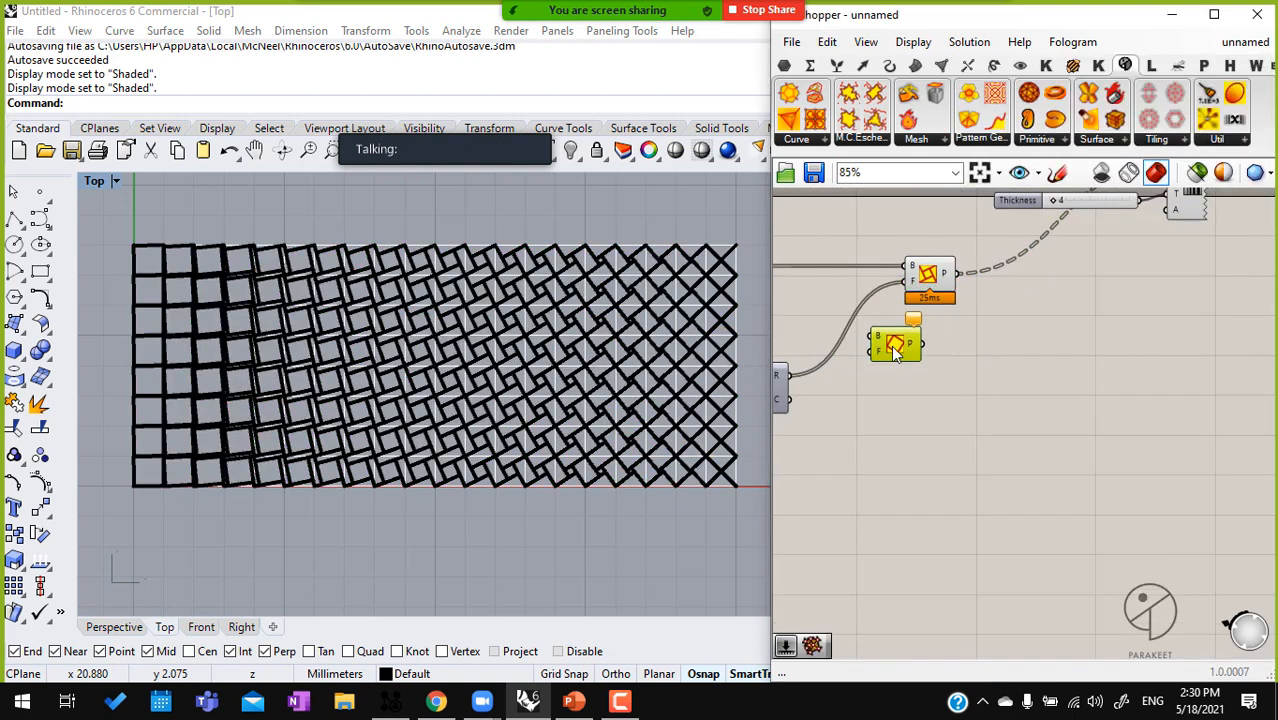
Replace Pattern Genotype K with Pattern Genotype J, moving over its cell, factor and lineweight preview wires, and delete K
right_click_drag(924, 283, 1053, 293)
left_click_drag(1037, 277, 1042, 336, "ctrl+shift")
left_click(1073, 274)
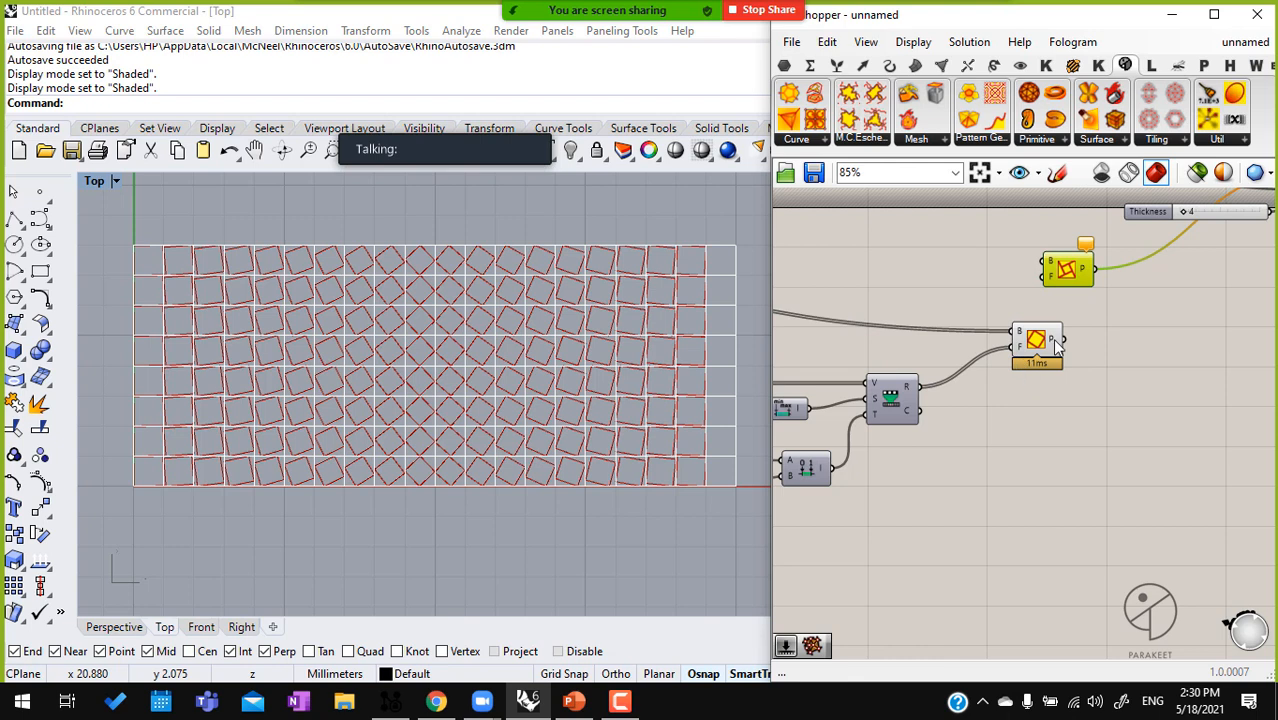
right_click_drag(1093, 333, 970, 381)
mouse_move(968, 380)
left_mouse_down()
mouse_move(1104, 262)
mouse_move(1192, 228)
mouse_move(961, 387)
left_mouse_up()
left_click(957, 306)
left_click_drag(971, 316, 977, 322)
key("Delete")
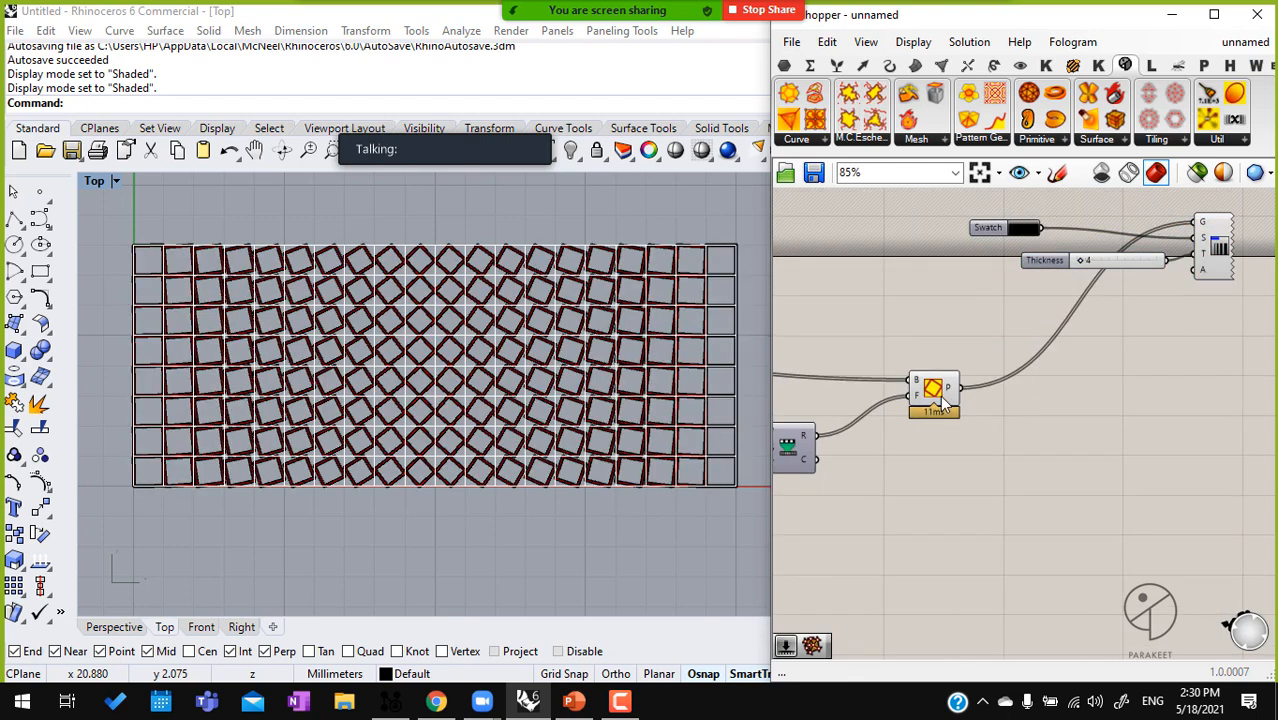
Reposition Pattern Genotype J, turn off its default preview and check the rotated squares in the Top viewport
left_click_drag(942, 392, 942, 361)
scroll(942, 339, "down", 1)
middle_click(940, 340)
left_click(994, 286)
left_click(880, 392)
scroll(517, 363, "up", 5)
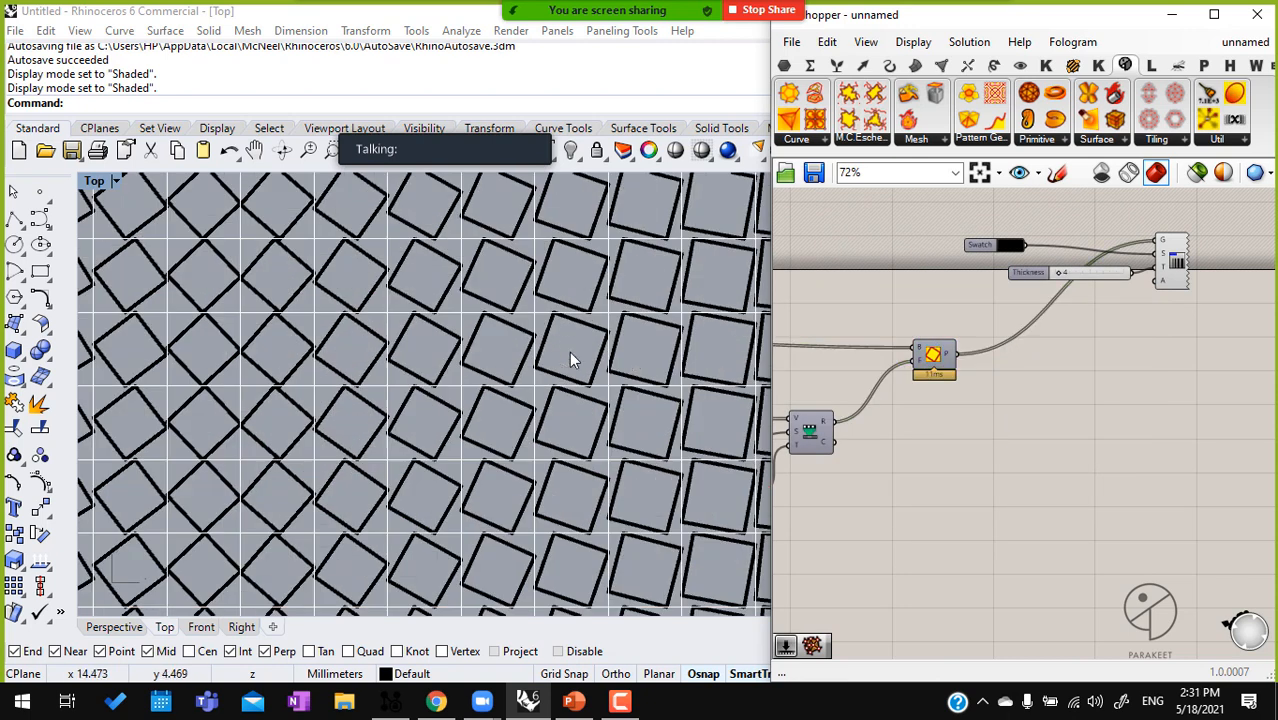
scroll(493, 388, "down", 3)
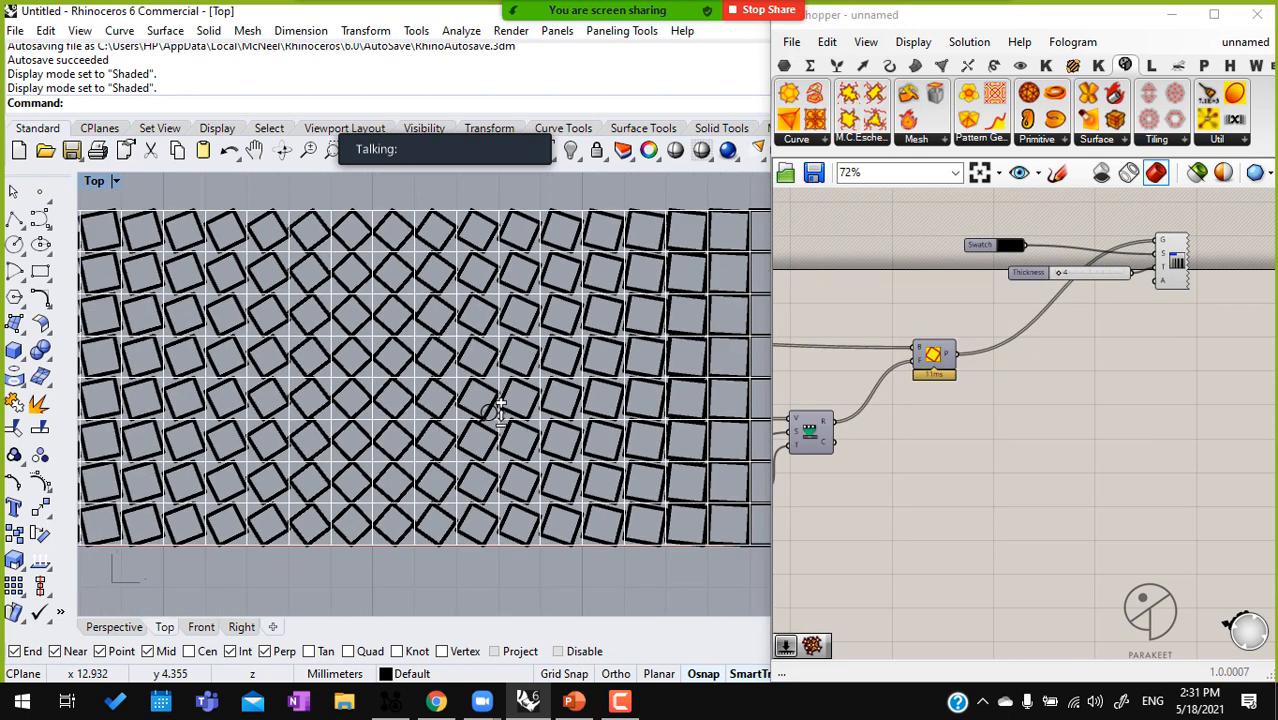
Add Pattern Genotype L (PT) below Genotype J and connect the grid cells to its B input
left_click(972, 137)
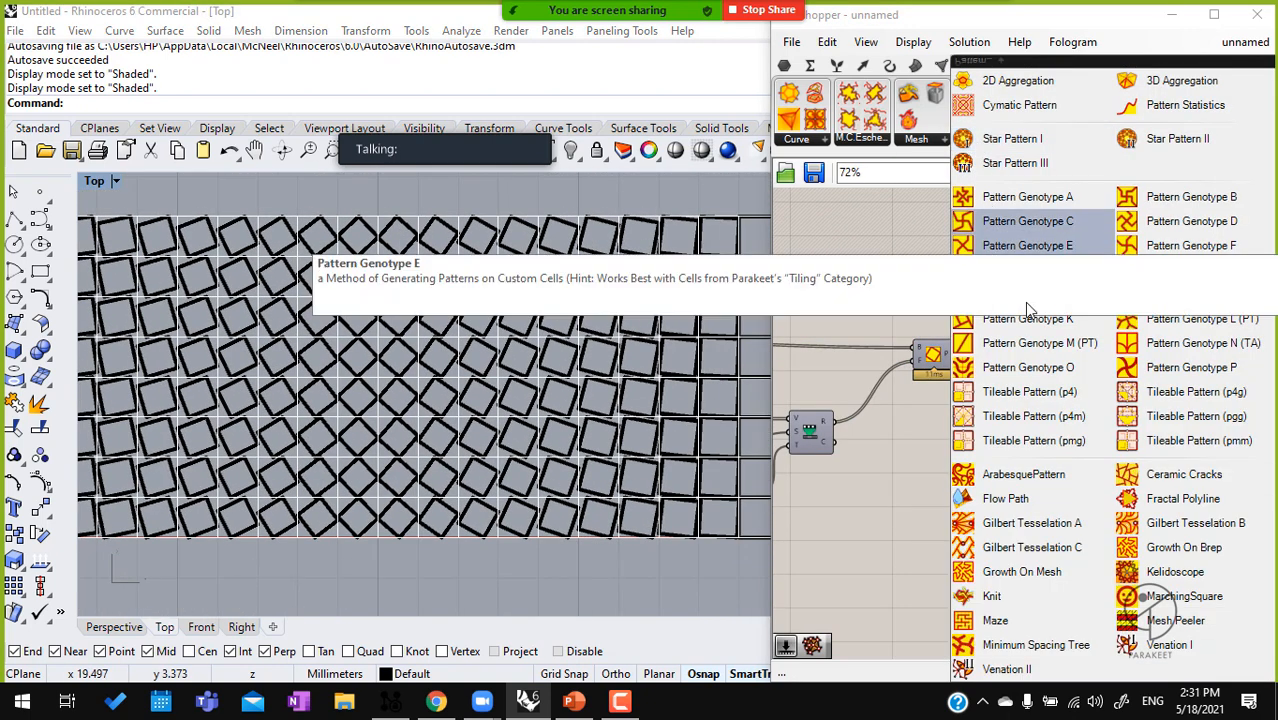
left_click(1175, 324)
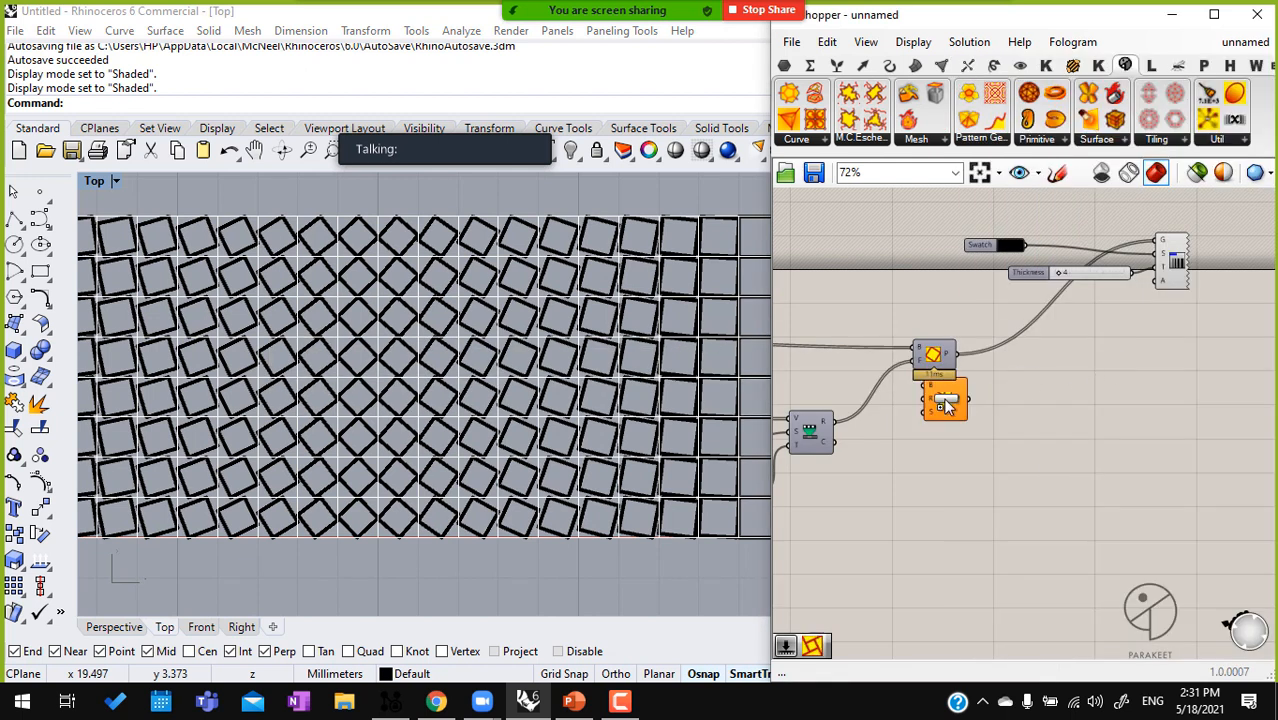
left_click(945, 400)
right_click_drag(965, 404, 1032, 393)
right_click_drag(944, 397, 1050, 392)
left_click_drag(1080, 392, 874, 379)
scroll(1080, 392, "down", 6)
scroll(930, 360, "up", 5)
right_click_drag(1148, 463, 960, 460)
left_click_drag(1098, 402, 1107, 367)
scroll(1106, 462, "up", 2)
left_click_drag(1095, 463, 1118, 416)
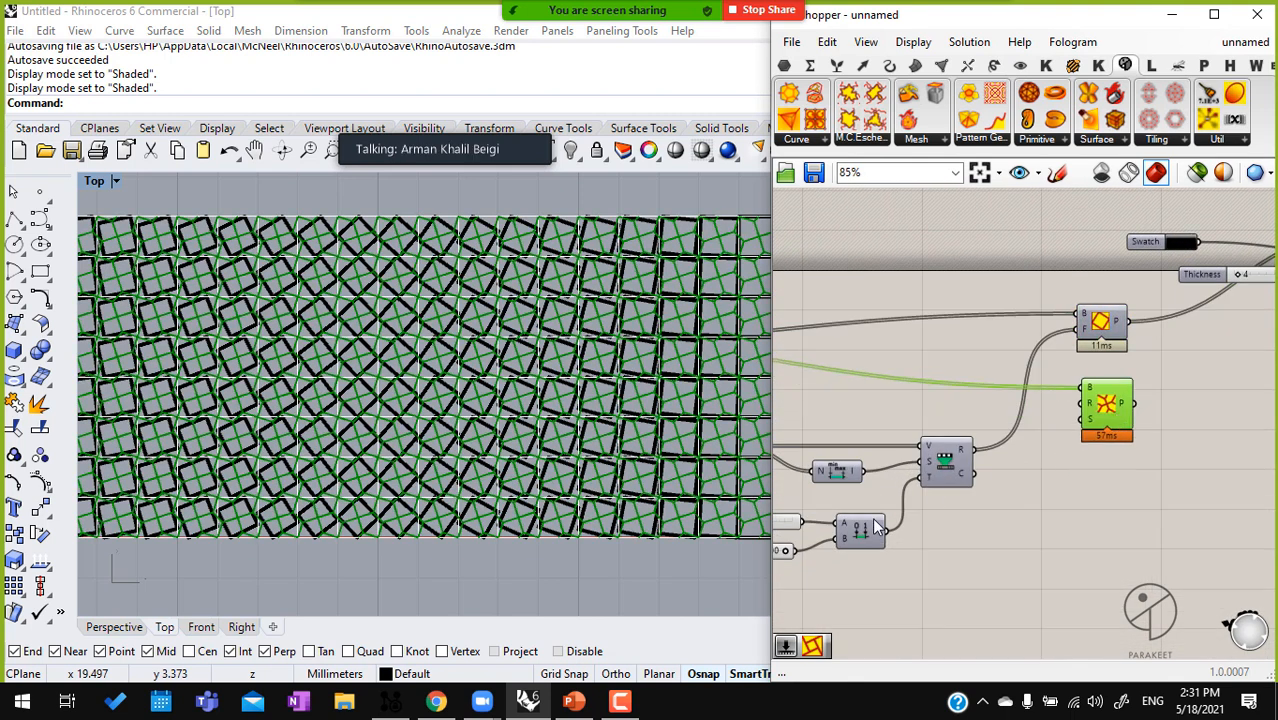
Wire the remapped values into Genotype L's R input, send its pattern to the lineweight preview and delete Genotype J
right_click_drag(826, 498, 944, 494)
left_click_drag(914, 503, 853, 598)
right_click_drag(1125, 479, 1021, 486)
left_click_drag(986, 456, 1095, 410)
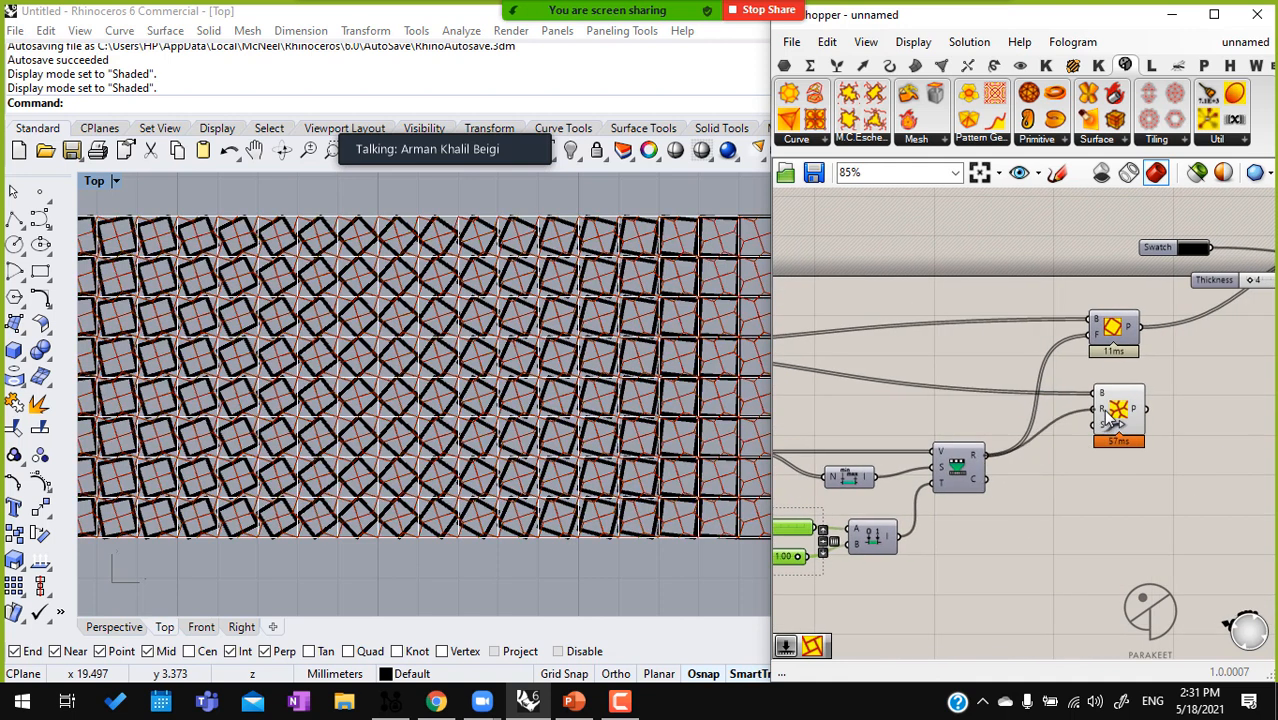
right_click_drag(1125, 408, 988, 440)
left_click_drag(1006, 440, 1222, 303)
left_click(958, 352)
key("Delete")
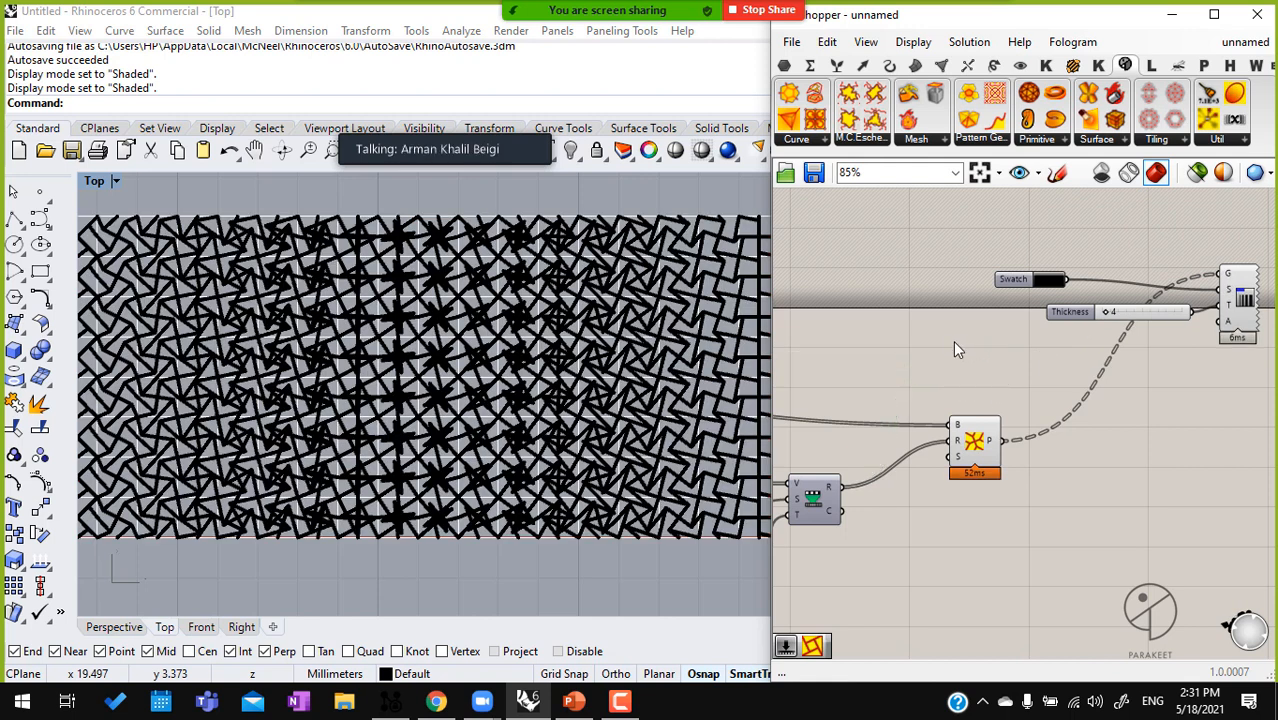
Move Pattern Genotype L up in line with its wires and widen the Top viewport to examine the star pattern
left_click_drag(966, 455, 953, 367)
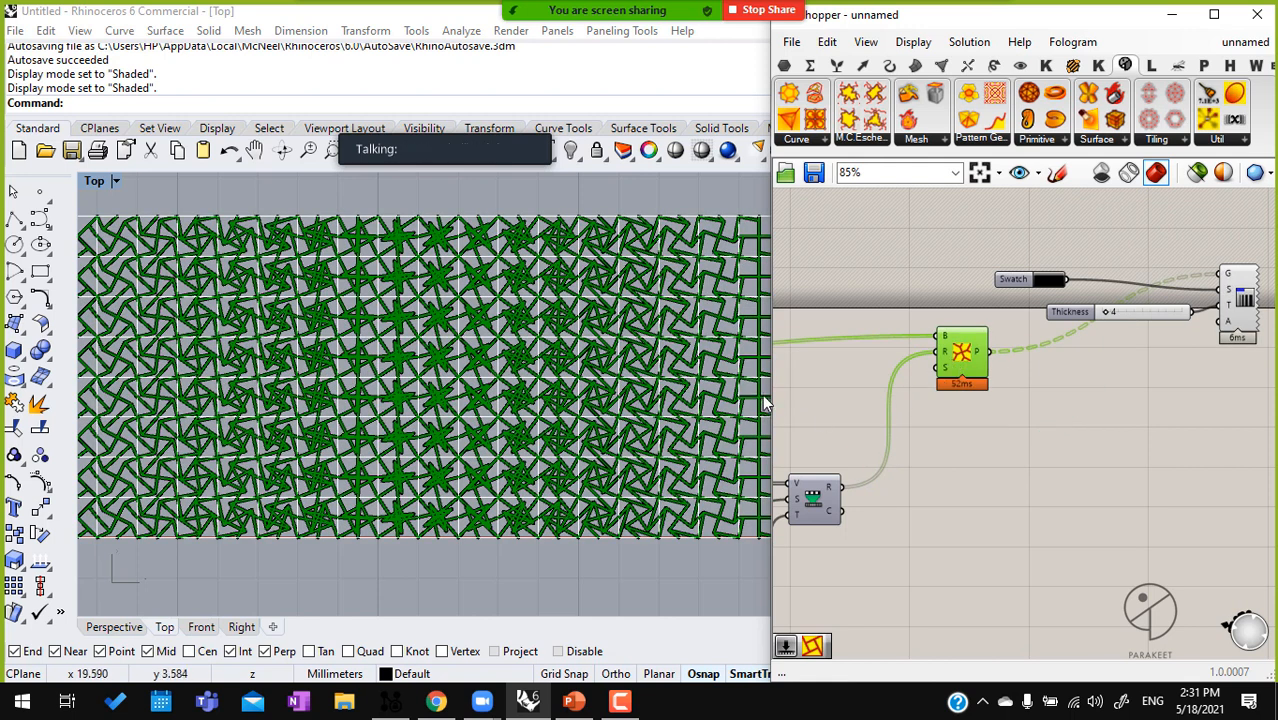
left_click_drag(780, 397, 845, 400)
right_click_drag(519, 410, 555, 404)
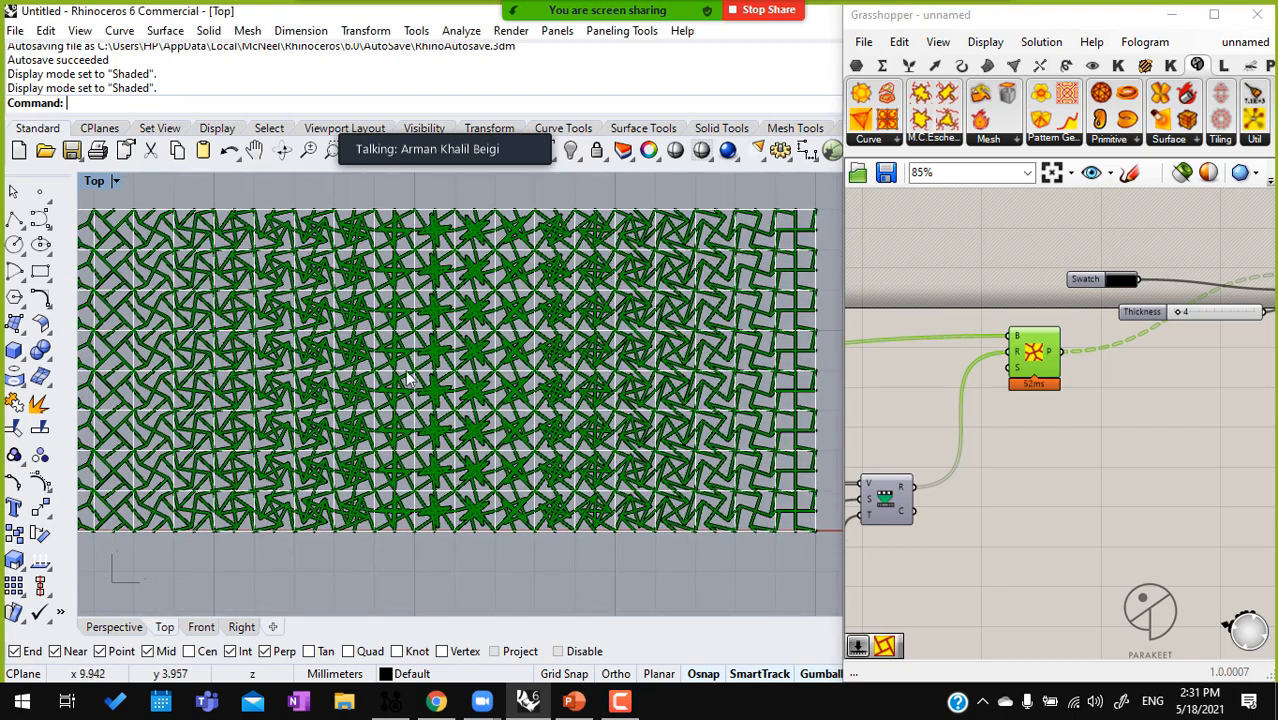
scroll(418, 370, "up", 3)
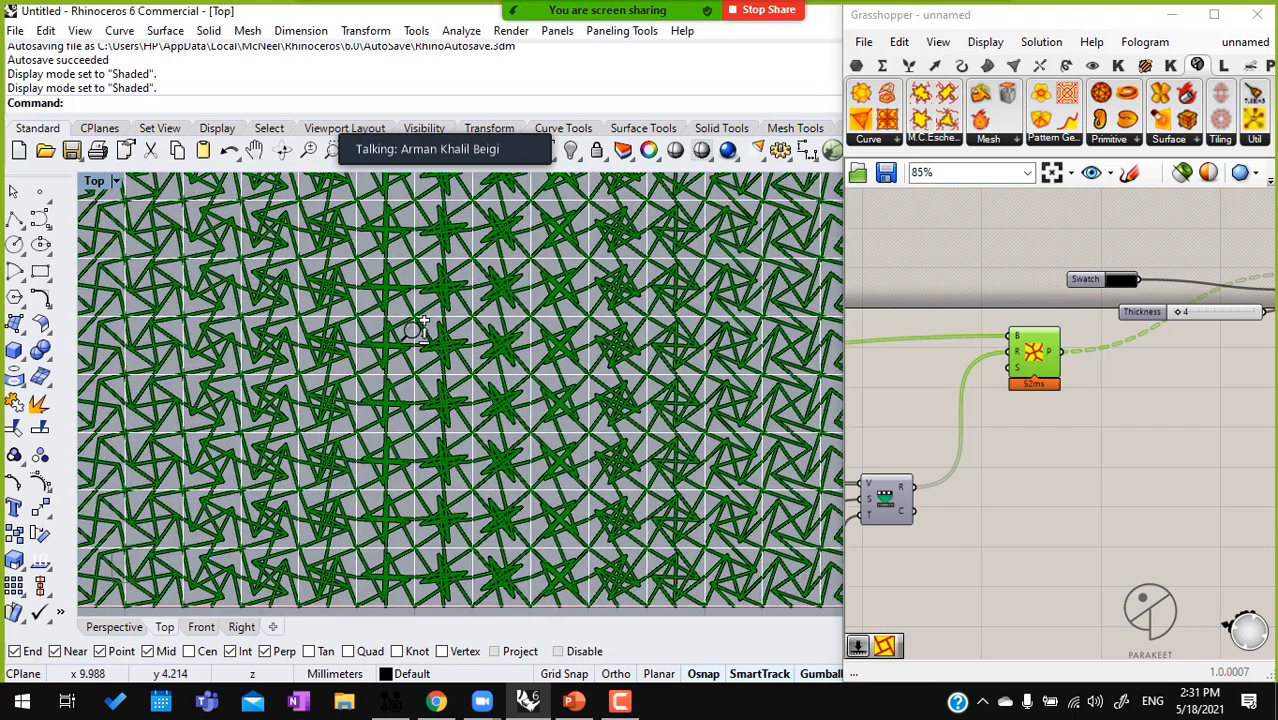
scroll(456, 370, "up", 2)
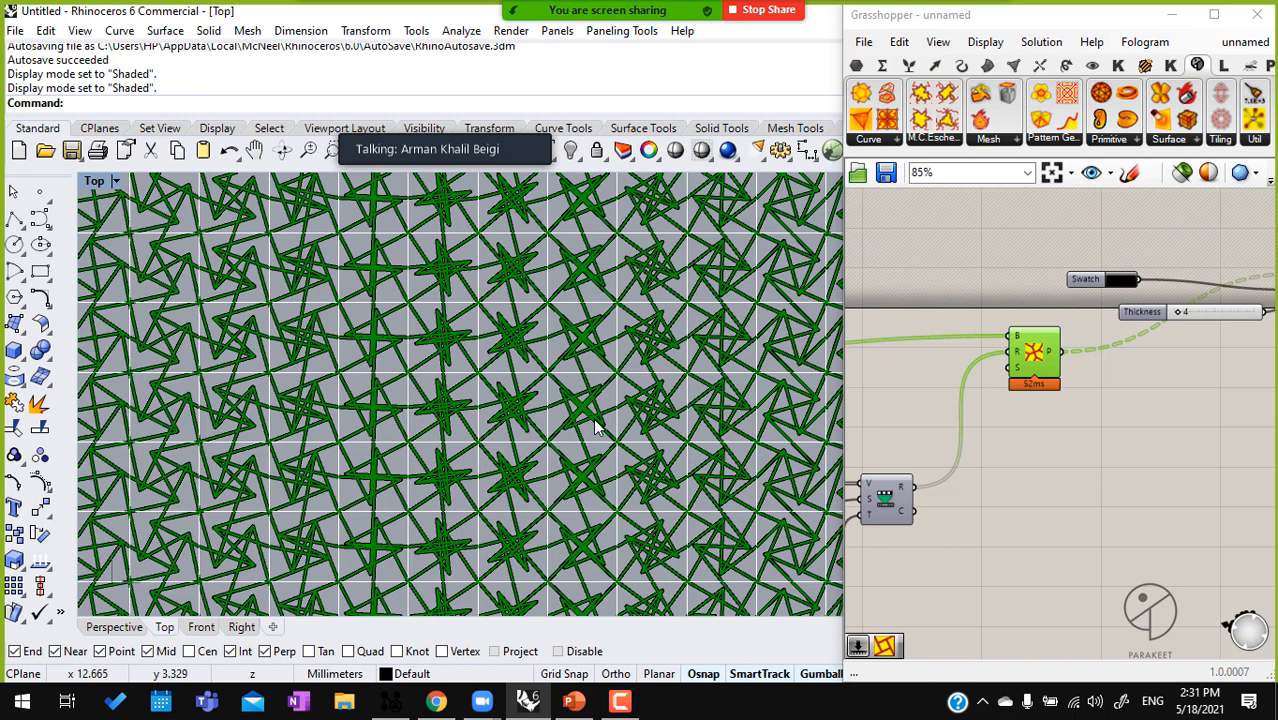
Set the Domain end slider to 0.30 and widen the viewport further to show the whole pattern
left_click(963, 438)
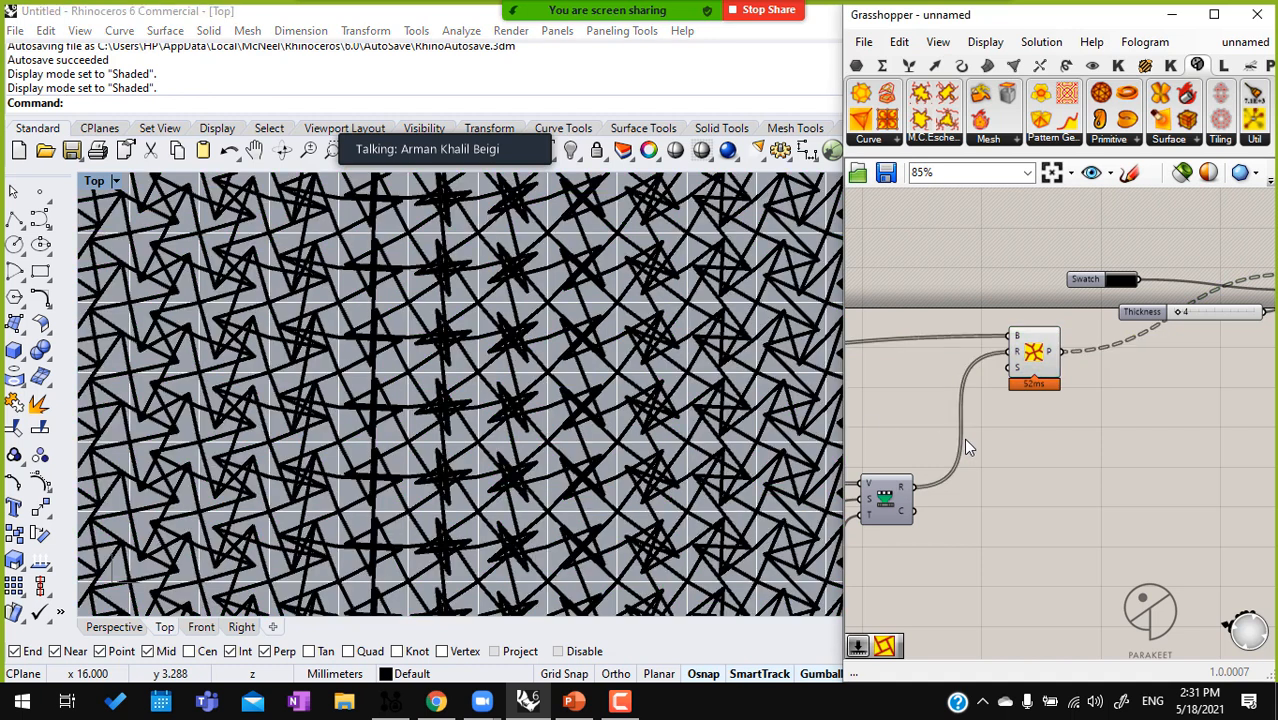
scroll(963, 438, "down", 3)
scroll(937, 490, "up", 5)
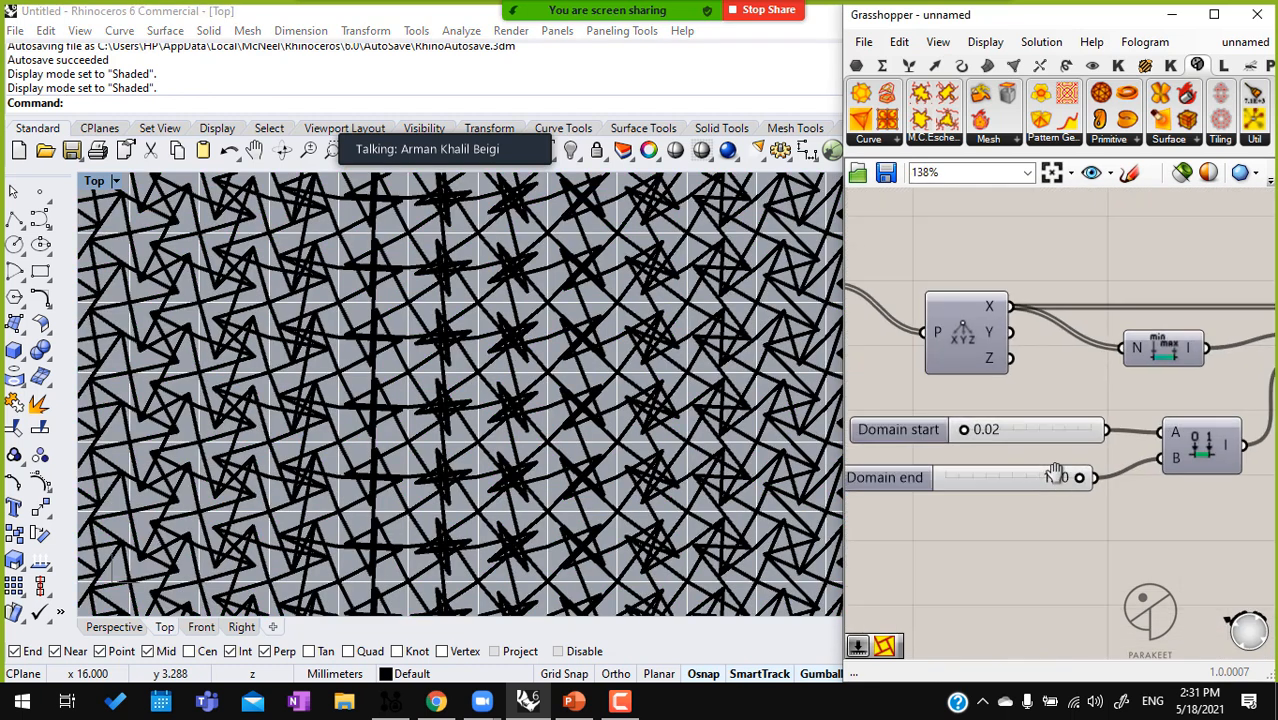
left_click_drag(1107, 480, 867, 502)
scroll(693, 453, "down", 4)
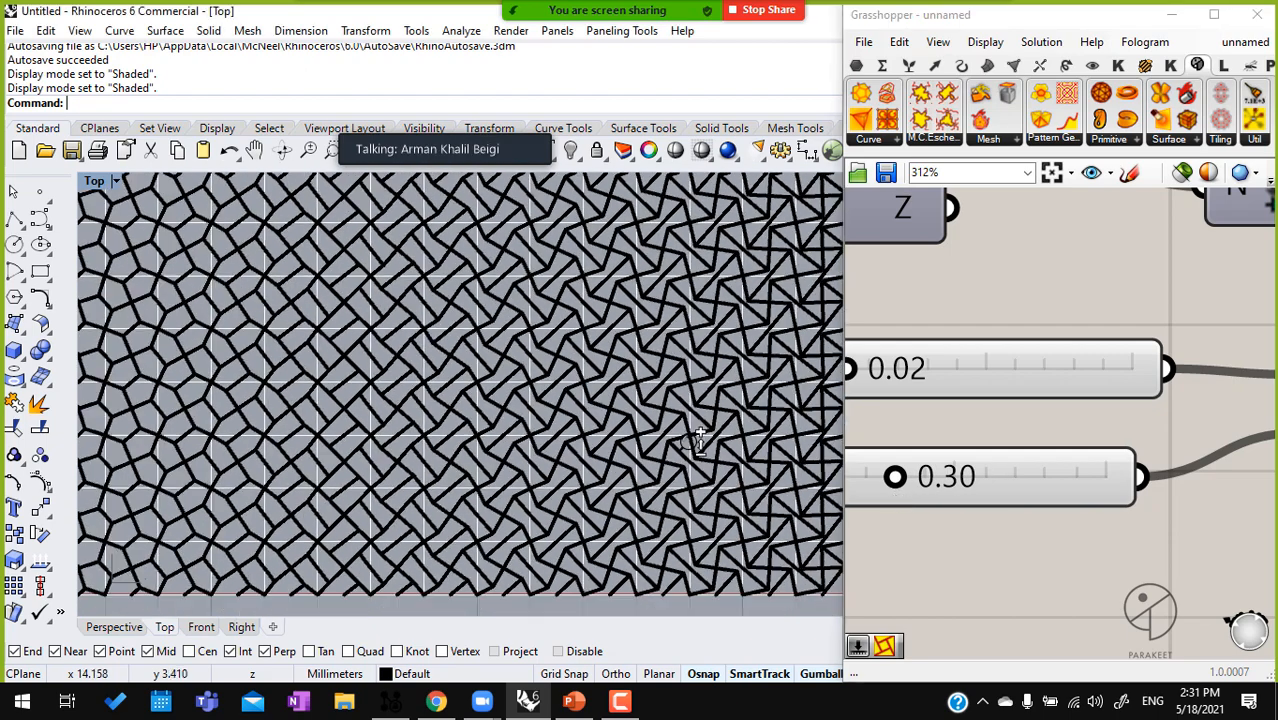
right_click_drag(693, 453, 638, 450)
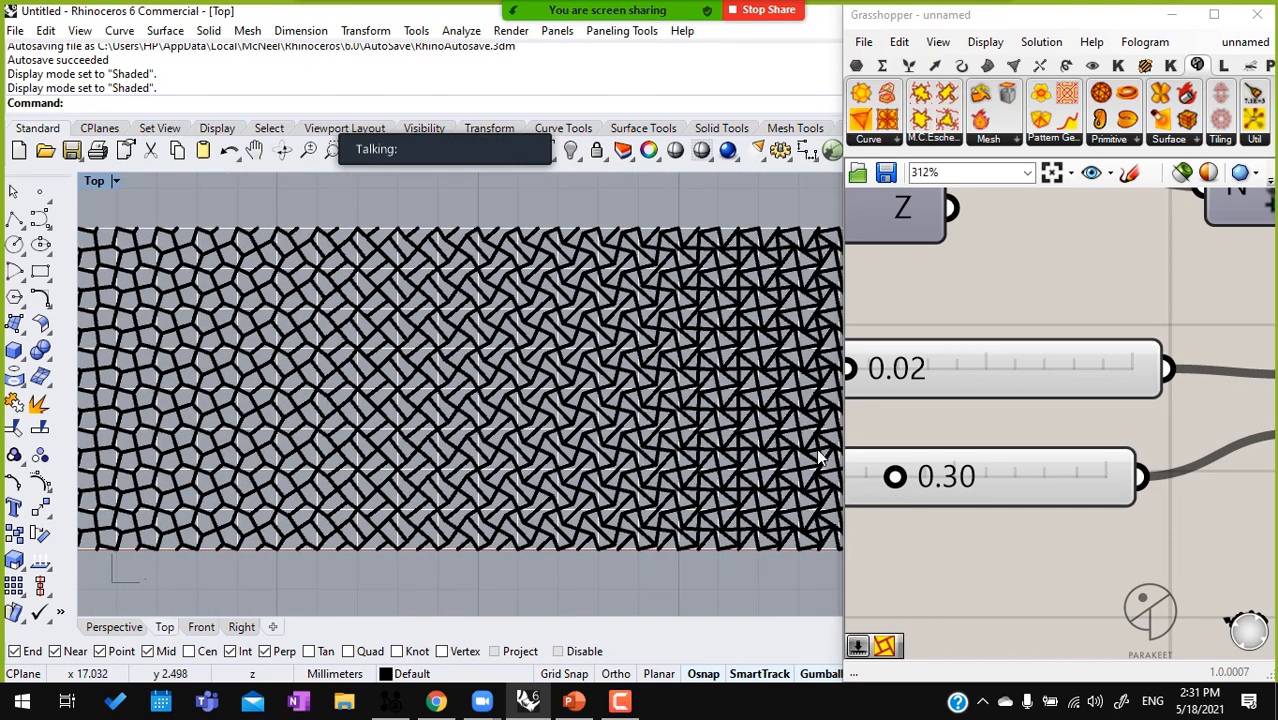
left_click_drag(845, 449, 928, 445)
Add a Parakeet 2-Uniform Tiling component below the square grid
scroll(1068, 418, "down", 3)
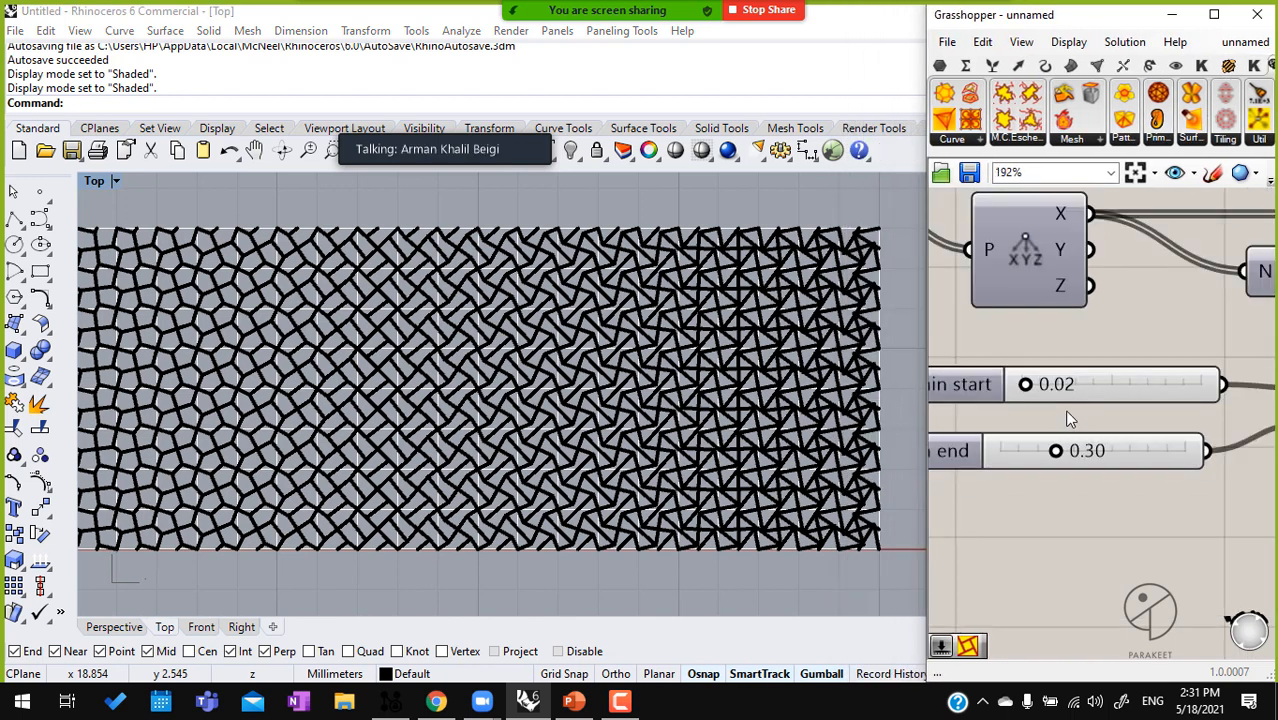
scroll(1064, 409, "down", 3)
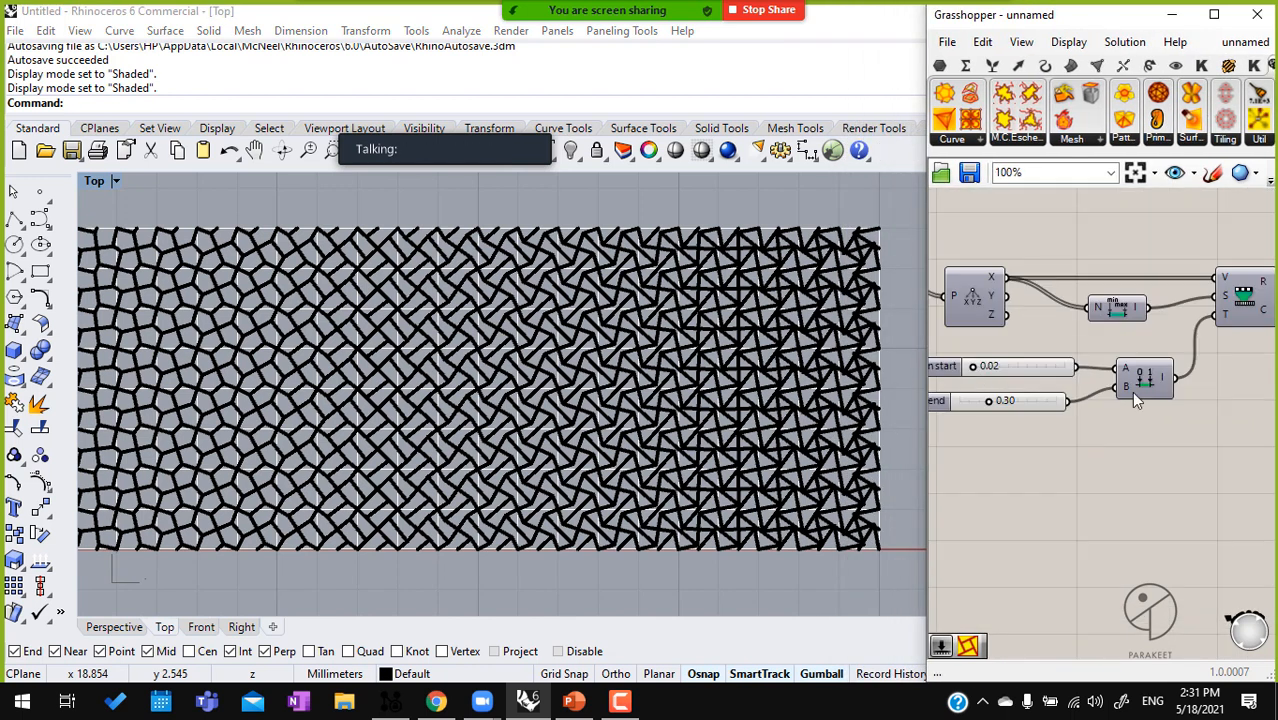
scroll(1061, 397, "down", 3)
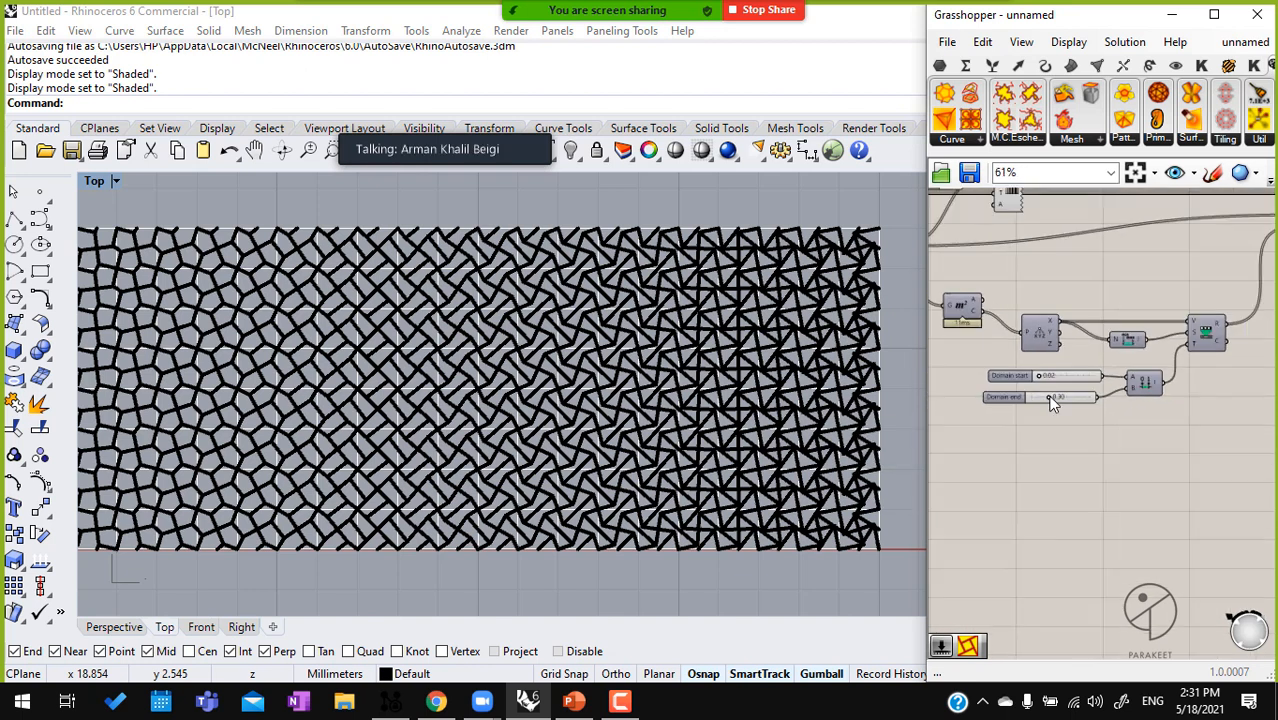
right_click_drag(993, 286, 1147, 390)
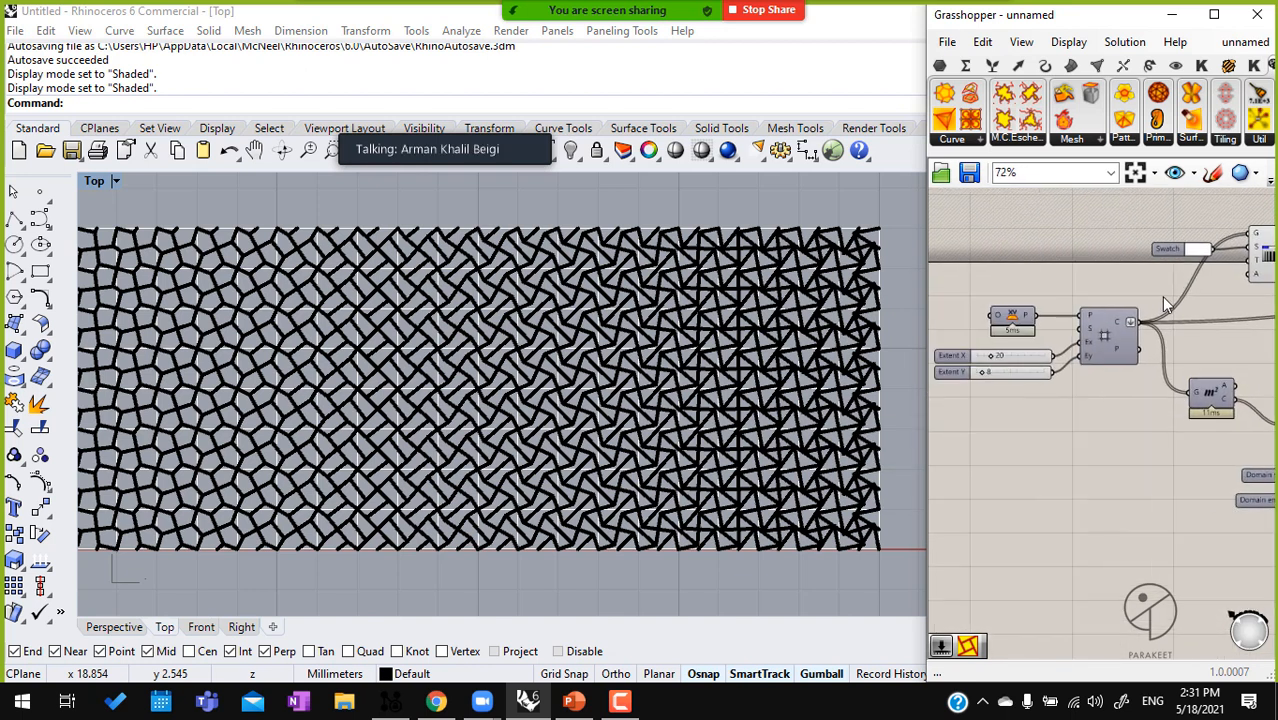
left_click(1214, 146)
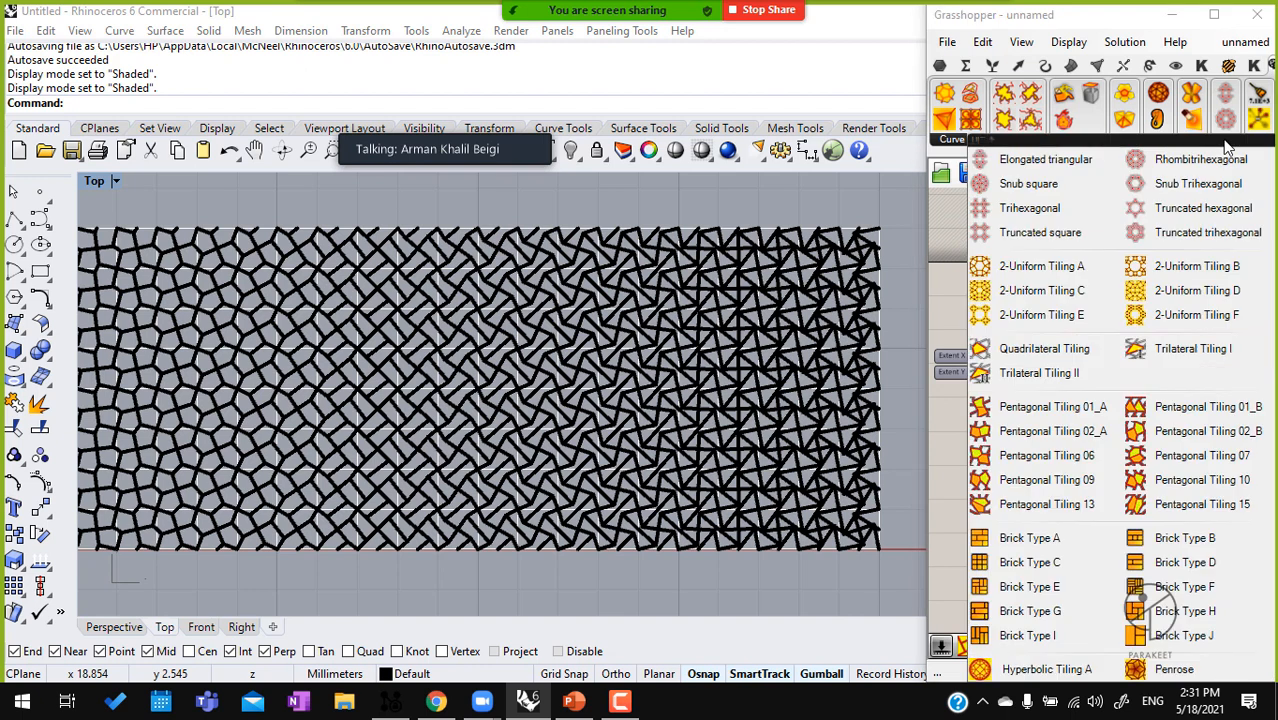
left_click_drag(1175, 505, 1113, 422)
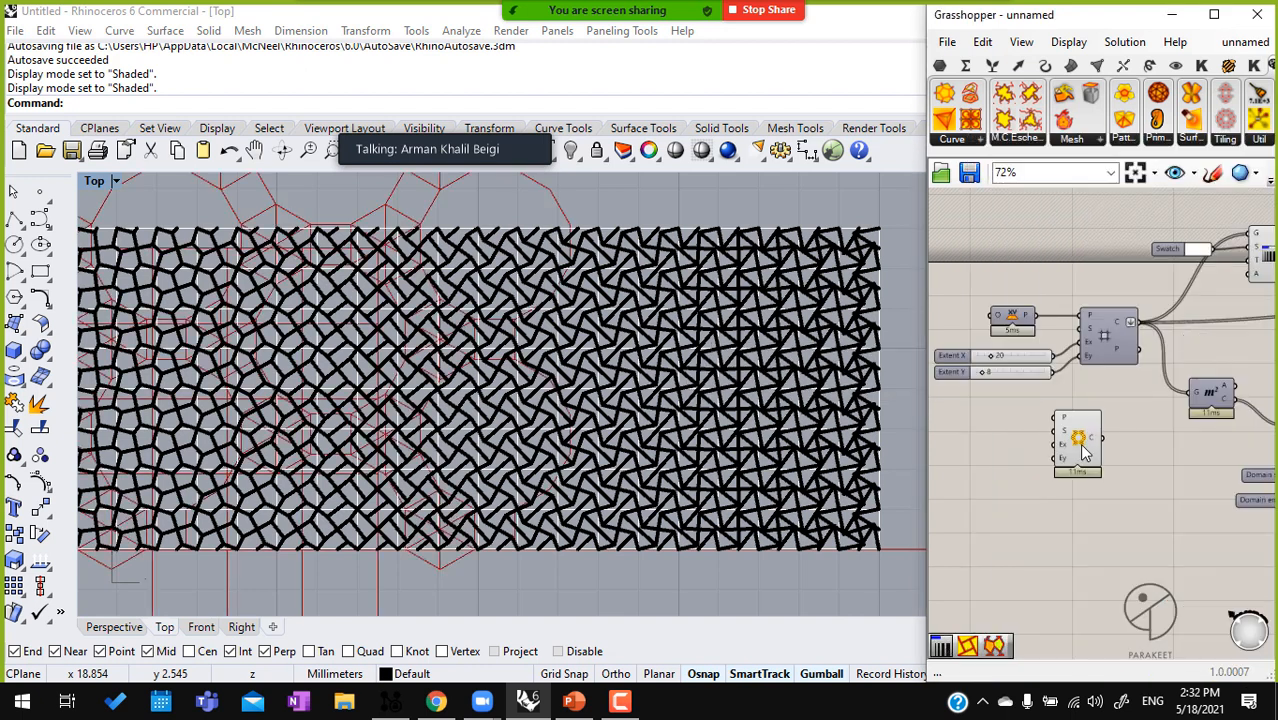
Add number sliders for the tiling component's Extend X and Extend Y inputs, set to 12 and 3
double_click(1008, 455)
type("12")
key("Return")
scroll(1090, 433, "up", 3)
left_click_drag(1090, 432, 973, 449)
left_click_drag(1092, 455, 1006, 452)
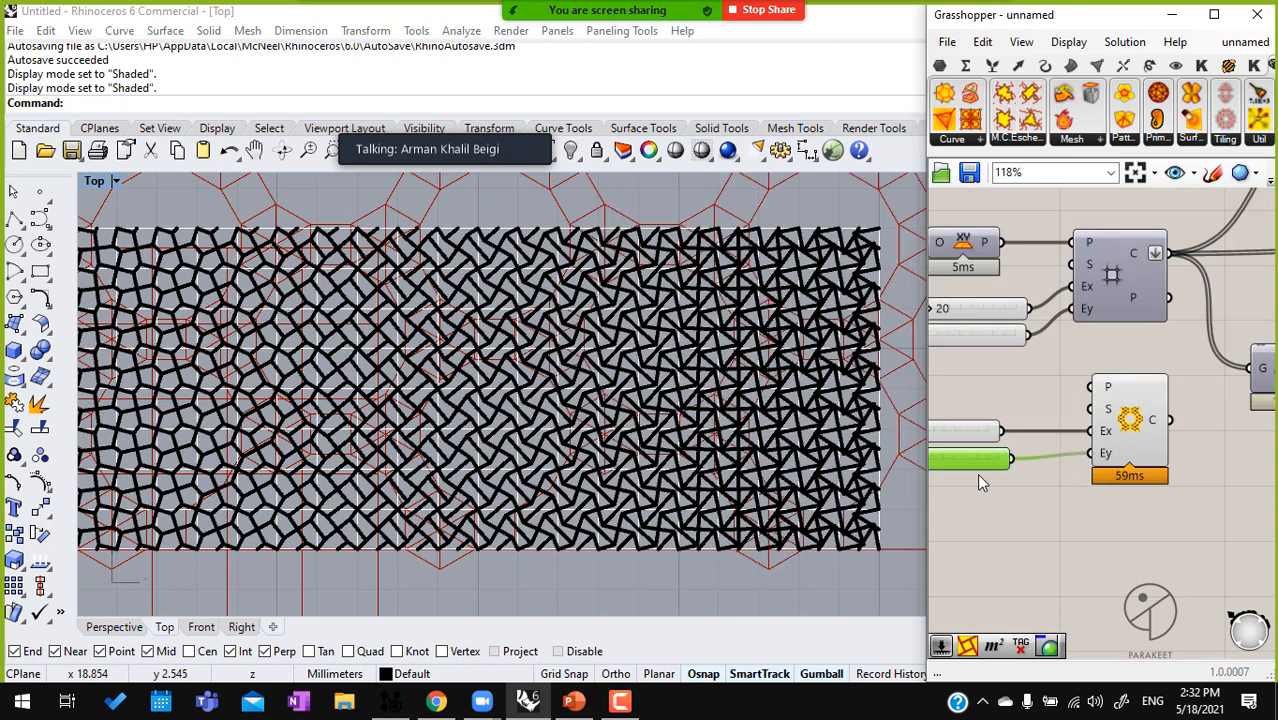
scroll(990, 460, "up", 3)
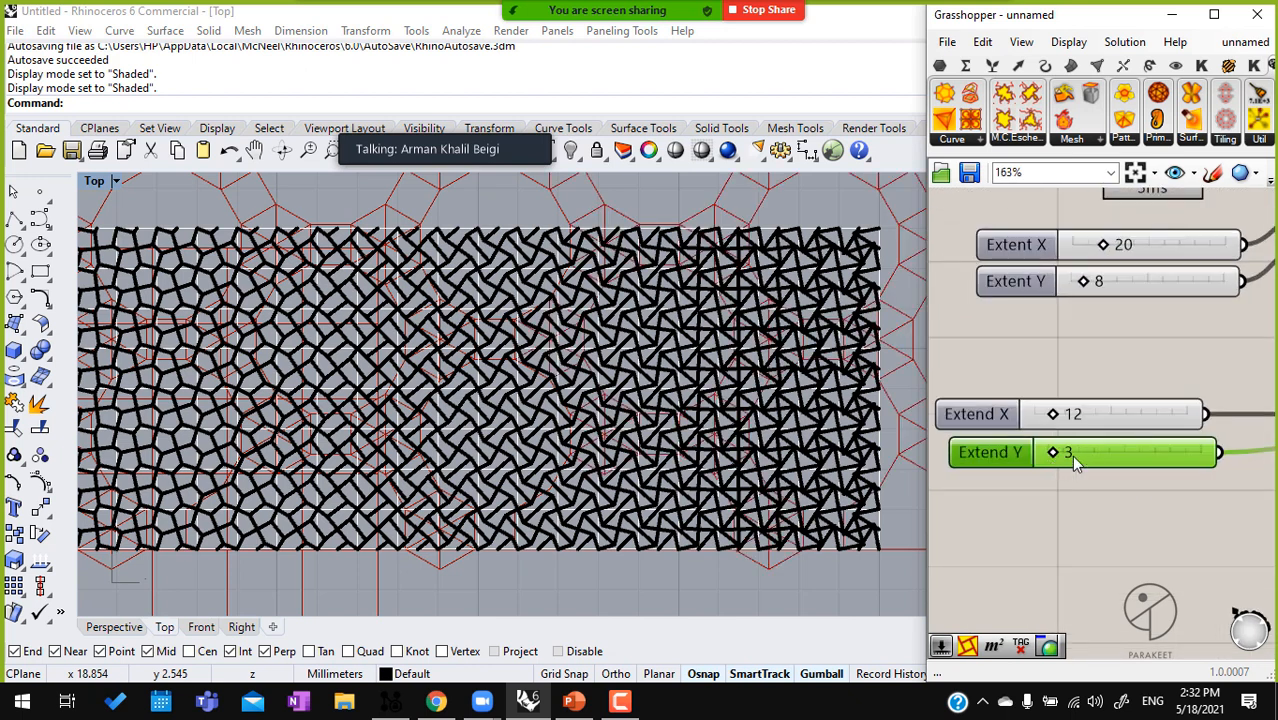
Move the square grid's cell output wires to the new tiling and delete the square grid with its inputs
scroll(1062, 462, "down", 4)
left_click_drag(1036, 321, 1035, 420, "ctrl+shift")
right_click_drag(1008, 361, 1055, 374)
scroll(1055, 374, "down", 1)
scroll(1055, 374, "down", 1)
left_click_drag(1053, 382, 912, 315)
key("Delete")
scroll(710, 340, "down", 3)
scroll(714, 350, "up", 4)
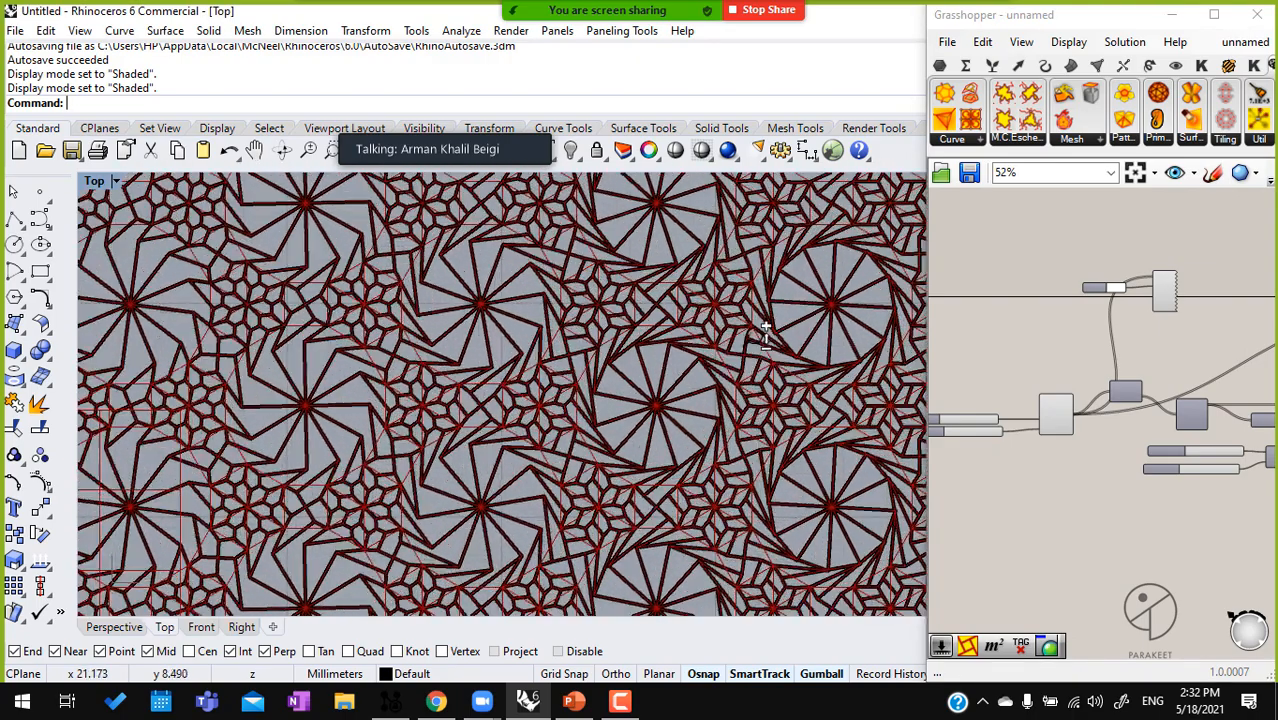
Turn off the default preview of the tiling component
left_click_drag(1050, 478, 970, 376)
scroll(1064, 411, "up", 2)
left_click_drag(1067, 413, 1049, 355)
middle_click(1049, 355)
left_click(1110, 300)
left_click(1100, 436)
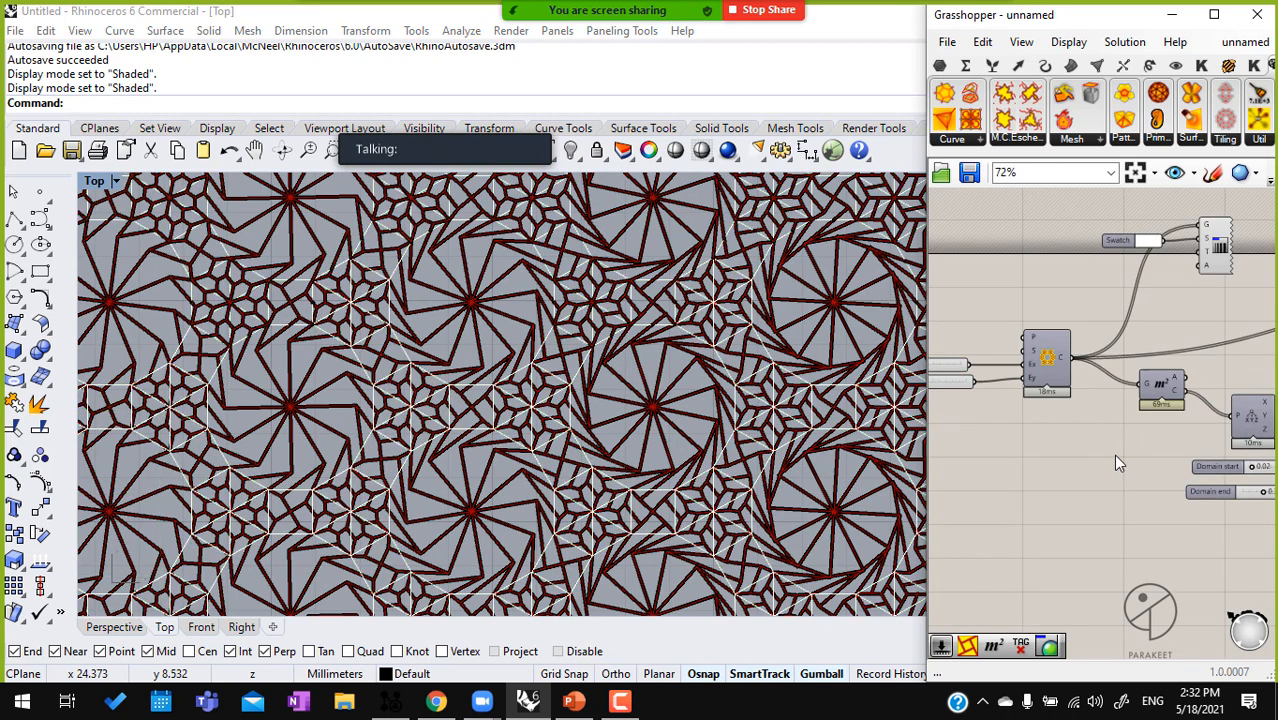
Set the tiling's Extend X to 8 and check the resulting pattern in the Top viewport
scroll(1050, 380, "up", 5)
left_click(1054, 344)
double_click(1054, 344)
type("8")
key("Return")
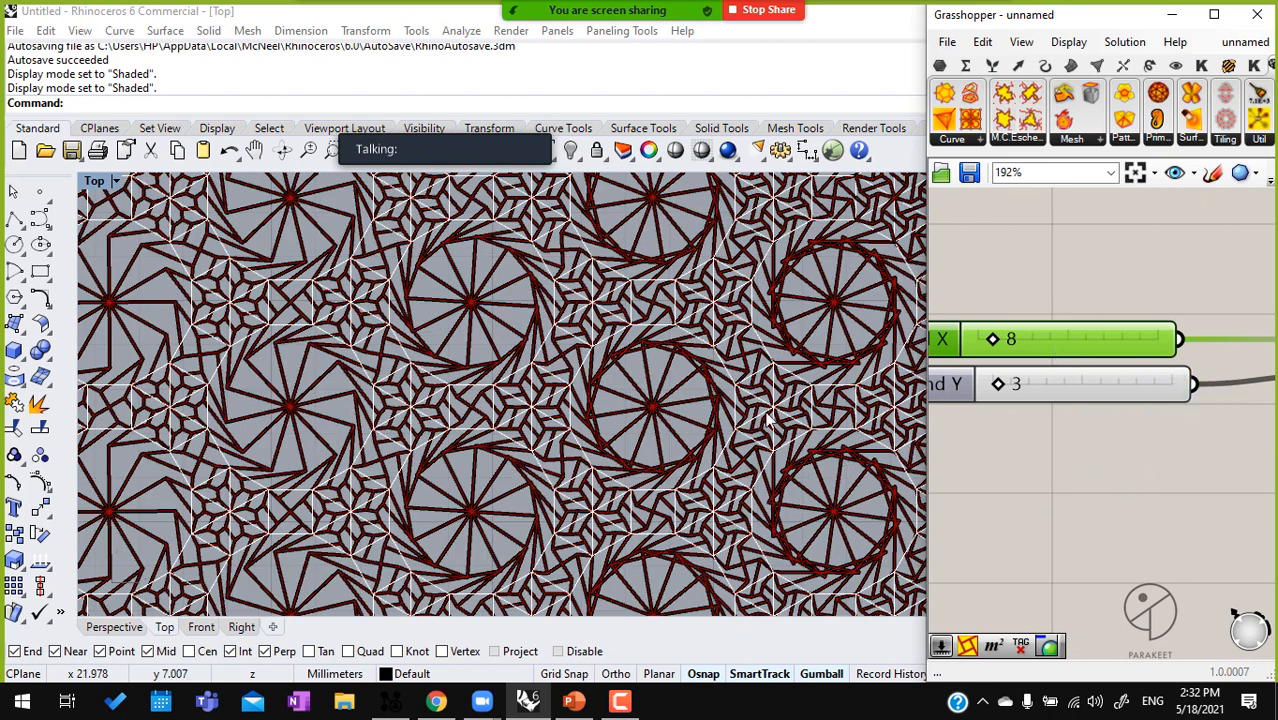
left_click(708, 404)
scroll(722, 412, "down", 4)
right_click_drag(736, 418, 805, 425)
Turn off the white lineweight preview of the tiling cells together with its swatch
left_click(1088, 461)
scroll(1100, 475, "down", 5)
left_click_drag(1196, 332, 1101, 252)
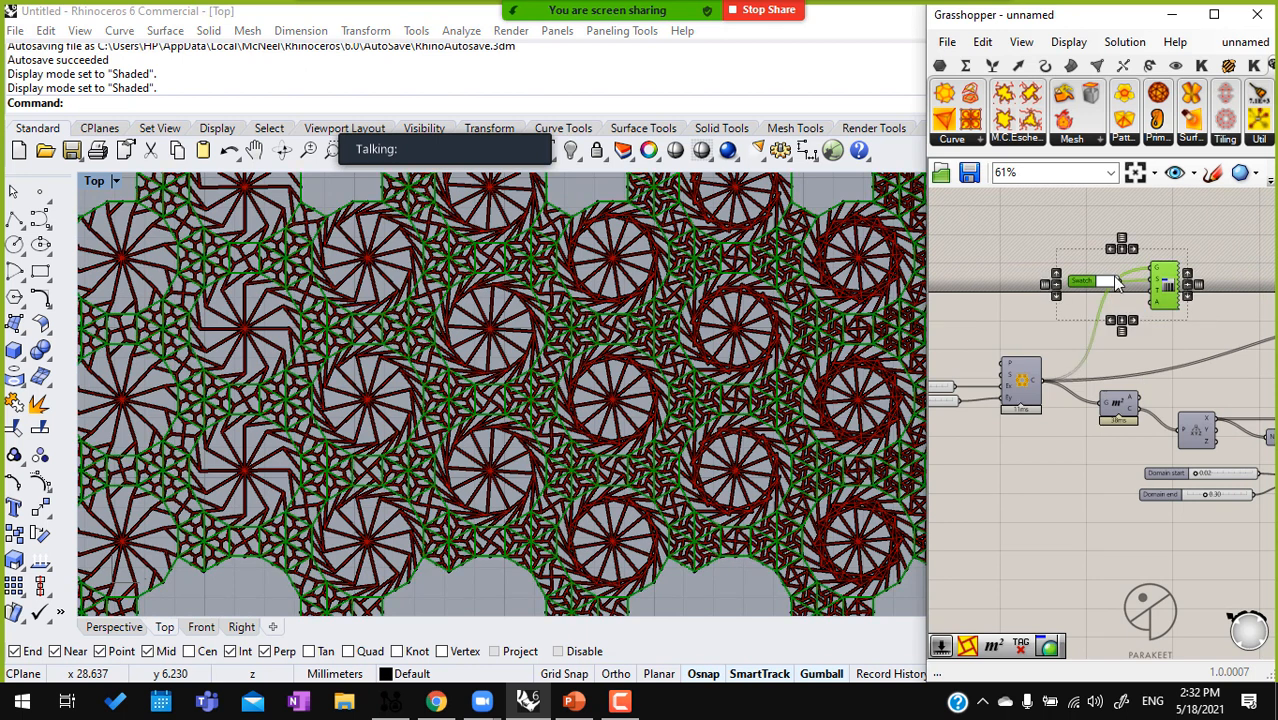
scroll(1127, 283, "down", 1)
middle_click(1128, 284)
left_click(1190, 238)
left_click(1183, 385)
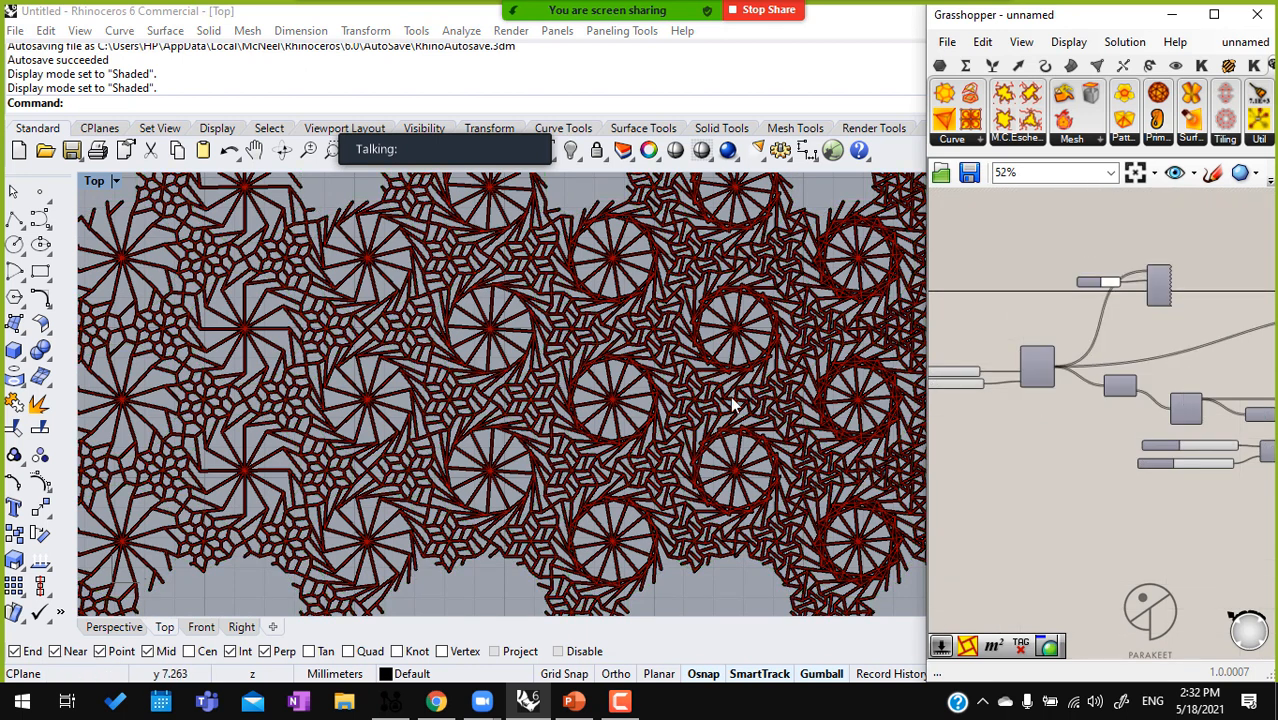
scroll(720, 427, "up", 2)
scroll(1050, 457, "up", 6)
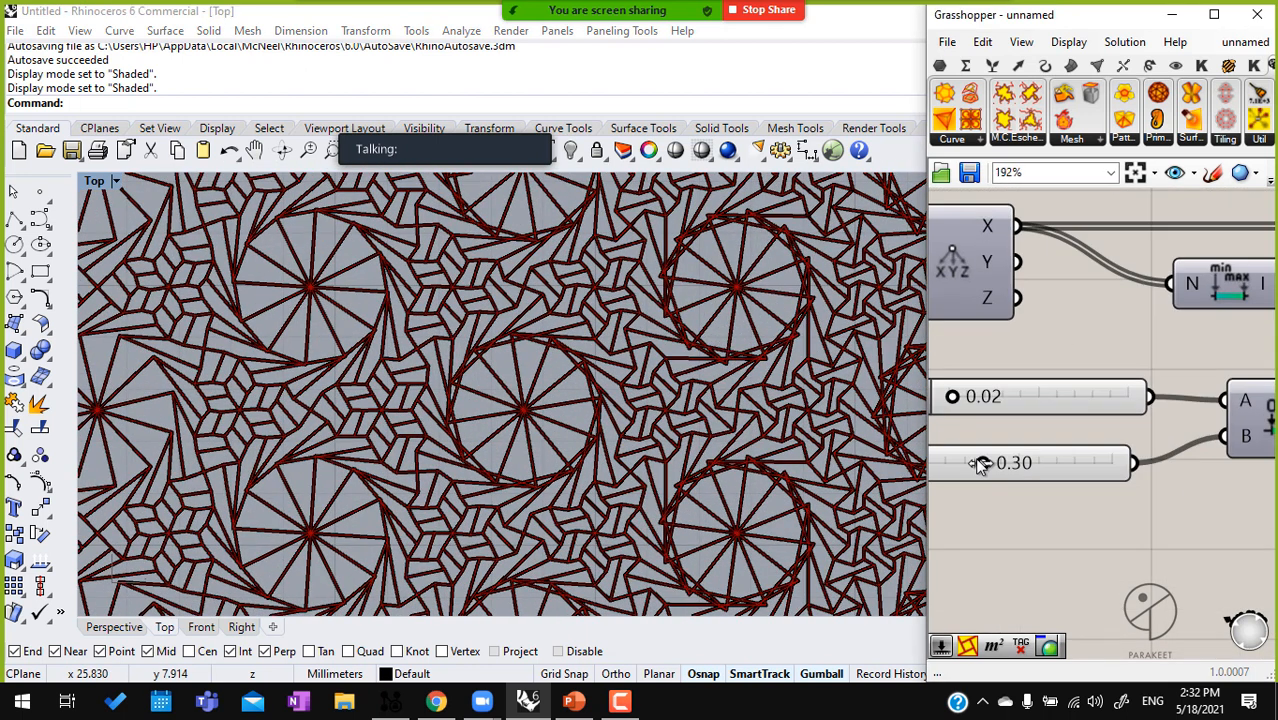
Set the Domain end slider to 0.11 and move the pattern component closer to the remap component's level
left_click_drag(963, 466, 947, 469)
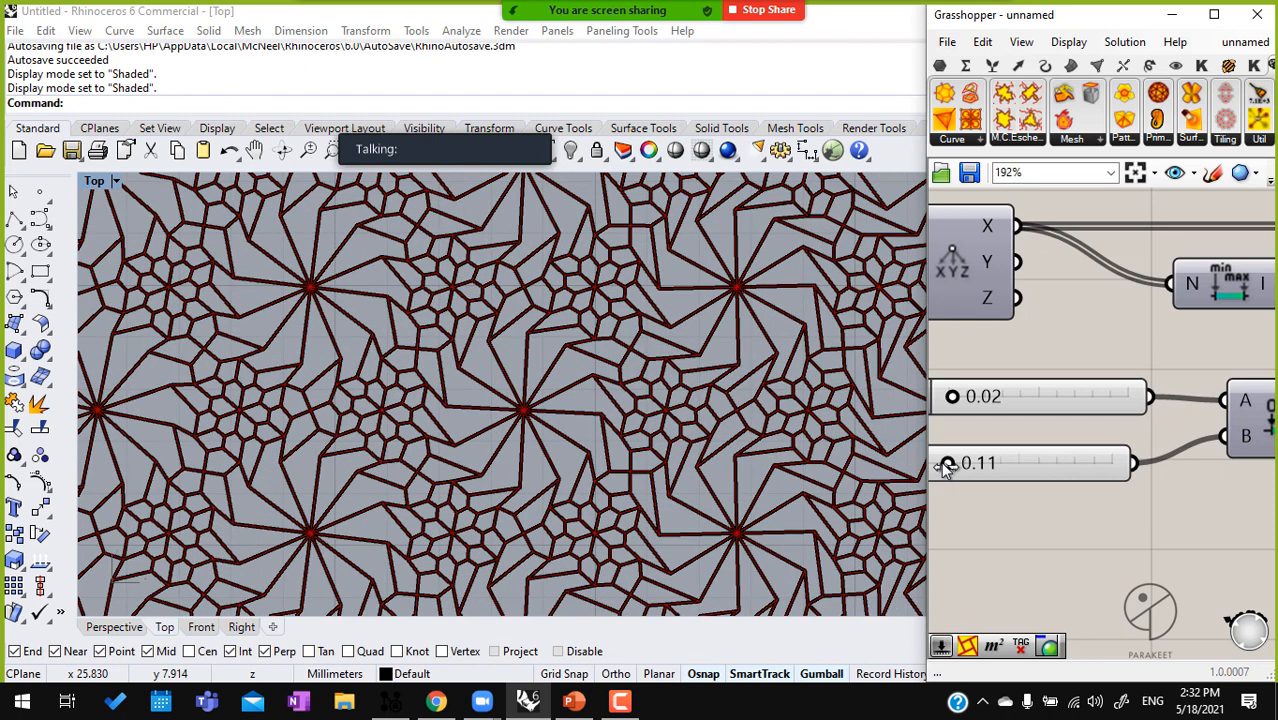
scroll(984, 475, "down", 5)
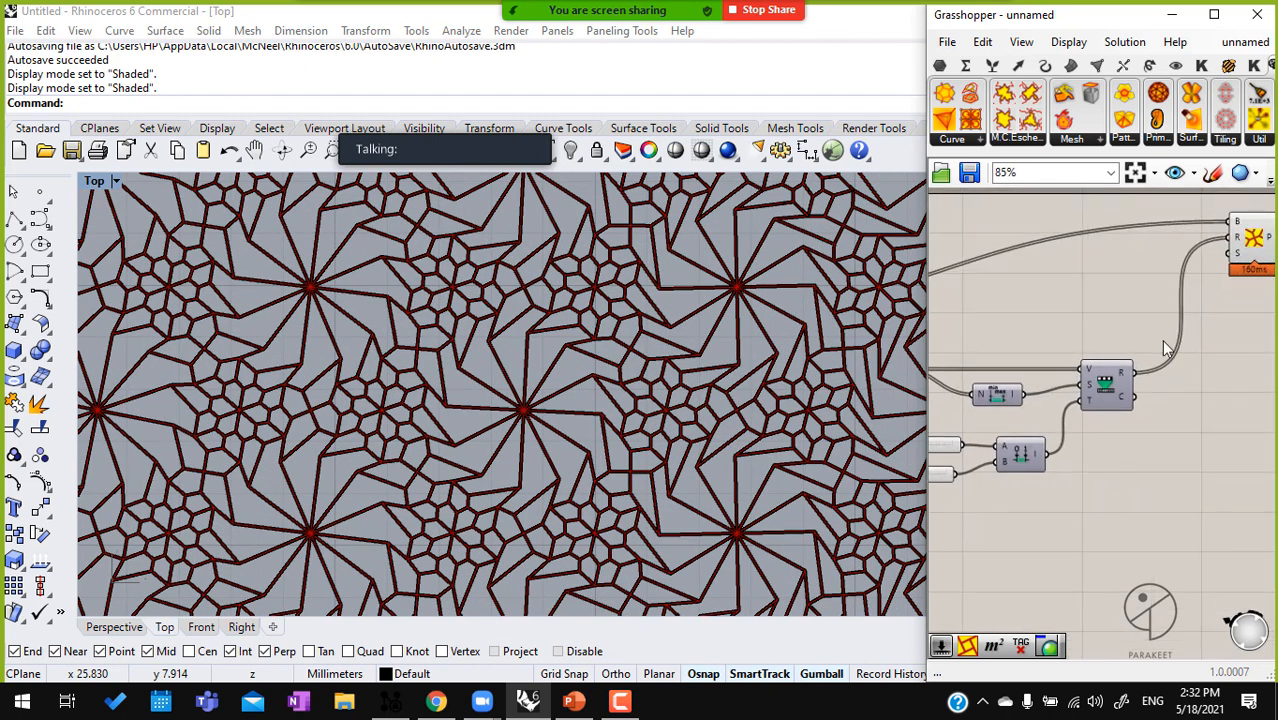
left_click_drag(1253, 240, 1236, 337)
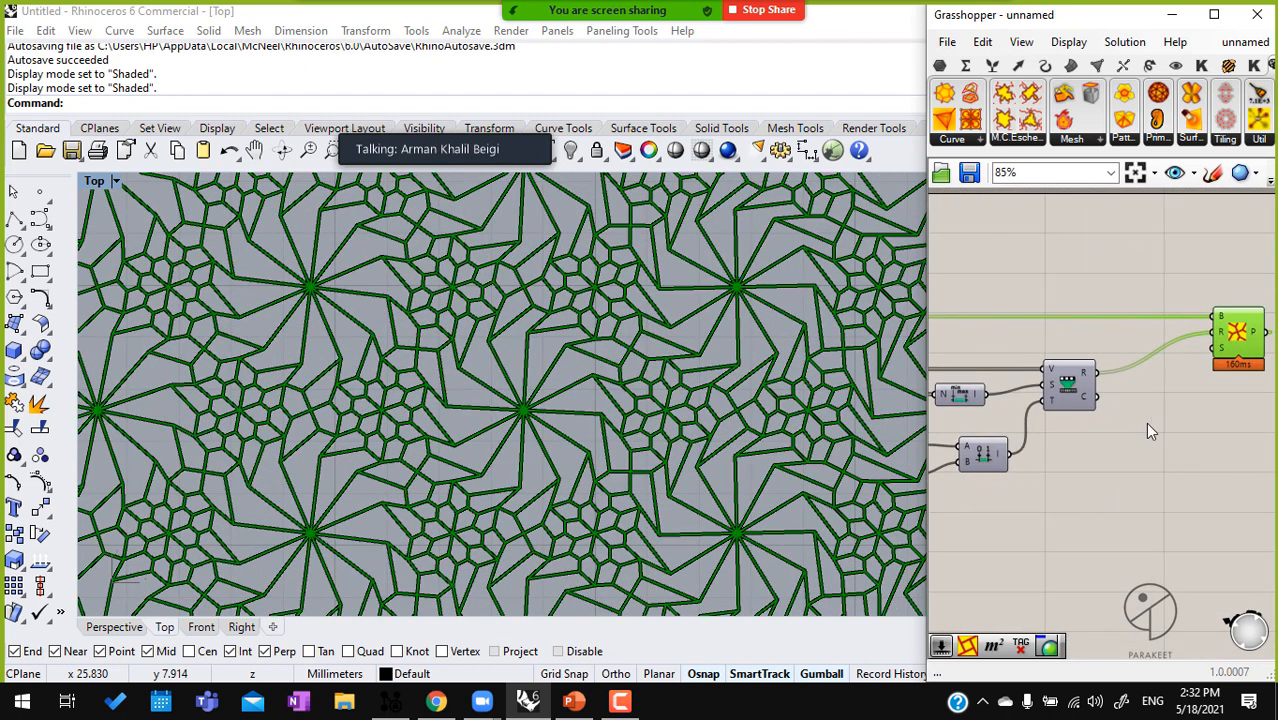
left_click(620, 701)
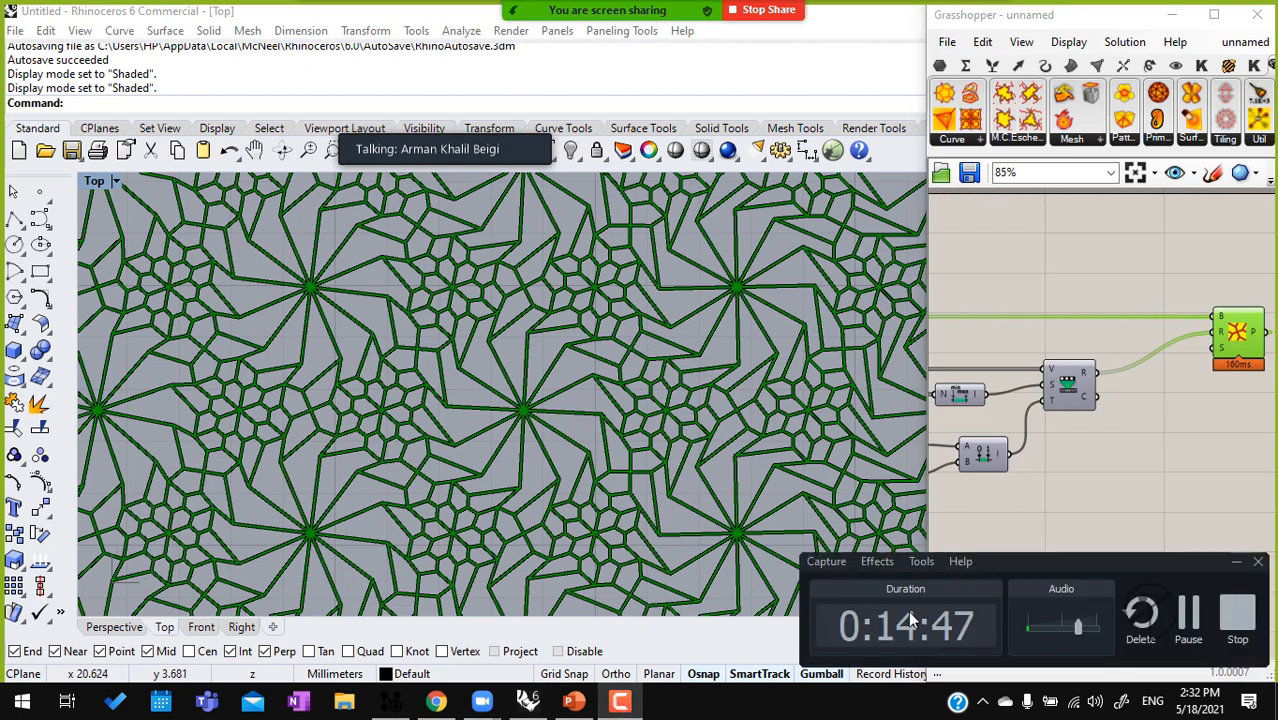
left_click(620, 701)
mouse_move(482, 701)
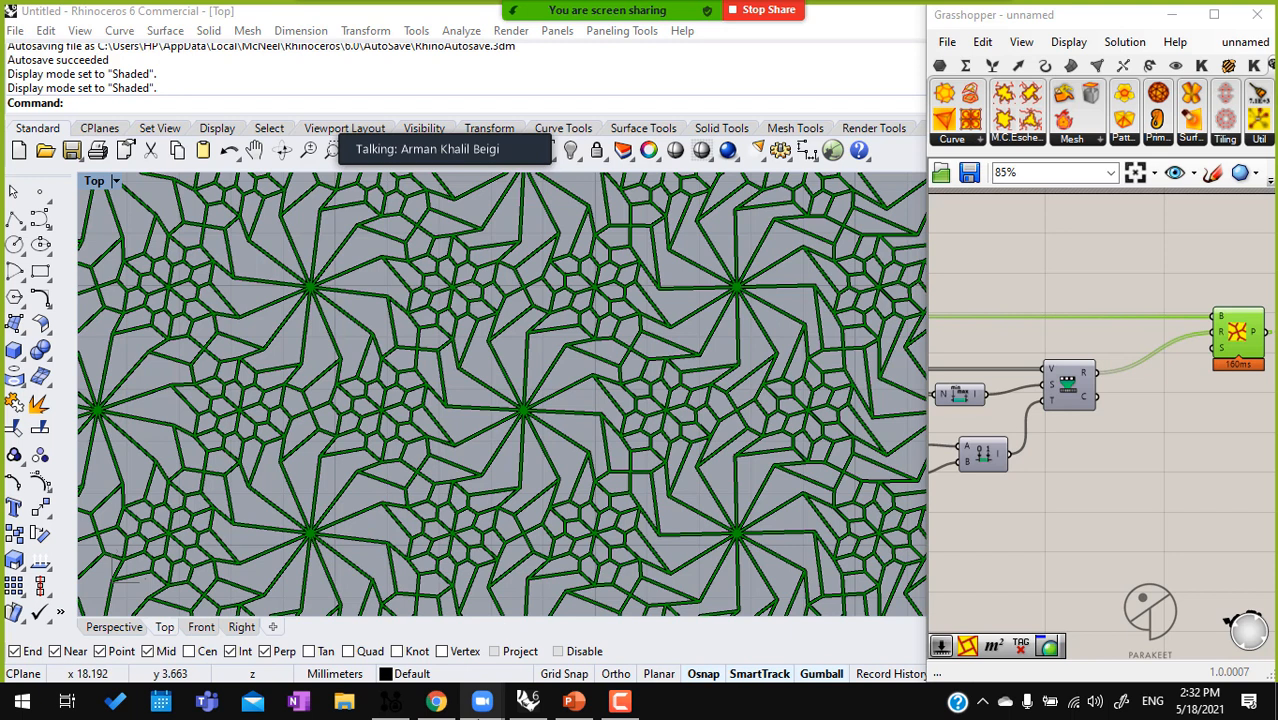
left_click(380, 622)
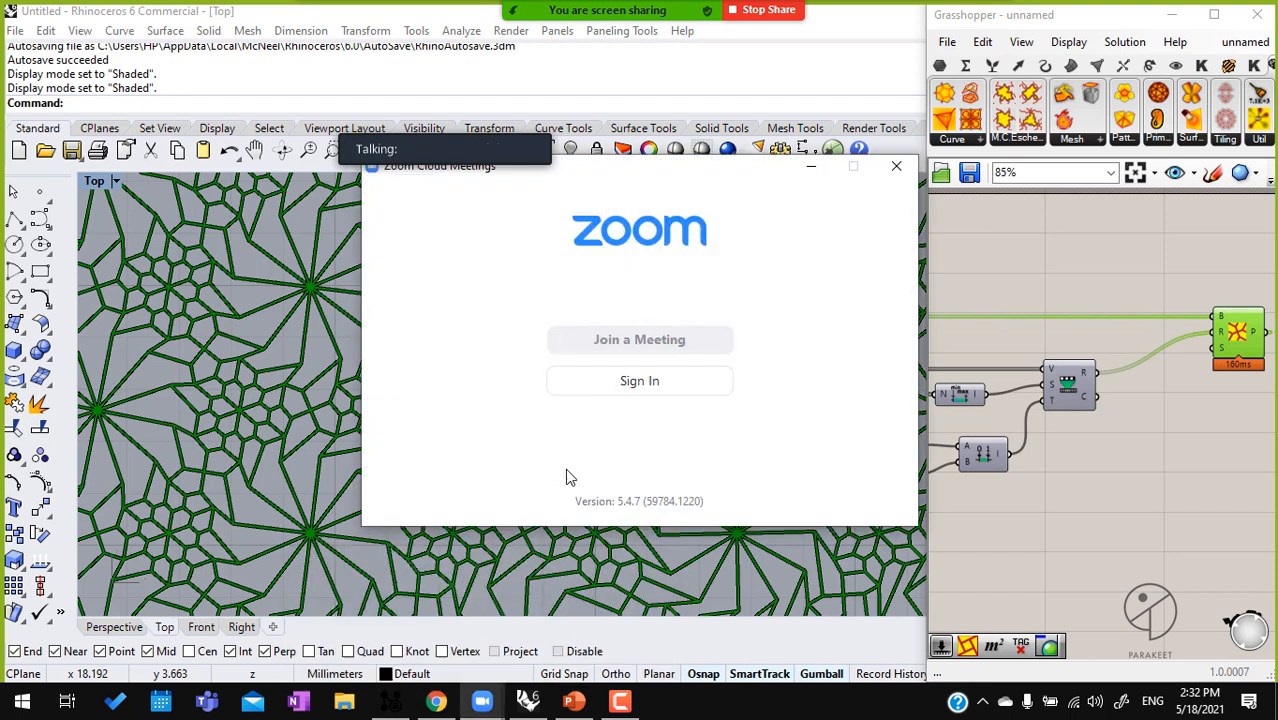
mouse_move(374, 147)
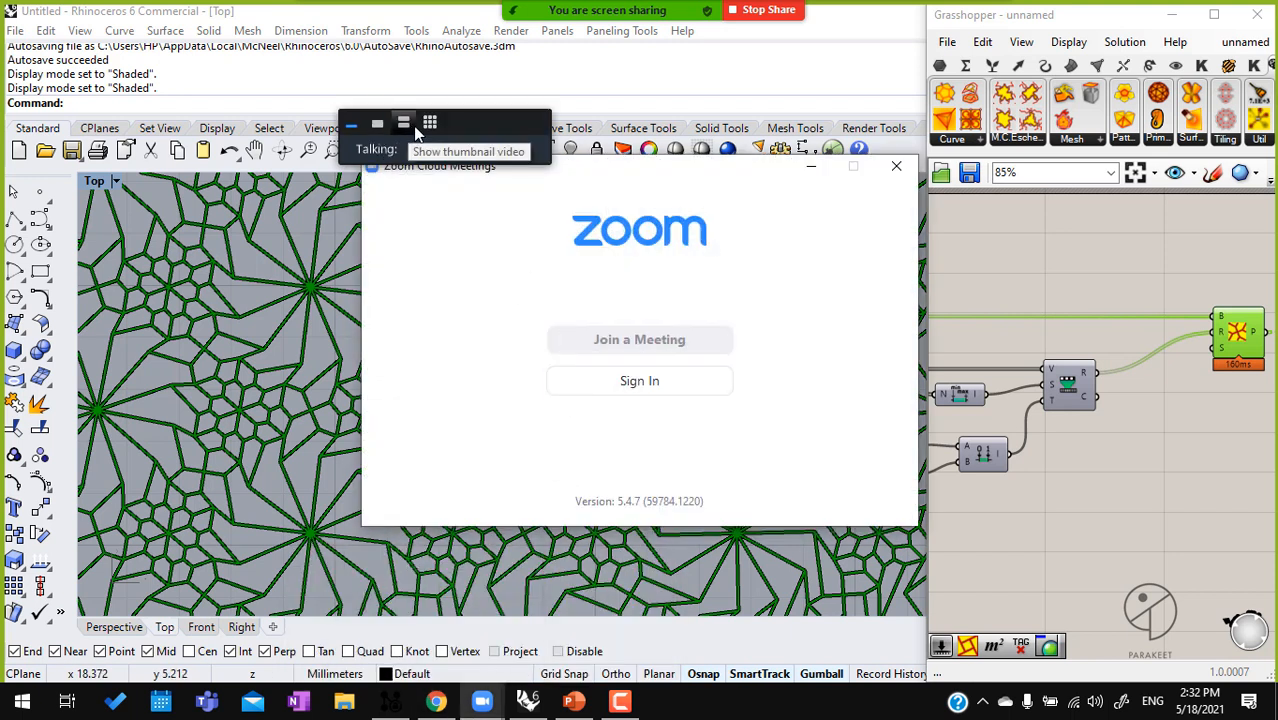
left_click(430, 123)
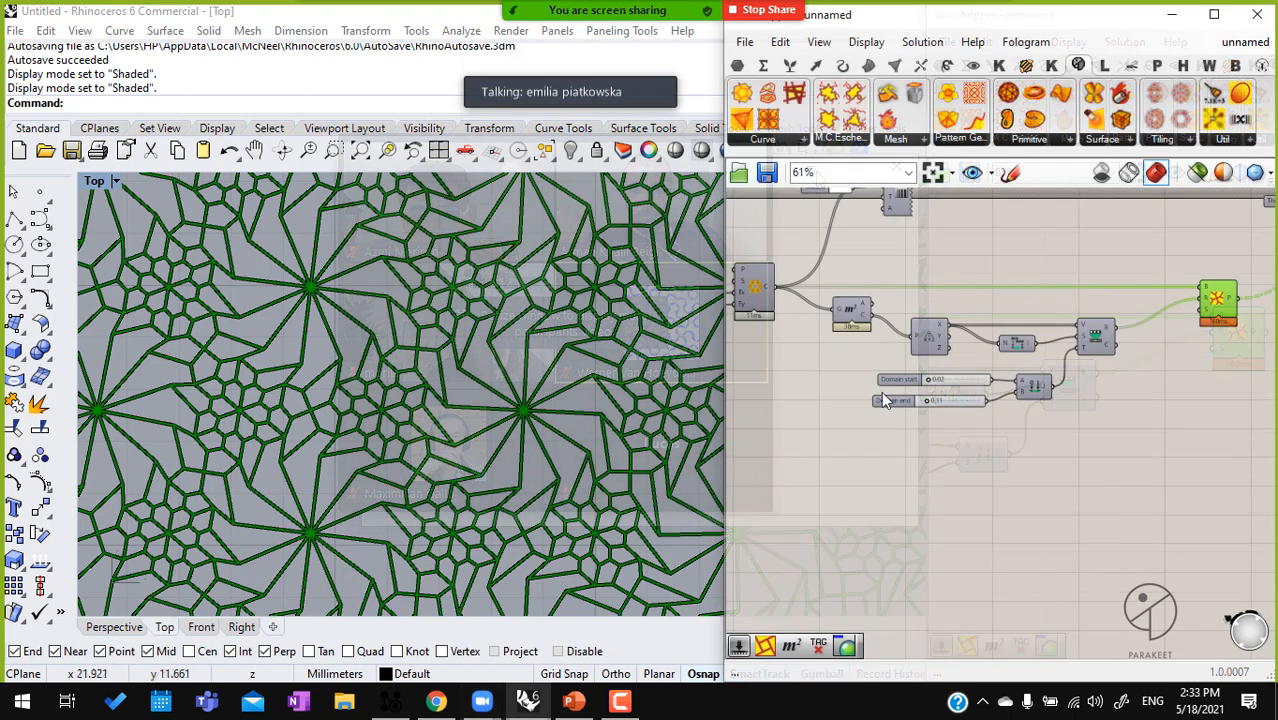
Turn on the tiling component's preview and delete the area, coordinate, remapping and pattern components that follow it
right_click_drag(883, 387, 951, 366)
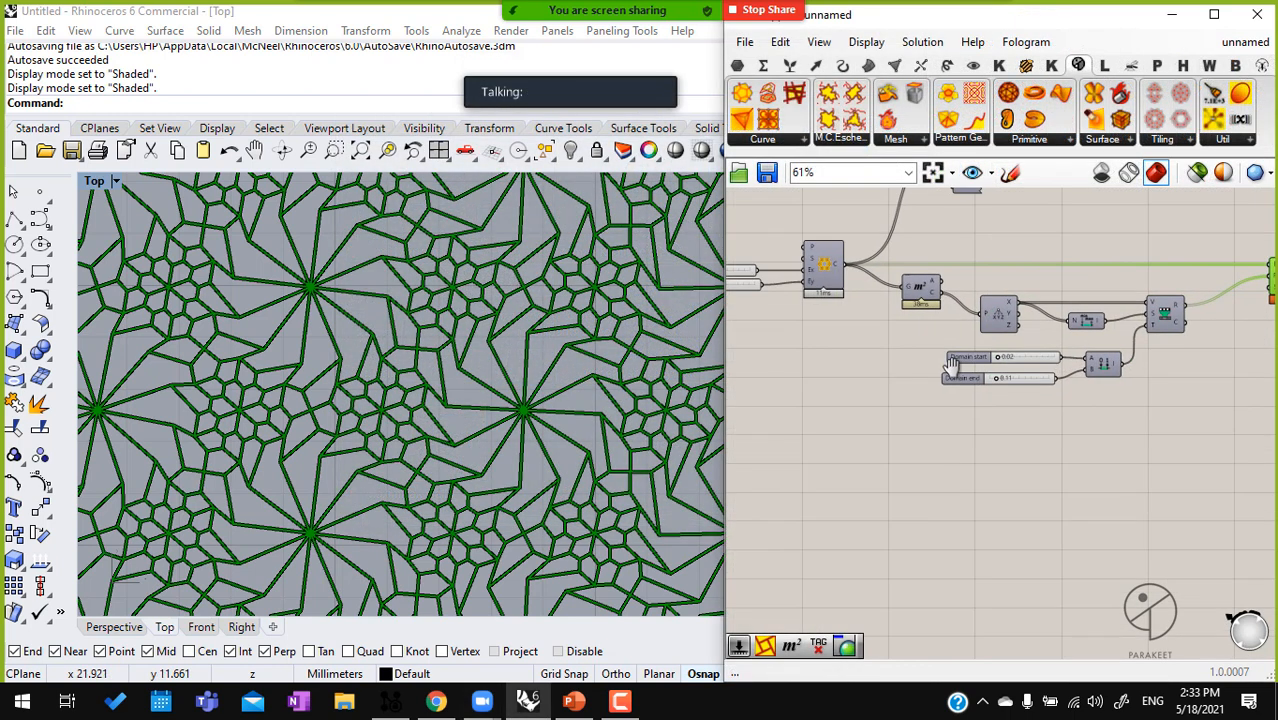
left_click(828, 284)
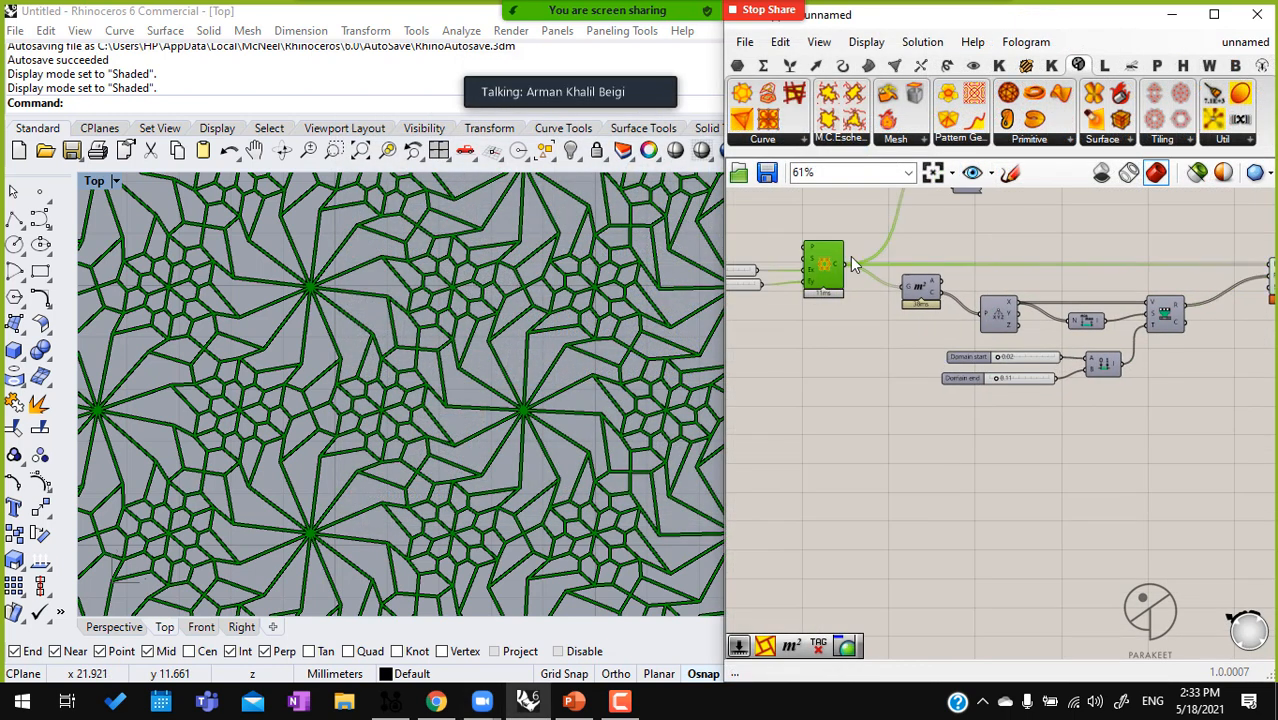
scroll(827, 274, "down", 1)
middle_click(827, 274)
left_click(868, 251)
right_click_drag(1193, 363, 1078, 367)
left_click_drag(1150, 441, 780, 283)
left_click_drag(1088, 455, 775, 282)
key("Delete")
Examine the plain tiling's polygon cells in the Top viewport, as a whole and up close
right_click_drag(932, 332, 1037, 383)
left_click(846, 405)
middle_click(845, 400)
left_click(582, 398)
scroll(582, 398, "down", 8)
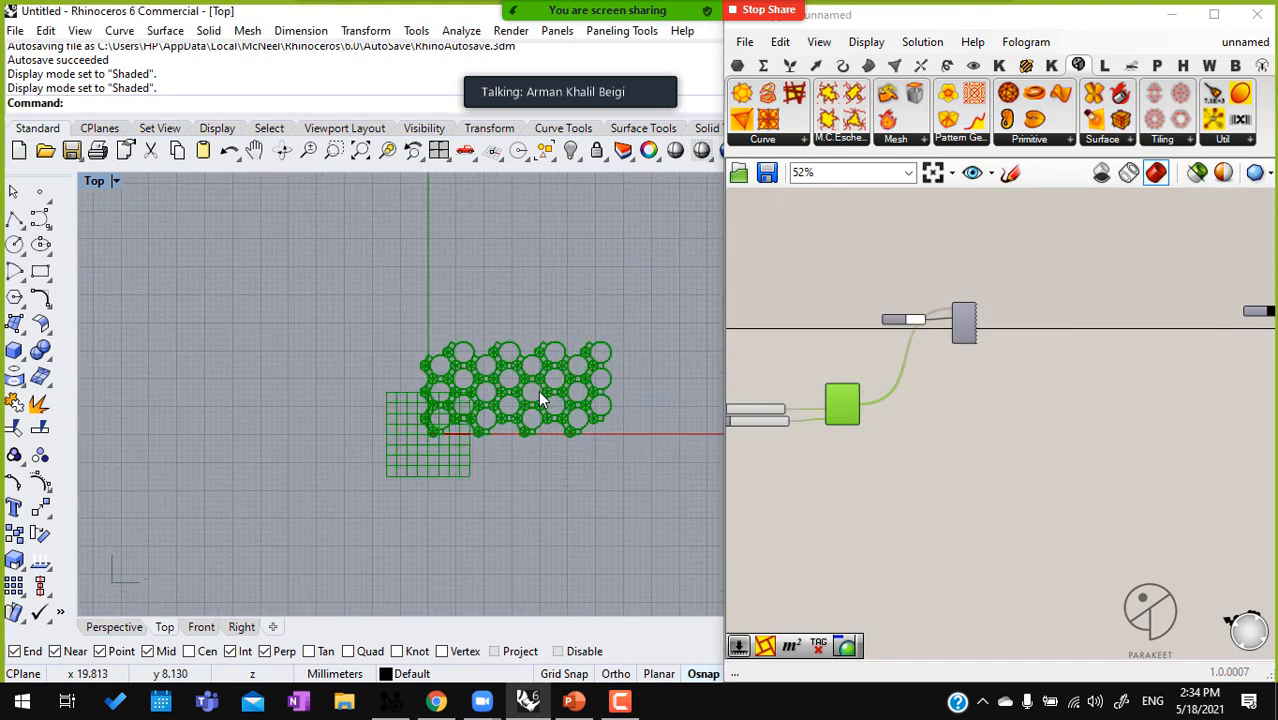
scroll(538, 393, "up", 6)
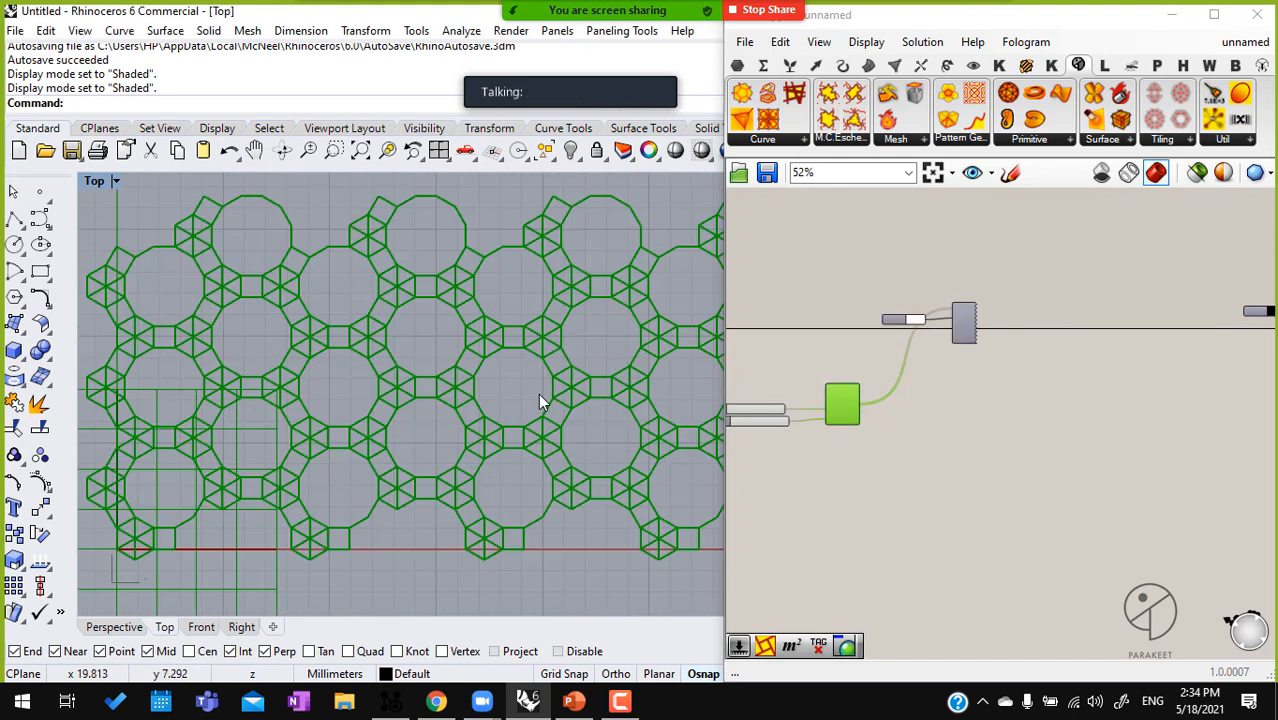
left_click(853, 433)
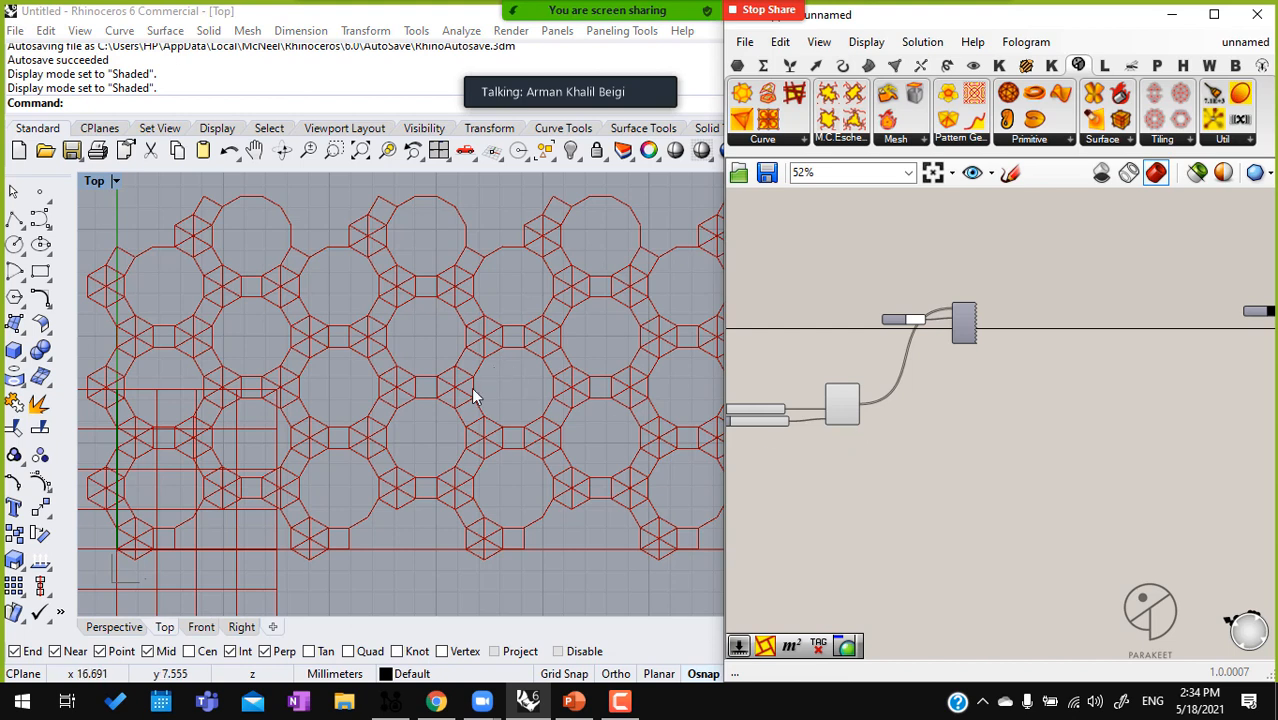
scroll(473, 395, "up", 10)
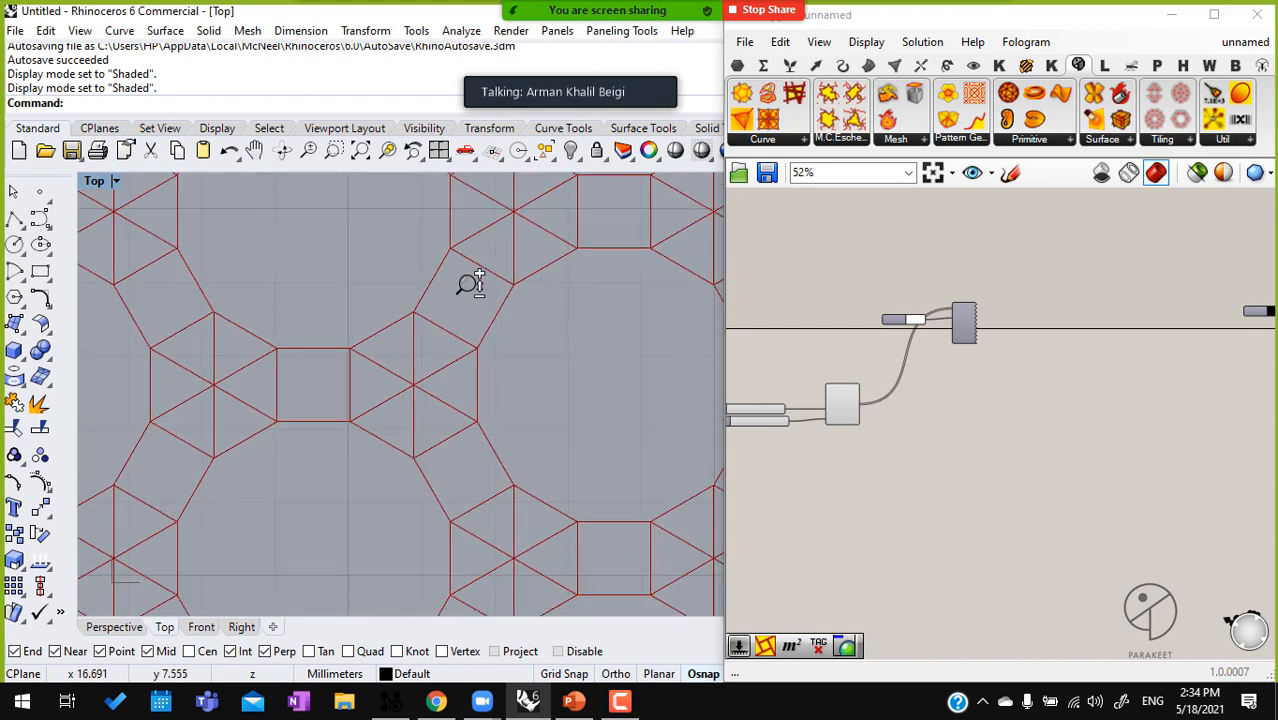
scroll(470, 280, "down", 3)
Turn the white lineweight preview of the tiling cells back on and turn off the tiling component's default preview
left_click_drag(990, 366, 940, 317)
middle_click(940, 318)
left_click(979, 280)
left_click(977, 417)
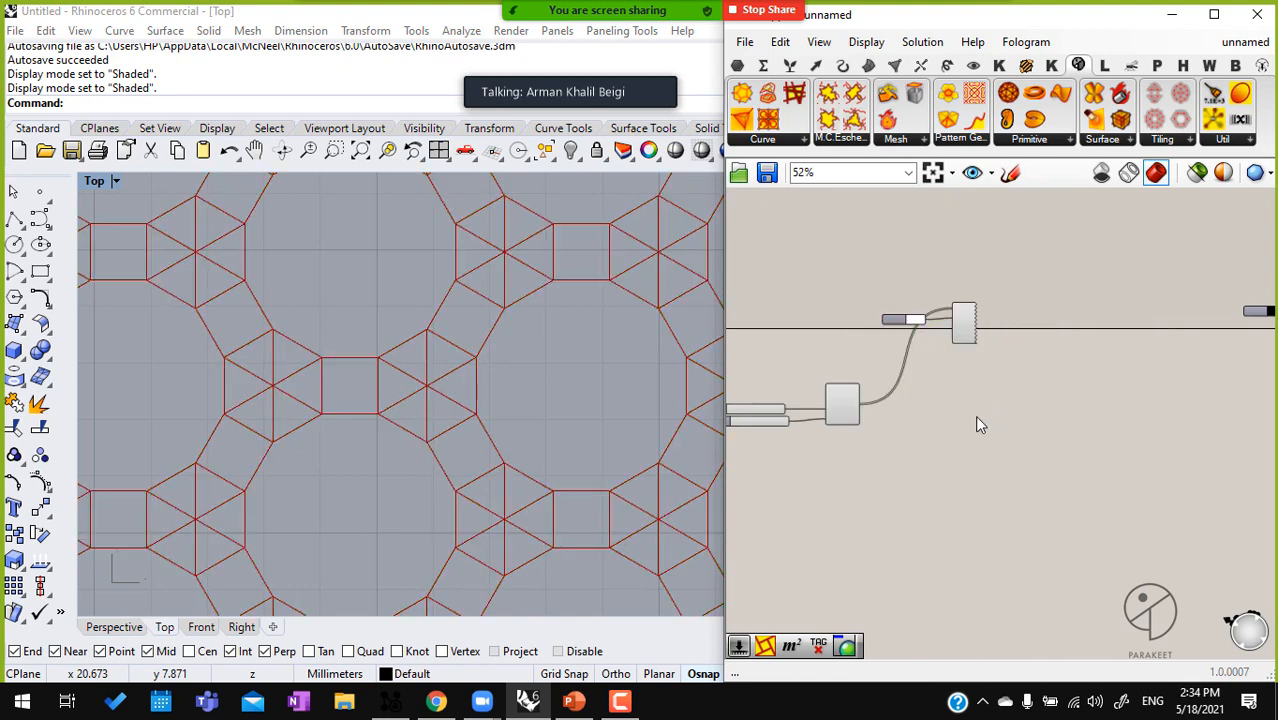
left_click(842, 412)
middle_click(842, 406)
left_click(877, 366)
scroll(854, 394, "down", 1)
middle_click(850, 394)
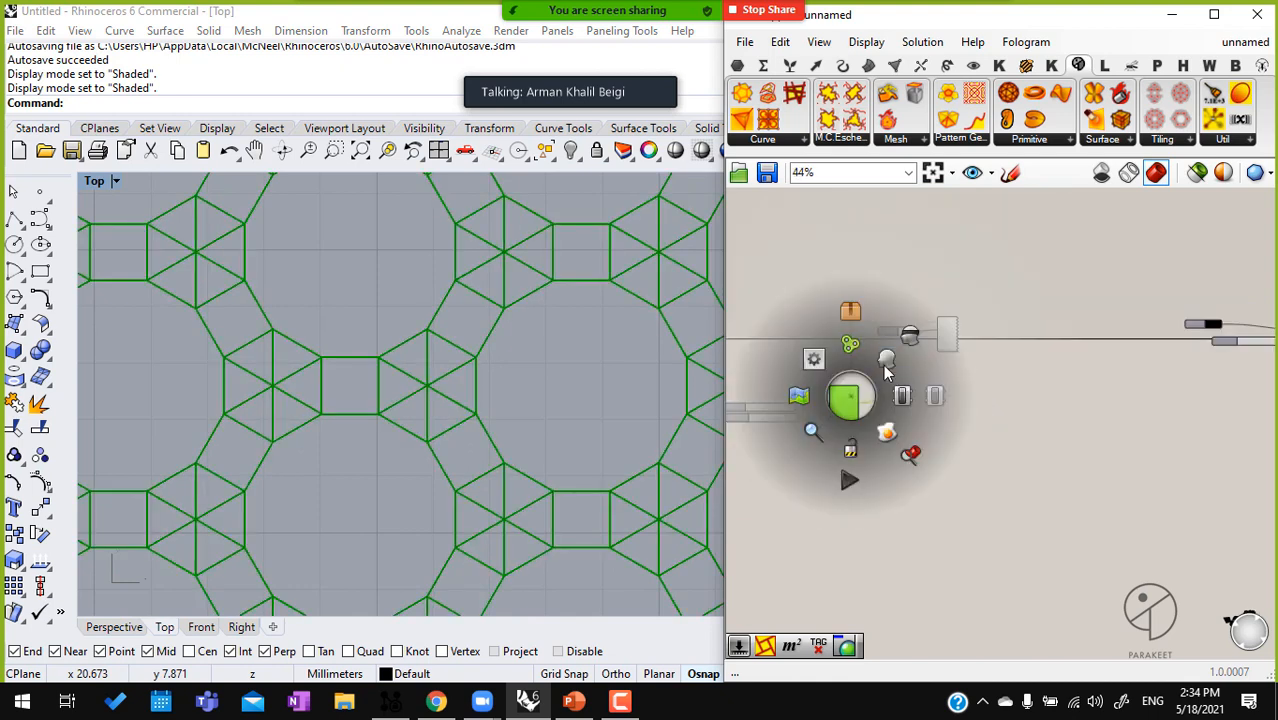
left_click(907, 340)
Add a number slider for the lineweight preview's Thickness input and set it to 8
scroll(947, 425, "up", 5)
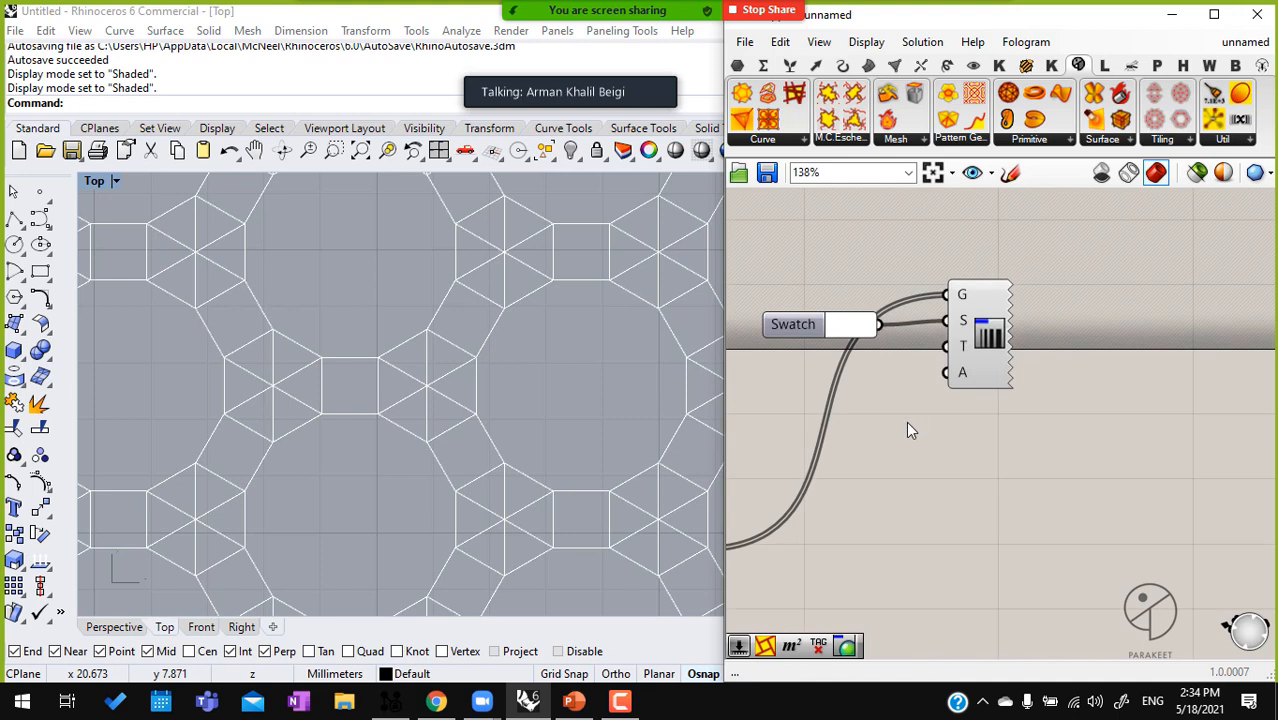
double_click(810, 375)
type("12")
key("Return")
scroll(900, 348, "up", 2)
left_click_drag(983, 345, 1080, 367)
left_click_drag(771, 372, 766, 373)
left_click(854, 483)
right_click_drag(855, 475, 883, 436)
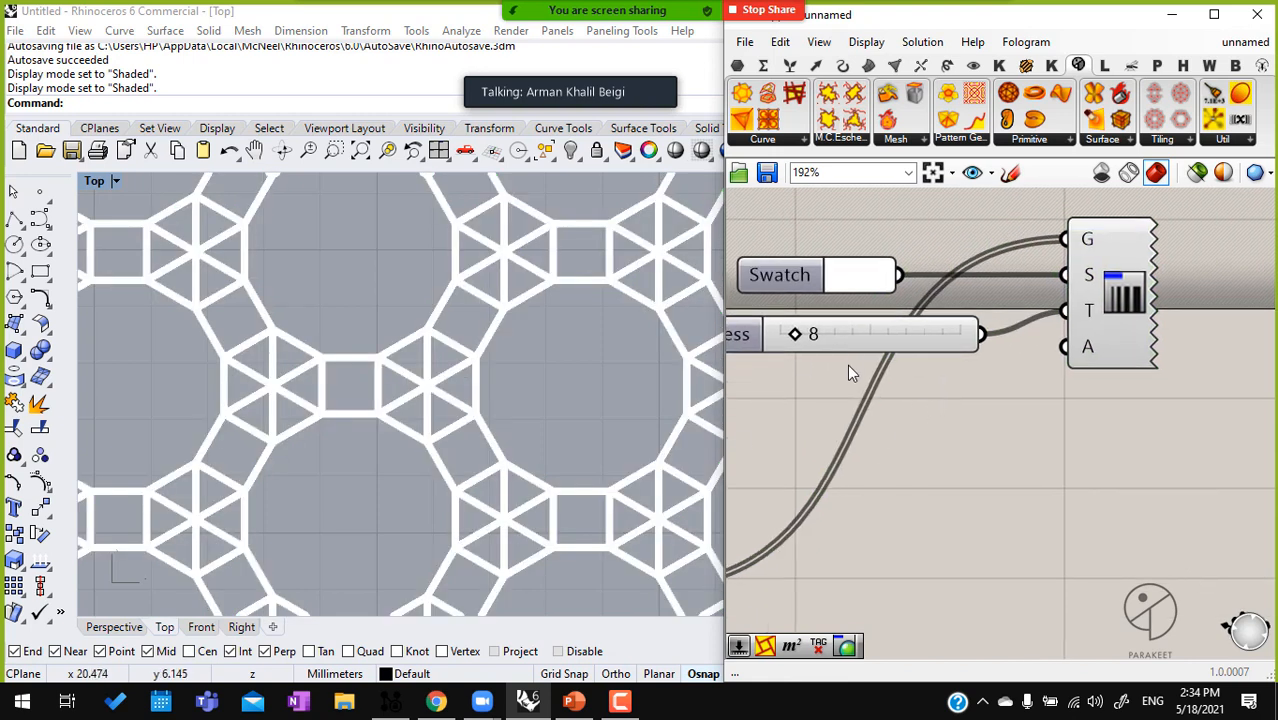
left_click_drag(865, 275, 1010, 451)
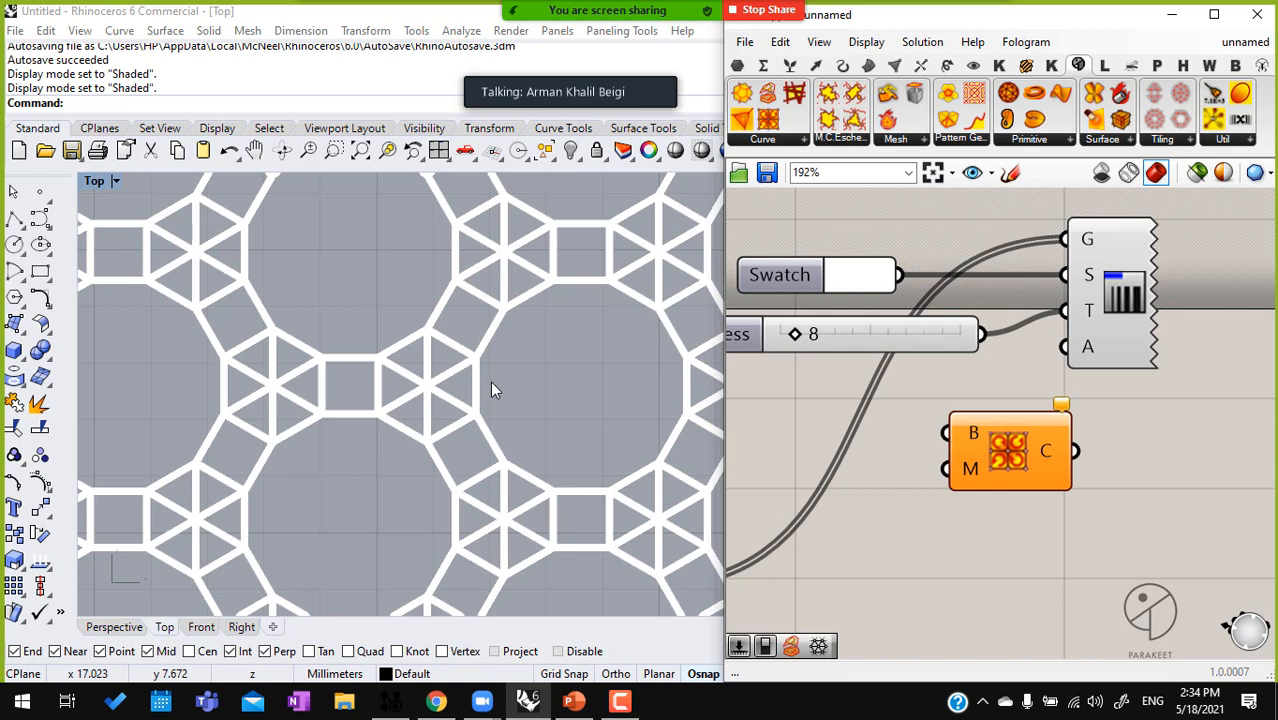
scroll(1028, 461, "up", 5)
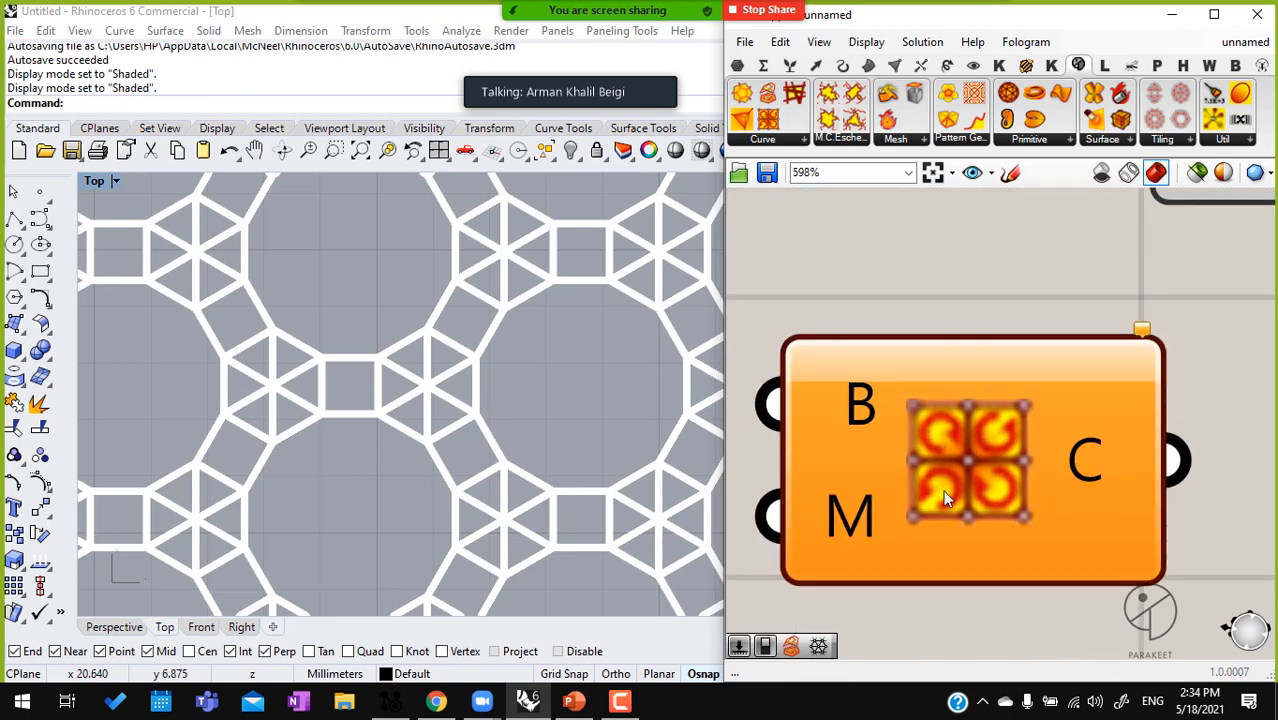
scroll(992, 456, "down", 5)
left_click(990, 472)
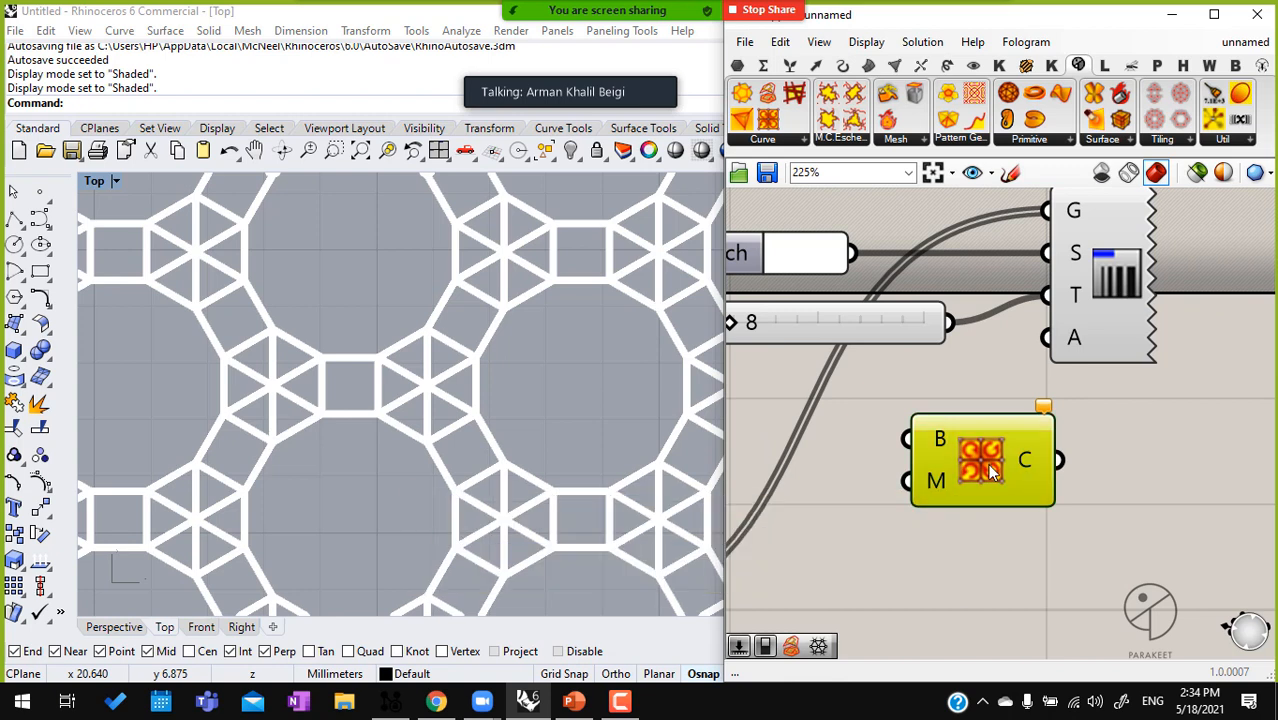
key("Delete")
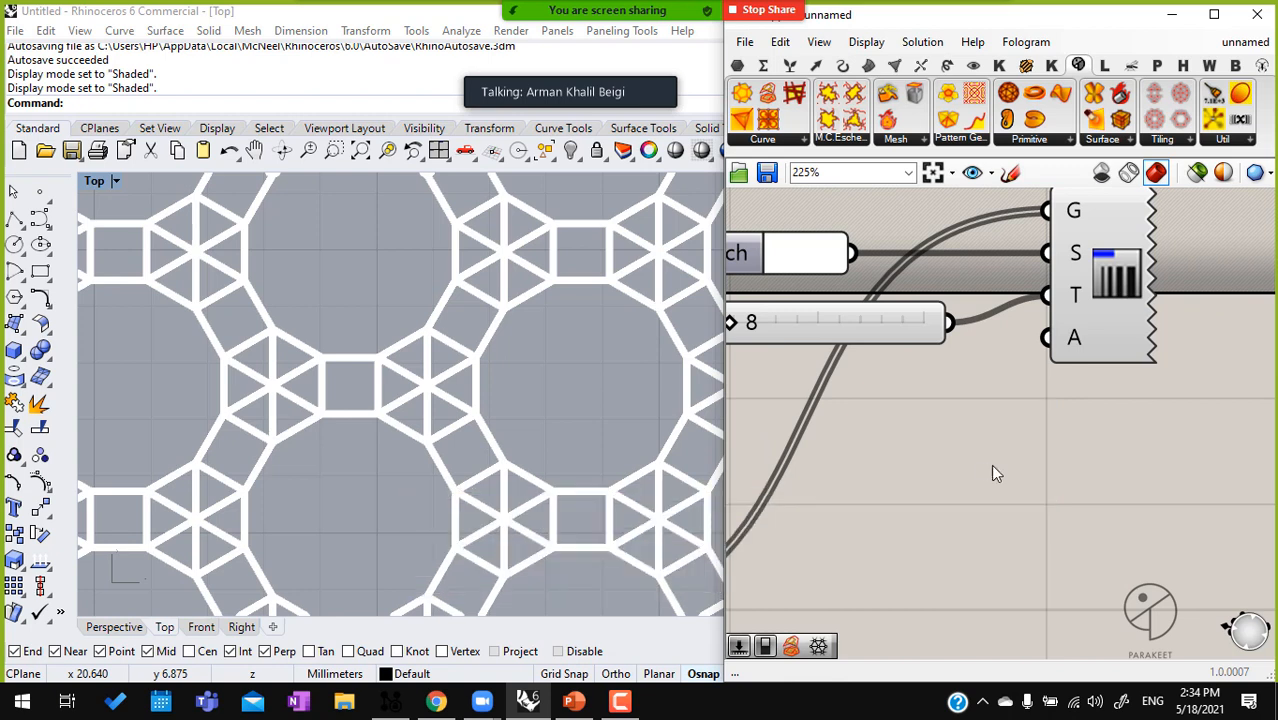
left_click(793, 146)
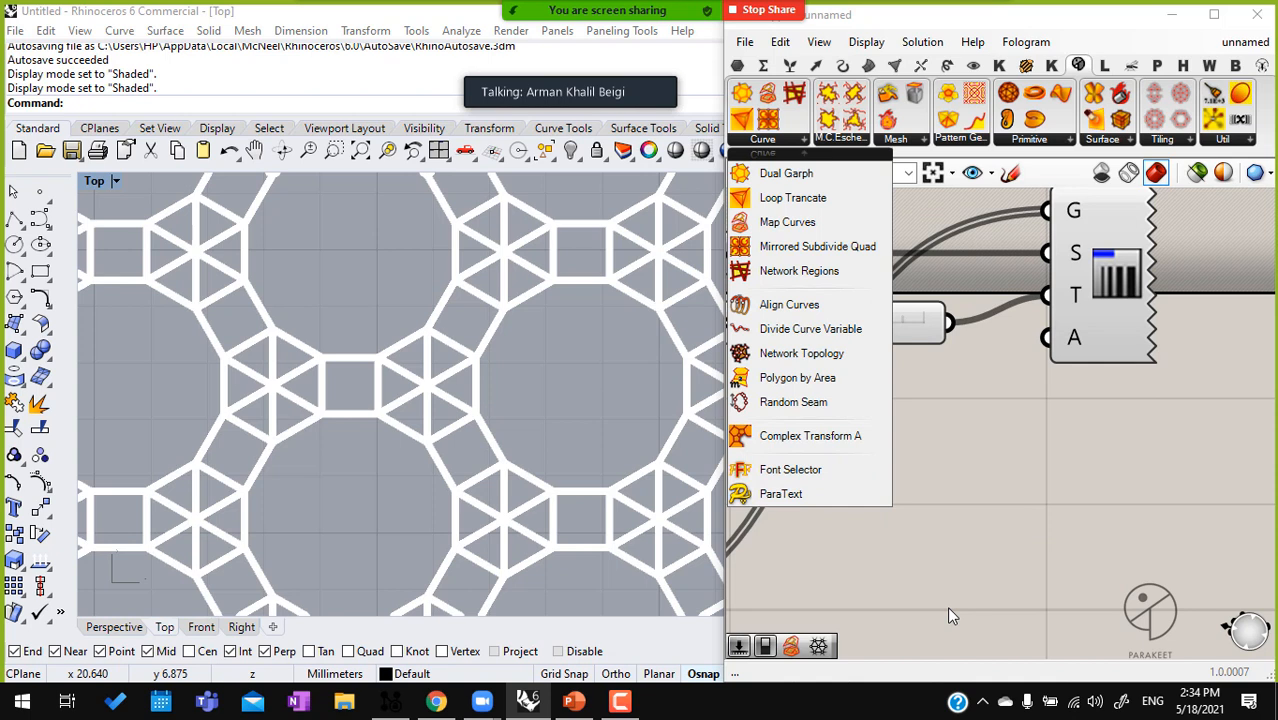
left_click(998, 418)
double_click(998, 418)
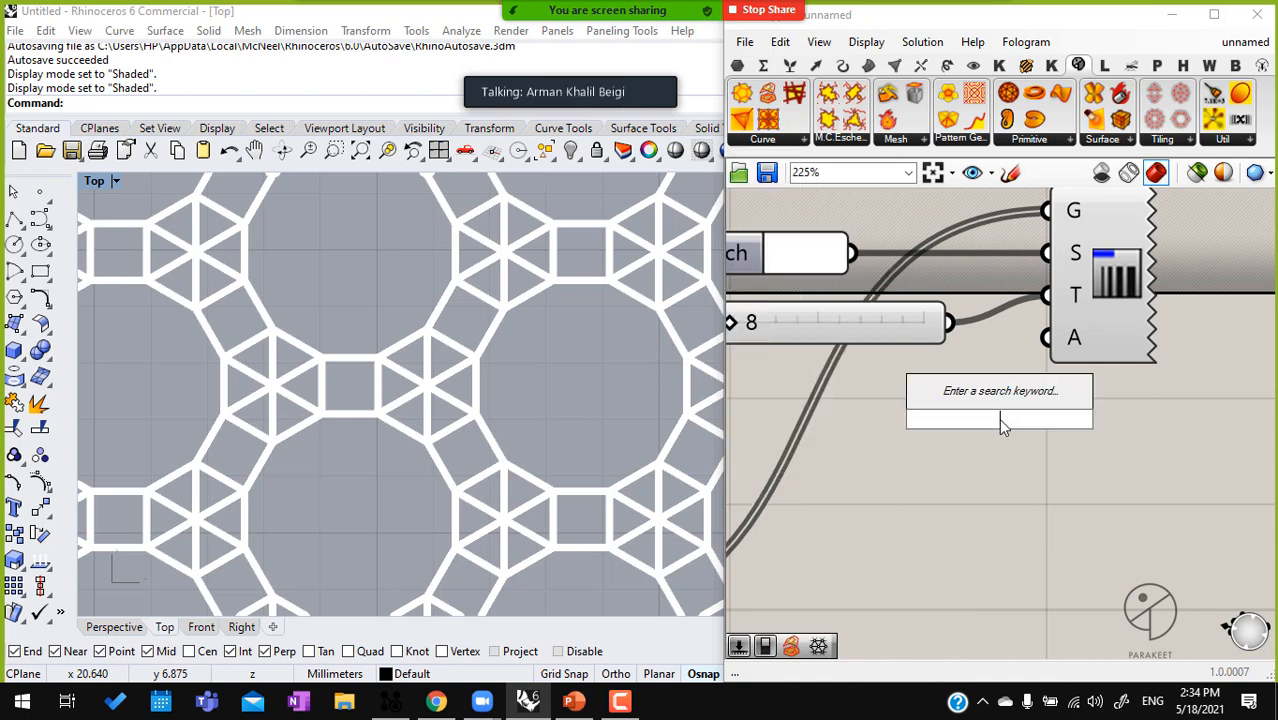
type("truncta")
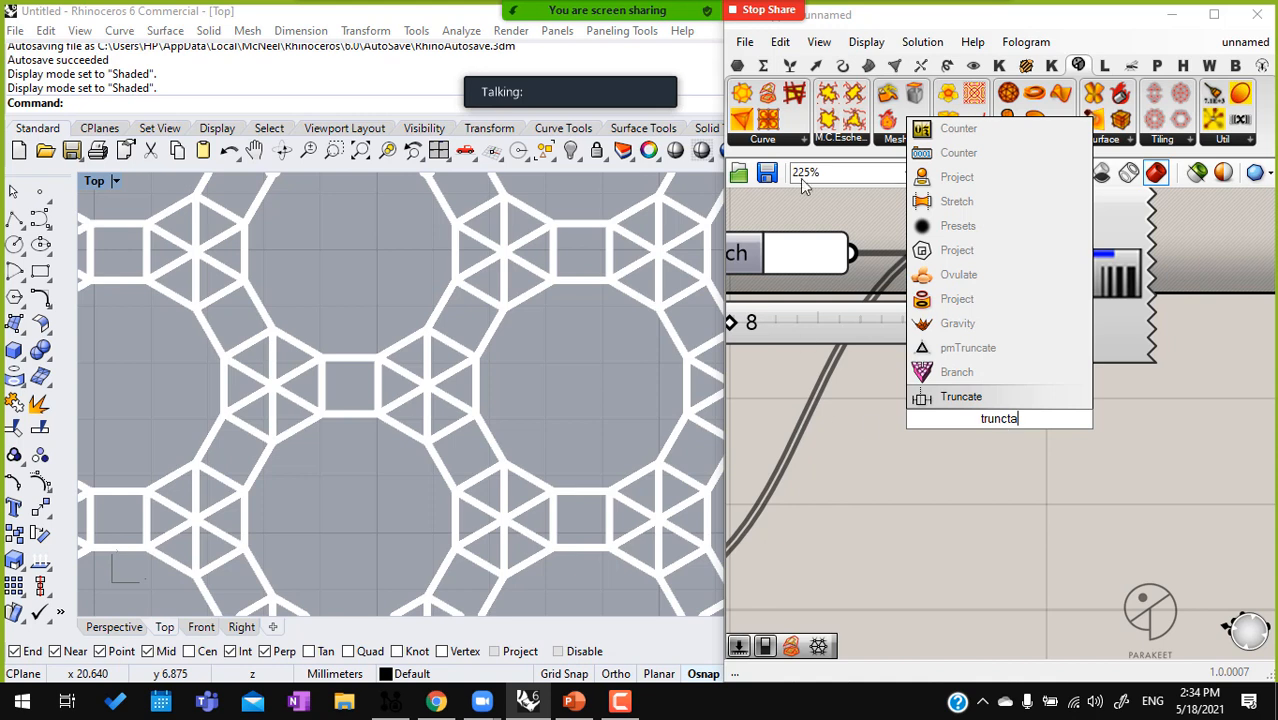
key("Escape")
Place Parakeet's Loop Trancate curve component on the canvas beside the tiling component
left_click(786, 143)
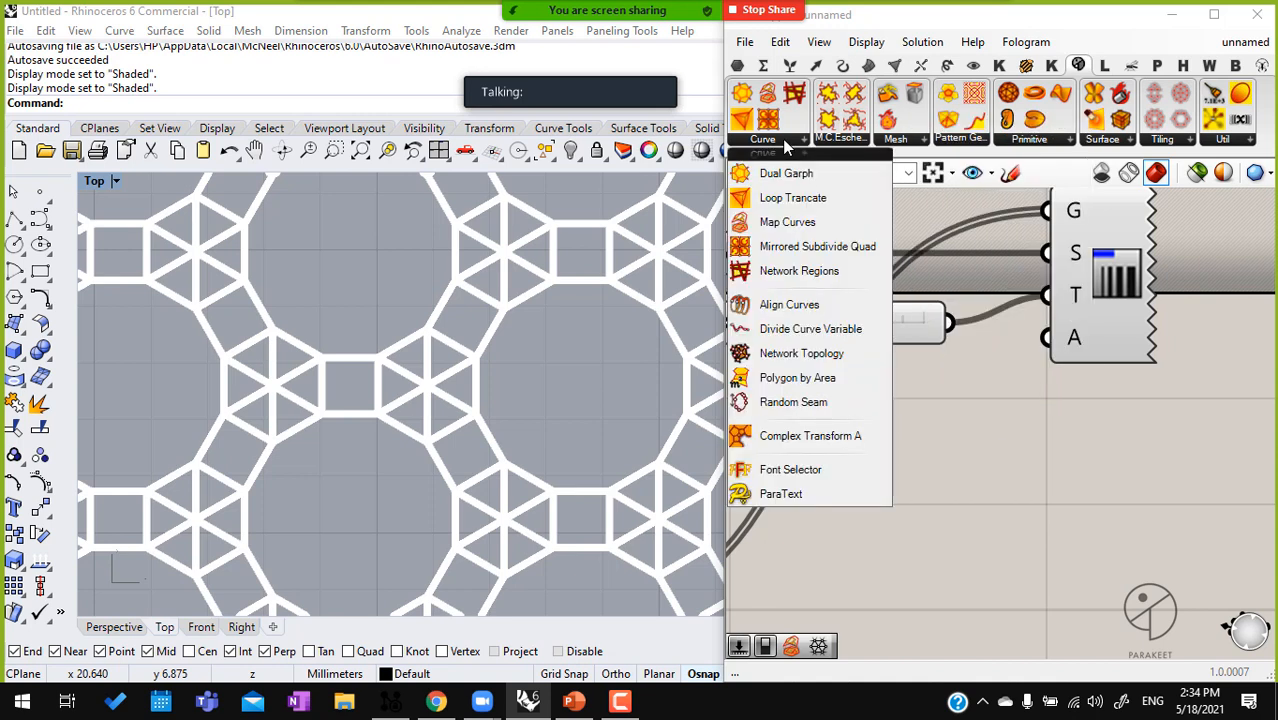
left_click(793, 197)
left_click(1055, 533)
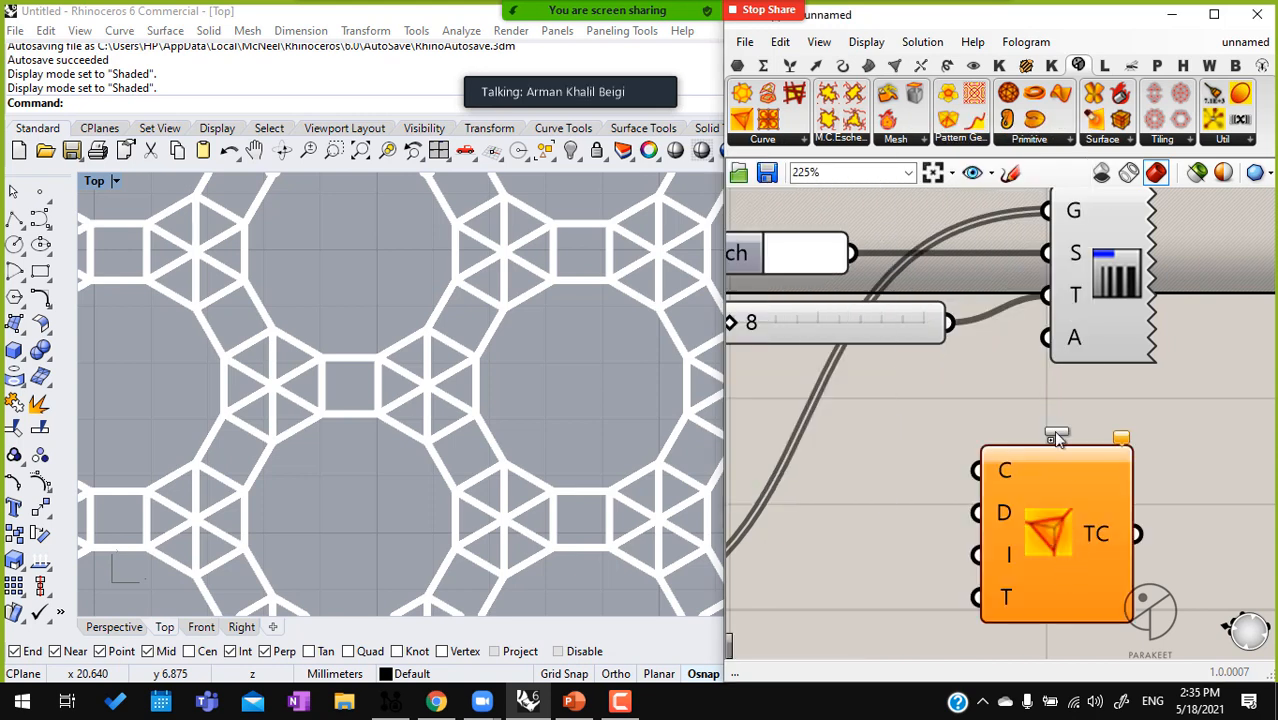
scroll(993, 546, "down", 3)
left_click(1032, 461)
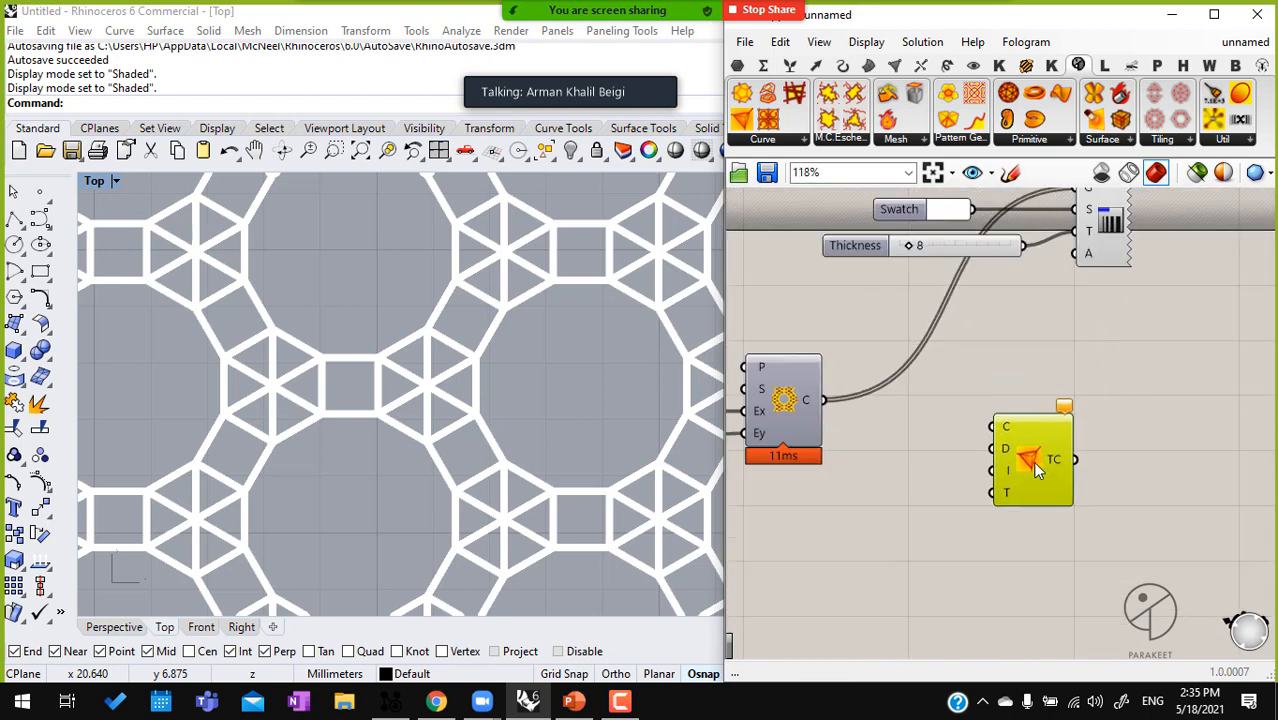
scroll(990, 420, "down", 2)
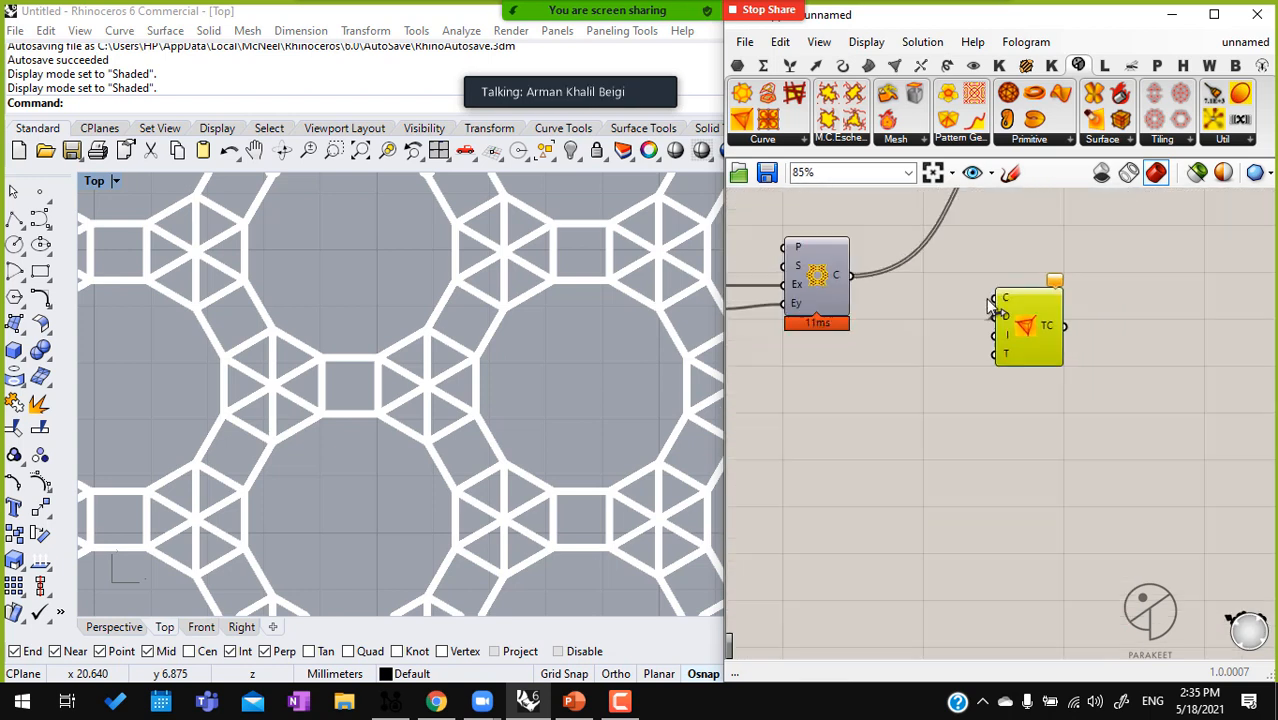
Sketch a four-sided cell with two tick marks on each edge on the canvas below the Loop Trancate component
left_click(1010, 172)
mouse_move(997, 389)
left_mouse_down()
mouse_move(834, 389)
mouse_move(834, 507)
mouse_move(997, 416)
mouse_move(998, 392)
left_mouse_up()
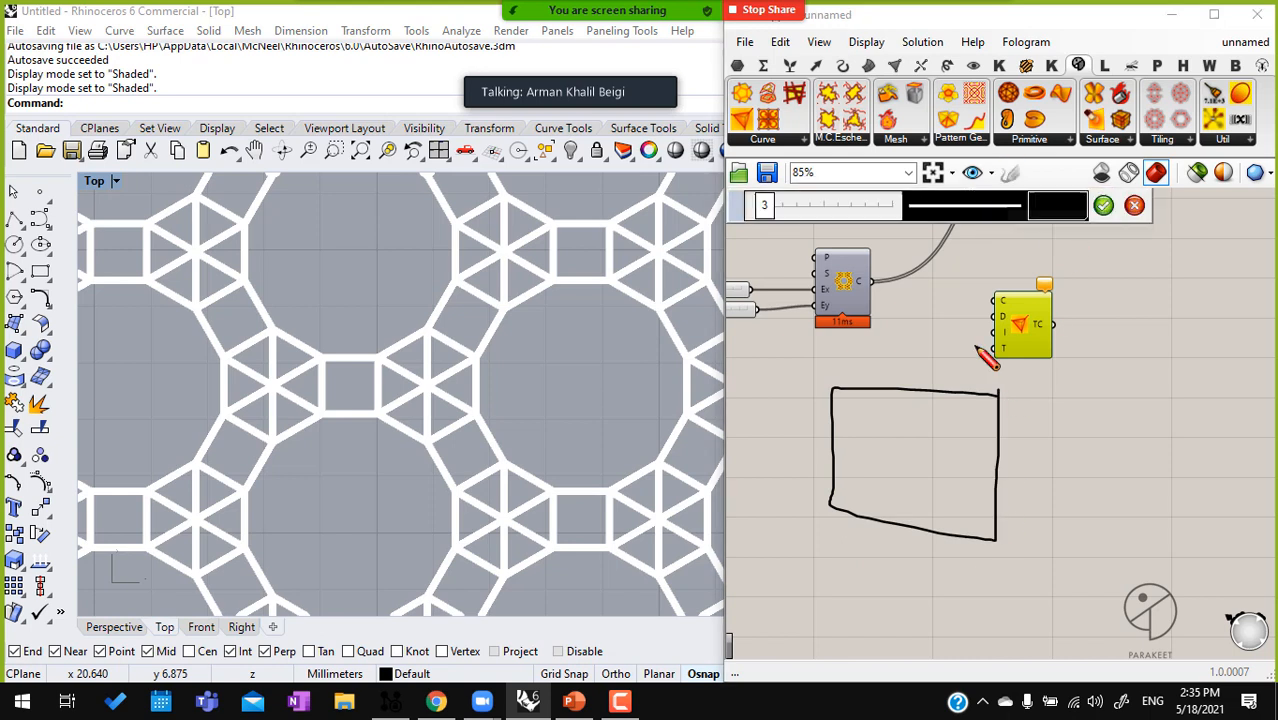
left_click_drag(862, 383, 862, 392)
left_click_drag(966, 382, 966, 392)
left_click_drag(993, 433, 1005, 433)
left_click_drag(984, 507, 1010, 511)
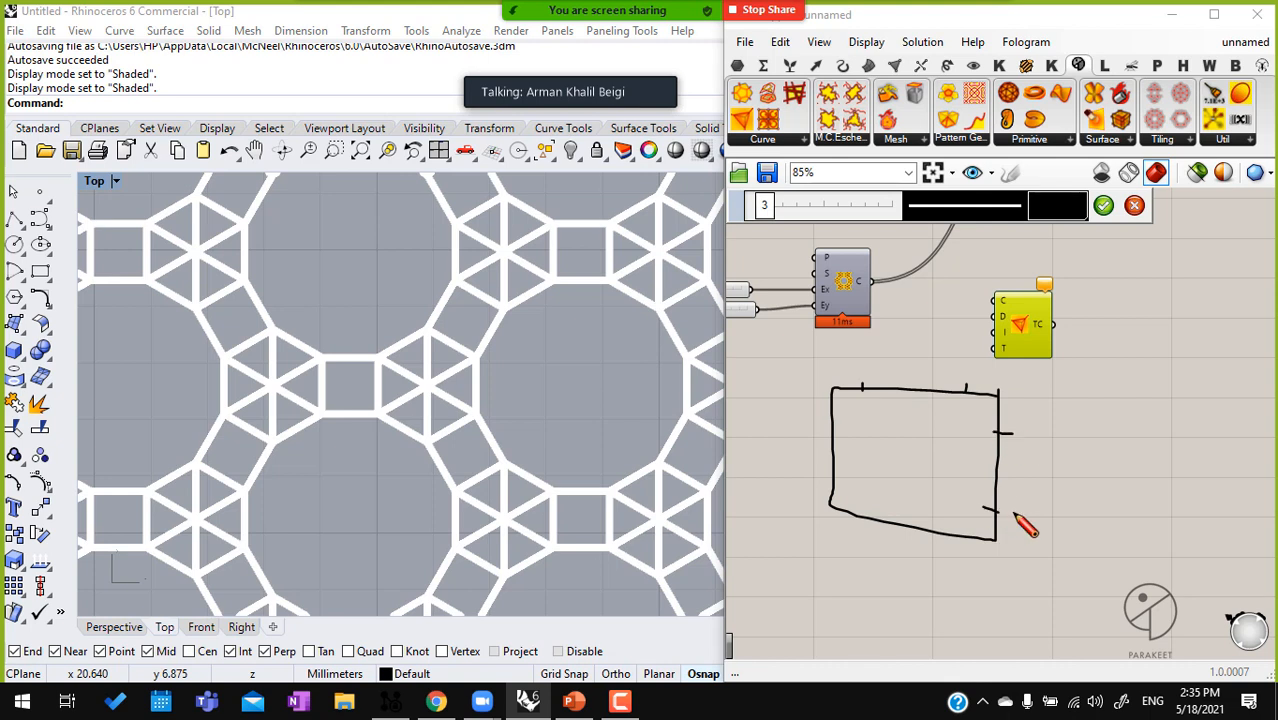
left_click_drag(832, 406, 841, 414)
left_click_drag(822, 469, 866, 520)
left_click_drag(950, 529, 949, 545)
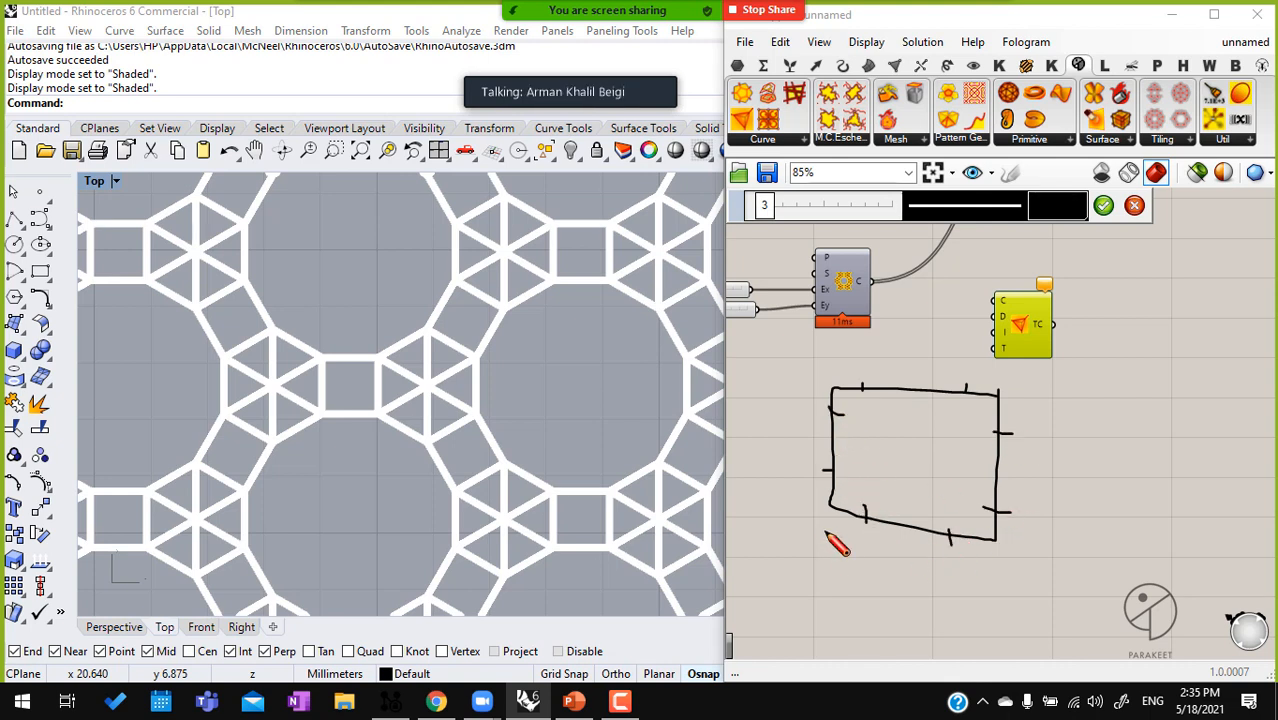
Add a direction arrow, an extra tick mark and paired corner-cutting lines to the four-sided cell sketch, and finish the sketch
mouse_move(822, 533)
left_mouse_down()
mouse_move(853, 542)
mouse_move(842, 549)
left_mouse_up()
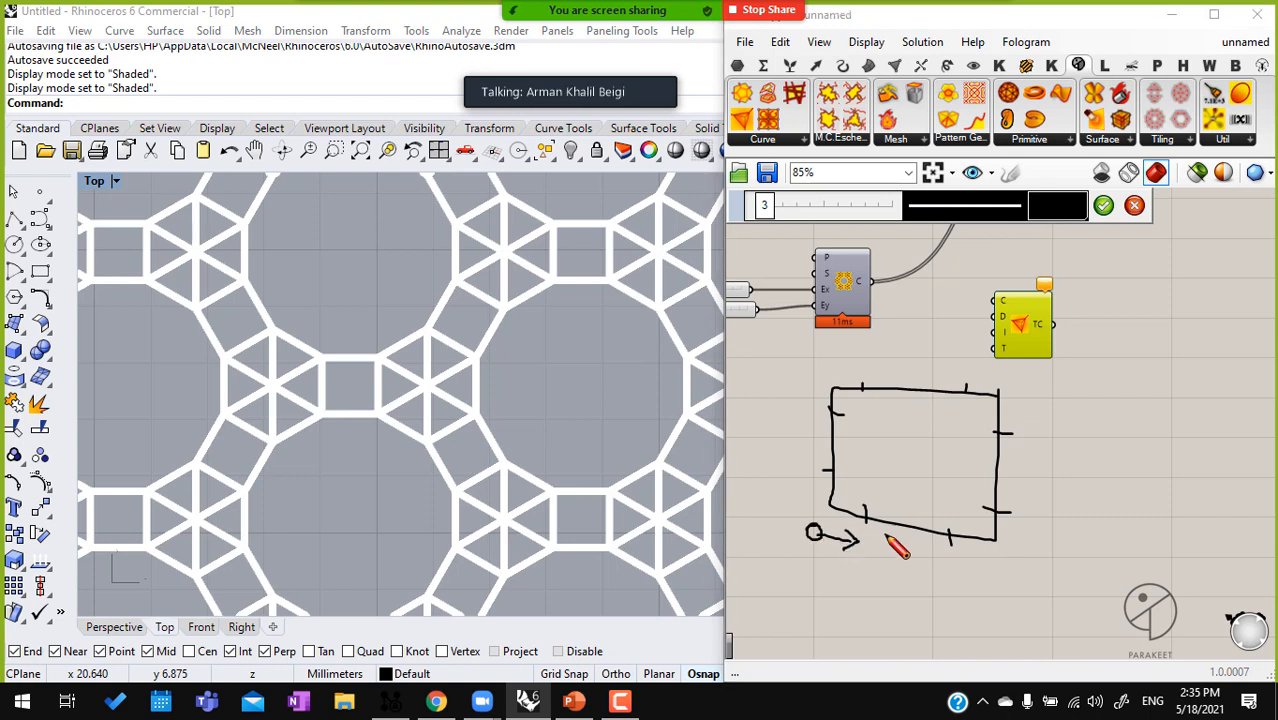
left_click_drag(902, 522, 903, 533)
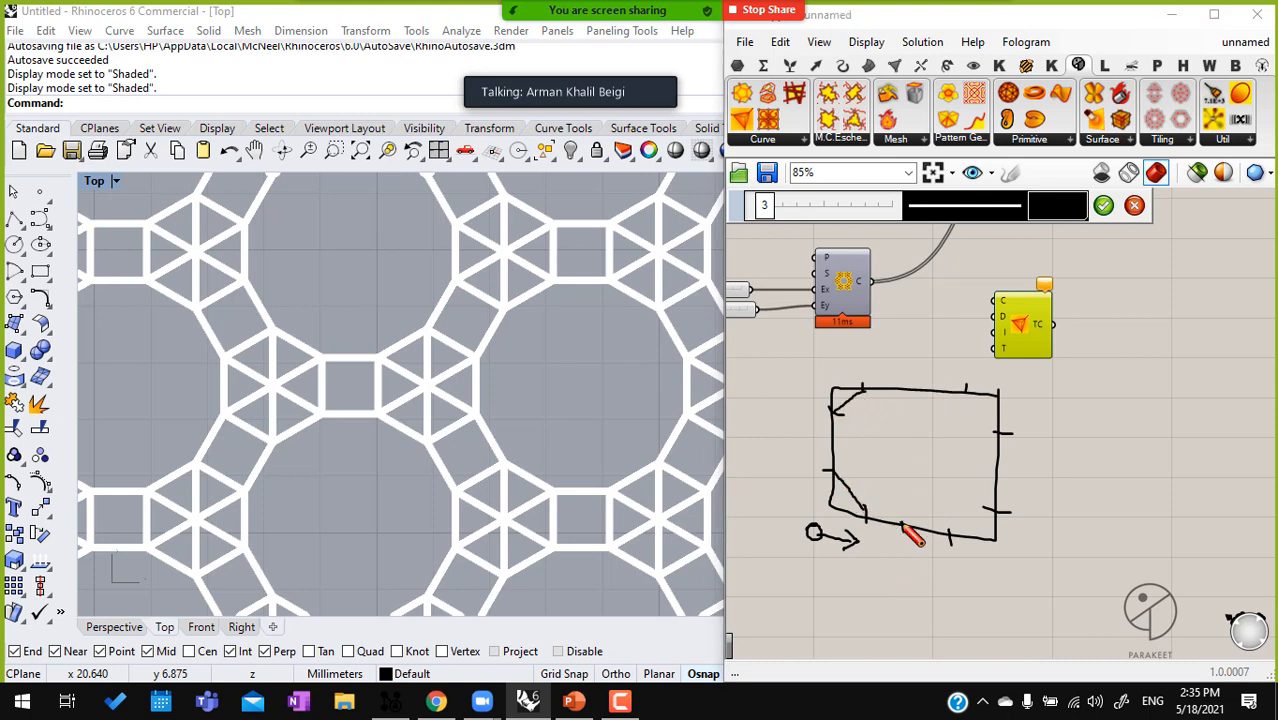
left_click_drag(950, 537, 987, 508)
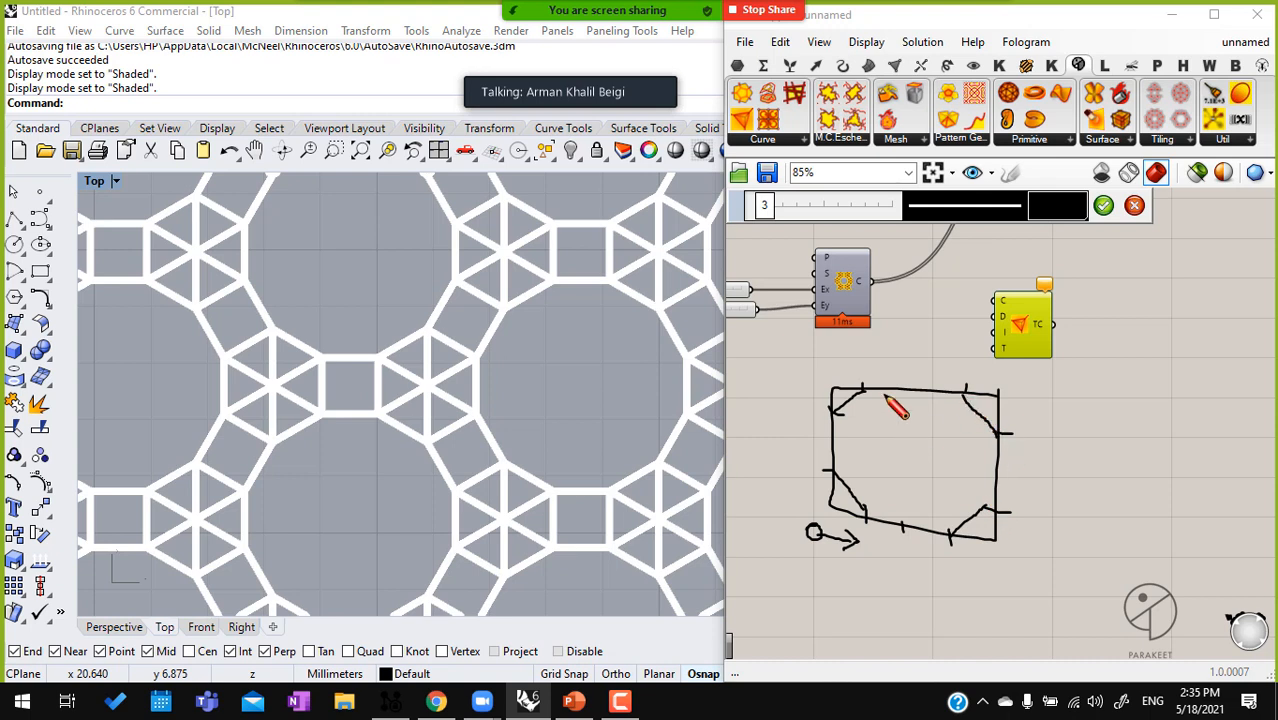
left_click_drag(893, 390, 836, 414)
mouse_move(836, 472)
left_mouse_down()
mouse_move(903, 528)
mouse_move(992, 493)
left_mouse_up()
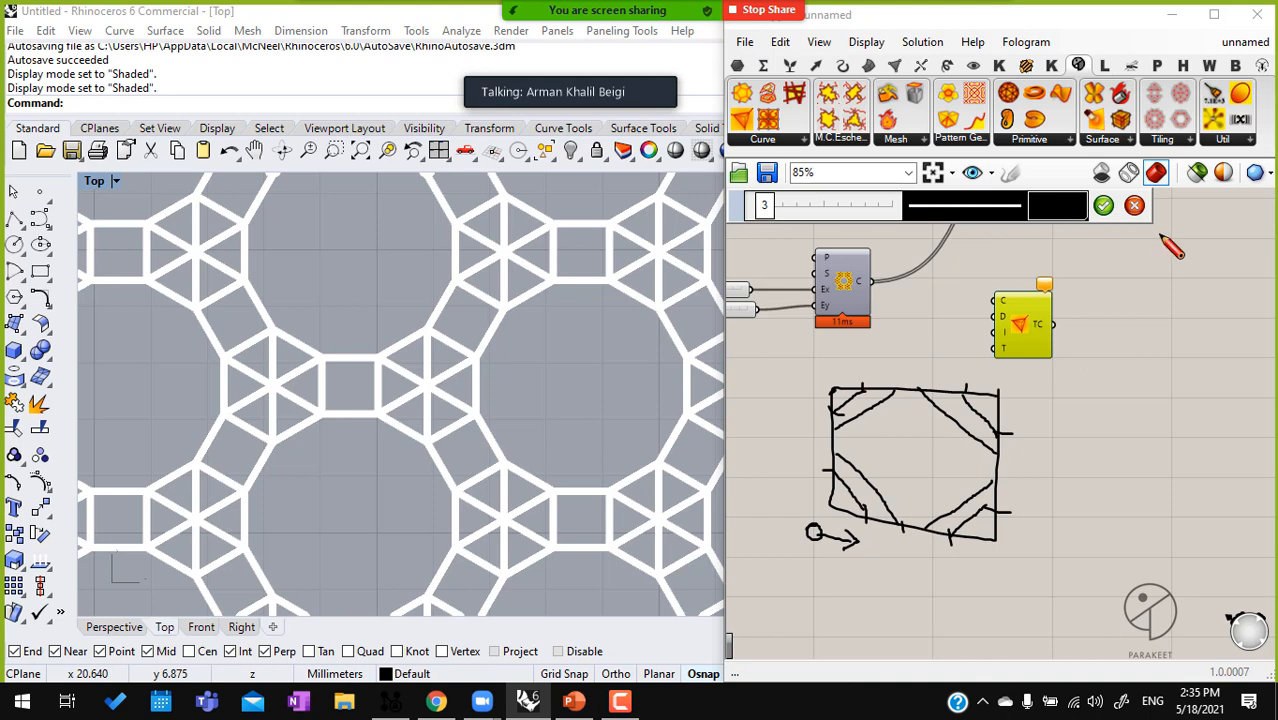
left_click(1103, 206)
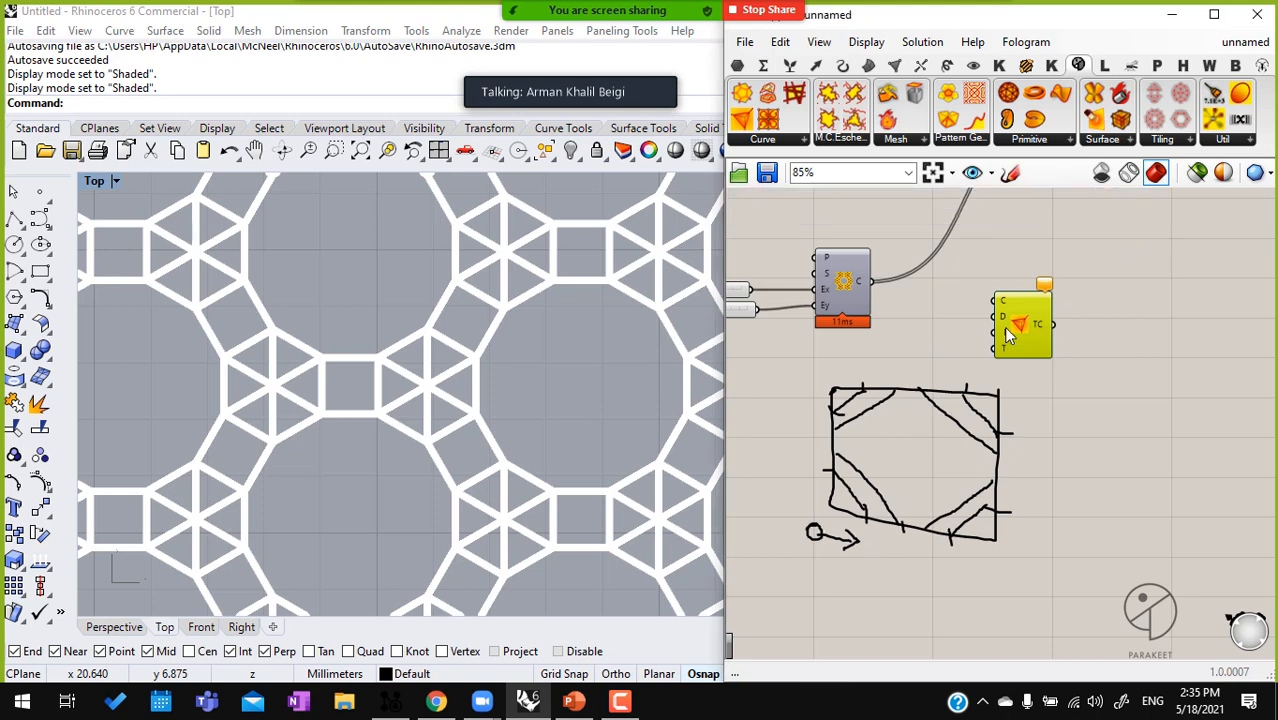
Move the cell sketch farther down the canvas to free space below the tiling and Loop Trancate components
scroll(951, 299, "up", 3)
scroll(1010, 290, "down", 5)
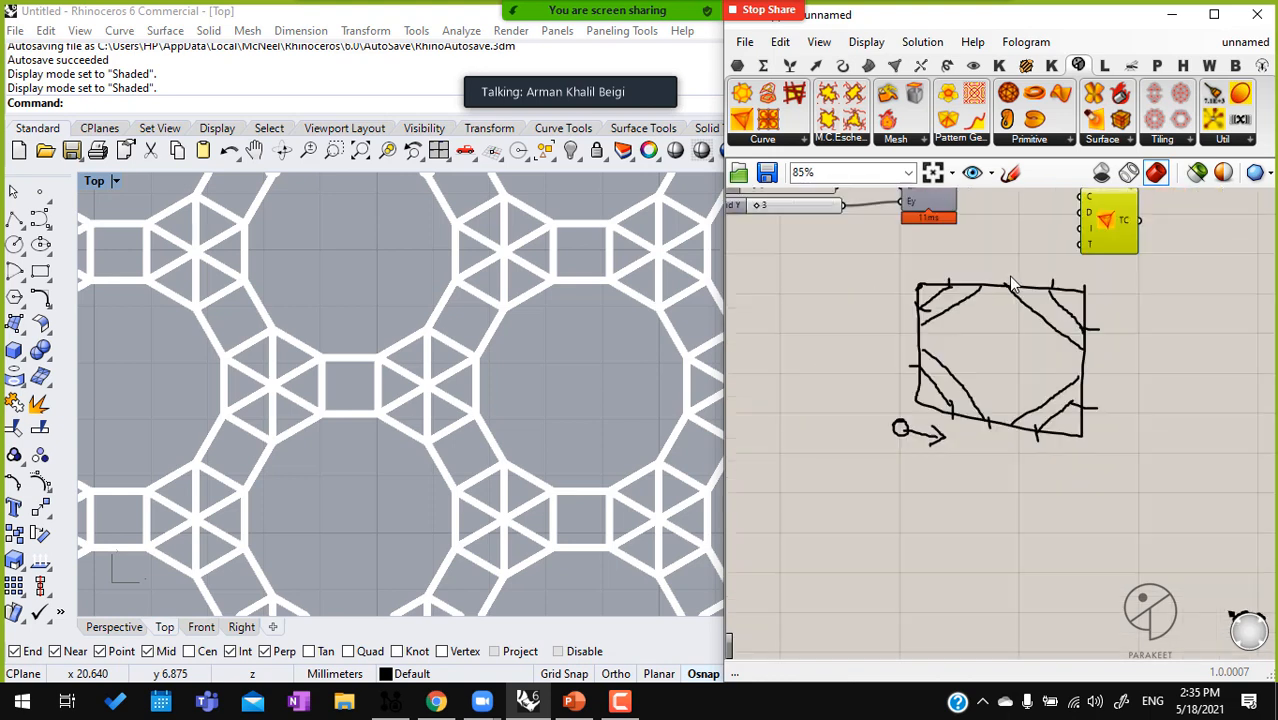
left_click_drag(1112, 346, 1020, 385)
left_click_drag(1114, 305, 862, 425)
left_click_drag(1055, 315, 1048, 396)
mouse_move(1132, 295)
left_mouse_down()
mouse_move(1060, 432)
mouse_move(843, 425)
left_mouse_up()
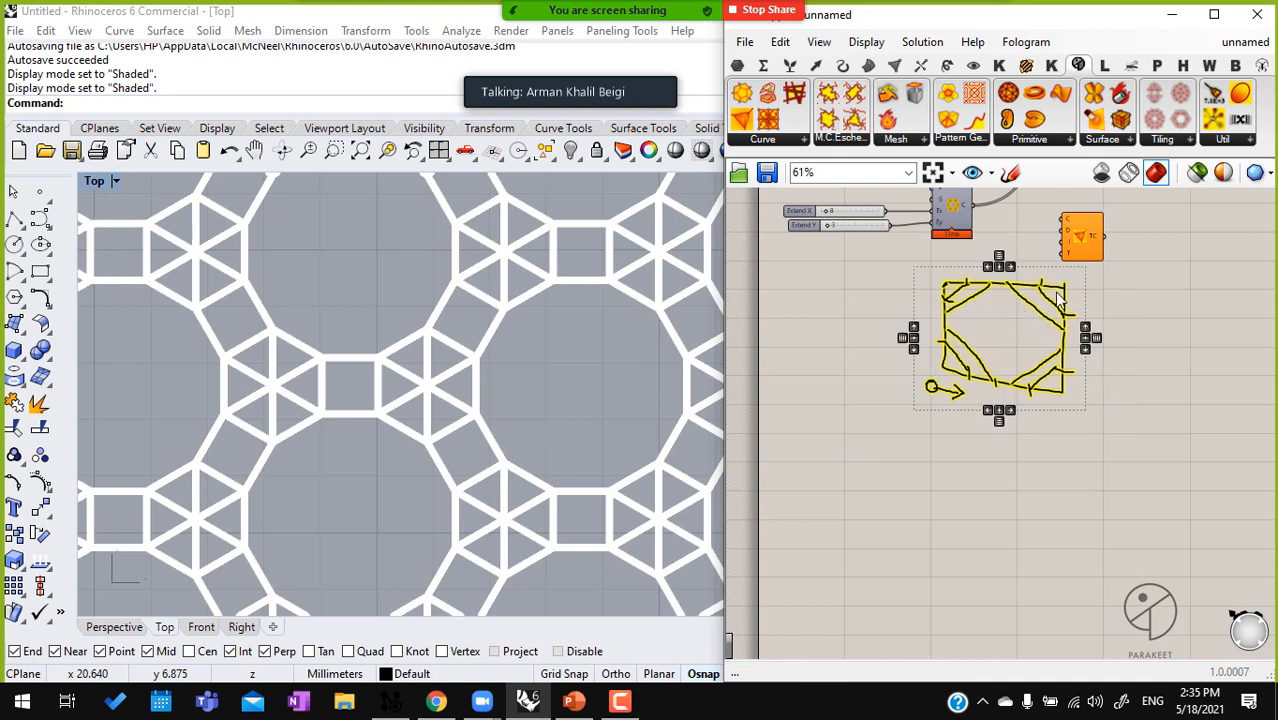
scroll(1052, 292, "up", 1)
left_click_drag(1036, 297, 1025, 496)
Place a Square grid component on the canvas below the tiling component
double_click(931, 307)
type("sq")
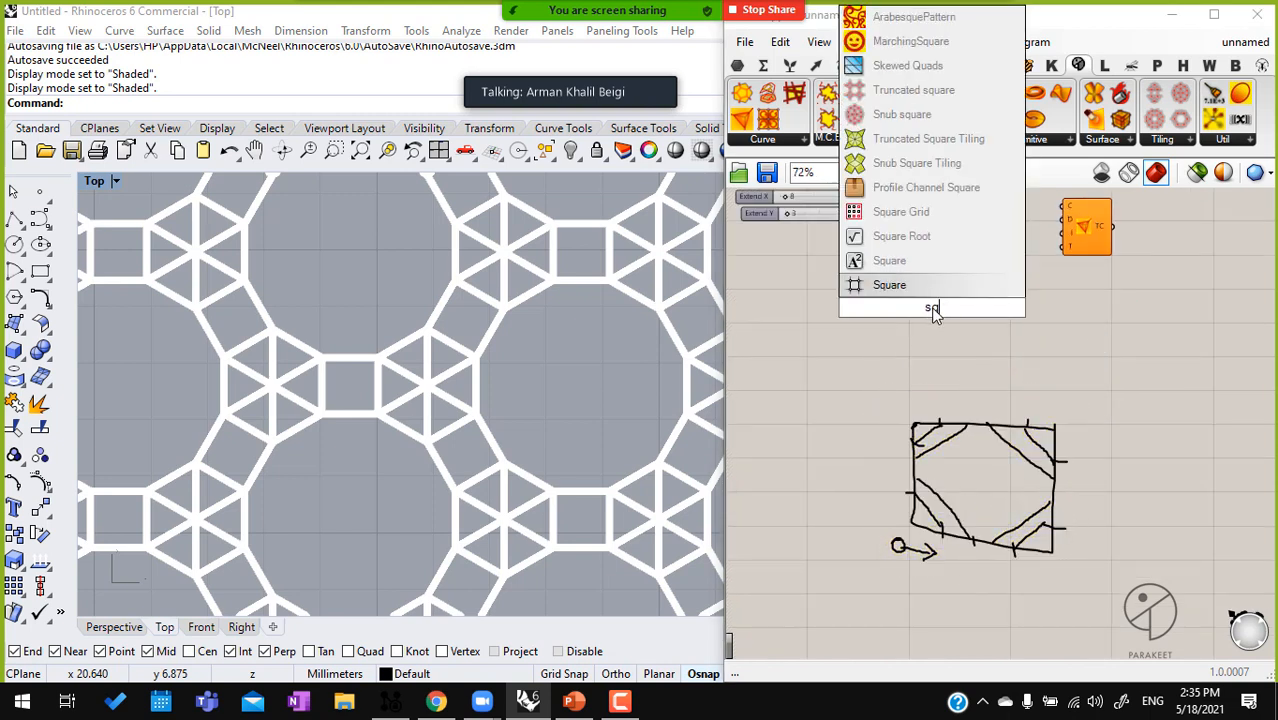
left_click(935, 283)
scroll(1087, 198, "up", 3)
left_click_drag(1045, 212, 867, 363)
left_click(866, 363)
Reroute the lineweight preview from the tiling to the Square grid's cells and move Loop Trancate down beside the grid
right_click_drag(904, 208, 908, 295)
left_click_drag(880, 272, 855, 447, "ctrl+shift")
middle_click(849, 451)
left_click(911, 512)
scroll(602, 297, "up", 4)
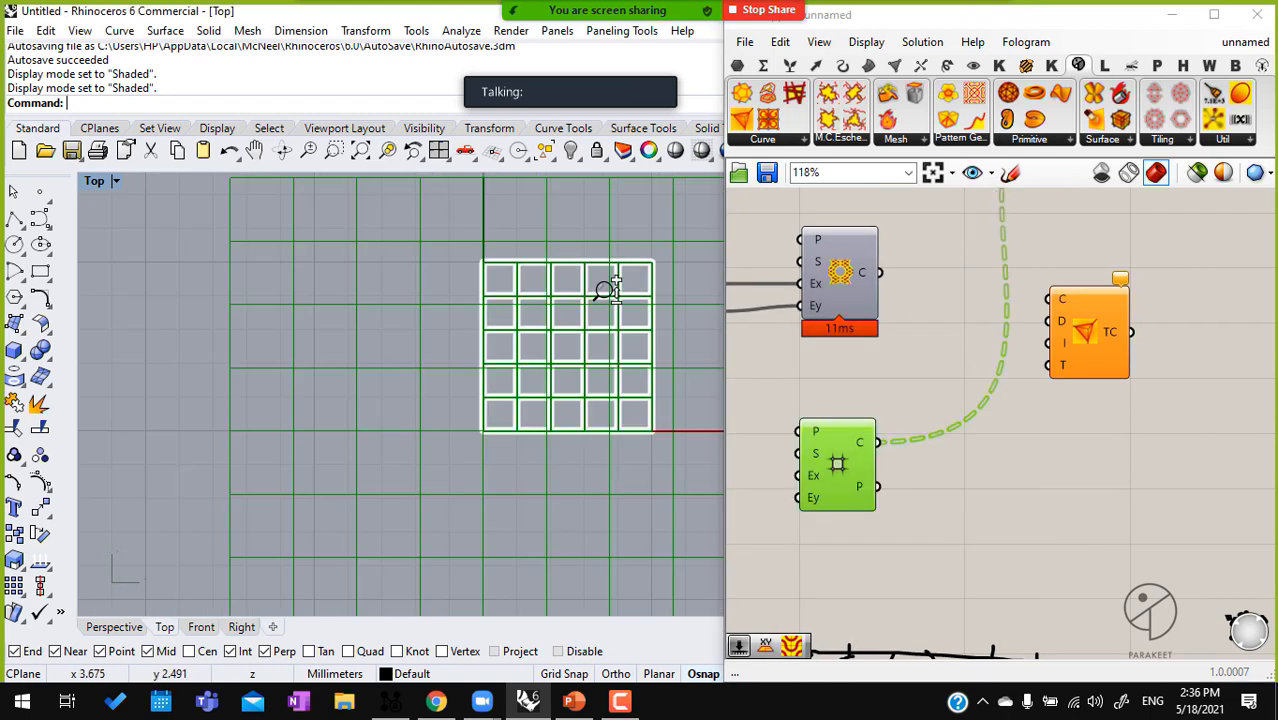
left_click(927, 495)
left_click_drag(1099, 323, 1104, 410)
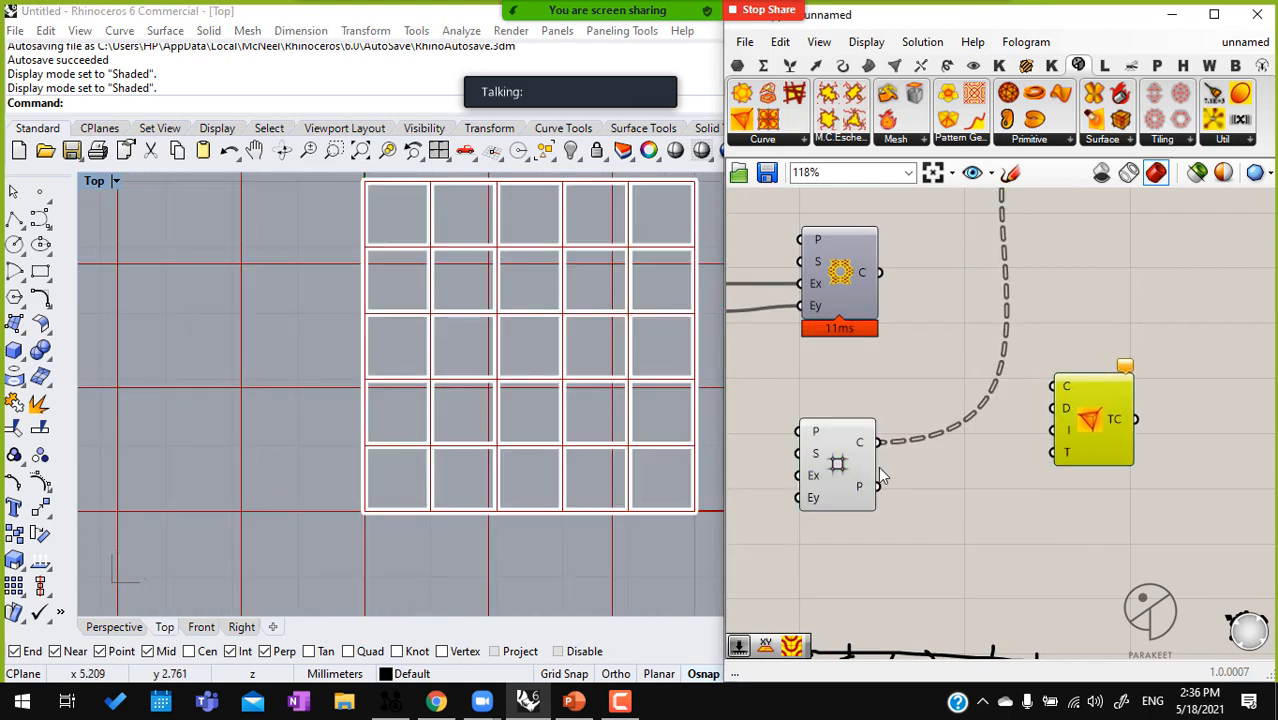
Add an XY Plane, connect it to the Square grid's Plane input and turn off the plane's preview
right_click_drag(793, 461, 960, 418)
left_click(873, 397)
type("xy")
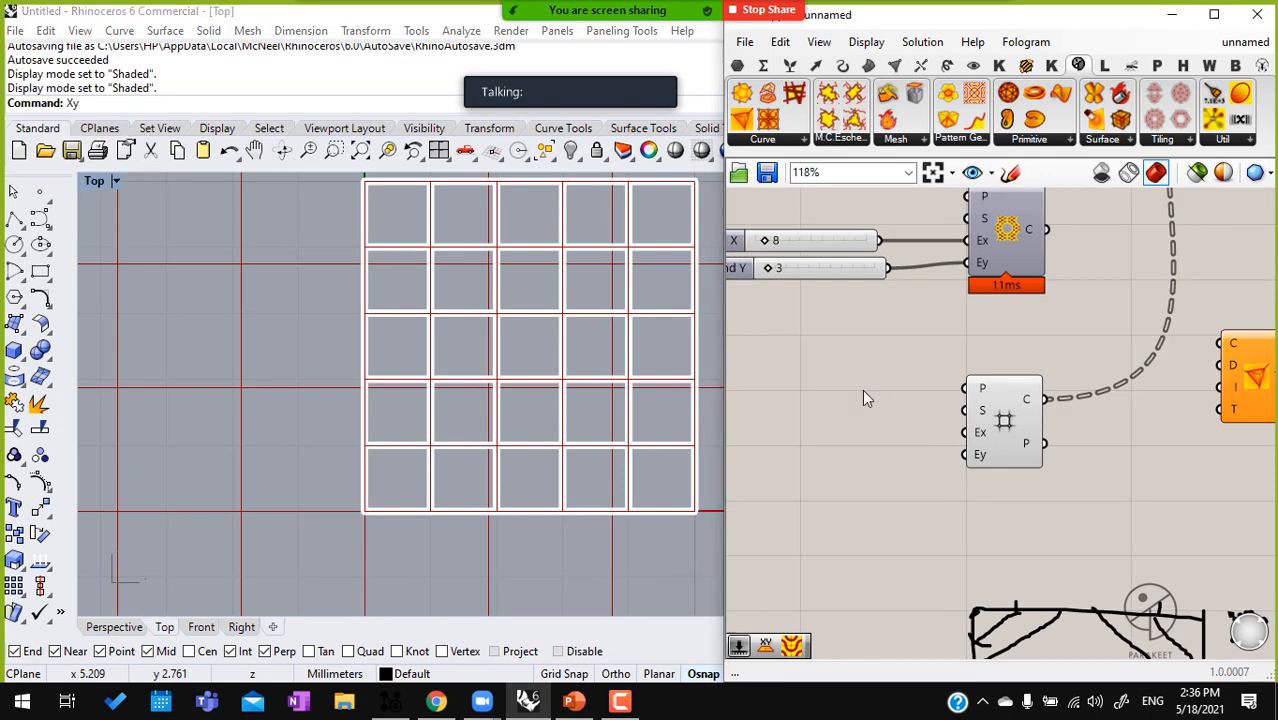
double_click(862, 389)
type("xy")
key("Return")
left_click_drag(964, 388, 901, 391)
left_click(868, 392)
scroll(868, 391, "down", 1)
middle_click(868, 391)
left_click(926, 329)
Connect the Square grid's cells to Loop Trancate's Curves input and feed its truncated curves to the lineweight preview
right_click_drag(1076, 436, 1034, 437)
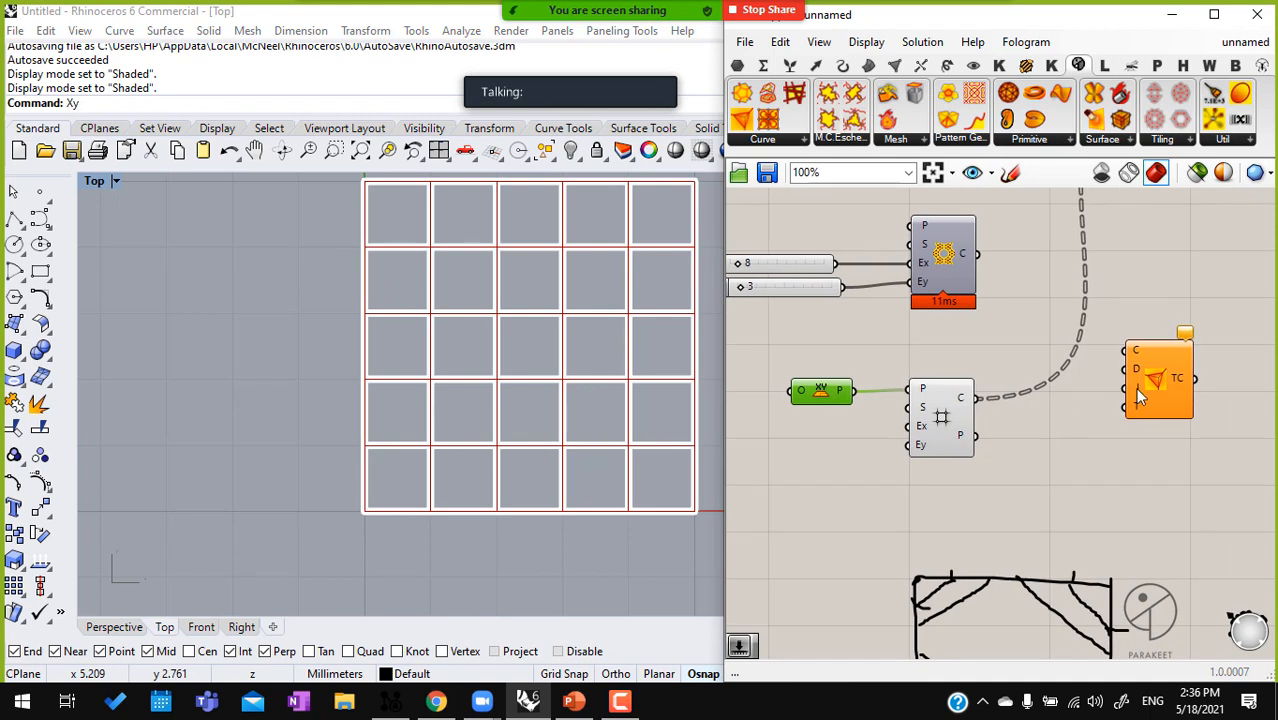
scroll(1119, 392, "up", 1)
left_click_drag(1139, 391, 1080, 498)
right_click_drag(1127, 424, 950, 303)
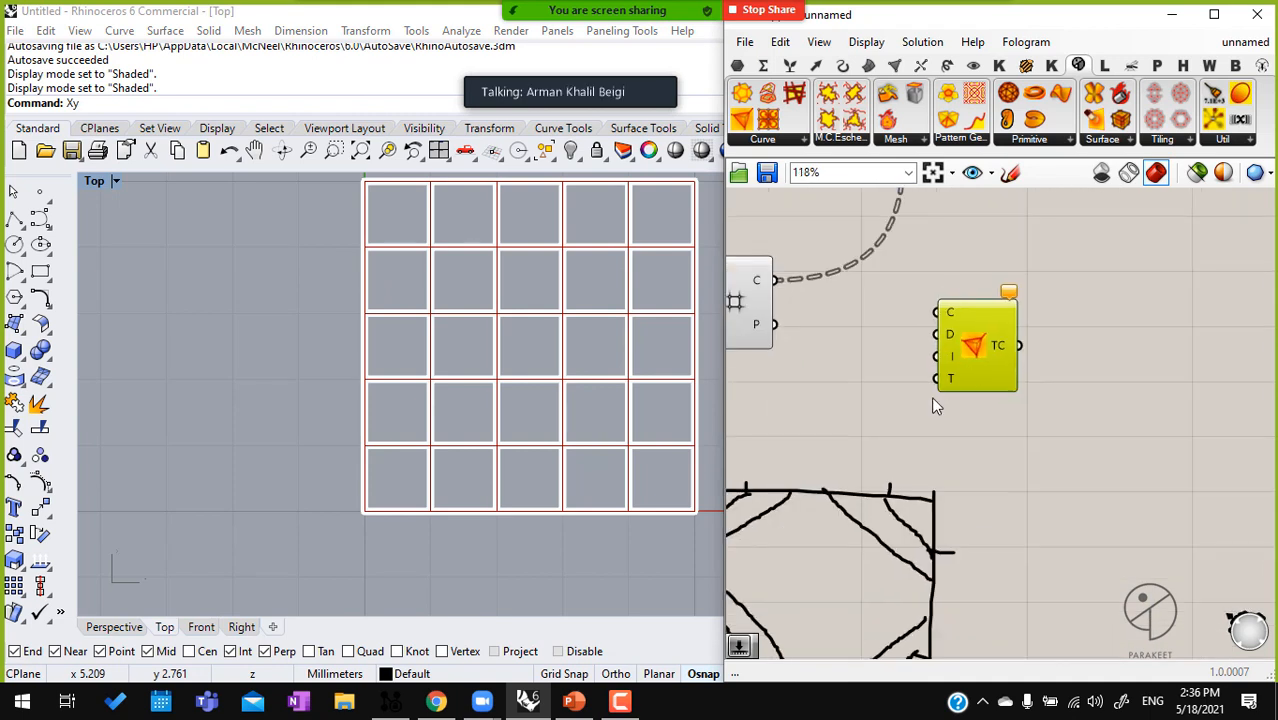
right_click_drag(840, 287, 940, 259)
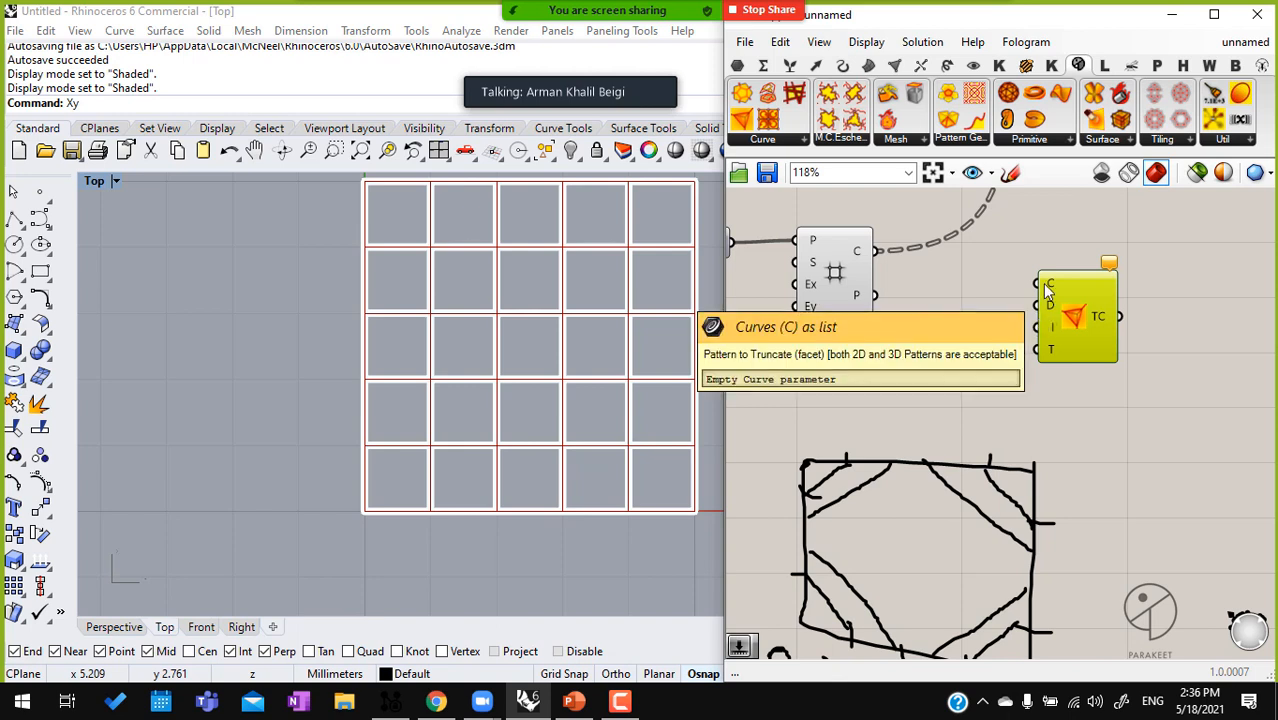
left_click_drag(1045, 285, 882, 256)
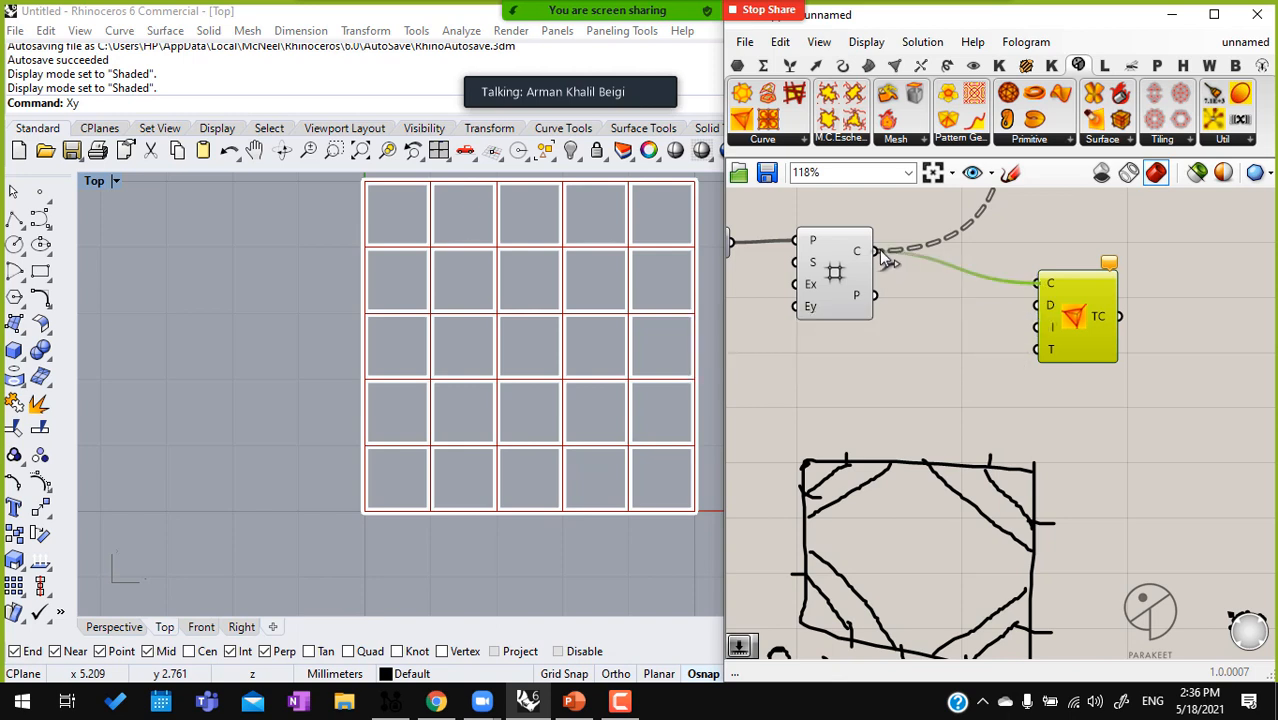
left_click(941, 391)
scroll(906, 364, "down", 5)
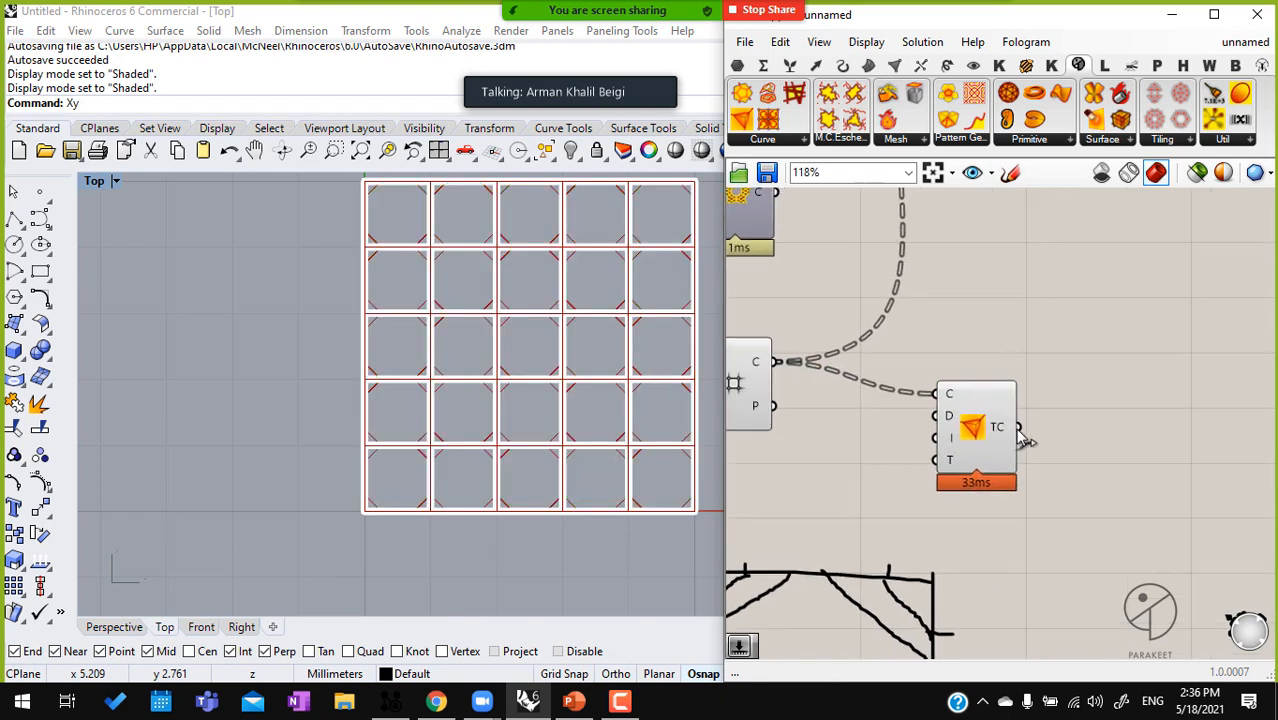
left_click_drag(996, 358, 1009, 221)
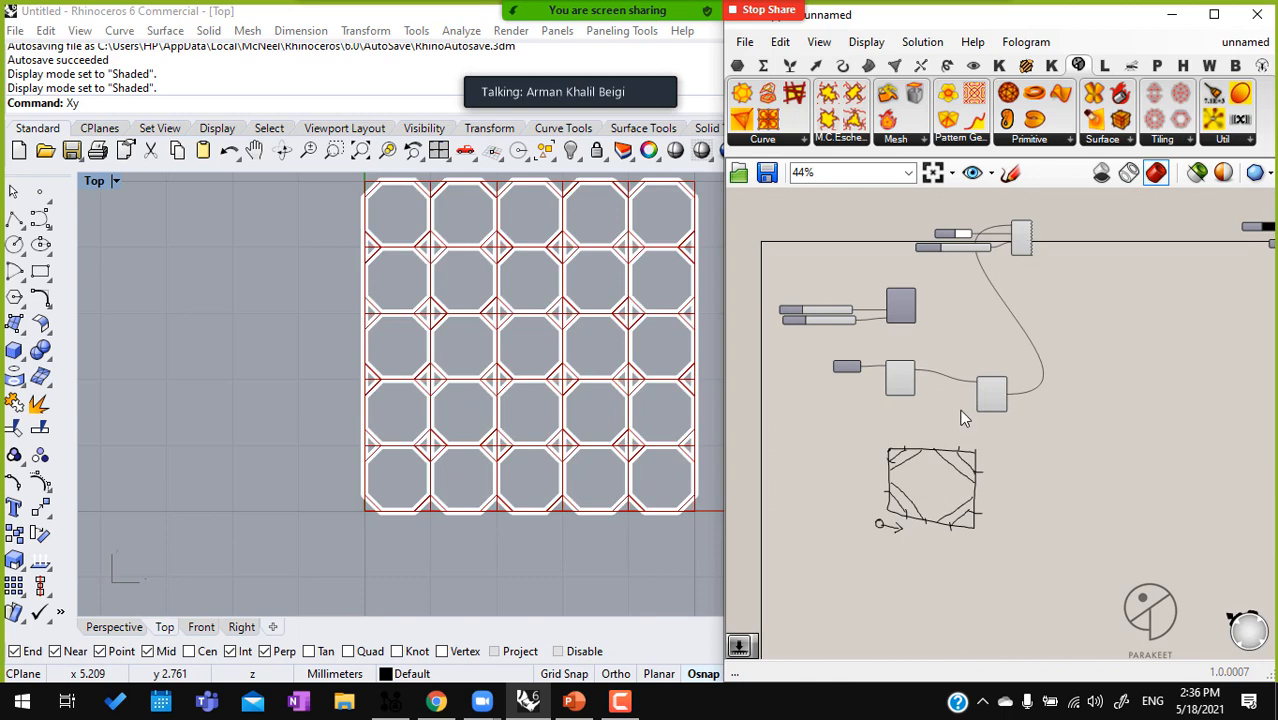
Turn off the Square grid component's preview
scroll(940, 414, "up", 4)
scroll(939, 418, "up", 3)
left_click(817, 334)
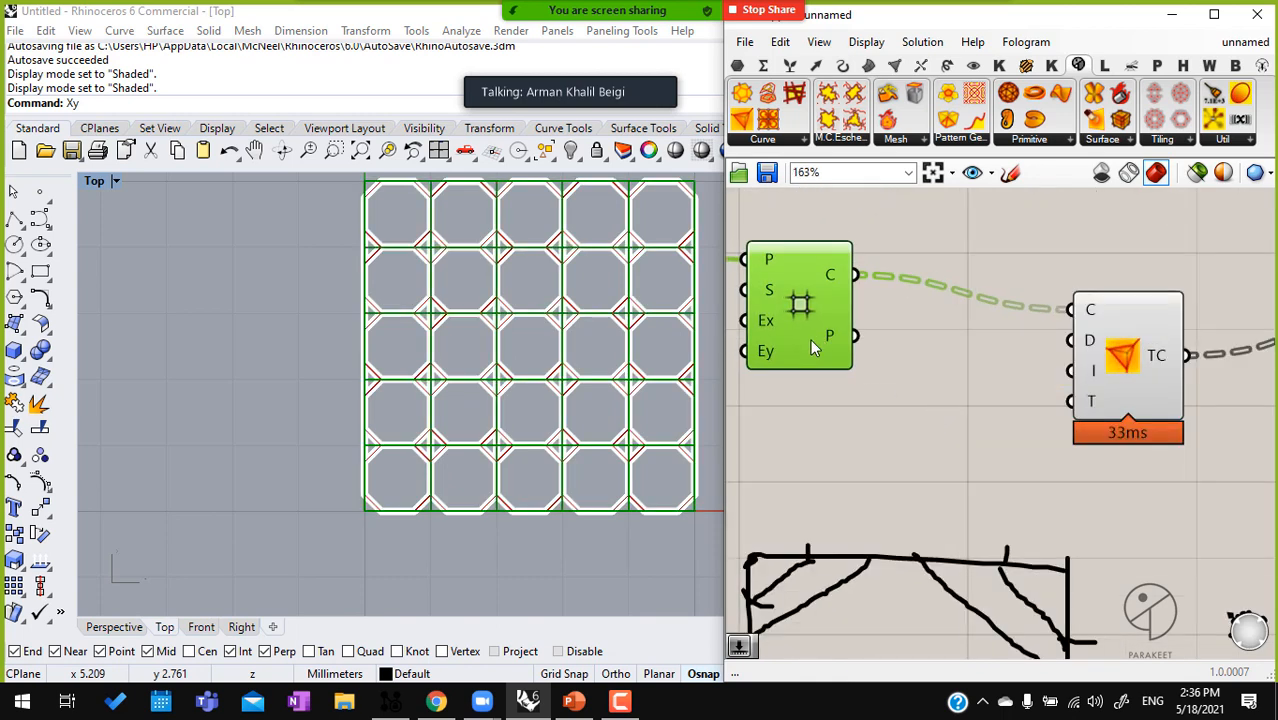
scroll(706, 216, "up", 5)
scroll(650, 309, "down", 1)
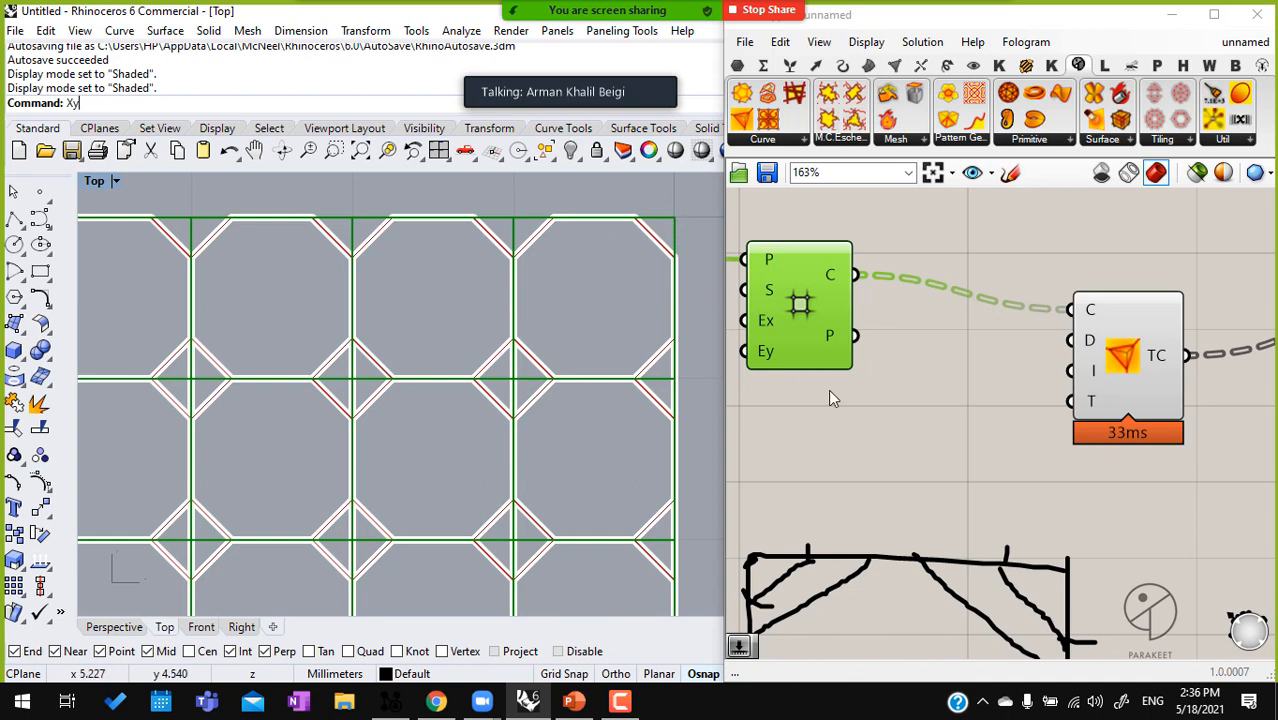
middle_click(831, 335)
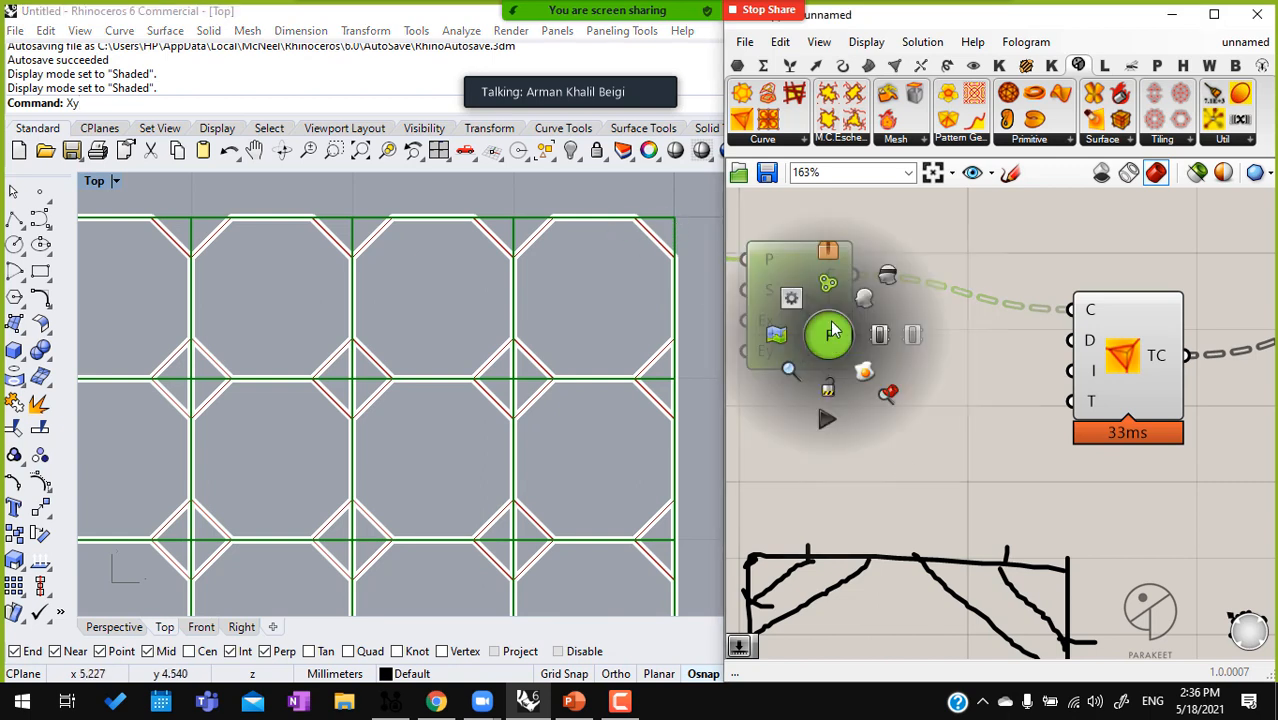
left_click(888, 276)
left_click(921, 440)
double_click(924, 436)
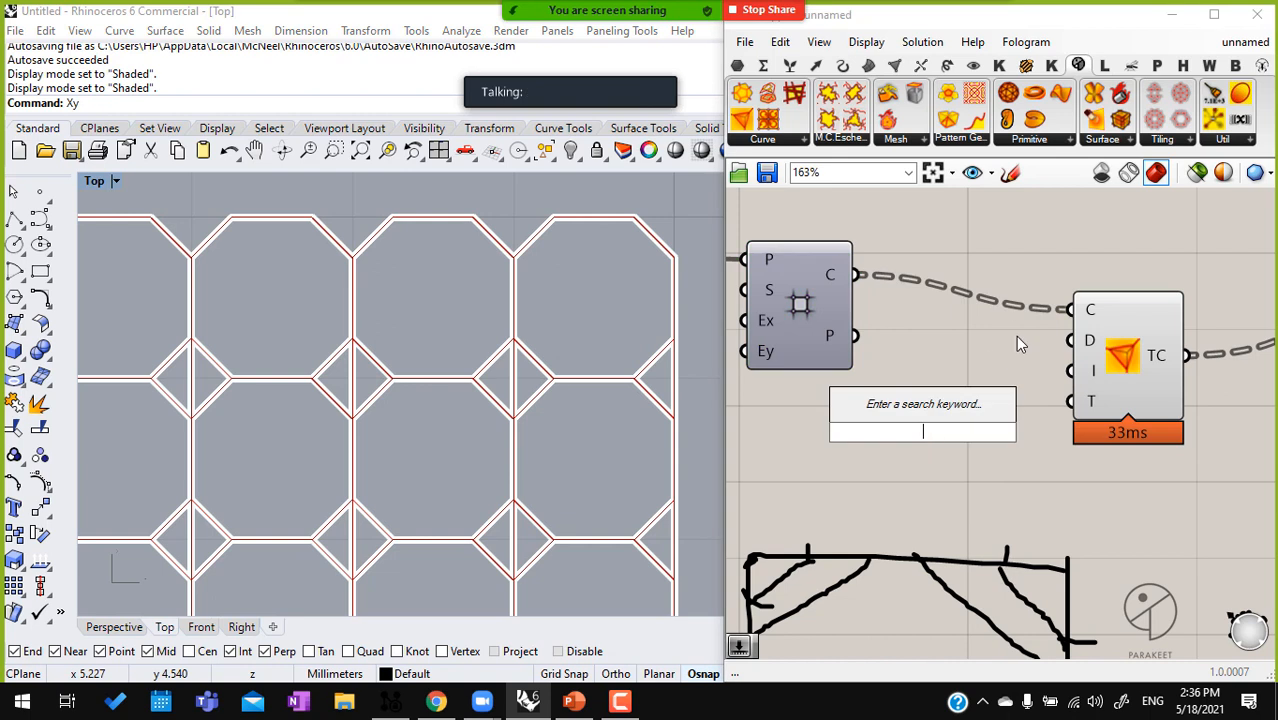
Align Loop Trancate with the Square grid component and flatten the grid's cells output
right_click(832, 276)
left_click(812, 222)
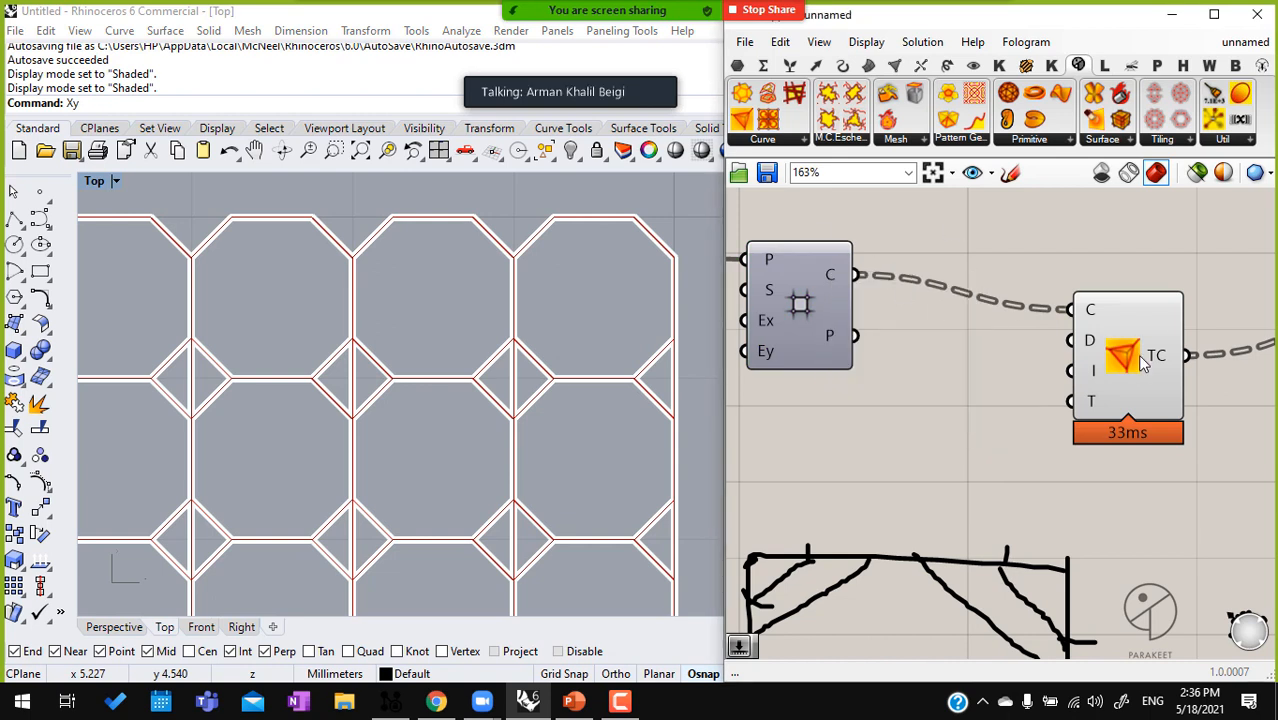
left_click_drag(1137, 355, 1143, 320)
right_click(831, 276)
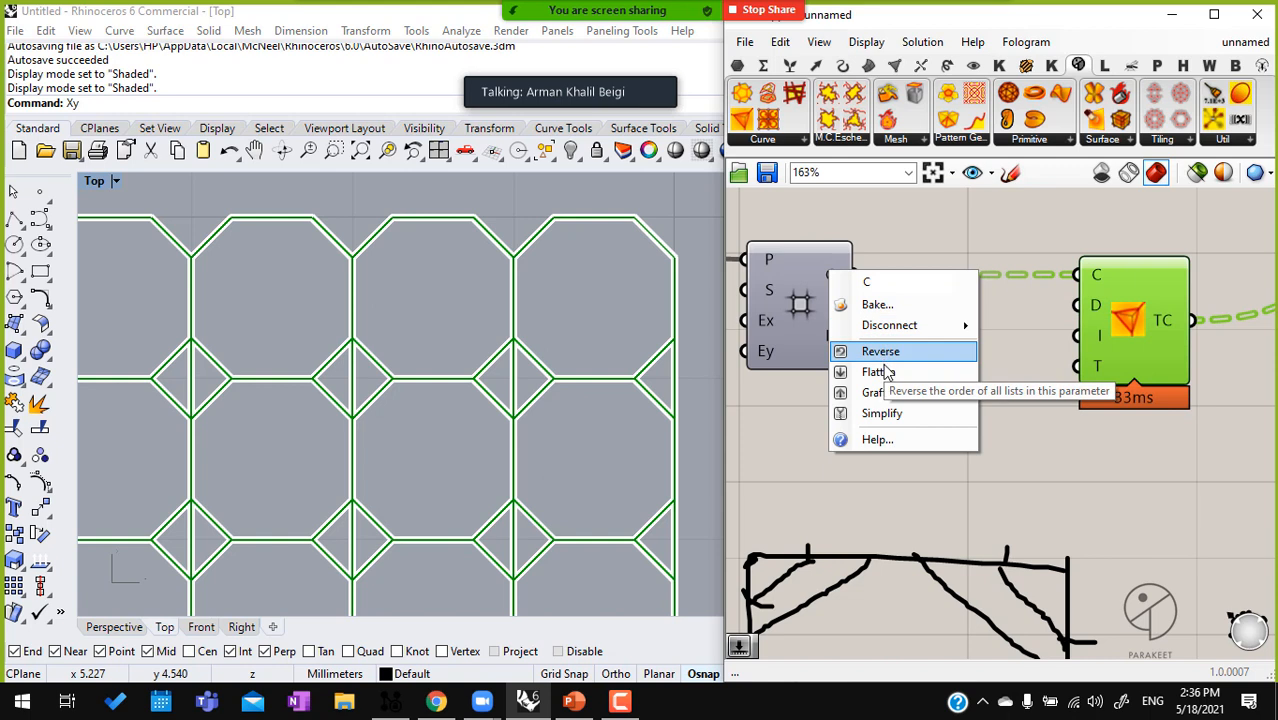
left_click(879, 375)
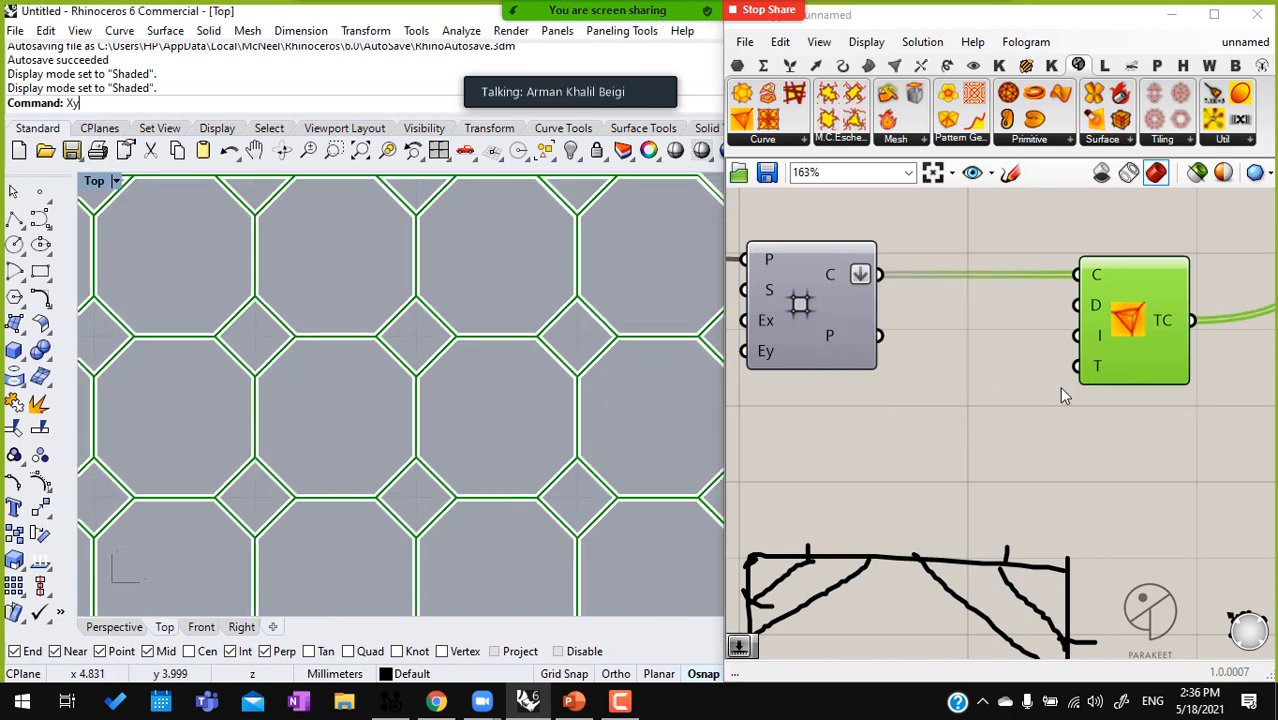
Add a 0.25 number slider for Loop Trancate's Distance input, try it at 1.00 and set it to 0.51
double_click(931, 422)
type("0.25")
key("Return")
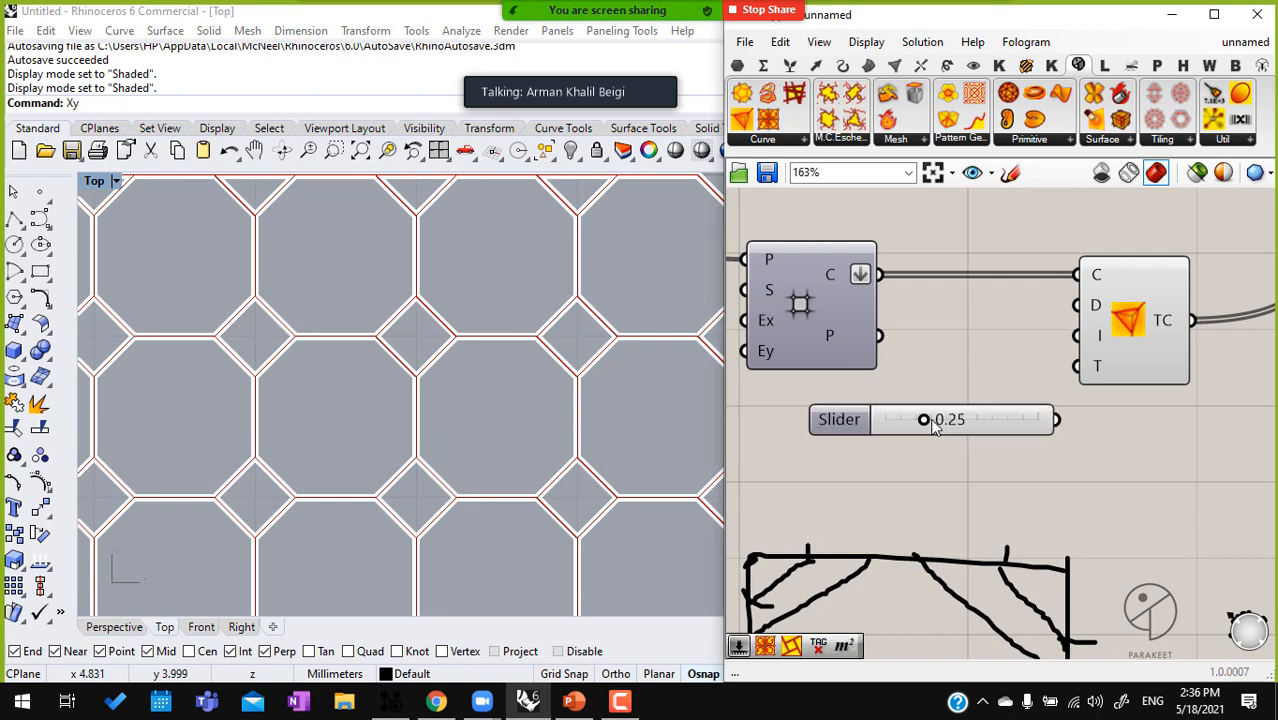
left_click_drag(1083, 305, 1013, 424)
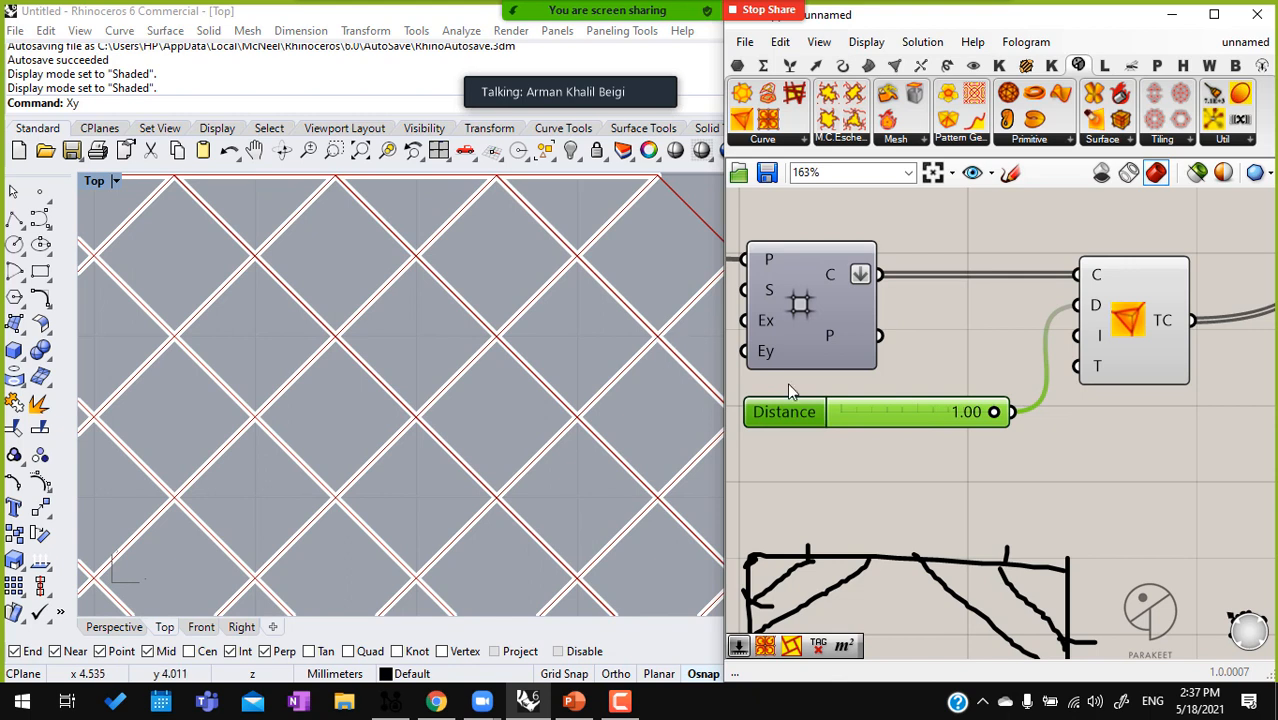
left_click_drag(995, 420, 916, 418)
Move Loop Trancate farther from the Square grid and add a number slider of 2 to its Iteration input
left_click(1148, 340)
left_click_drag(1135, 345, 1176, 345)
right_click_drag(1107, 345, 1047, 345)
left_click_drag(1101, 345, 1142, 345)
mouse_move(1106, 338)
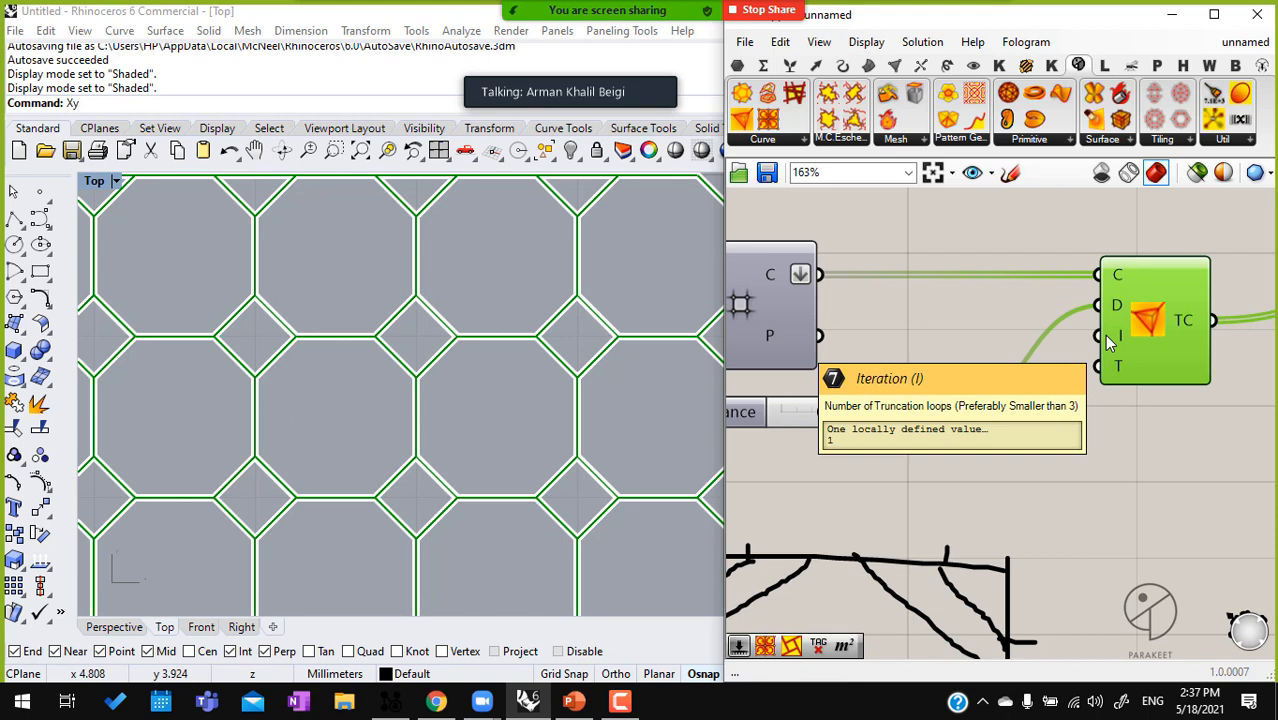
double_click(928, 494)
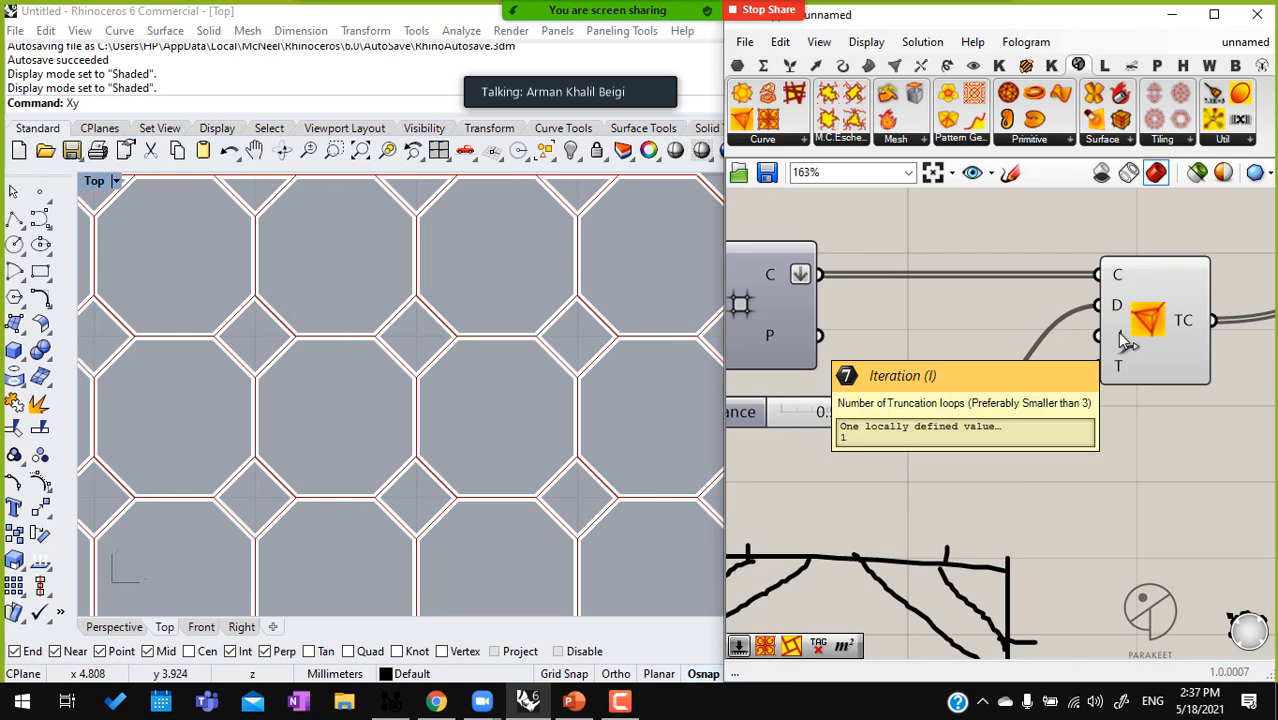
double_click(952, 478)
type("2")
key("Return")
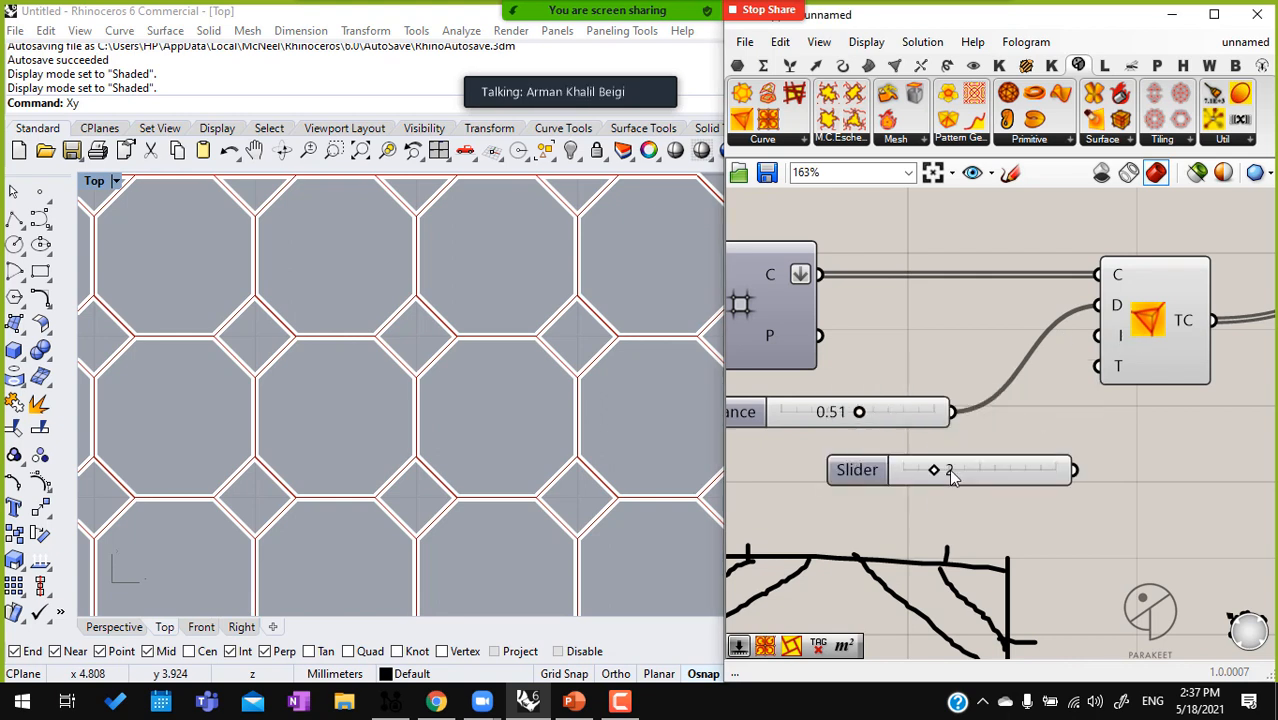
left_click_drag(1103, 343, 1074, 470)
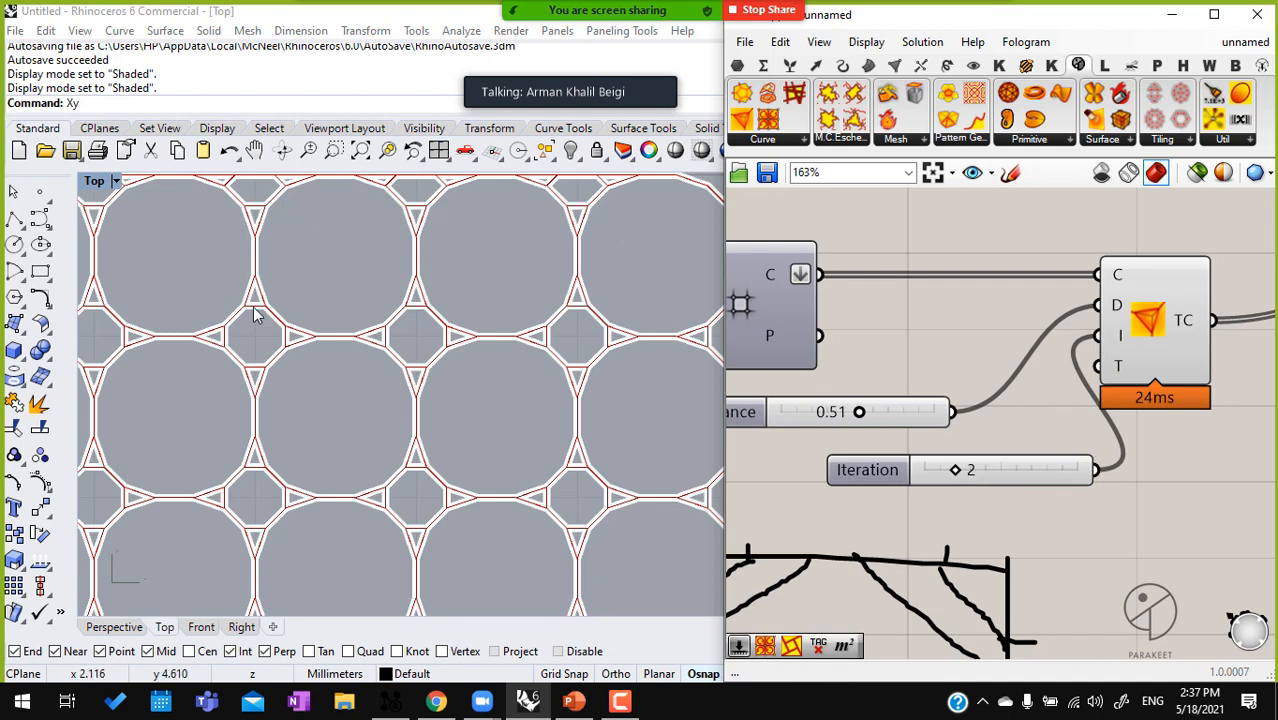
Try Iteration values of 1 and 2 for the truncation and set the slider to 3
scroll(954, 469, "up", 3)
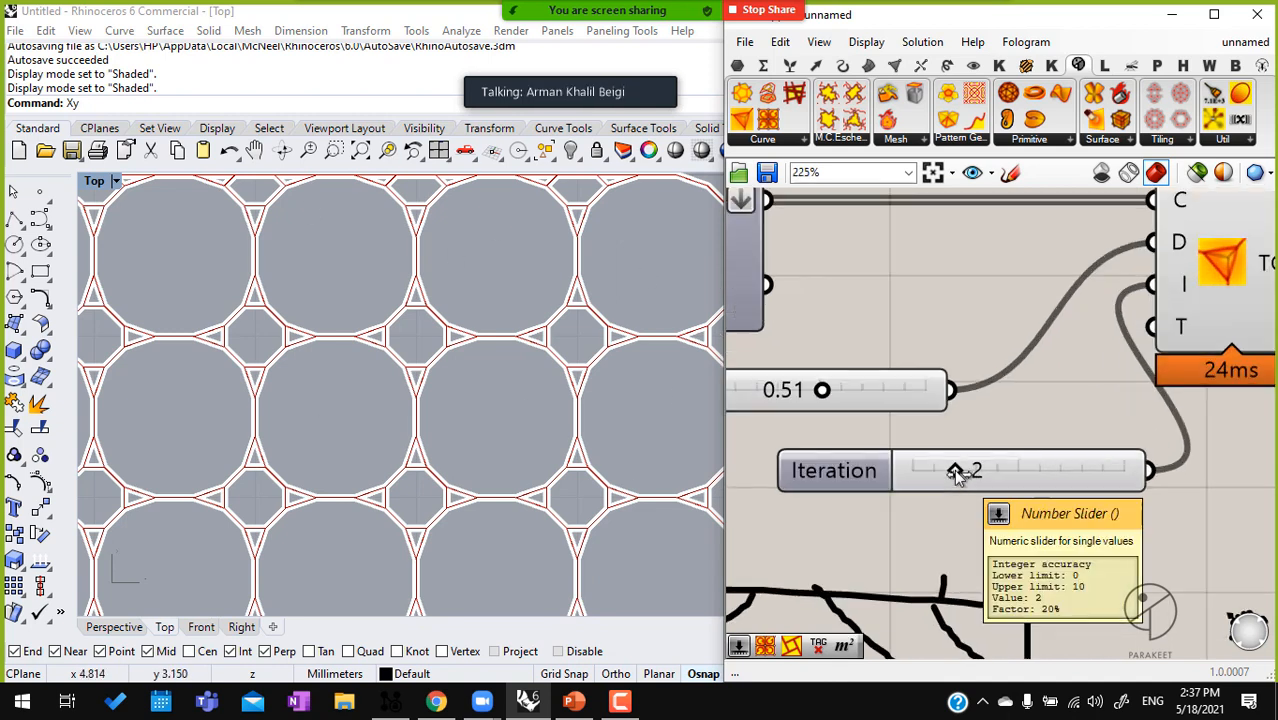
left_click_drag(954, 469, 936, 471)
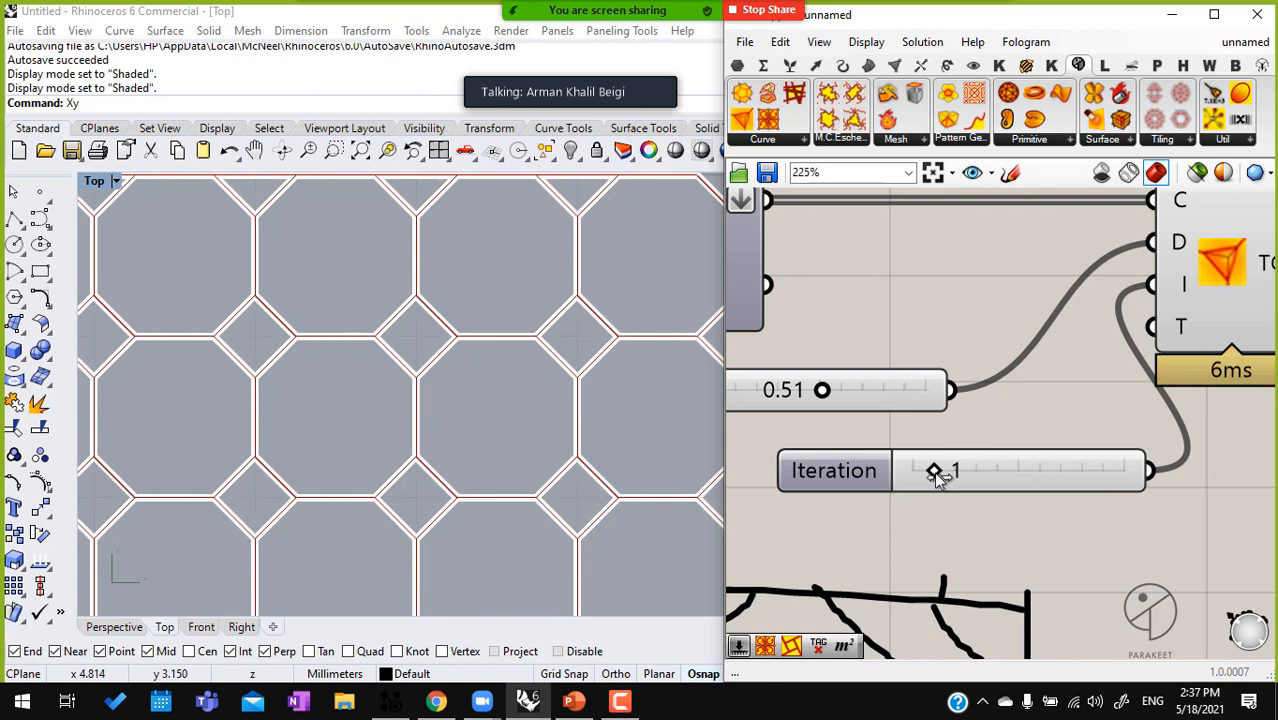
right_click_drag(602, 322, 620, 192, "ctrl")
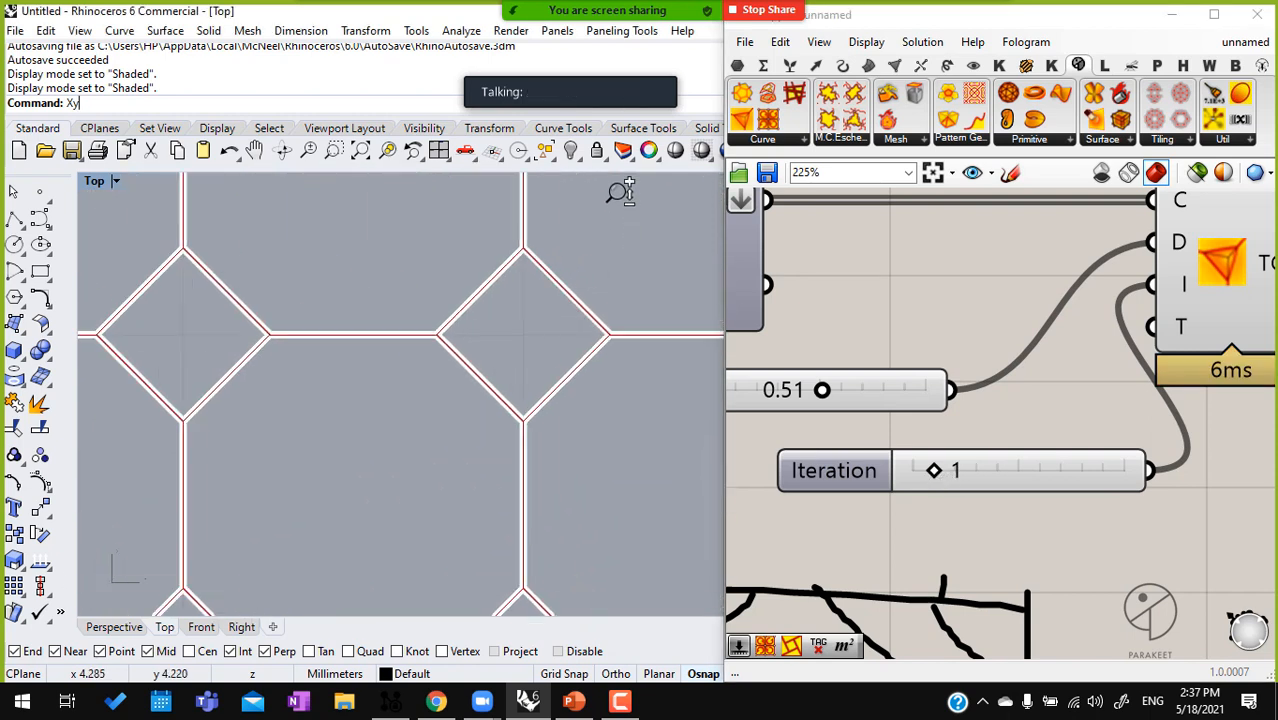
left_click(934, 474)
left_click_drag(934, 474, 950, 476)
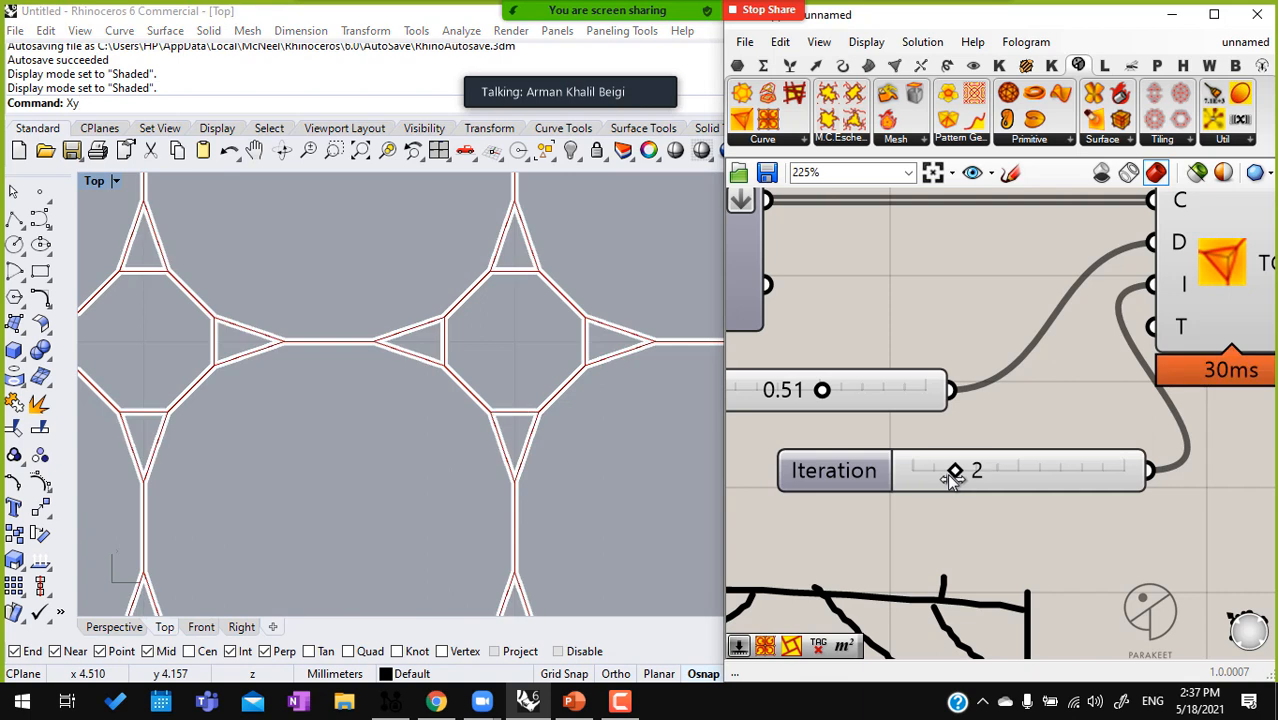
left_click_drag(953, 479, 980, 479)
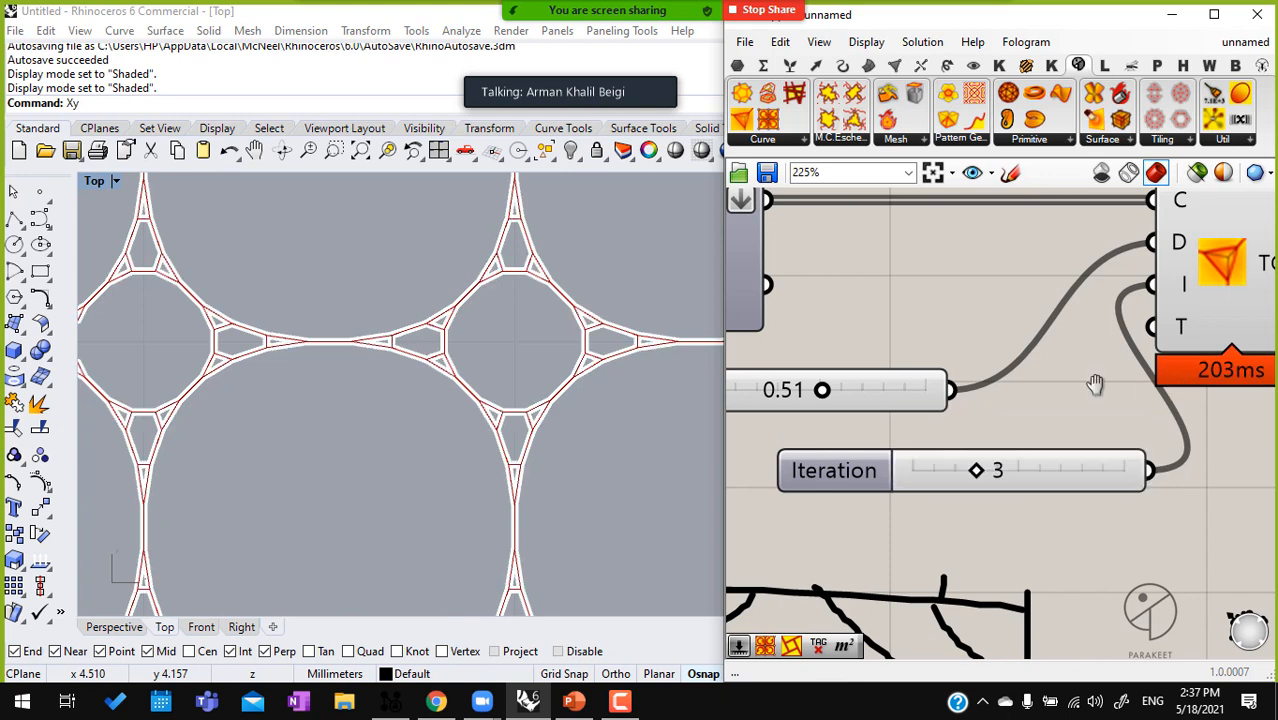
Set the Iteration slider feeding Loop Trancate to 2
scroll(1142, 389, "down", 5)
left_click(920, 388)
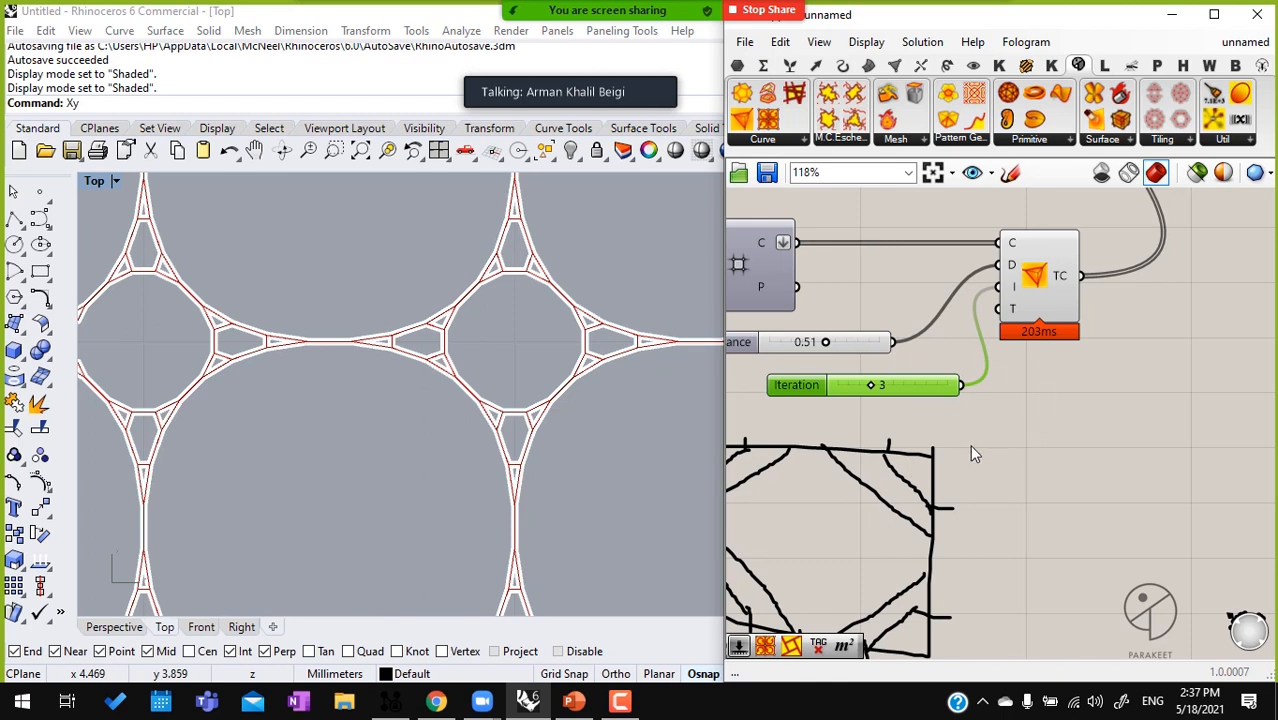
scroll(980, 450, "down", 3)
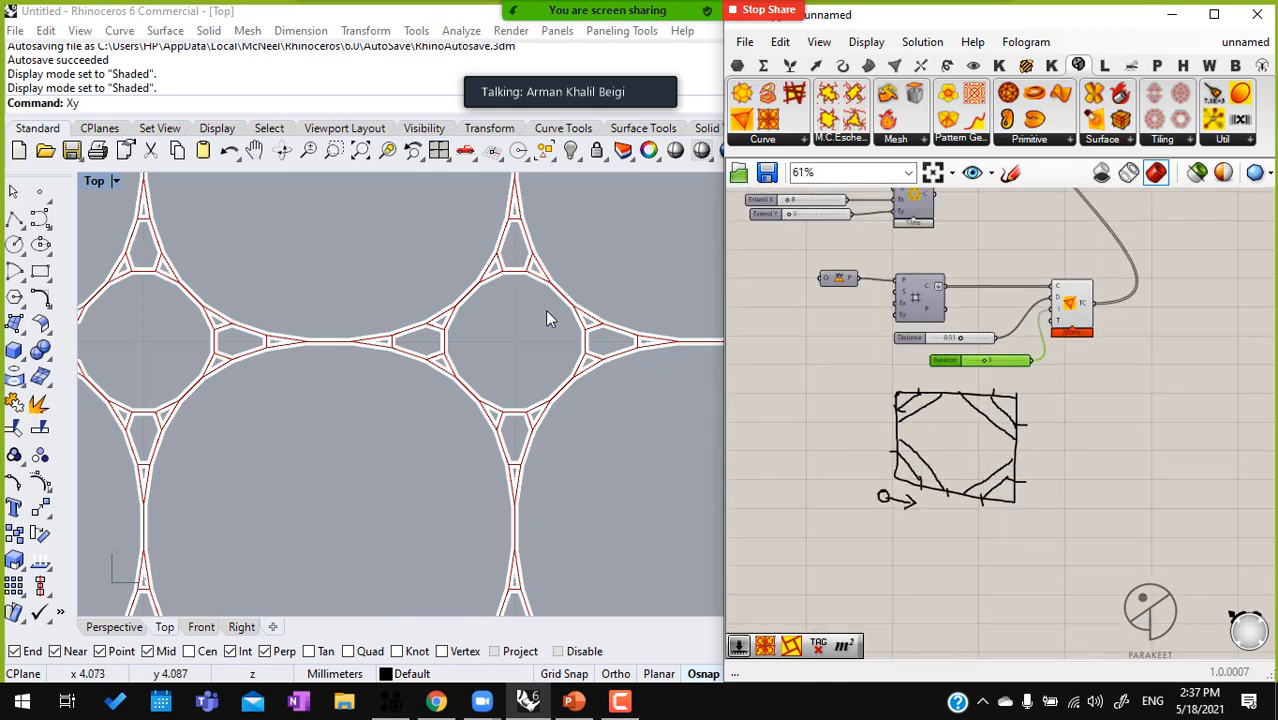
scroll(1000, 360, "up", 5)
mouse_move(948, 385)
left_mouse_down()
mouse_move(922, 382)
mouse_move(939, 382)
left_mouse_up()
scroll(1130, 353, "down", 4)
scroll(1115, 348, "down", 3)
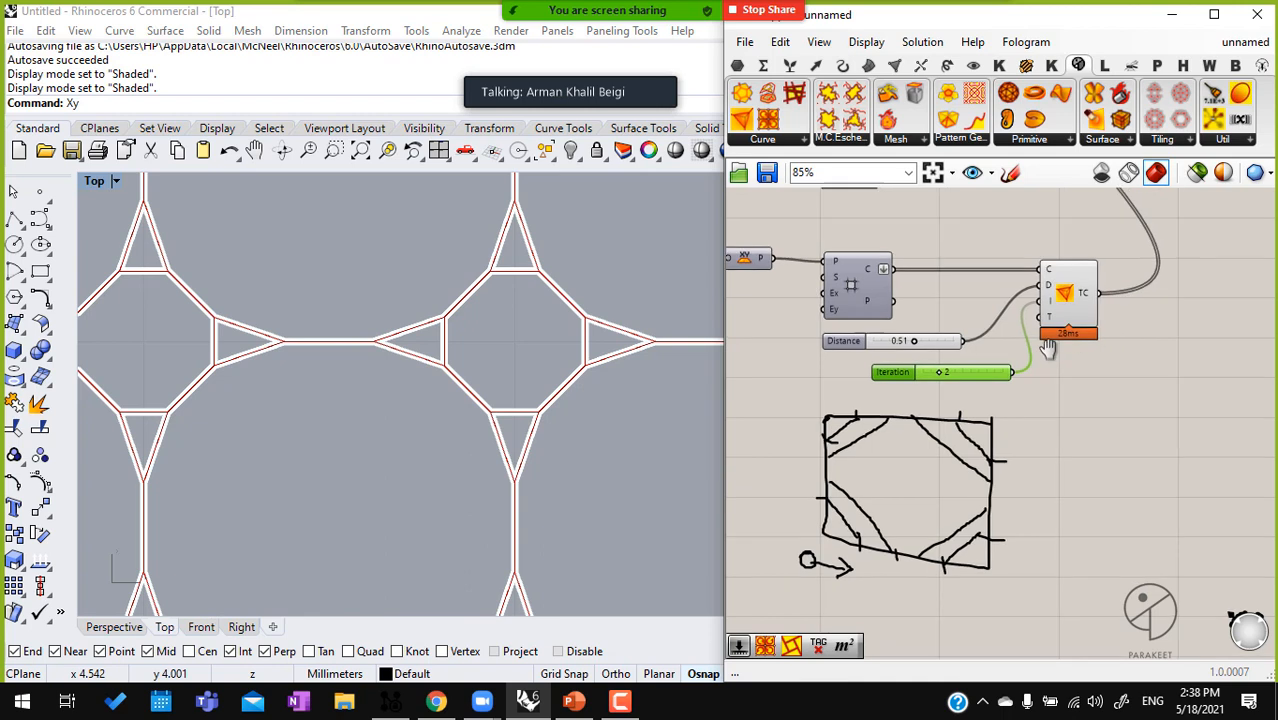
Turn on the Square grid component's preview and hide the preview of Loop Trancate
left_click_drag(1013, 249, 870, 182)
left_click_drag(965, 222, 1137, 261)
left_click(1096, 372)
scroll(956, 368, "up", 4)
left_click(956, 368)
scroll(527, 303, "down", 5)
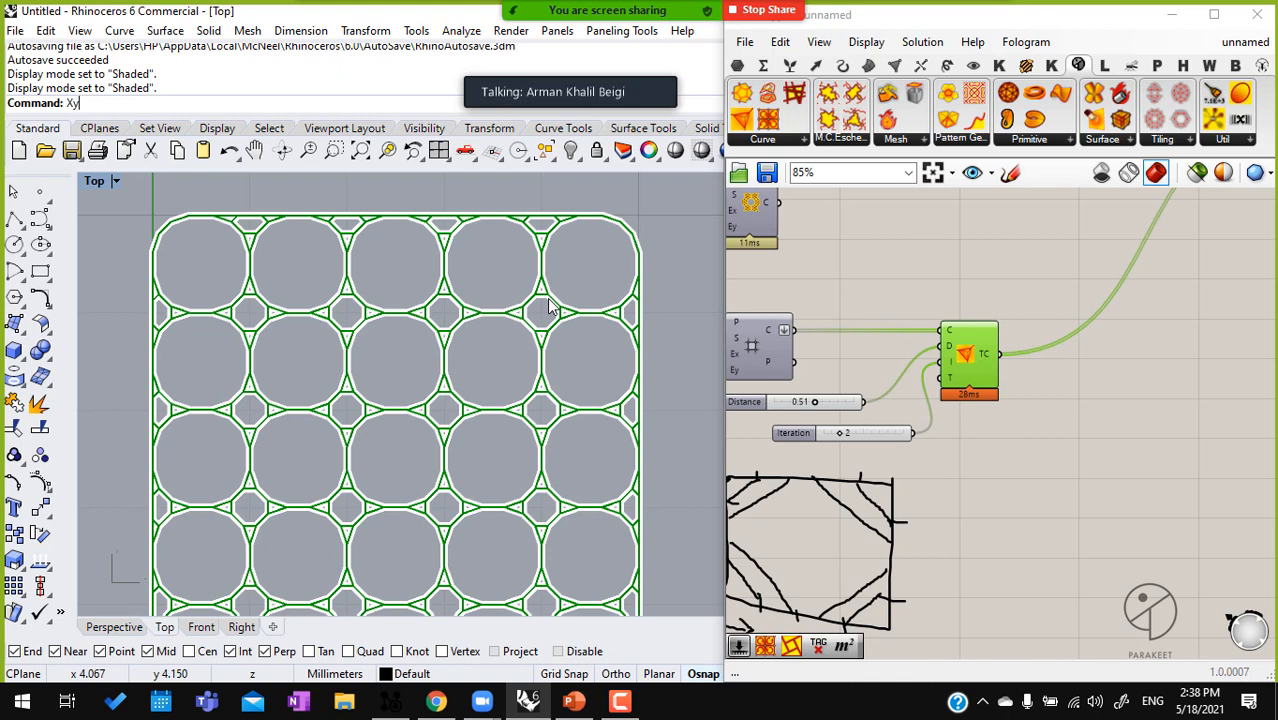
scroll(755, 345, "down", 2)
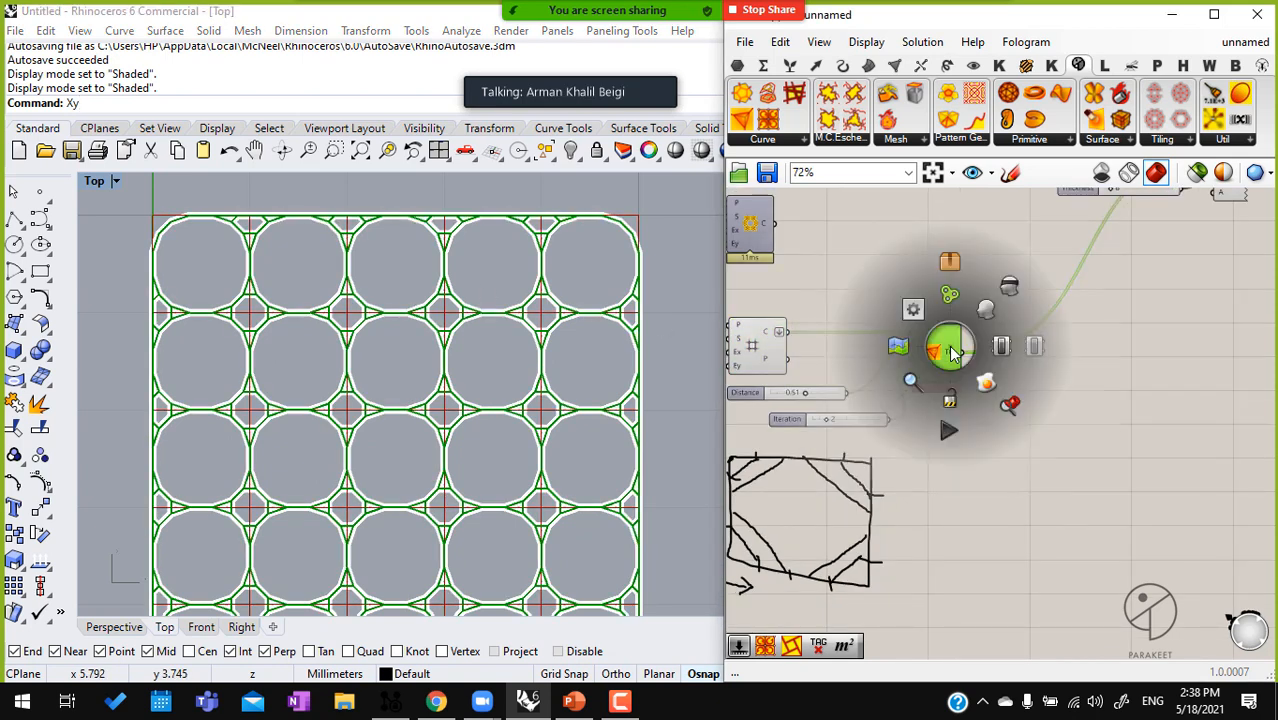
scroll(953, 346, "down", 1)
middle_click(950, 346)
left_click(1007, 288)
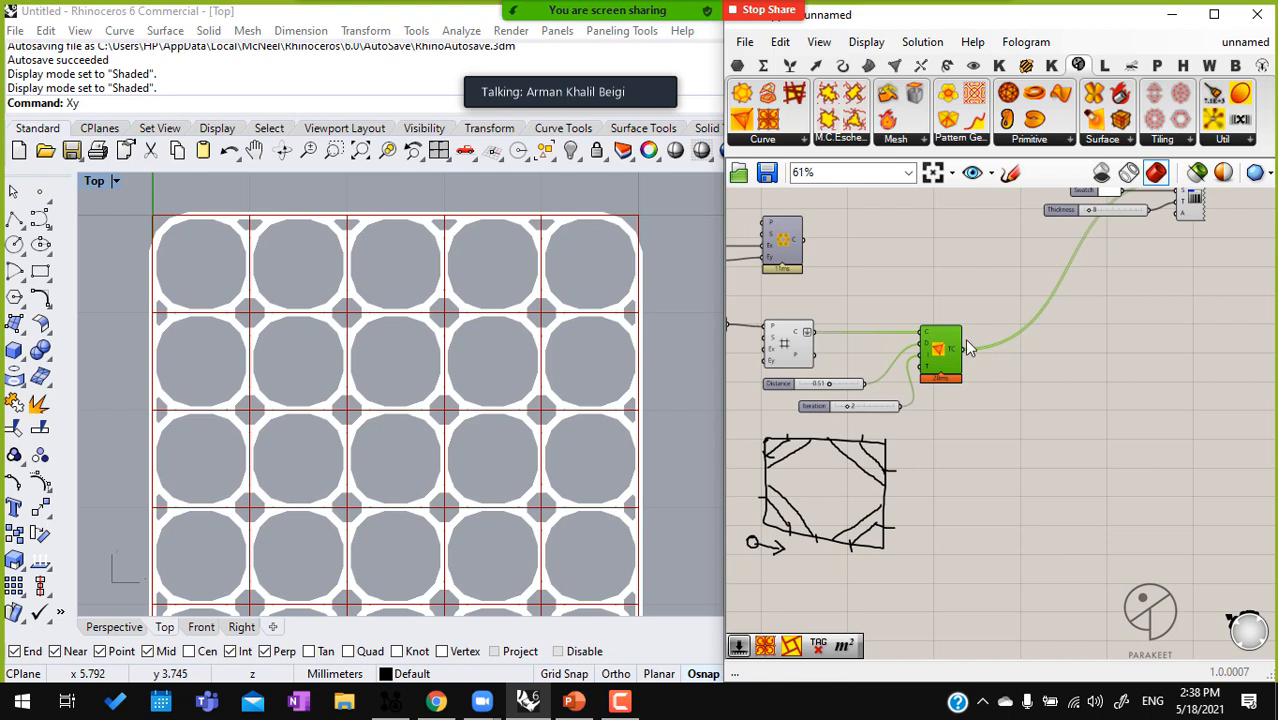
Disconnect Loop Trancate's TC output from the custom preview component and move Loop Trancate lower beside its sliders
left_click_drag(962, 349, 1176, 206)
left_click(1126, 337)
right_click_drag(968, 364, 983, 341)
left_click_drag(960, 334, 968, 366)
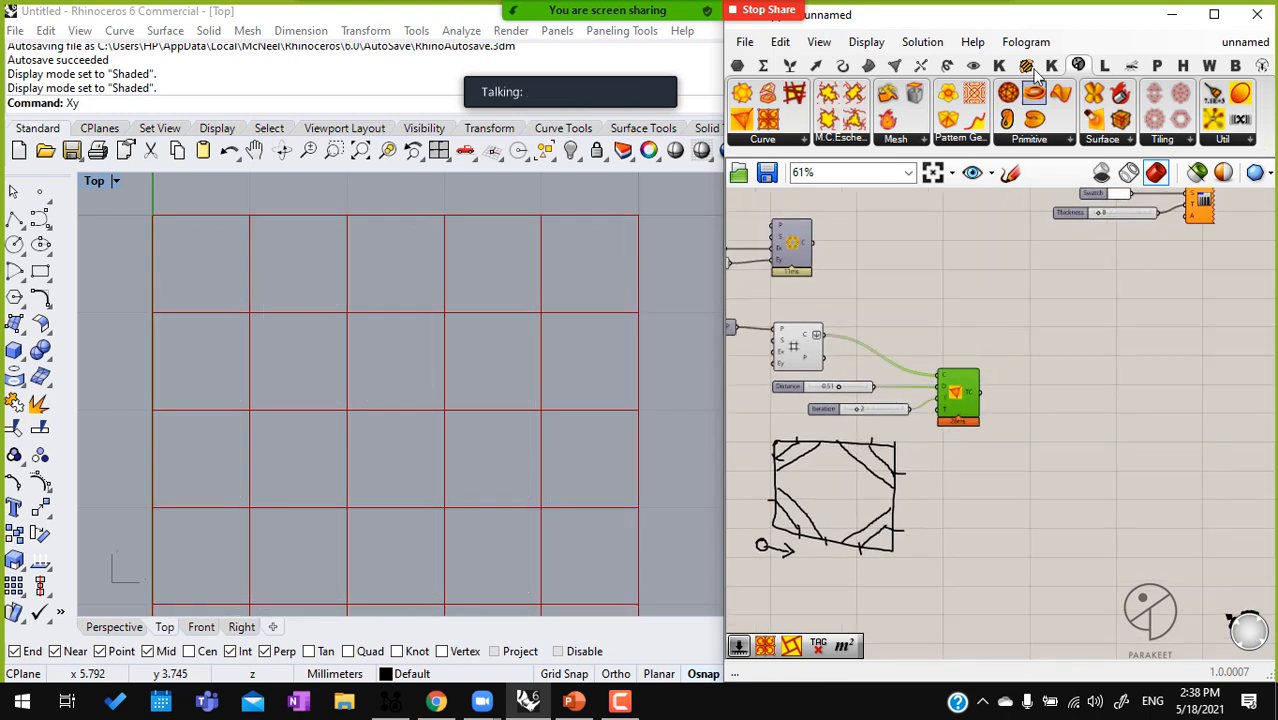
Add a Parakeet Pattern Genotype component and connect the Square grid's cells output to its B input
left_click(949, 145)
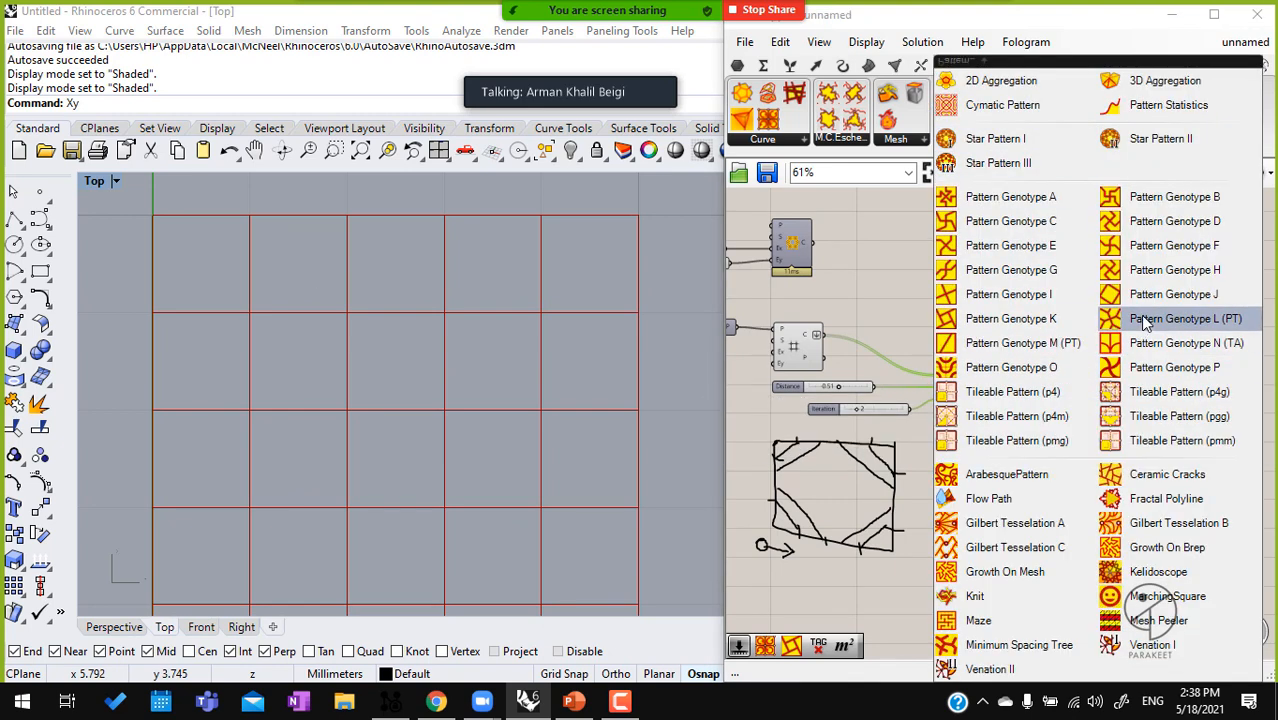
left_click_drag(1058, 216, 925, 326)
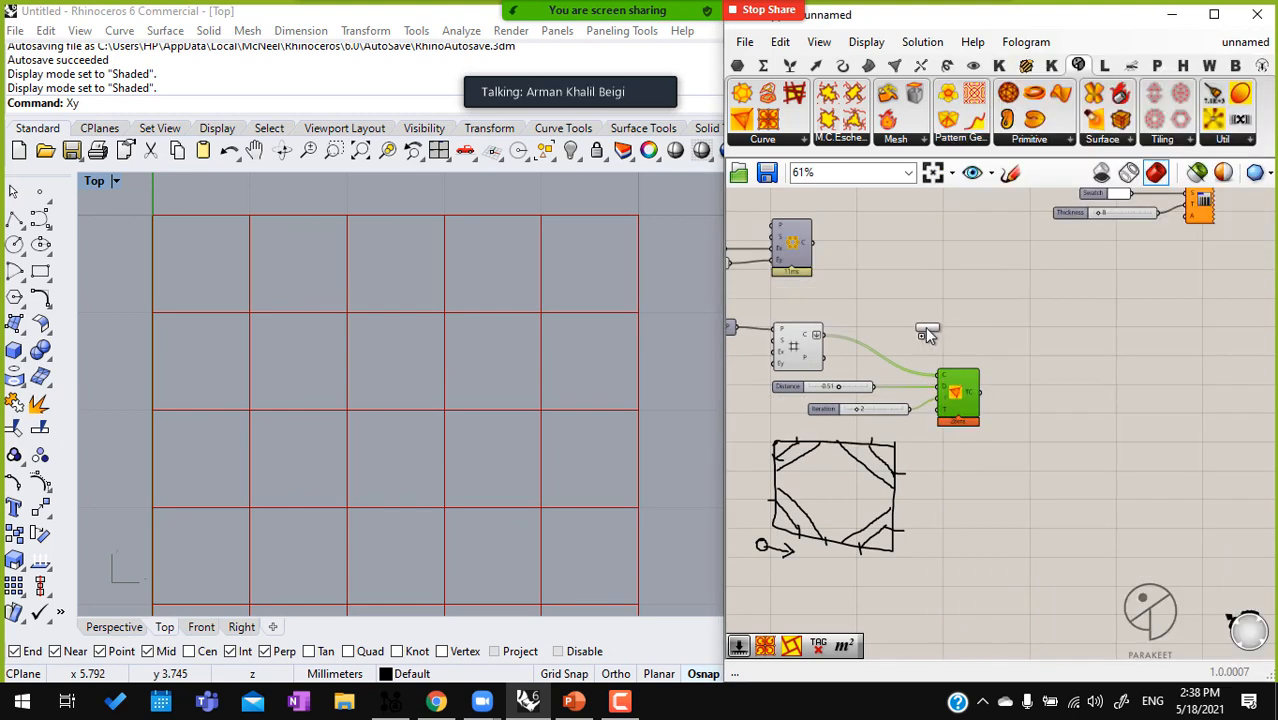
scroll(886, 335, "up", 3)
left_click_drag(788, 332, 1192, 355)
left_click(1172, 398)
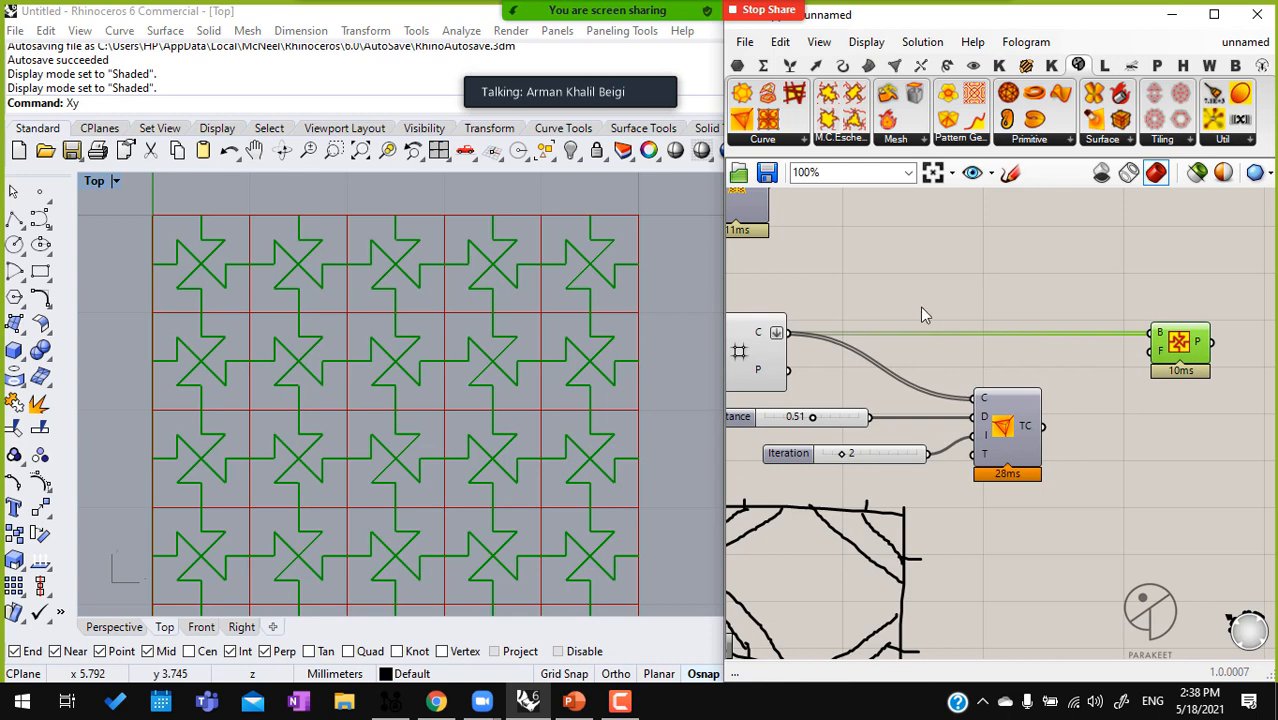
Replace the Pattern Genotype's B input with Loop Trancate's TC output and hide the Square grid's preview
left_click_drag(888, 462, 852, 462)
left_click_drag(1045, 427, 1152, 334)
left_click_drag(985, 537, 728, 304)
left_click(993, 530)
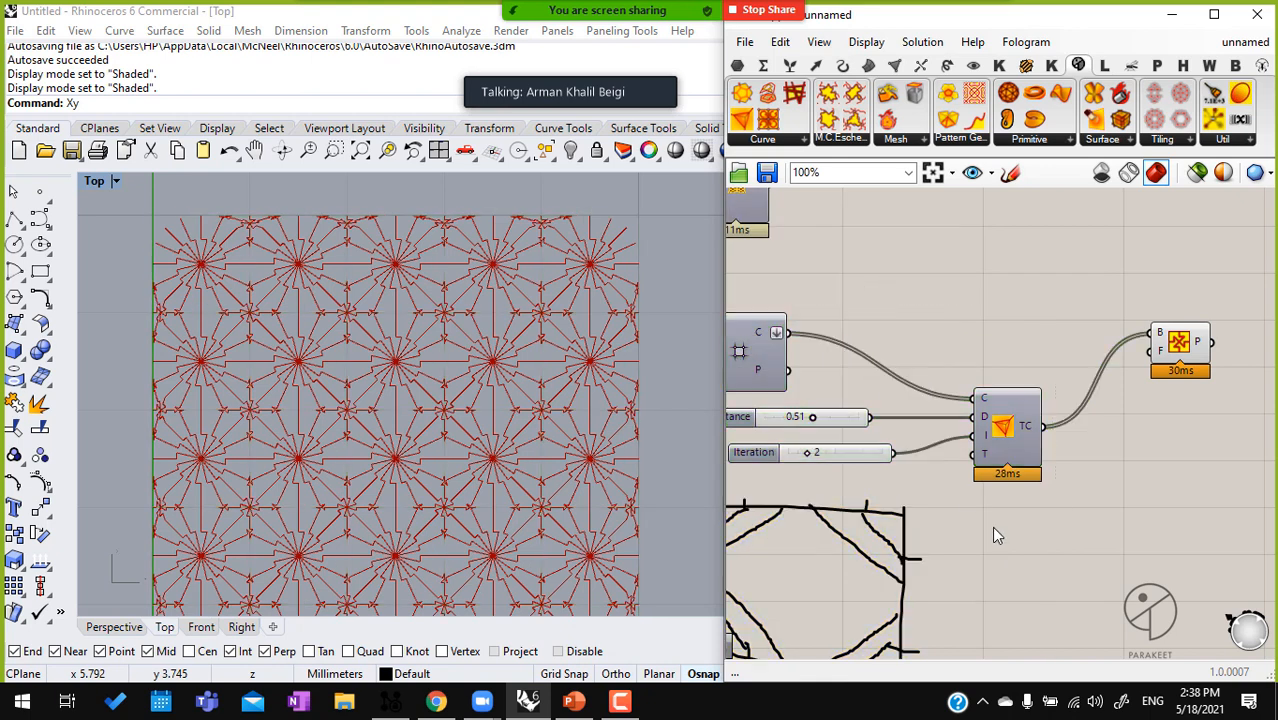
Inspect the genotype pattern up close and try adjusting the truncation's Iteration slider, returning it to 2
right_click_drag(564, 310, 562, 183, "ctrl")
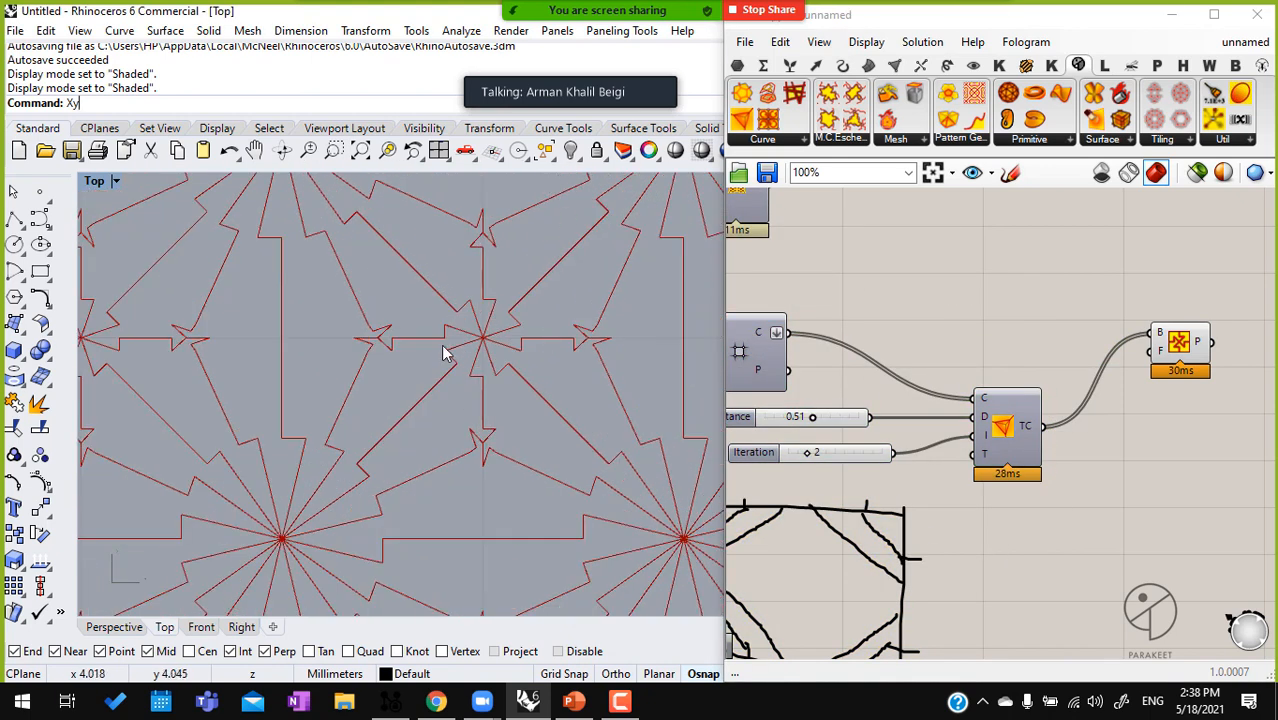
scroll(812, 453, "up", 3)
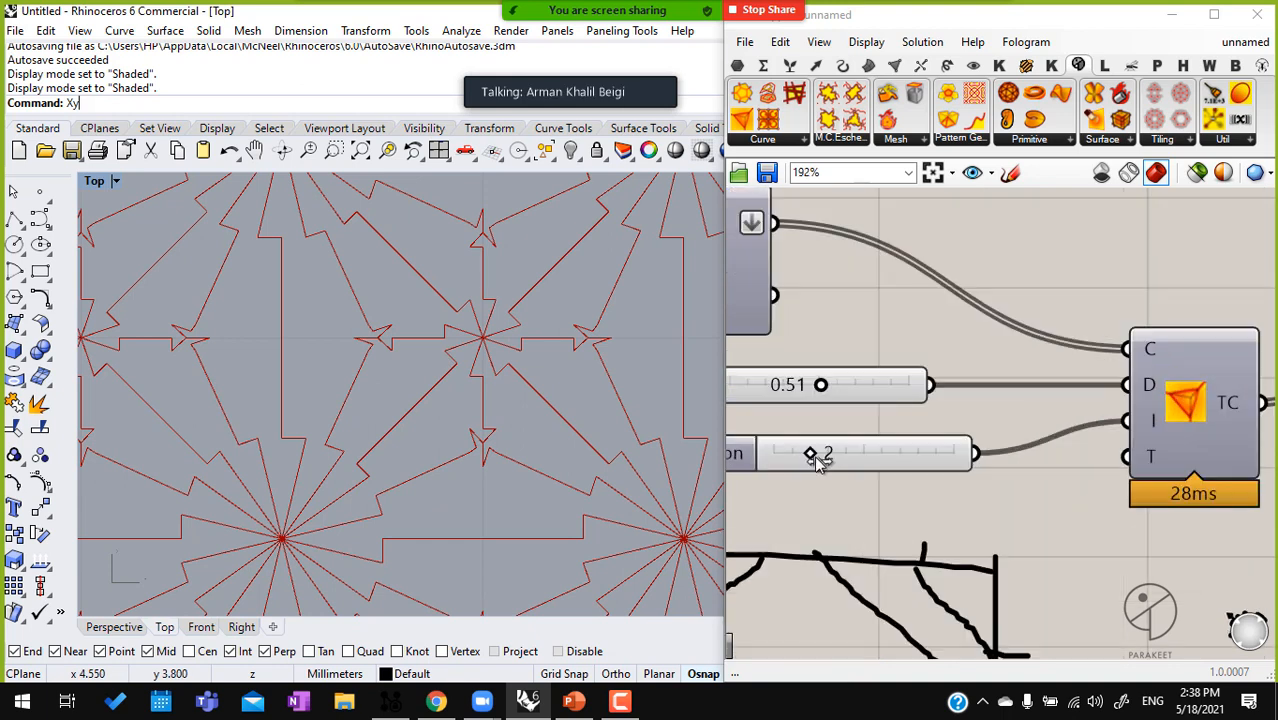
left_click_drag(826, 458, 818, 458)
scroll(845, 440, "down", 3)
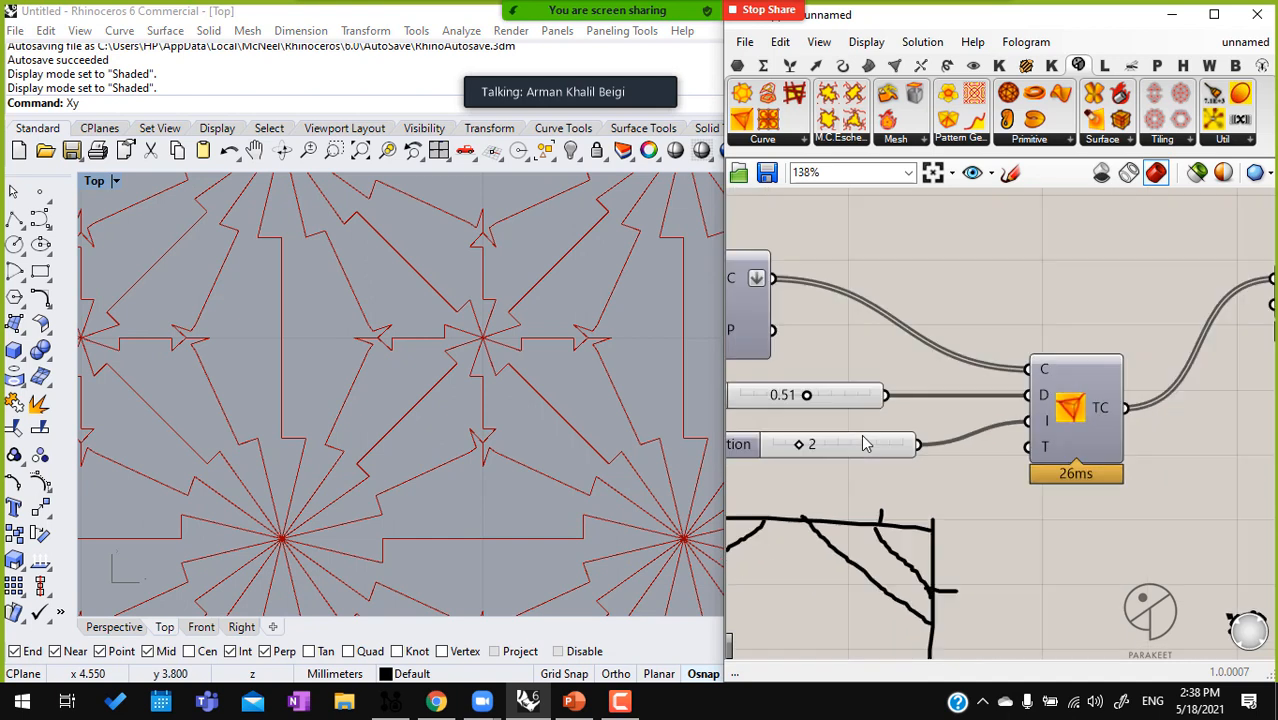
left_click(1015, 415)
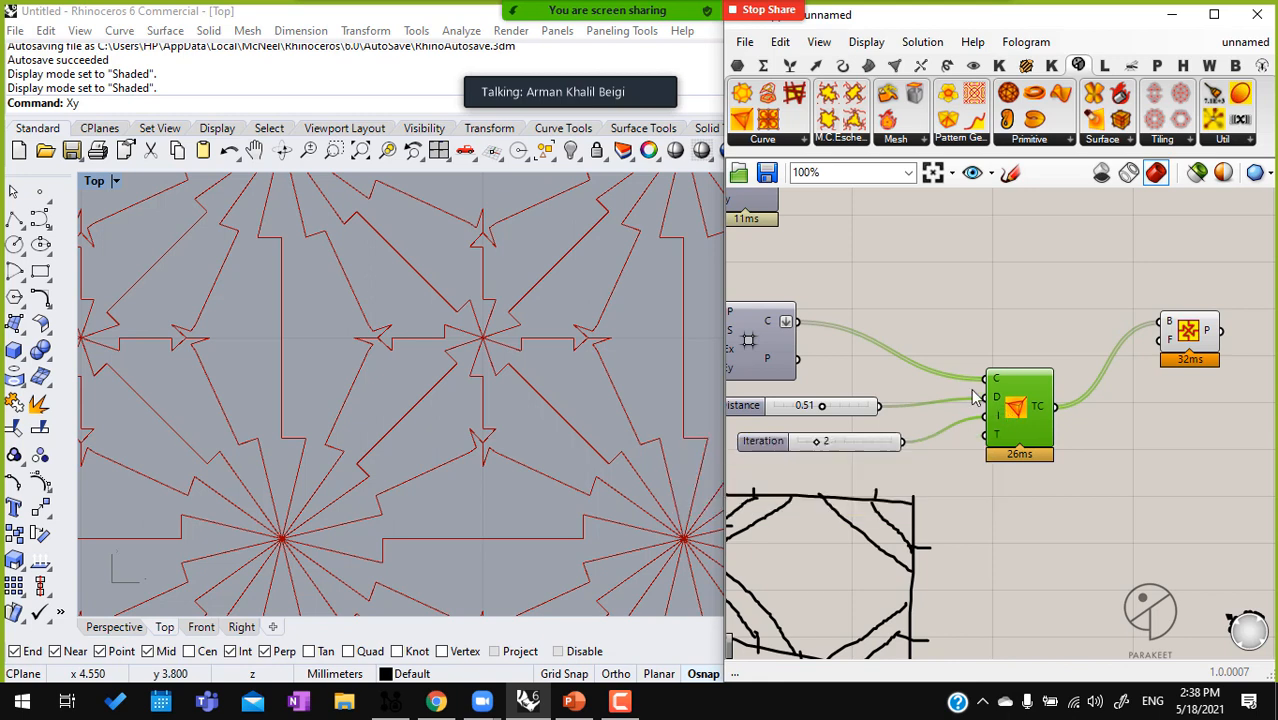
scroll(1010, 354, "down", 4)
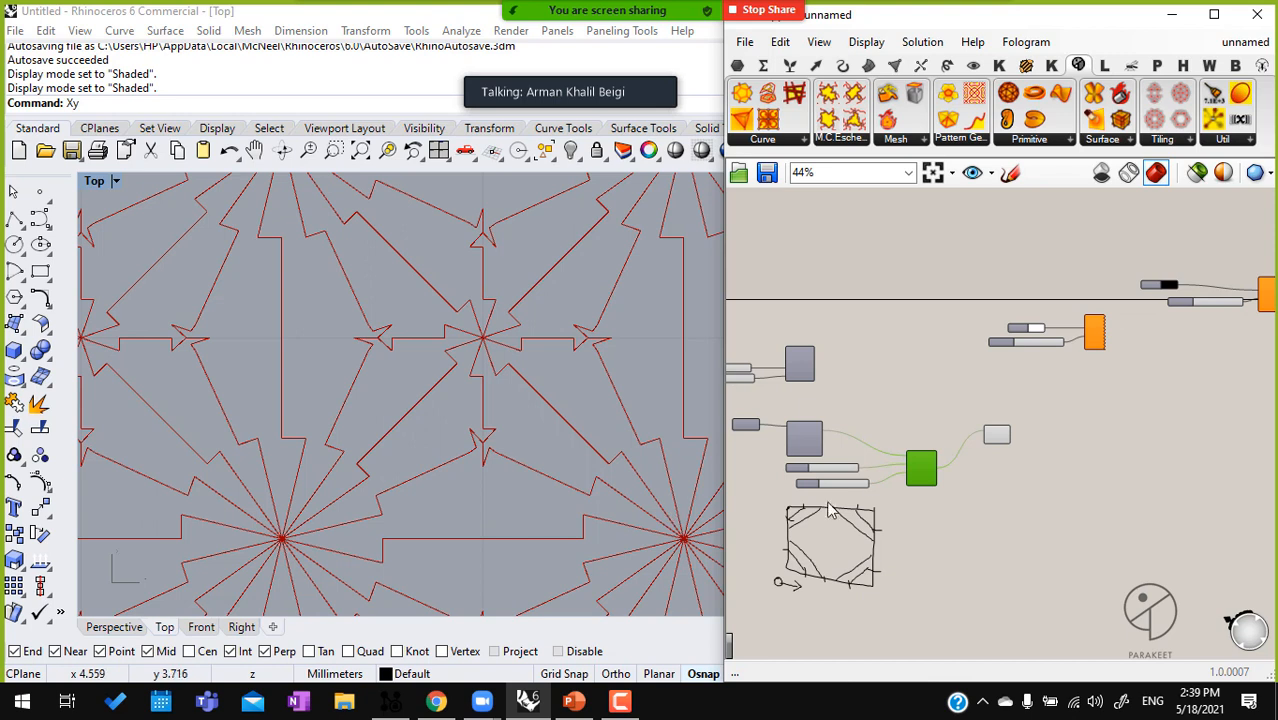
Turn Loop Trancate's preview back on and select it to highlight its truncated curves over the genotype pattern
scroll(880, 472, "up", 3)
scroll(495, 400, "down", 3)
left_click_drag(939, 453, 943, 404)
middle_click(951, 423)
left_click(984, 387)
left_click(890, 350)
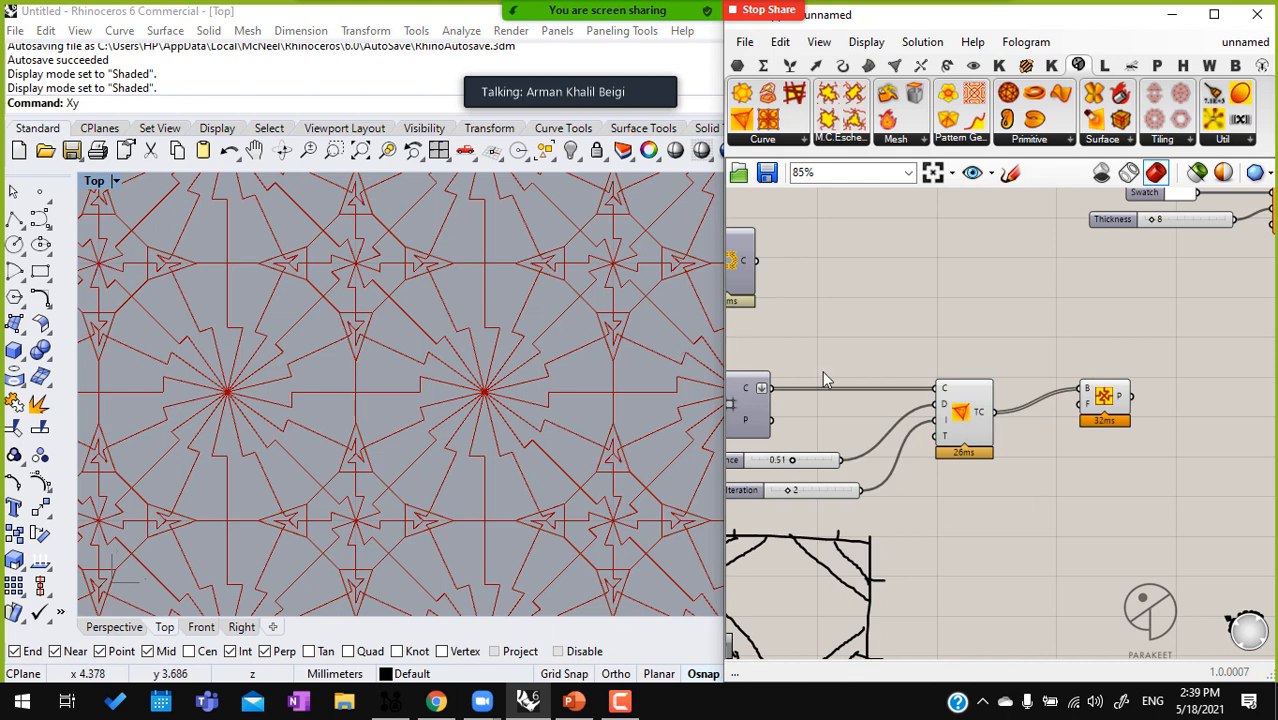
left_click(978, 418)
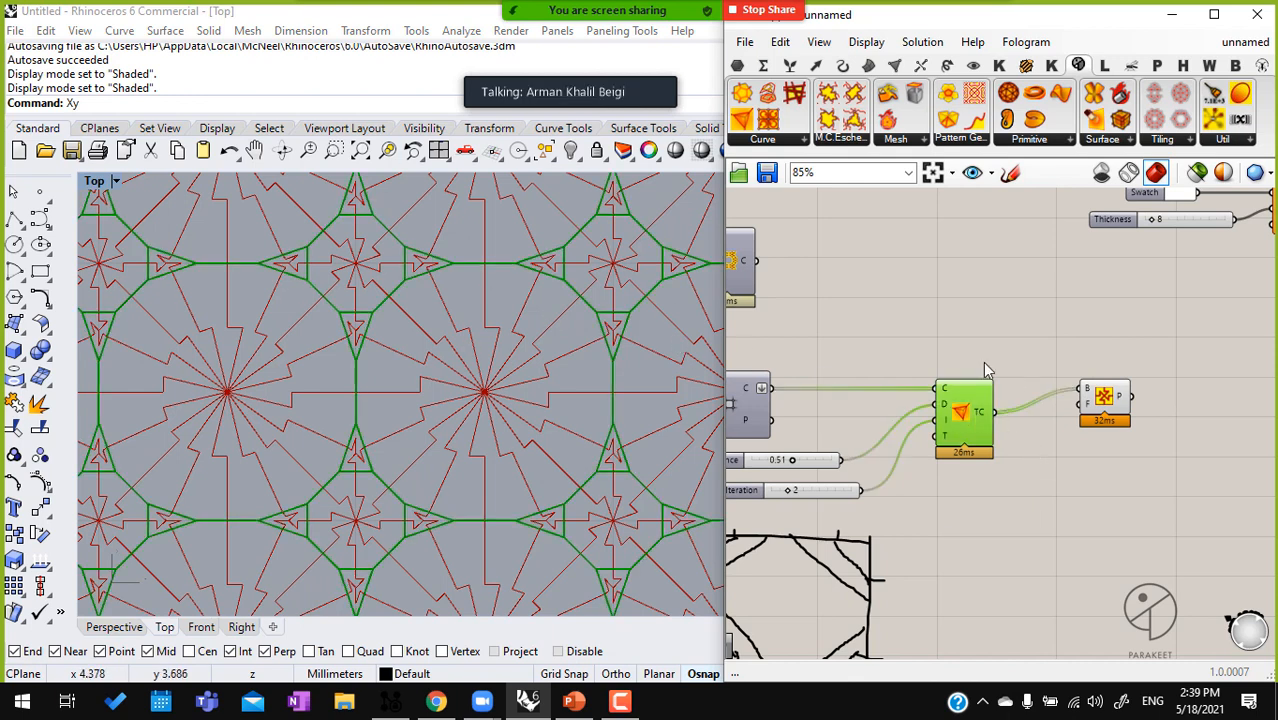
Delete the freehand truncation sketch beneath the Distance and Iteration sliders
scroll(1055, 387, "down", 4)
left_click_drag(1043, 553, 893, 432)
key("Delete")
scroll(1080, 392, "up", 4)
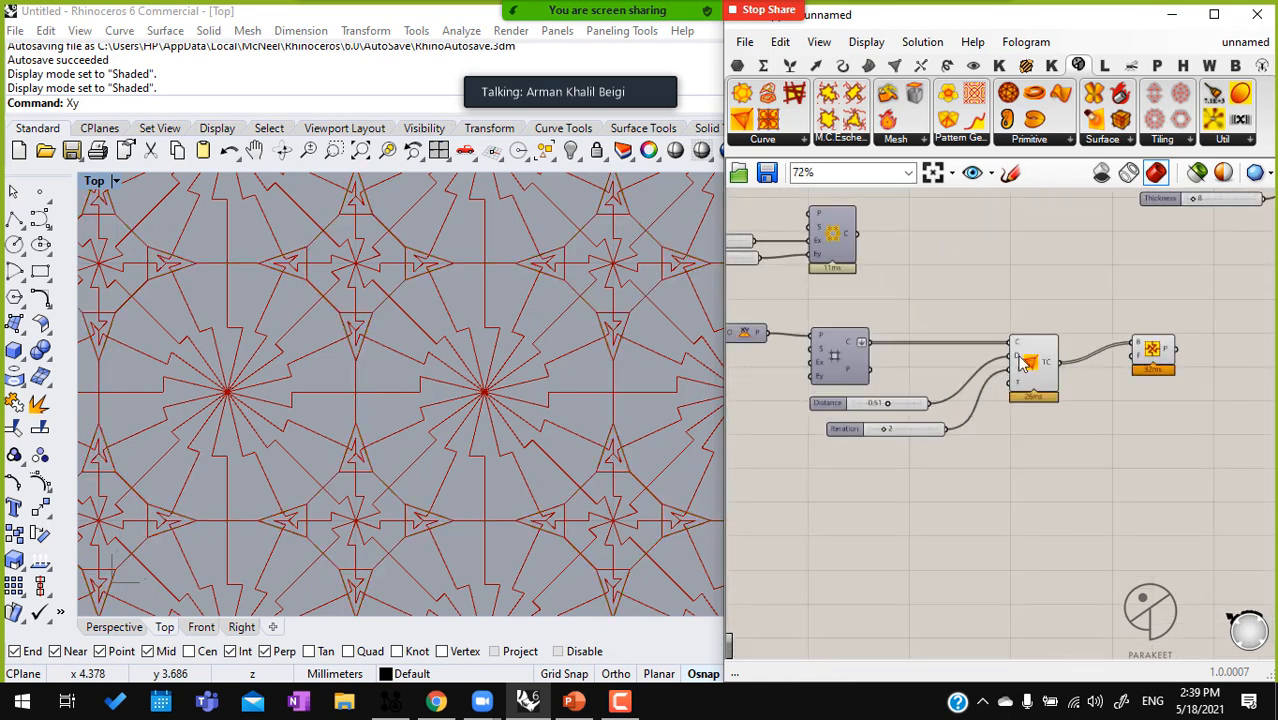
Add a Weaverbird Mesh Icosahedron component below the sliders and view the solid in the Perspective view
left_click(1022, 368)
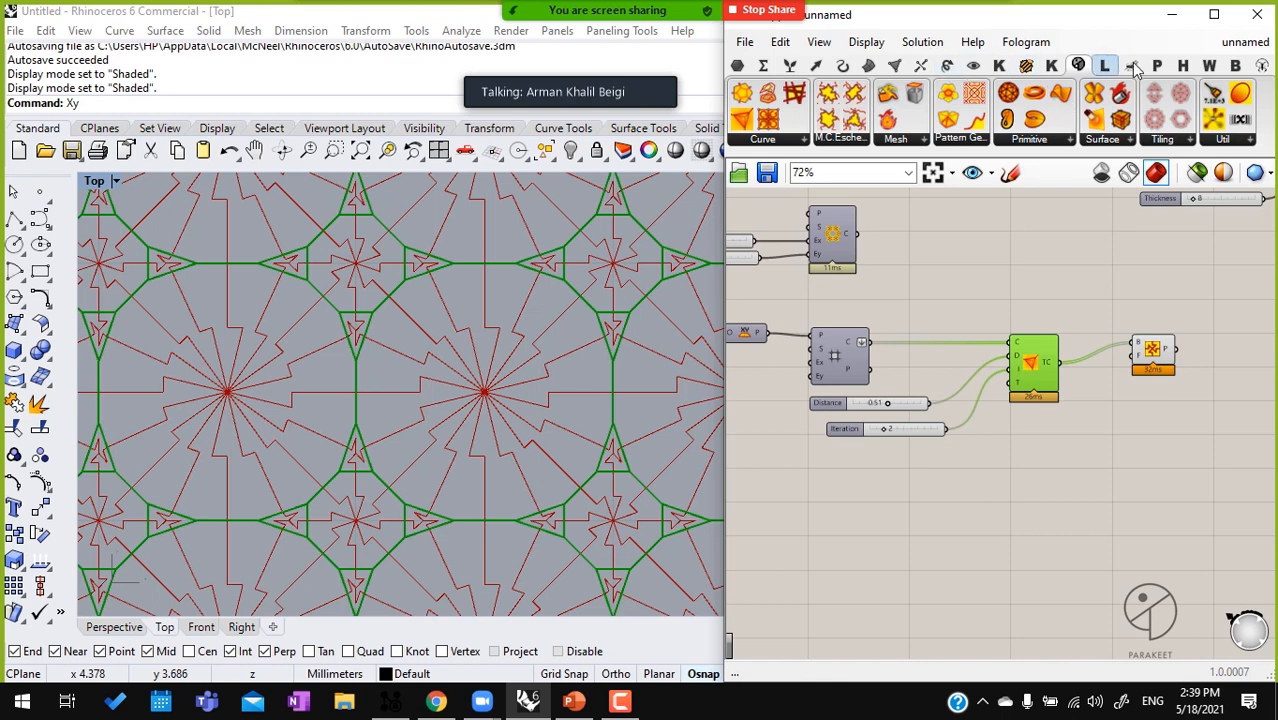
left_click(1209, 66)
left_click_drag(808, 98, 862, 548)
left_click(862, 548)
middle_click(857, 548)
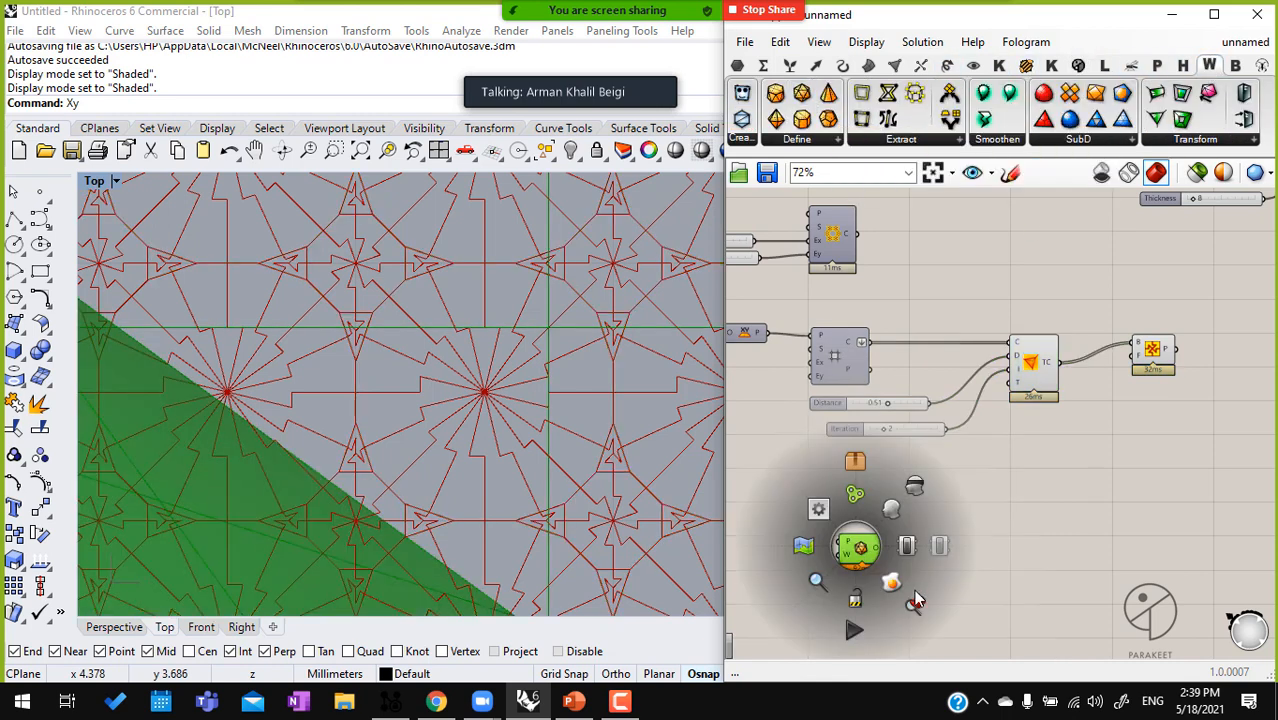
left_click(914, 590)
left_click(114, 627)
right_click_drag(437, 470, 314, 342)
scroll(331, 365, "up", 5)
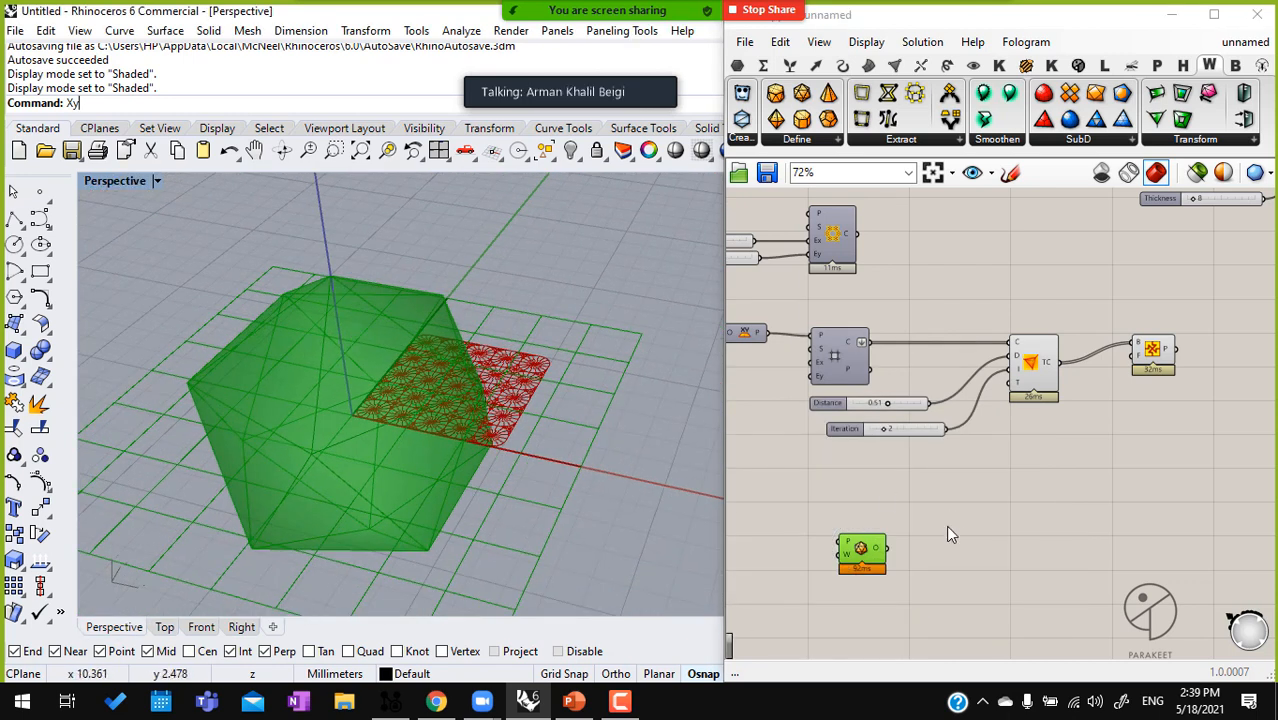
Shift Loop Trancate slightly away from its sliders and add a Weaverbird Mesh Antiprism component beside the icosahedron
left_click_drag(968, 452, 920, 424)
middle_click(920, 424)
left_click(1033, 456)
mouse_move(1041, 381)
left_mouse_down()
mouse_move(1050, 492)
mouse_move(1050, 387)
left_mouse_up()
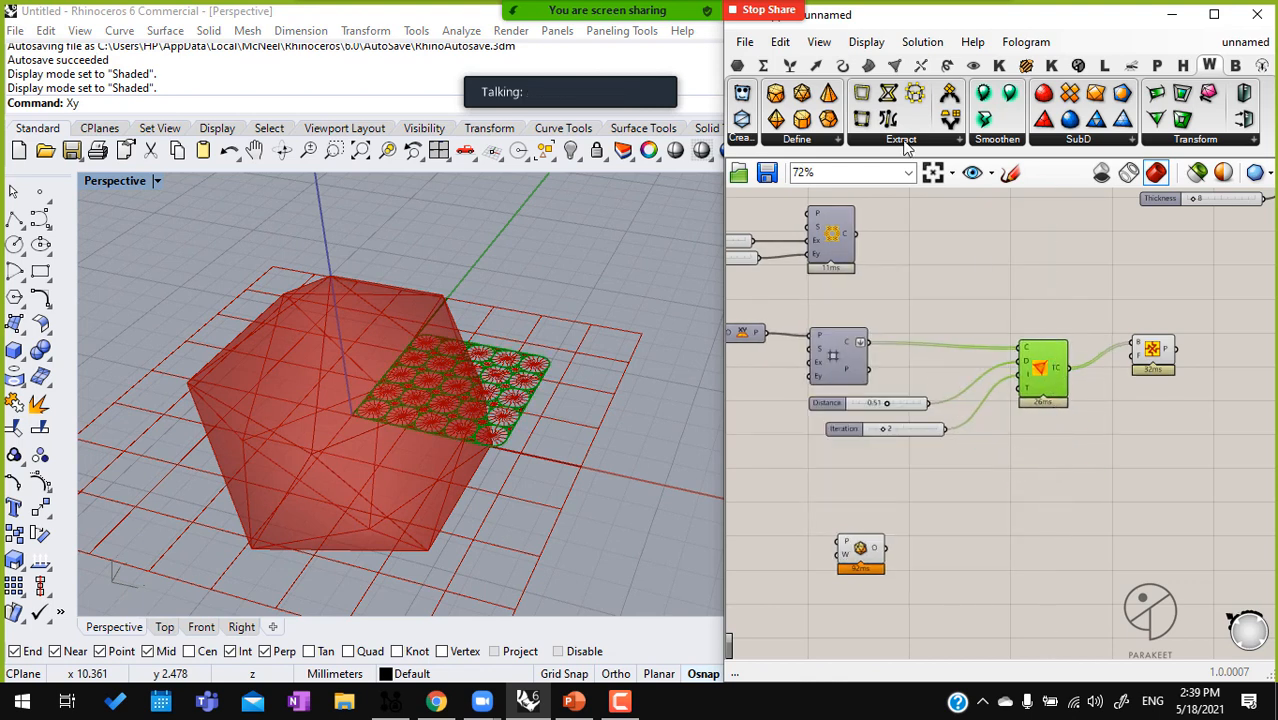
left_click(777, 96)
left_click(962, 525)
Add a Weaverbird Polylines Dodecahedron component and delete the antiprism and icosahedron components
left_click(819, 142)
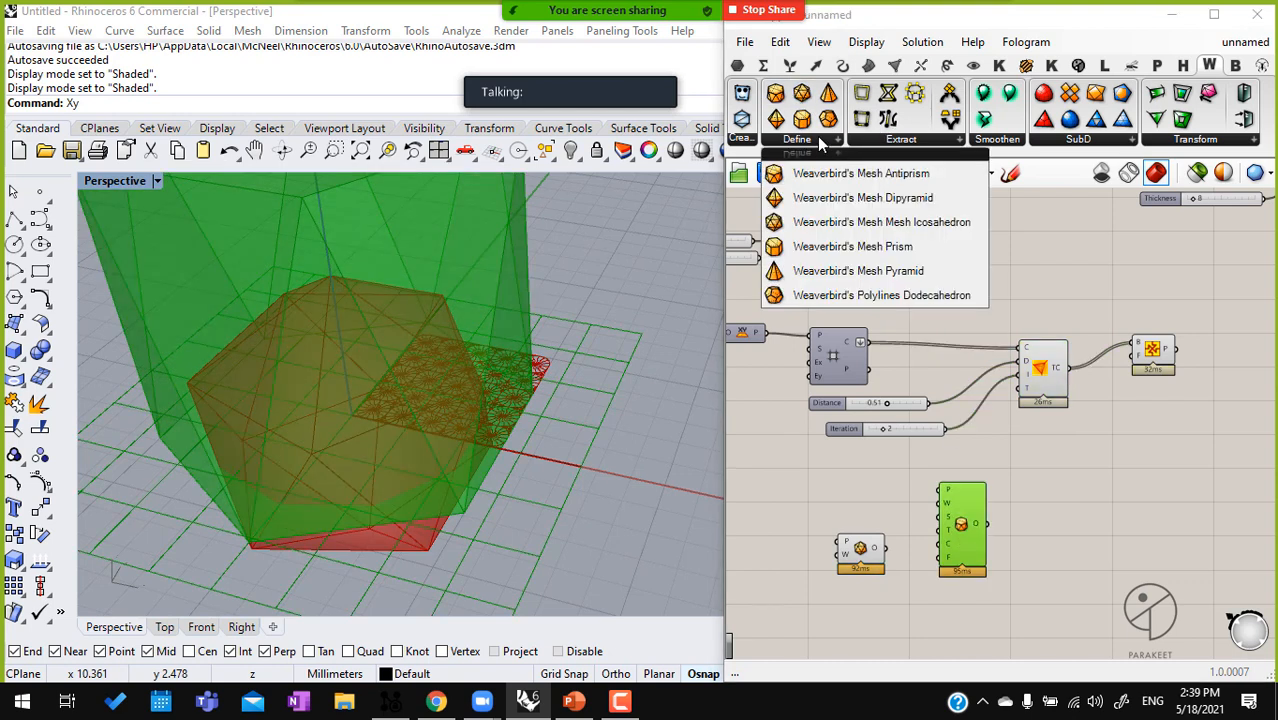
left_click(830, 295)
left_click(868, 508)
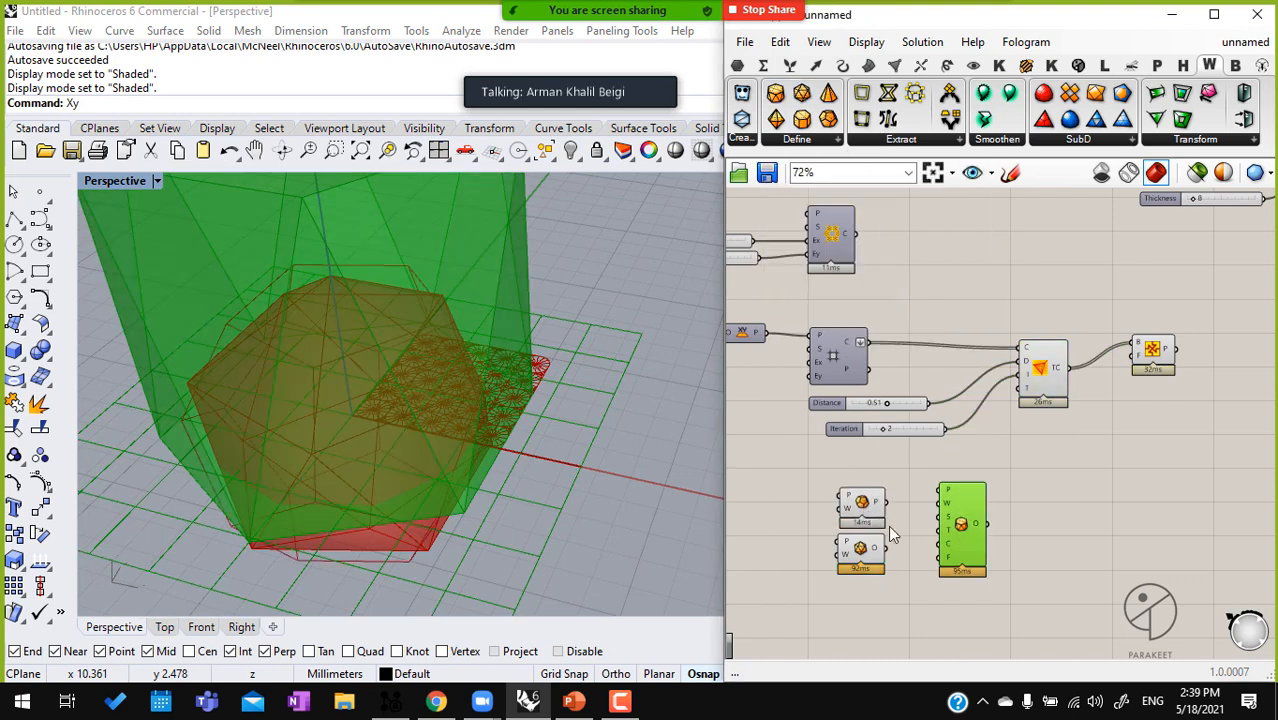
key("Delete")
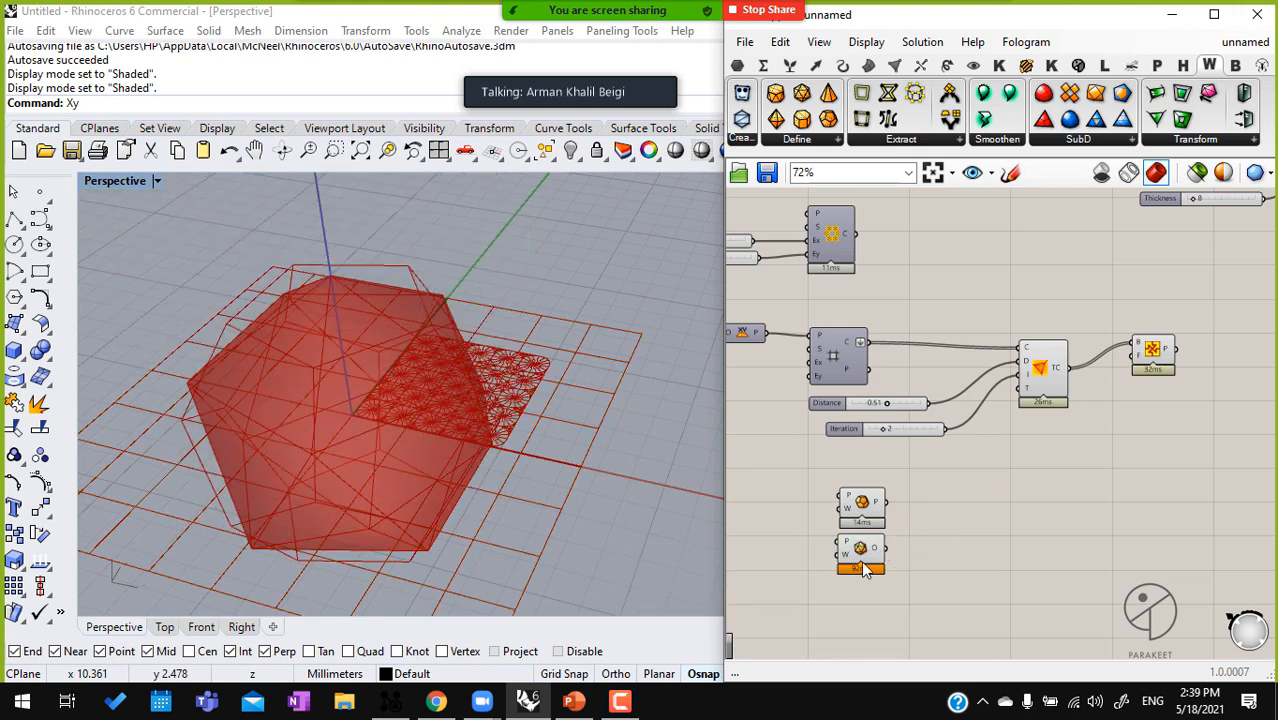
left_click(862, 556)
key("Delete")
Copy Loop Trancate with its Distance and Iteration connections, and connect the dodecahedron's P output to the copy's C input
left_click(862, 502)
middle_click(905, 490)
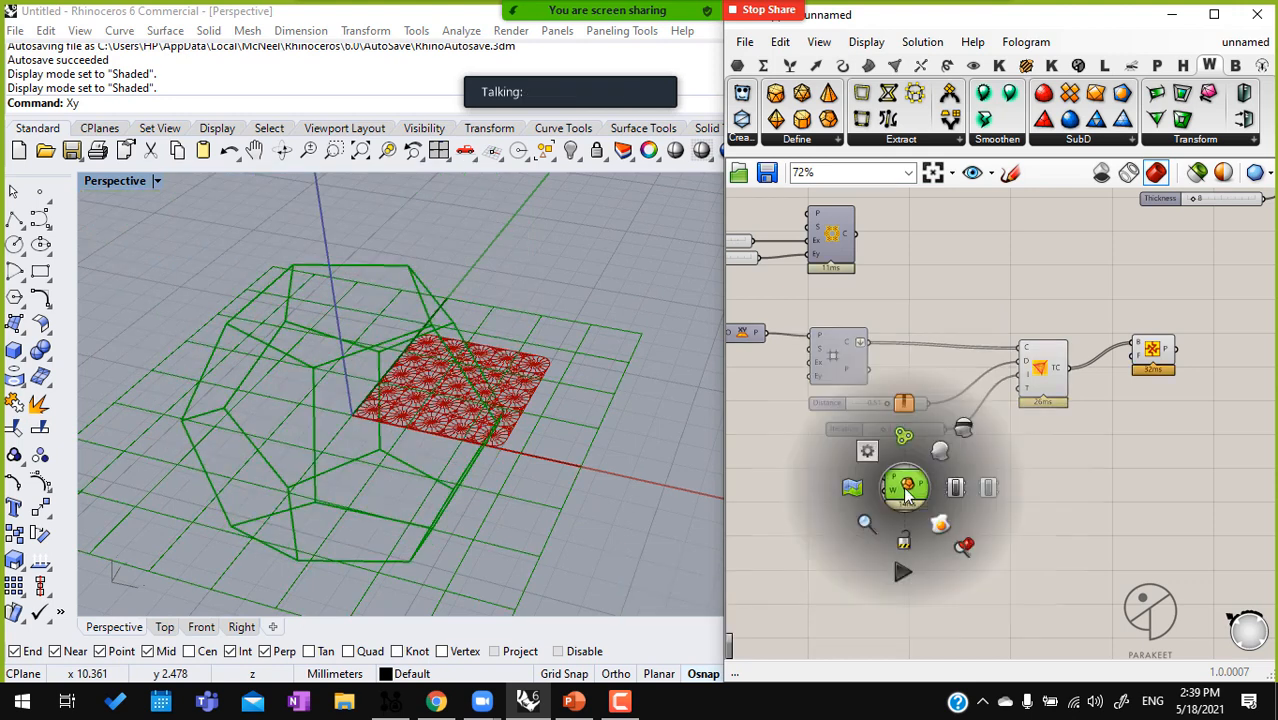
scroll(908, 493, "down", 1)
scroll(582, 468, "down", 3)
scroll(562, 337, "up", 5)
left_click_drag(1021, 393, 930, 409, "alt")
scroll(1027, 518, "up", 4)
left_click_drag(1045, 581, 1054, 501)
left_click_drag(836, 452, 1013, 465)
left_click_drag(1069, 540, 1062, 510)
right_click_drag(506, 398, 385, 608)
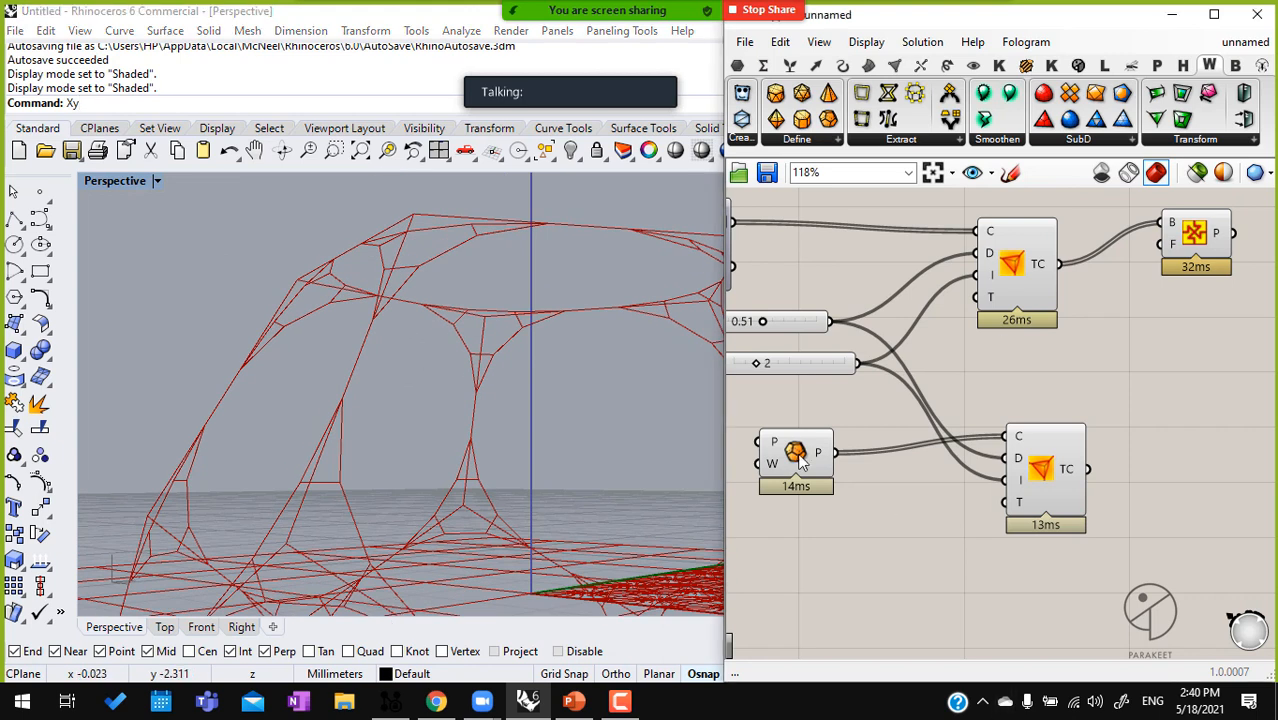
Delete the original Loop Trancate and the Pattern Genotype component
left_click_drag(1218, 378, 946, 236)
key("Delete")
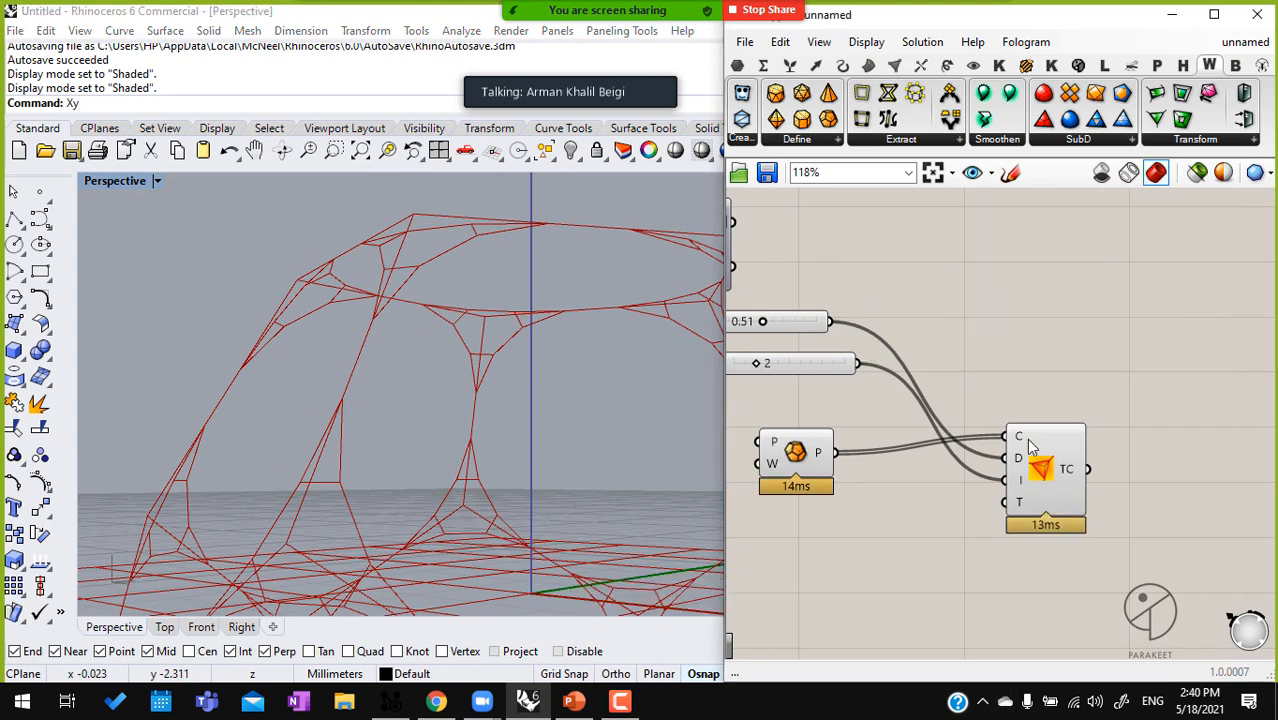
right_click_drag(584, 500, 550, 390)
Hide the dodecahedron component's preview
left_click(796, 453)
scroll(794, 452, "down", 1)
middle_click(794, 452)
scroll(794, 452, "up", 1)
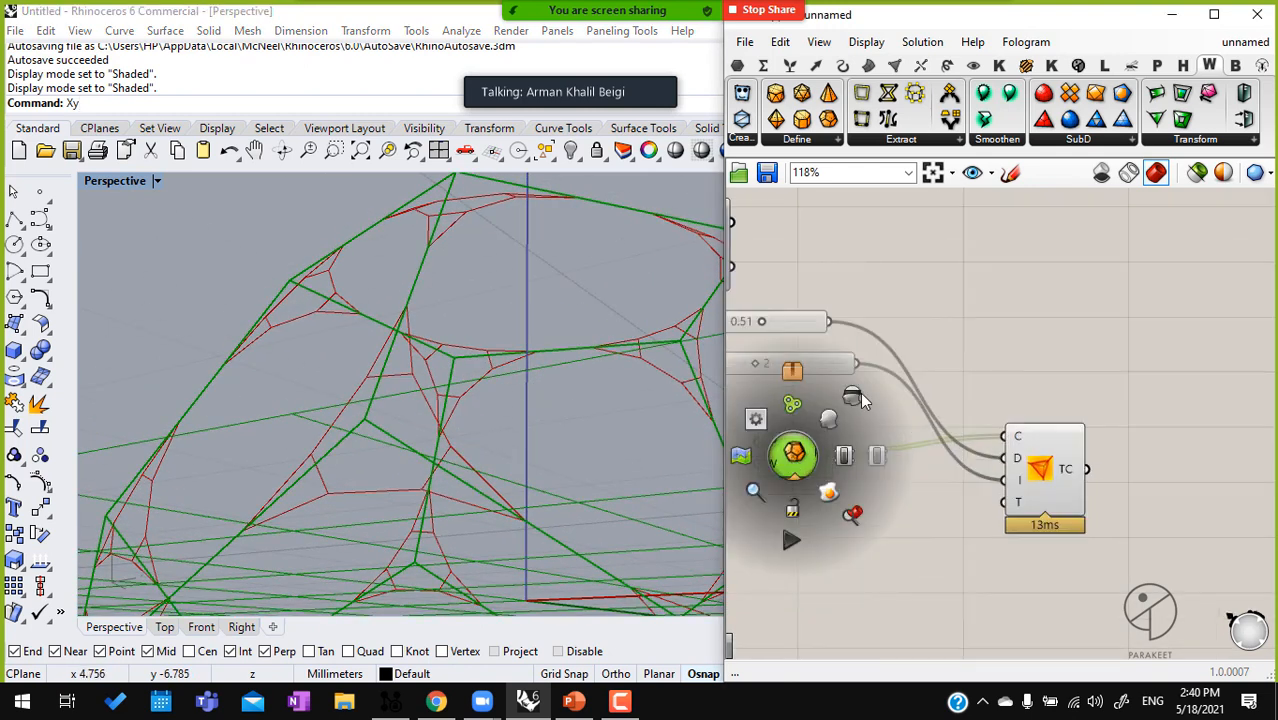
left_click(816, 377)
Set the truncation's Distance to 0.48 and Iteration to 3, and inspect the truncated dodecahedron from several angles
right_click_drag(822, 385, 838, 383)
left_click_drag(776, 320, 787, 366)
right_click_drag(220, 360, 348, 391)
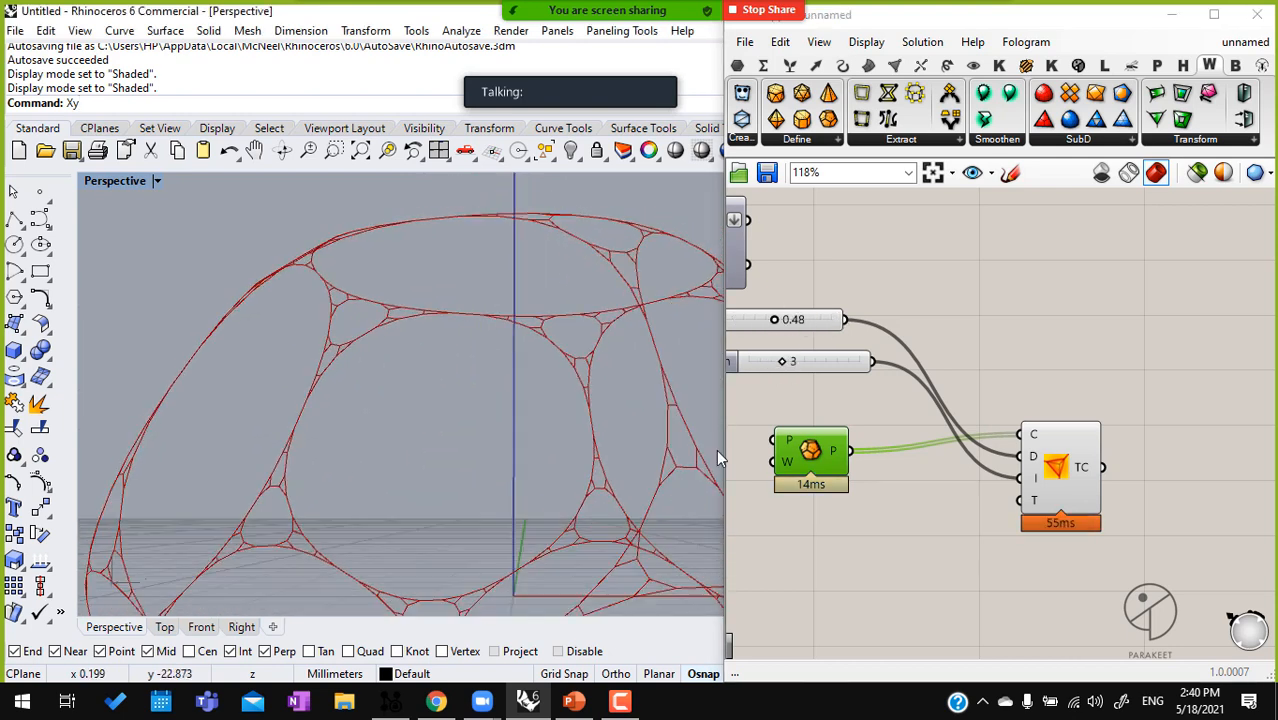
left_click_drag(1054, 474, 1057, 440)
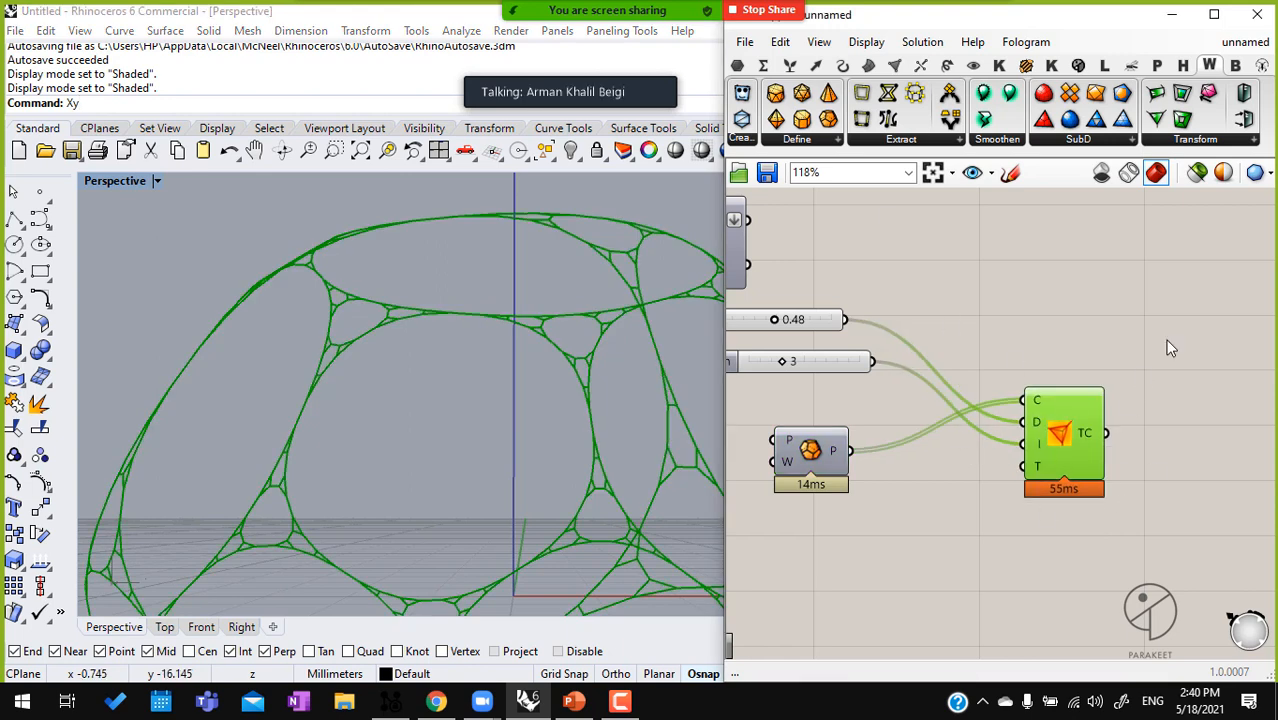
right_click_drag(450, 400, 586, 246)
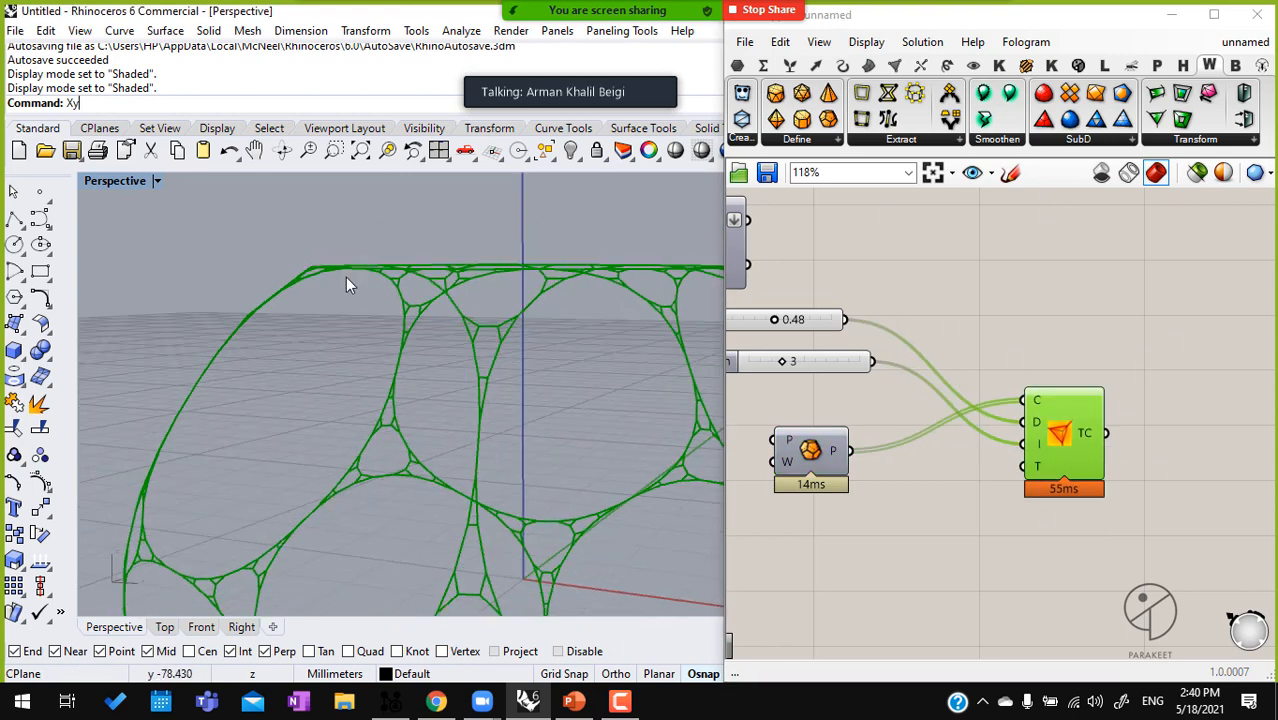
right_click_drag(402, 386, 495, 465)
scroll(538, 445, "down", 10)
scroll(534, 473, "up", 10)
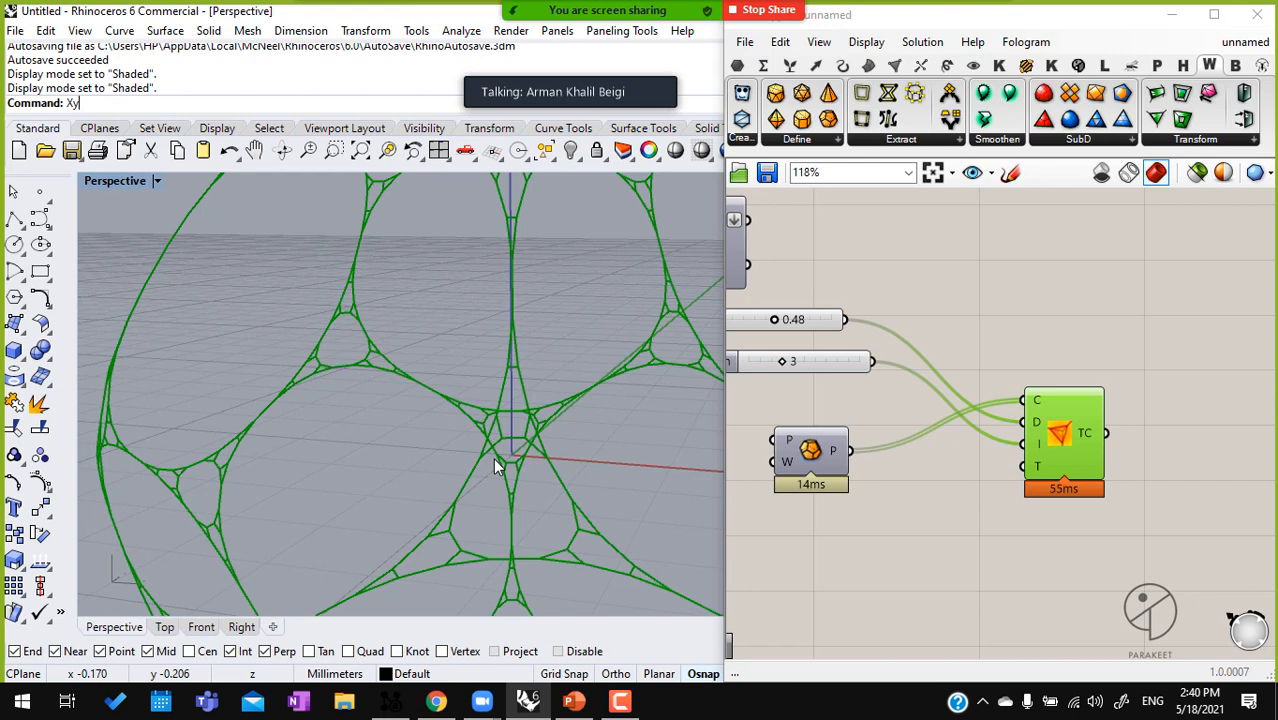
right_click_drag(468, 446, 427, 400)
Delete the dodecahedron, Loop Trancate and the Distance and Iteration sliders
scroll(1014, 412, "down", 3)
left_click_drag(1040, 516, 855, 348)
key("Delete")
right_click_drag(855, 352, 933, 448)
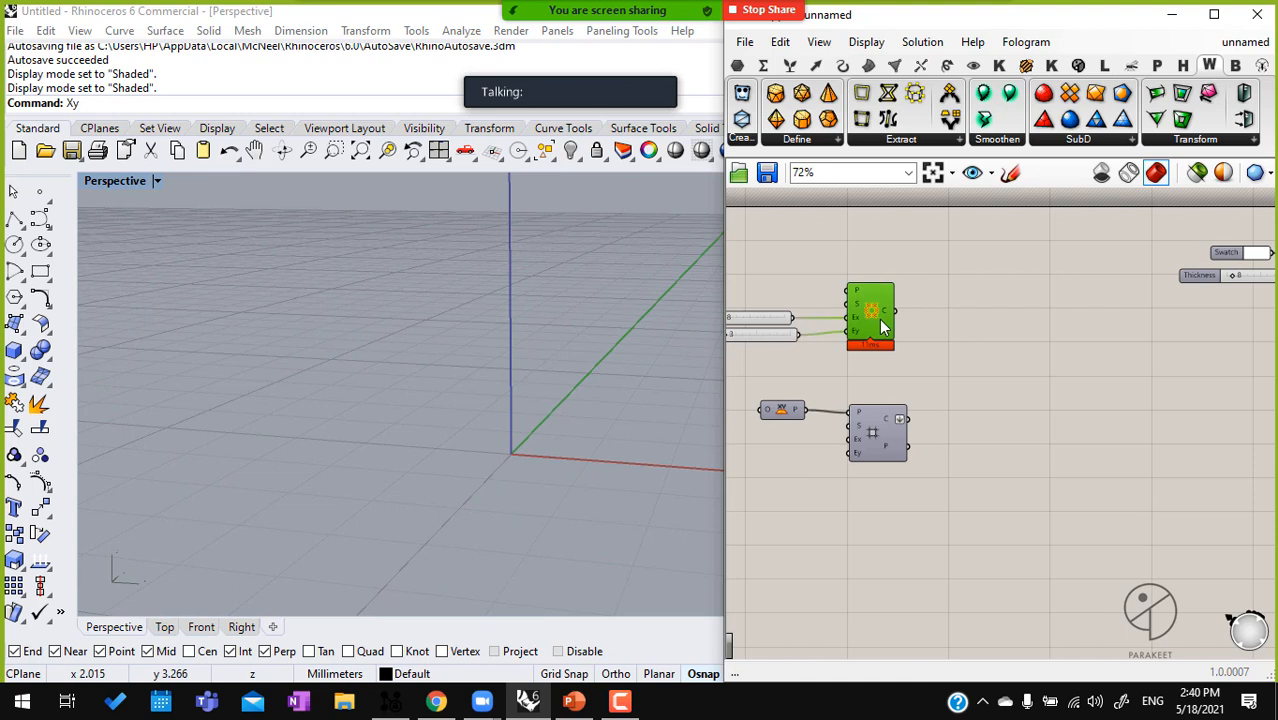
Turn the Square grid's preview back on and frame the grid in the Top view
left_click(874, 423)
middle_click(873, 414)
left_click(908, 386)
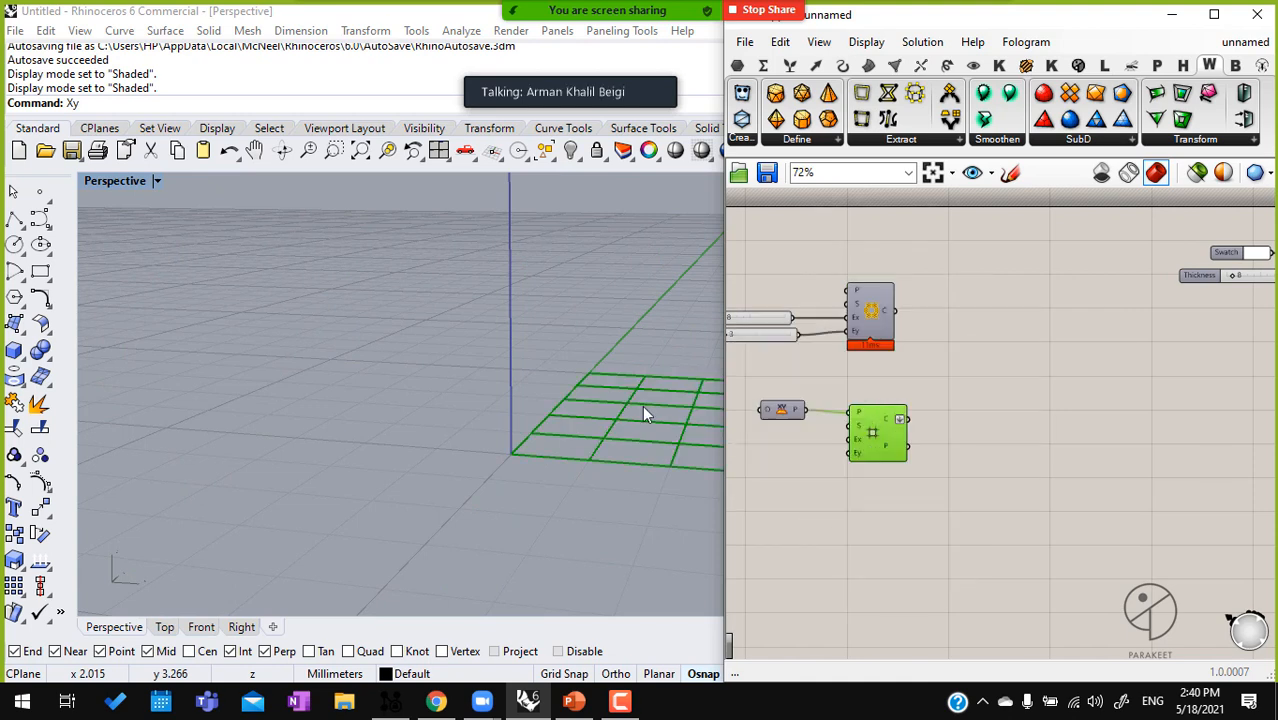
scroll(536, 462, "up", 2)
scroll(861, 452, "down", 1)
middle_click(873, 437)
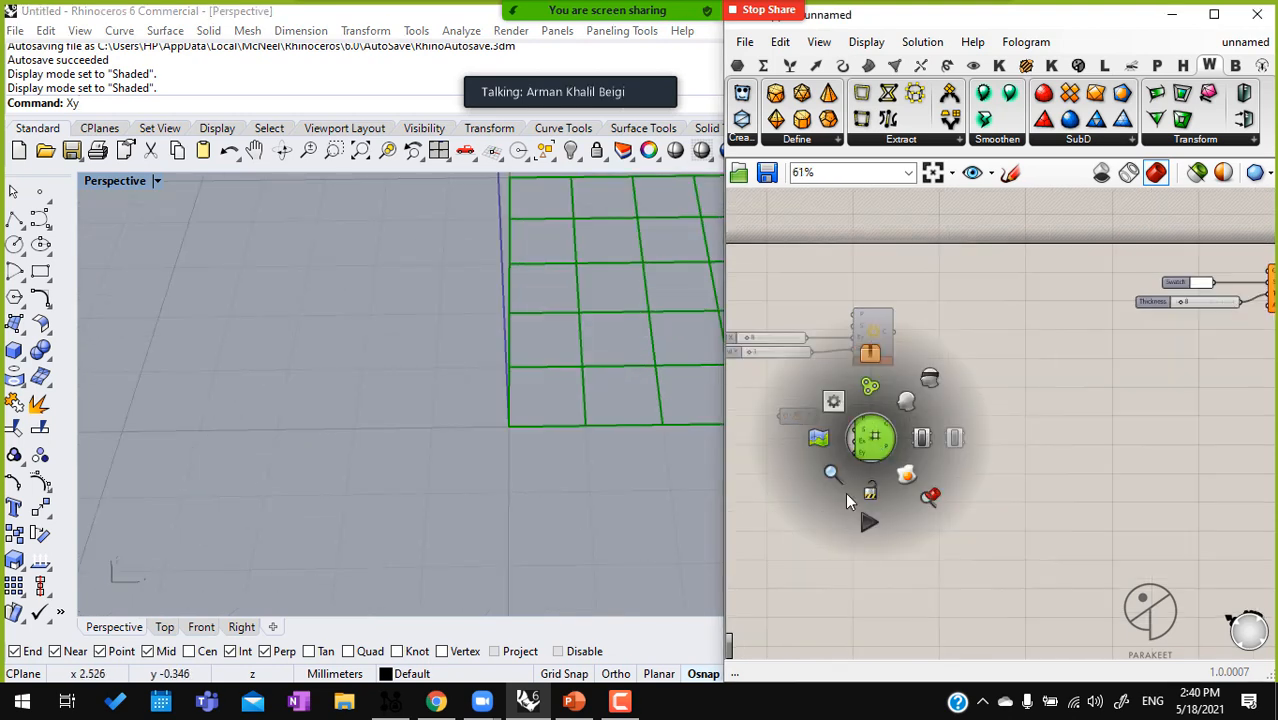
left_click(921, 507)
right_click_drag(420, 480, 368, 557)
left_click(163, 630)
right_click_drag(588, 305, 508, 331)
scroll(510, 350, "up", 9)
right_click_drag(545, 373, 467, 384)
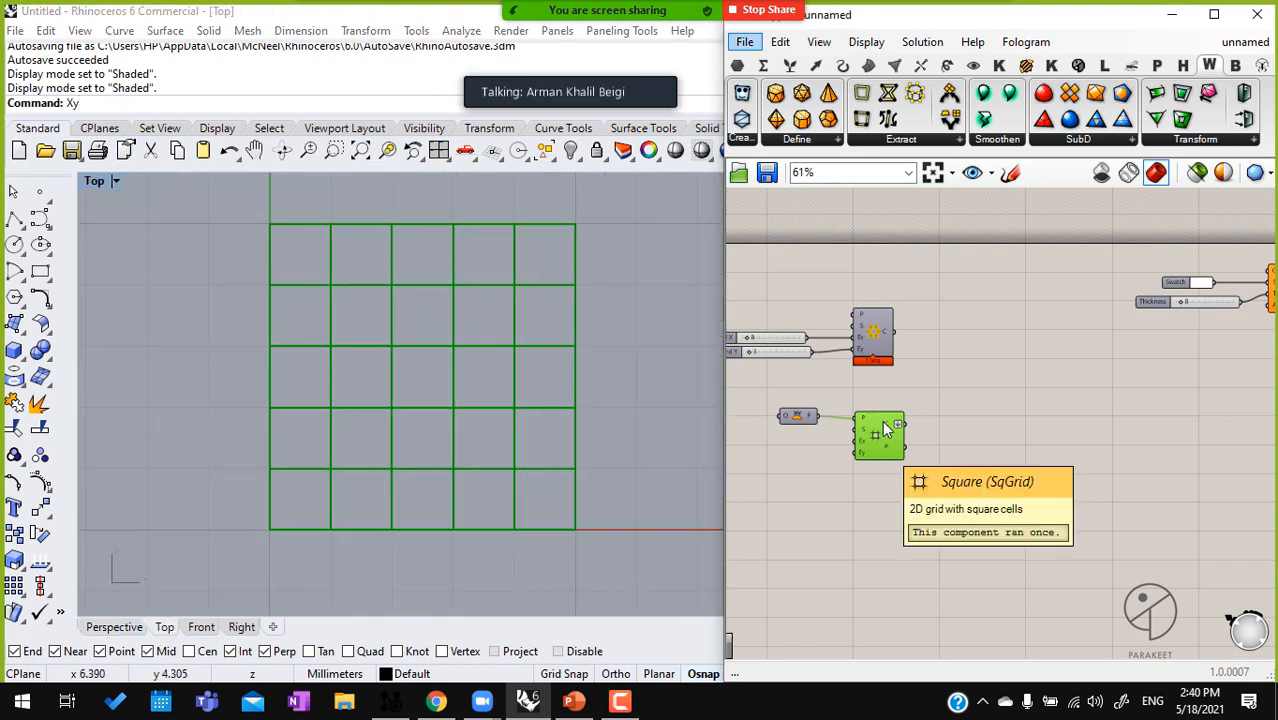
Add a Parakeet Complex Transform A component beside the Square grid and connect the grid's C output to its BC input
left_click(876, 333)
left_click(780, 139)
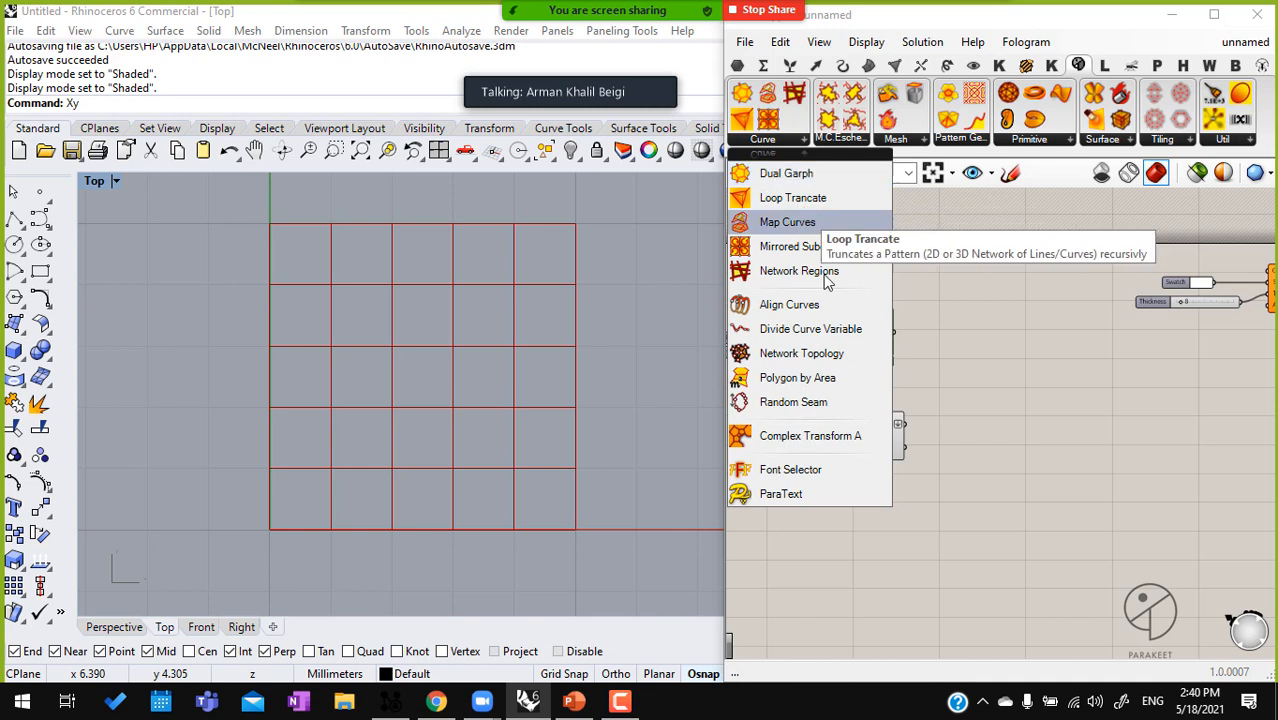
left_click_drag(866, 436, 999, 463)
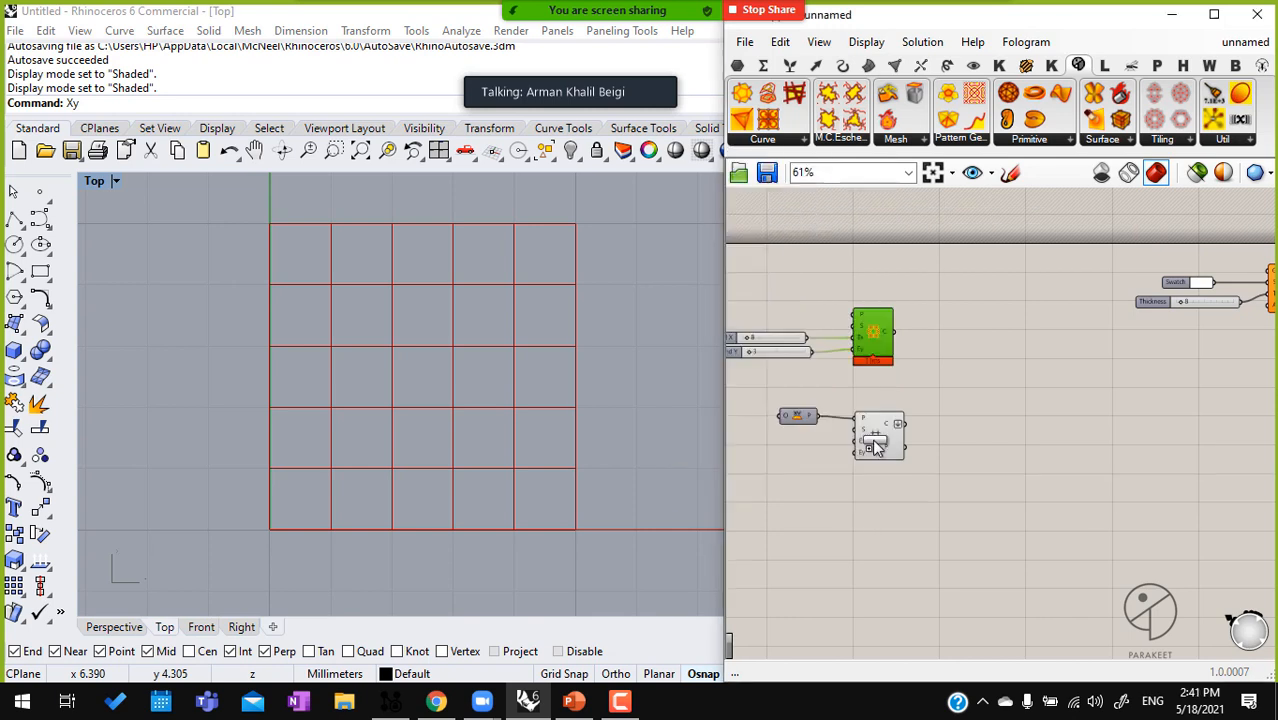
scroll(955, 519, "up", 3)
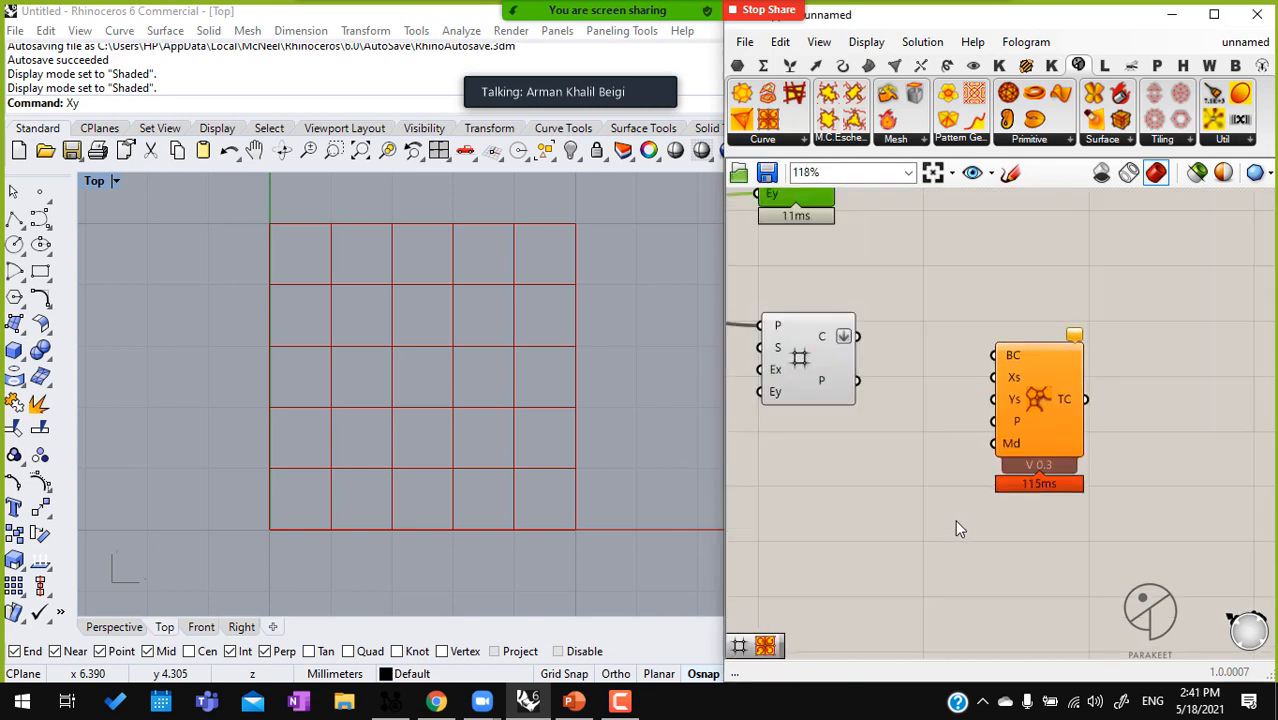
left_click(1033, 395)
middle_click(1033, 395)
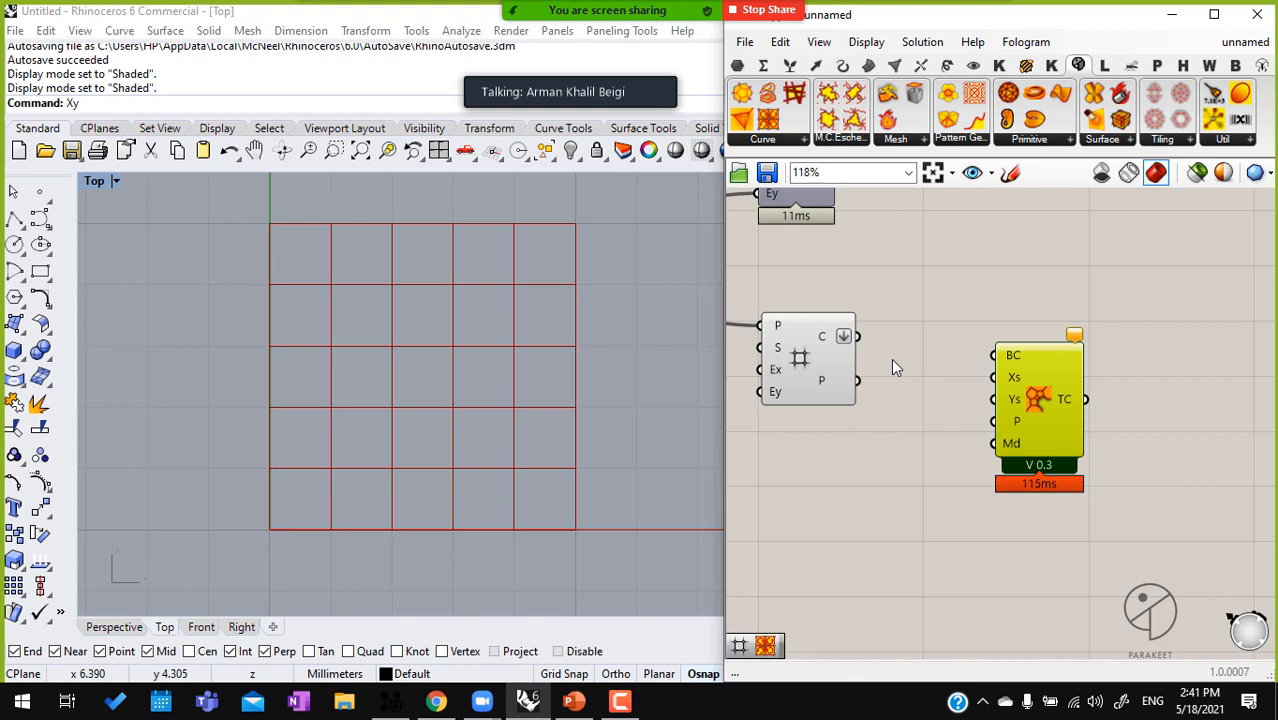
left_click_drag(857, 336, 995, 356)
left_click_drag(1049, 430, 1128, 411)
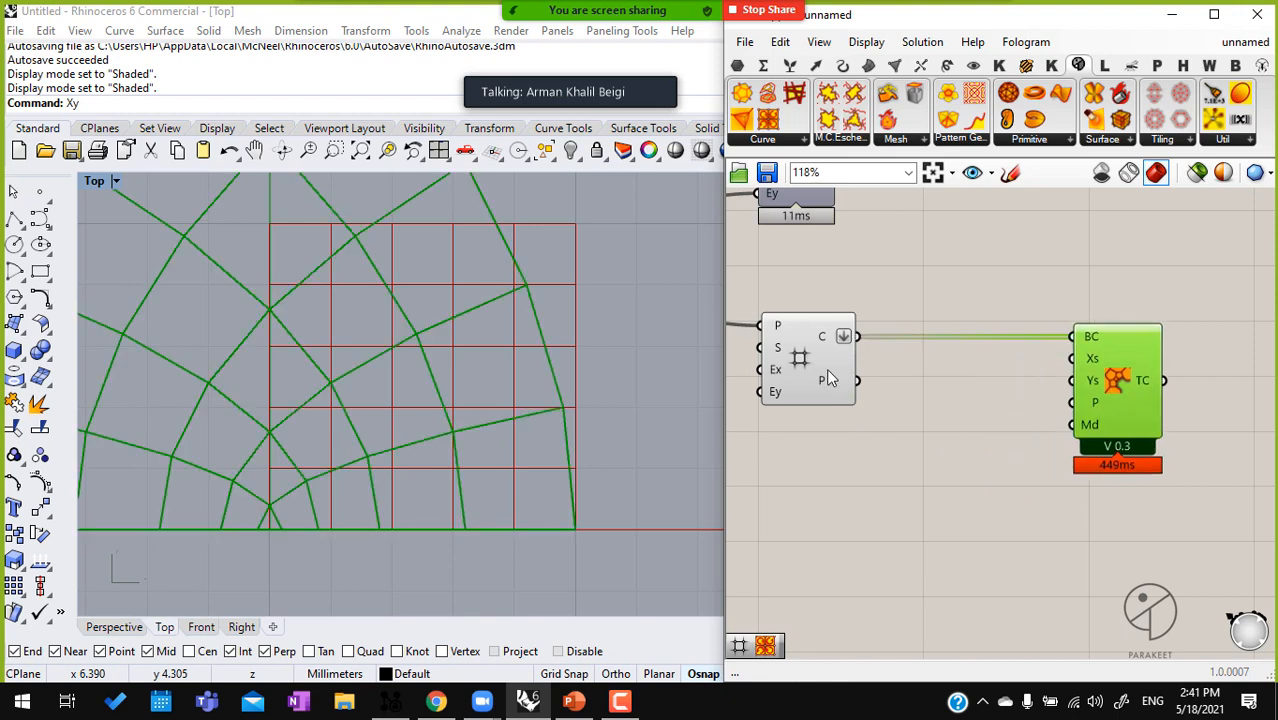
Hide the Square grid's preview to show only the transformed curves
left_click(813, 356)
middle_click(812, 354)
left_click(880, 299)
scroll(430, 369, "down", 5)
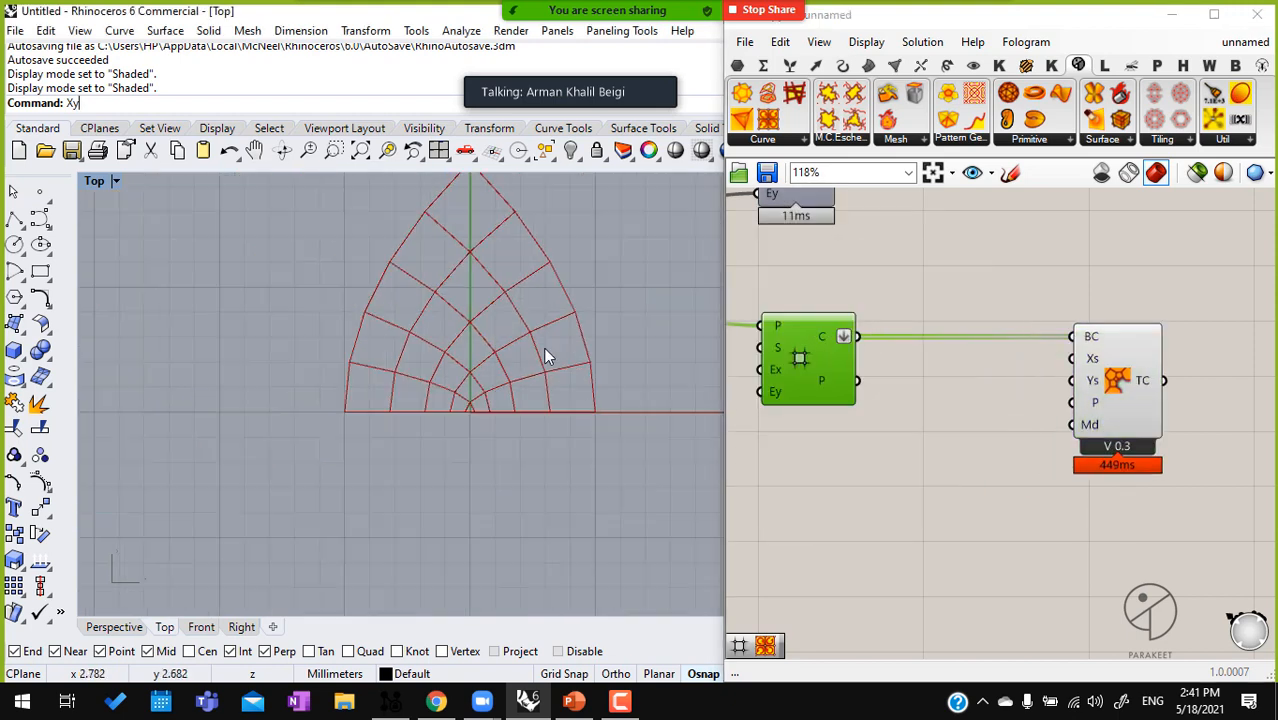
double_click(868, 425)
left_click(1052, 510)
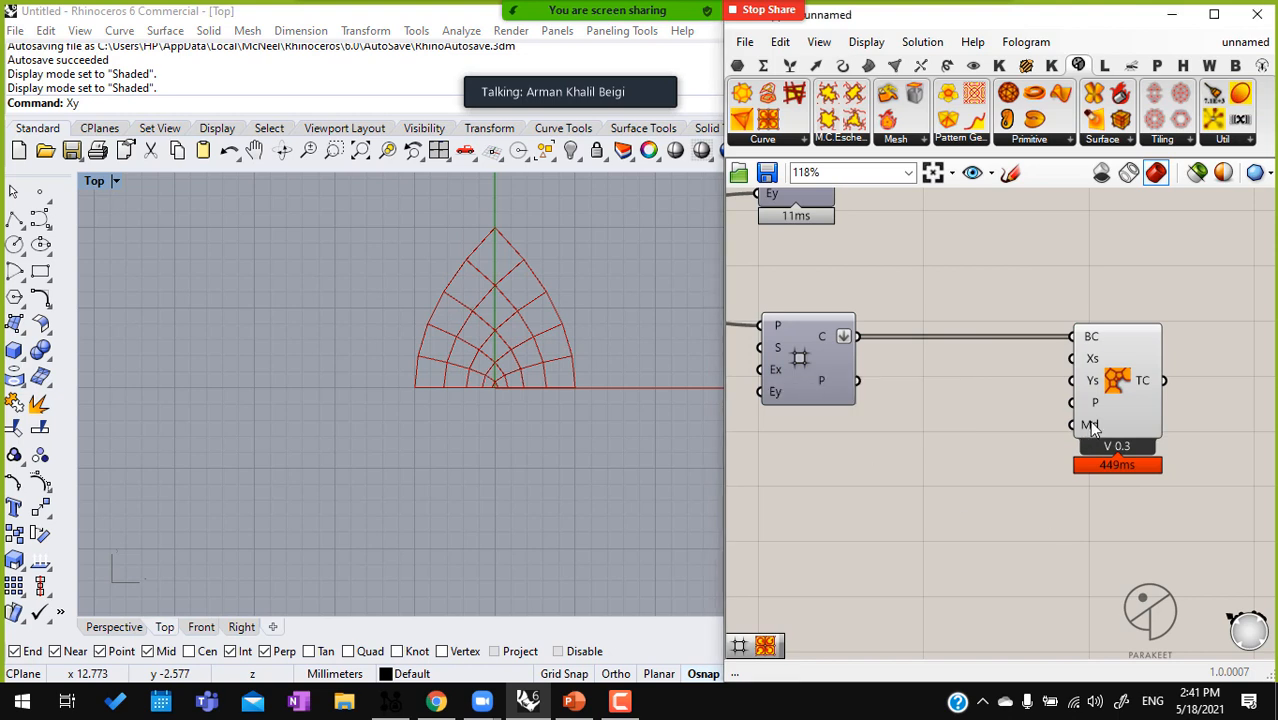
Create a number slider ranging from -2 to 2 with value 0 and place it near Complex Transform A's inputs
mouse_move(1097, 408)
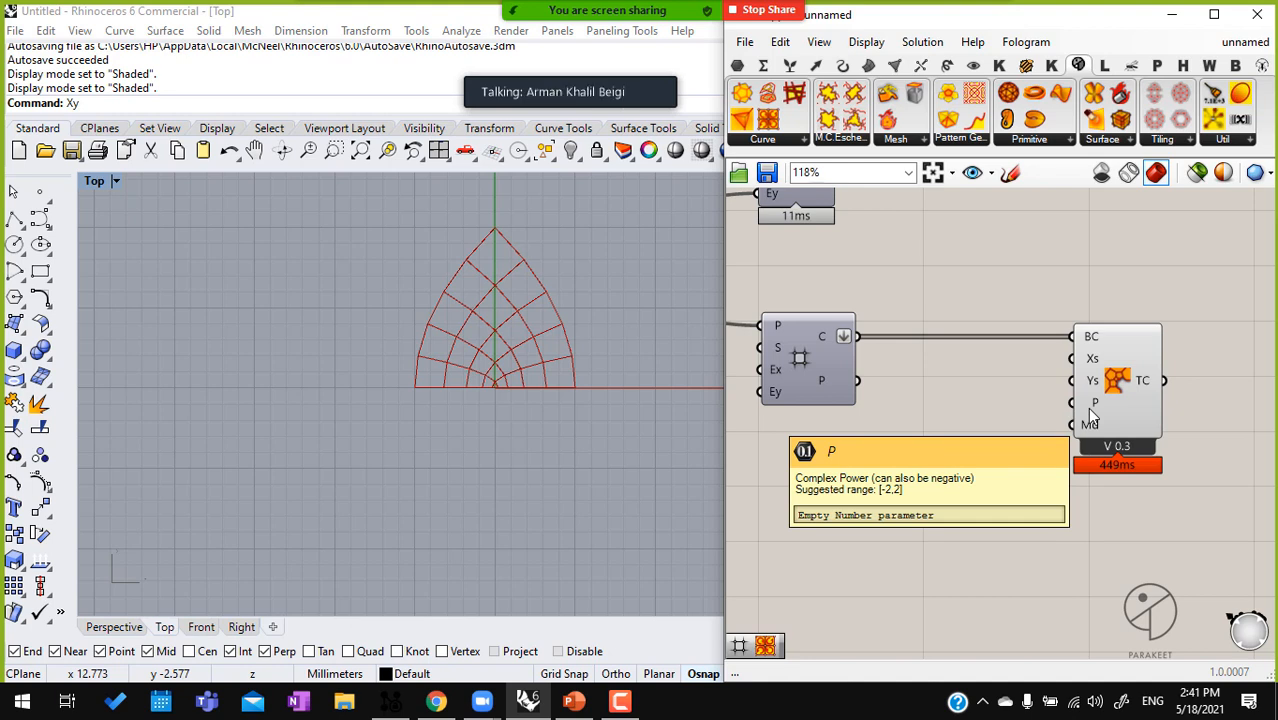
double_click(952, 478)
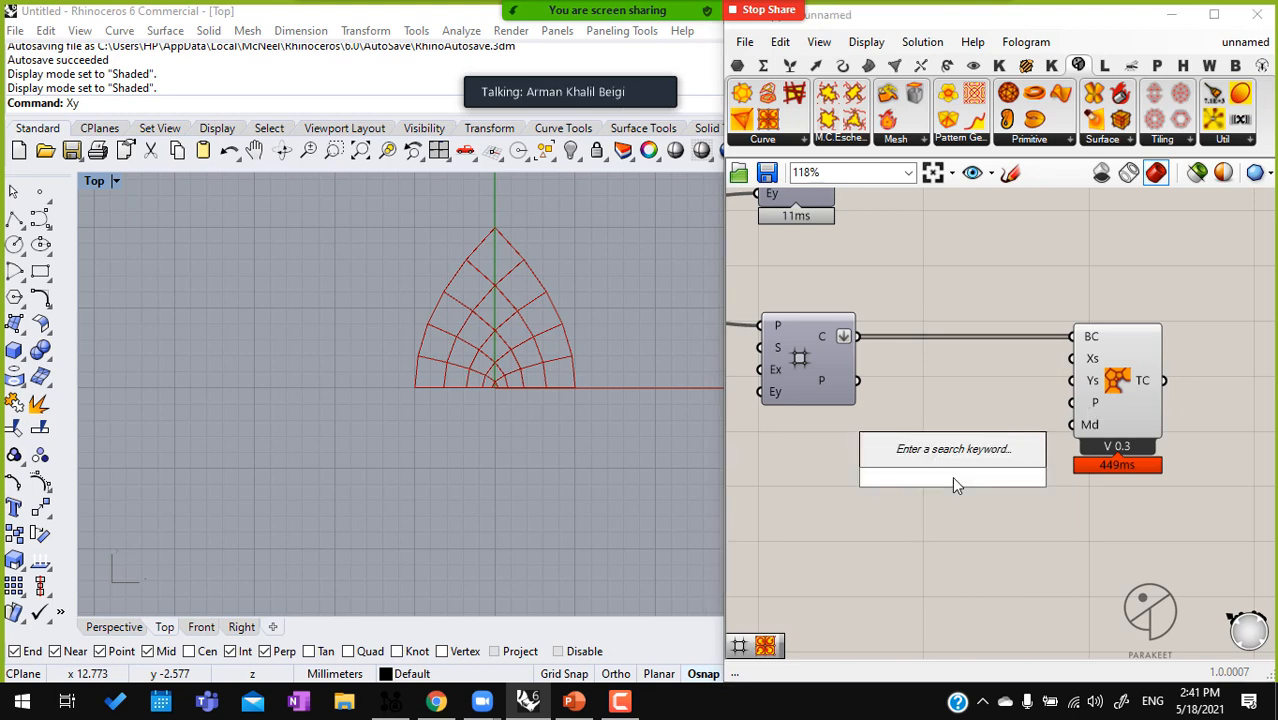
type("-2.0")
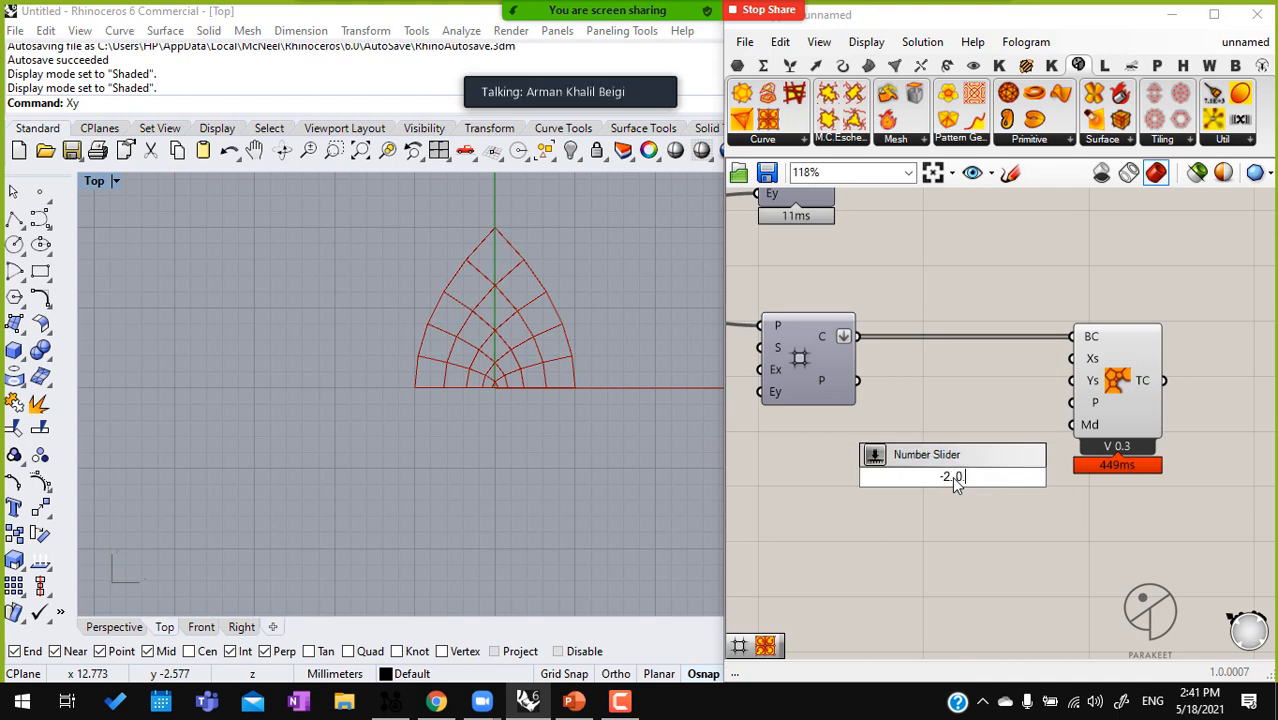
type("2..0..2")
key("Return")
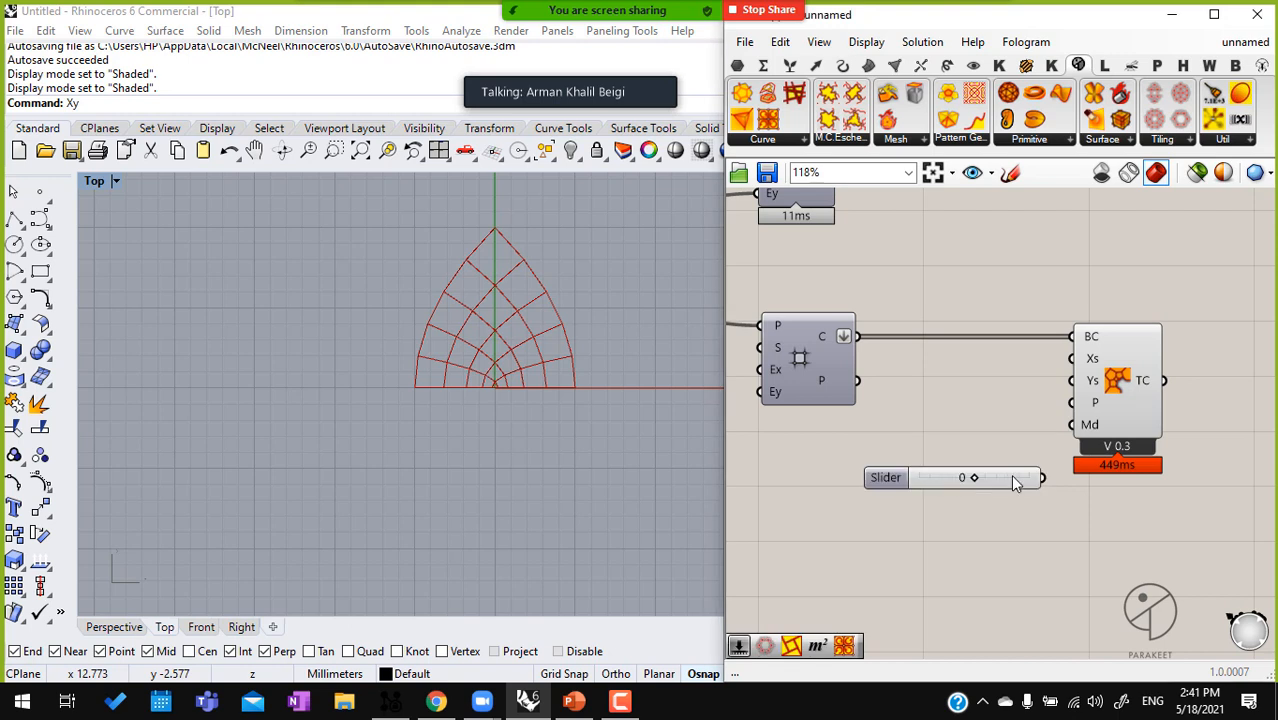
left_click_drag(1012, 477, 968, 445)
Make the -2 to 2 slider real-valued with three decimals and connect it to Complex Transform A's P input
double_click(829, 446)
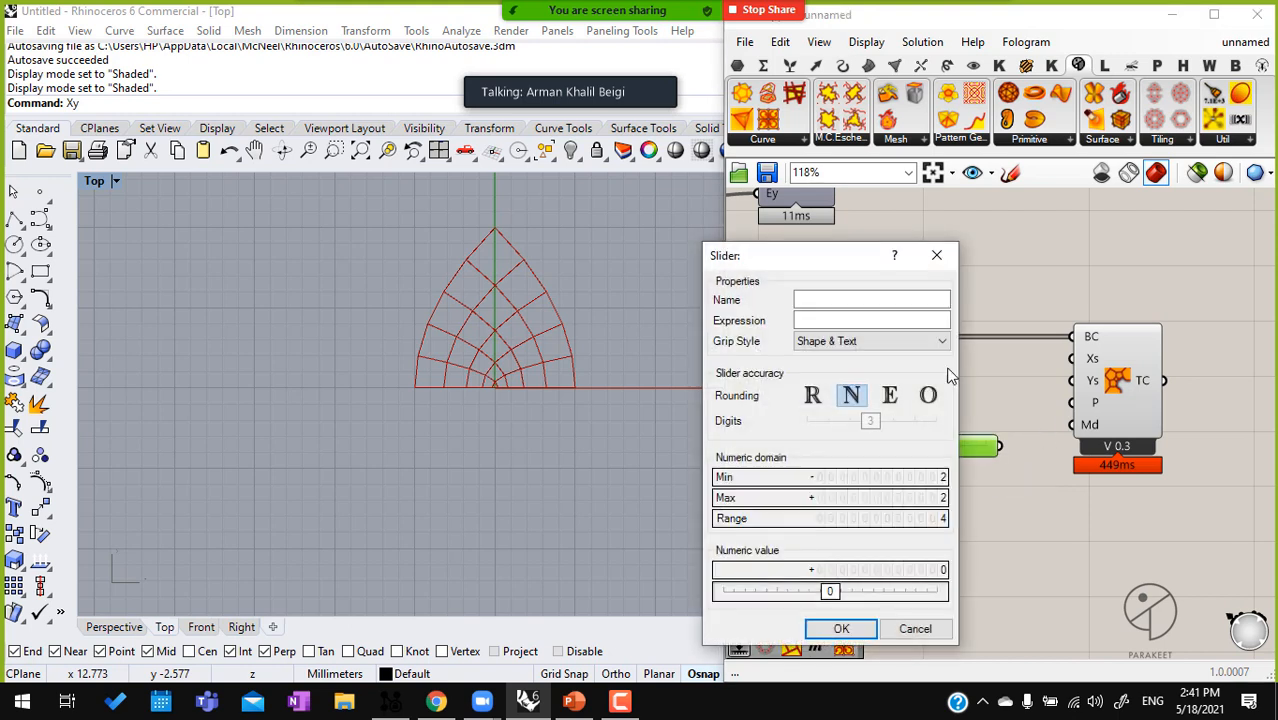
left_click(812, 395)
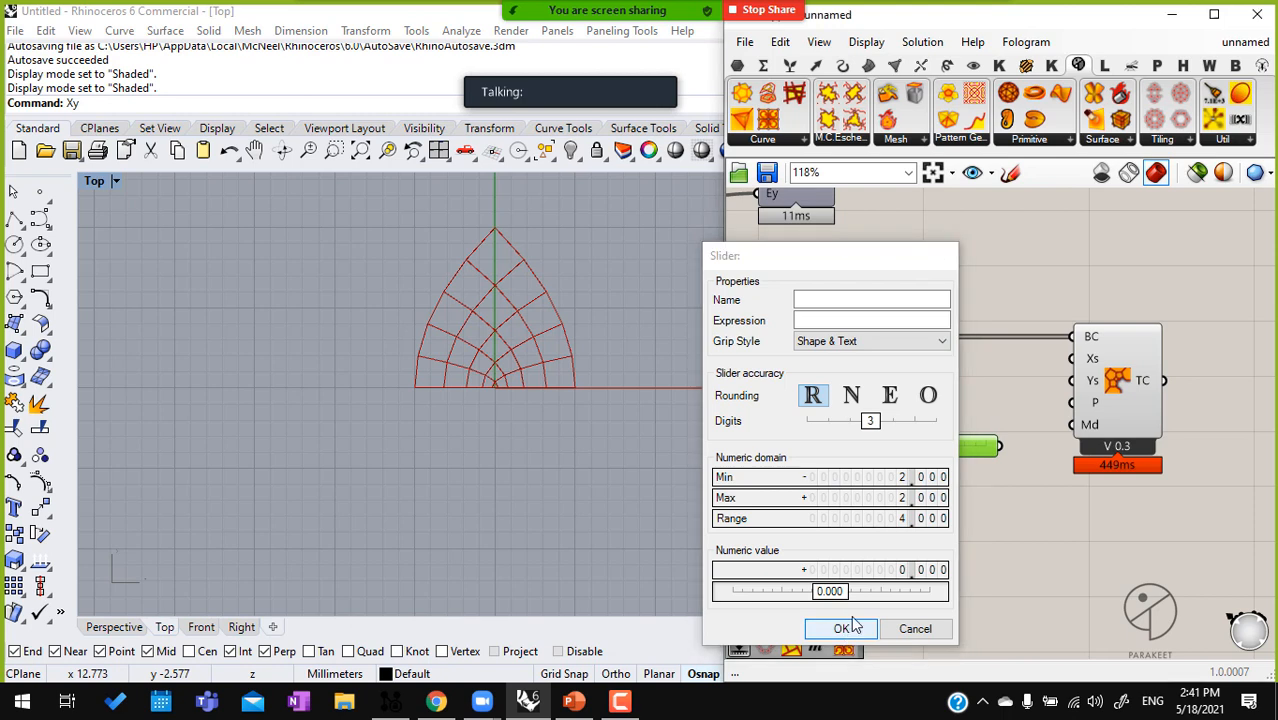
left_click(841, 629)
left_click_drag(1073, 403, 999, 446)
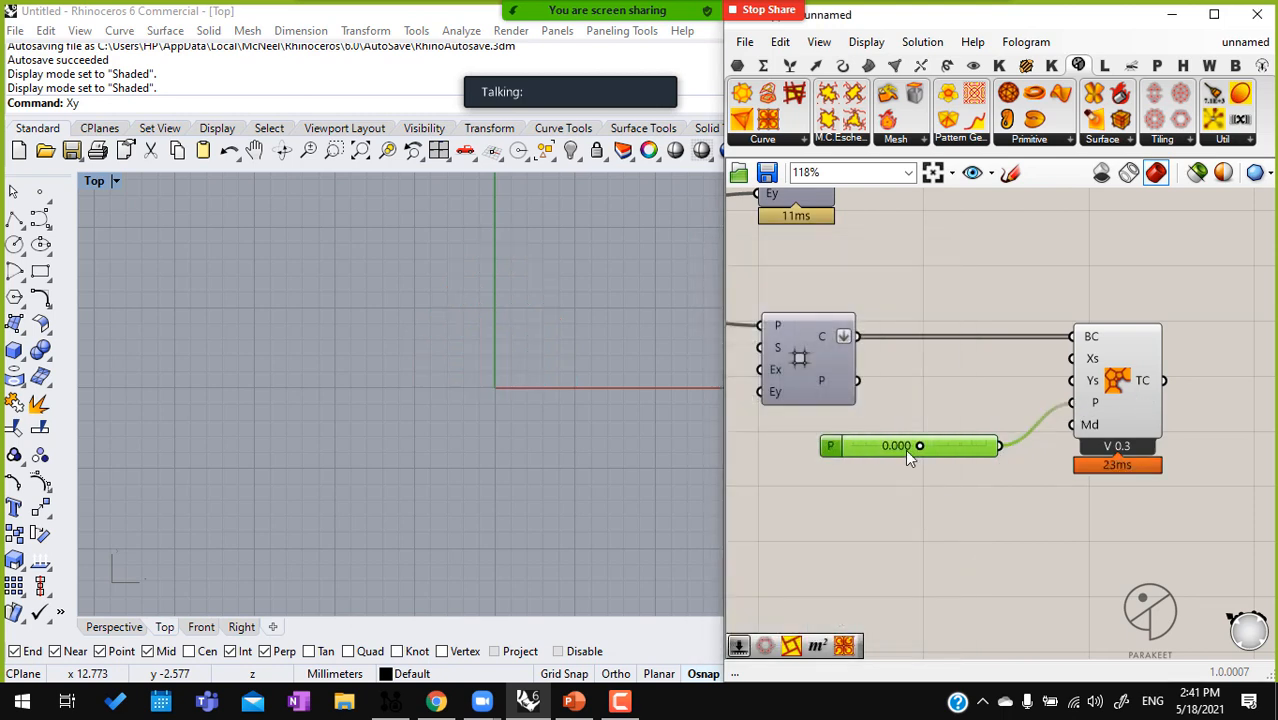
Vary the P slider to 0.167 and on to -1.147 to test its effect on the transformed grid
left_click(1131, 381)
scroll(1131, 381, "up", 1)
middle_click(1131, 379)
left_click(1188, 434)
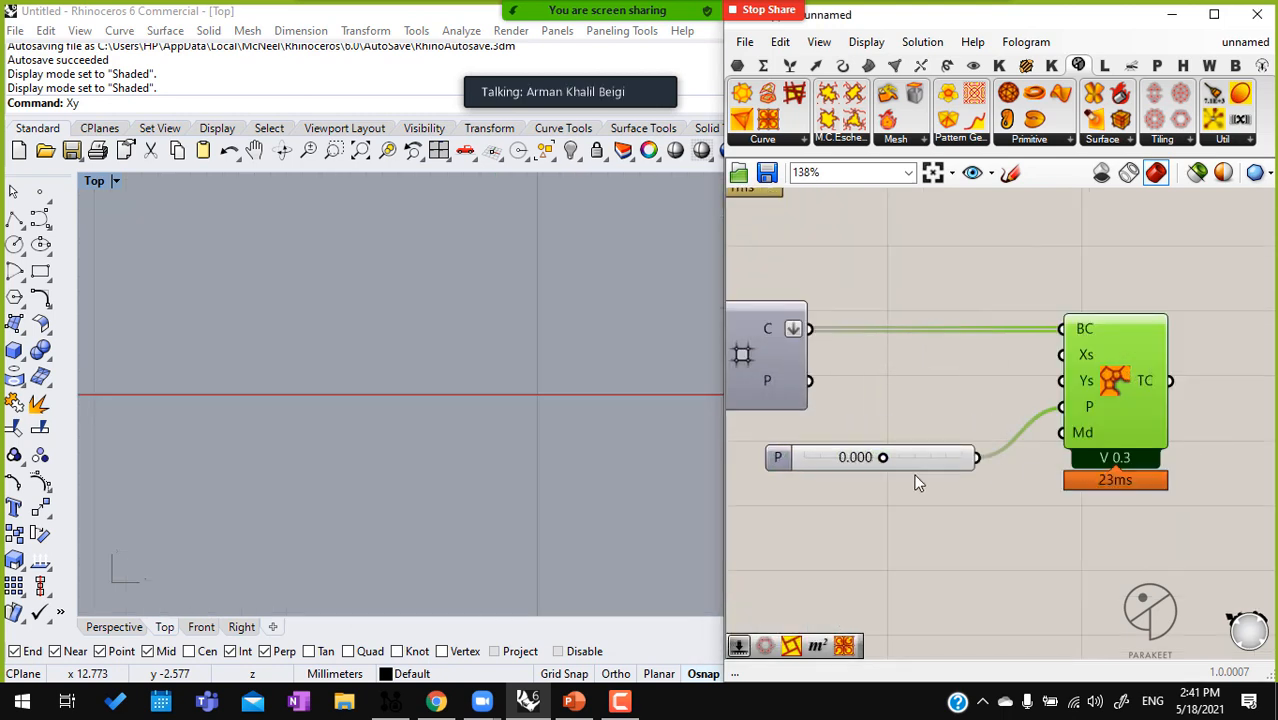
left_click_drag(881, 457, 889, 457)
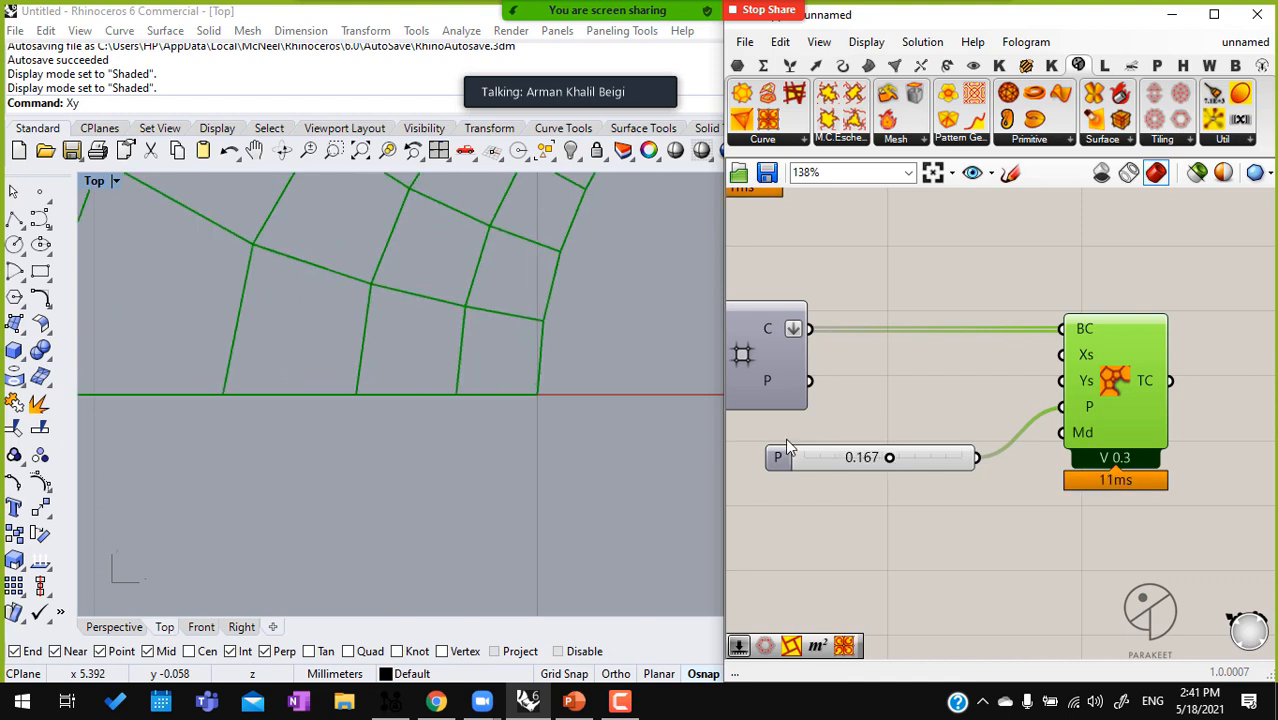
scroll(446, 300, "down", 3)
scroll(440, 360, "down", 8)
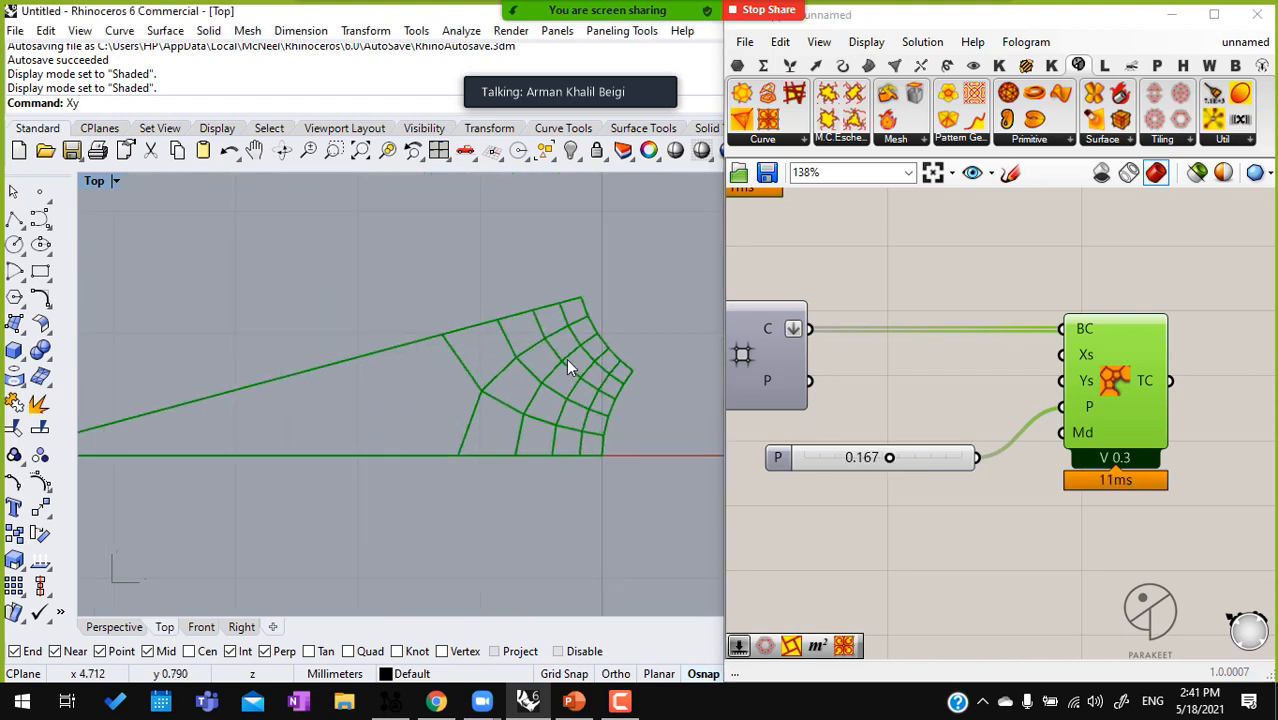
left_click_drag(889, 457, 837, 460)
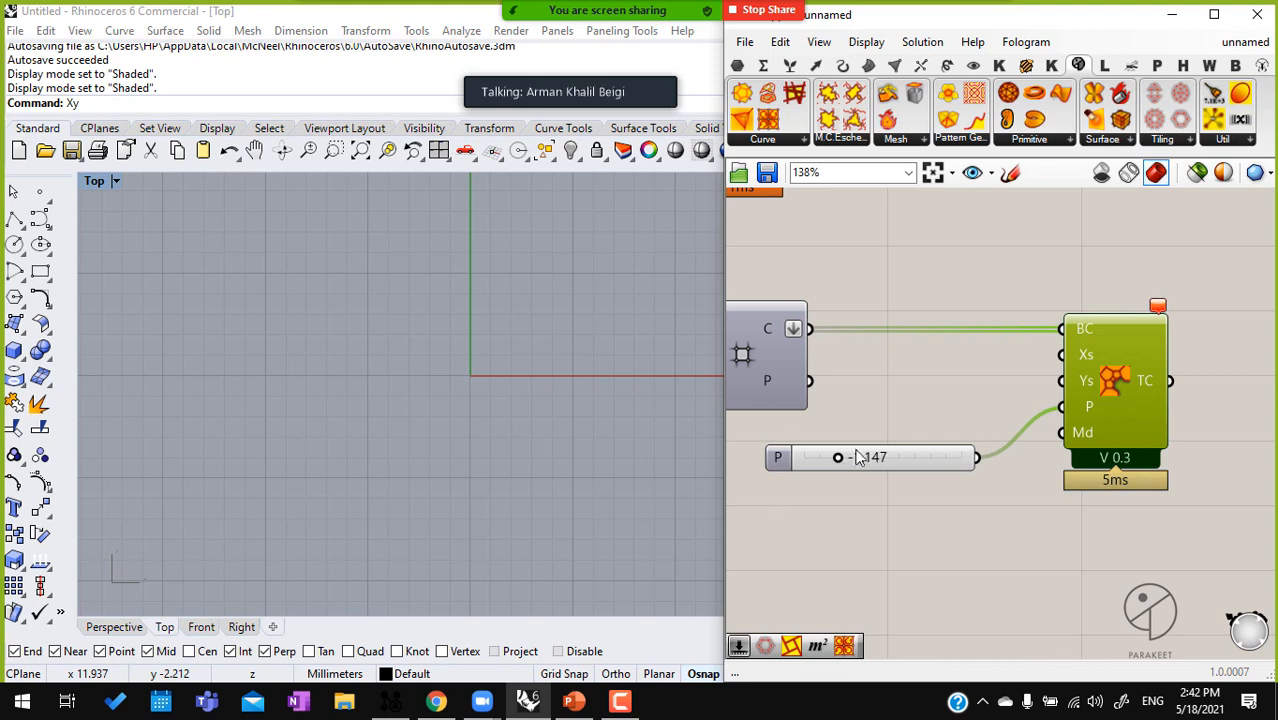
Add a Construct Point component before the XY Plane that feeds the Square grid
scroll(851, 462, "down", 2)
left_click_drag(1100, 357, 1157, 357)
double_click(1045, 370)
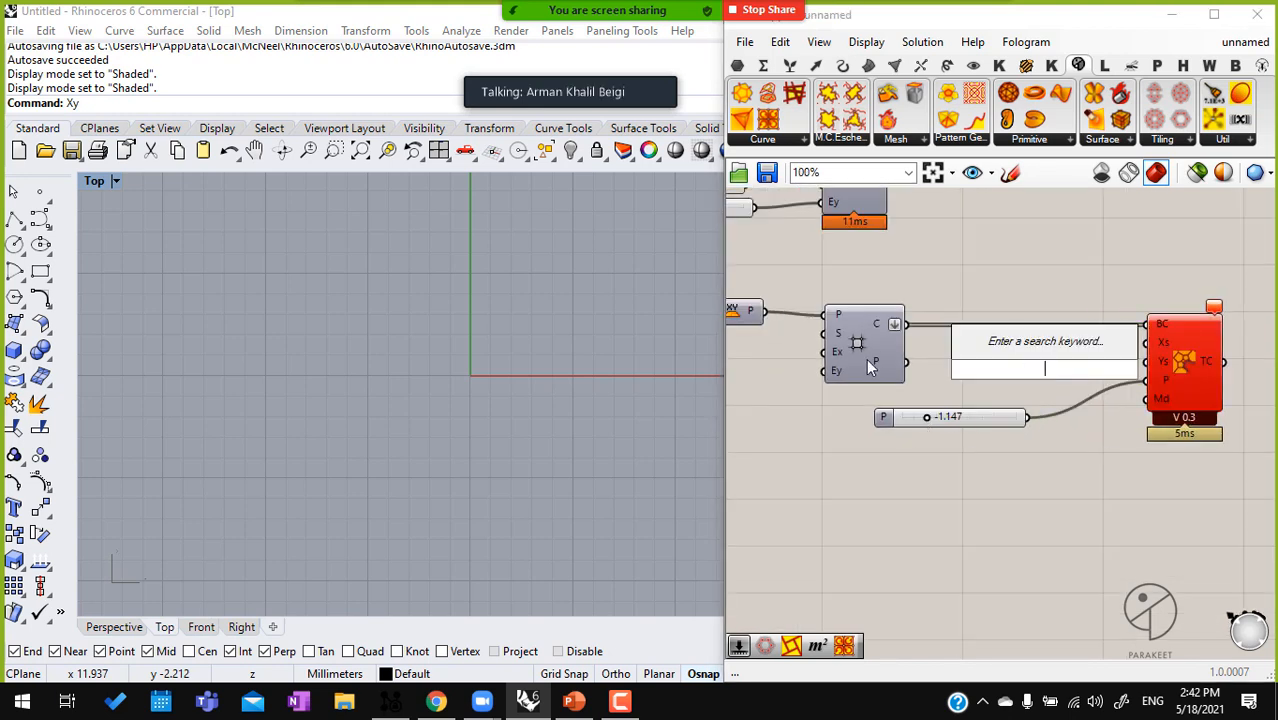
right_click_drag(780, 357, 887, 350)
left_click_drag(843, 318, 848, 338)
right_click_drag(775, 340, 857, 344)
double_click(782, 338)
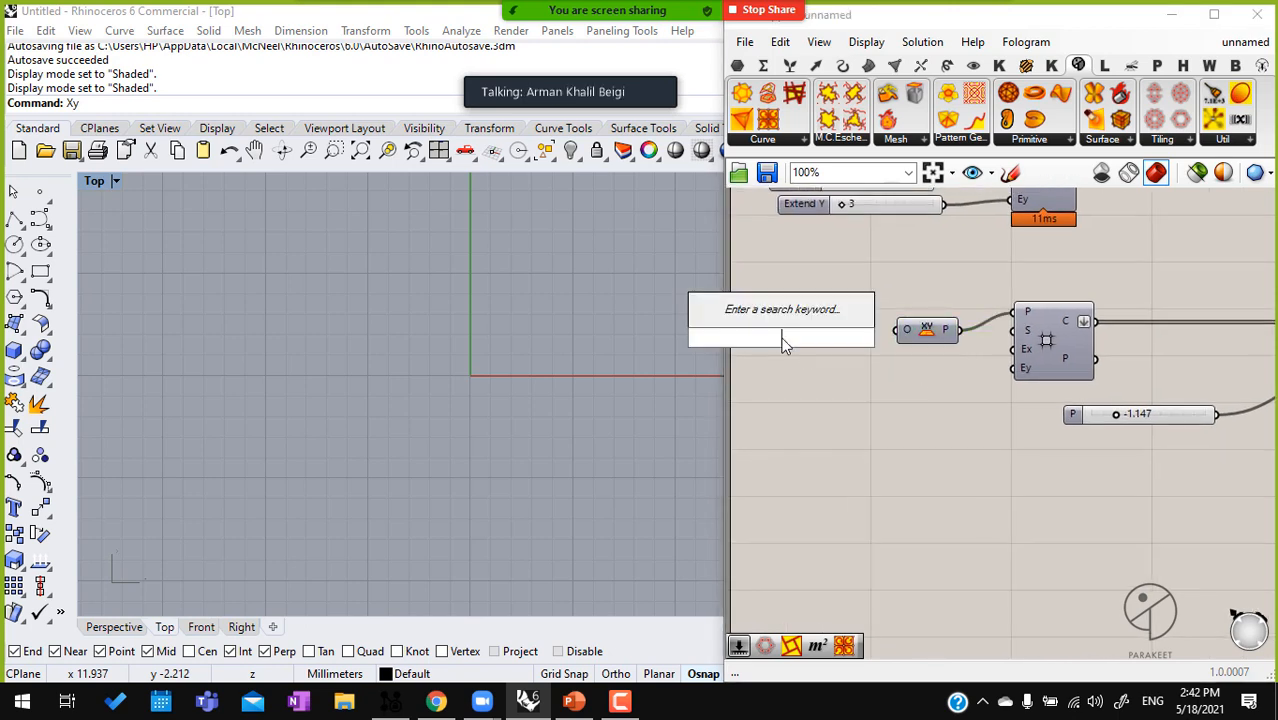
type("con dom")
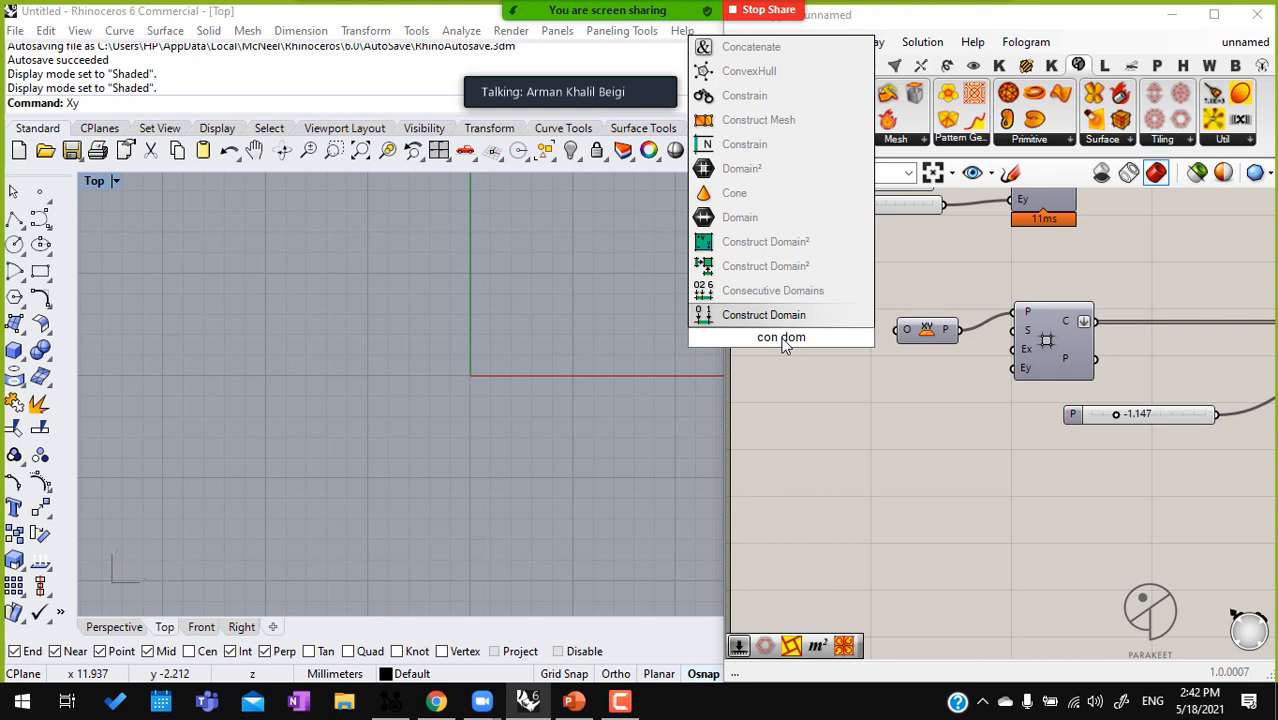
key("BackSpace")
key("BackSpace")
key("BackSpace")
key("BackSpace")
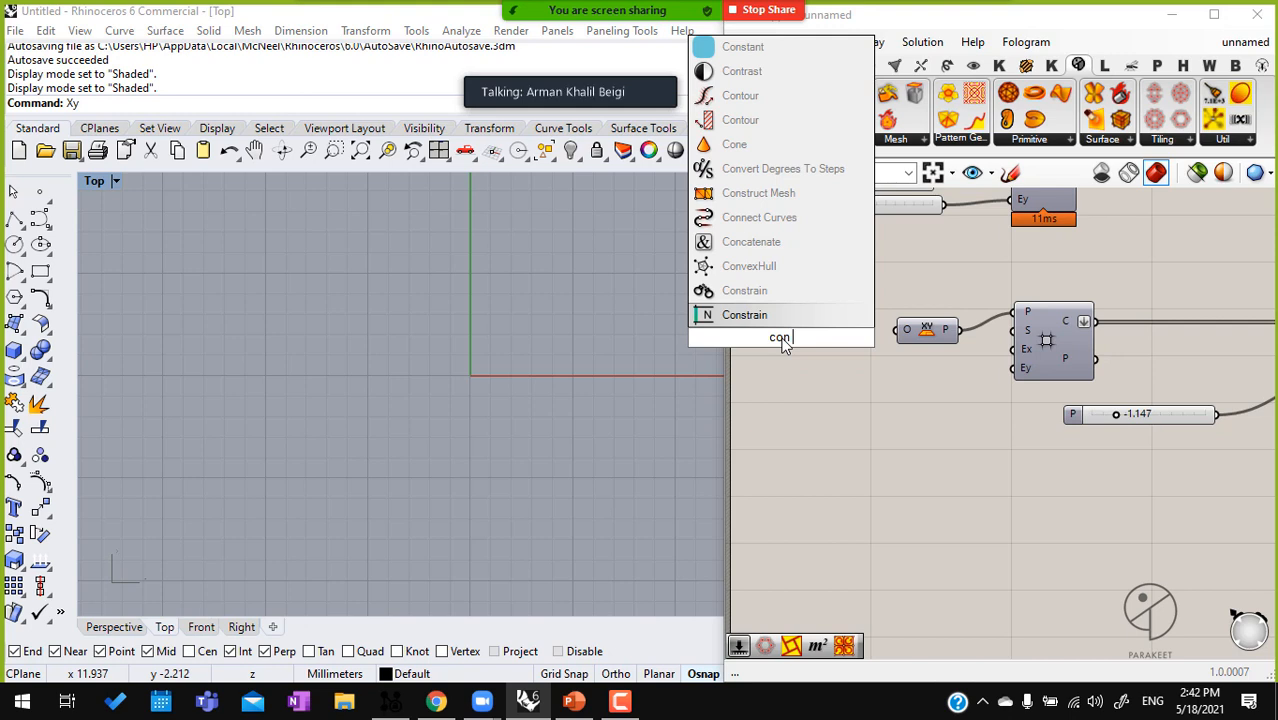
type("poi")
key("Return")
left_click_drag(785, 339, 833, 333)
right_click_drag(826, 332, 888, 315)
left_click(759, 307)
double_click(758, 307)
type("2")
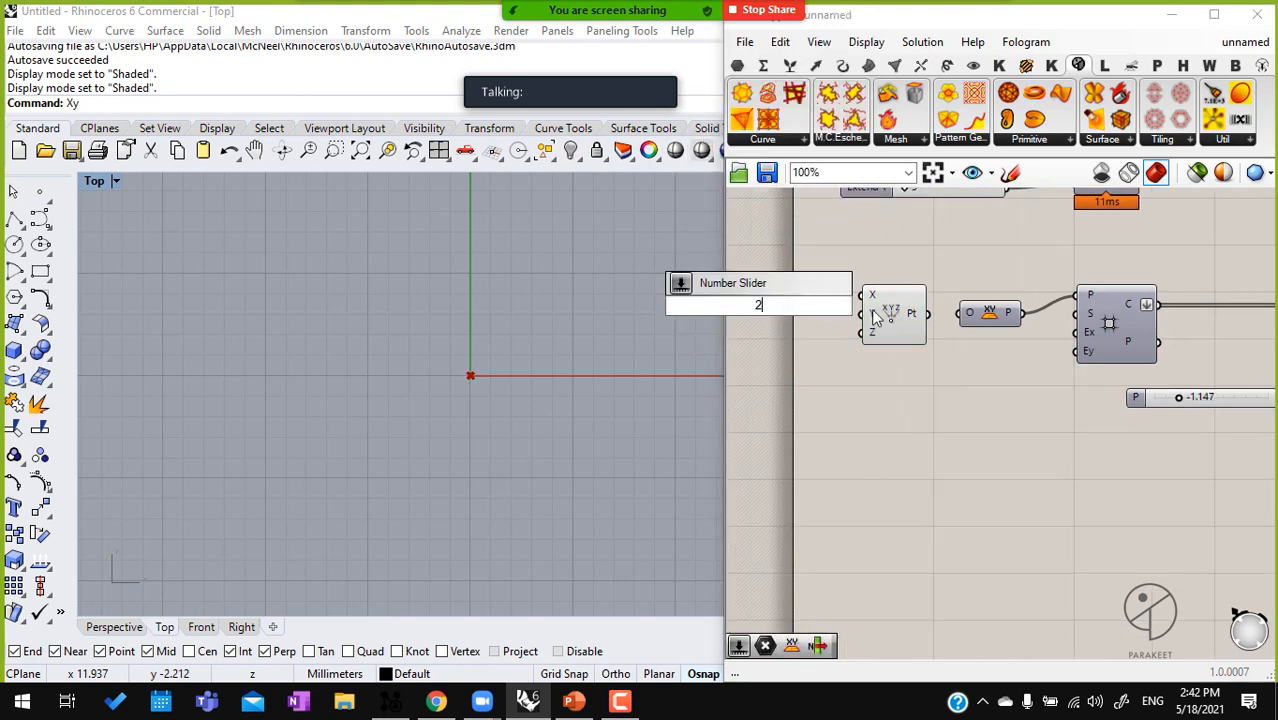
key("Return")
left_click(774, 310)
key("Delete")
Create a 2.0 number slider driving Construct Point's X and Y, and use the point as the XY Plane's origin
double_click(739, 305)
type("2.0")
key("Return")
scroll(843, 293, "up", 2)
mouse_move(866, 297)
left_mouse_down()
mouse_move(806, 306)
mouse_move(850, 309)
left_mouse_up()
right_click_drag(944, 333, 747, 343)
Turn the Square grid's preview back on
left_click(1041, 338)
middle_click(1041, 338)
scroll(1041, 338, "down", 1)
left_click(1075, 300)
Set the P slider of Complex Transform A to 1.522
right_click_drag(1220, 383, 1017, 370)
left_click(963, 356)
double_click(963, 356)
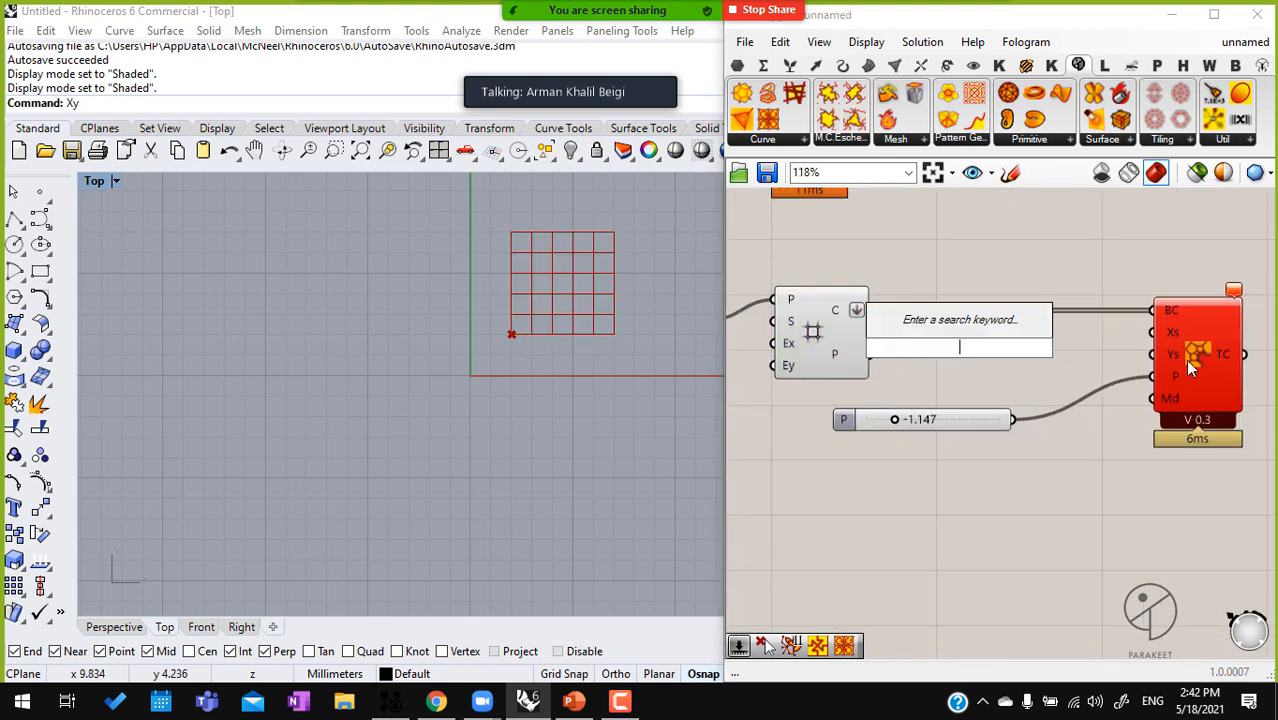
left_click(1205, 348)
left_click_drag(893, 417, 981, 419)
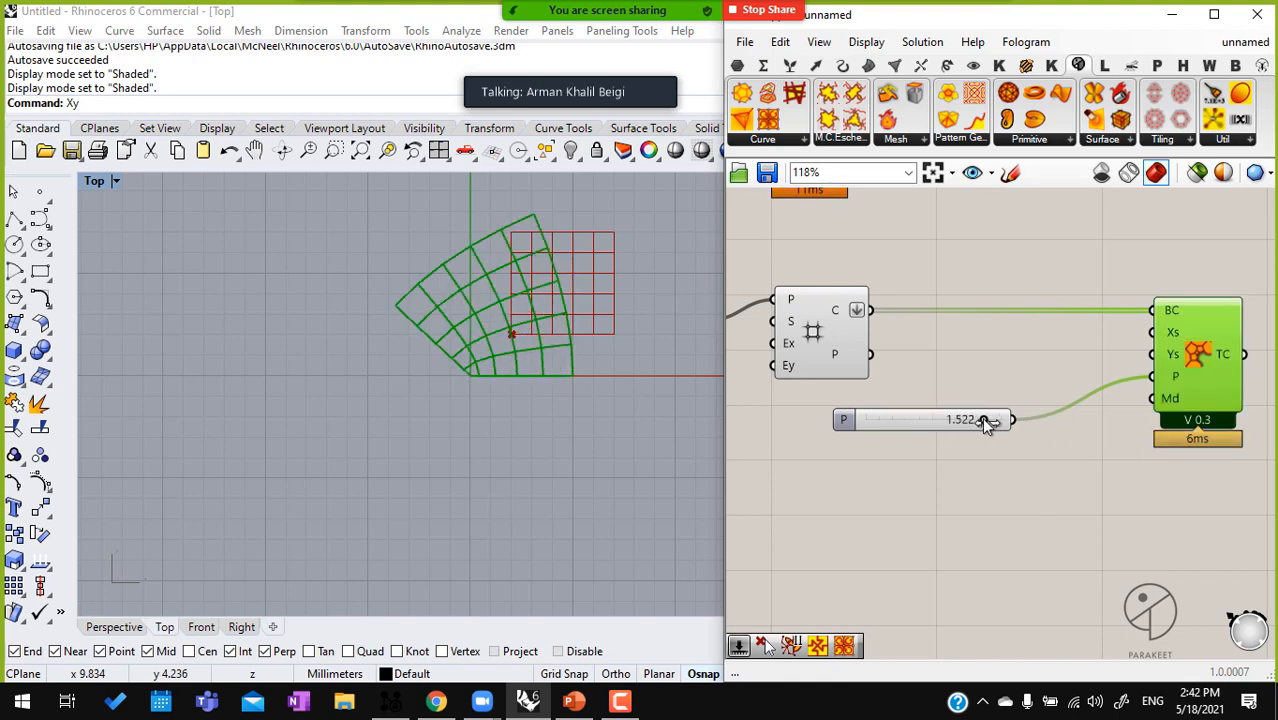
Create a number slider with value 2.5 beside Complex Transform A and duplicate it just below
double_click(995, 358)
type("2")
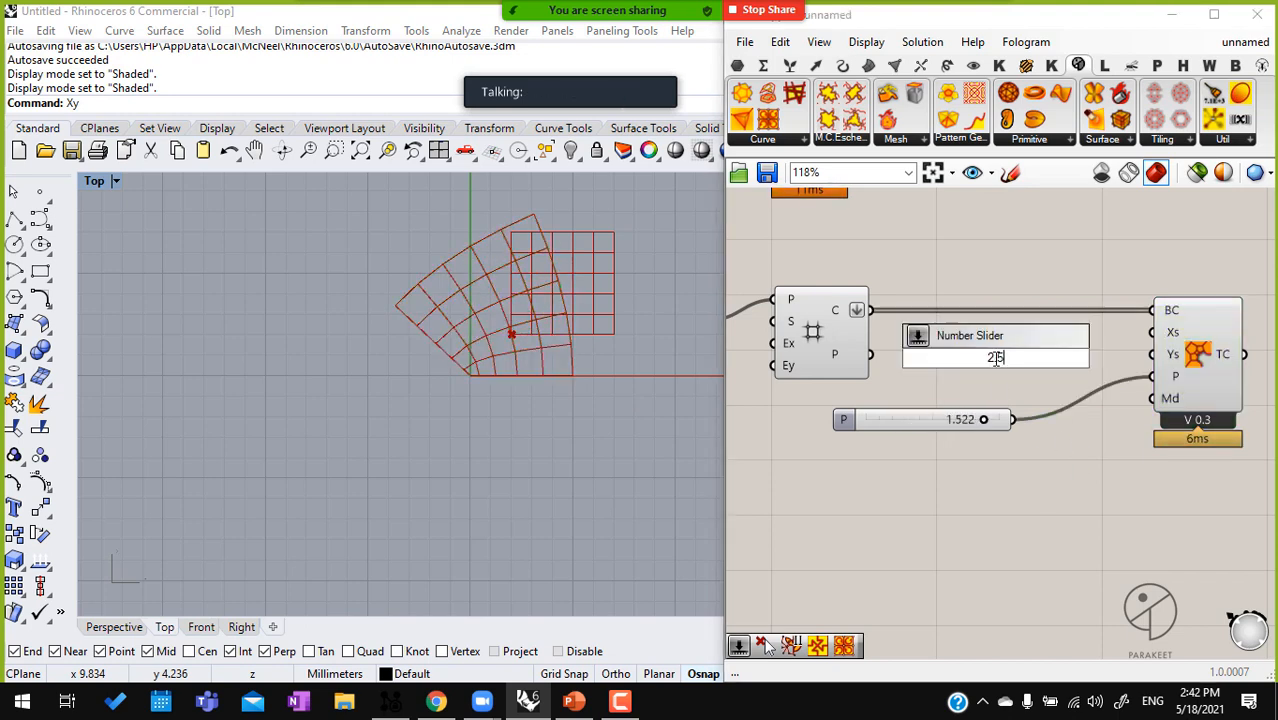
type(".5")
key("Return")
scroll(1071, 356, "up", 1)
left_click_drag(1044, 357, 1037, 338)
key("ctrl+c")
key("ctrl+v")
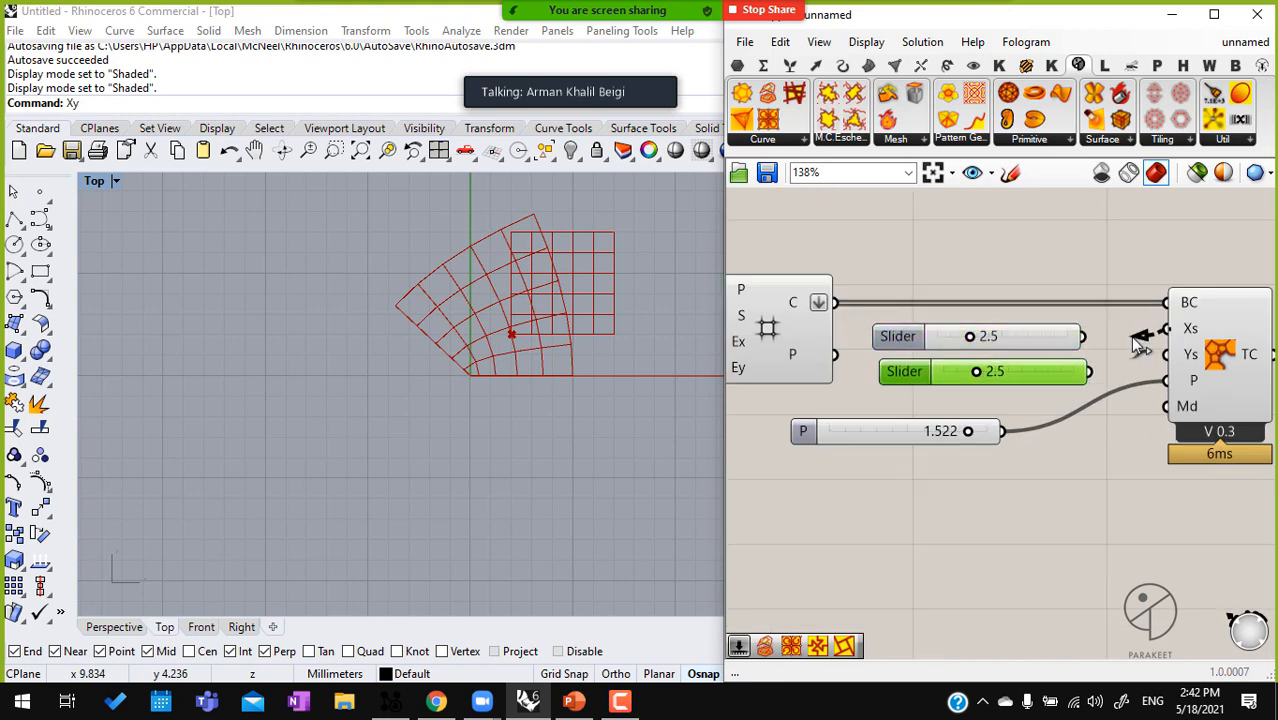
Connect the upper 2.5 slider to Complex Transform A's Xs input and try to connect its duplicate to Ys
left_click_drag(1166, 329, 1083, 337)
left_click_drag(1168, 354, 1089, 372)
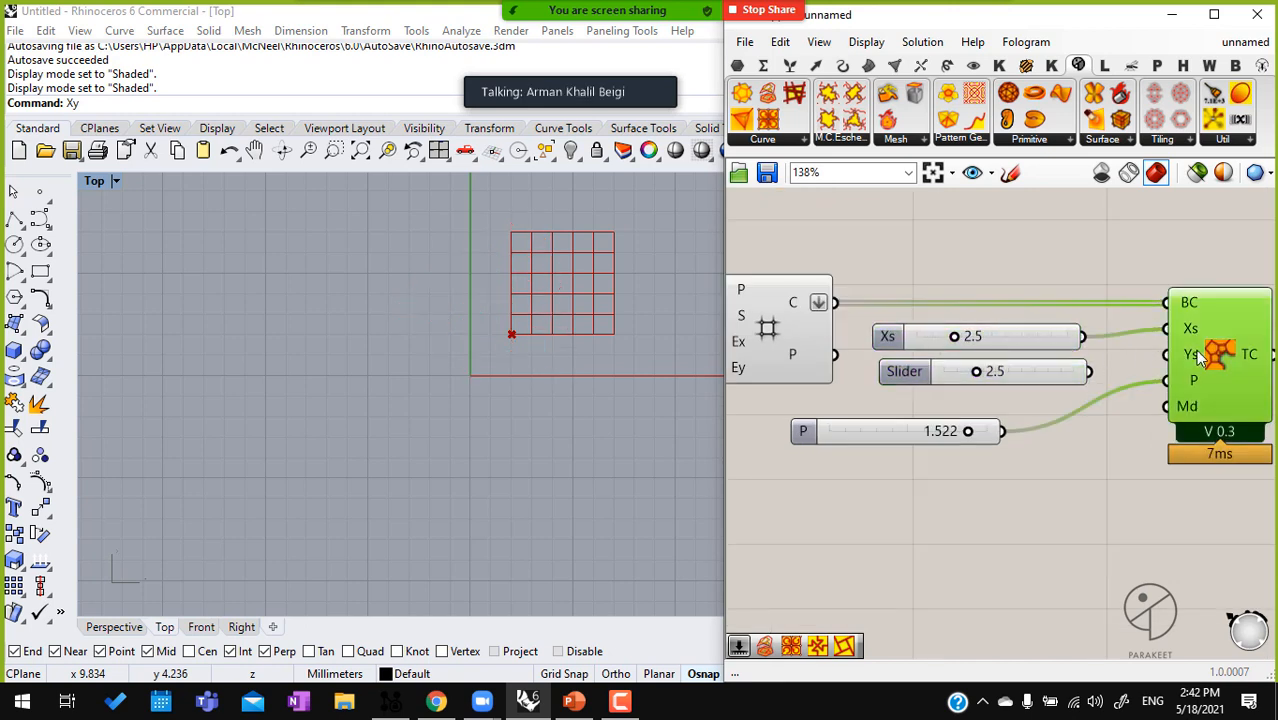
scroll(1176, 350, "down", 1)
scroll(590, 395, "down", 4)
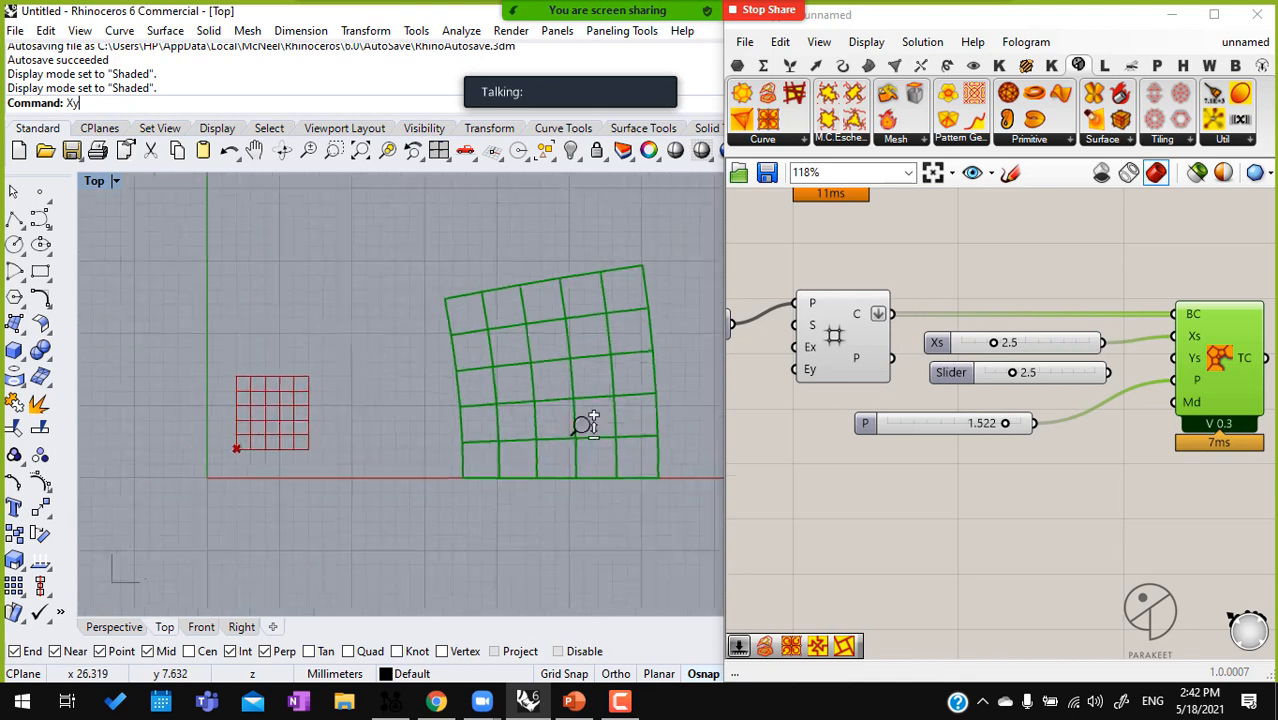
Limit the Xs slider's maximum to 2.0
left_click(955, 348)
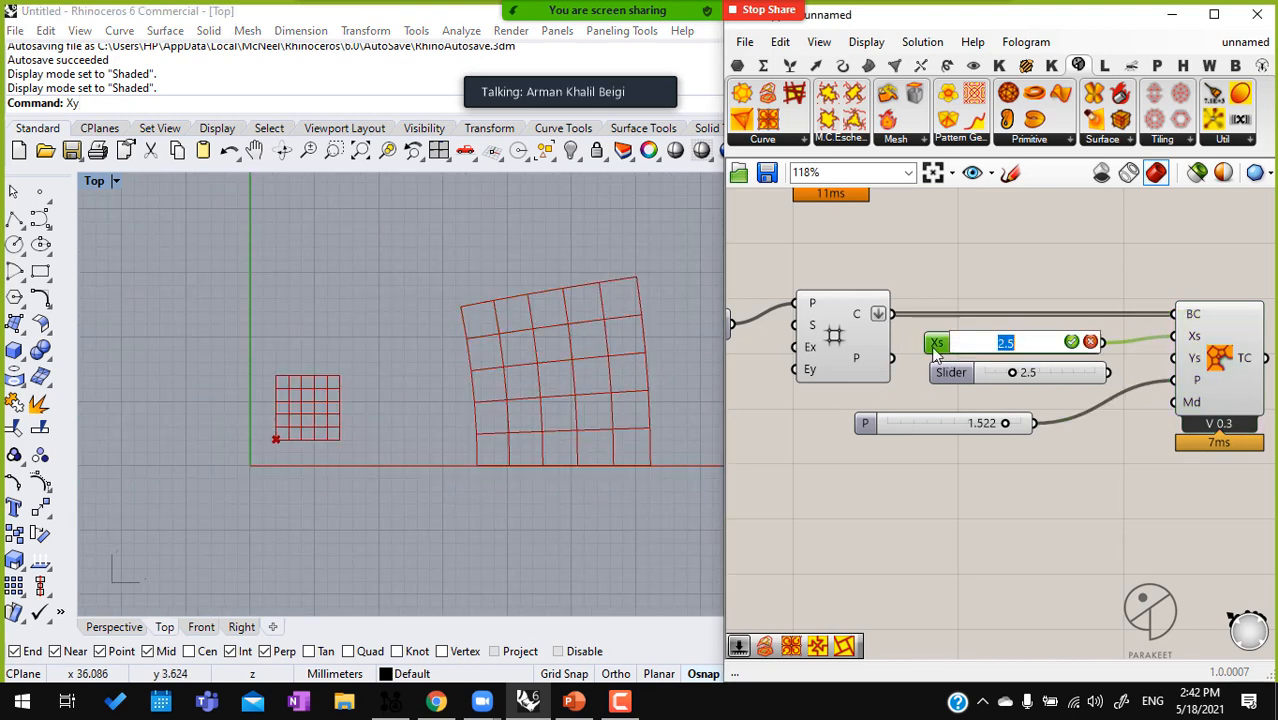
double_click(955, 348)
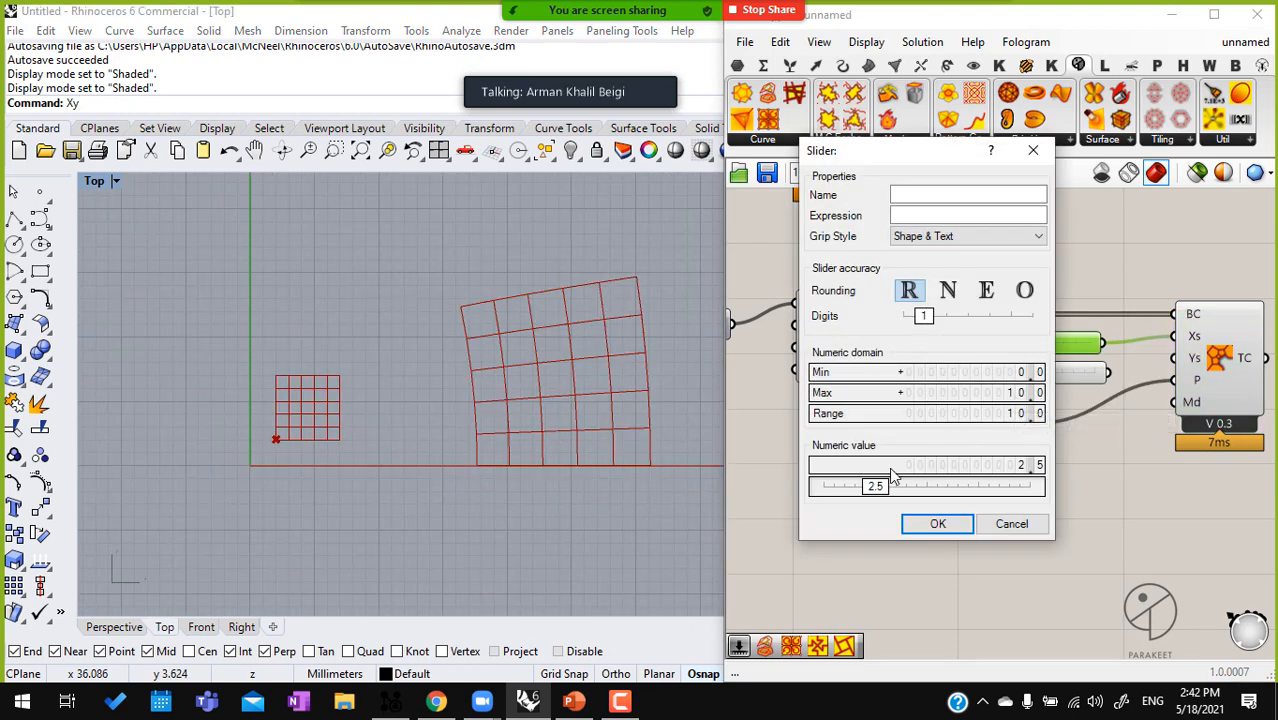
double_click(959, 399)
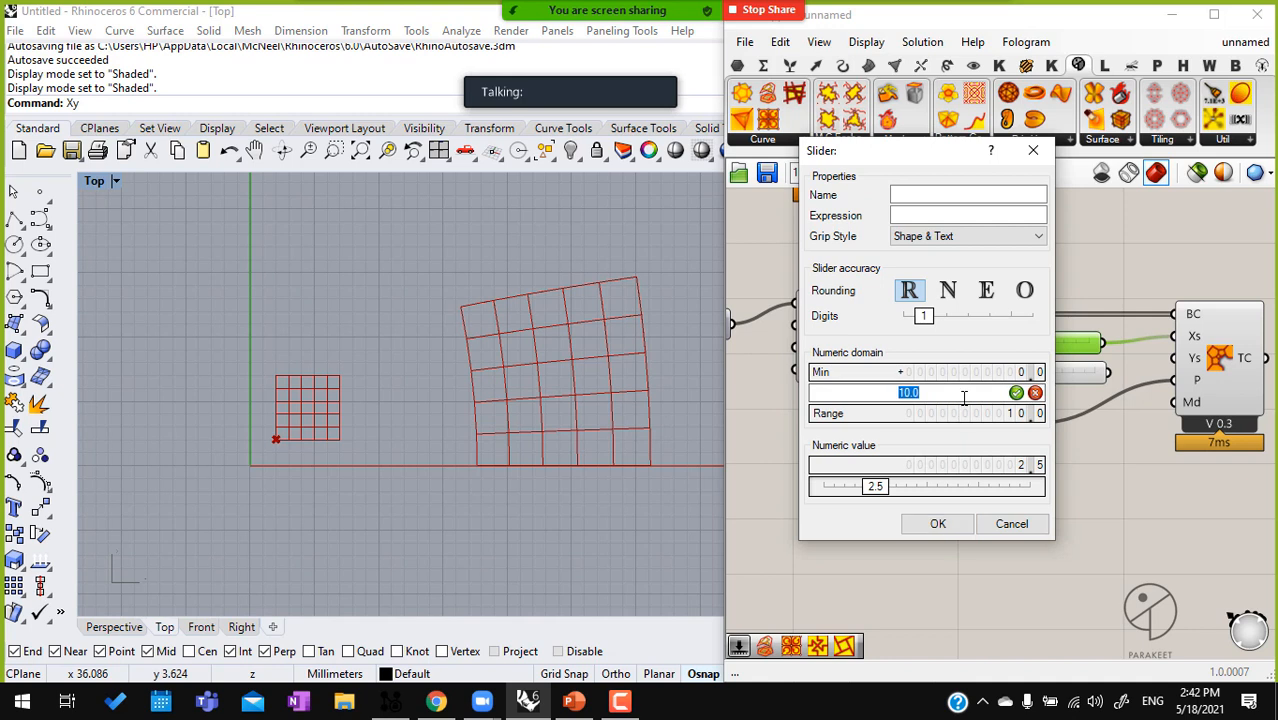
key("Return")
left_click(937, 523)
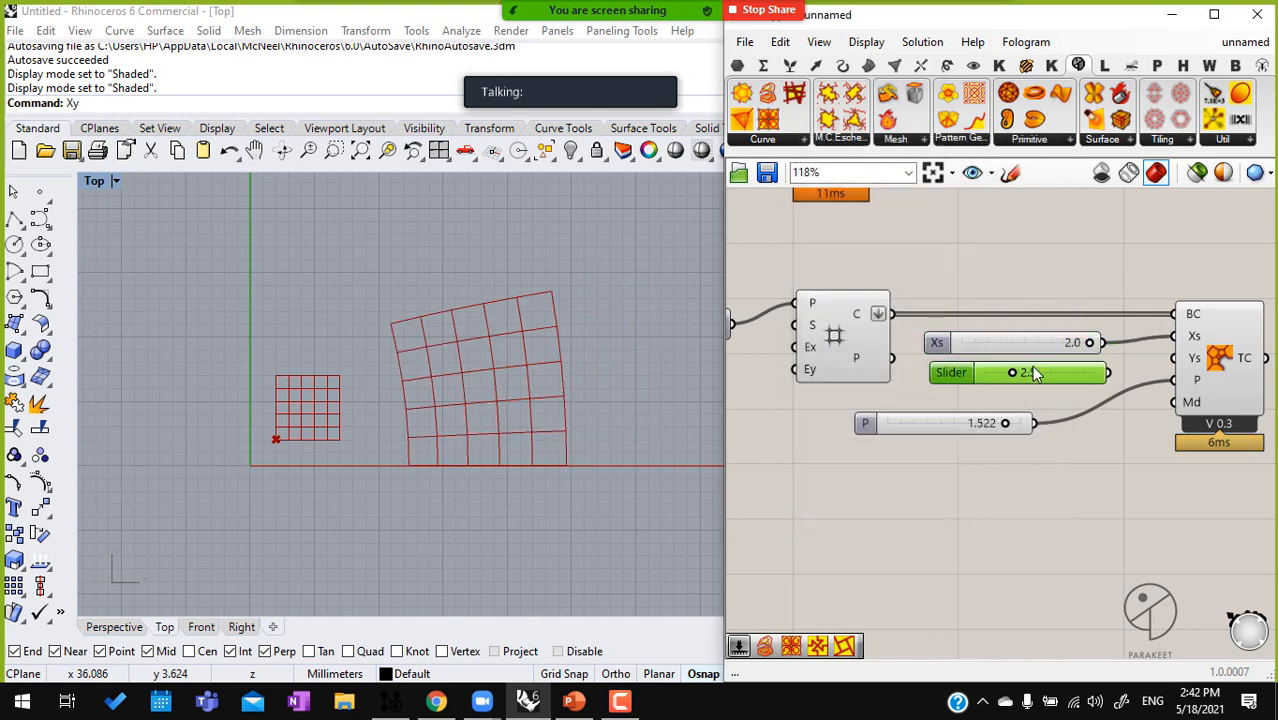
Replace the spare slider with a copy of the Xs slider, connect it to Ys and set it to 0.6
left_click_drag(1038, 345, 1032, 377, "alt")
left_click_drag(1175, 359, 994, 376)
Set the Xs slider to 0.8 and the P slider to -2.000
left_click_drag(1095, 343, 1010, 343)
left_click_drag(1004, 424, 850, 423)
right_click_drag(236, 498, 360, 270)
right_click_drag(391, 386, 402, 353)
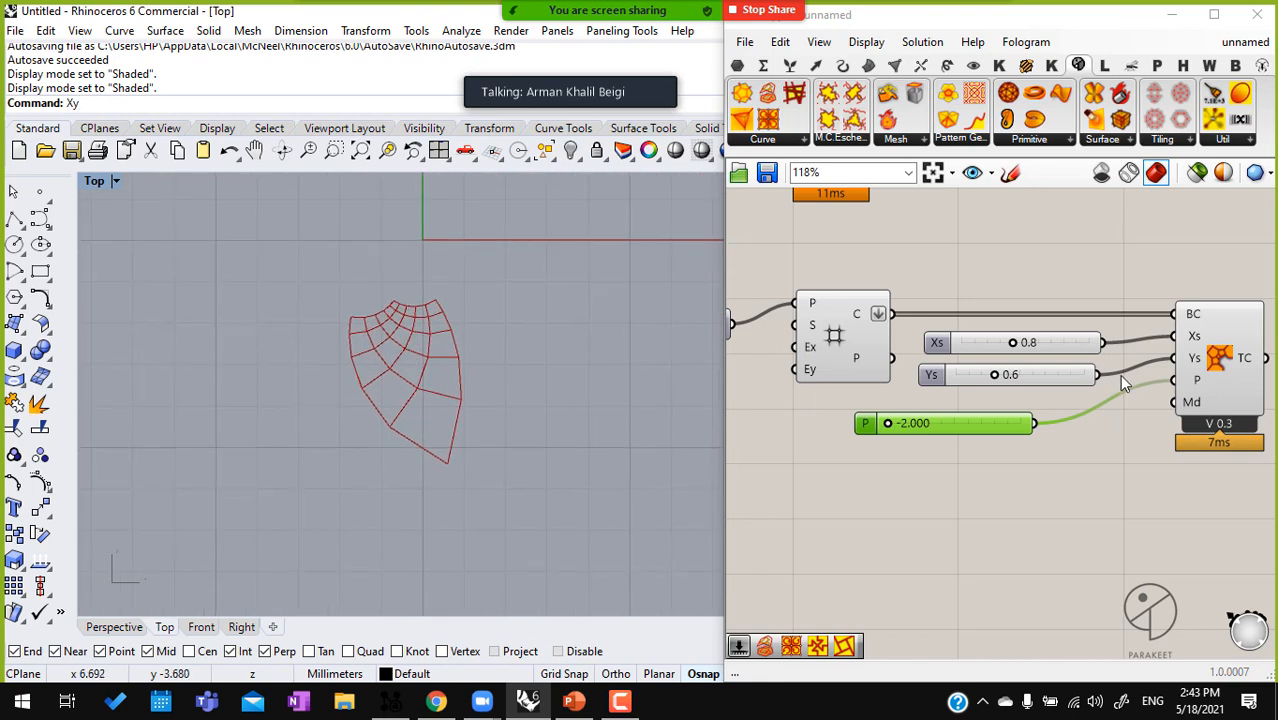
Set the Xs slider to 0.0 and frame the transformed cells in the Top view
left_click_drag(1015, 345, 965, 349)
right_click_drag(306, 307, 433, 258)
scroll(306, 345, "down", 1)
right_click_drag(306, 345, 426, 335)
Examine the Square grid's cell outlines output and the Complex Transform A component that warps them
right_click_drag(783, 360, 863, 375)
left_click(910, 354)
middle_click(907, 353)
left_click(942, 322)
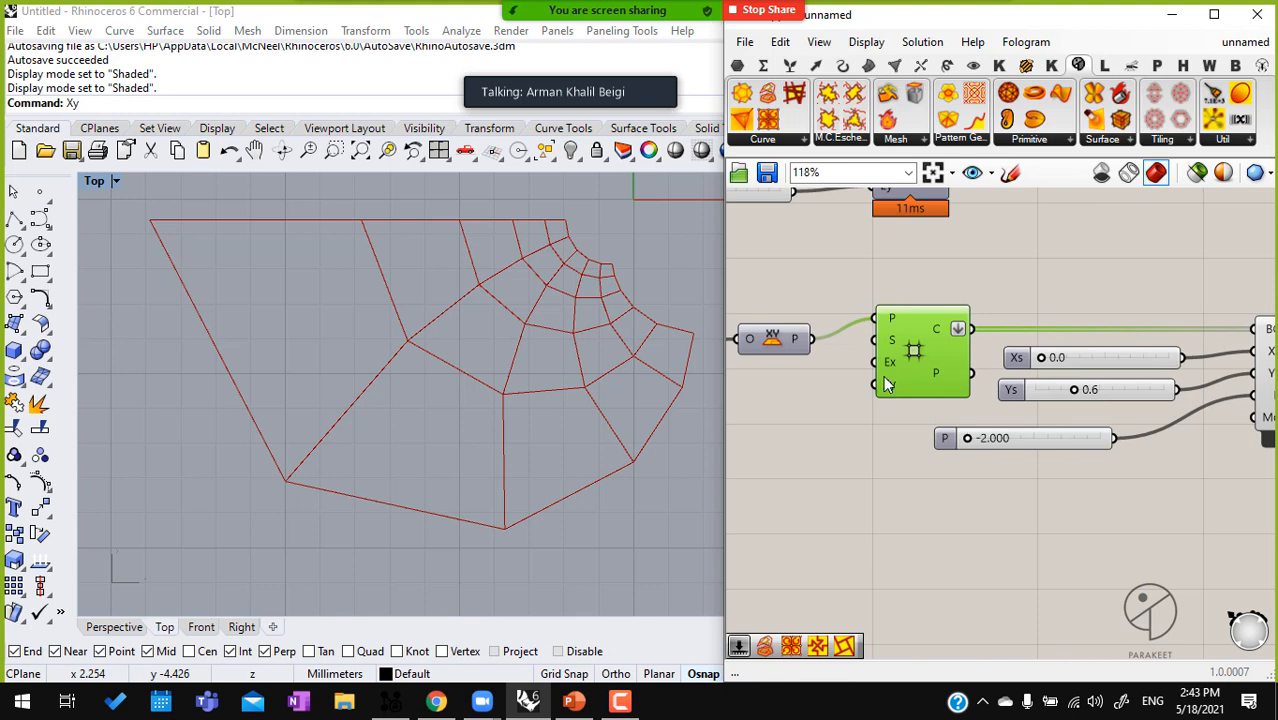
mouse_move(951, 338)
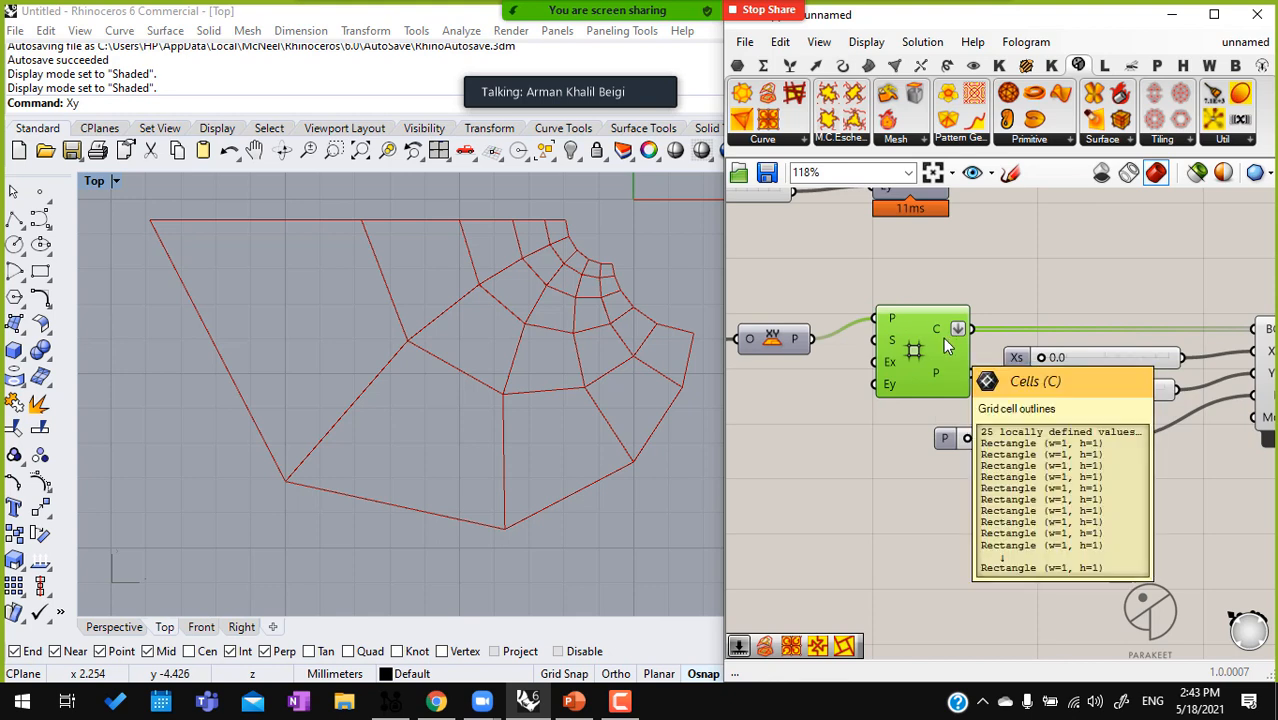
scroll(1040, 420, "down", 3)
left_click(1015, 385)
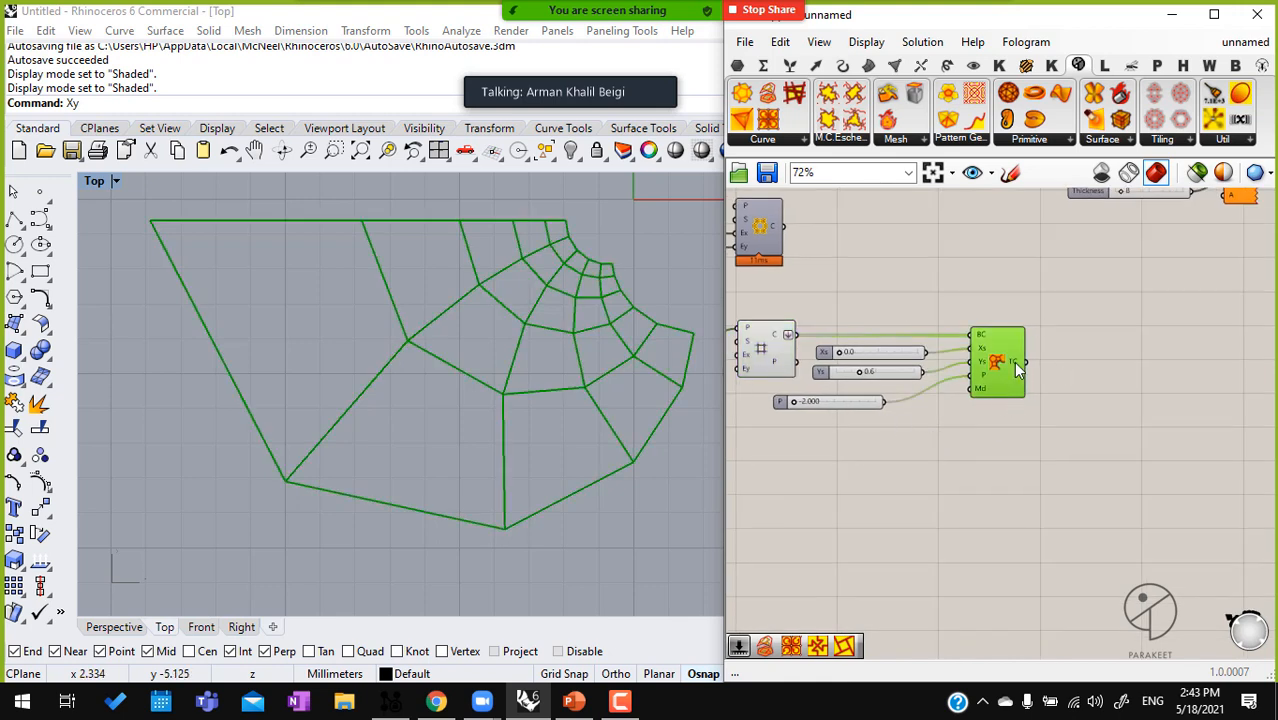
scroll(1013, 362, "up", 5)
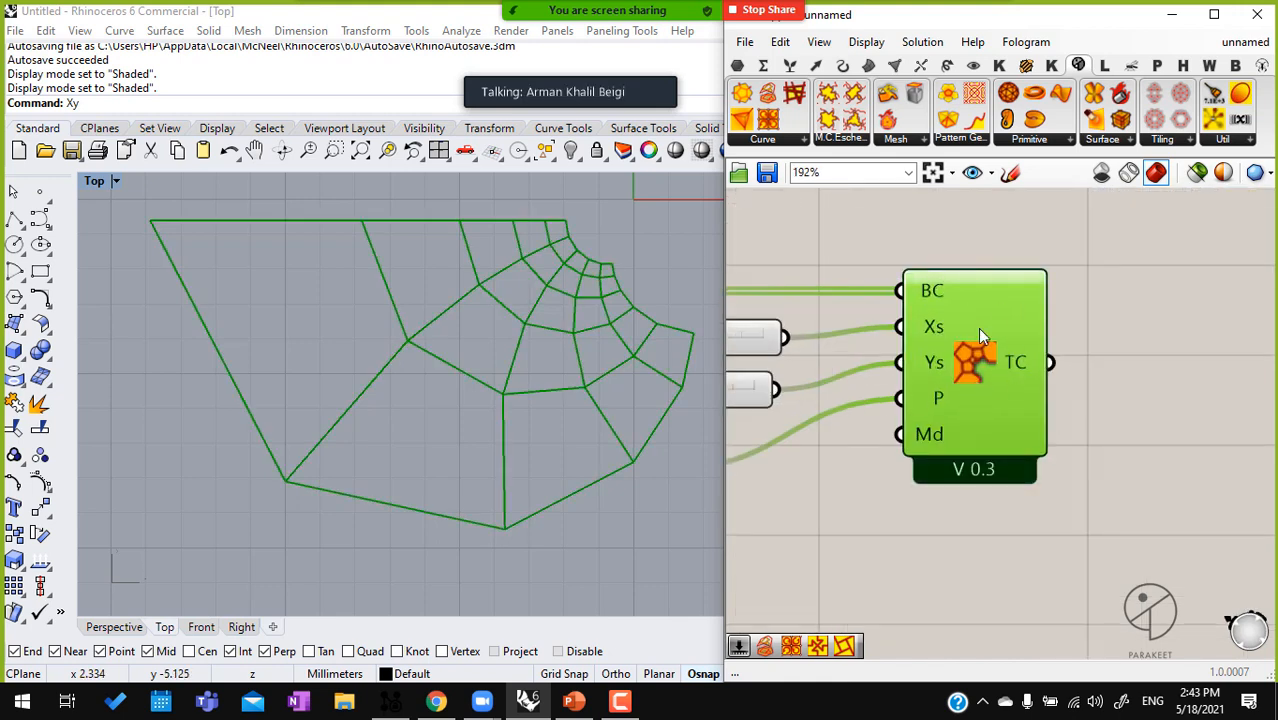
scroll(1127, 371, "down", 4)
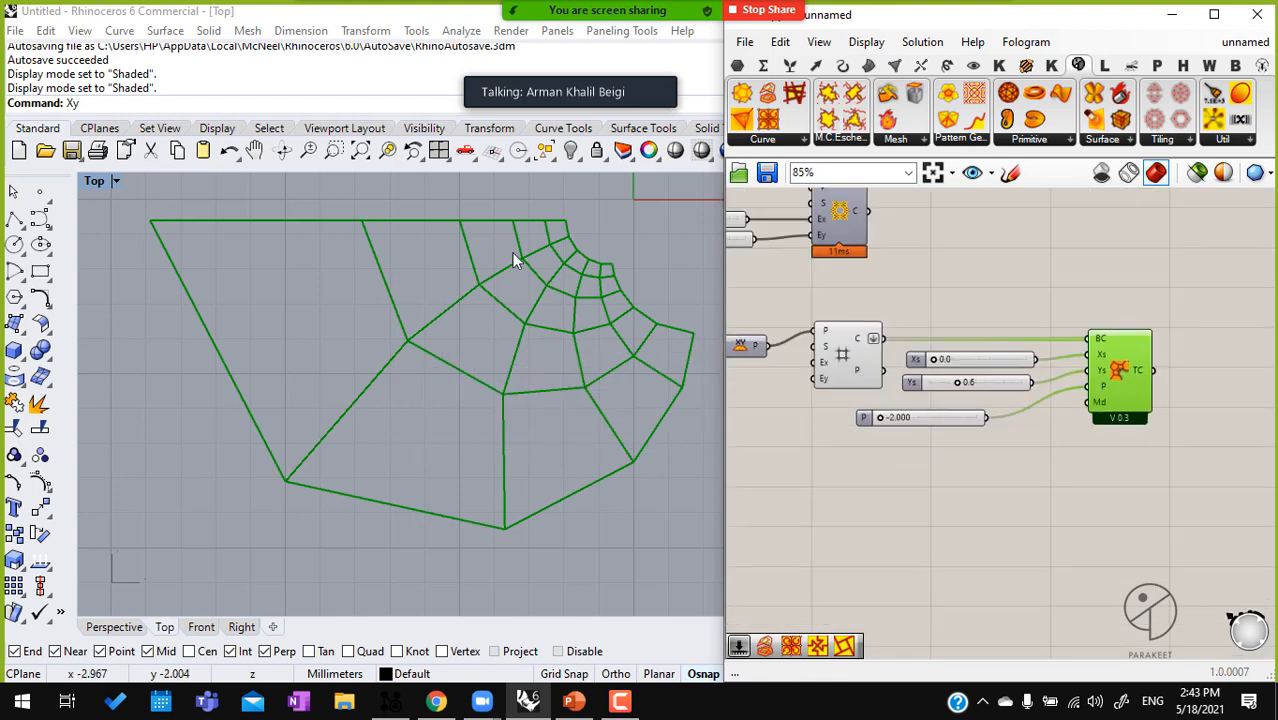
left_click(827, 356)
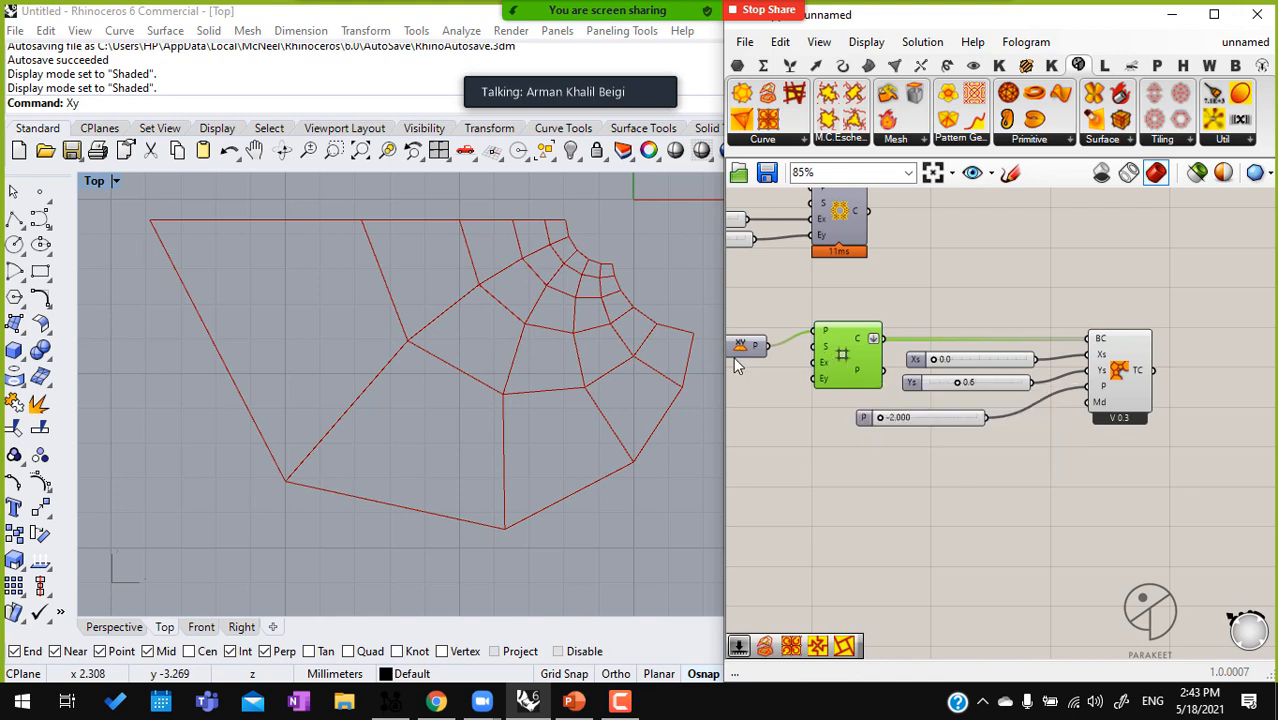
left_click(1112, 368)
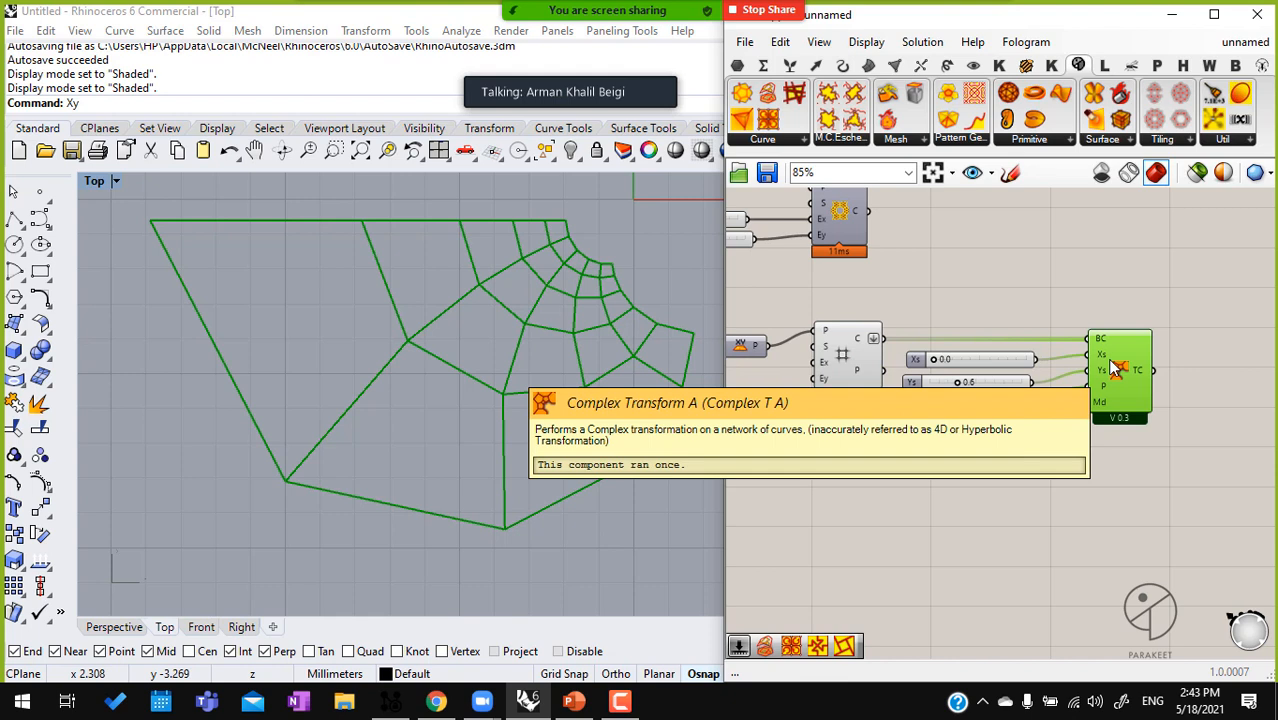
Add a Parakeet Pattern Genotype N (TA) component beyond Complex Transform A's output
right_click_drag(1107, 358, 934, 326)
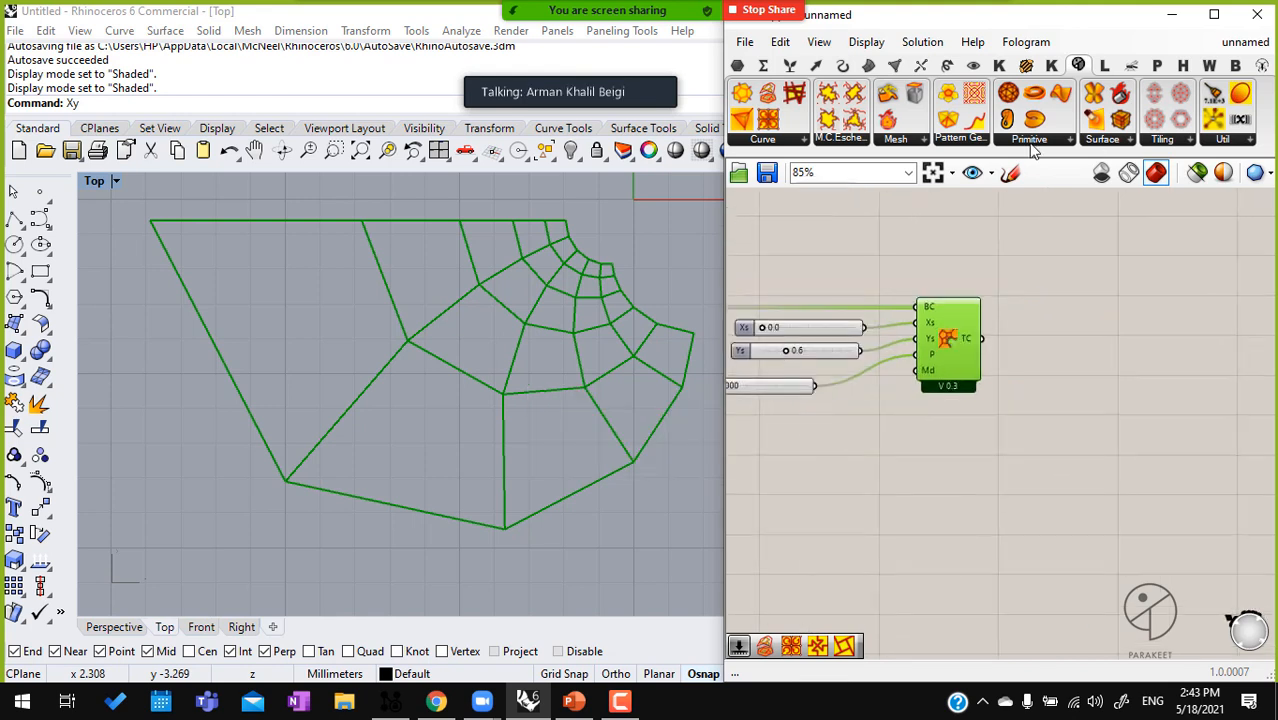
left_click(982, 142)
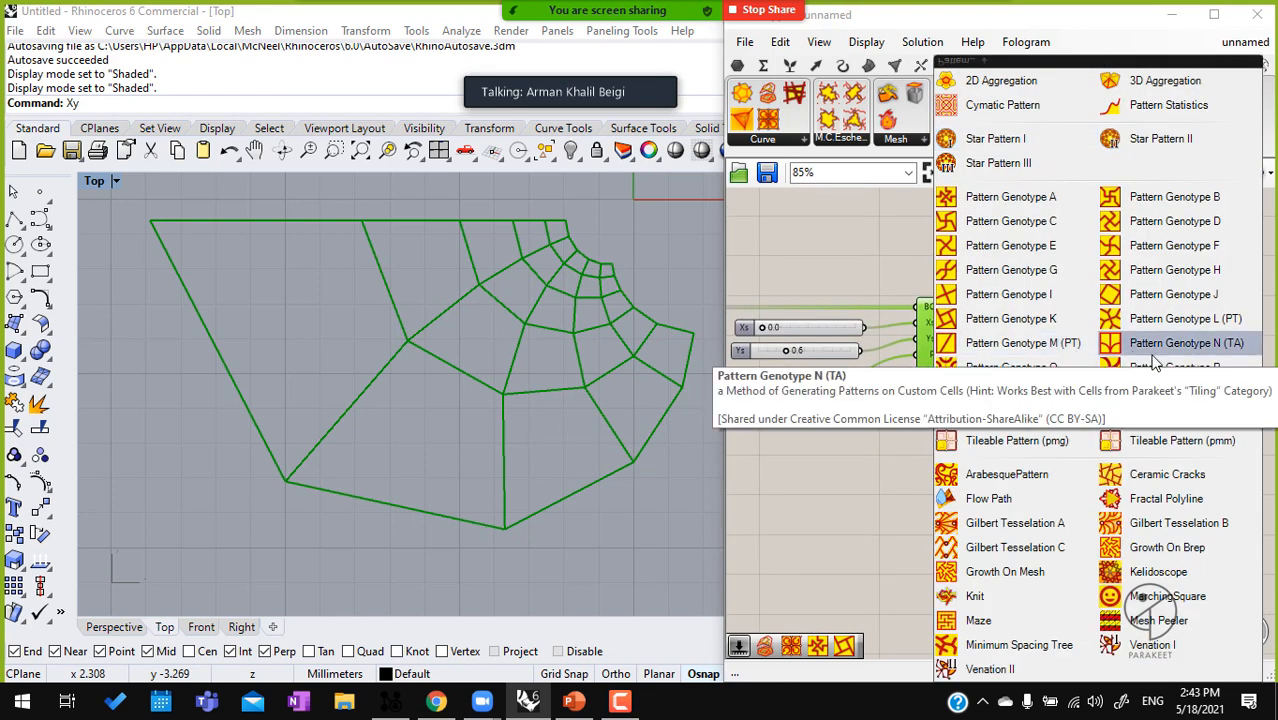
left_click_drag(1173, 343, 1263, 336)
scroll(1042, 330, "up", 3)
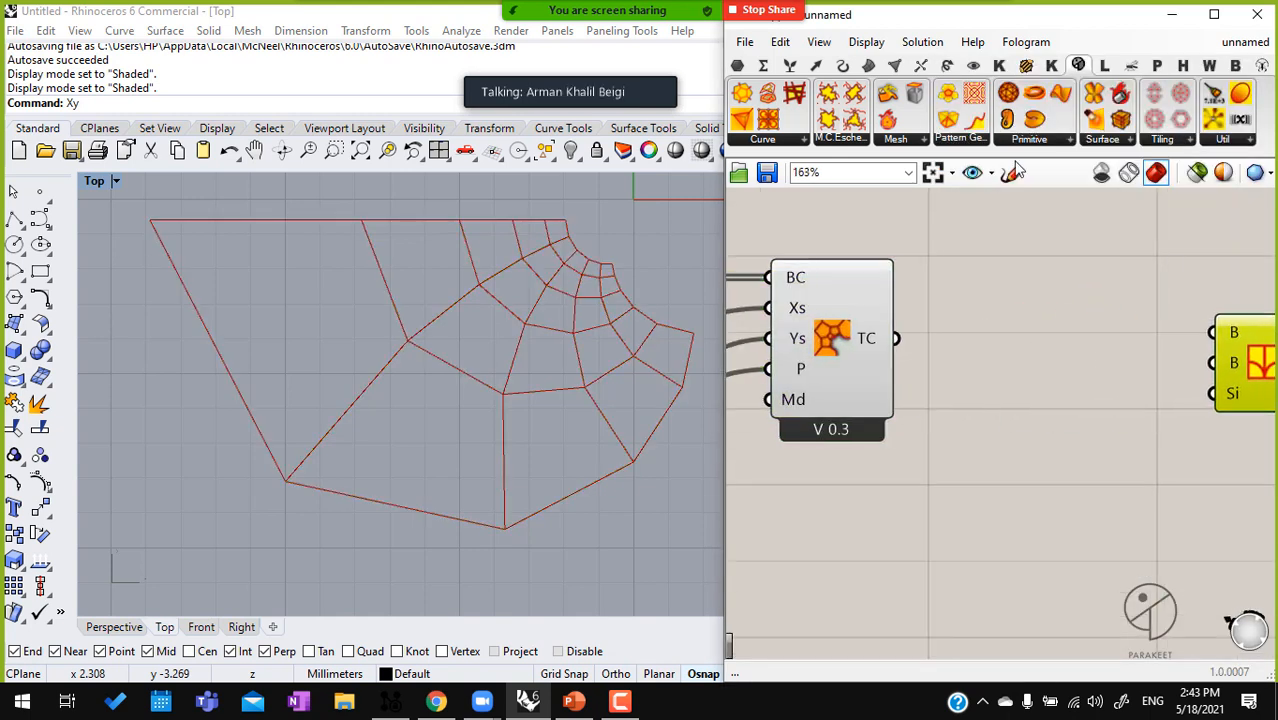
Add a Pattern Genotype H component and connect Complex Transform A's TC output to its B input
left_click(968, 141)
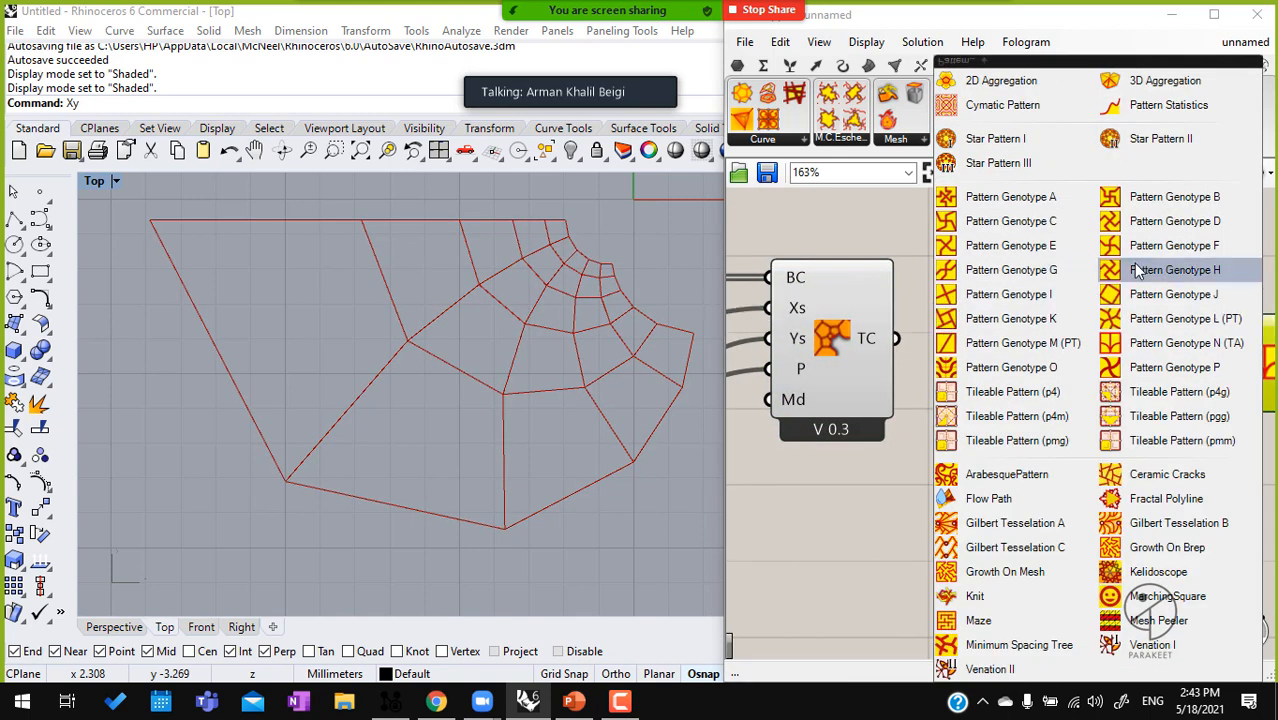
left_click_drag(1142, 276, 896, 339)
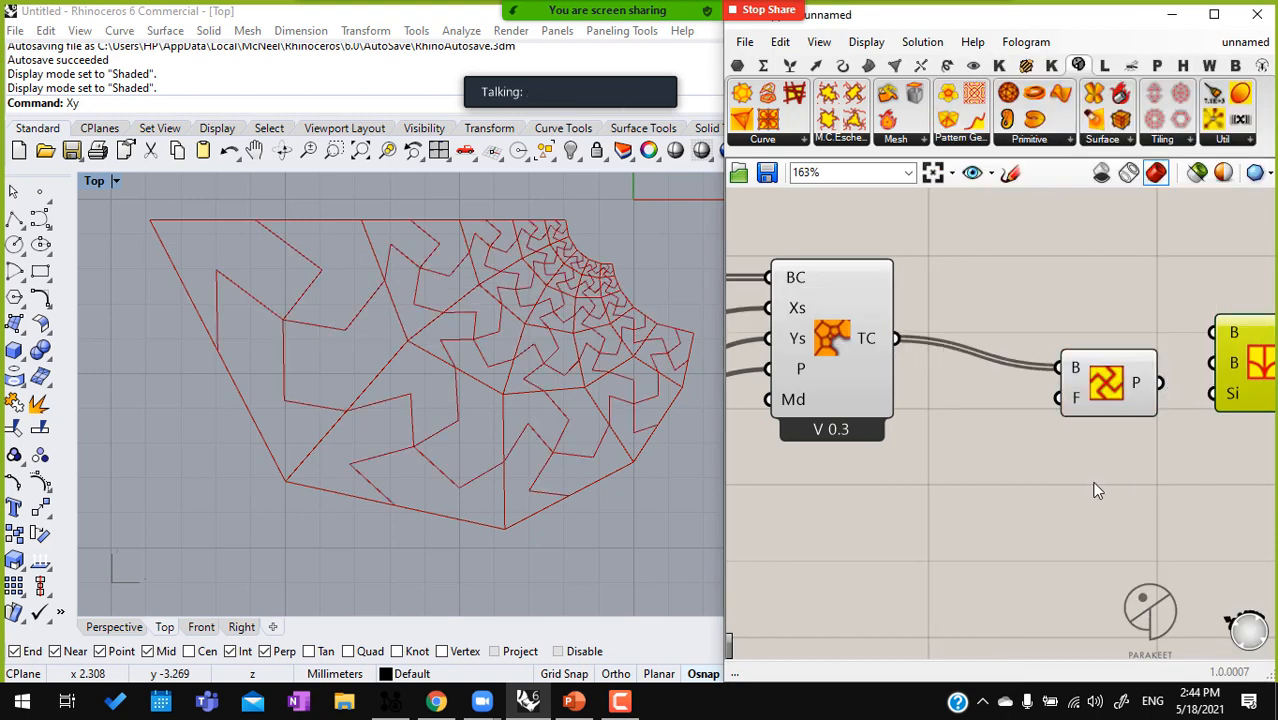
Turn off the preview of the Complex Transform A component
left_click(828, 332)
middle_click(830, 332)
left_click(888, 378)
right_click_drag(892, 382, 902, 379)
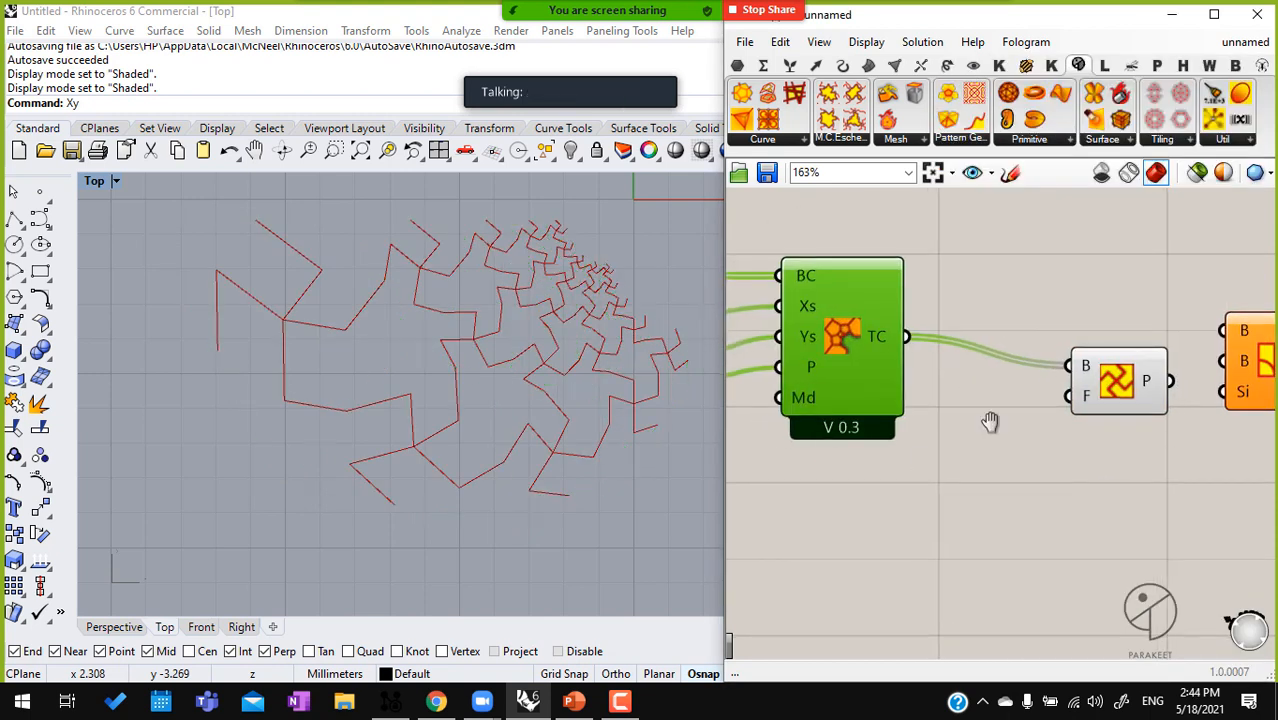
Add a number slider with value 0.25 and connect it to Pattern Genotype H's F input
scroll(1048, 444, "down", 2)
right_click_drag(1048, 444, 1142, 404)
double_click(1078, 451)
type("0")
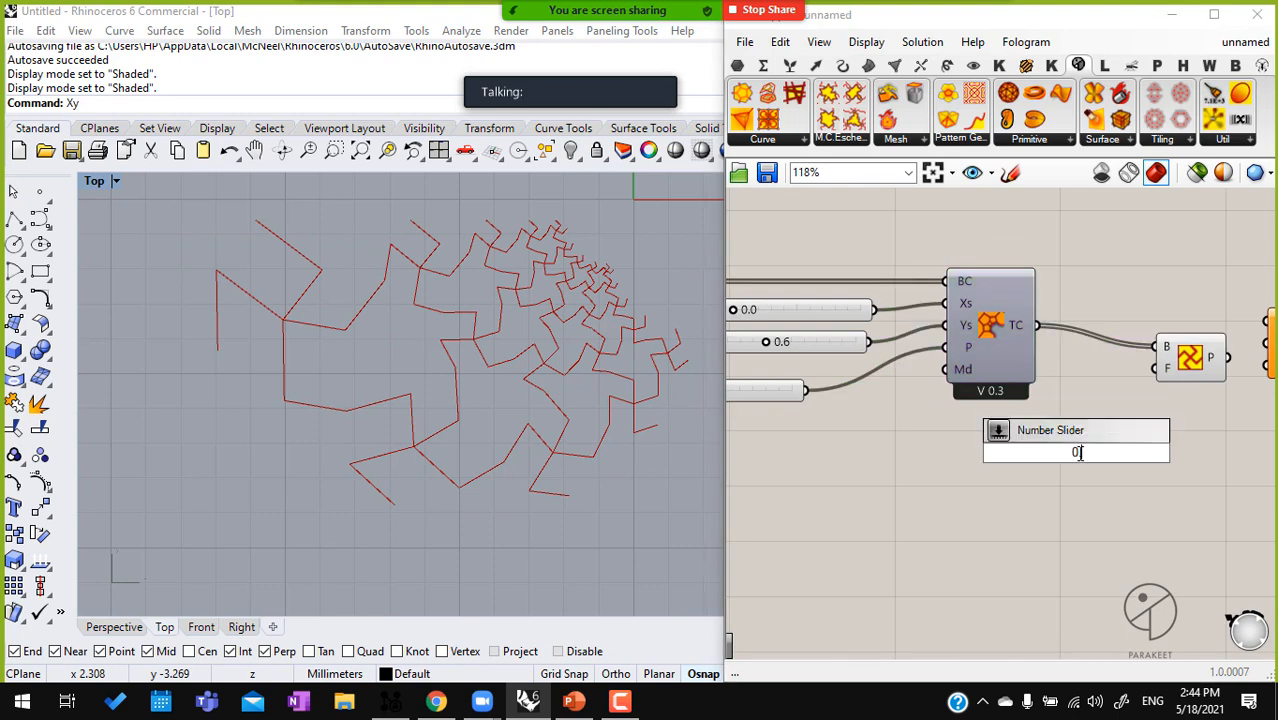
type(".25")
key("Return")
left_click_drag(1152, 368, 1168, 468)
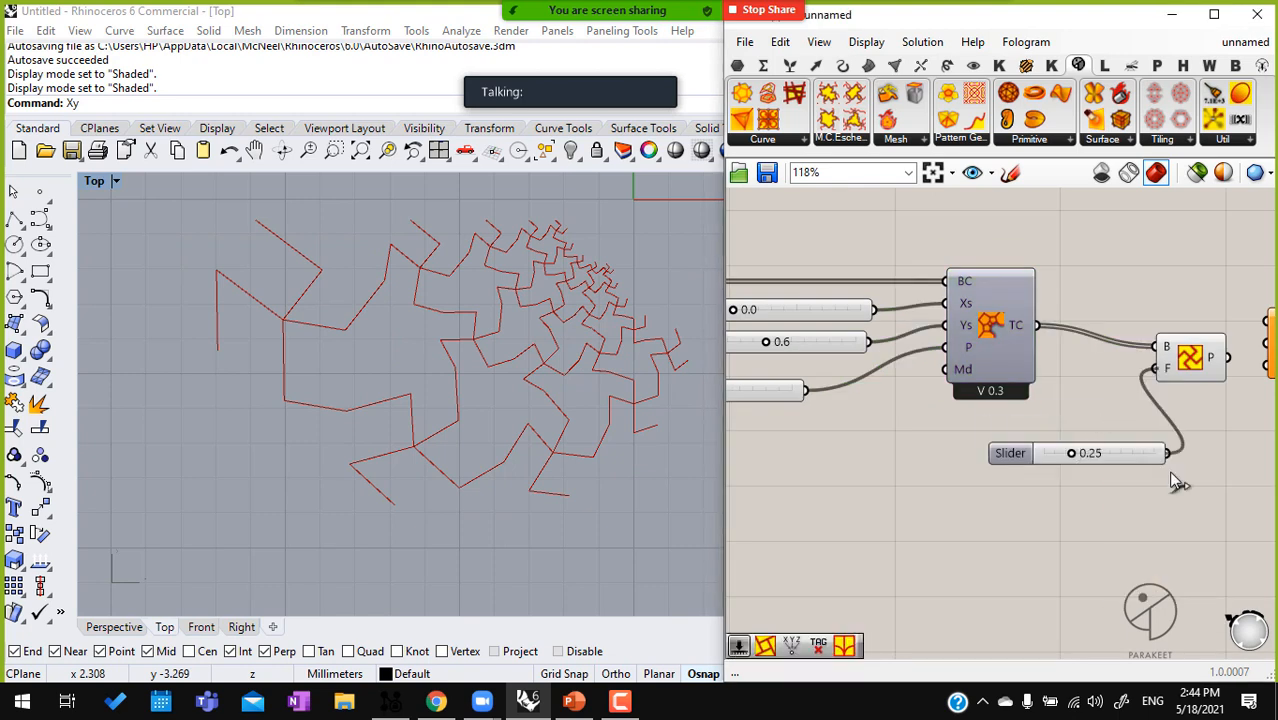
Set the Factor slider to 0.5
double_click(1120, 453)
type("0.5")
key("Return")
Try another value on the coordinate slider that feeds Construct Point's X and Y inputs
right_click_drag(868, 396, 1005, 403)
right_click_drag(766, 379, 950, 378)
right_click_drag(806, 348, 1075, 353)
scroll(760, 290, "up", 3)
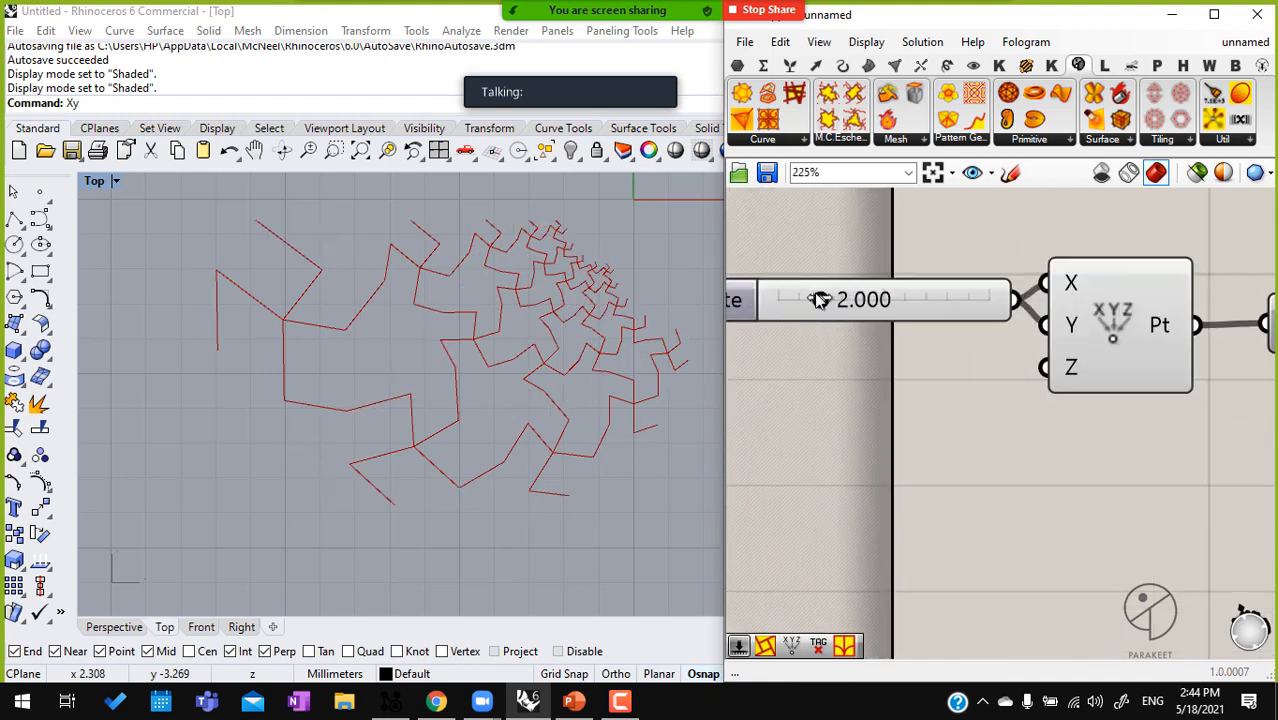
left_click_drag(820, 298, 843, 301)
Add a number slider with value 12 and connect it to the Square grid's Ex input
scroll(843, 303, "down", 3)
right_click_drag(961, 408, 930, 408)
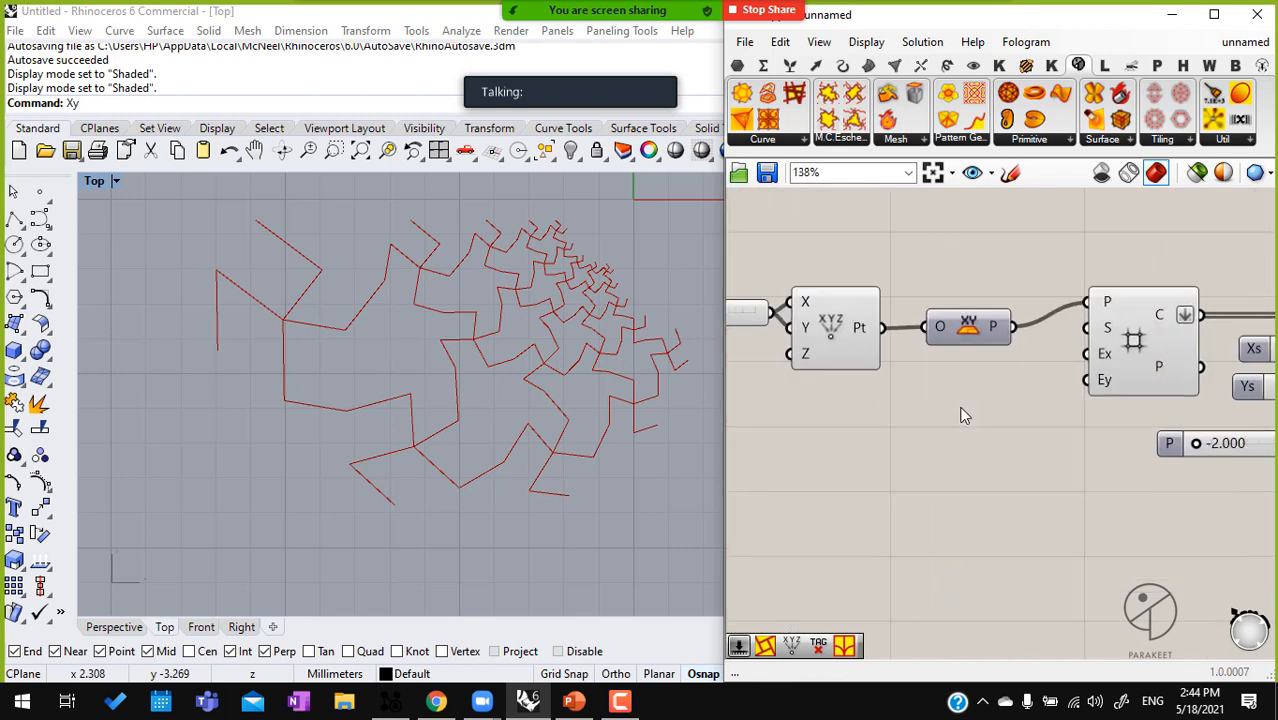
double_click(932, 410)
type("12")
key("Return")
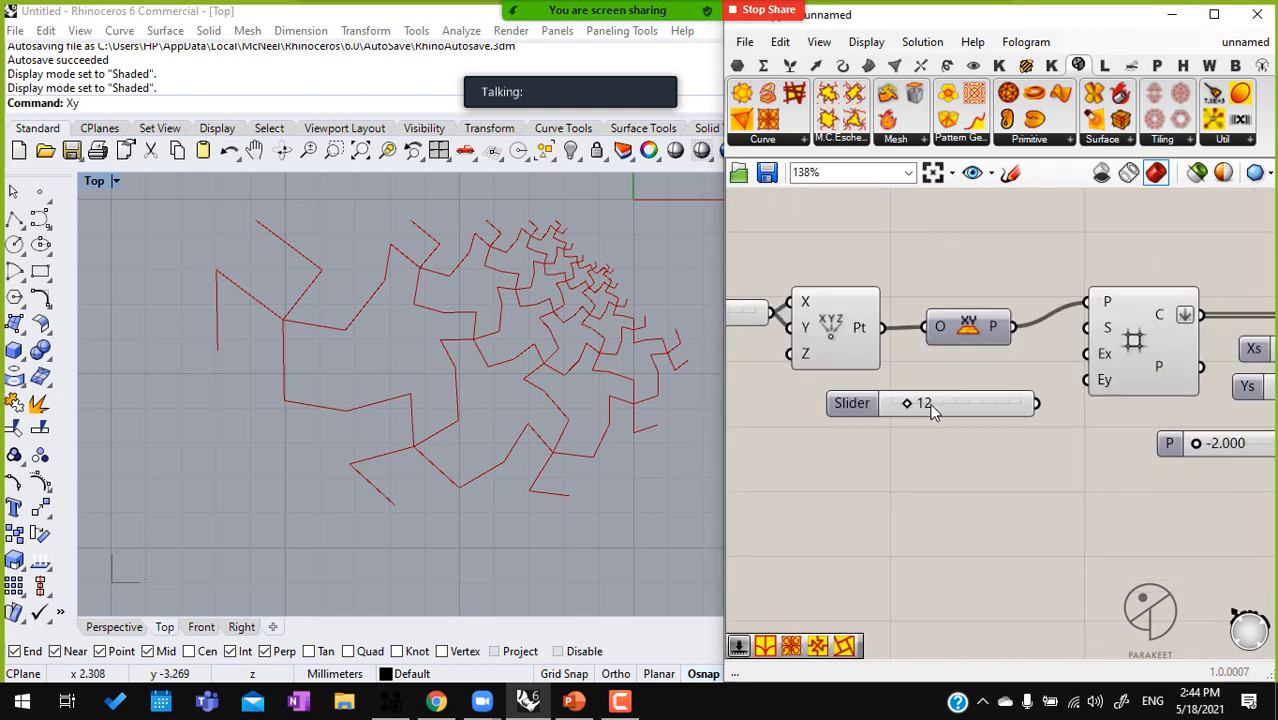
left_click_drag(1088, 355, 1036, 403)
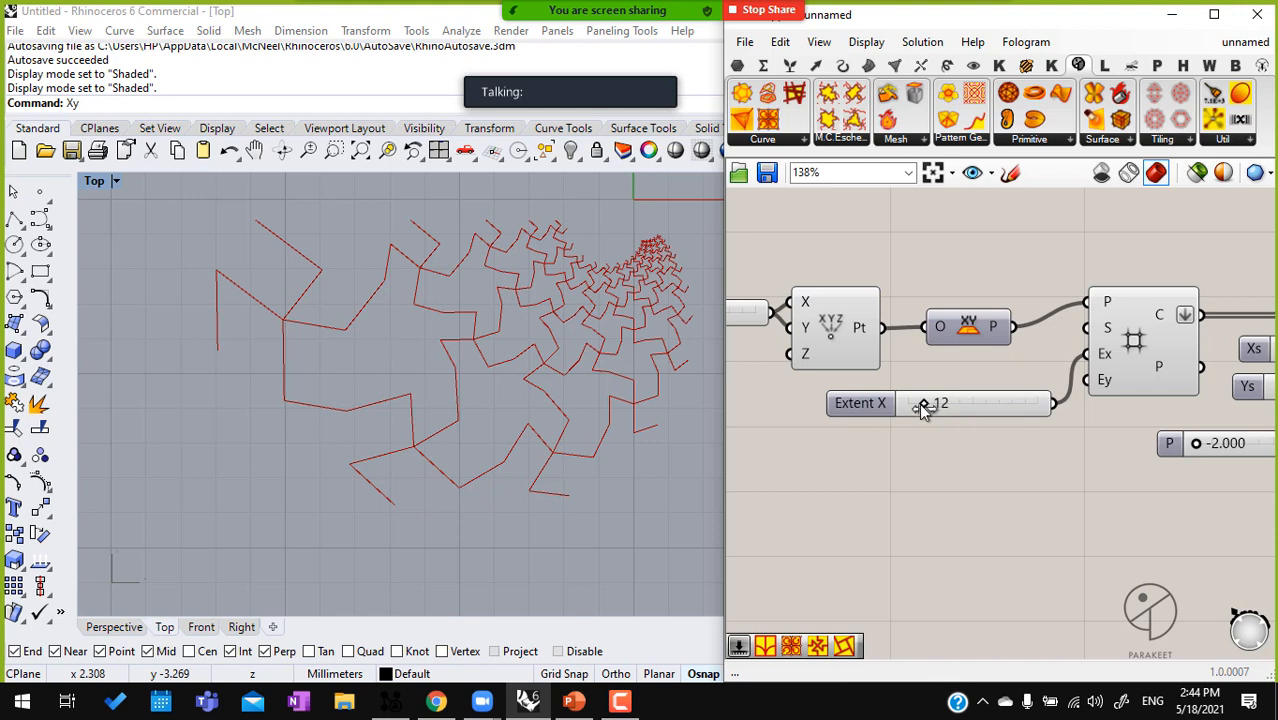
Set the Extent X slider to 10 and connect a copy of it to the Square grid's Ey input
left_click_drag(926, 402, 924, 412)
left_click_drag(978, 445, 970, 445, "alt")
left_click_drag(1087, 380, 1043, 447)
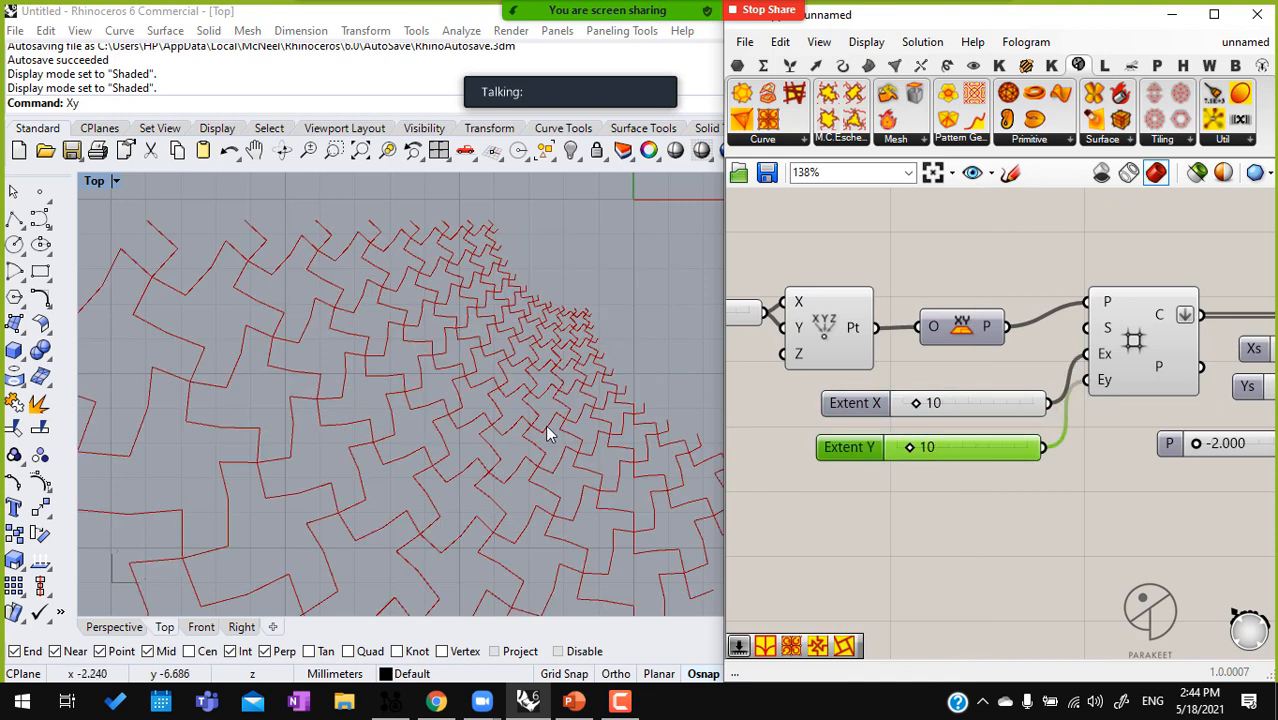
scroll(527, 320, "up", 3)
scroll(527, 320, "down", 4)
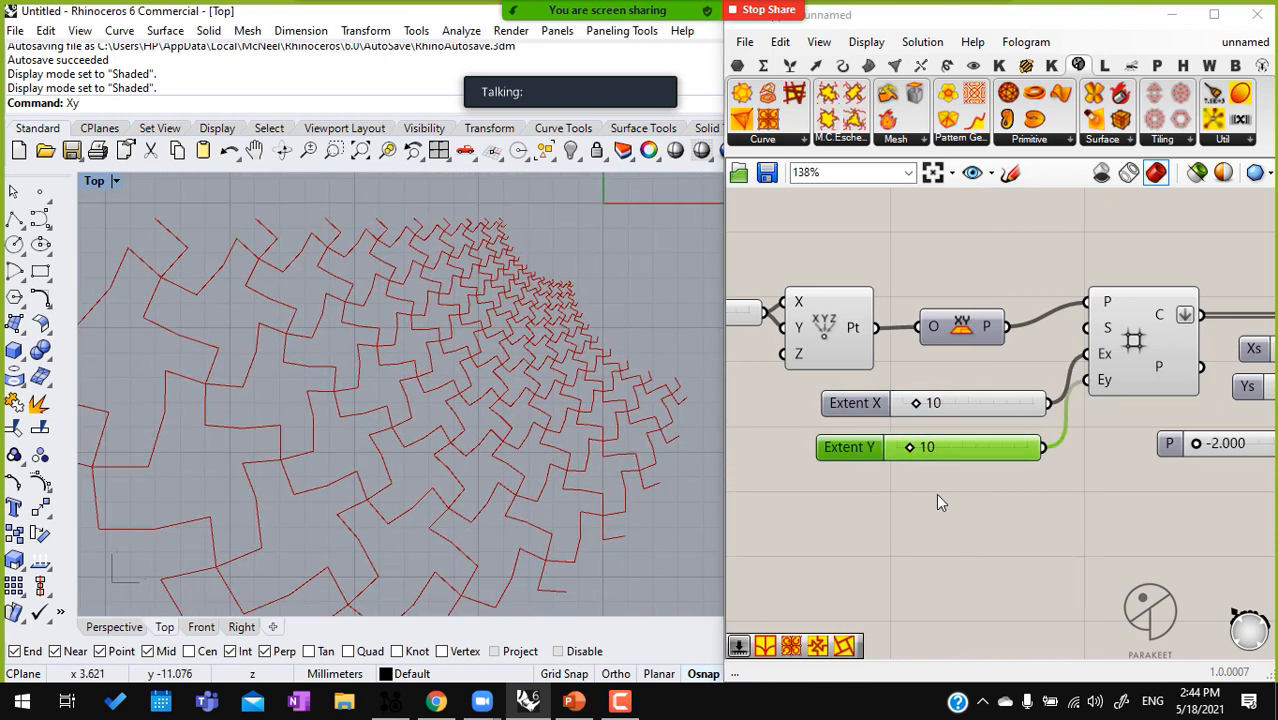
Add a Pattern Genotype B component and connect Complex Transform A's TC output to its B input
scroll(1083, 465, "down", 4)
right_click_drag(1133, 463, 990, 472)
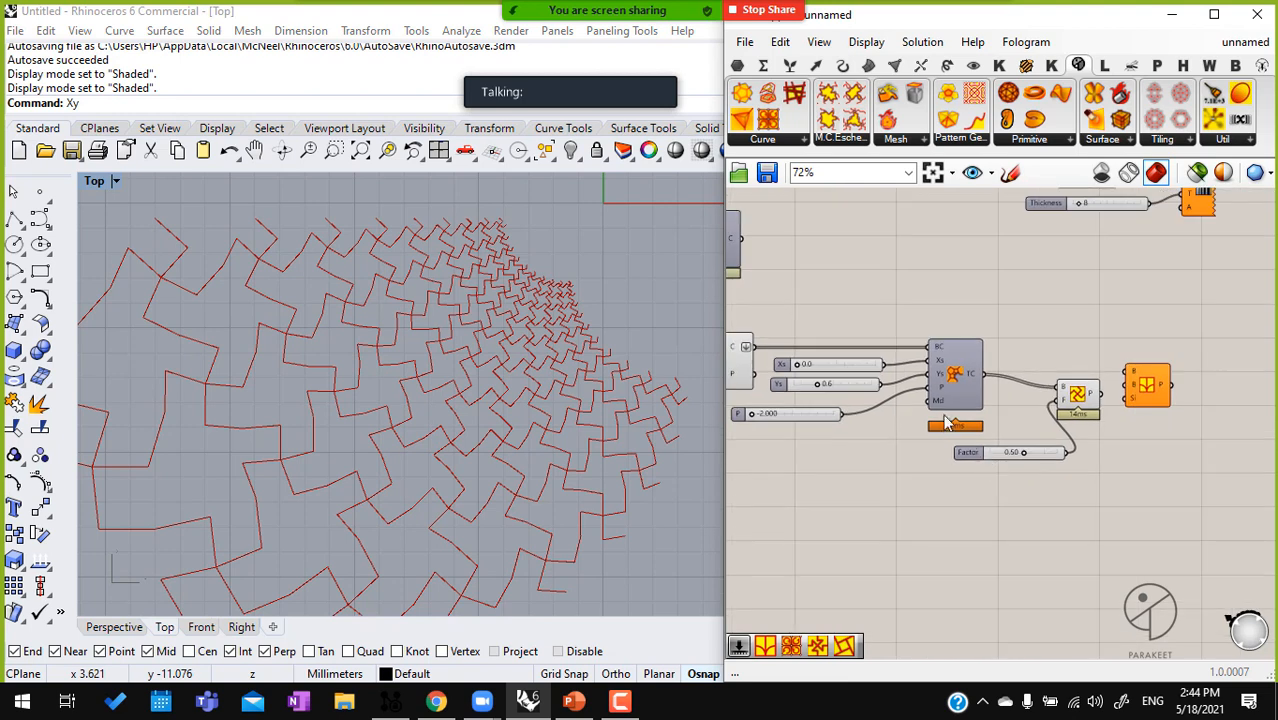
left_click(1037, 140)
left_click(967, 140)
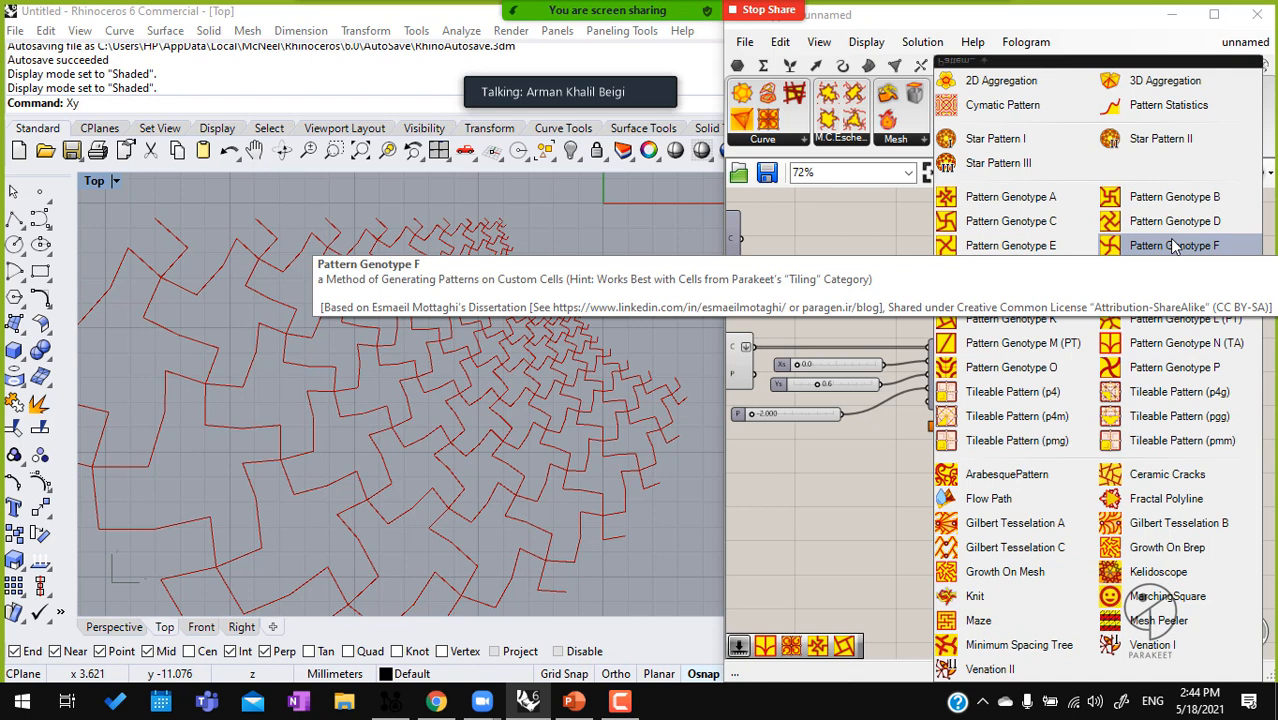
left_click(1170, 197)
scroll(1030, 373, "up", 2)
scroll(1030, 373, "up", 1)
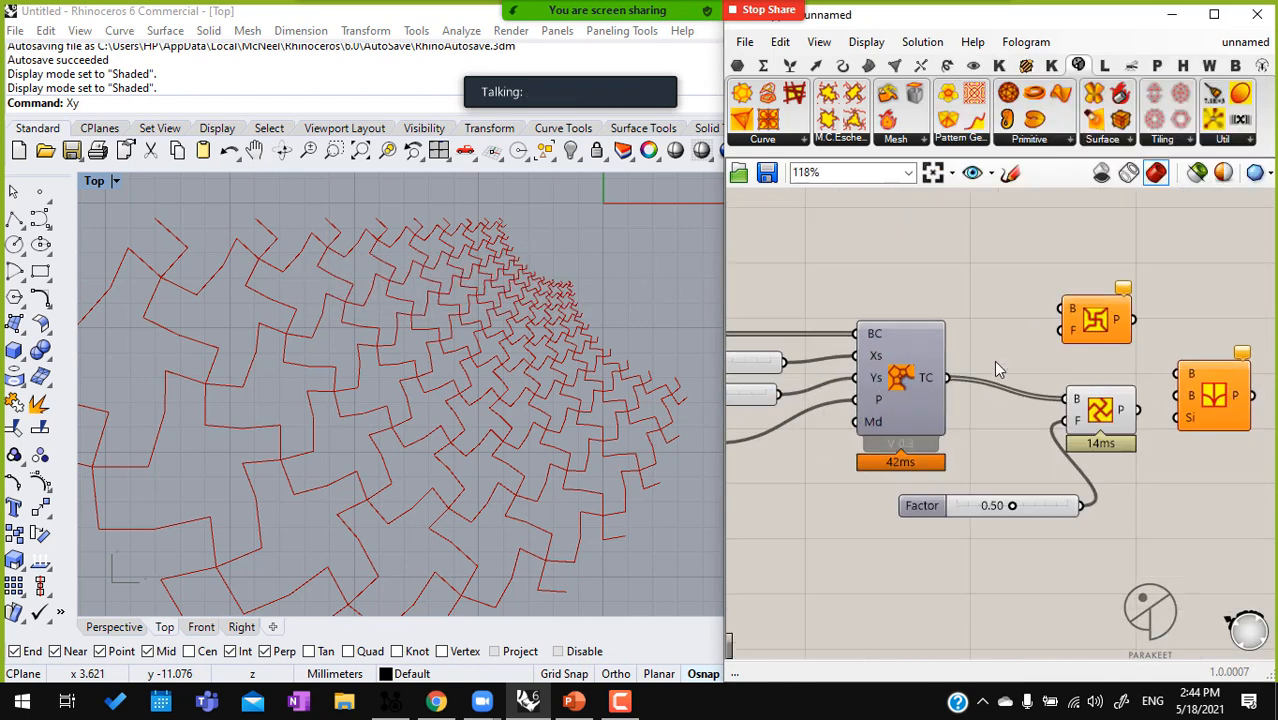
left_click_drag(946, 377, 1062, 310)
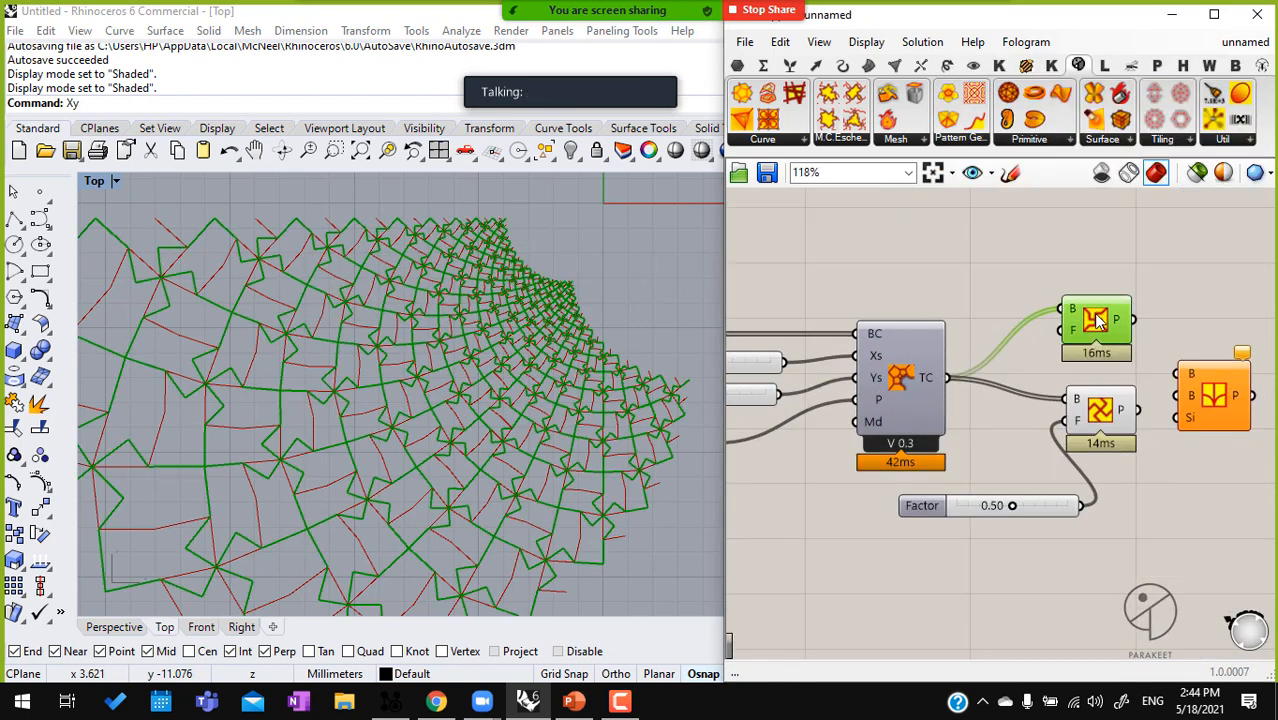
Delete the Pattern Genotype H and Pattern Genotype N (TA) components
left_click(1104, 414)
key("Delete")
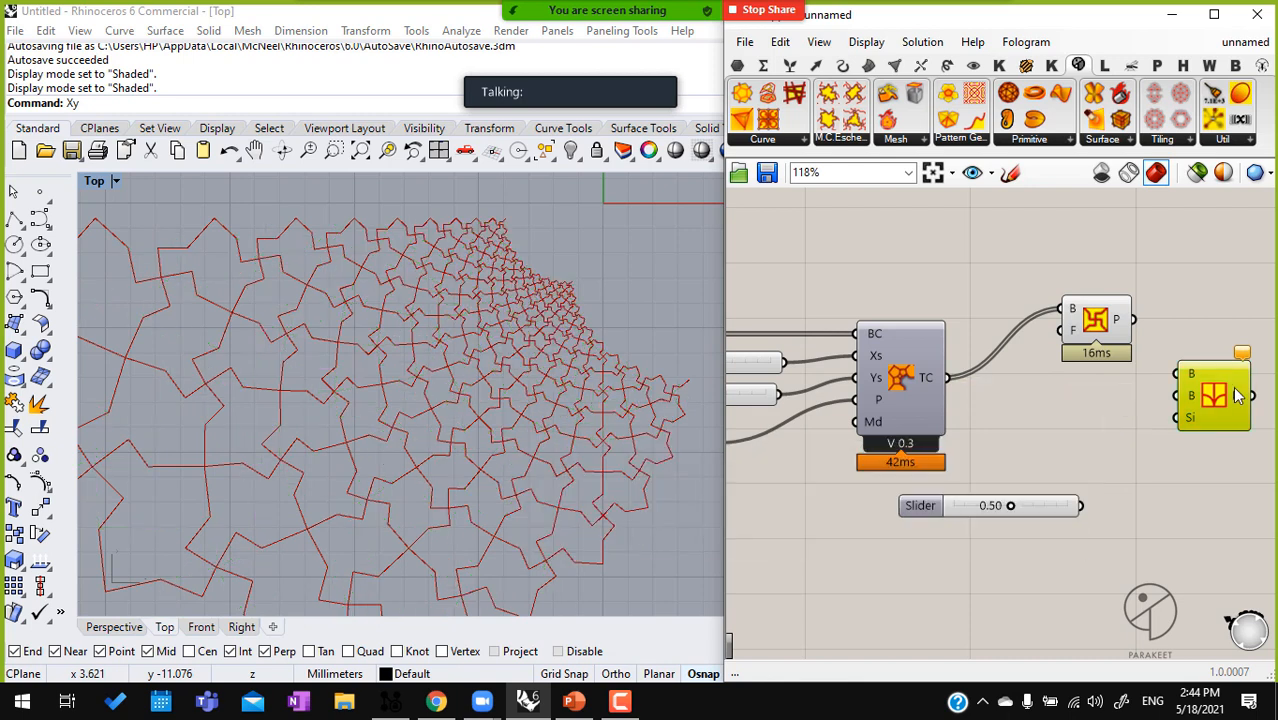
key("Delete")
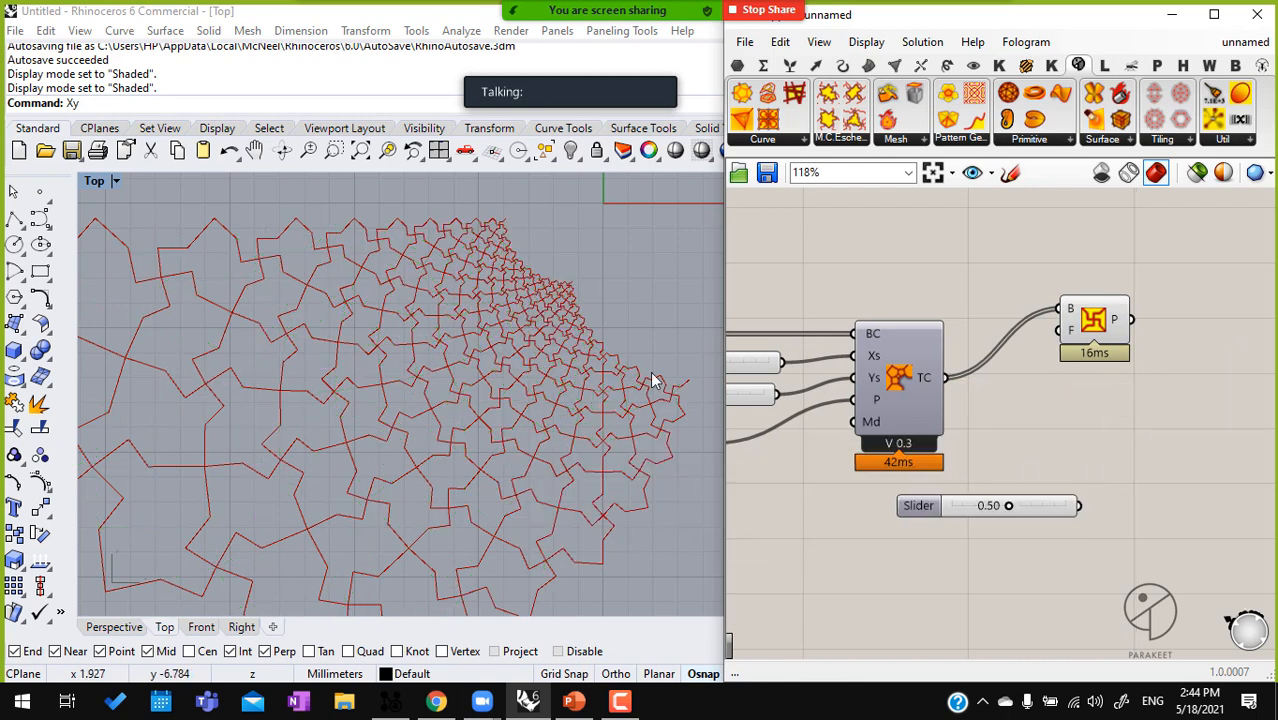
right_click_drag(927, 440, 1057, 412)
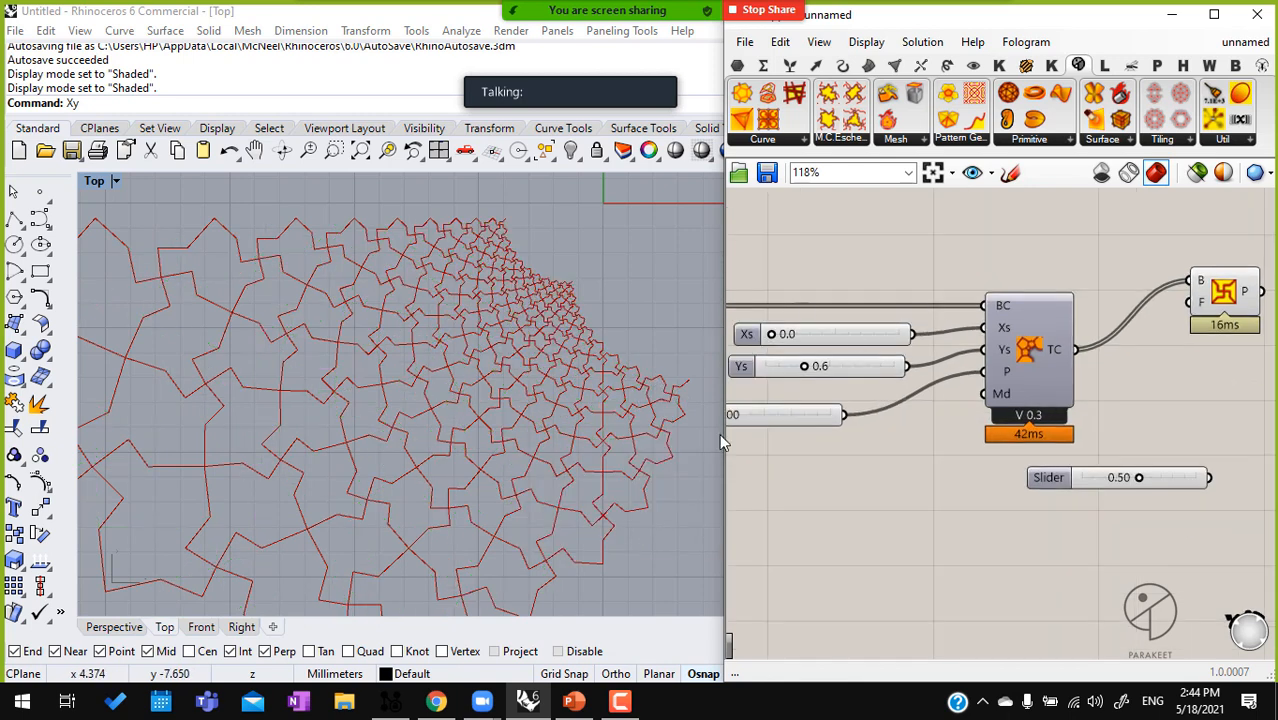
left_click(1022, 362)
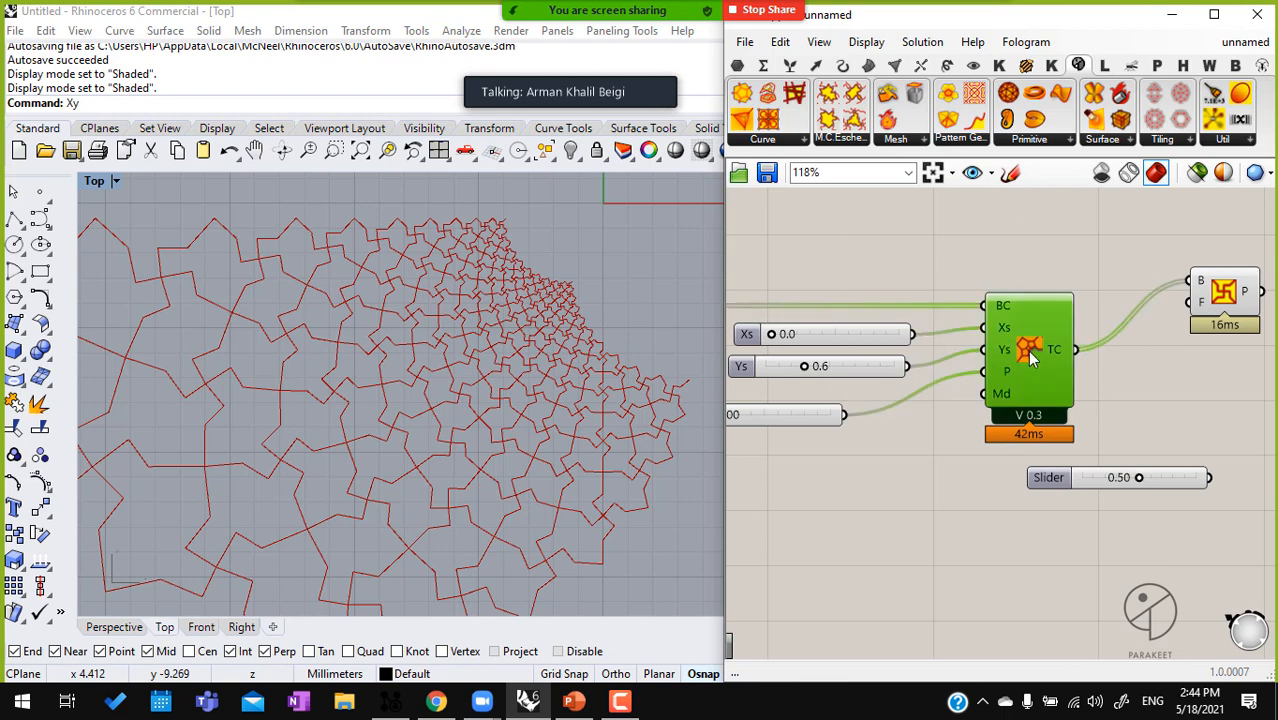
scroll(1097, 335, "down", 5)
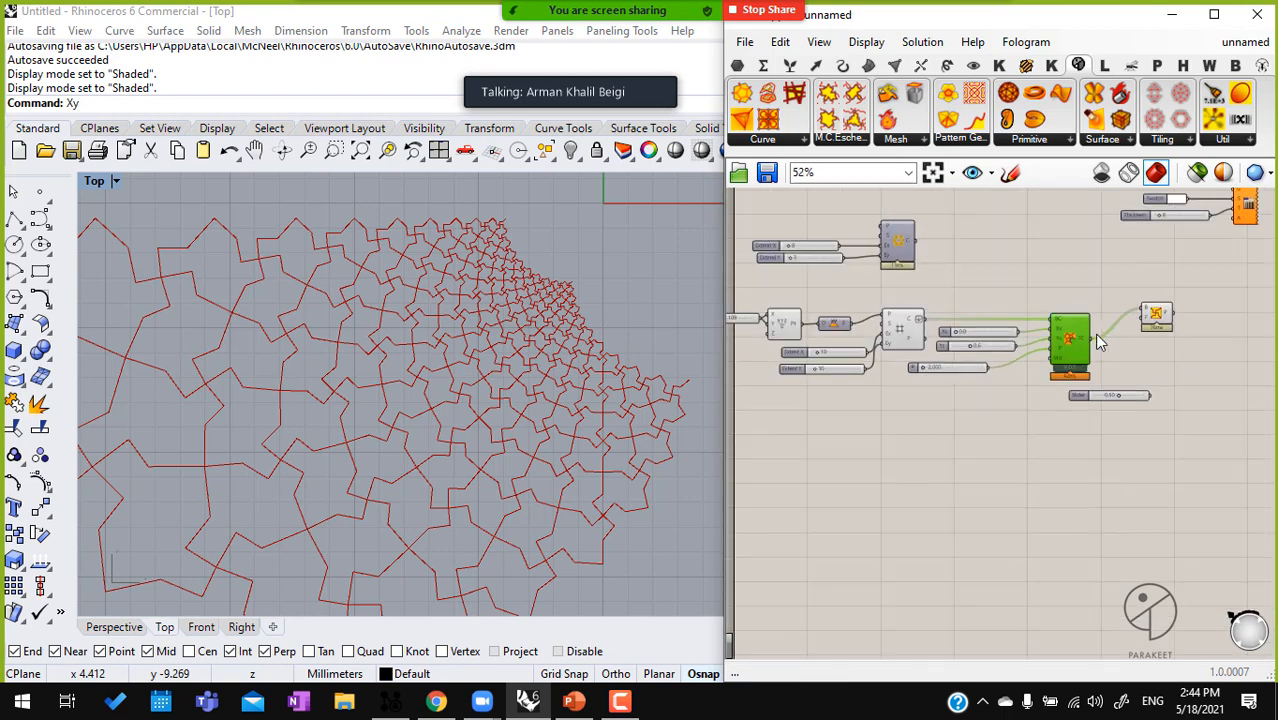
left_click(785, 140)
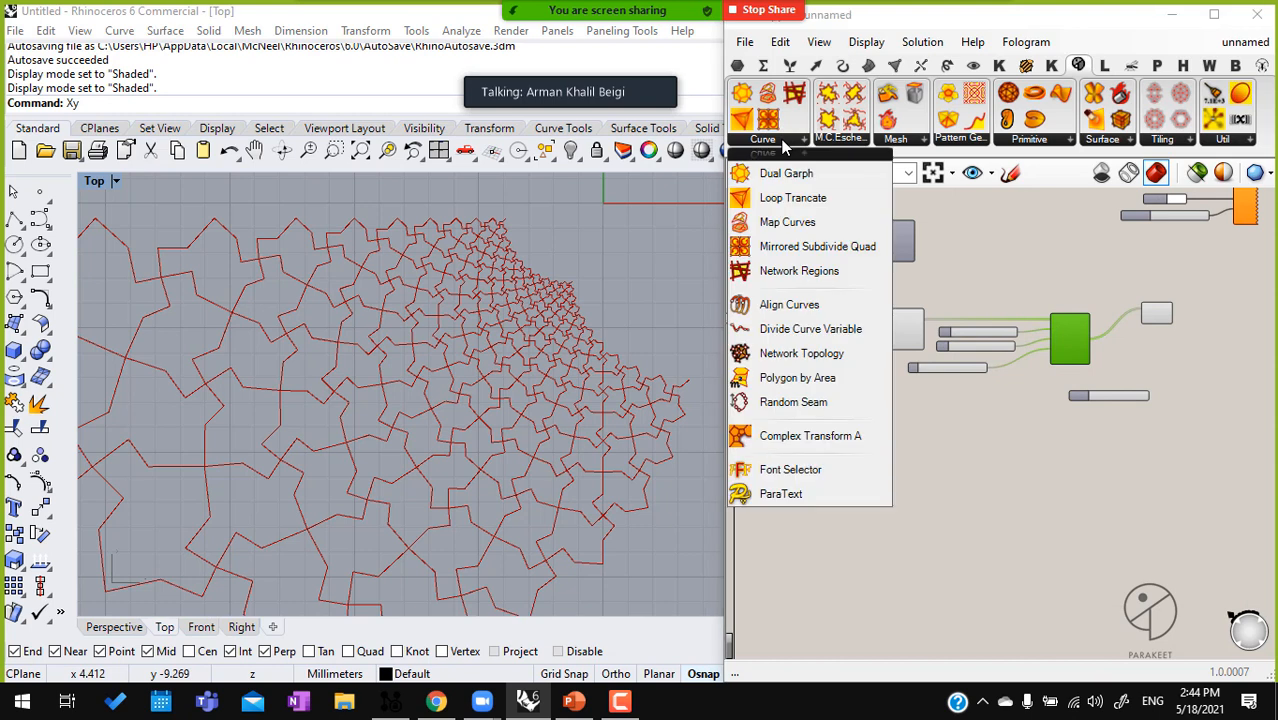
left_click(1025, 509)
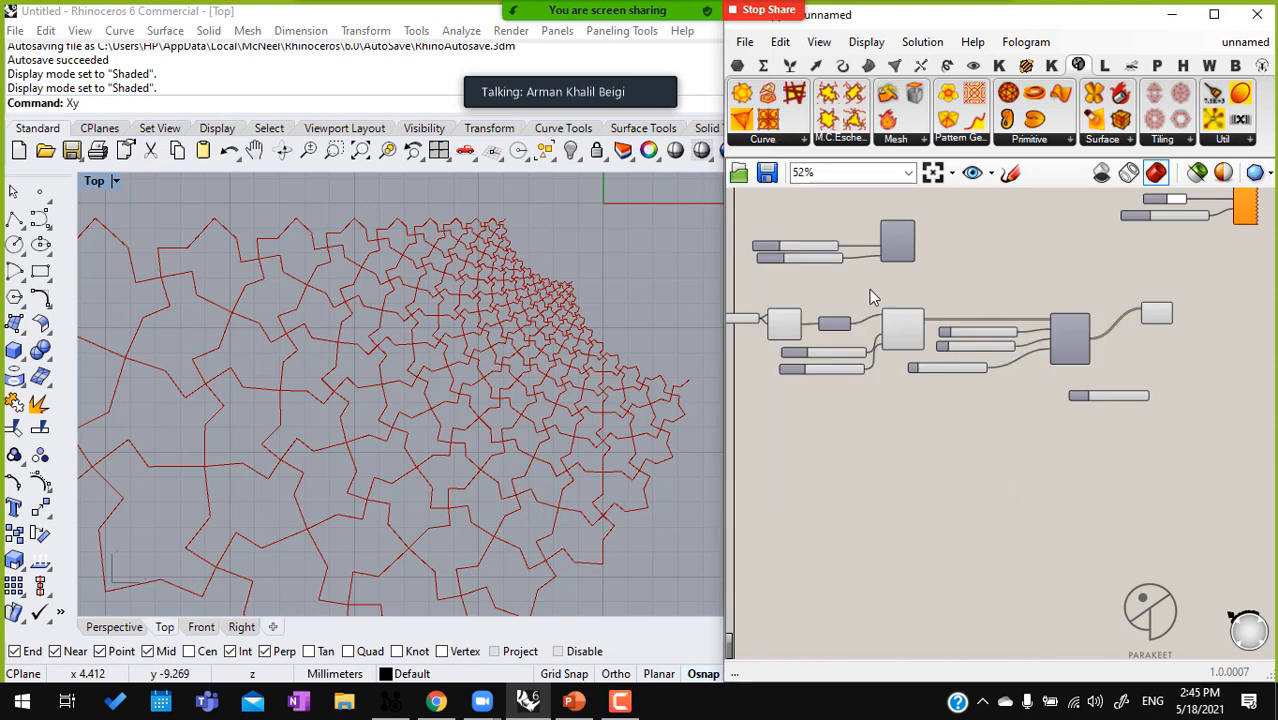
Turn off the preview of all components in the Square grid and Complex Transform A definition
left_click_drag(1188, 482, 736, 252)
key("space")
left_click(909, 288)
left_click(970, 410)
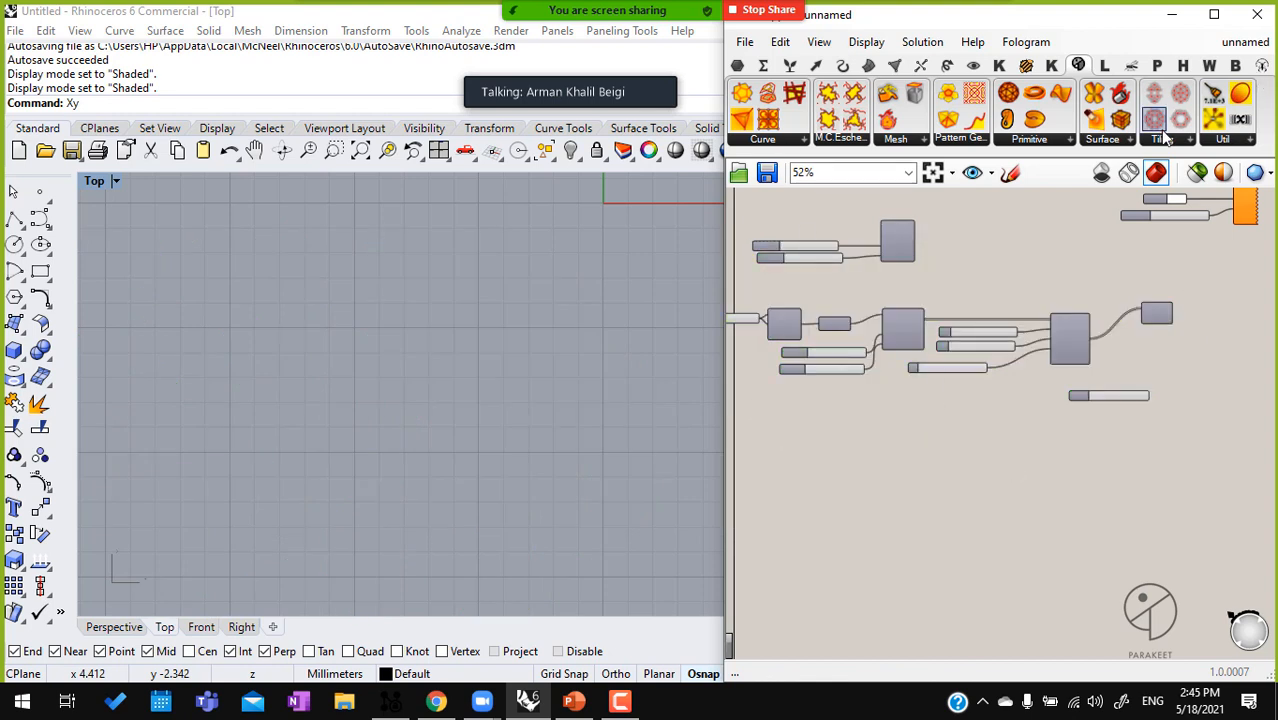
Add a Parakeet tiling component that combines hexagons, squares and triangles below the Square grid definition
left_click_drag(1155, 121, 862, 504)
scroll(858, 508, "down", 2)
scroll(847, 424, "up", 5)
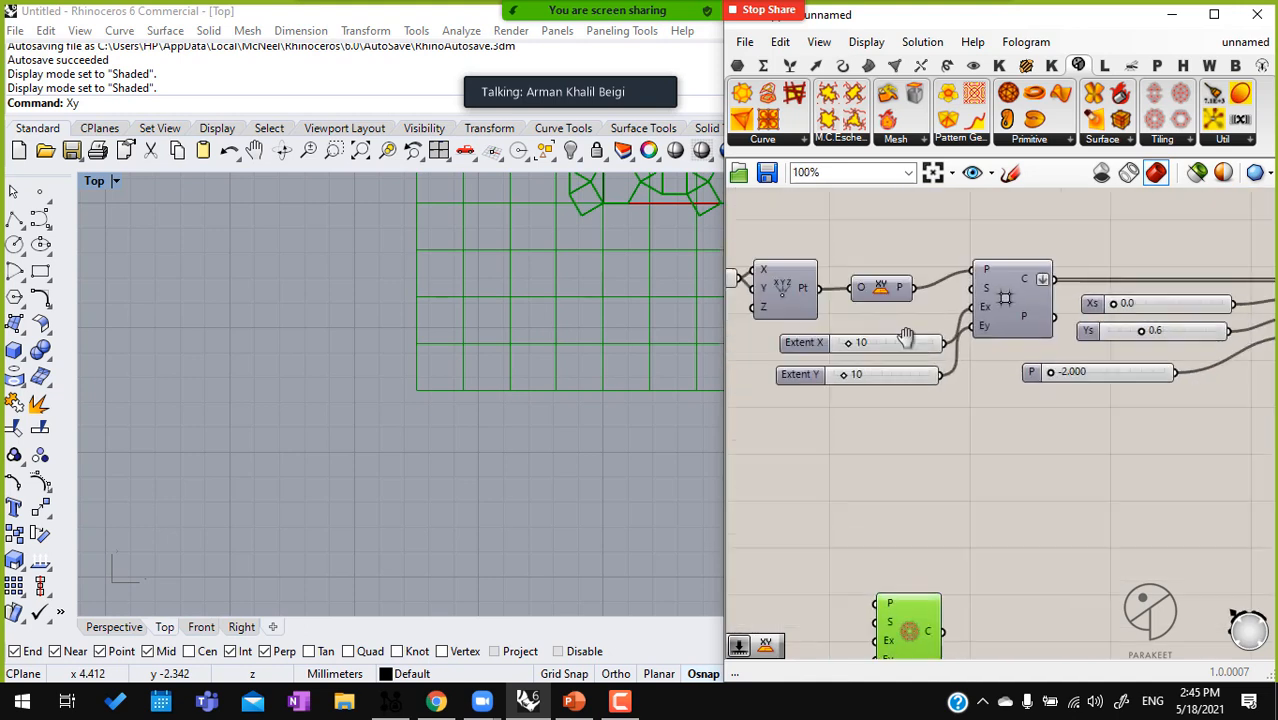
Add an XY Plane component, connect it to the tiling component's P input and turn off the plane's preview
double_click(923, 485)
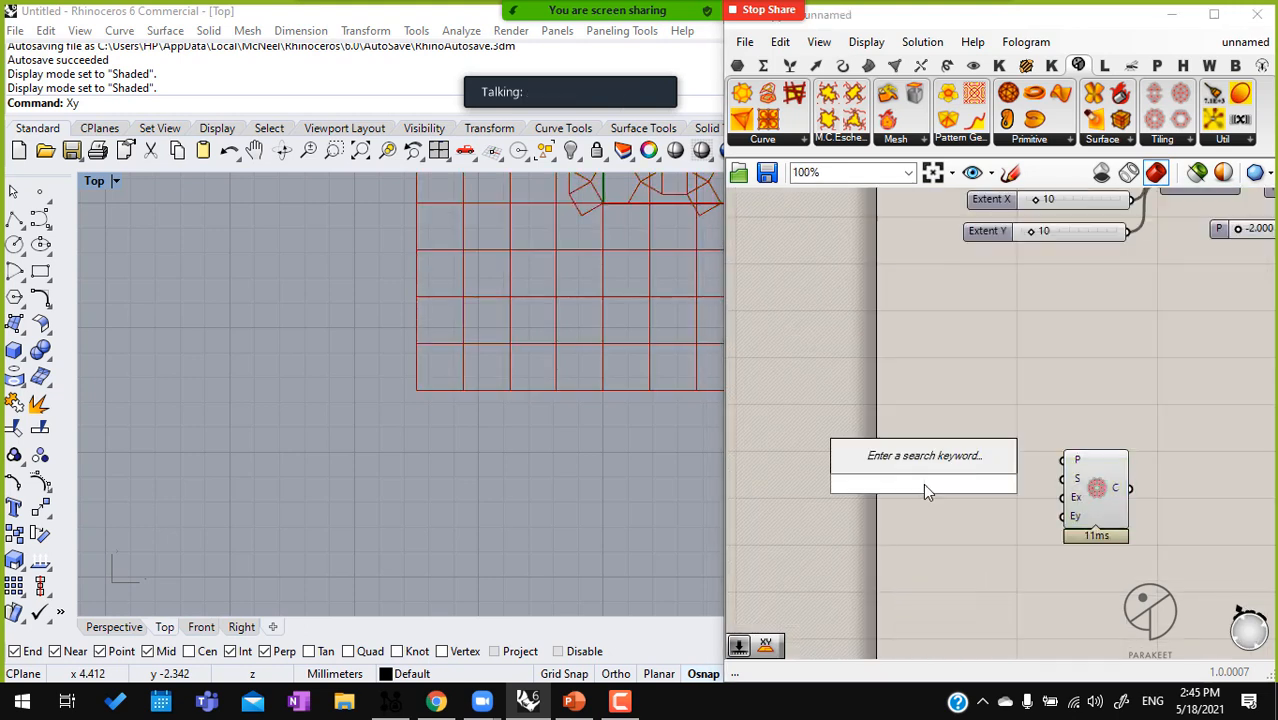
type("cy")
key("BackSpace")
key("BackSpace")
type("xy")
left_click(937, 464)
scroll(1014, 446, "up", 2)
left_click_drag(1096, 469, 1038, 453)
middle_click(1018, 455)
left_click(1060, 417)
Add a Parakeet Dual Garph component beyond the tiling component's output
right_click_drag(584, 184, 350, 422)
scroll(407, 325, "up", 1)
right_click_drag(450, 291, 389, 305)
scroll(407, 325, "up", 5)
right_click_drag(1141, 435, 1004, 416)
mouse_move(1018, 497)
left_mouse_down()
mouse_move(1026, 470)
mouse_move(1019, 481)
left_mouse_up()
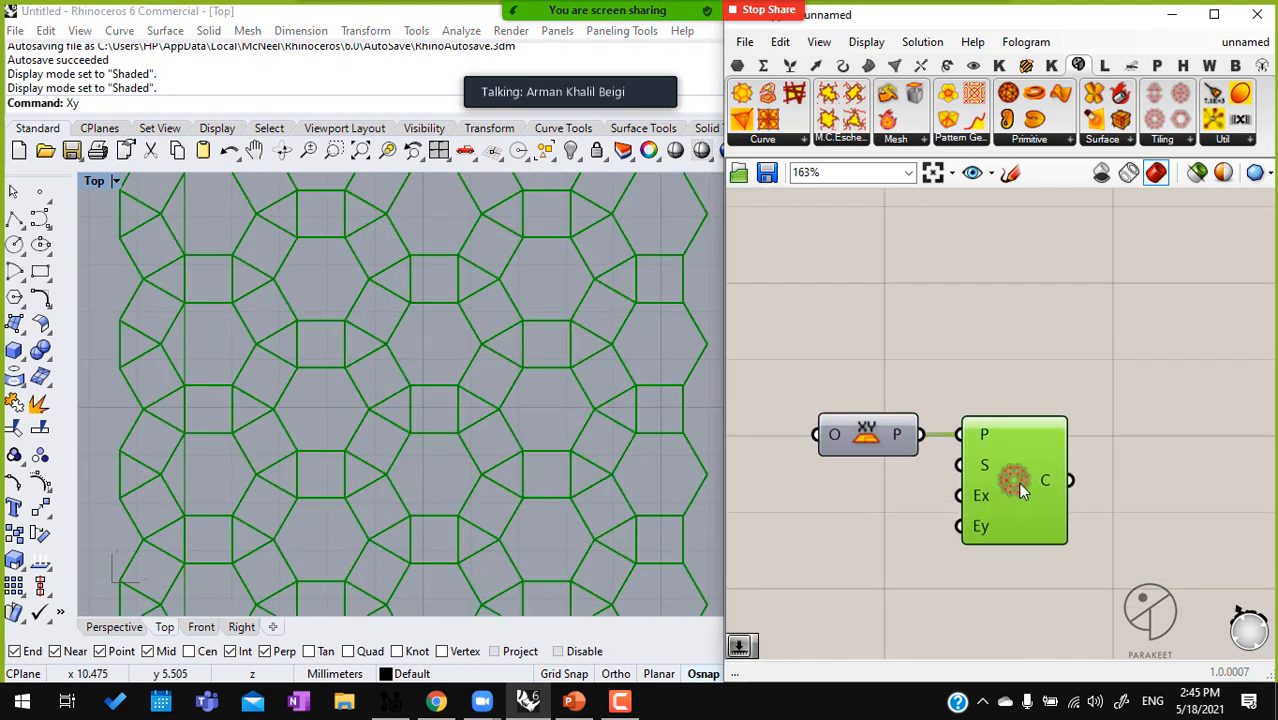
right_click_drag(1099, 403, 1044, 407)
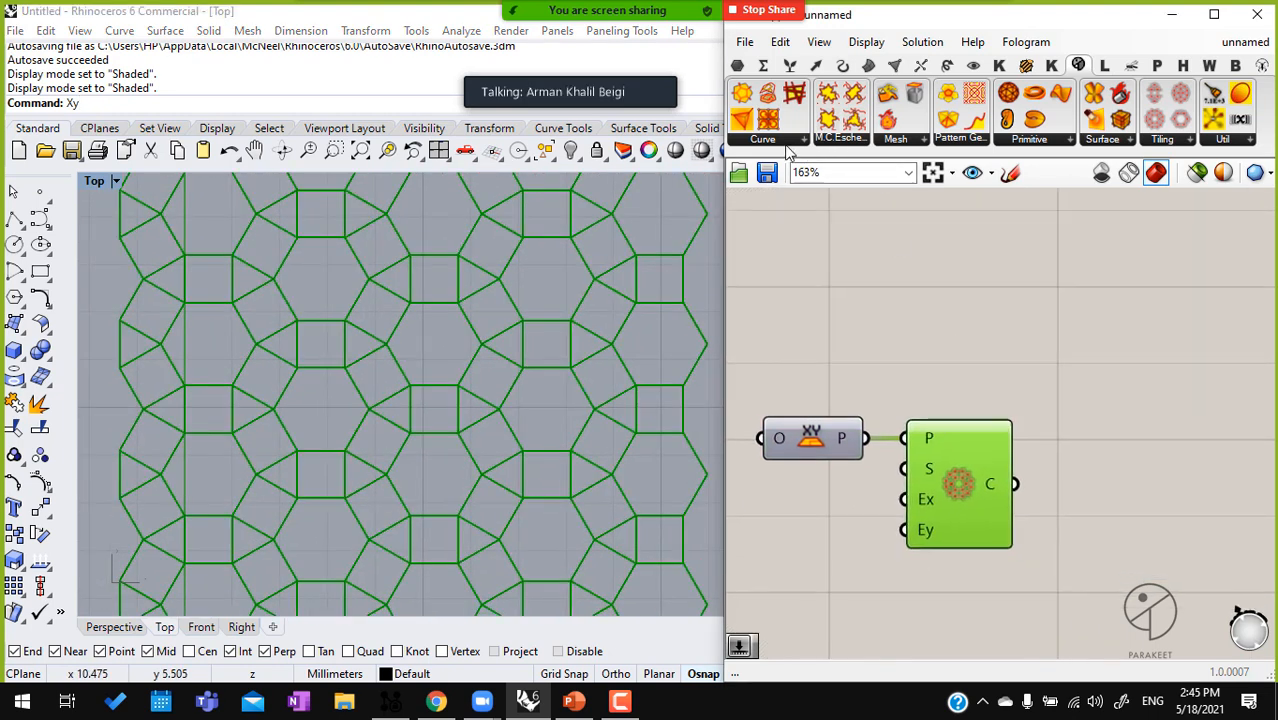
left_click(742, 94)
left_click(1215, 431)
right_click_drag(1106, 453, 997, 277)
scroll(997, 277, "down", 1)
scroll(995, 279, "down", 1)
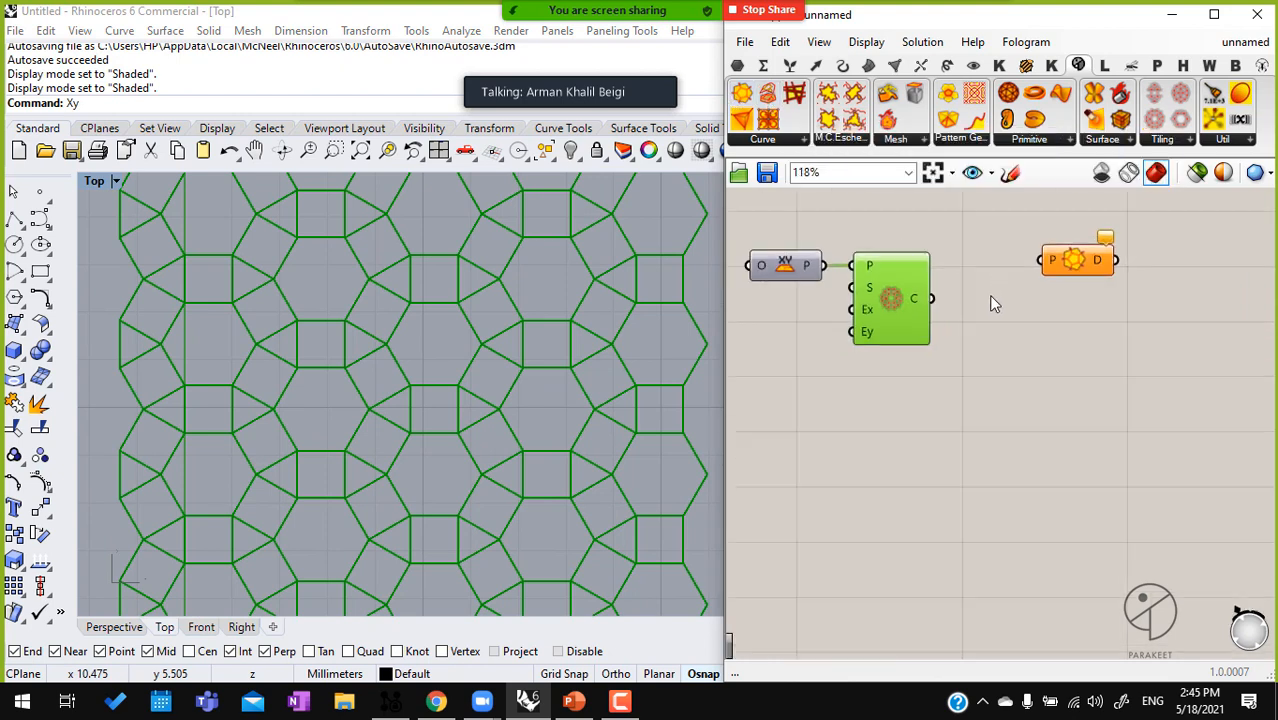
Flatten the tiling component's C output and connect it to Dual Garph's P input
right_click(925, 302)
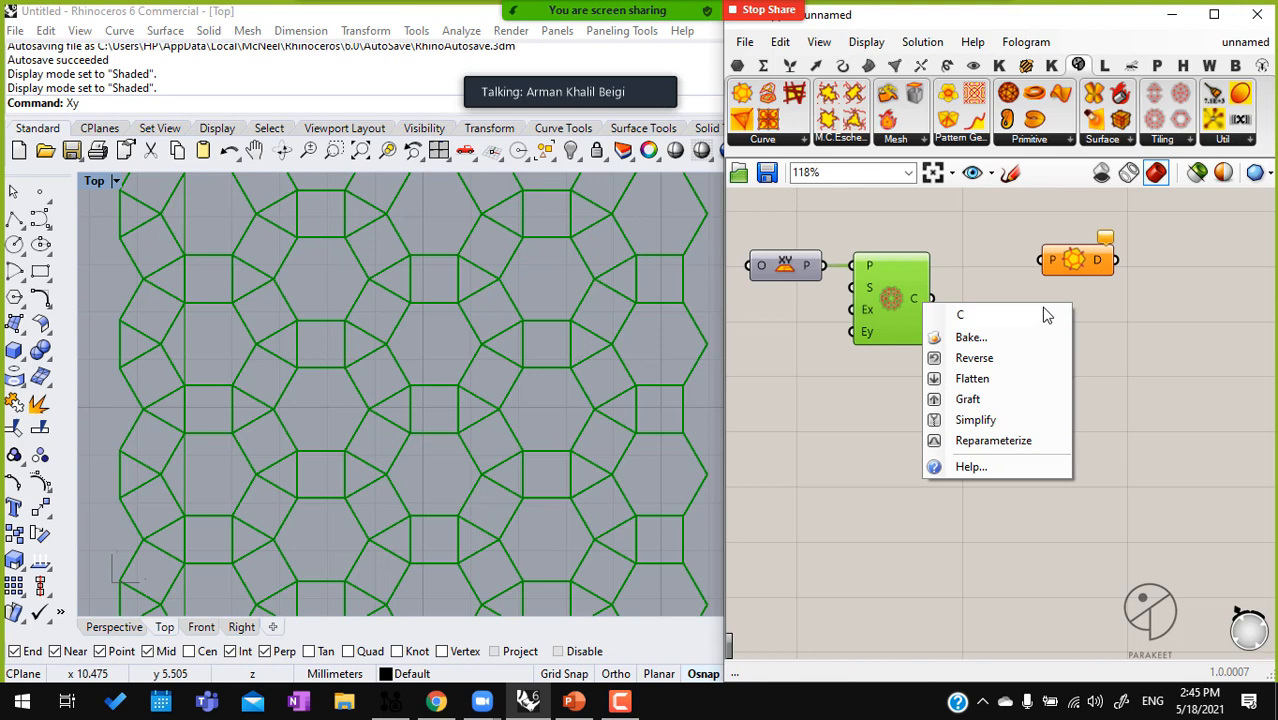
left_click(952, 380)
left_click(1087, 270)
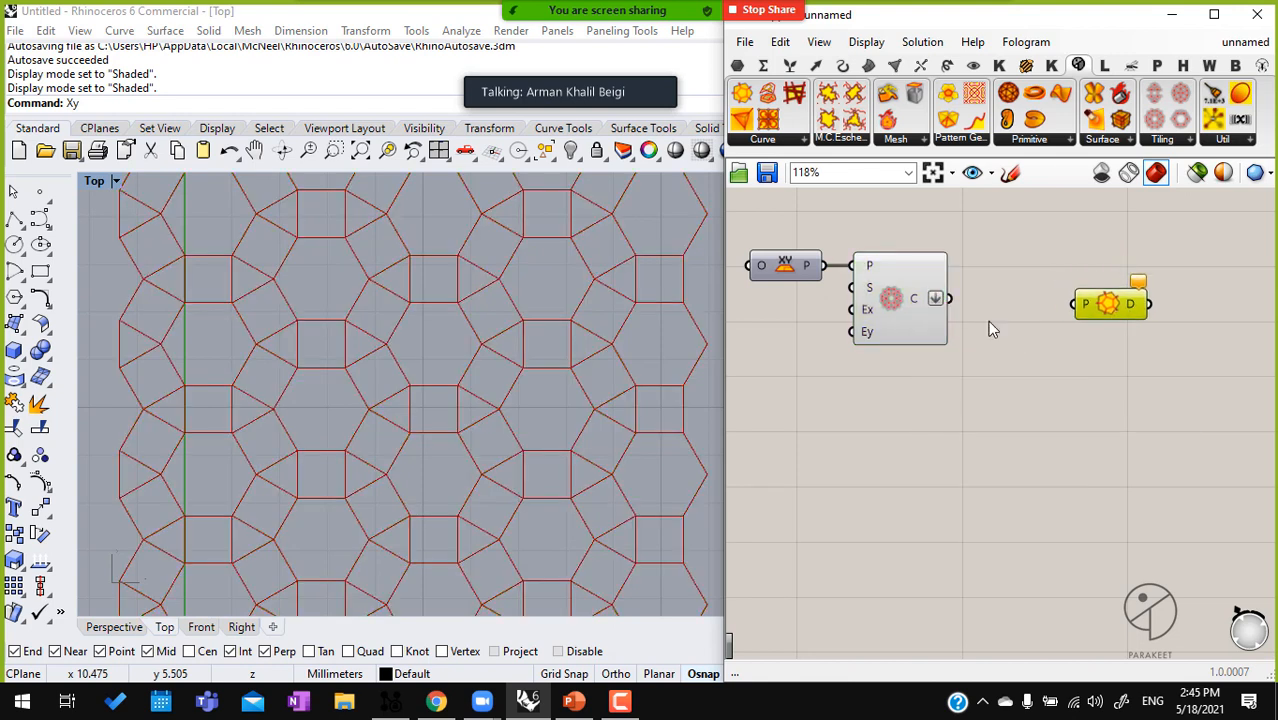
left_click_drag(1076, 306, 949, 298)
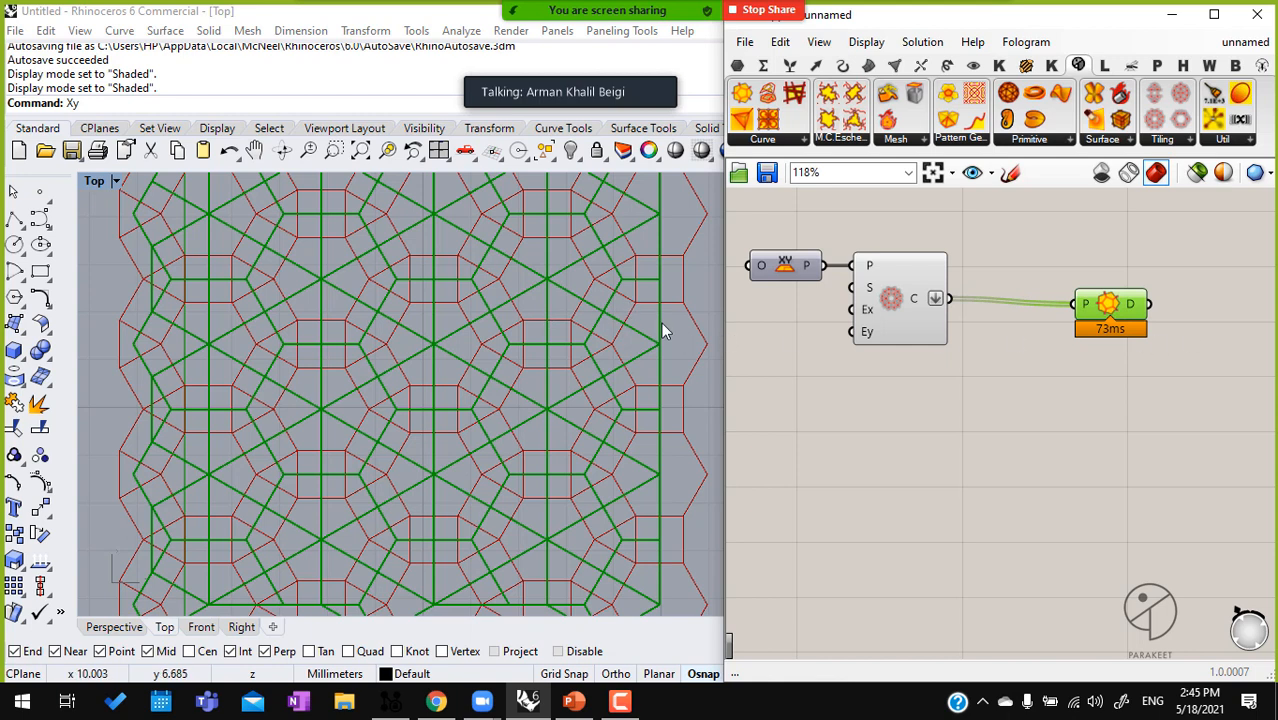
scroll(661, 335, "up", 5)
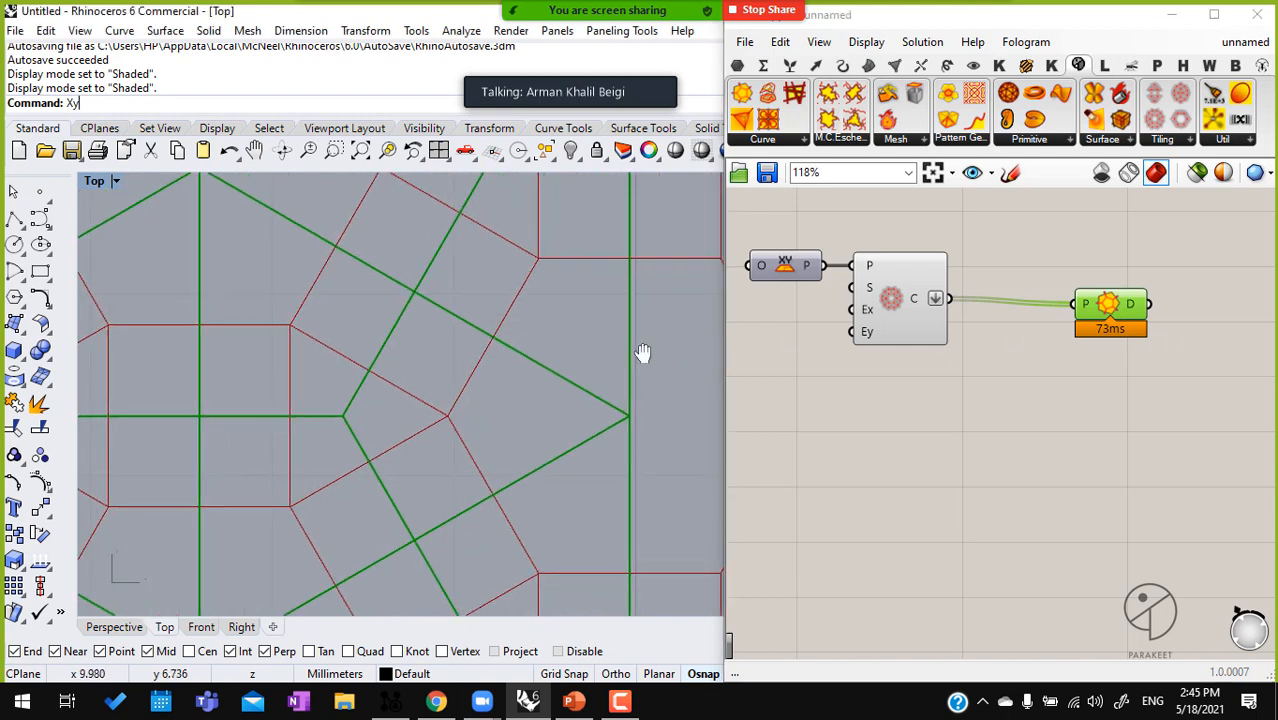
scroll(632, 400, "down", 2)
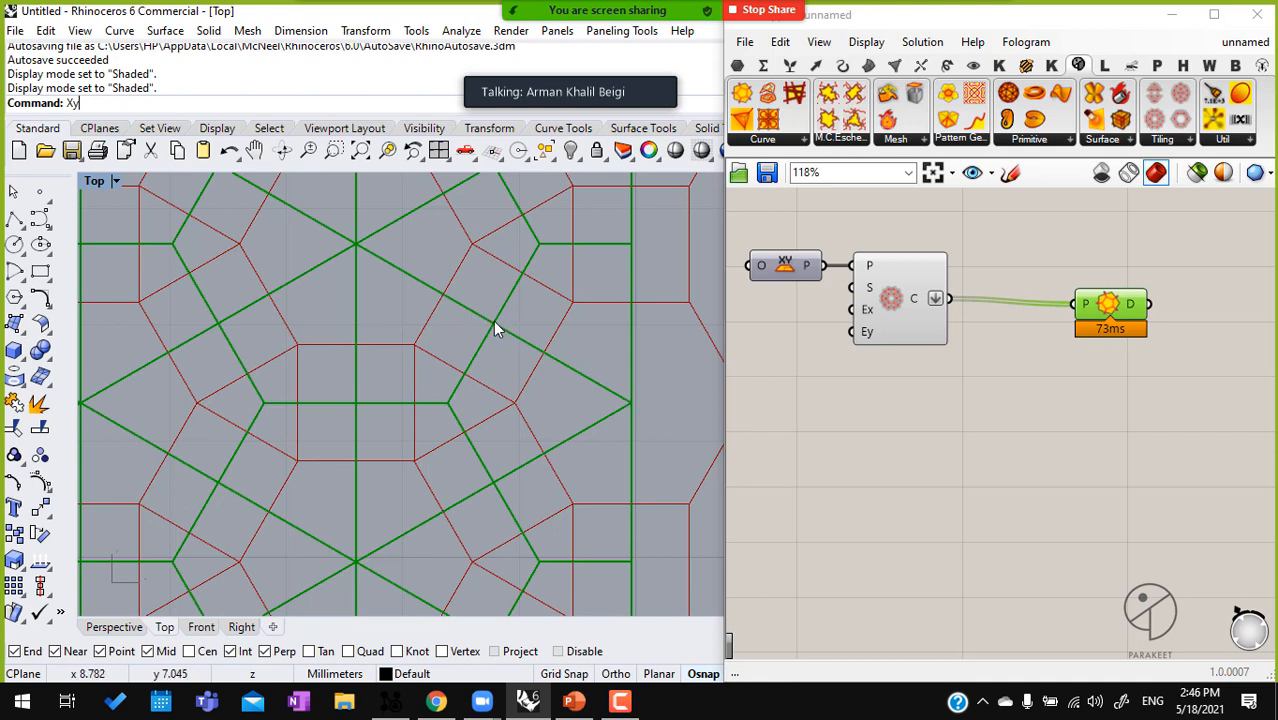
Turn off the tiling component's preview to view the dual graph alone in the Top view
left_click_drag(1107, 308, 1079, 294)
left_click(901, 290)
middle_click(901, 289)
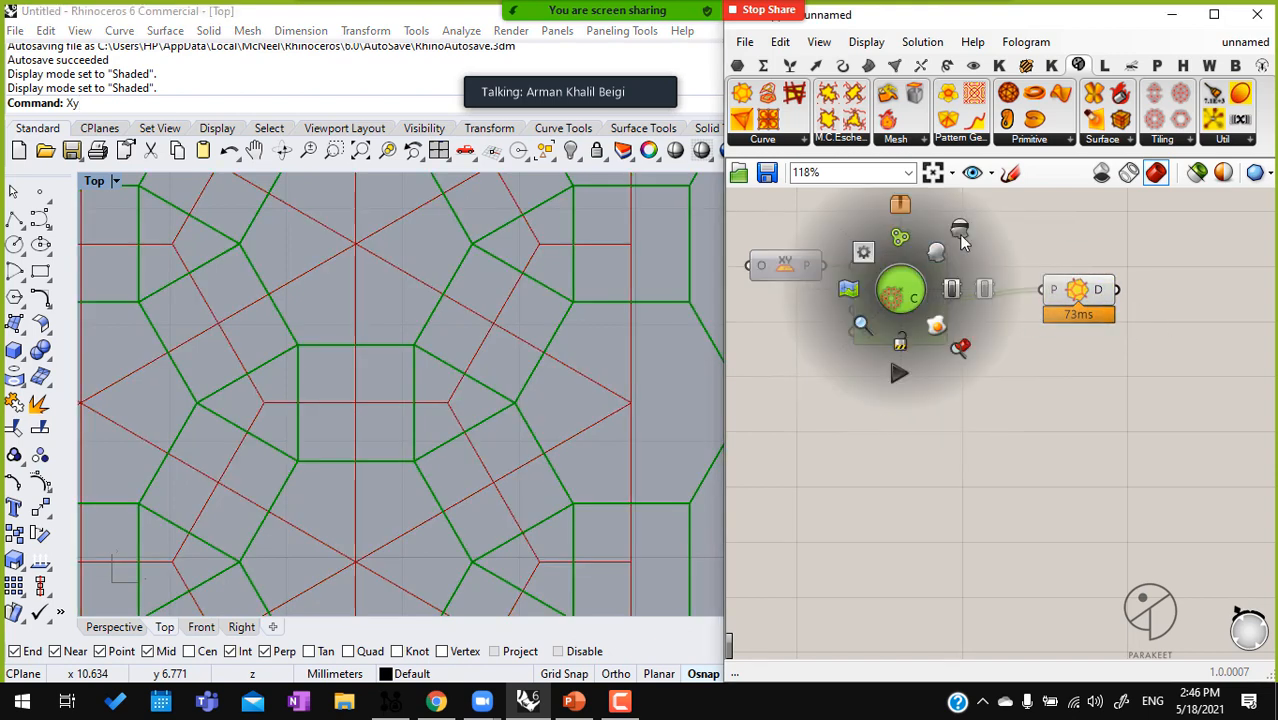
left_click(950, 252)
scroll(454, 317, "down", 5)
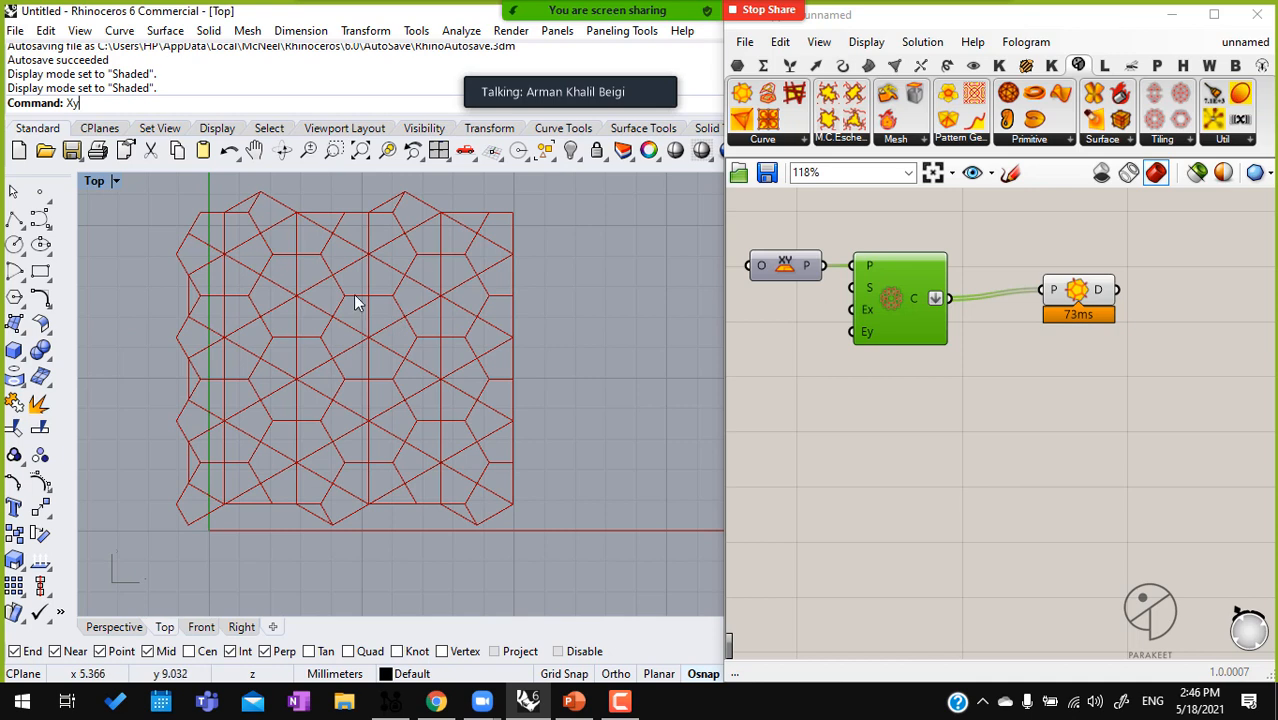
Move the Dual Garph component lower on the canvas and turn the tiling component's preview back on
right_click_drag(1105, 210, 975, 206)
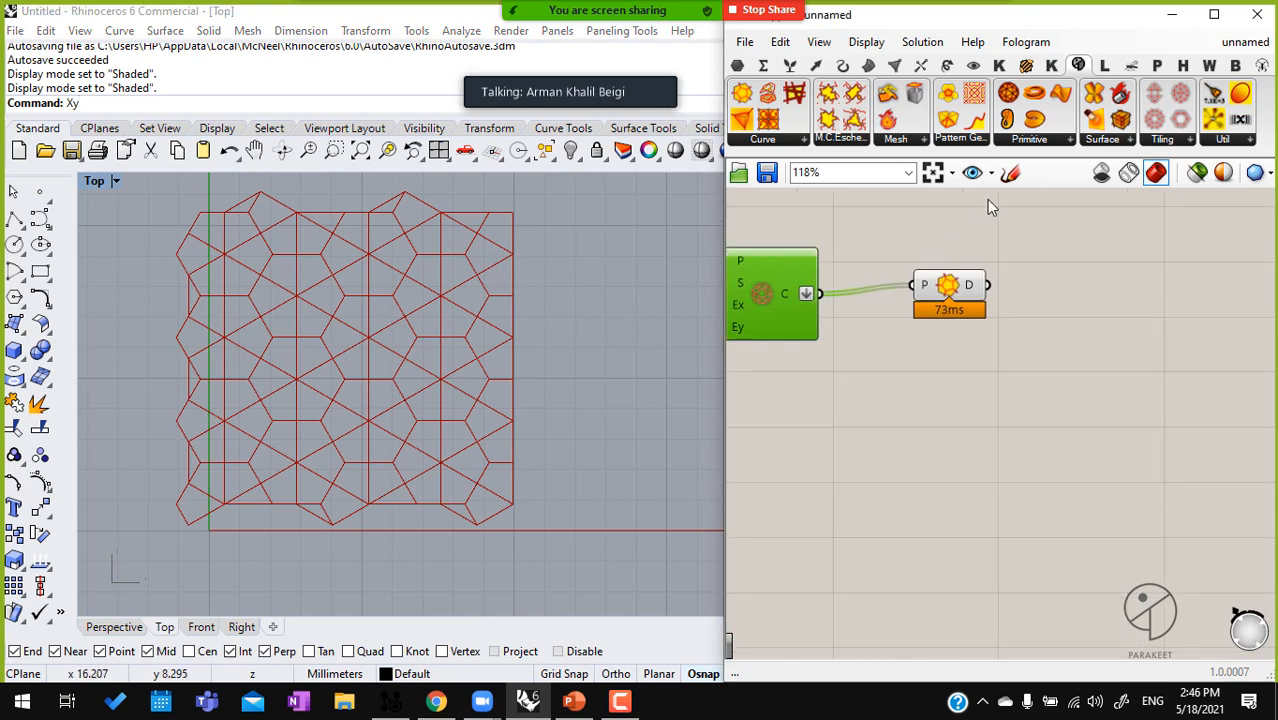
left_click(868, 308)
left_click_drag(957, 297, 946, 349)
left_click(766, 283)
middle_click(765, 281)
left_click(805, 248)
left_click(834, 391)
right_click_drag(861, 293, 1030, 289)
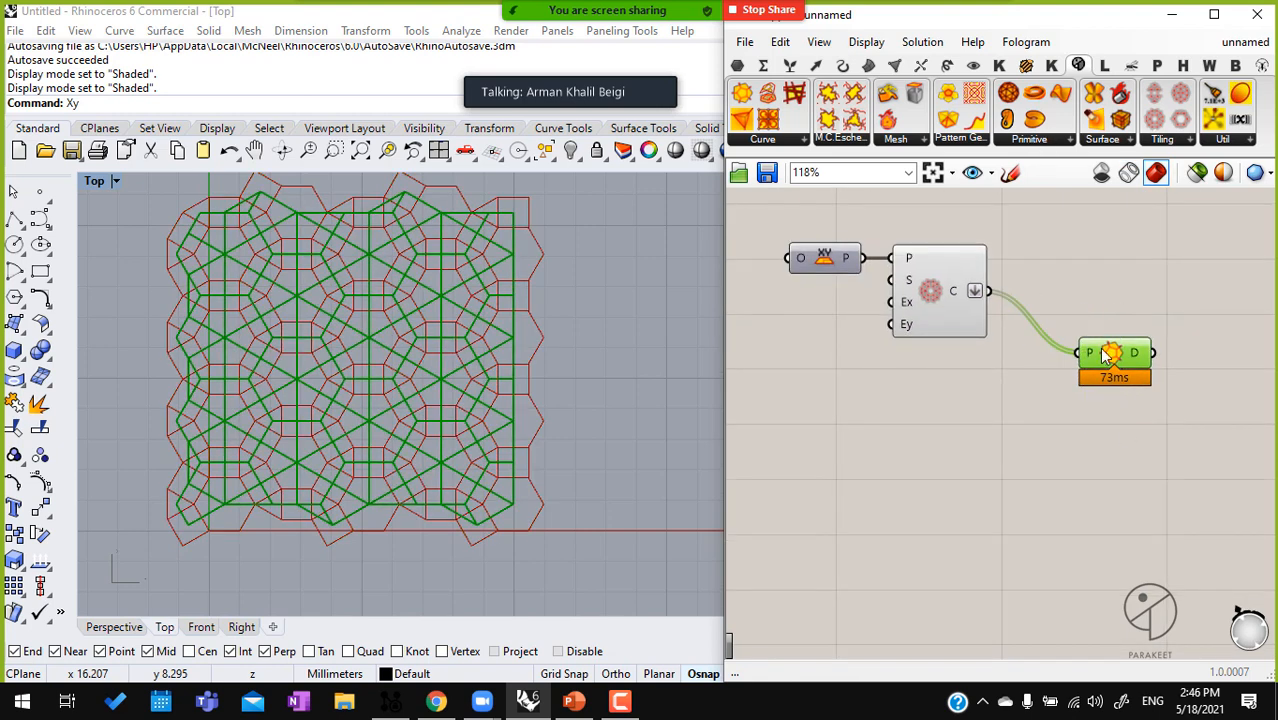
Delete the Dual Garph component from the canvas and select the remaining tiling component
right_click_drag(1090, 320, 1028, 363)
key("Delete")
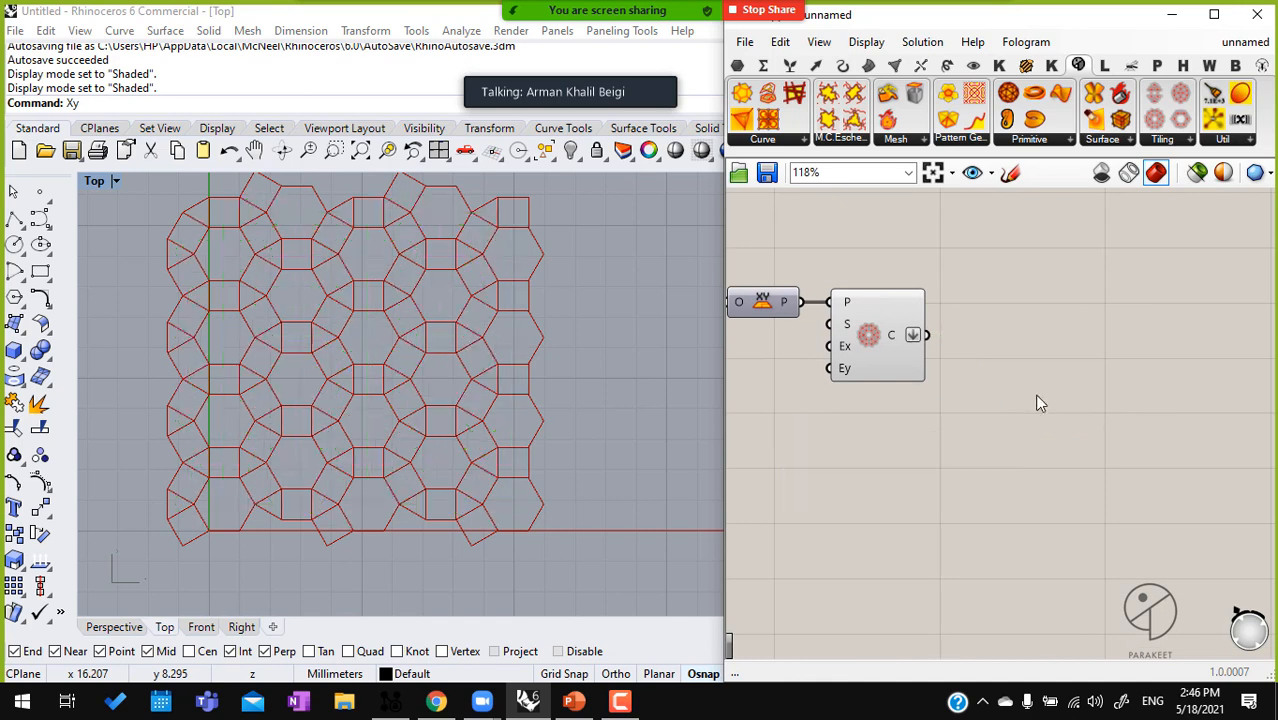
left_click(886, 343)
middle_click(886, 343)
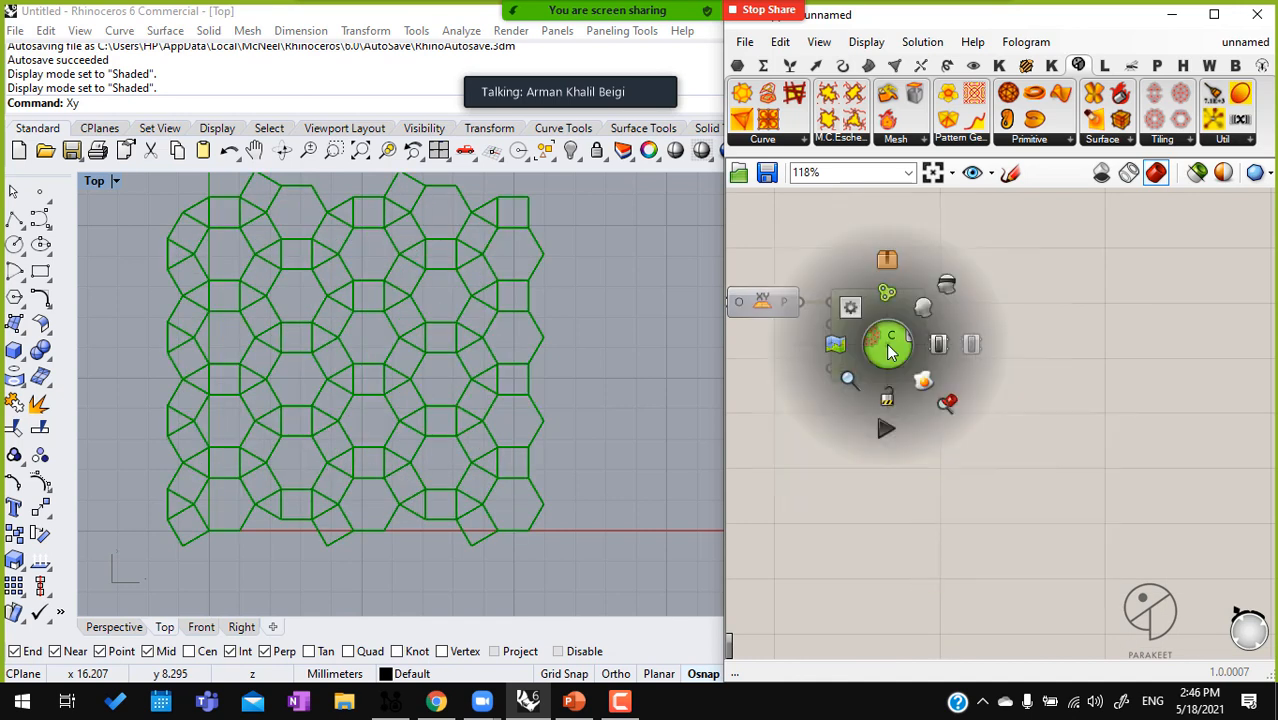
scroll(1013, 310, "down", 2)
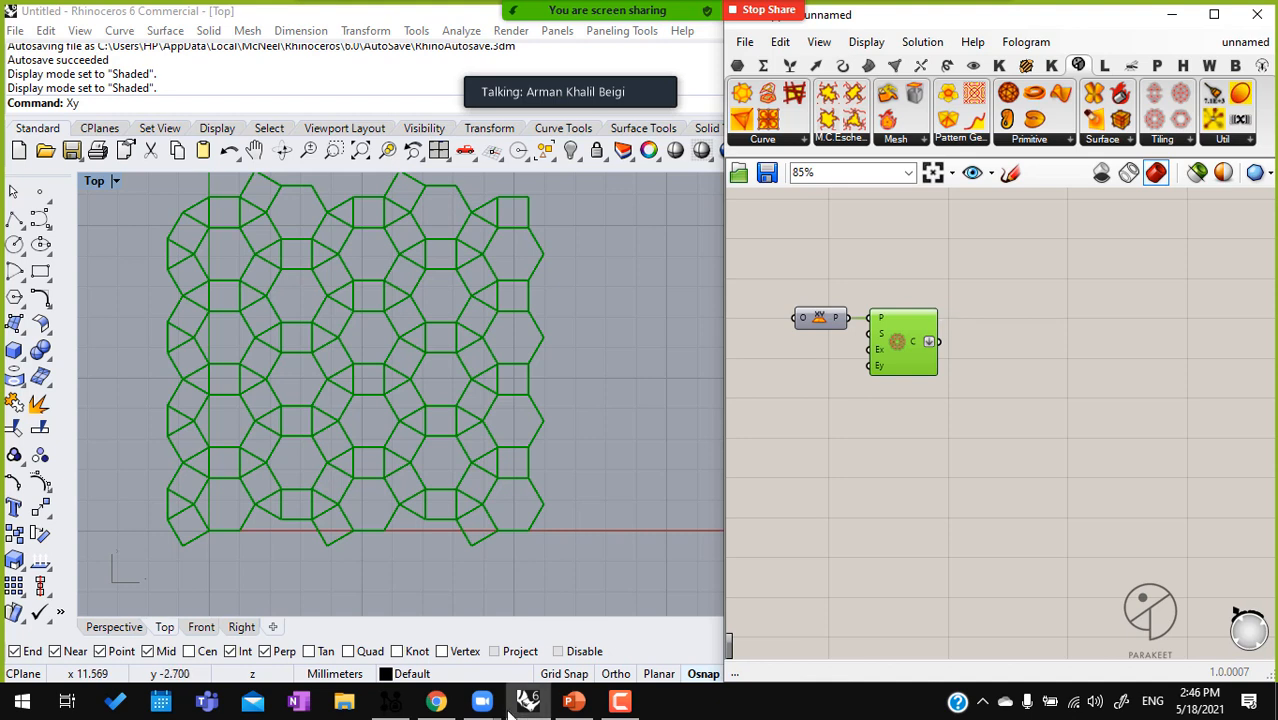
Switch to Zoom, expand the participants' video grid, and minimize the Zoom Cloud Meetings window
mouse_move(482, 701)
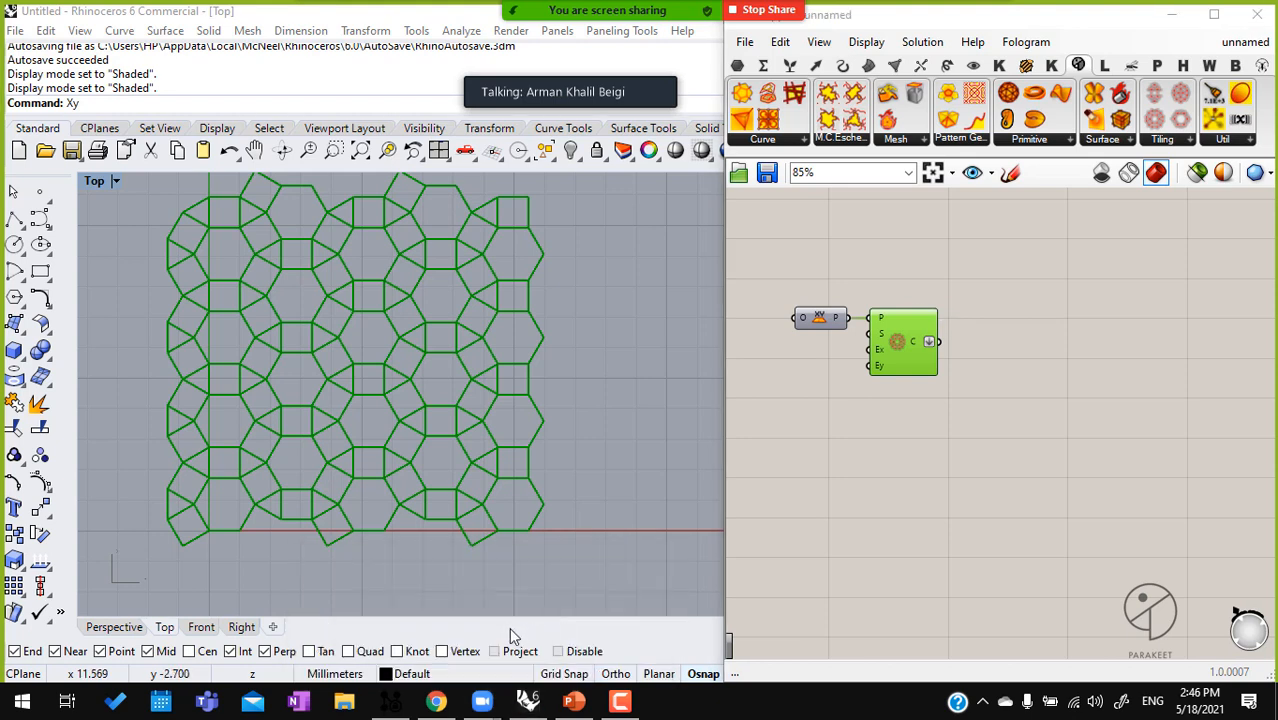
left_click(421, 657)
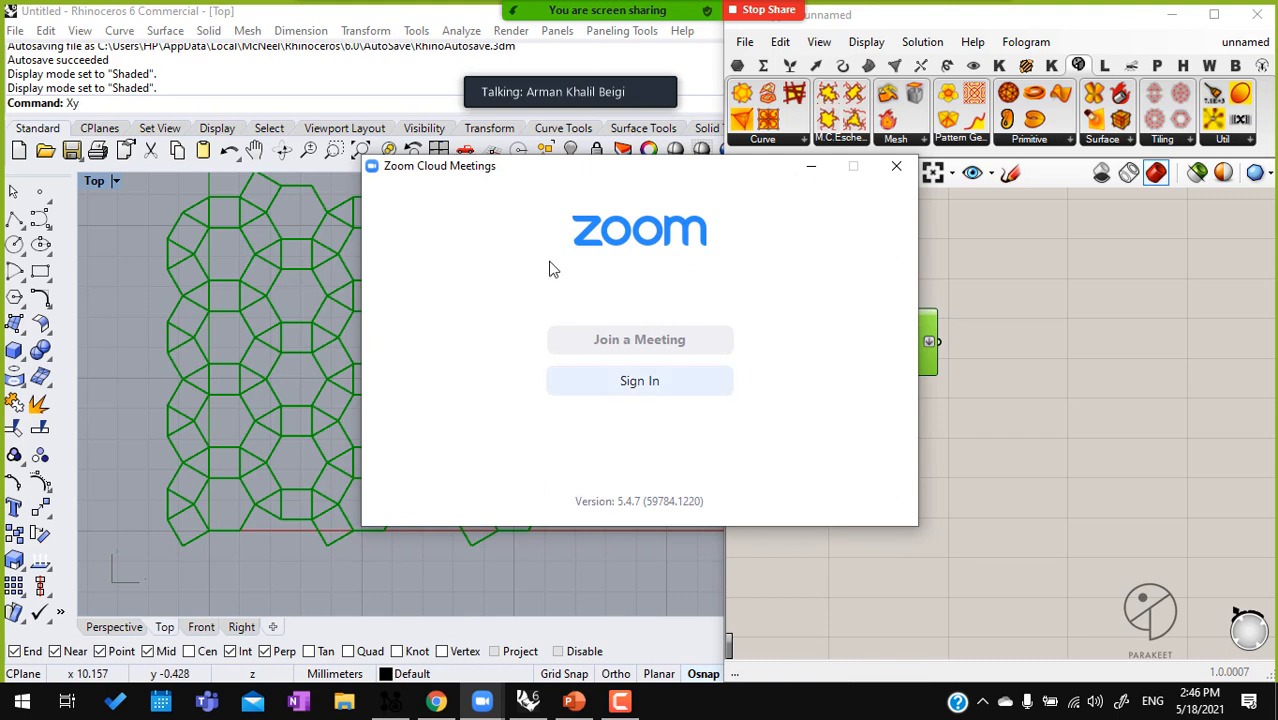
mouse_move(523, 87)
left_click(552, 67)
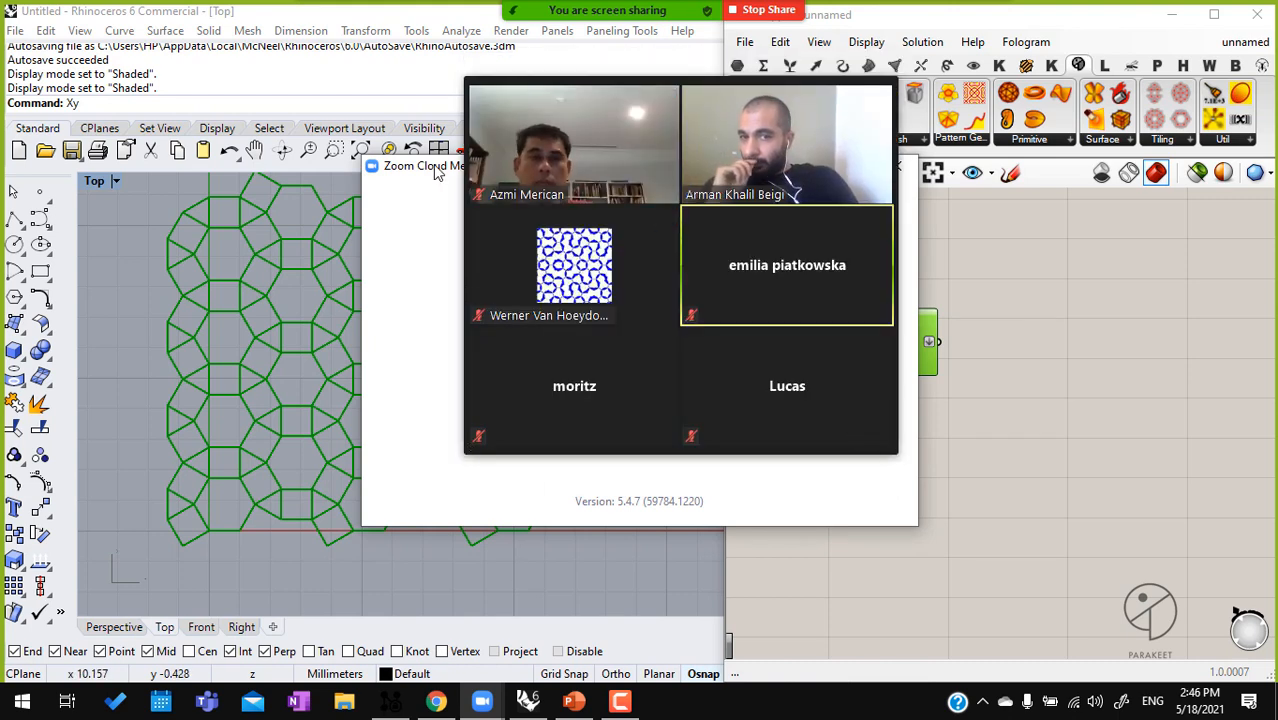
left_click_drag(793, 68, 1160, 32)
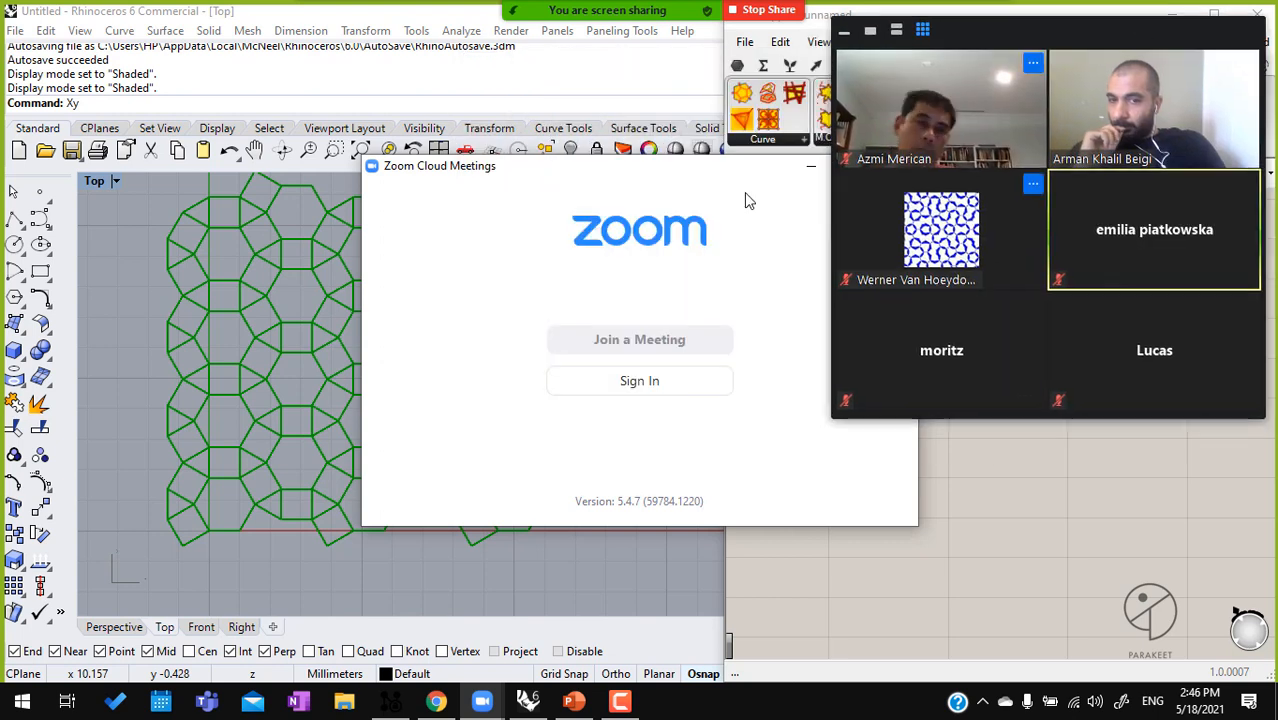
left_click(809, 169)
Move the meeting's video panel off the Grasshopper canvas and collapse it to the talking-name bar
left_click_drag(1031, 29, 355, 43)
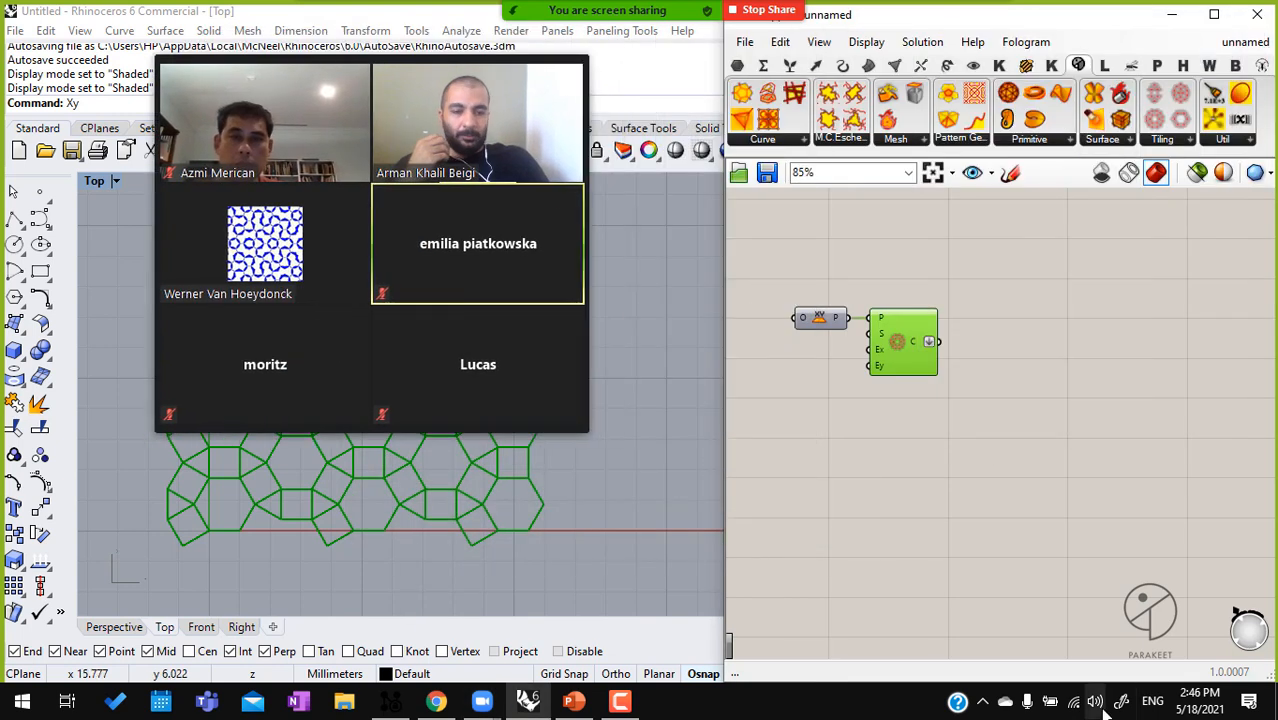
scroll(1040, 554, "up", 3)
scroll(1037, 547, "up", 1)
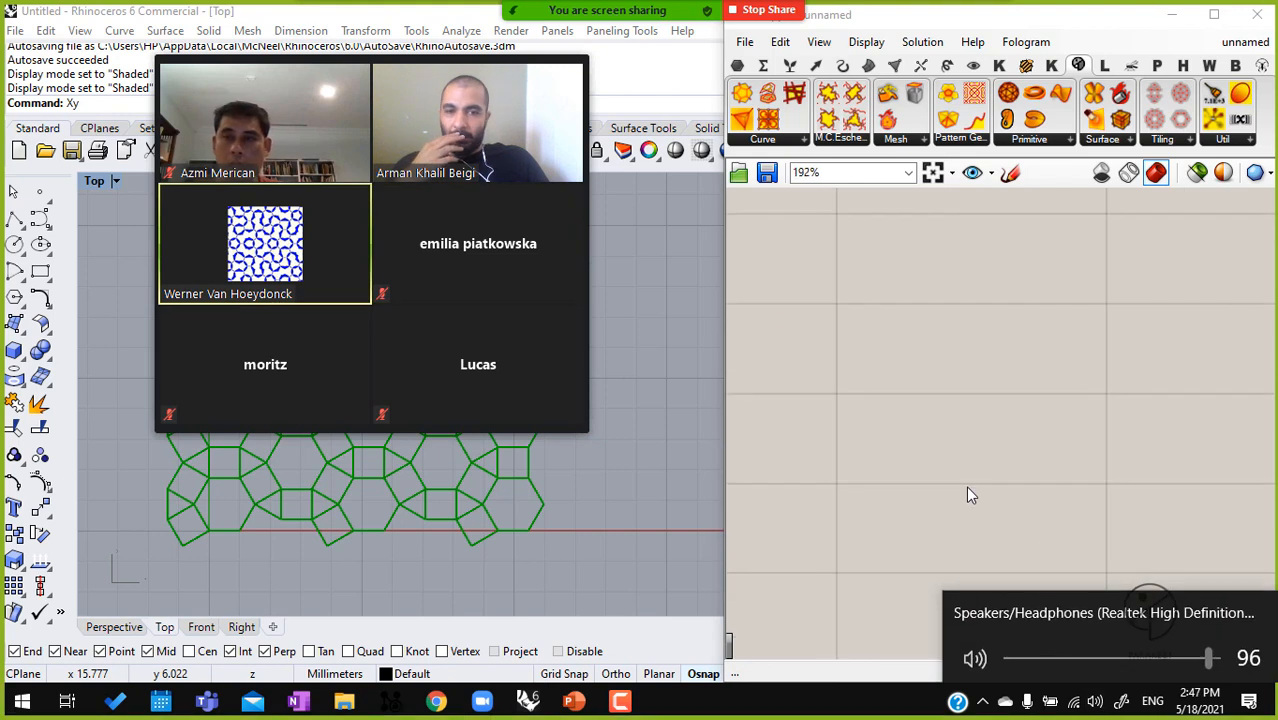
left_click(880, 387)
left_click(167, 45)
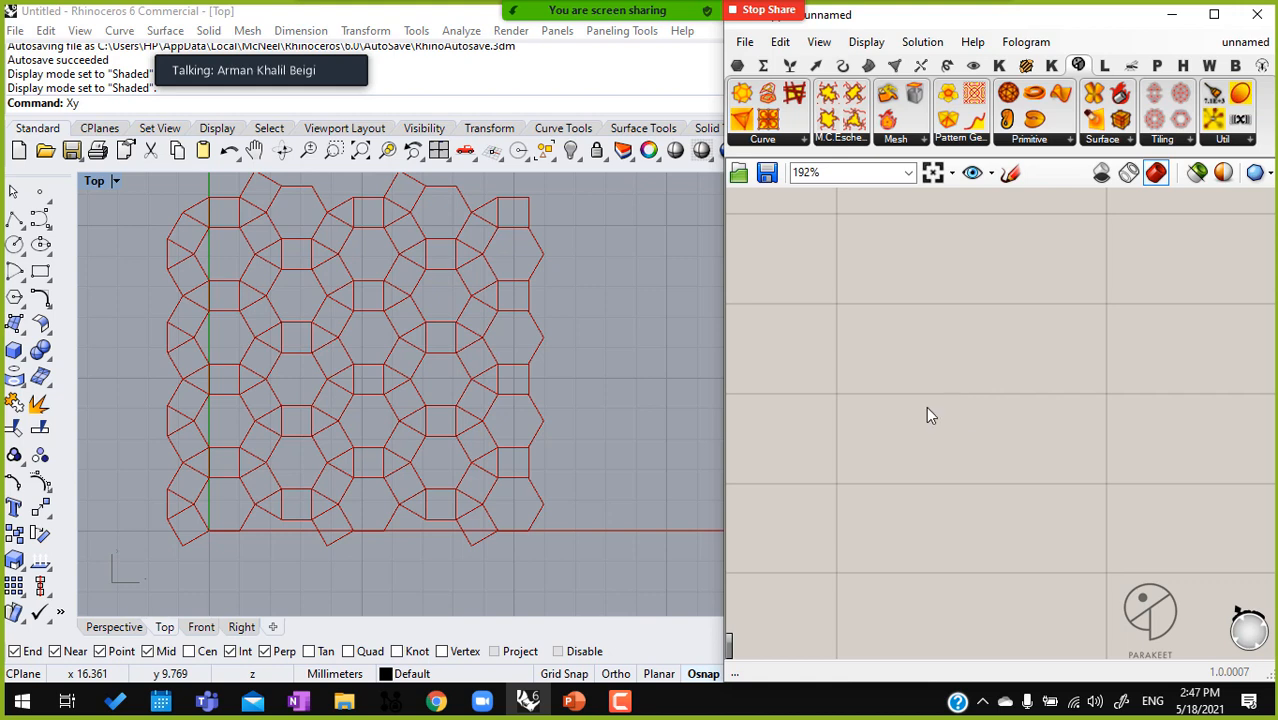
Add a 2-Uniform Tiling component with dodecagons, hexagons, squares and triangles, and delete the old tiling with its XY Plane
scroll(1000, 335, "down", 4)
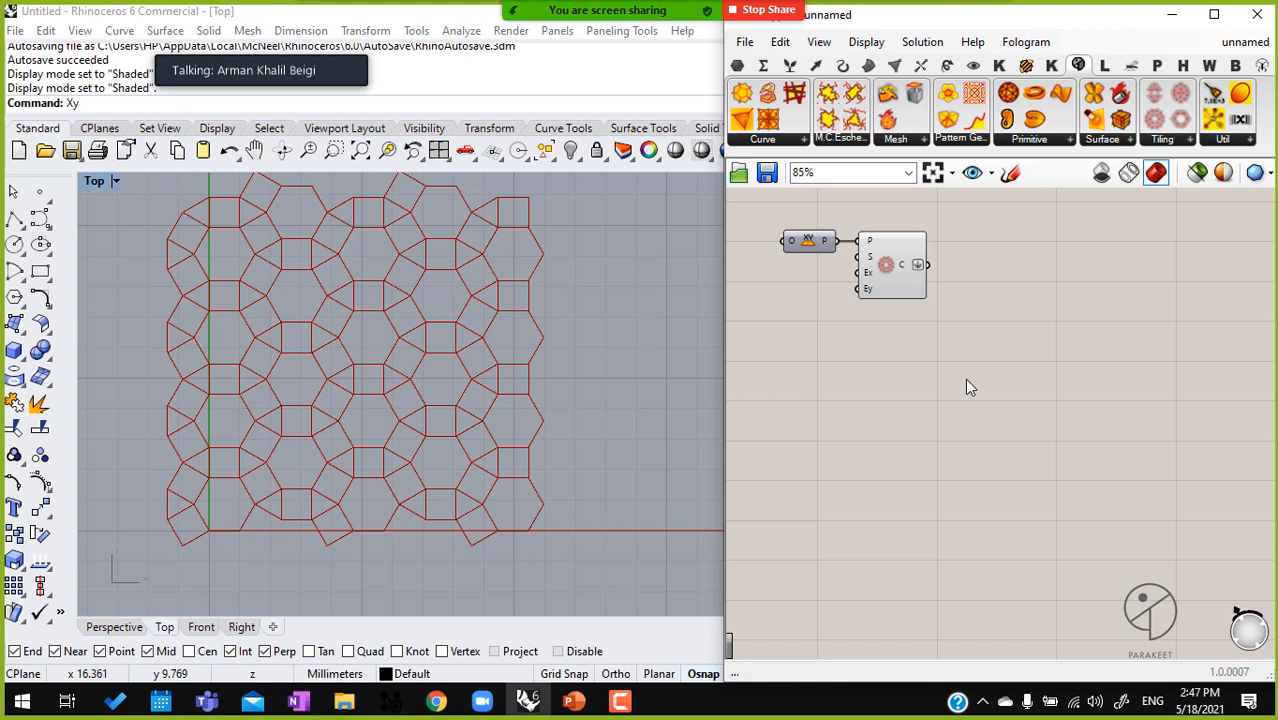
right_click_drag(967, 380, 936, 369)
right_click_drag(880, 279, 1040, 287)
double_click(892, 295)
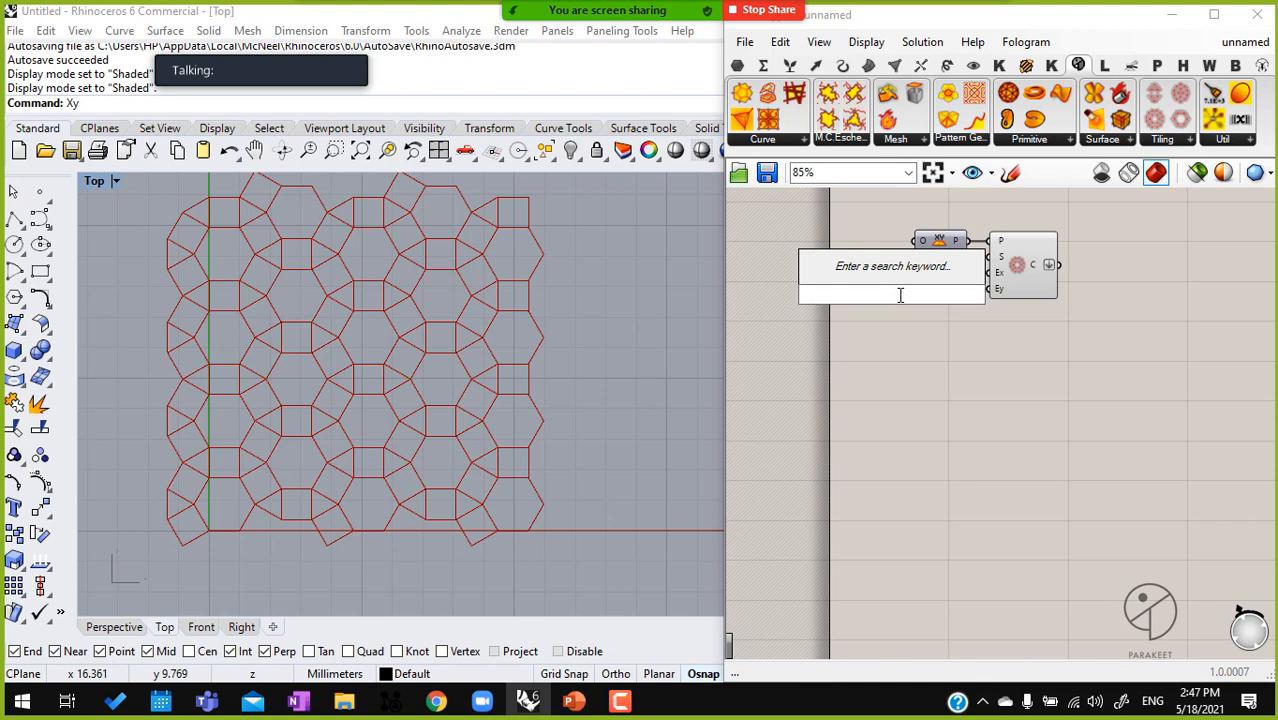
left_click(1170, 140)
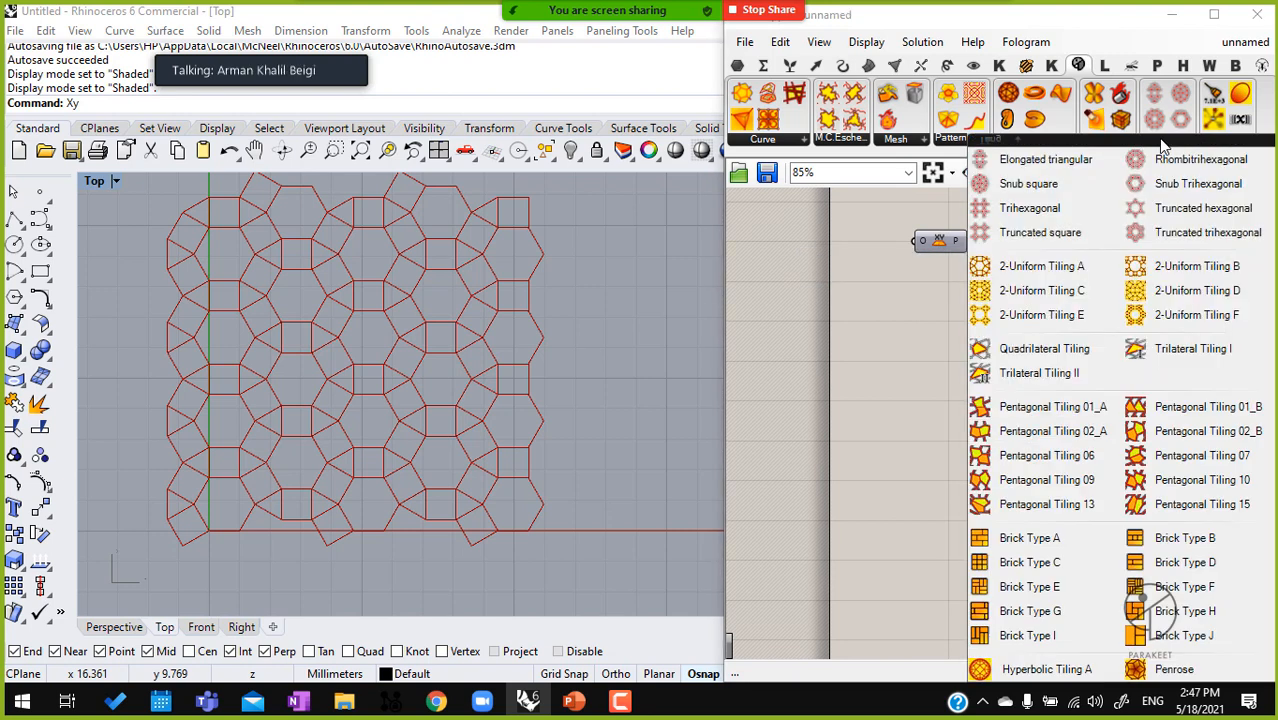
left_click(1197, 334)
left_click(1025, 380)
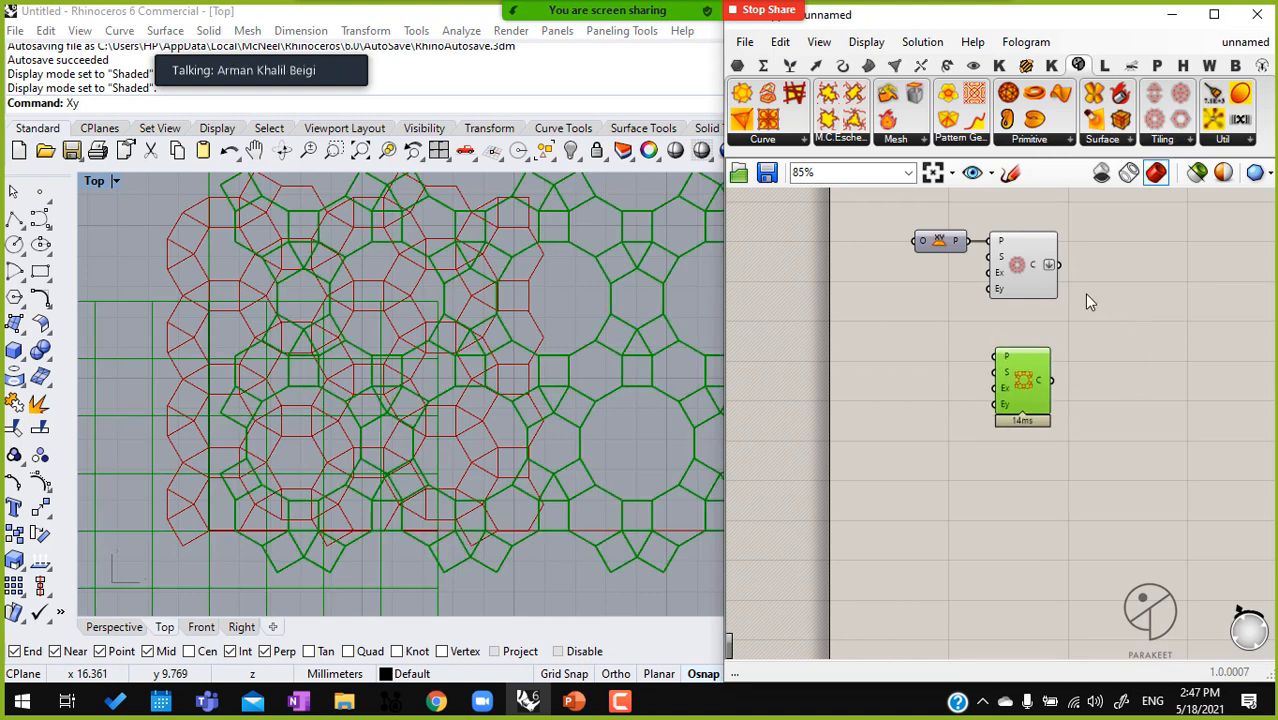
left_click_drag(1070, 275, 883, 229)
key("Delete")
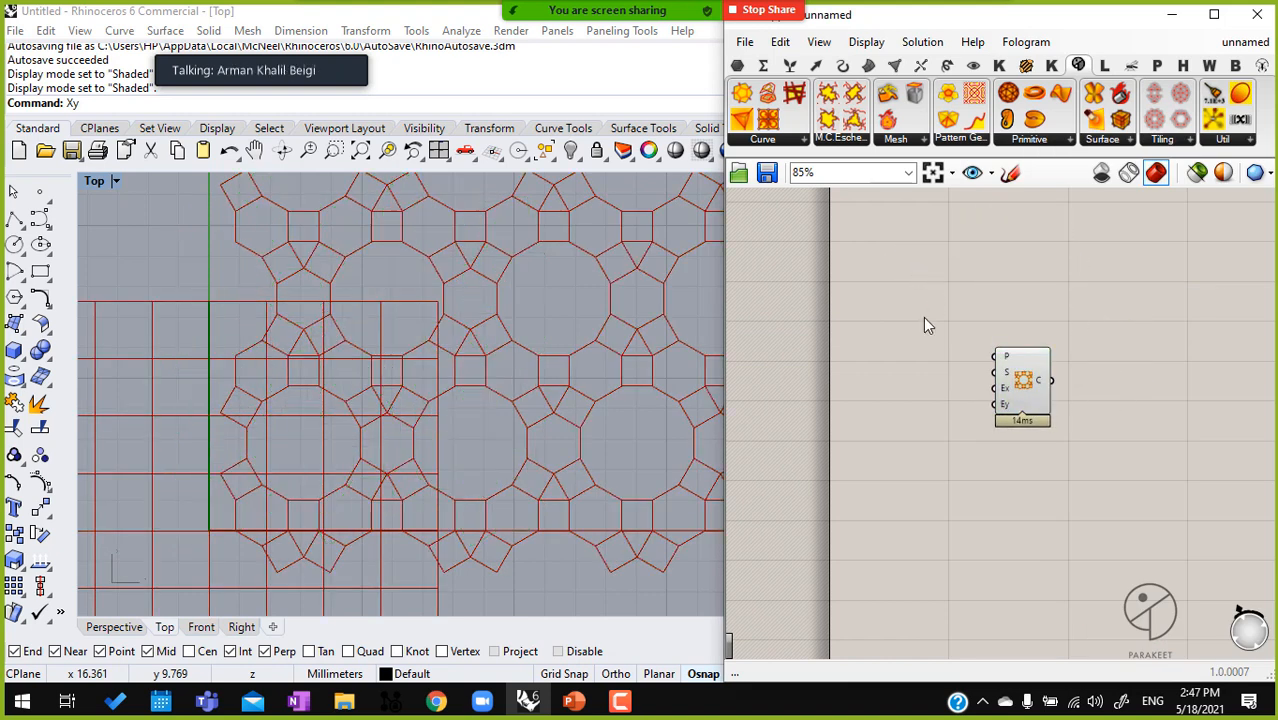
Create two number sliders of 12 and connect them to the tiling component's Ex and Ey inputs
double_click(919, 372)
type("12")
key("Return")
scroll(985, 425, "up", 3)
left_click(1016, 363)
left_click_drag(999, 366, 898, 411)
left_click_drag(999, 394, 942, 408)
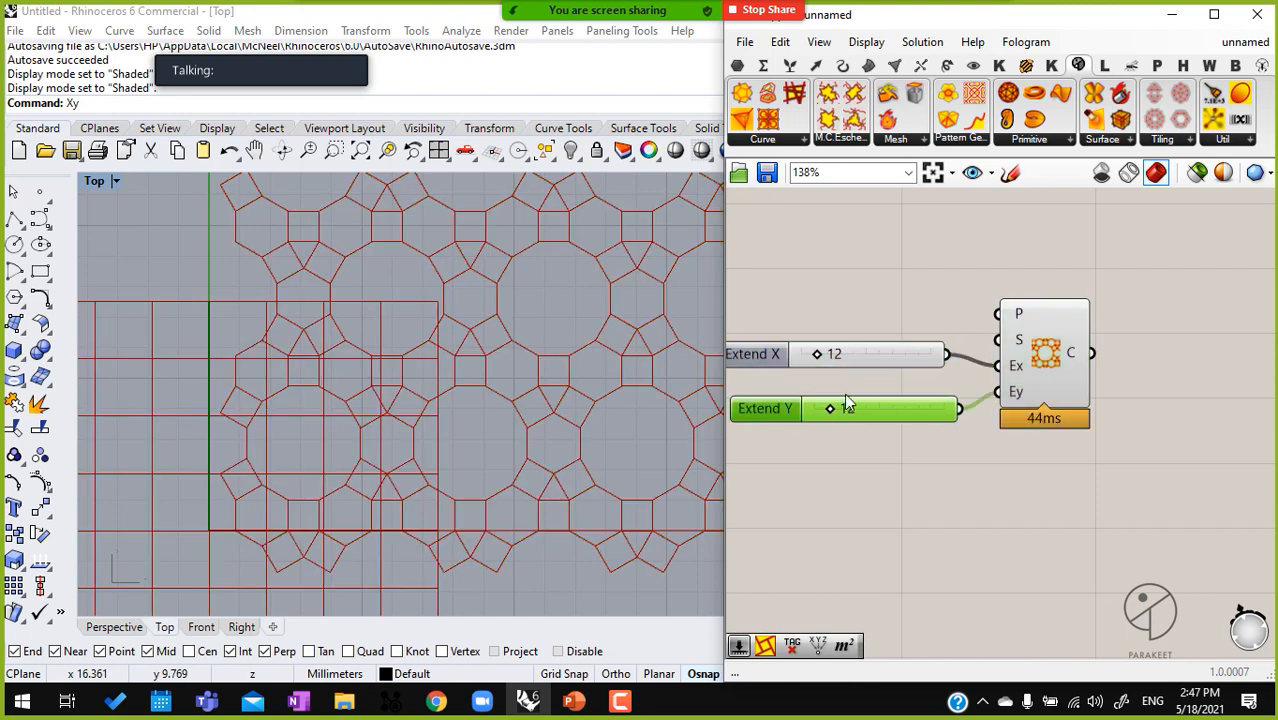
Set the tiling's Extend X slider to 8 and its Extend Y slider to 5
left_click_drag(829, 408, 824, 408)
left_click_drag(822, 354, 816, 356)
scroll(442, 366, "down", 5)
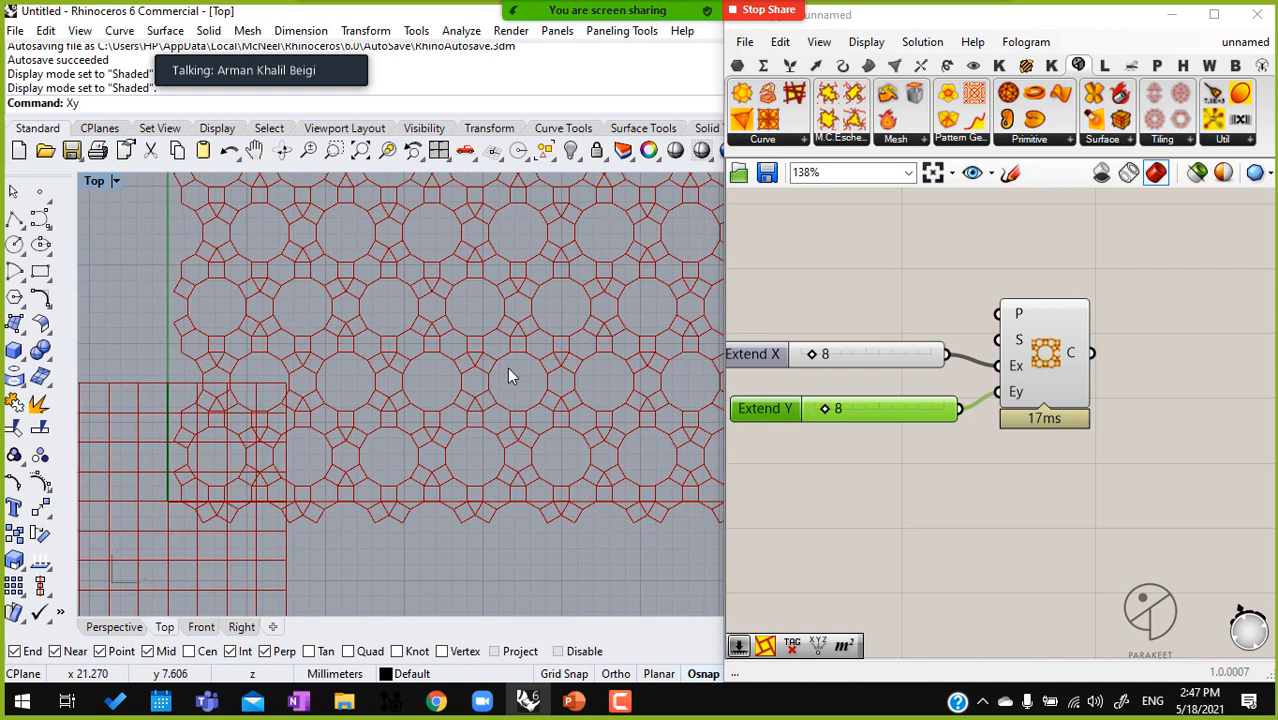
right_click_drag(528, 351, 497, 385)
scroll(864, 431, "up", 2)
scroll(864, 436, "up", 2)
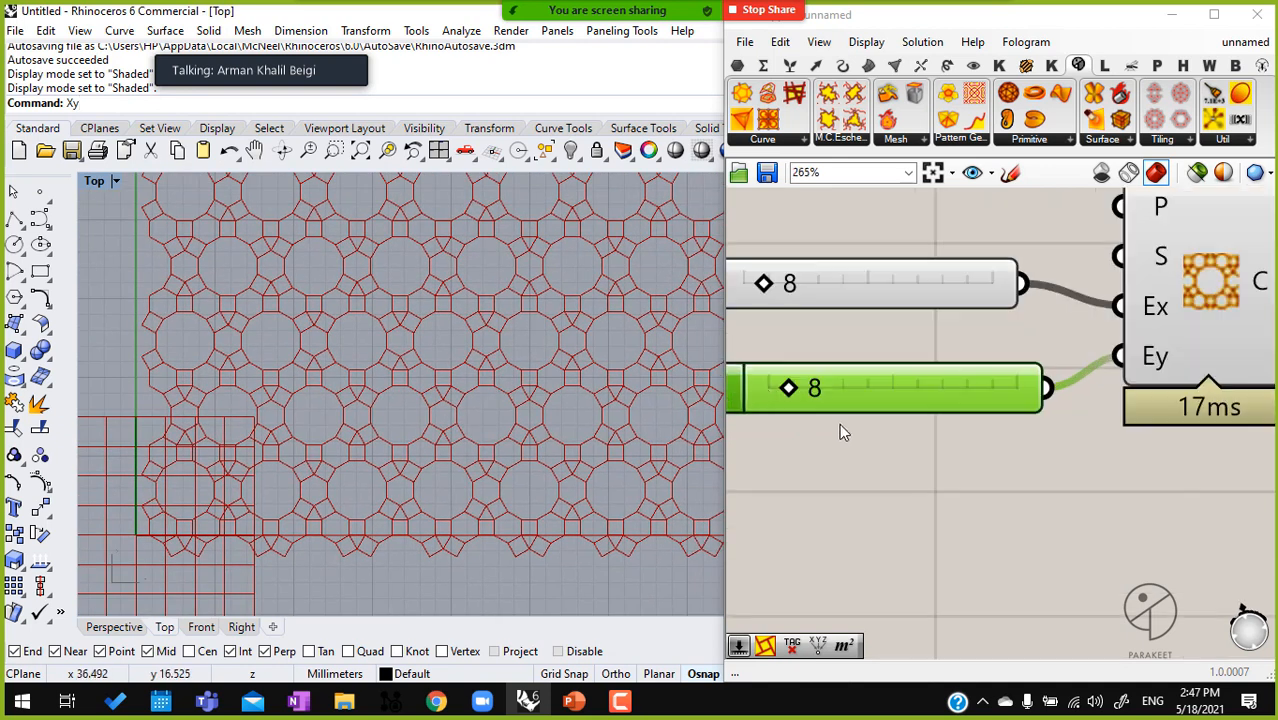
left_click_drag(786, 390, 776, 386)
right_click_drag(560, 323, 511, 343)
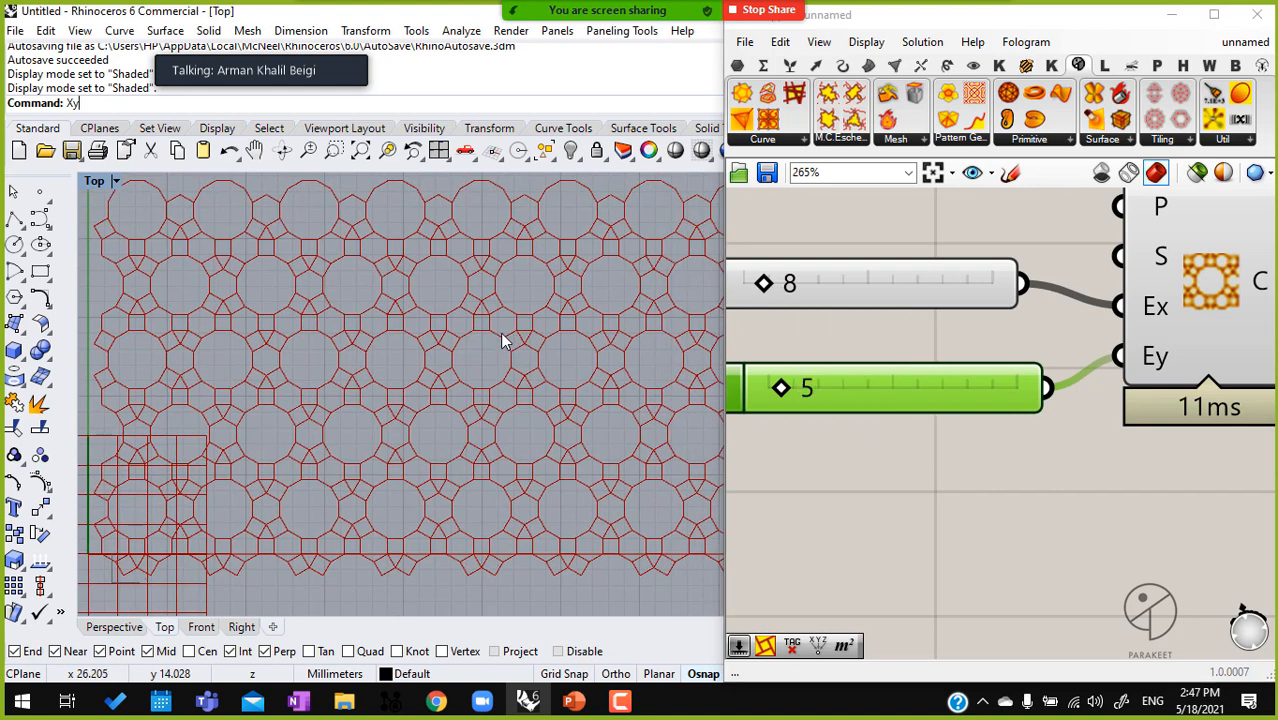
scroll(511, 343, "down", 3)
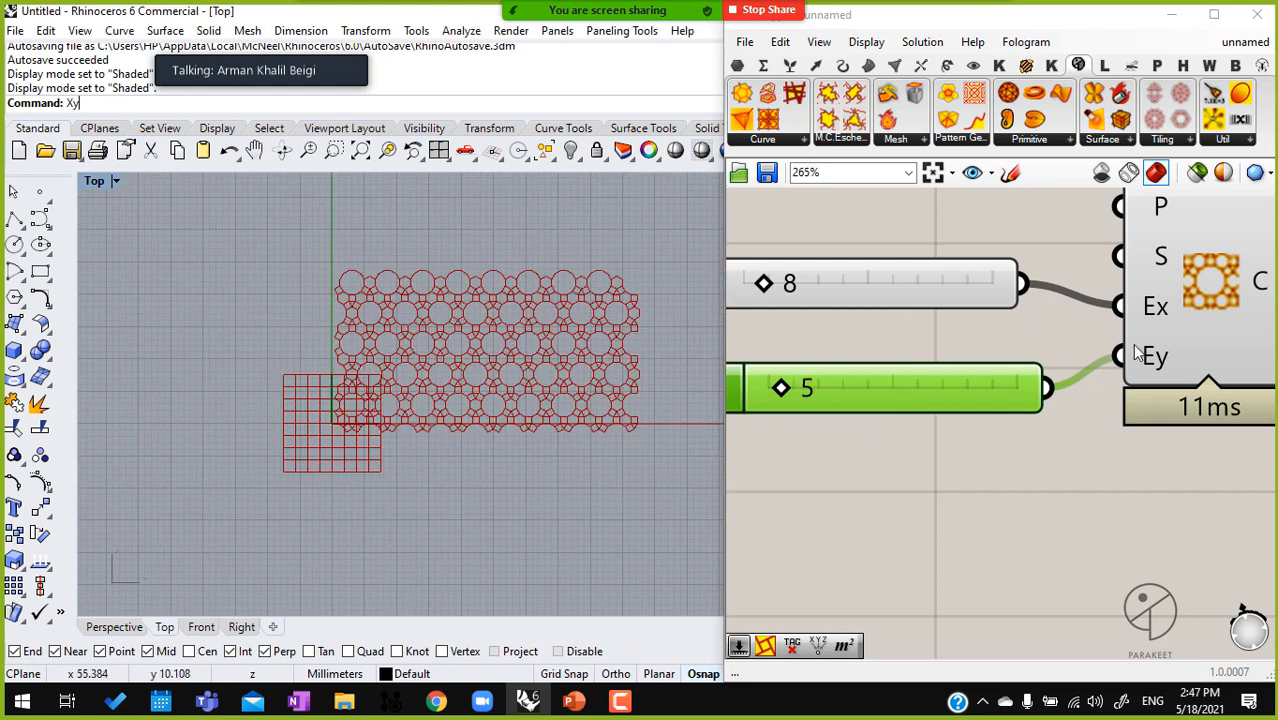
Add an XY Plane component above the sliders and connect it to the tiling component's P input
right_click_drag(998, 327, 999, 344)
left_click_drag(957, 312, 965, 332)
right_click_drag(965, 332, 1076, 450)
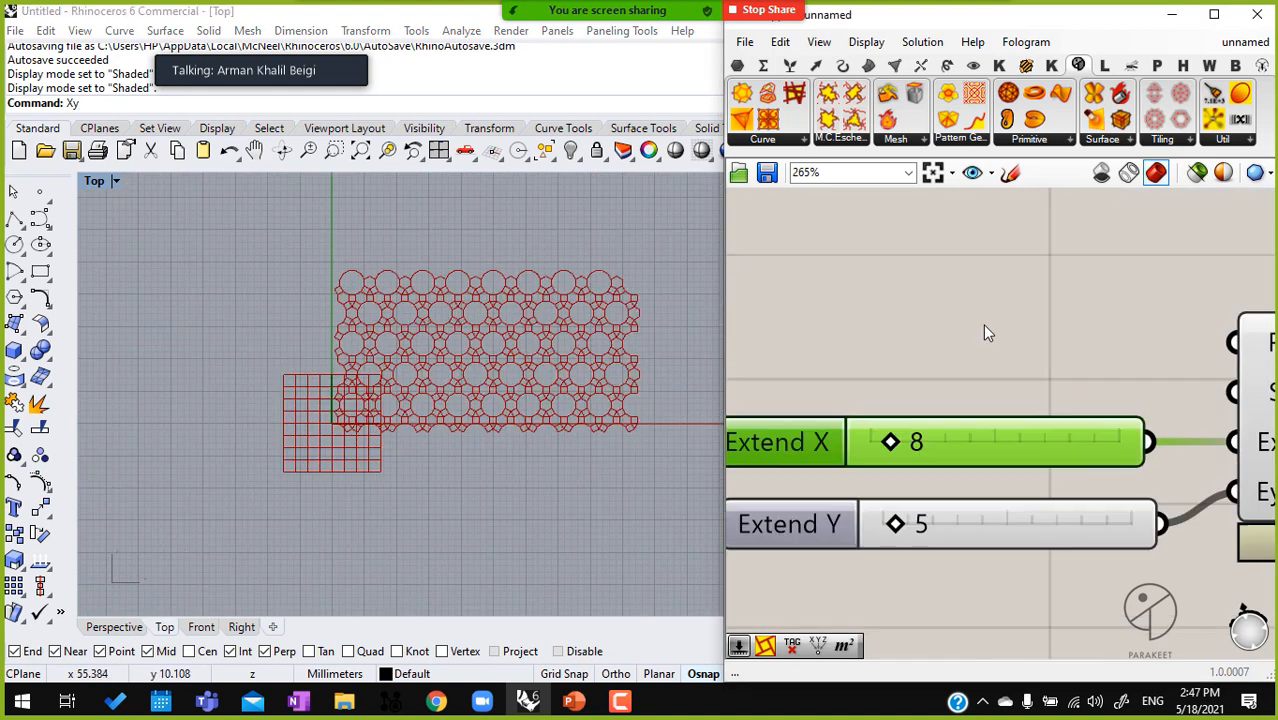
double_click(985, 333)
type("xy")
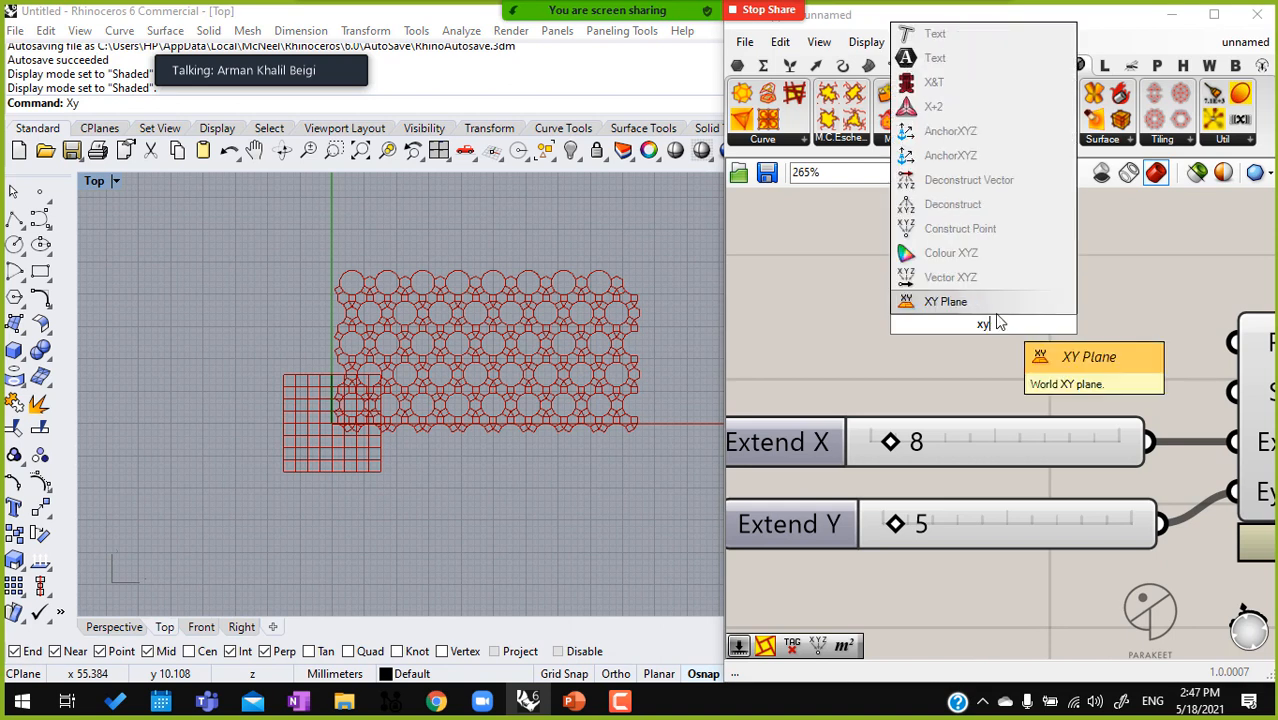
key("Return")
right_click_drag(1151, 318, 1064, 311)
left_click_drag(1140, 330, 893, 316)
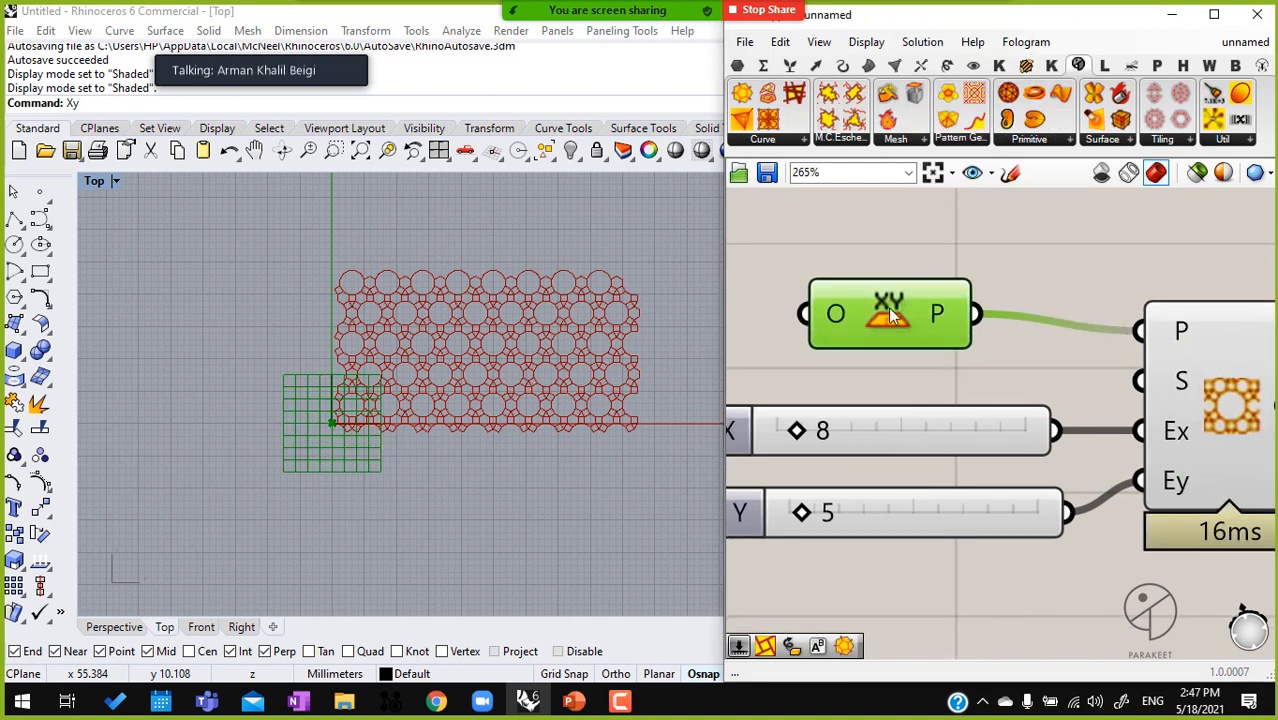
Turn off the XY Plane component's preview to leave only the tiling in the Top view
scroll(890, 311, "down", 1)
middle_click(890, 311)
left_click(960, 252)
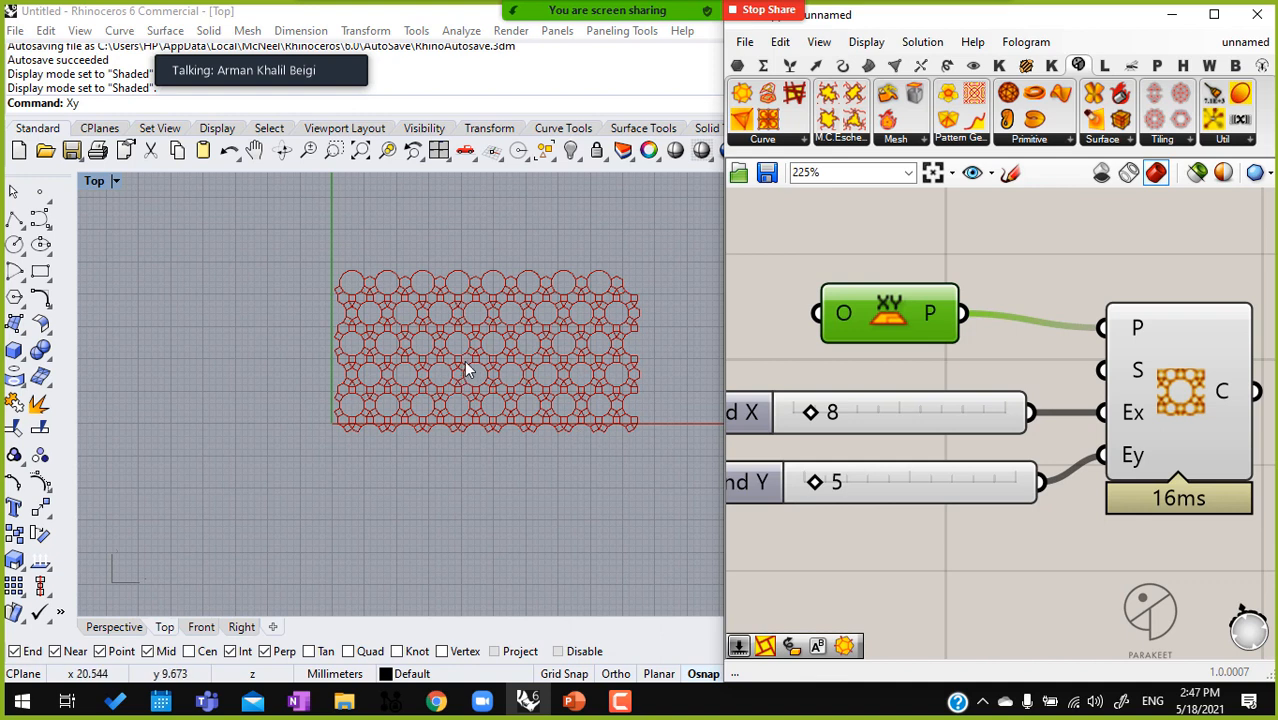
scroll(466, 368, "up", 4)
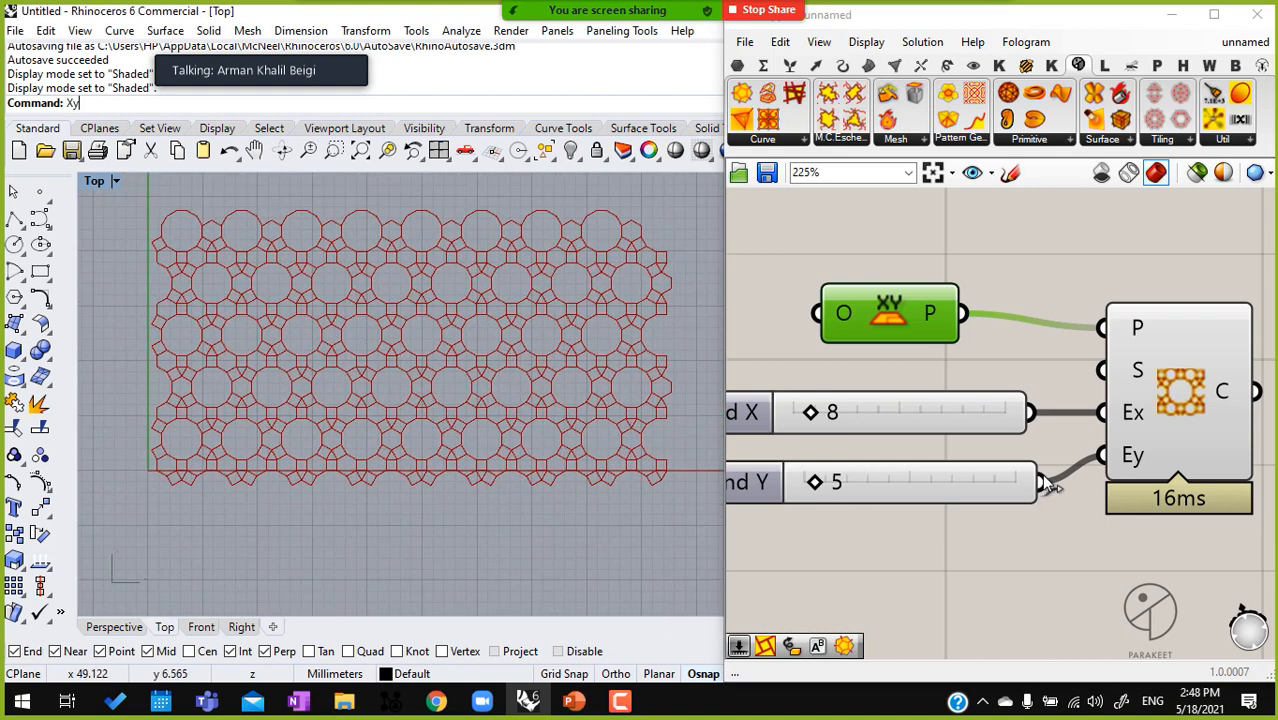
Add a Parakeet Pattern Genotype component with B and F inputs beyond the tiling component's output
scroll(1018, 465, "down", 2)
right_click_drag(1018, 465, 864, 408)
scroll(1003, 408, "down", 1)
right_click_drag(1003, 408, 828, 383)
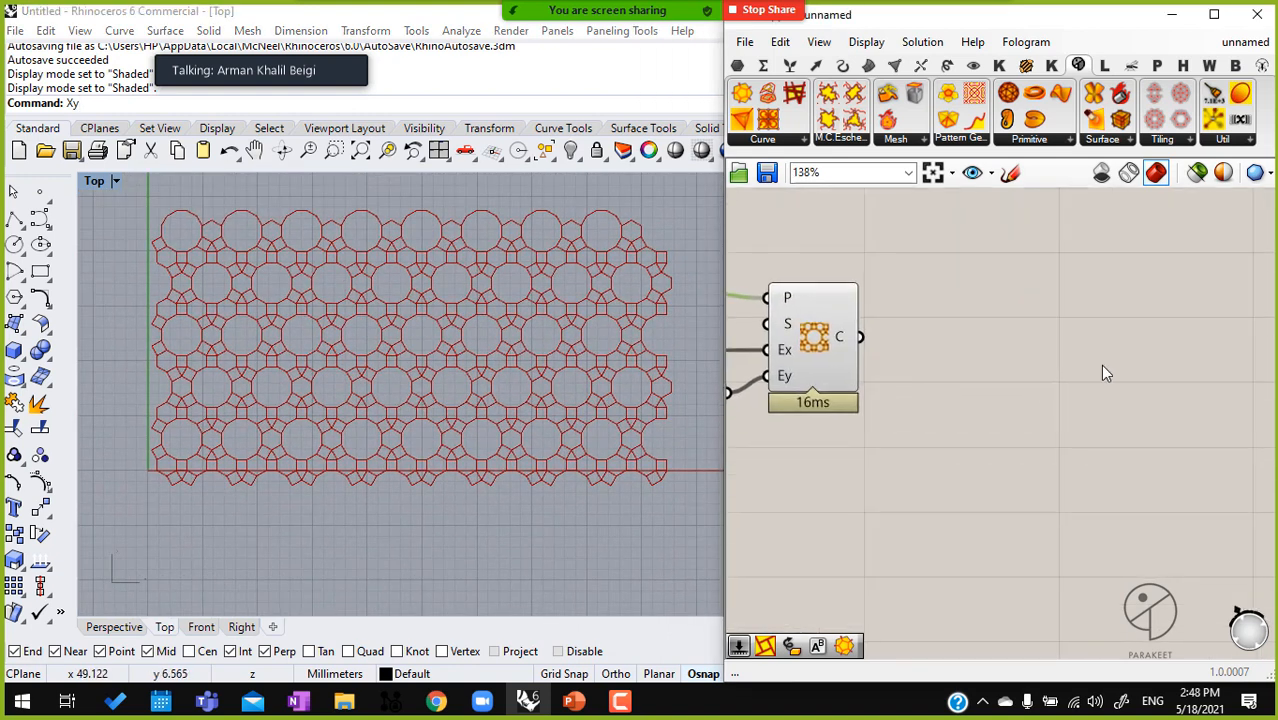
left_click(1026, 140)
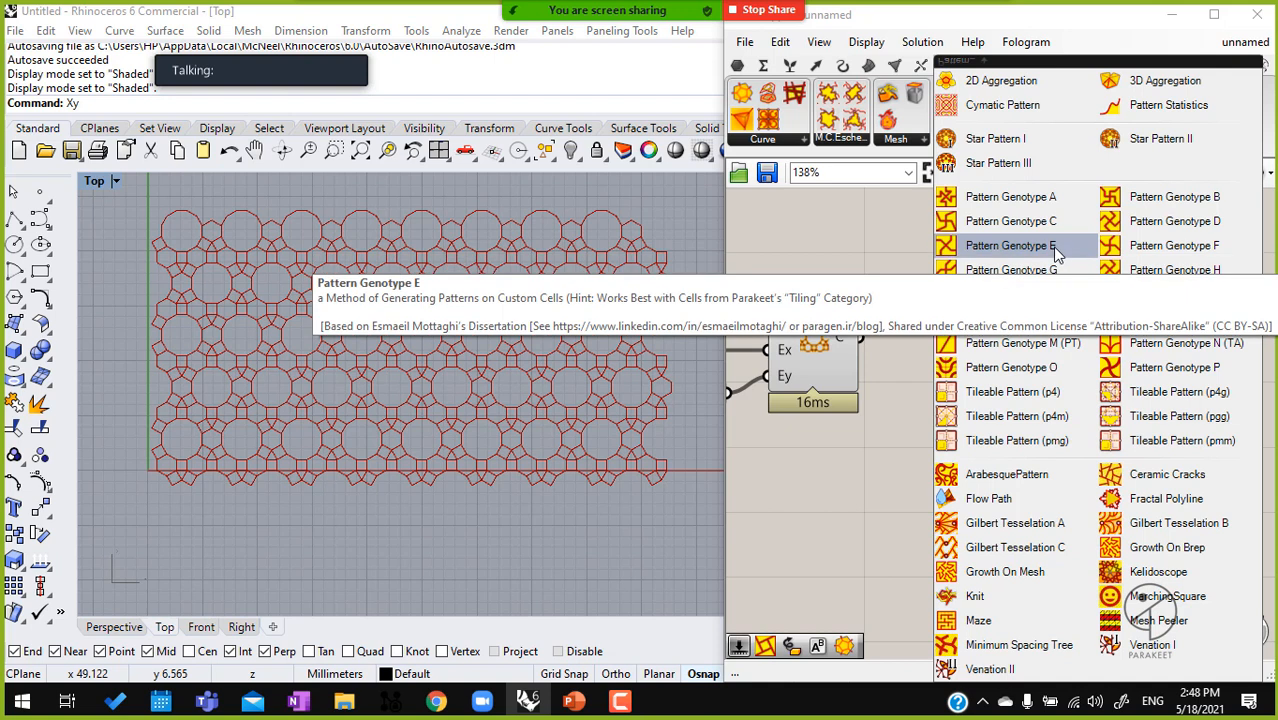
left_click(1034, 325)
left_click(1004, 358)
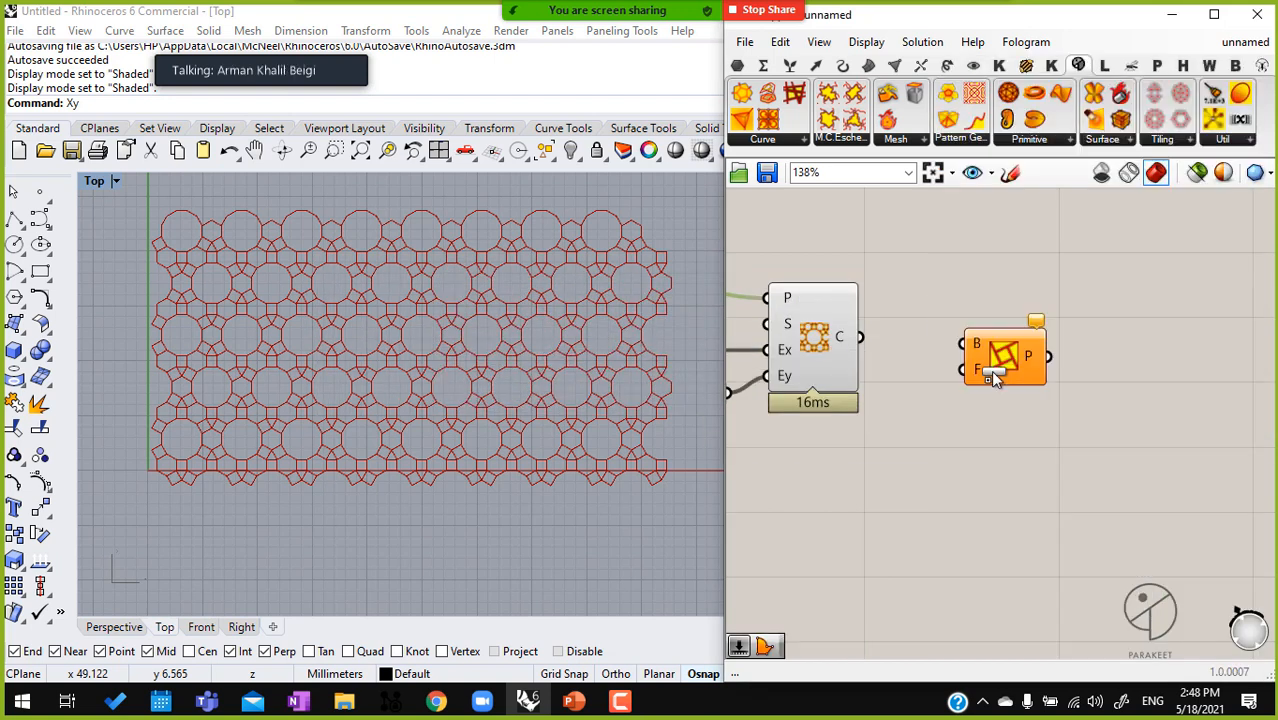
Connect the tiling component's C output to the Pattern Genotype component's B input
scroll(985, 352, "up", 3)
left_click_drag(946, 340, 775, 338)
right_click_drag(969, 357, 874, 338)
scroll(869, 330, "down", 3)
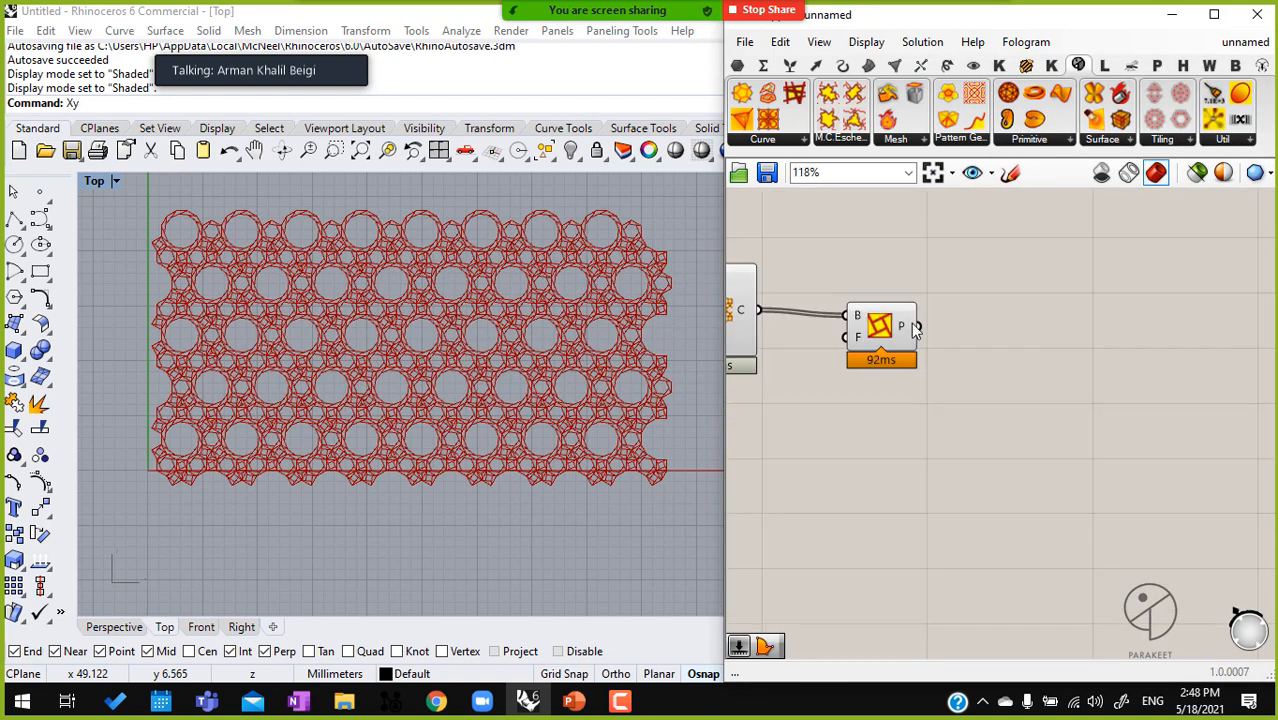
Move the Pattern Genotype component farther from the tiling component and turn off the tiling's preview
left_click_drag(891, 324, 1149, 326)
right_click_drag(790, 345, 1049, 322)
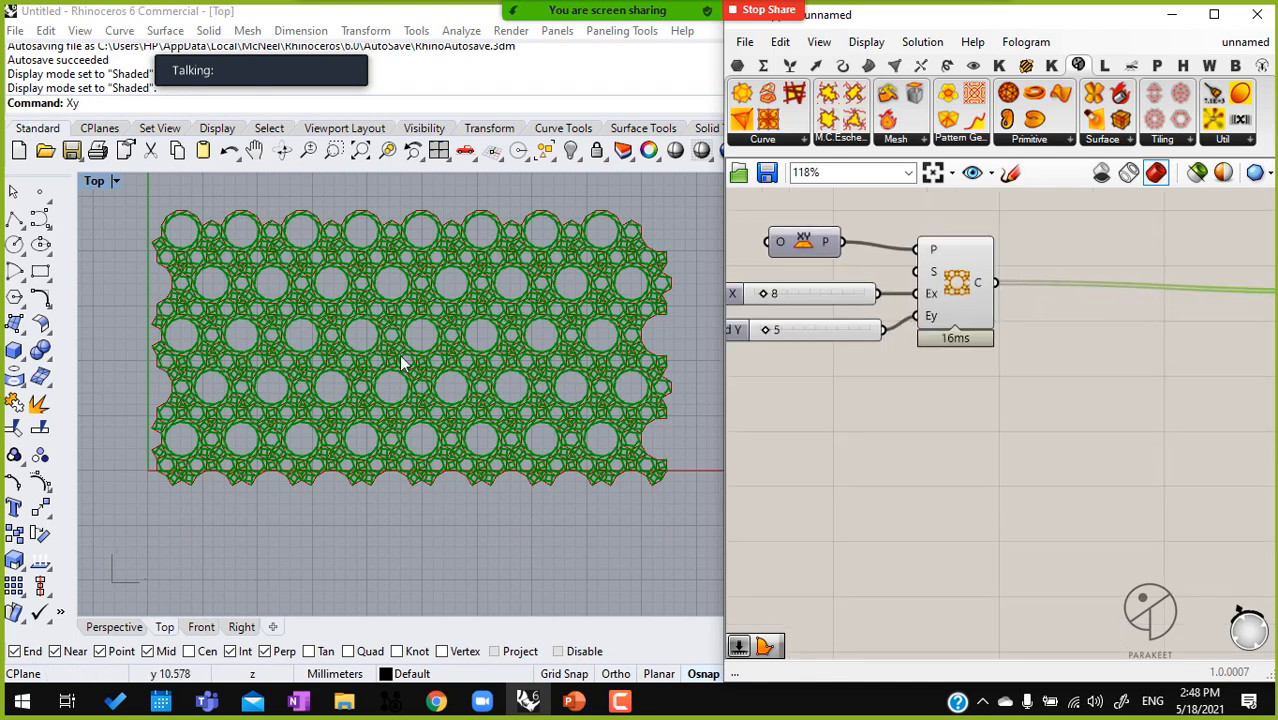
scroll(391, 294, "up", 3)
middle_click(957, 328)
scroll(958, 328, "down", 1)
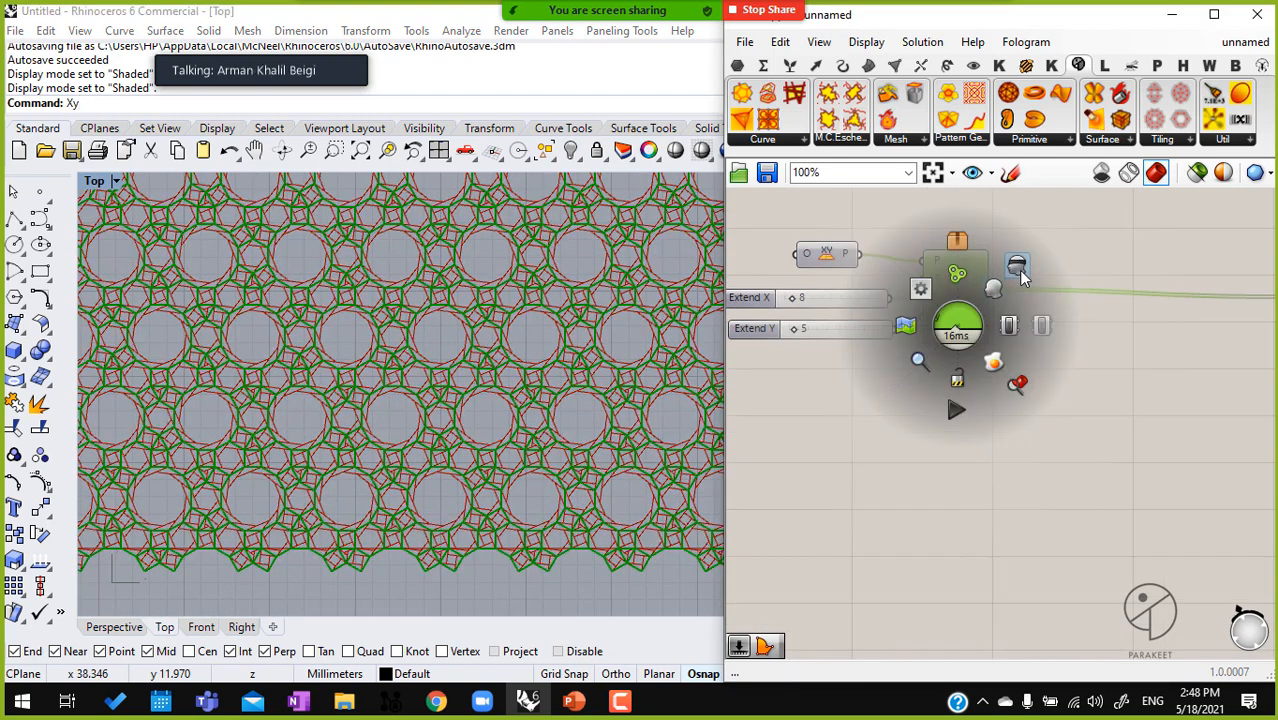
left_click(1018, 268)
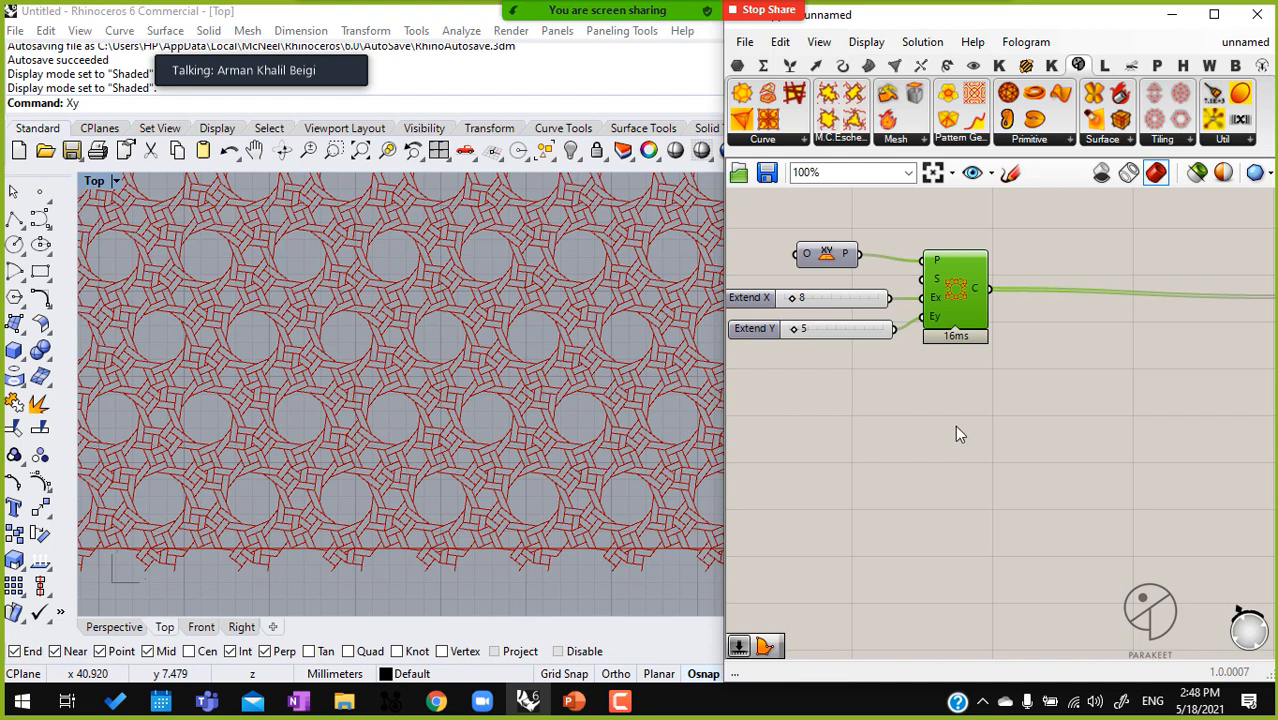
Turn the tiling component's preview back on and select the Pattern Genotype component to highlight its pattern over the cells
scroll(911, 423, "down", 2)
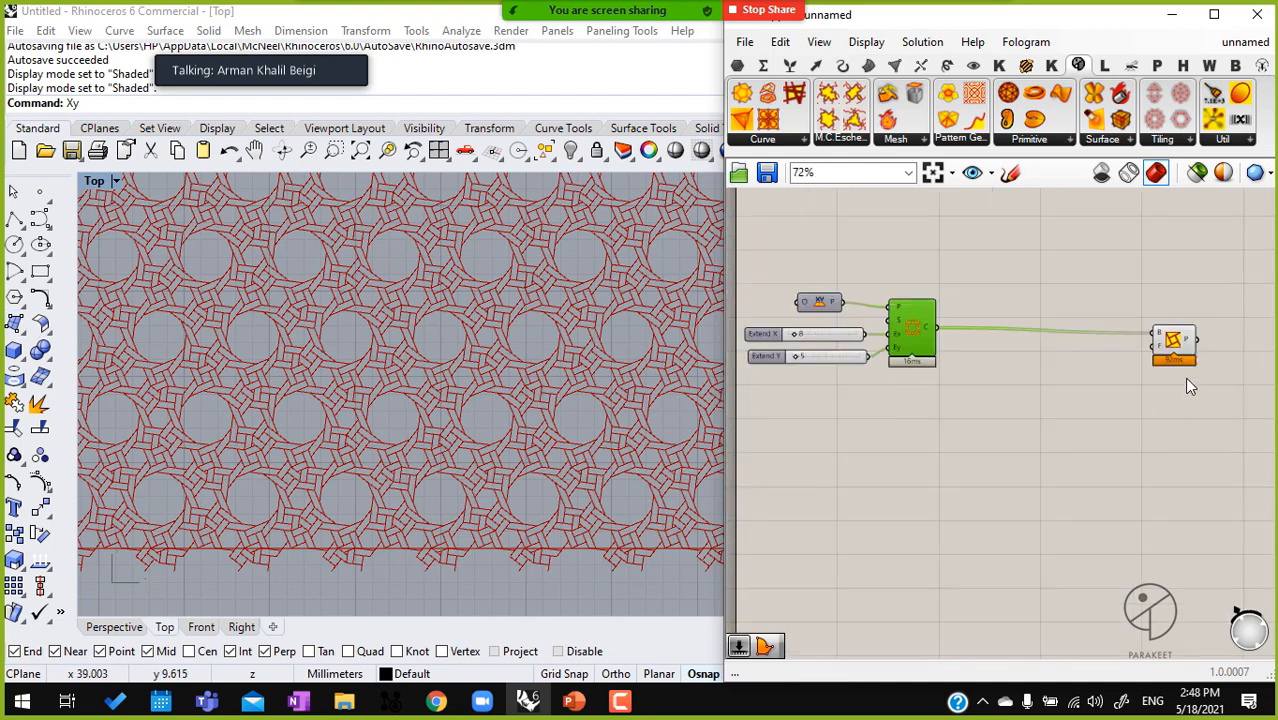
scroll(1188, 393, "up", 2)
left_click(1180, 345)
scroll(1157, 345, "up", 2)
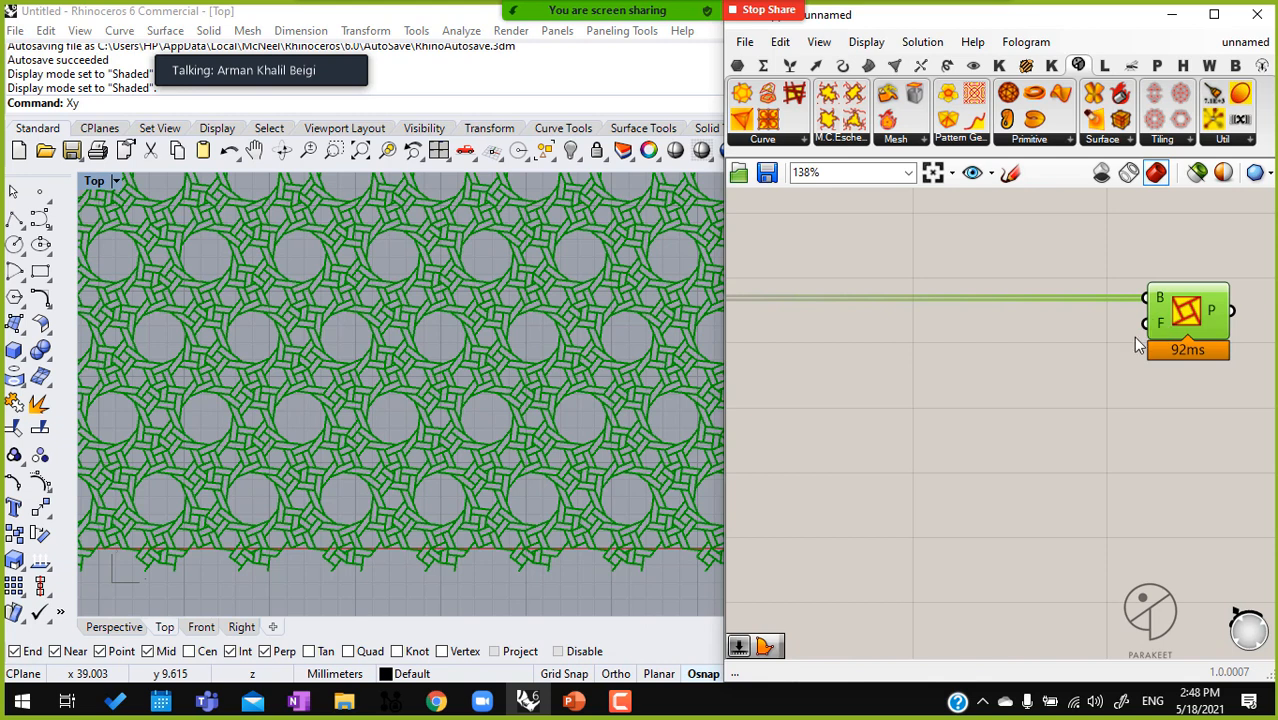
scroll(965, 358, "down", 3)
left_click(900, 322)
middle_click(900, 322)
left_click(938, 280)
left_click(1203, 340)
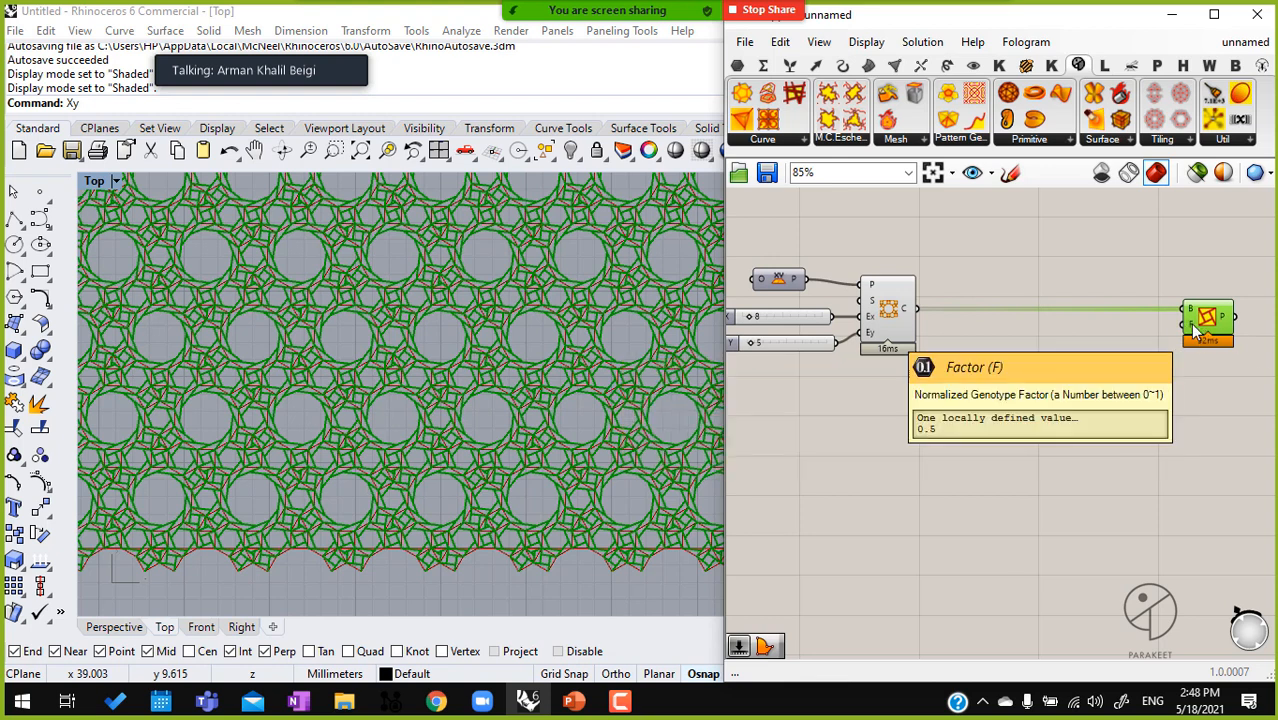
Add an Area component below the tiling component and connect the tiling's C output to its G input
left_click(895, 318)
double_click(979, 394)
type("area")
left_click(948, 374)
left_click_drag(914, 308, 960, 397)
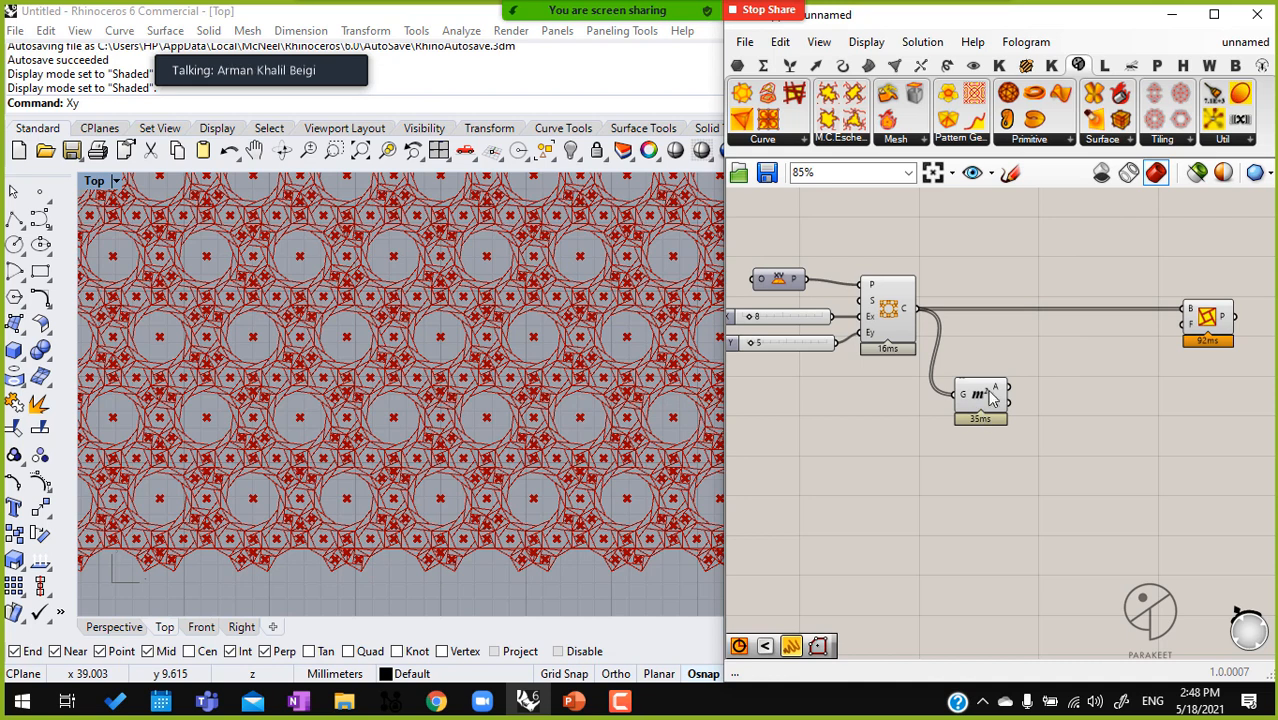
Turn off the Pattern Genotype component's preview and space it farther from the tiling and Area components
left_click_drag(1210, 355, 1154, 270)
middle_click(1196, 298)
scroll(1217, 277, "down", 1)
left_click(1235, 256)
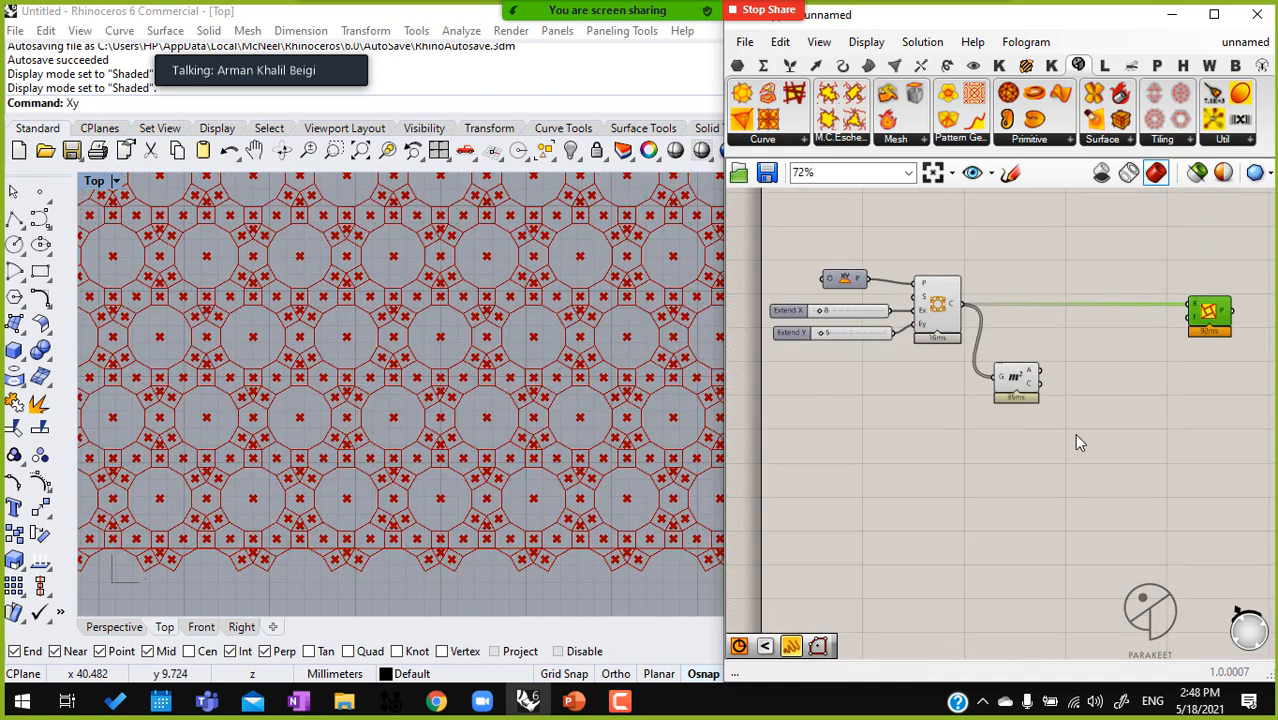
right_click_drag(1139, 383, 993, 377)
scroll(1069, 308, "down", 3)
left_click_drag(1073, 307, 1183, 313)
scroll(940, 390, "up", 3)
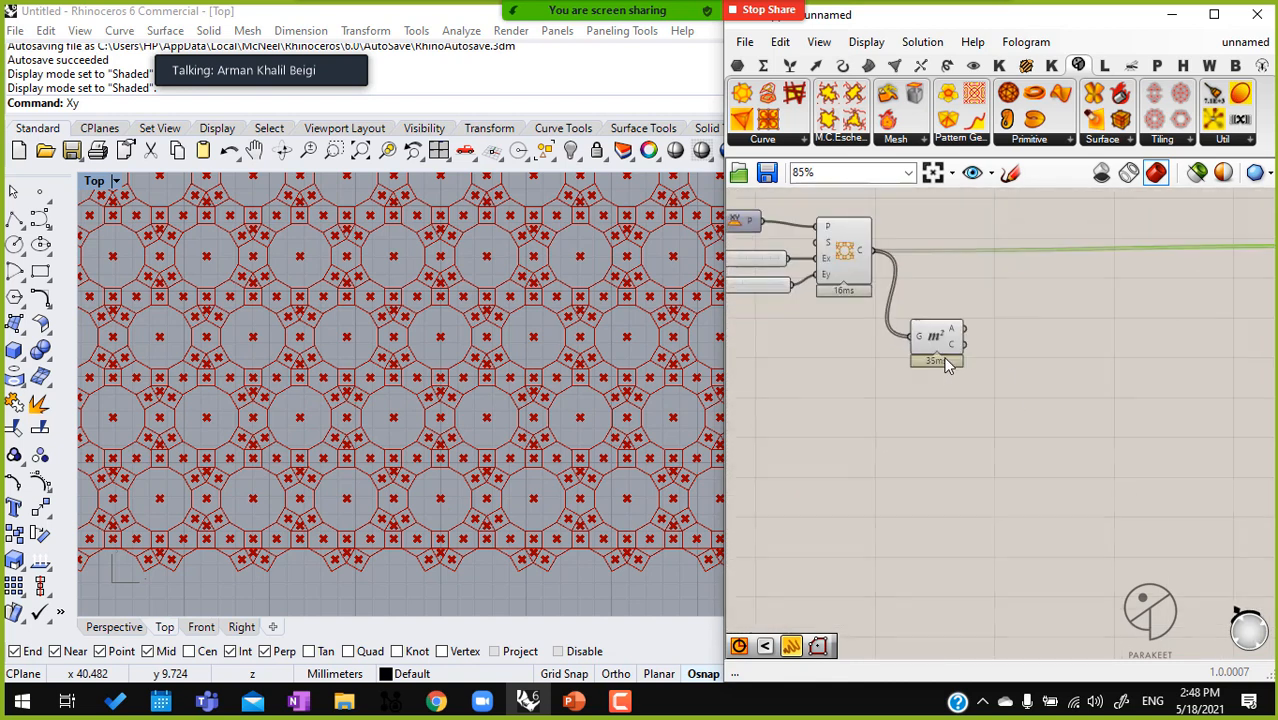
left_click(950, 334)
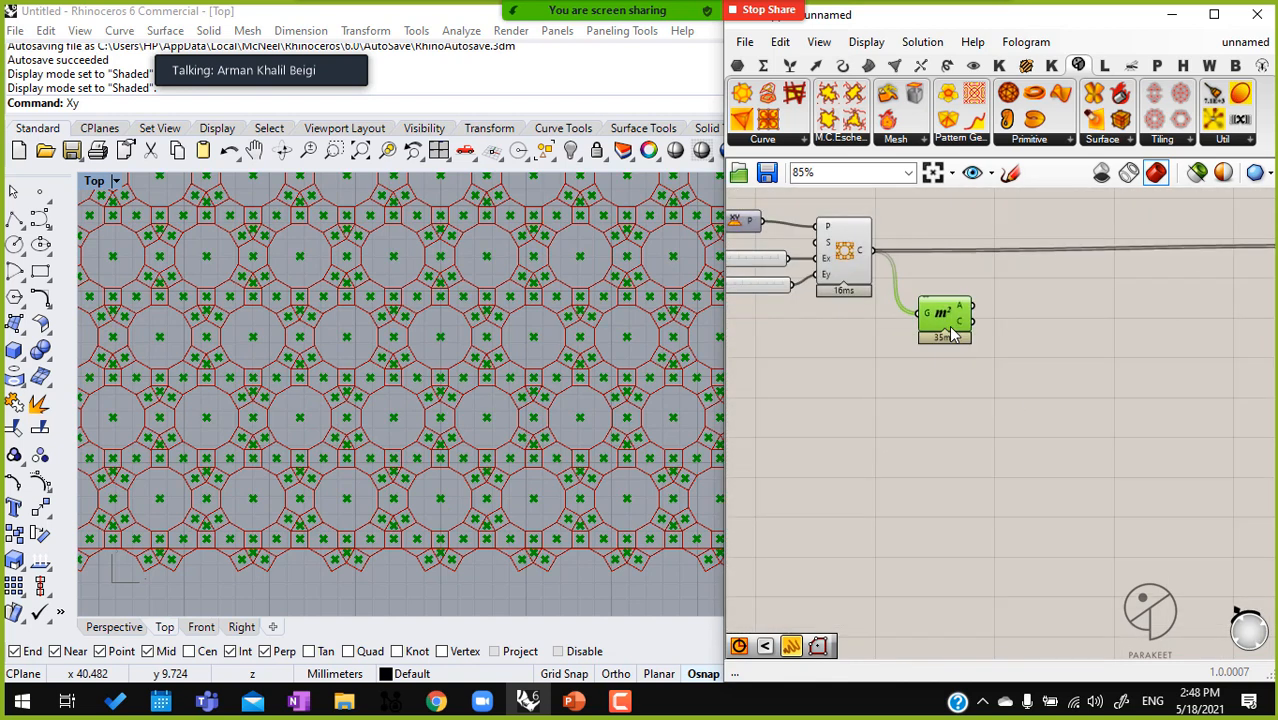
Place two point objects in the Top view of Rhino, one in the upper and one in the lower part of the tiling
left_click(40, 191)
scroll(500, 360, "down", 5)
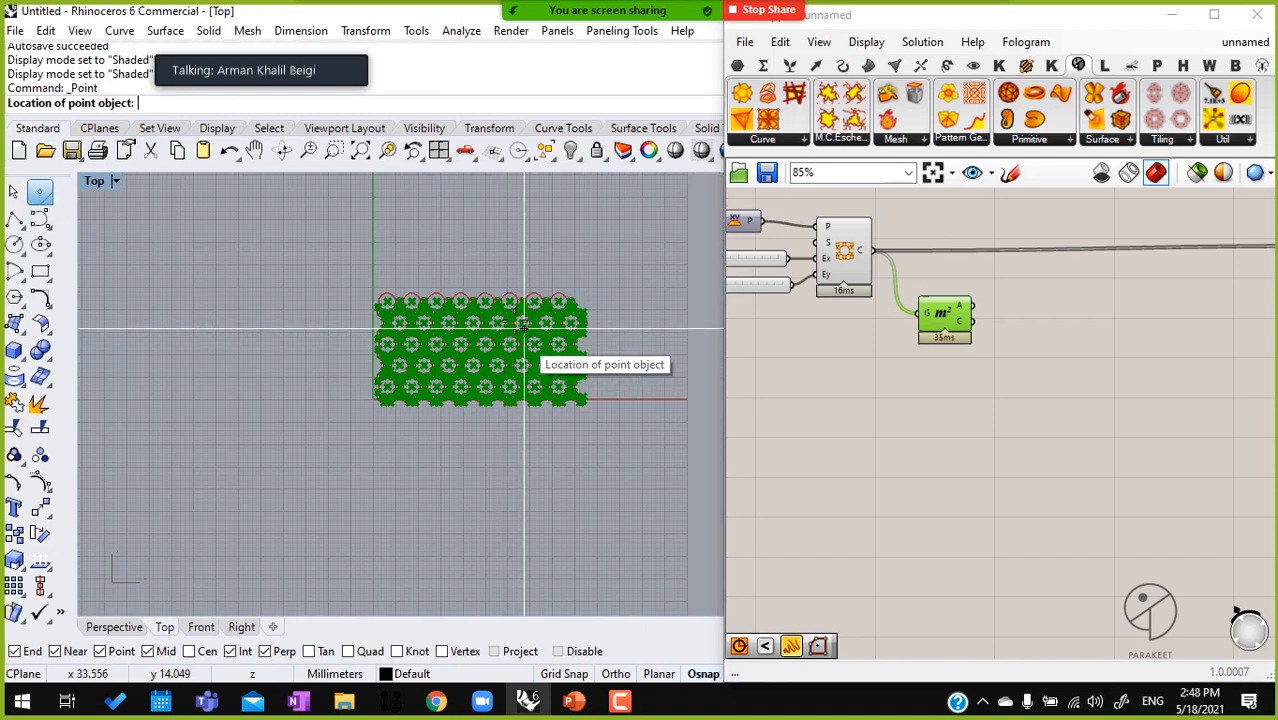
scroll(488, 355, "up", 3)
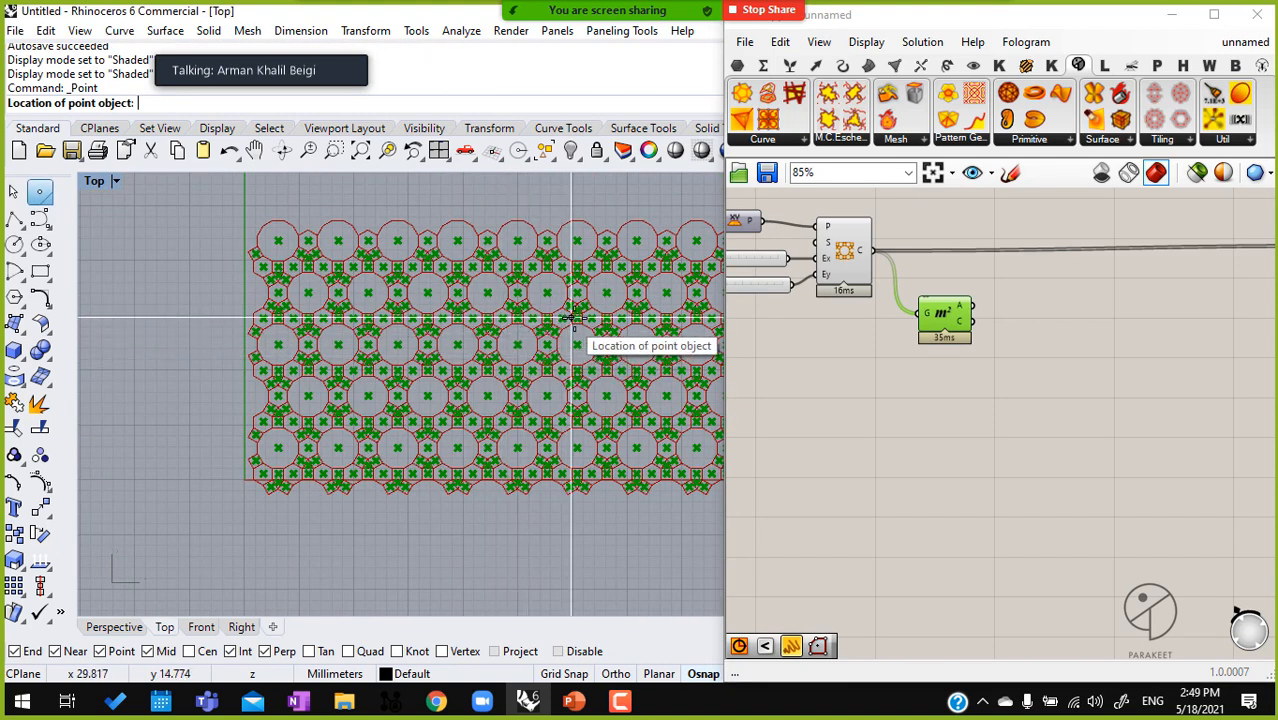
left_click(615, 304)
key("Return")
left_click(390, 406)
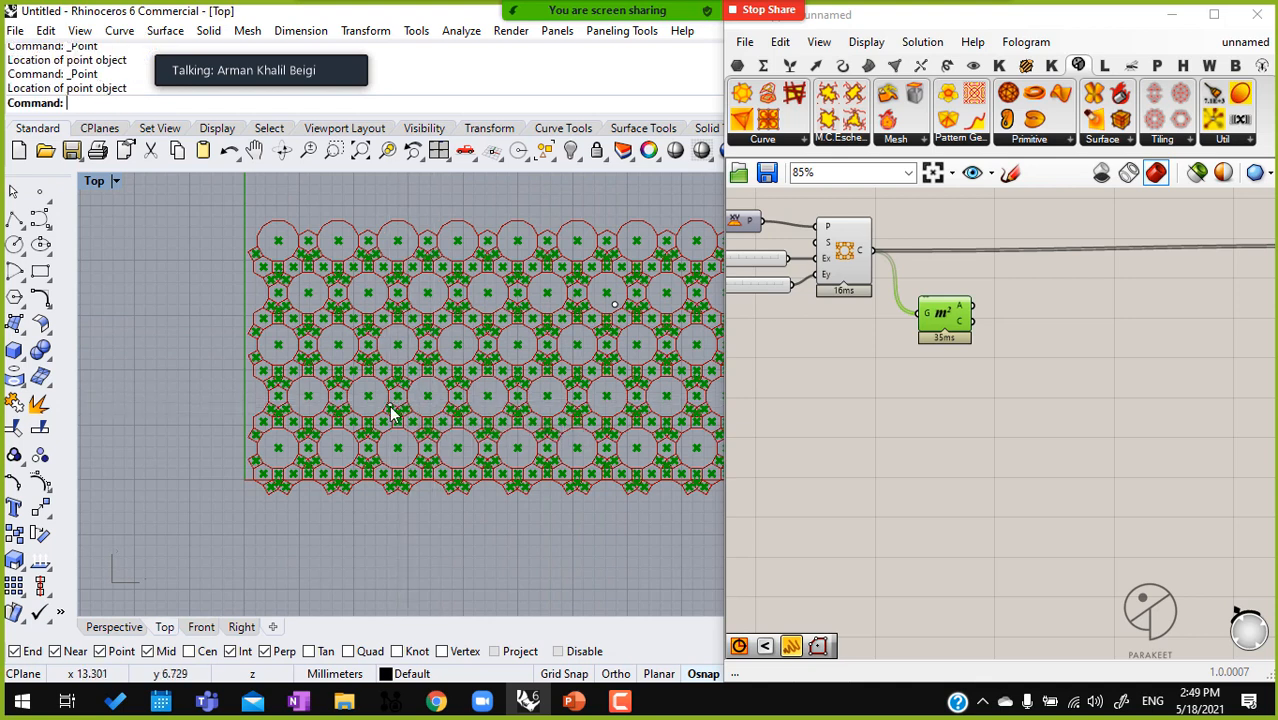
Add a Point parameter to the Grasshopper canvas and reference both Rhino points in it as multiple points
double_click(984, 494)
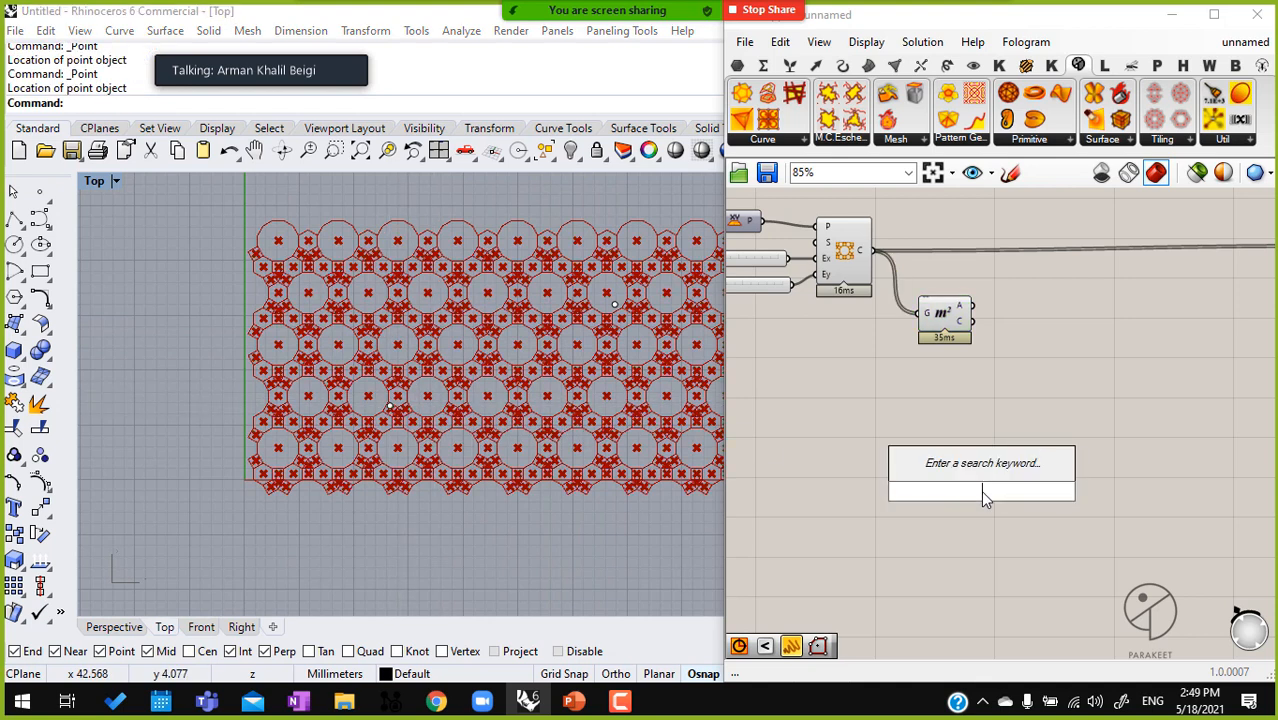
type("pt")
left_click(940, 396)
scroll(990, 505, "up", 4)
right_click(984, 482)
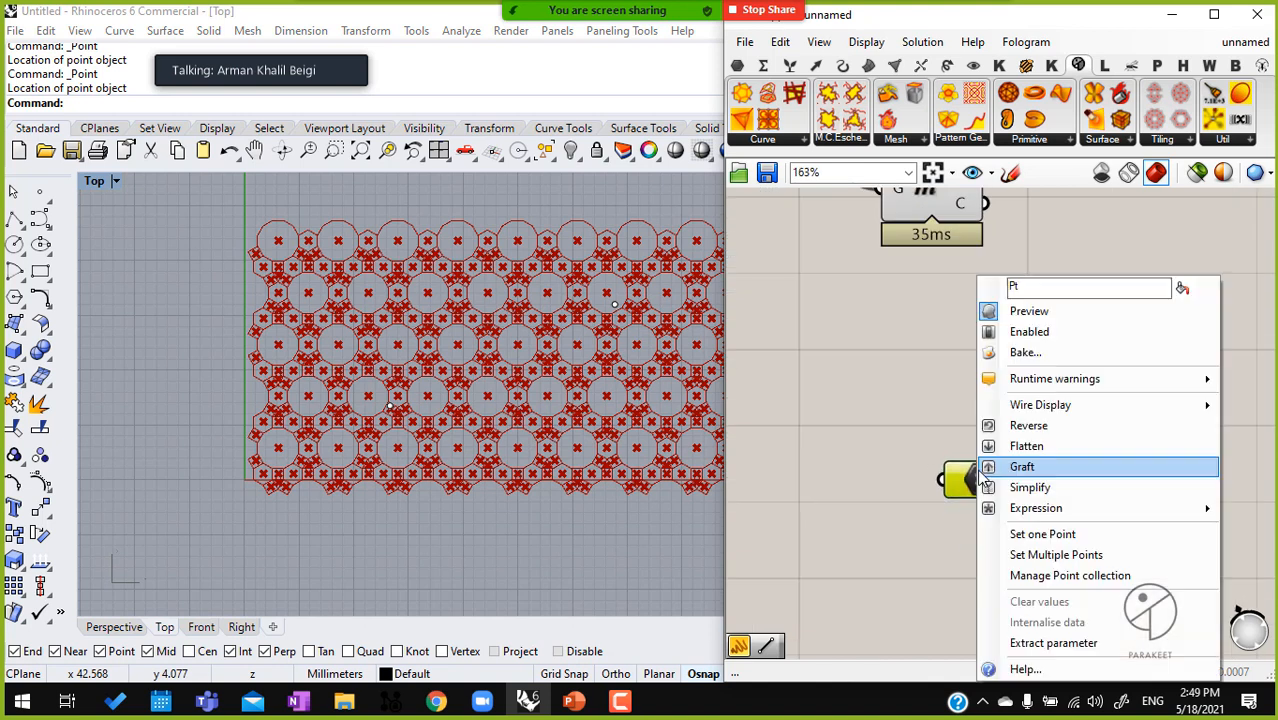
left_click(1056, 554)
key("Return")
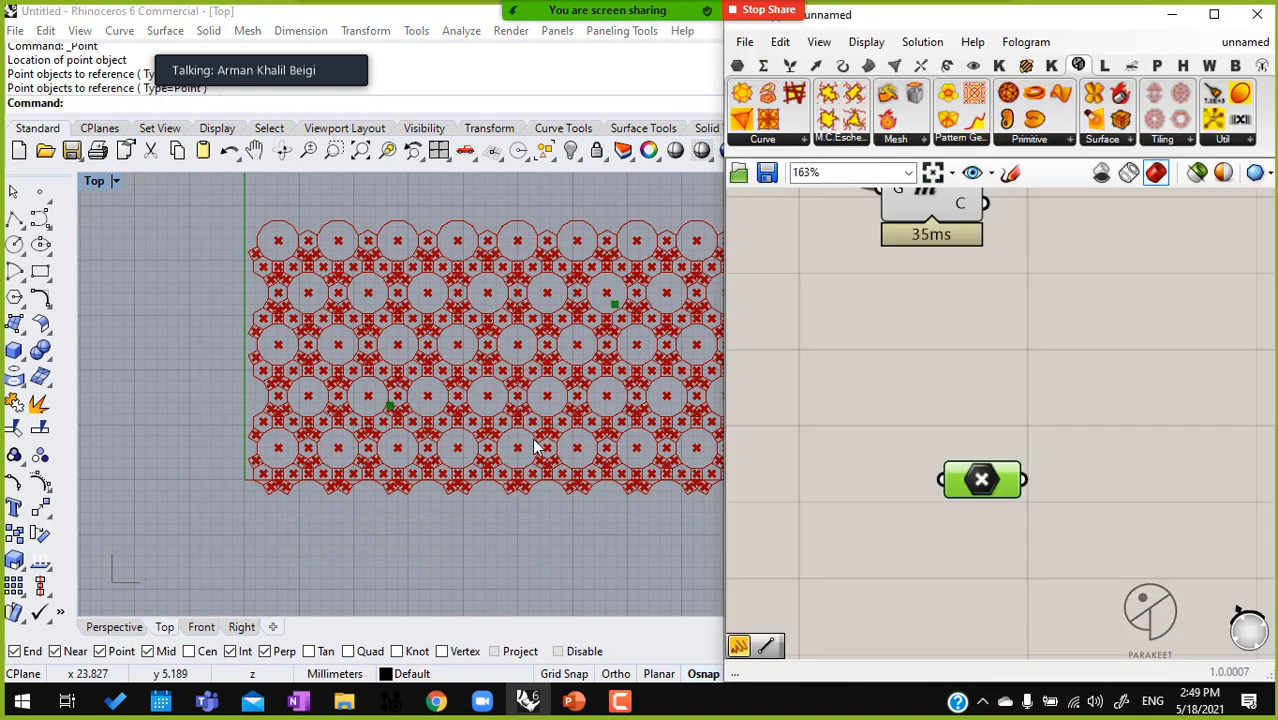
Add a Pull Point component, connecting the Point parameter to its G input and the Area component's C output to its P input
scroll(953, 440, "down", 3)
left_click_drag(921, 455, 904, 385)
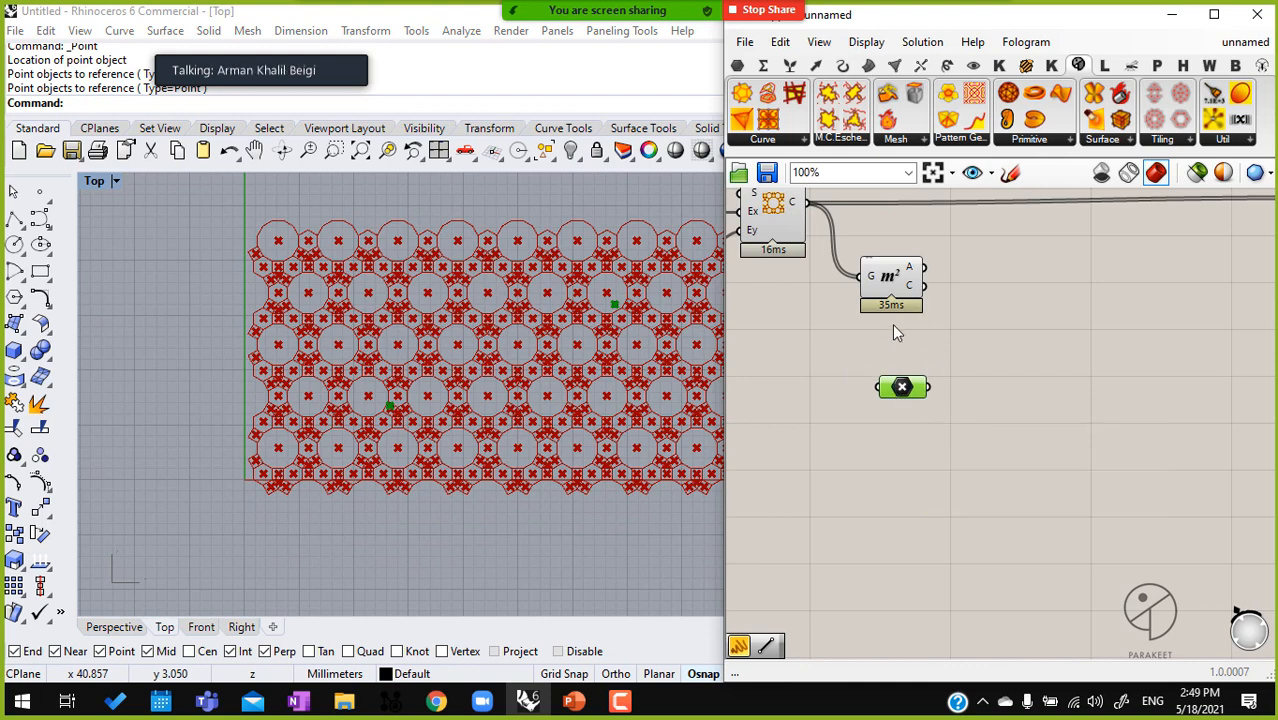
scroll(663, 290, "up", 5)
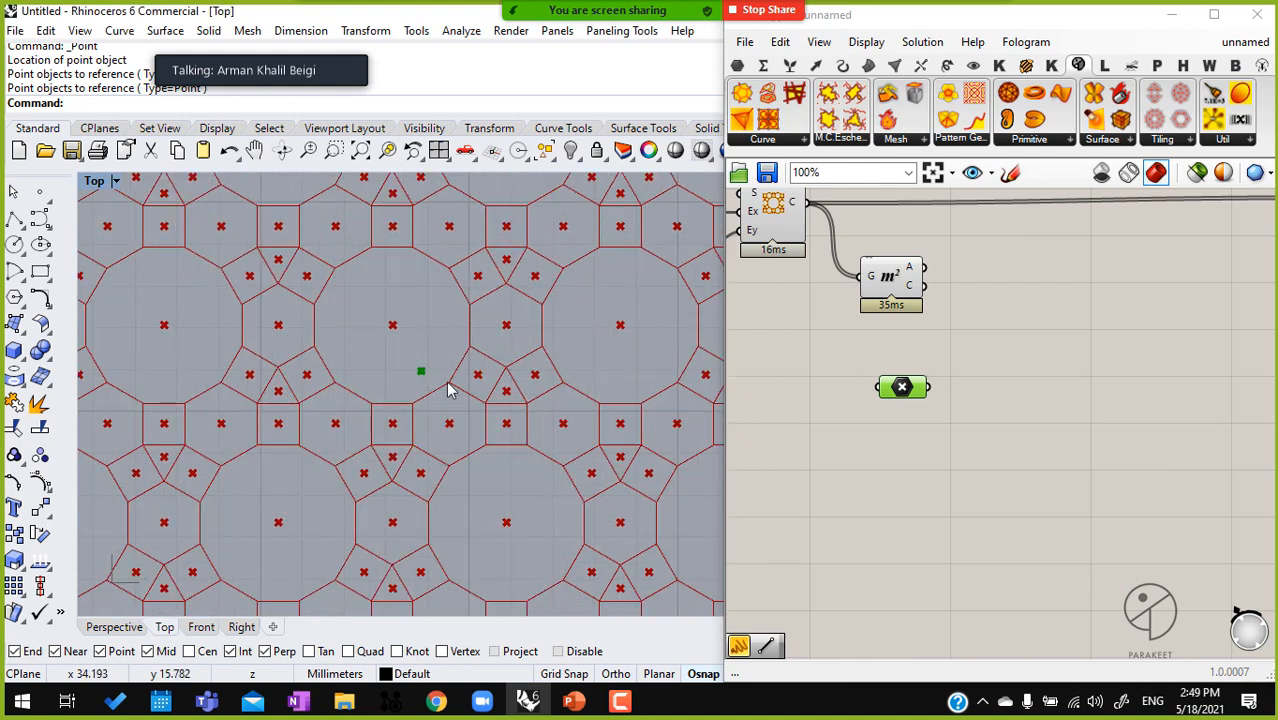
double_click(1022, 358)
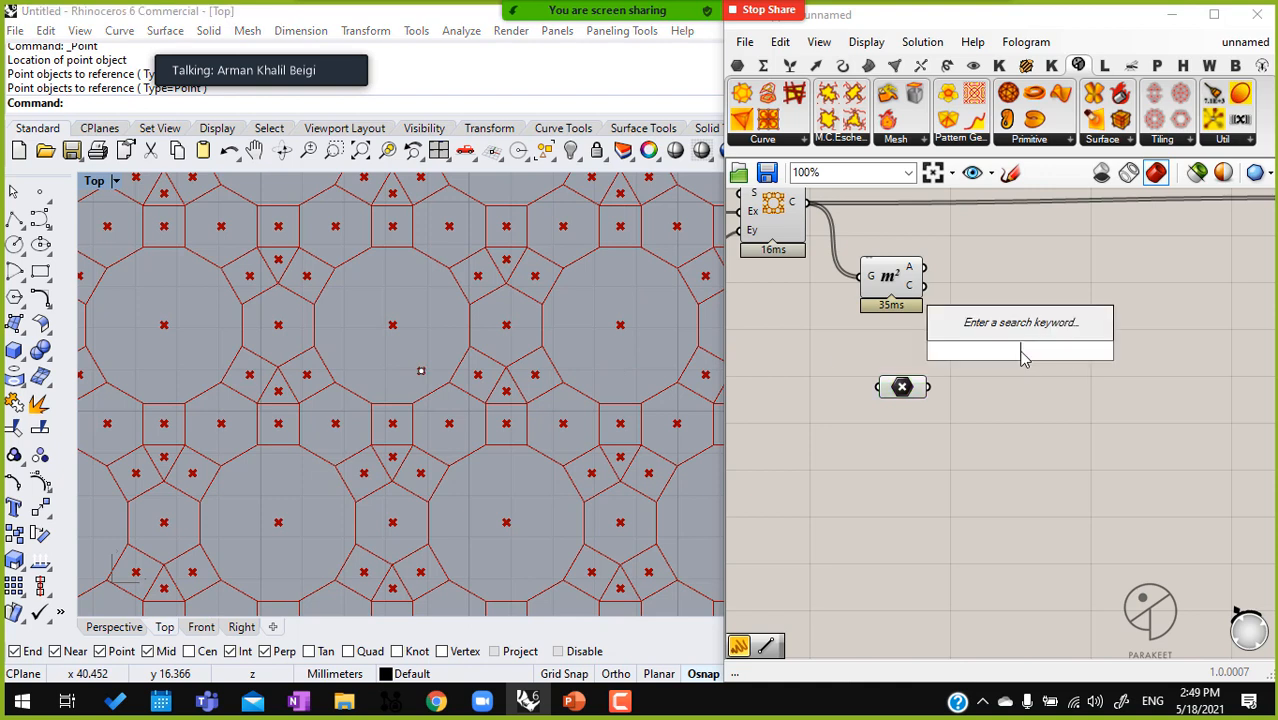
type("Pu")
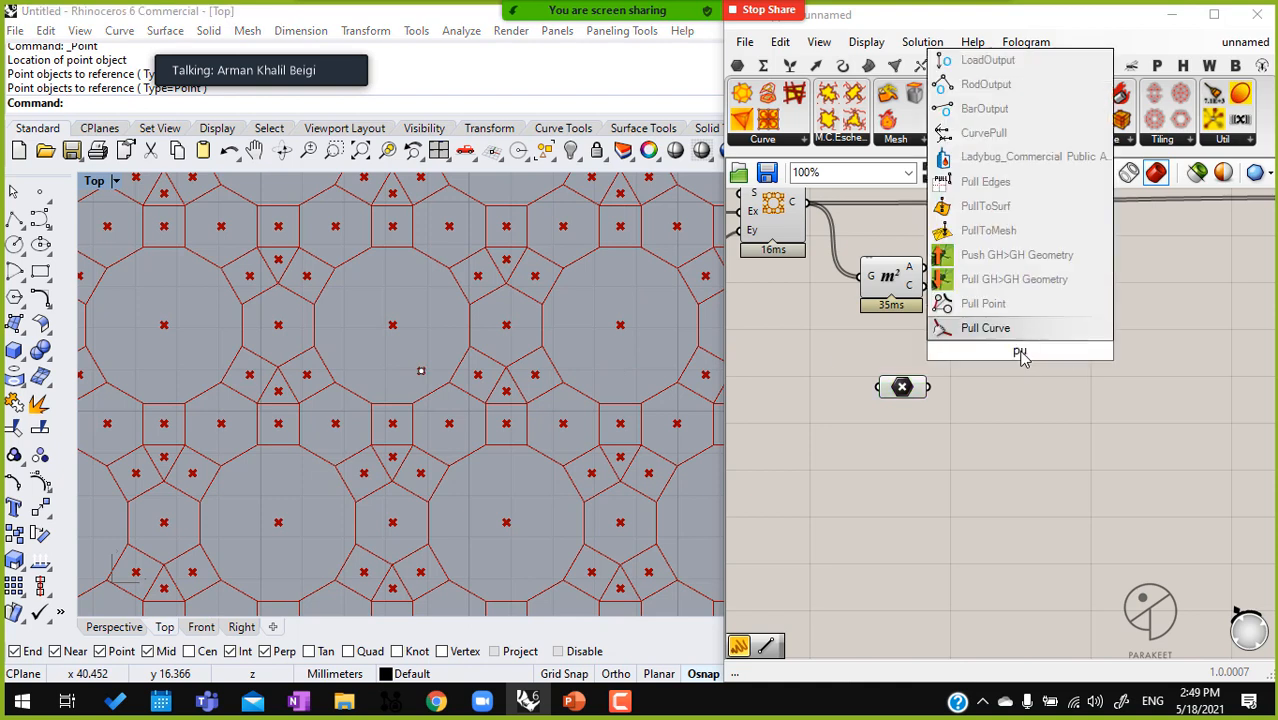
key("Up")
key("Return")
left_click_drag(1021, 351, 930, 387)
left_click_drag(924, 286, 1018, 343)
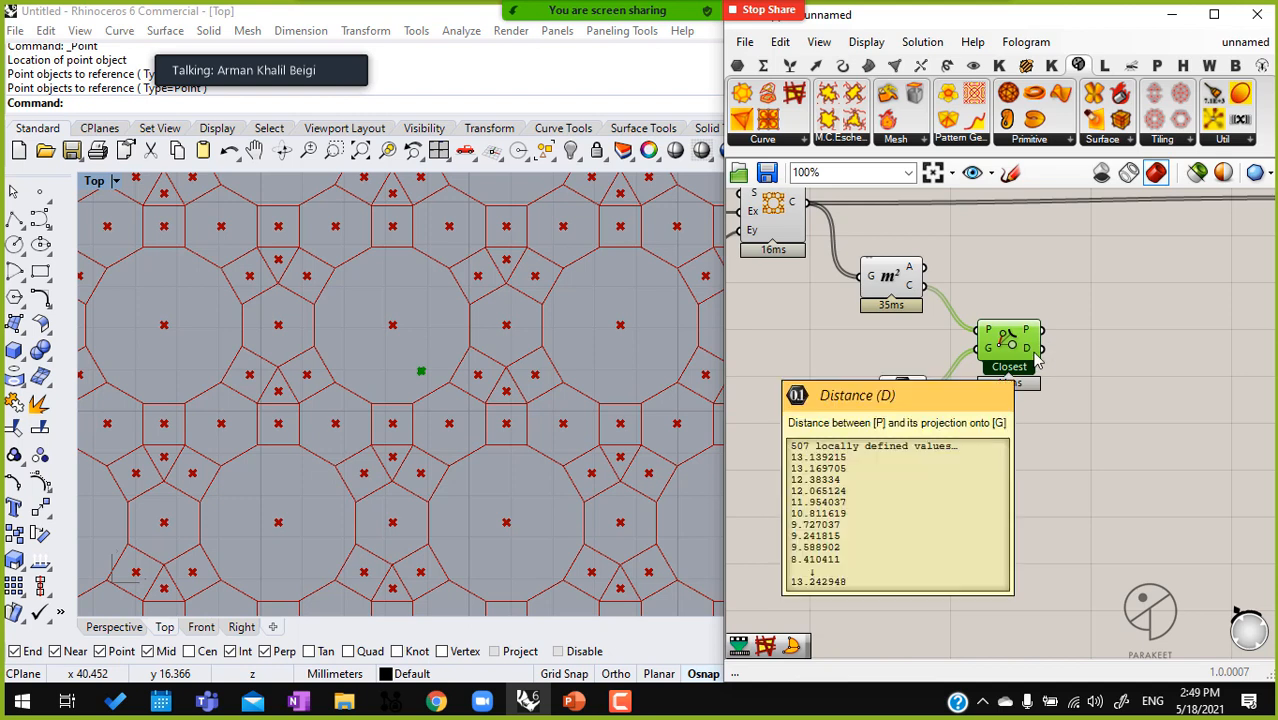
Add a Panel, connect the Pull Point component's D output to it and set it lower on the canvas
right_click_drag(912, 326, 868, 300)
left_click(740, 66)
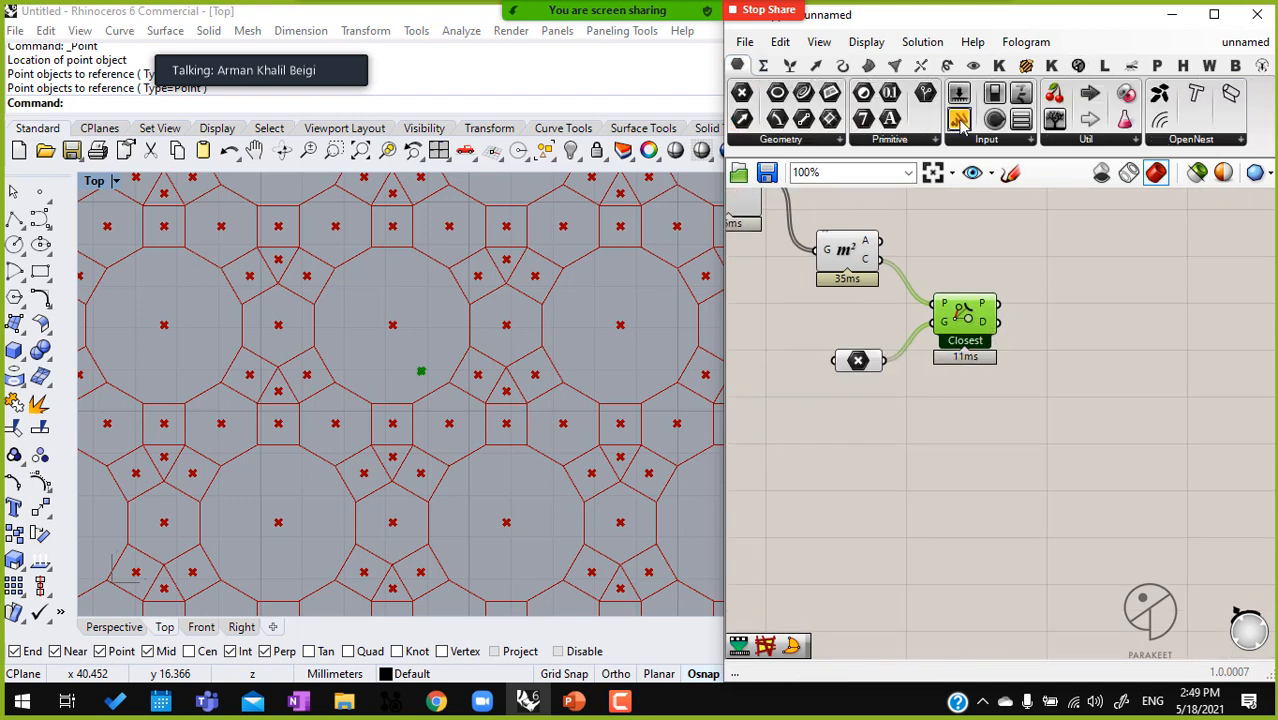
left_click_drag(958, 118, 1170, 417)
left_click_drag(998, 322, 1113, 412)
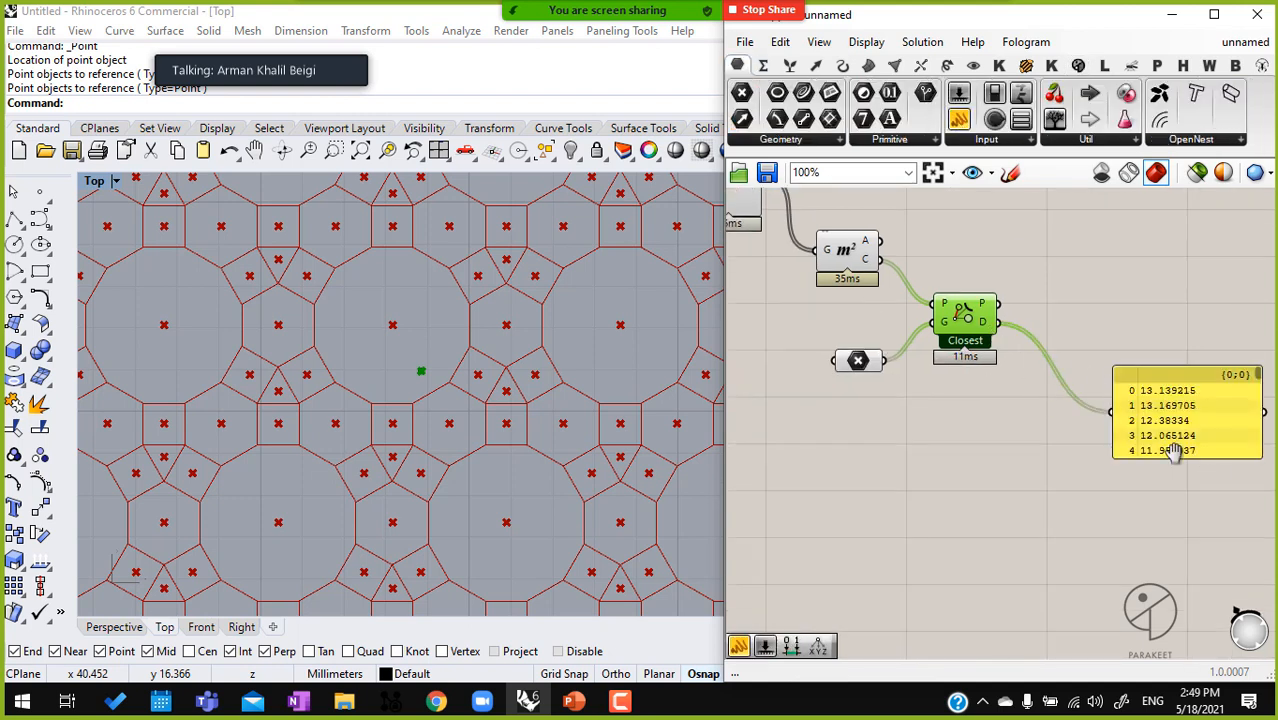
right_click_drag(1118, 428, 935, 383)
scroll(998, 368, "down", 1)
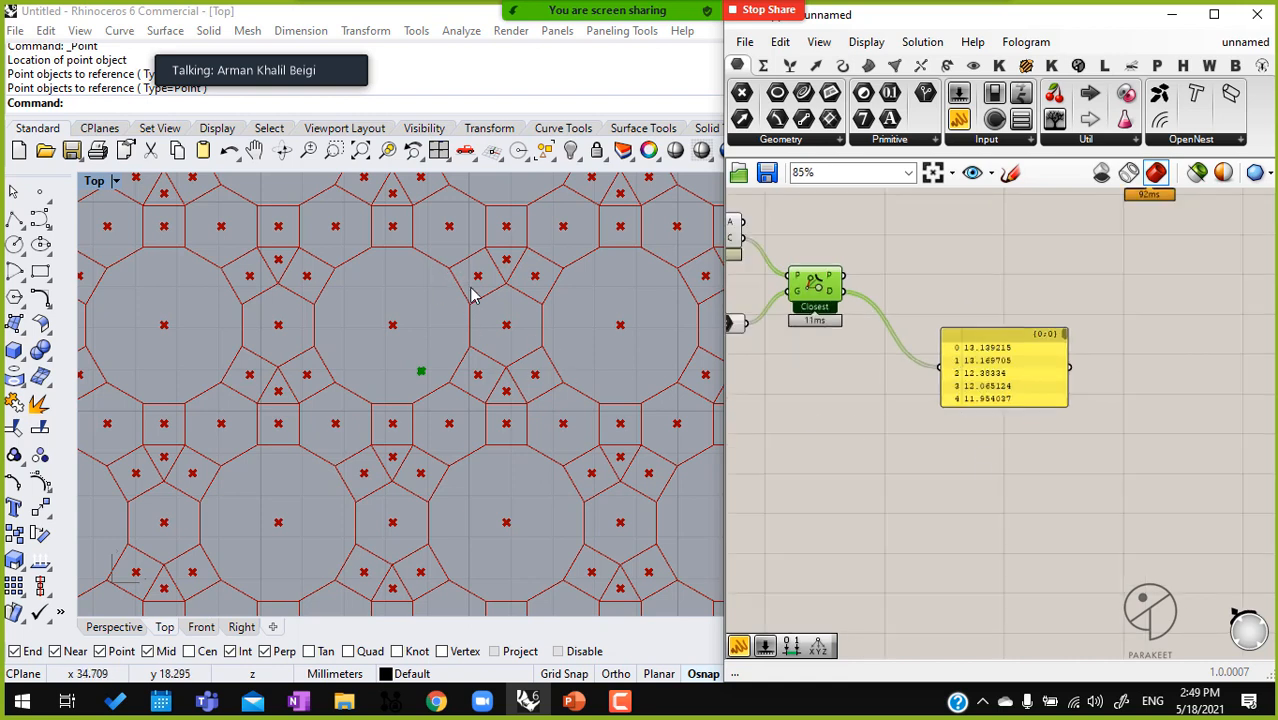
left_click_drag(992, 398, 996, 541)
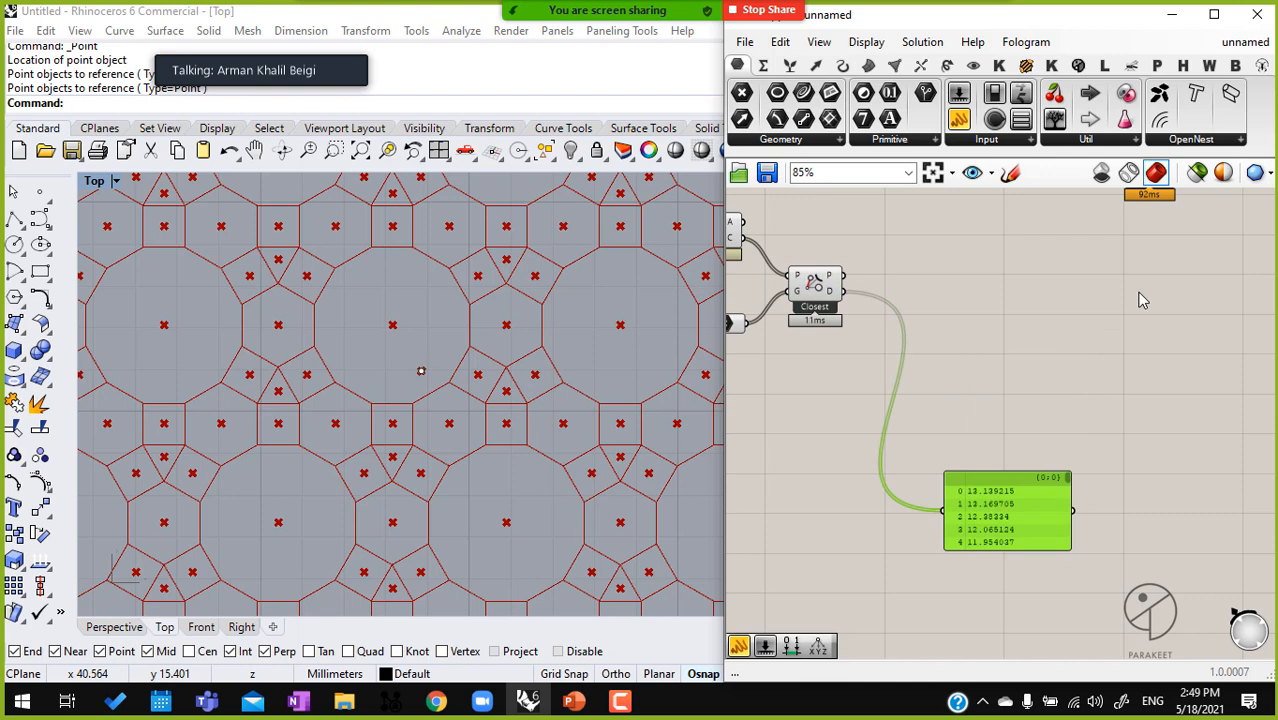
Connect the Pull Point component's D output to the Pattern Genotype component's F input and turn the genotype's preview on
right_click_drag(1034, 357, 1022, 403)
left_click_drag(832, 337, 1116, 227)
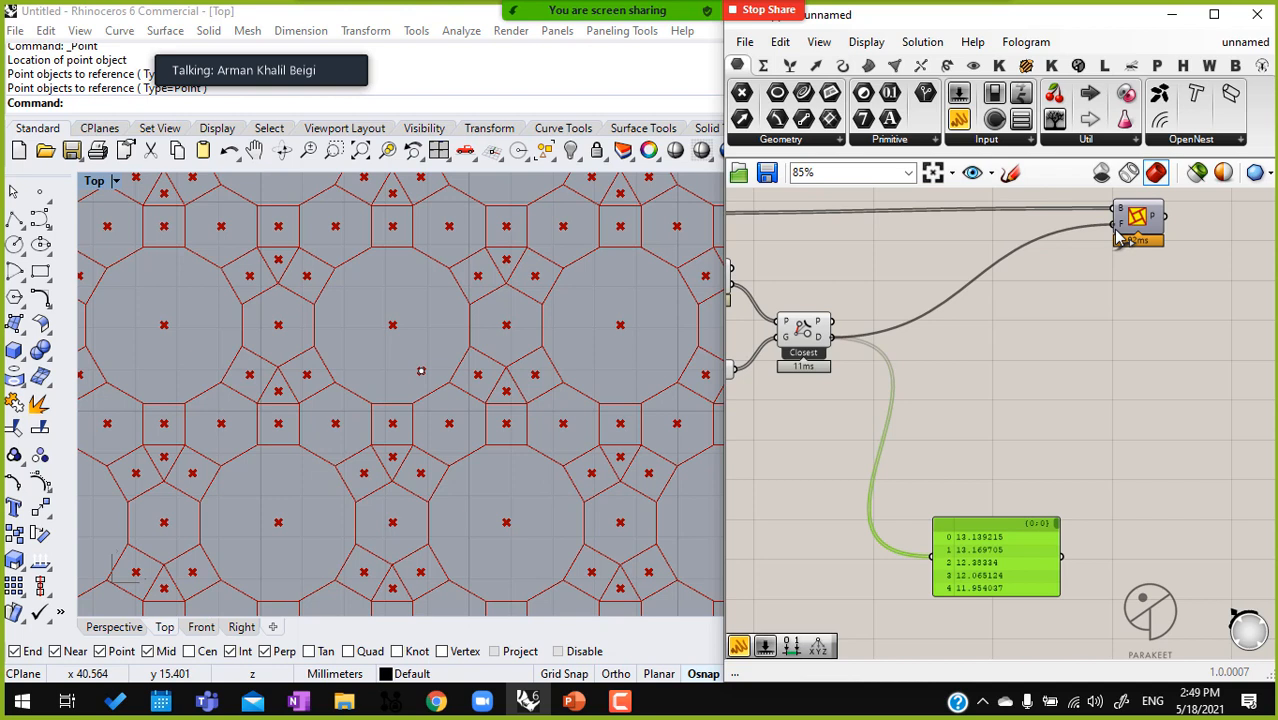
left_click(1147, 220)
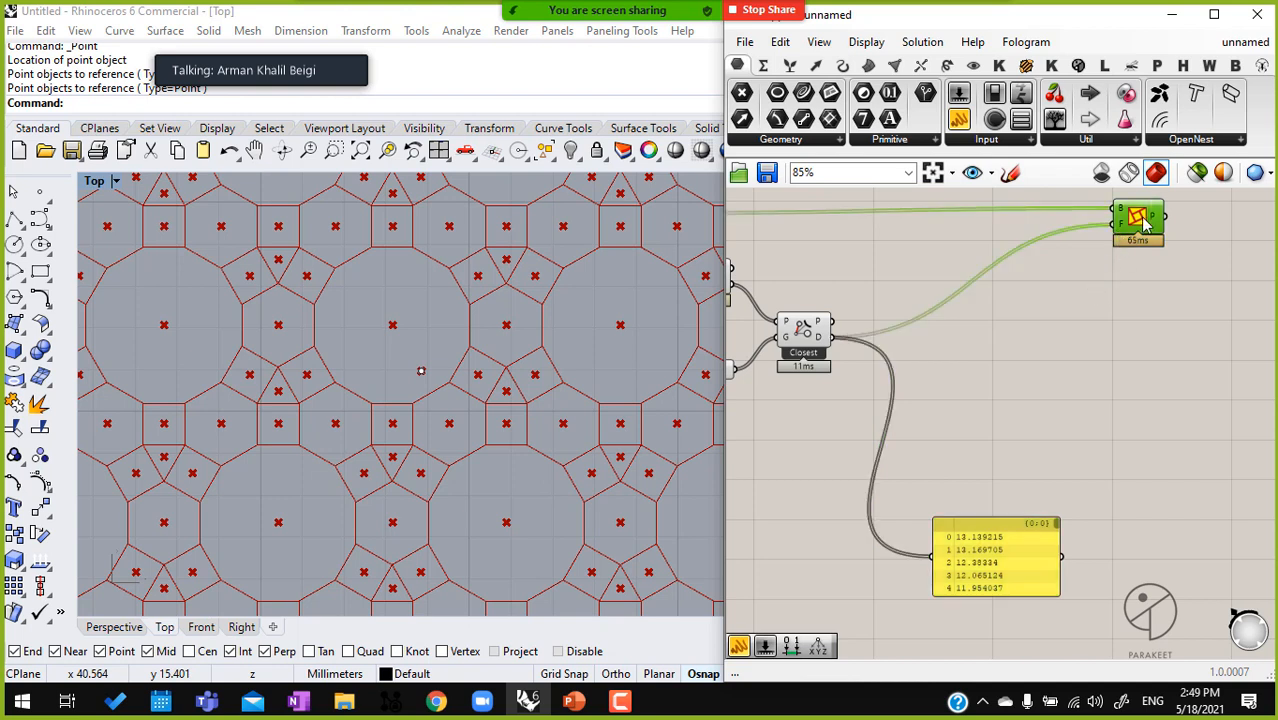
scroll(1145, 218, "down", 1)
middle_click(1143, 218)
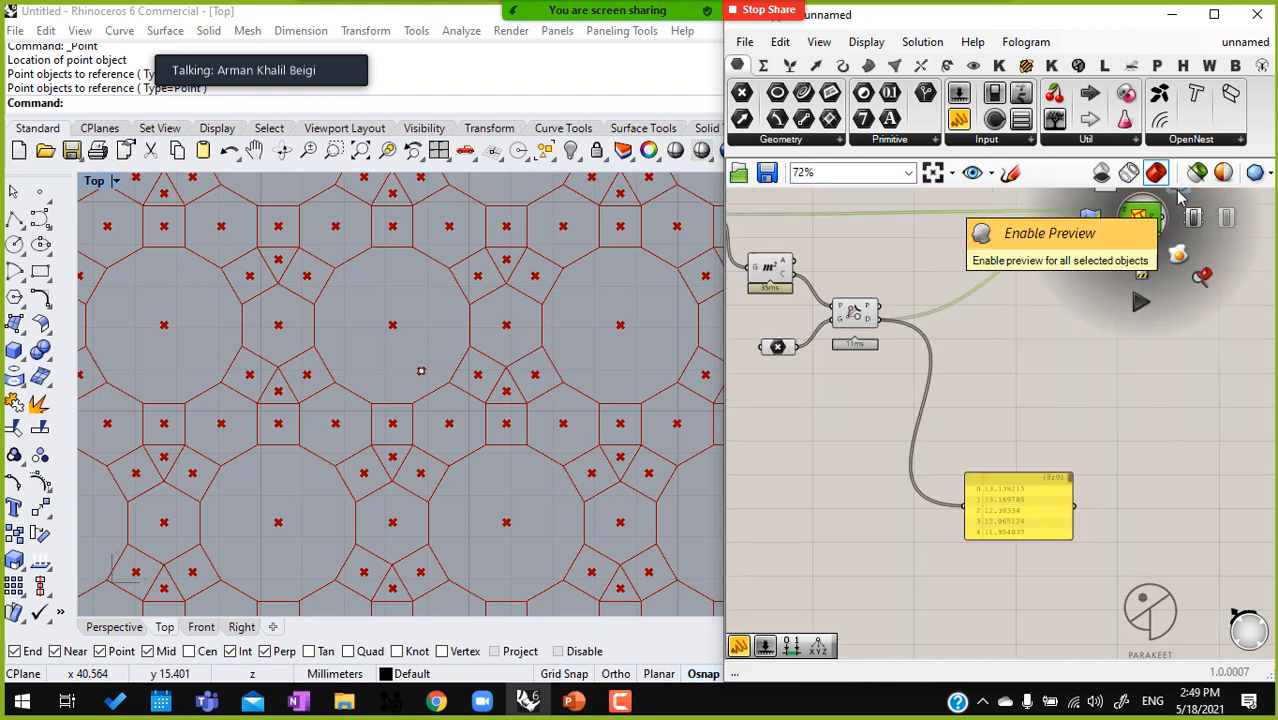
left_click(1178, 192)
Turn off the preview of the tiling, Area, Point and Pull Point components so only the genotype pattern shows
right_click_drag(962, 329, 1056, 334)
scroll(1056, 335, "down", 3)
left_click_drag(1027, 391, 904, 283)
middle_click(905, 285)
left_click(935, 277)
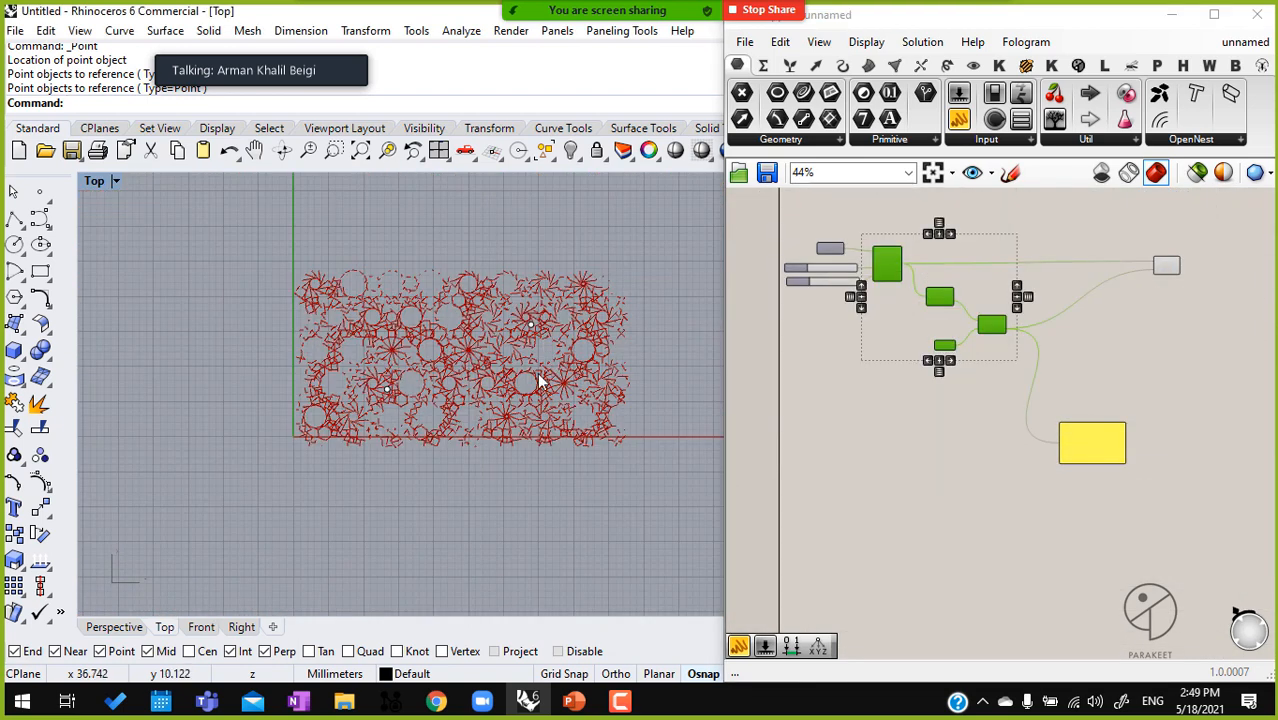
scroll(1010, 330, "up", 5)
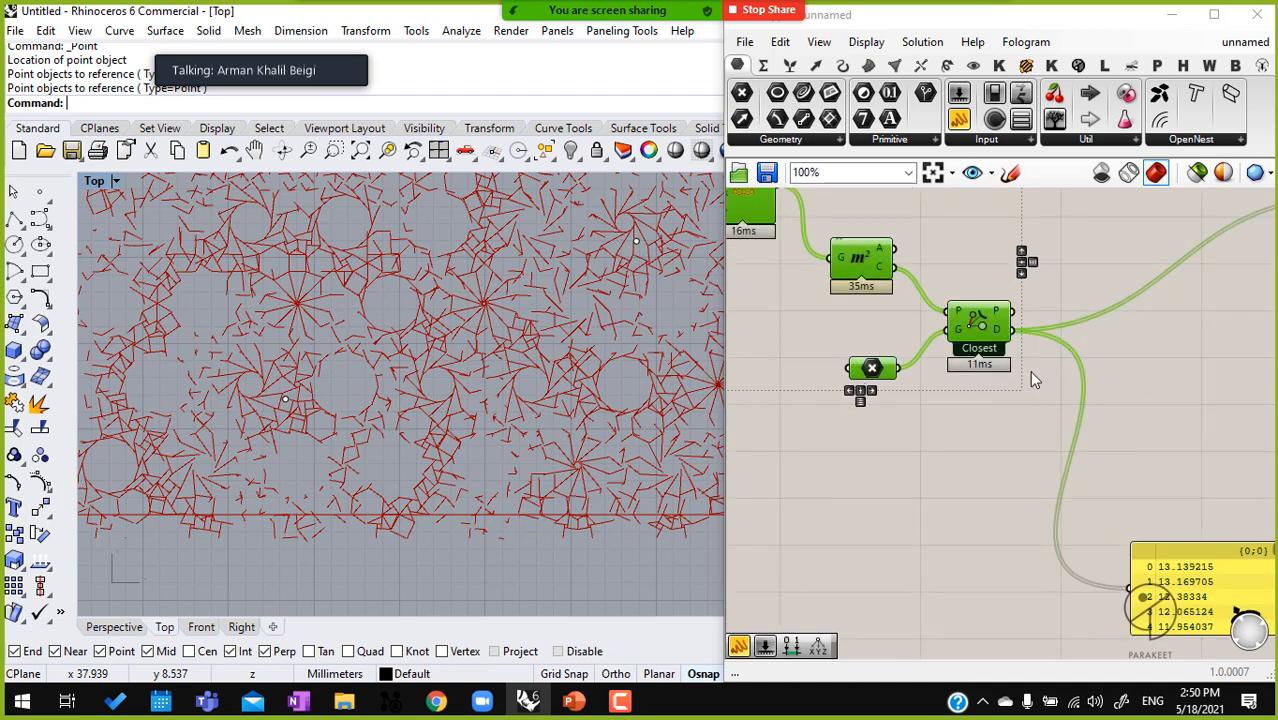
right_click_drag(1163, 464, 970, 434)
Add a Remap Numbers component beside the Pull Point component, leaving room between them
left_click_drag(975, 568, 1006, 575)
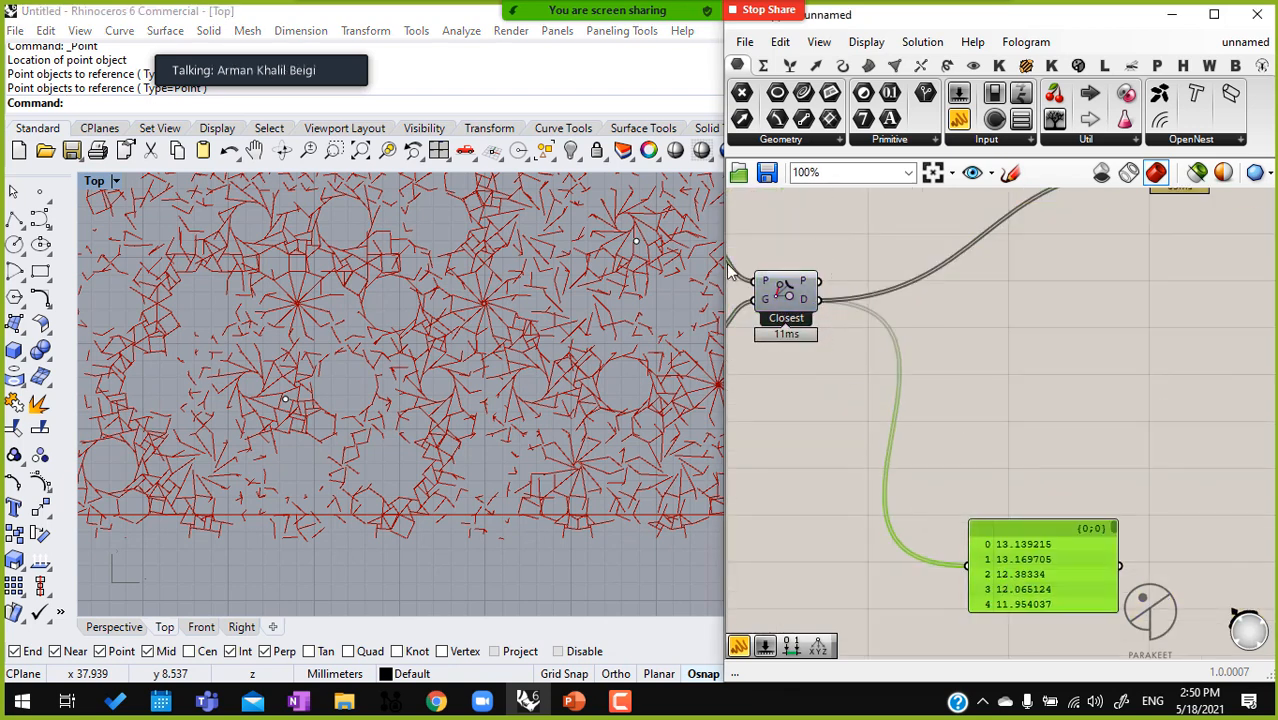
double_click(962, 337)
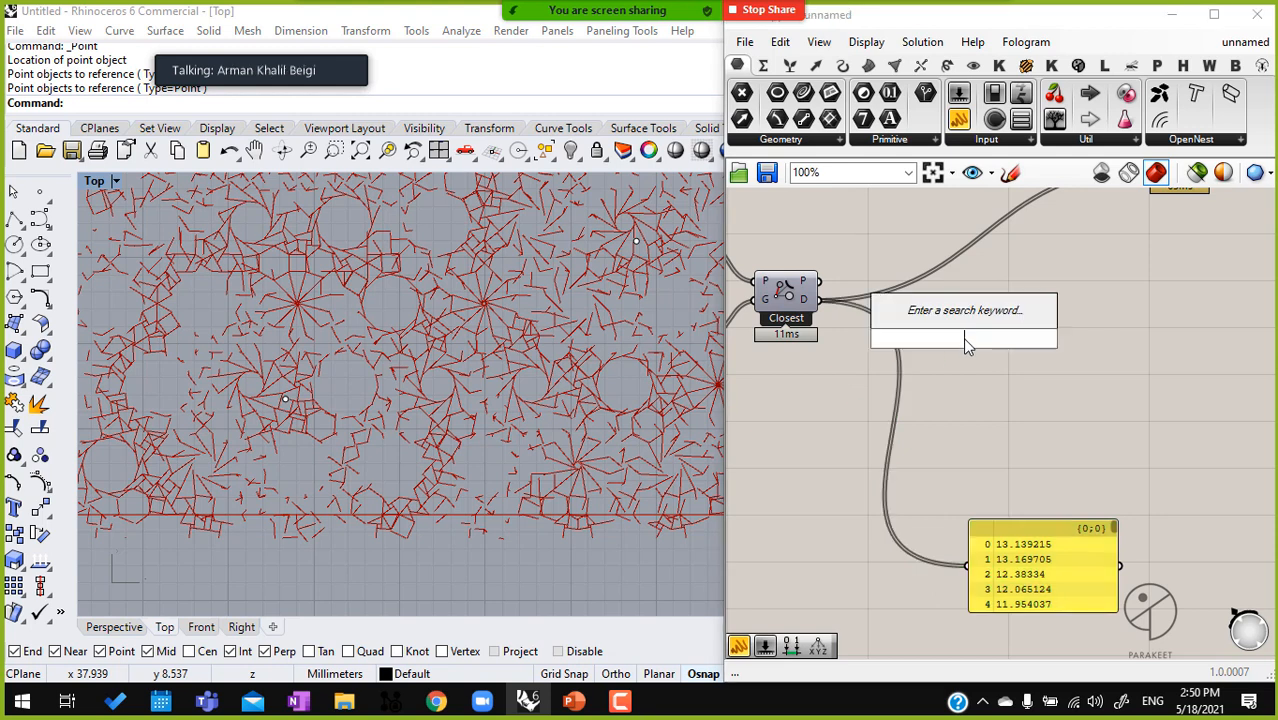
type("ream")
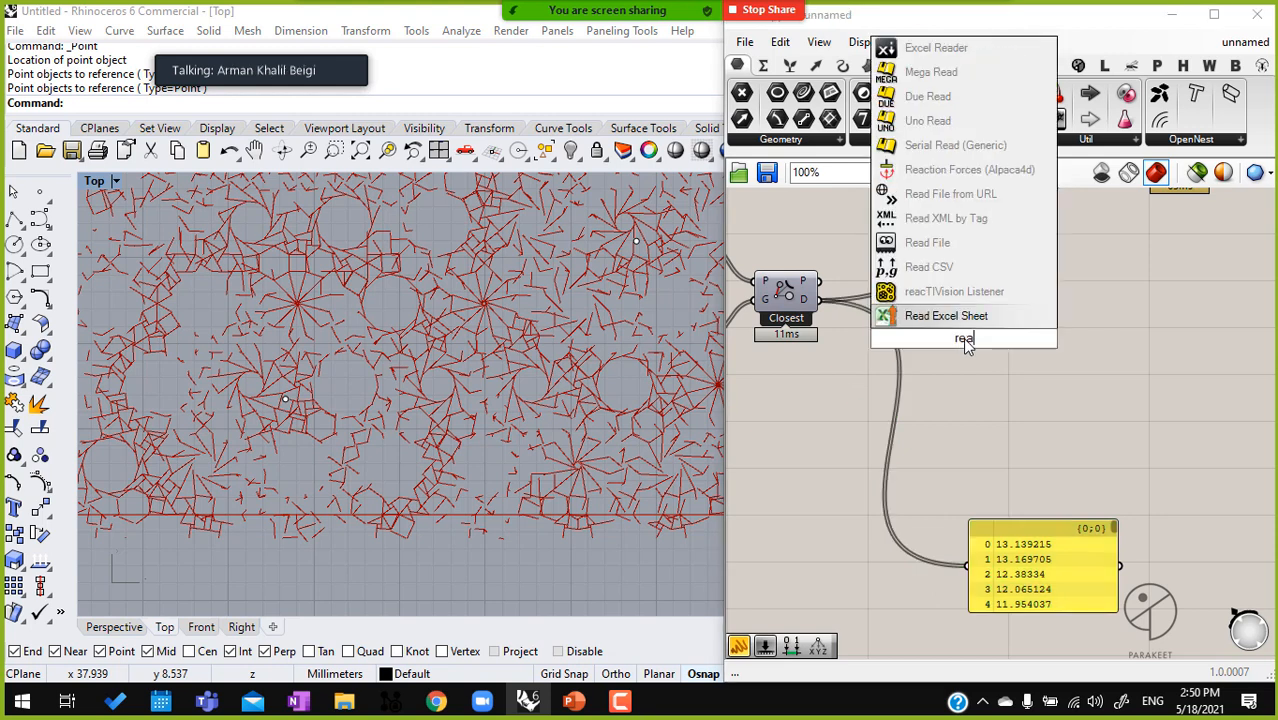
key("BackSpace")
key("BackSpace")
type("ma")
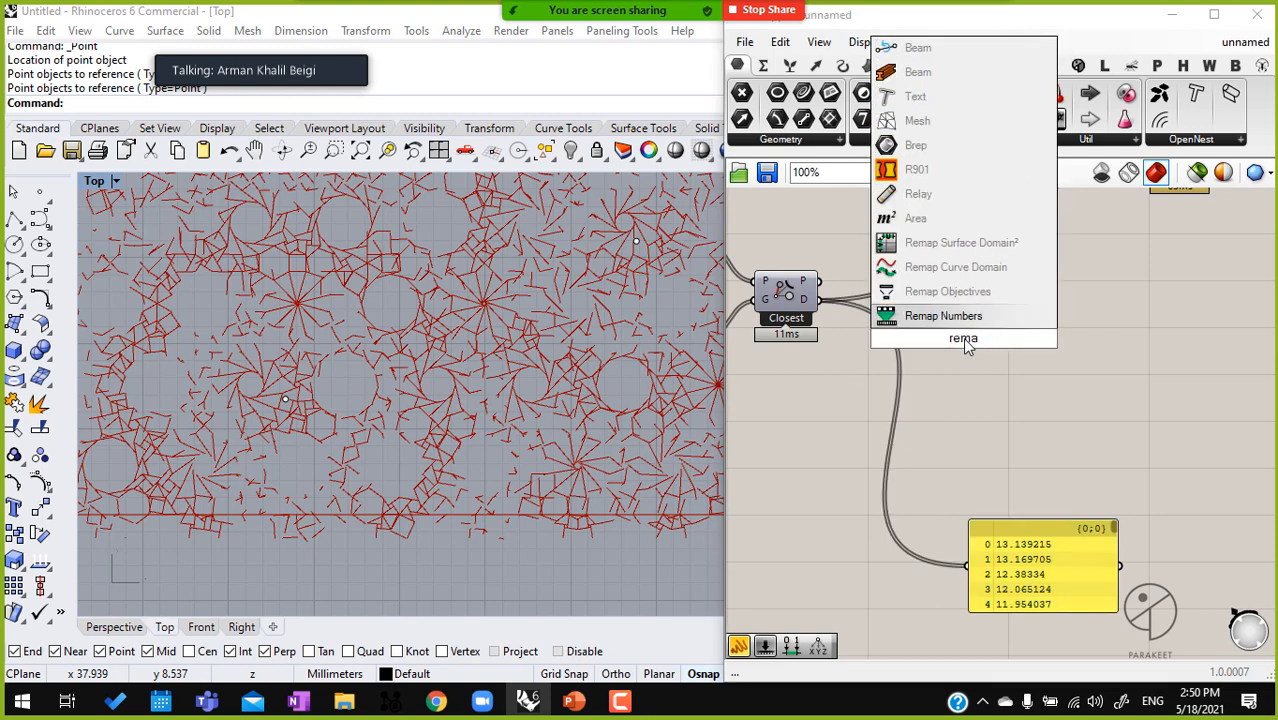
key("Return")
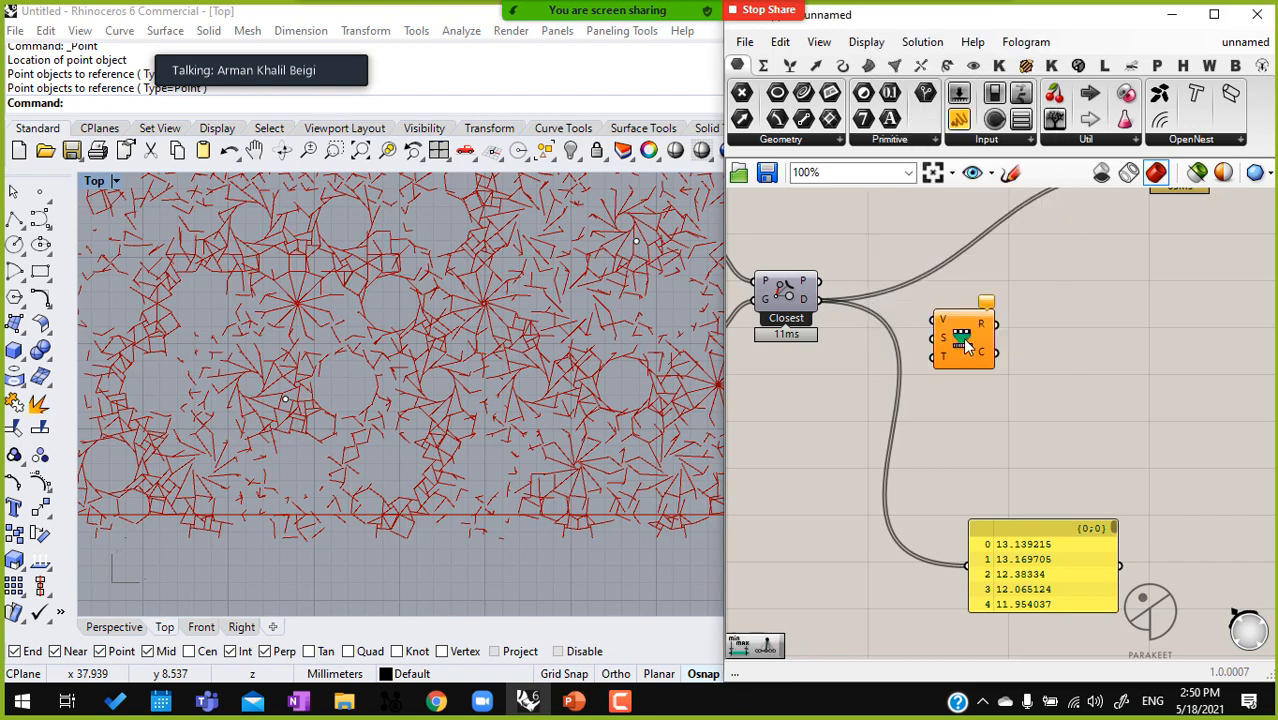
left_click_drag(962, 337, 1043, 337)
Add a Bounds component, feed the Pull Point distances to Bounds and Remap Numbers' V input, and connect the bounds to the S input
double_click(975, 412)
type("boun")
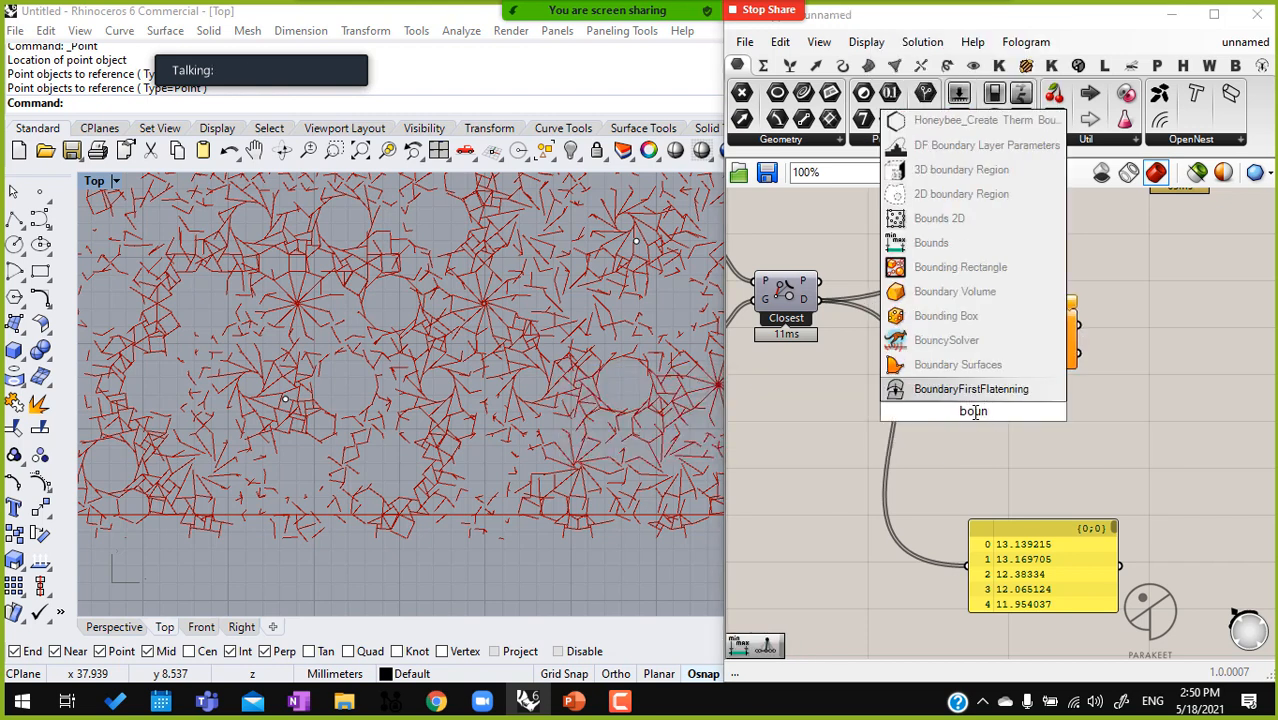
left_click(947, 244)
scroll(969, 411, "up", 1)
left_click_drag(973, 420, 927, 336)
left_click_drag(793, 280, 1030, 296)
left_click_drag(793, 280, 1059, 325)
left_click_drag(931, 337, 949, 333)
Add a Construct Domain component below the Bounds component
double_click(937, 404)
type("con dom")
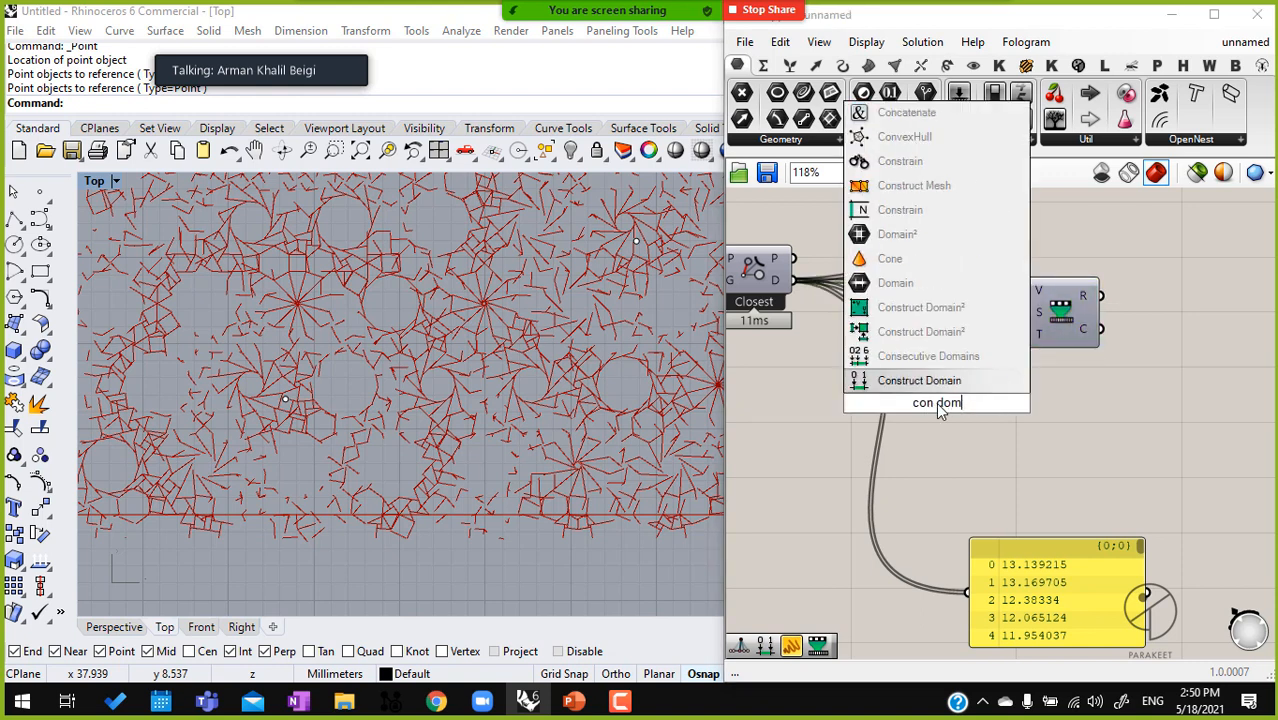
key("Return")
right_click_drag(858, 408, 1026, 388)
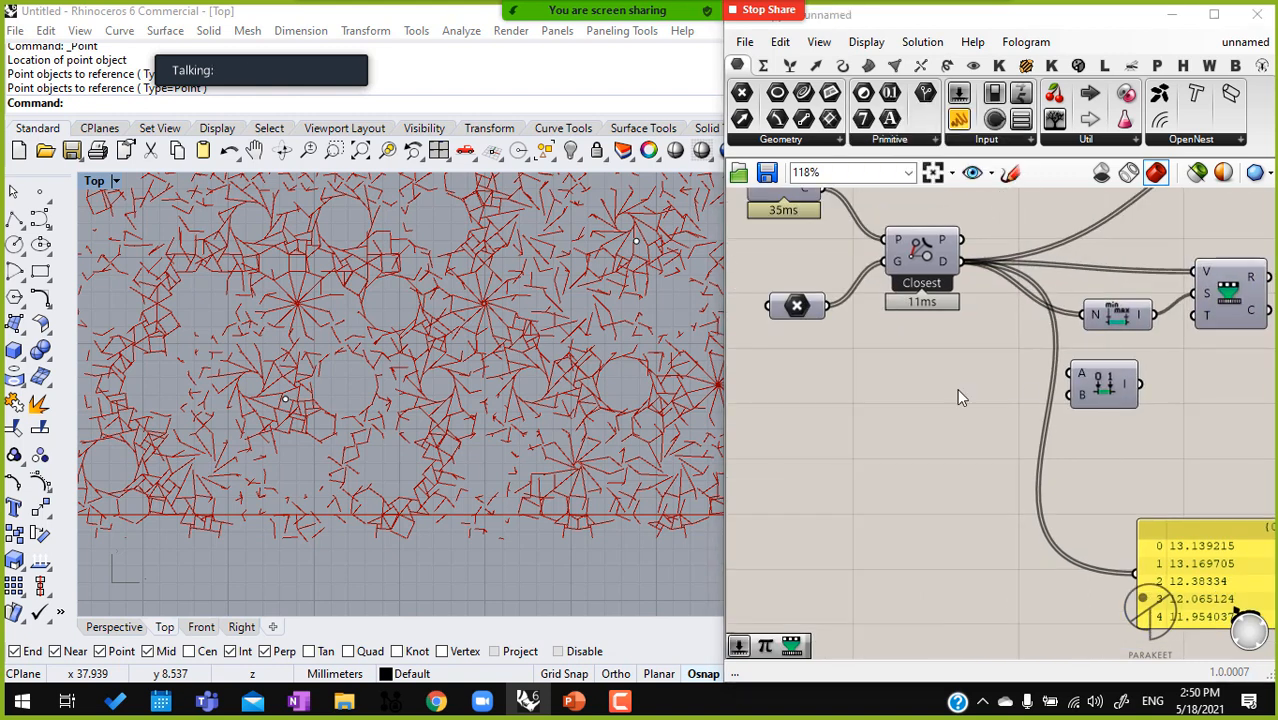
Add a number slider set to 0.02 and connect it to the Construct Domain component's A input
double_click(957, 388)
type("0.02")
key("Return")
left_click_drag(1072, 373, 1027, 390)
mouse_move(948, 391)
left_mouse_down()
mouse_move(946, 360)
mouse_move(930, 374)
left_mouse_up()
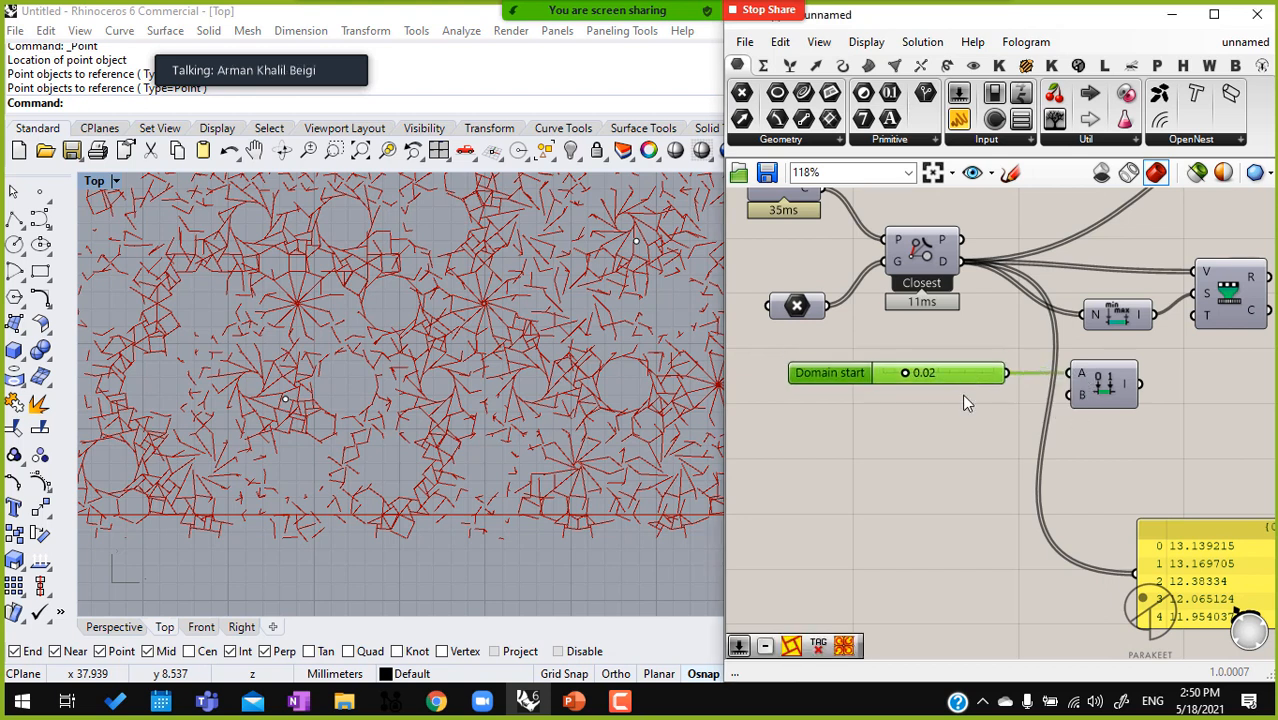
Add a number slider set to 1.20 below the domain start slider and connect it to the Construct Domain component's B input
double_click(956, 429)
type("0")
key("BackSpace")
type("1.2")
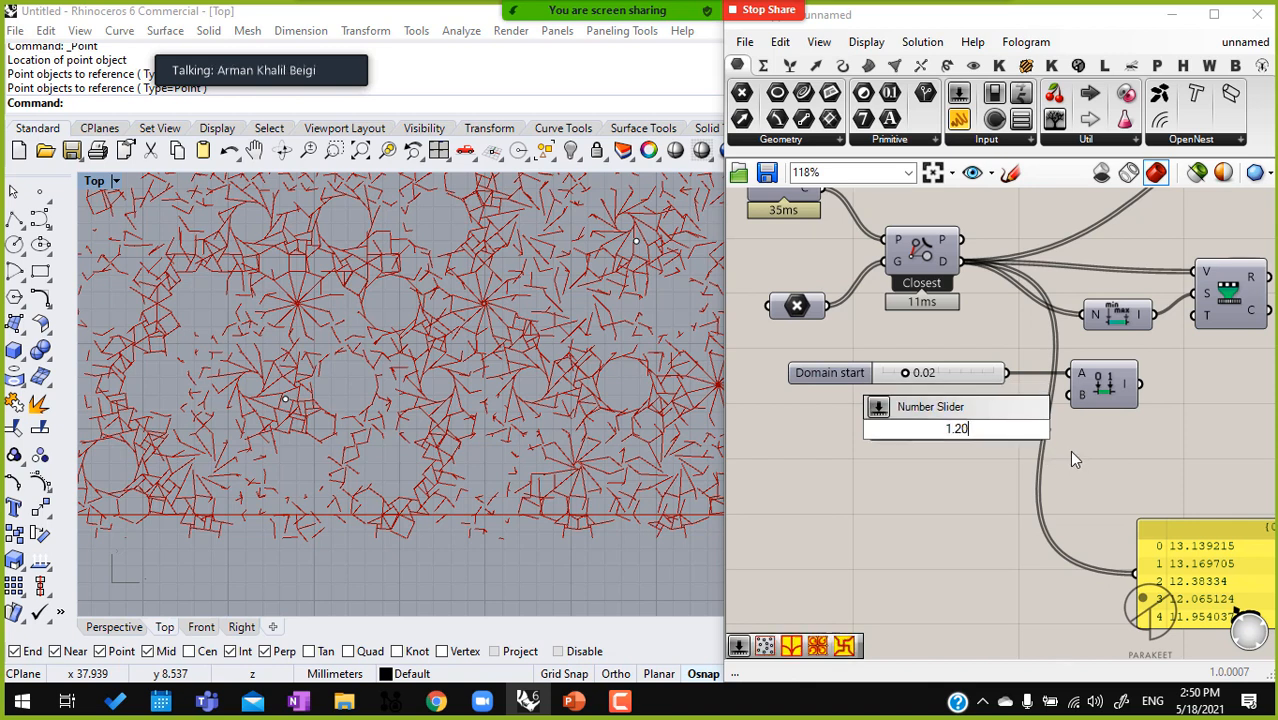
key("Return")
scroll(1091, 402, "up", 2)
left_click_drag(1061, 392, 1038, 437)
left_click_drag(1005, 435, 930, 400)
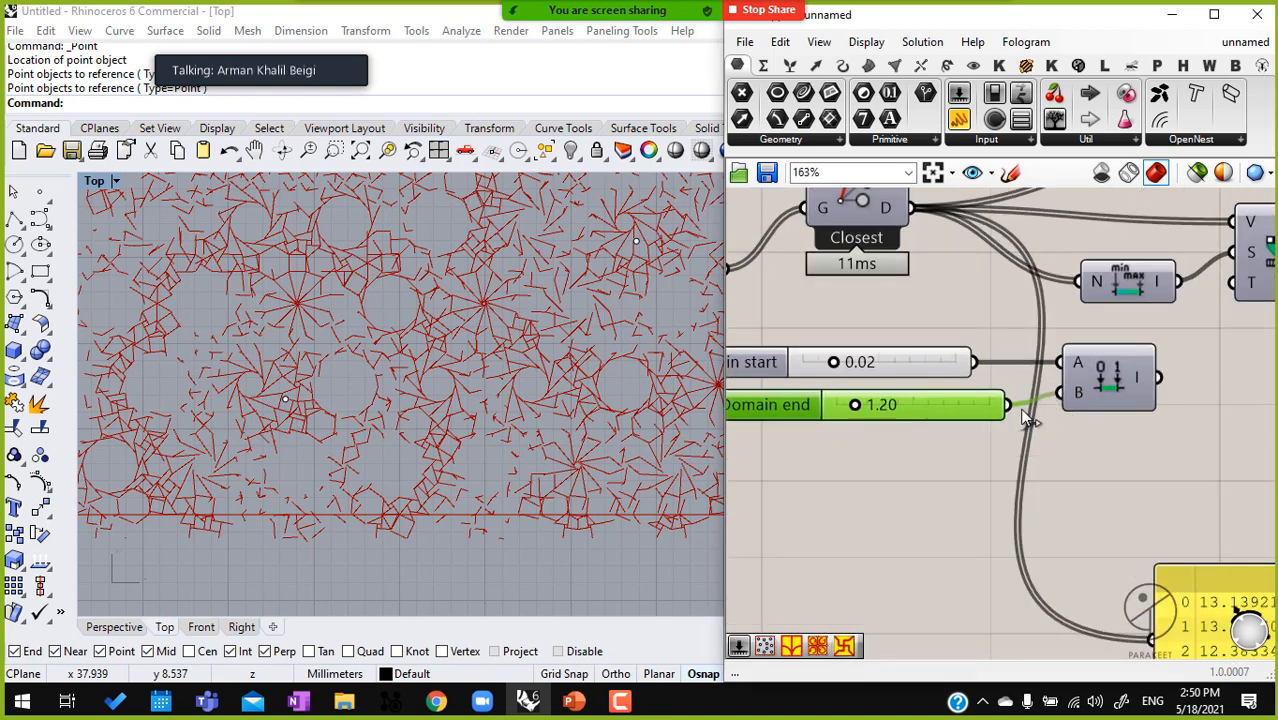
Connect the constructed domain to Remap Numbers' T input and its R output to the Pattern Genotype's F input
scroll(935, 400, "down", 2)
scroll(1013, 365, "down", 2)
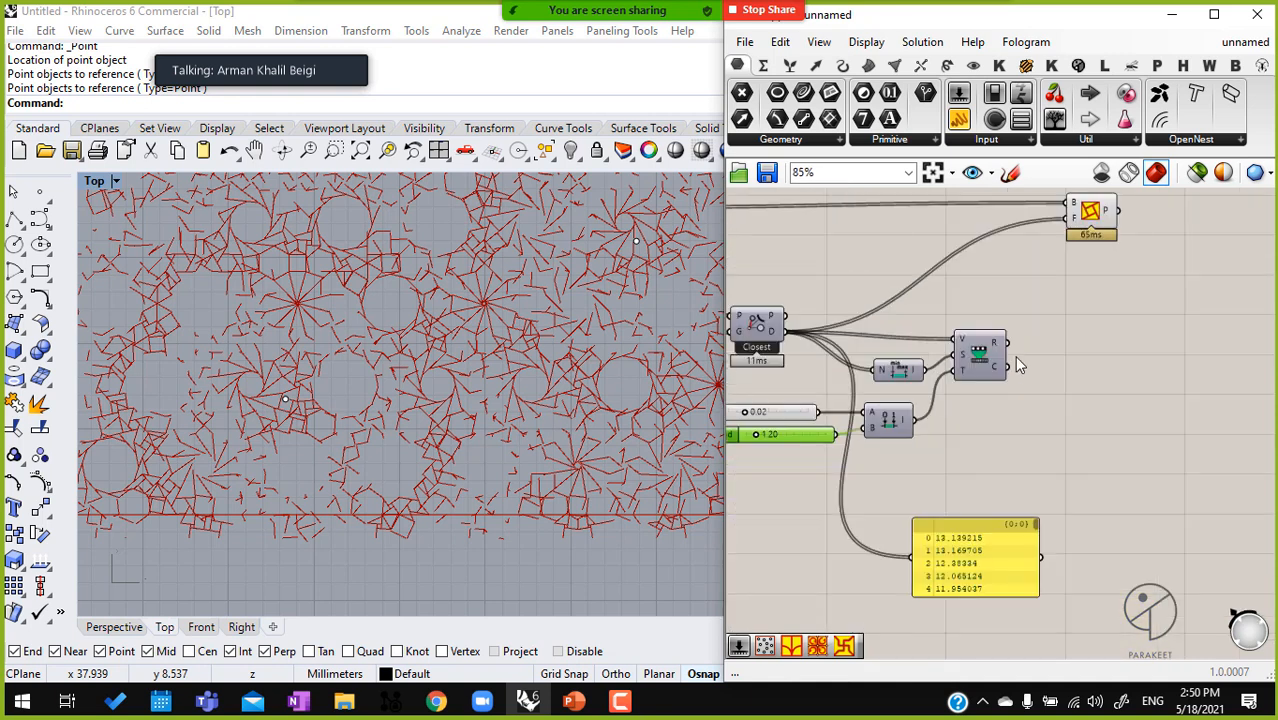
left_click_drag(1008, 343, 1066, 218)
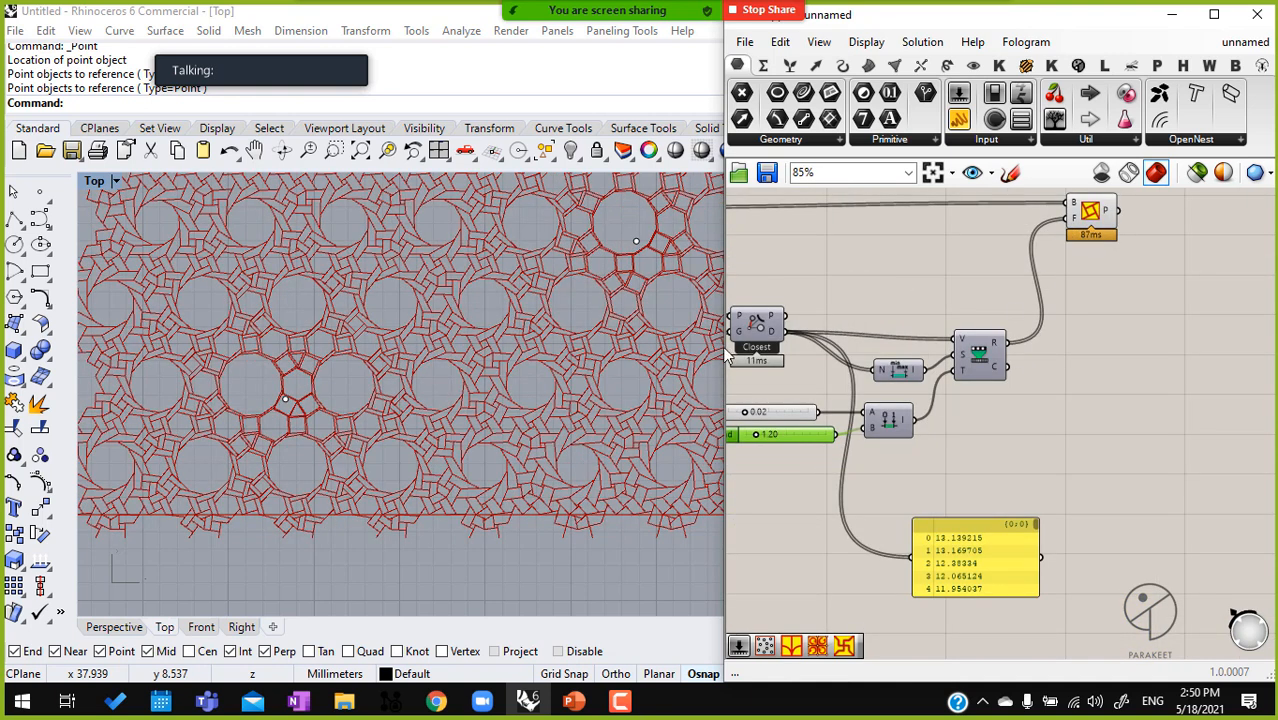
Widen the Rhino viewport and move the upper attractor point up and to the left within the pattern
scroll(632, 341, "down", 5)
scroll(632, 337, "up", 4)
left_click_drag(826, 351, 860, 351)
scroll(623, 268, "up", 2)
right_click_drag(608, 278, 625, 281)
scroll(625, 278, "up", 3)
right_click_drag(635, 325, 639, 337)
scroll(640, 337, "up", 1)
left_click(651, 304)
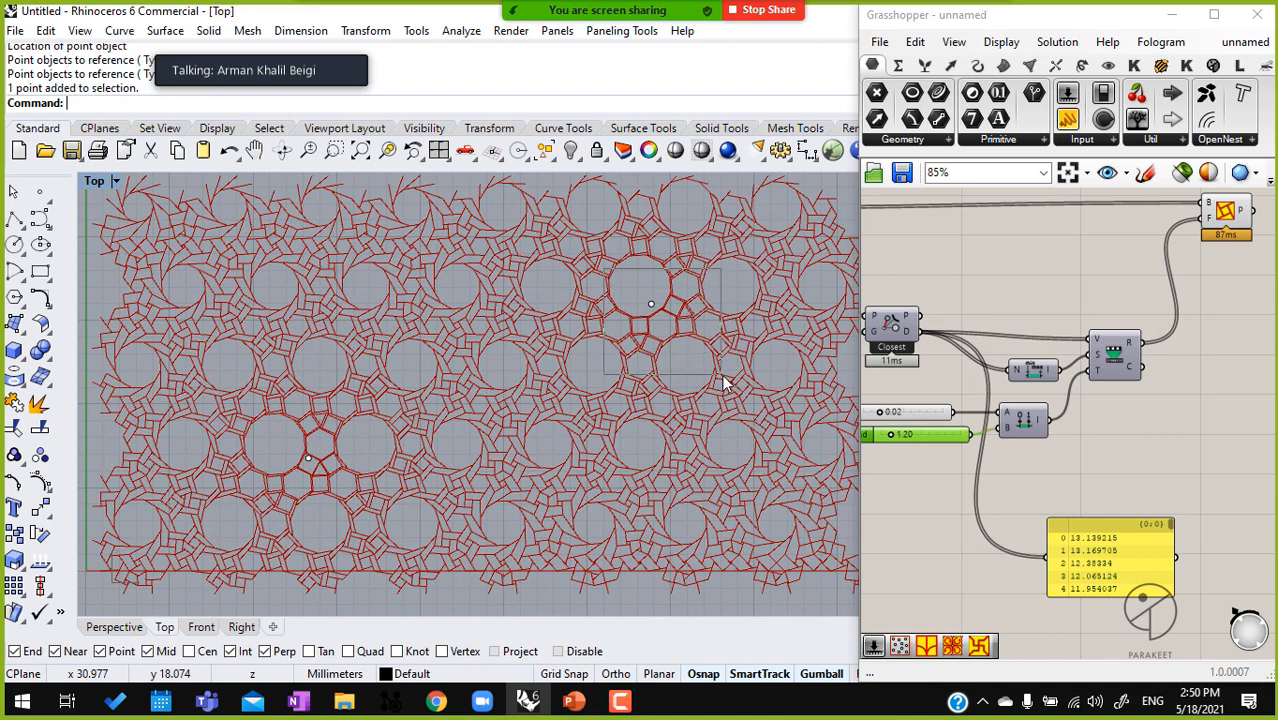
left_click_drag(651, 304, 548, 258)
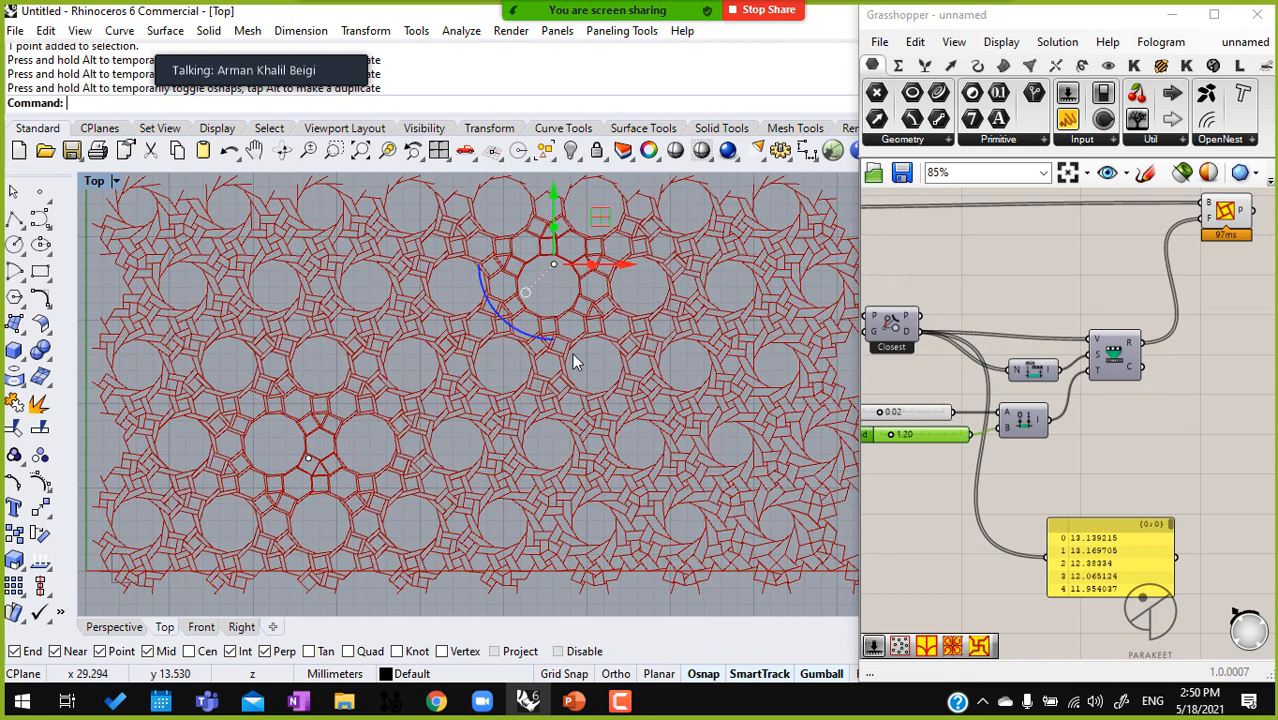
Draw an S-shaped degree-3 control point curve with six points, winding from above the pattern to below it
scroll(968, 400, "down", 2)
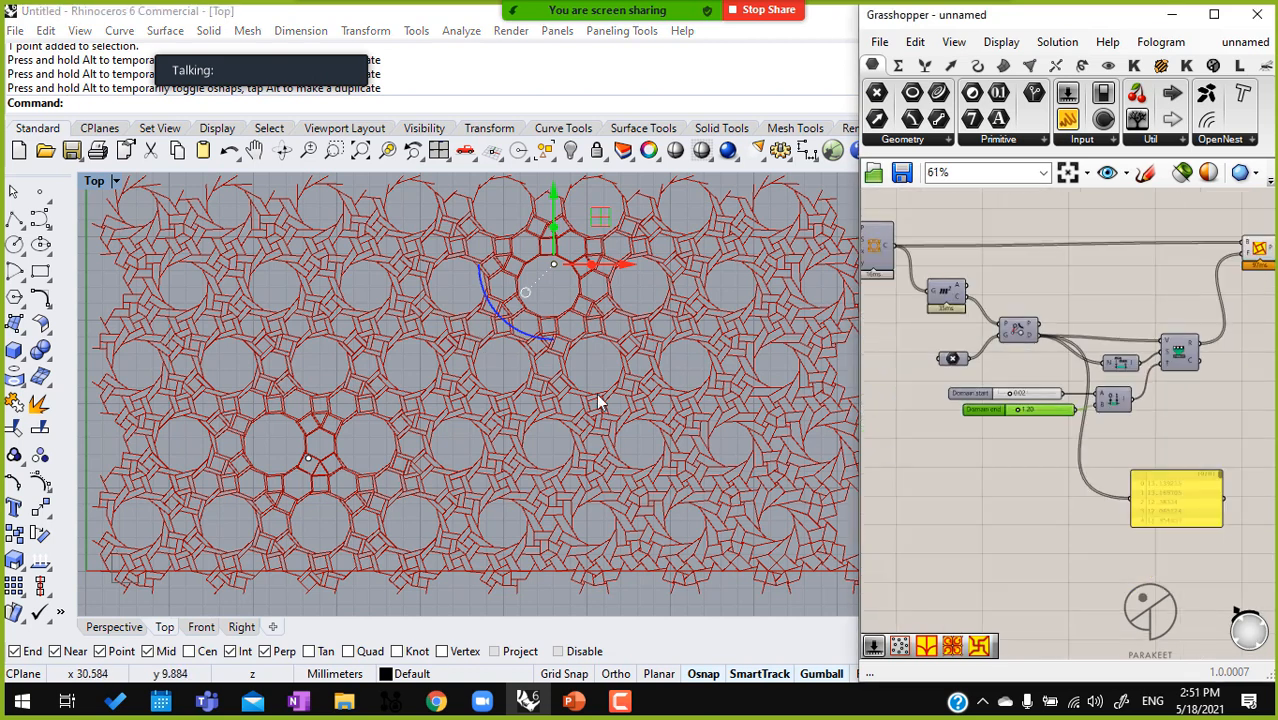
scroll(550, 385, "down", 8)
left_click(40, 218)
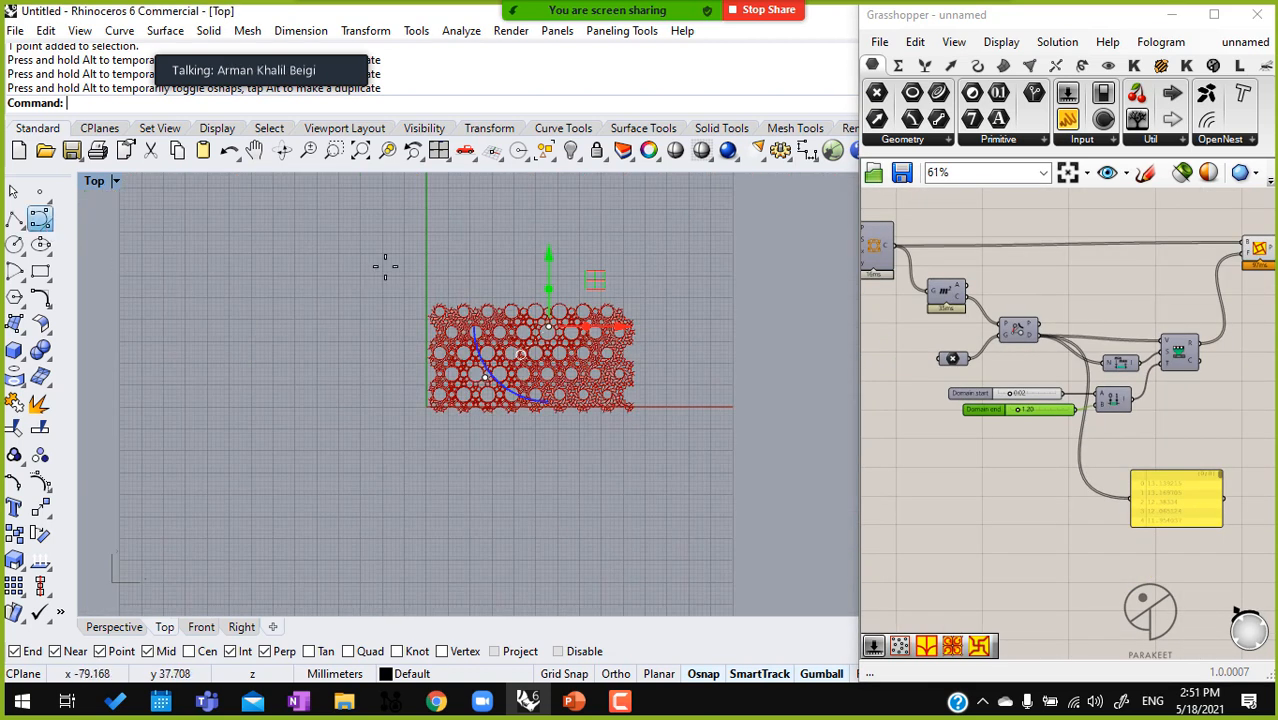
scroll(374, 274, "up", 5)
right_click_drag(683, 351, 434, 273)
left_click(372, 205)
left_click(340, 334)
left_click(723, 406)
left_click(661, 527)
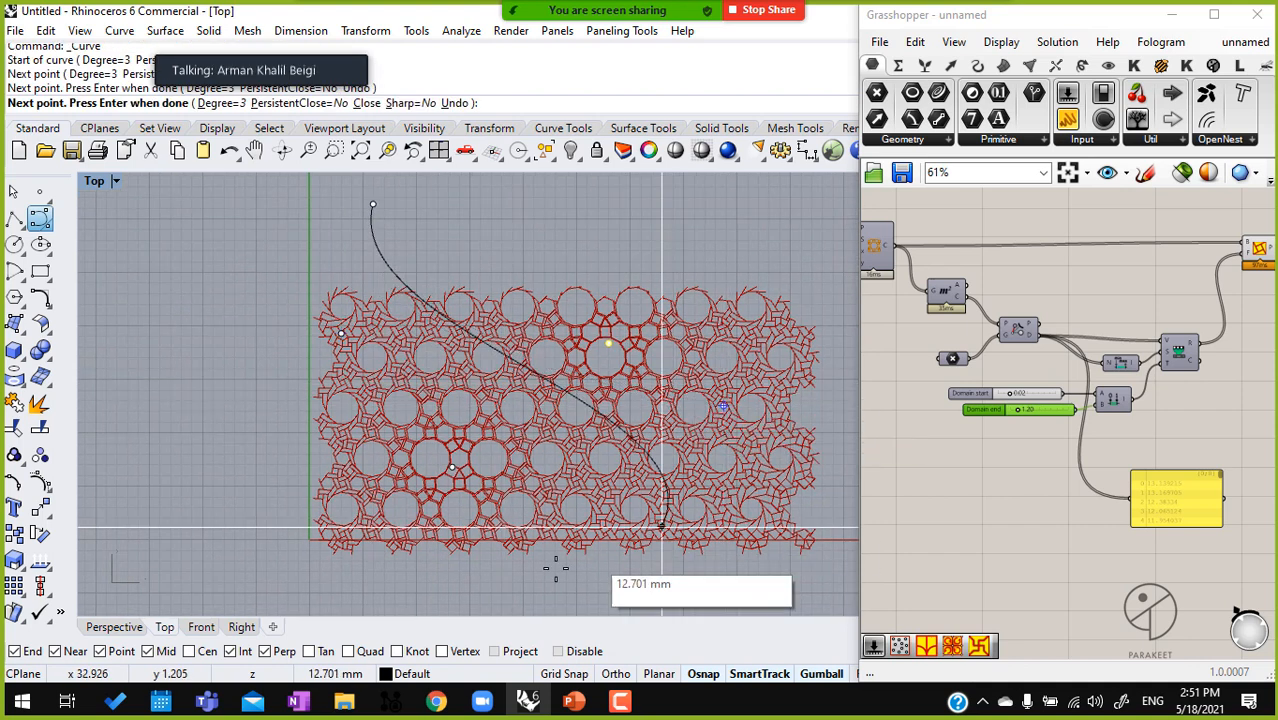
left_click(445, 589)
right_click_drag(518, 550, 473, 421, "shift")
left_click(357, 550)
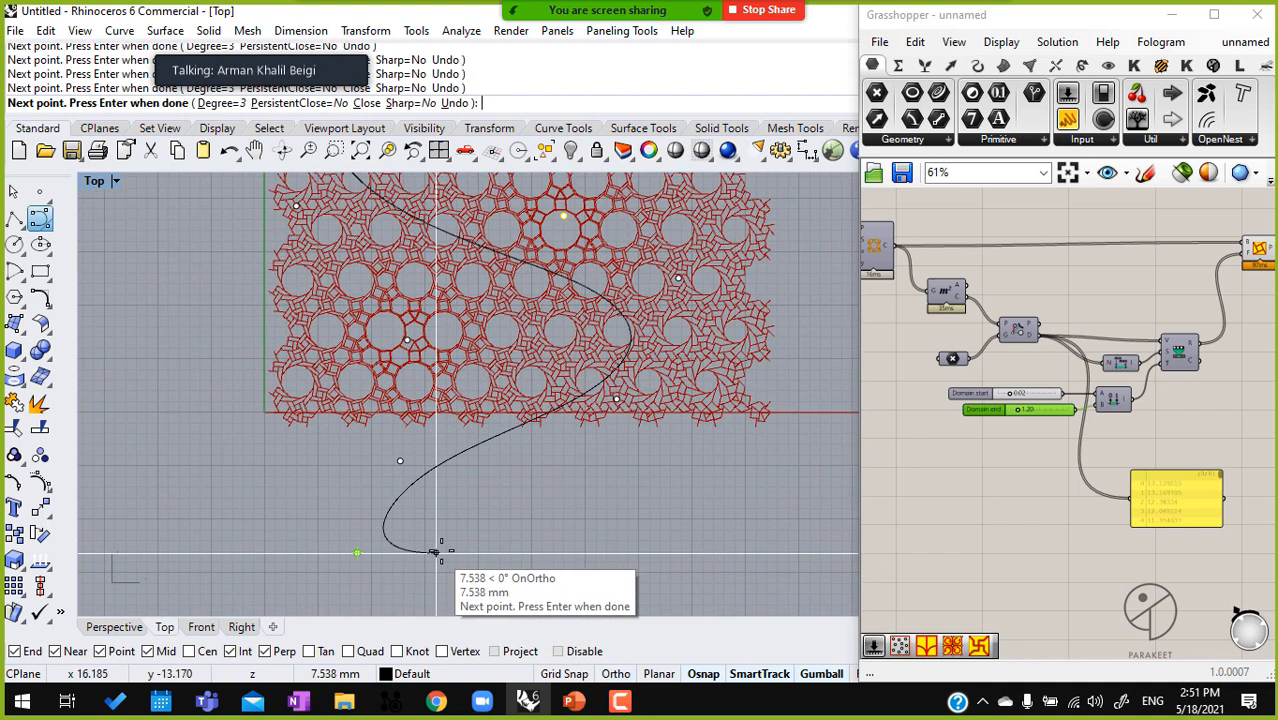
right_click(441, 550)
Add a Curve parameter to the left of the Point parameter and reference the S-shaped curve in it
right_click_drag(915, 406, 970, 468)
double_click(970, 468)
type("cr")
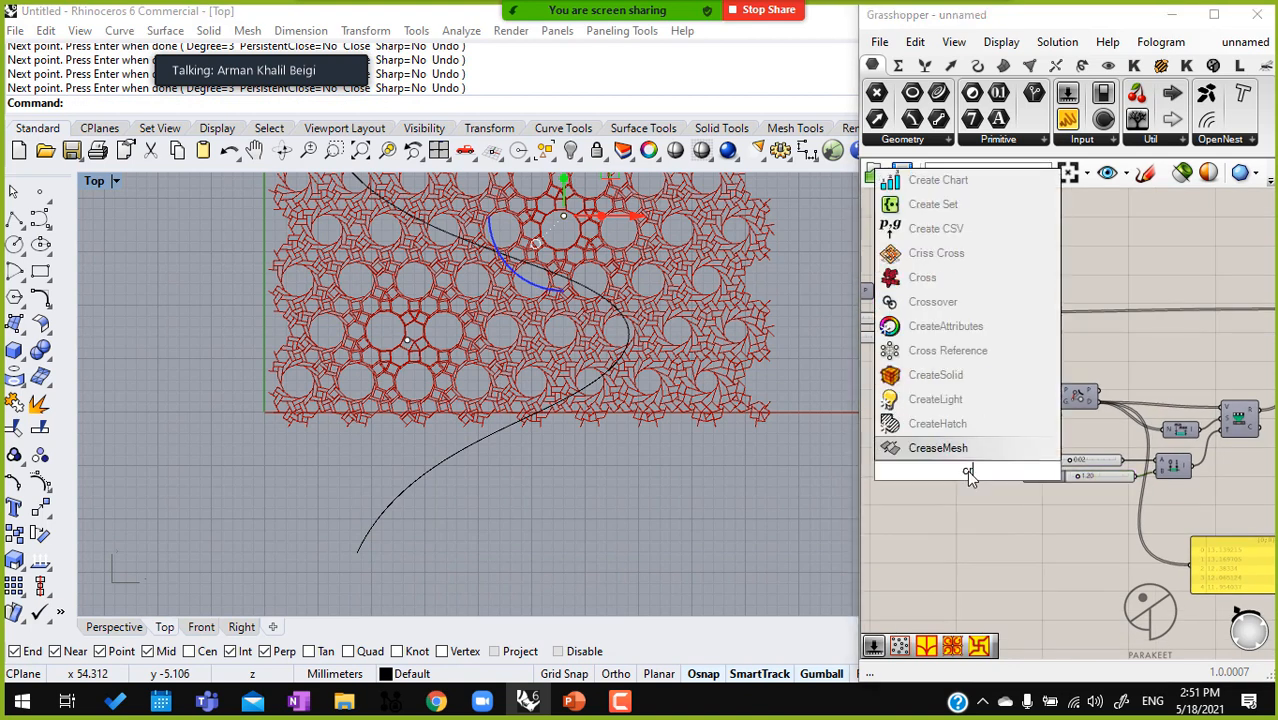
type("v")
left_click(943, 427)
right_click(966, 472)
left_click(1045, 554)
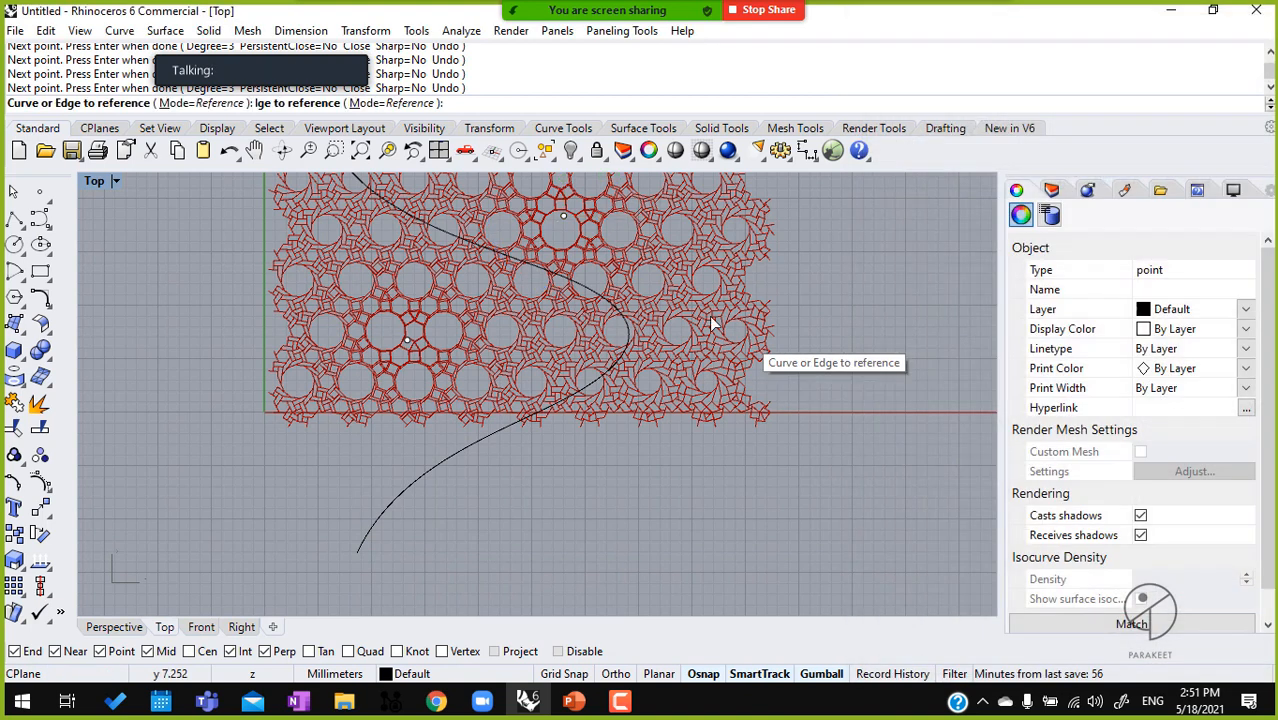
left_click(545, 405)
key("Return")
Connect the Curve parameter to the Pull Point component's G input in place of the attractor points
left_click_drag(983, 470, 1064, 402)
left_click(972, 553)
right_click_drag(422, 244, 414, 314)
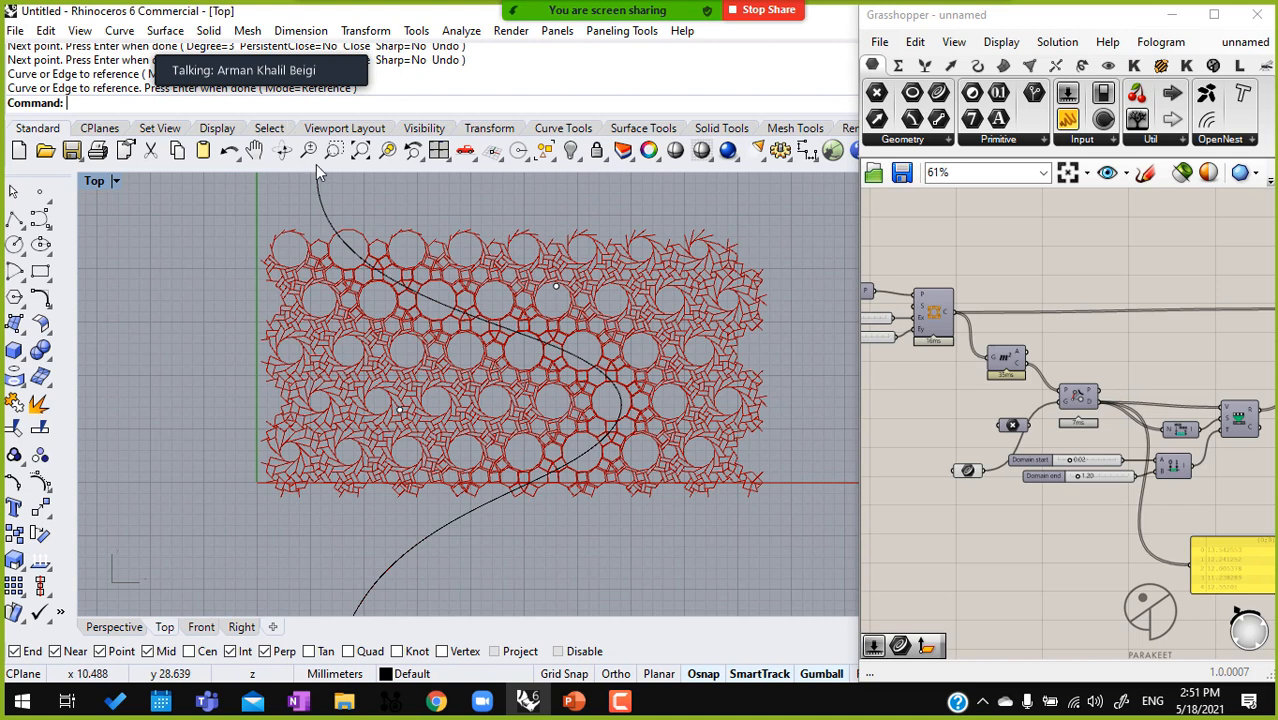
Select the attractor curve and examine the pattern lines up close where the curve crosses the tiling
scroll(548, 310, "up", 3)
scroll(548, 310, "up", 1)
scroll(1140, 553, "down", 3)
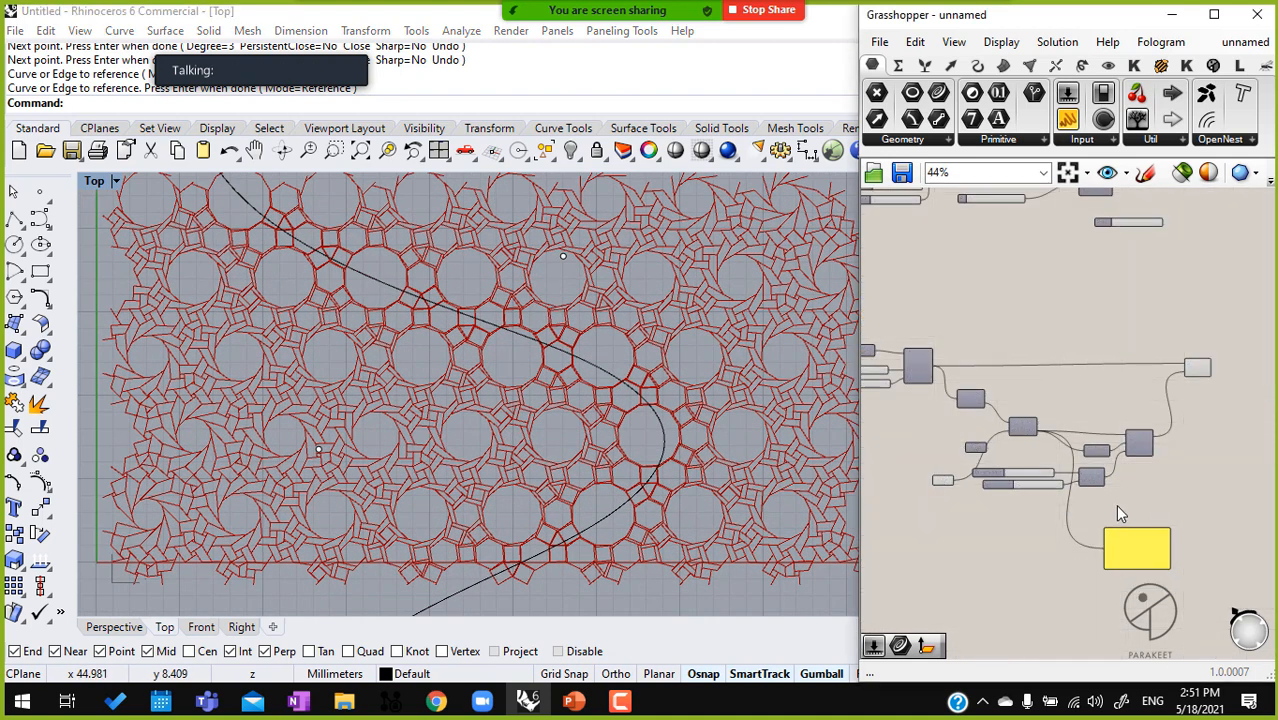
right_click_drag(1156, 507, 1065, 492)
left_click_drag(1105, 358, 1174, 358)
left_click(1149, 472)
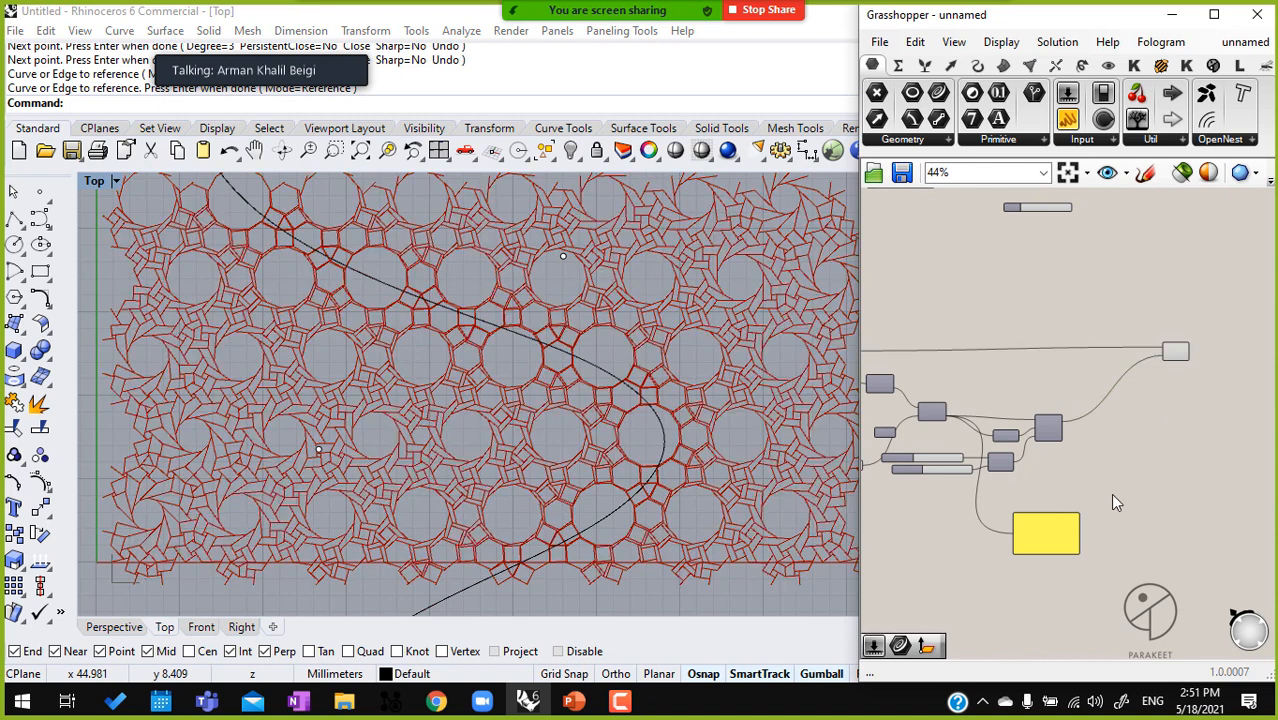
right_click_drag(985, 507, 1143, 498)
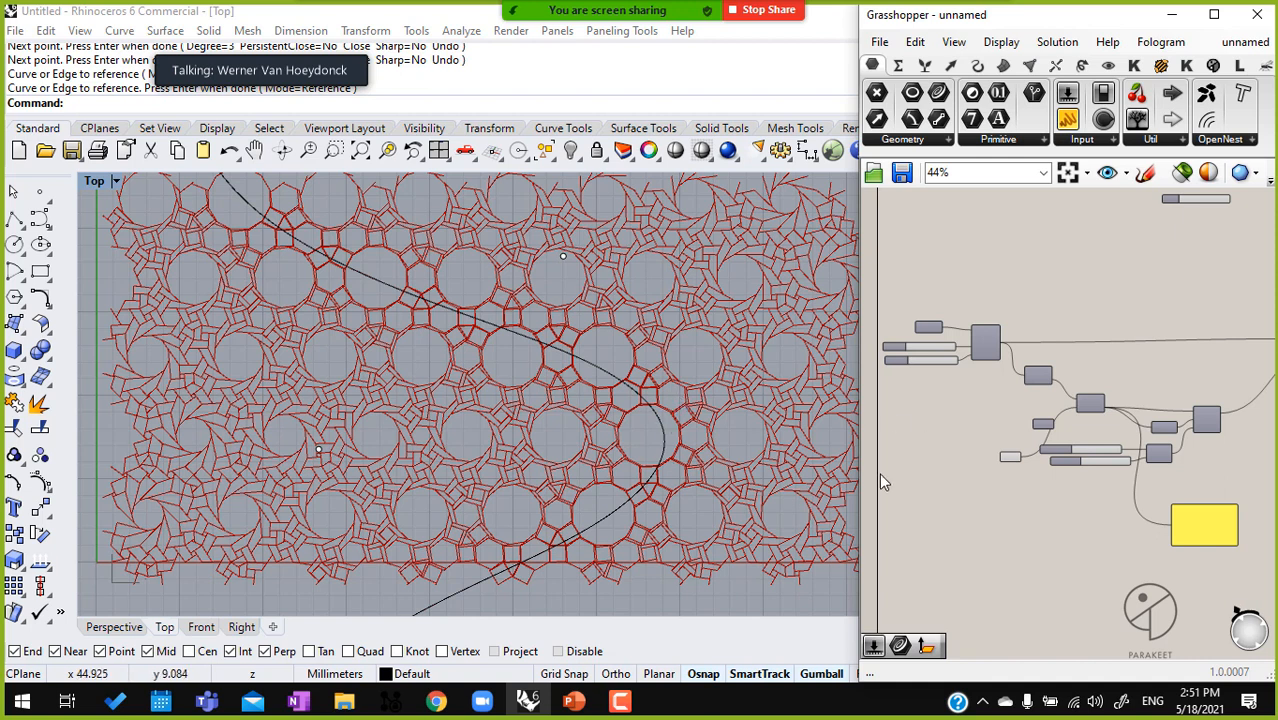
left_click_drag(689, 347, 485, 440)
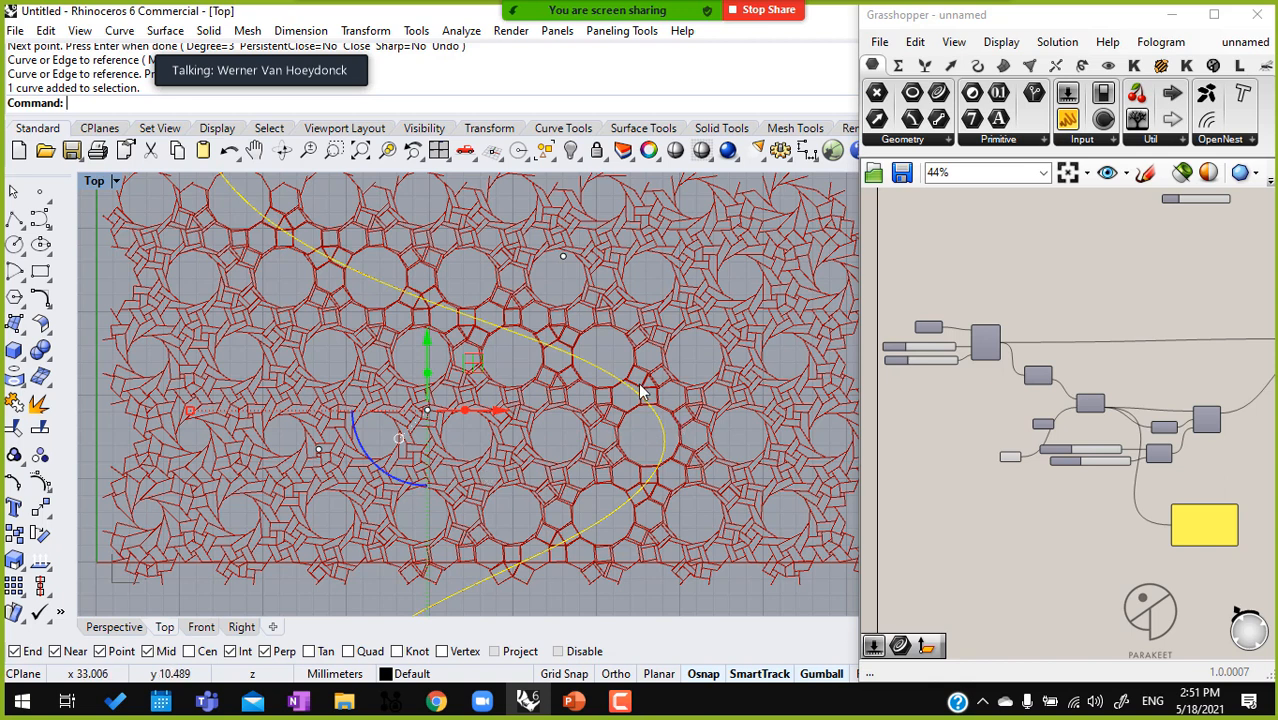
scroll(654, 390, "up", 5)
scroll(620, 270, "up", 5)
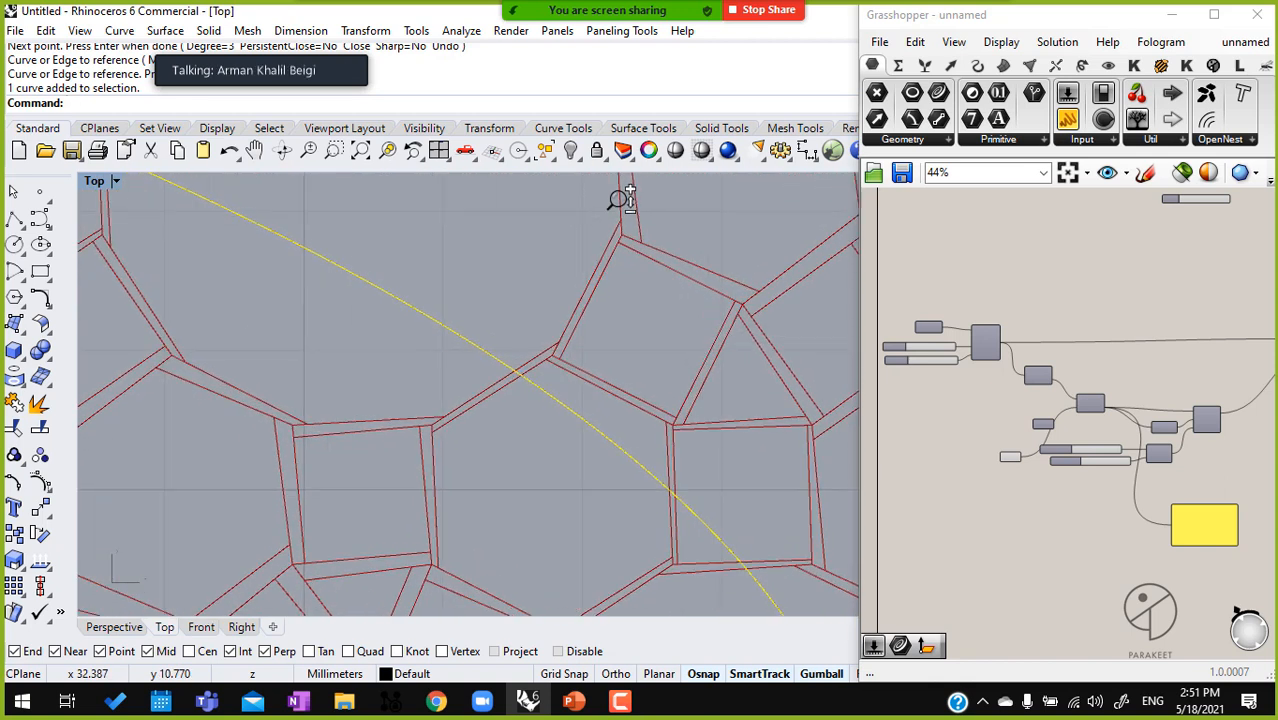
scroll(617, 383, "up", 4)
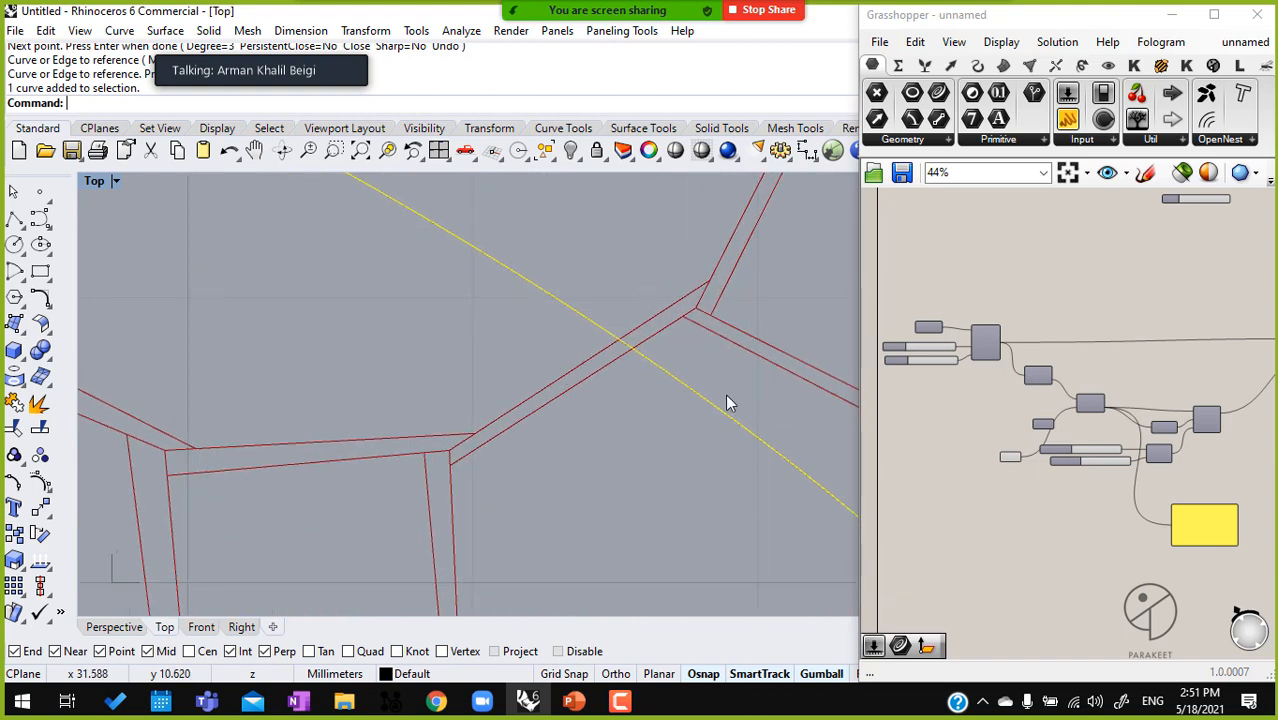
Set the Domain start slider to 0.00
right_click_drag(1128, 490, 967, 478)
scroll(967, 443, "up", 8)
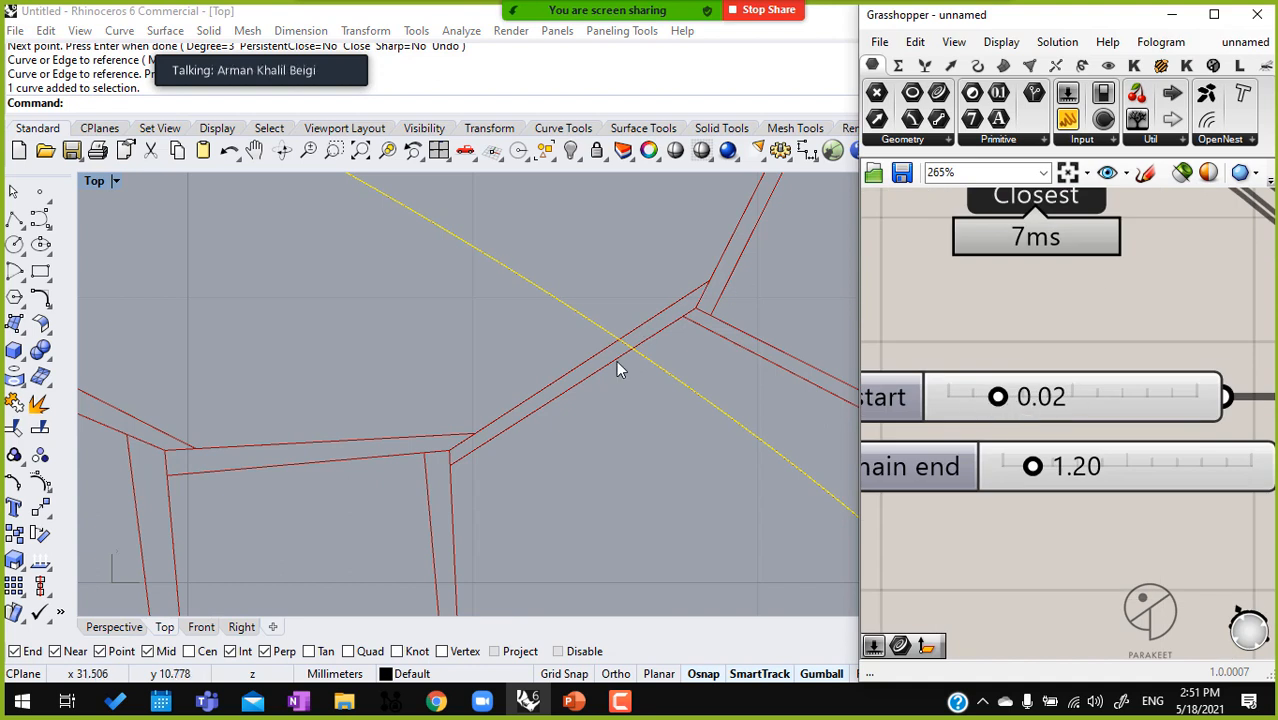
left_click_drag(986, 396, 850, 415)
Examine the spacing between the double pattern lines at several places along the attractor curve
scroll(635, 398, "down", 3)
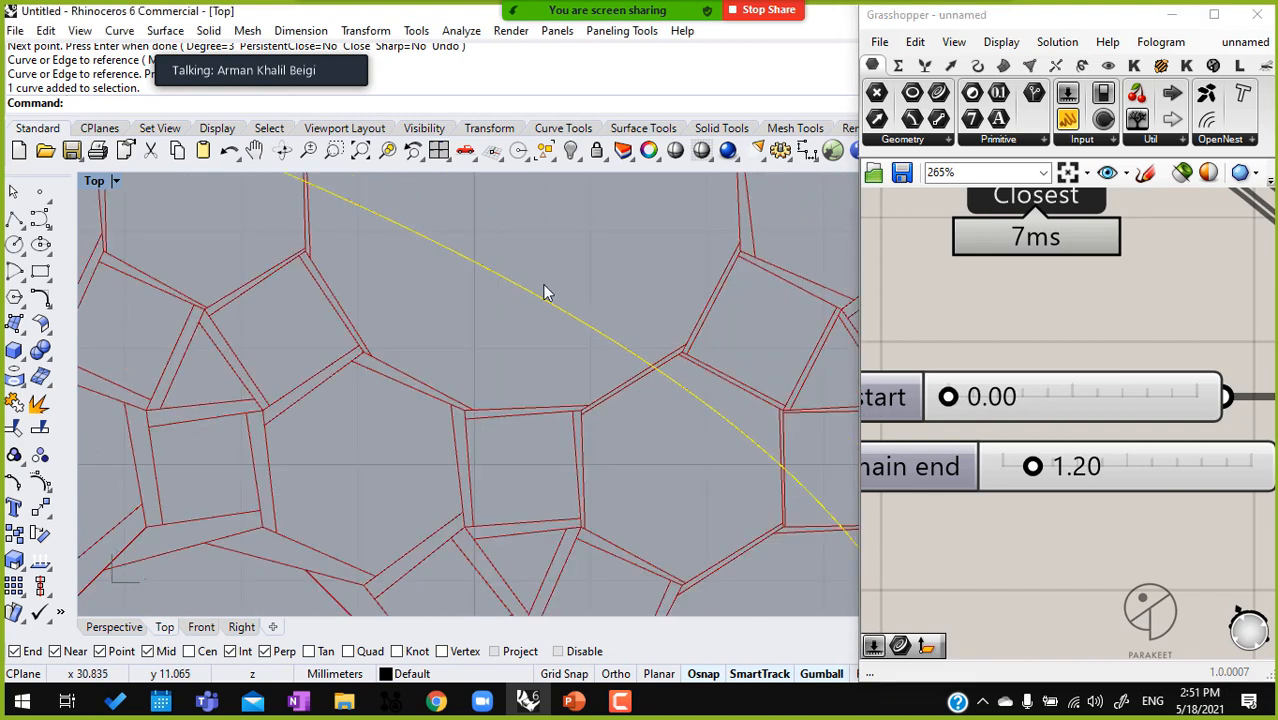
right_click_drag(356, 230, 423, 310)
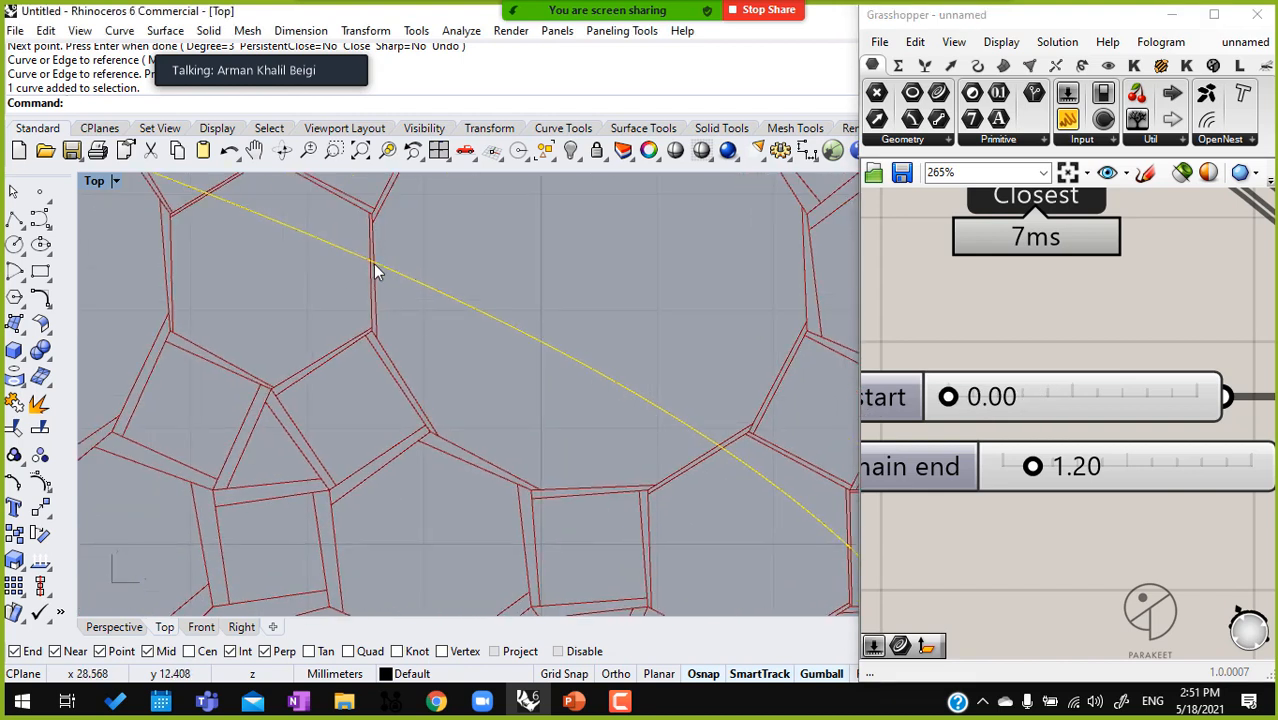
scroll(411, 260, "up", 5)
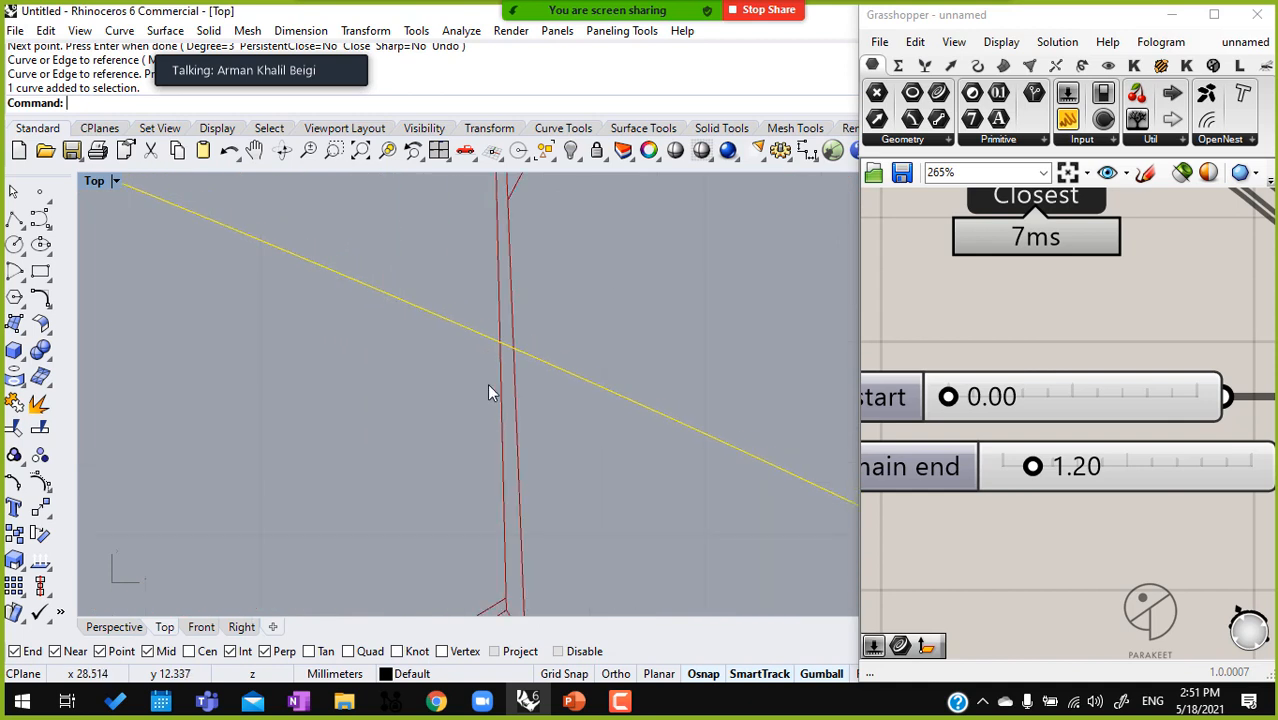
scroll(298, 256, "down", 3)
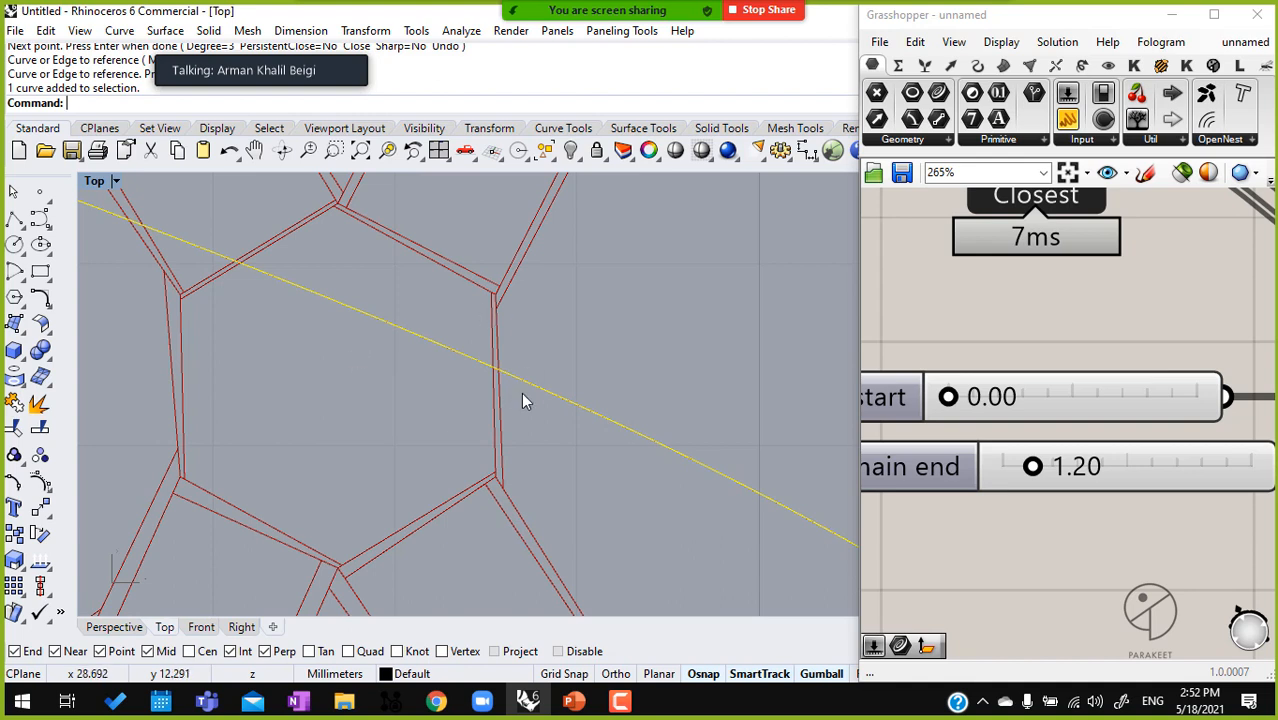
scroll(507, 390, "down", 5)
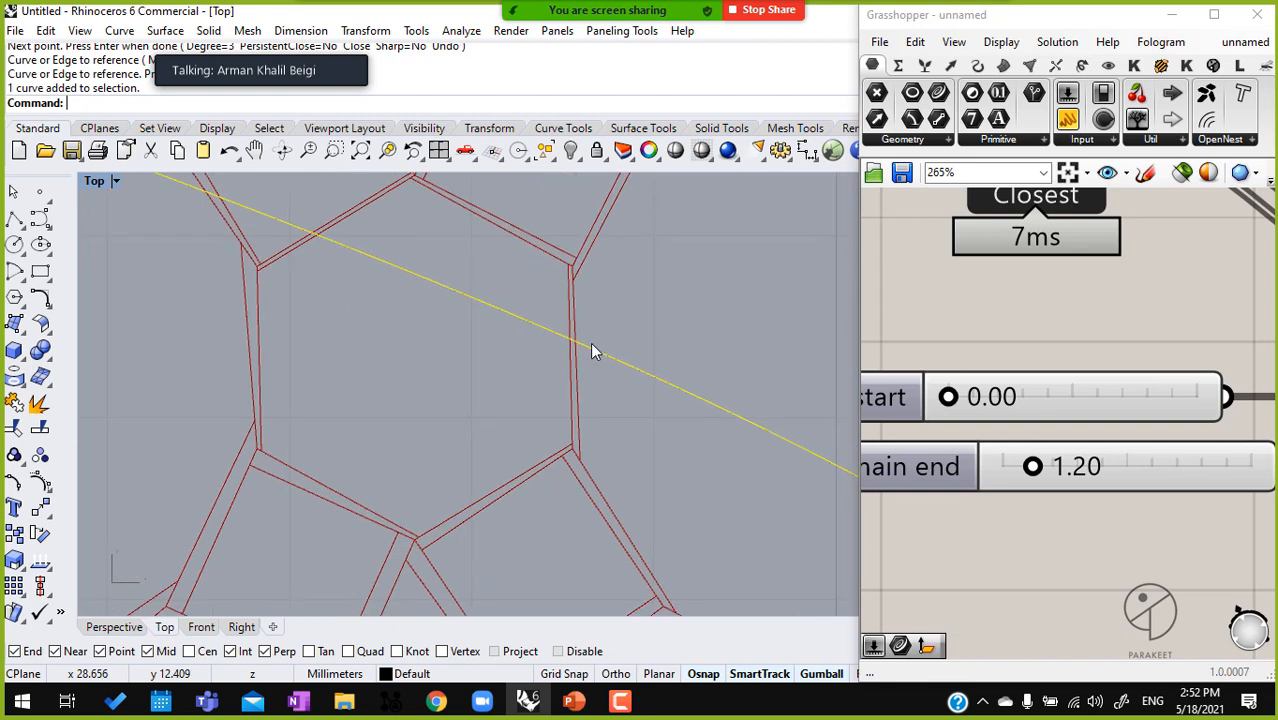
scroll(423, 284, "up", 5)
right_click_drag(254, 287, 415, 288)
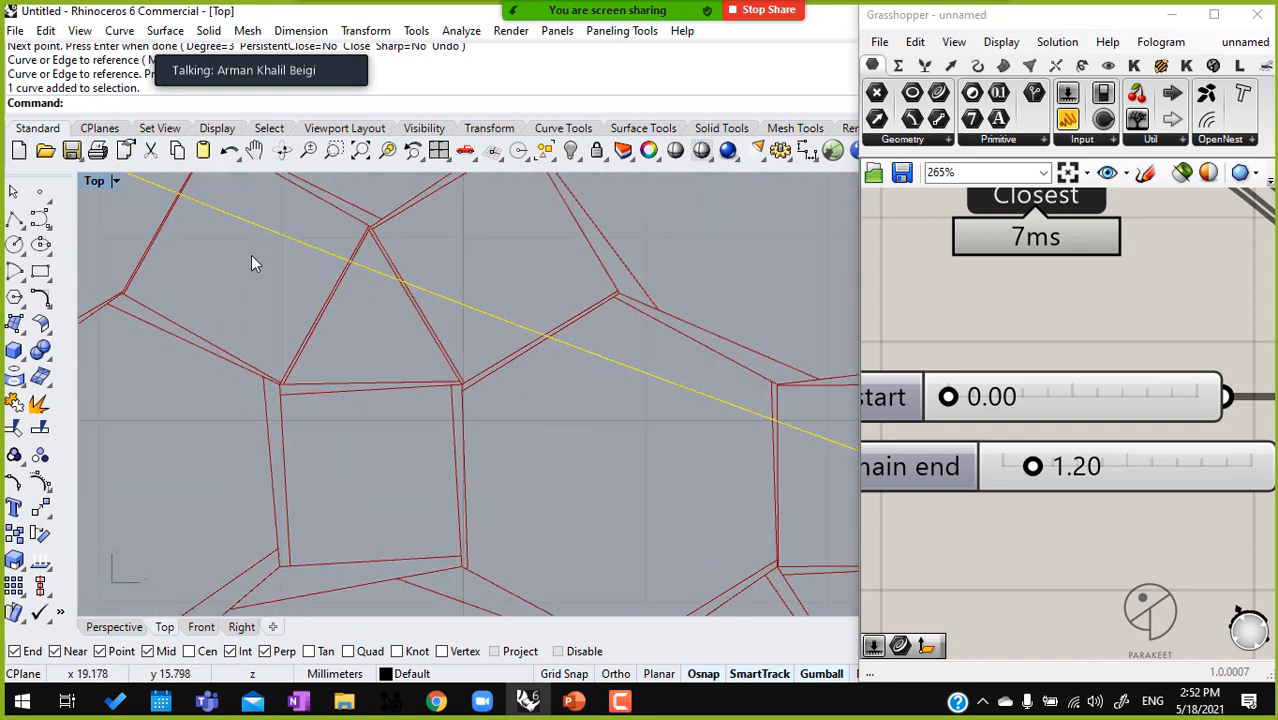
right_click_drag(325, 287, 408, 266)
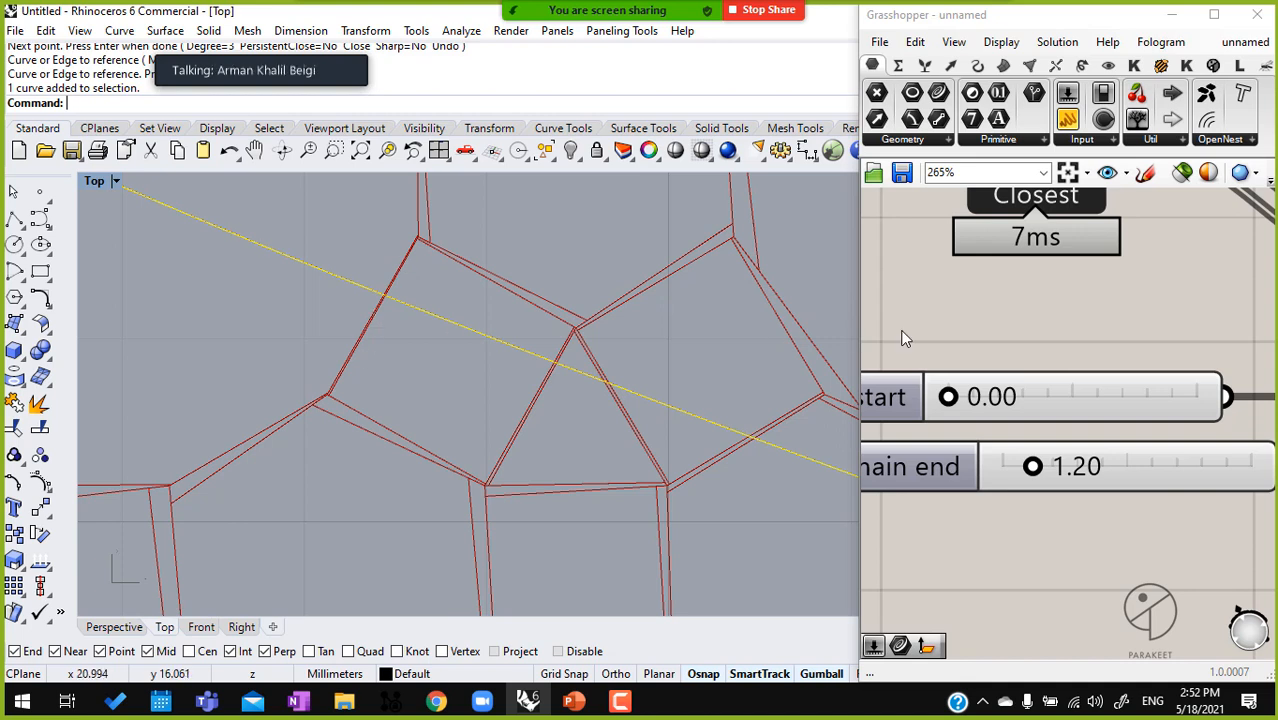
scroll(584, 368, "down", 6)
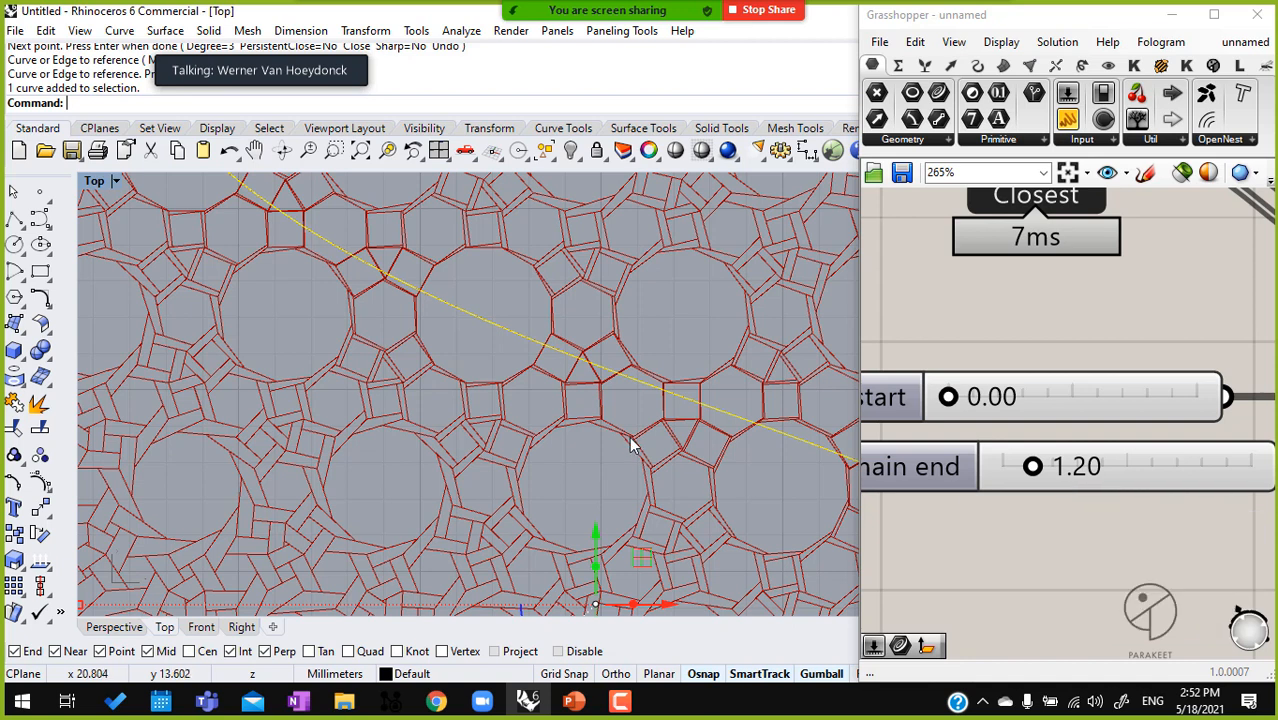
scroll(648, 352, "down", 5)
right_click_drag(648, 355, 605, 368)
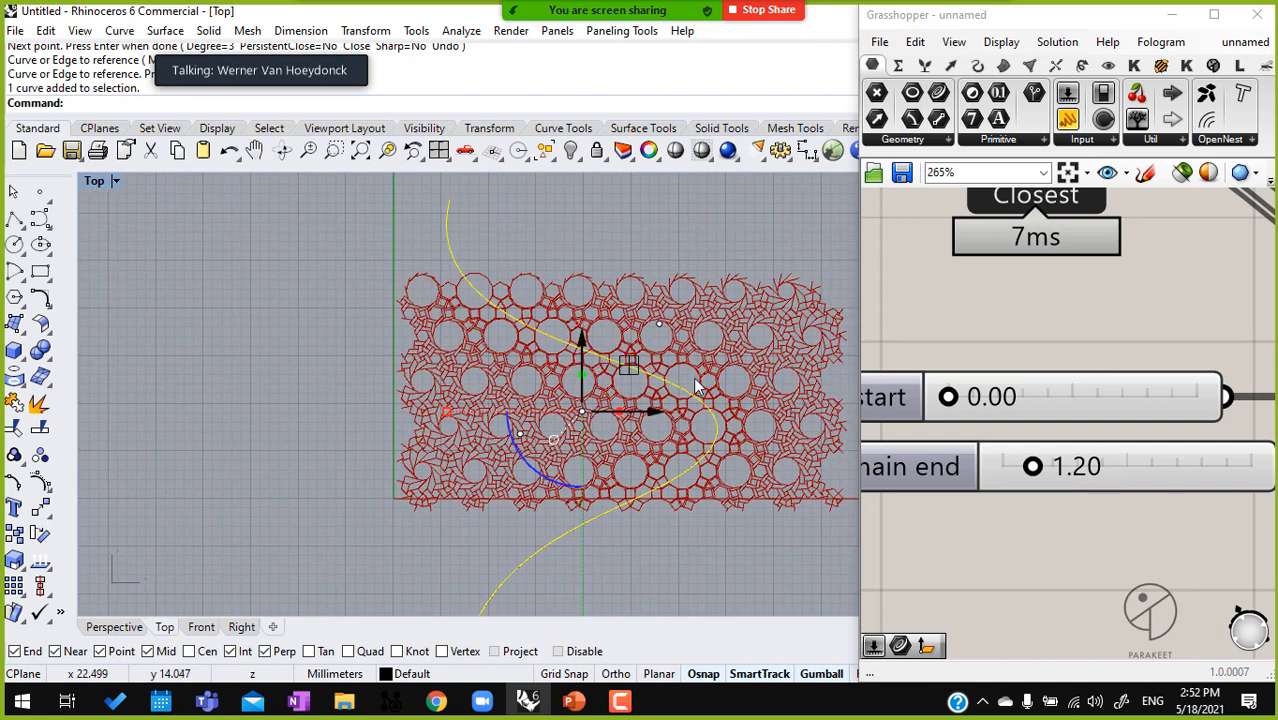
Set the Domain start slider to 0.10
scroll(719, 377, "up", 10)
scroll(719, 377, "down", 4)
left_click_drag(960, 398, 1196, 398)
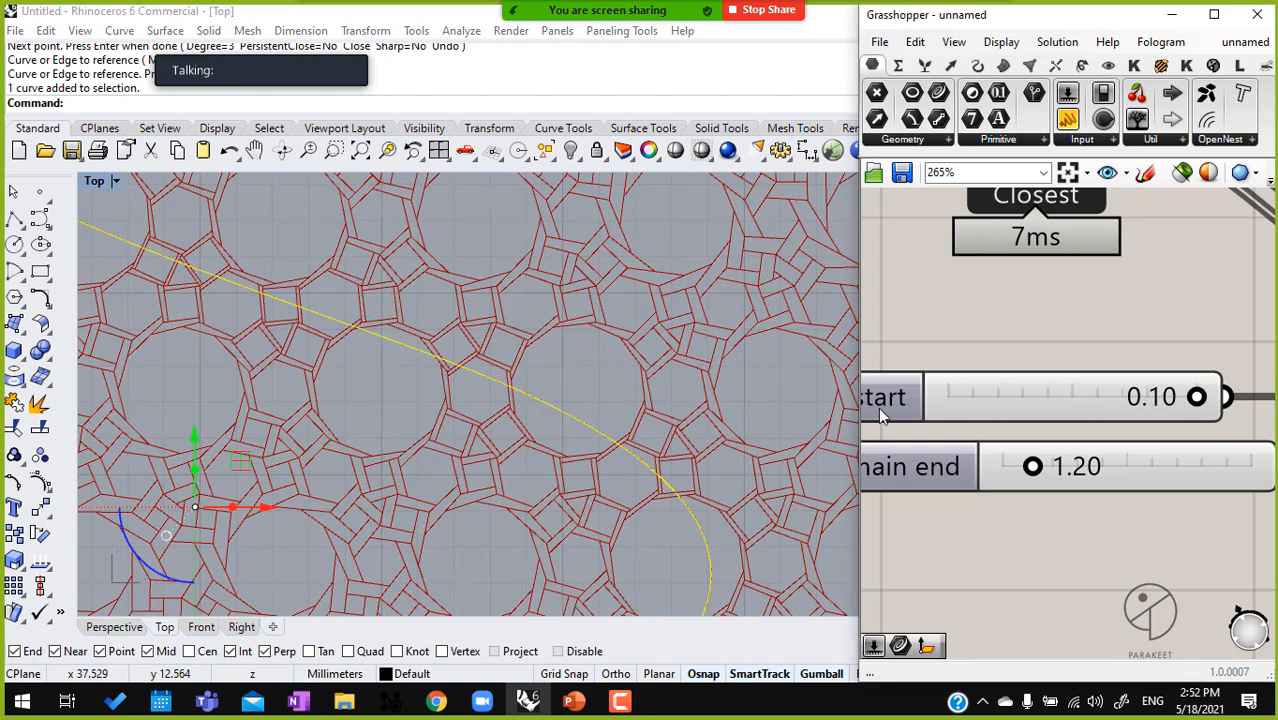
Raise the maximum of the Domain start slider in its settings so its range extends beyond 0.10
double_click(893, 396)
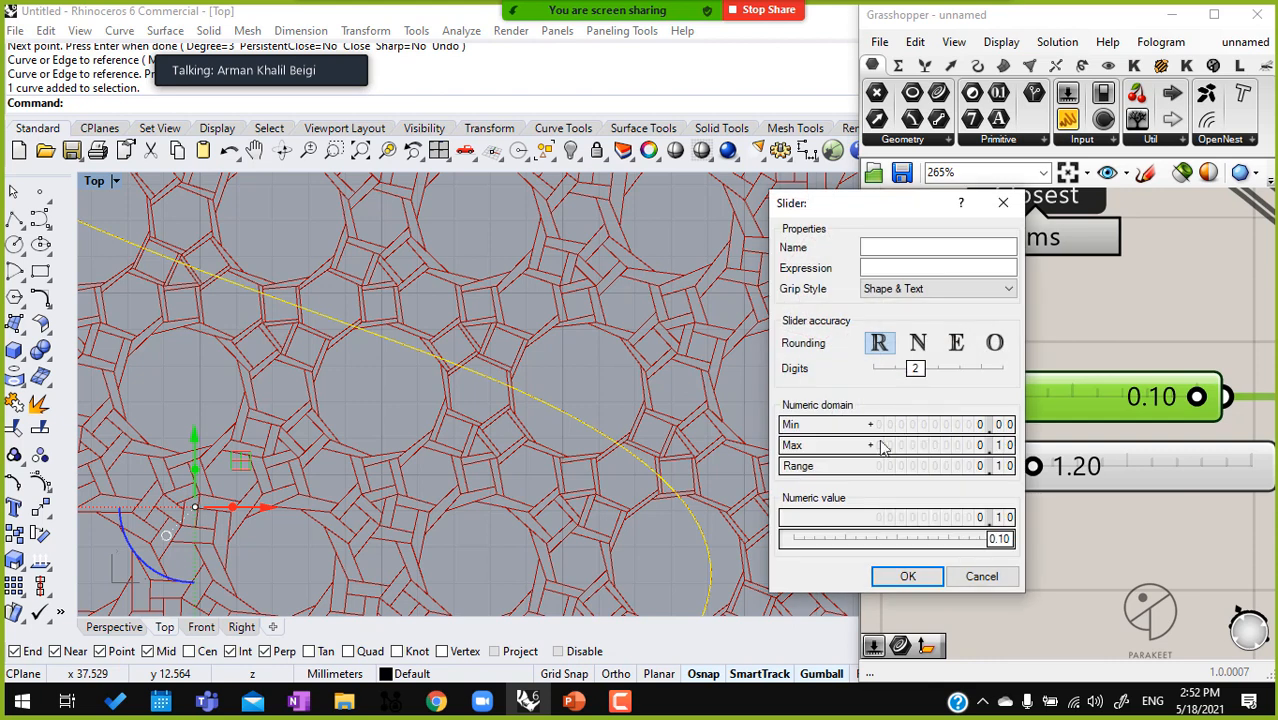
left_click(906, 576)
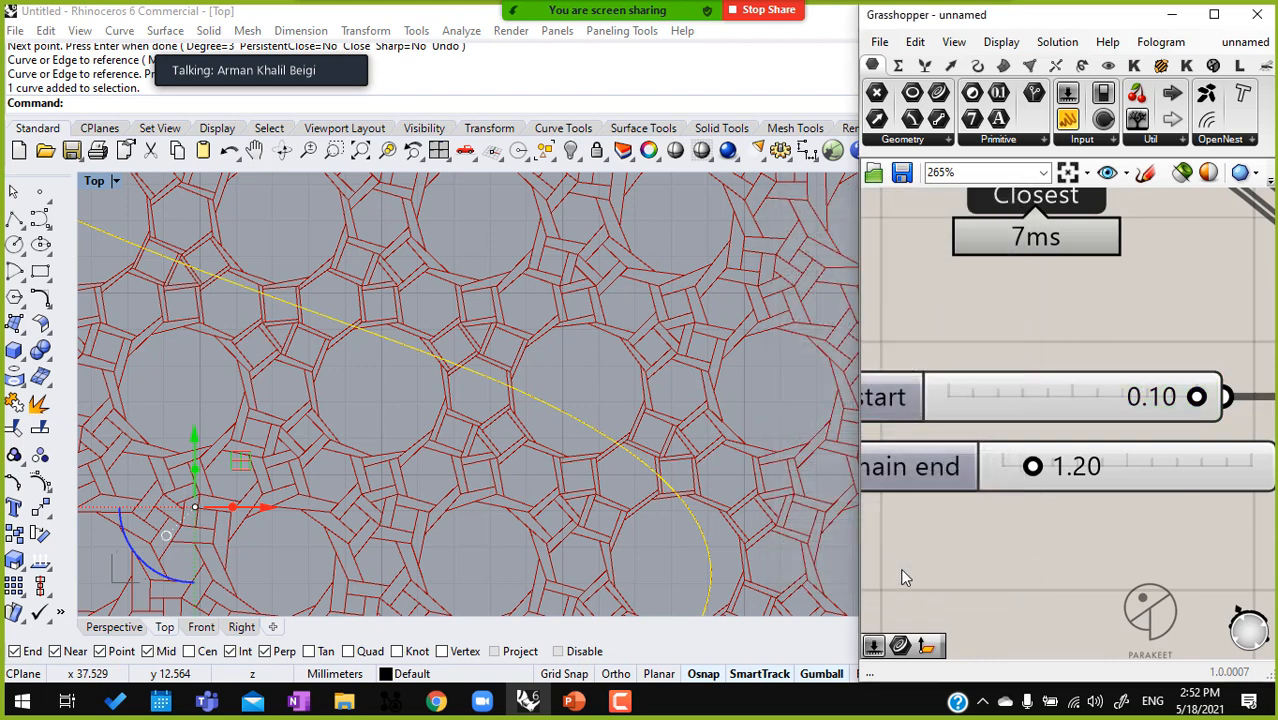
right_click_drag(888, 402, 1042, 388)
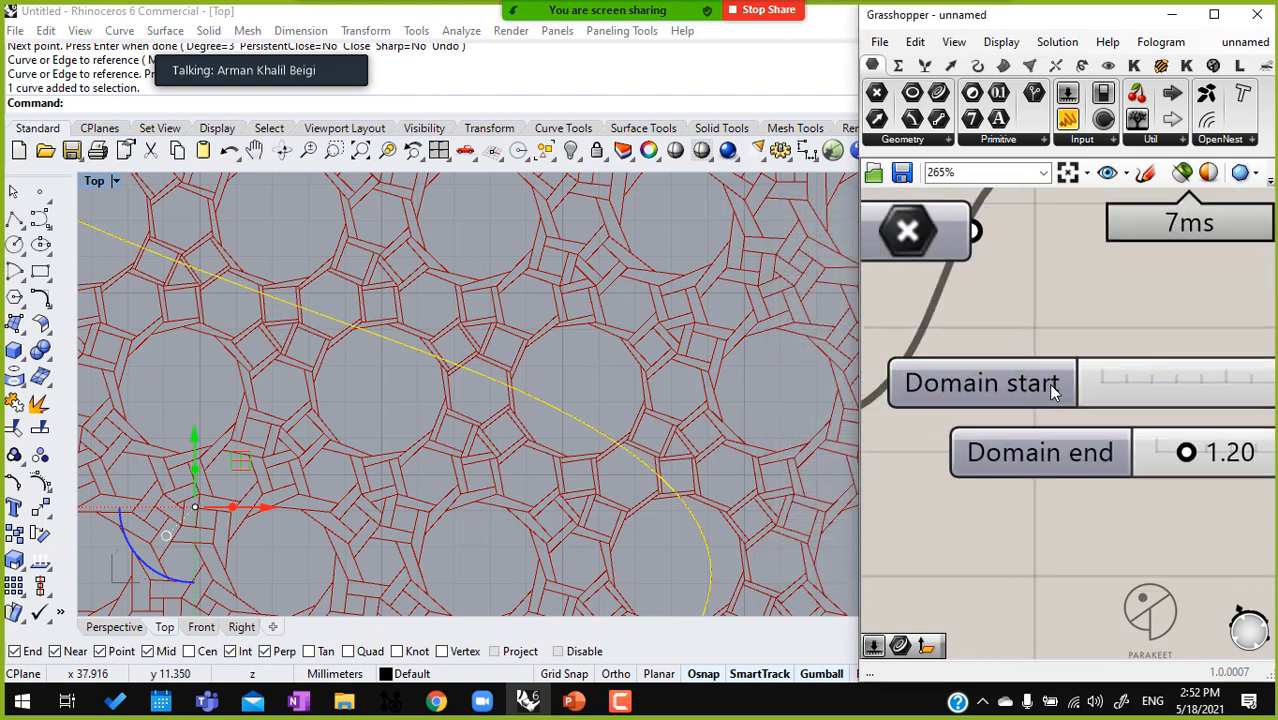
left_click(1049, 385)
scroll(1150, 436, "up", 4)
left_click(1061, 566)
scroll(950, 430, "up", 2)
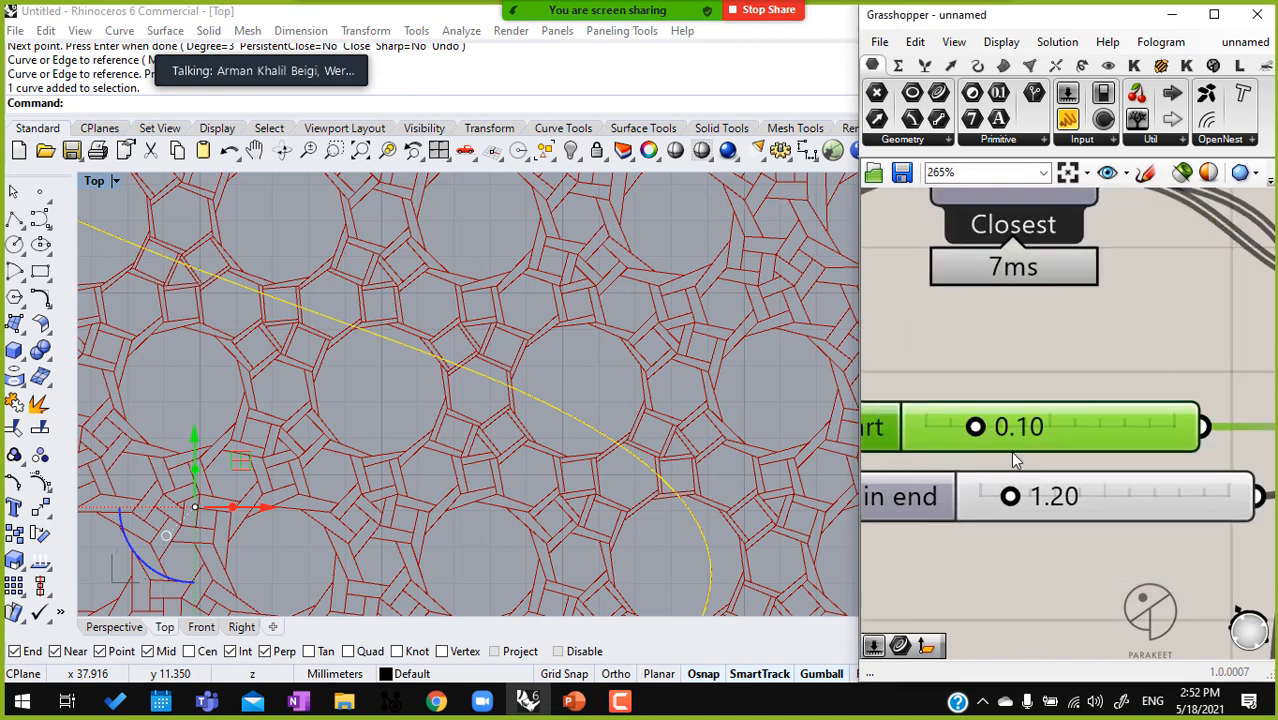
Set the Domain start slider to 0.42 and check the whole pattern around the attractor curve
left_click_drag(946, 424, 1131, 422)
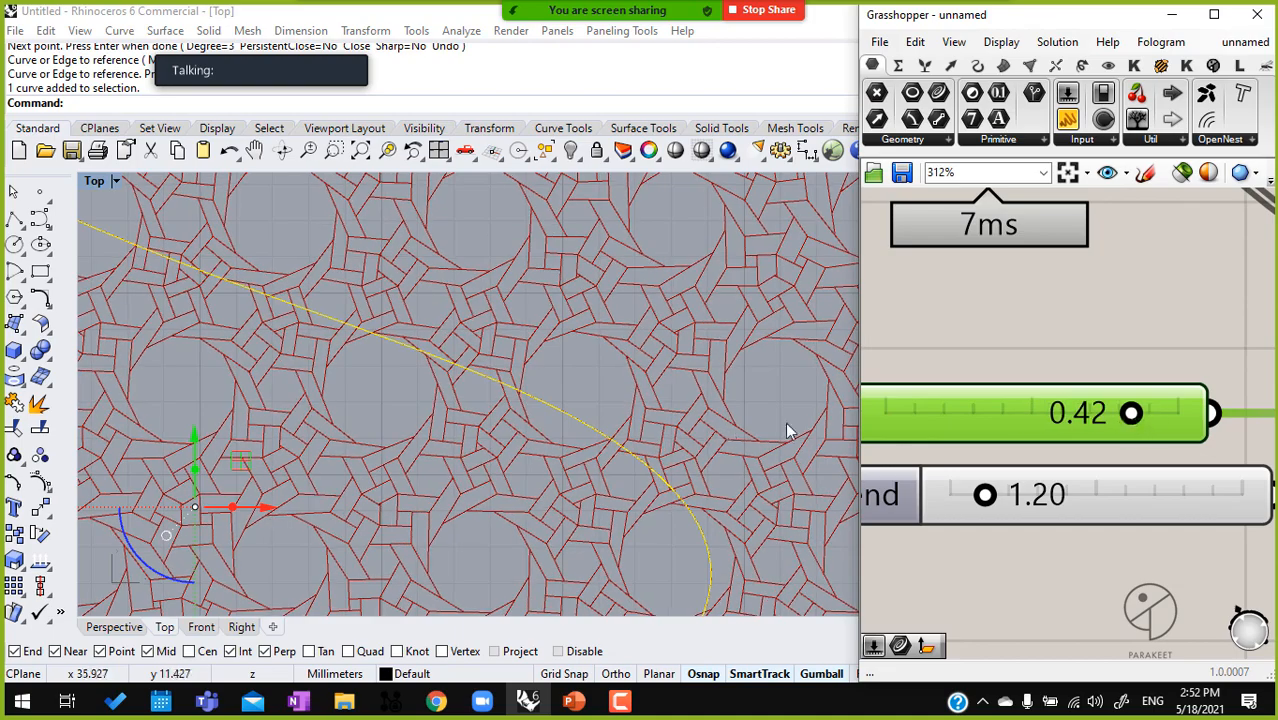
scroll(531, 440, "down", 10)
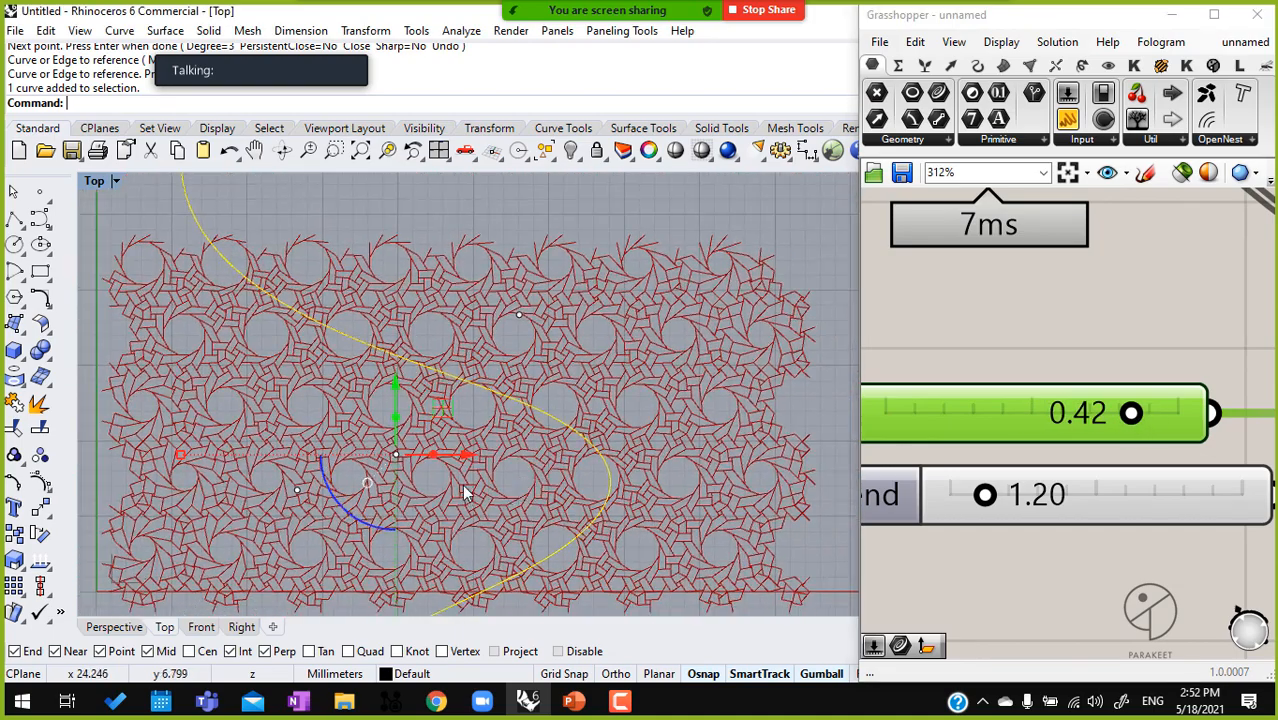
right_click_drag(463, 497, 495, 452)
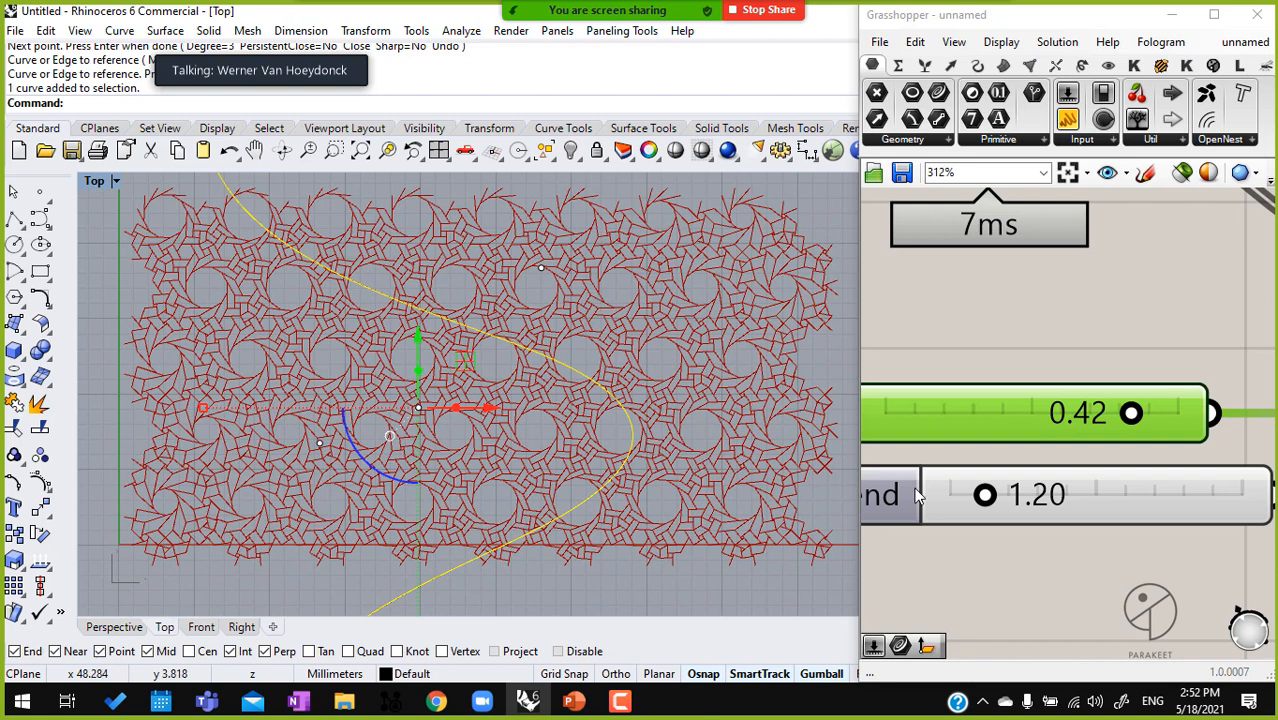
Place a Pattern Genotype component with B, Fr, Fb and D inputs below the current genotype and remove the wrongly placed component
scroll(984, 456, "down", 3)
scroll(1145, 448, "down", 5)
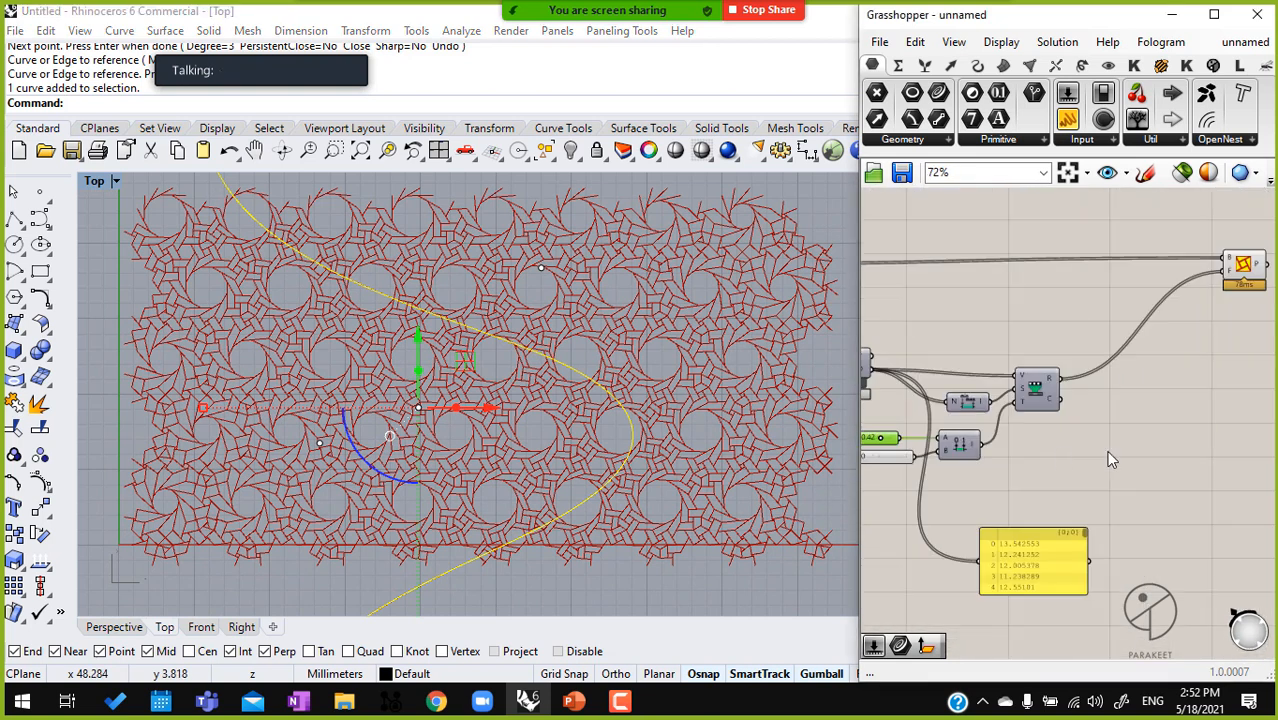
left_click(1100, 290, "ctrl+alt")
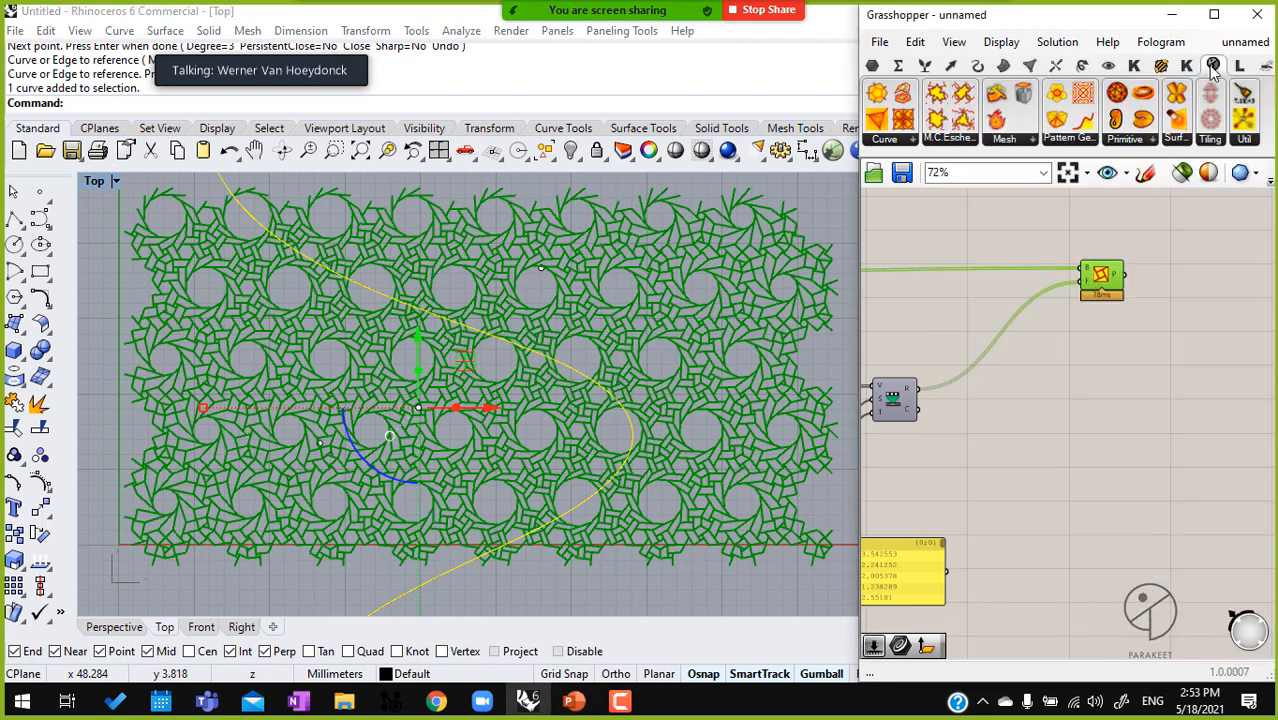
left_click(1075, 140)
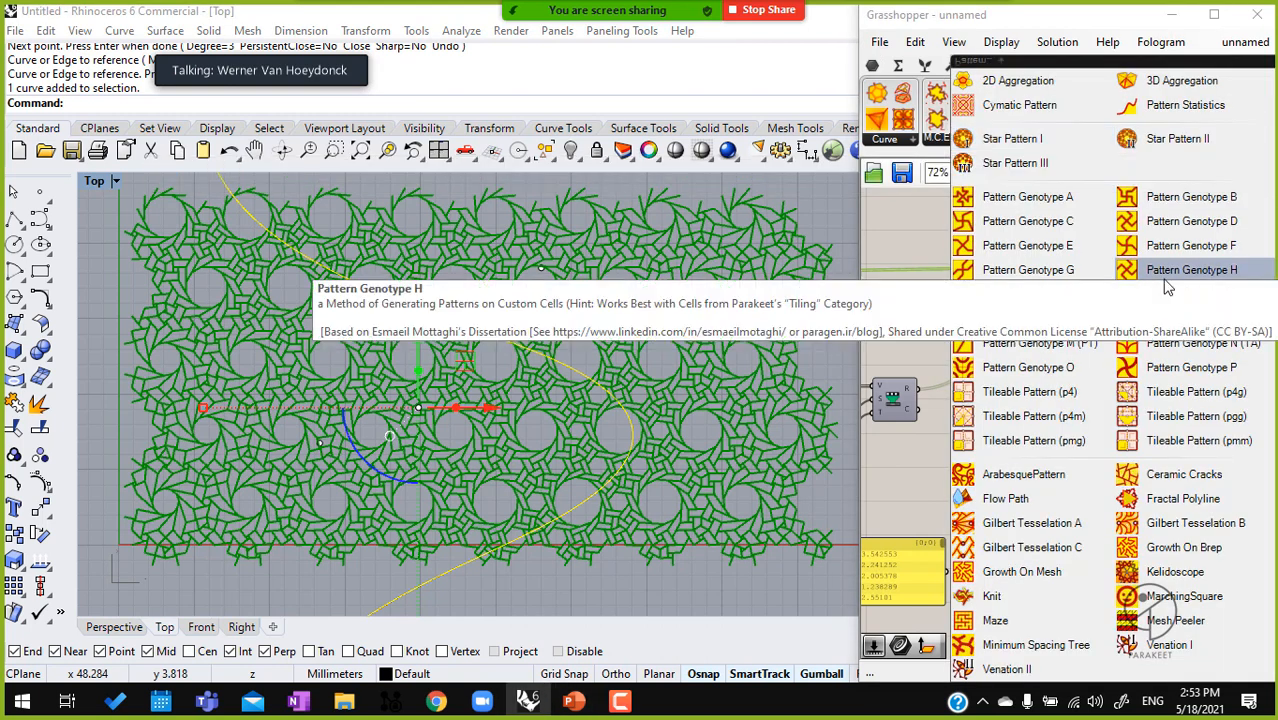
left_click(1100, 390)
left_click(1100, 388)
scroll(1105, 358, "up", 3)
left_click(1176, 140)
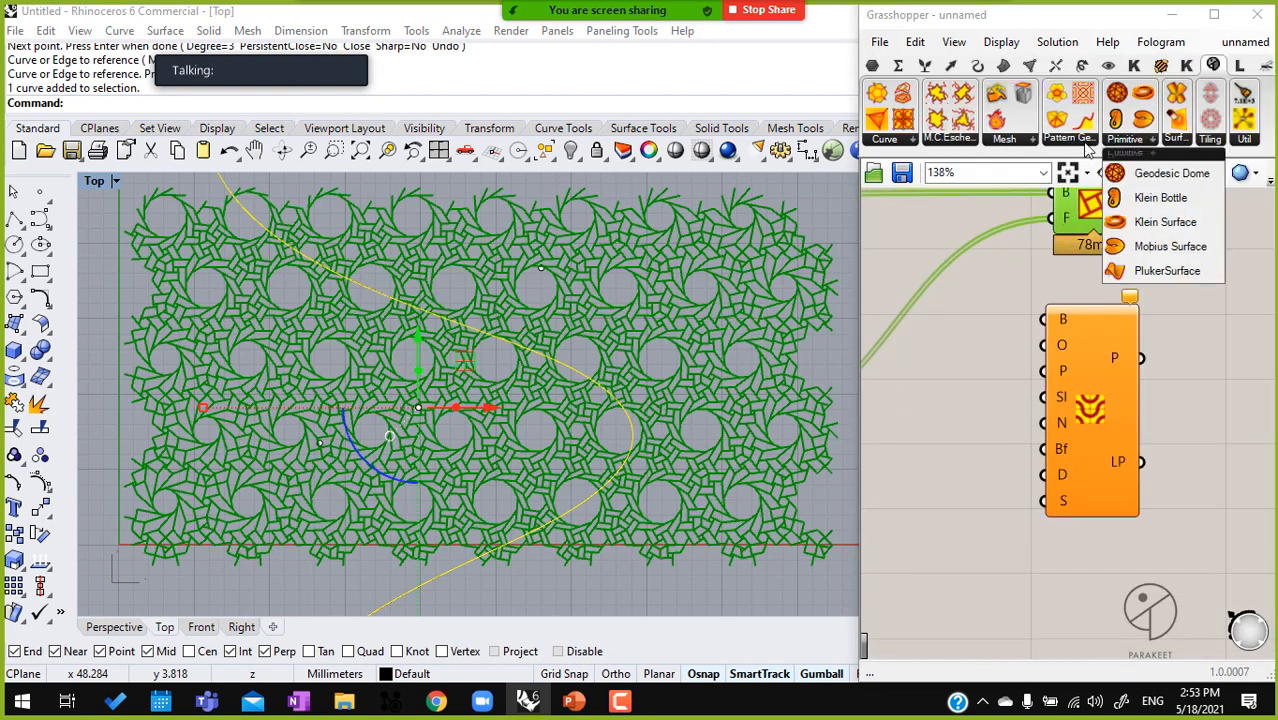
left_click(1075, 140)
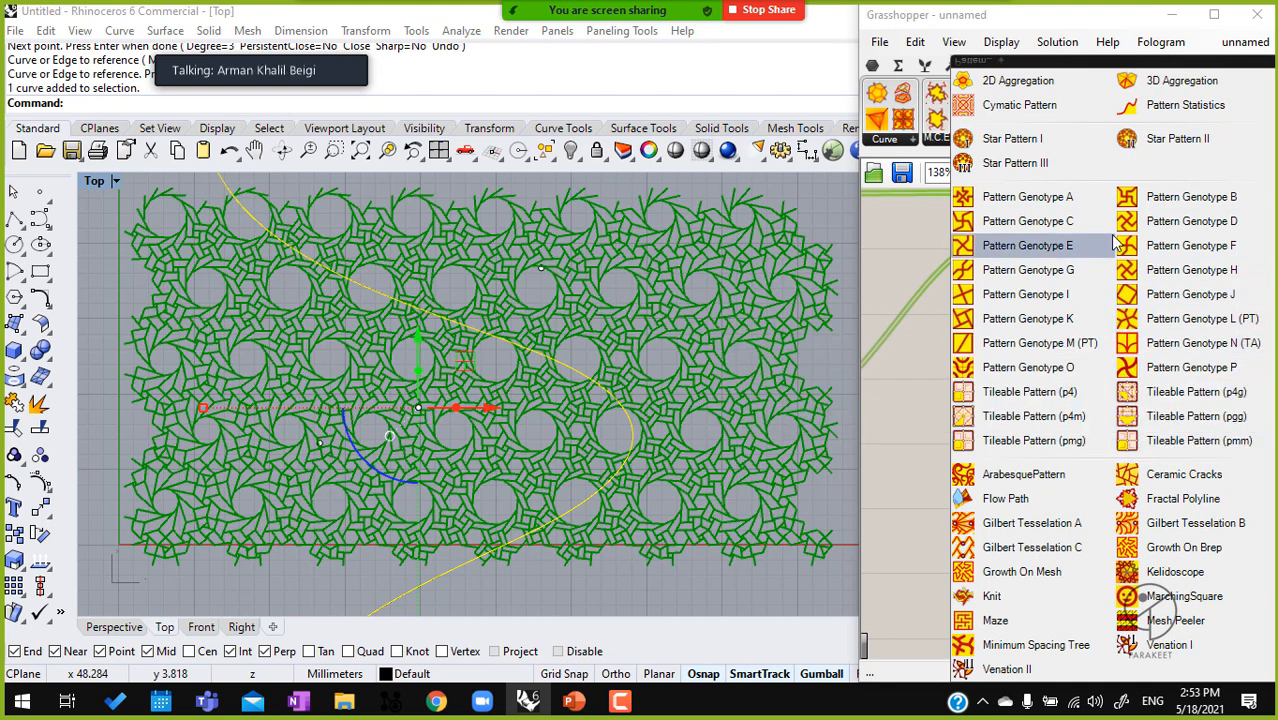
left_click_drag(1193, 445, 1104, 390)
key("Delete")
right_click_drag(1104, 390, 1147, 378)
scroll(1147, 378, "down", 2)
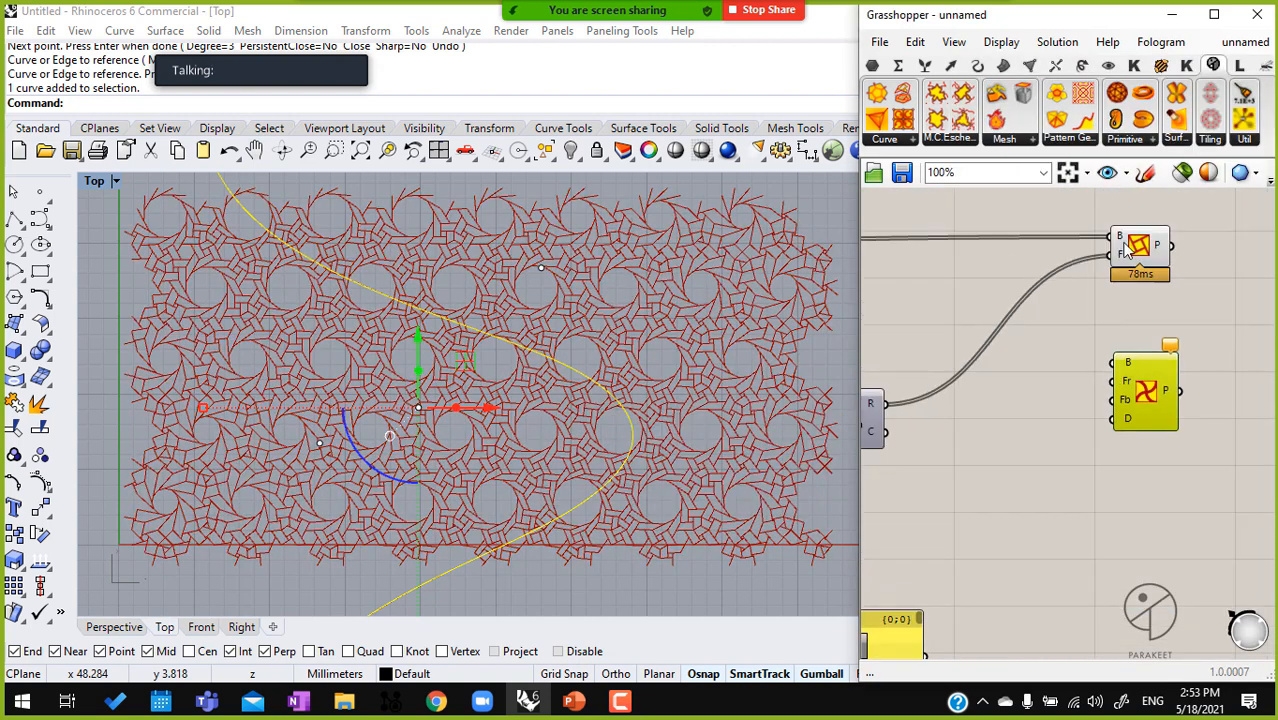
Transfer the tiling cells wire to the new genotype's B input and delete the old genotype
left_click_drag(1112, 238, 1140, 262, "ctrl+shift")
left_click(1145, 290)
key("Delete")
left_click(1000, 360)
scroll(1098, 288, "up", 2)
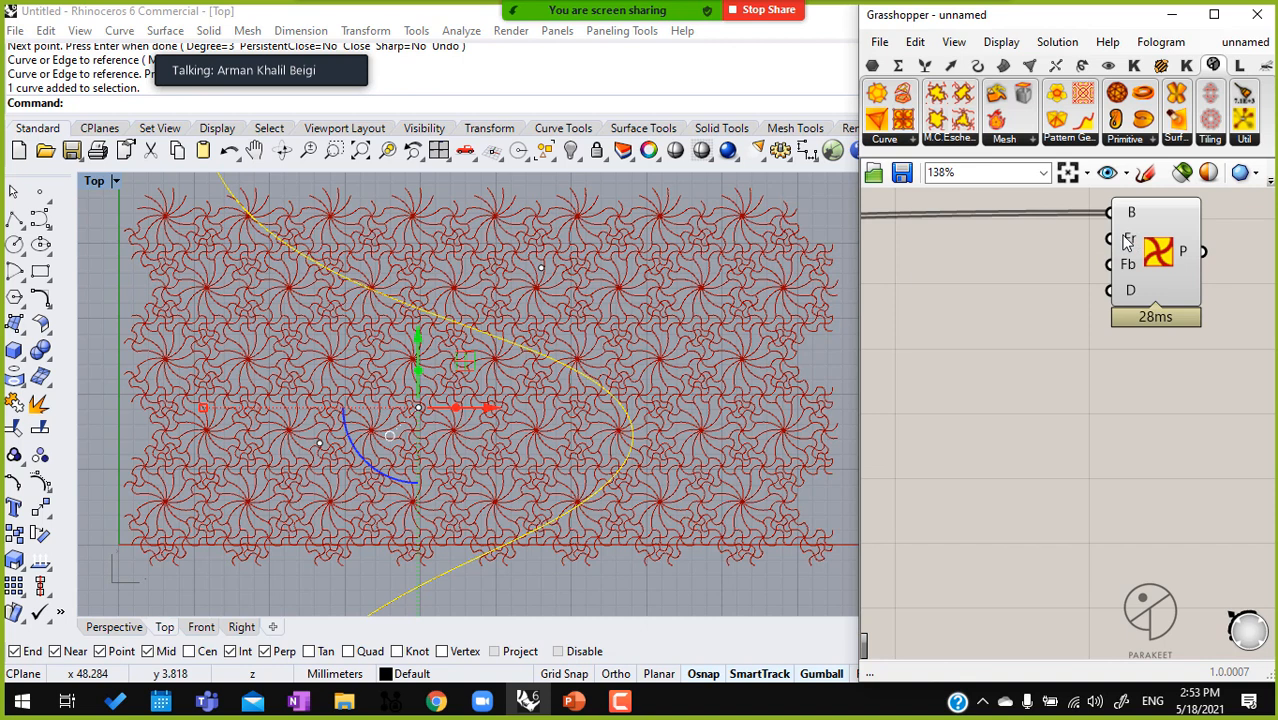
Connect the remapped distance values to the new genotype's Fr input
mouse_move(1127, 240)
left_click(1160, 298)
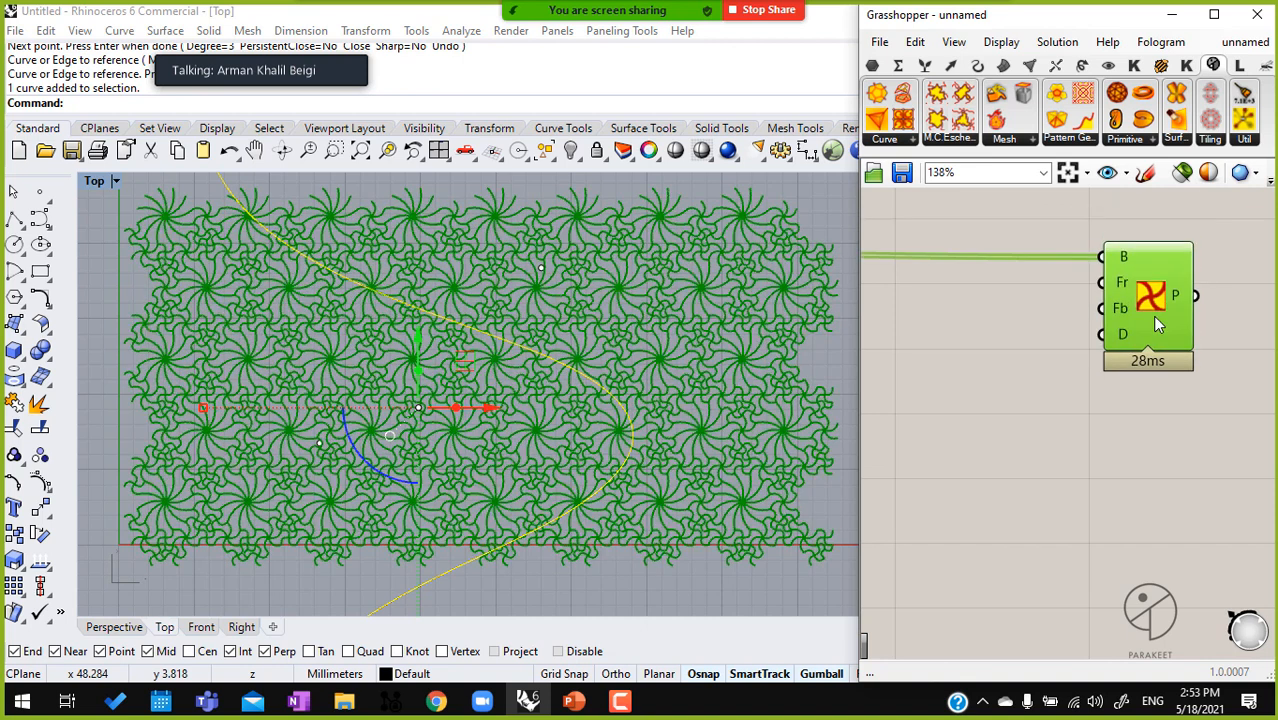
scroll(1227, 274, "down", 3)
right_click_drag(1062, 350, 949, 382)
left_click_drag(928, 378, 1108, 286)
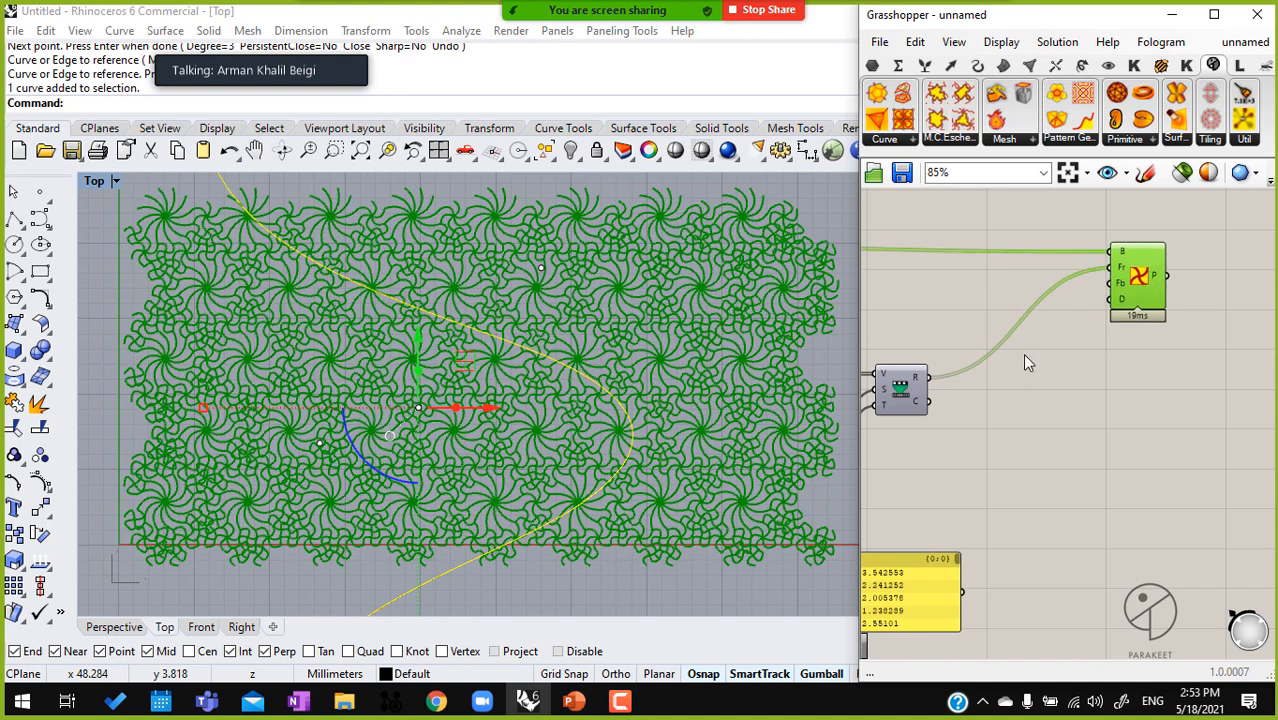
Set the Domain start slider to 0.00 and check the curved pattern in the viewport
right_click_drag(1022, 353, 1193, 315)
scroll(542, 275, "up", 5)
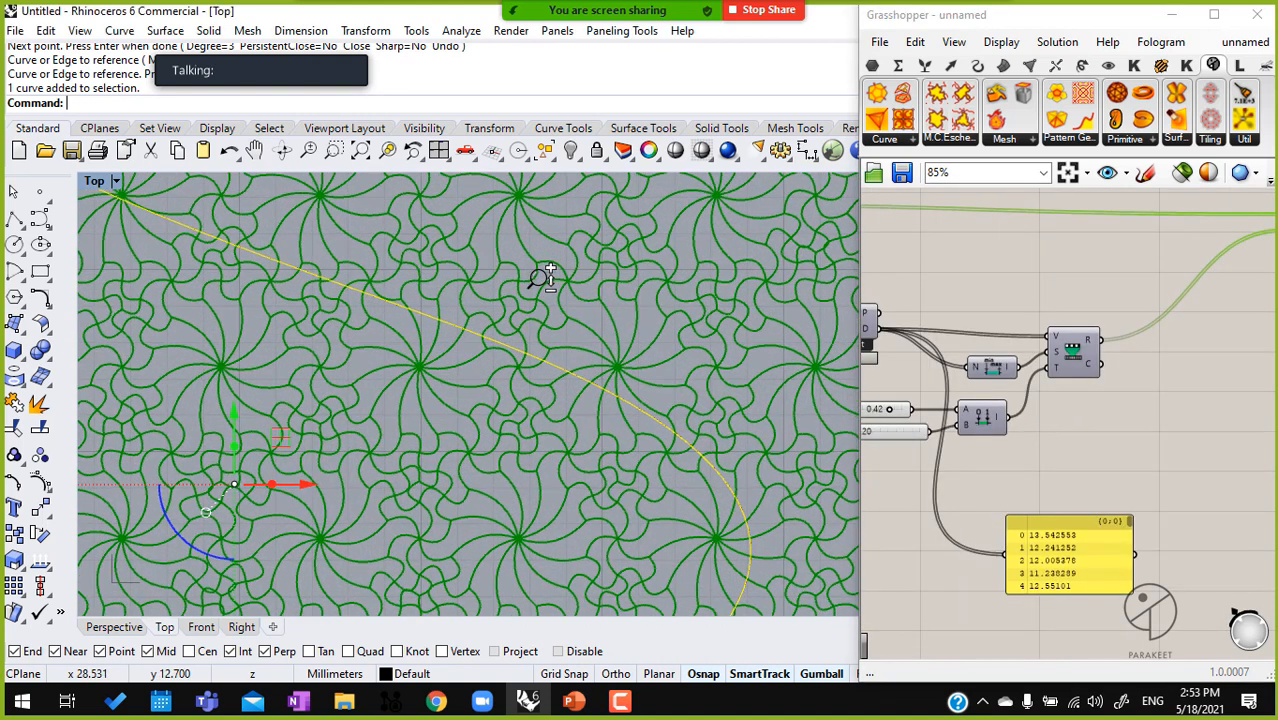
right_click_drag(886, 436, 1116, 408)
scroll(1124, 390, "up", 5)
left_click_drag(1130, 368, 903, 371)
scroll(489, 318, "down", 6)
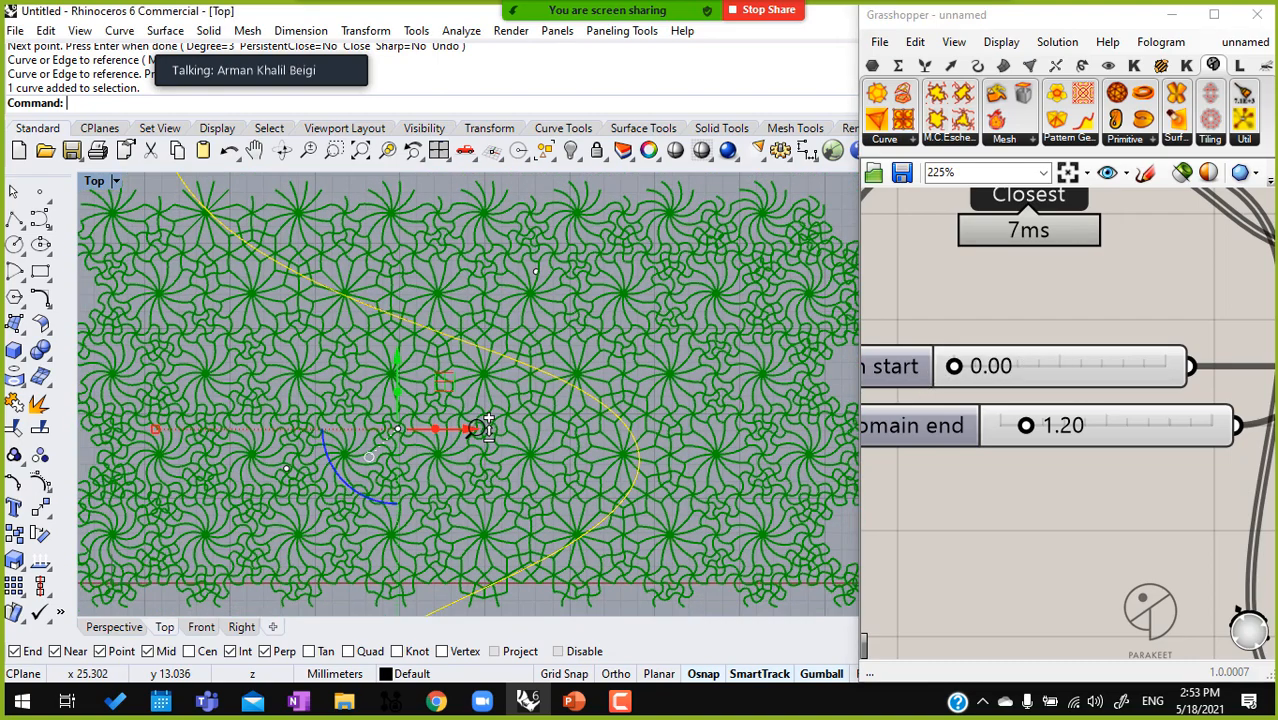
Set the Domain end slider to 0.67 and inspect how the curved pattern changes away from the attractor curve
mouse_move(1027, 432)
left_mouse_down()
mouse_move(1003, 430)
mouse_move(1072, 428)
mouse_move(1006, 428)
left_mouse_up()
scroll(547, 380, "up", 4)
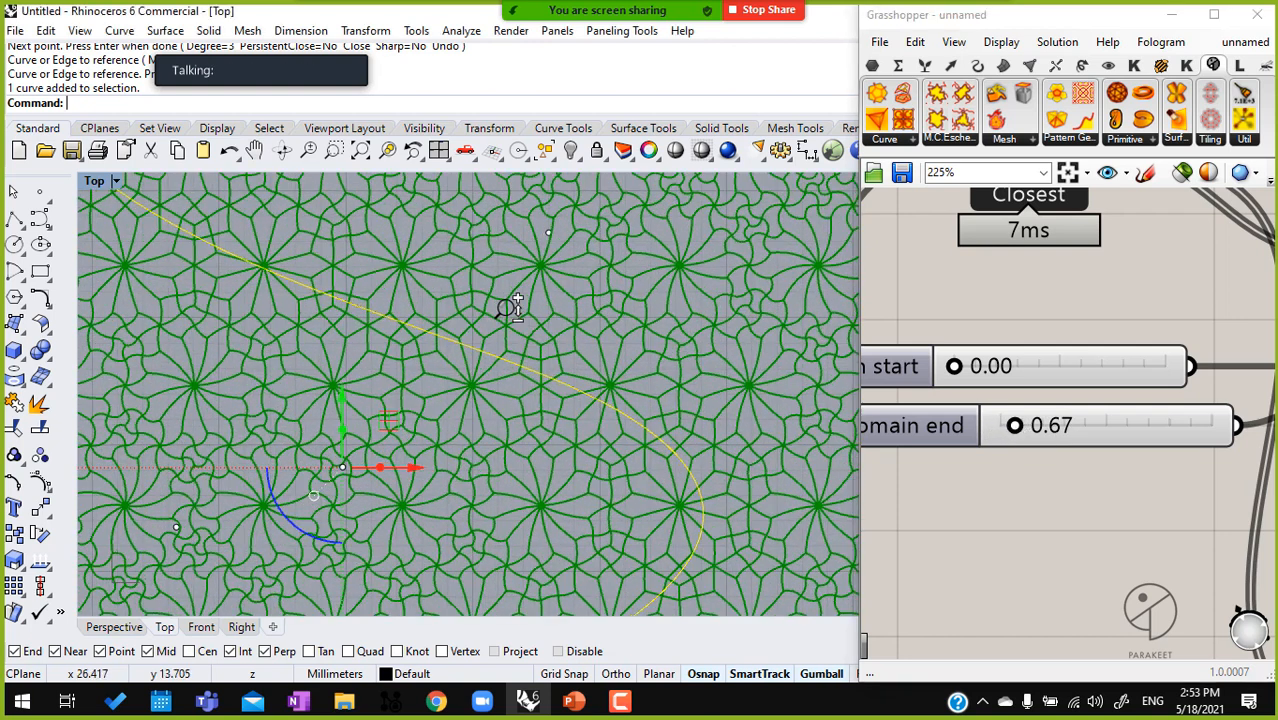
scroll(490, 358, "down", 8)
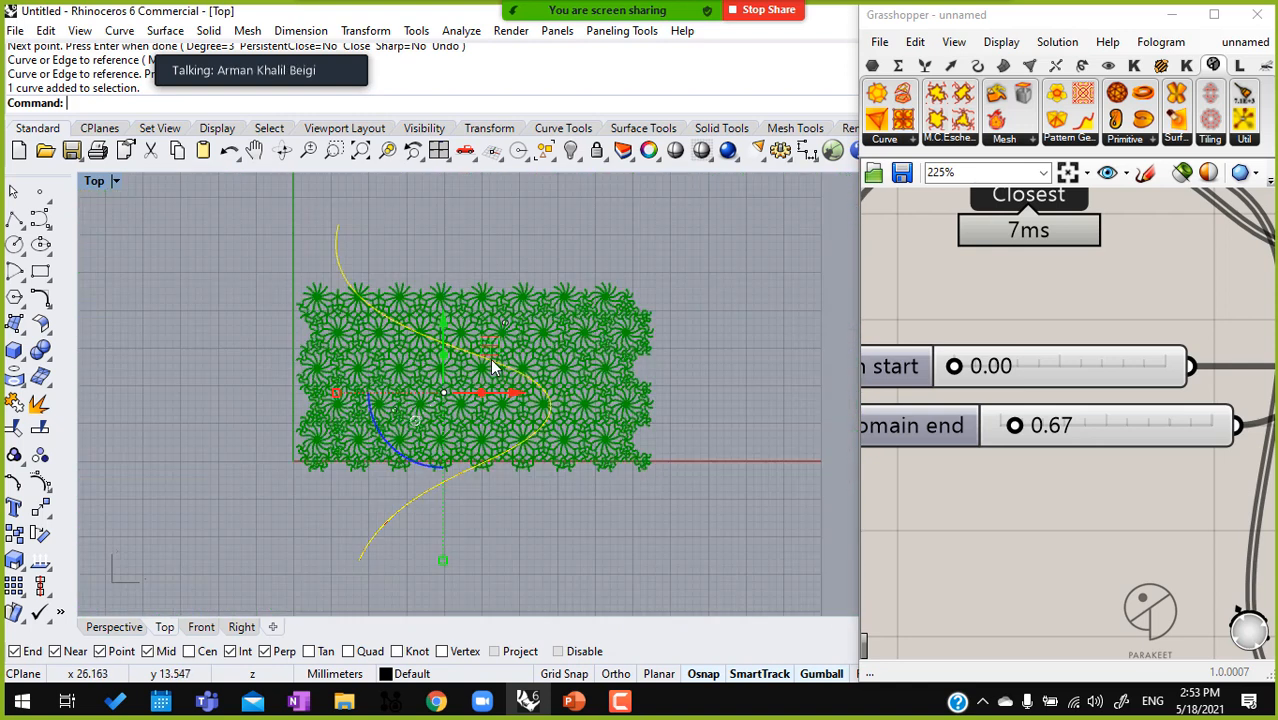
scroll(634, 324, "up", 5)
scroll(634, 324, "up", 4)
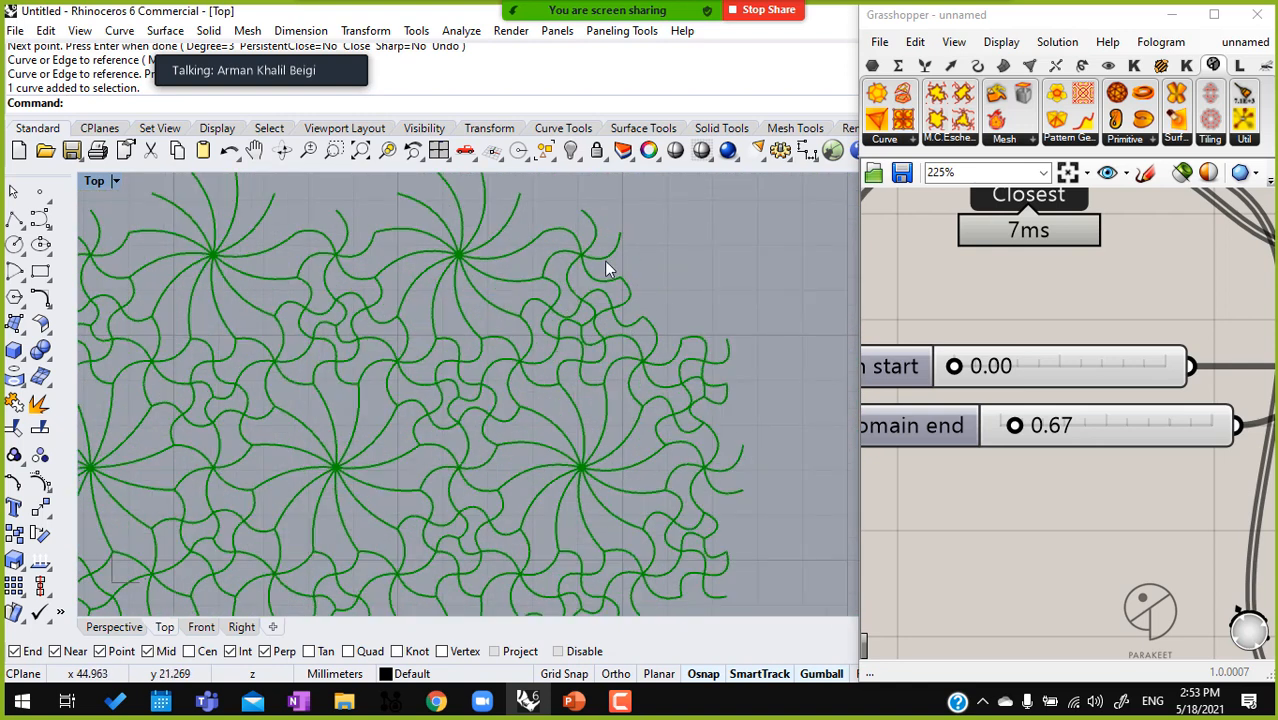
scroll(380, 366, "down", 4)
right_click_drag(374, 419, 481, 389)
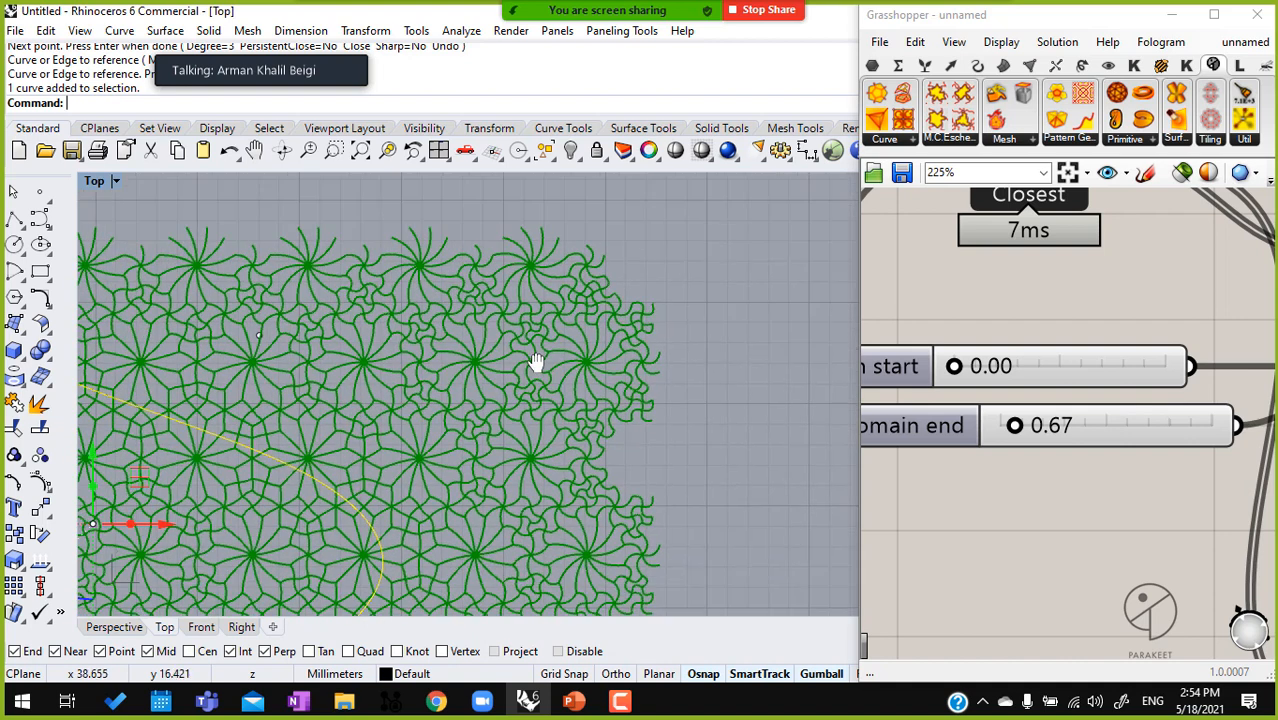
Reduce the tiling size by setting Extend Y to 3 and Extend X to 7
scroll(481, 389, "down", 5)
scroll(1103, 421, "down", 3)
scroll(1103, 421, "down", 1)
right_click_drag(876, 328, 1232, 437)
right_click_drag(910, 345, 1163, 396)
scroll(1127, 307, "up", 6)
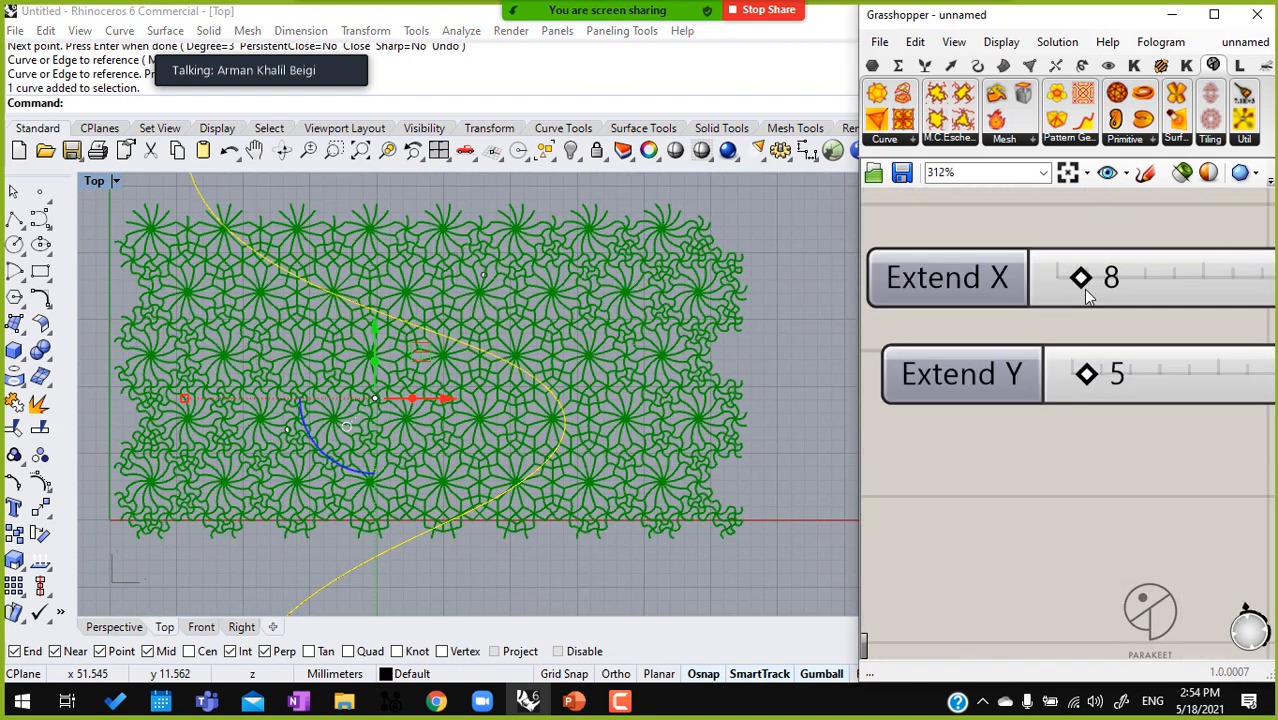
scroll(1088, 297, "up", 2)
left_click_drag(1087, 428, 1077, 430)
left_click_drag(1085, 278, 1082, 278)
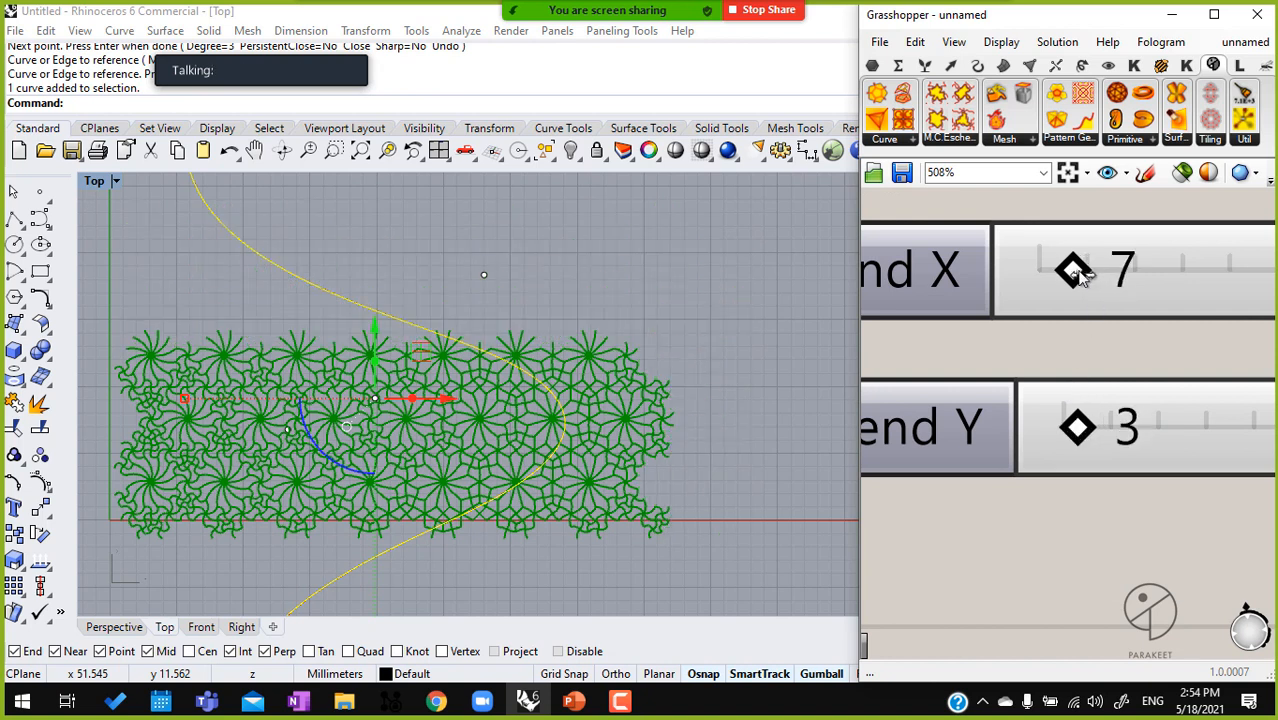
Check the genotype's Bulge Factor input and set the Domain end slider to 0.45
scroll(1112, 404, "down", 12)
right_click_drag(1206, 405, 846, 402)
scroll(1063, 342, "up", 1)
scroll(1090, 337, "up", 6)
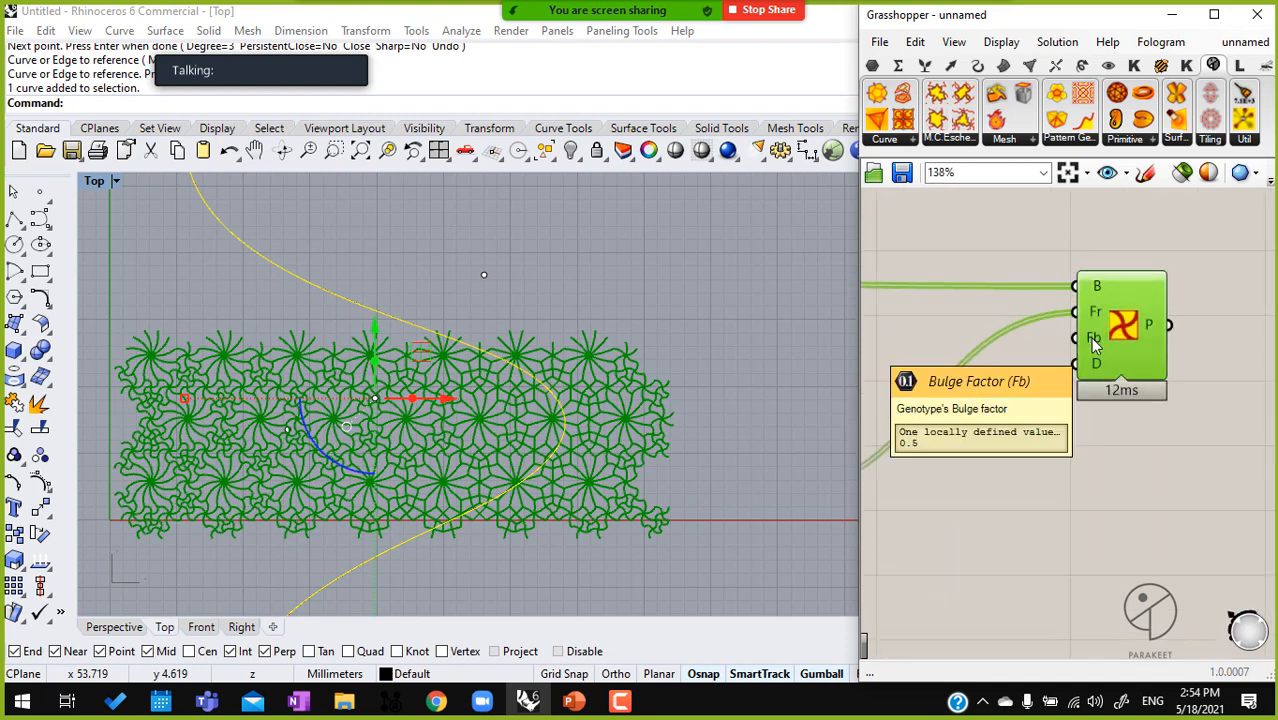
scroll(1090, 357, "down", 3)
right_click_drag(1022, 423, 1158, 332)
scroll(1156, 332, "down", 1)
right_click_drag(918, 424, 1026, 409)
scroll(958, 406, "up", 6)
scroll(924, 414, "up", 3)
mouse_move(916, 408)
left_mouse_down()
mouse_move(898, 420)
mouse_move(953, 416)
mouse_move(902, 414)
left_mouse_up()
scroll(1012, 405, "down", 7)
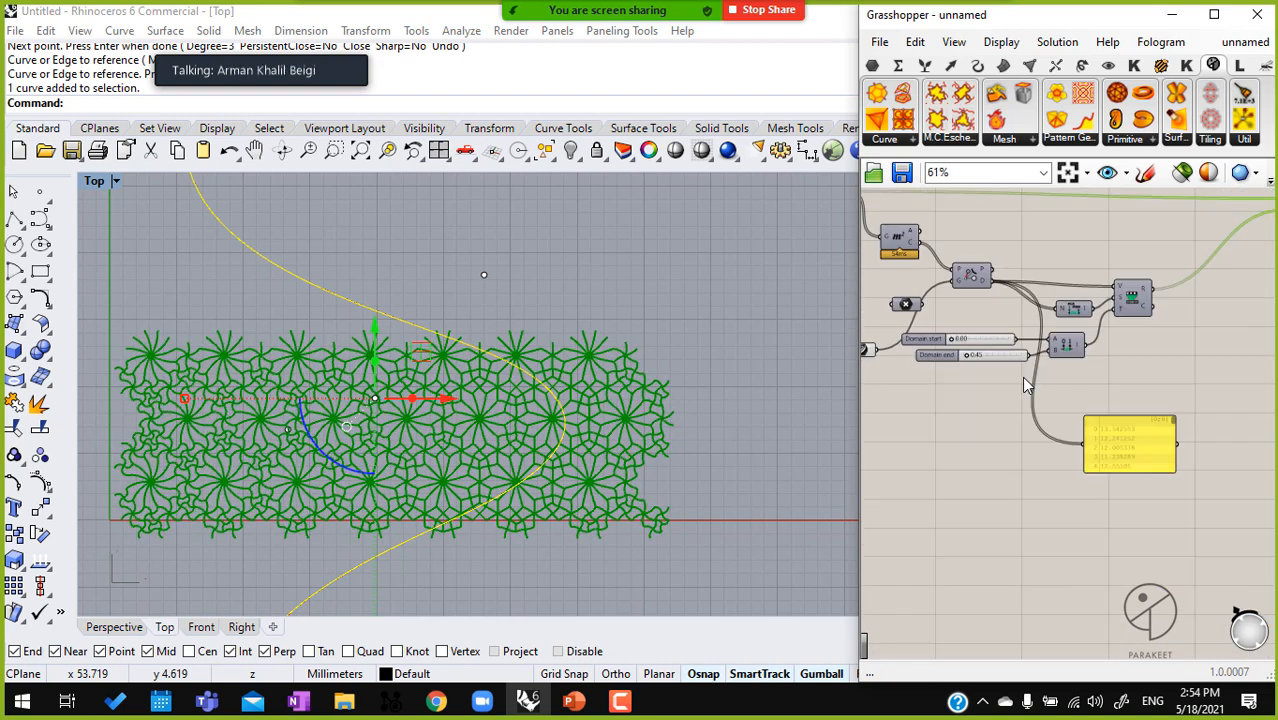
Move the Domain start and Domain end sliders down to clear space around the point and curve parameters
scroll(1024, 385, "down", 3)
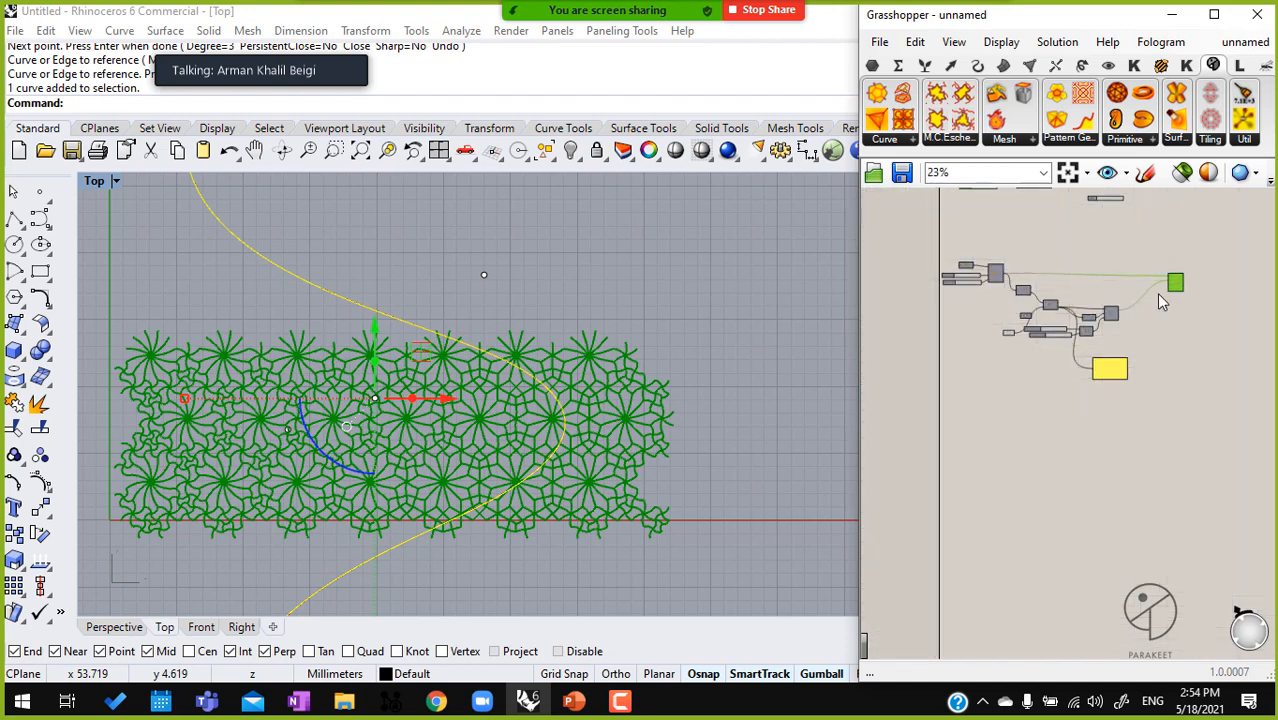
right_click_drag(947, 338, 991, 327)
scroll(991, 327, "up", 6)
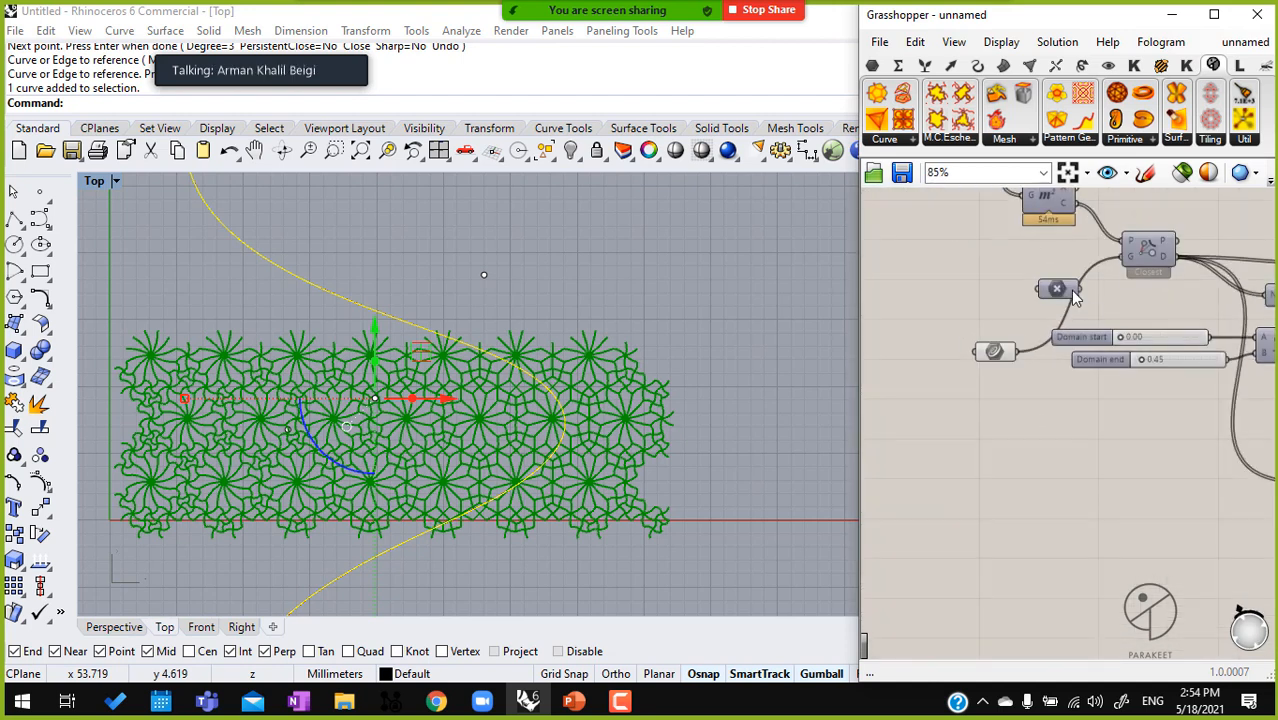
left_click(1054, 287)
left_click_drag(1160, 410, 1162, 440)
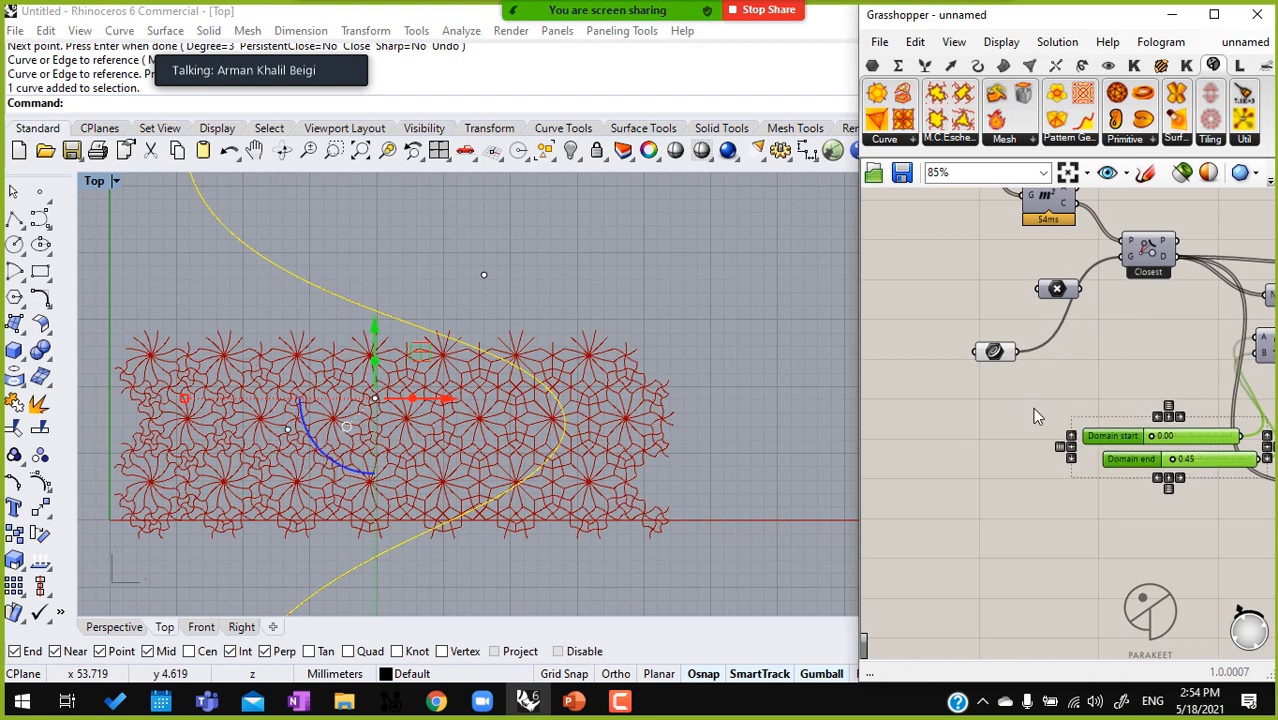
Delete the attractor curve and both points from the Rhino Top viewport
left_click_drag(650, 265, 199, 548)
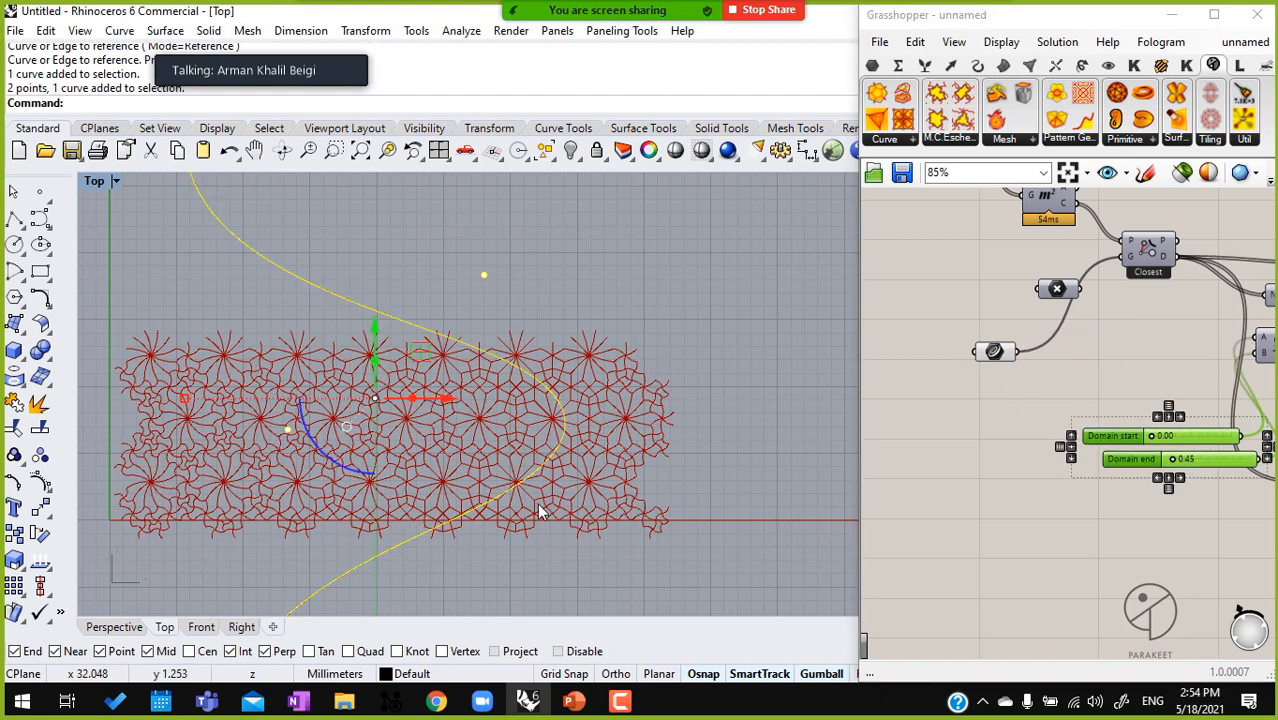
key("Delete")
left_click_drag(1075, 366, 975, 272)
left_click(1003, 318)
left_click_drag(997, 348, 1063, 312)
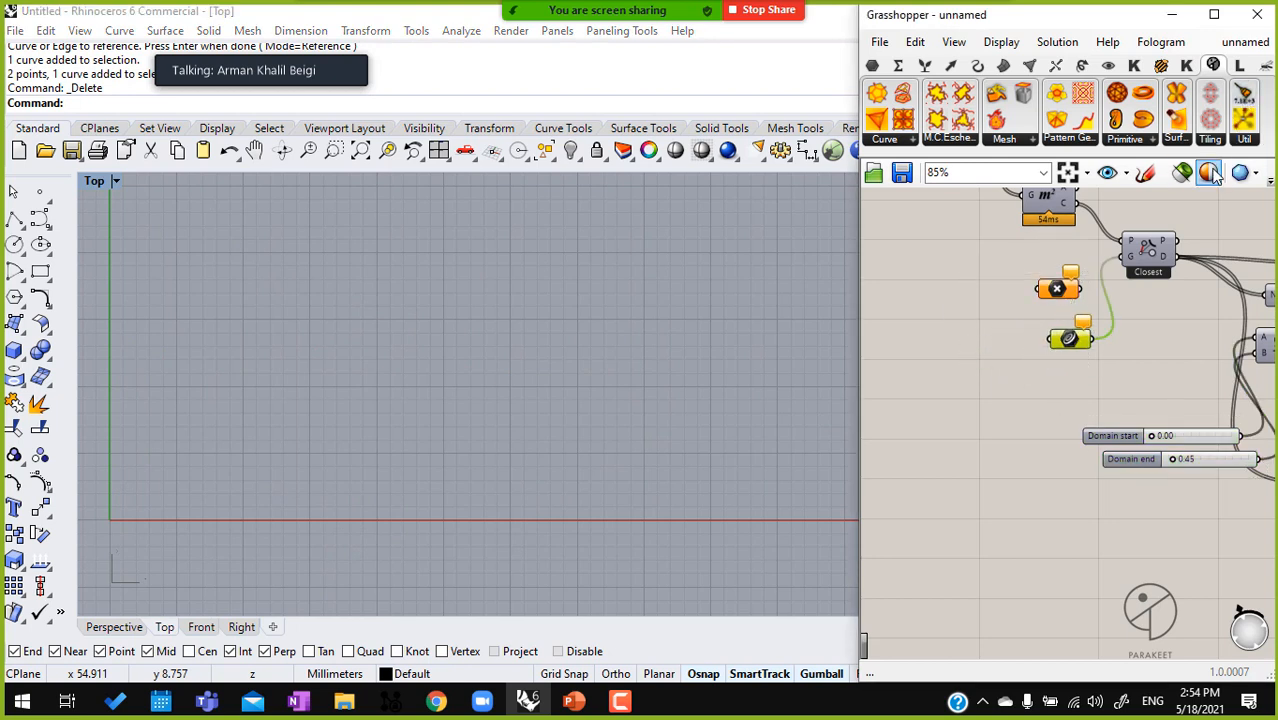
Add a Mouse component below the point and curve parameters
double_click(948, 319)
type("mouse")
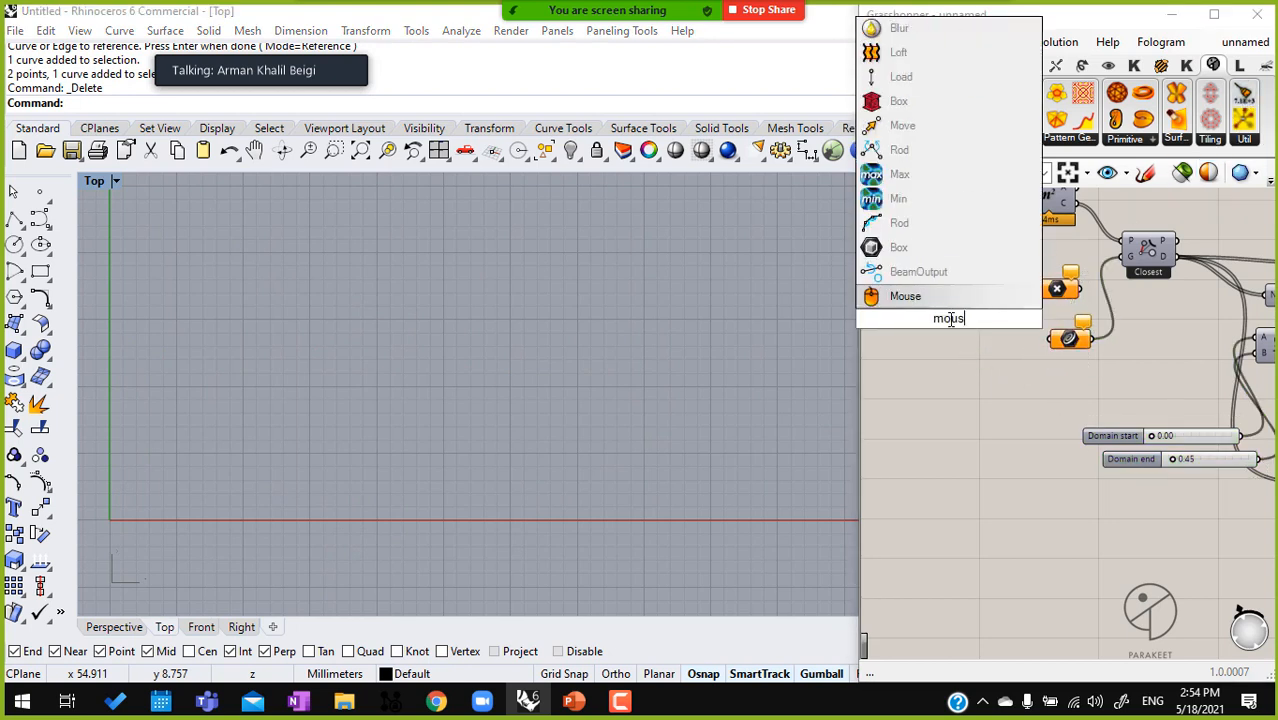
key("Return")
left_click_drag(945, 340, 1010, 455)
Delete the empty point and curve parameters and move the Mouse component into their place
left_click_drag(1105, 368, 1023, 256)
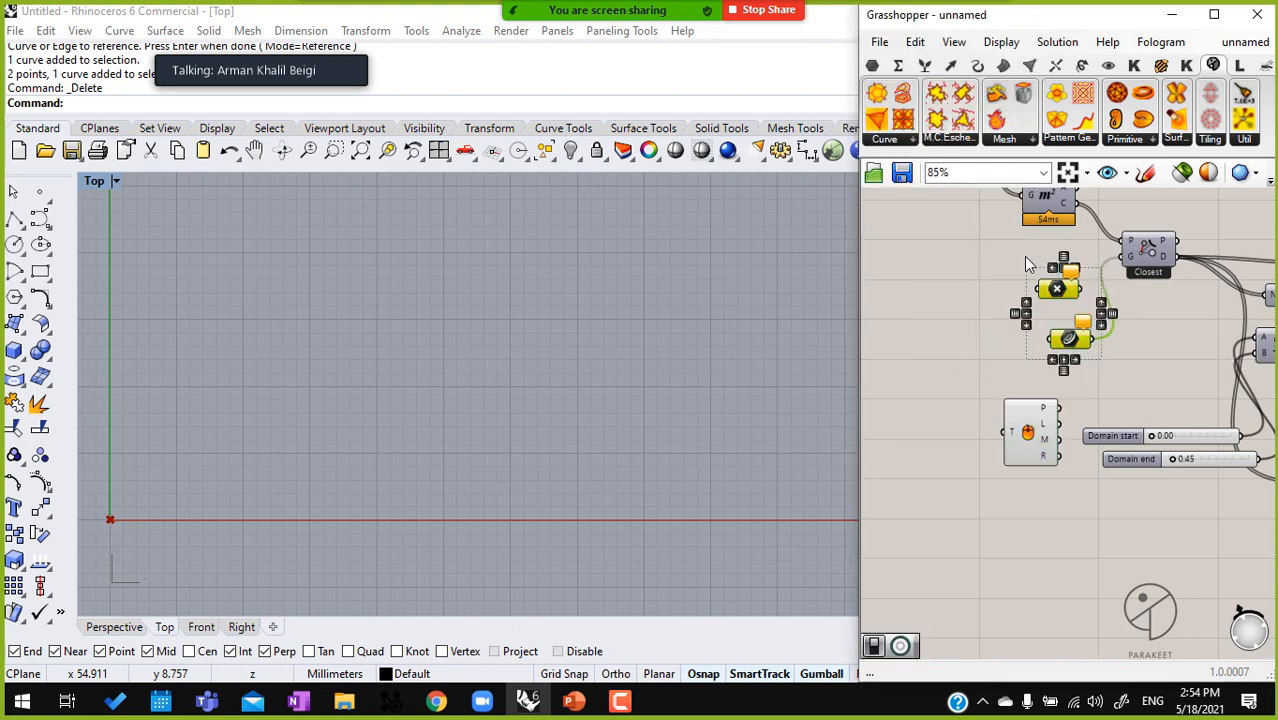
key("Delete")
left_click_drag(1026, 442, 1060, 372)
Drive the Mouse component with a Boolean Toggle set to True and connect its P output to the Closest component's G input
double_click(909, 330)
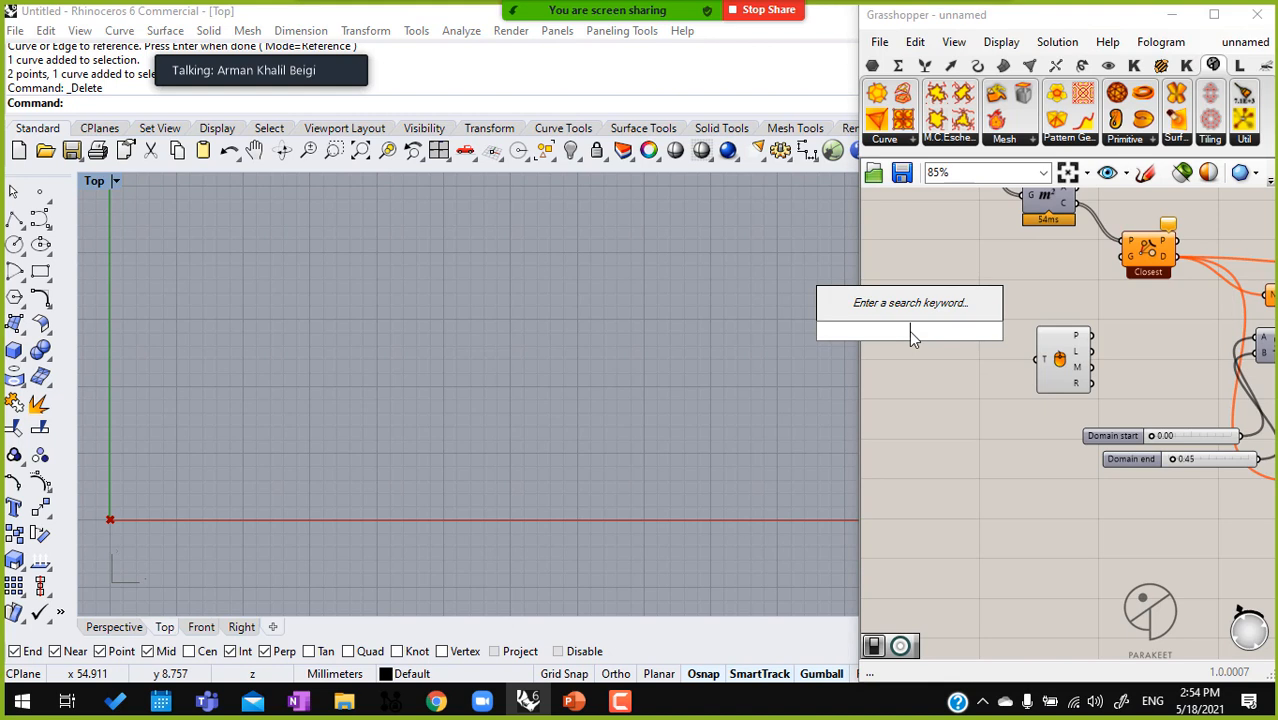
type("boo")
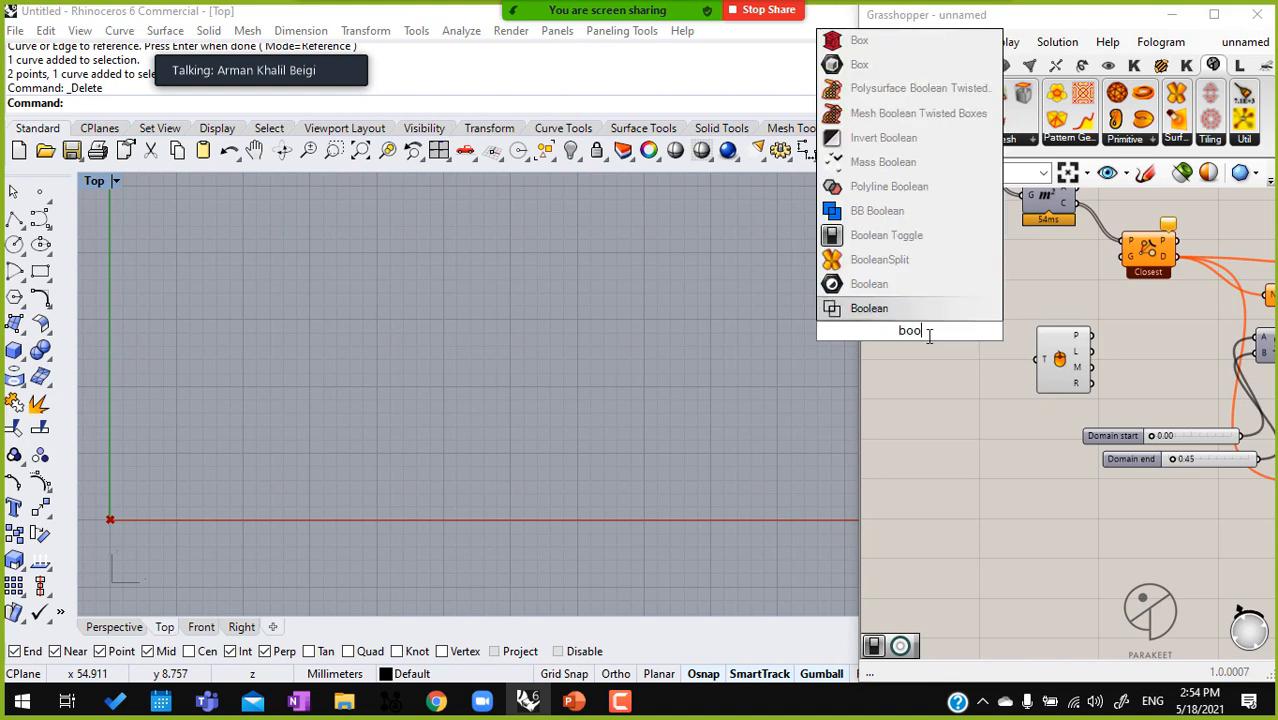
left_click(941, 237)
left_click_drag(1037, 358, 952, 336)
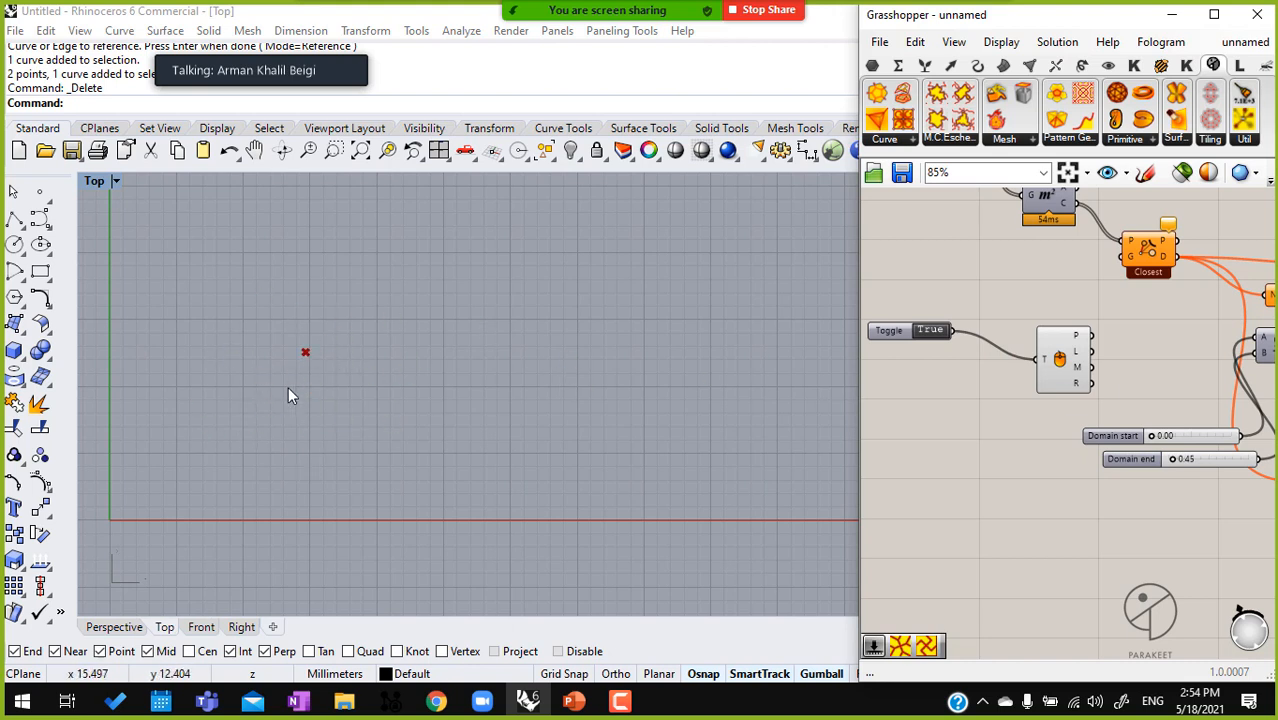
left_click_drag(1069, 368, 1123, 242)
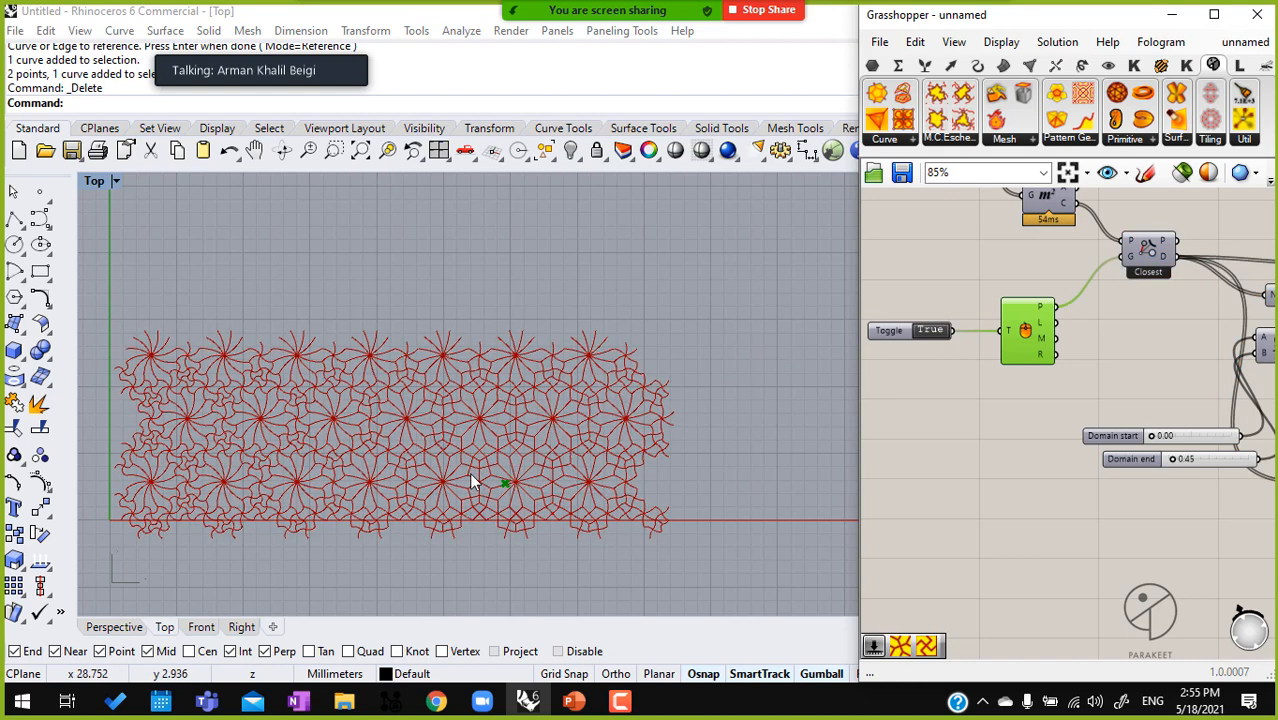
Replace the curved genotype with a different Pattern Genotype fed by the same cells and remapped distances
right_click_drag(1123, 413, 923, 416)
right_click_drag(1172, 363, 985, 390)
right_click_drag(1170, 287, 1079, 358)
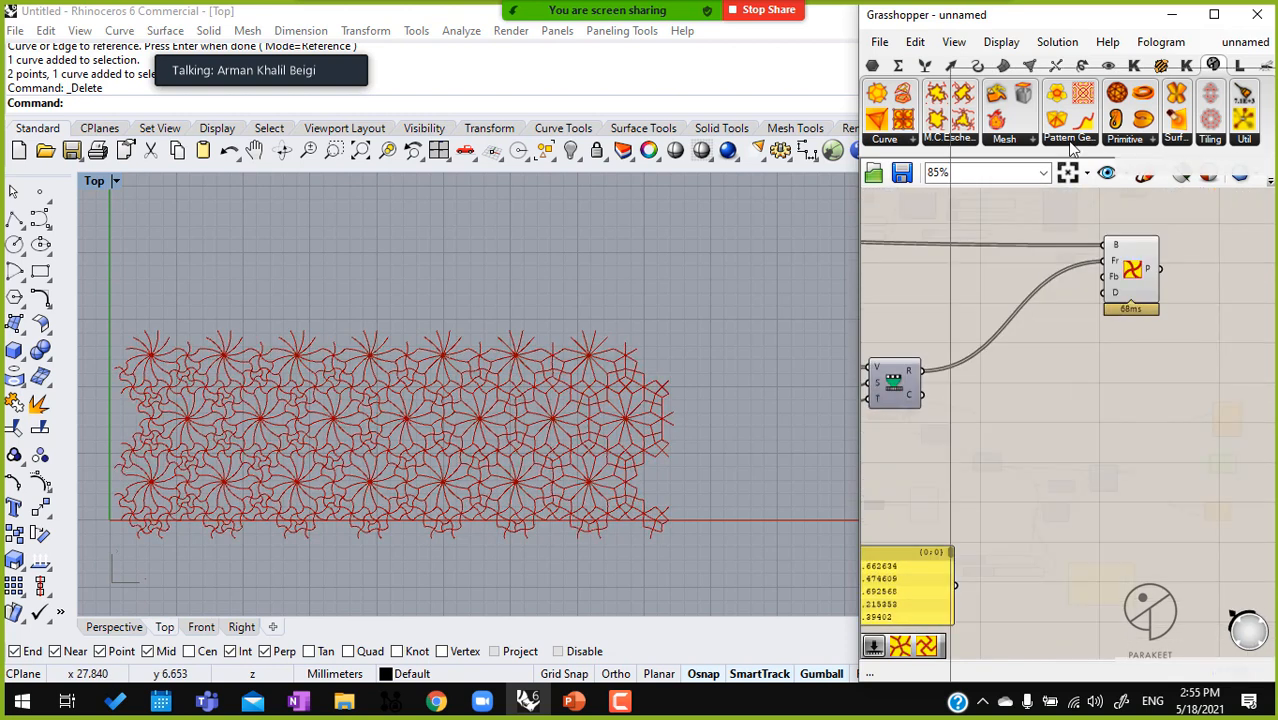
left_click(1071, 140)
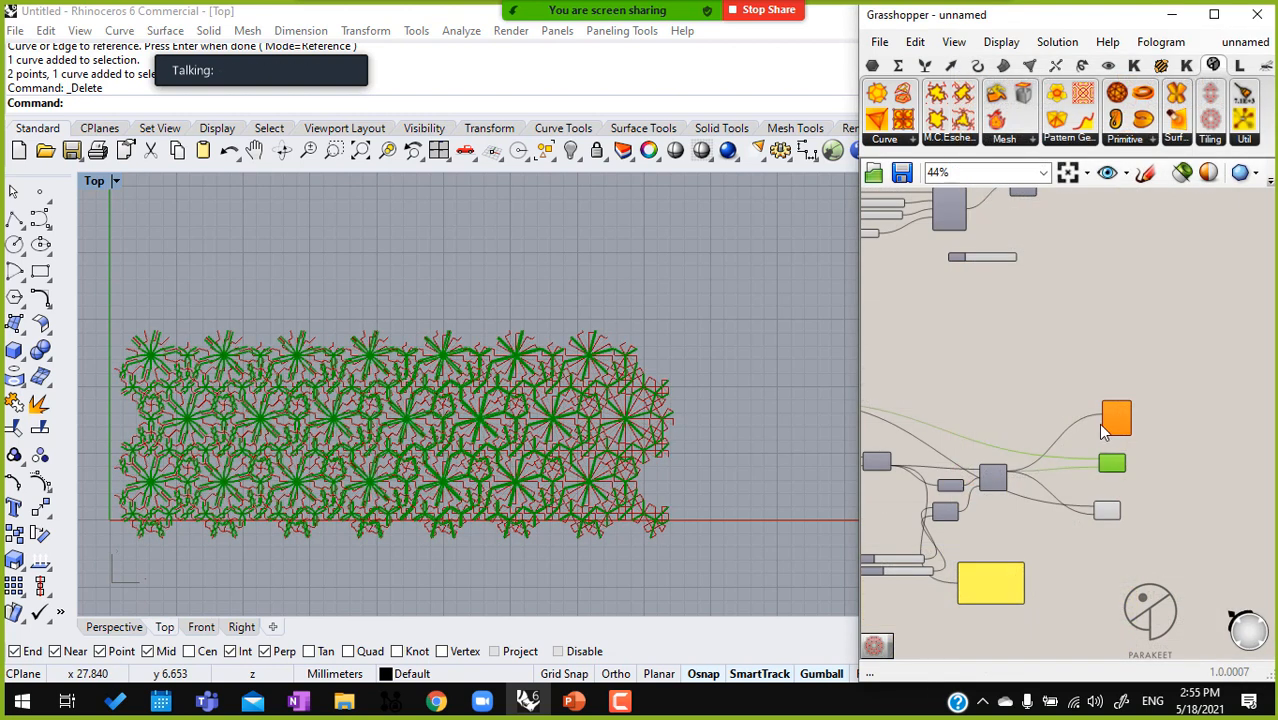
left_click_drag(1190, 480, 1027, 376)
key("Delete")
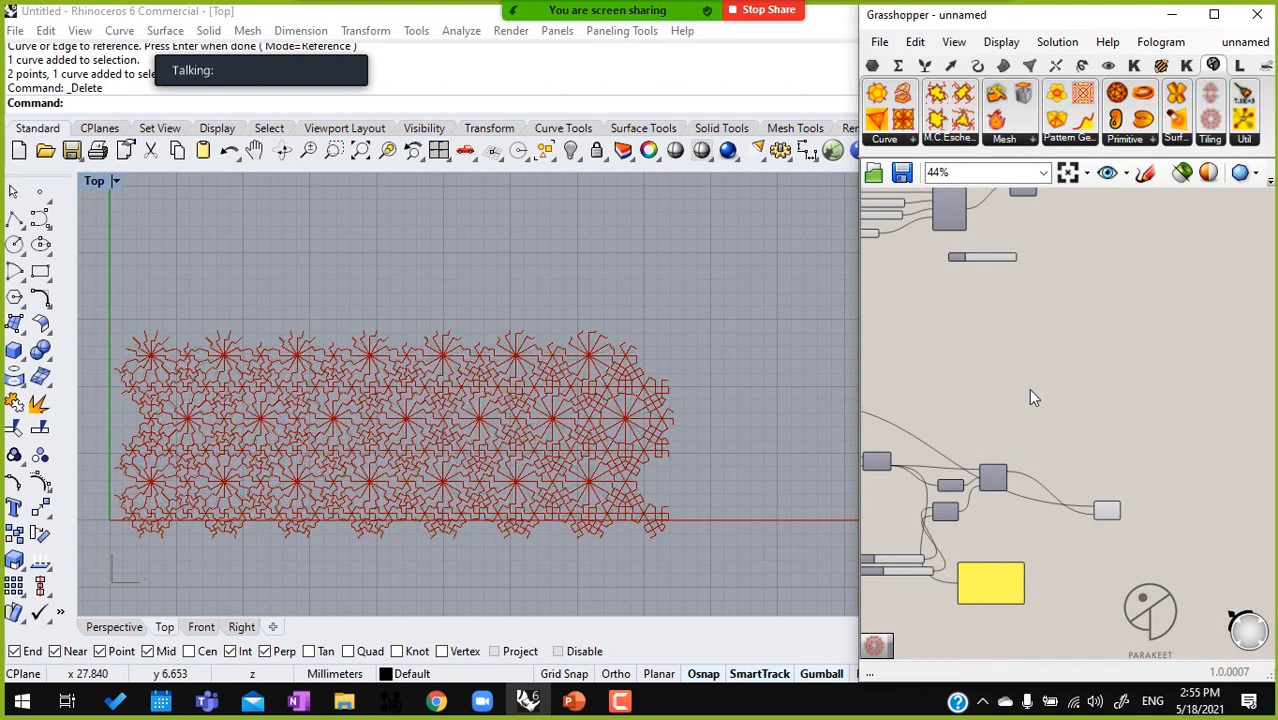
Place a Penrose tiling component and delete the existing tiling component with its connected inputs
scroll(290, 442, "up", 2)
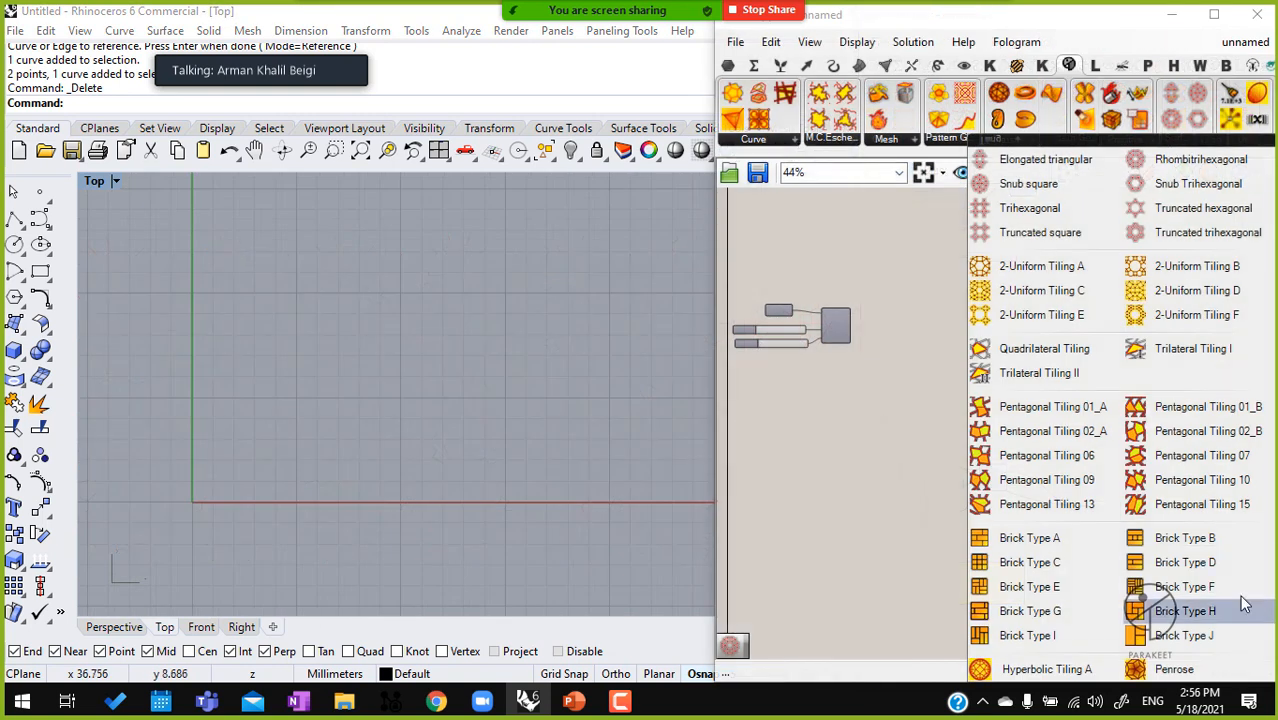
left_click(1188, 660)
left_click_drag(907, 457, 743, 260)
key("Delete")
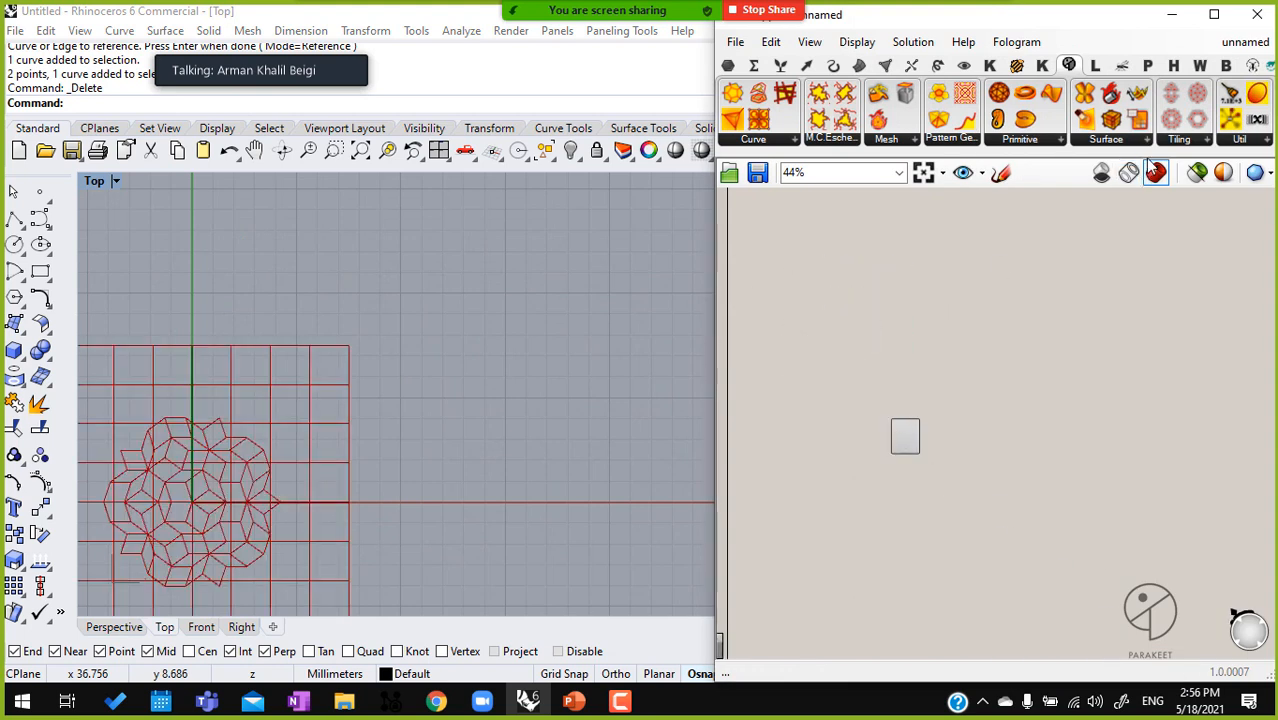
Browse the available tiling components
left_click(1178, 139)
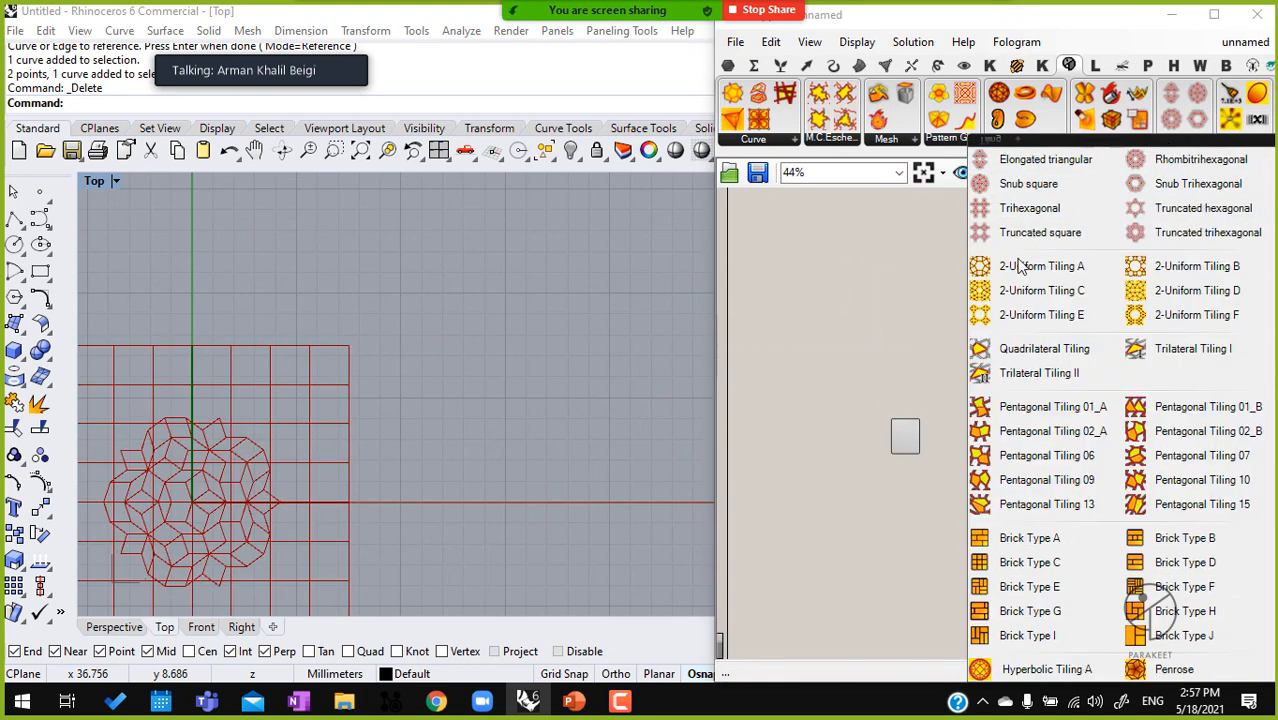
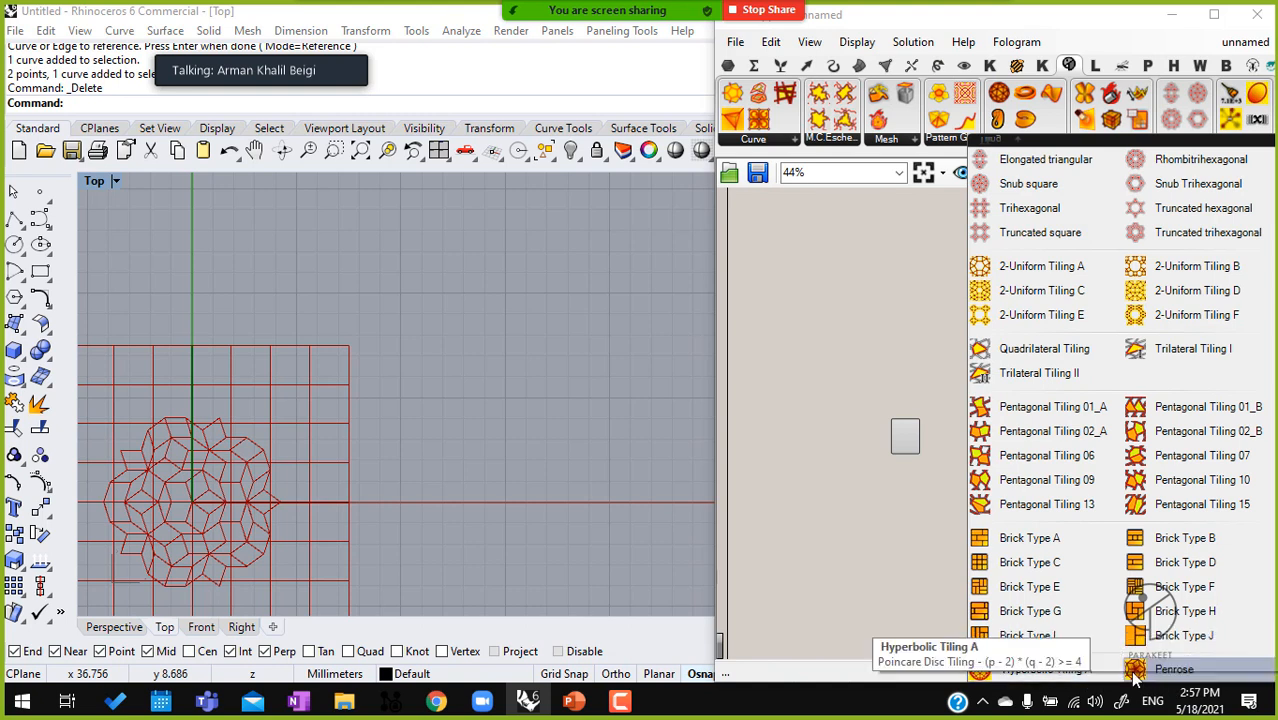
Place another Penrose component on the canvas above the existing one
left_click_drag(1172, 682, 907, 369)
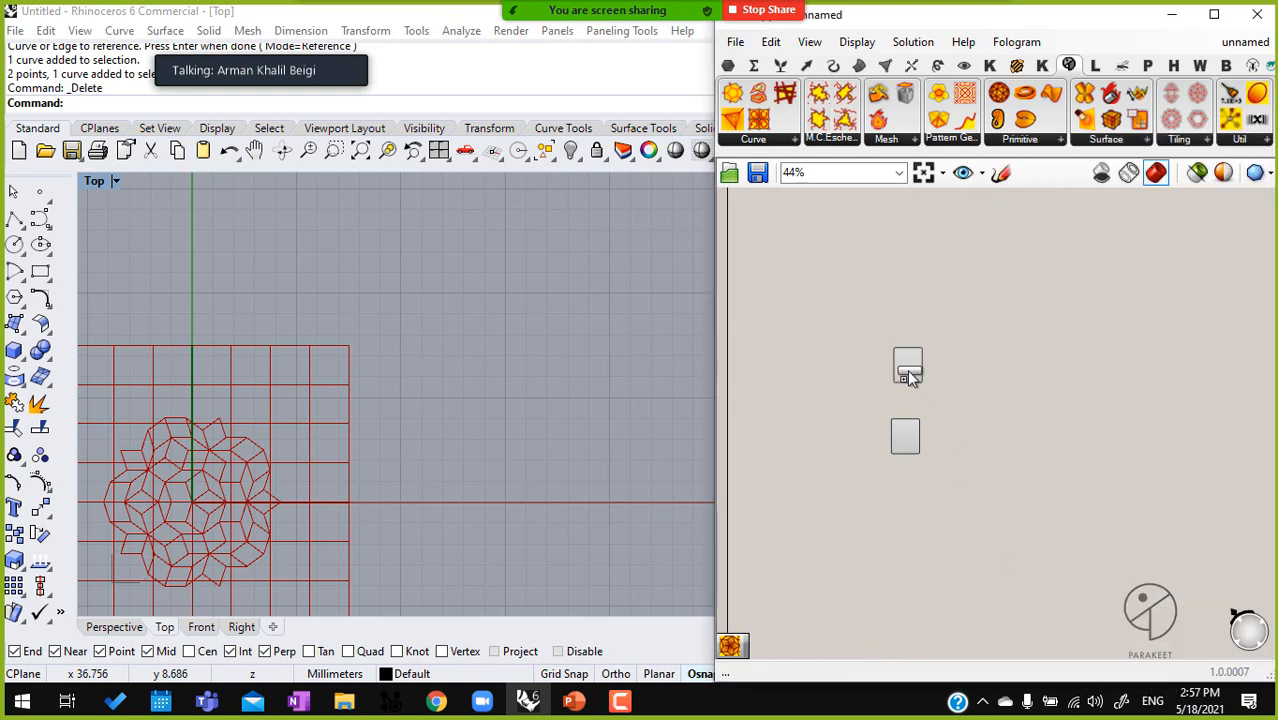
scroll(907, 369, "up", 5)
left_click_drag(943, 328, 952, 319)
right_click_drag(850, 338, 1041, 286)
scroll(1012, 335, "down", 3)
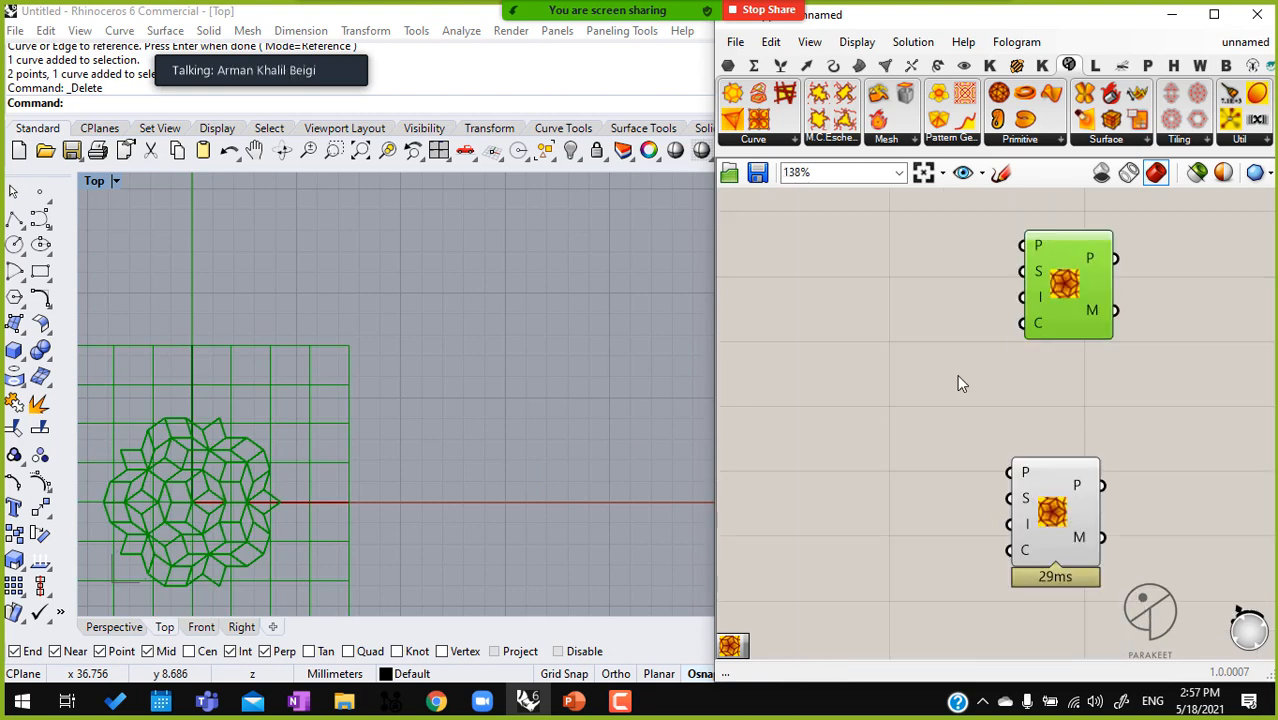
Add a number slider, connect it to the upper Penrose component's S input and set it to 4
double_click(856, 320)
type("2")
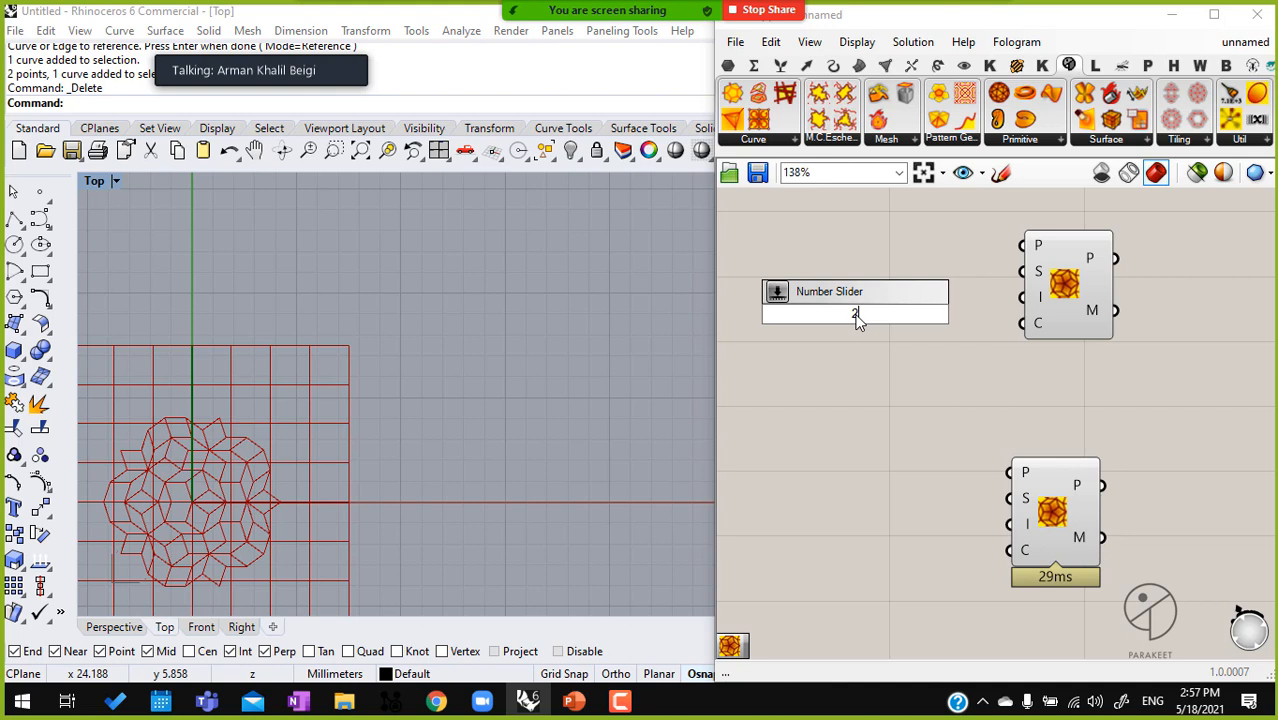
key("Return")
scroll(1011, 342, "up", 3)
left_click_drag(1003, 268, 848, 253)
right_click_drag(796, 320, 884, 328)
left_click_drag(770, 284, 820, 278)
scroll(931, 436, "down", 3)
Delete the lower, unconnected Penrose component
right_click_drag(1048, 468, 1042, 379)
left_click_drag(1066, 380, 930, 550)
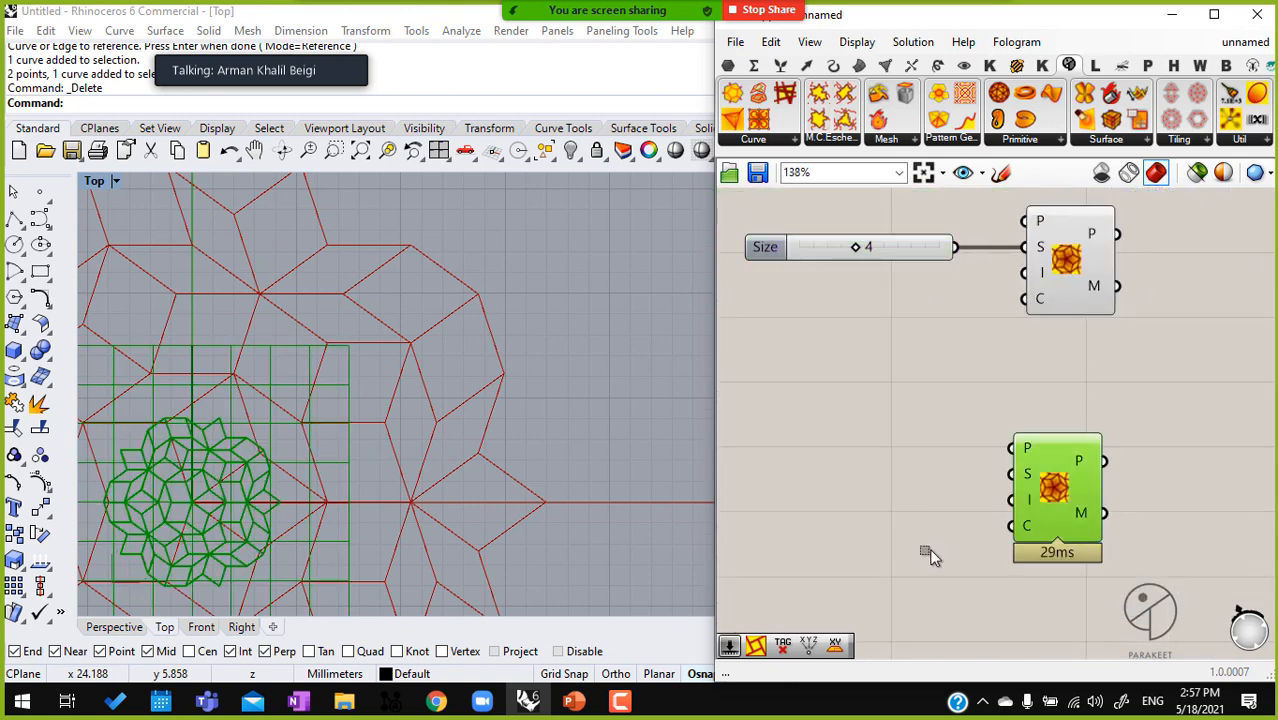
key("Delete")
double_click(845, 333)
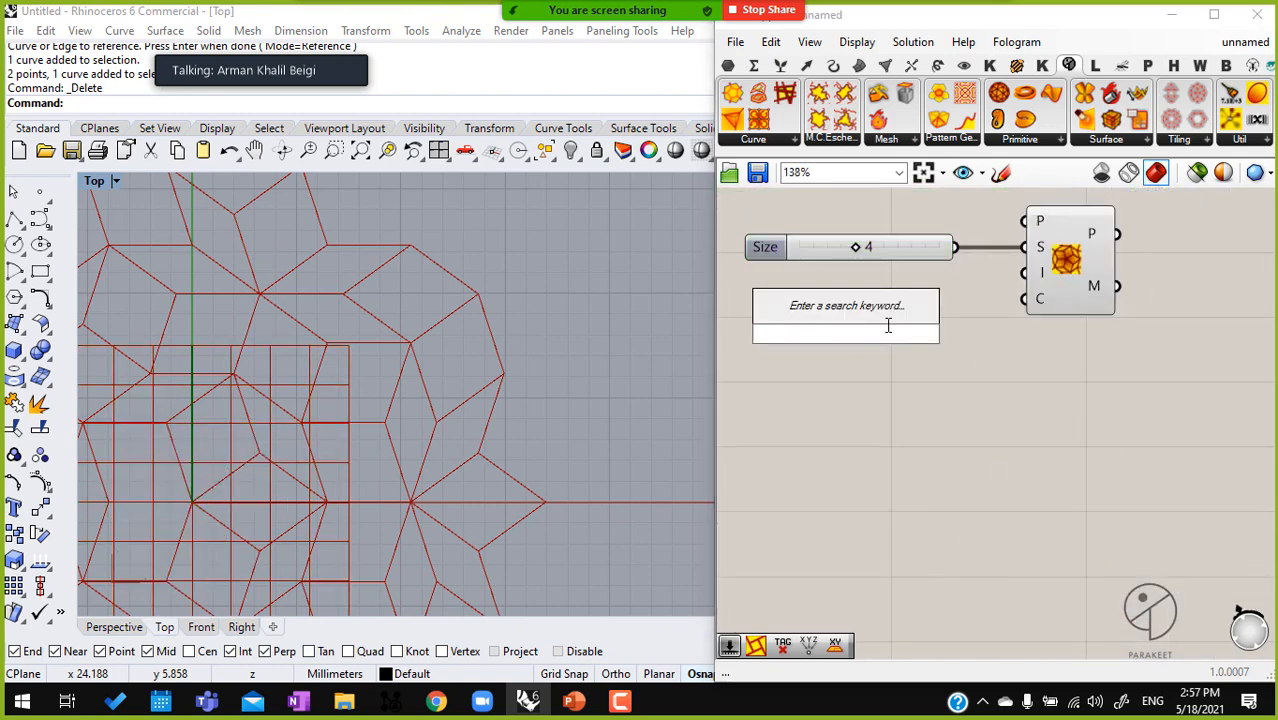
type("0.2")
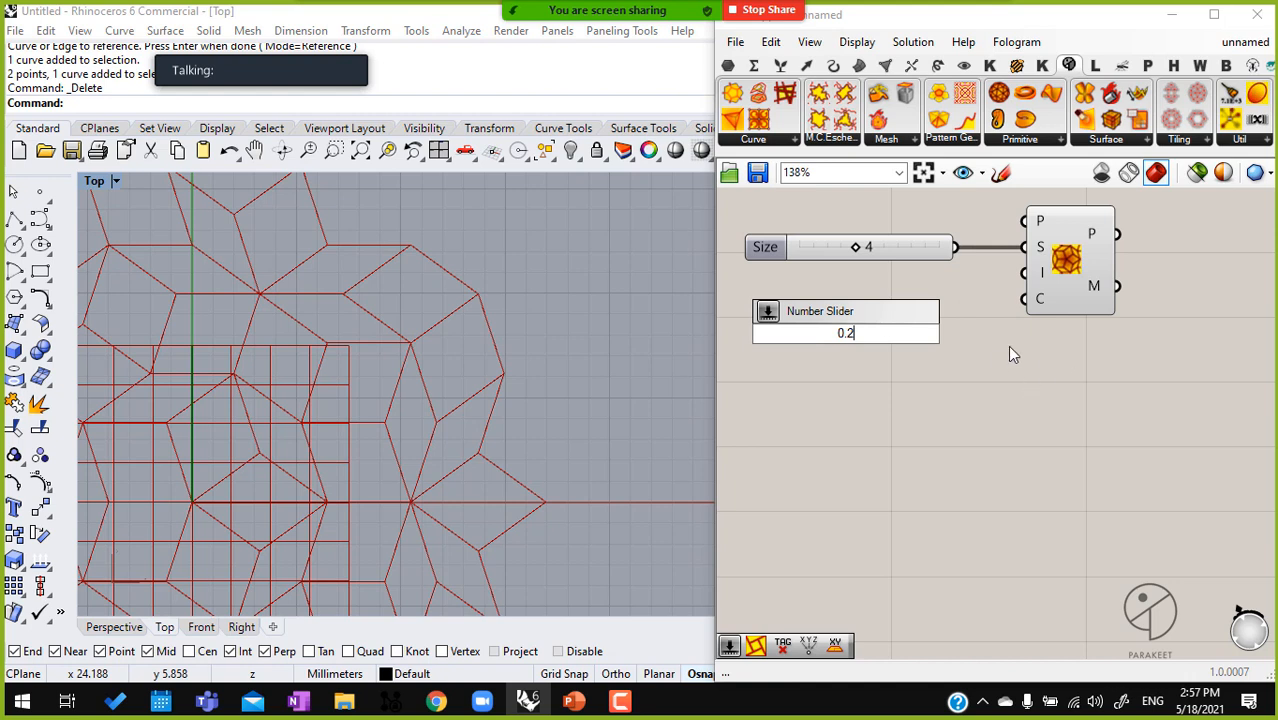
key("BackSpace")
key("BackSpace")
key("BackSpace")
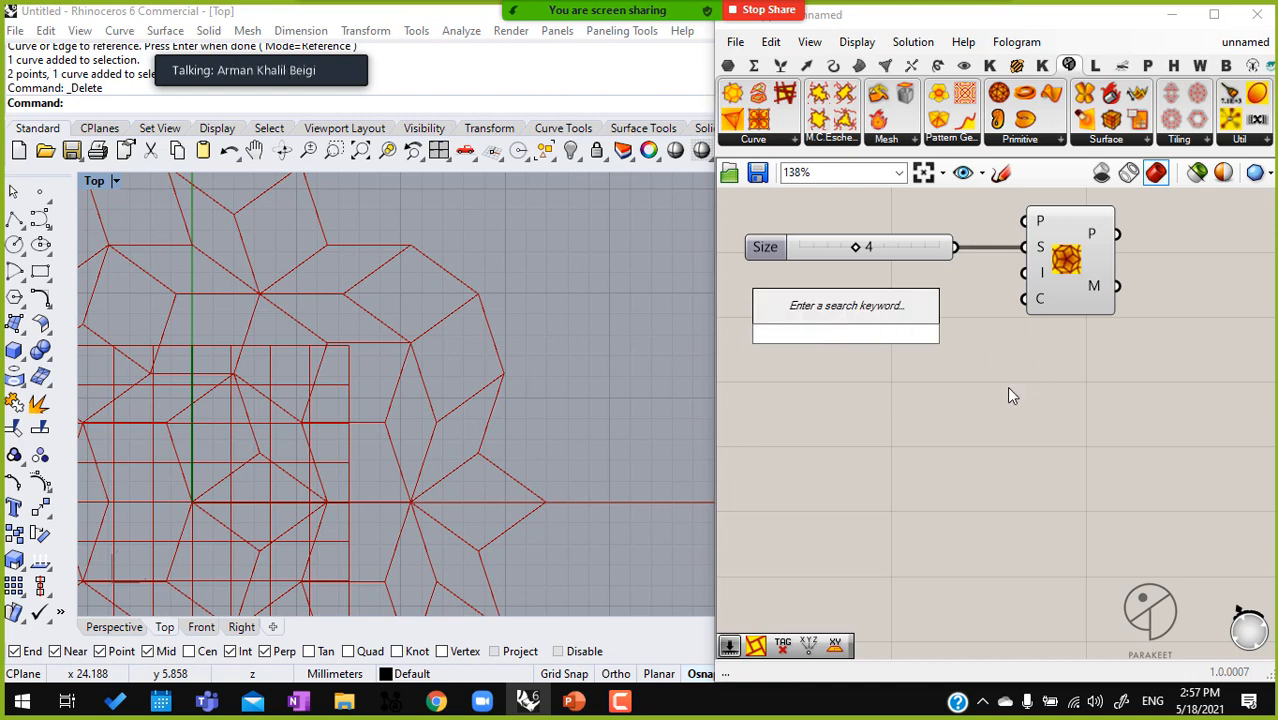
Add a number slider set to 5, connect it to the Penrose component's I input and highlight the resulting tiling
left_click(1040, 260)
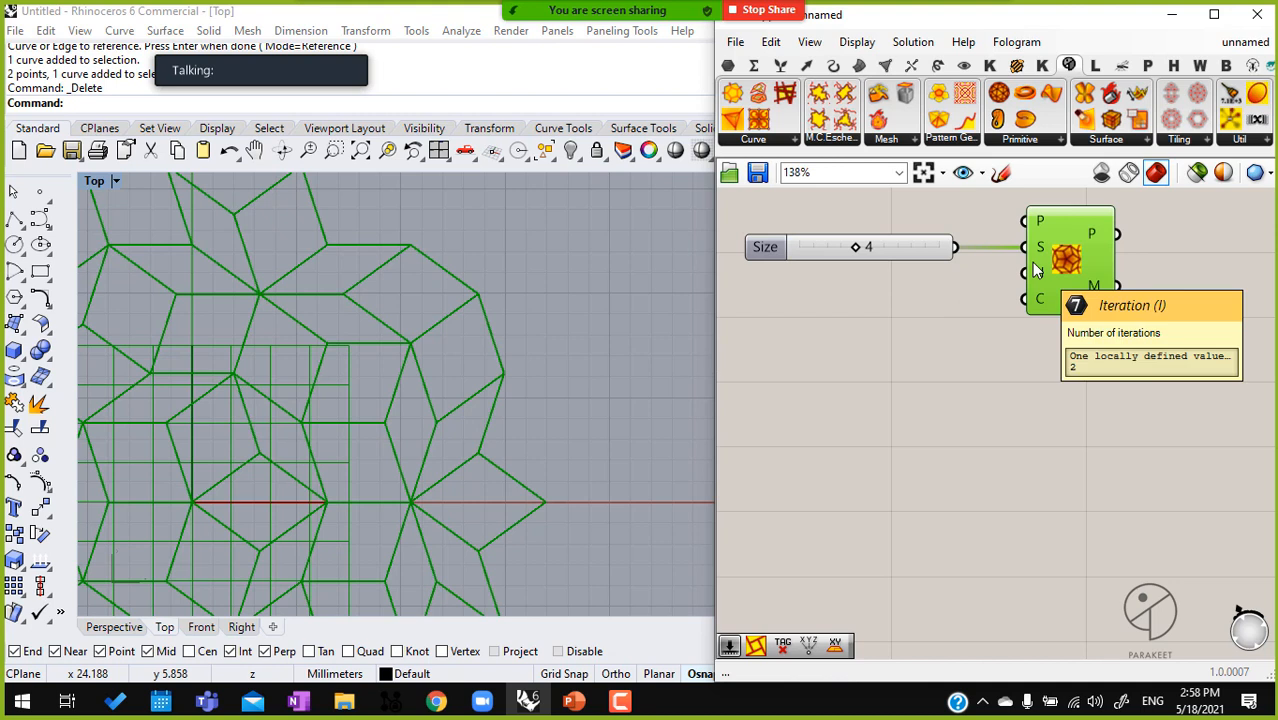
double_click(918, 318)
type("5")
key("Return")
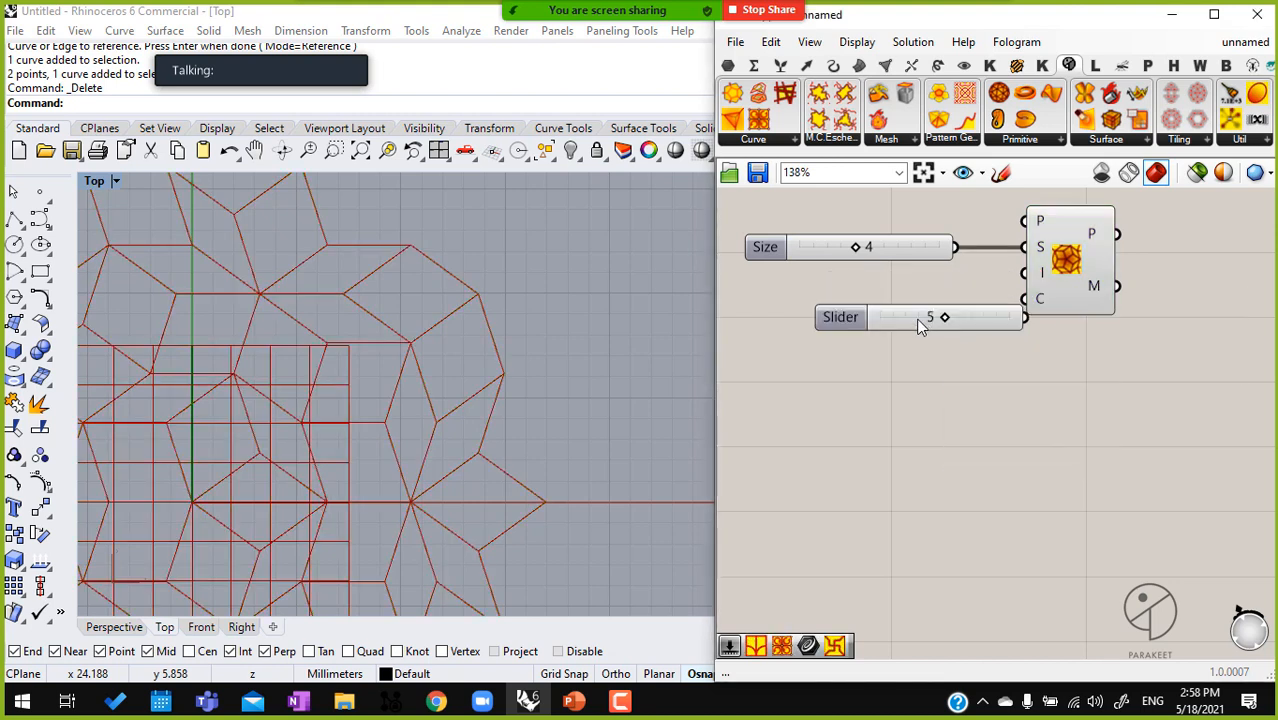
left_click_drag(926, 322, 863, 300)
left_click_drag(1022, 273, 962, 295)
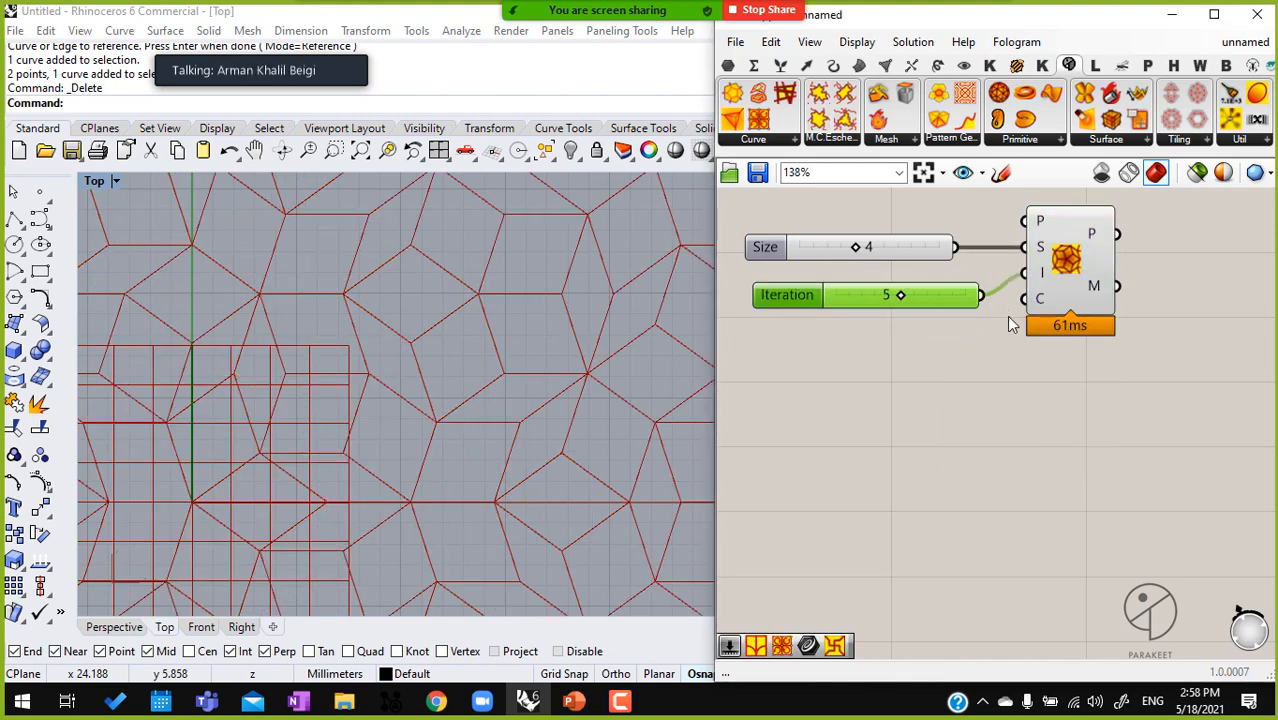
left_click(1062, 272)
scroll(610, 316, "down", 10)
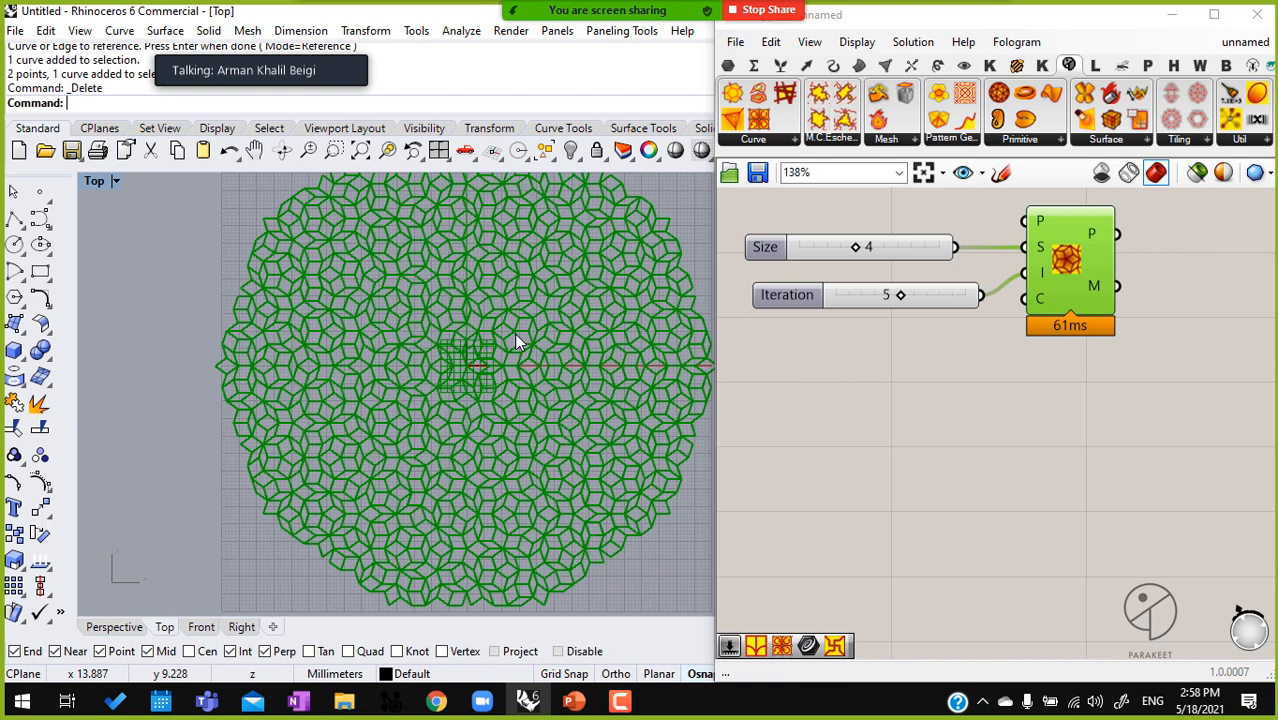
Set the Iteration slider of the Penrose component to 2
scroll(495, 345, "up", 3)
scroll(895, 302, "up", 5)
left_click_drag(905, 302, 785, 330)
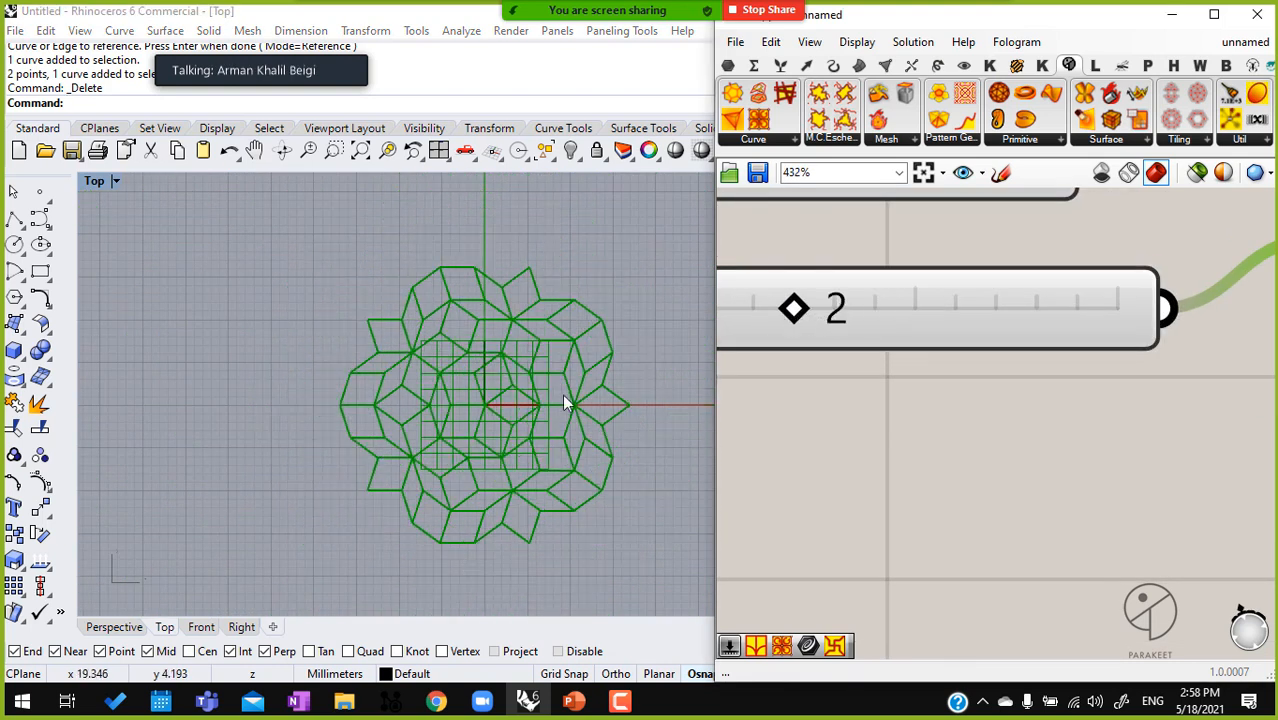
scroll(770, 360, "down", 3)
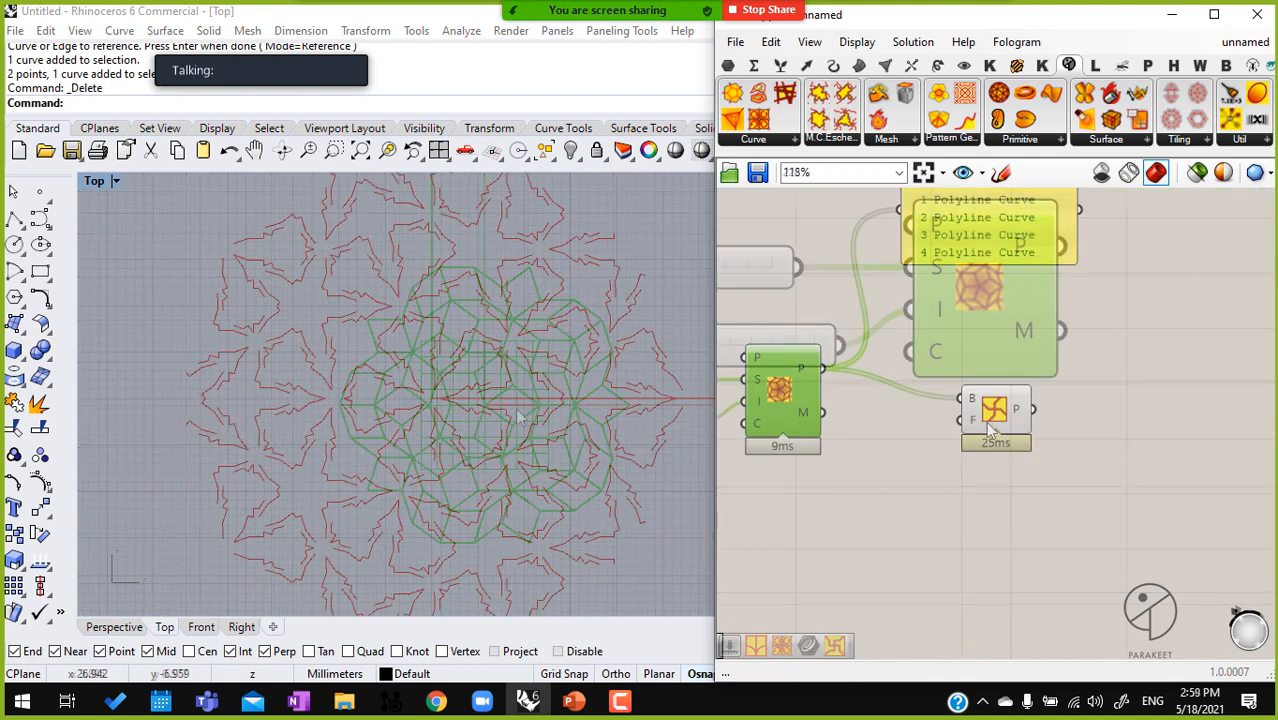
left_click_drag(986, 429, 1084, 408)
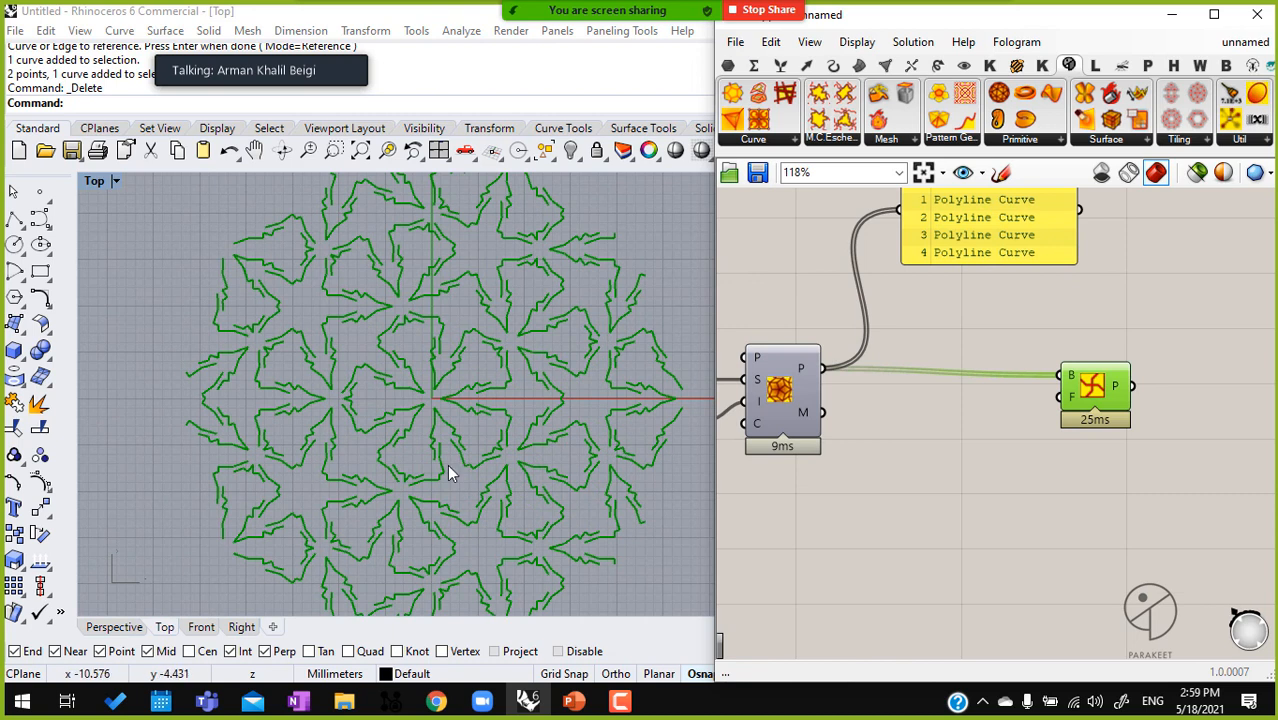
Select the Penrose component and examine its P output and how its tile edges relate to the pattern curves
left_click(782, 390)
middle_click(782, 388)
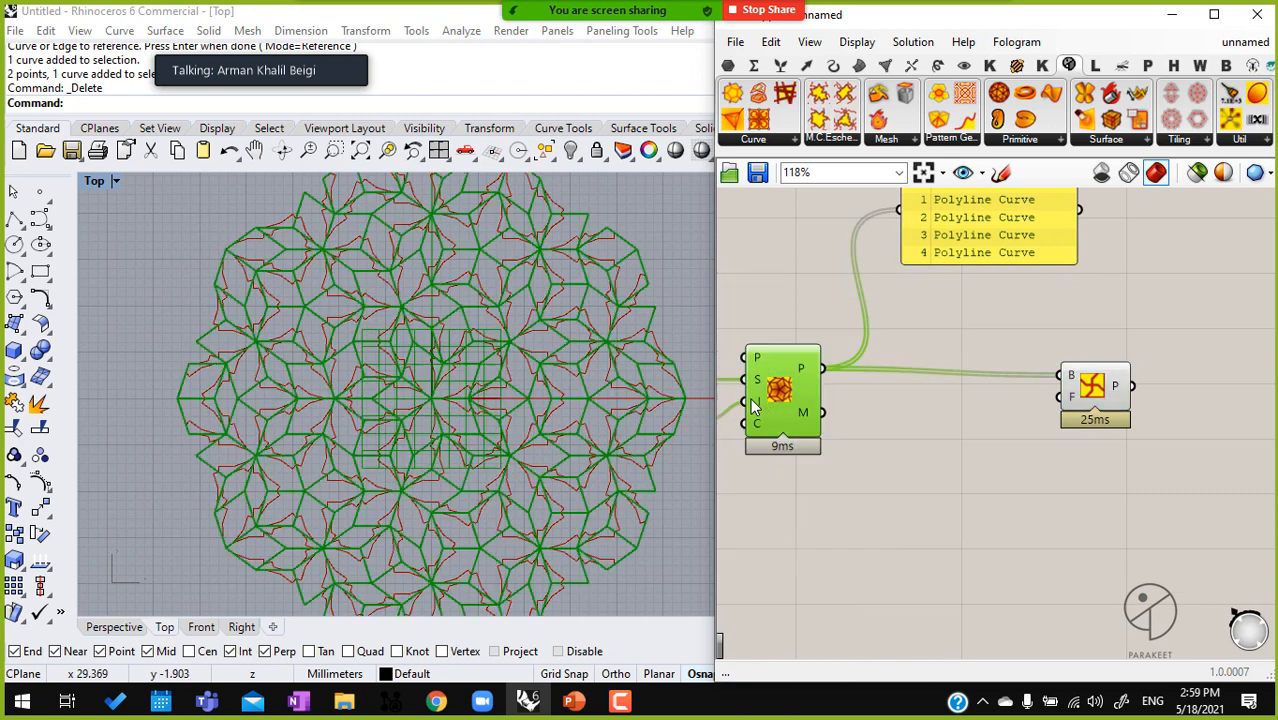
scroll(556, 340, "up", 5)
scroll(558, 320, "up", 2)
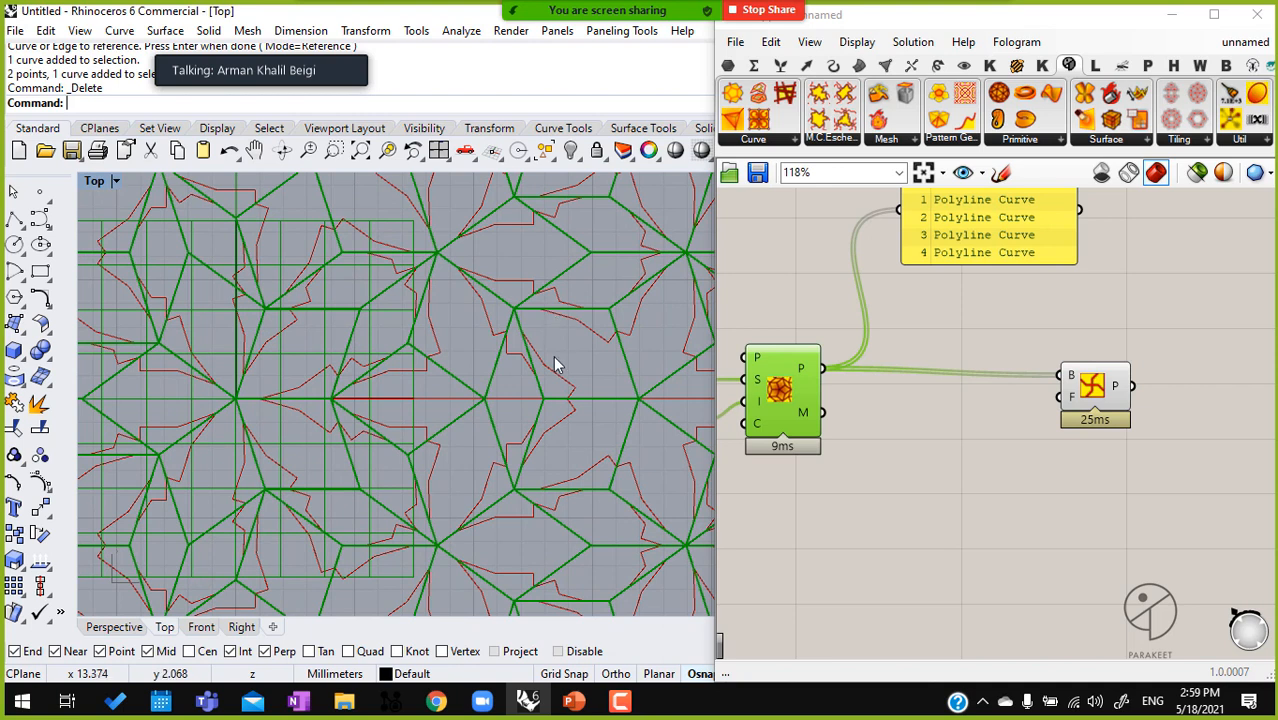
scroll(585, 355, "up", 4)
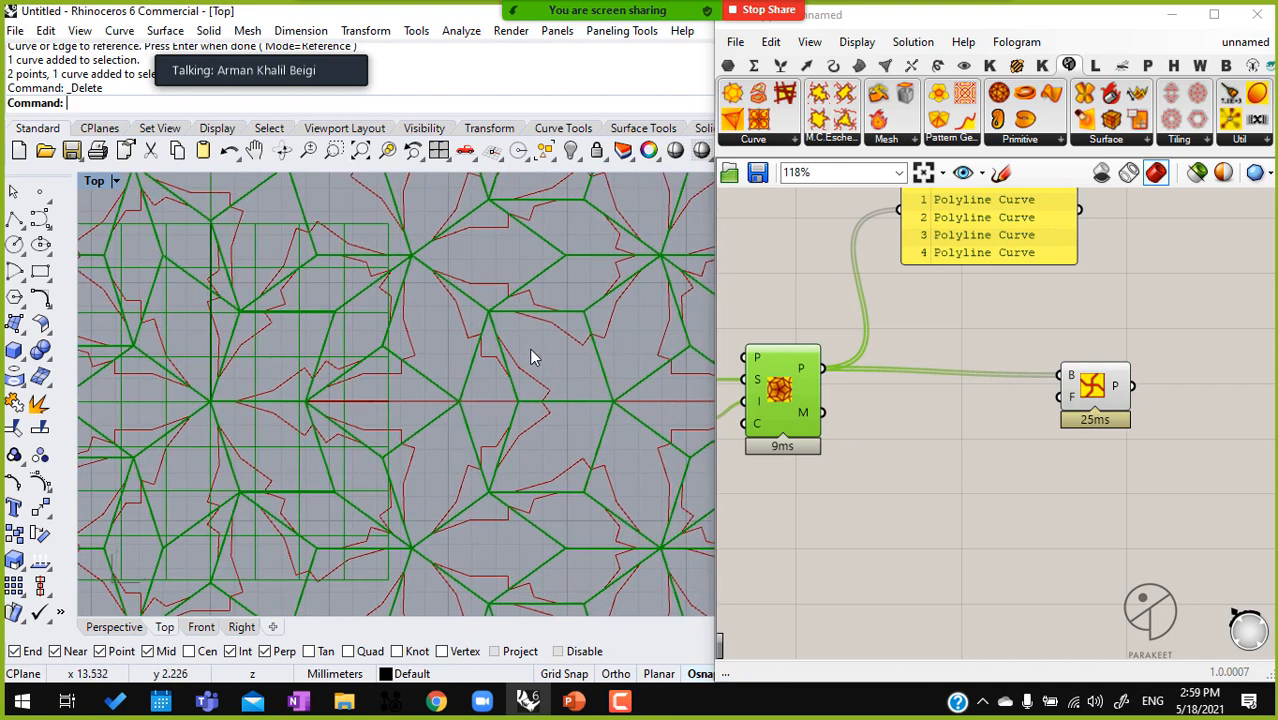
left_click_drag(821, 368, 827, 368)
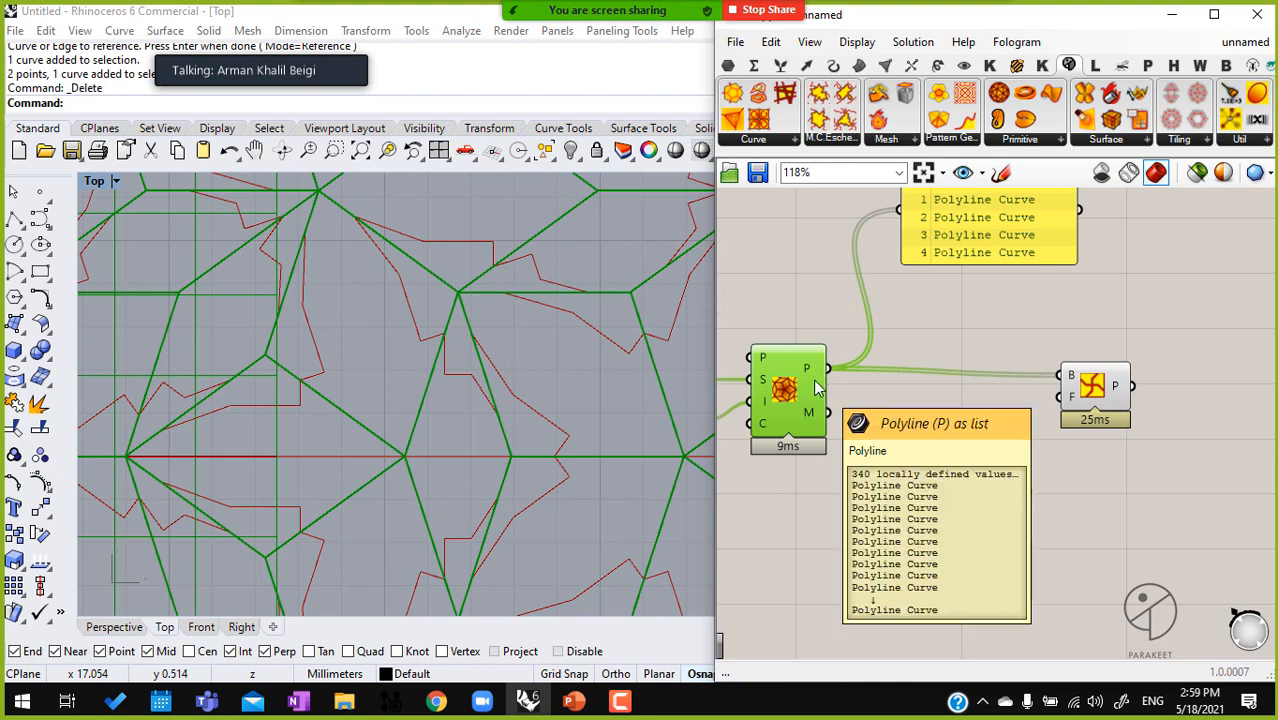
right_click_drag(638, 354, 616, 355)
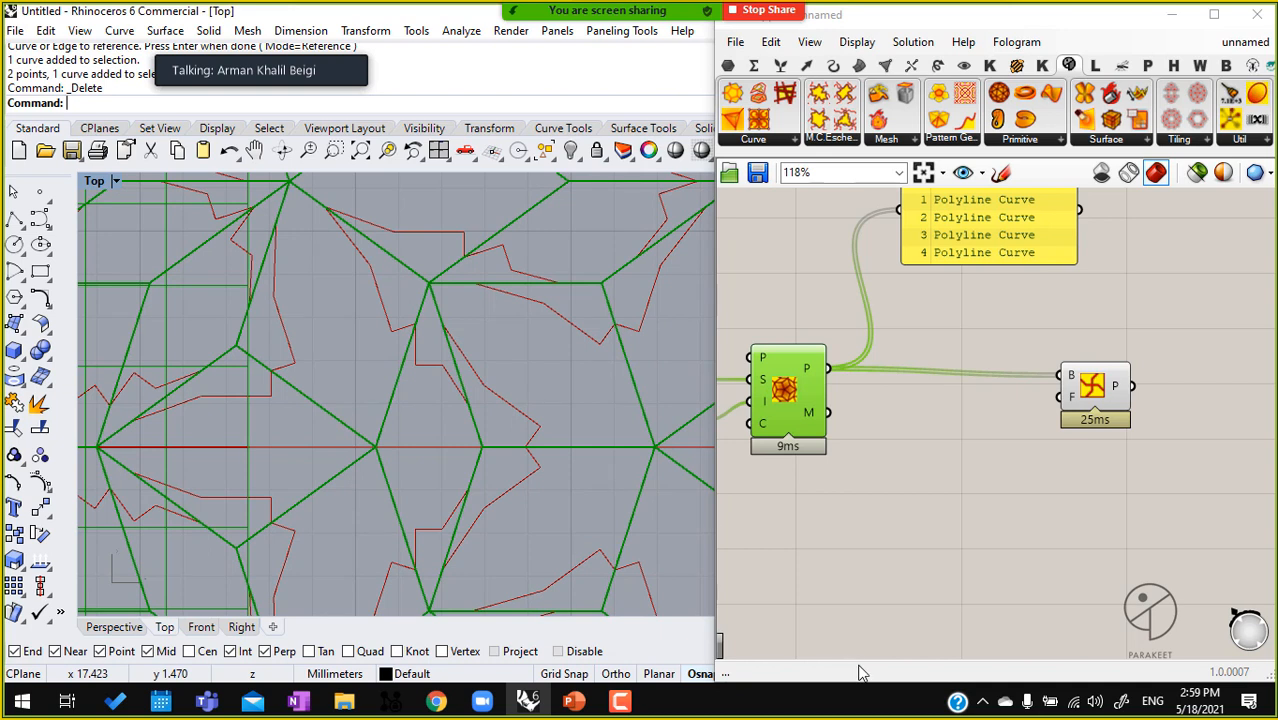
Capture a screen snip of the Penrose tiling and component and open it in Snip & Sketch
key("super+shift+s")
left_click_drag(844, 670, 671, 244)
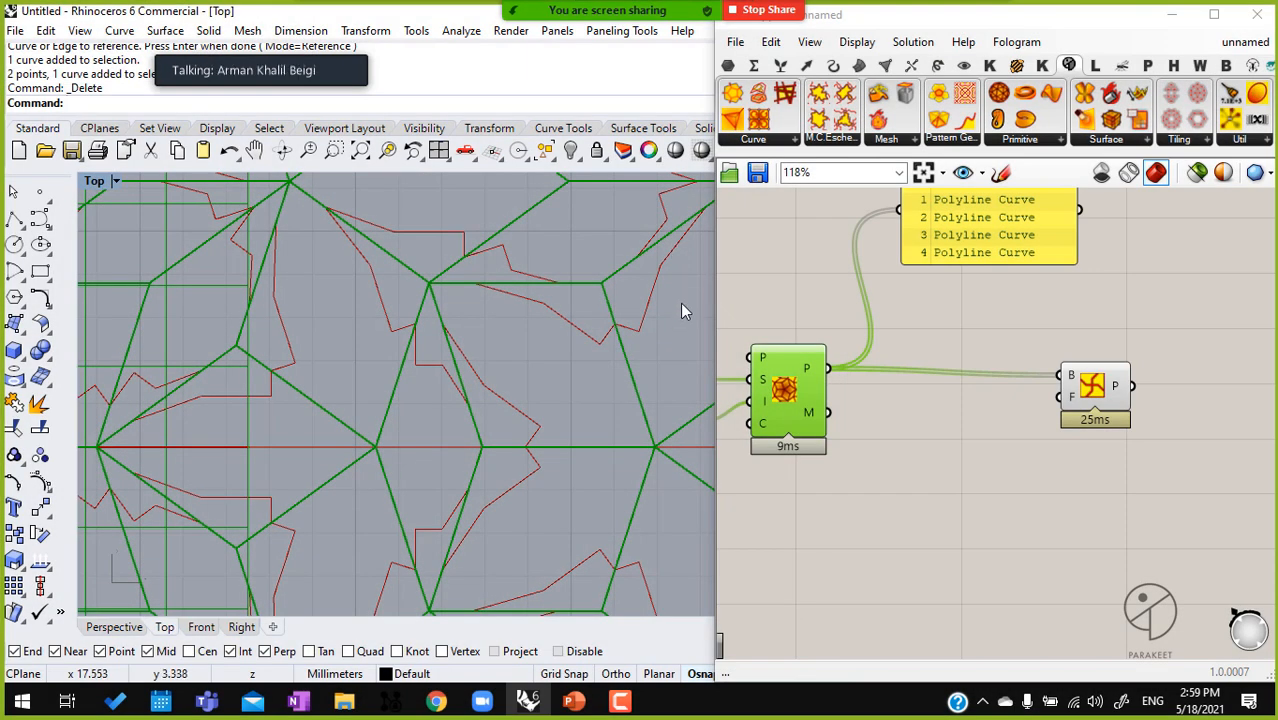
left_click(1248, 701)
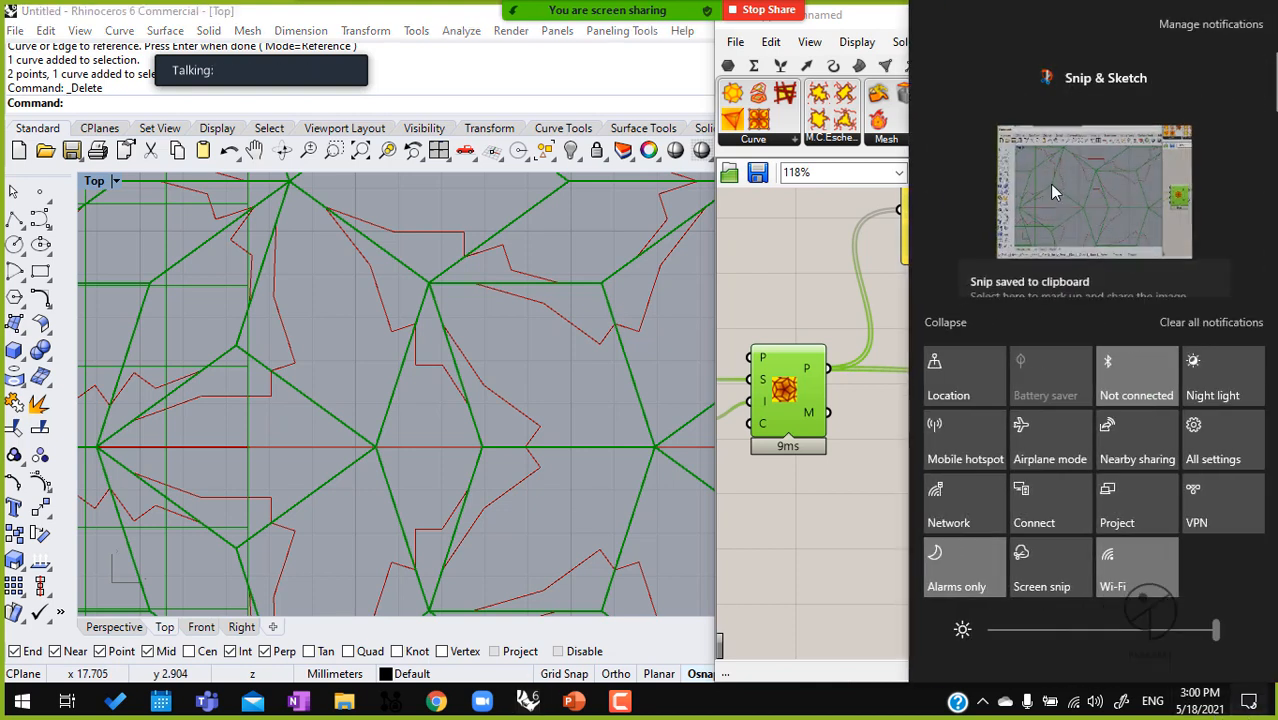
left_click(1080, 170)
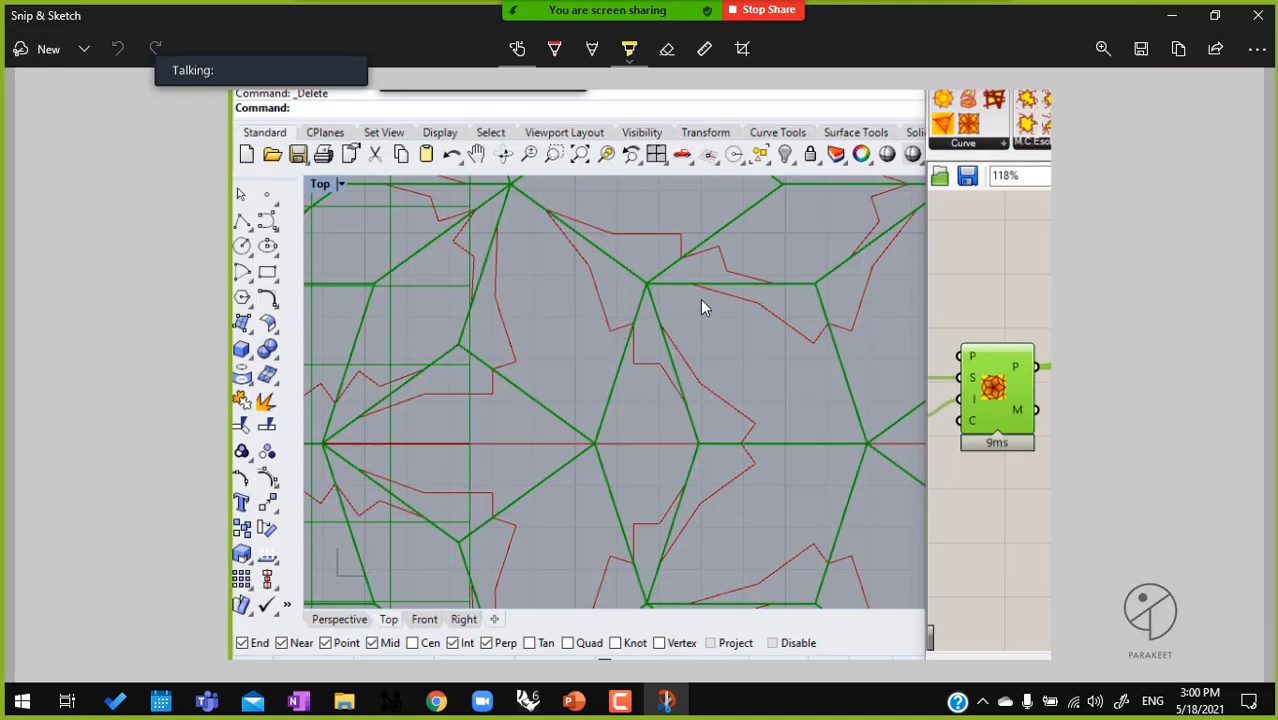
Mark two edges of one tile in yellow, outline it in red, and draw a red arrow to the Penrose P output
mouse_move(810, 285)
left_mouse_down()
mouse_move(648, 284)
mouse_move(705, 440)
left_mouse_up()
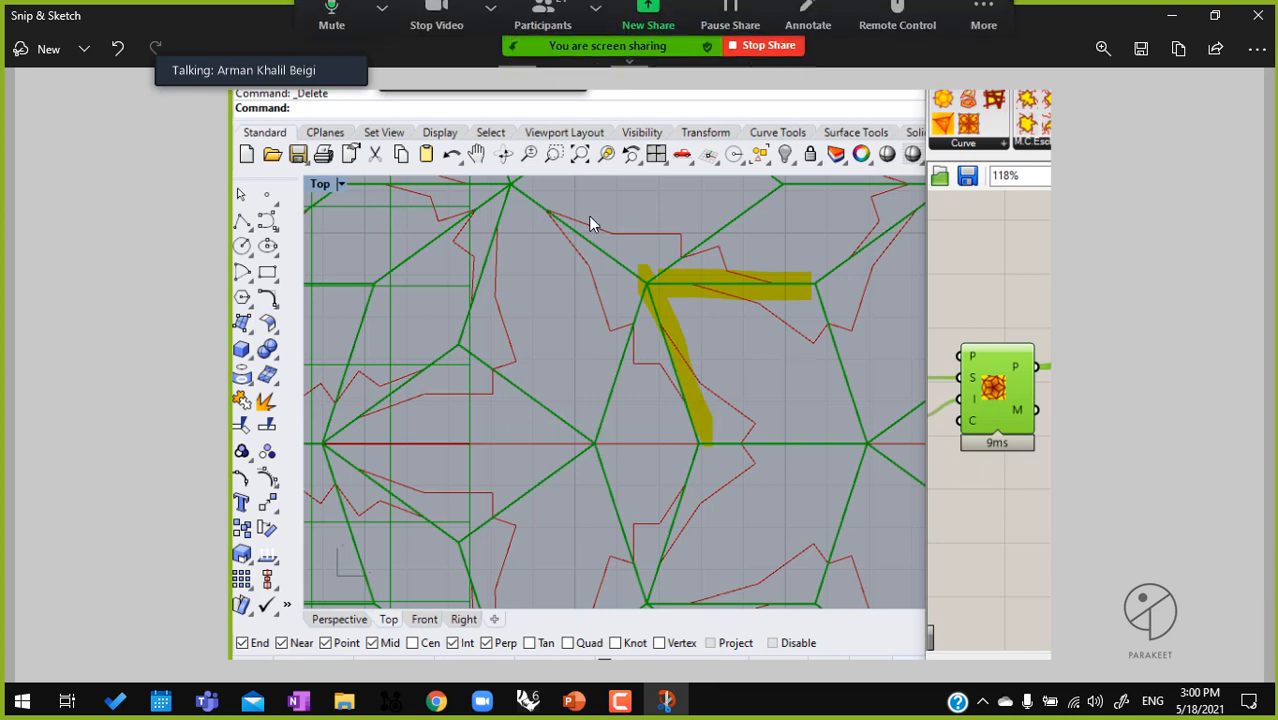
left_click(554, 52)
left_click(554, 52)
left_click(759, 254)
mouse_move(813, 292)
left_mouse_down()
mouse_move(665, 288)
mouse_move(705, 445)
left_mouse_up()
left_click_drag(821, 304, 870, 424)
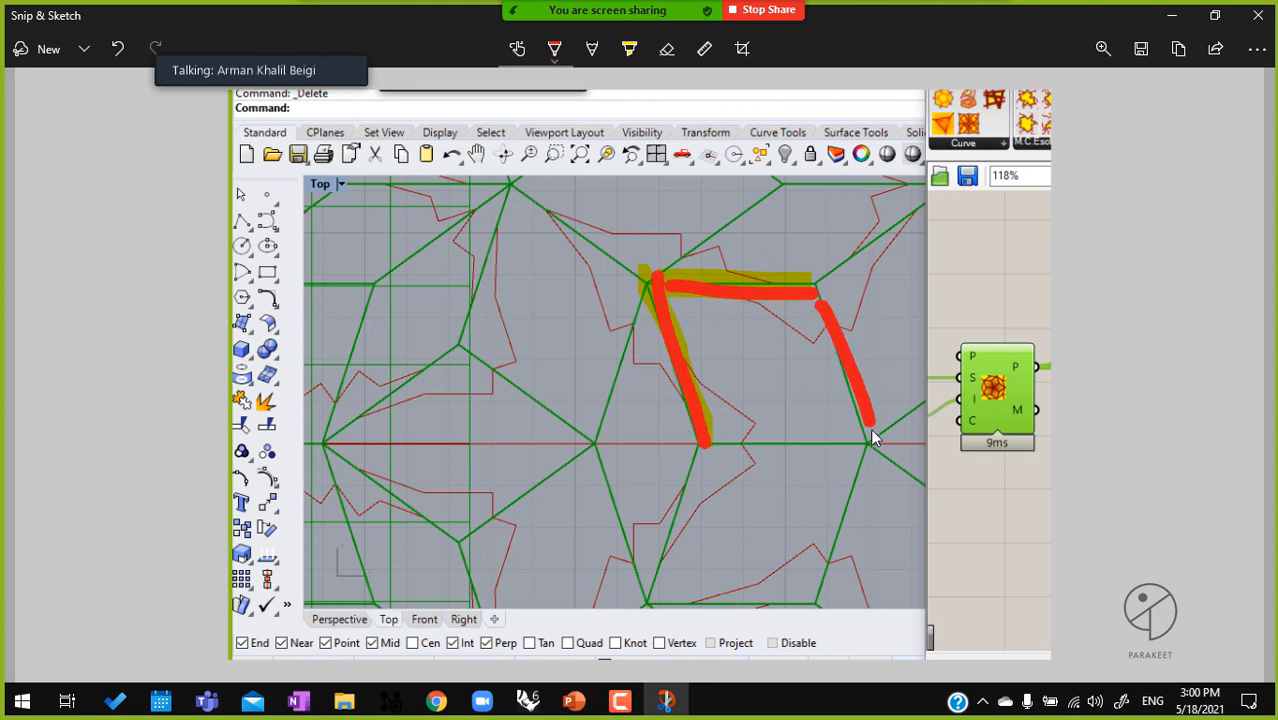
left_click_drag(764, 442, 730, 441)
mouse_move(985, 247)
left_mouse_down()
mouse_move(1000, 249)
mouse_move(1053, 342)
left_mouse_up()
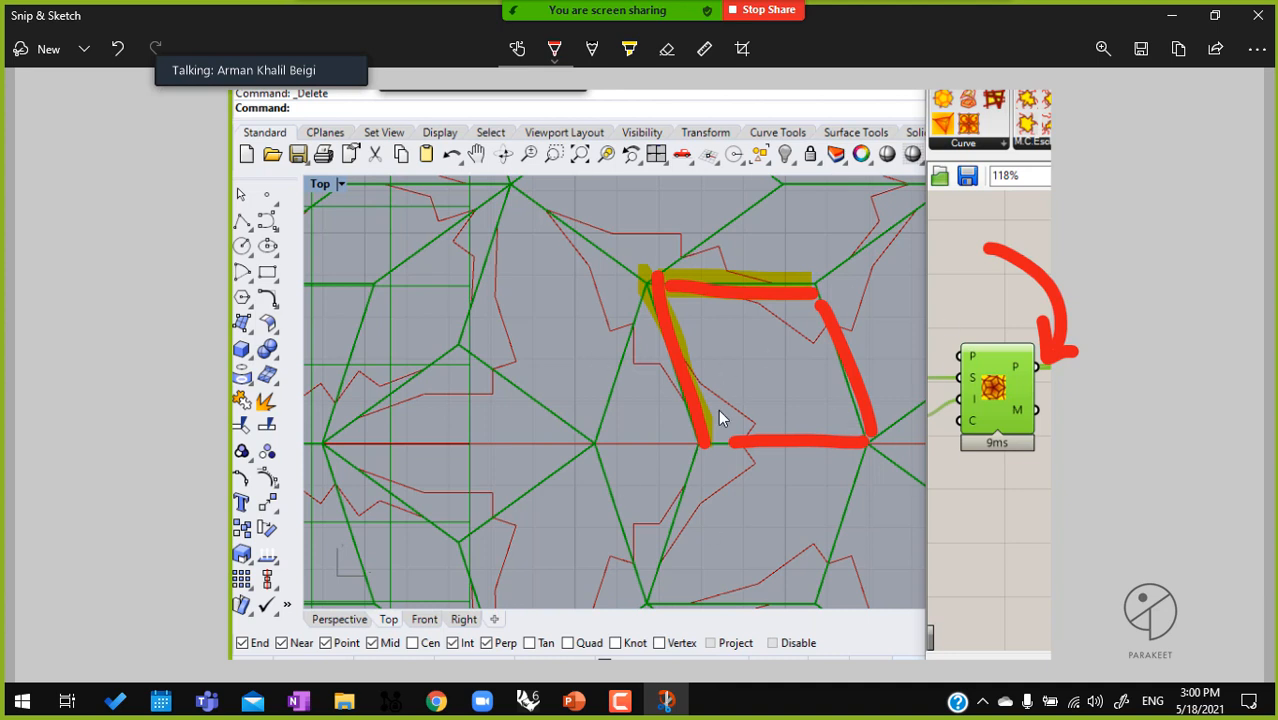
Draw a blue outline inside the red-marked tile and close Snip & Sketch
left_click(554, 48)
left_click(576, 222)
left_click(798, 320)
left_click_drag(712, 312, 692, 328)
mouse_move(718, 423)
left_mouse_down()
mouse_move(849, 427)
mouse_move(801, 330)
left_mouse_up()
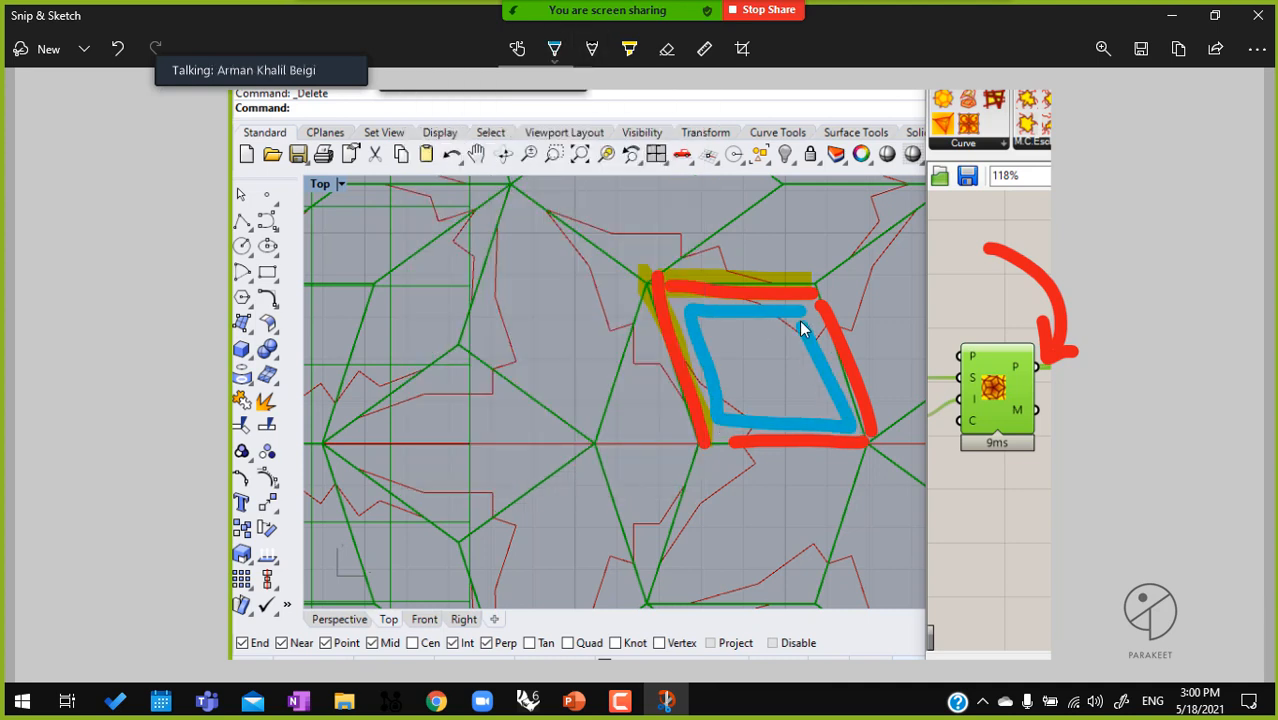
left_click(1258, 15)
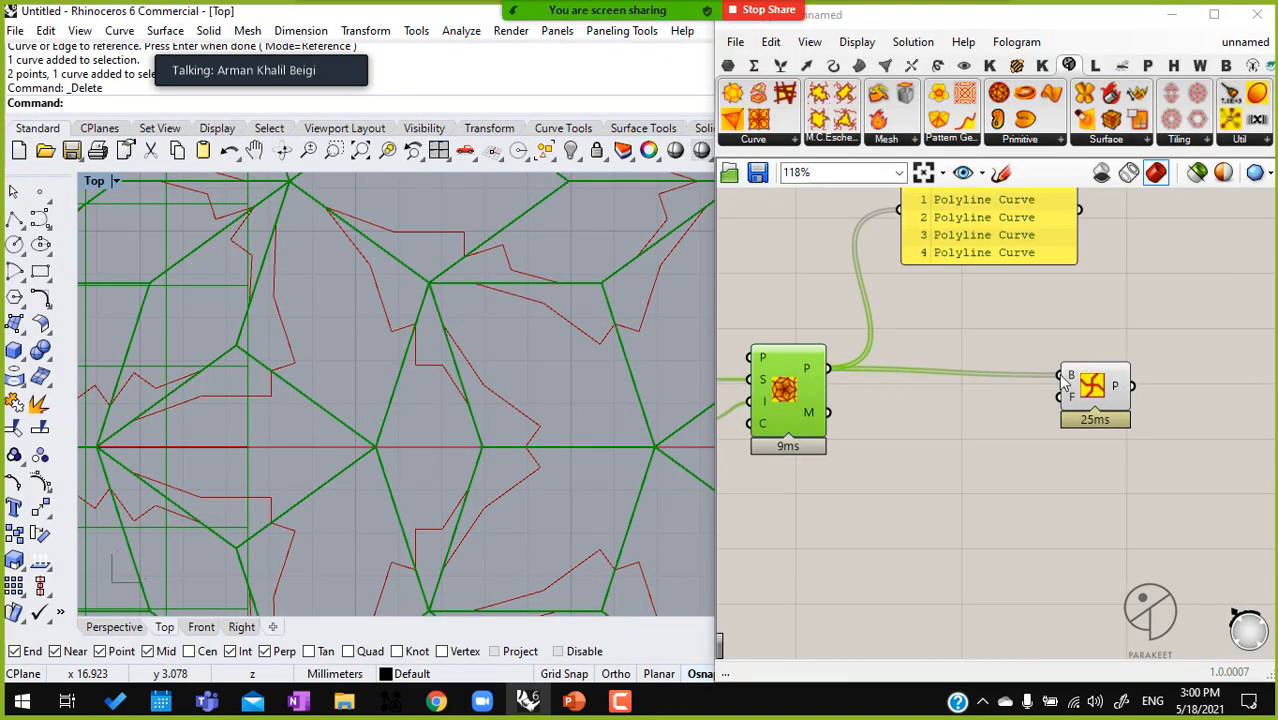
Move the Pattern Genotype component up and add a Weaverbird's Mesh From Lines component below it
right_click_drag(1080, 377, 1016, 391)
left_click_drag(1044, 393, 1017, 373)
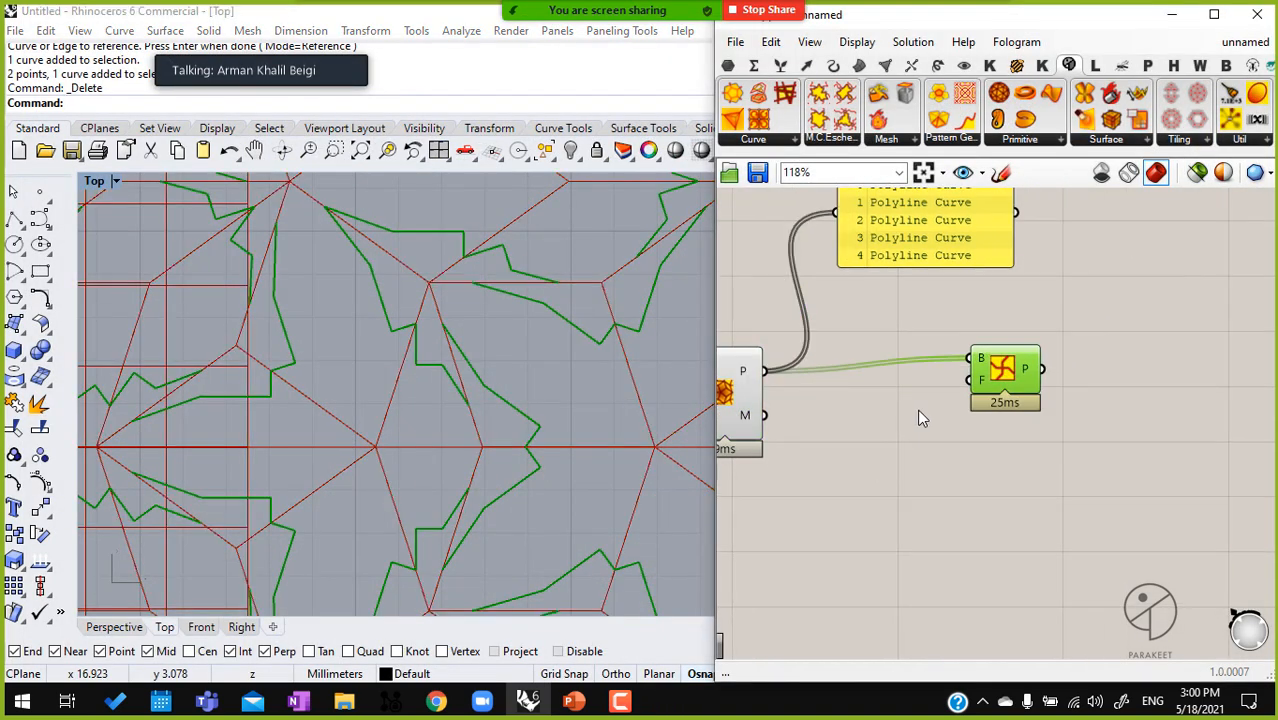
double_click(976, 436)
type("mesh ")
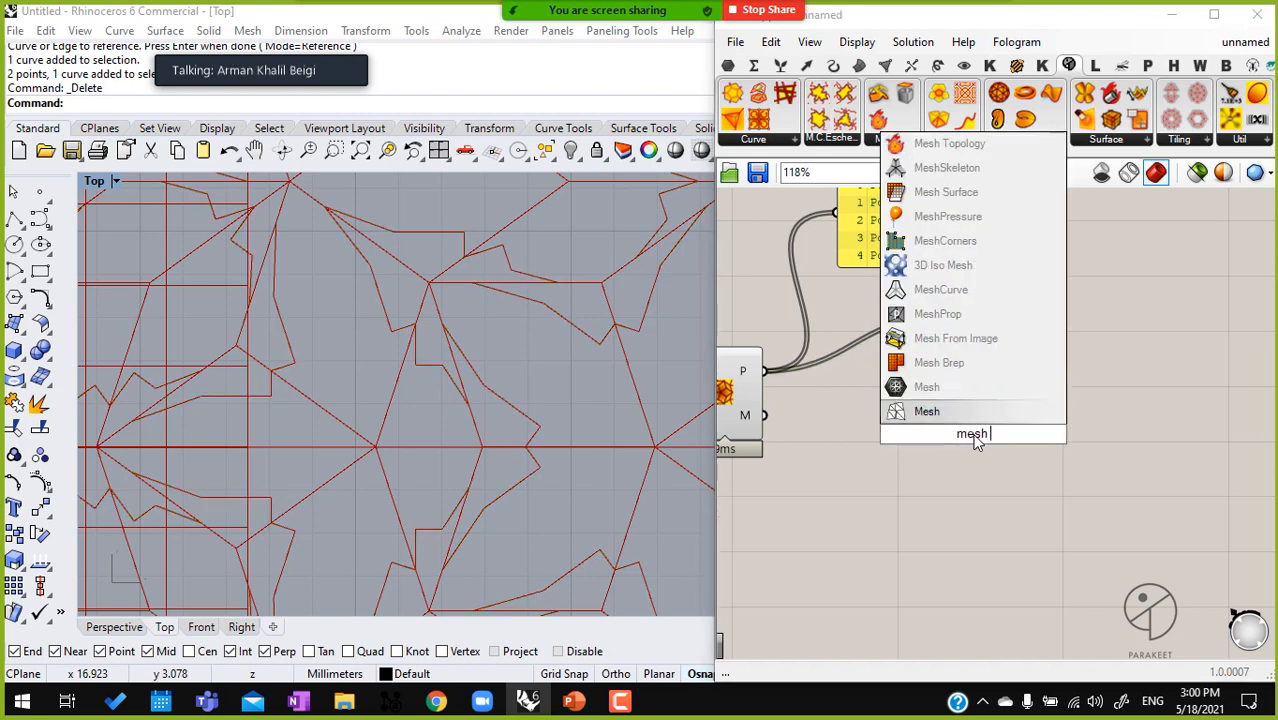
type("from line")
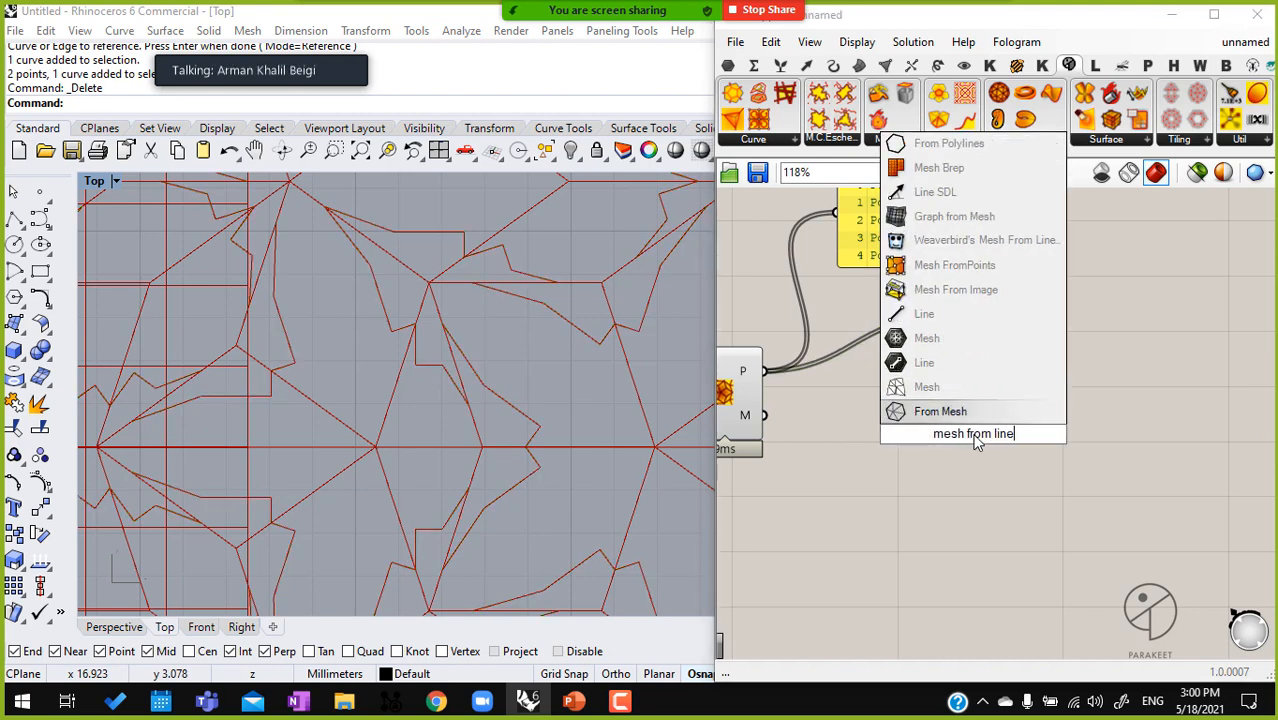
left_click(985, 240)
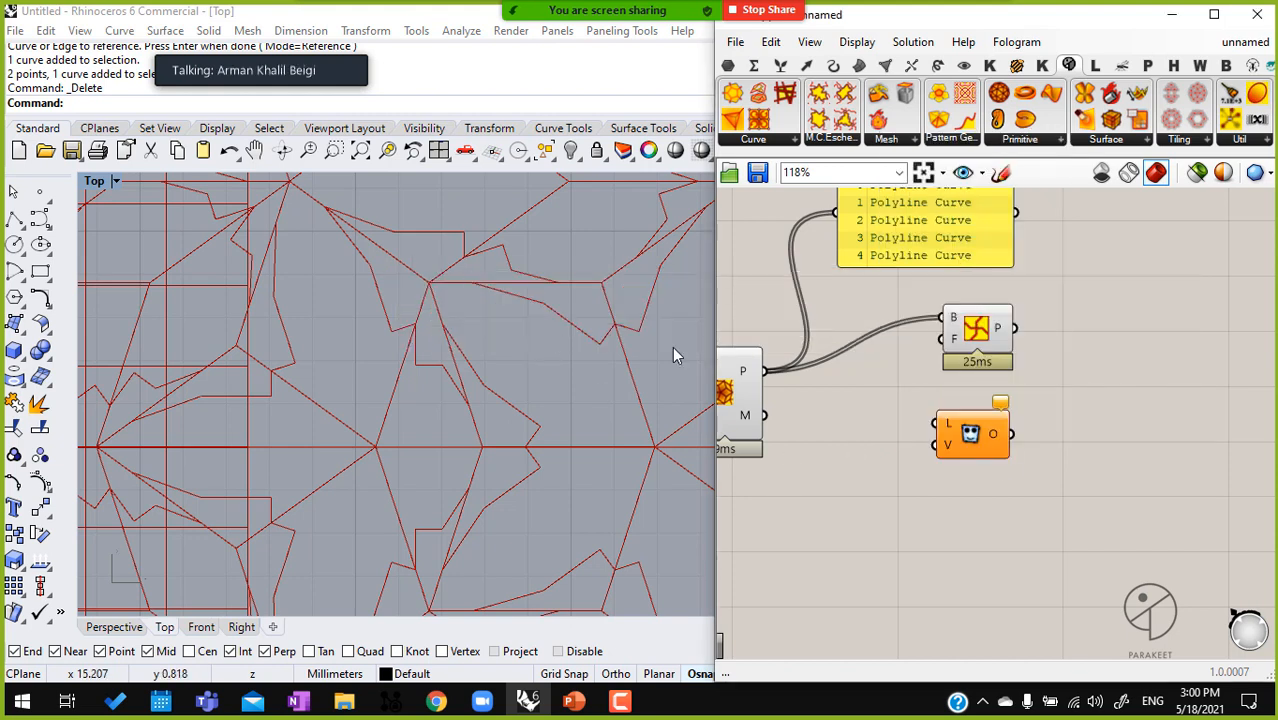
left_click(963, 431, "ctrl+alt")
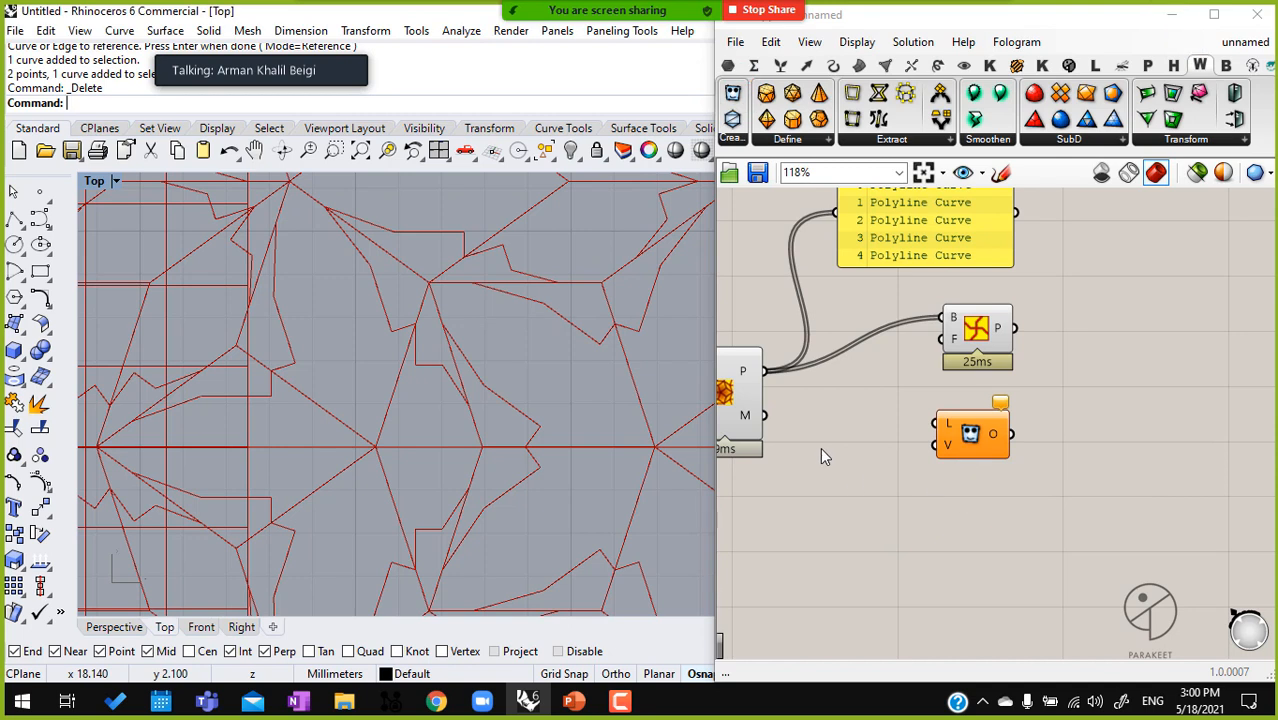
Connect the Penrose component's P output to the Mesh From Lines component's L input and check its error messages
mouse_move(763, 371)
left_mouse_down()
mouse_move(970, 438)
mouse_move(966, 508)
left_mouse_up()
mouse_move(990, 480)
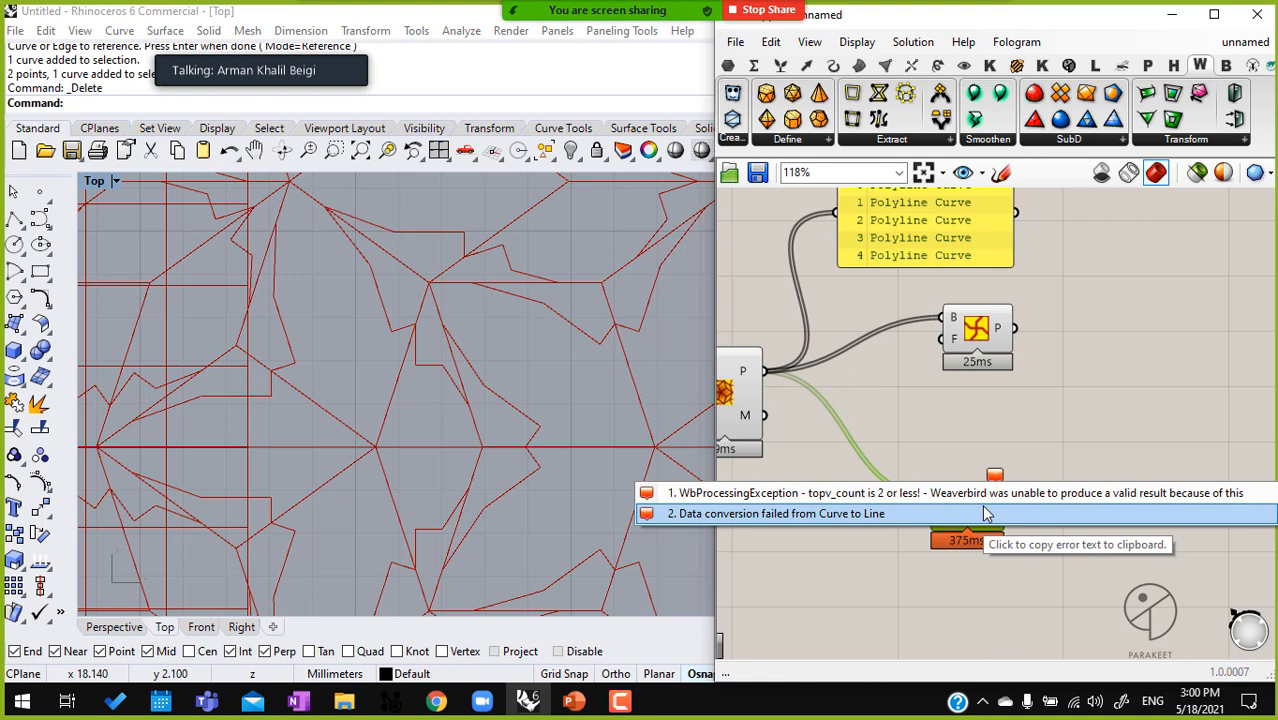
left_click(976, 326)
left_click_drag(976, 325, 976, 320)
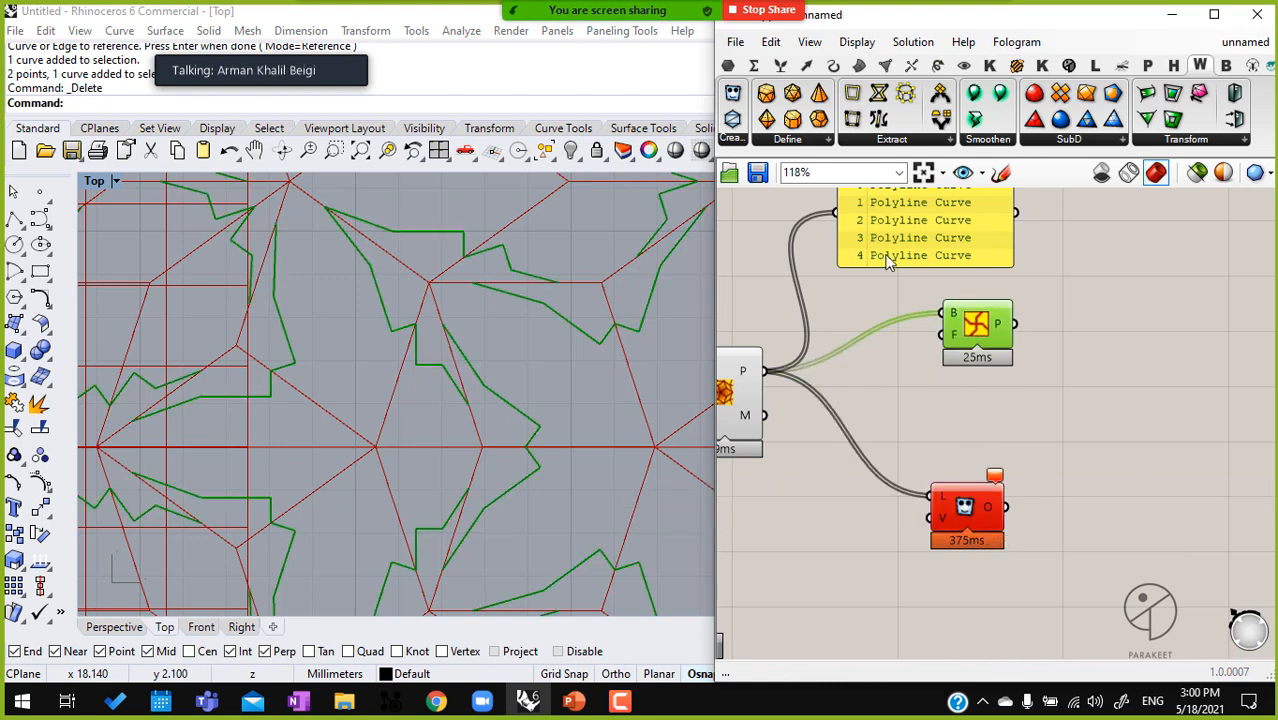
Add an Explode component, connect the Penrose P output to its C input, and move Mesh From Lines out of the way
double_click(905, 381)
type("explode")
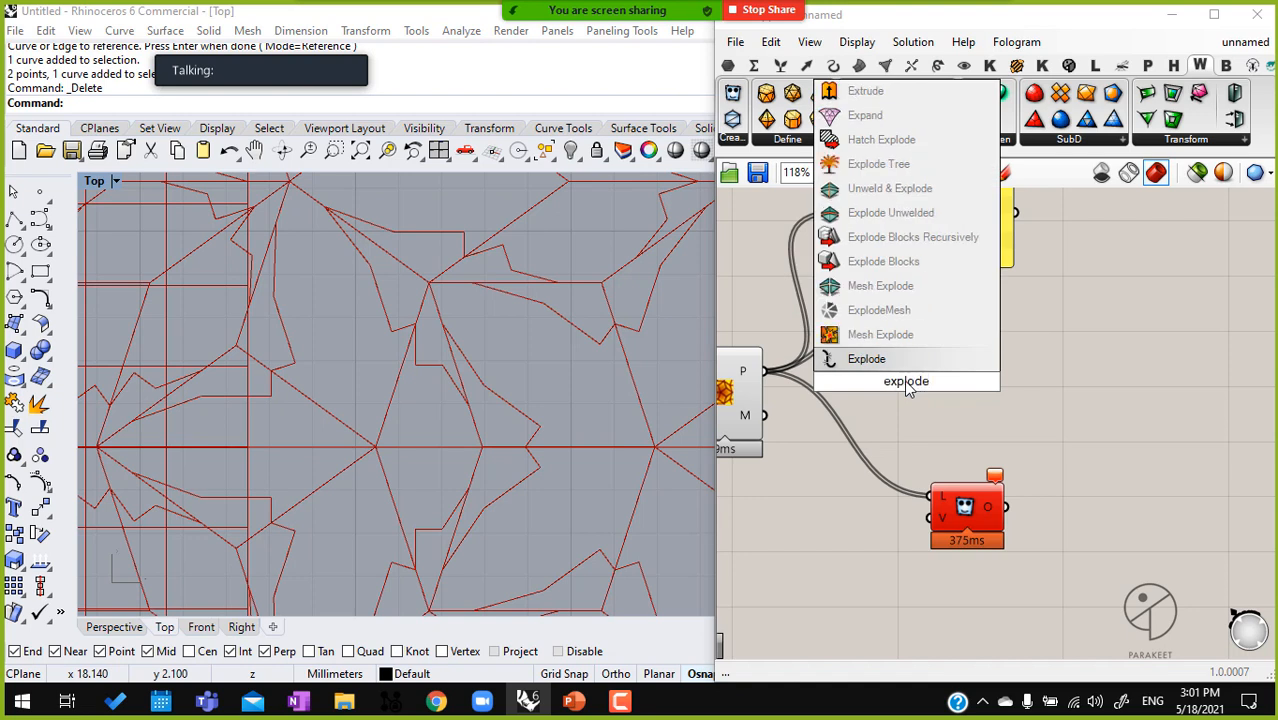
left_click(908, 357)
left_click_drag(764, 371, 826, 571)
left_click_drag(975, 505, 1075, 527)
left_click_drag(848, 559, 899, 534)
right_click_drag(1088, 542, 1047, 525)
left_click_drag(1044, 523, 1141, 465)
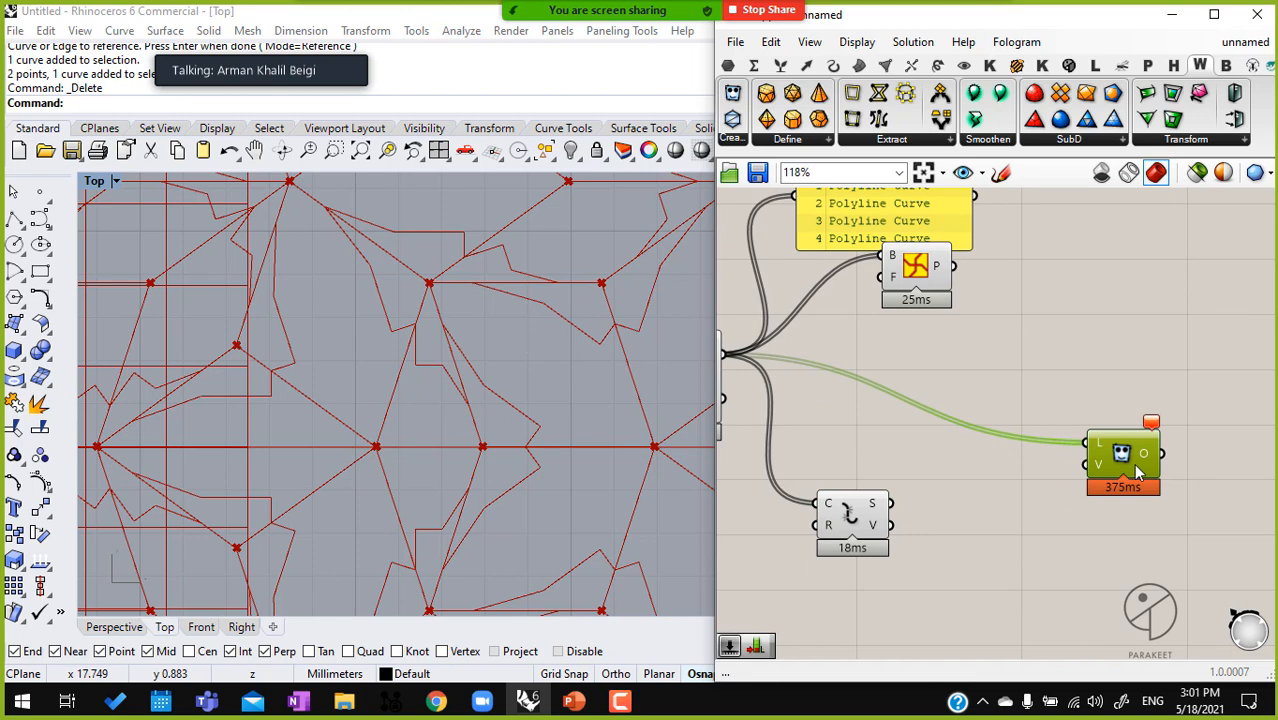
left_click_drag(1120, 462, 1126, 366)
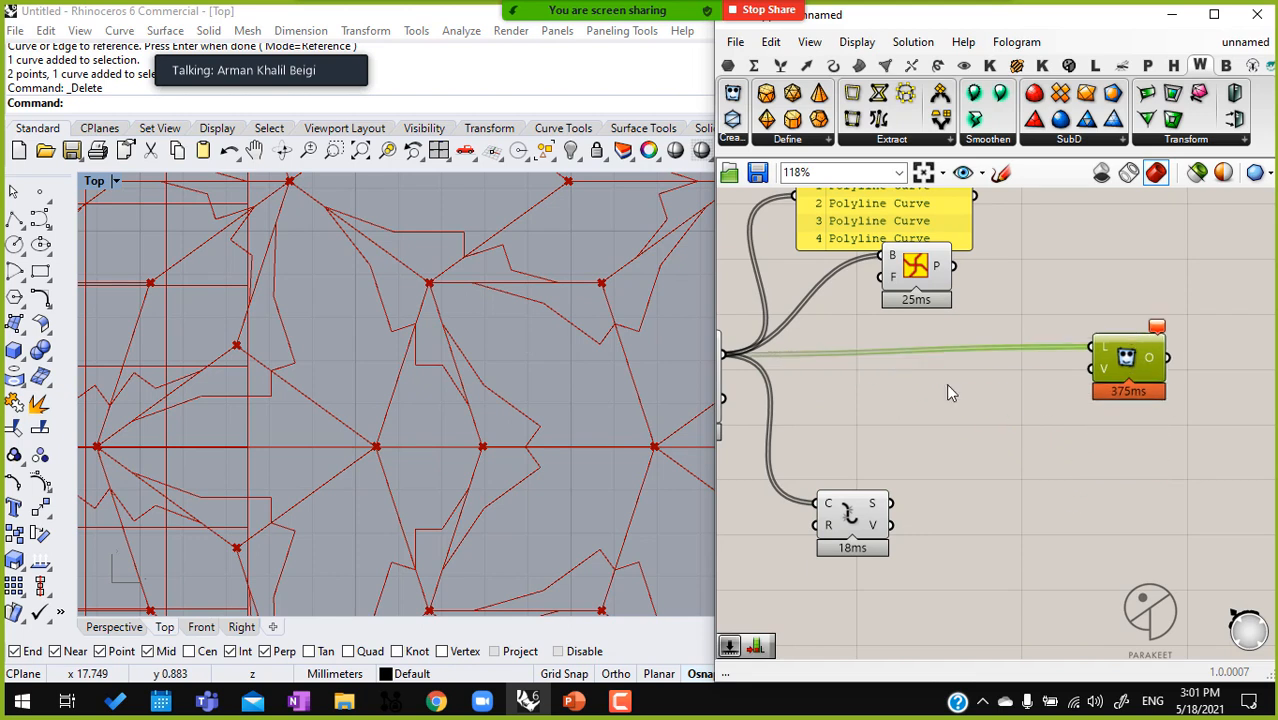
Add a removeDuplicateLines component, connect Explode's S output to its L input, and flatten that input
double_click(1019, 495)
type("remove")
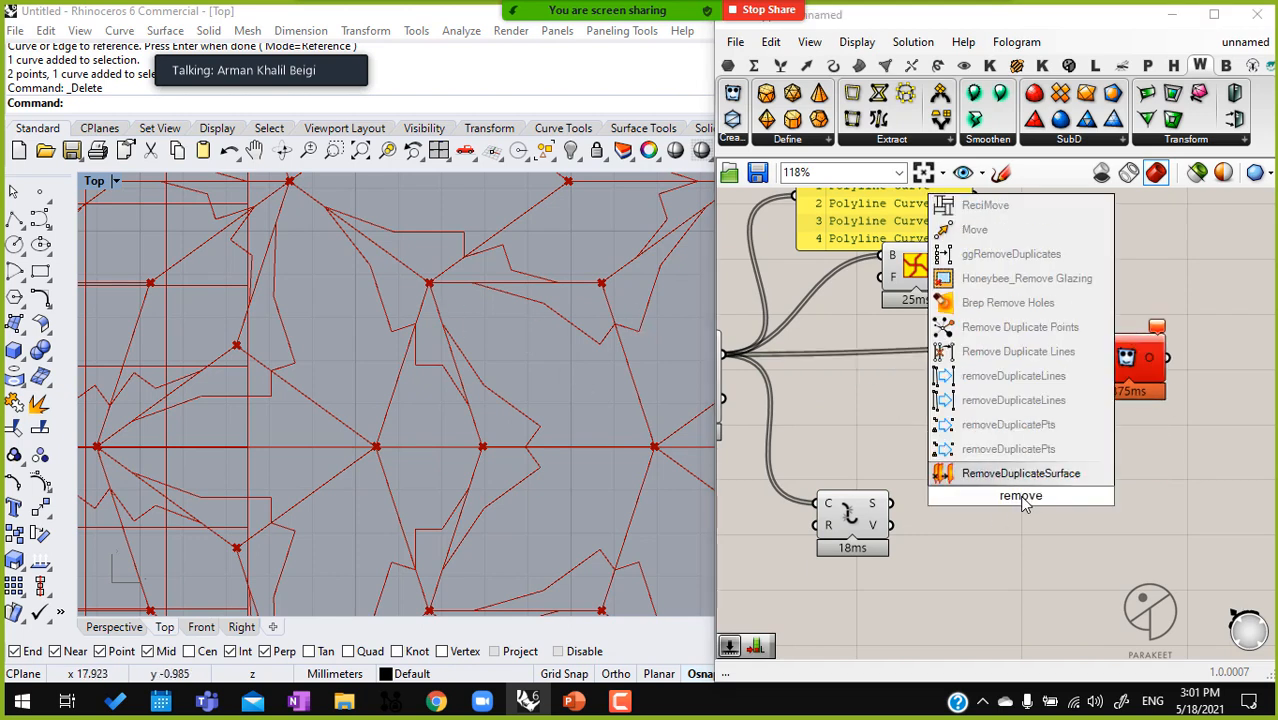
left_click(1008, 424)
left_click_drag(986, 487, 897, 512)
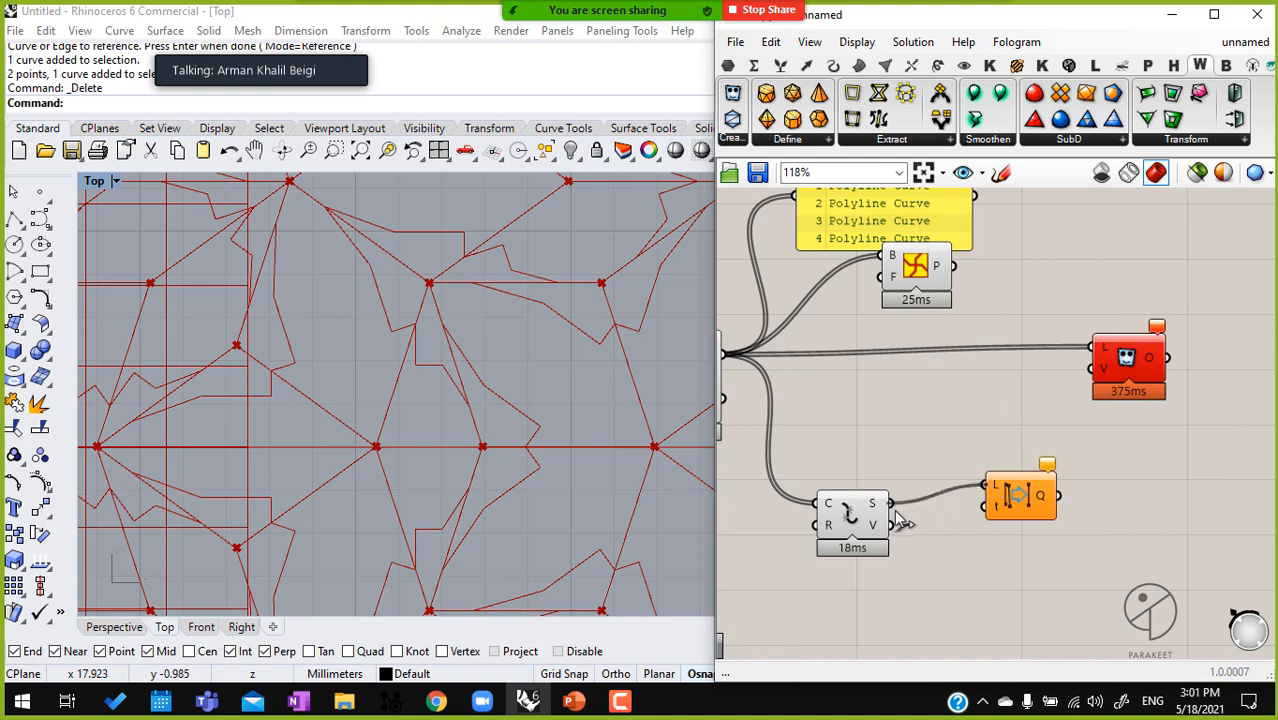
left_click_drag(1030, 505, 965, 510)
right_click(937, 514)
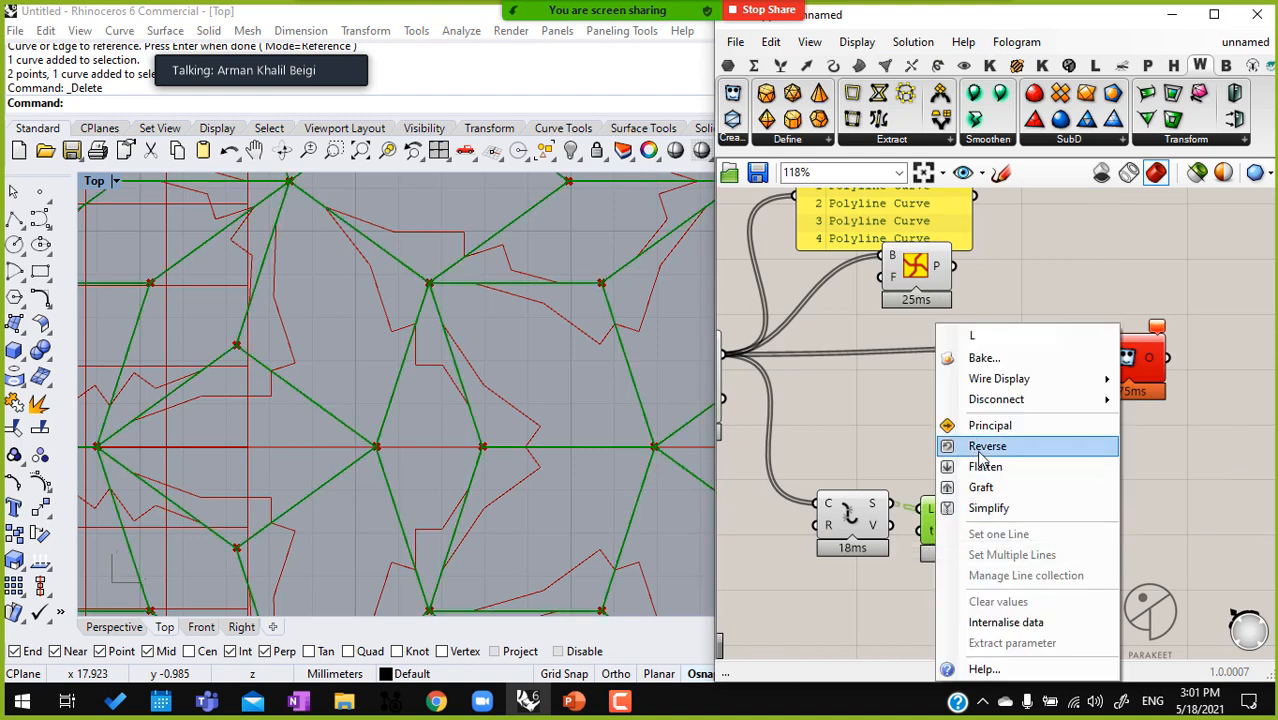
left_click(979, 466)
Connect the removeDuplicateLines Q output to the L input of Mesh From Lines, replacing the direct Penrose connection
left_click_drag(993, 518, 1078, 362)
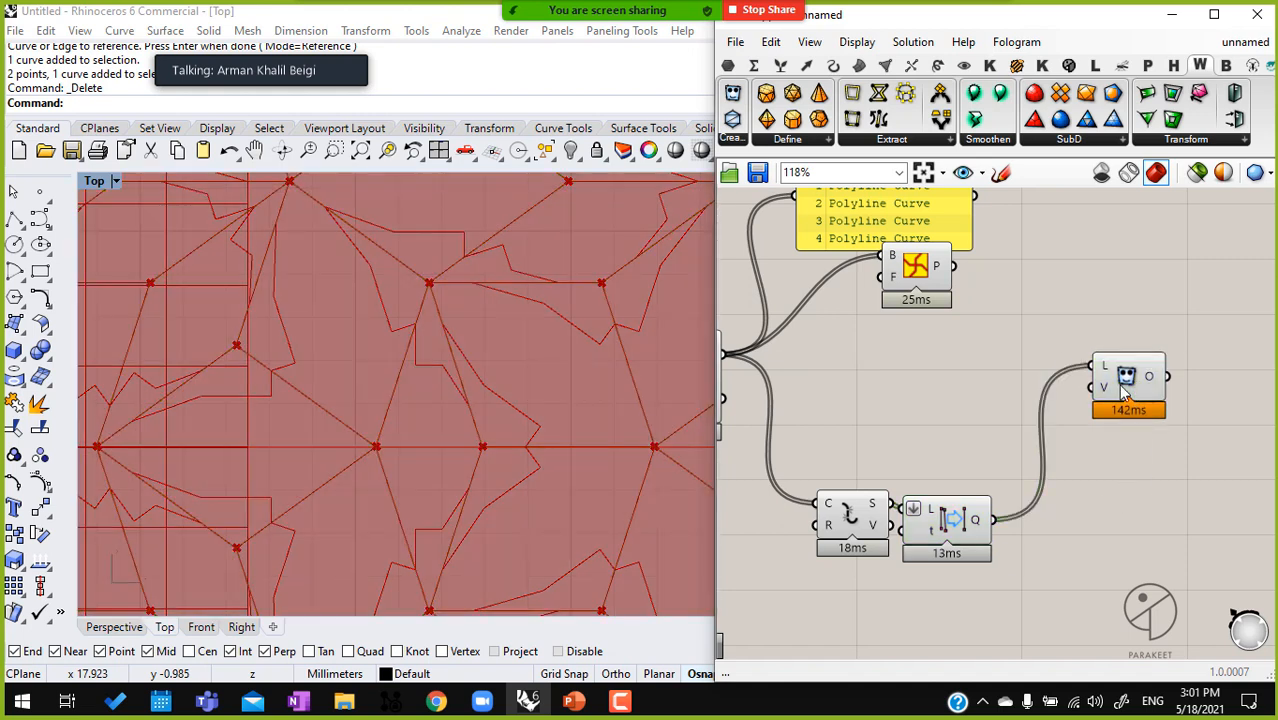
left_click(1123, 392)
right_click_drag(937, 519, 843, 525)
left_click_drag(843, 525, 861, 512)
right_click_drag(891, 519, 845, 515)
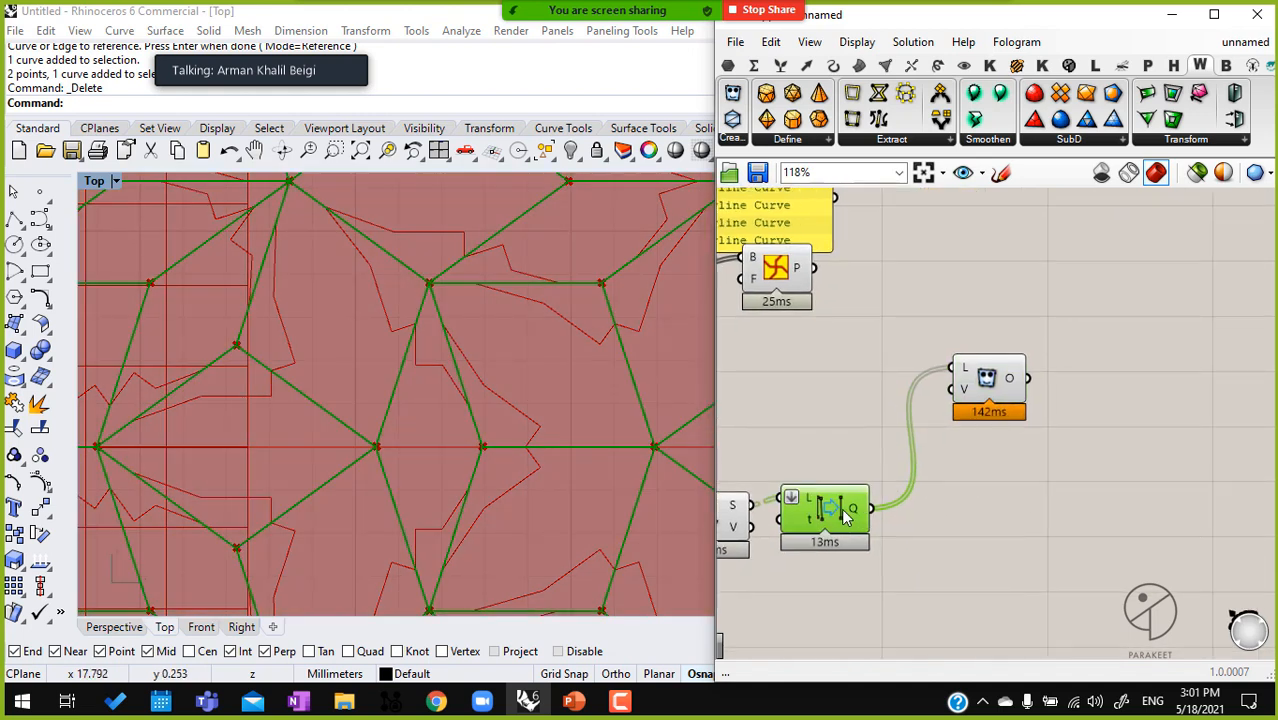
Move the Pattern Genotype component to the far side of Mesh From Lines and shift Mesh From Lines slightly down
double_click(1088, 381)
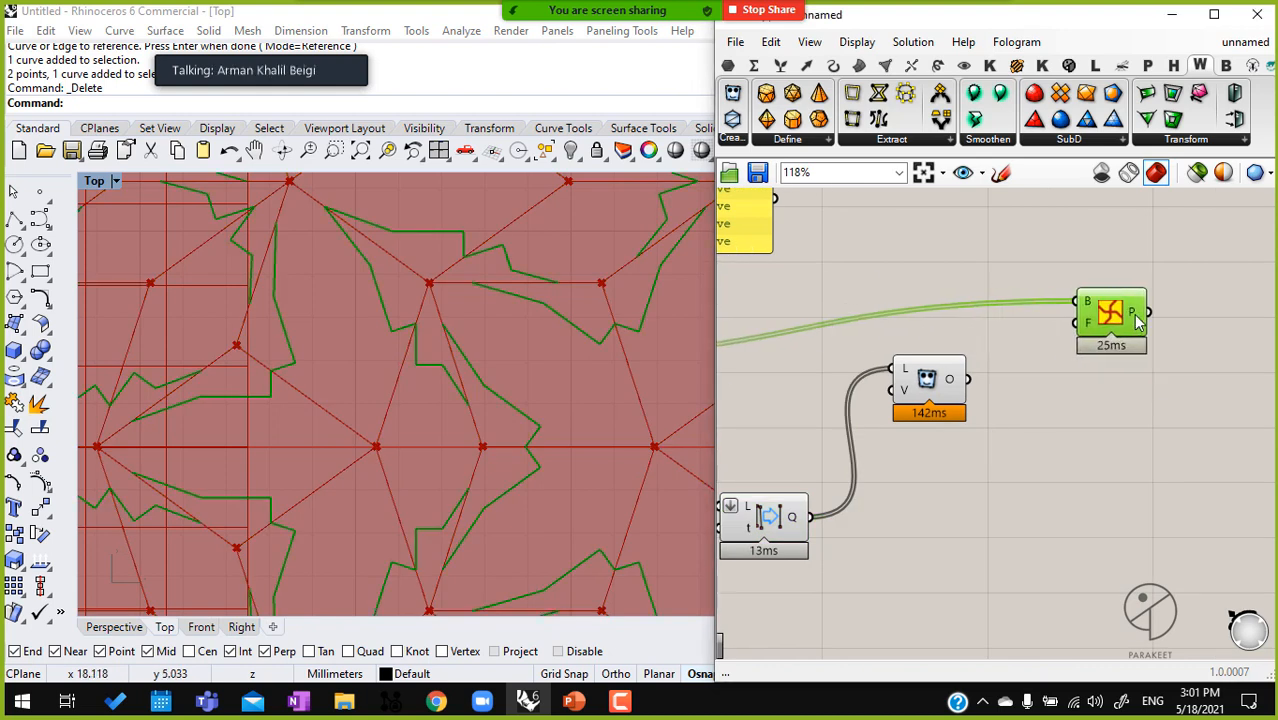
left_click_drag(1133, 316, 1165, 352)
left_click_drag(930, 378, 921, 402)
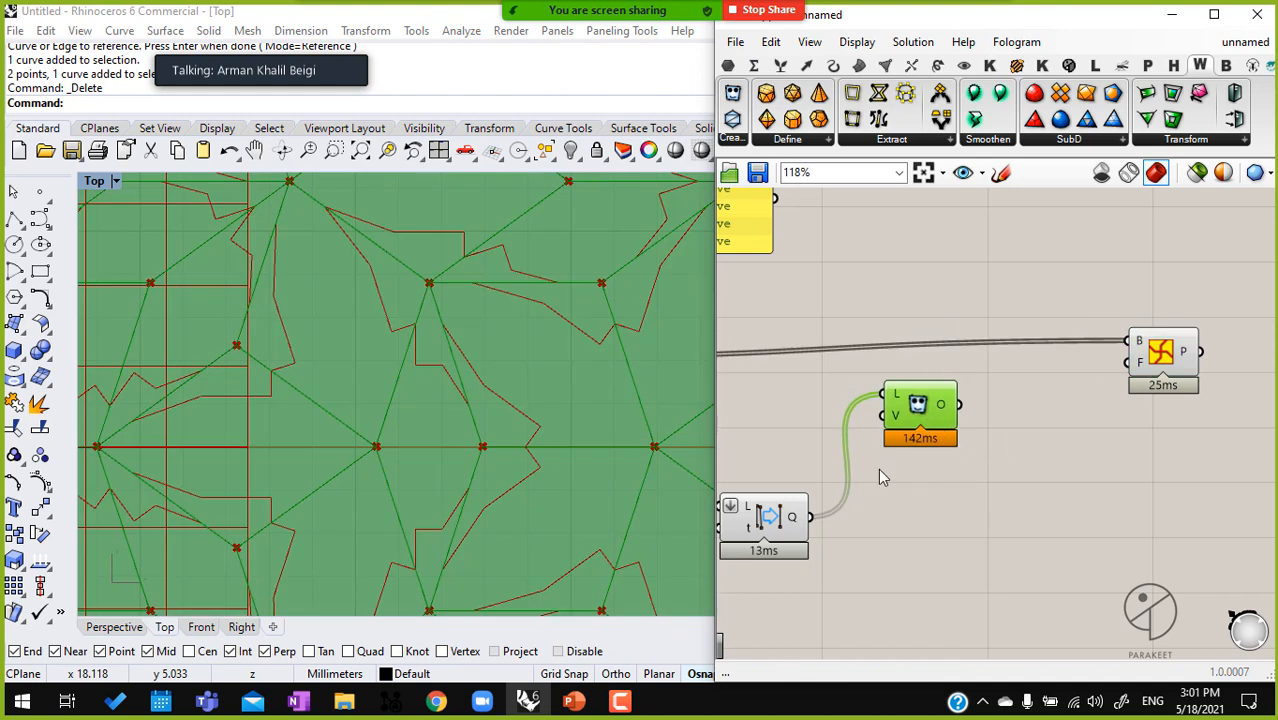
Add a Face Boundaries component and connect the Mesh From Lines O output to its M input
double_click(1007, 456)
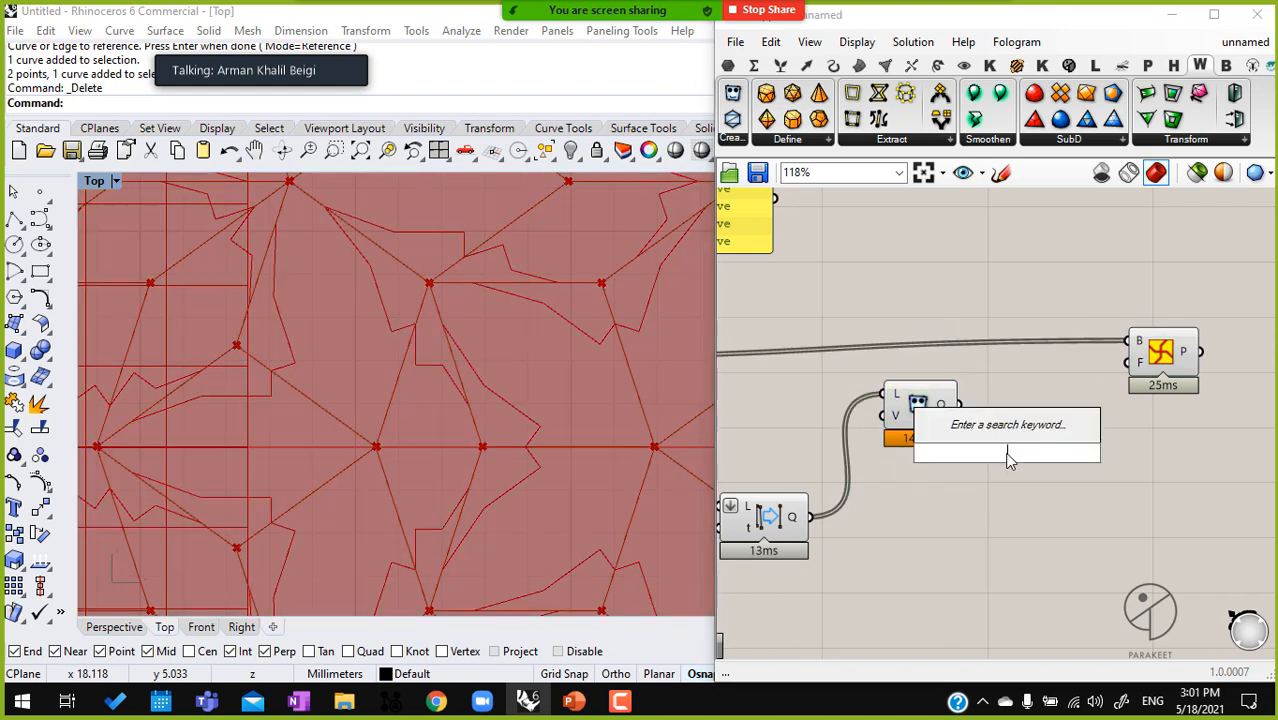
type("face")
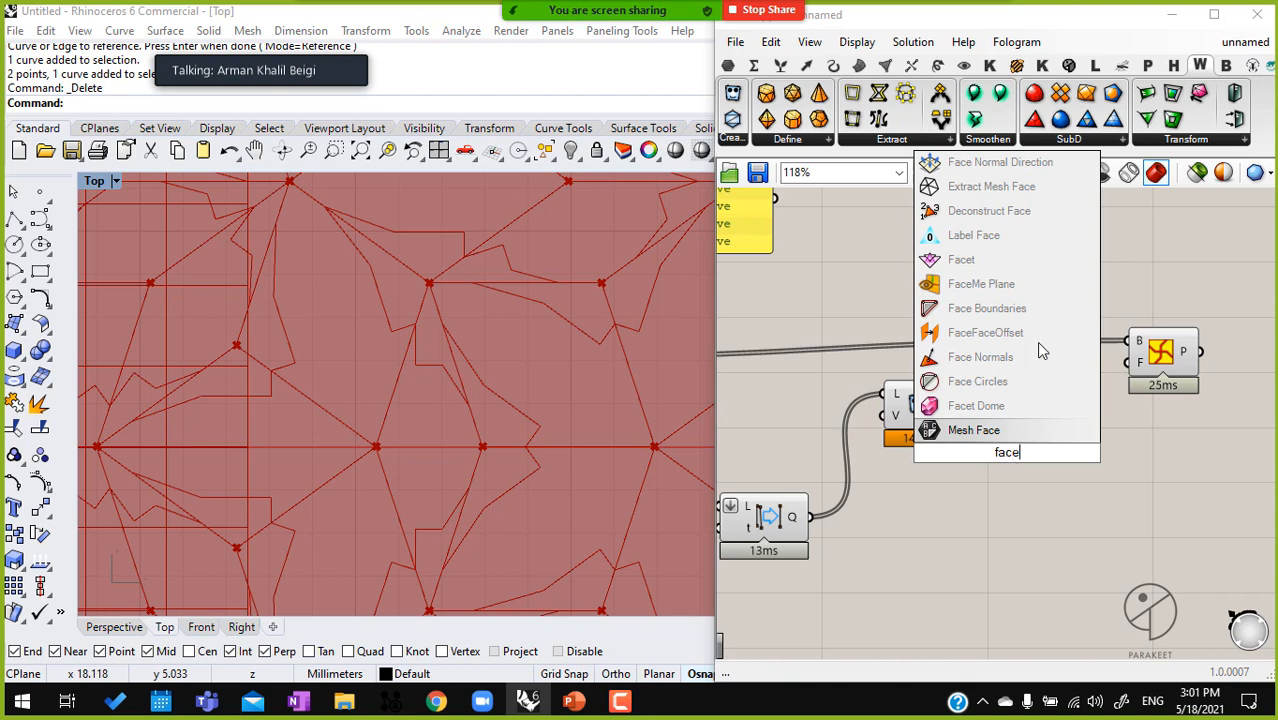
left_click(990, 308)
left_click_drag(961, 403, 982, 455)
left_click_drag(982, 455, 982, 455)
Create a number slider set to 0.25 and connect it to the Pattern Genotype's F input
double_click(812, 538)
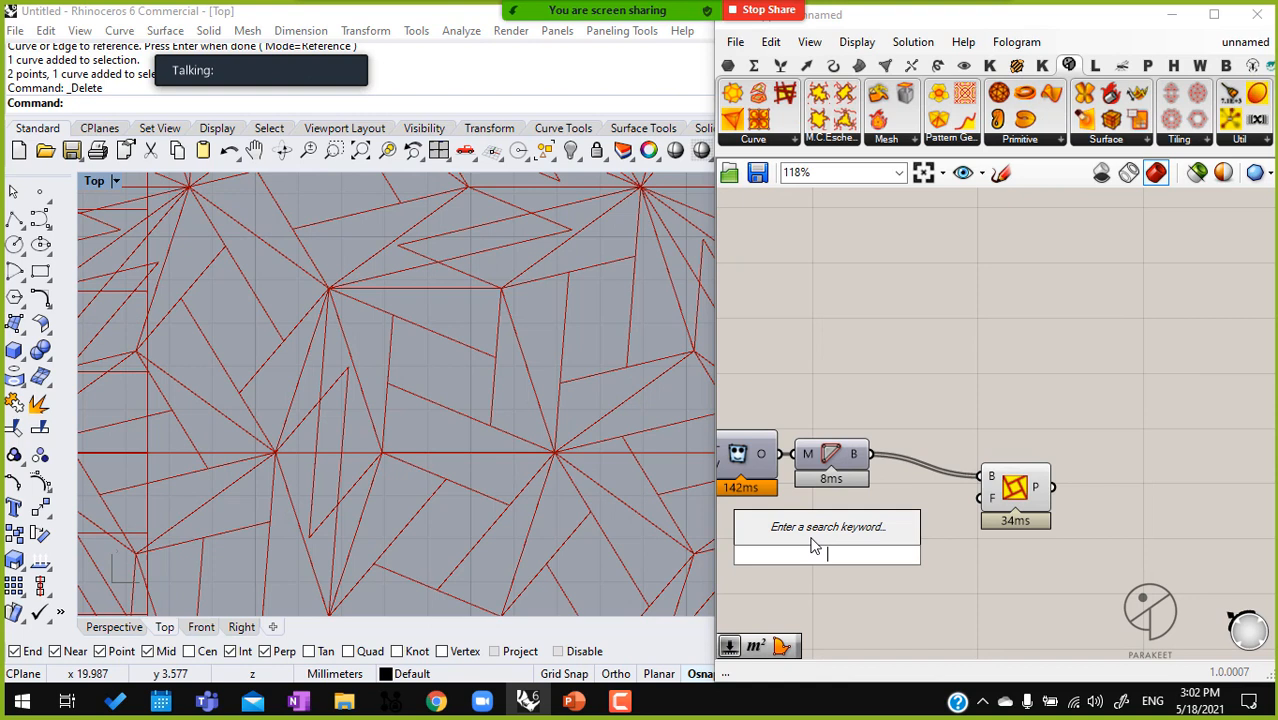
type("0")
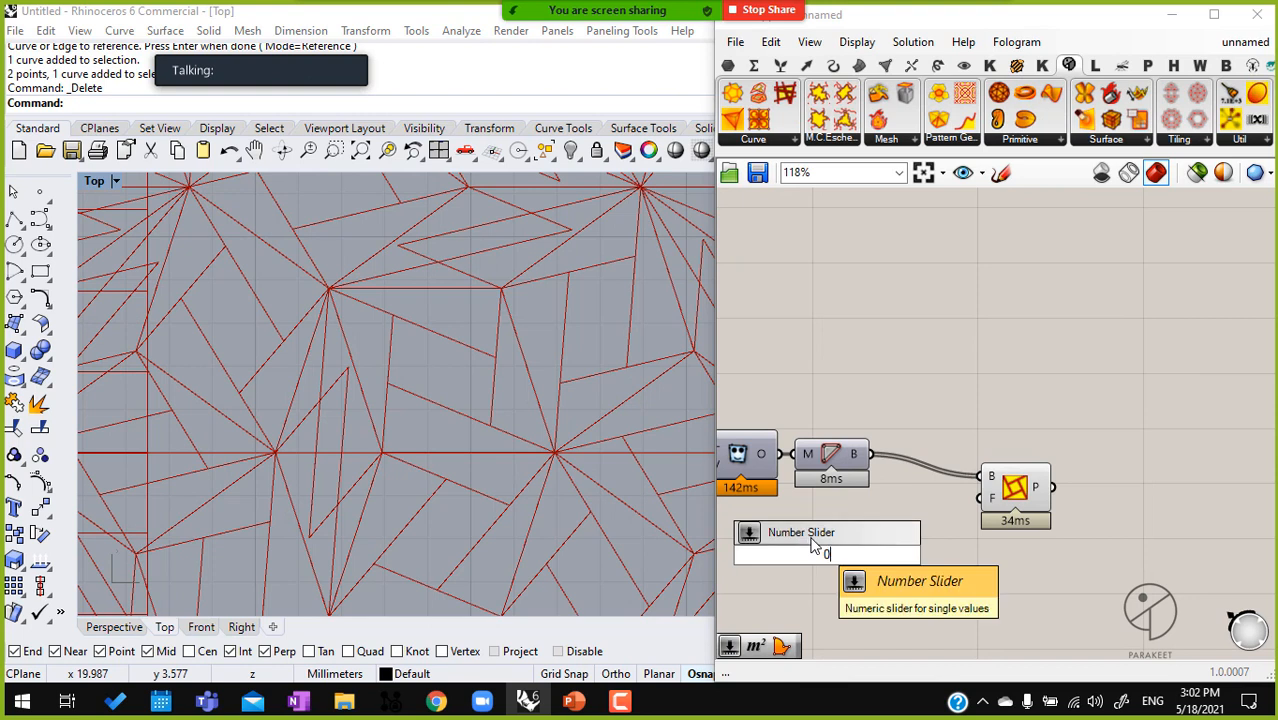
type(".25")
key("Return")
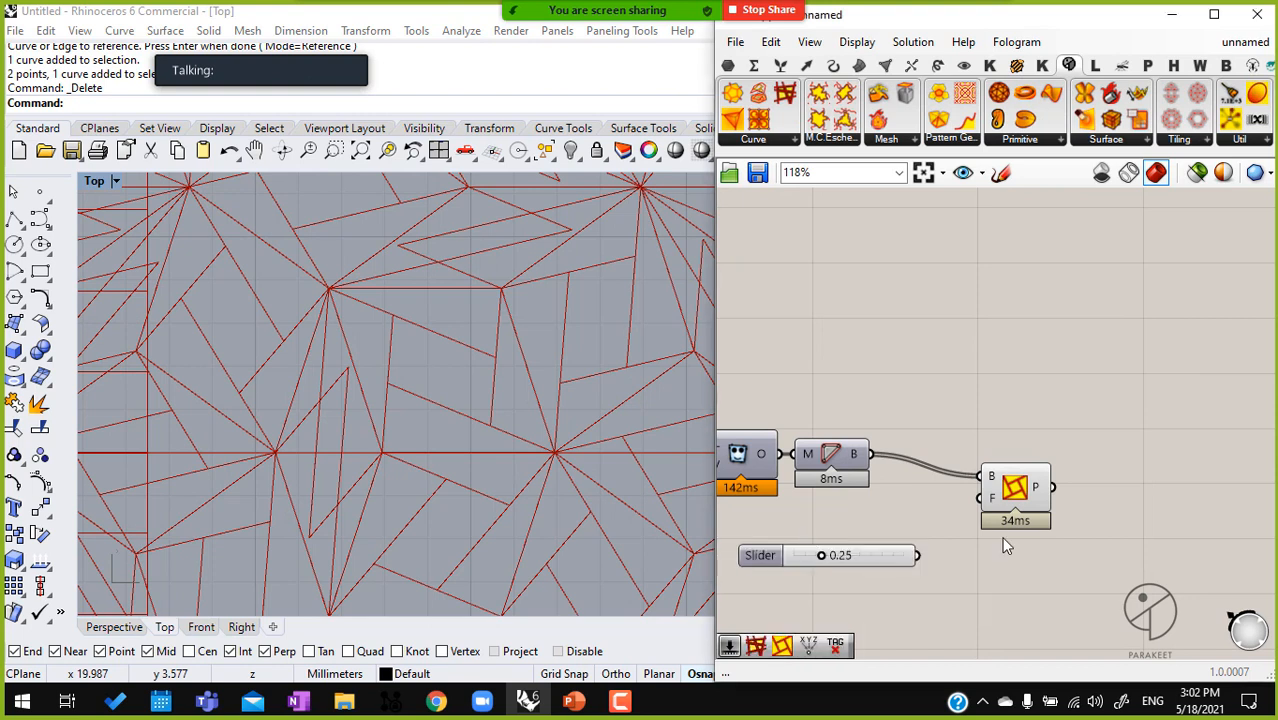
left_click_drag(985, 503, 854, 559)
right_click_drag(858, 533, 908, 512)
Turn off the preview of the Penrose component and examine the Pattern Genotype's result on the whole tiling
scroll(908, 512, "down", 4)
left_click_drag(916, 522, 856, 396)
middle_click(909, 452)
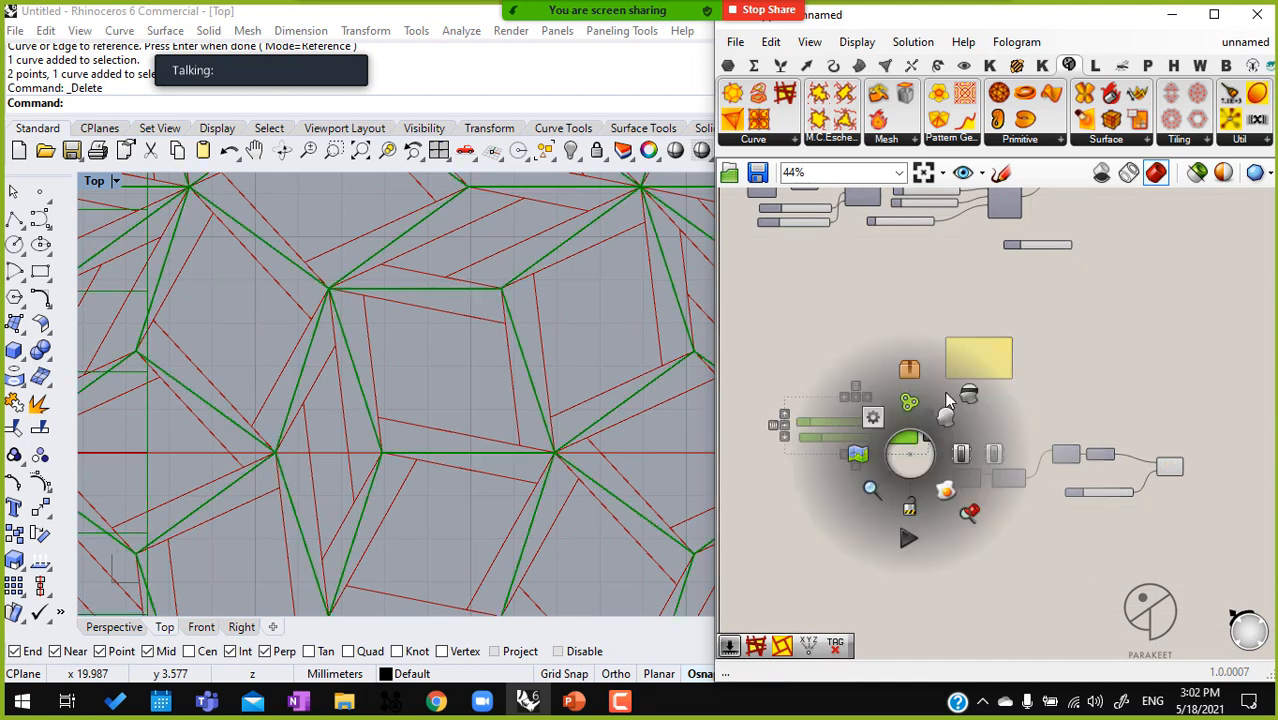
left_click(970, 395)
scroll(420, 370, "down", 5)
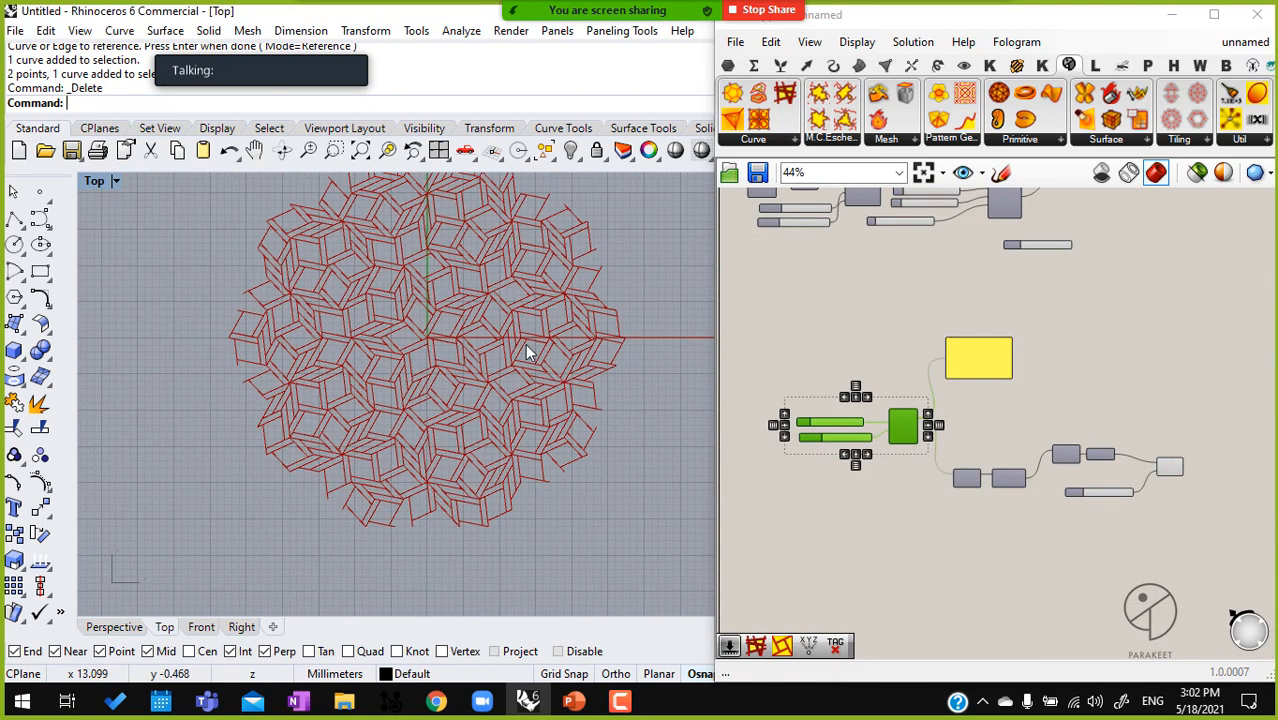
scroll(1147, 500, "up", 3)
left_click(1070, 450)
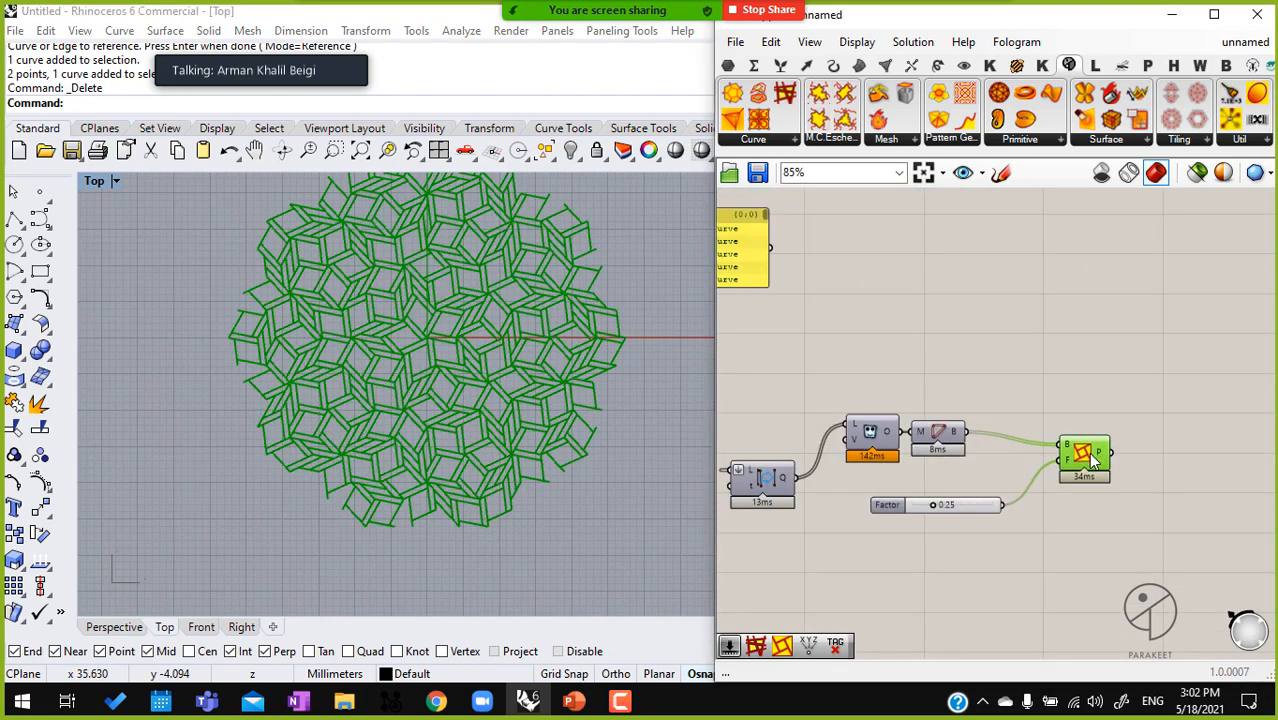
scroll(1056, 462, "up", 2)
scroll(1055, 455, "up", 1)
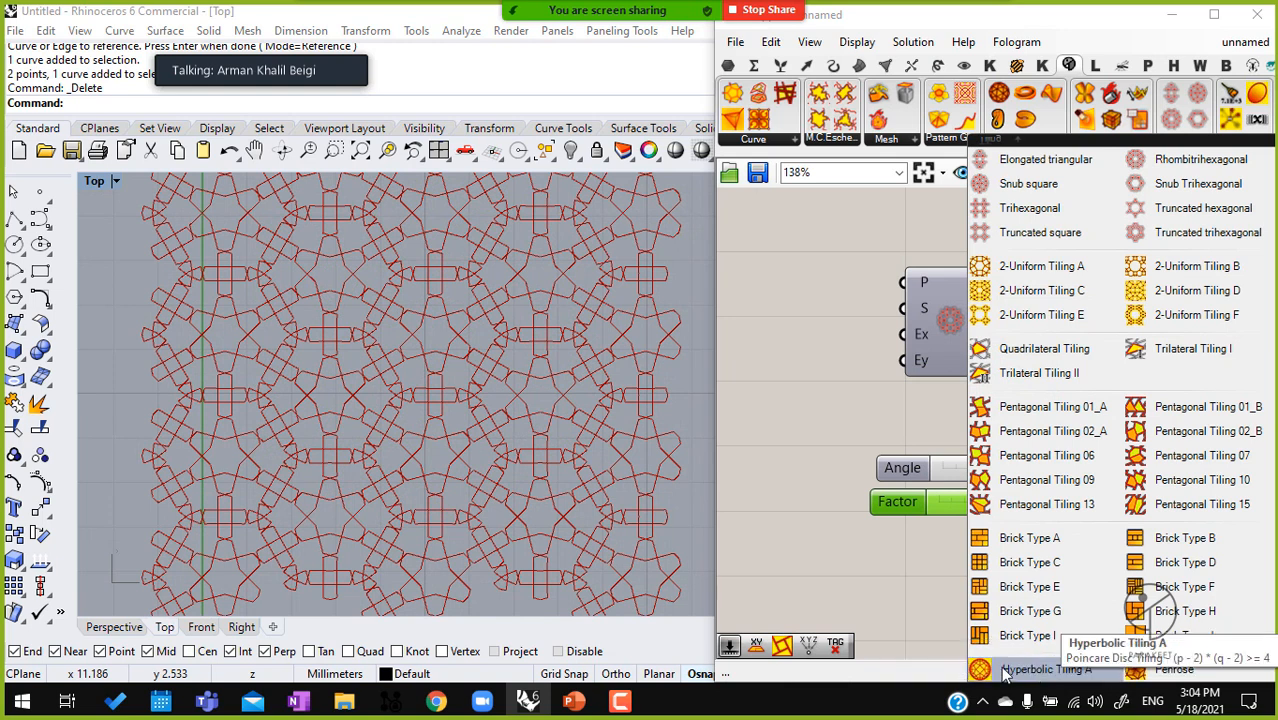
Place a Hyperbolic Tiling A component below the existing tiling definition
left_click(1005, 677)
left_click(907, 520)
scroll(910, 518, "down", 3)
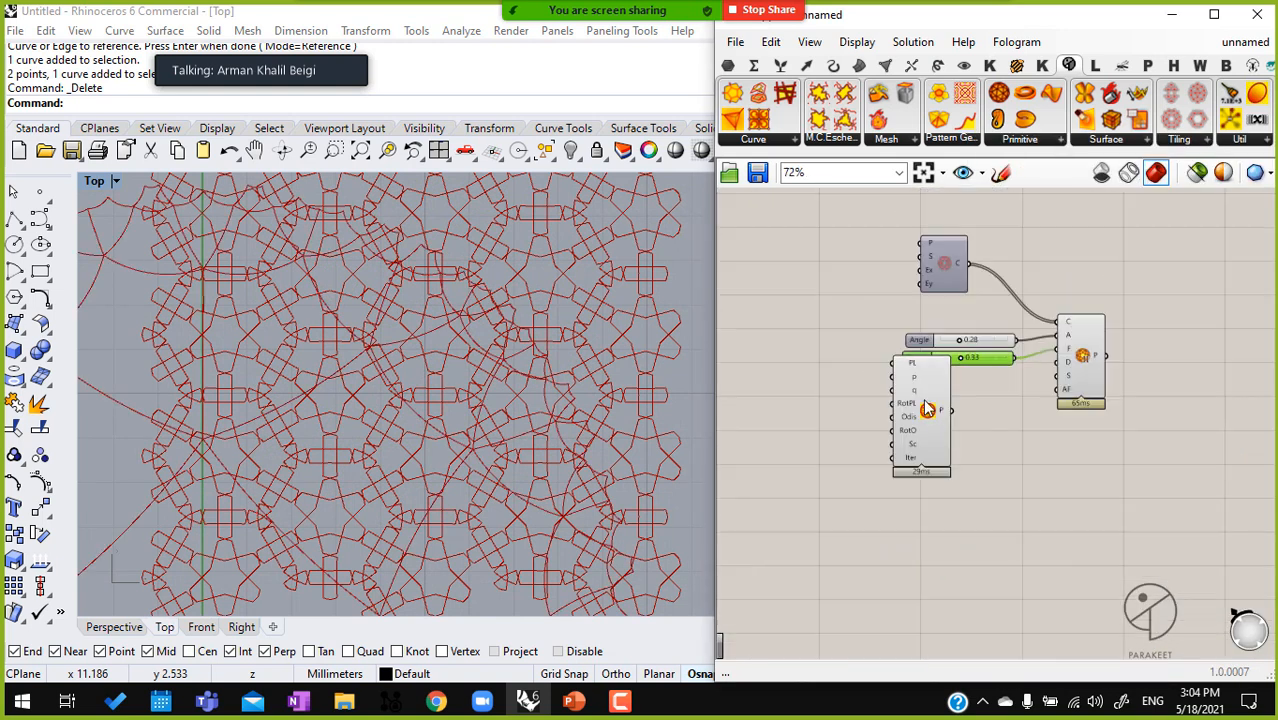
scroll(961, 512, "up", 3)
scroll(886, 501, "down", 3)
scroll(1028, 412, "down", 2)
Turn off the preview of the earlier tiling and its pattern component so only the hyperbolic tiling is shown
left_click_drag(1066, 420, 893, 254)
middle_click(913, 280)
left_click(968, 228)
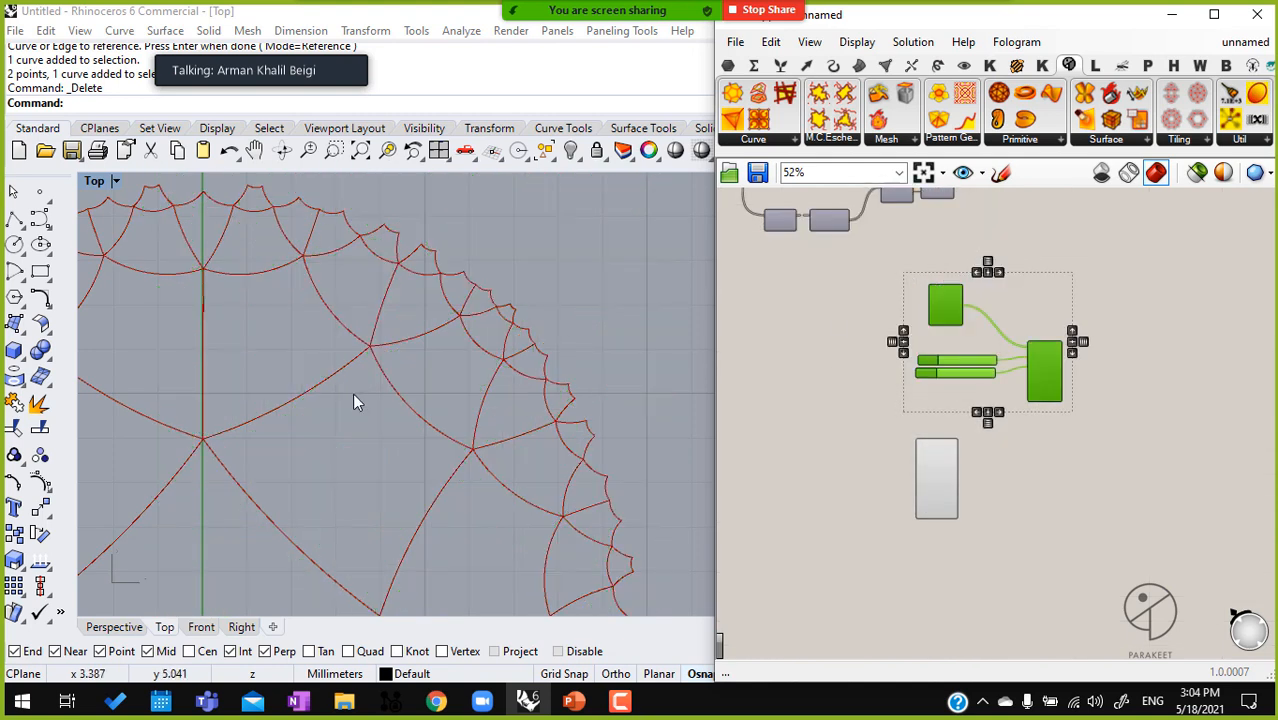
right_click_drag(424, 370, 509, 304)
scroll(436, 394, "down", 5)
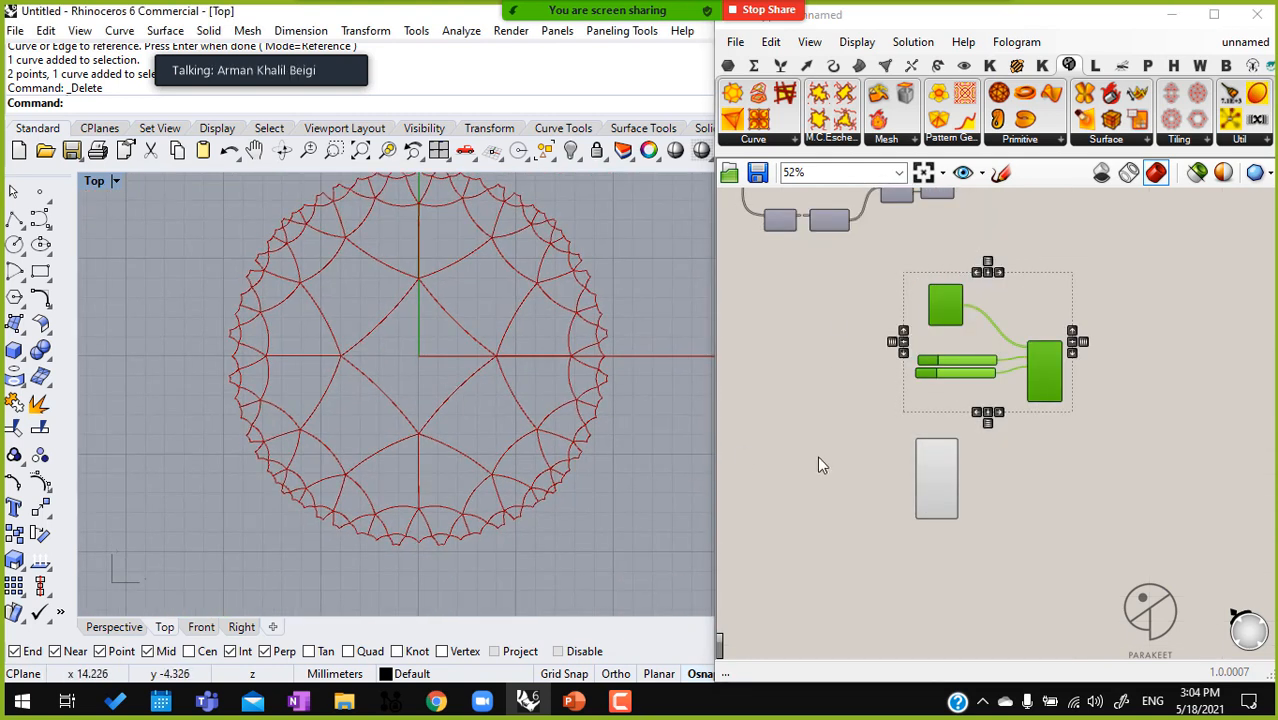
Add a scribble reading "PoinCare Disk" below the Hyperbolic Tiling A component
scroll(930, 575, "up", 2)
double_click(919, 571)
type("~Poin")
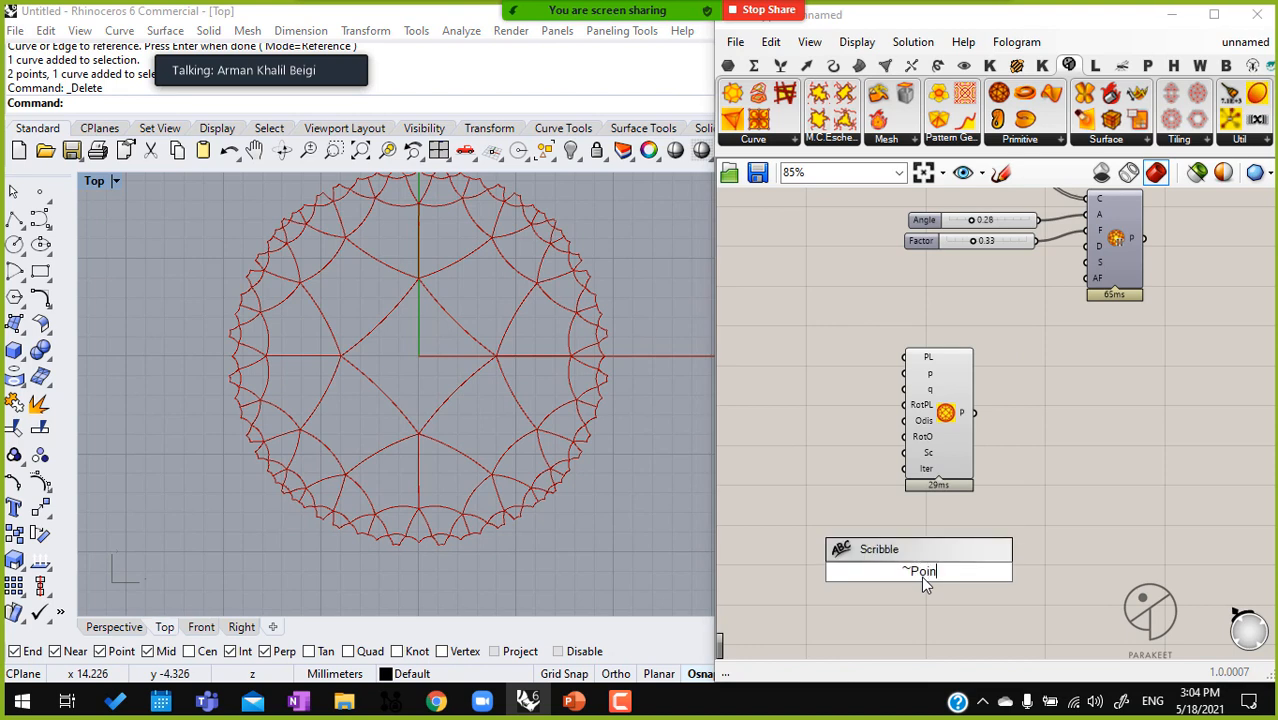
type("Care Disk")
key("Return")
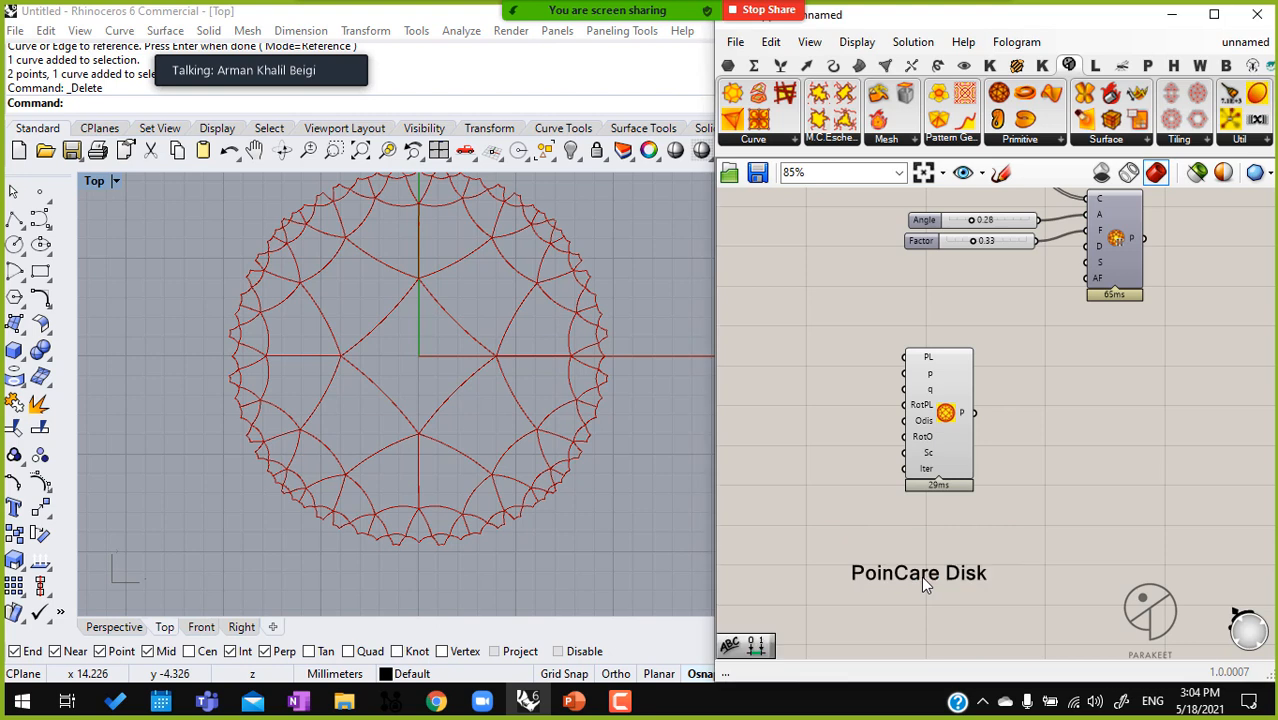
Shorten the scribble text to "PoinCare"
double_click(941, 577)
left_click_drag(906, 472, 876, 472)
key("BackSpace")
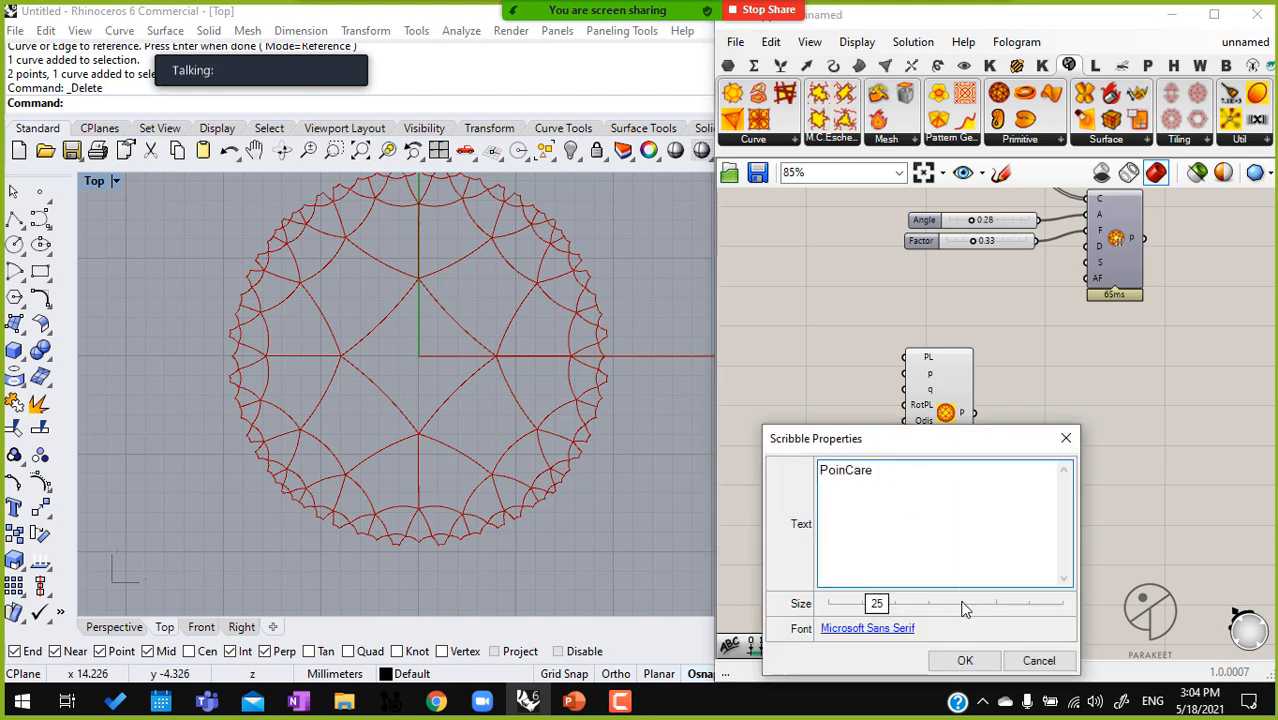
left_click(964, 660)
Examine the Hyperbolic Tiling A inputs and the disk's cells from its centre to its outer edge
scroll(945, 400, "up", 3)
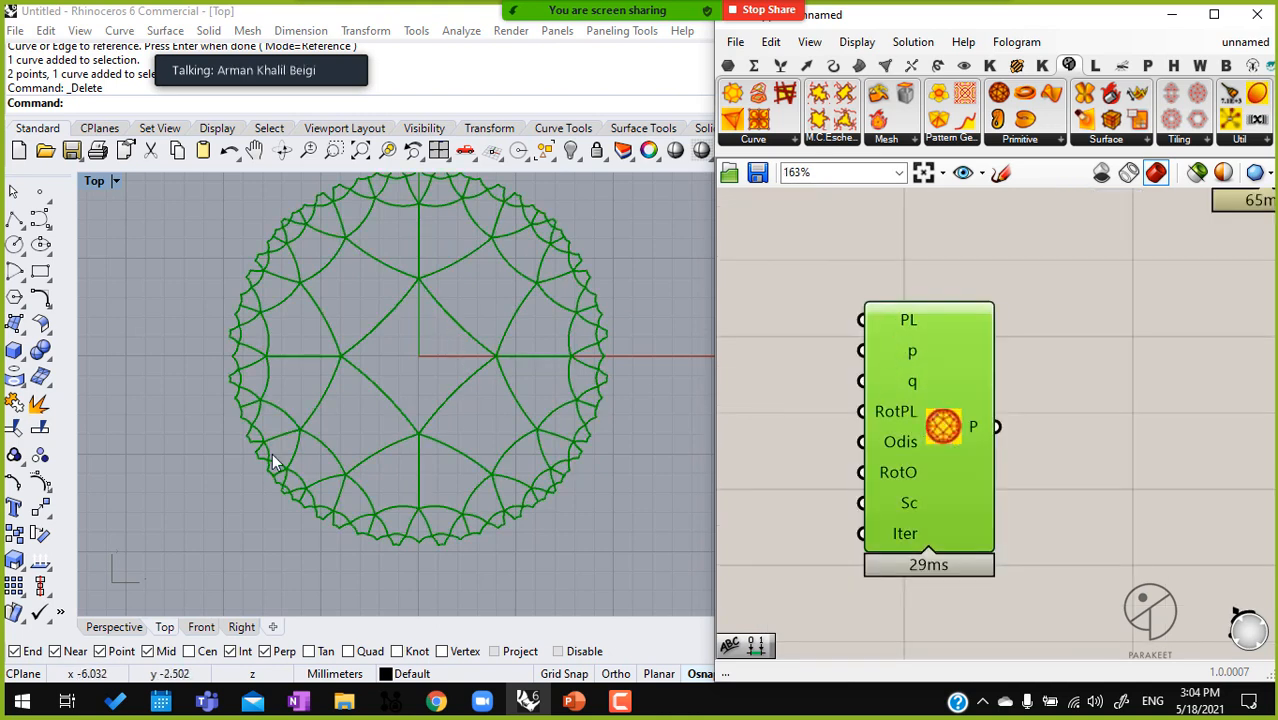
right_click_drag(896, 402, 871, 385)
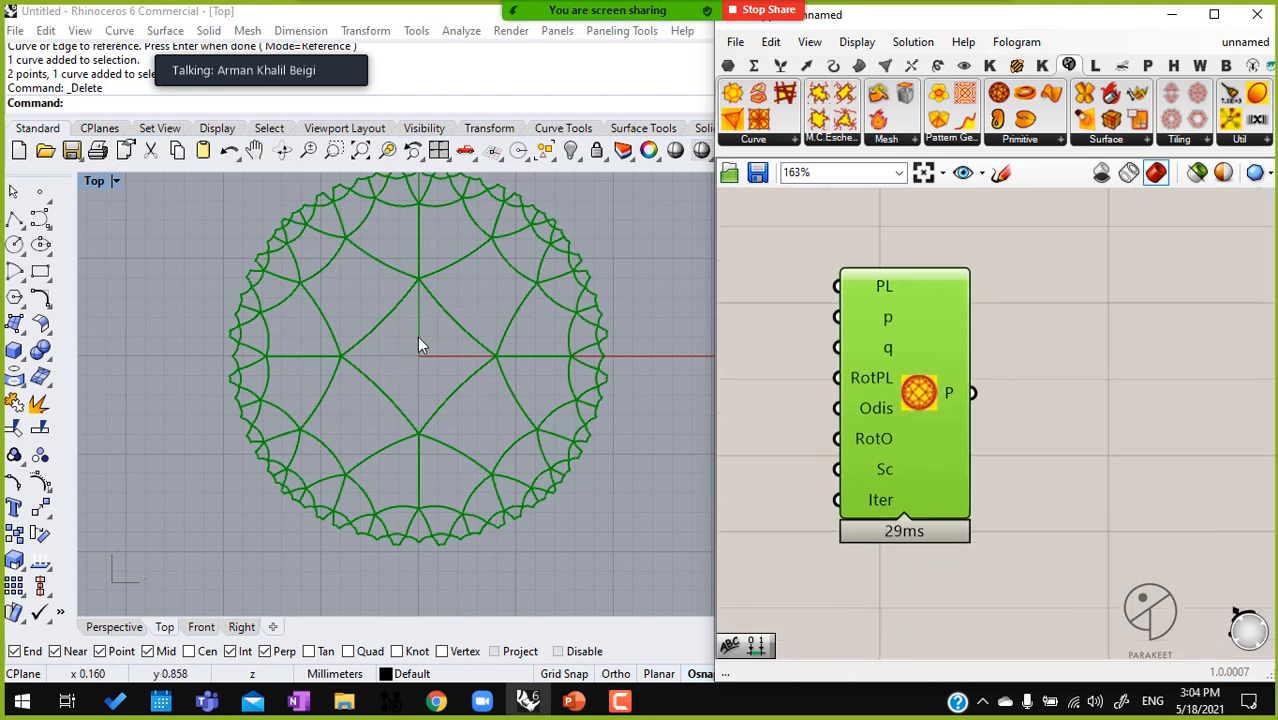
scroll(425, 357, "up", 5)
scroll(388, 378, "down", 5)
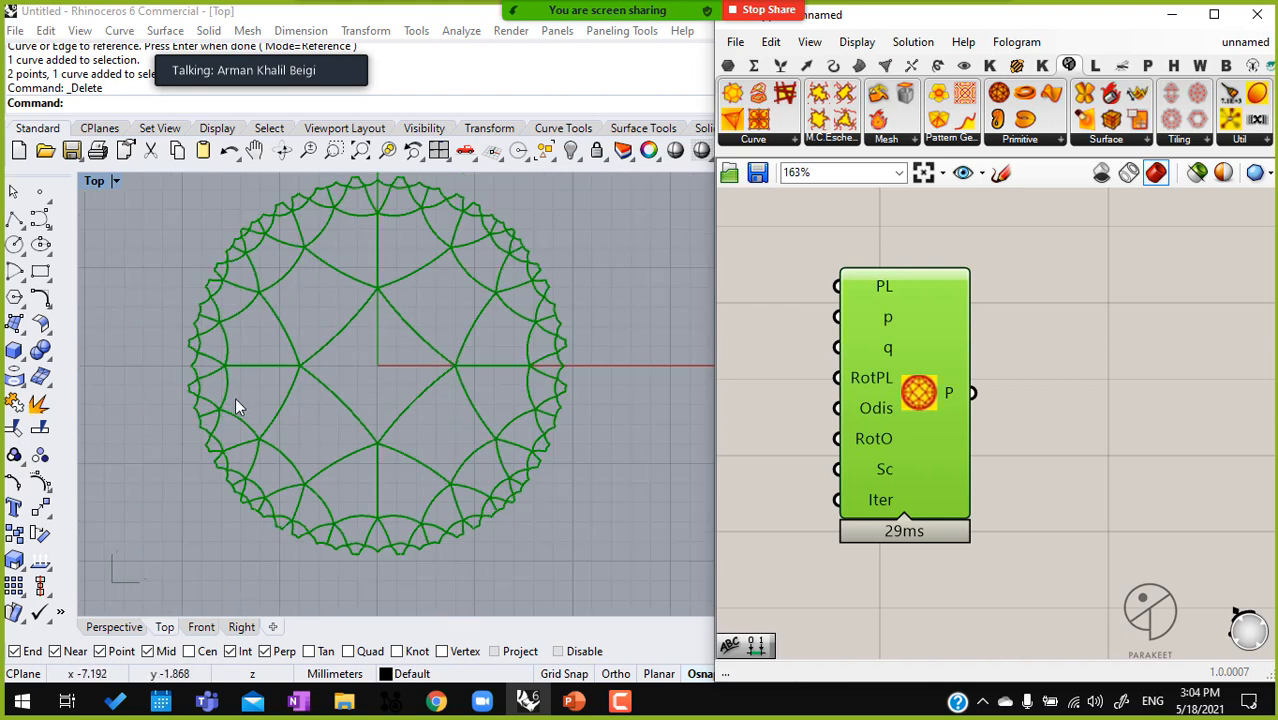
scroll(200, 372, "up", 3)
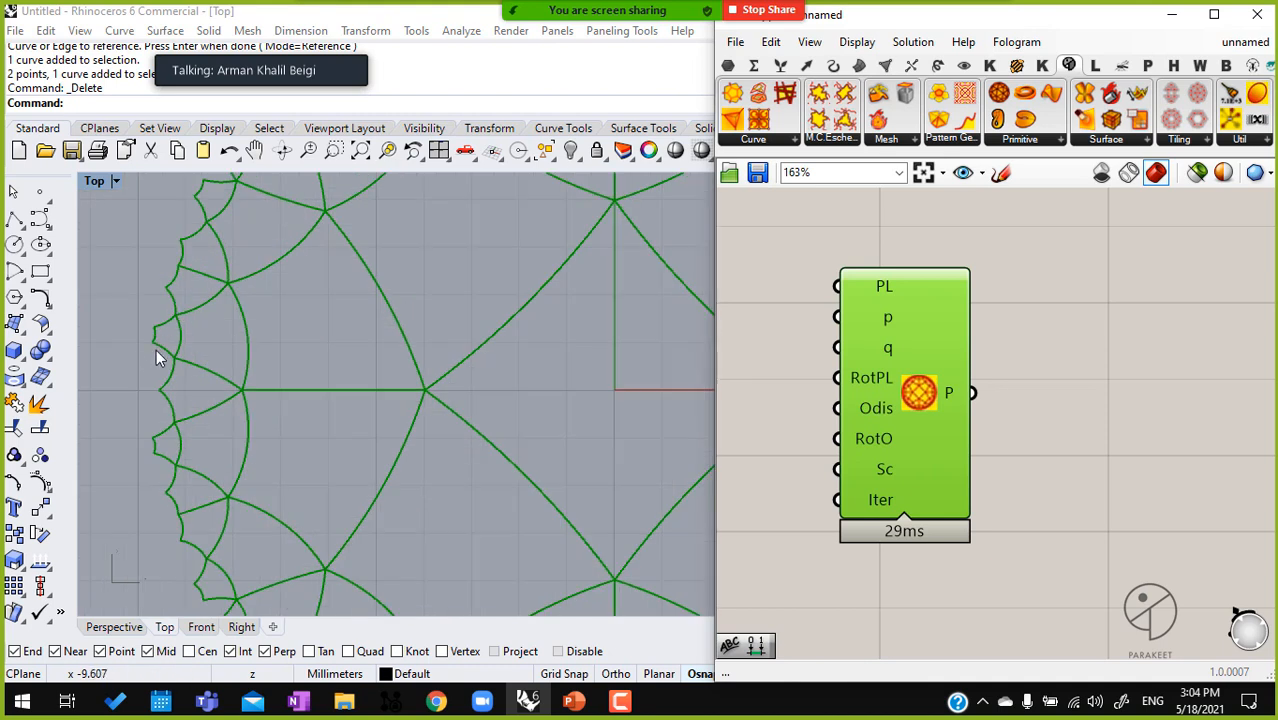
scroll(860, 372, "down", 3)
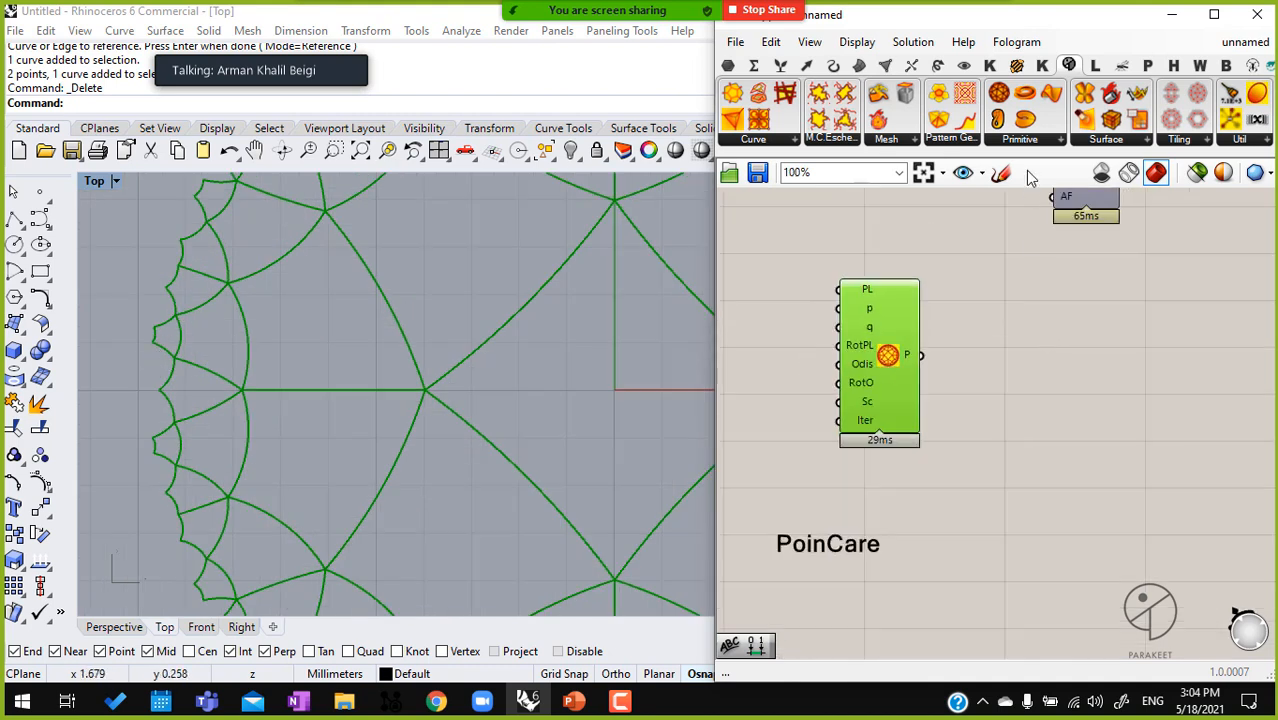
Add Pattern Genotype components with B inputs fed by the hyperbolic tiling's P output, and space them apart
left_click(968, 145)
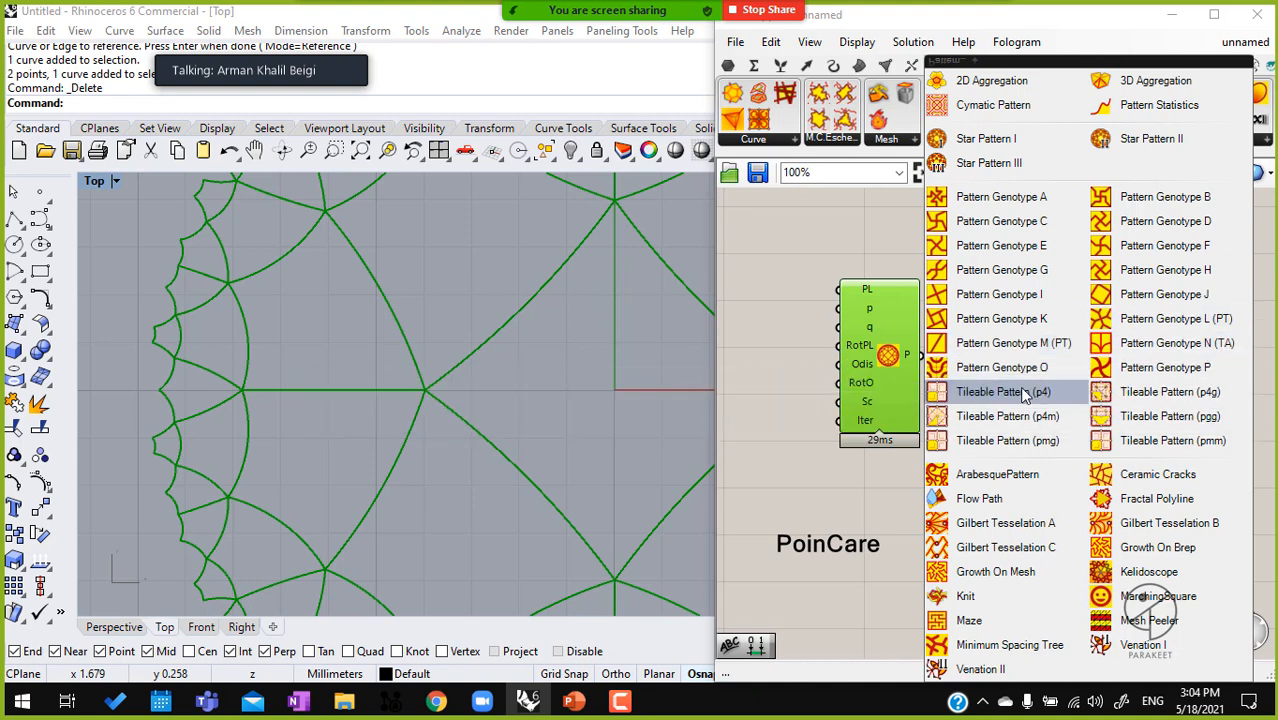
left_click(1045, 372)
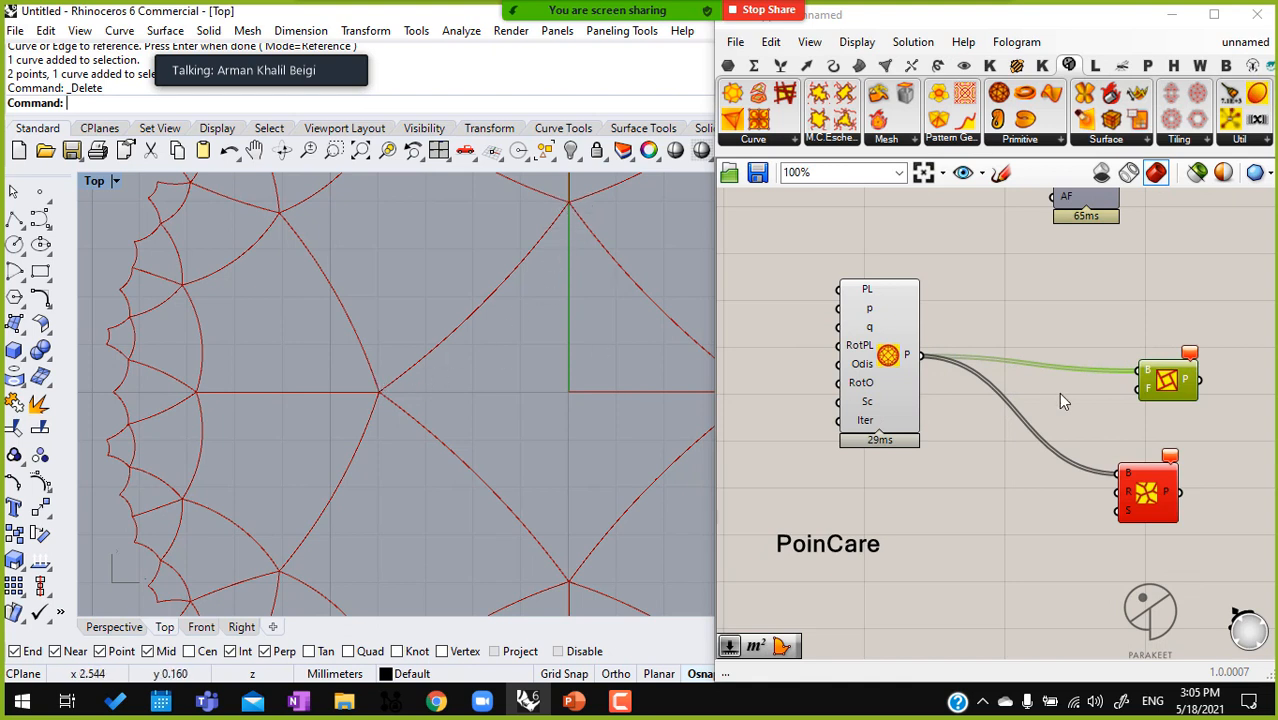
right_click_drag(1166, 454, 1058, 426)
left_click_drag(1026, 468, 1083, 466)
left_click_drag(1058, 352, 1131, 323)
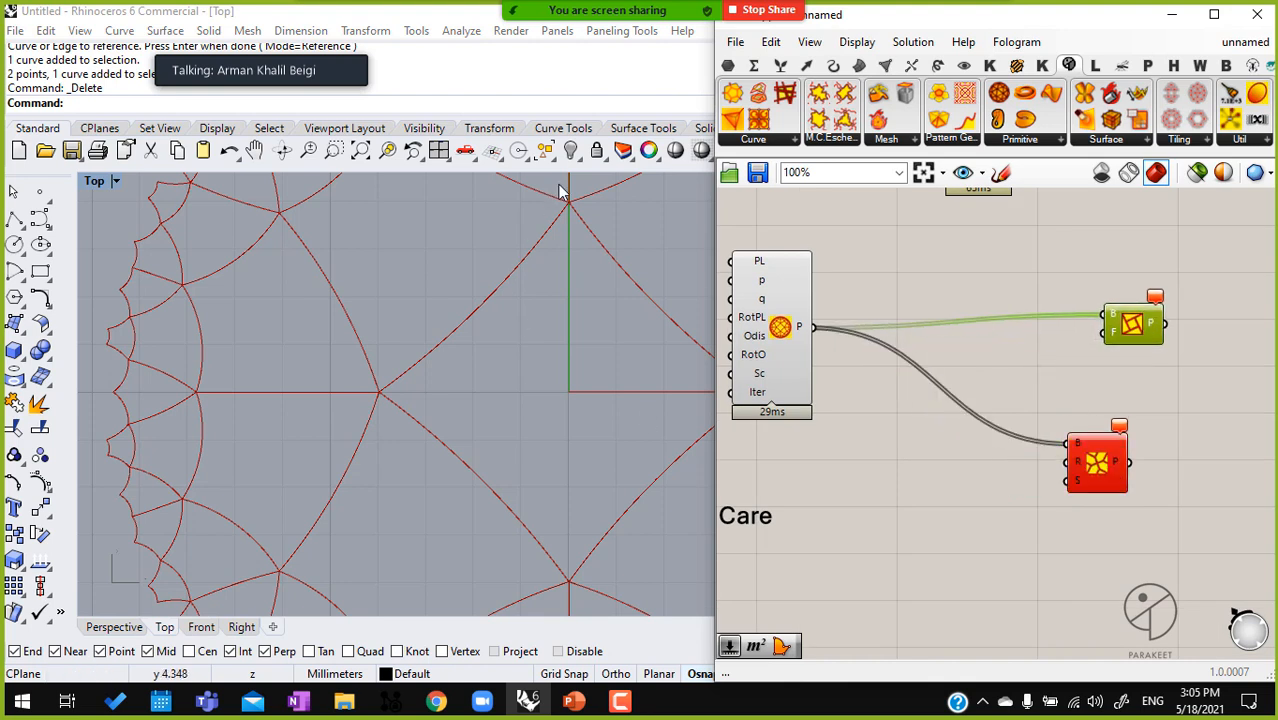
Add a Discontinuity component and feed its C input from the hyperbolic tiling's P output
left_click(804, 341)
left_click(918, 448)
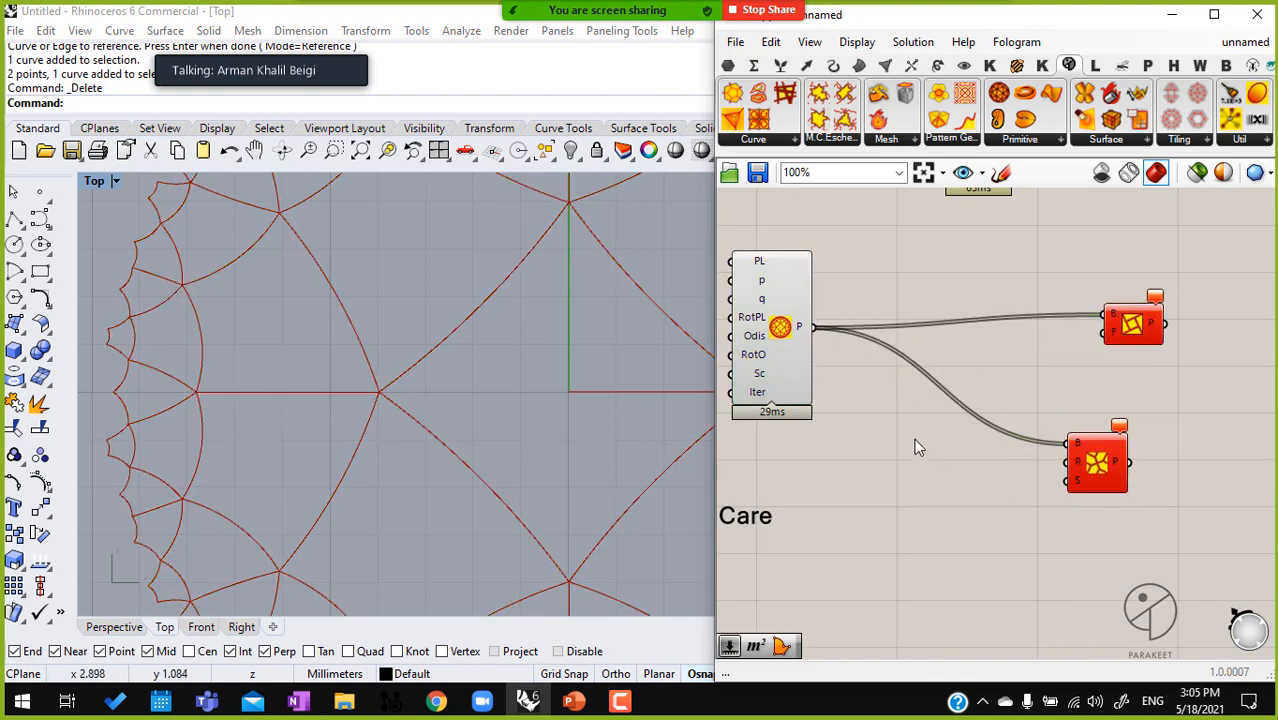
double_click(918, 448)
mouse_move(805, 328)
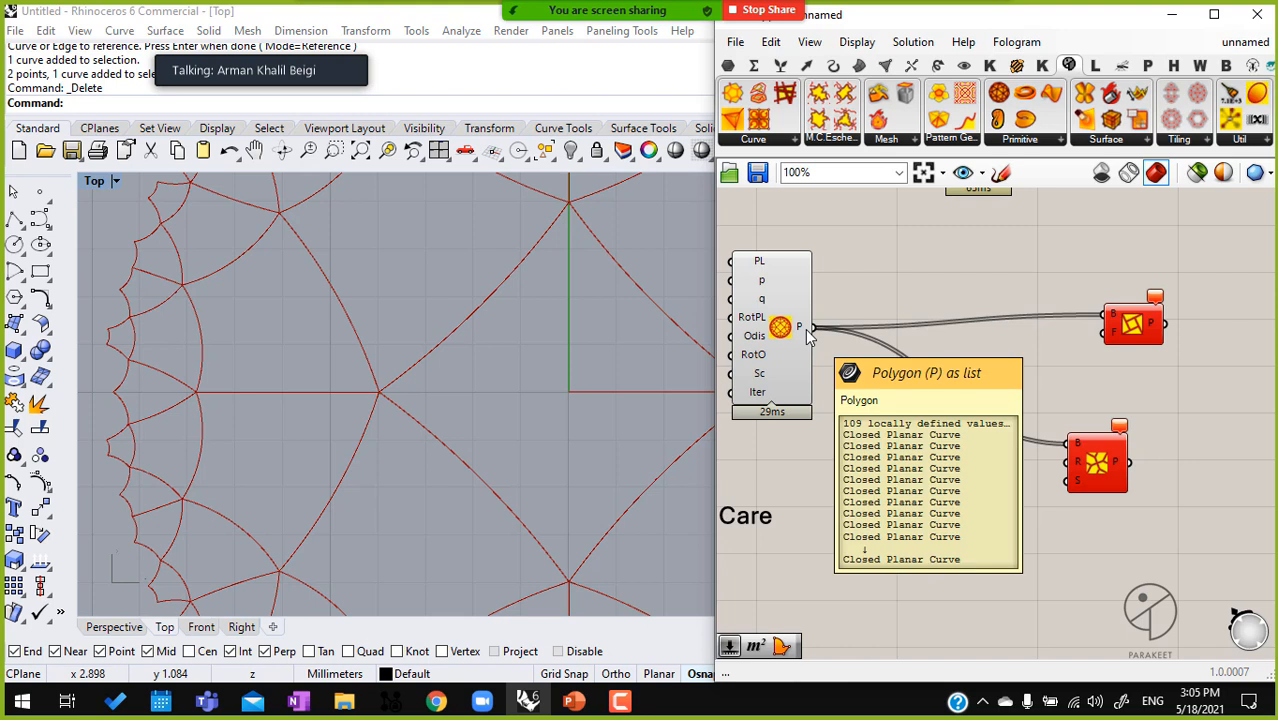
double_click(886, 424)
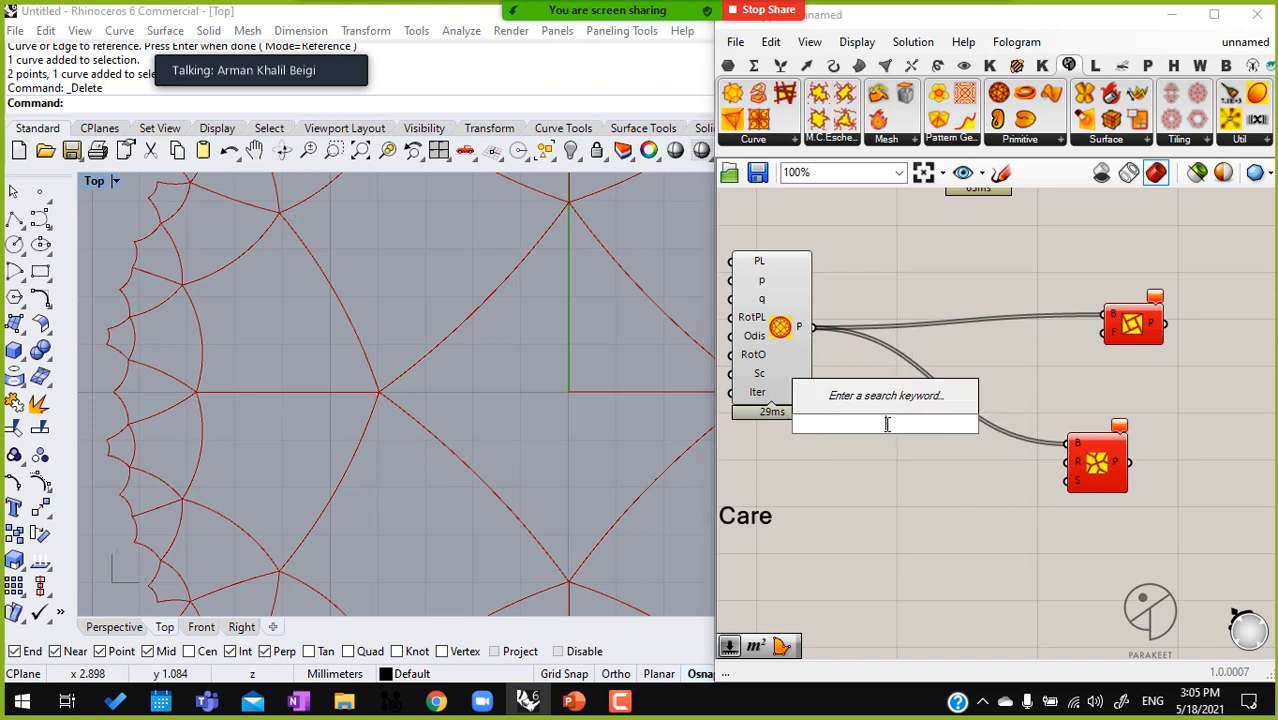
type("dis")
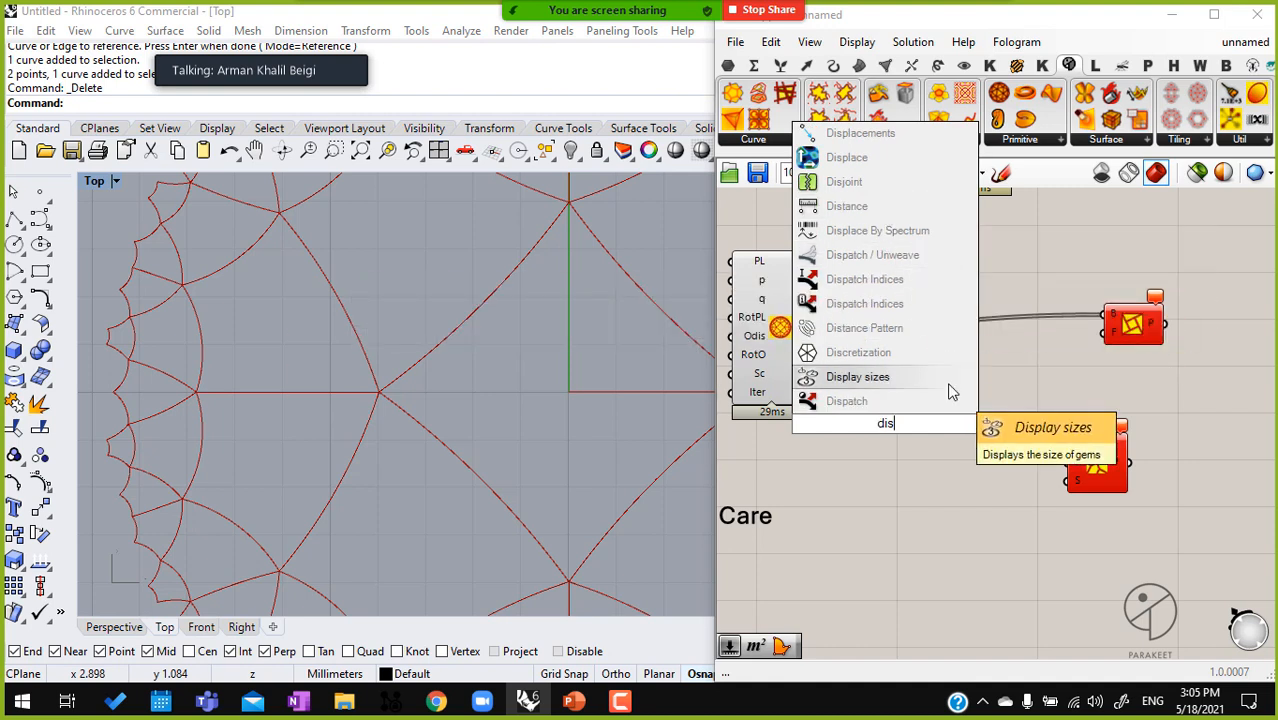
type("co")
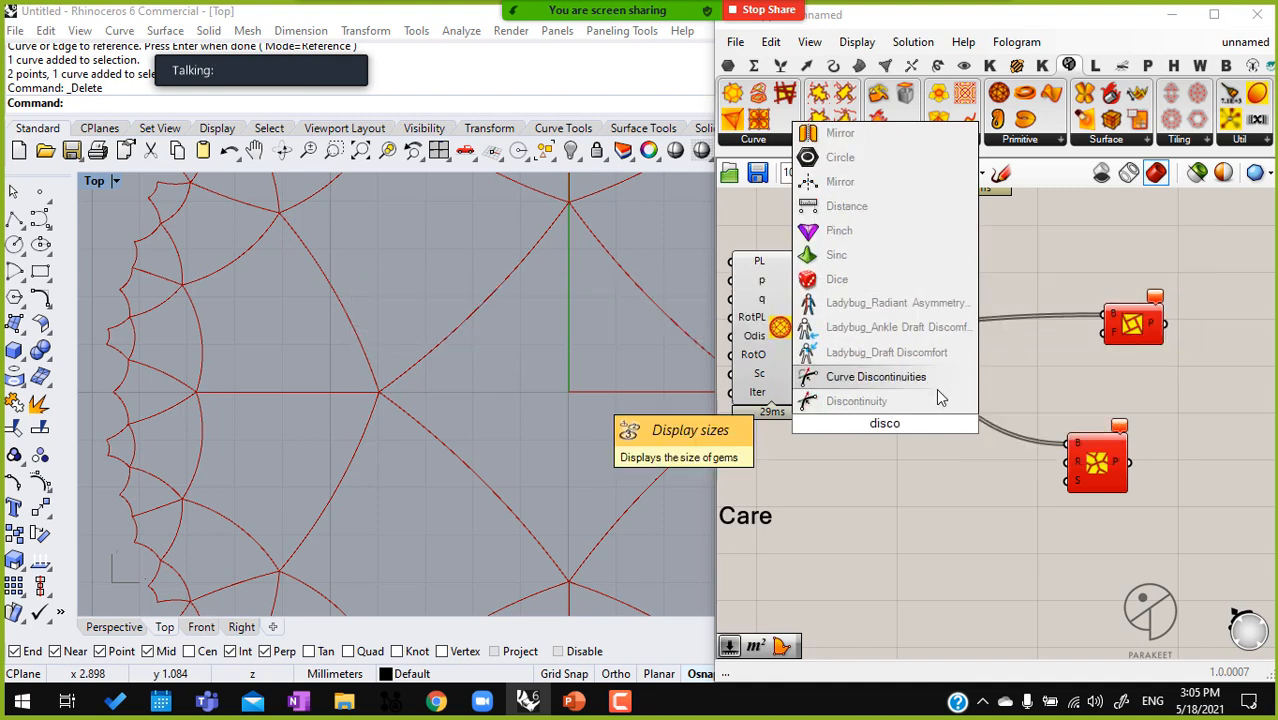
left_click(920, 401)
mouse_move(812, 327)
left_mouse_down()
mouse_move(872, 432)
mouse_move(811, 328)
mouse_move(861, 409)
left_mouse_up()
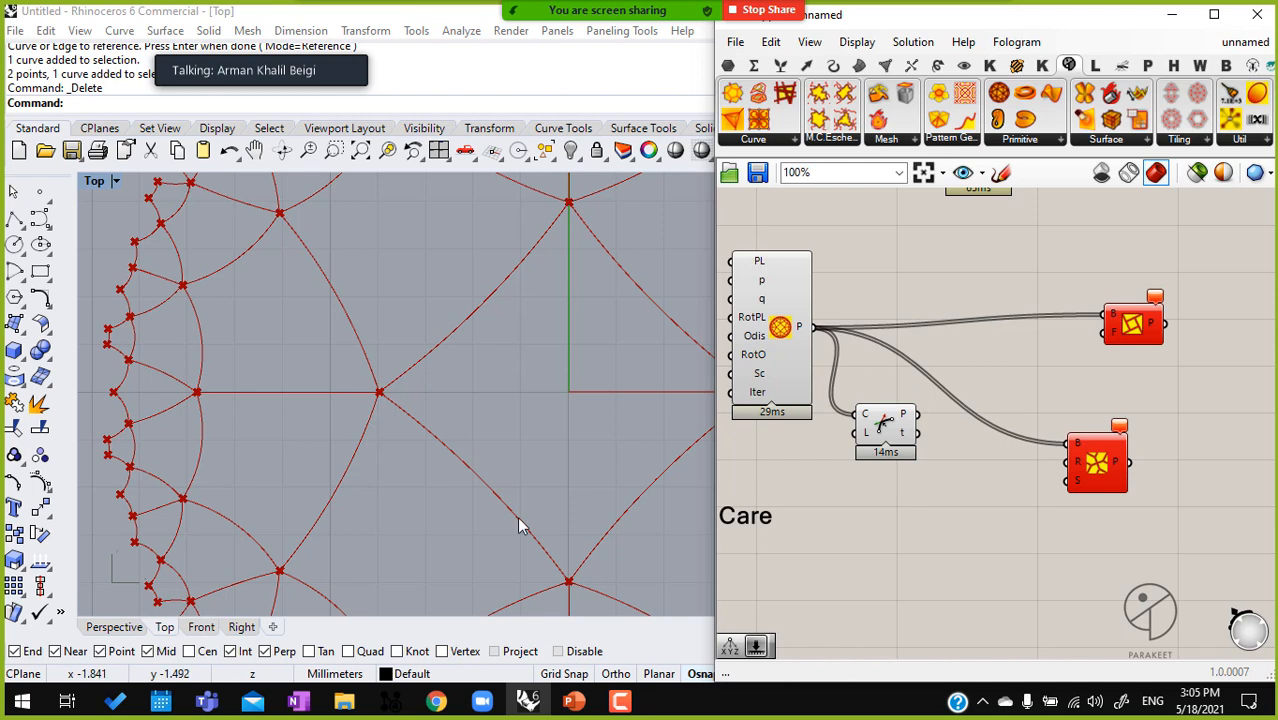
Add a PolyLine component beside Discontinuity, with its V input fed by the discontinuity points P
right_click_drag(905, 444, 873, 446)
left_click(864, 431)
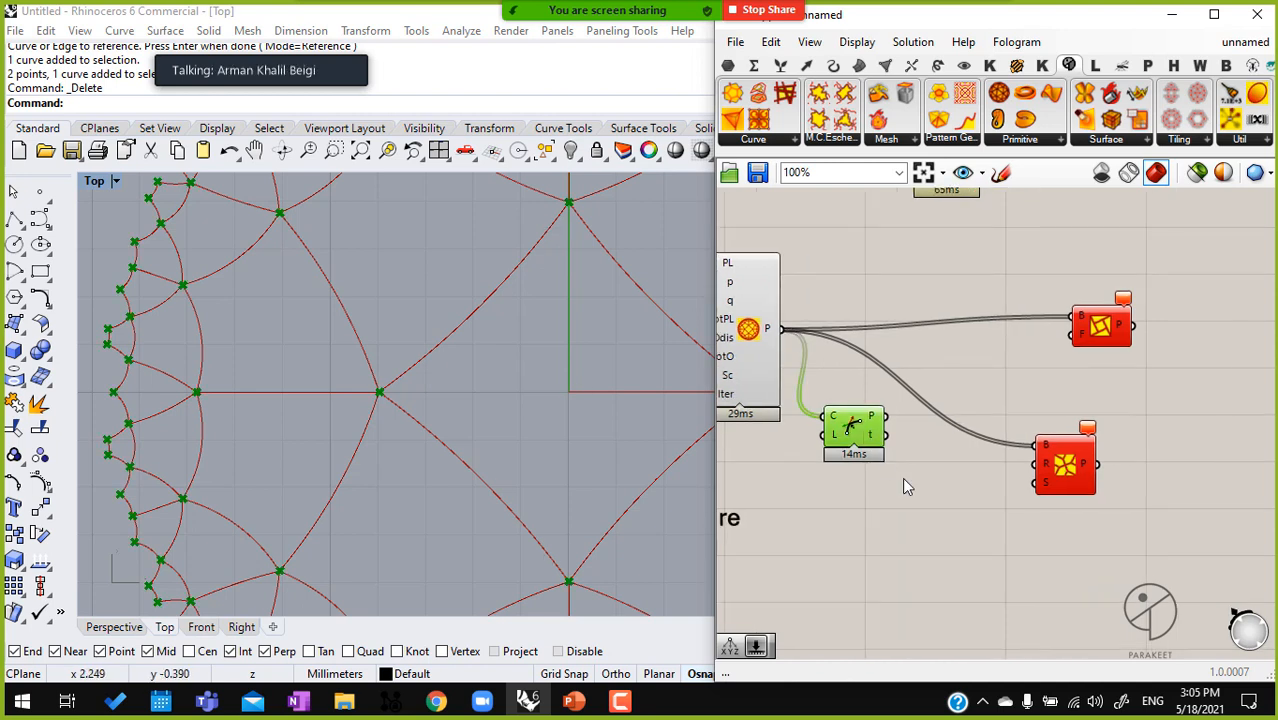
double_click(903, 477)
type("polyline")
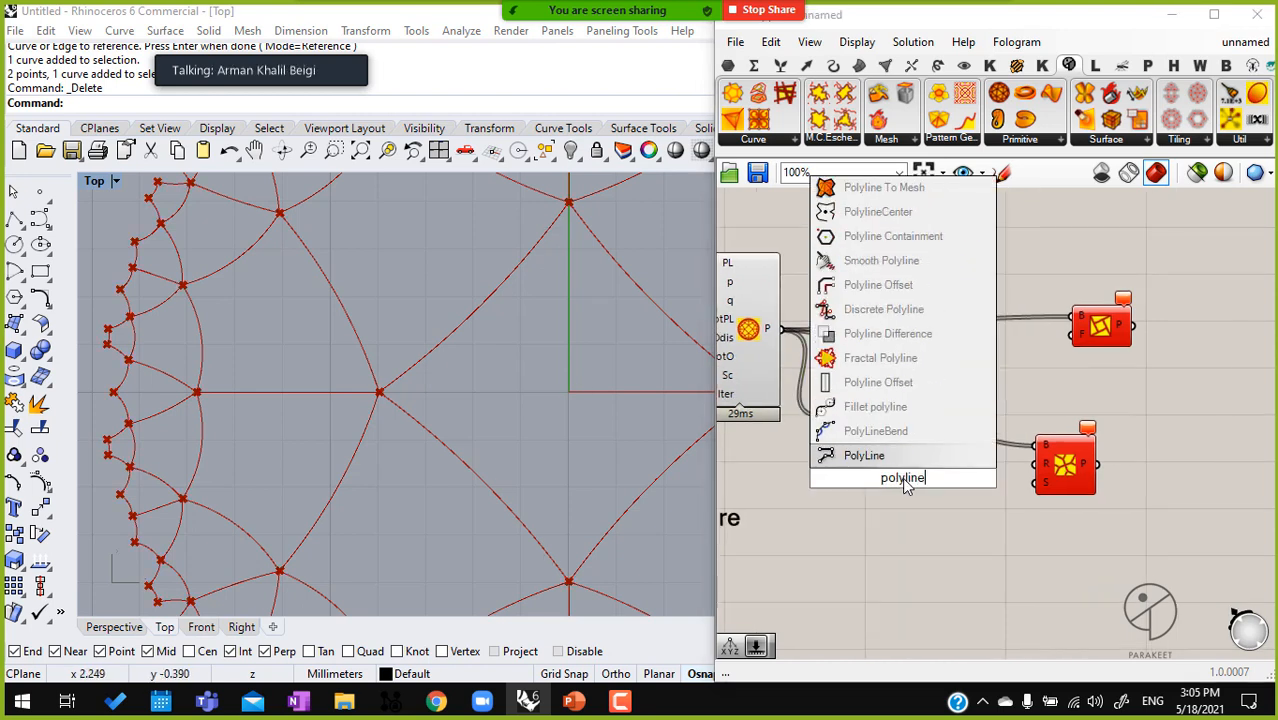
left_click(900, 455)
scroll(877, 504, "up", 3)
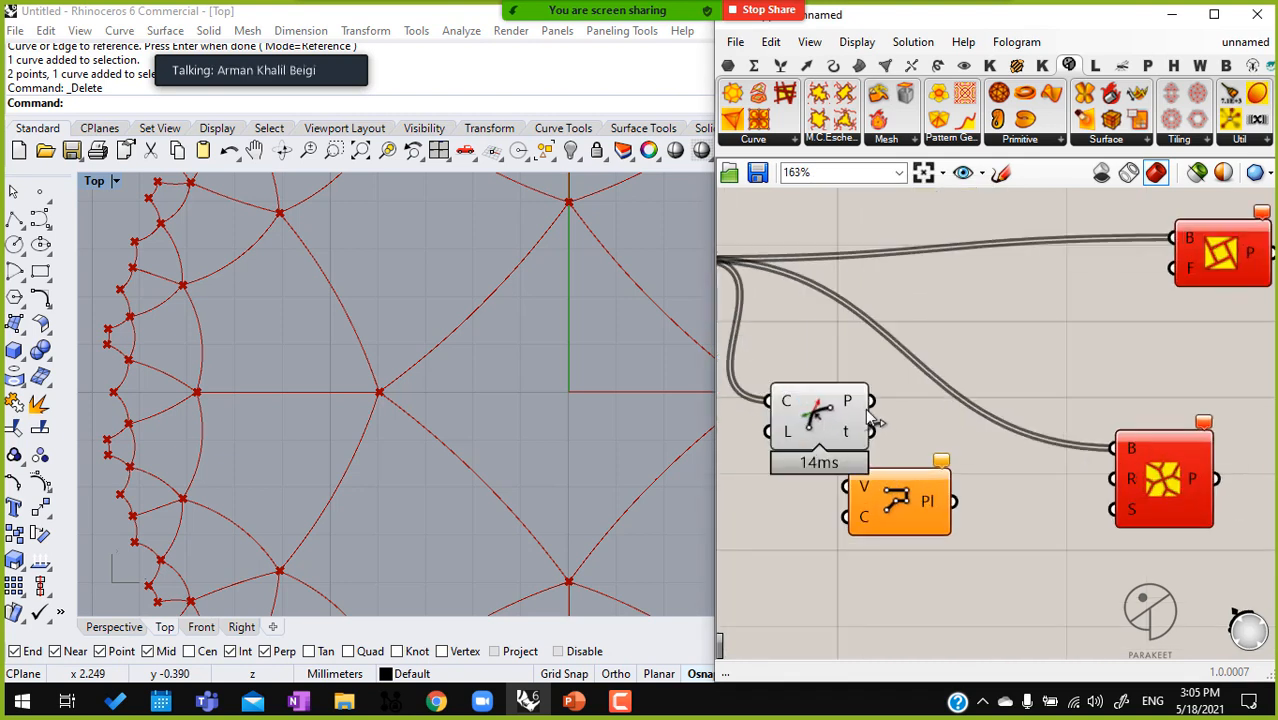
left_click_drag(877, 504, 953, 431)
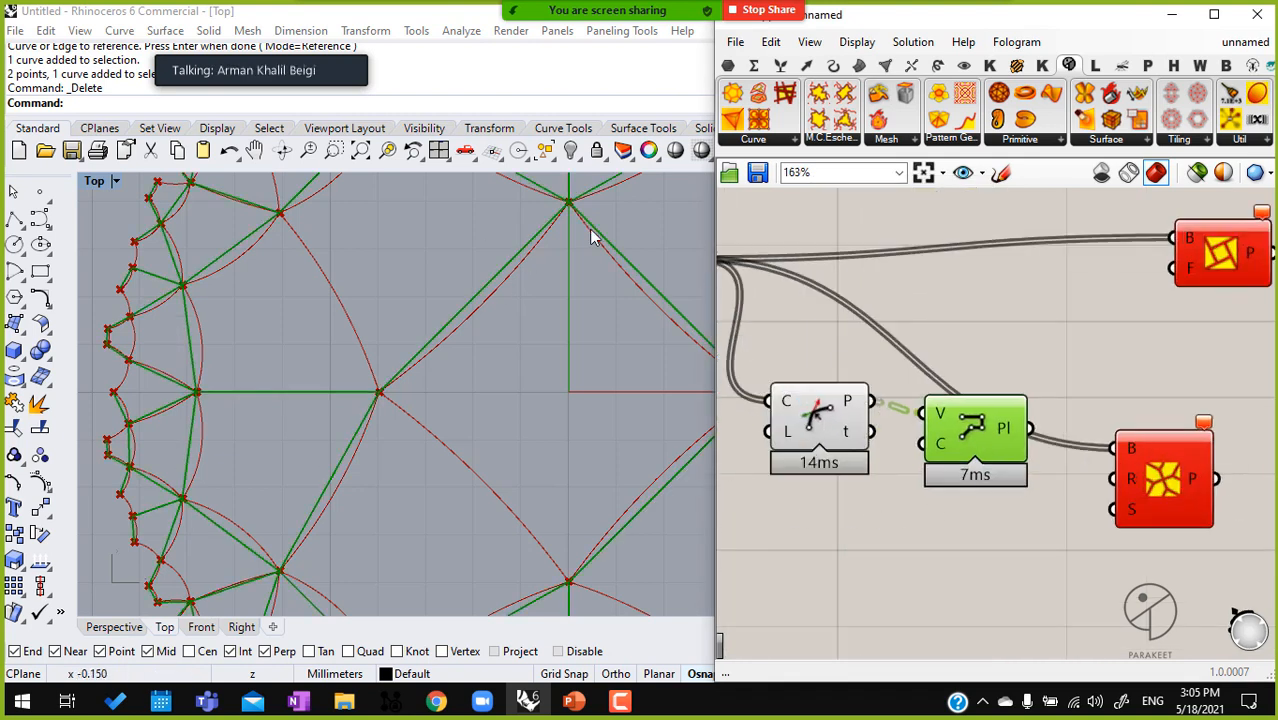
Invert the PolyLine component's C input so the cell polylines close
scroll(944, 443, "up", 3)
right_click(944, 443)
left_click(1003, 513)
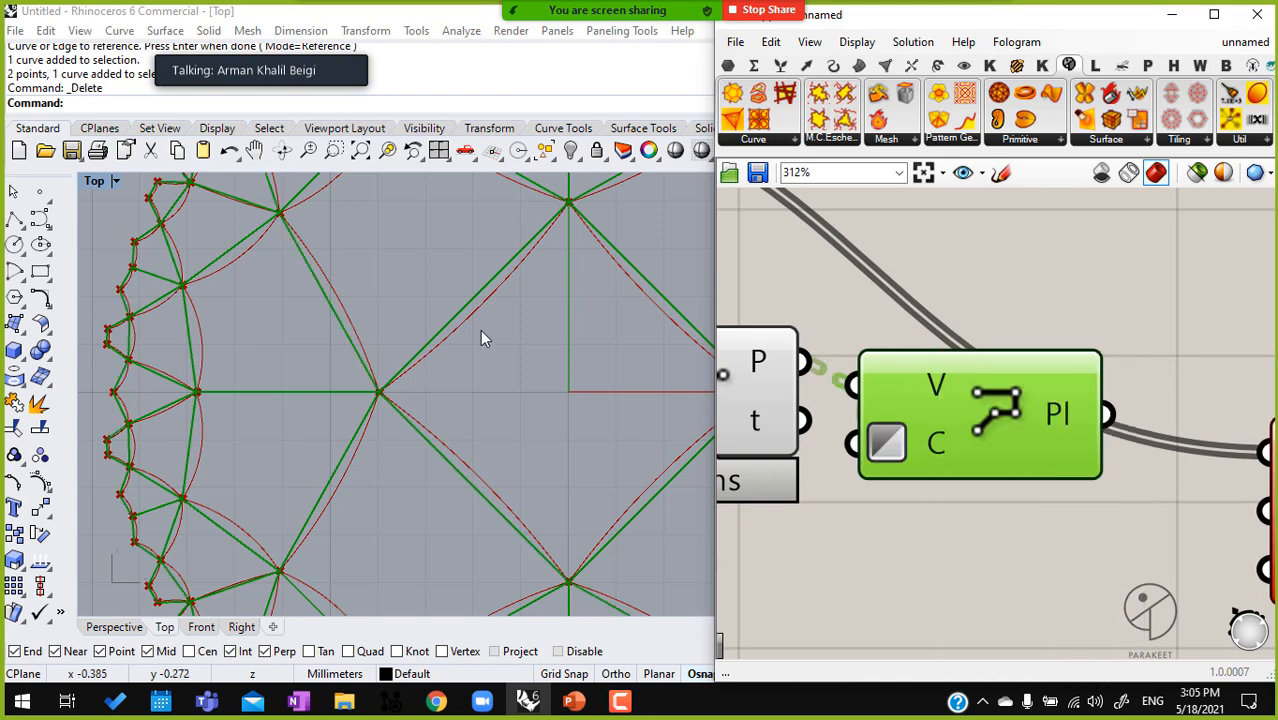
Turn off the preview of the hyperbolic tiling and Discontinuity components
right_click_drag(601, 375, 526, 362)
right_click_drag(792, 466, 1063, 473)
scroll(1063, 473, "down", 5)
left_click_drag(1015, 553, 882, 304)
middle_click(879, 303)
left_click(924, 253)
scroll(462, 334, "down", 8)
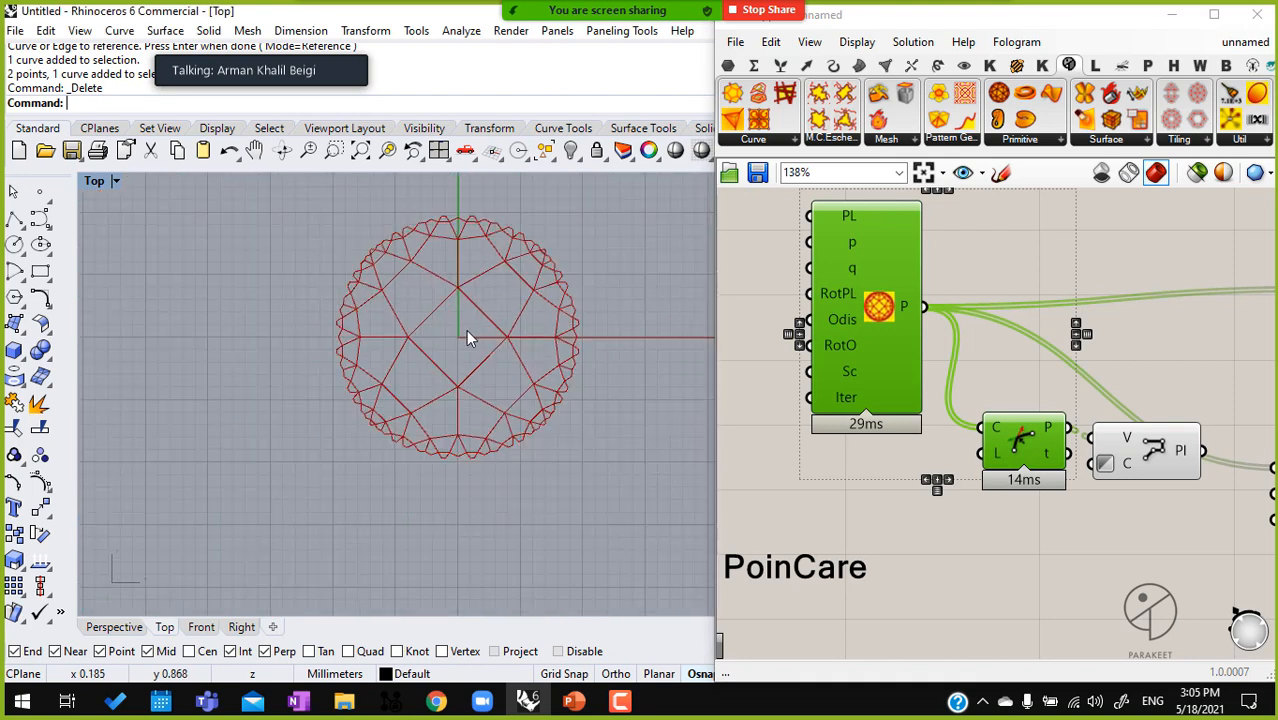
scroll(490, 314, "up", 4)
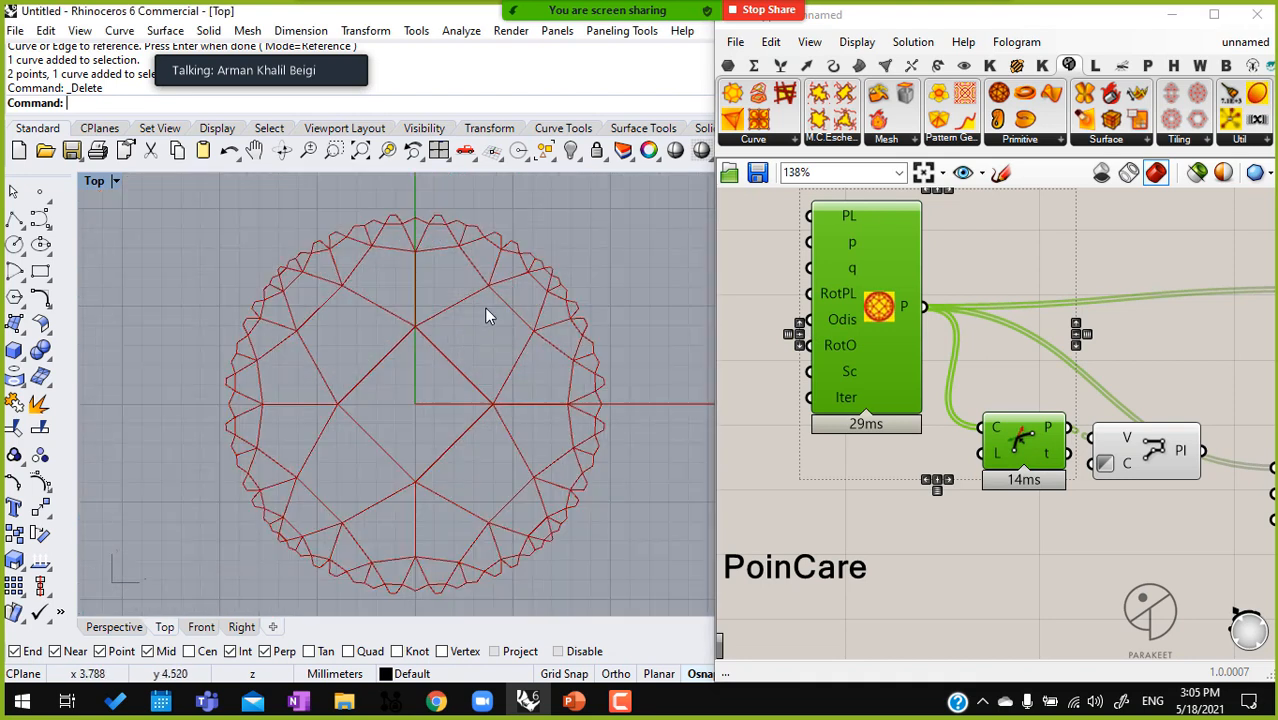
Feed the PolyLine's Pl output into the B inputs of both Pattern Genotype components and line the components up
left_click(1084, 464)
right_click_drag(1201, 452, 828, 487)
left_click_drag(828, 487, 903, 503)
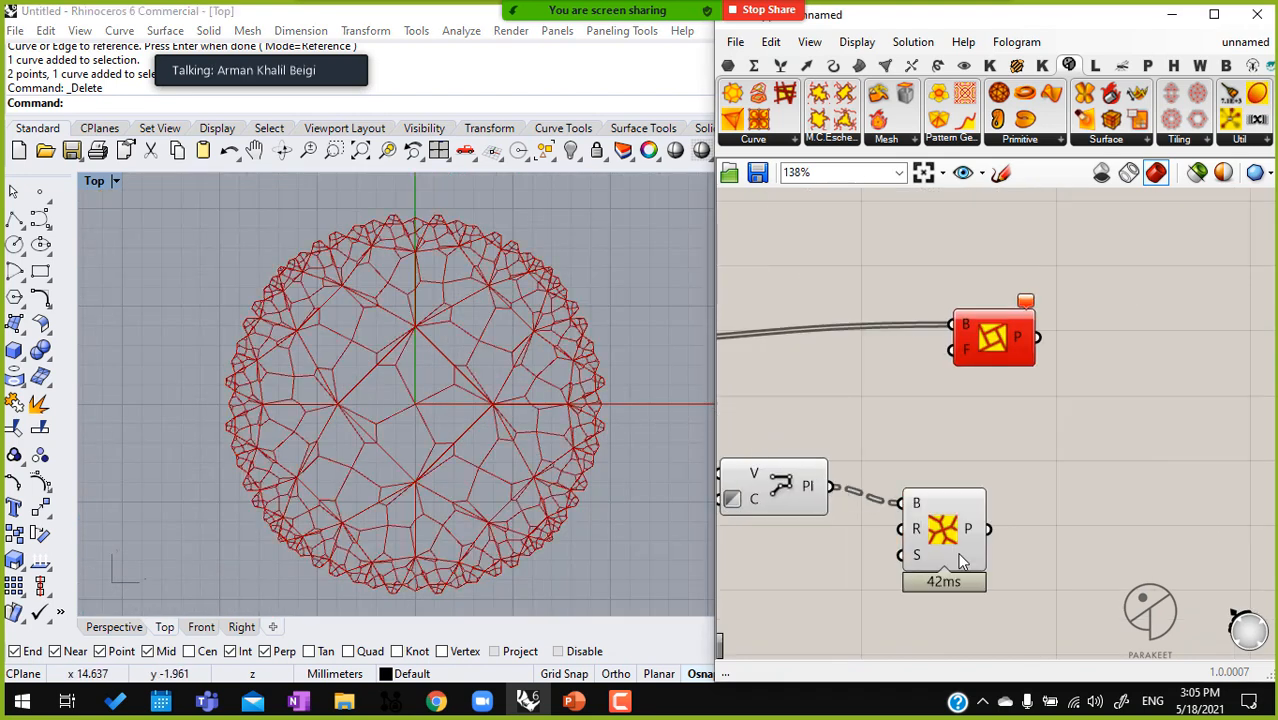
left_click_drag(953, 552, 1001, 535)
left_click(941, 591)
left_click_drag(834, 486, 950, 325)
left_click(978, 350)
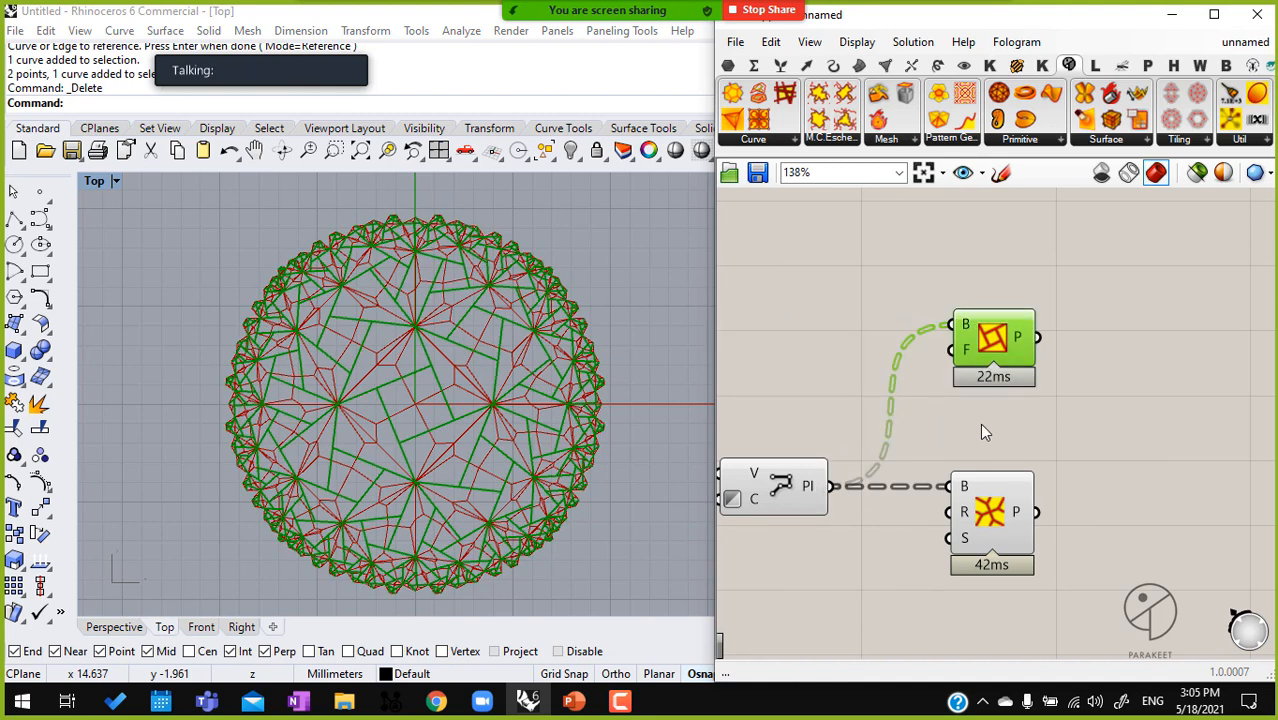
Preview only the selected component and examine each Pattern Genotype's pattern on the disk
left_click(1197, 178)
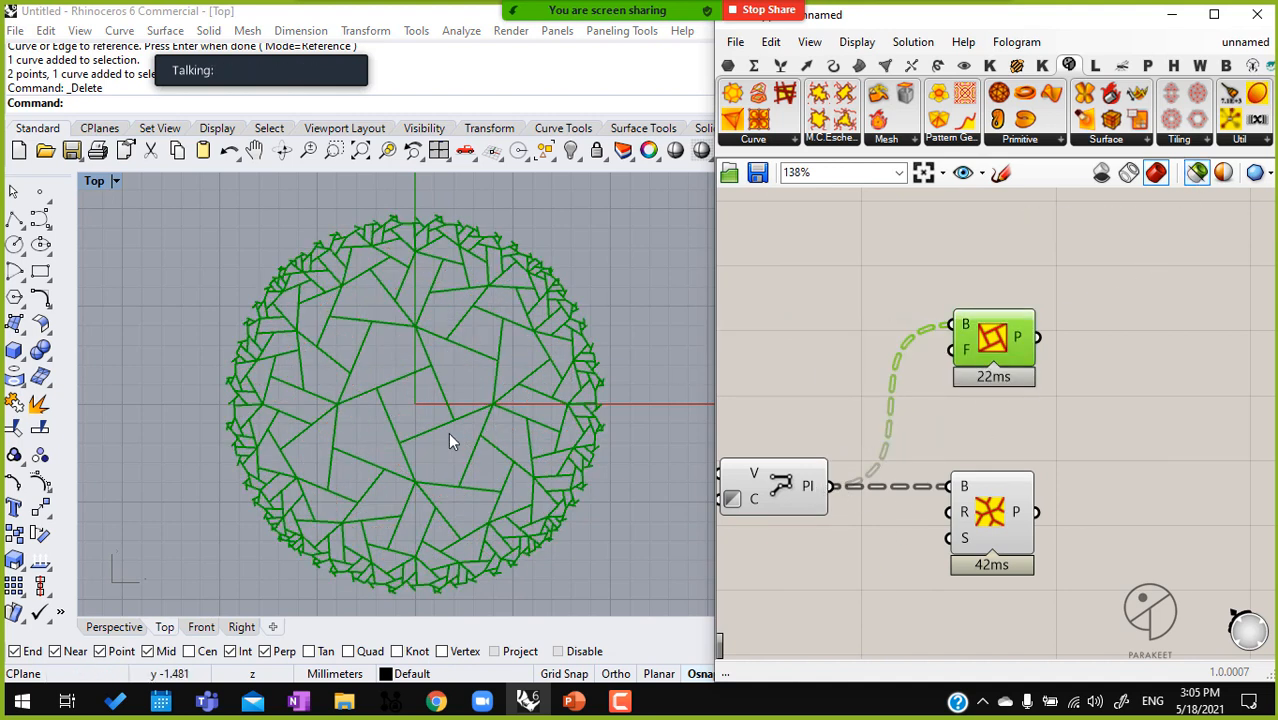
scroll(375, 400, "up", 3)
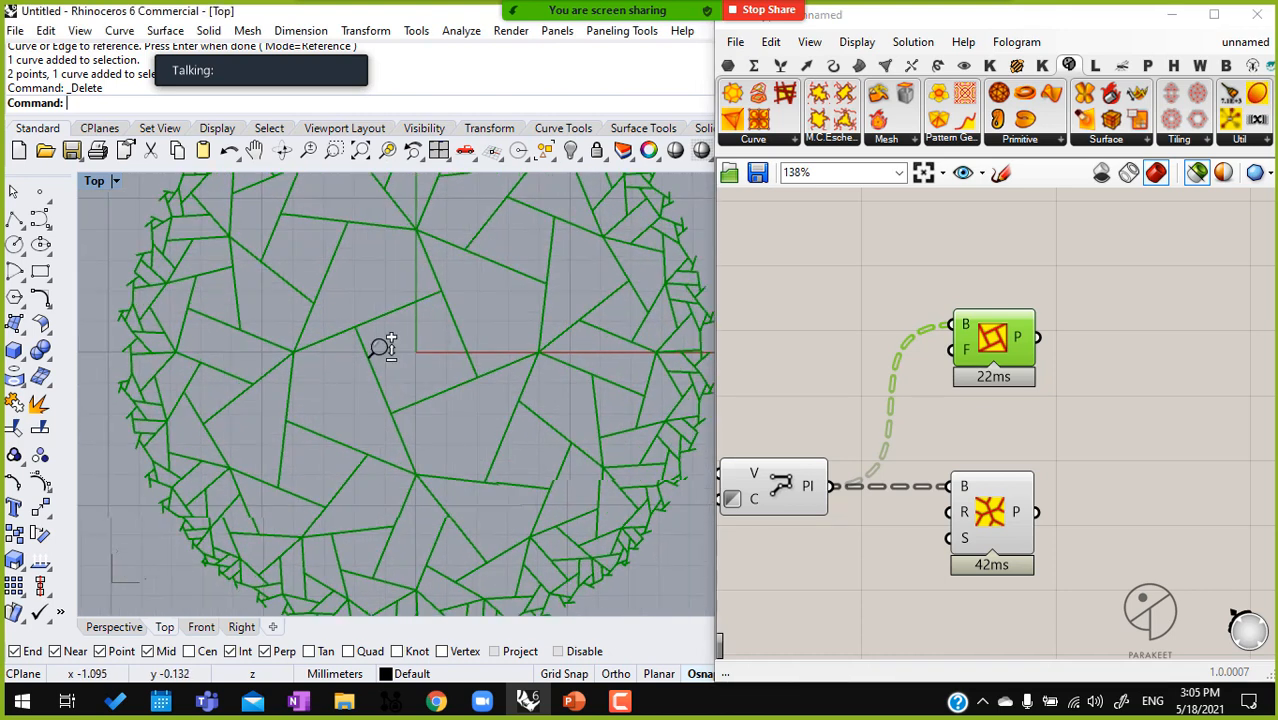
left_click(994, 522)
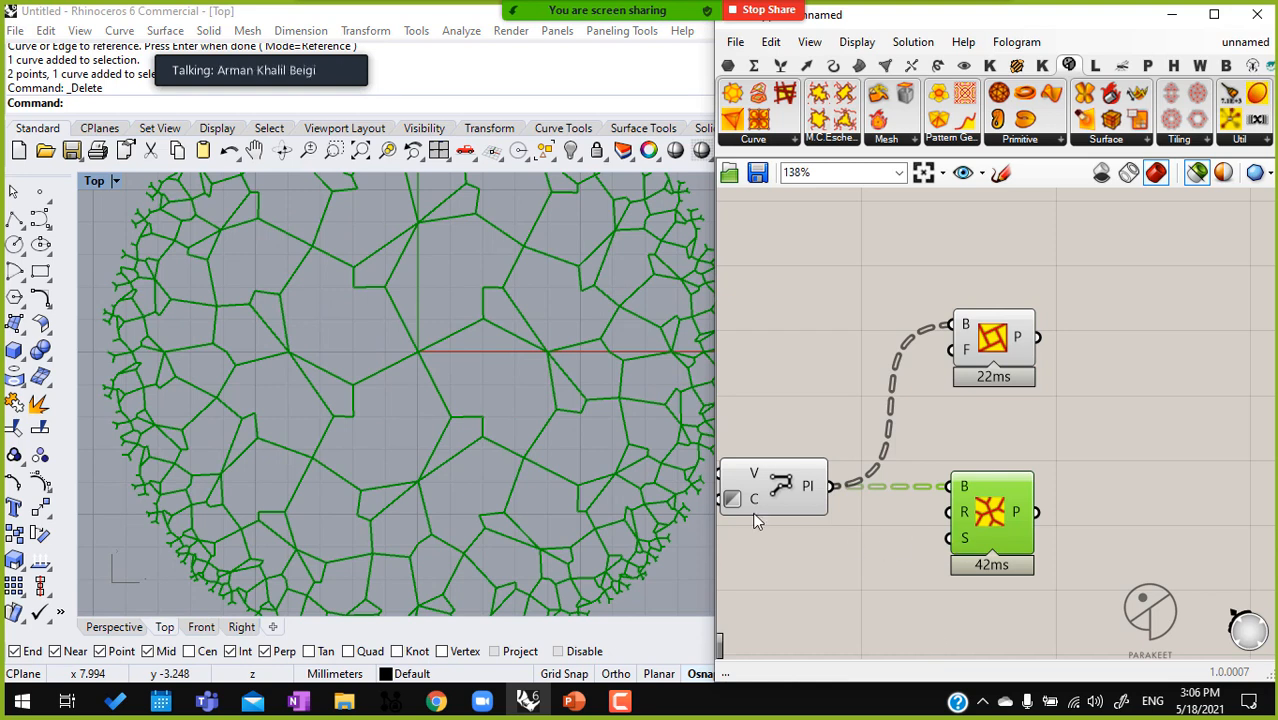
left_click(213, 48)
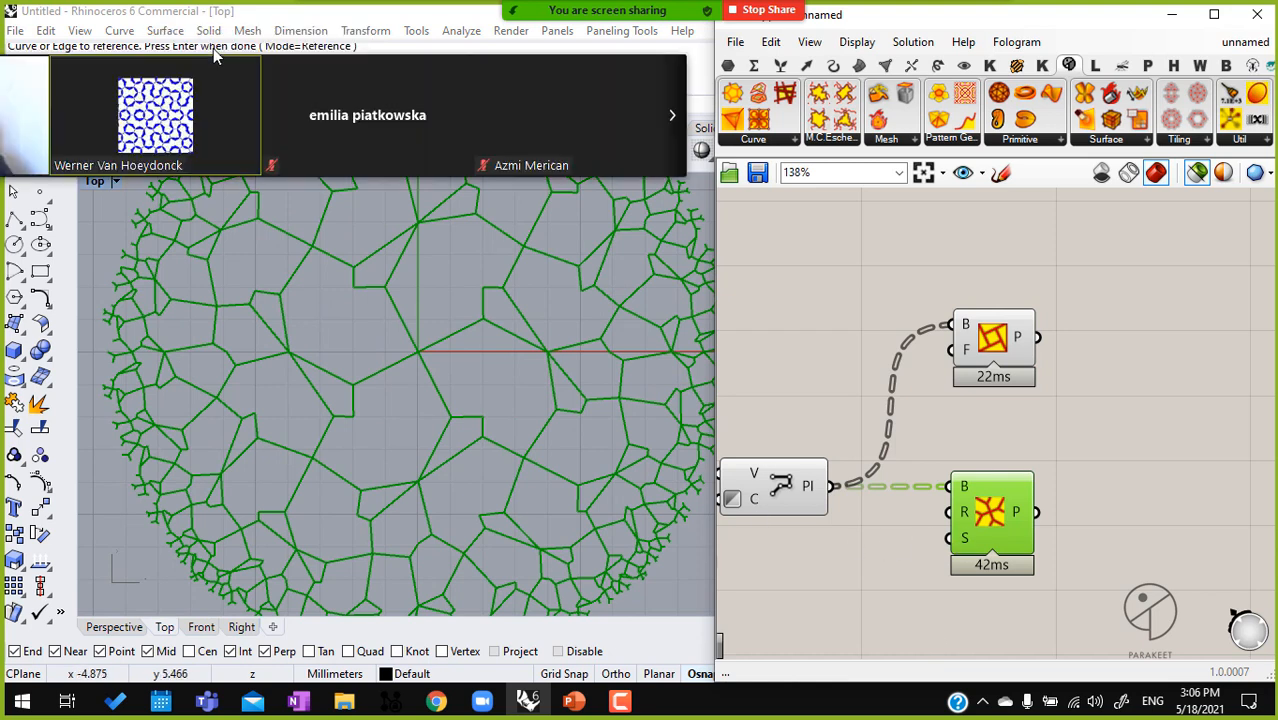
left_click(854, 380)
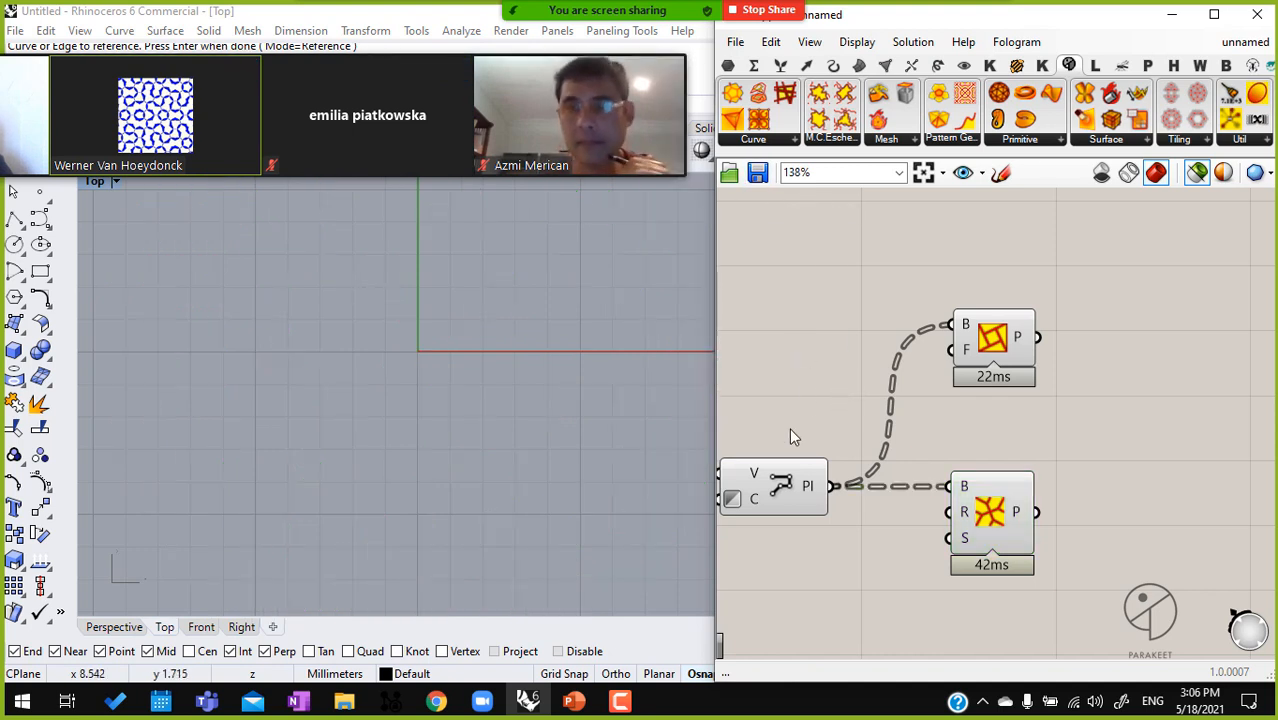
Switch off the selected-only preview and hide the preview of all the hyperbolic tiling definition's components
right_click_drag(788, 434, 866, 377)
left_click_drag(865, 377, 818, 503)
middle_click(839, 481)
left_click(900, 423)
right_click_drag(863, 437, 1008, 440)
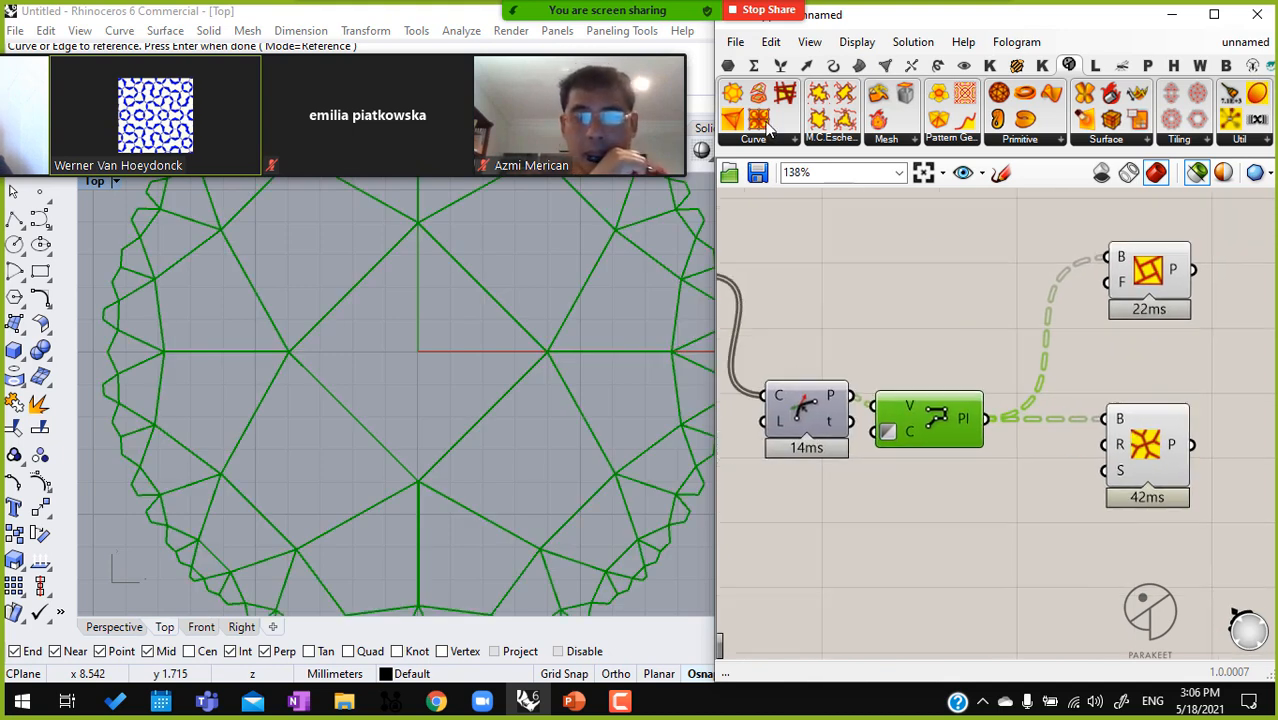
right_click_drag(1146, 437, 1094, 444)
left_click(1198, 172)
right_click_drag(1144, 340, 1187, 320)
scroll(1183, 321, "down", 3)
left_click_drag(1210, 509, 857, 278)
middle_click(857, 278)
scroll(898, 267, "down", 1)
left_click(898, 267)
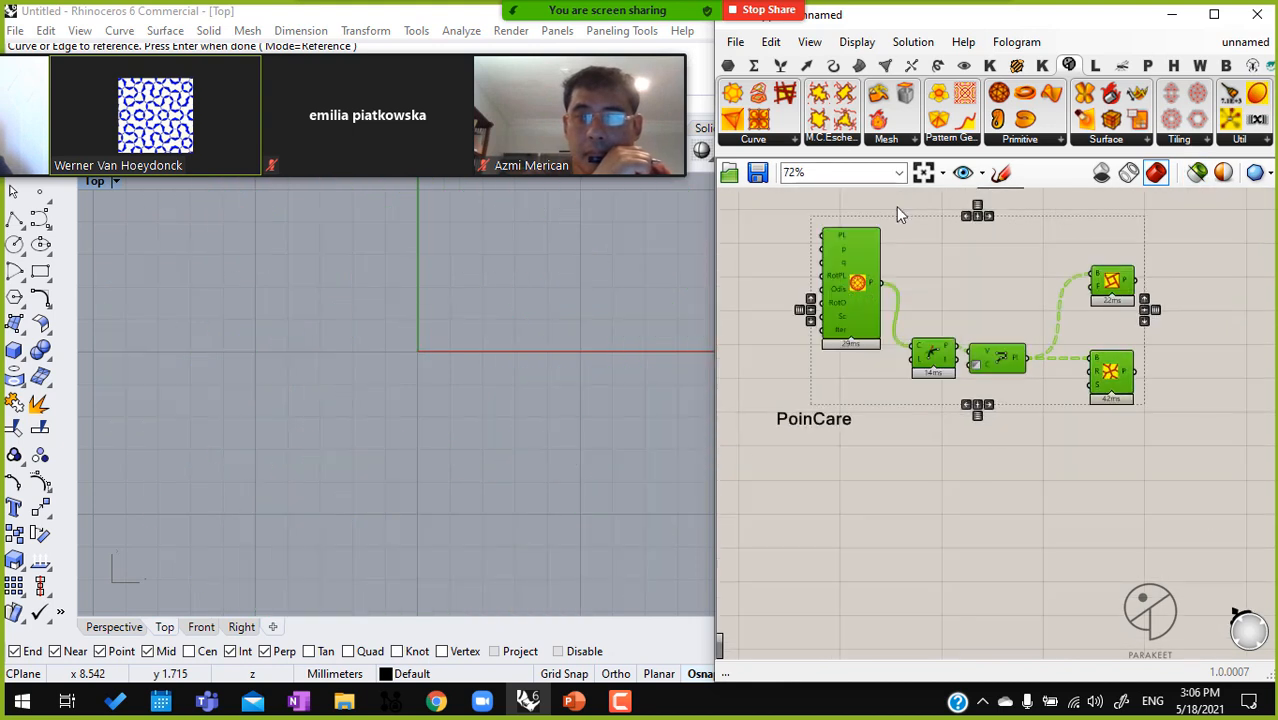
Add a Meta Escher Hexagonal B component below the PoinCare definition
left_click(833, 139)
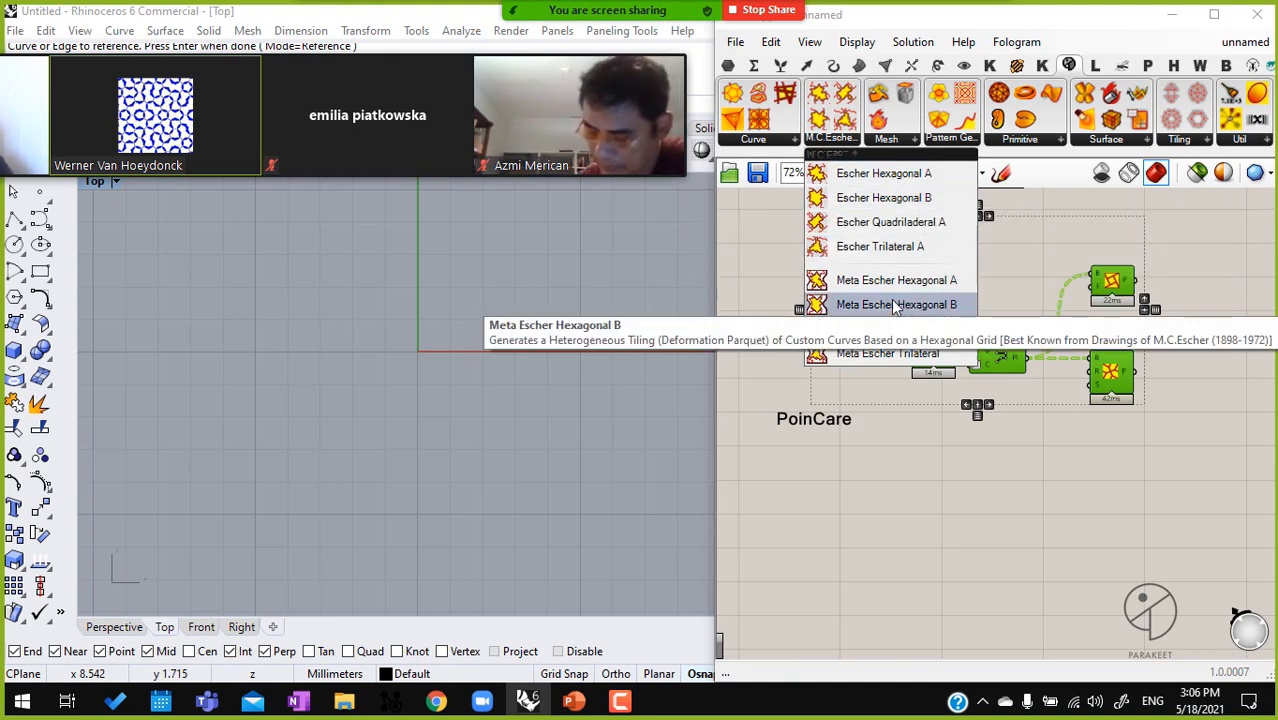
left_click_drag(895, 308, 998, 499)
right_click_drag(499, 334, 437, 357)
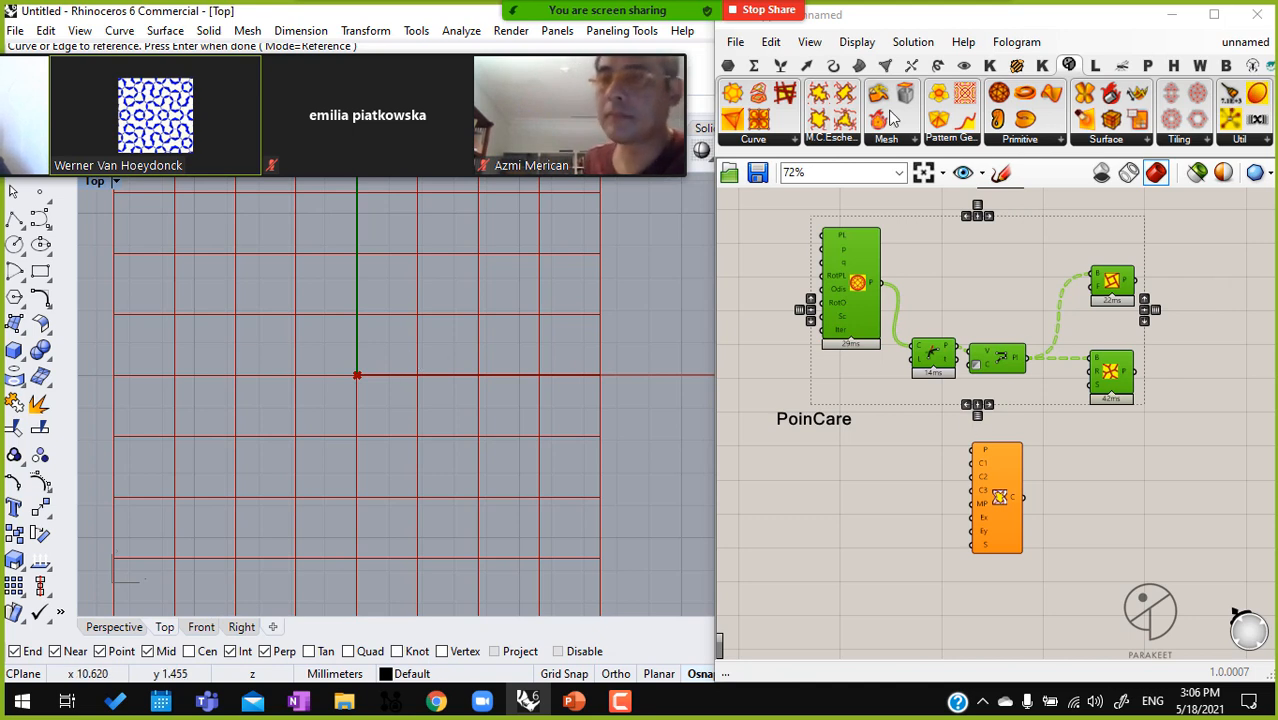
Delete the hyperbolic tiling definition with its PoinCare scribble, and move the Meta Escher component into the freed space
left_click_drag(1135, 427, 717, 242)
left_click_drag(1175, 450, 773, 229)
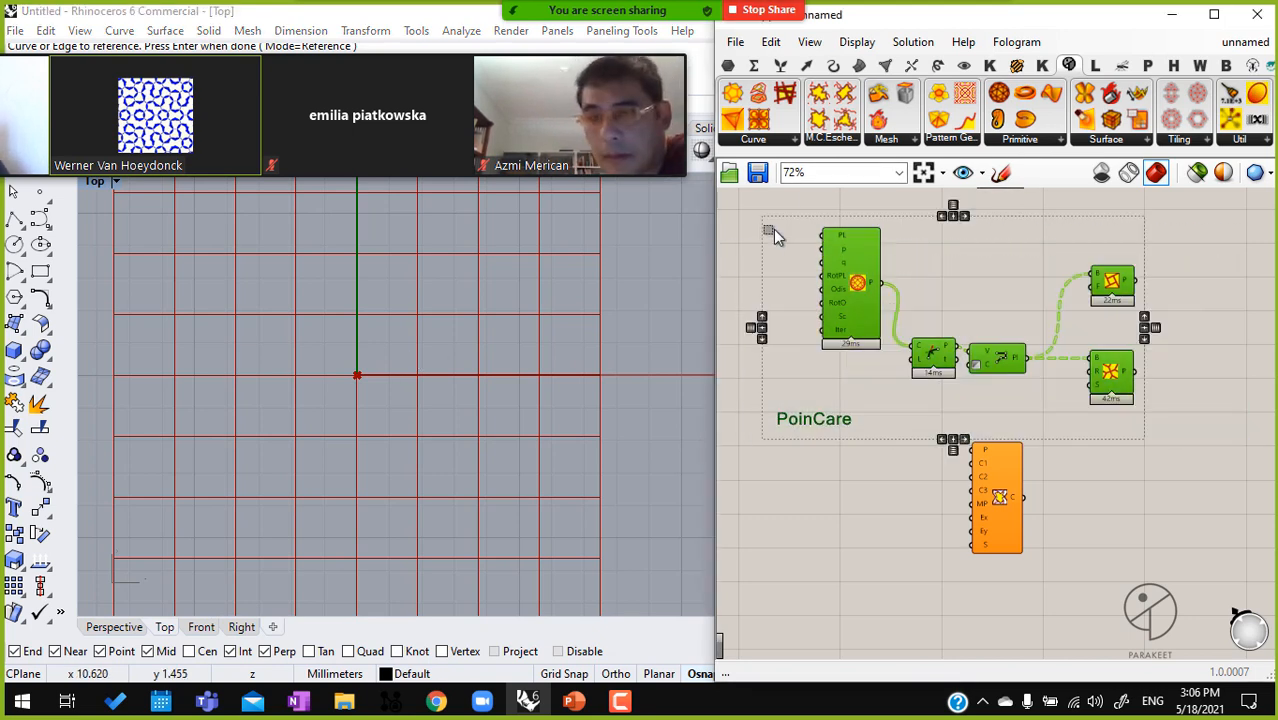
key("Delete")
left_click_drag(1008, 465, 987, 392)
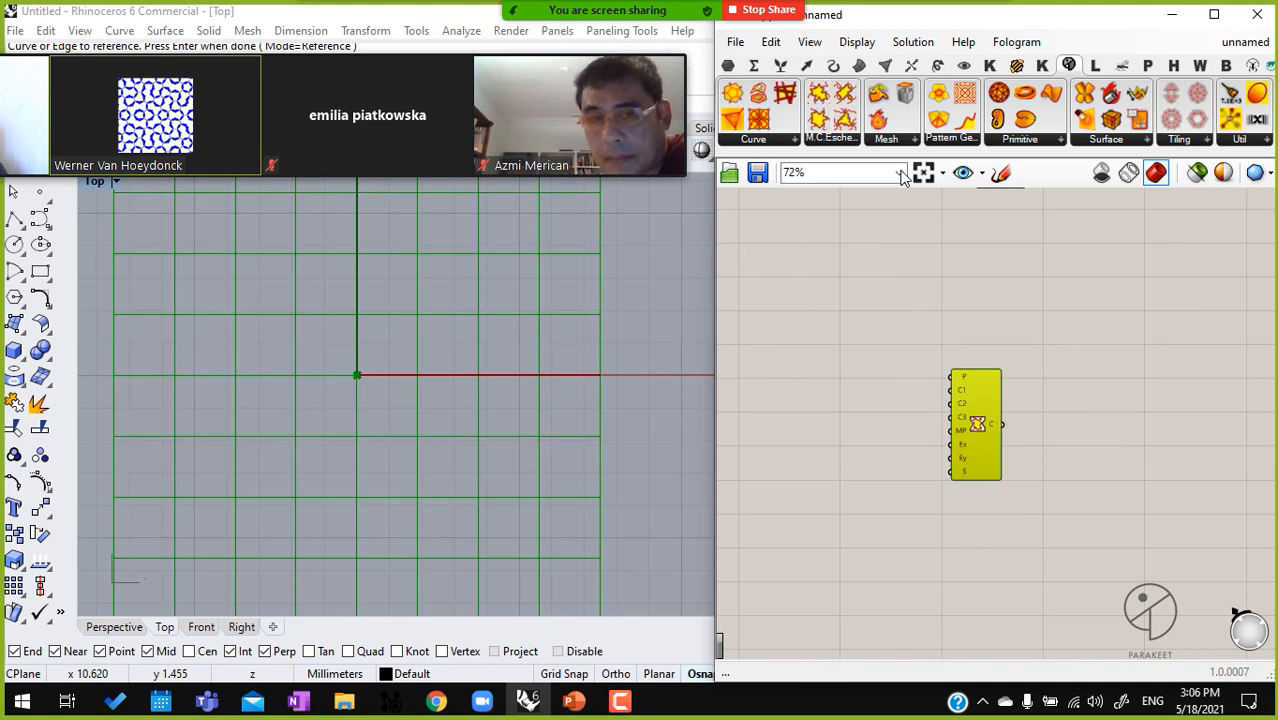
Add an Escher Hexagonal A component above the Meta Escher component
left_click(855, 140)
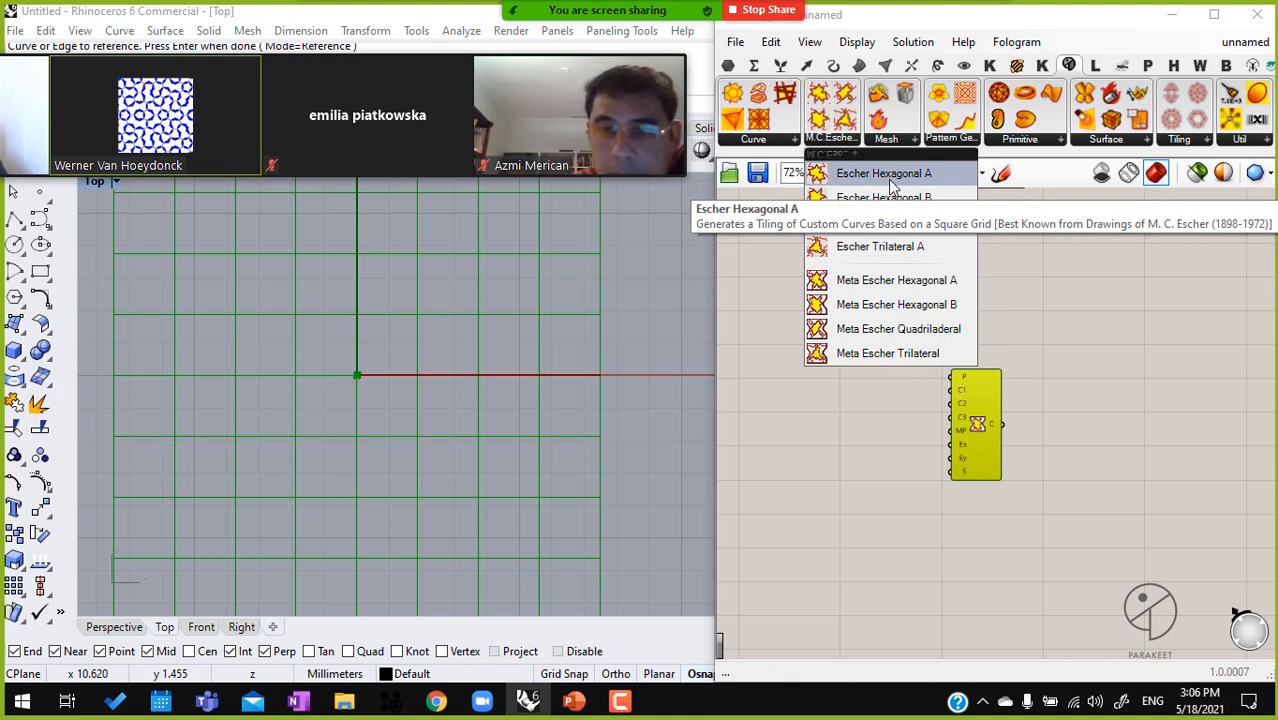
left_click_drag(884, 173, 950, 270)
middle_click(951, 271)
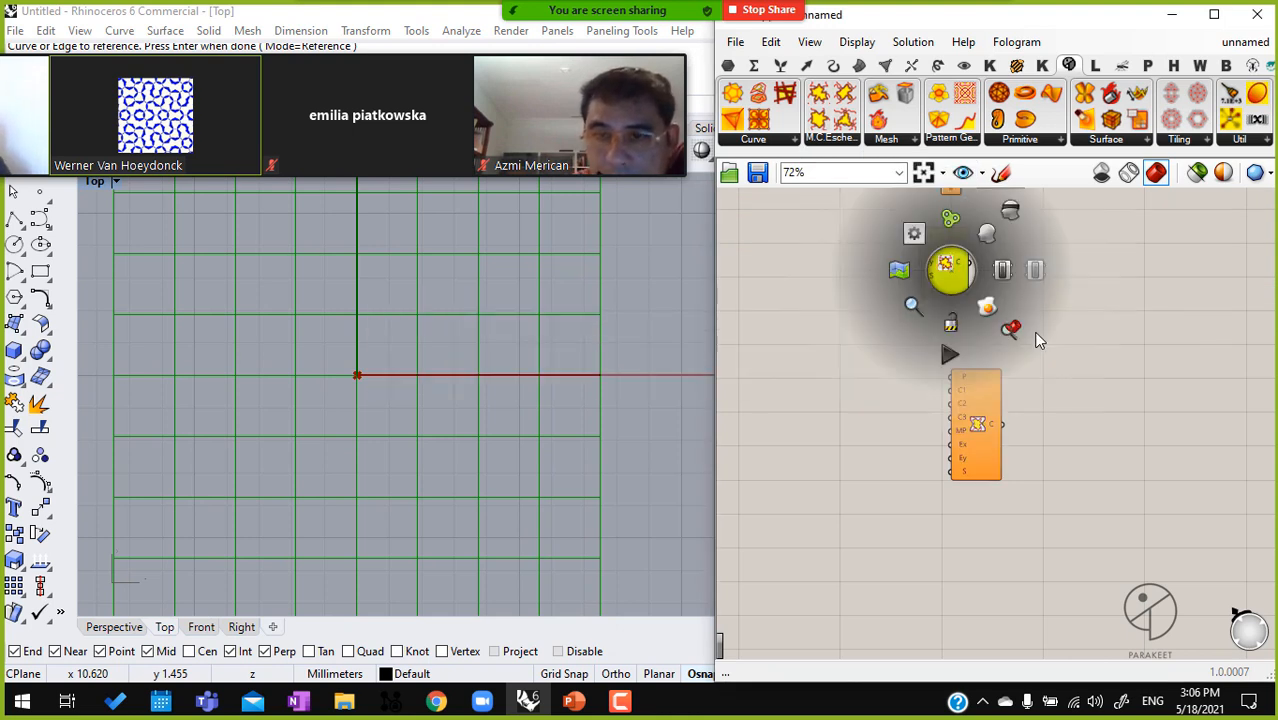
left_click(1011, 325)
scroll(1030, 280, "up", 3)
left_click_drag(880, 318, 987, 322)
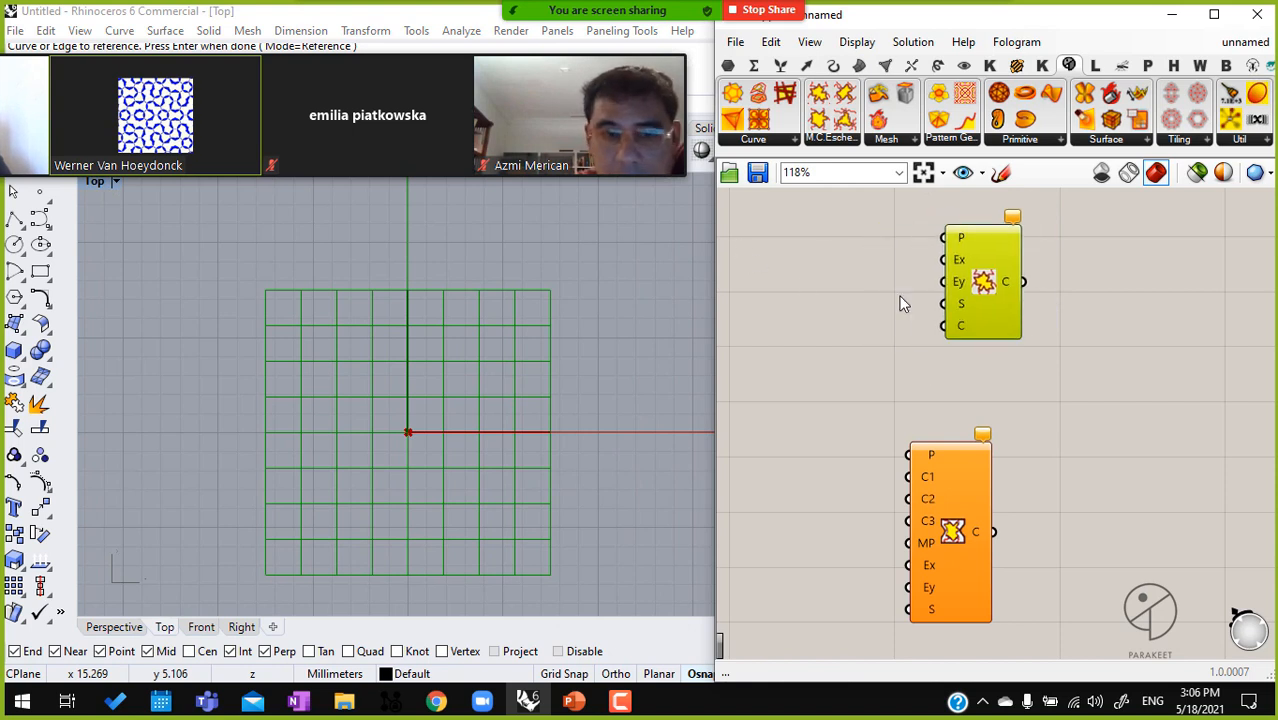
Draw a tall, winding interpolated curve in Rhino's Top view, on the negative x side of the grid
scroll(561, 330, "down", 5)
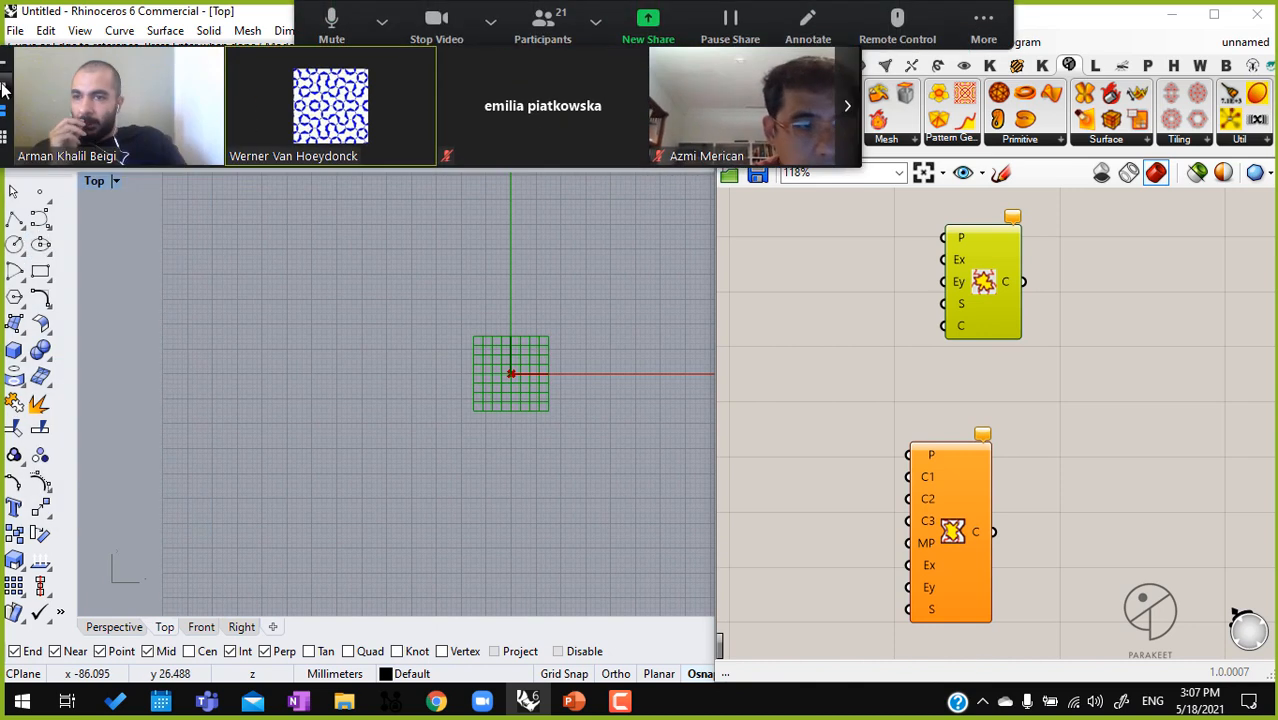
left_click(41, 220)
left_click(93, 229)
left_click(266, 218)
left_click(184, 271)
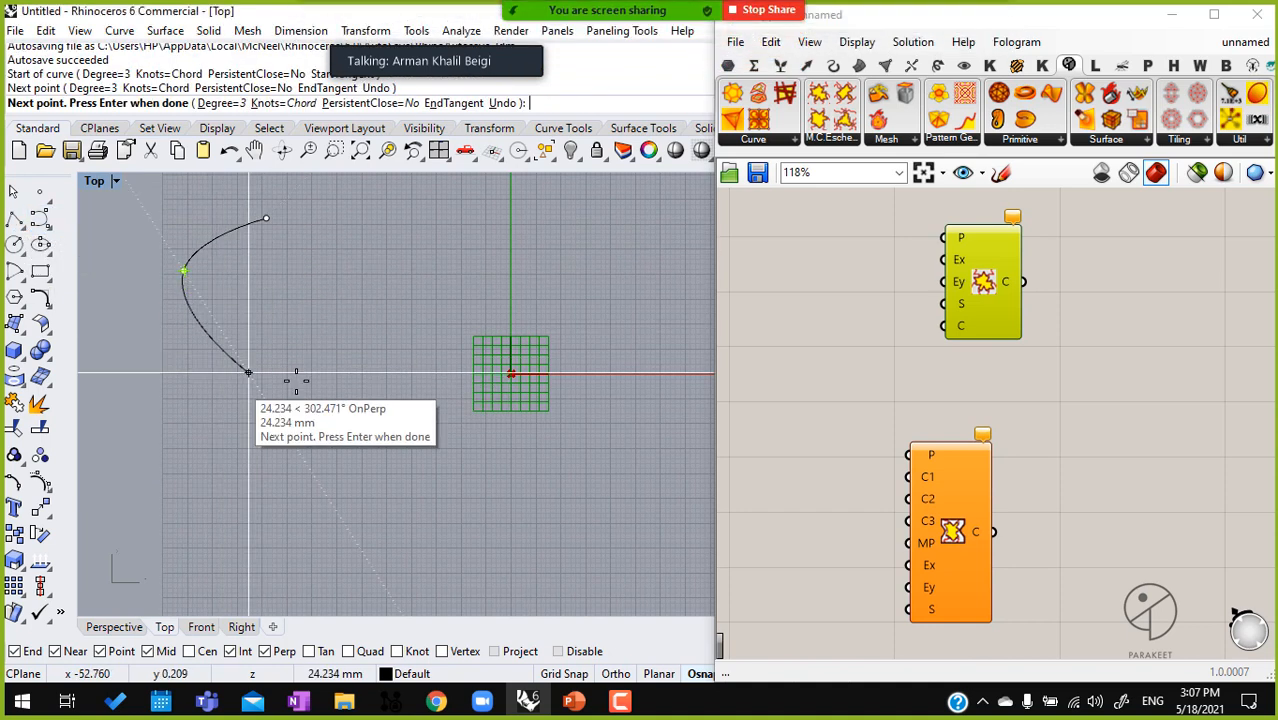
left_click(271, 374)
left_click(300, 386)
left_click(275, 390)
left_click(253, 548)
key("Return")
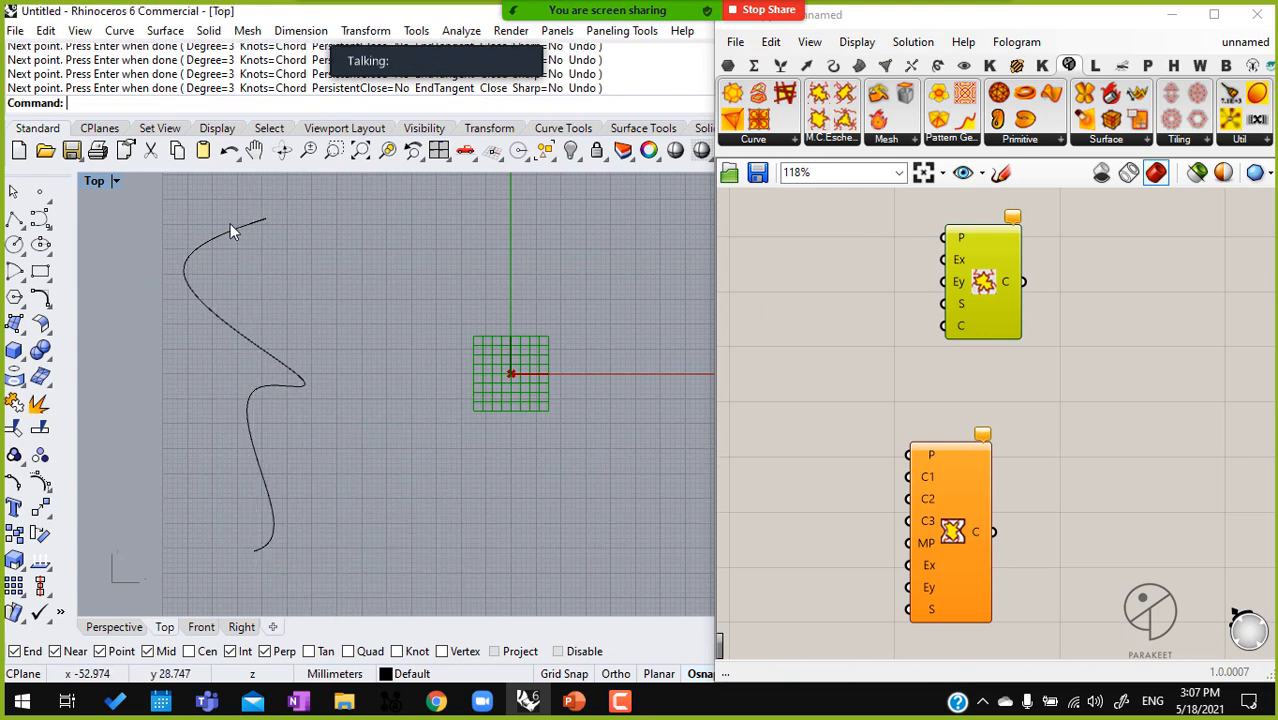
Turn on the curve's control points and move points near its upper end to reshape the upper bend
right_click_drag(271, 338, 360, 331)
left_click(340, 349)
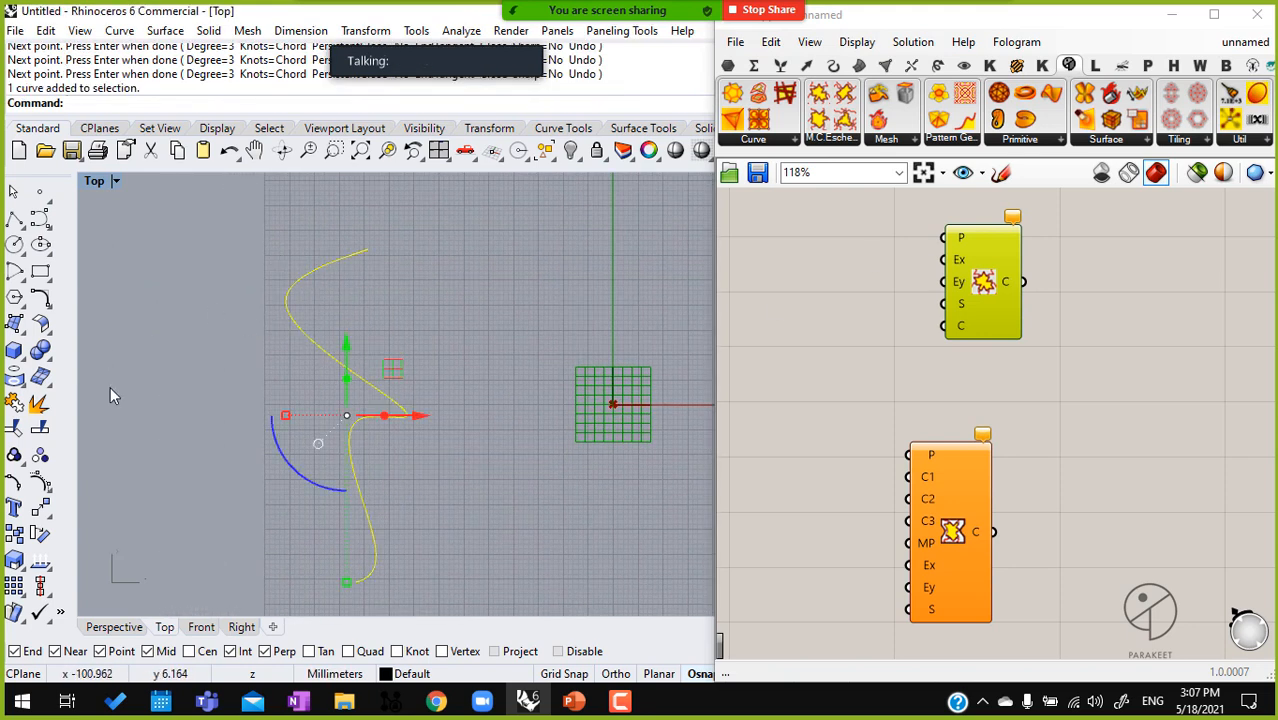
left_click(40, 455)
left_click_drag(157, 289, 363, 361)
left_click_drag(288, 232, 352, 302, "shift")
left_click_drag(267, 281, 333, 312)
Add a Curve parameter beside the C input of the Escher Hexagonal A component
left_click(902, 335)
right_click_drag(859, 349, 919, 342)
double_click(921, 344)
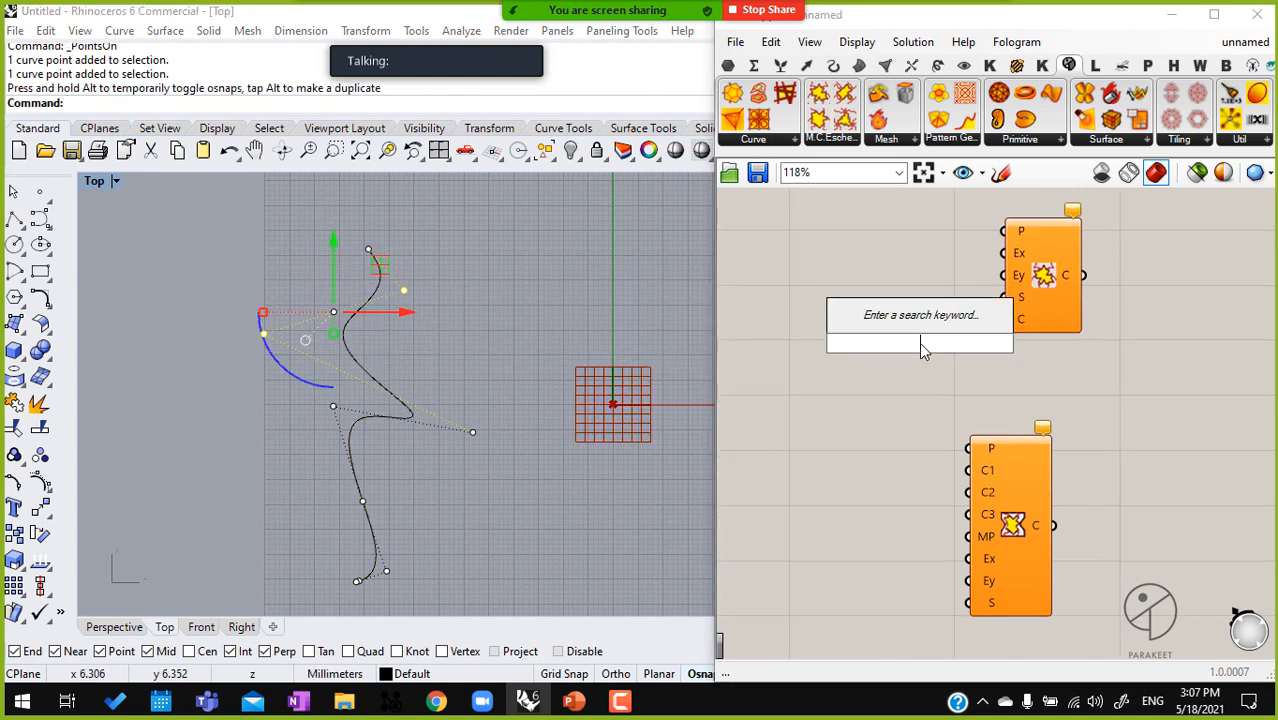
type("crv")
left_click(922, 297)
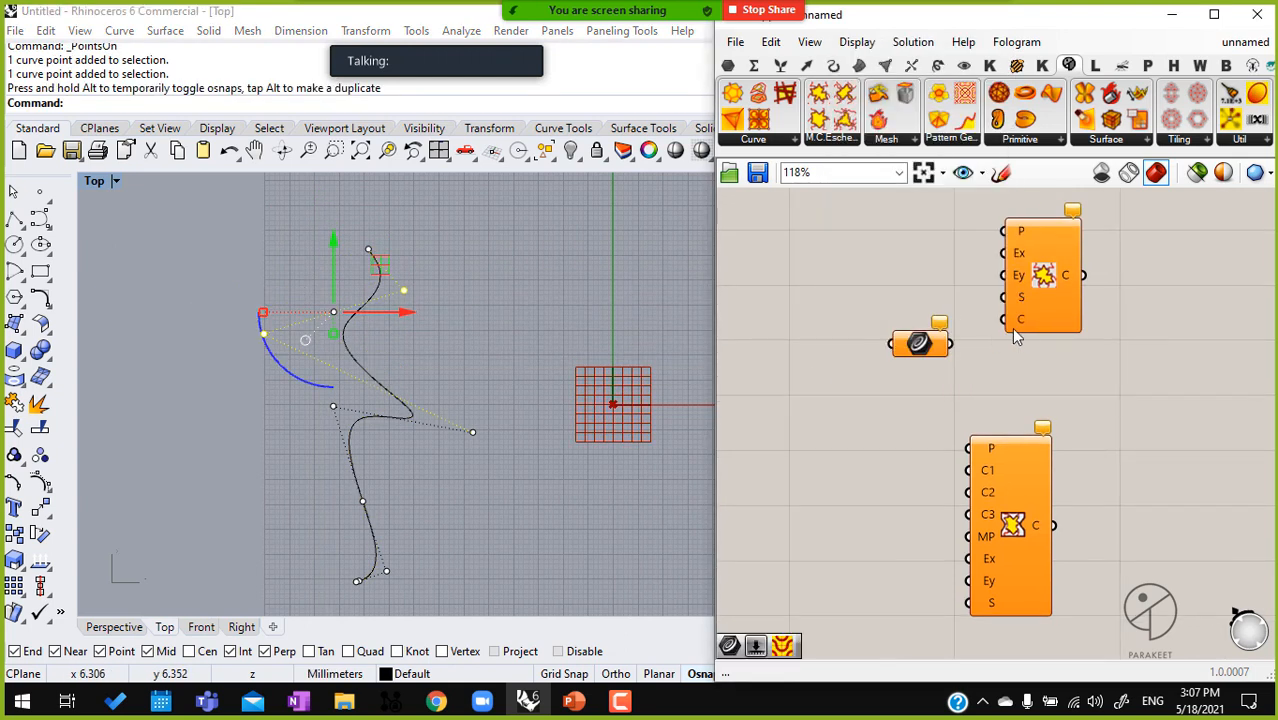
Reference the winding Rhino curve in the Curve parameter and connect it to input C of the Escher Hexagonal A component
right_click(918, 344)
left_click(975, 532)
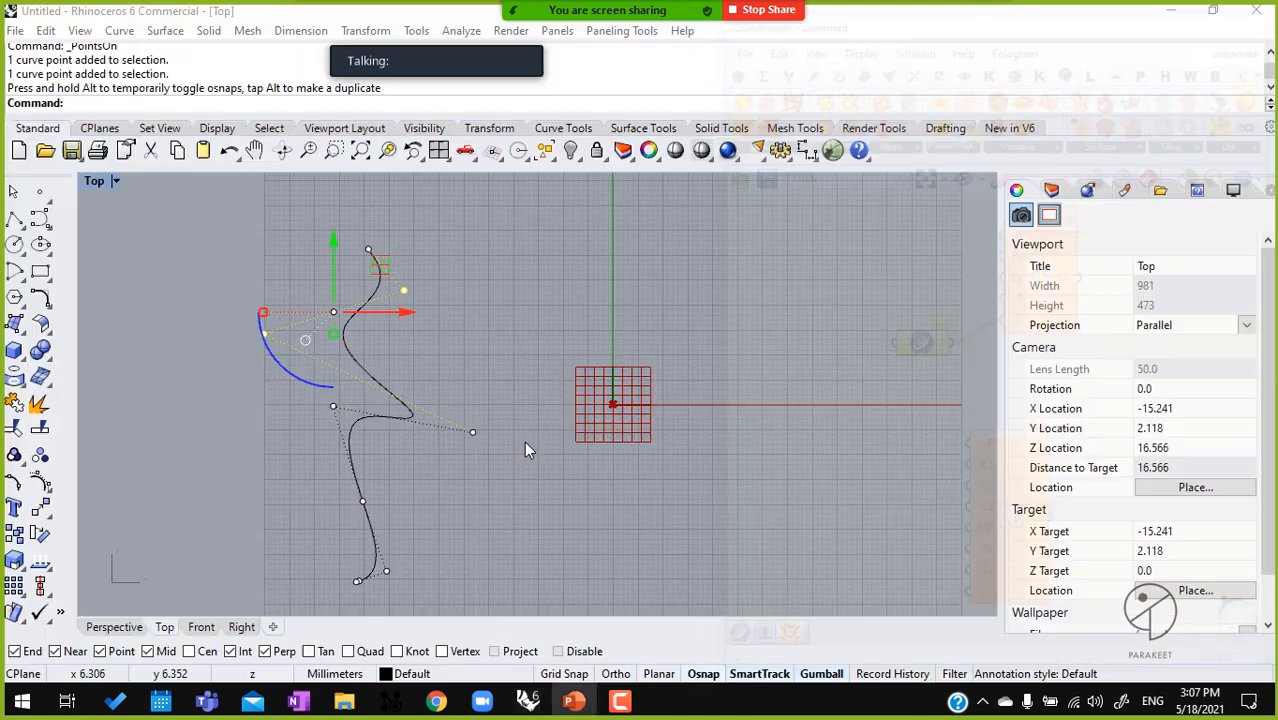
left_click(350, 378)
left_click(1001, 373)
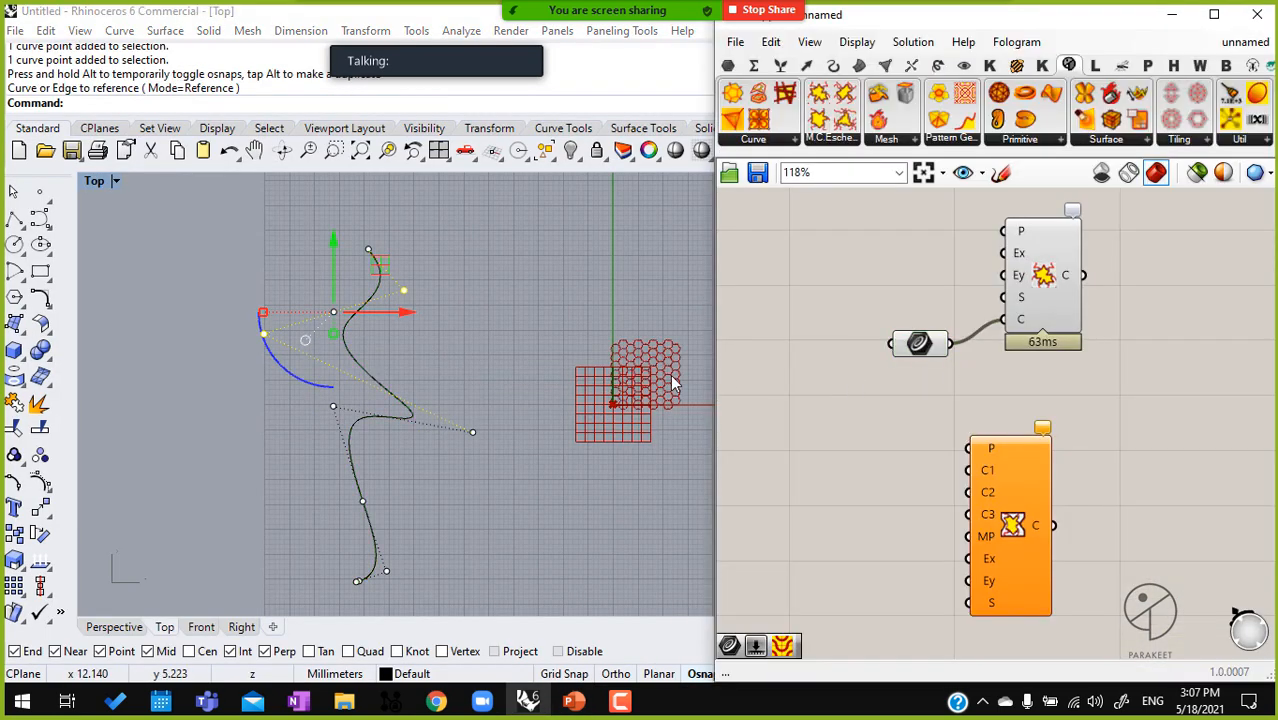
Turn off the curve's control points and move the whole curve toward positive x, beside the hexagonal tiling and square grid
left_click_drag(520, 325, 250, 415)
right_click_drag(565, 402, 437, 405)
key("Escape")
key("Escape")
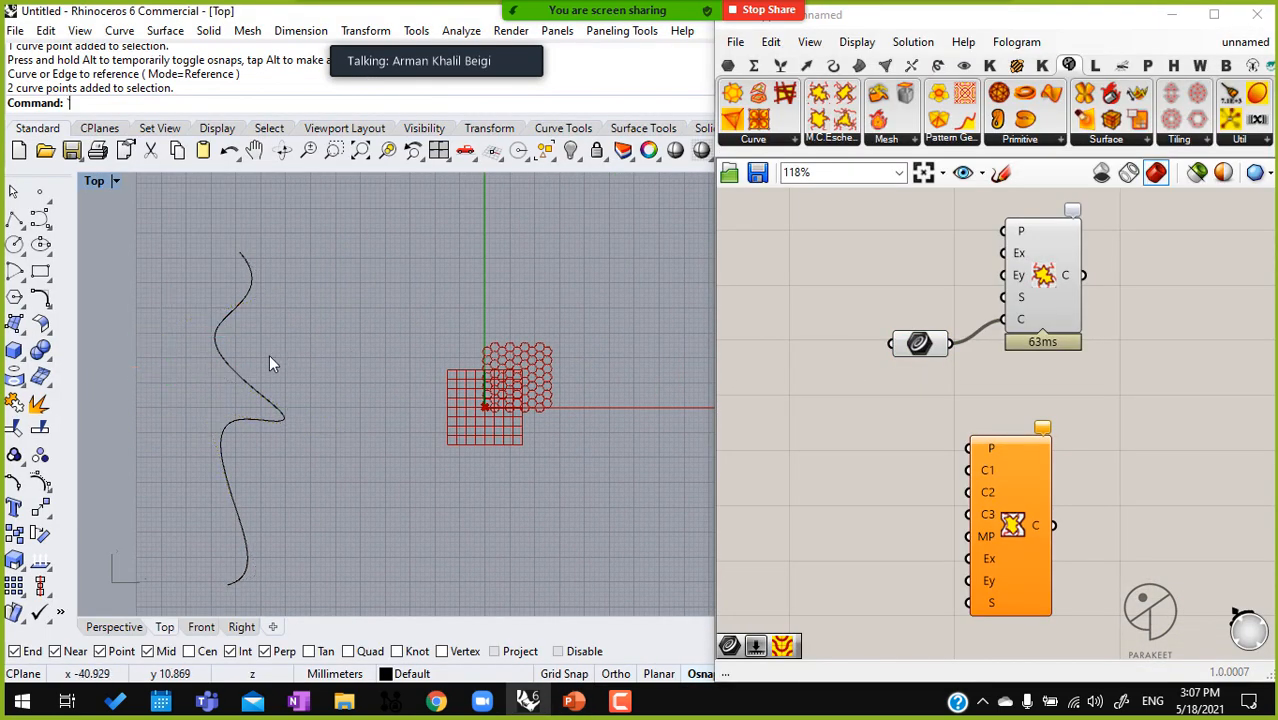
left_click(264, 396)
mouse_move(300, 375)
left_mouse_down()
mouse_move(482, 345)
mouse_move(510, 382)
left_mouse_up()
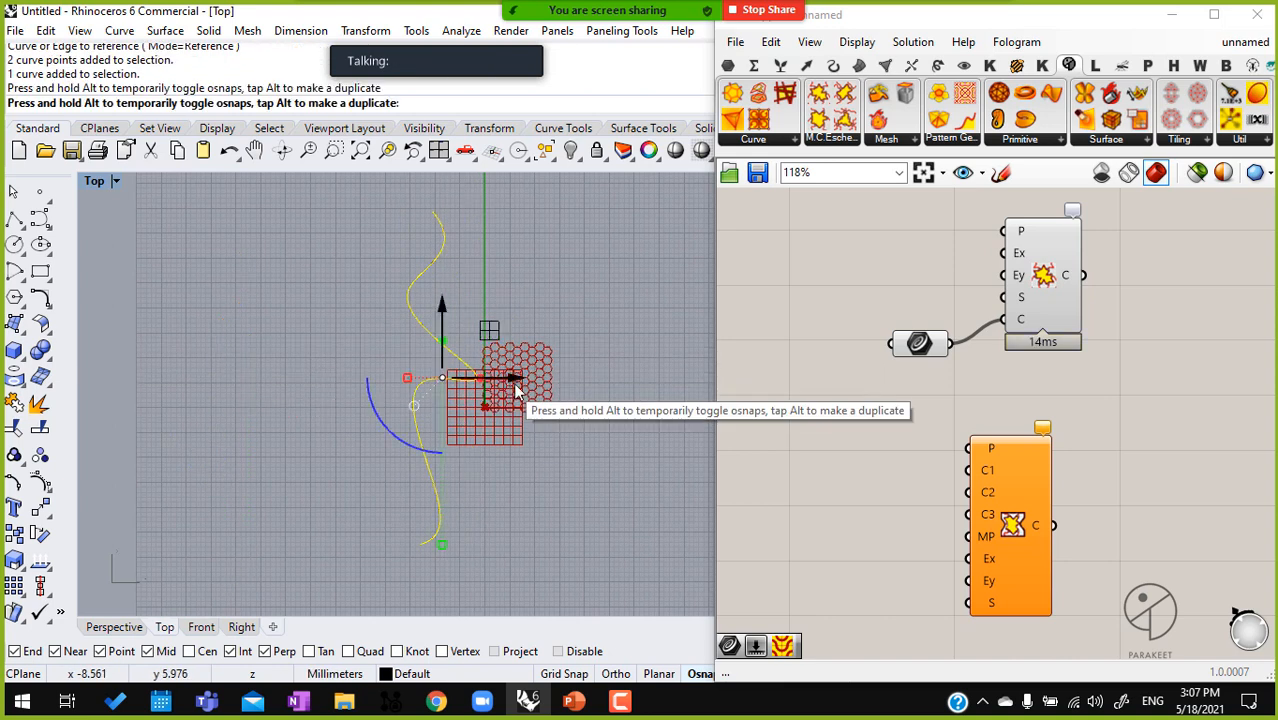
scroll(522, 385, "up", 15)
right_click_drag(183, 288, 321, 348)
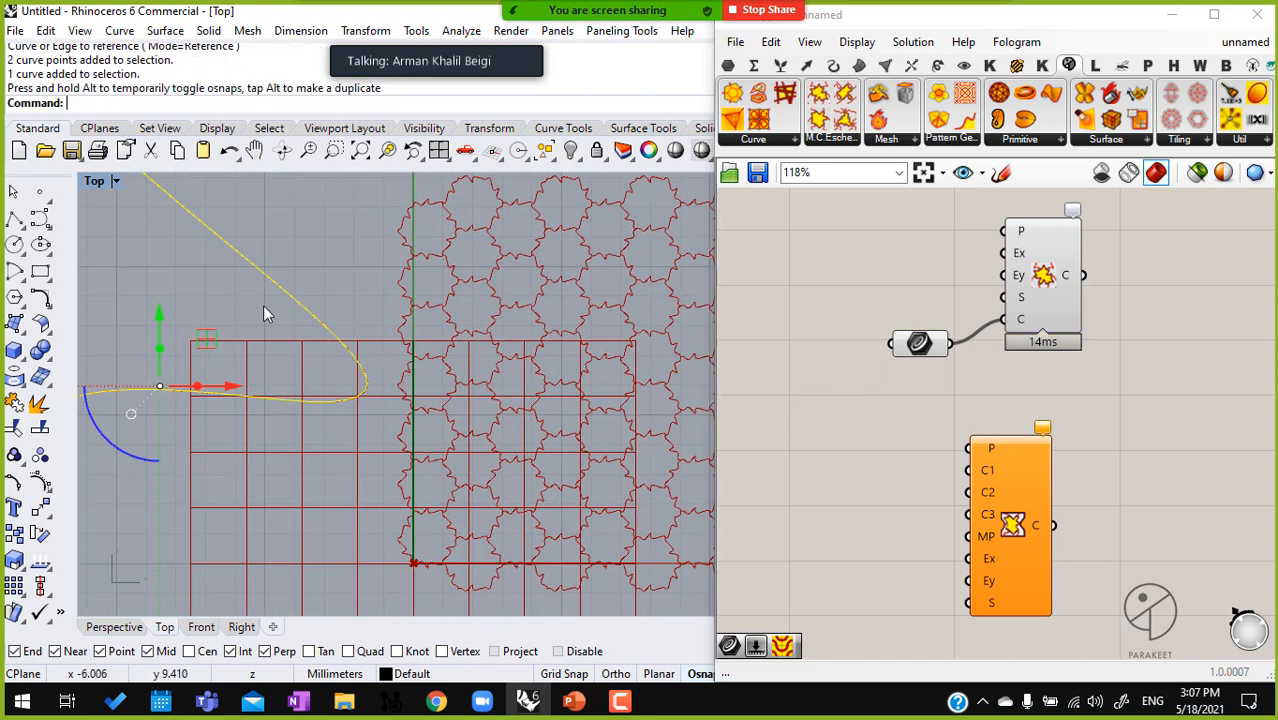
scroll(283, 302, "down", 5)
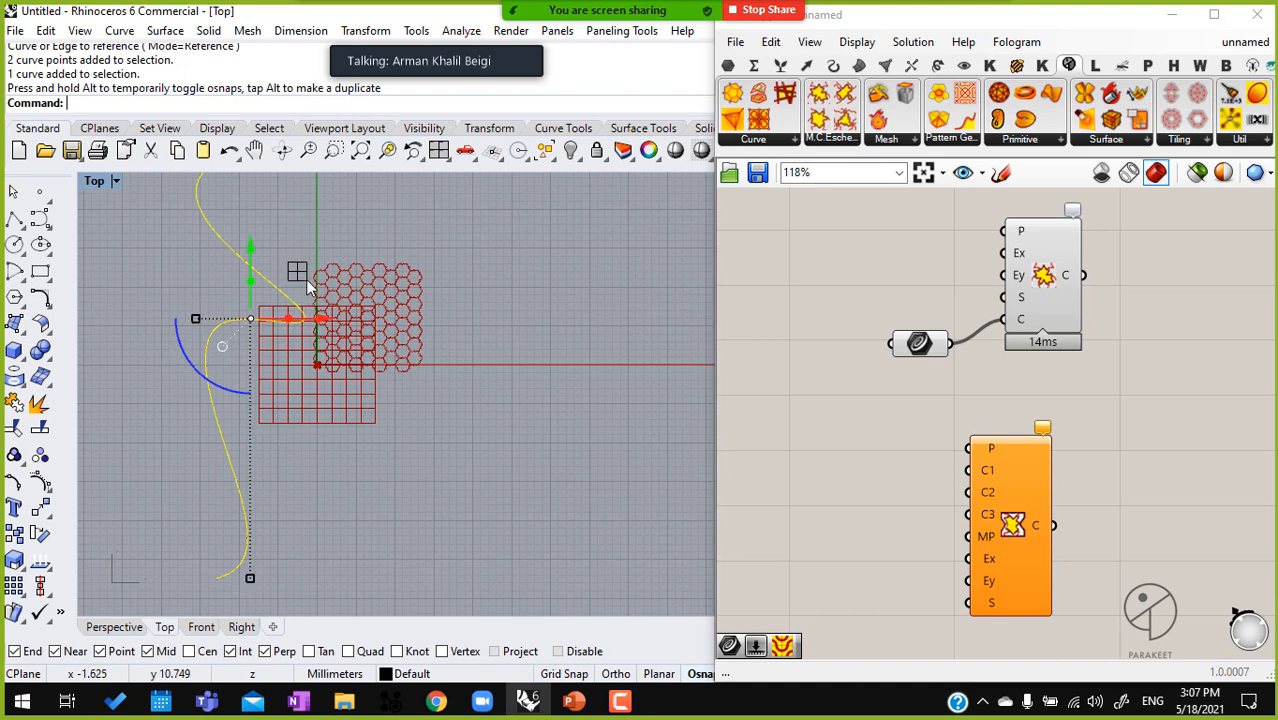
Rotate the winding curve about half a turn so that its sharp bend points toward negative x
left_click_drag(205, 328, 255, 342)
scroll(290, 295, "up", 5)
scroll(278, 284, "down", 5)
left_click_drag(285, 253, 326, 275)
scroll(387, 262, "up", 5)
scroll(457, 322, "down", 3)
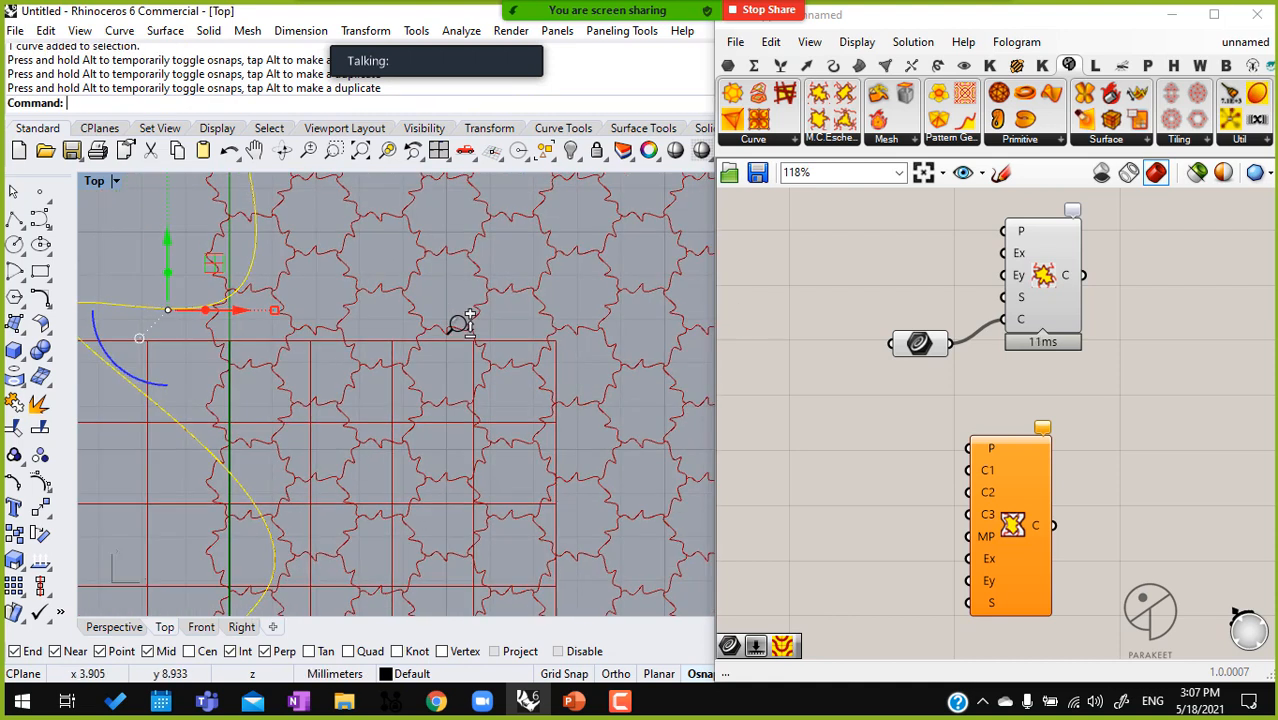
Add an XY Plane component and connect it to the P input of the Escher Hexagonal A component
key("Escape")
left_click(817, 410)
double_click(924, 244)
type("xy")
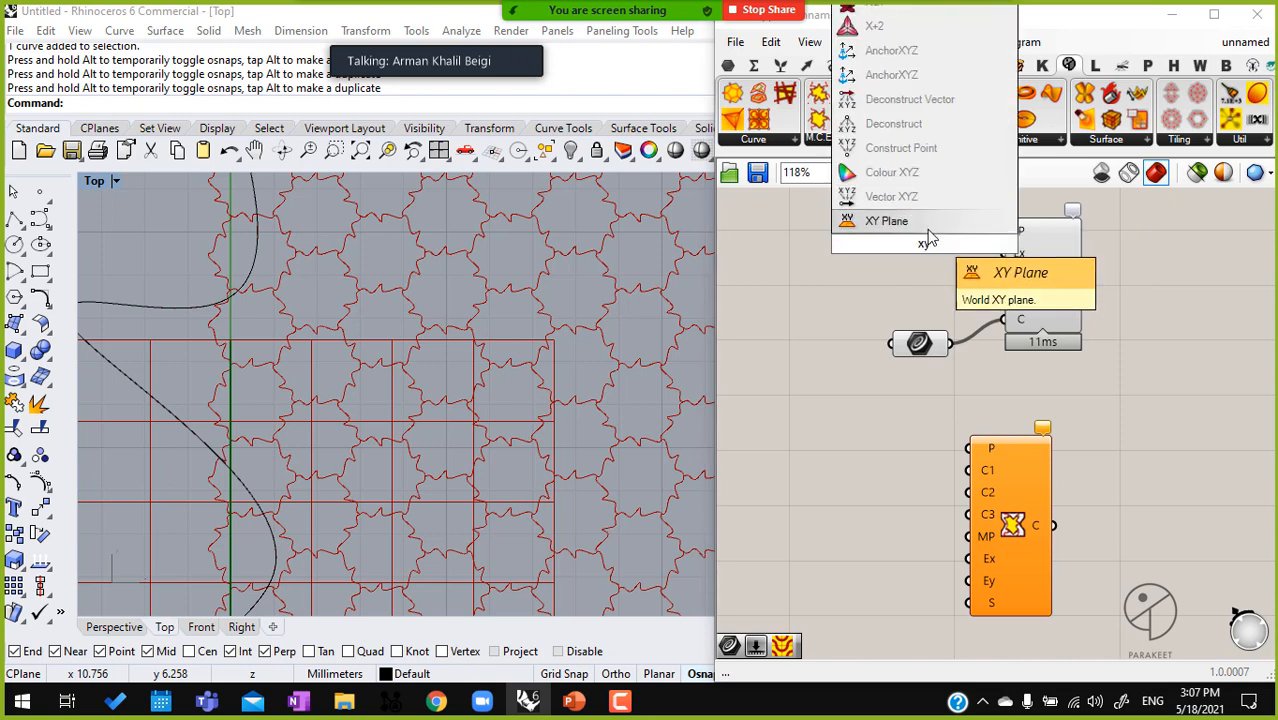
left_click(887, 221)
left_click_drag(961, 244, 1003, 231)
left_click(940, 246)
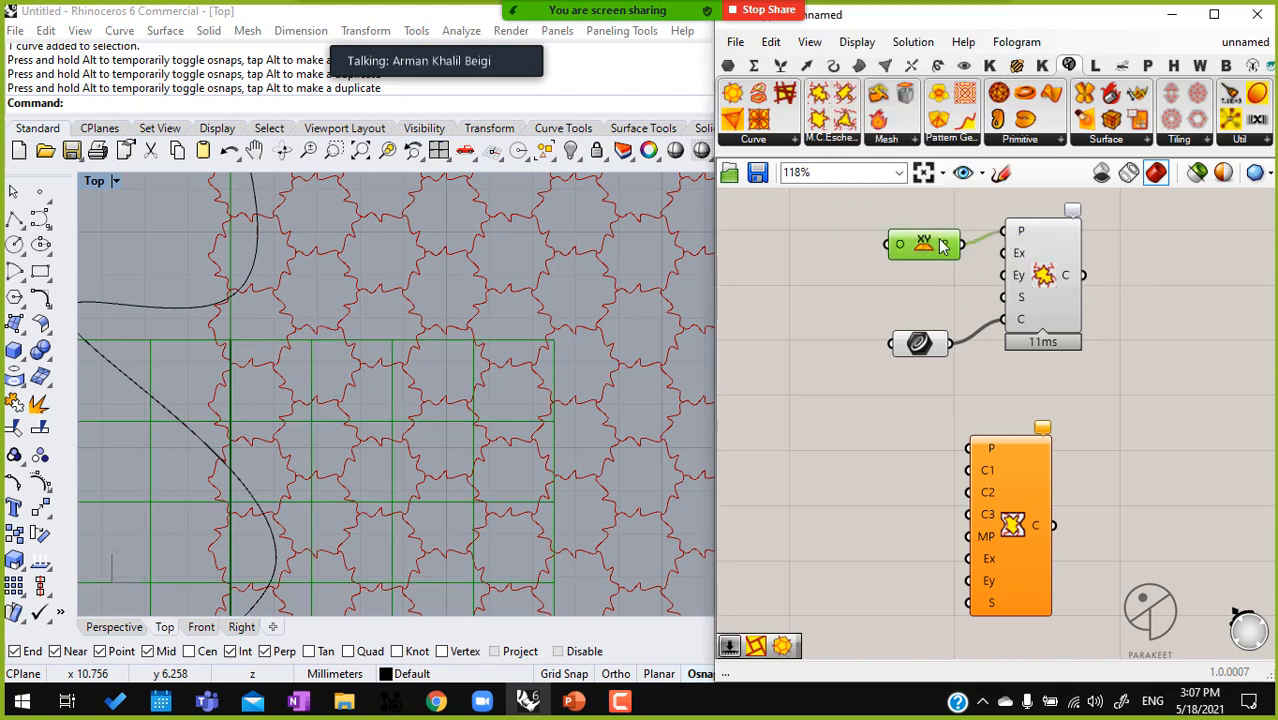
middle_click(940, 246)
scroll(482, 366, "up", 8)
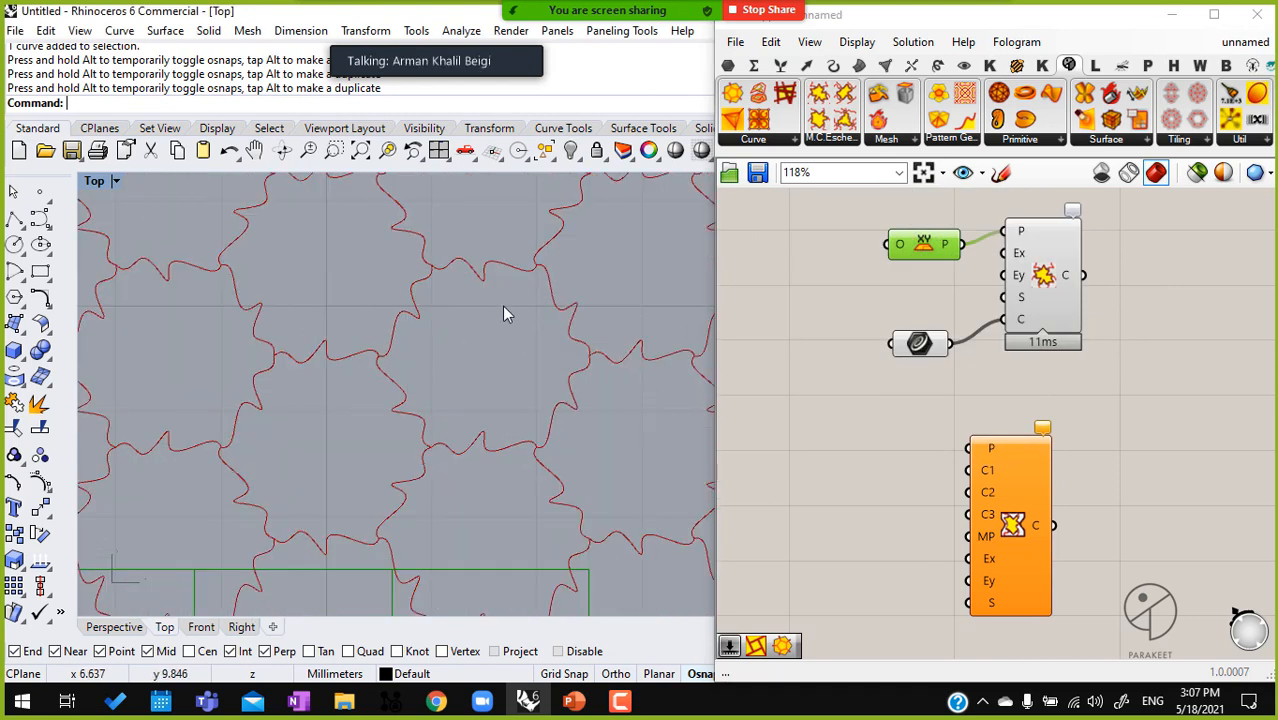
Turn on the control points of the winding curve beside the Escher tiling
scroll(439, 340, "down", 11)
right_click_drag(435, 398, 418, 368)
left_click(269, 336)
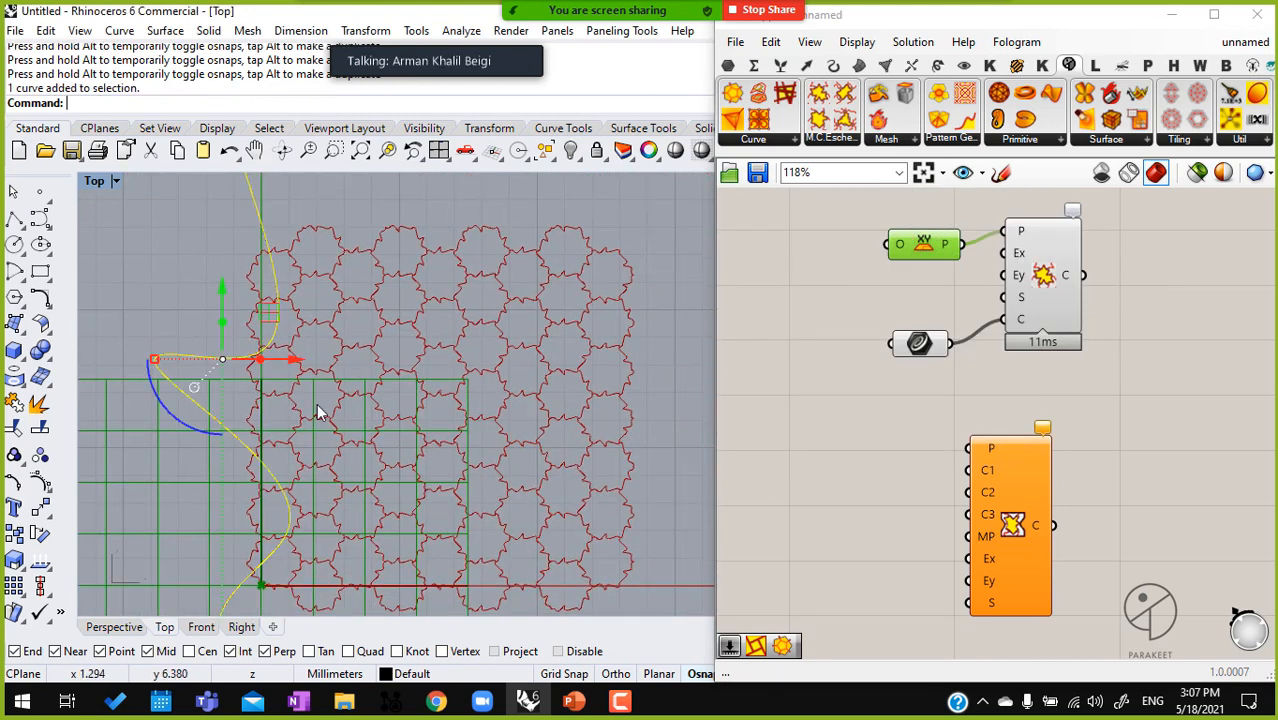
right_click_drag(208, 404, 303, 380)
left_click(200, 285)
left_click(300, 396)
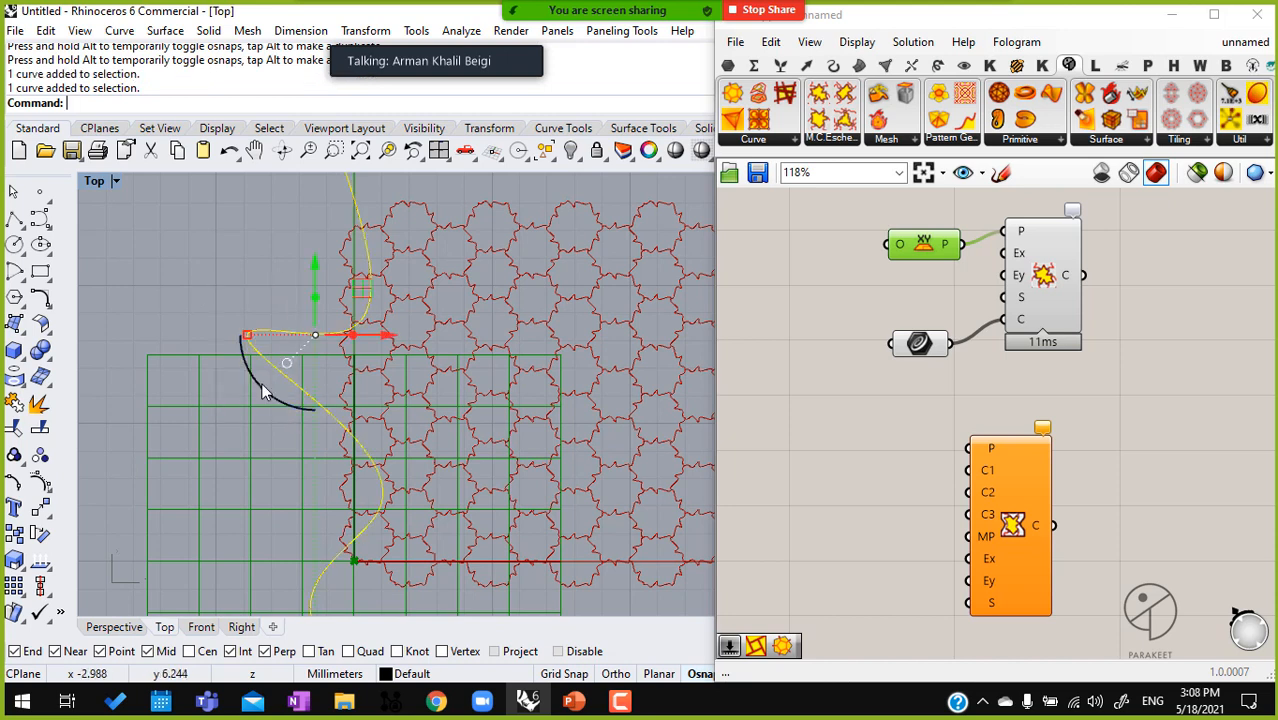
left_click(40, 455)
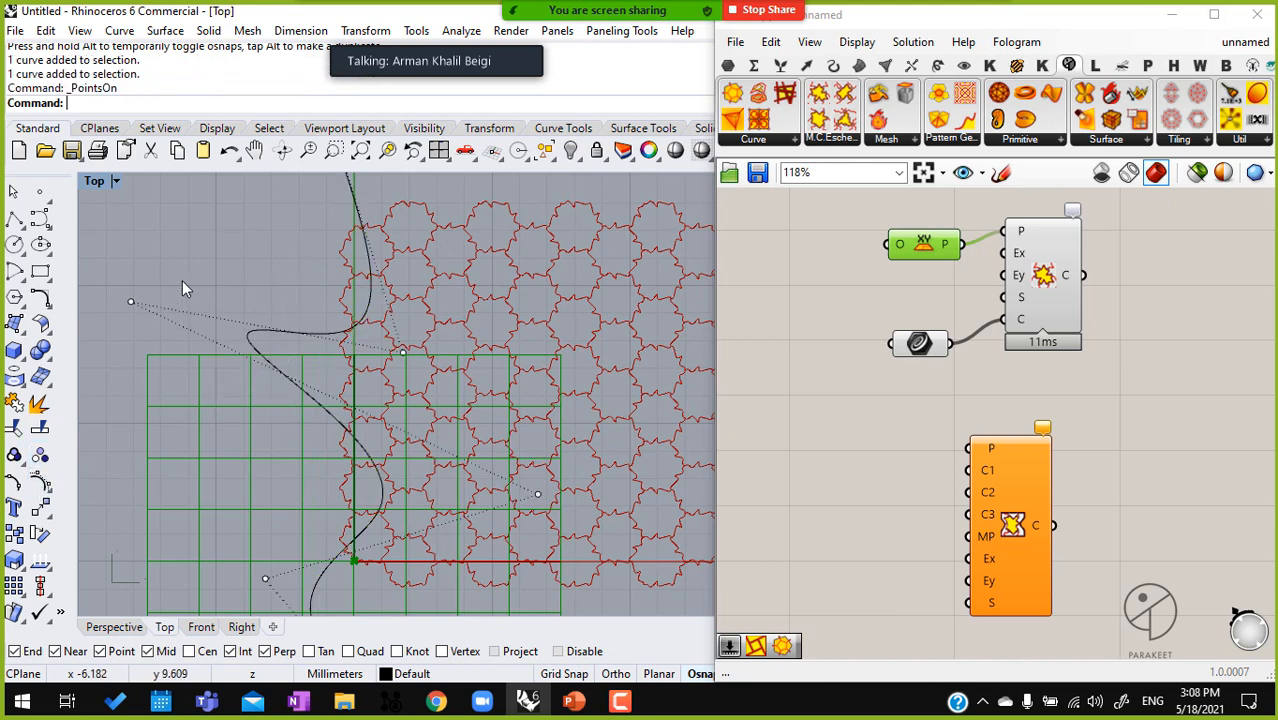
Move the control point of the curve's sharp bend farther out toward negative x in two moves to lengthen the spike
left_click_drag(121, 274, 168, 350)
right_click_drag(472, 370, 564, 354)
left_click_drag(222, 285, 156, 361)
scroll(480, 390, "down", 5)
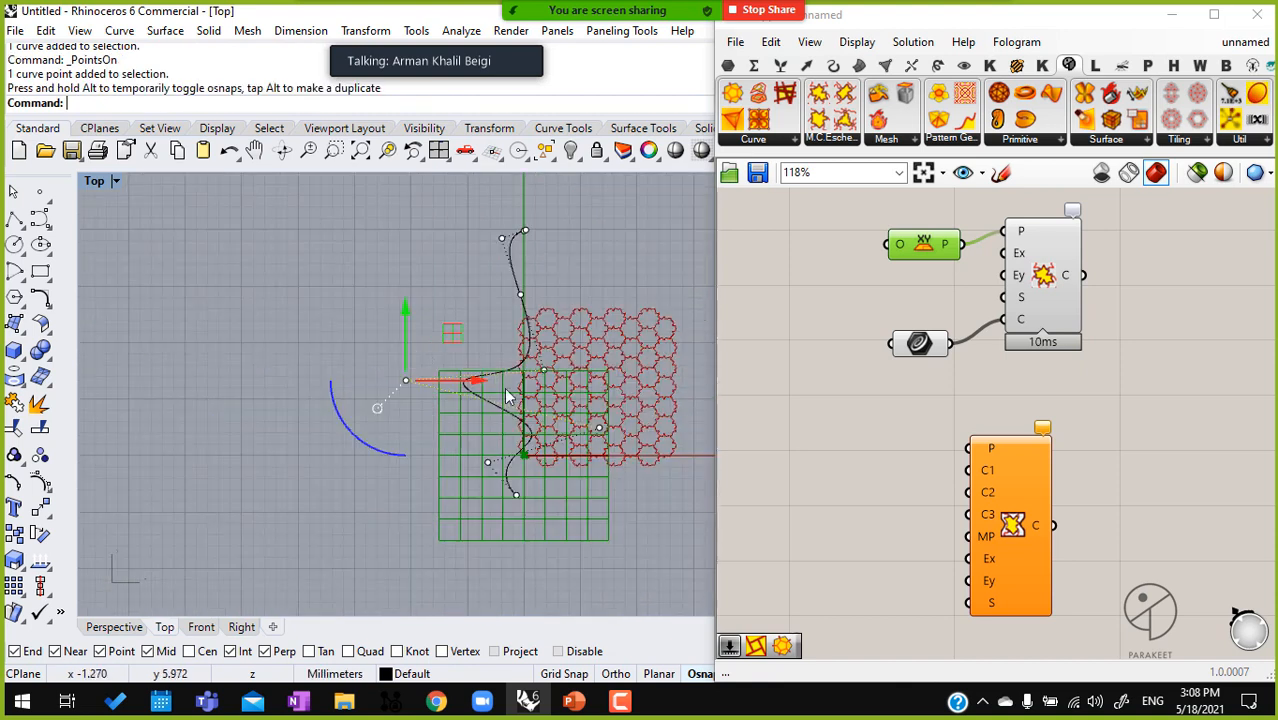
left_click_drag(437, 336, 265, 333)
scroll(632, 393, "up", 5)
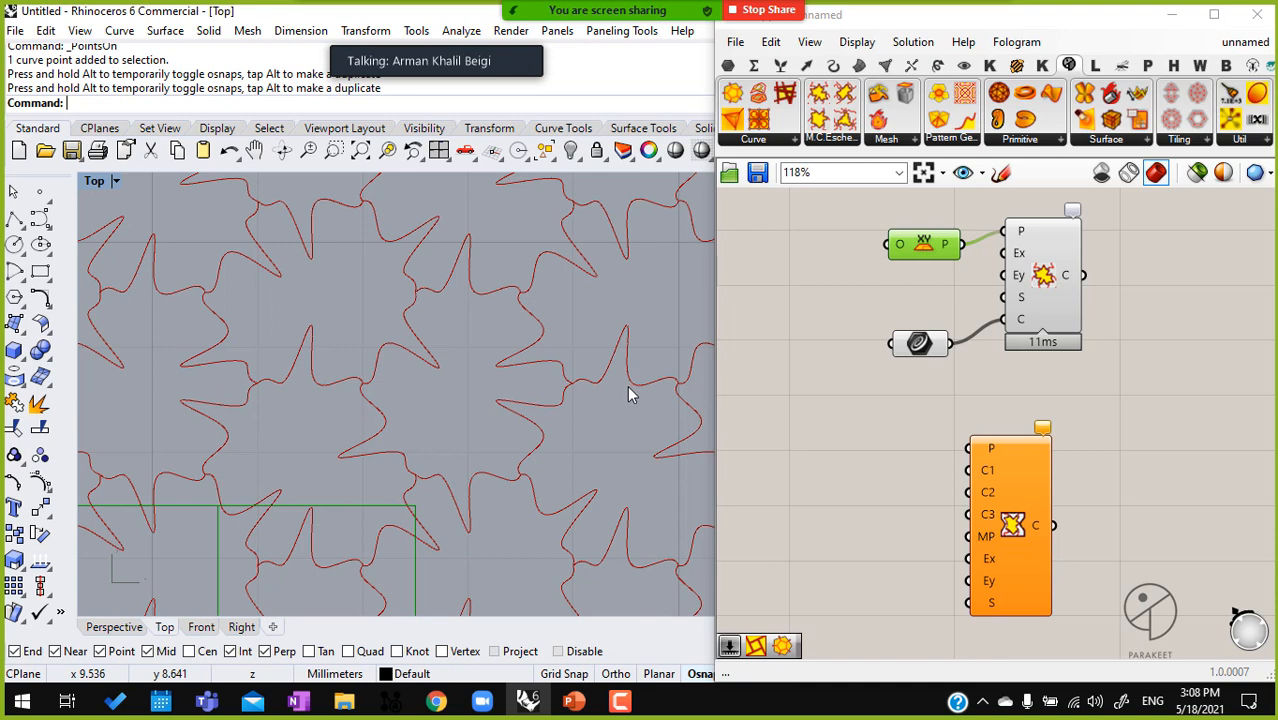
Replace the existing Meta Escher component with a newly placed Escher component that has inputs C1, C2, C3 and MP
left_click(843, 140)
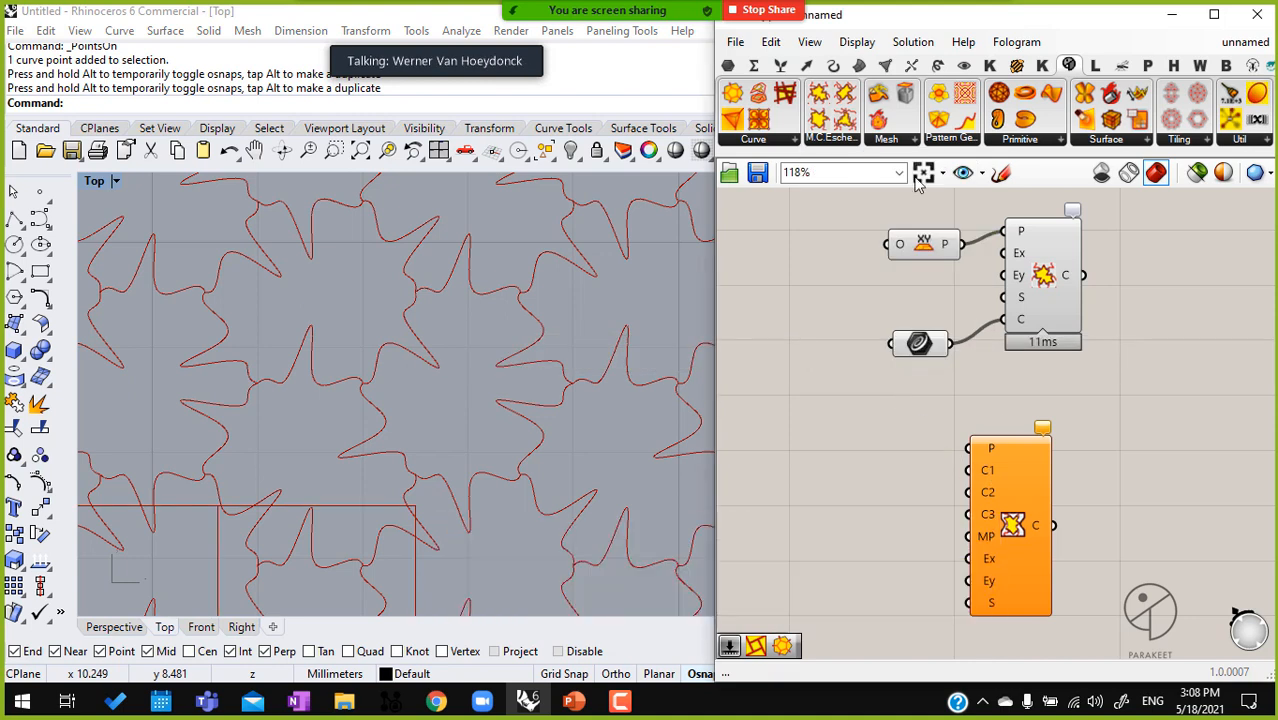
left_click(840, 139)
left_click(922, 284)
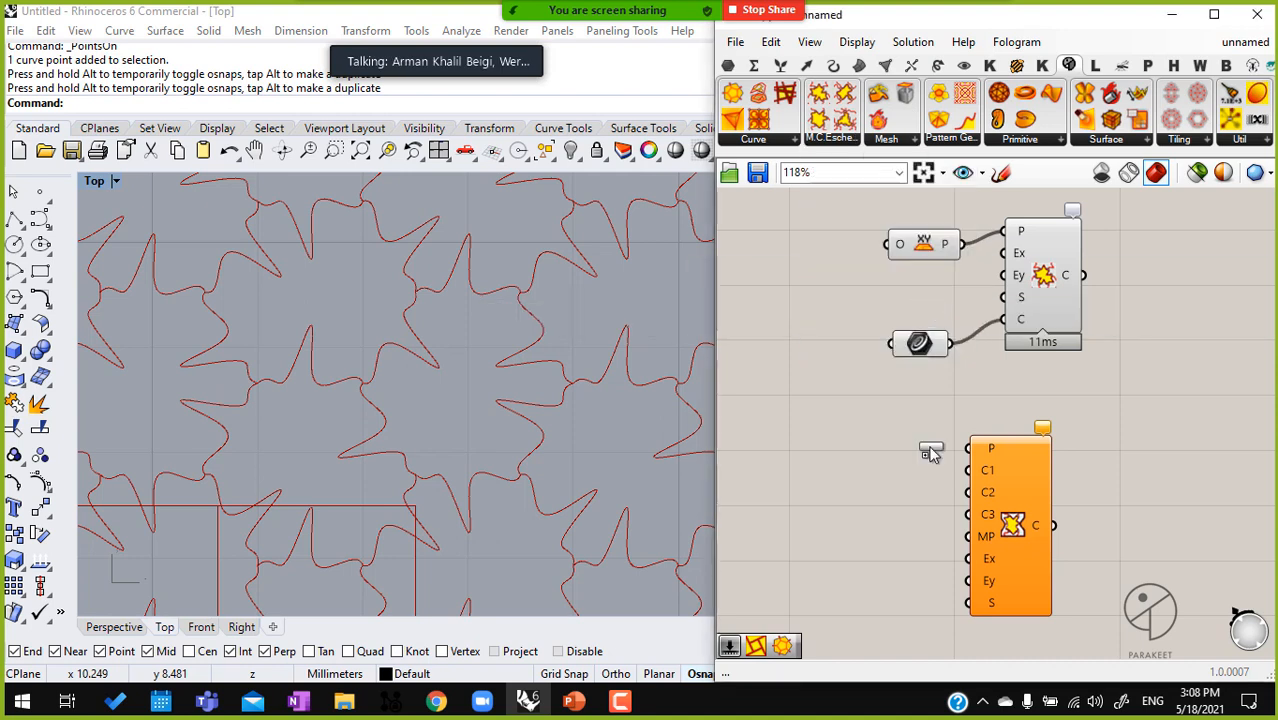
left_click(920, 462)
left_click_drag(1022, 545, 1145, 505)
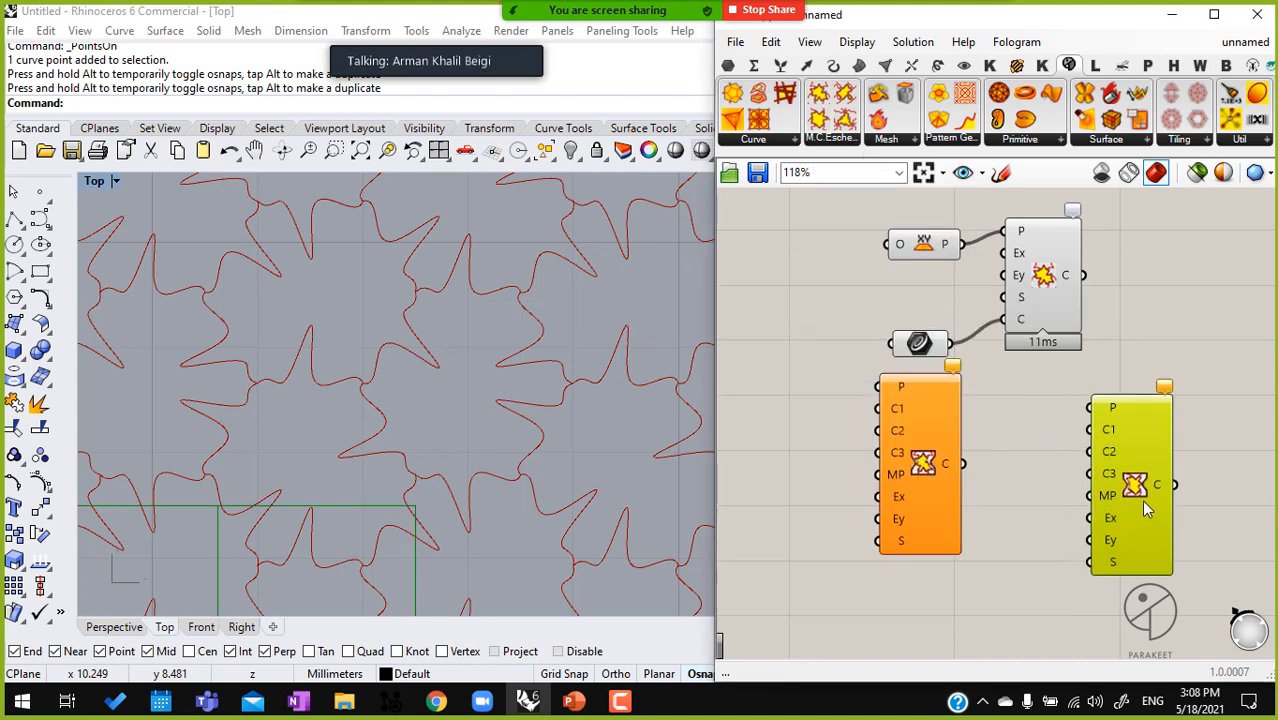
key("Delete")
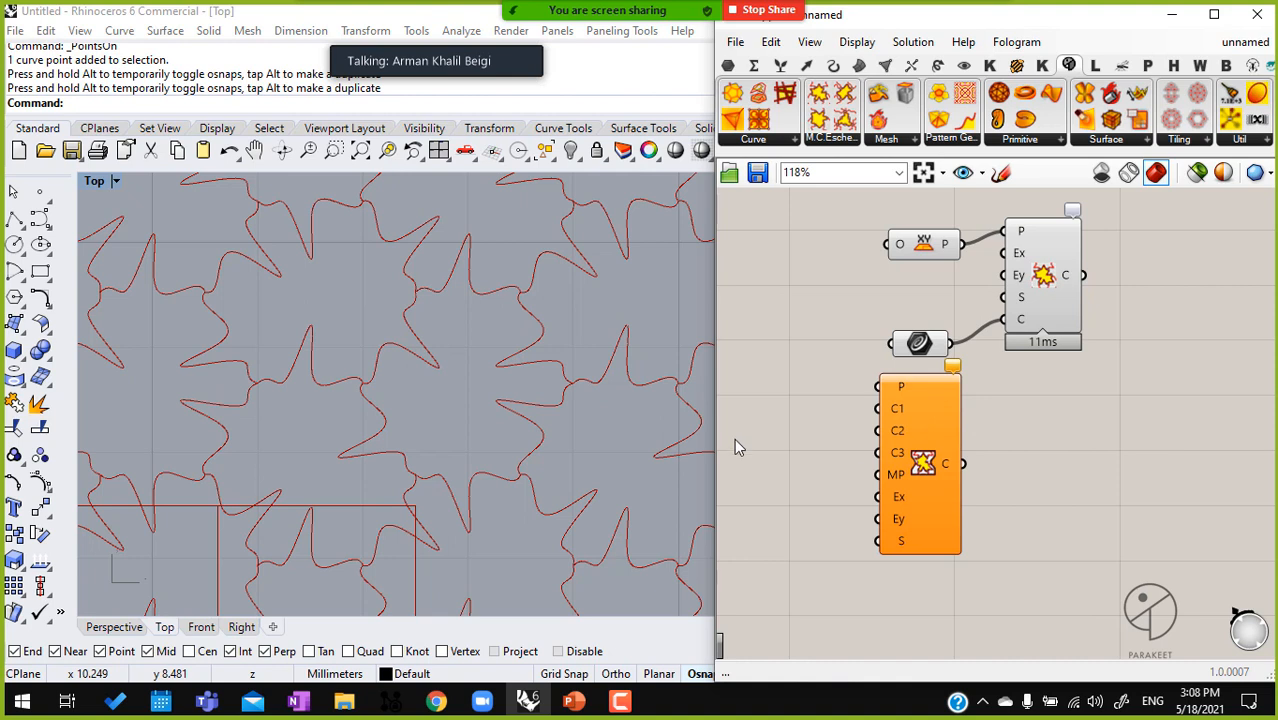
left_click_drag(898, 499, 975, 561)
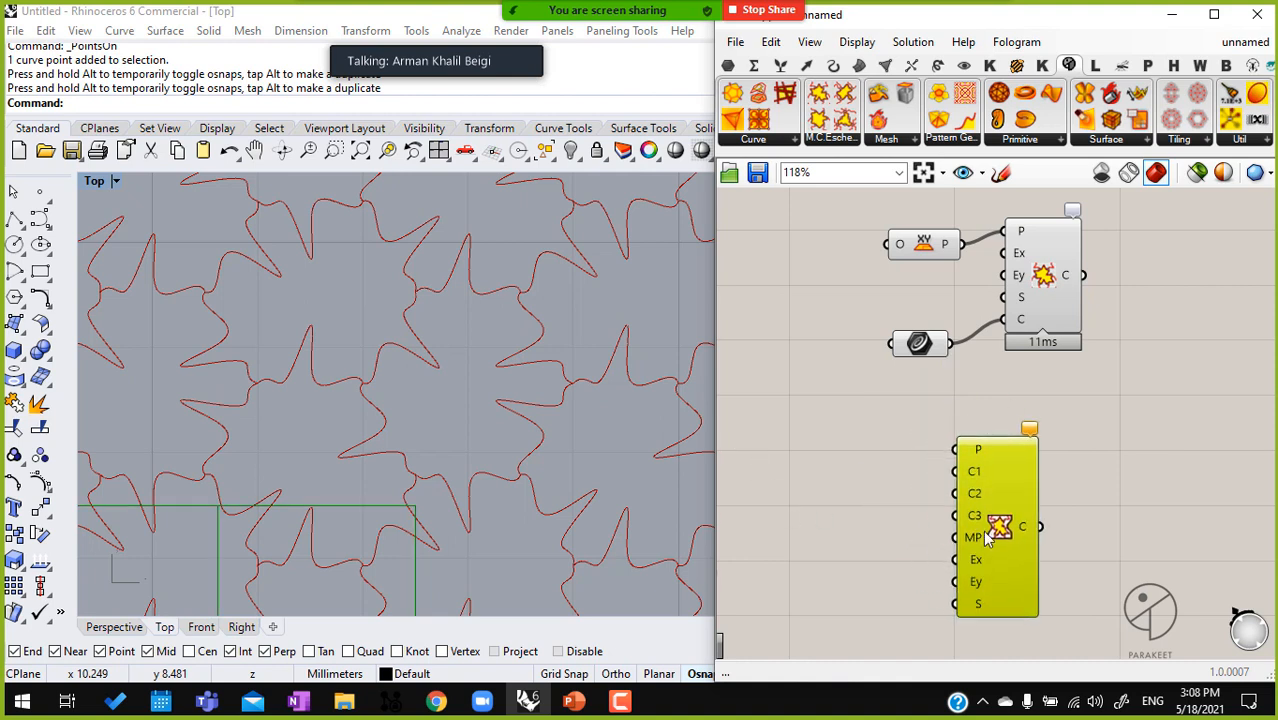
Connect the XY Plane to the P input of the new Escher component and delete the Escher Hexagonal A component
scroll(443, 382, "down", 8)
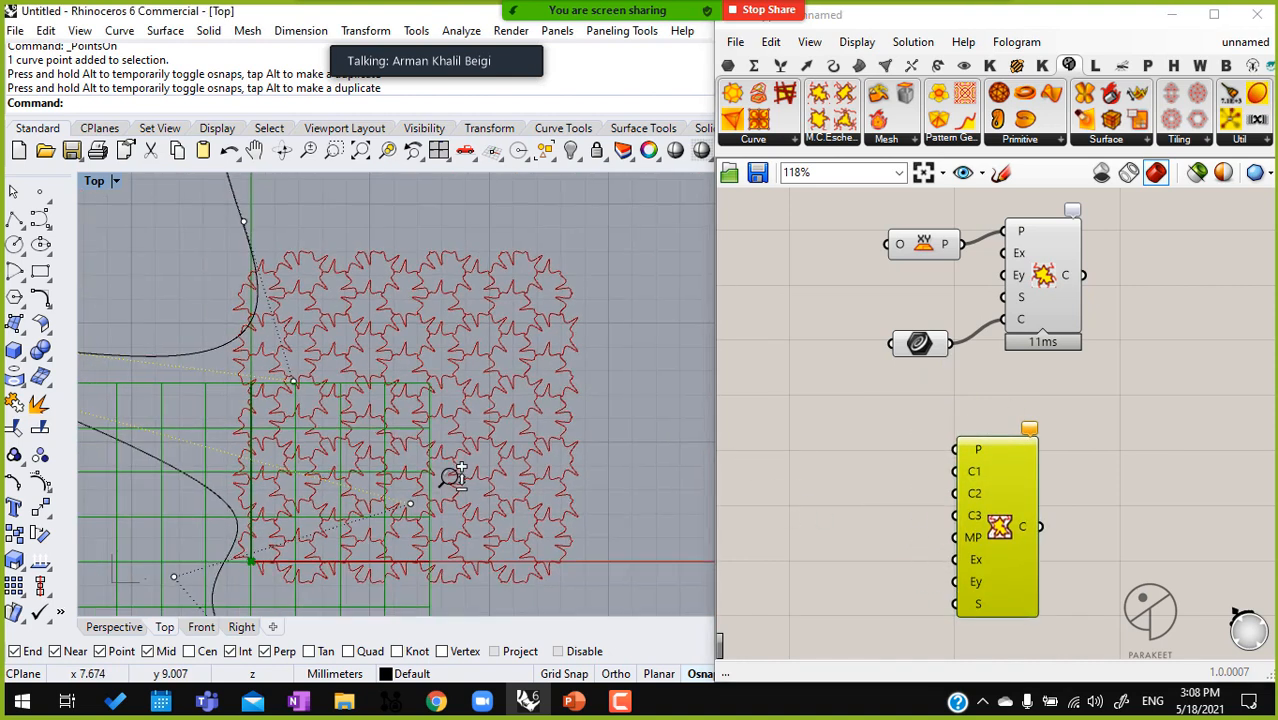
left_click_drag(1022, 538, 1108, 520)
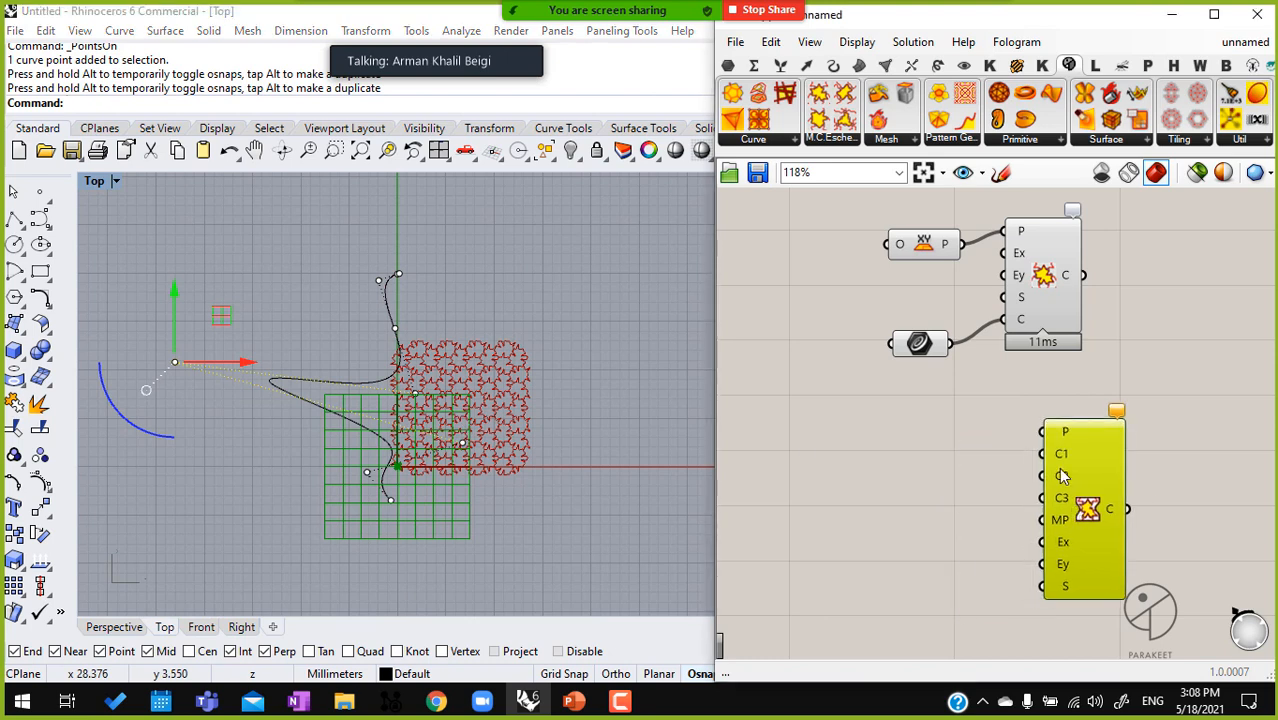
left_click_drag(1050, 433, 962, 244)
left_click(1040, 258)
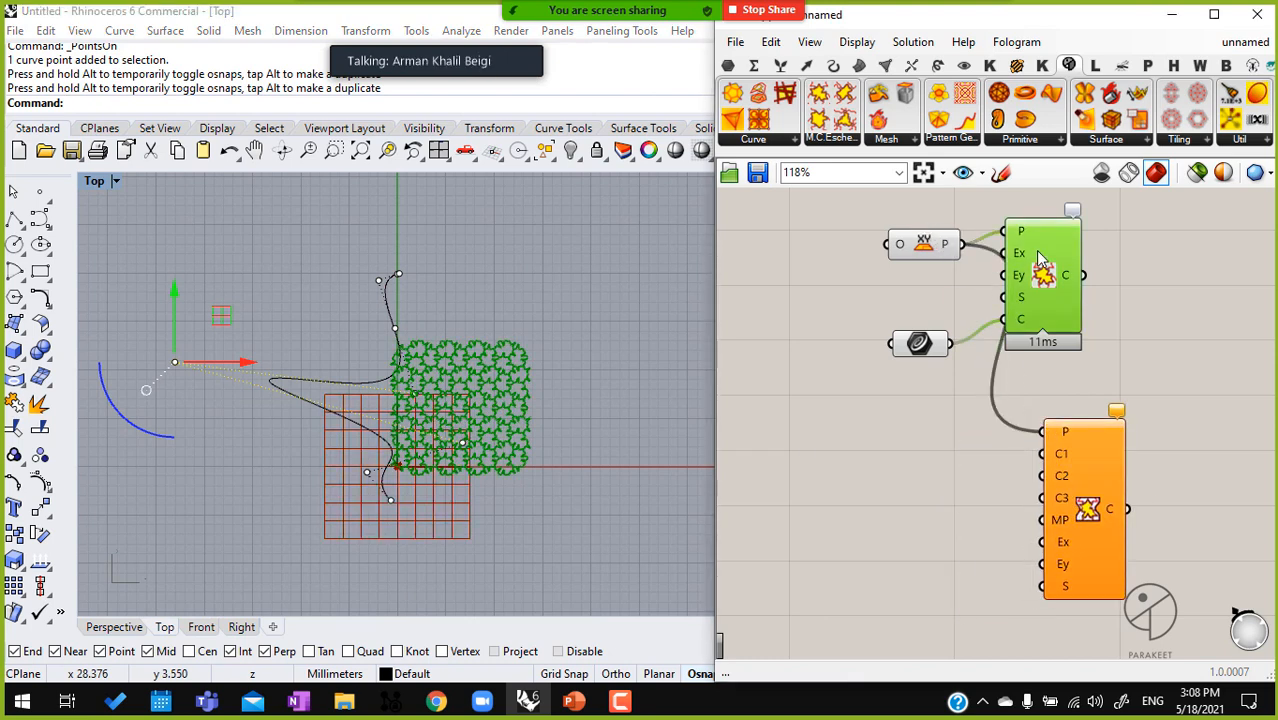
key("Delete")
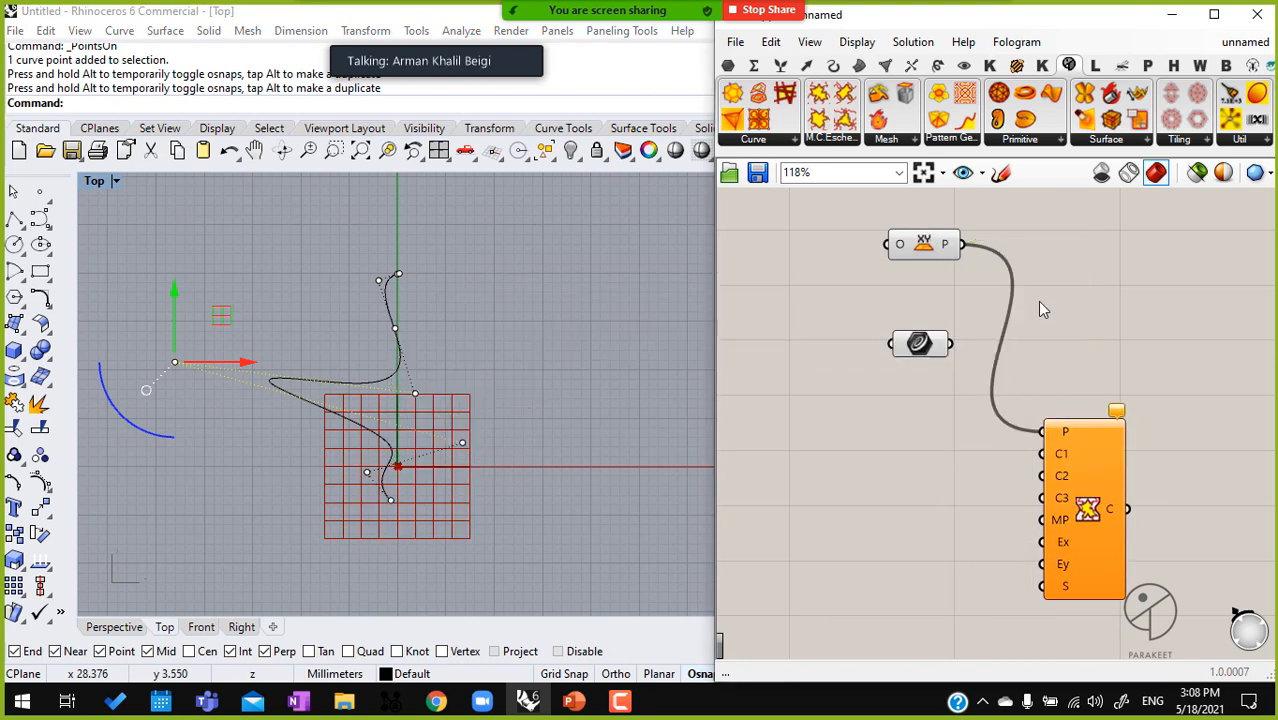
Draw an open zigzag polyline above the winding curve in Rhino's Top view, starting with a horizontal segment about 15 mm long
left_click(14, 218)
left_click(547, 240)
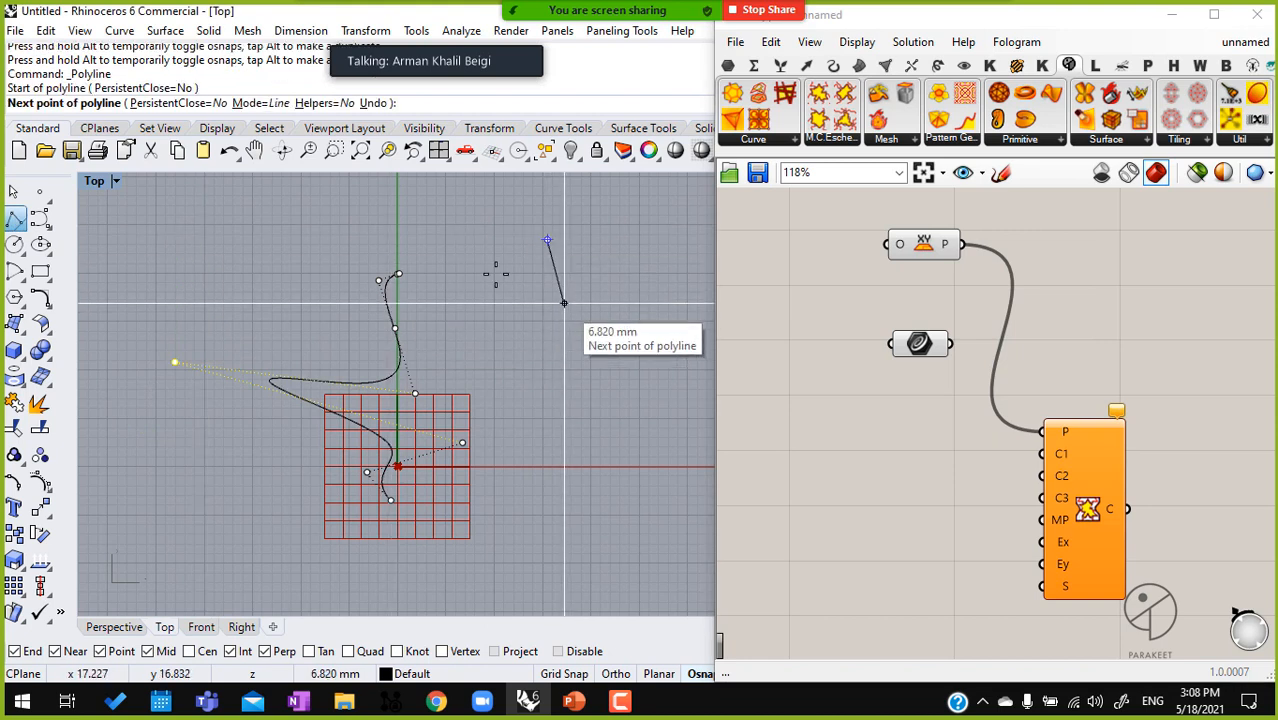
left_click(406, 240)
left_click(368, 203)
left_click(308, 222)
left_click(197, 243)
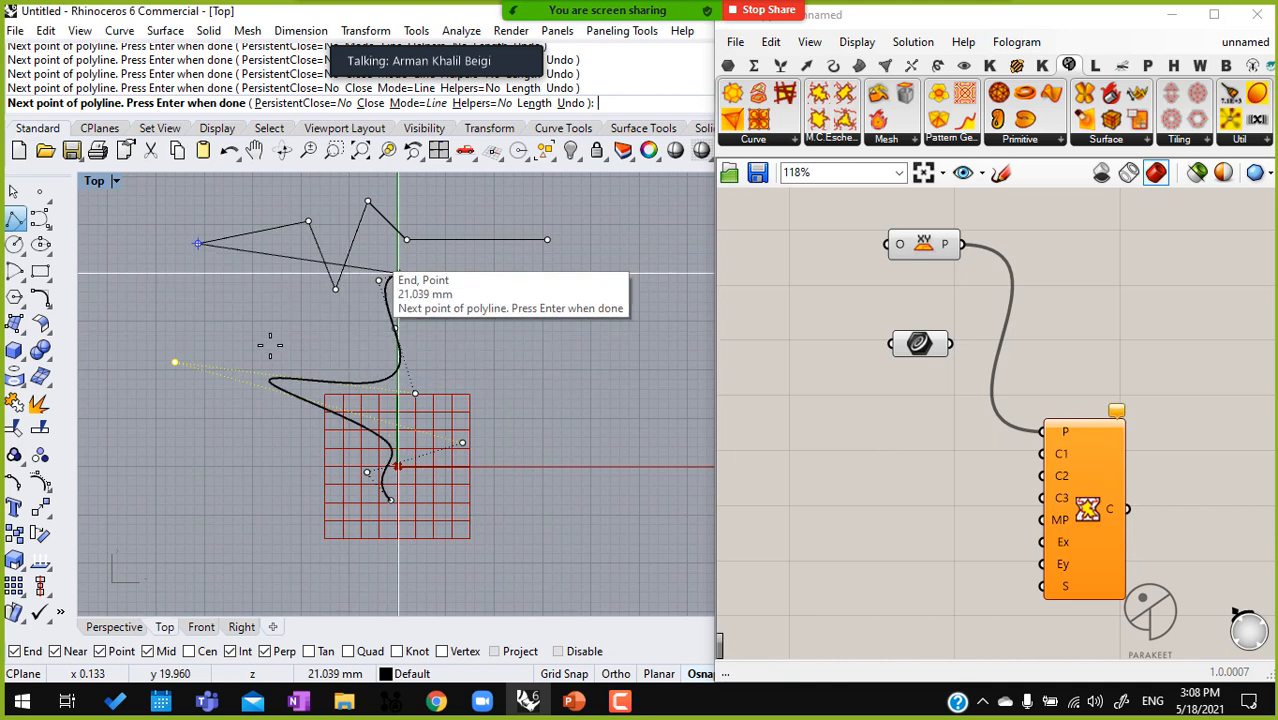
right_click(324, 314)
right_click_drag(328, 302, 336, 351)
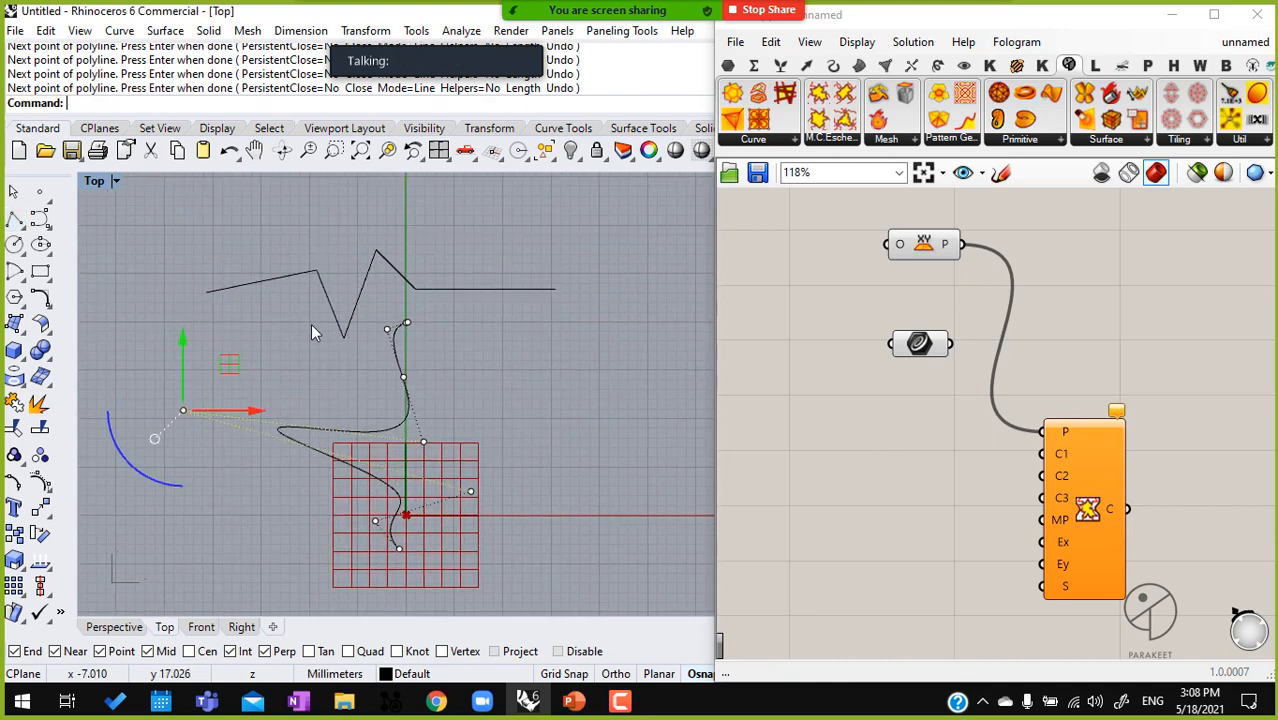
Draw a long, straight horizontal polyline above the zigzag polyline in the Top view
left_click(42, 216)
left_click(533, 223)
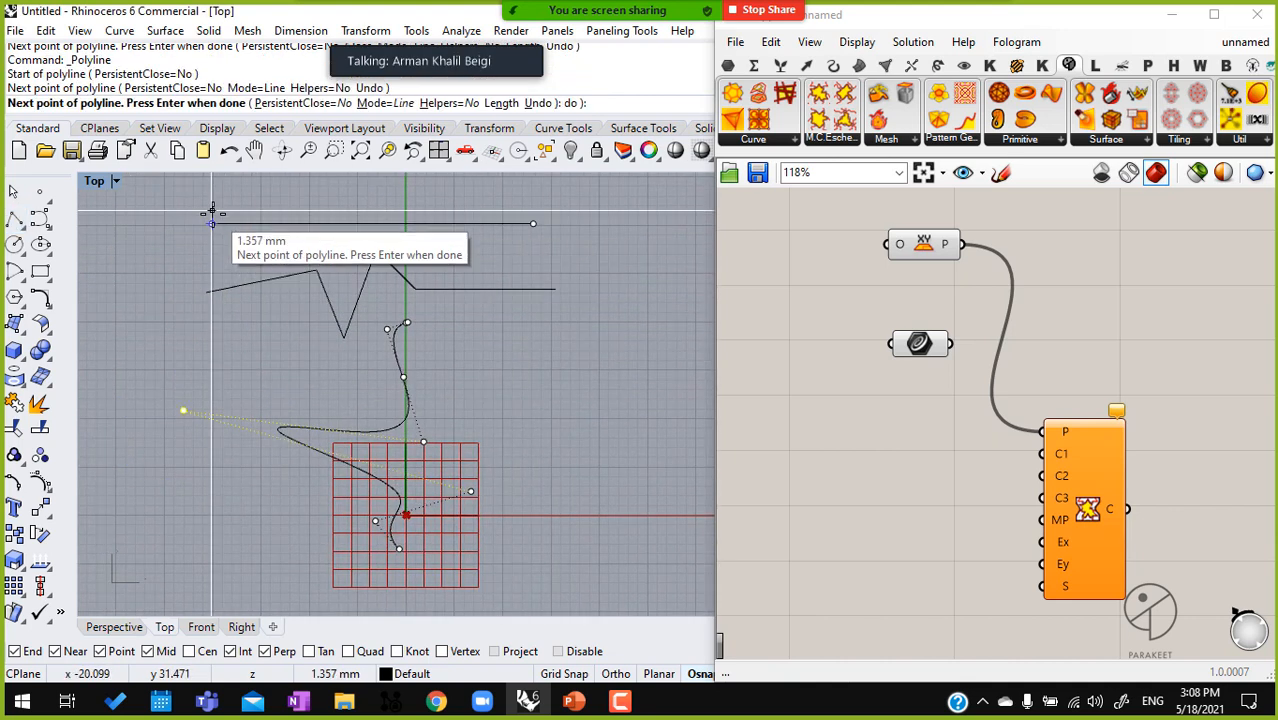
left_click(212, 213)
right_click(212, 214)
Move the existing Curve parameter beside the Escher component and connect it to input C1
right_click_drag(938, 514, 845, 451)
double_click(845, 451)
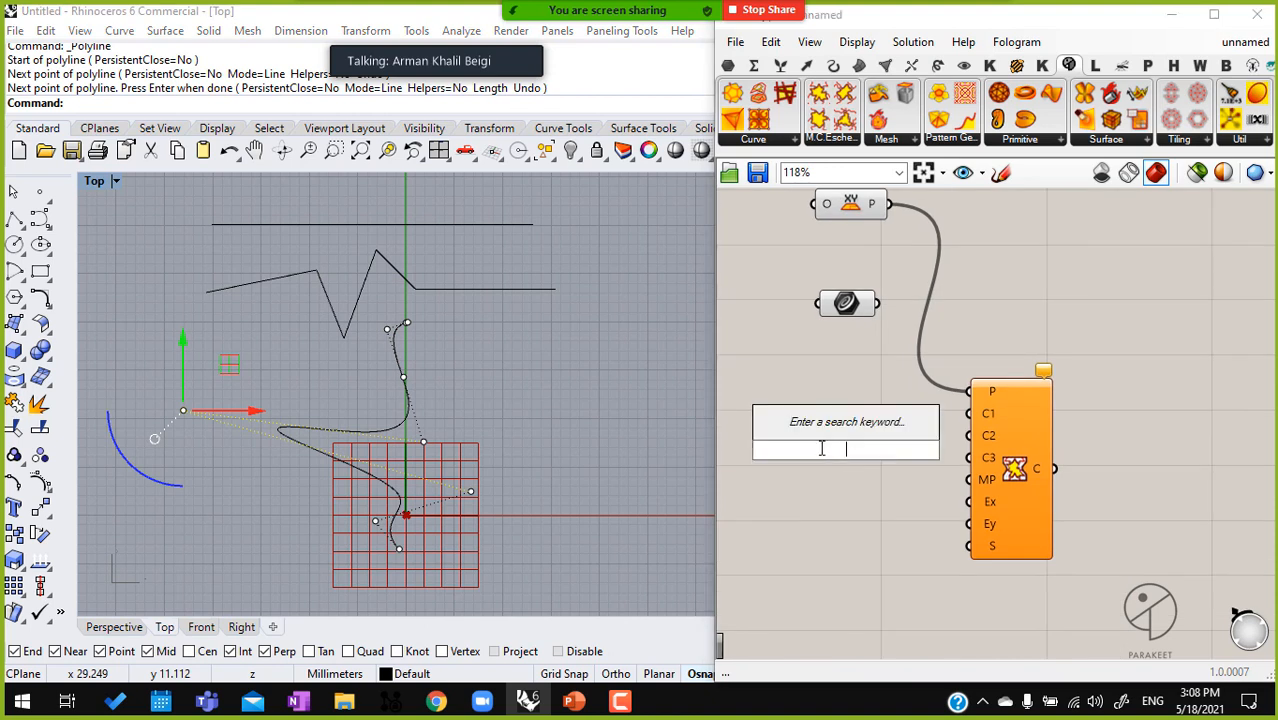
left_click(849, 312)
left_click_drag(850, 320, 851, 398)
left_click_drag(970, 415, 879, 381)
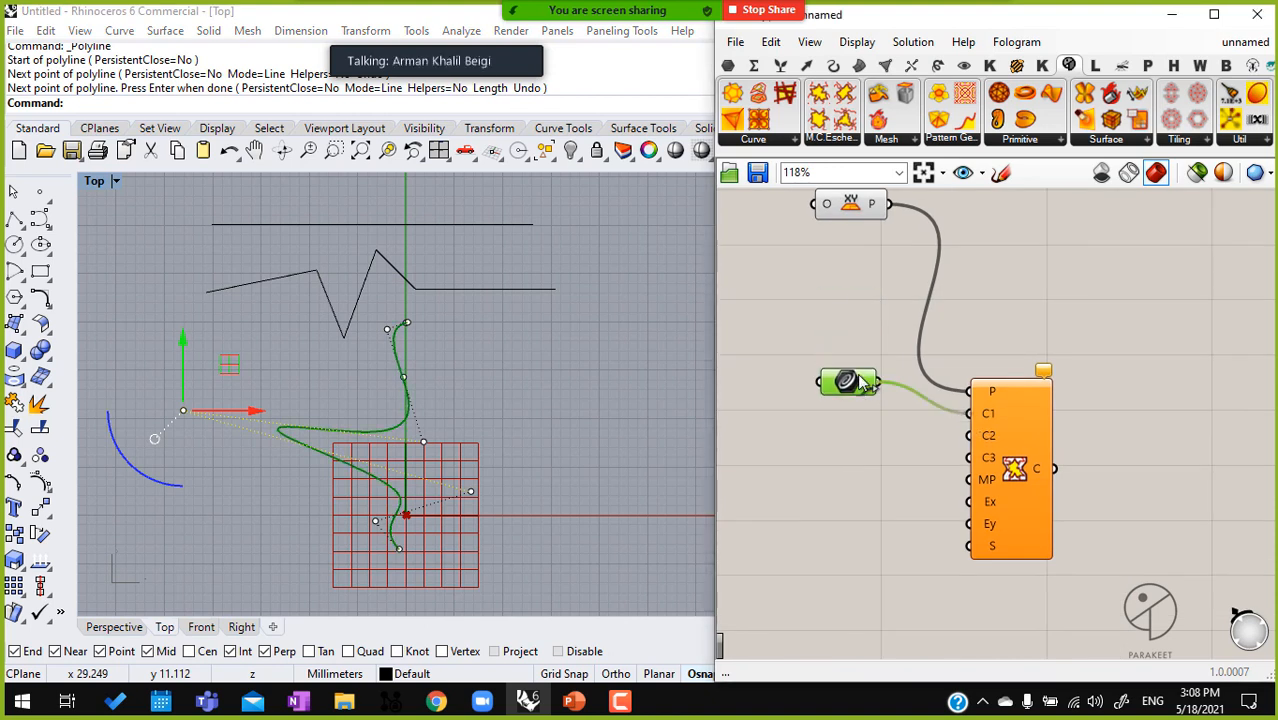
Reference the zigzag polyline in a copied Curve parameter and connect it to the component's C2 input
right_click(859, 434)
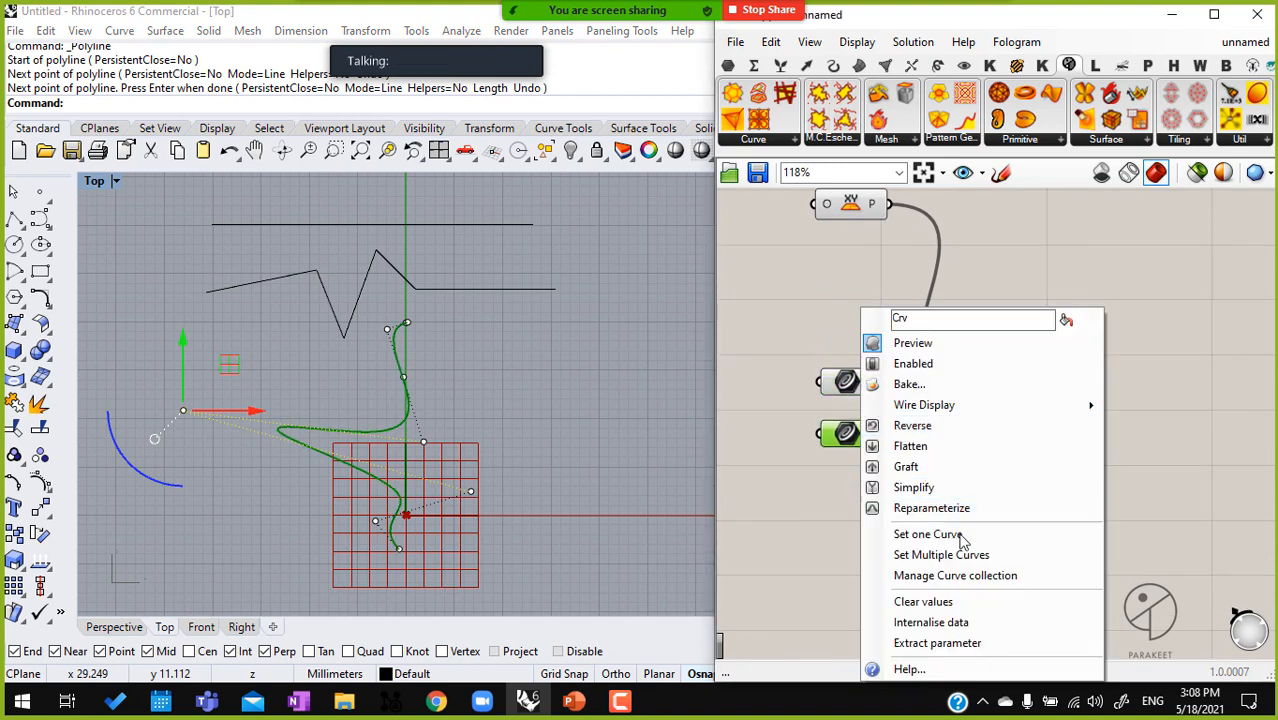
left_click(962, 531)
left_click(338, 320)
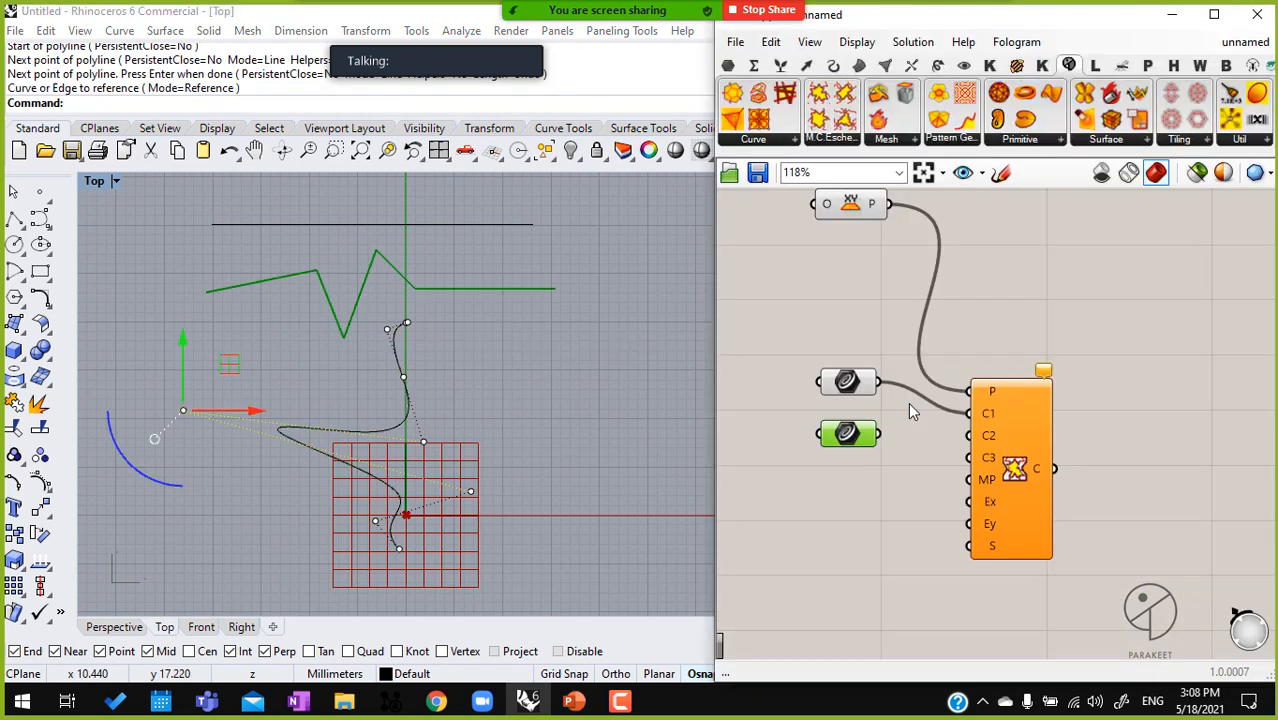
left_click_drag(879, 433, 957, 435)
Make another copy of the Curve parameter, reference the straight horizontal line in it, and connect it to input C3
left_click(859, 389)
left_click(855, 432)
left_click_drag(855, 436, 860, 488, "alt")
right_click(858, 490)
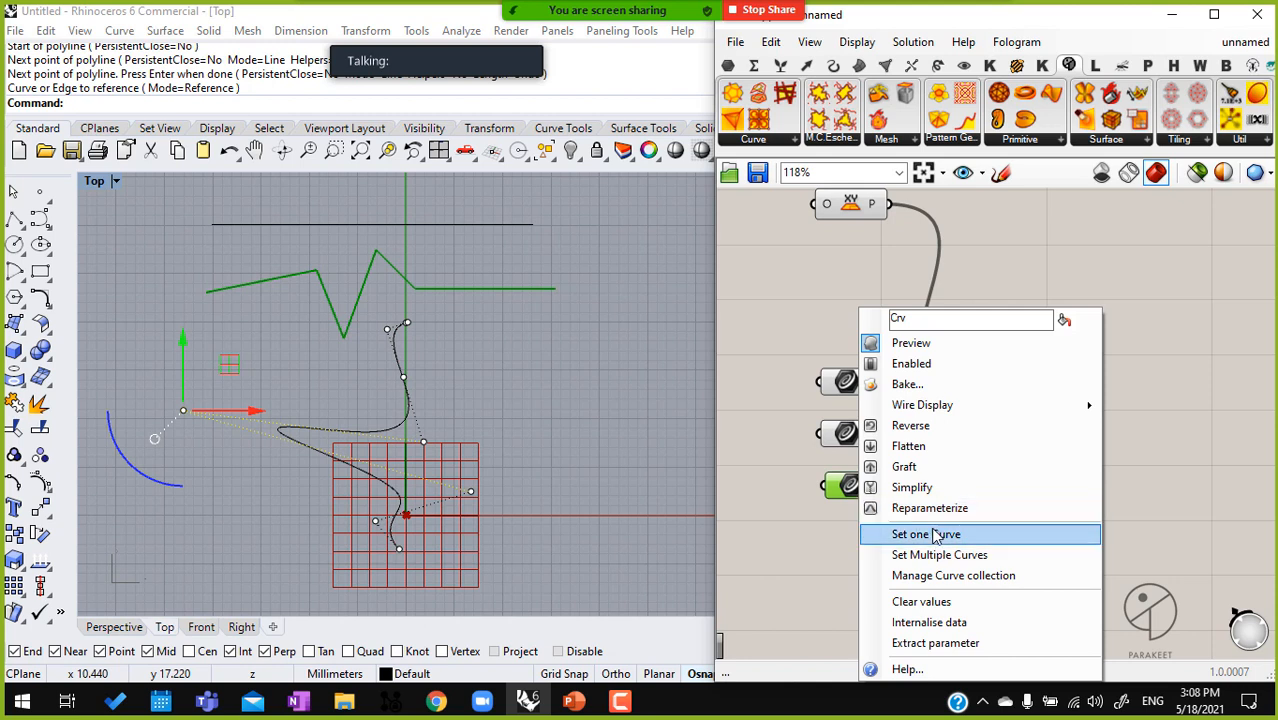
left_click(939, 531)
left_click(266, 221)
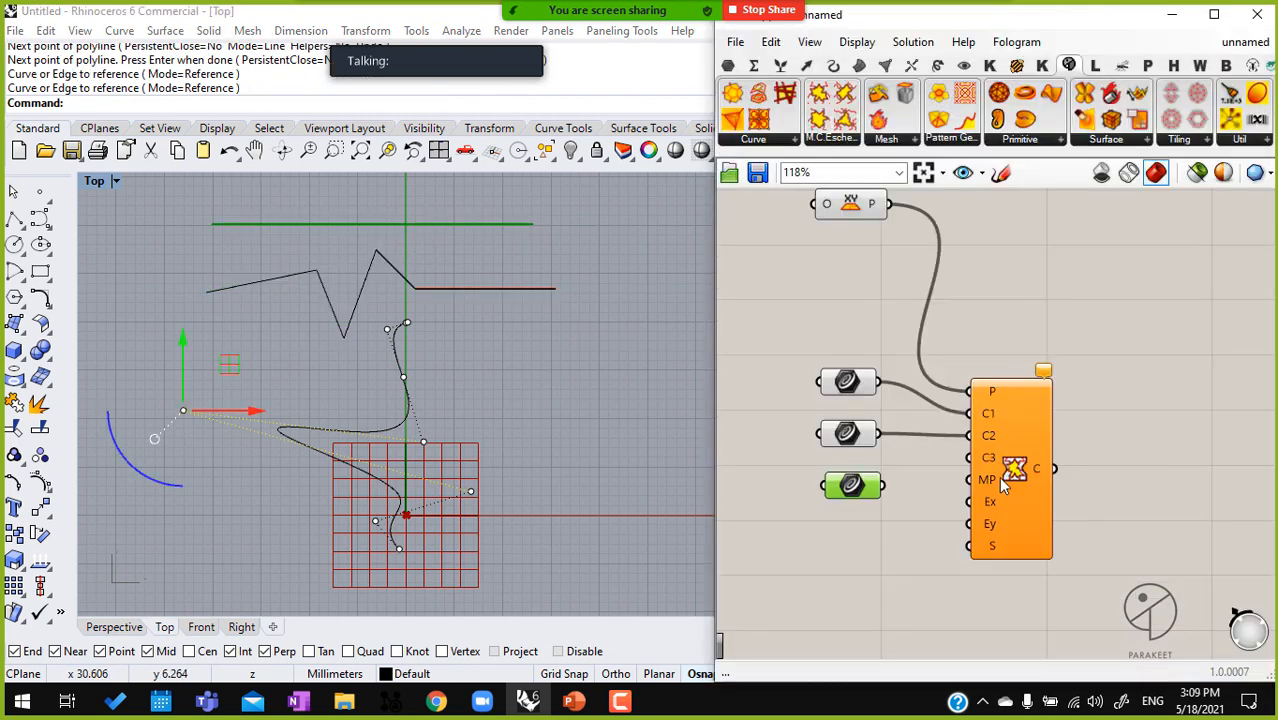
left_click_drag(958, 463, 884, 486)
scroll(438, 486, "up", 2)
scroll(438, 486, "up", 5)
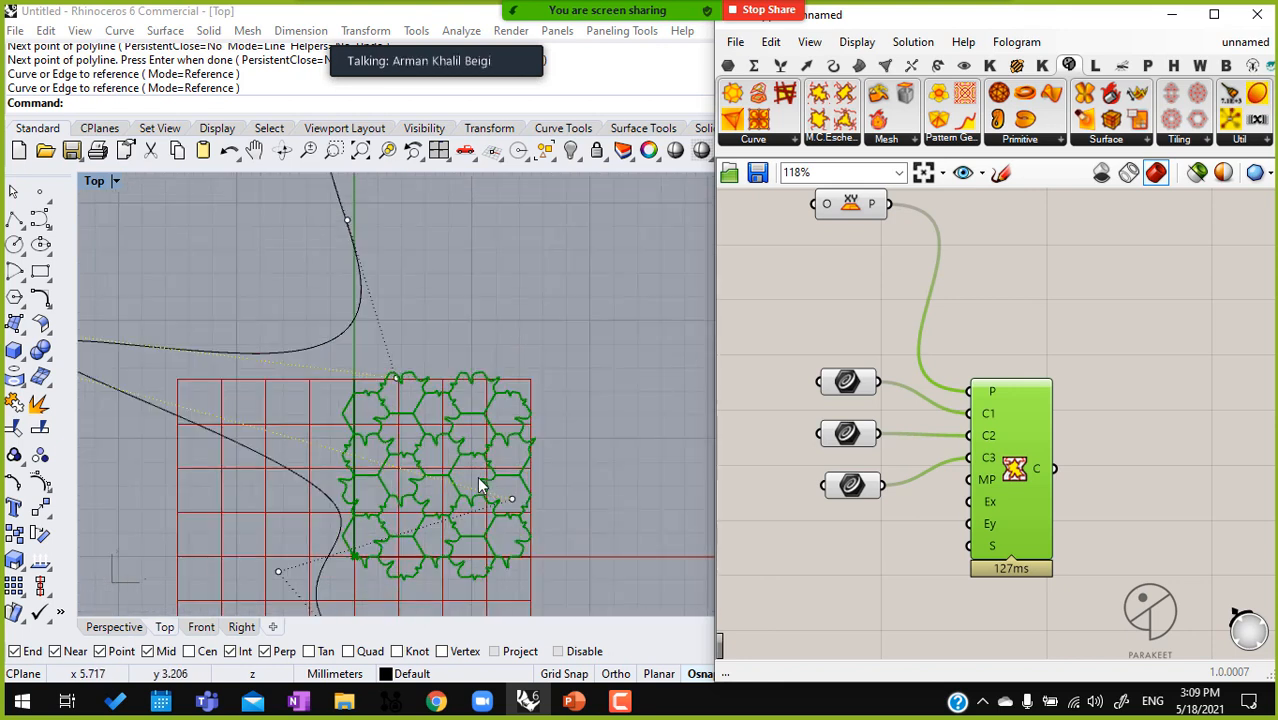
Turn off the preview of the XY Plane component and examine the resulting Escher tiling edges in the Top view
left_click(864, 212)
scroll(864, 209, "down", 2)
middle_click(864, 207)
right_click_drag(1122, 283, 1144, 386)
left_click_drag(977, 279, 847, 346)
middle_click(847, 346)
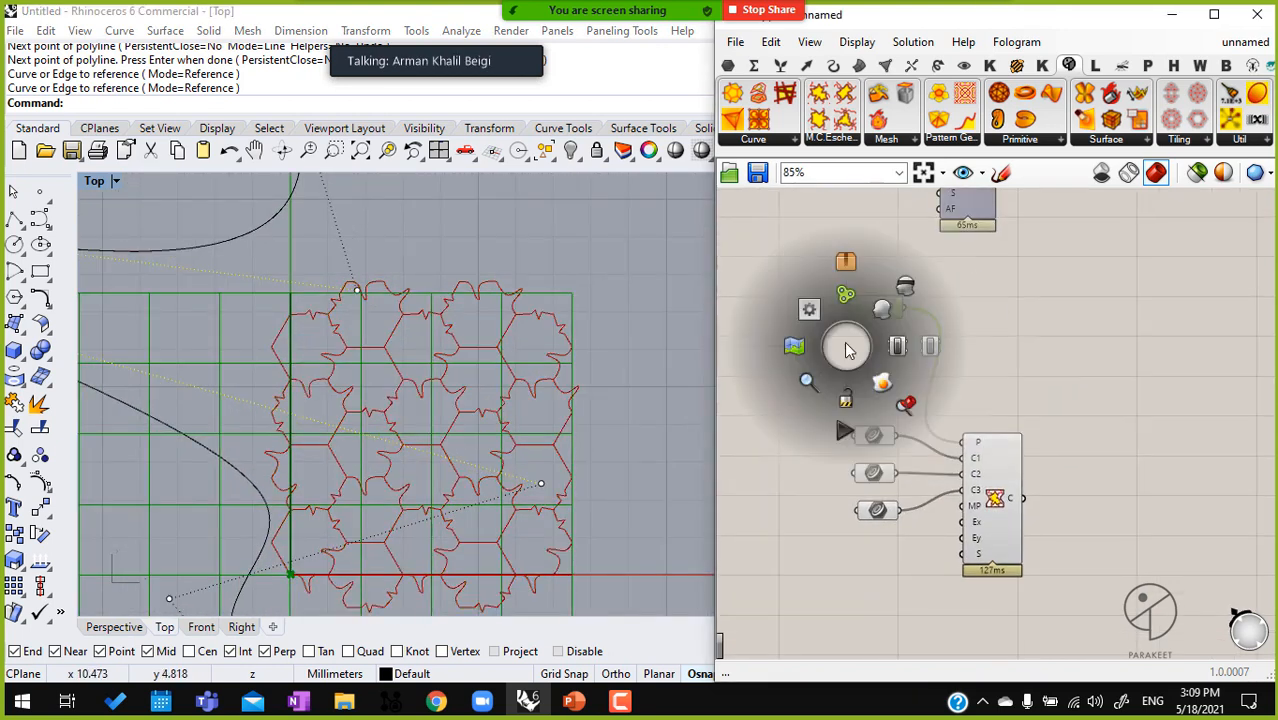
left_click(907, 286)
scroll(450, 450, "up", 5)
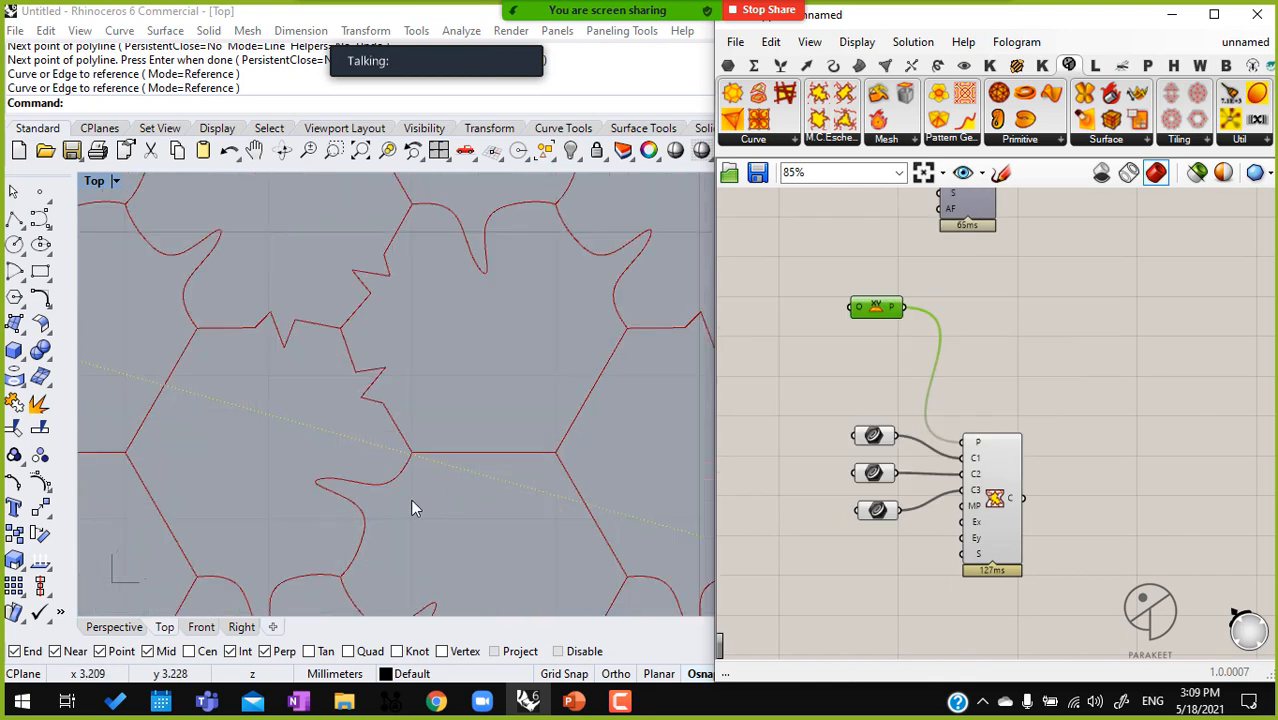
scroll(478, 440, "down", 2)
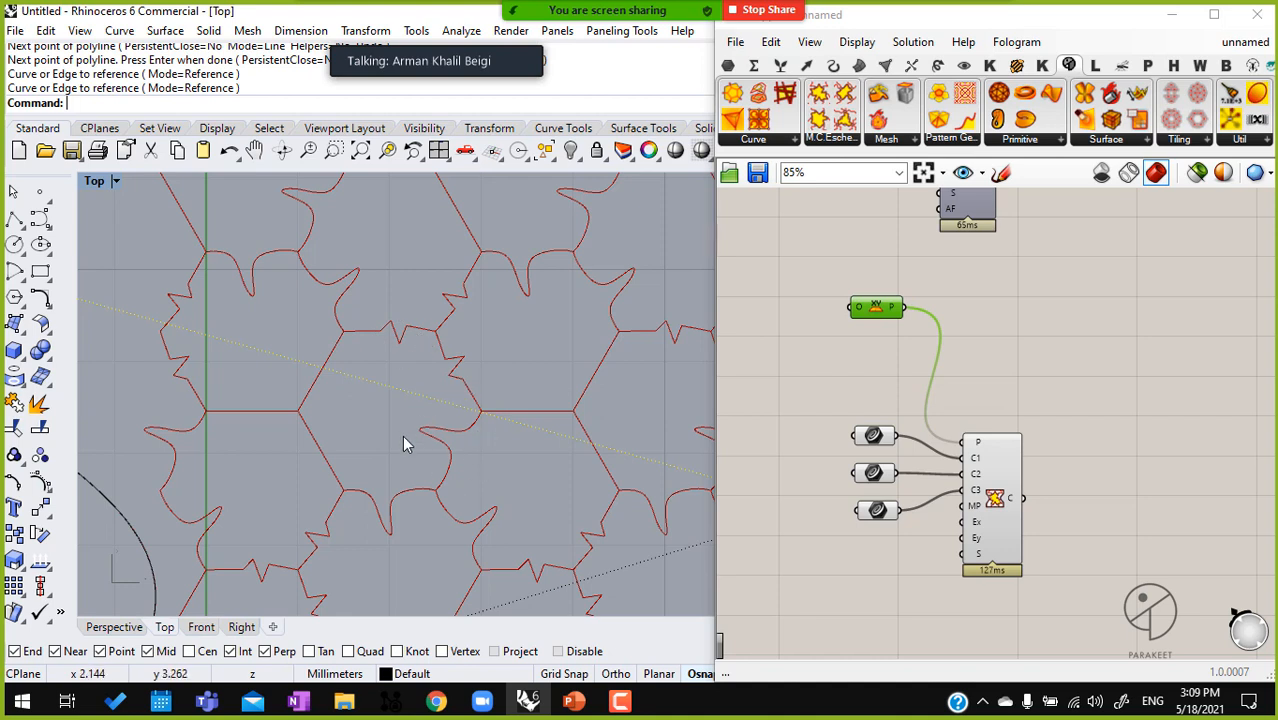
scroll(318, 380, "down", 10)
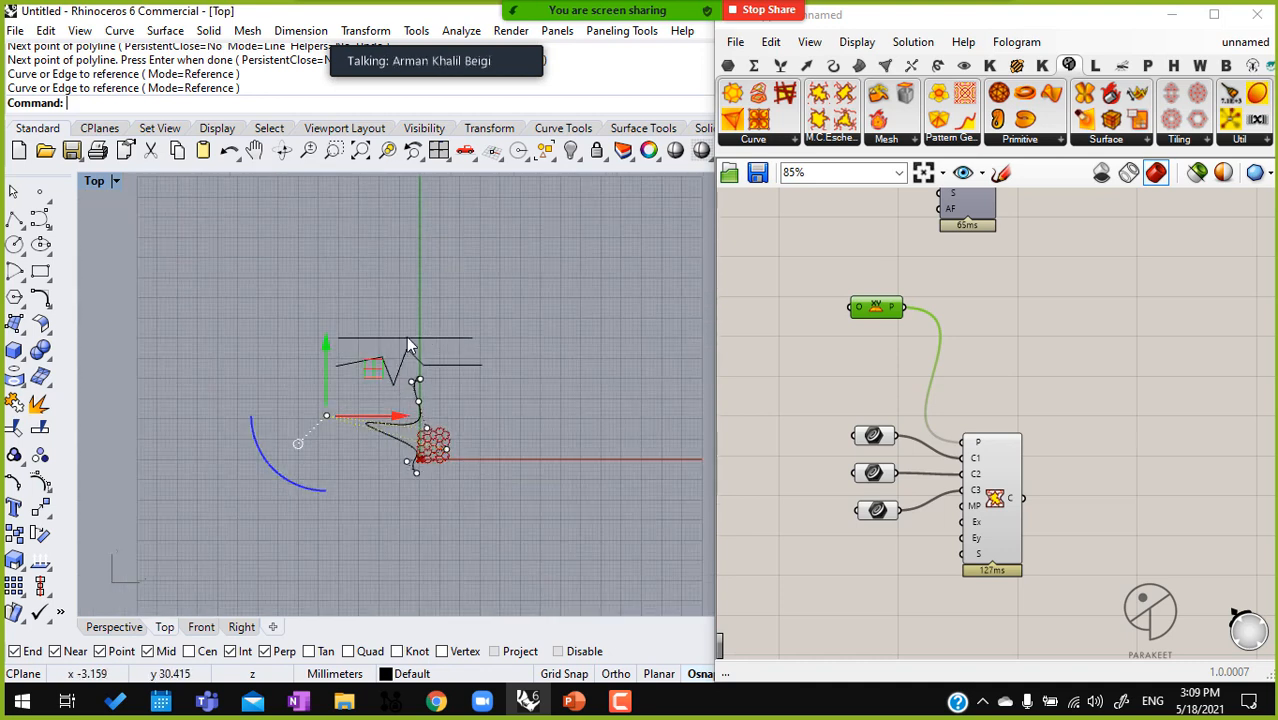
Move the straight horizontal line further up from the zigzag polyline in the Top view
left_click(409, 342)
scroll(427, 316, "up", 5)
left_click_drag(424, 332, 474, 252)
right_click_drag(484, 479, 477, 308)
scroll(400, 450, "up", 14)
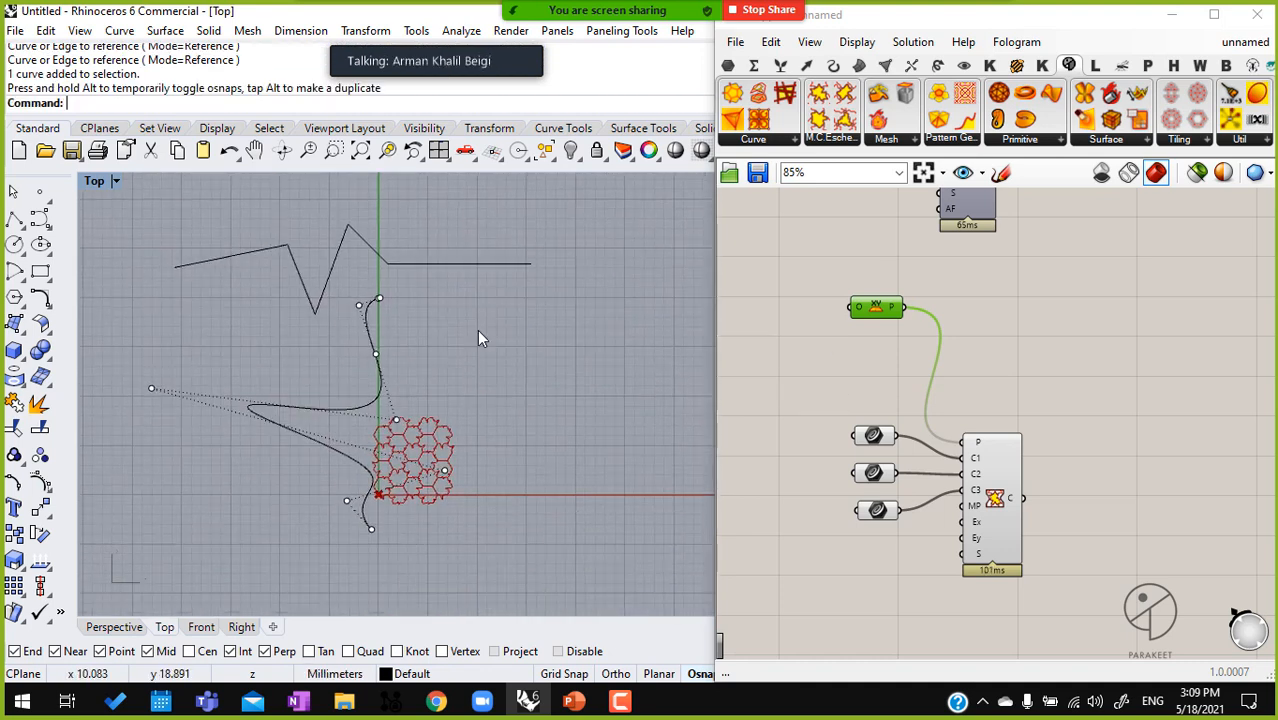
Add a number slider with the value 12 and connect it to the Escher component's Ex input
scroll(880, 520, "up", 3)
left_click(1062, 457)
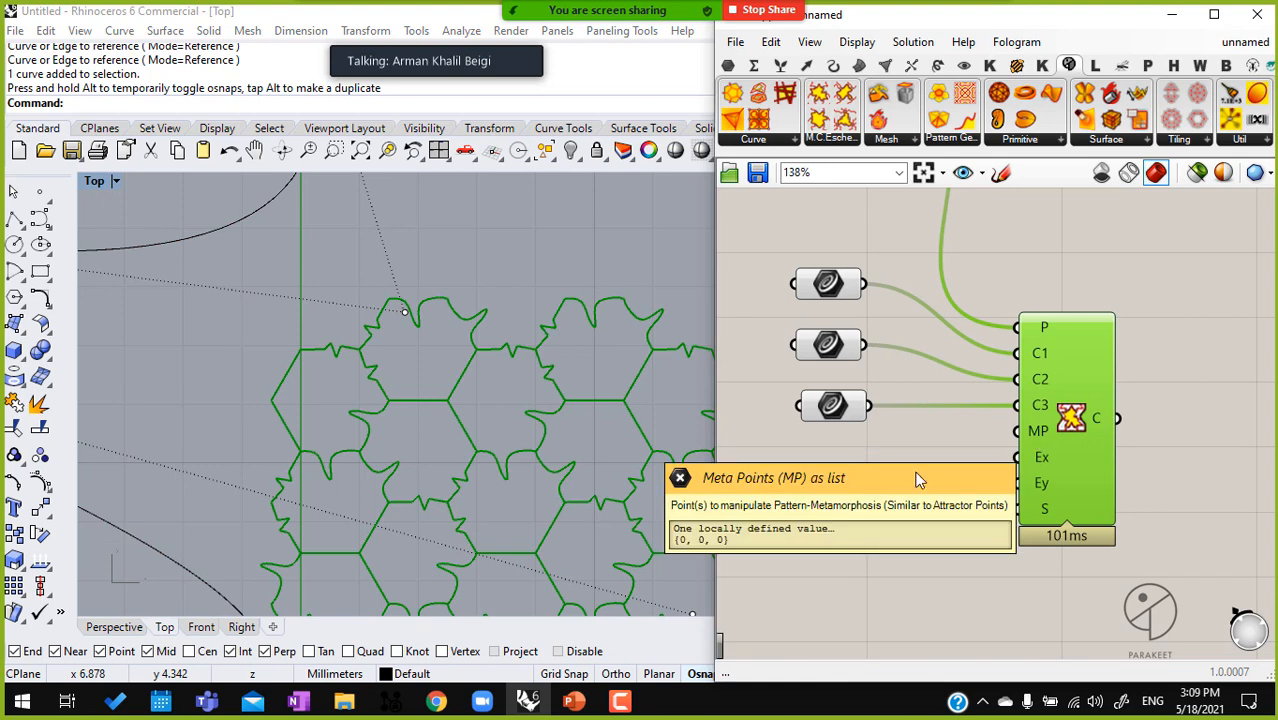
scroll(504, 389, "down", 8)
scroll(880, 405, "down", 2)
left_click_drag(974, 412, 1032, 413)
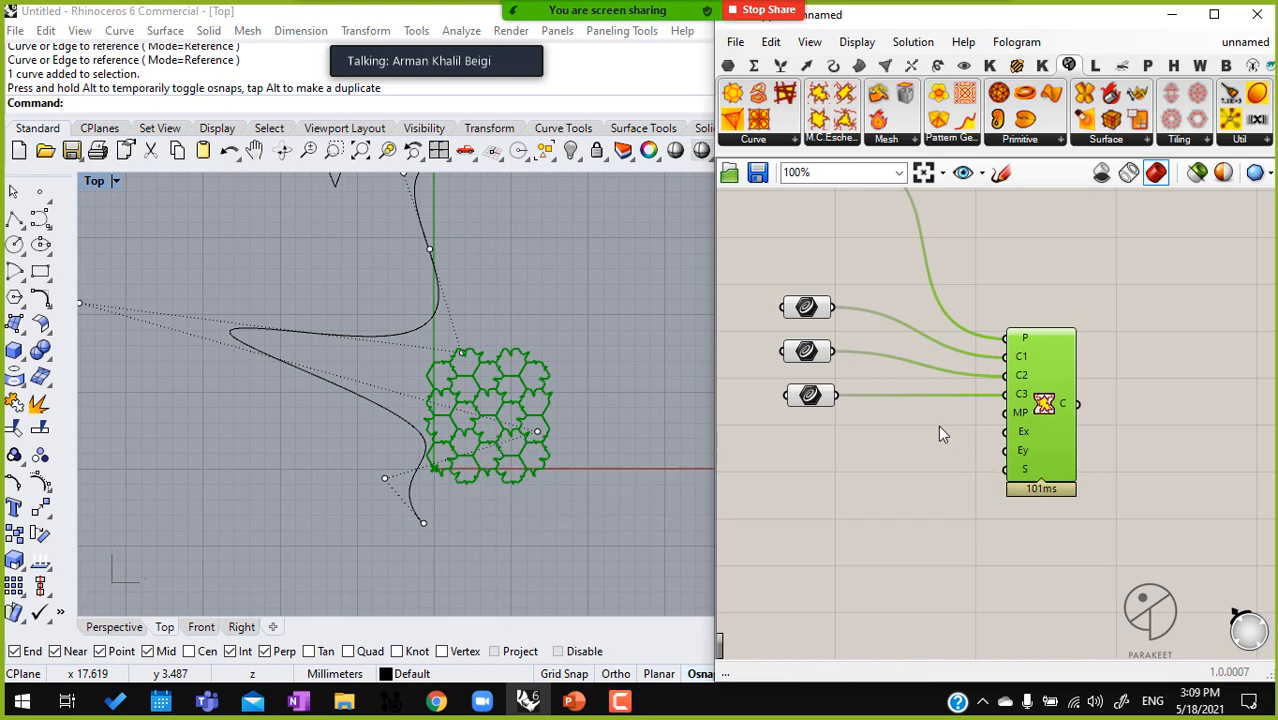
double_click(842, 465)
type("12")
key("Return")
scroll(1030, 485, "up", 3)
left_click_drag(998, 394, 858, 443)
Place a second slider below Extend X, set it to 5, and connect it to the Ey input
right_click_drag(640, 434, 533, 411)
left_click_drag(829, 433, 819, 457)
right_click_drag(820, 471, 962, 466)
scroll(843, 457, "up", 3)
left_click_drag(841, 450, 829, 447)
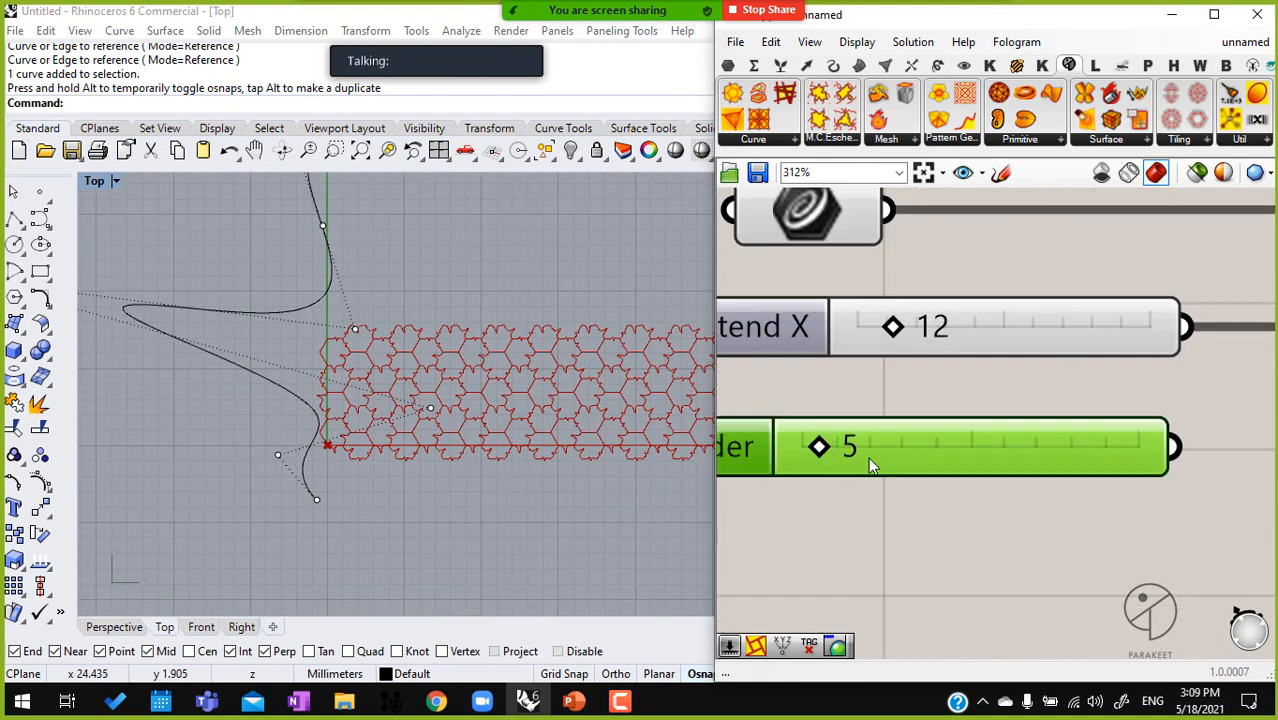
scroll(816, 448, "down", 3)
left_click_drag(1083, 416, 975, 447)
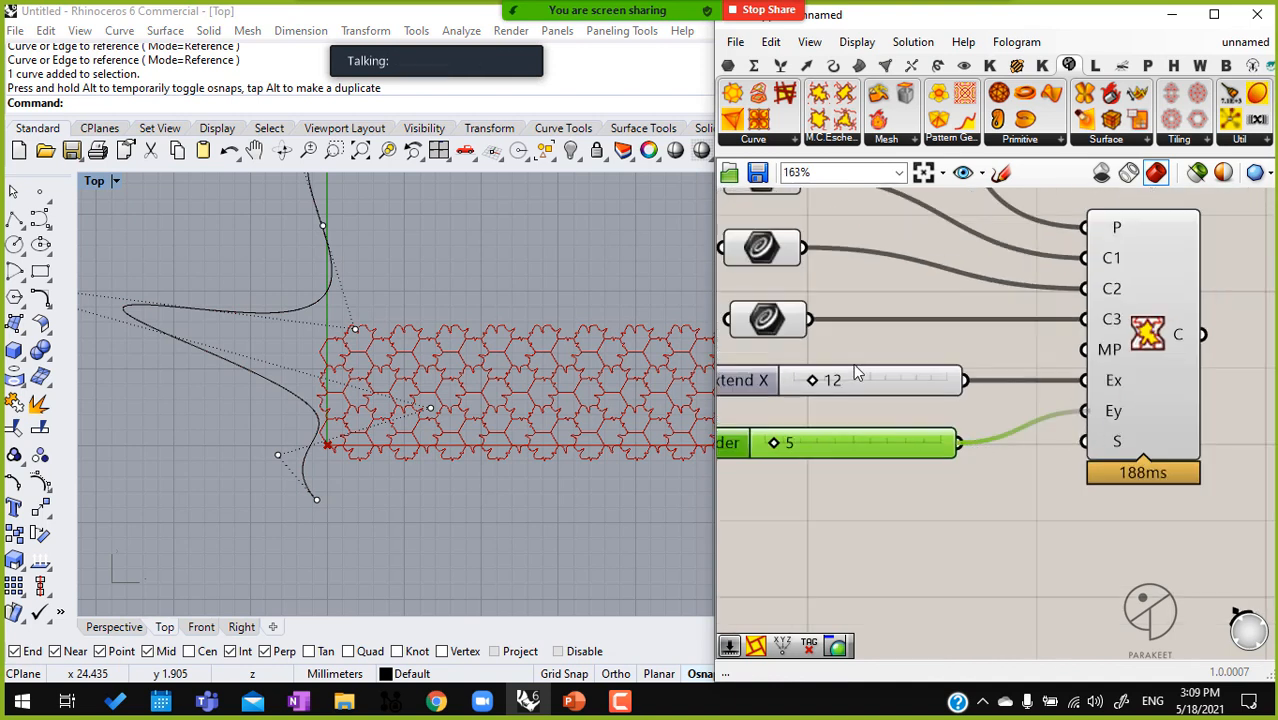
Set the Extend X slider to 8 and move both Extend sliders lower, clear of the Curve parameters
scroll(857, 373, "up", 2)
left_click_drag(790, 386, 781, 387)
left_click_drag(980, 544, 863, 337)
scroll(910, 381, "down", 5)
right_click_drag(910, 381, 930, 510)
left_click_drag(930, 515, 926, 558)
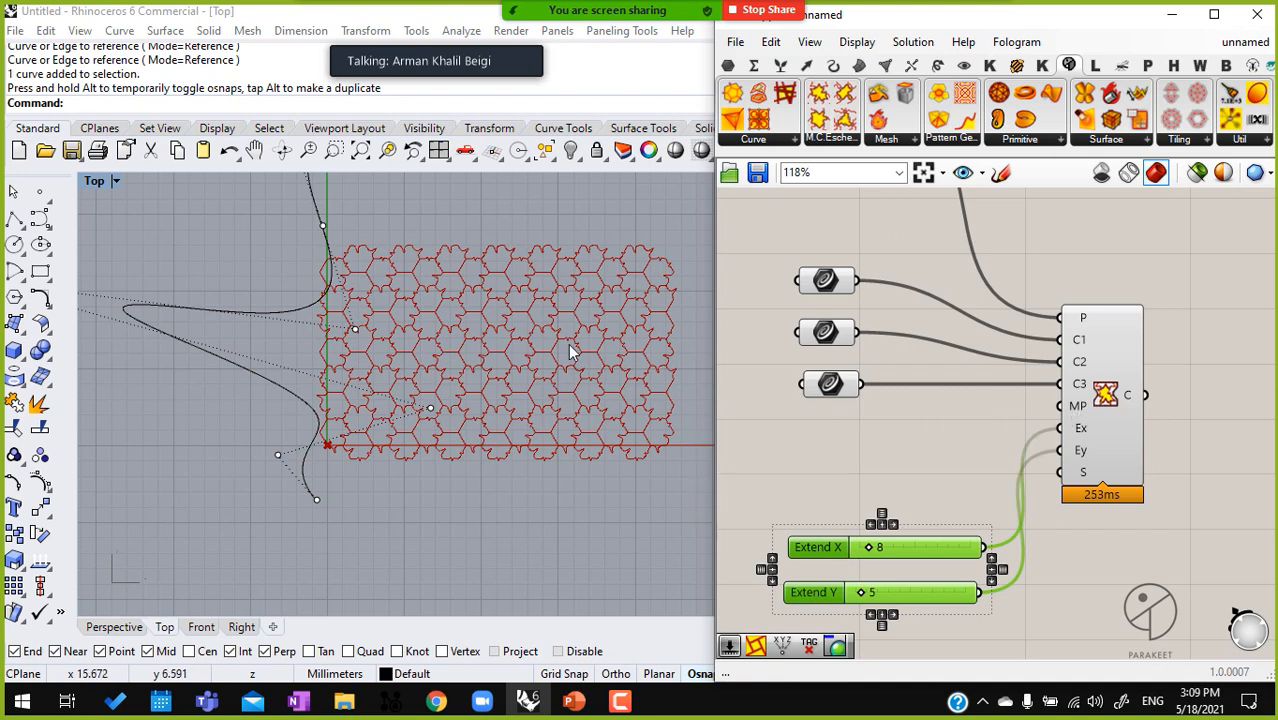
Place a point object inside the tiling in the Top view, at about x 15.5, y 7.1
left_click(532, 422)
left_click_drag(292, 430, 239, 440)
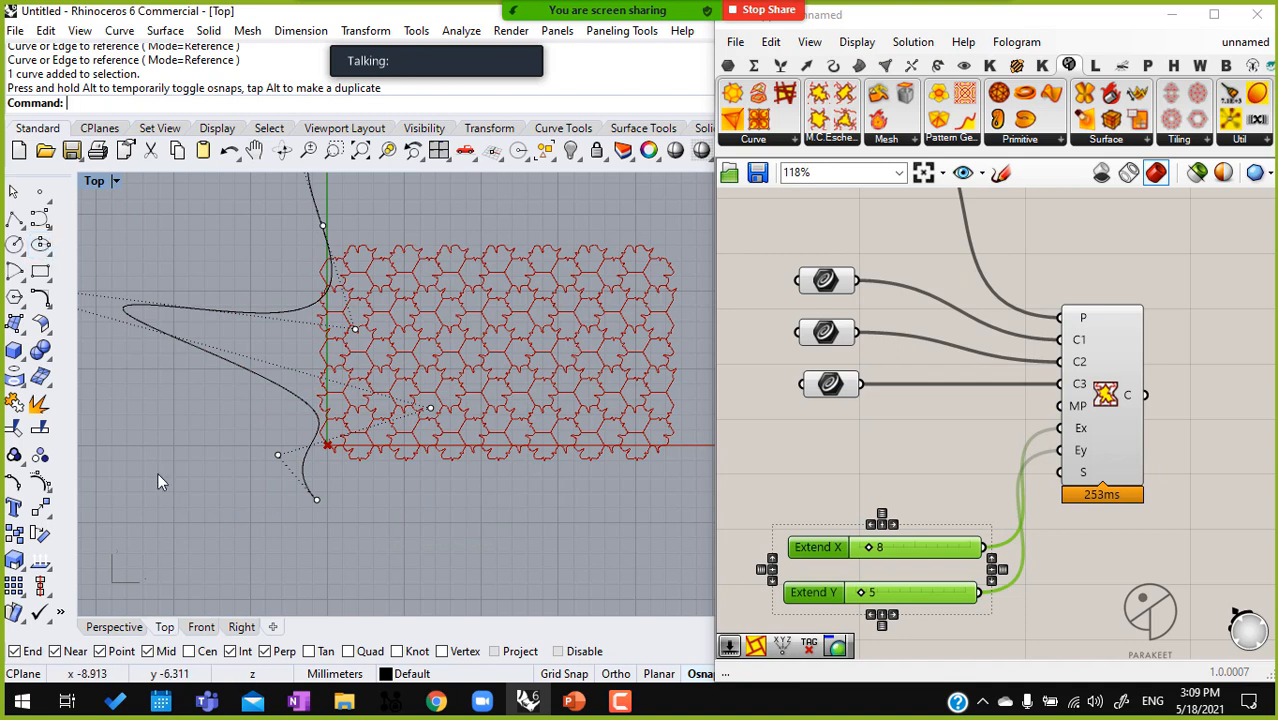
left_click(40, 191)
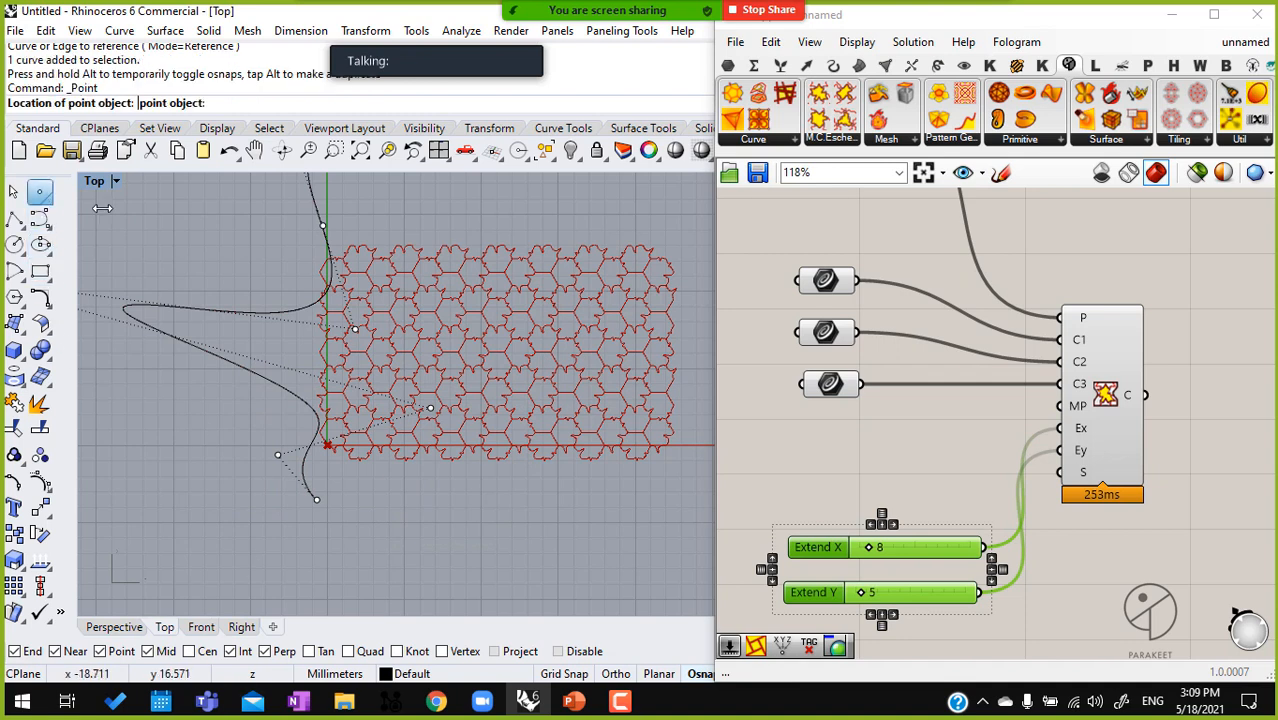
left_click(566, 334)
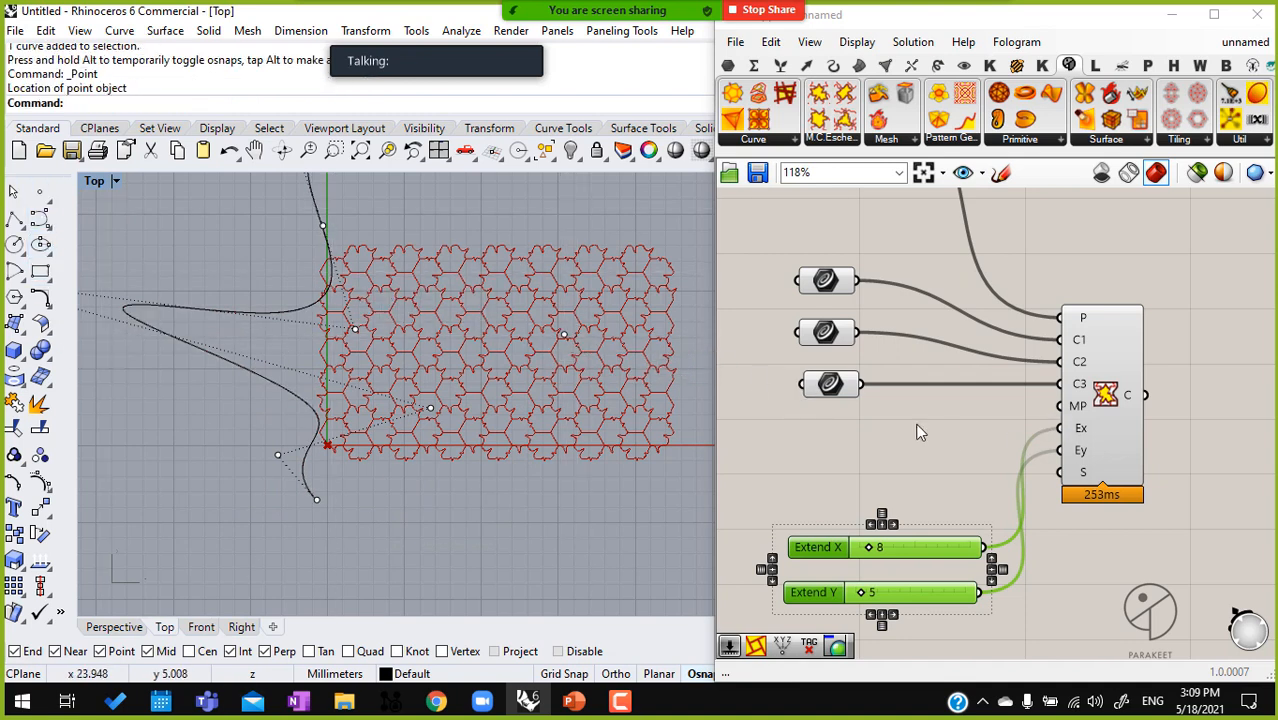
Add a Point parameter, reference the new Rhino point in it, and connect it to the MP input
double_click(911, 440)
type("pt")
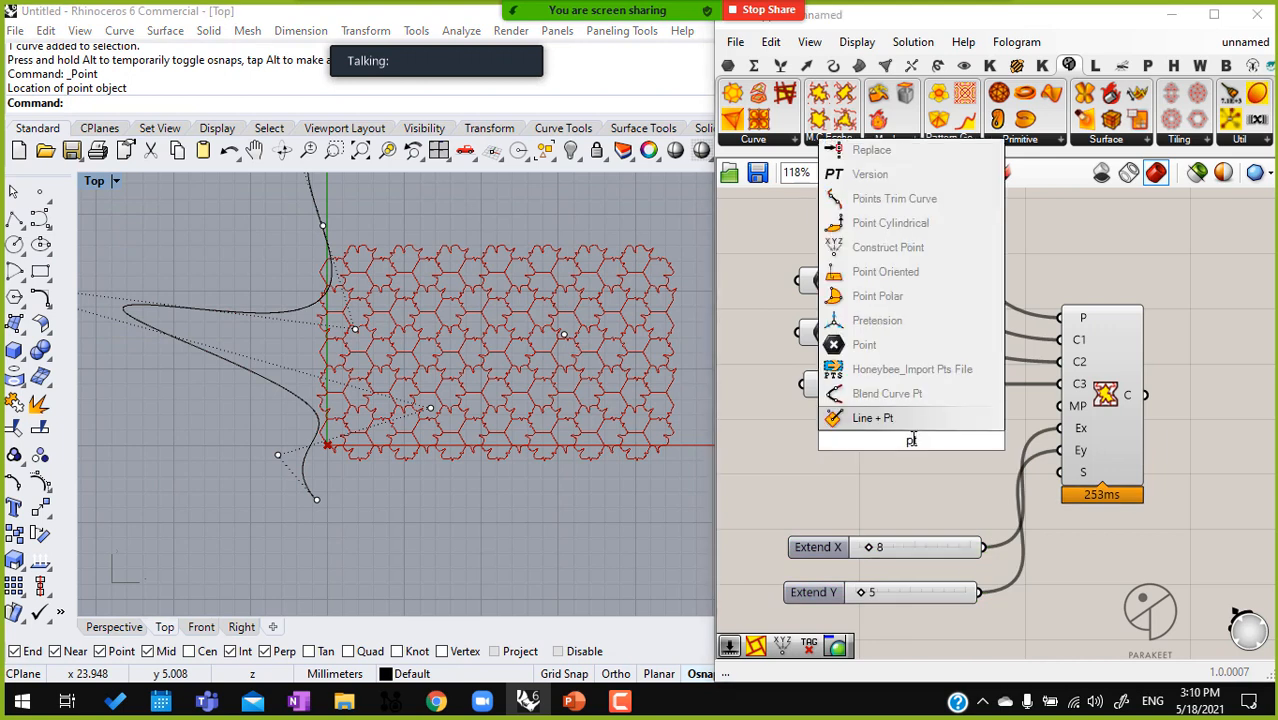
left_click(892, 344)
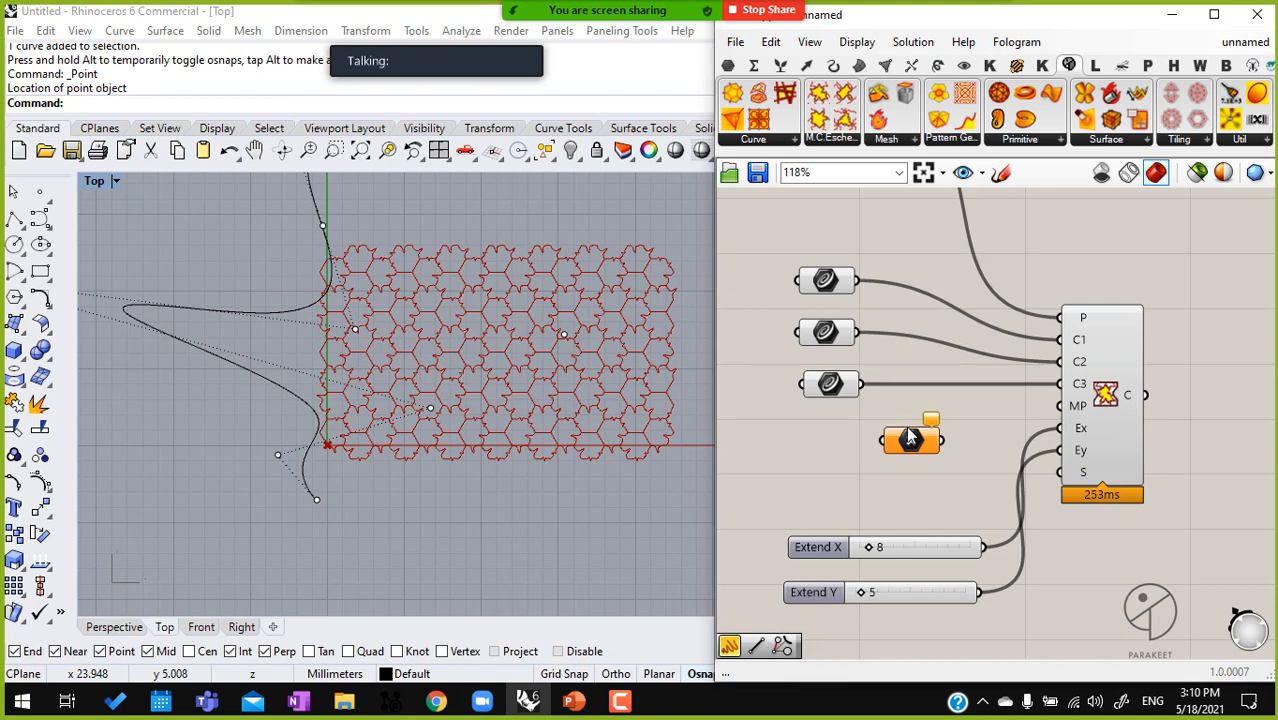
right_click(910, 440)
left_click(995, 541)
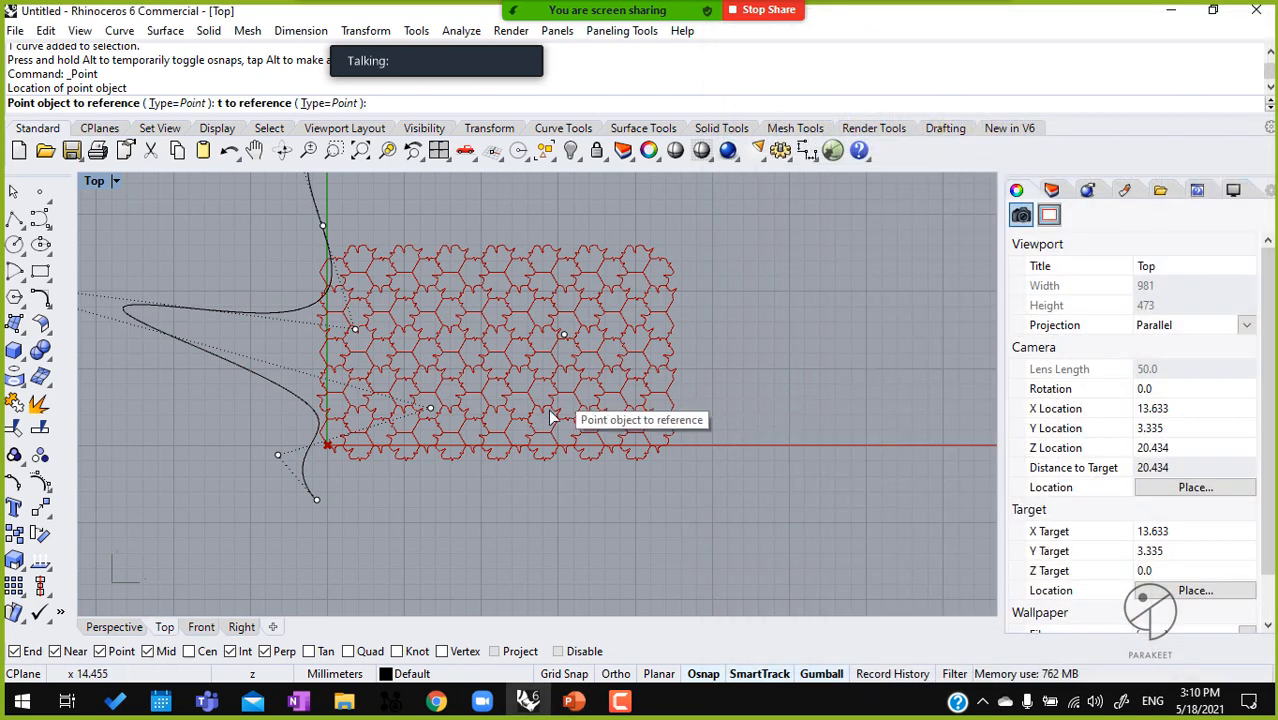
left_click(563, 335)
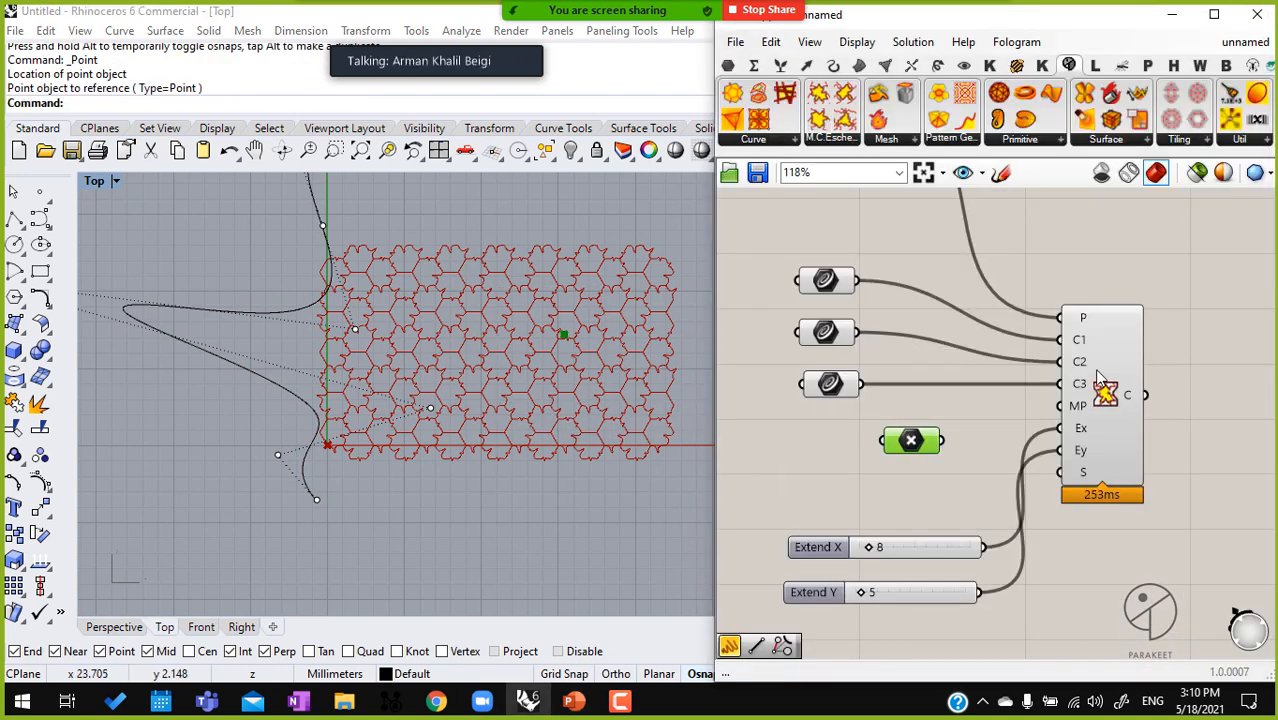
left_click_drag(1058, 409, 958, 446)
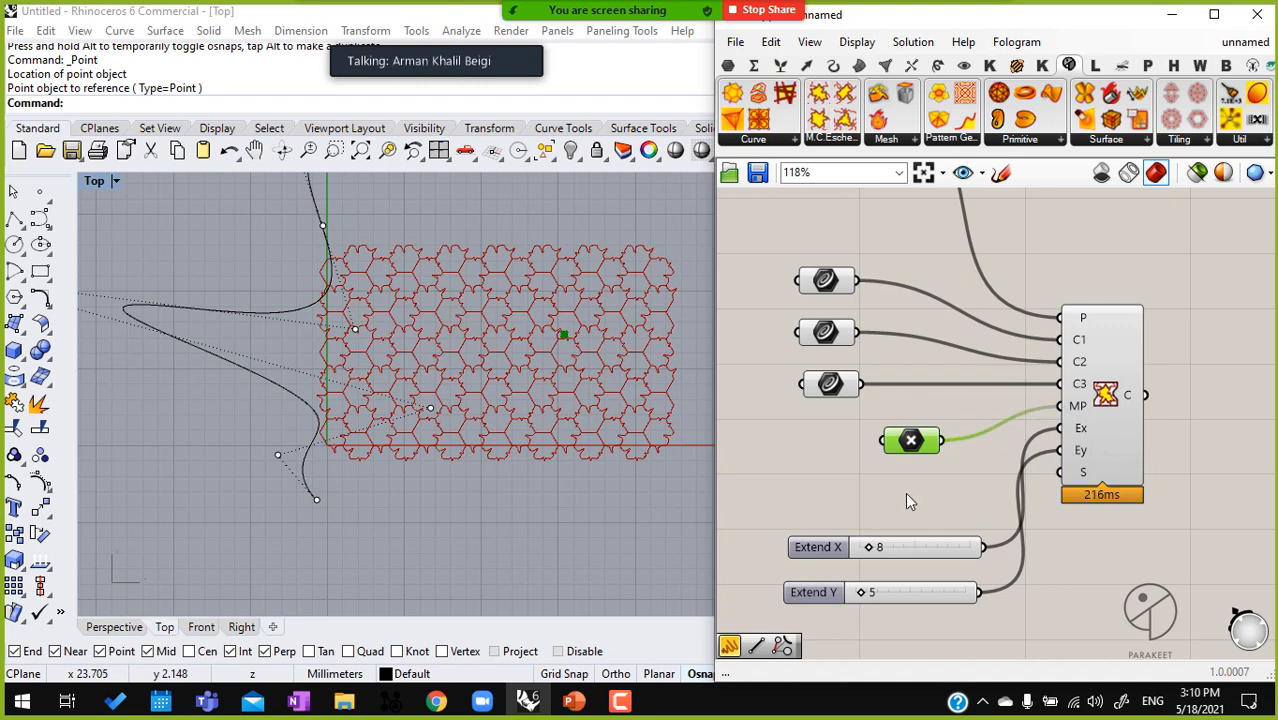
Move the Point parameter slightly down, between the third Curve parameter and the Extend X slider
right_click_drag(1088, 526, 993, 457)
left_click_drag(1009, 408, 1114, 416)
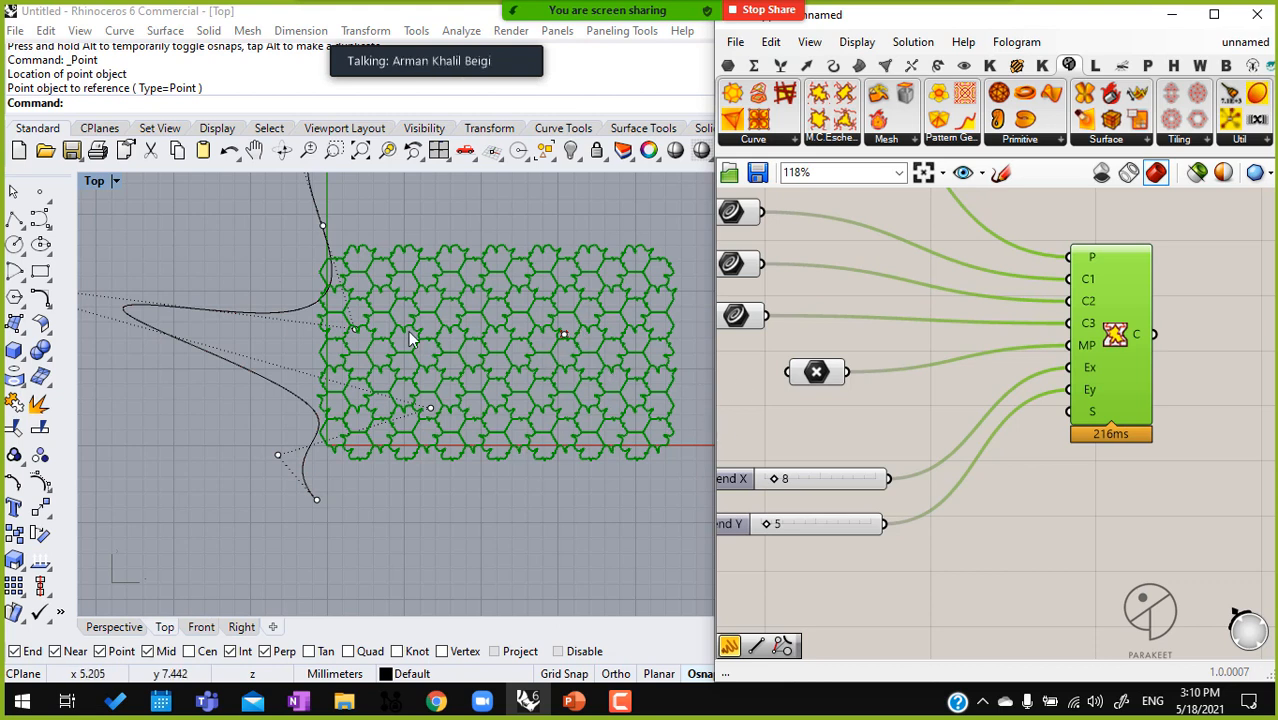
scroll(422, 342, "down", 10)
scroll(576, 354, "up", 10)
left_click_drag(816, 374, 803, 398)
left_click_drag(820, 416, 823, 408)
scroll(468, 400, "down", 6)
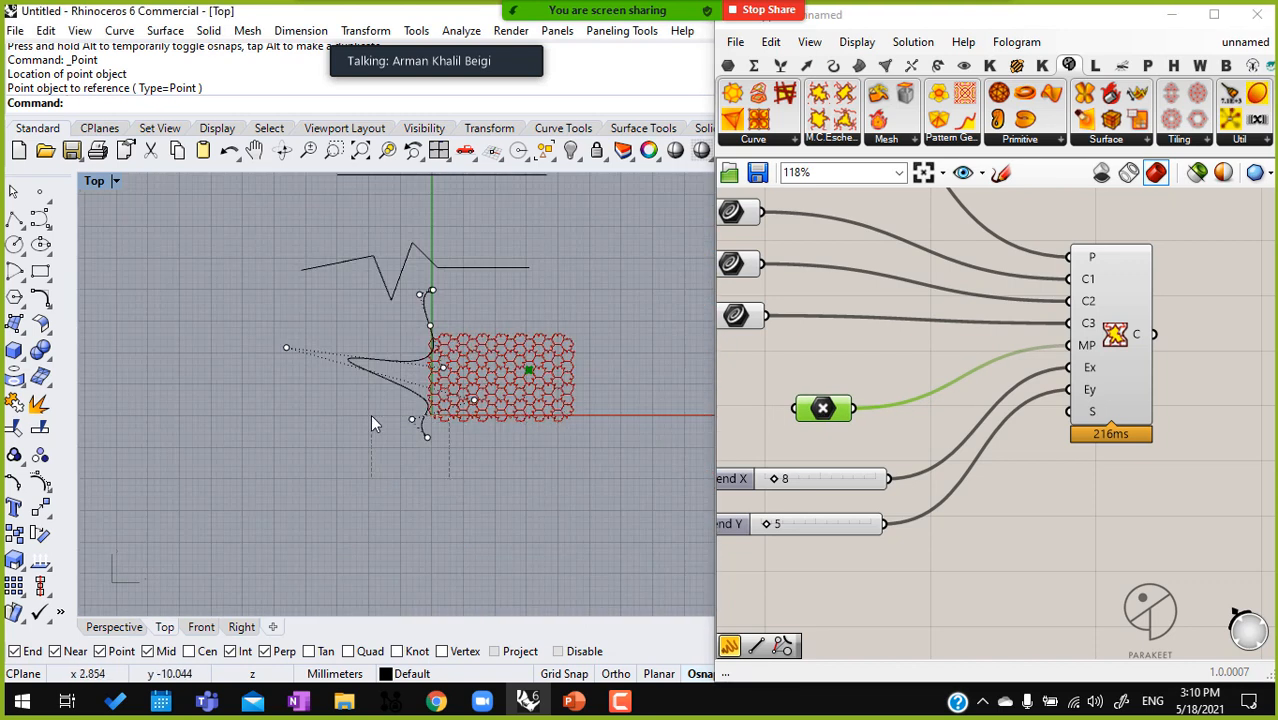
Lower the wavy curve's two bottom control points and shift the whole curve down and away from the tiling
left_click_drag(372, 418, 372, 419)
left_click_drag(466, 380, 463, 426)
key("Escape")
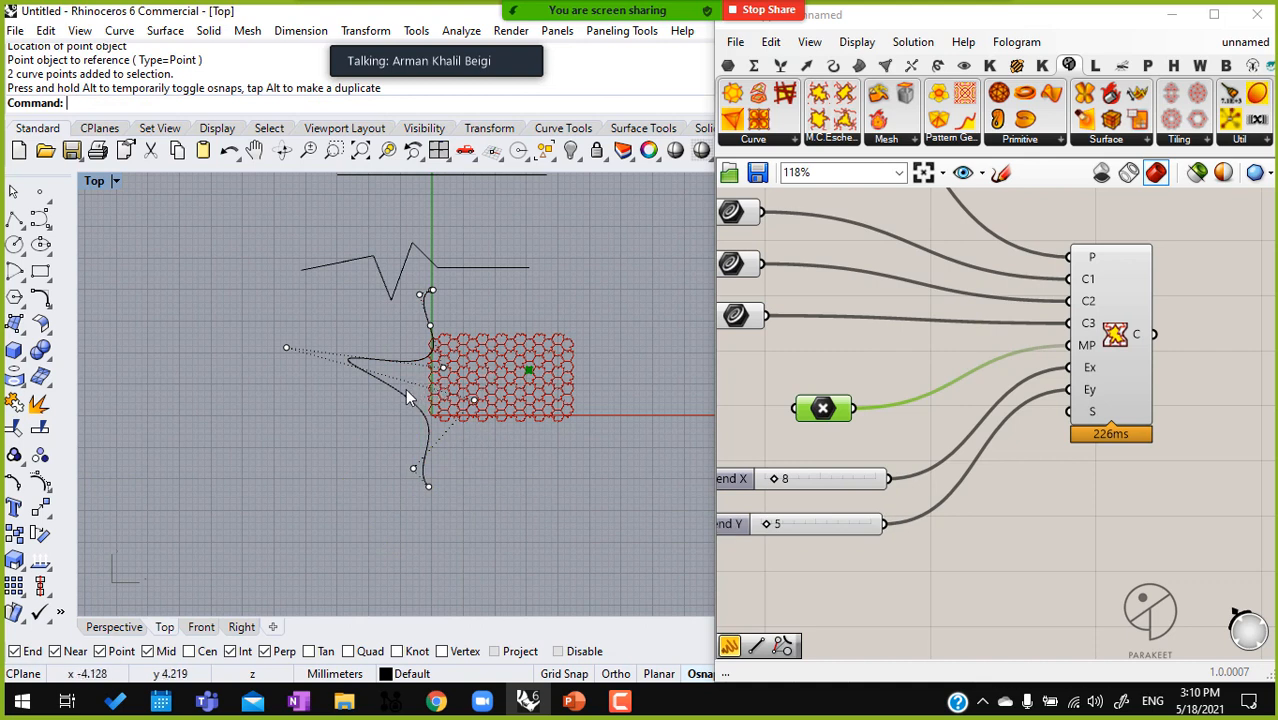
left_click(401, 393)
left_click_drag(391, 388, 332, 438)
left_click(513, 490)
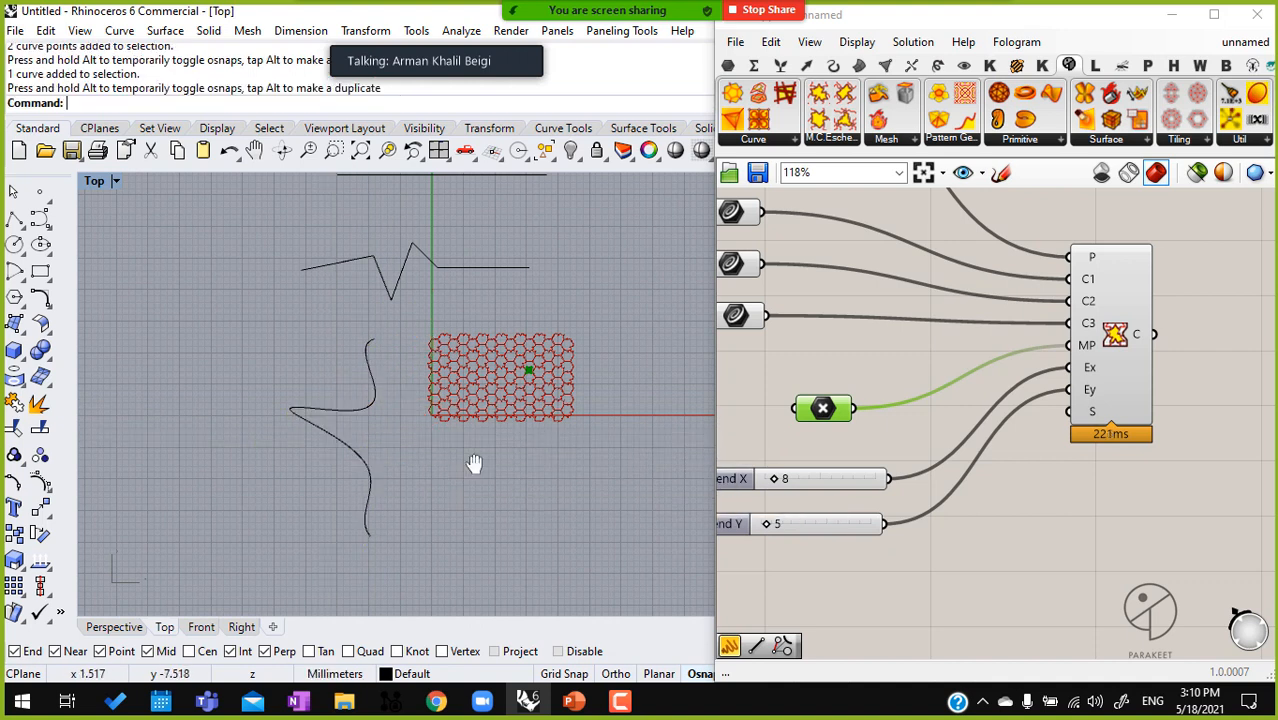
right_click_drag(445, 470, 467, 460)
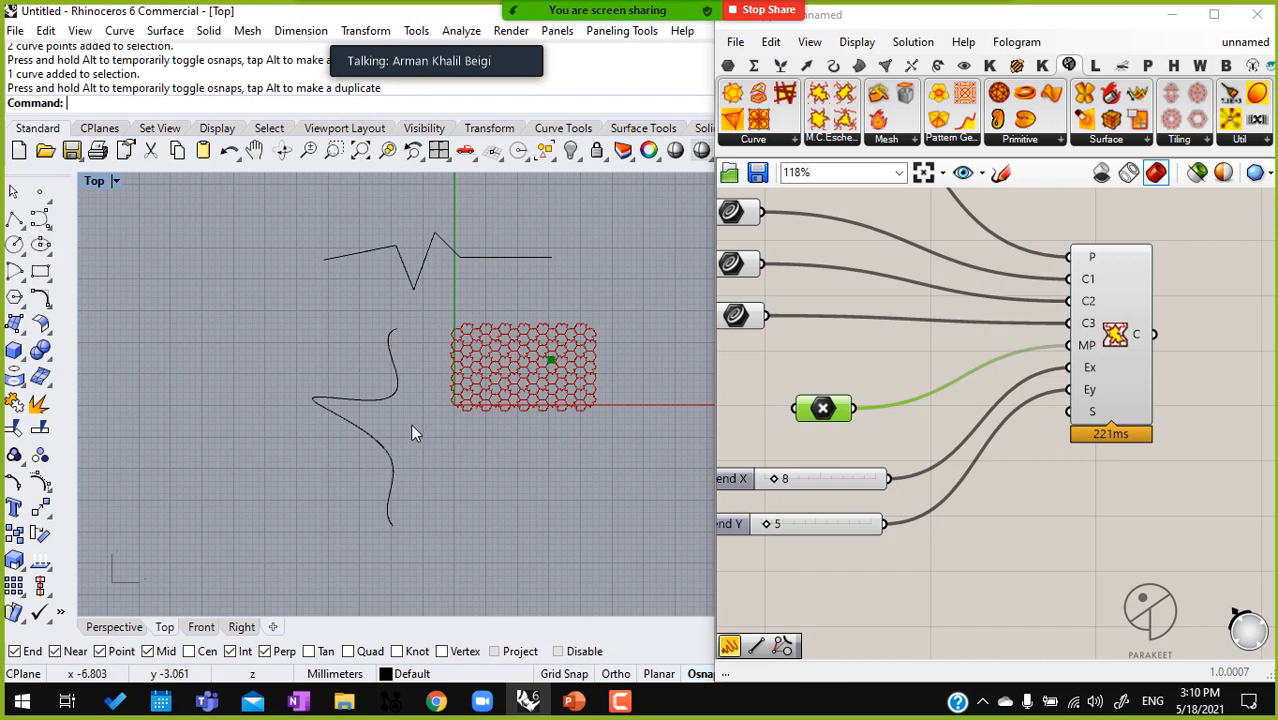
Draw a vertical, S-shaped interpolated curve to the left of the existing wavy curve in the Top view
left_click_drag(299, 463, 294, 461)
left_click(48, 226)
left_click(95, 224)
left_click(255, 328)
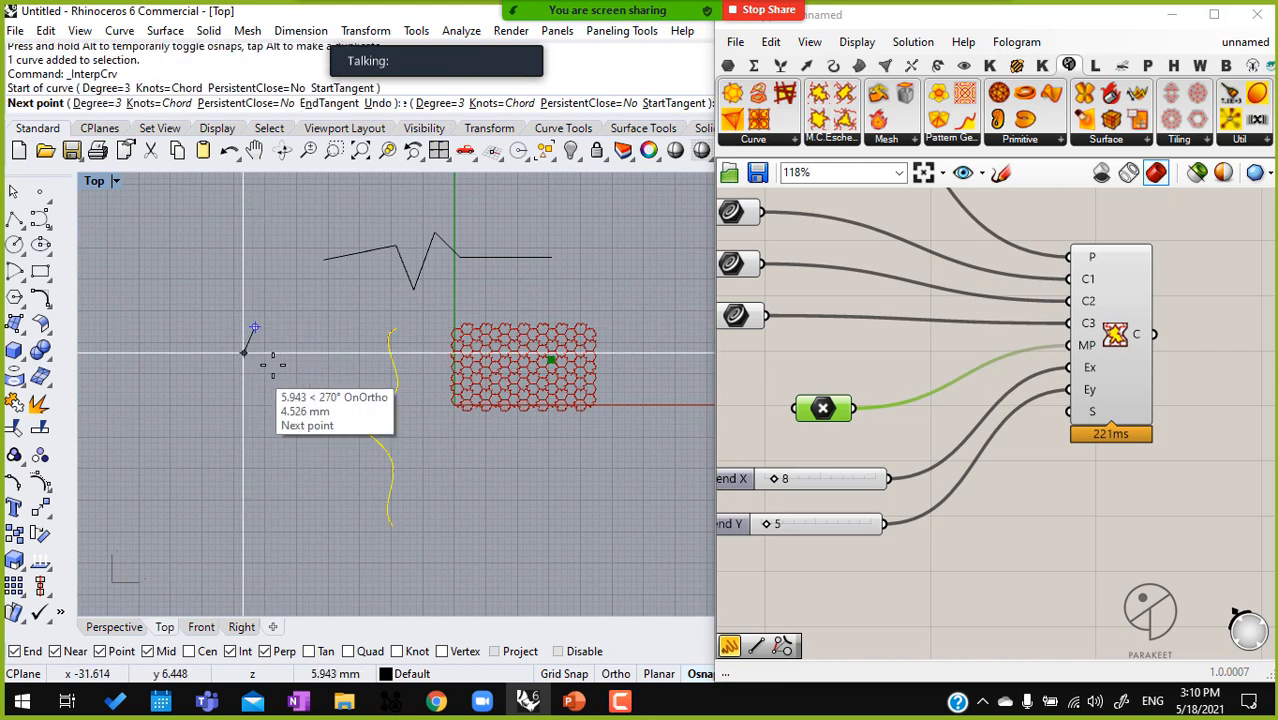
left_click(255, 363)
left_click(273, 364)
left_click(296, 387)
left_click(234, 418)
left_click(248, 445)
left_click(293, 445)
left_click(307, 461)
left_click(265, 504)
left_click(279, 532)
right_click(341, 564)
Draw a horizontal interpolated curve with one smooth hump just above the zigzag polyline
right_click_drag(473, 419, 459, 479)
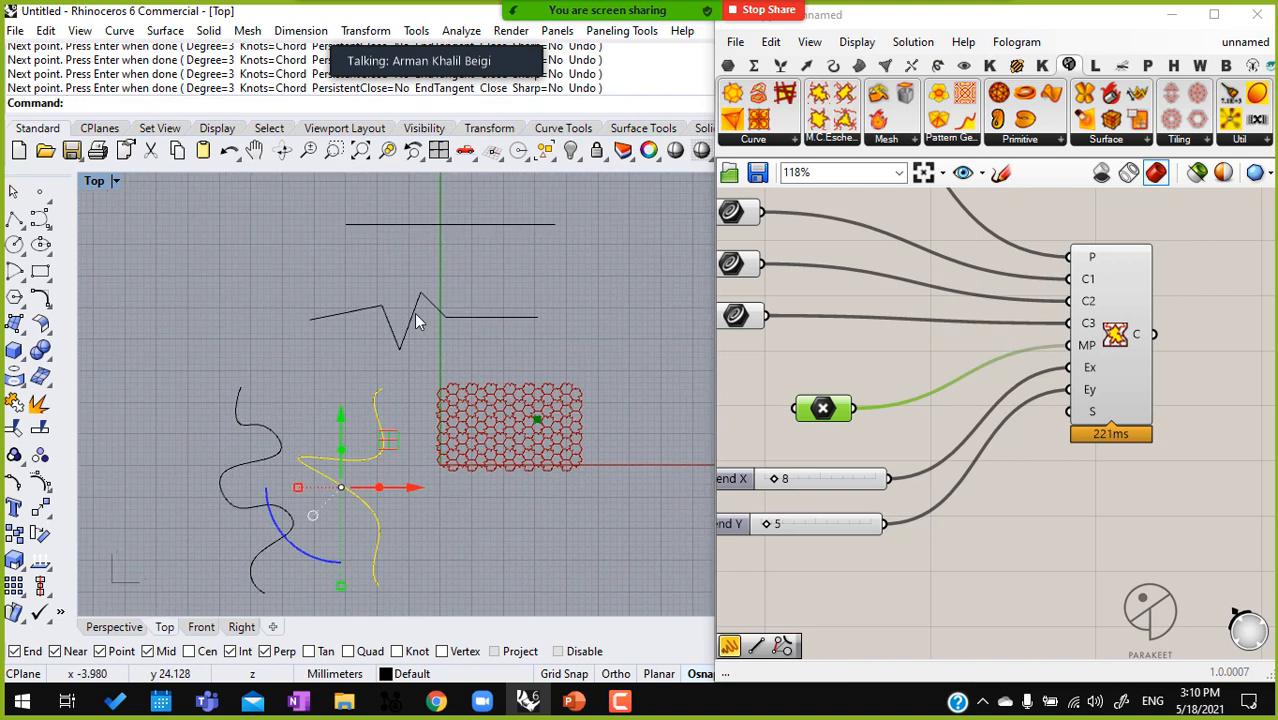
left_click(414, 313)
left_click(52, 232)
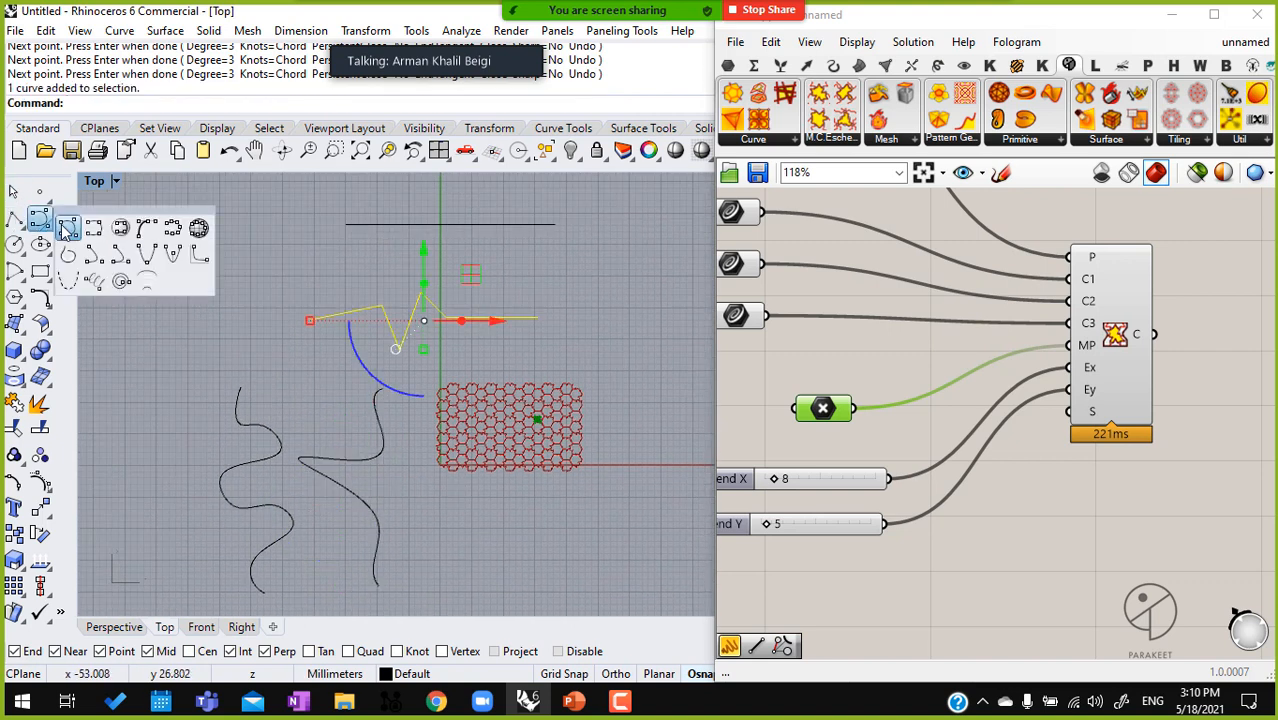
left_click(80, 232)
left_click(250, 281)
left_click(350, 281)
left_click(409, 252)
left_click(440, 282)
left_click(467, 283)
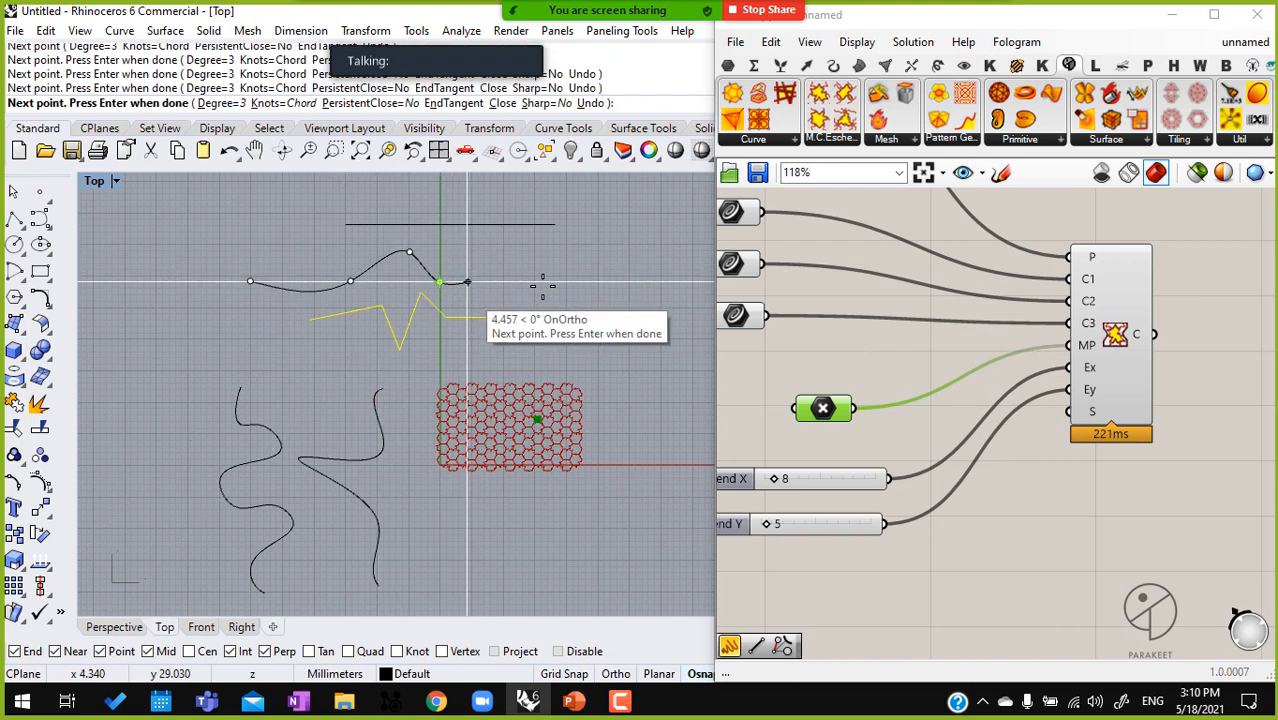
left_click(545, 283)
right_click(546, 286)
right_click_drag(552, 294, 511, 332)
left_click(512, 323)
Move the straight horizontal line to the left, clear of the humped curve and the zigzag polyline
left_click(490, 263)
right_click_drag(497, 274, 575, 288)
left_click_drag(534, 230, 180, 267)
right_click_drag(351, 293, 466, 309)
left_click(466, 309)
Draw a horizontal polyline with a raised step in its middle just above the straight line
left_click(14, 220)
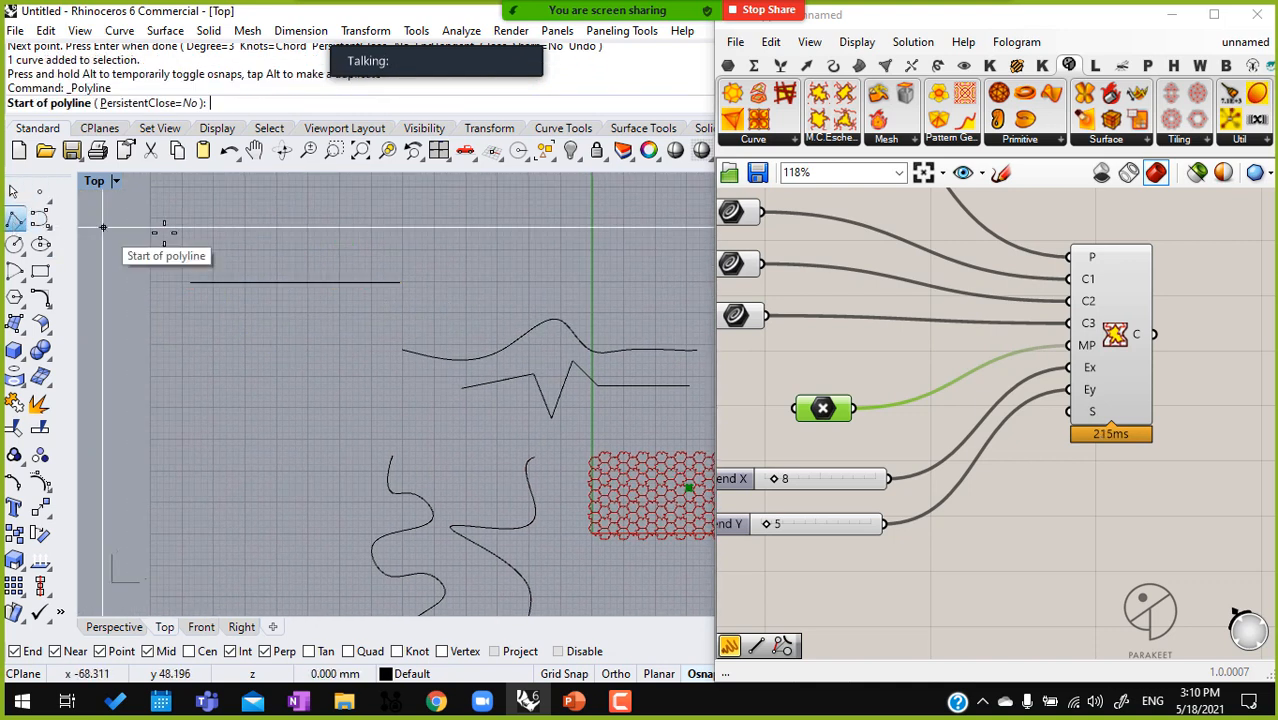
left_click(176, 245)
left_click(267, 198)
left_click(330, 198)
left_click(330, 245)
left_click(398, 245)
key("Return")
scroll(866, 320, "down", 2)
right_click_drag(612, 338, 570, 314)
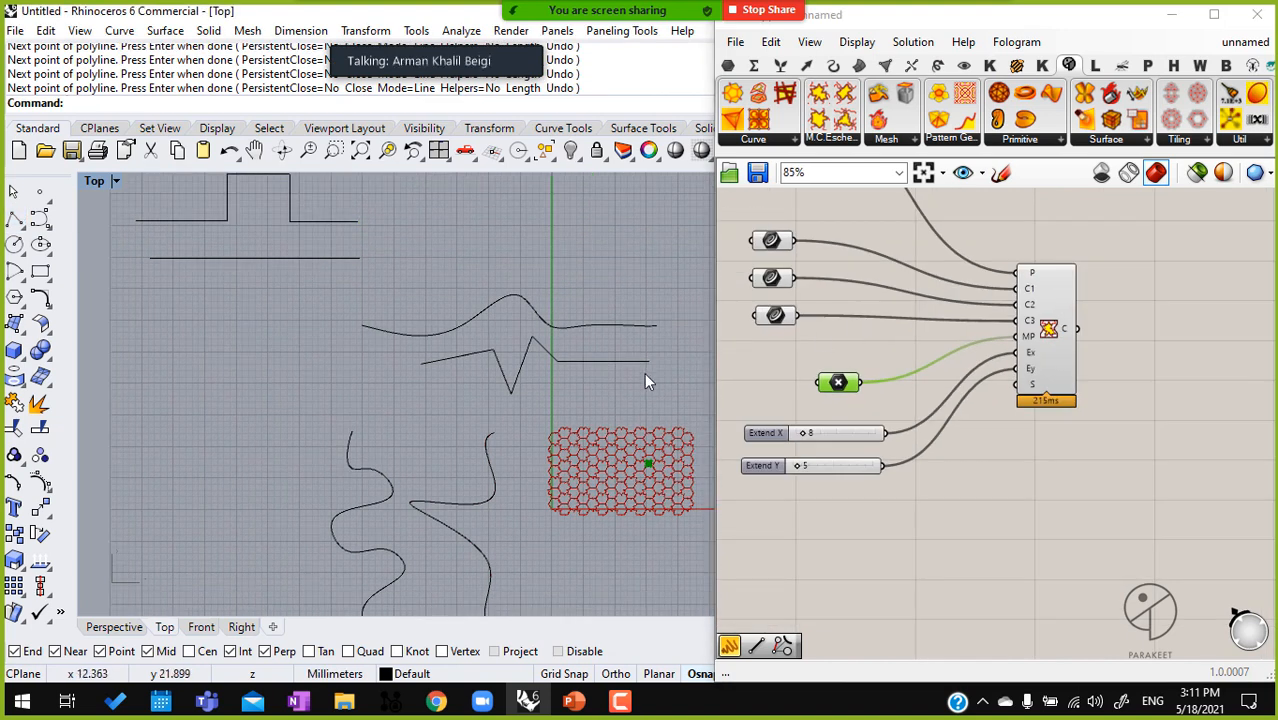
right_click_drag(323, 279, 416, 311)
left_click_drag(457, 326, 337, 224)
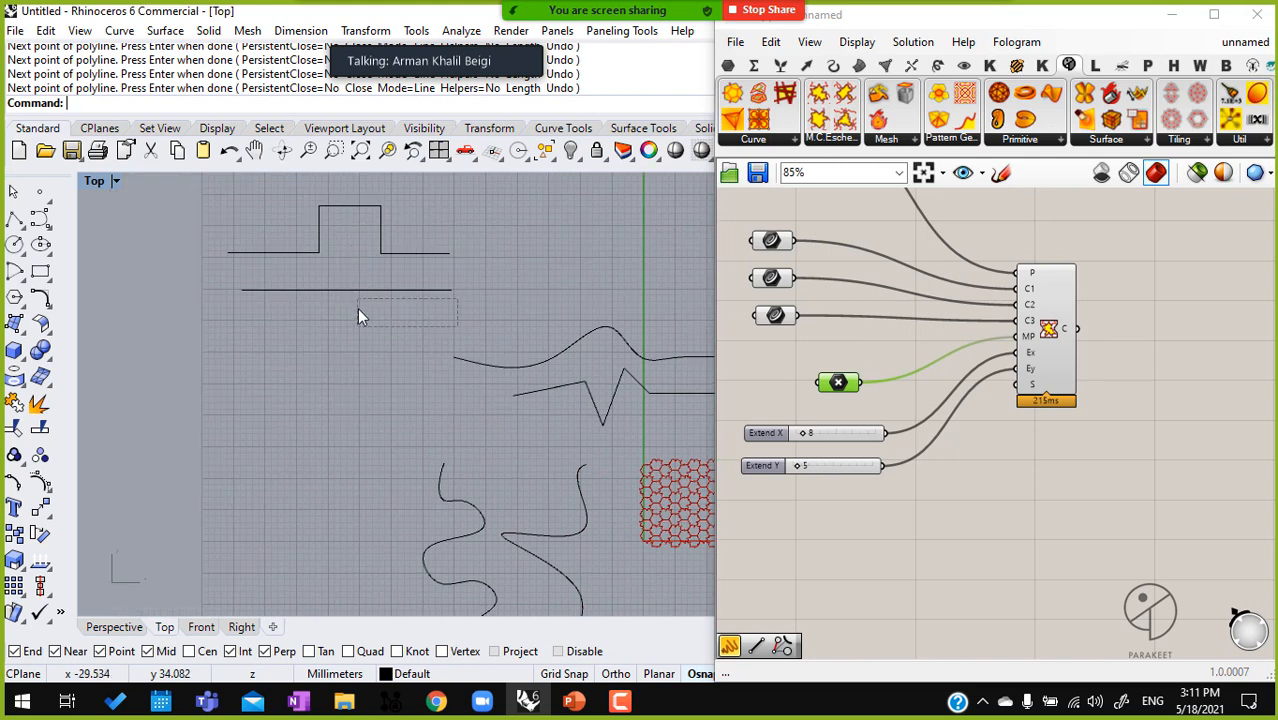
left_click_drag(470, 315, 350, 235)
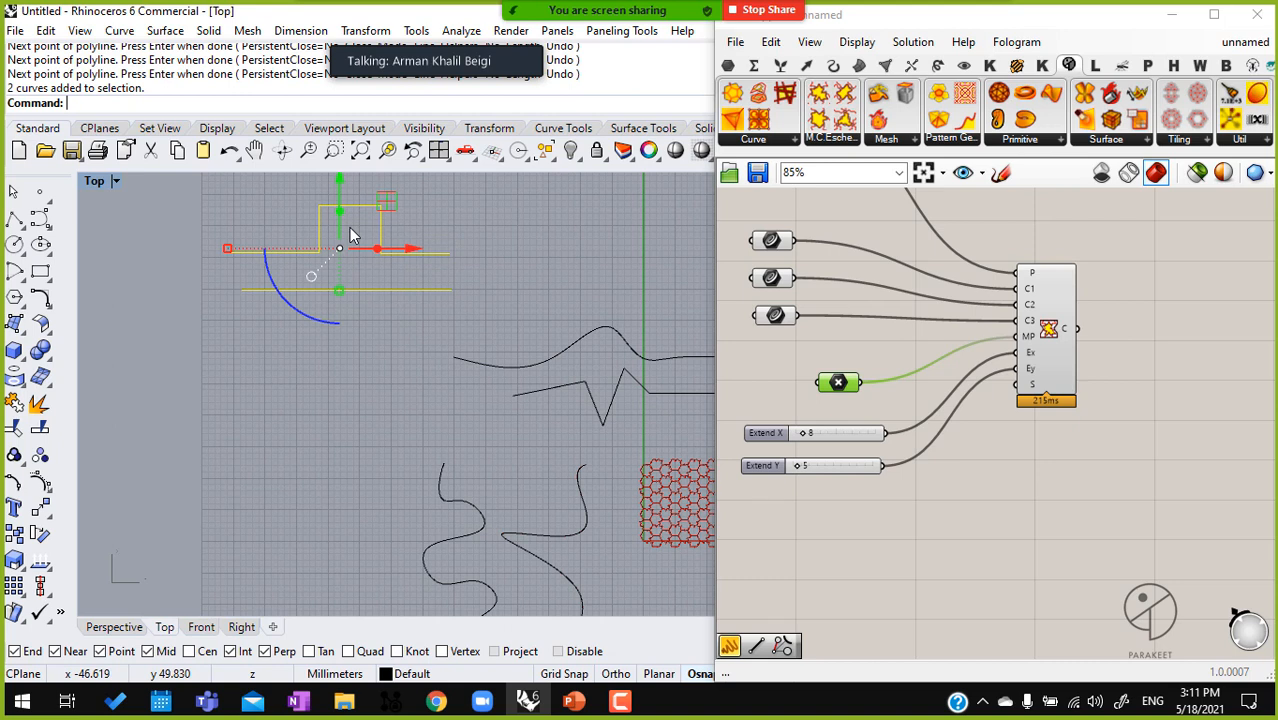
Add an empty Curve parameter to the canvas, to the left of the three existing Curve parameters
right_click_drag(785, 298, 975, 310)
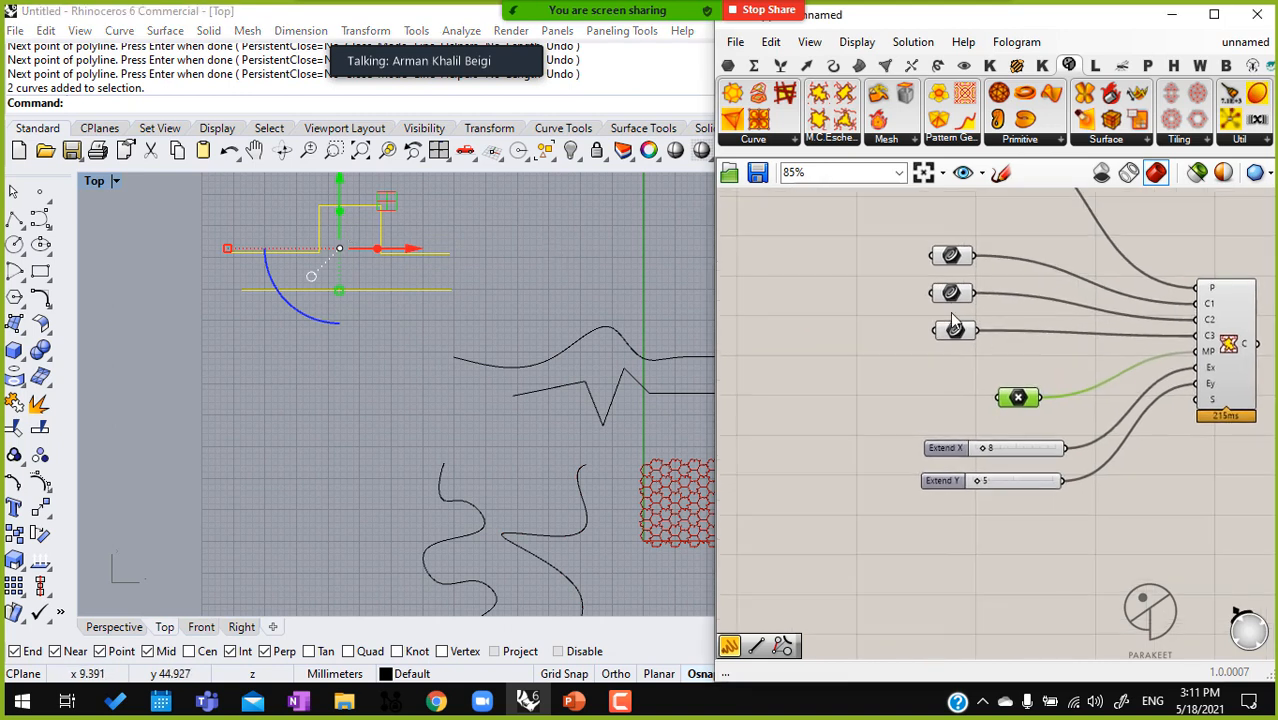
double_click(821, 252)
type("crv")
key("Return")
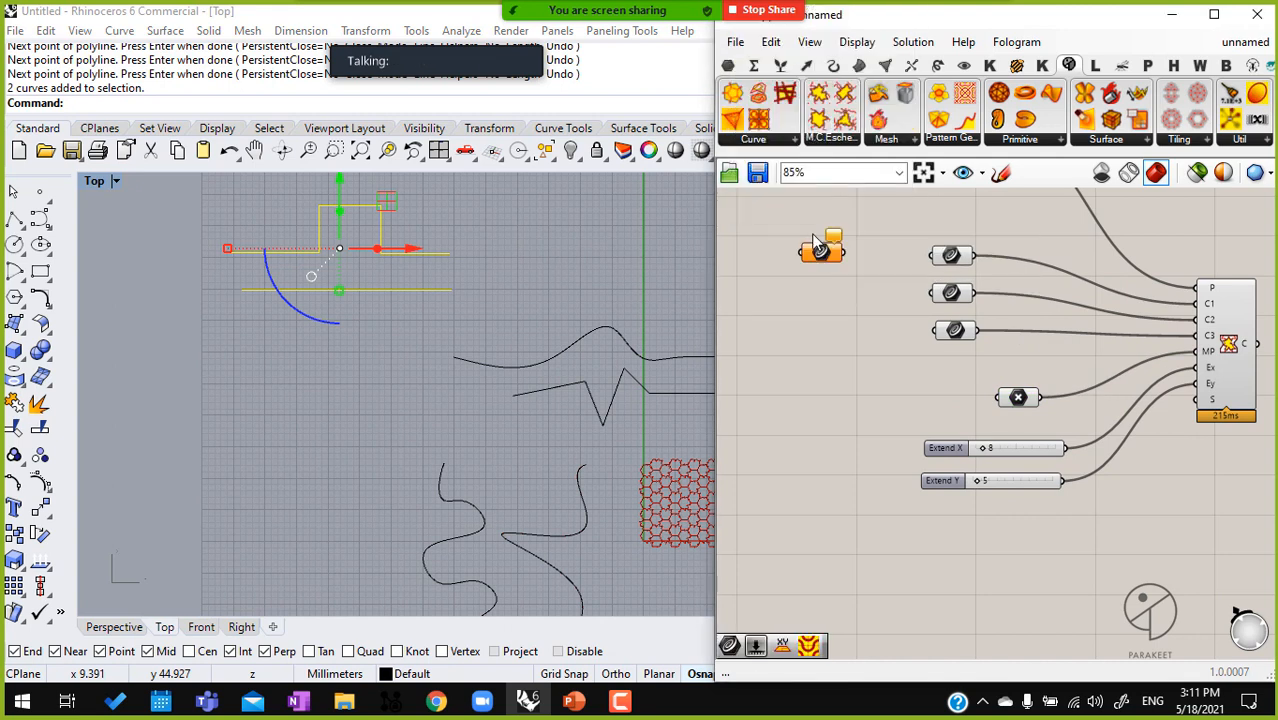
left_click(479, 312)
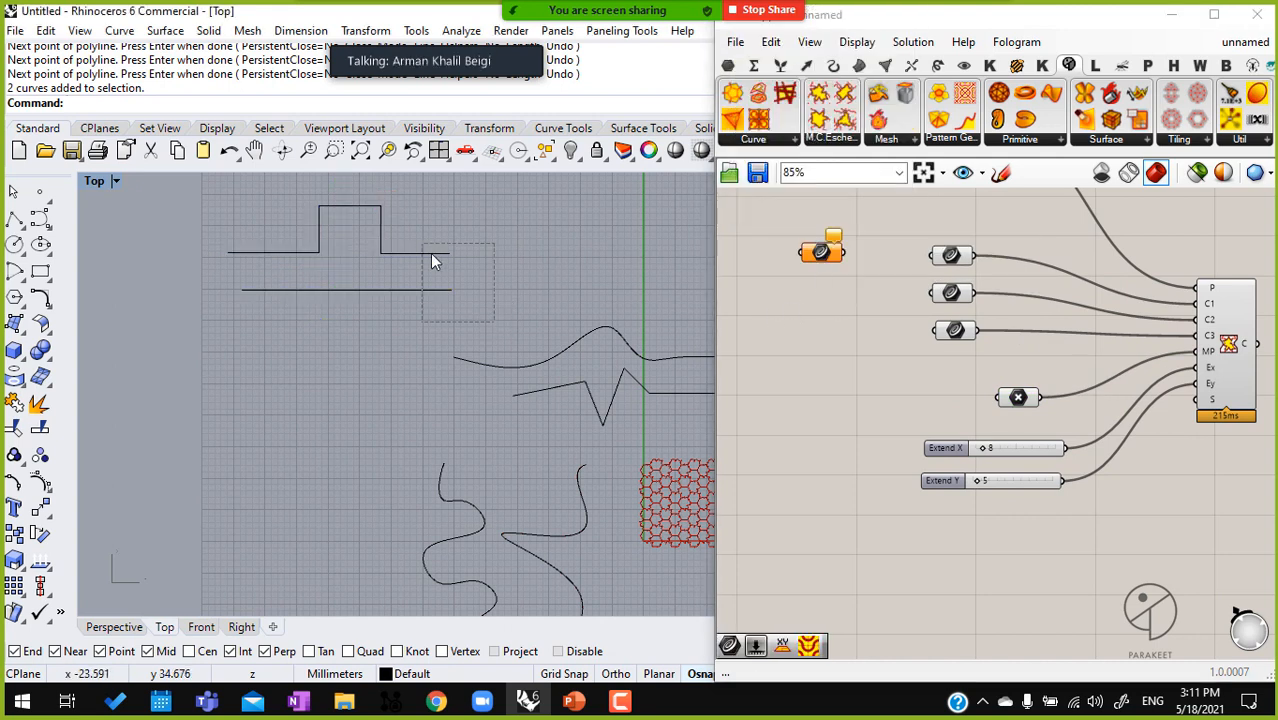
left_click_drag(821, 255, 797, 237)
left_click(951, 257)
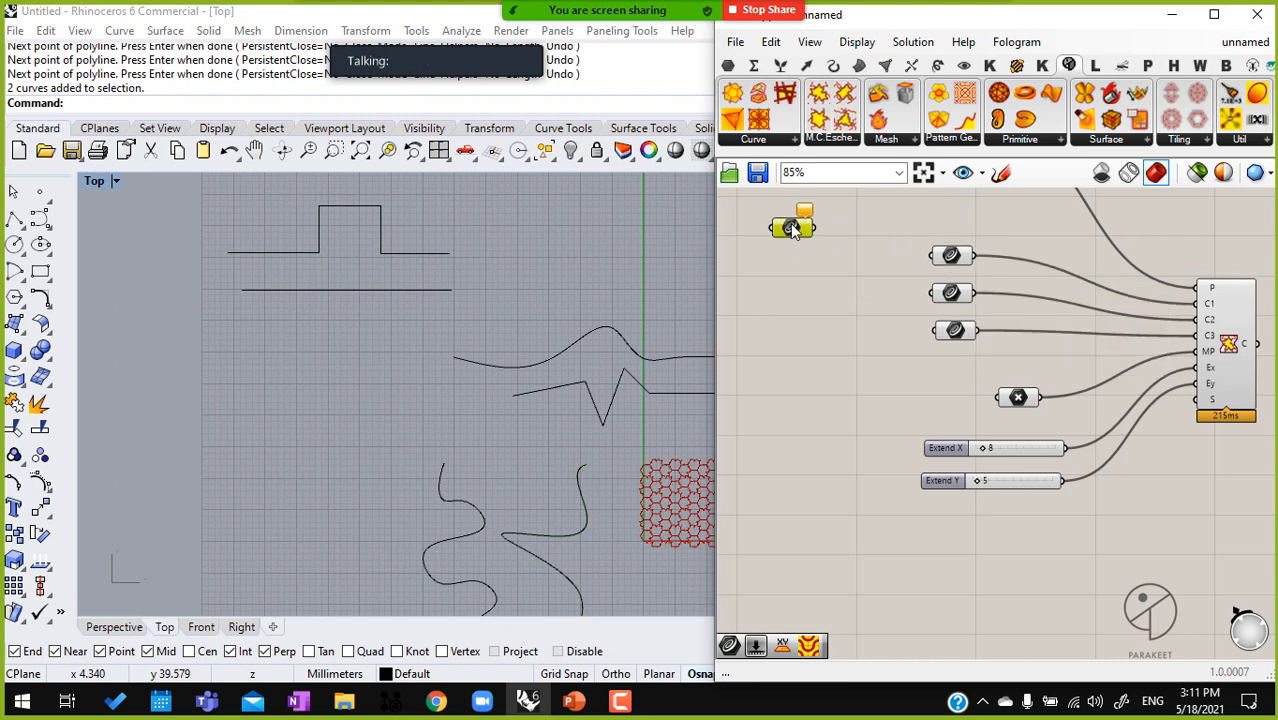
Reference the stepped polyline and the straight line below it as multiple curves in the new Curve parameter
right_click(792, 228)
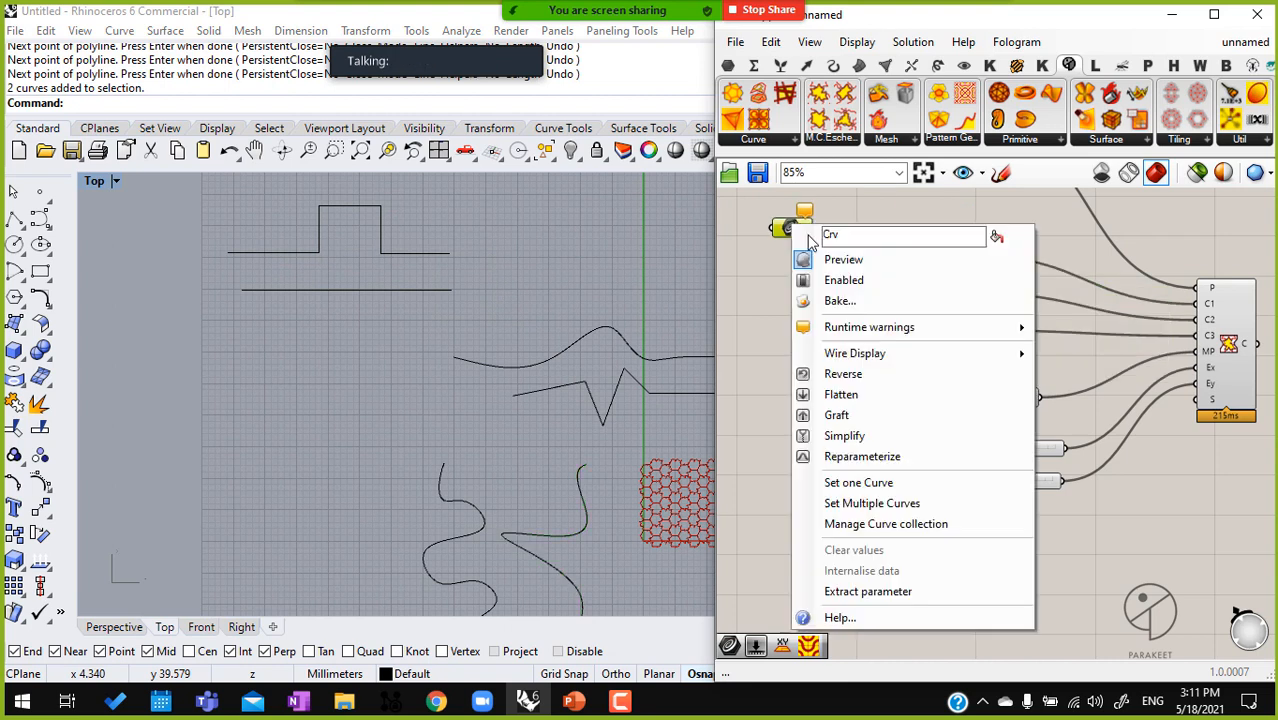
left_click(905, 503)
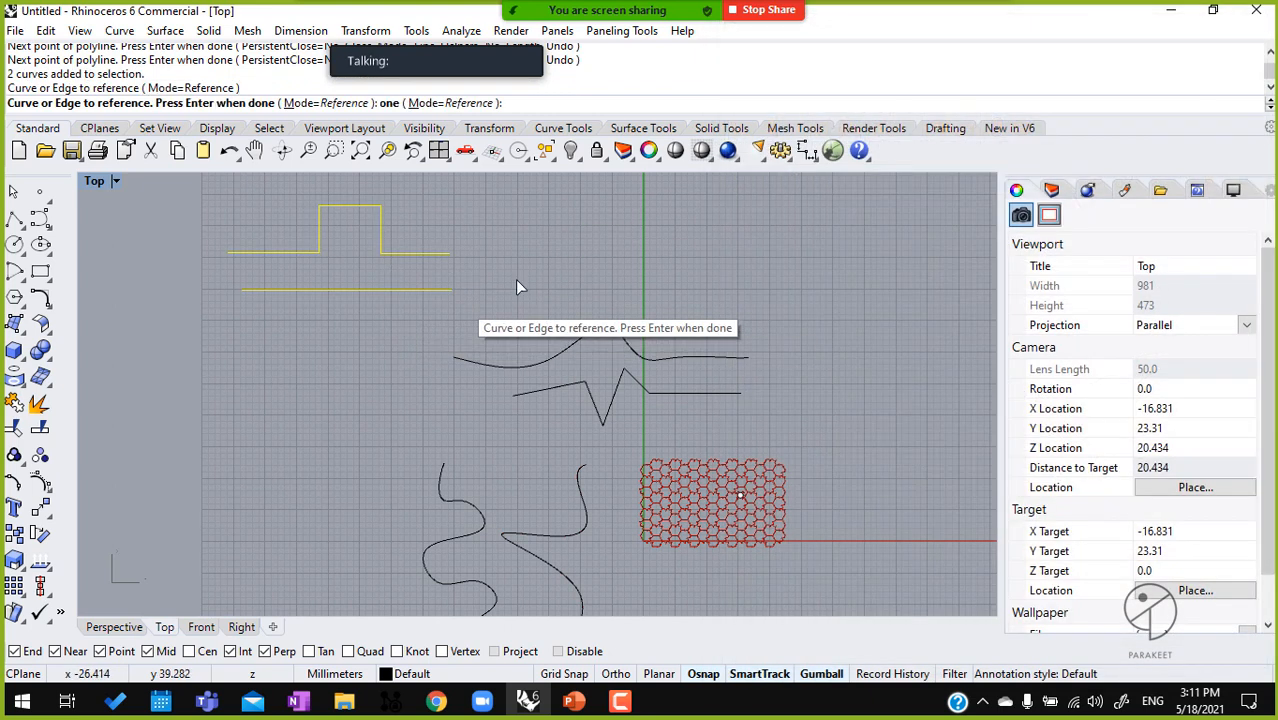
key("Return")
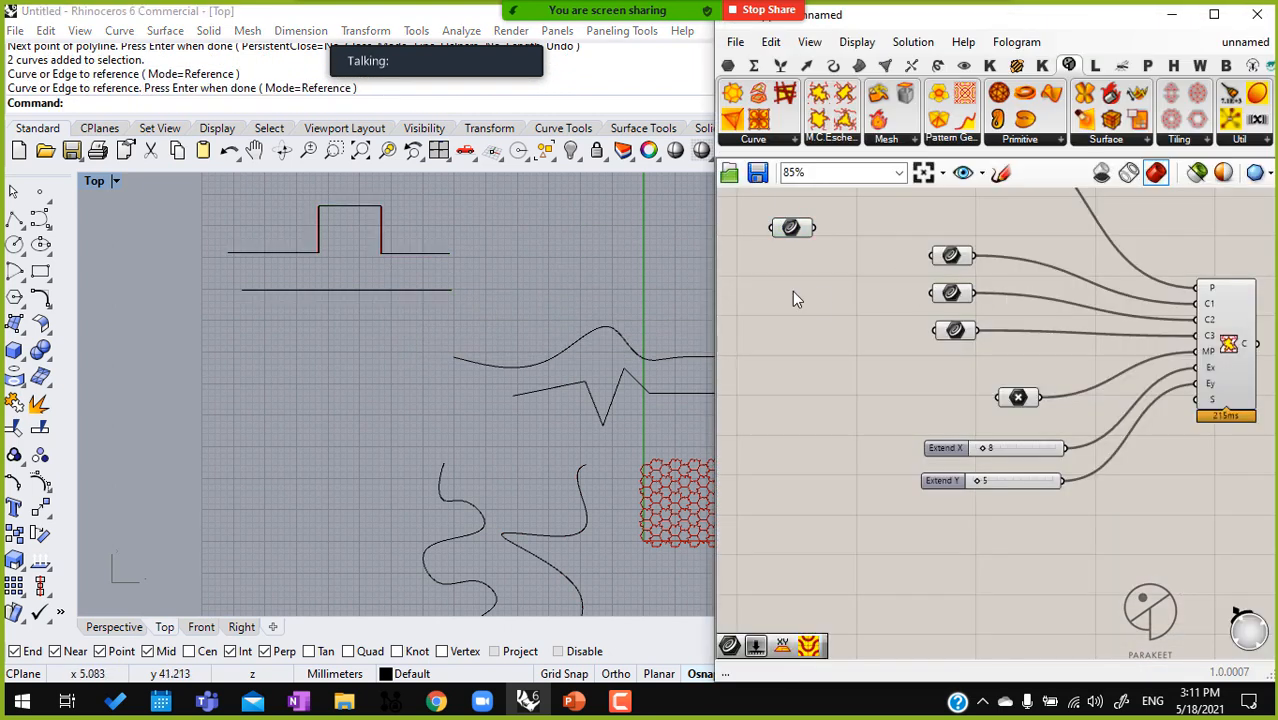
Add a second Curve parameter below the first and reference the humped curve and the zigzag polyline in it
double_click(792, 291)
type("curve")
key("Return")
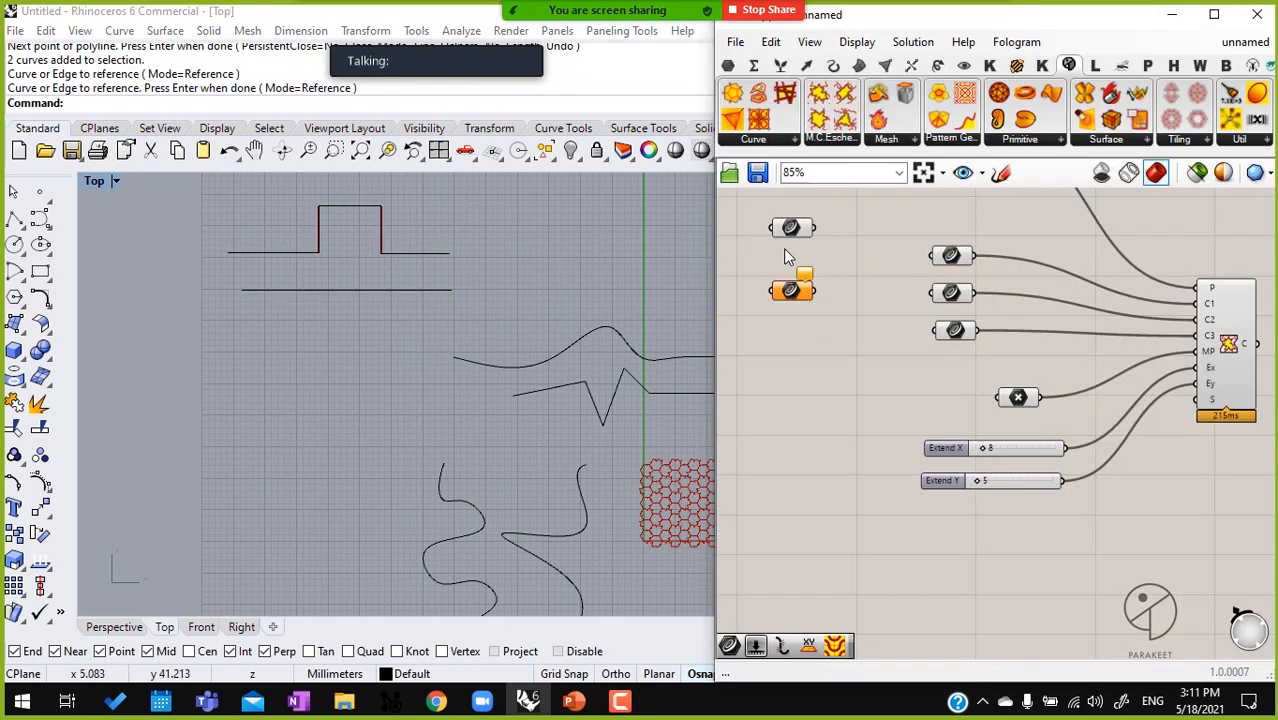
right_click(805, 300)
left_click(870, 534)
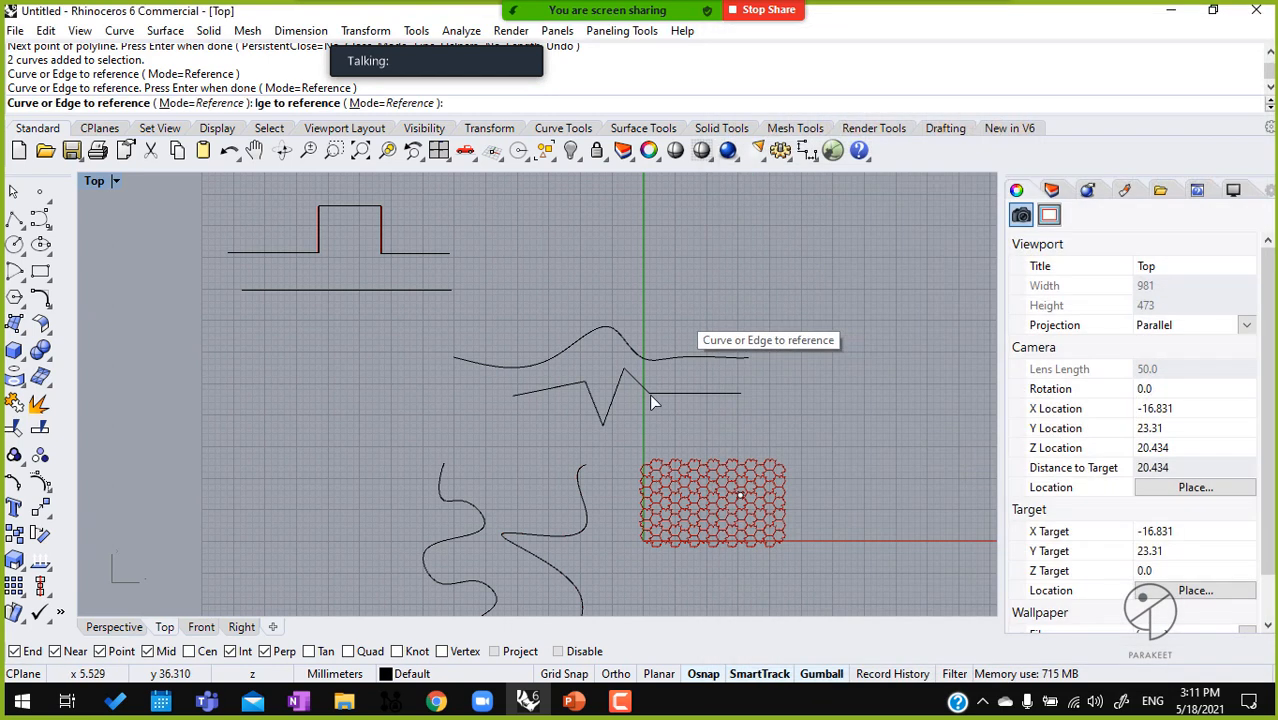
left_click(662, 357)
left_click(720, 392)
key("Return")
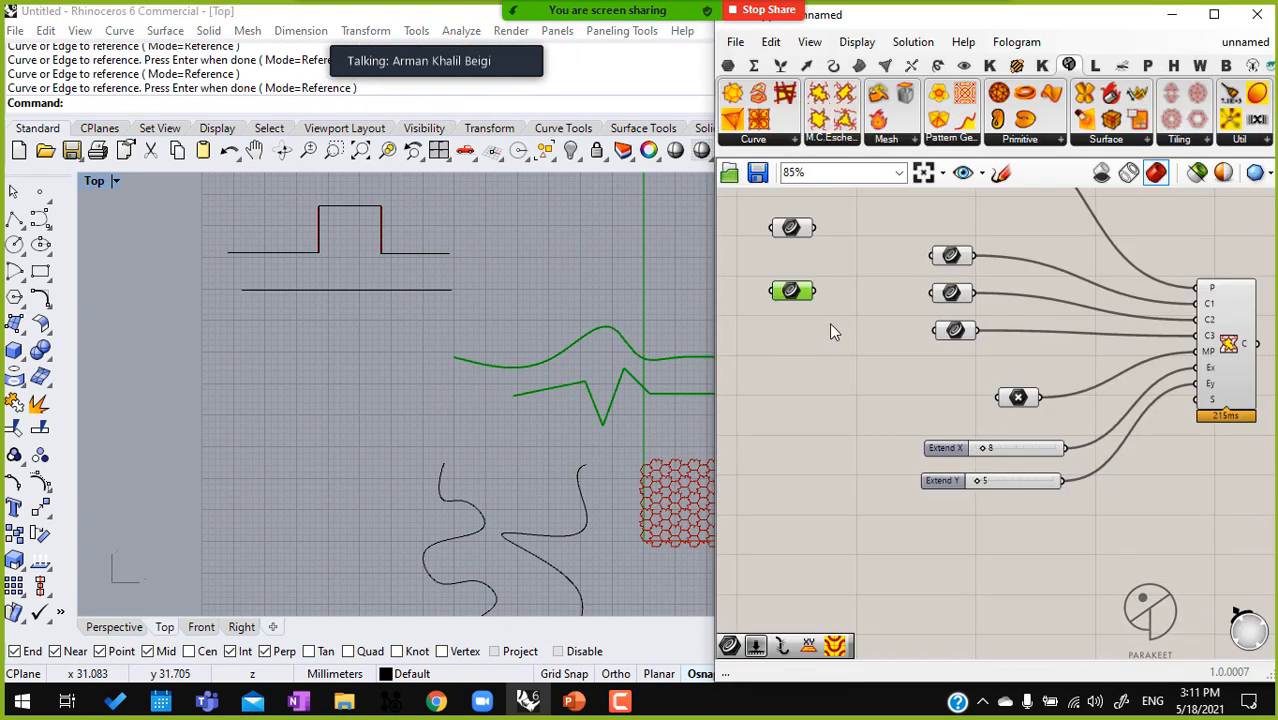
Copy the second Curve parameter below itself and reference the two vertical wavy curves in the copy
left_click_drag(800, 287, 811, 342)
key("super")
key("super")
right_click(807, 342)
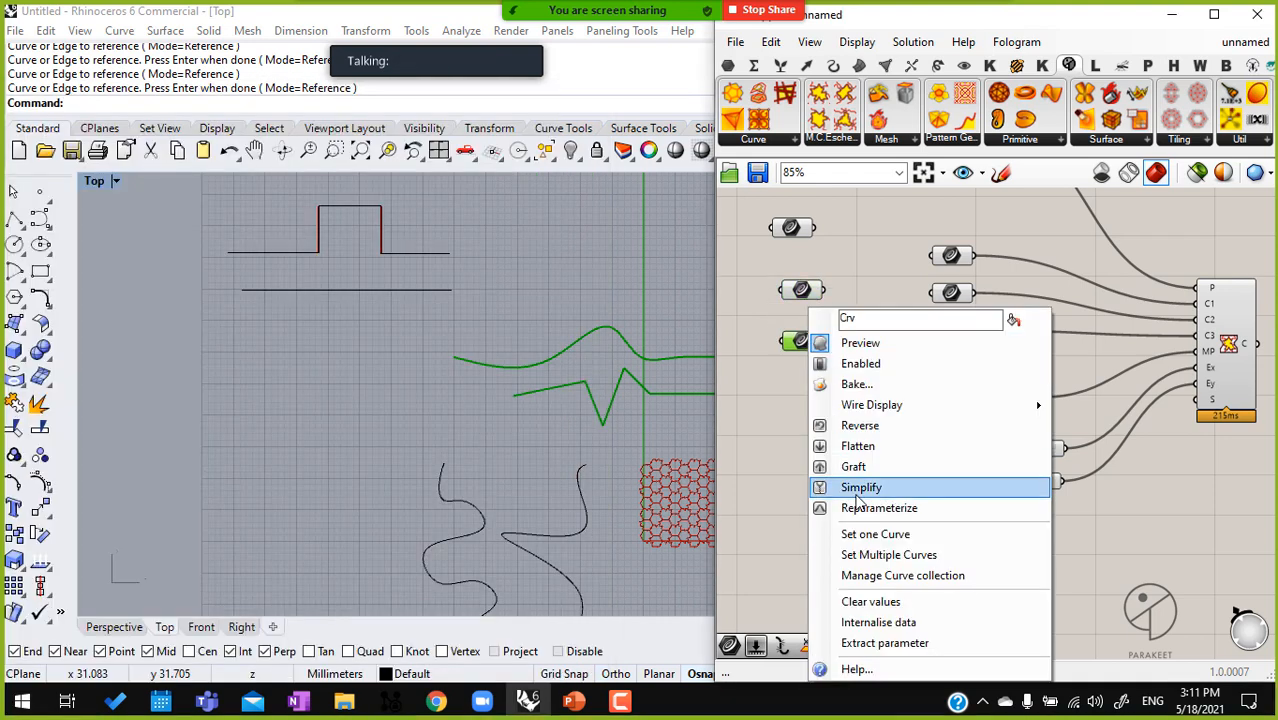
left_click(850, 557)
left_click_drag(587, 544, 364, 586)
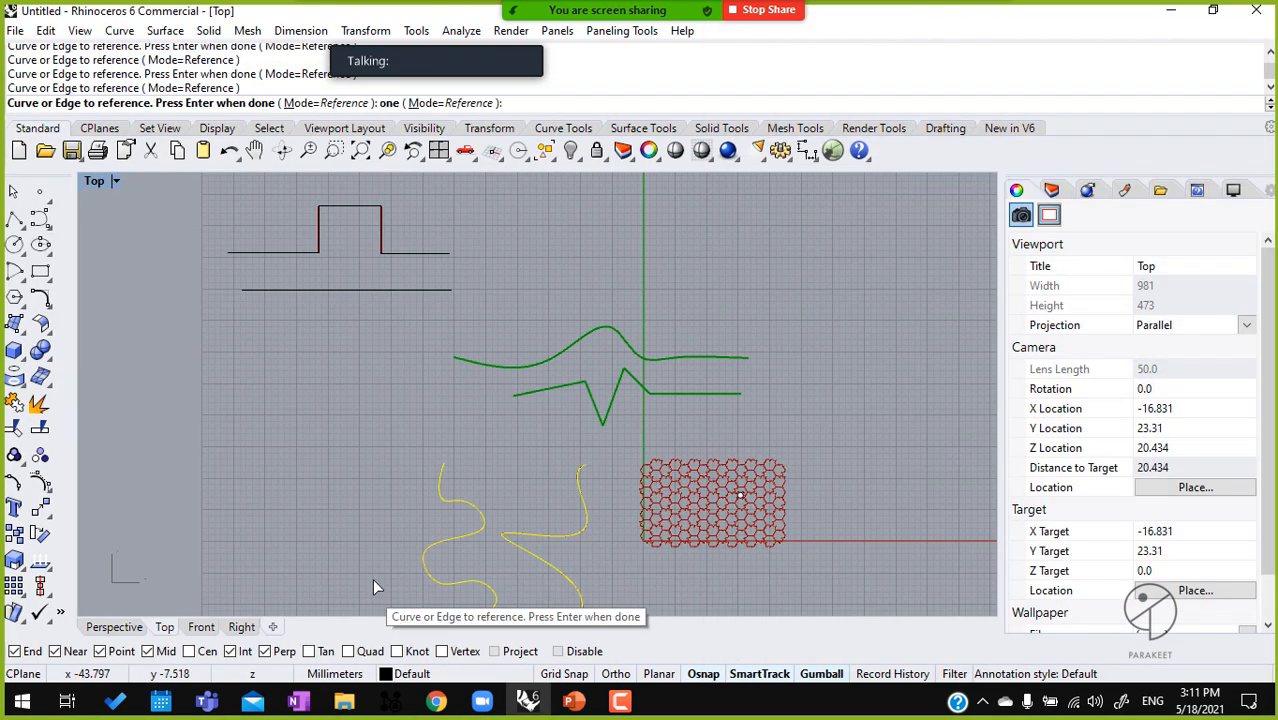
right_click(466, 522)
Wire the three paired-curve parameters to inputs C1, C2 and C3 of the Escher component, replacing and deleting the old Curve parameters
right_click_drag(911, 314, 843, 314)
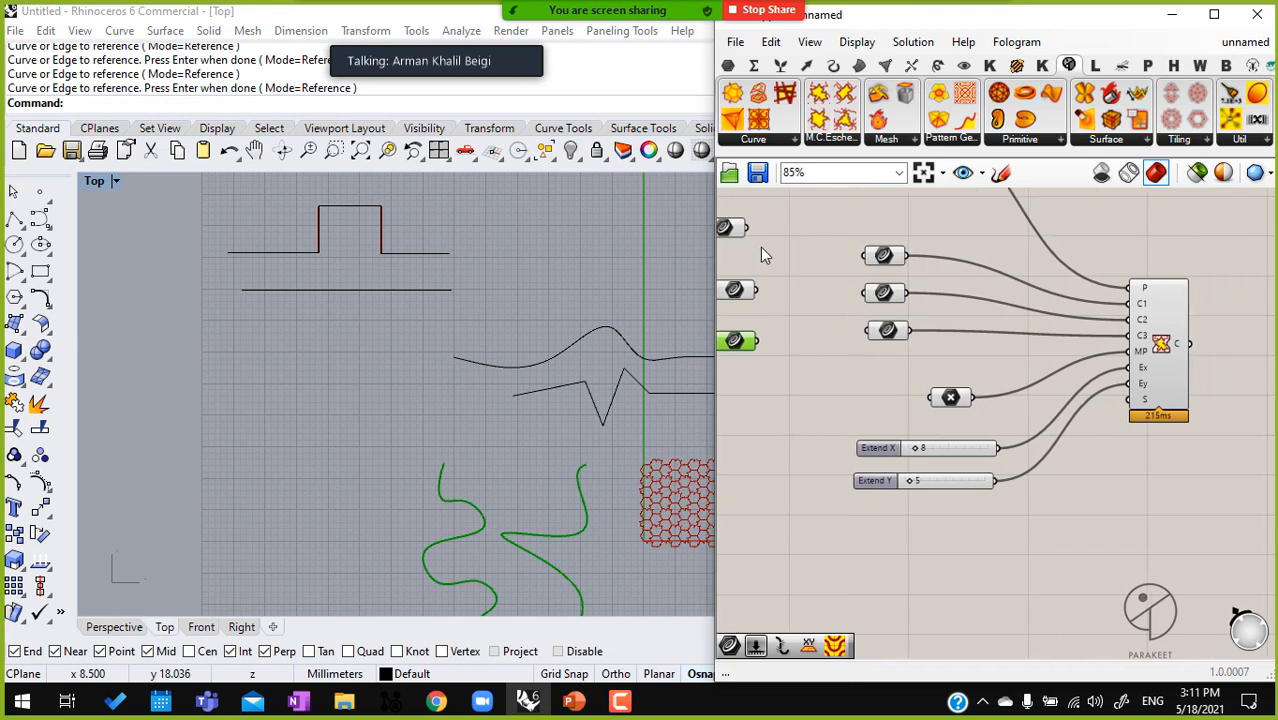
left_click_drag(753, 229, 1139, 307, "shift")
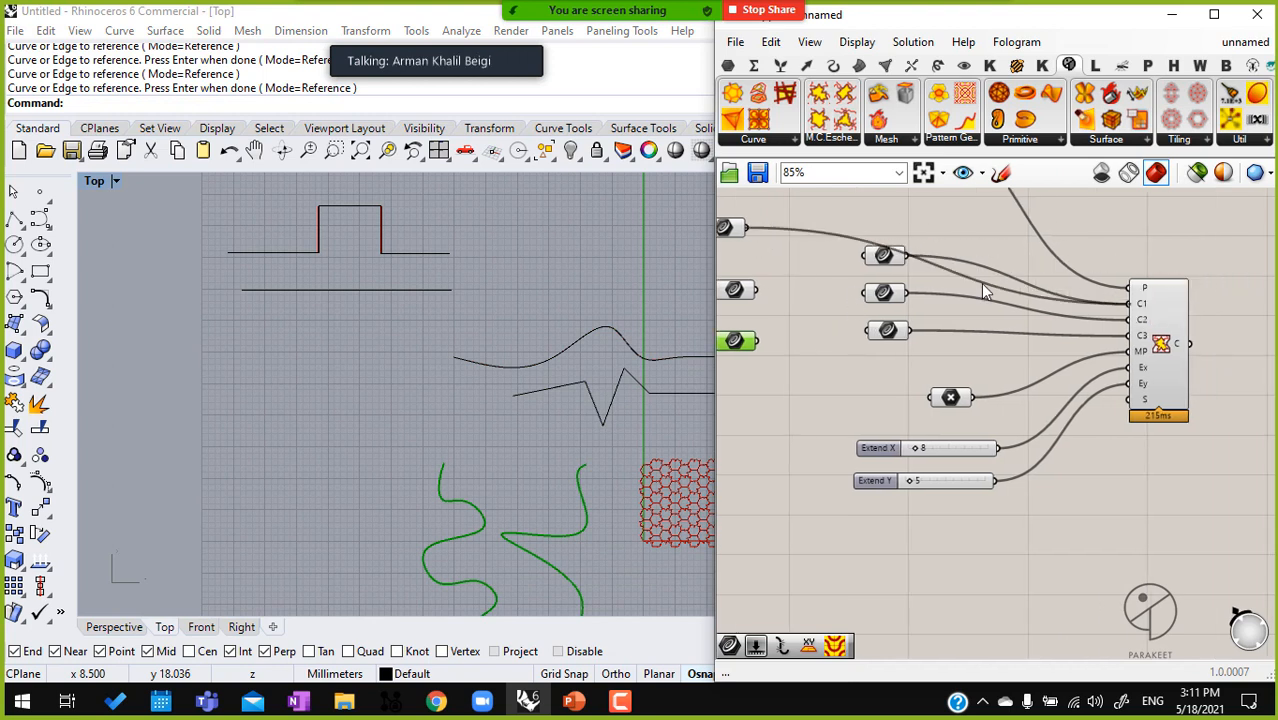
left_click(888, 261)
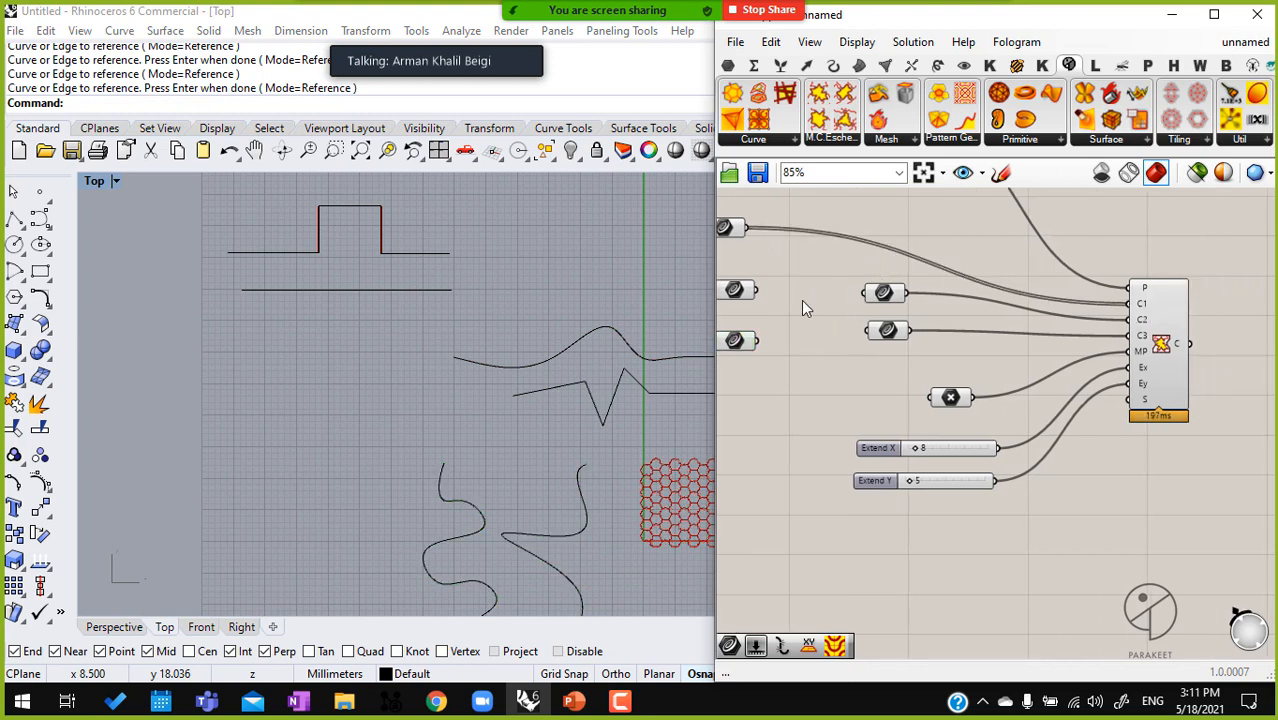
left_click_drag(755, 290, 1138, 321)
left_click(882, 292)
key("Delete")
left_click(889, 331)
key("Delete")
left_click_drag(758, 340, 1137, 336)
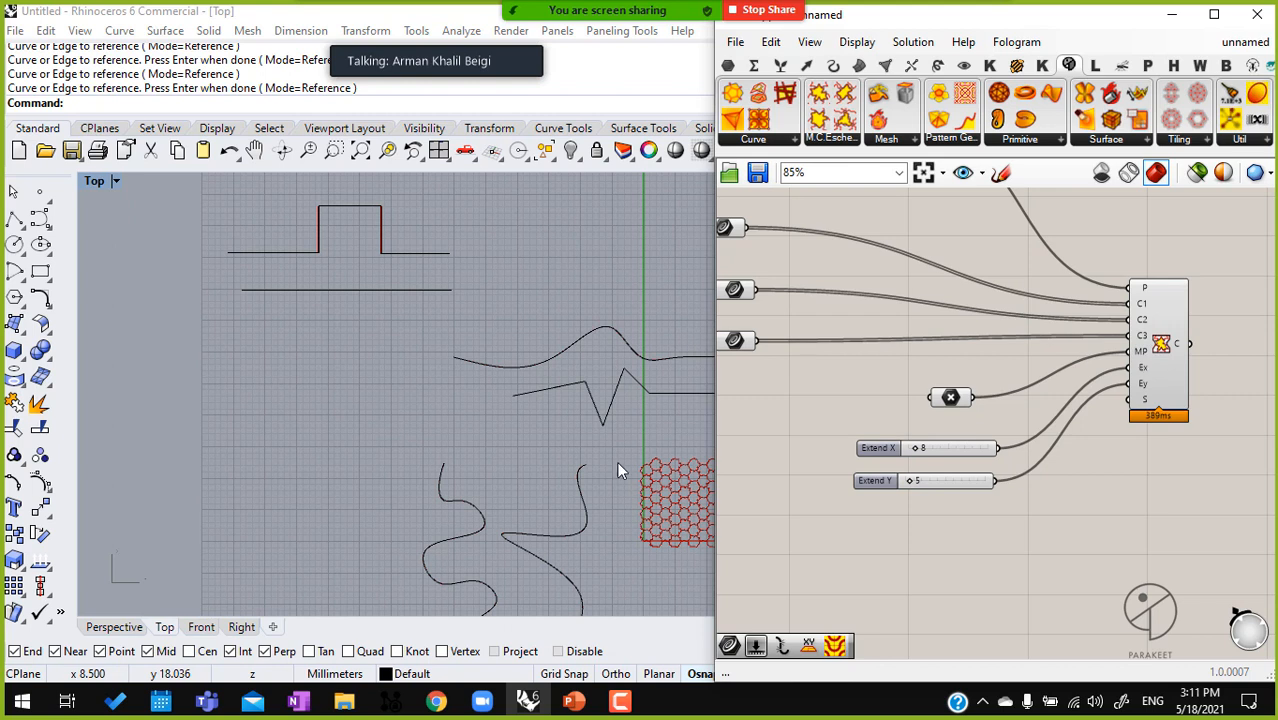
Move the metamorphosis point from the middle of the tiling to near its lower-left corner
right_click_drag(517, 391, 342, 254)
right_click_drag(565, 355, 547, 291, "ctrl")
scroll(575, 368, "up", 4)
left_click(546, 322)
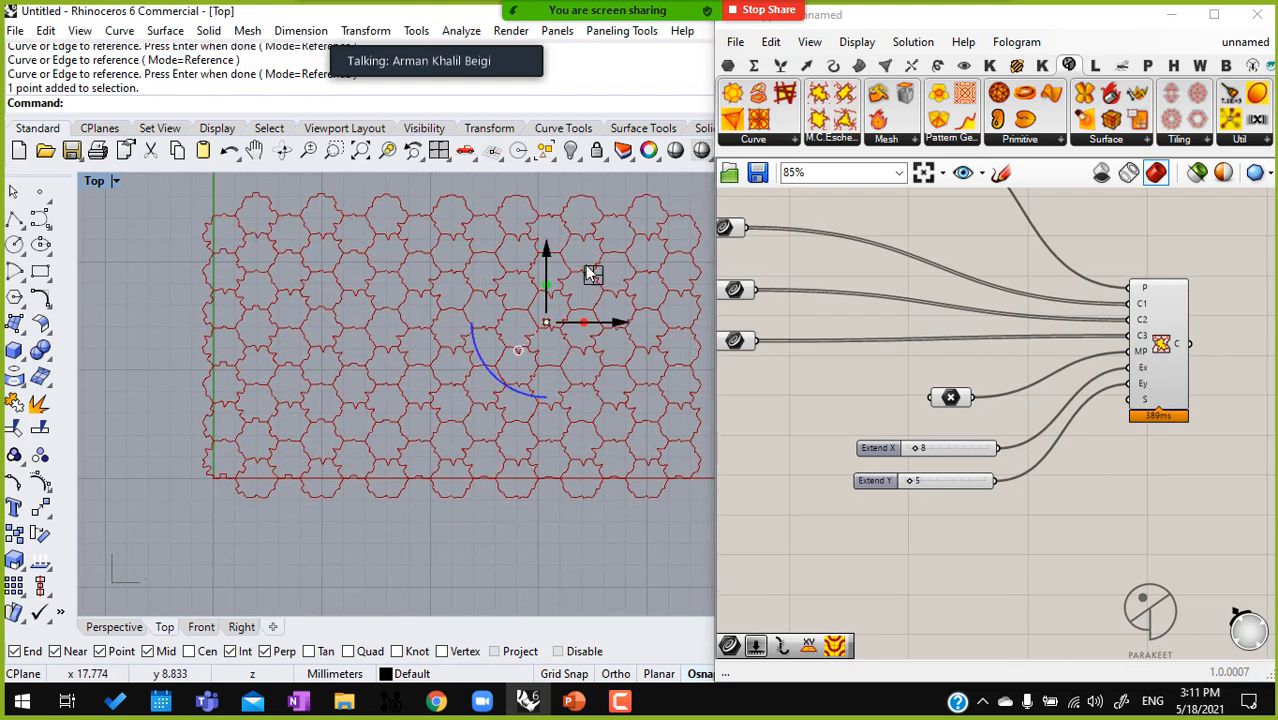
left_click_drag(546, 322, 270, 375)
Examine how the tile edges change between the area around the metamorphosis point and the far corner of the tiling
scroll(253, 462, "up", 5)
scroll(253, 454, "down", 5)
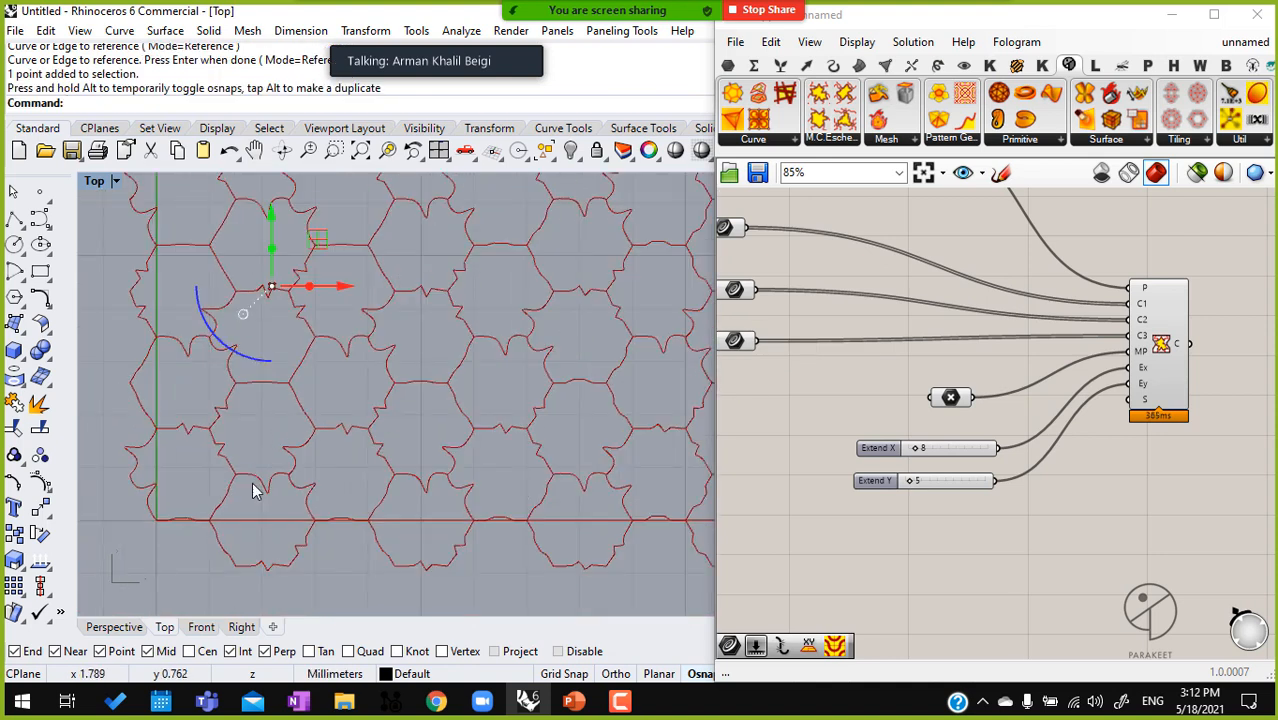
scroll(285, 415, "down", 3)
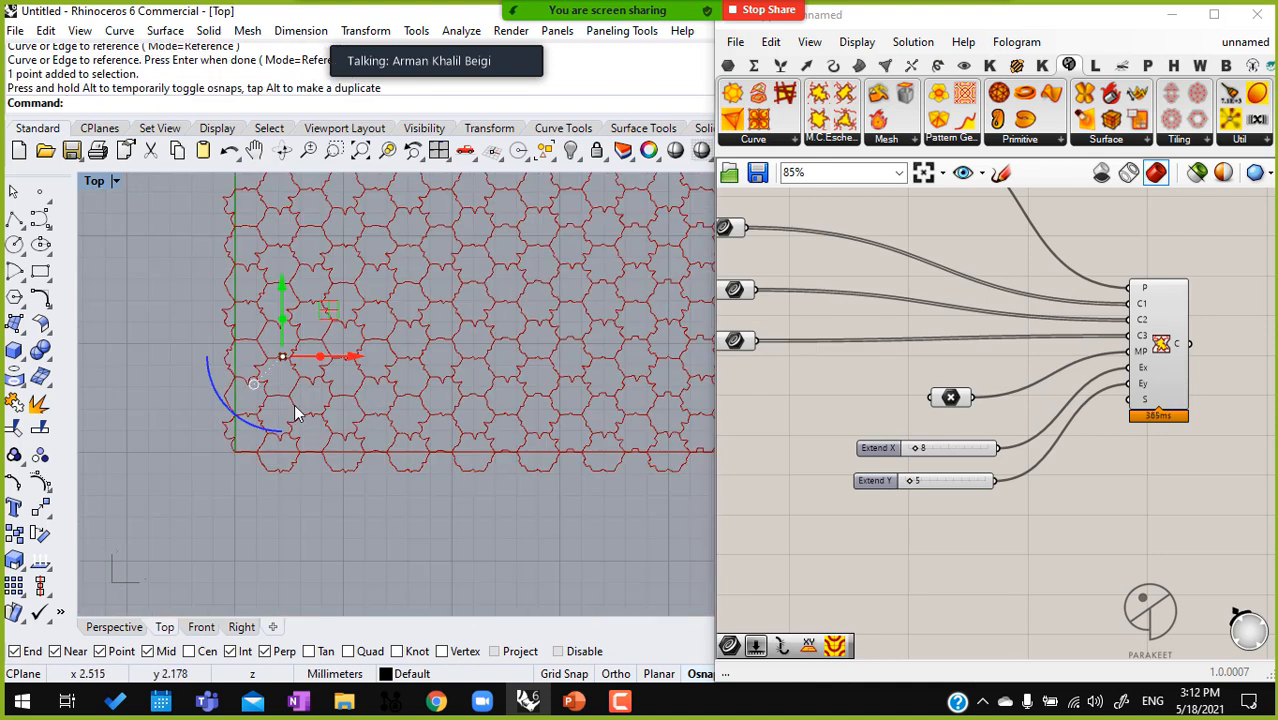
right_click_drag(339, 352, 290, 376)
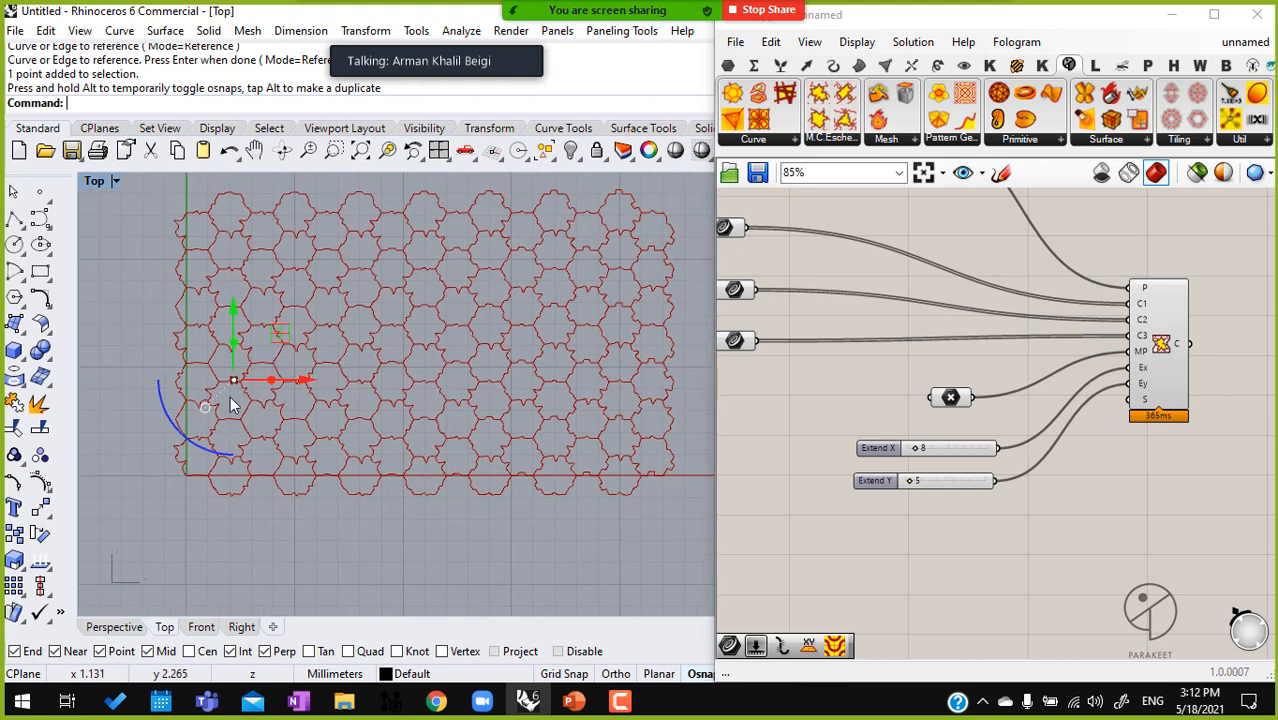
scroll(230, 400, "up", 10)
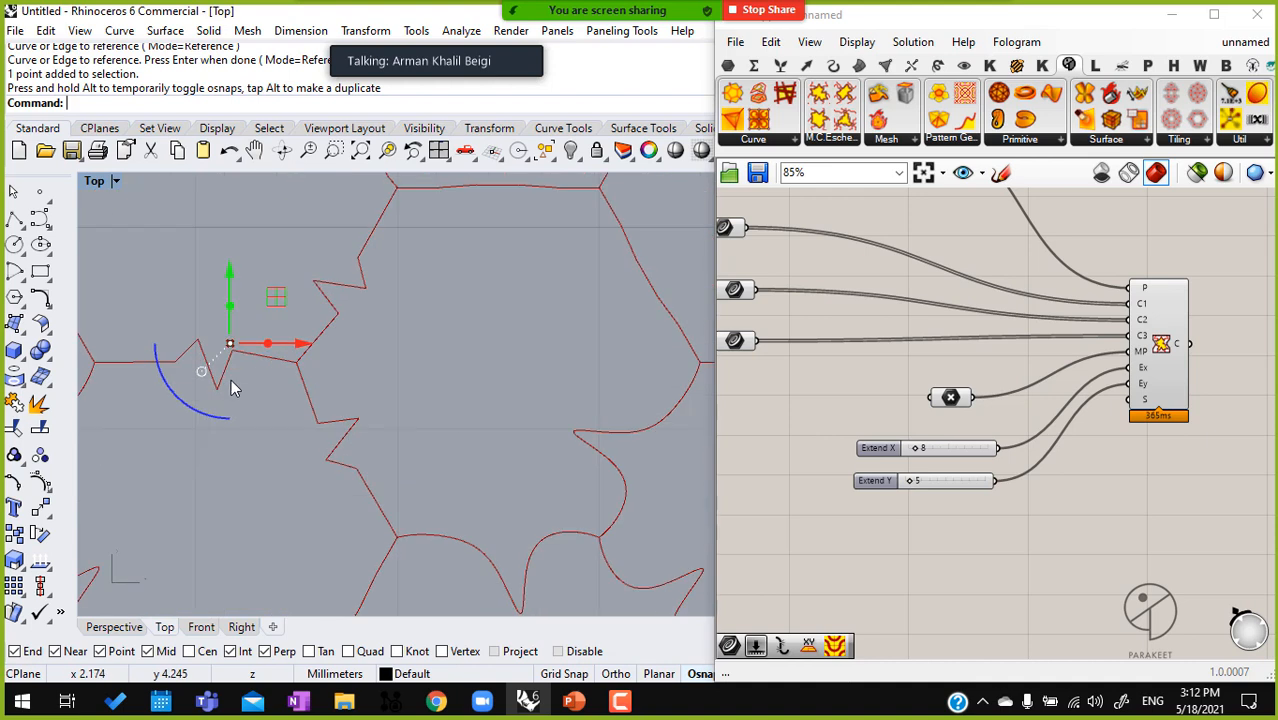
right_click_drag(357, 458, 479, 524)
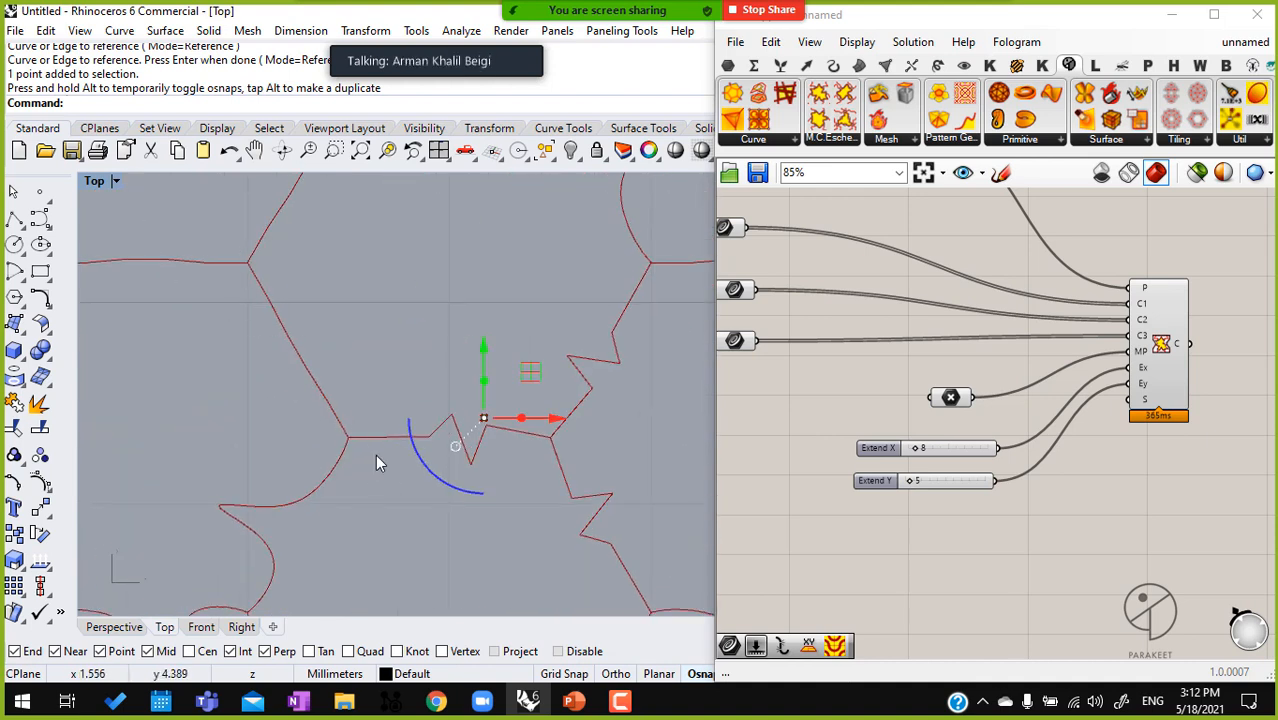
scroll(365, 365, "down", 10)
scroll(407, 378, "up", 8)
scroll(345, 362, "up", 4)
scroll(350, 370, "down", 3)
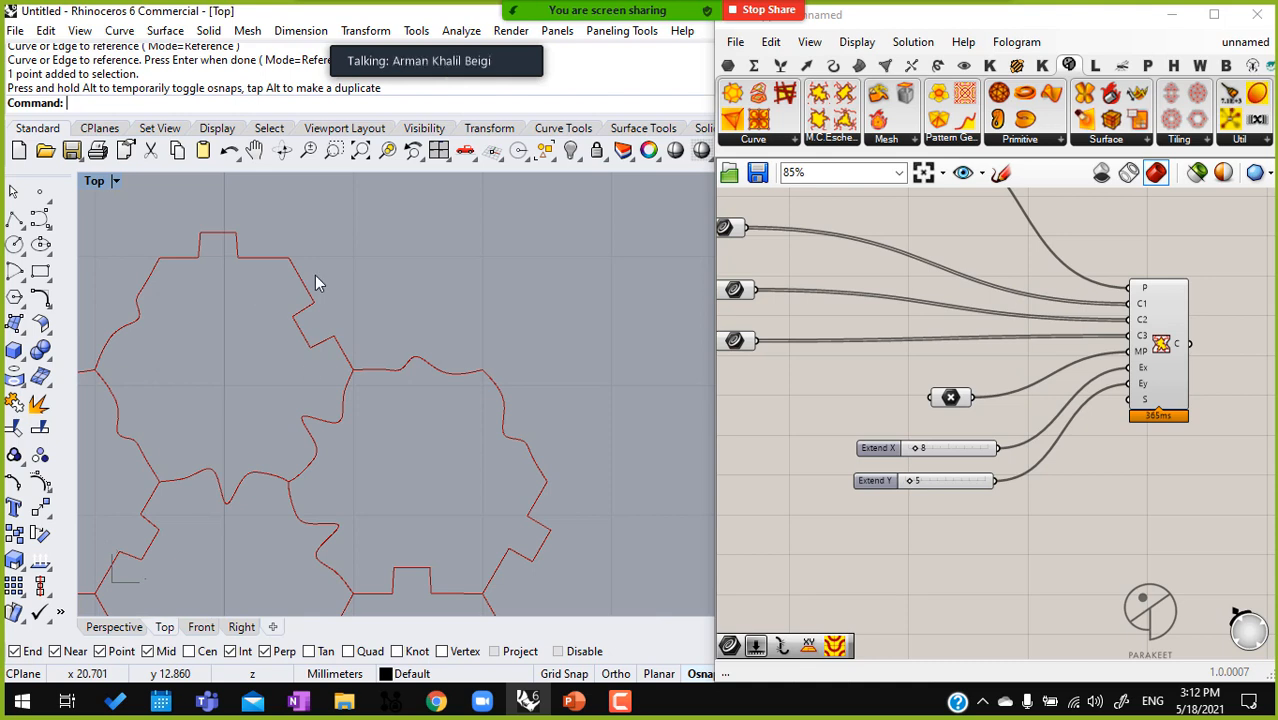
scroll(500, 317, "down", 10)
scroll(345, 346, "up", 5)
Show the control points of the left vertical wavy curve and move its two middle left-side points far to the left
left_click(345, 346)
scroll(403, 389, "down", 4)
left_click(310, 400)
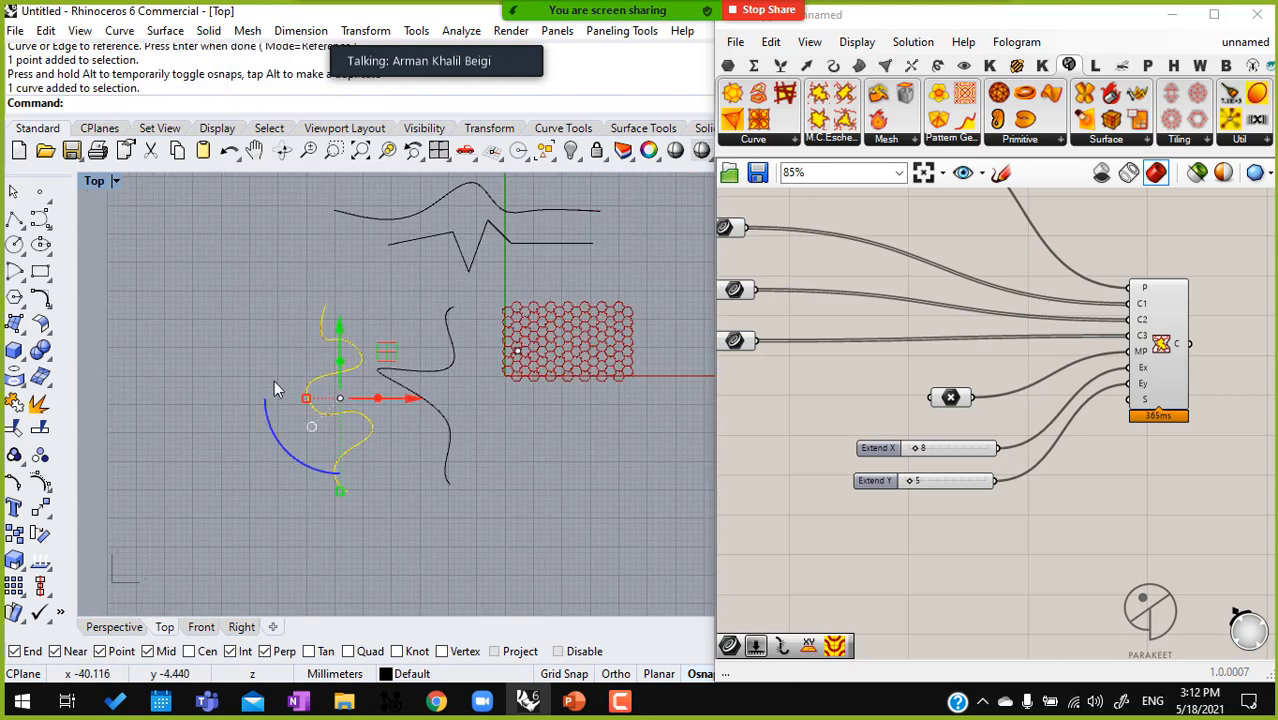
left_click(40, 481)
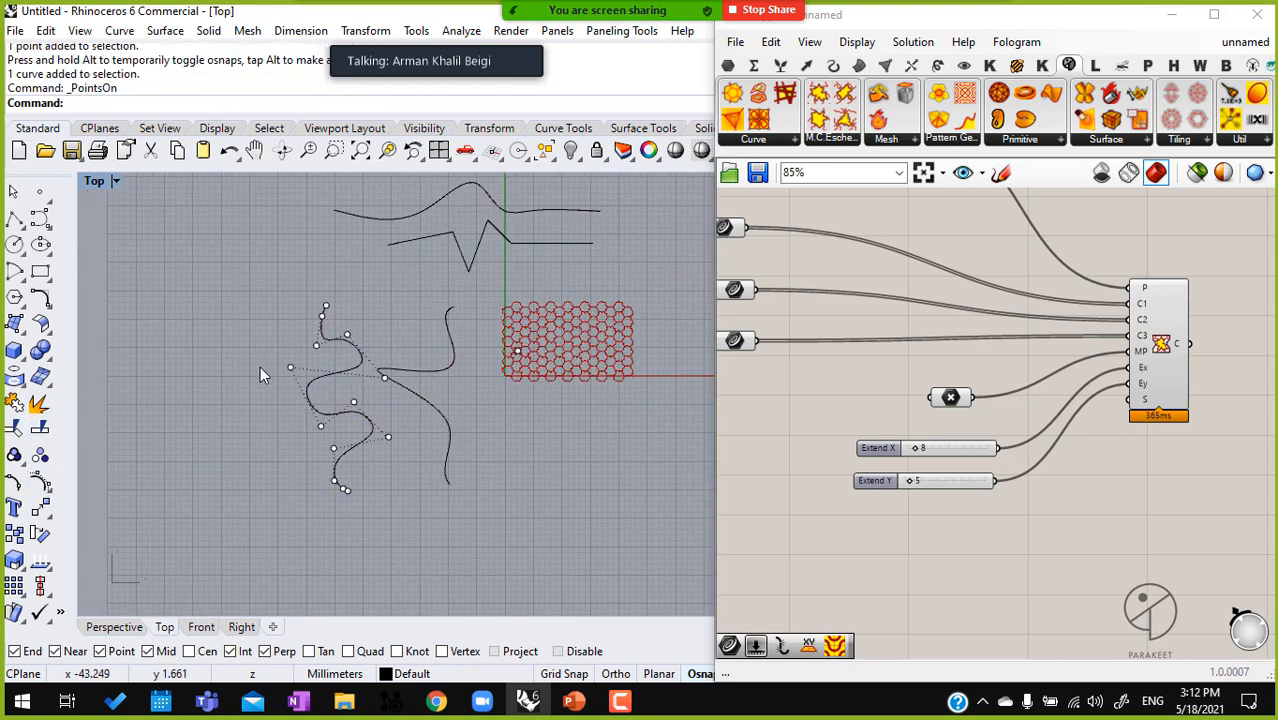
left_click_drag(333, 449, 334, 448)
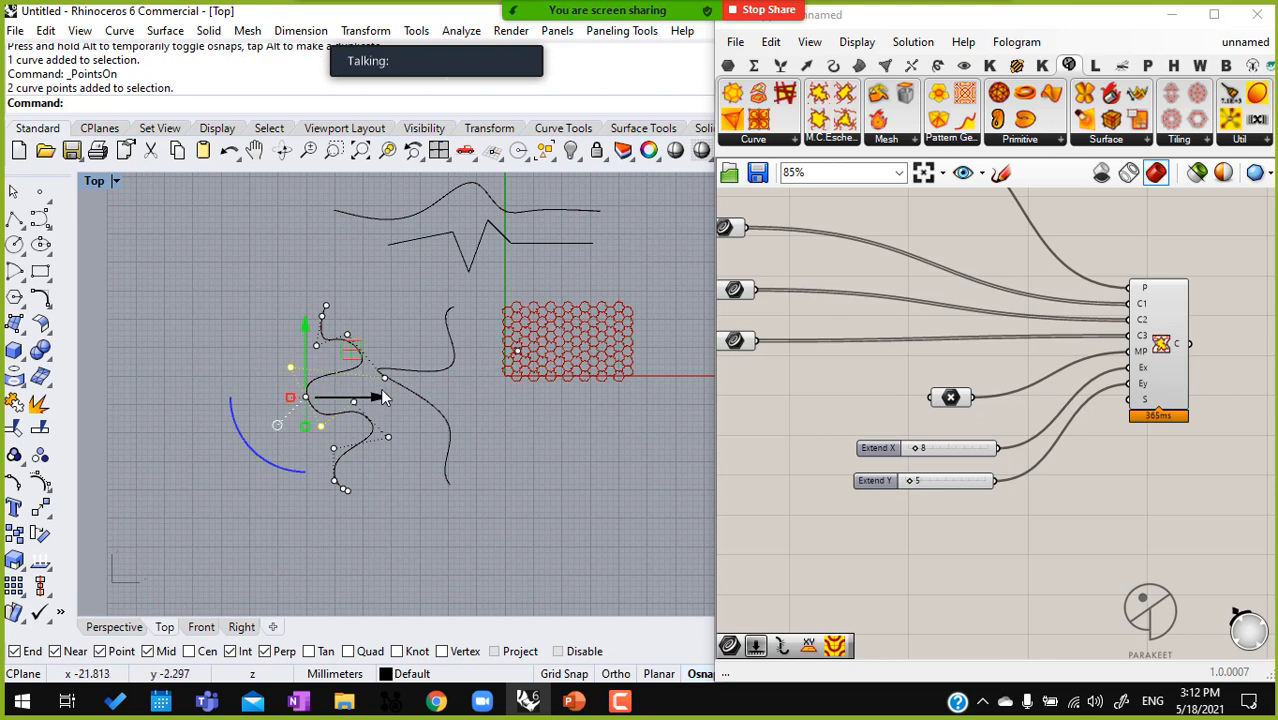
left_click_drag(377, 400, 141, 405)
Show the control points of the humped curve and move its peak point straight up to make the hump much taller
scroll(141, 405, "down", 3)
scroll(337, 425, "up", 10)
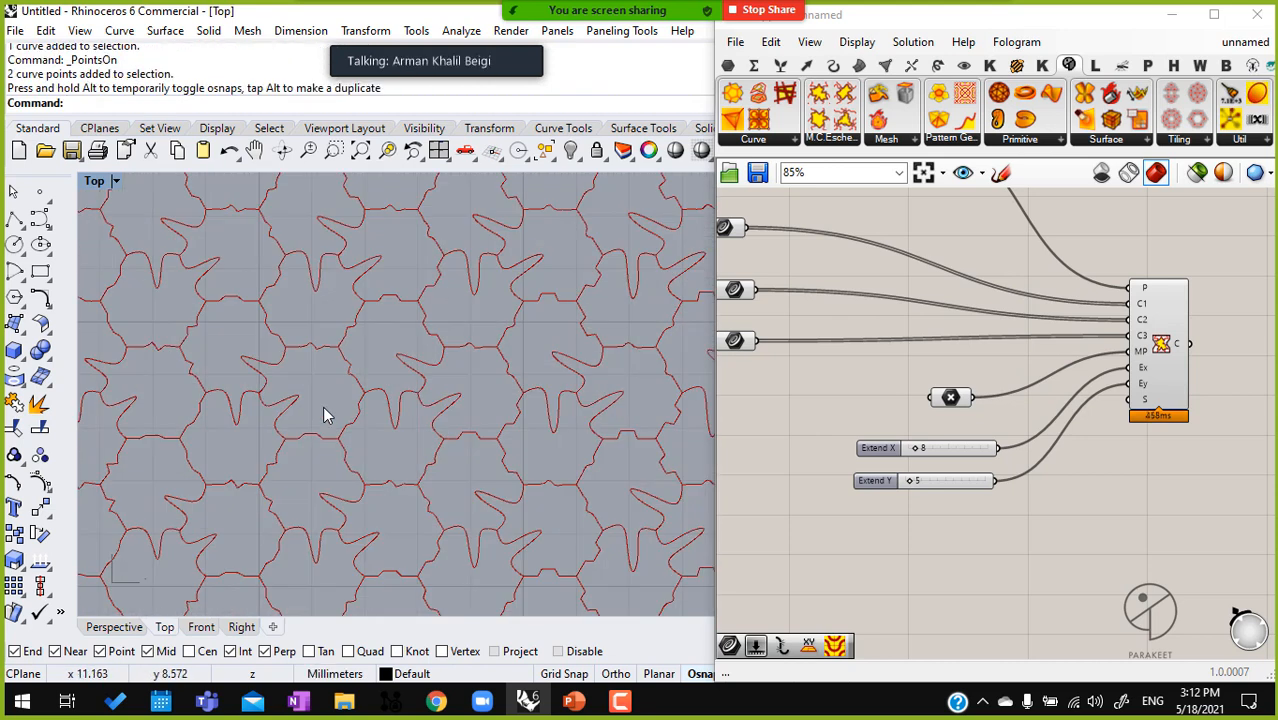
right_click_drag(457, 417, 594, 366)
scroll(425, 418, "down", 8)
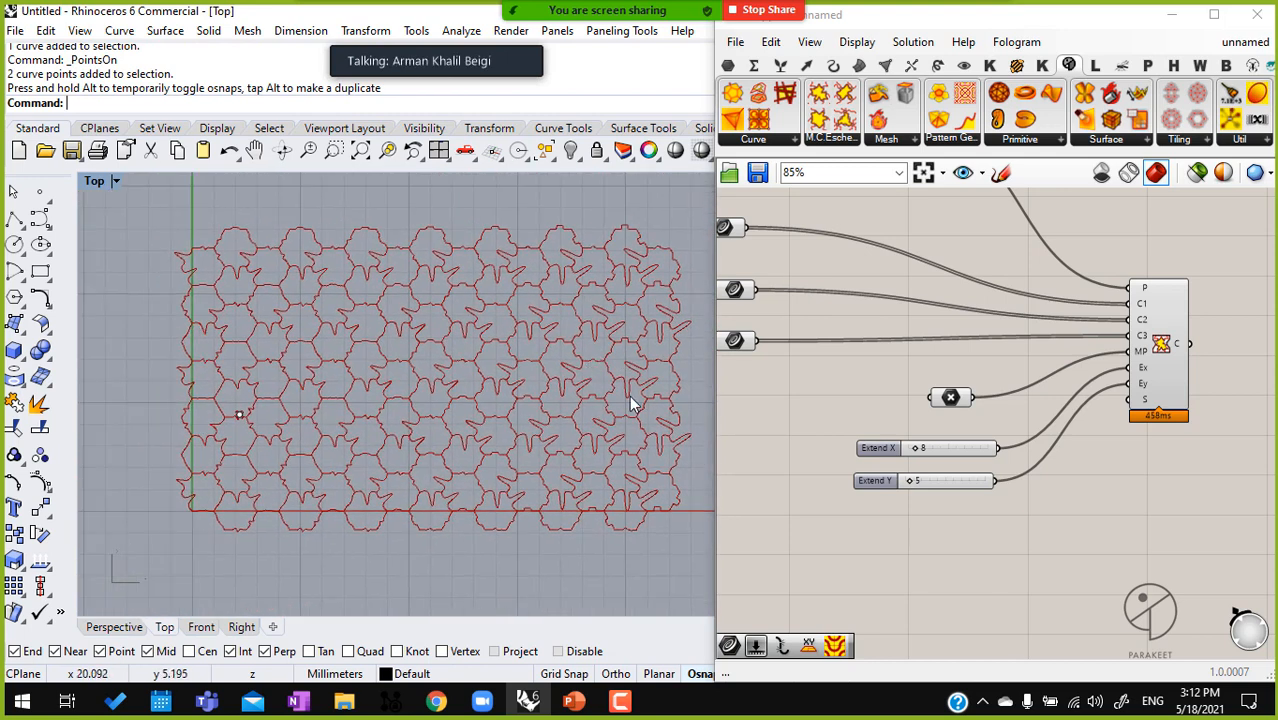
right_click_drag(410, 314, 524, 370)
scroll(532, 378, "down", 10)
right_click_drag(457, 299, 430, 403)
left_click(419, 349)
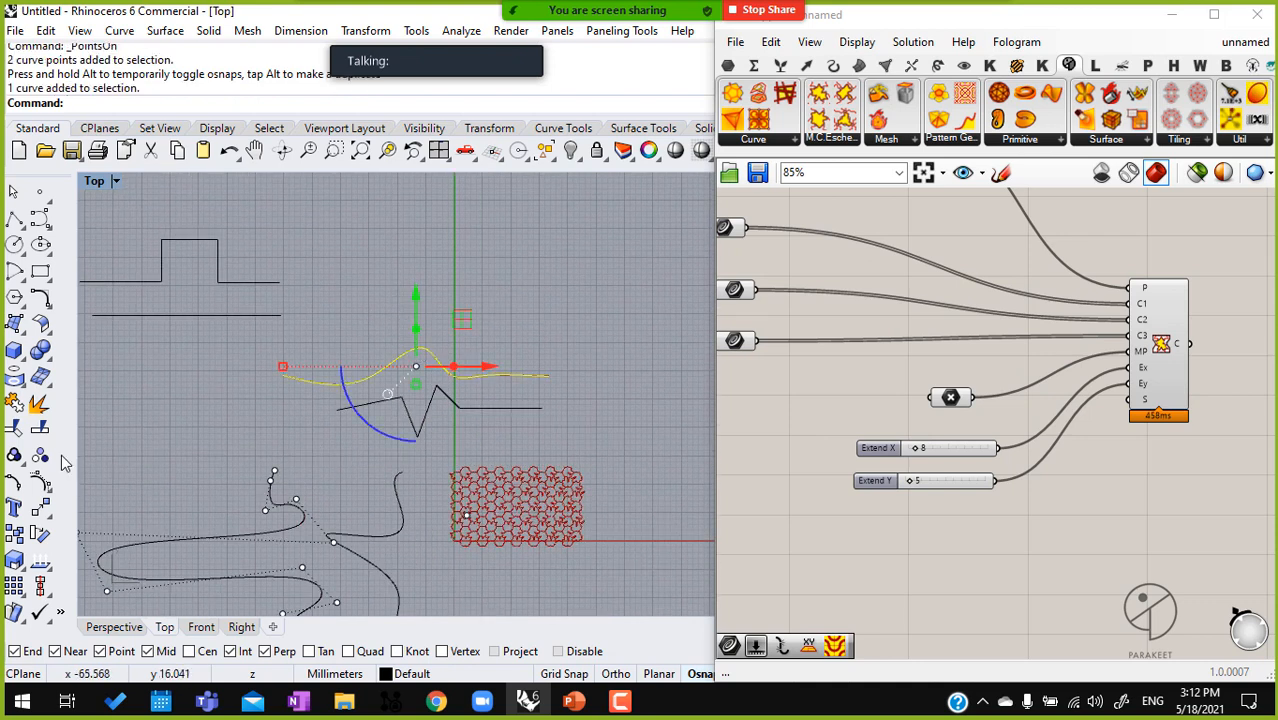
left_click(41, 482)
left_click(425, 328)
right_click_drag(459, 342, 487, 404)
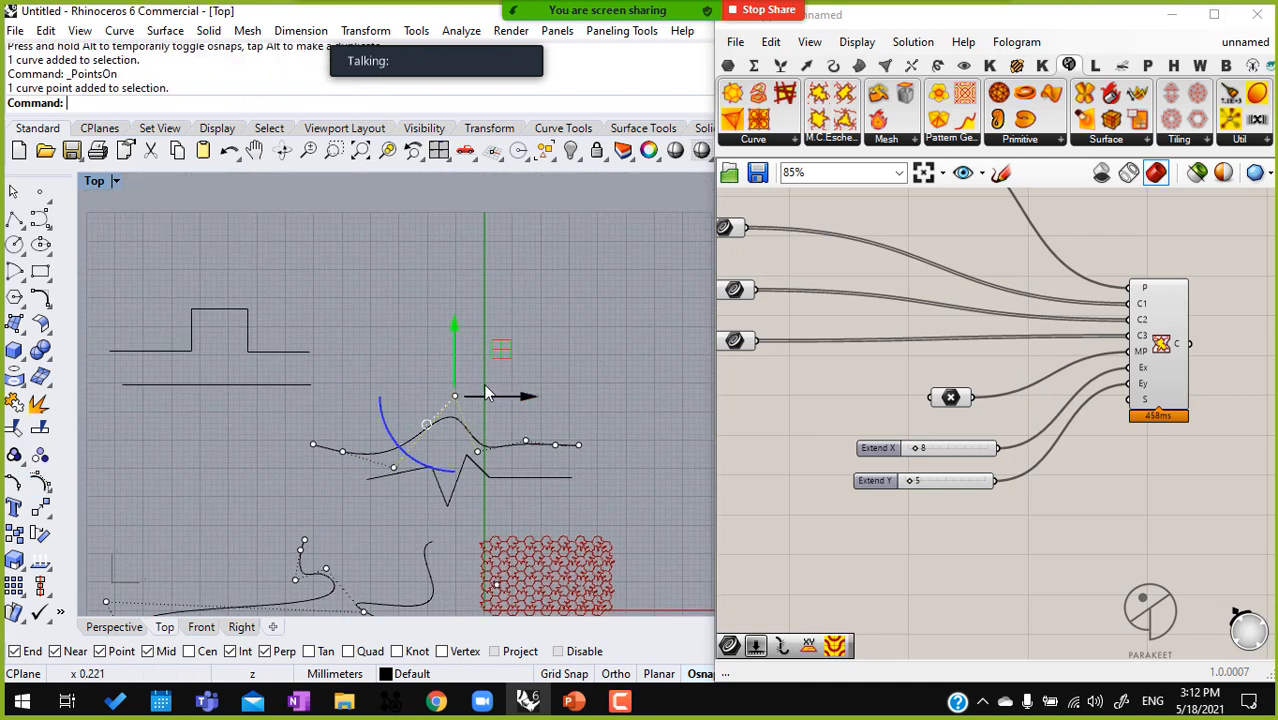
left_click_drag(457, 350, 456, 191)
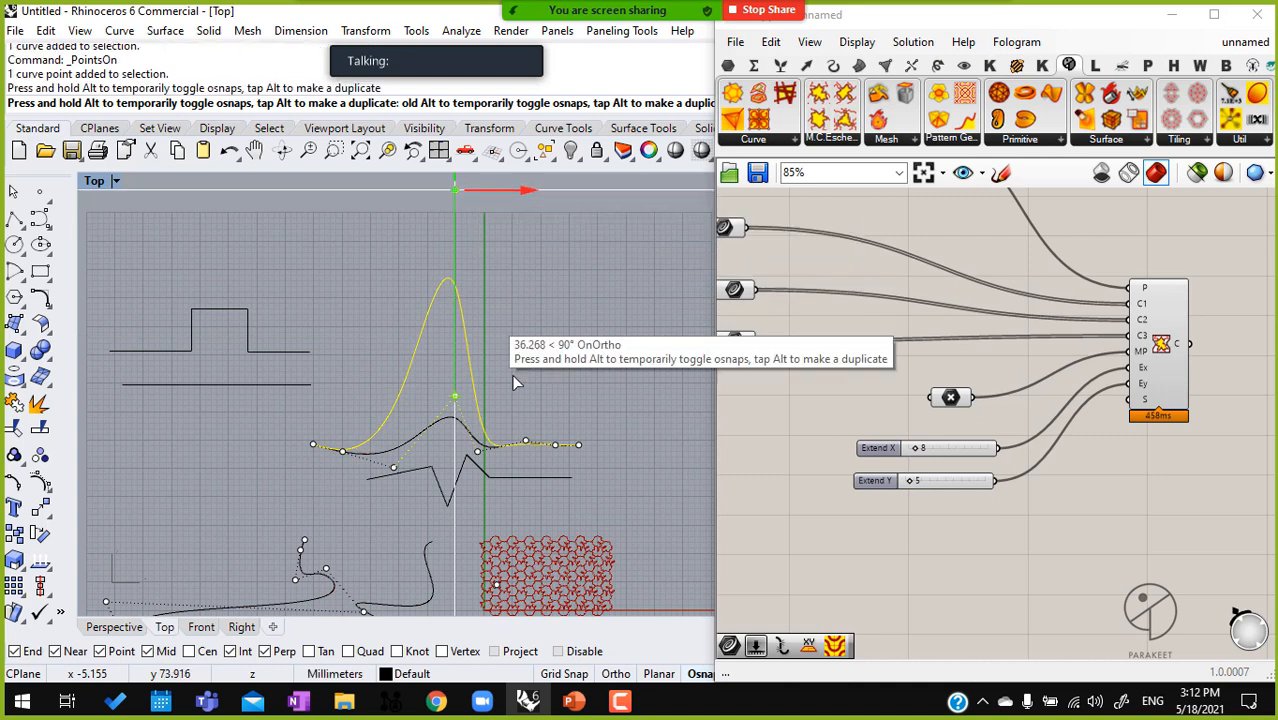
left_click(569, 469)
Show the stepped polyline's control points and raise the two upper corner points of the step by about 23 mm
left_click(248, 340)
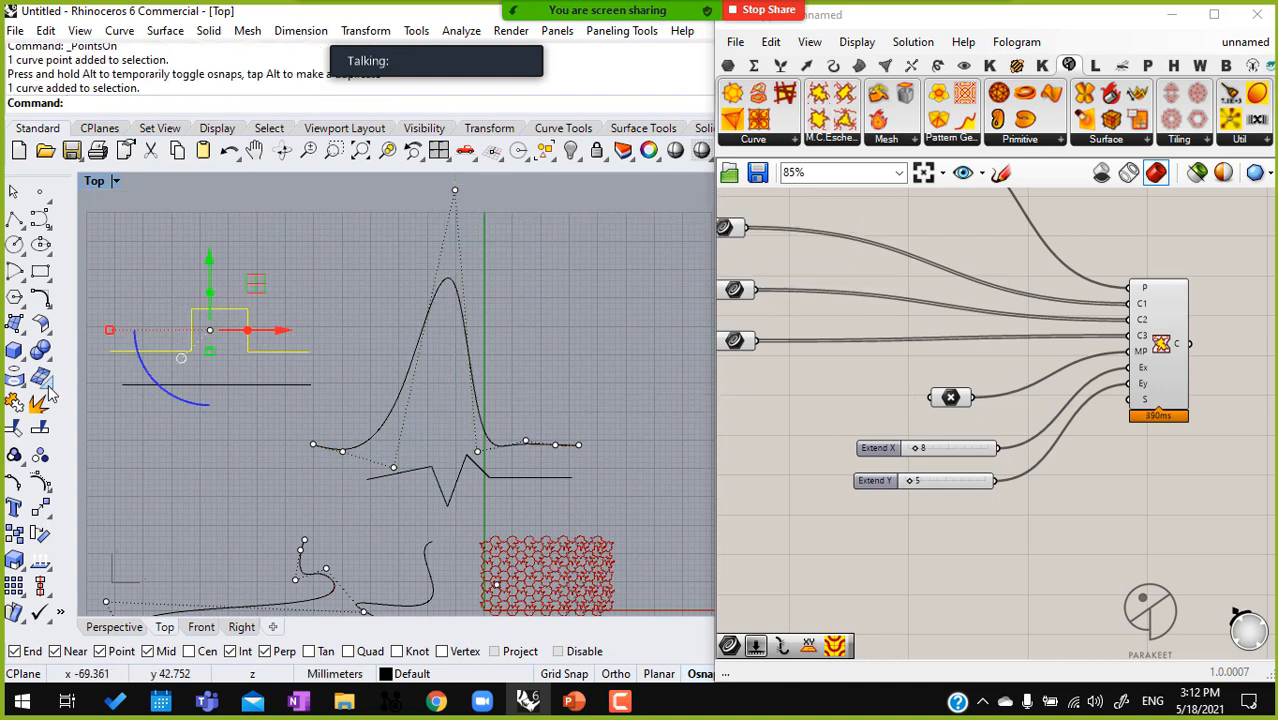
left_click(38, 484)
left_click_drag(161, 332, 282, 287)
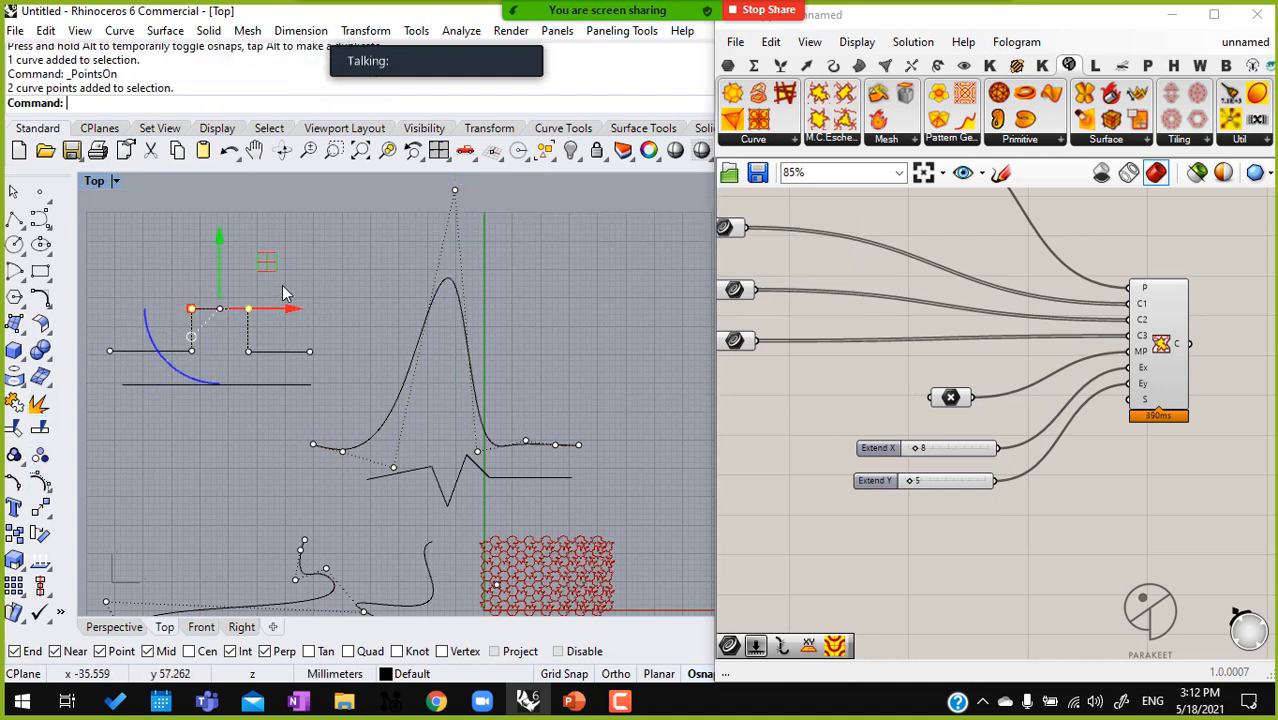
right_click_drag(267, 274, 356, 382)
left_click_drag(311, 382, 325, 285)
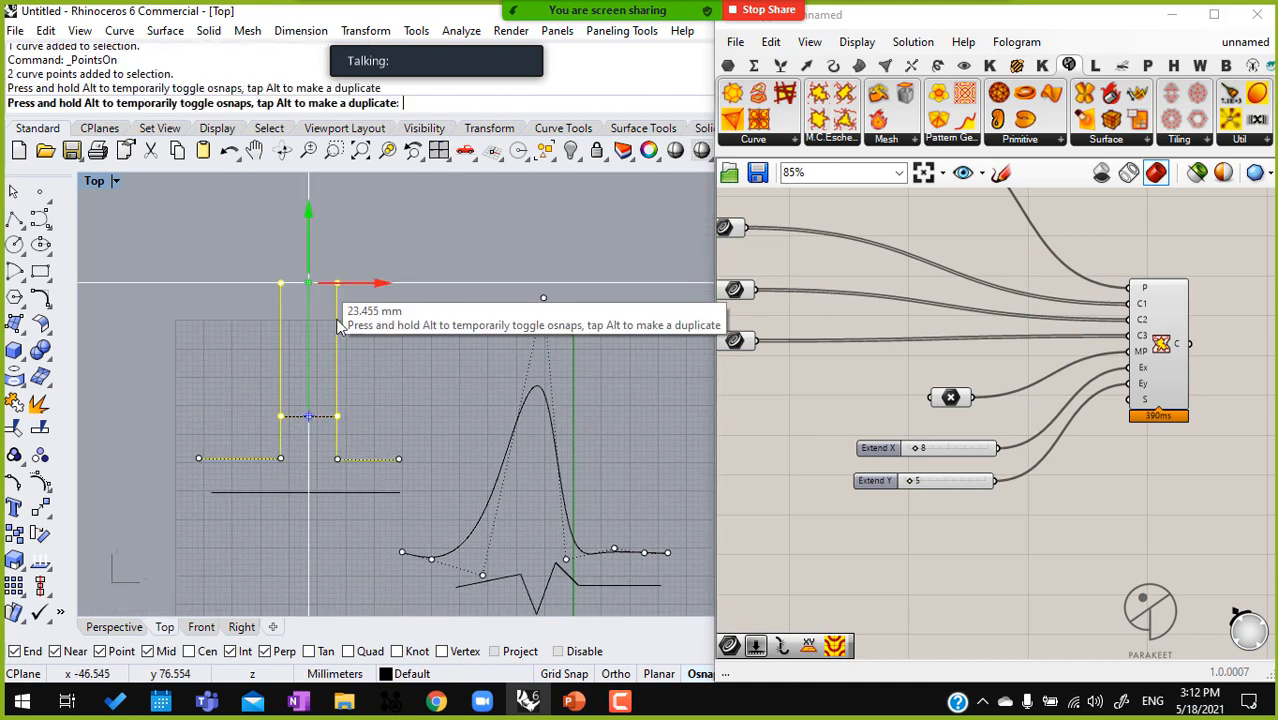
Narrow the Grasshopper window and fit the whole tiling in the Top viewport
right_click_drag(410, 440, 228, 203)
right_click_drag(498, 449, 560, 290, "ctrl")
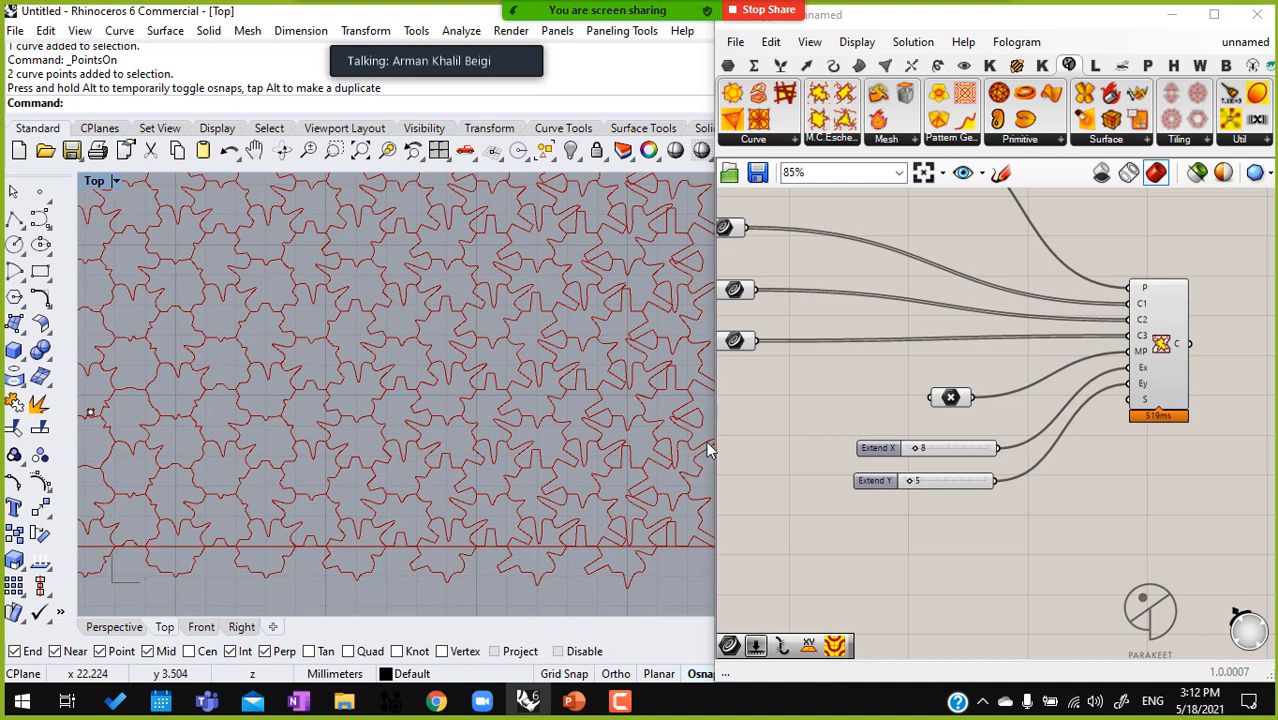
left_click_drag(710, 443, 868, 442)
right_click_drag(509, 422, 615, 430)
scroll(614, 430, "down", 1)
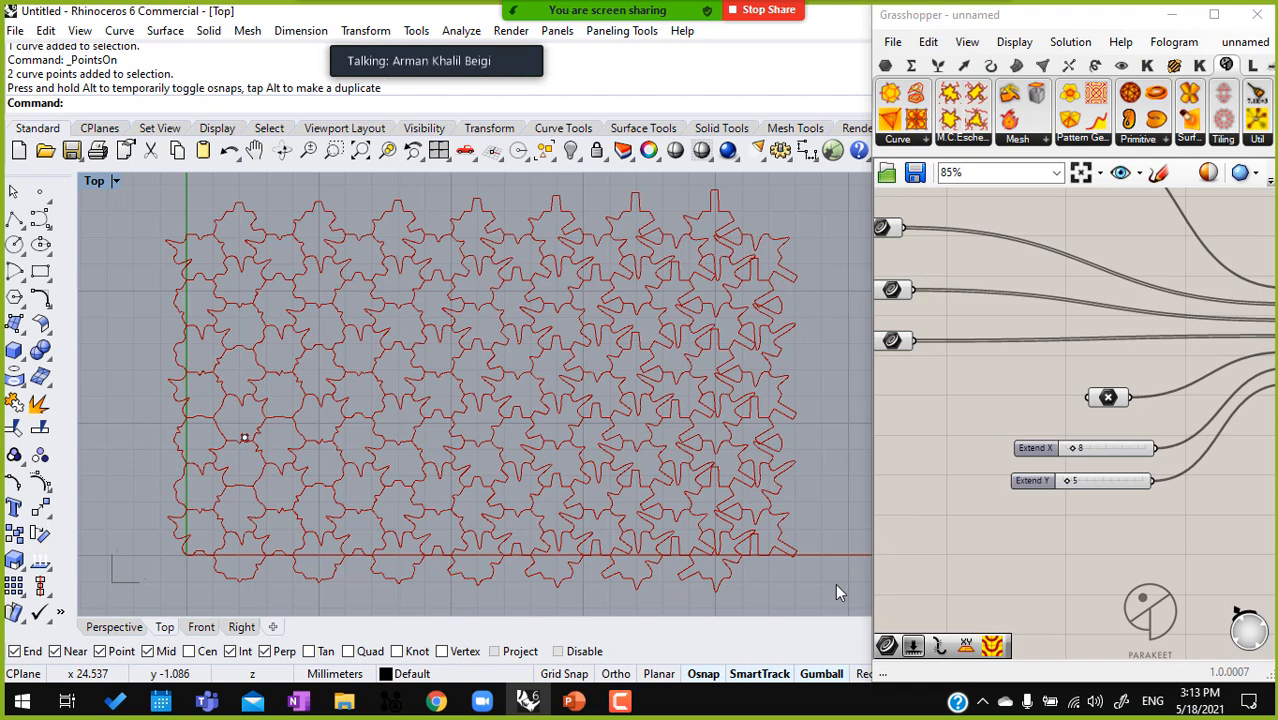
Move the metamorphosis point from the tiling's lower-left area to its right-hand part, above mid-height
right_click_drag(1206, 473, 1013, 480)
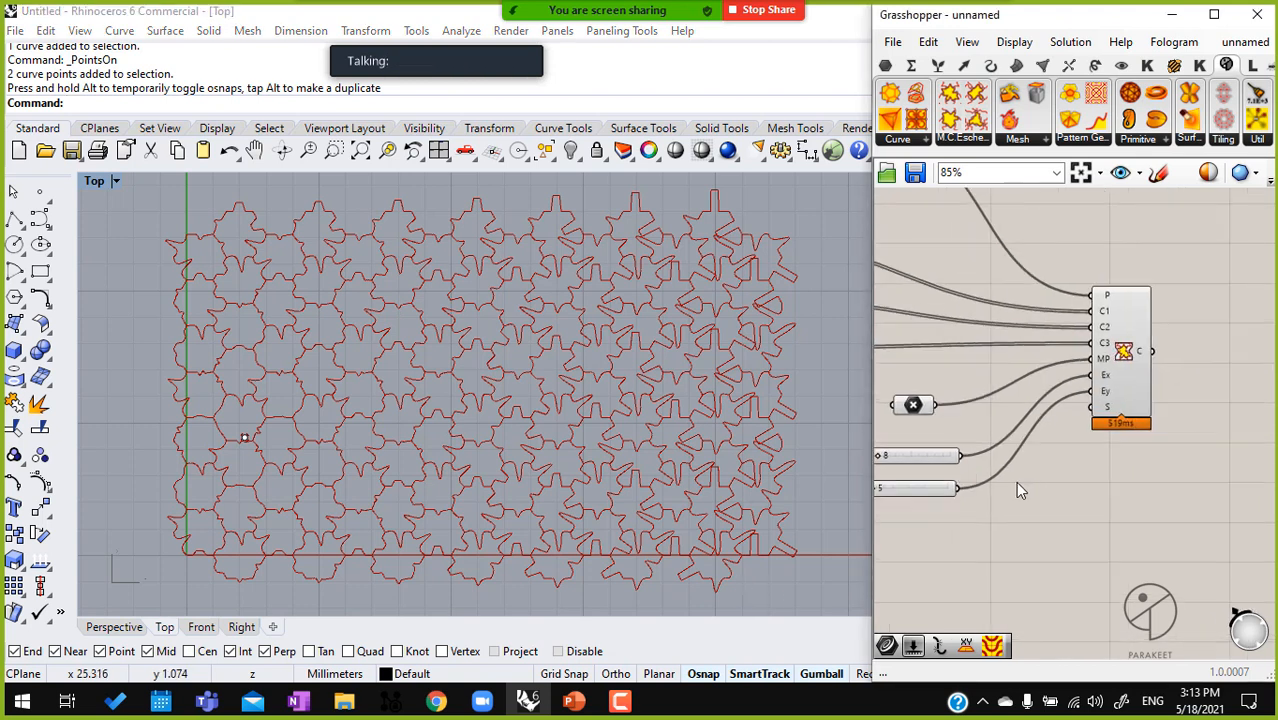
left_click(245, 437)
left_click_drag(245, 437, 623, 347)
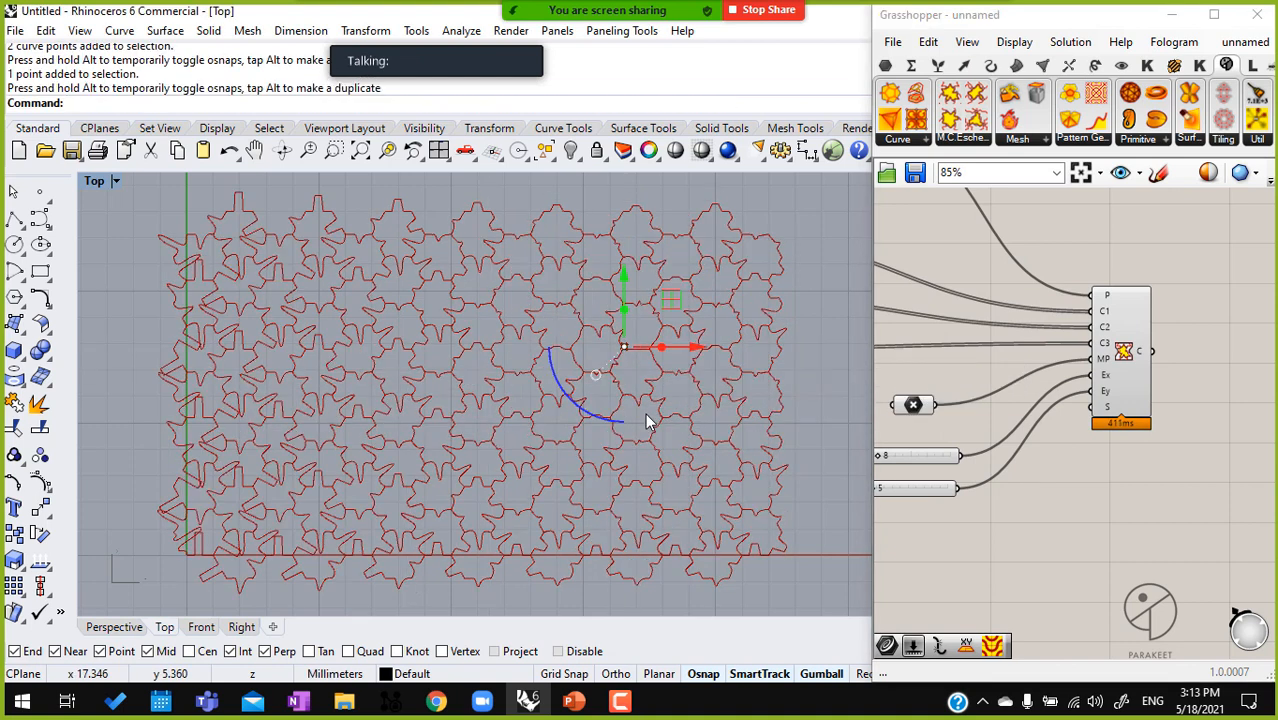
scroll(1011, 380, "down", 3)
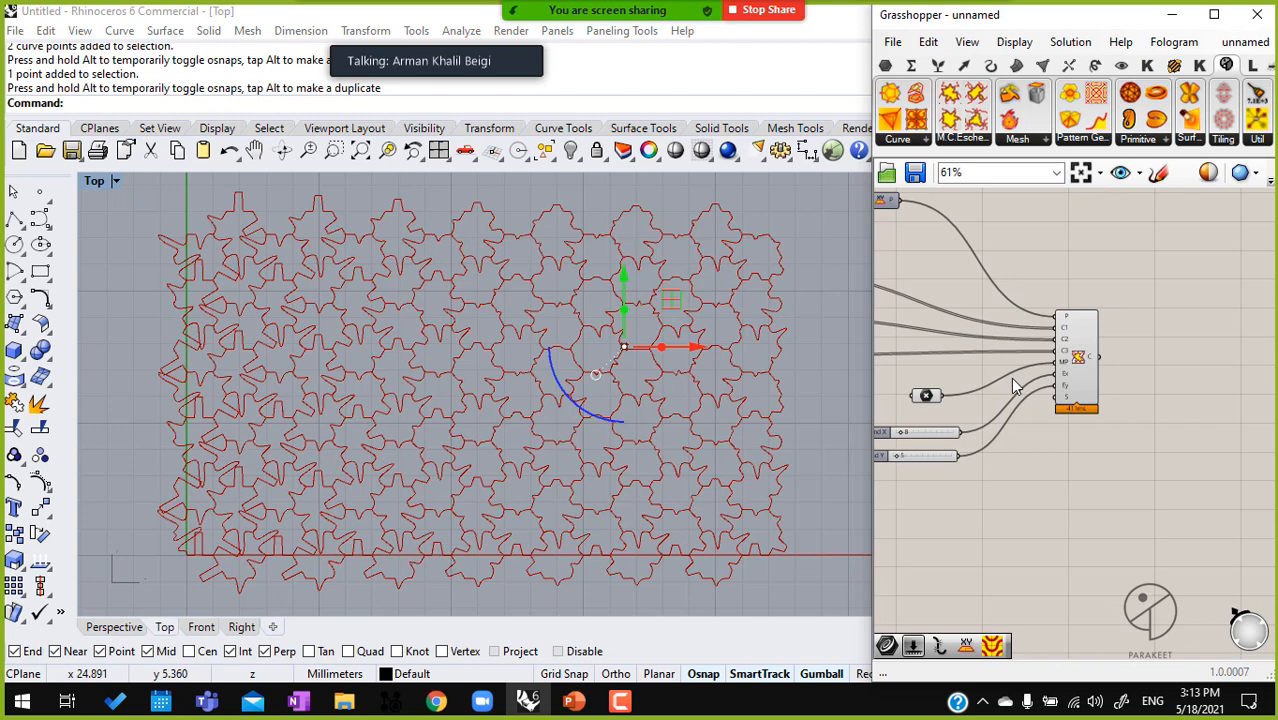
Move the metamorphosis tiling component up and arrange its point parameter and the Extend X and Extend Y sliders close beside its inputs
right_click_drag(1146, 436, 1124, 444)
left_click_drag(1059, 394, 1062, 321)
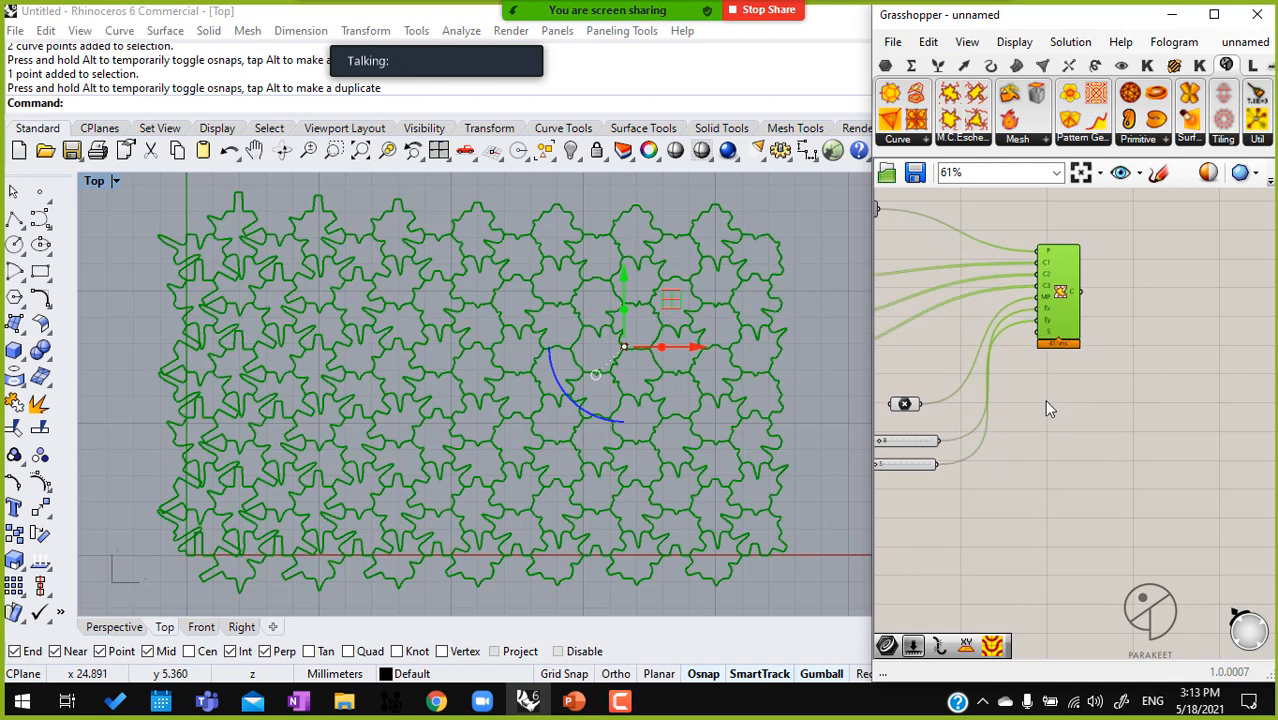
right_click_drag(910, 399, 1021, 405)
left_click_drag(1020, 406, 1036, 302)
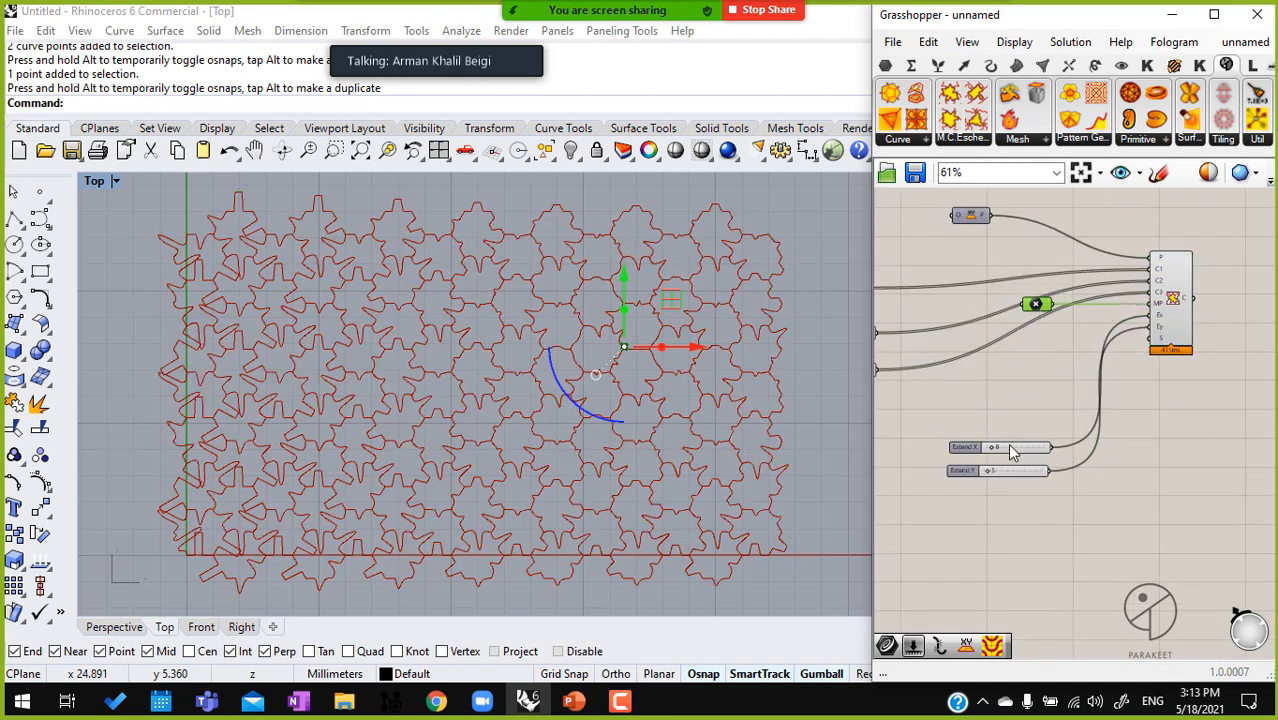
left_click_drag(1012, 450, 1038, 339)
left_click_drag(1029, 470, 1049, 371)
right_click_drag(1093, 398, 1122, 370)
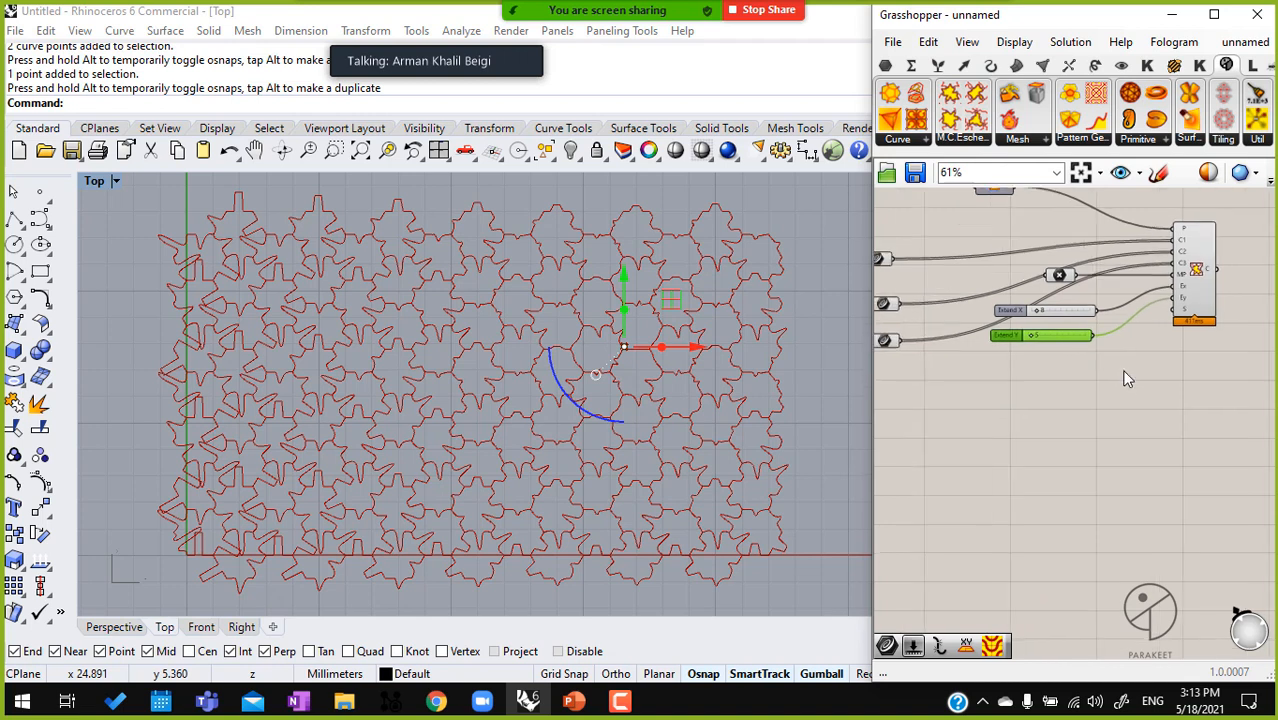
Hide the previews of the metamorphosis tiling, its input components and the tiling component above it
scroll(1124, 370, "down", 4)
left_click_drag(1178, 421, 964, 258)
right_click_drag(1091, 337, 989, 372)
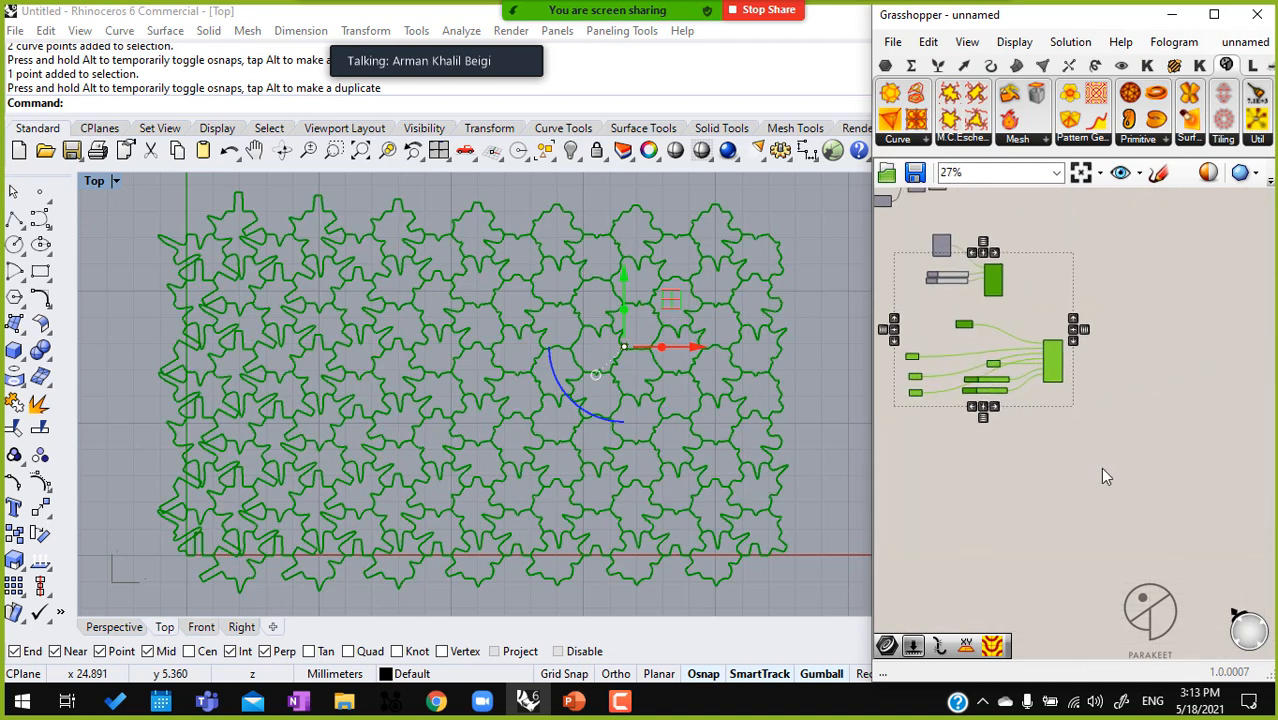
middle_click(1042, 370)
left_click(1102, 309)
left_click(1191, 461)
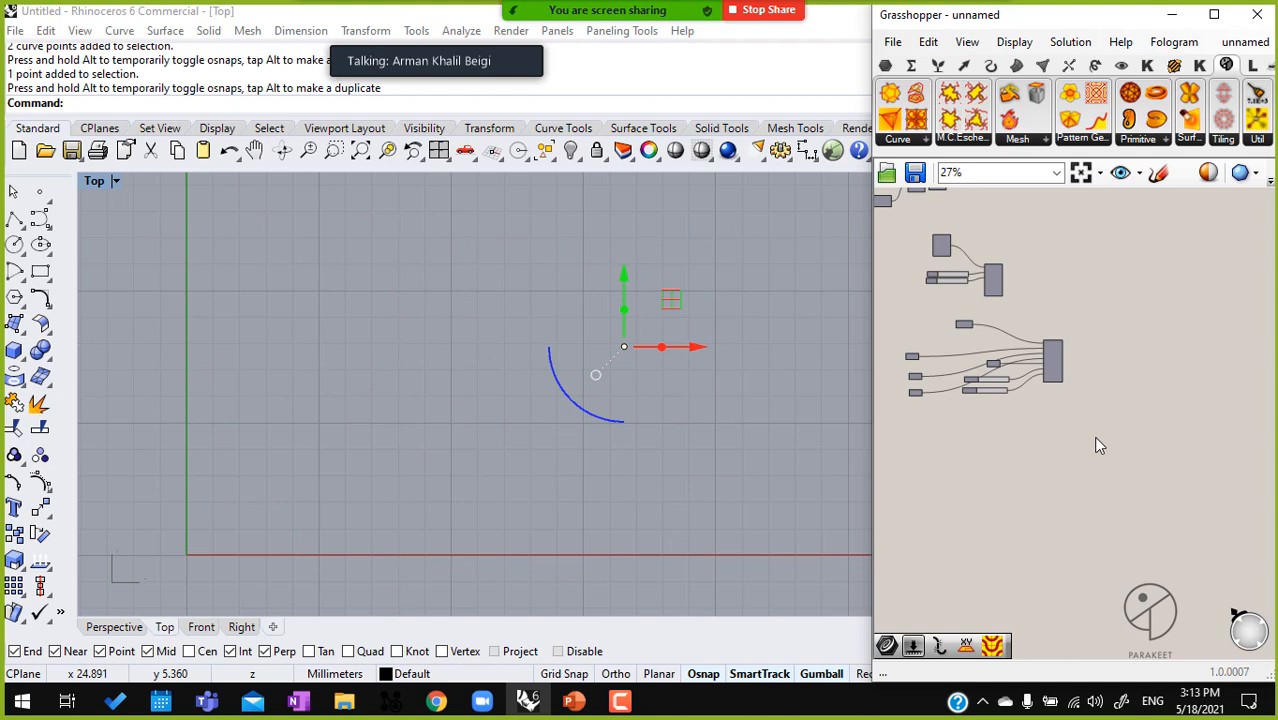
Widen the Grasshopper window and place a 2-Uniform Tiling C component on the empty canvas below the metamorphosis definition
left_click(928, 141)
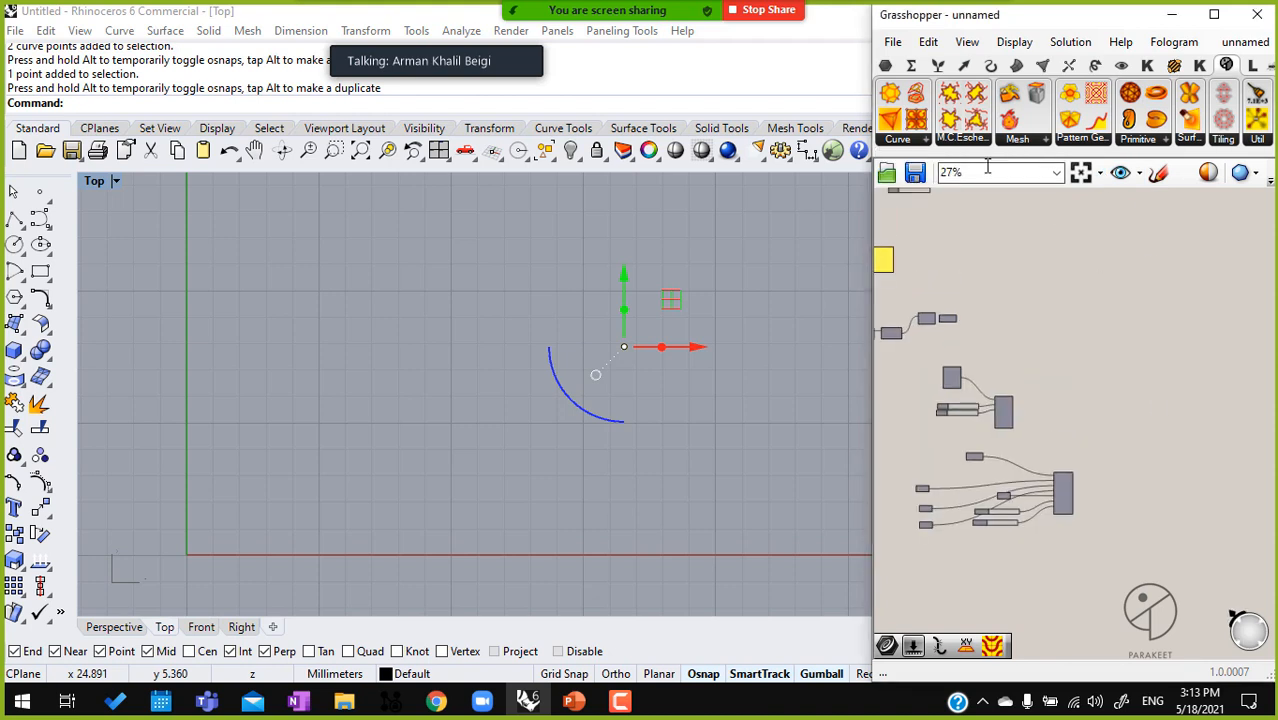
left_click_drag(866, 190, 478, 225)
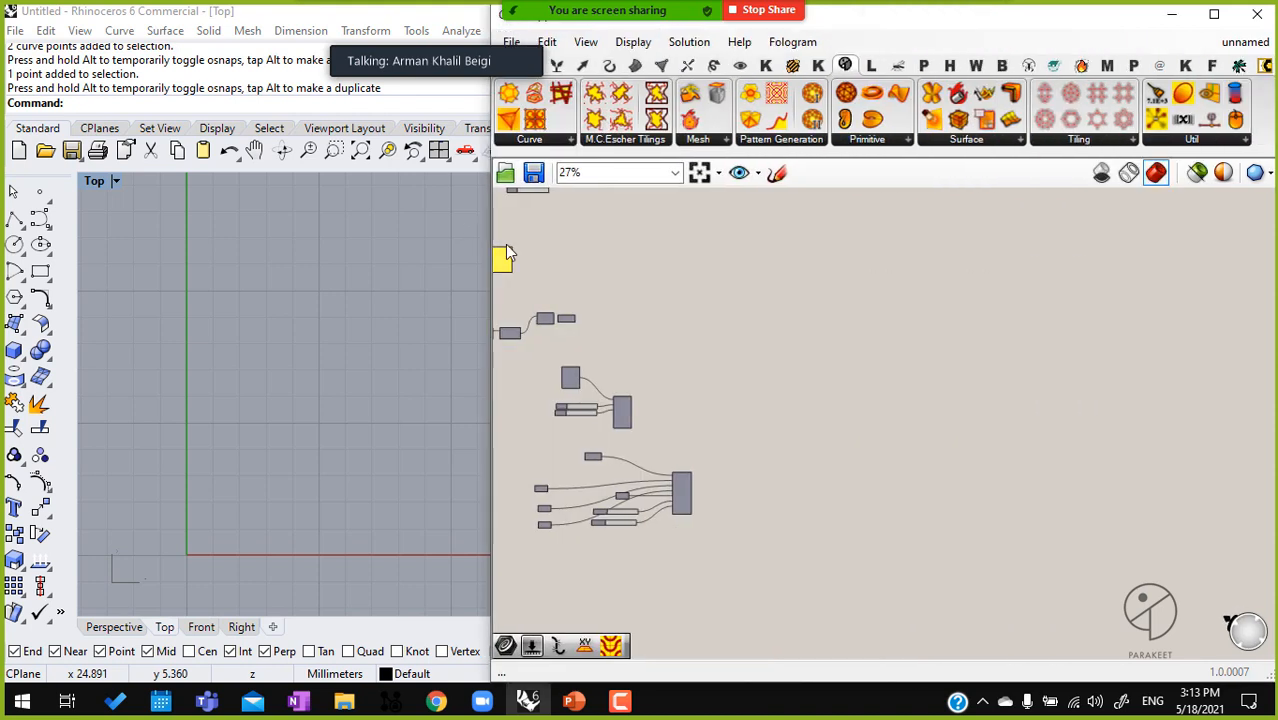
left_click(522, 140)
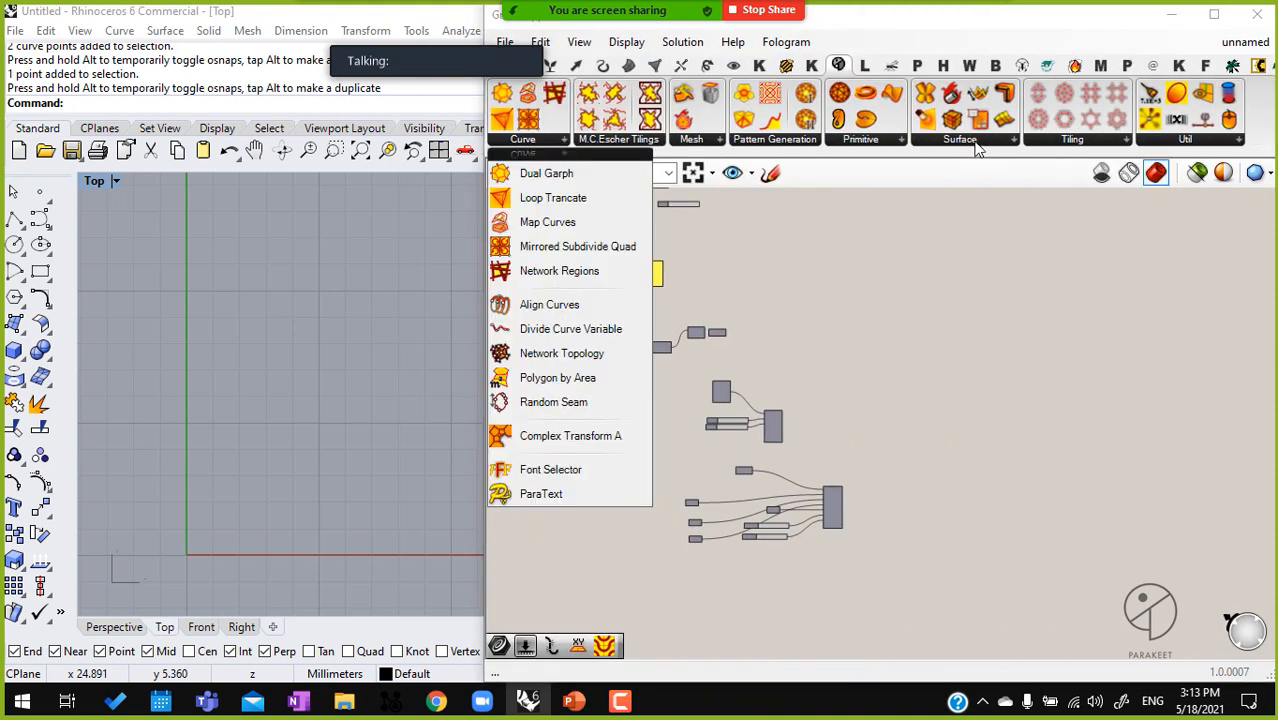
left_click(1076, 140)
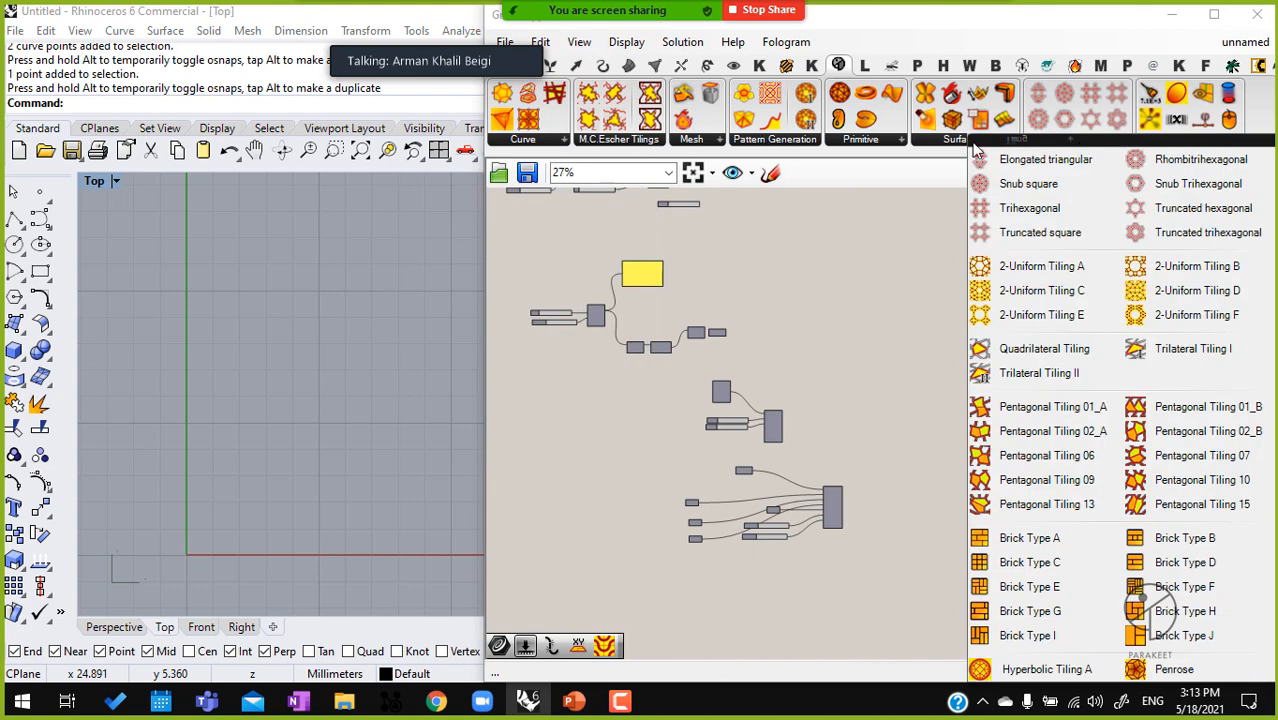
left_click_drag(1042, 290, 887, 550)
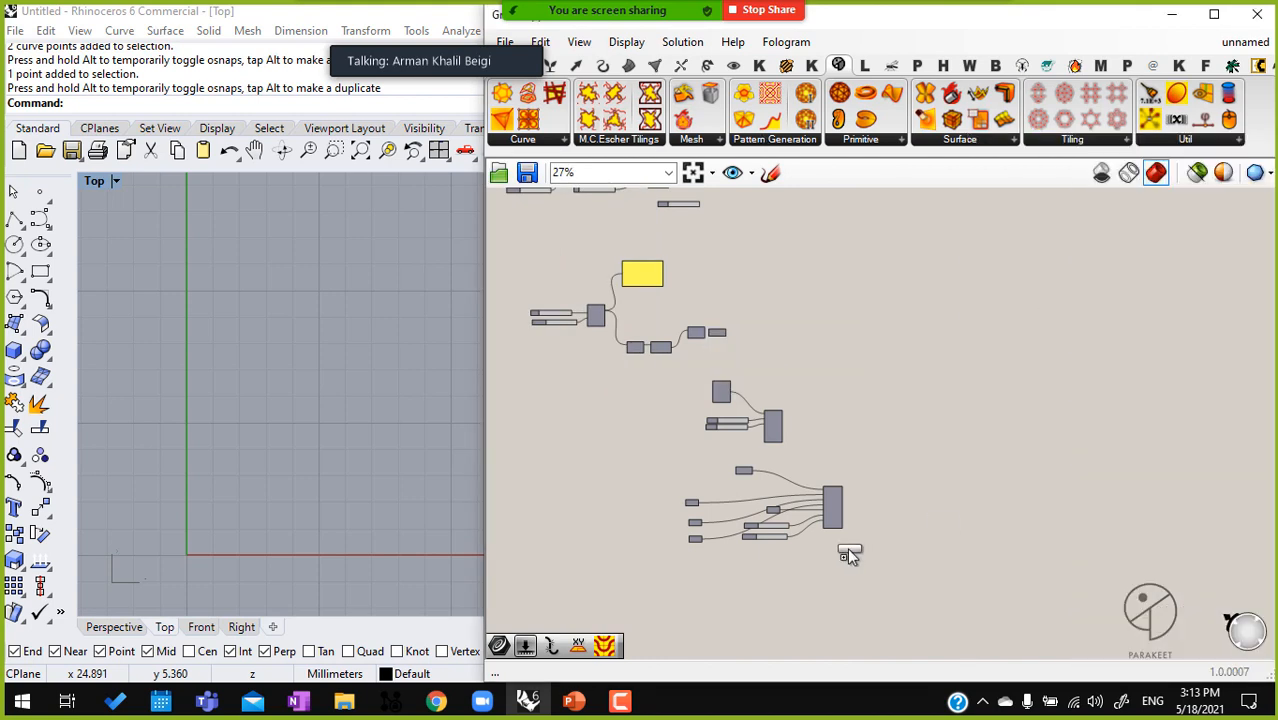
left_click(679, 606)
right_click_drag(807, 523, 955, 311)
scroll(800, 394, "up", 5)
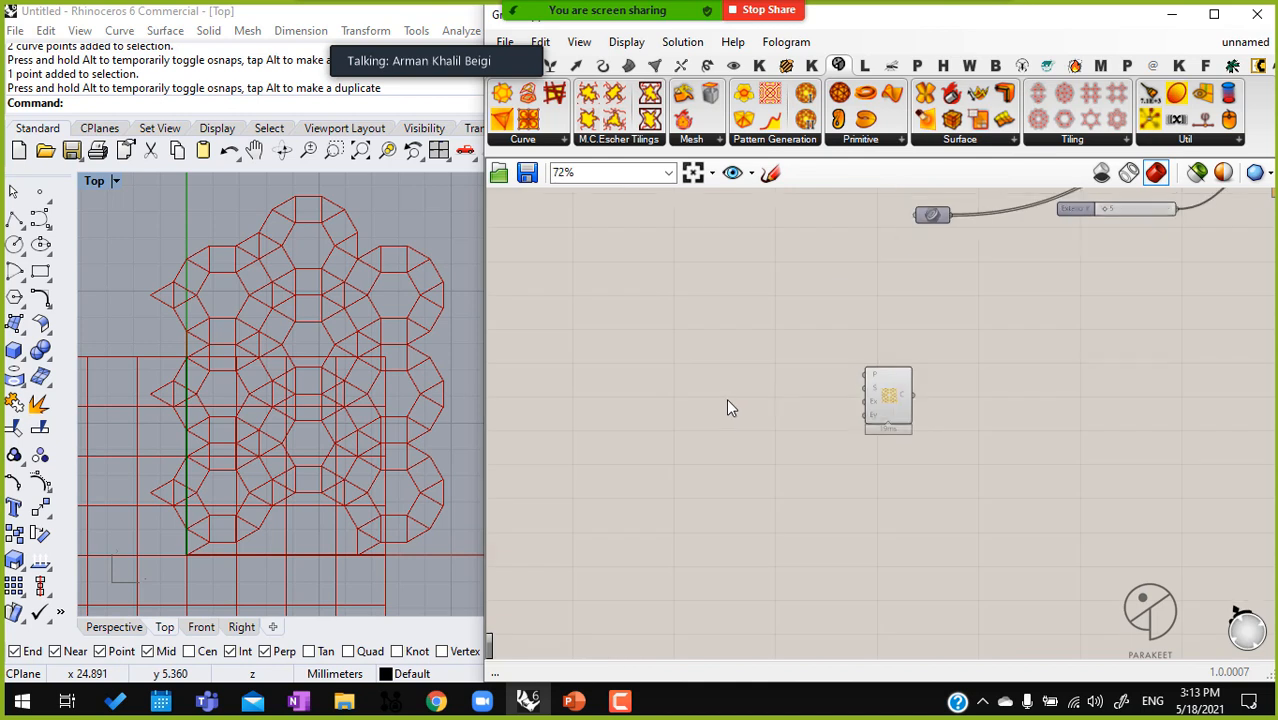
Add a number slider with the value 12 and connect it to the Ex input of the 2-uniform tiling
double_click(729, 399)
type("Number Slider")
key("Return")
scroll(763, 402, "up", 5)
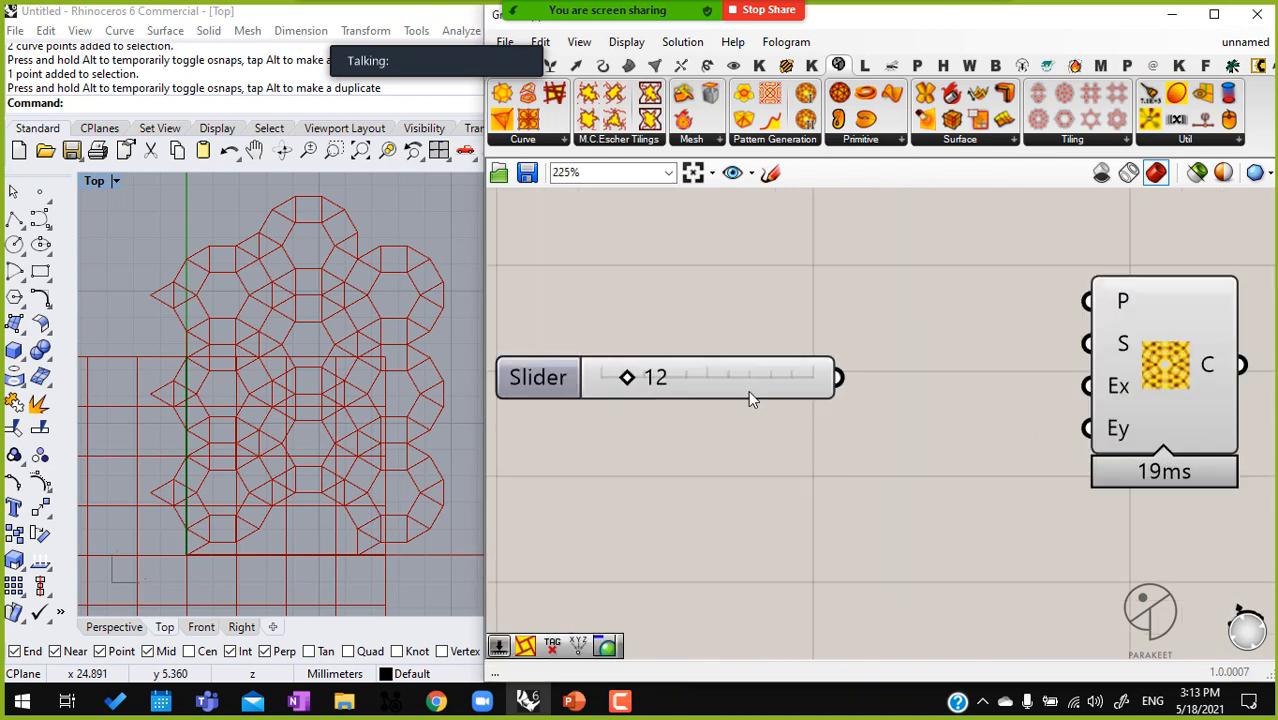
left_click_drag(763, 399, 911, 399)
left_click_drag(987, 377, 1088, 386)
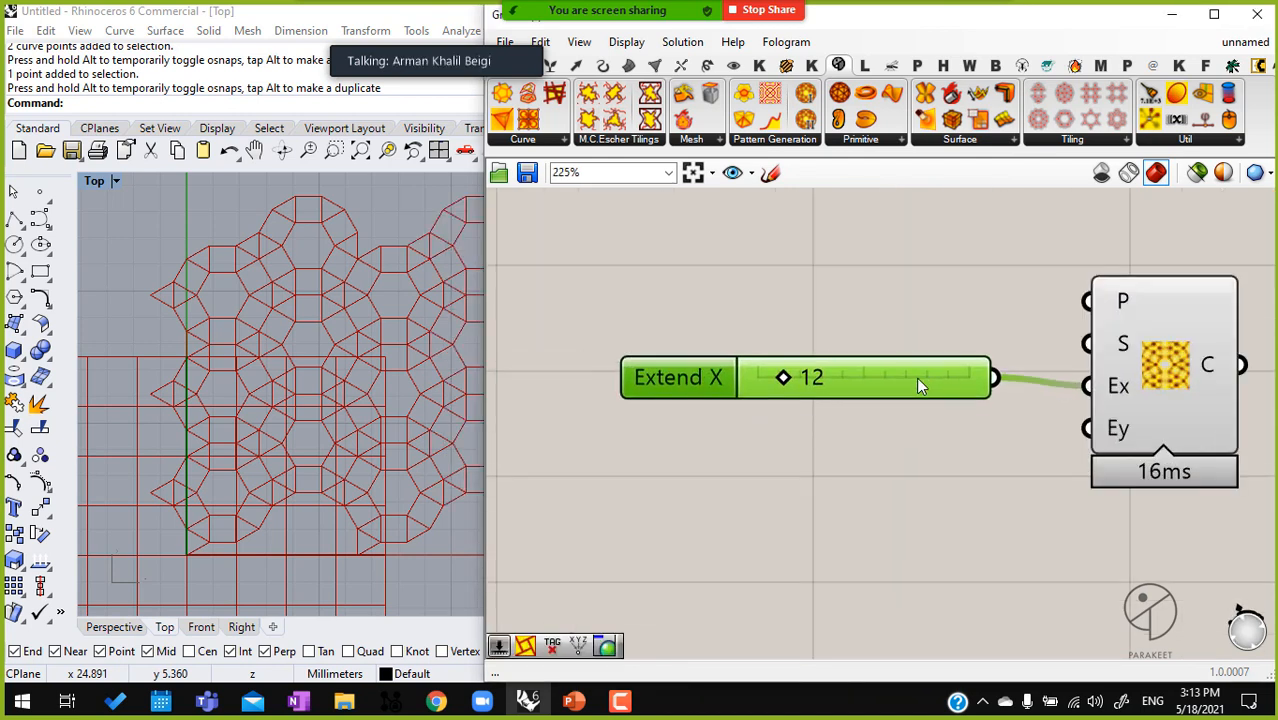
Copy the slider for the 2-uniform tiling's Ey input and set Extend Y to 4
left_click_drag(917, 374, 921, 452, "alt")
left_click_drag(1088, 428, 1004, 468)
left_click_drag(788, 454, 770, 456)
scroll(205, 371, "down", 3)
scroll(894, 370, "down", 3)
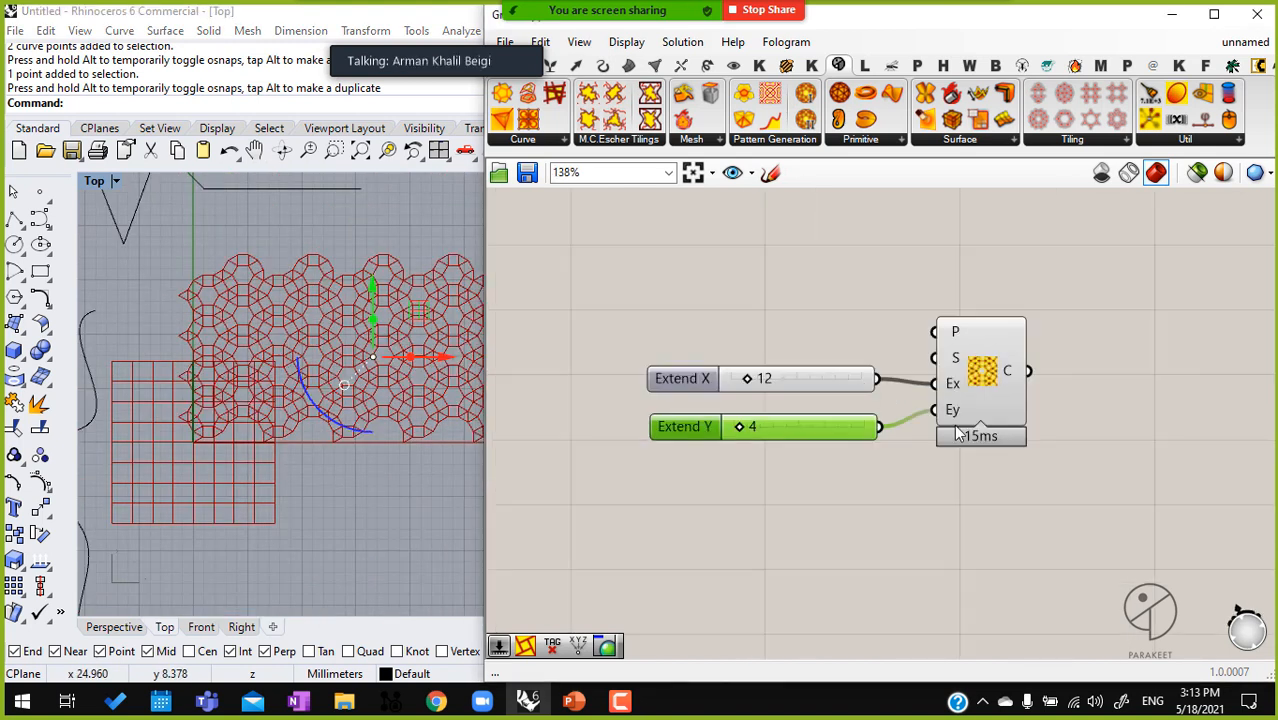
Narrow the Grasshopper window and delete all the old custom curves and the metamorphosis point from the Top viewport
left_click(984, 380)
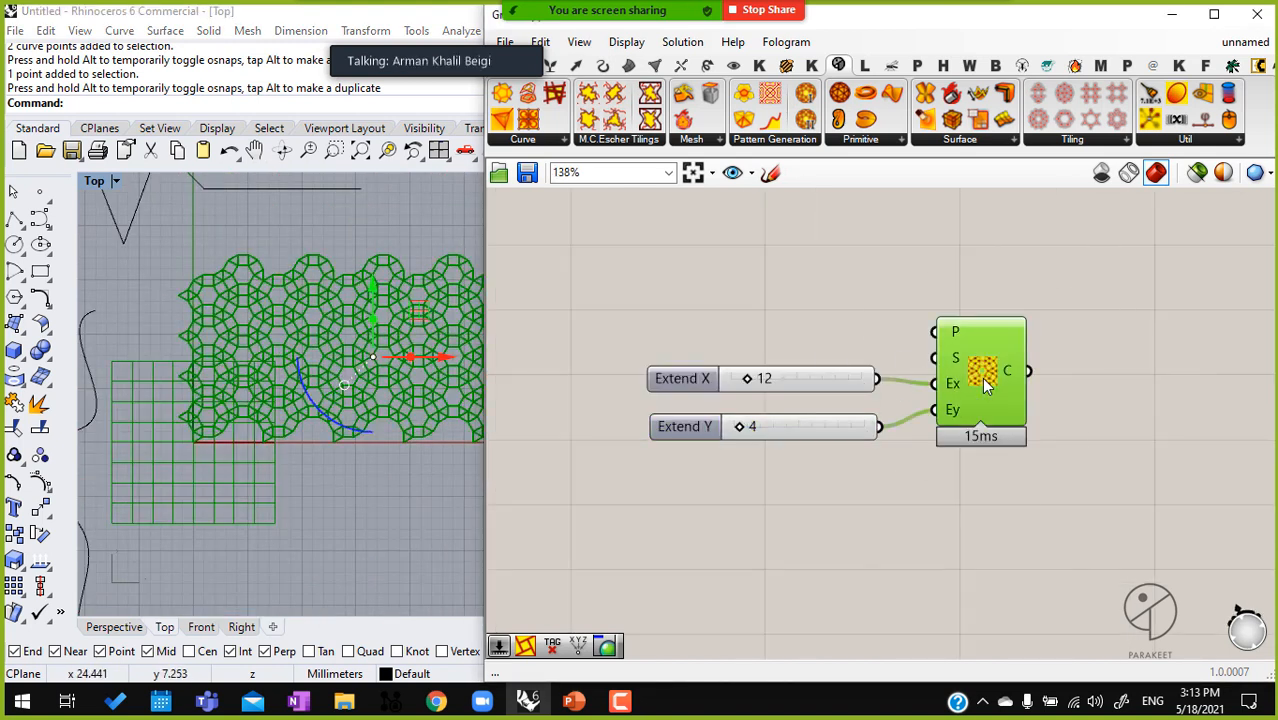
middle_click(984, 380)
left_click(1045, 440)
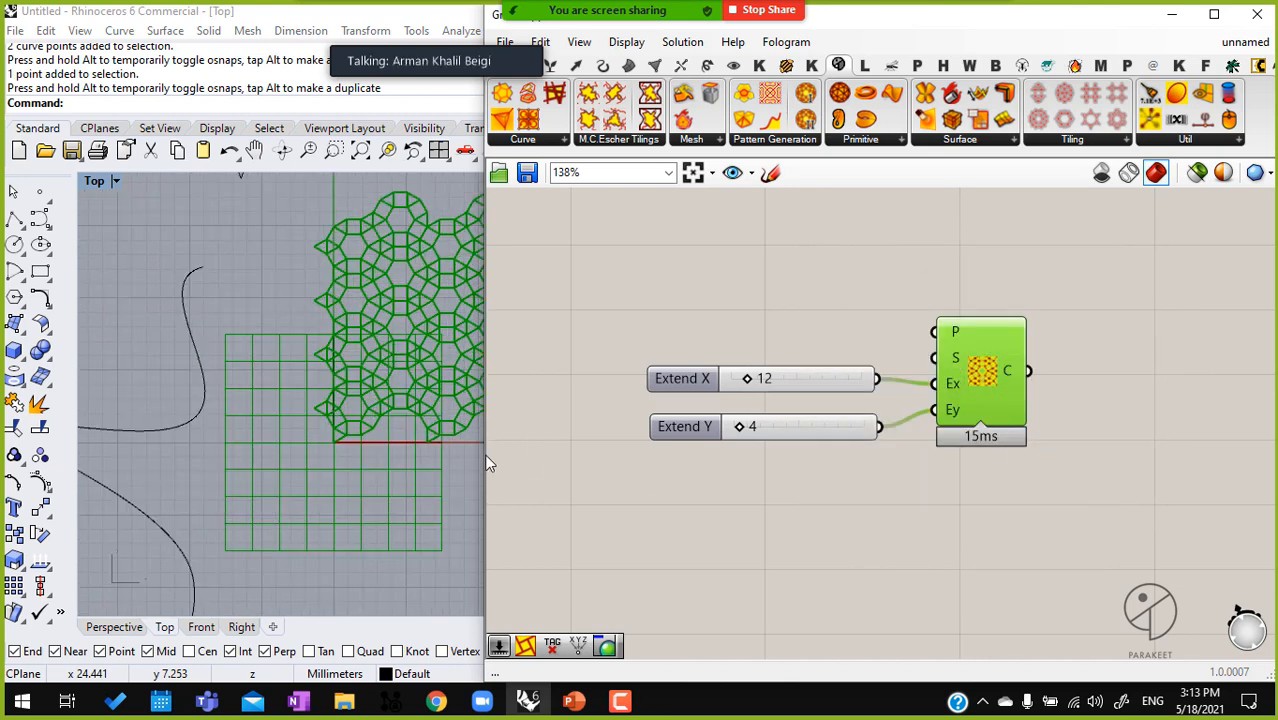
left_click_drag(478, 456, 793, 456)
scroll(518, 524, "down", 6)
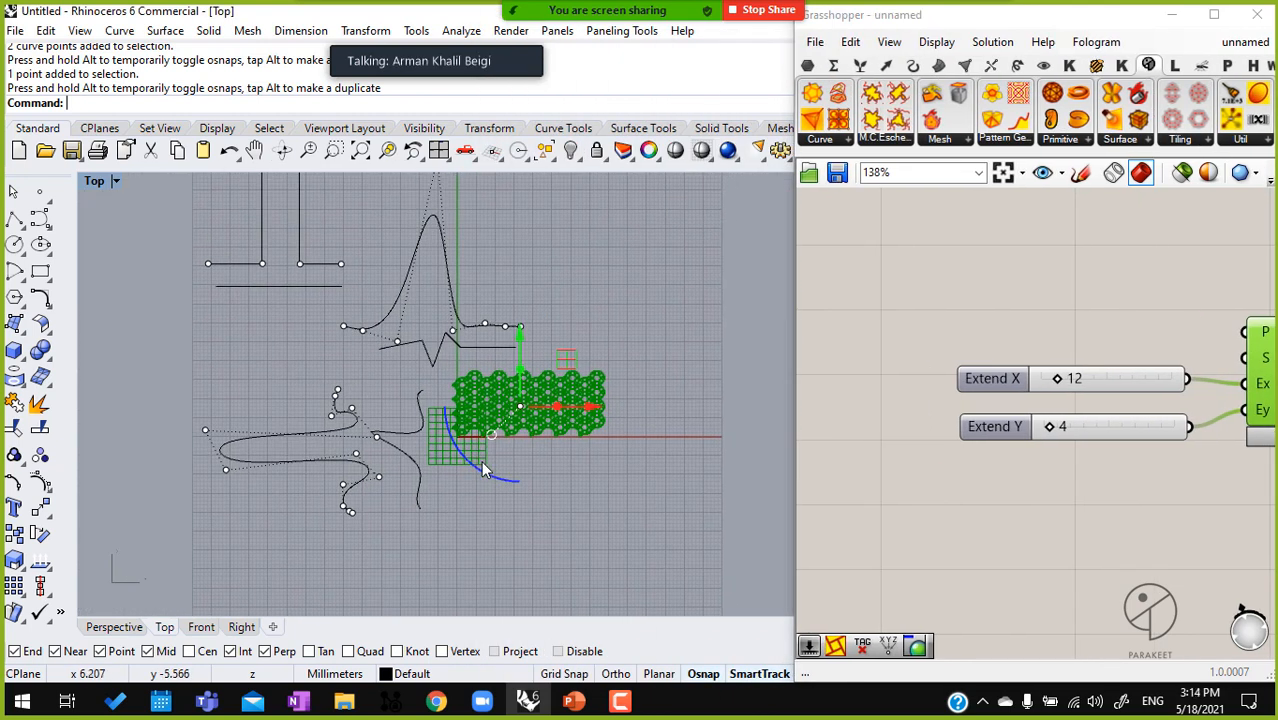
left_click_drag(516, 524, 292, 249)
key("Delete")
scroll(452, 414, "up", 5)
scroll(452, 414, "up", 5)
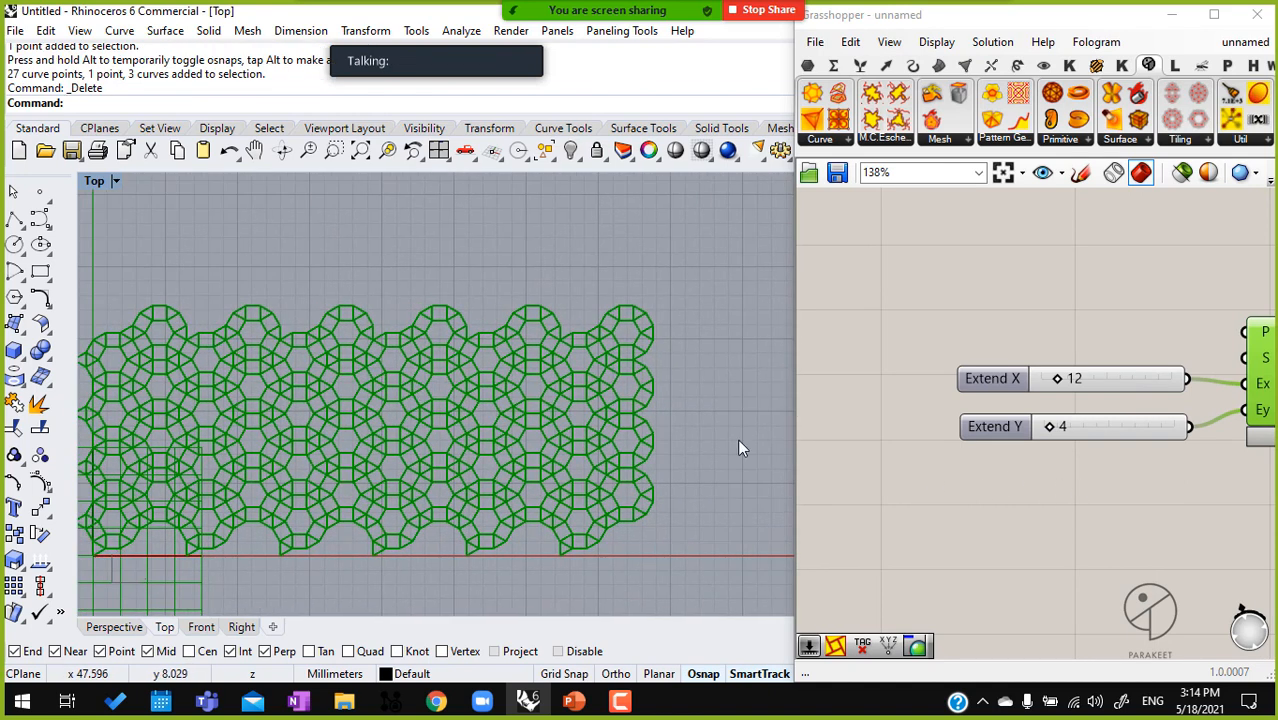
Add a Pattern Genotype component beside the 2-uniform tiling and feed the tiling's C output into its first B input
right_click_drag(1018, 478, 751, 459)
right_click_drag(1149, 315, 1016, 310)
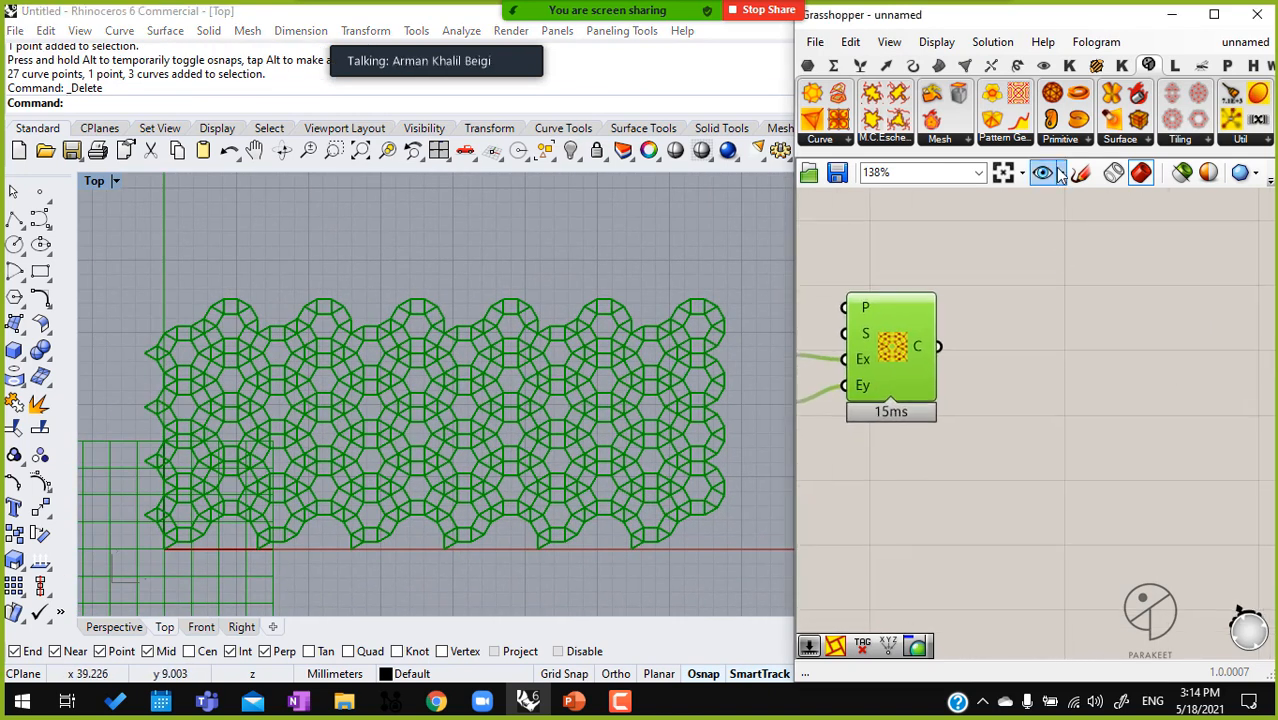
left_click(1022, 140)
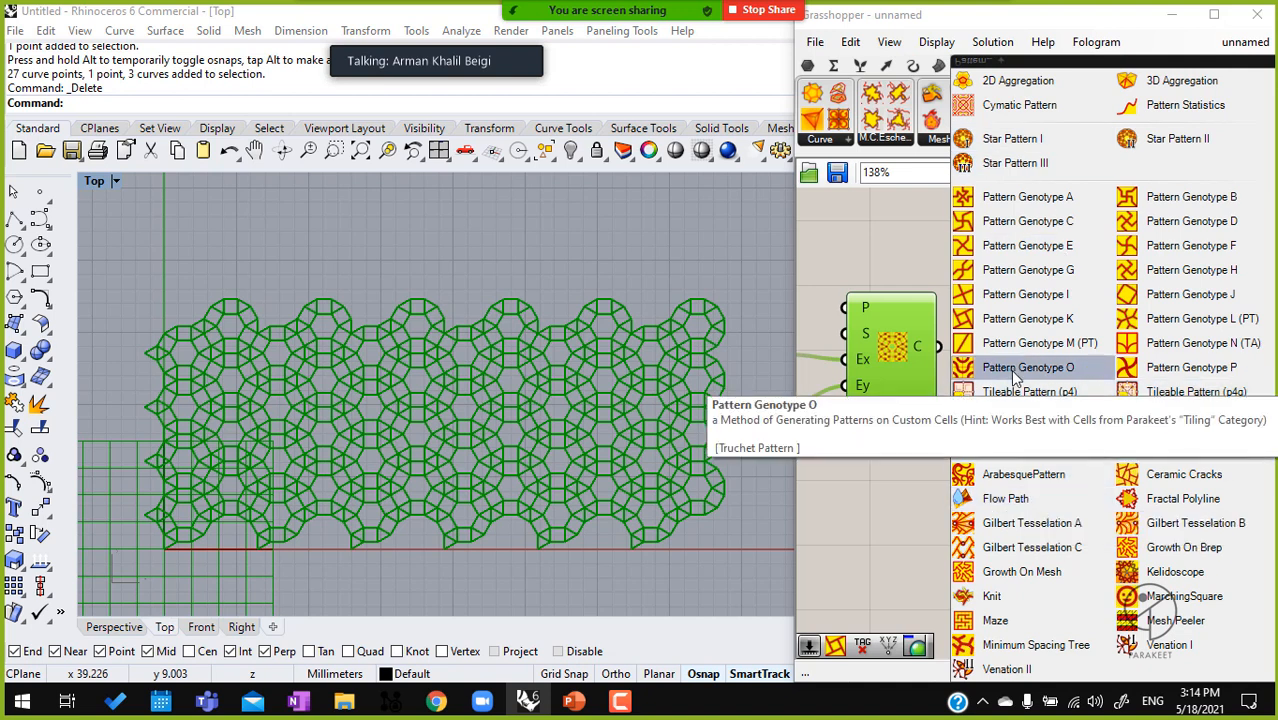
left_click(1205, 366)
left_click(1040, 368)
scroll(1037, 365, "up", 3)
left_click_drag(975, 322, 880, 336)
left_click(1050, 361)
right_click_drag(983, 495, 1176, 480)
Hide the 2-uniform tiling's preview and examine the generated pattern curves on their own
left_click(964, 238)
middle_click(964, 238)
right_click_drag(1030, 525, 1104, 510)
scroll(1092, 538, "down", 3)
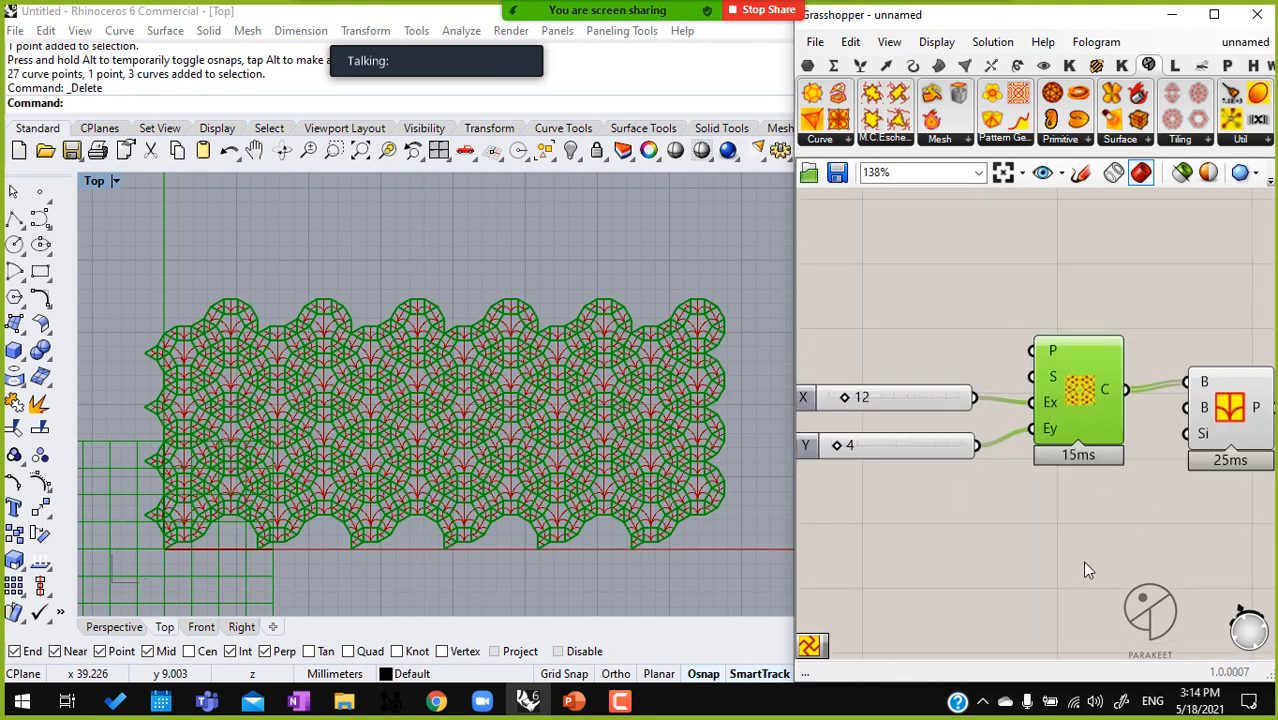
middle_click(1019, 340)
left_click(1074, 282)
scroll(499, 411, "up", 4)
scroll(500, 416, "up", 2)
scroll(581, 483, "up", 3)
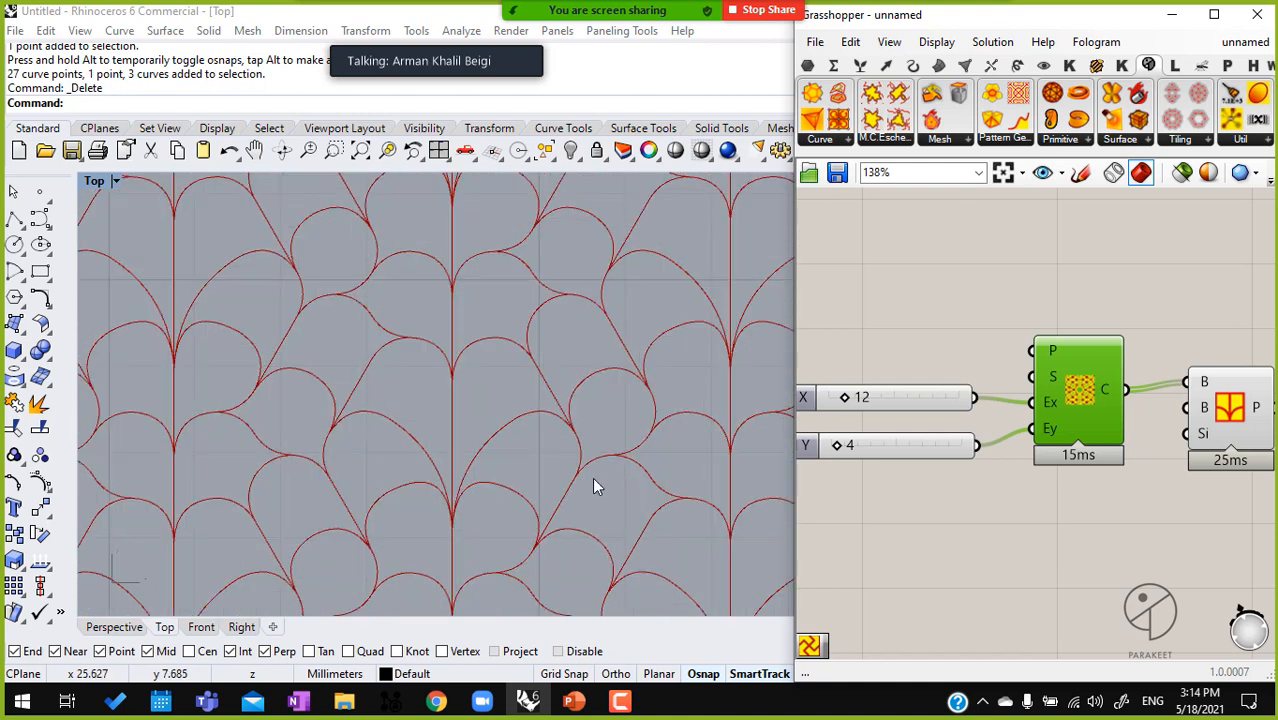
Move the Pattern Genotype component away from the 2-uniform tiling, down and to the right, and view its highlighted curves
right_click_drag(1023, 463, 952, 376)
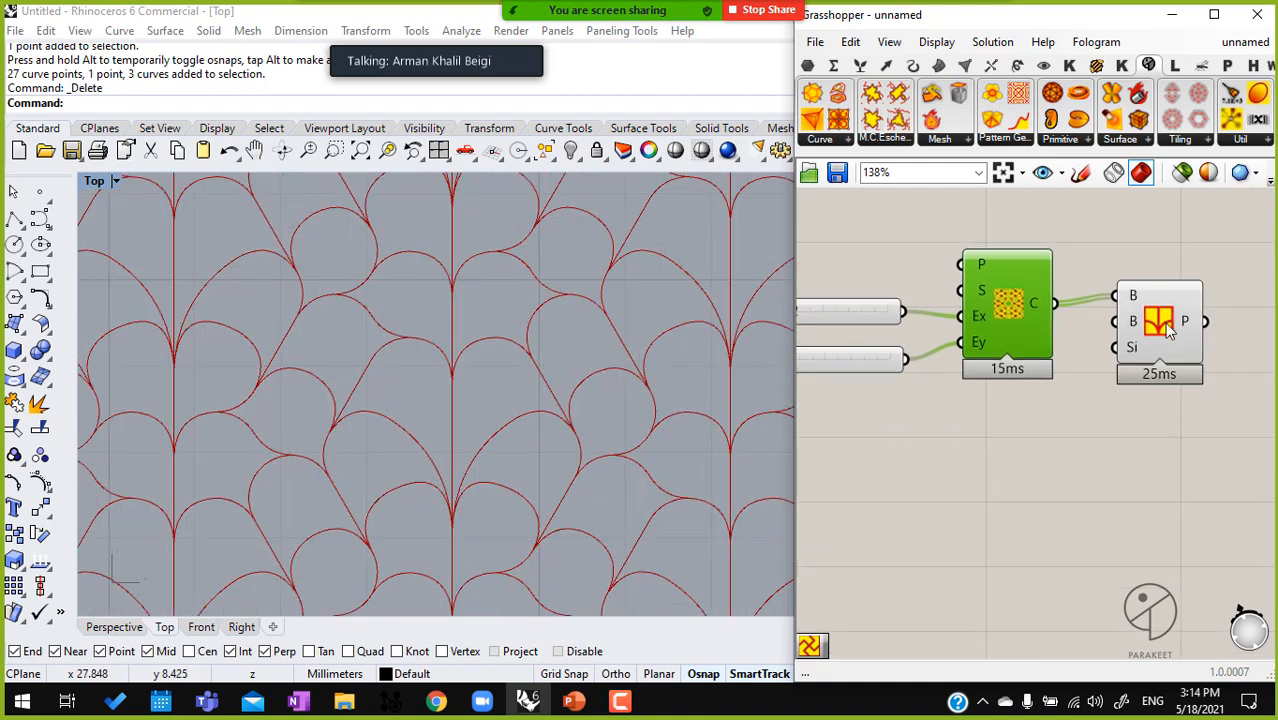
left_click_drag(1165, 318, 1208, 441)
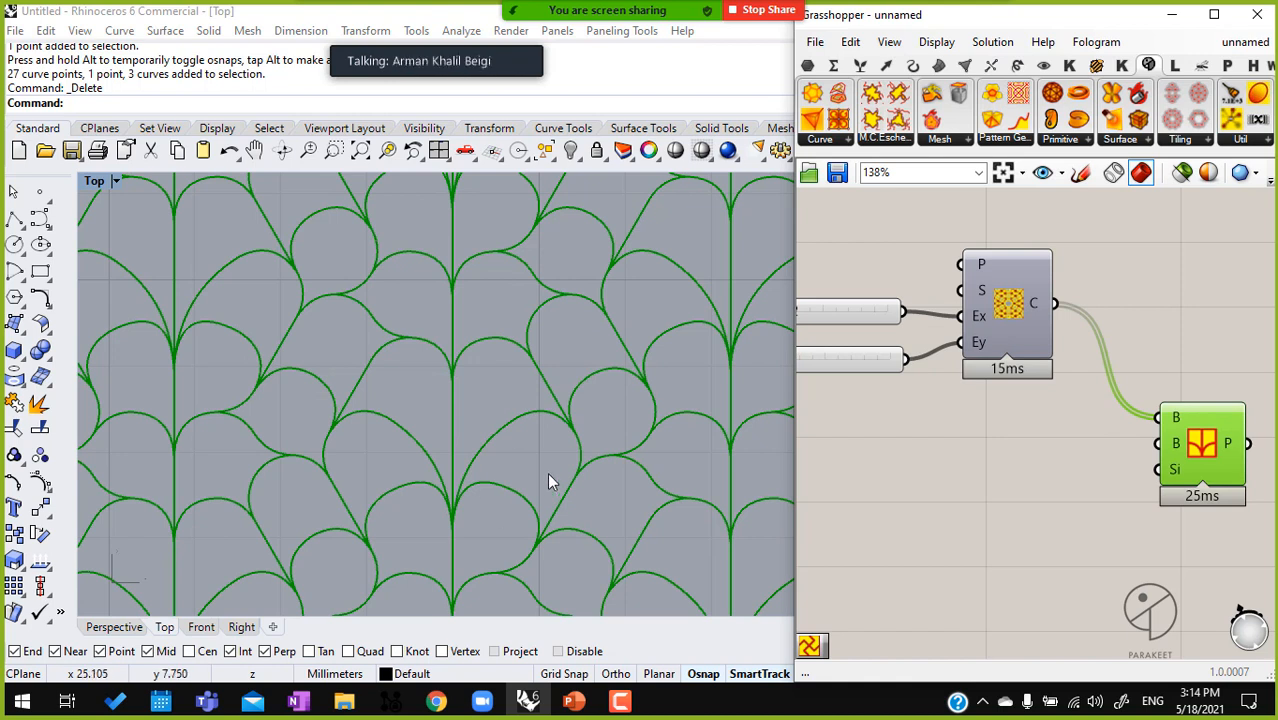
scroll(555, 380, "down", 3)
scroll(474, 363, "down", 1)
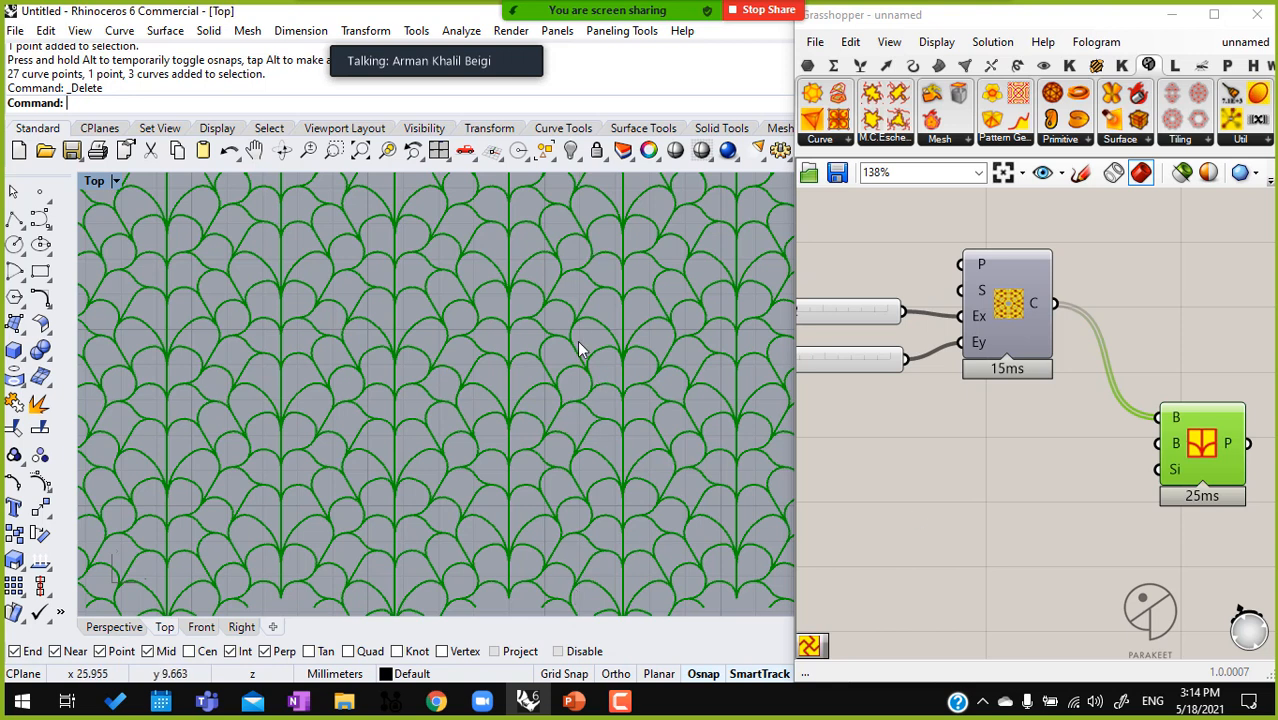
Show the 2-uniform tiling's preview again and examine how the pattern curves run through its cells
left_click(1019, 299)
middle_click(1012, 282)
left_click(1043, 238)
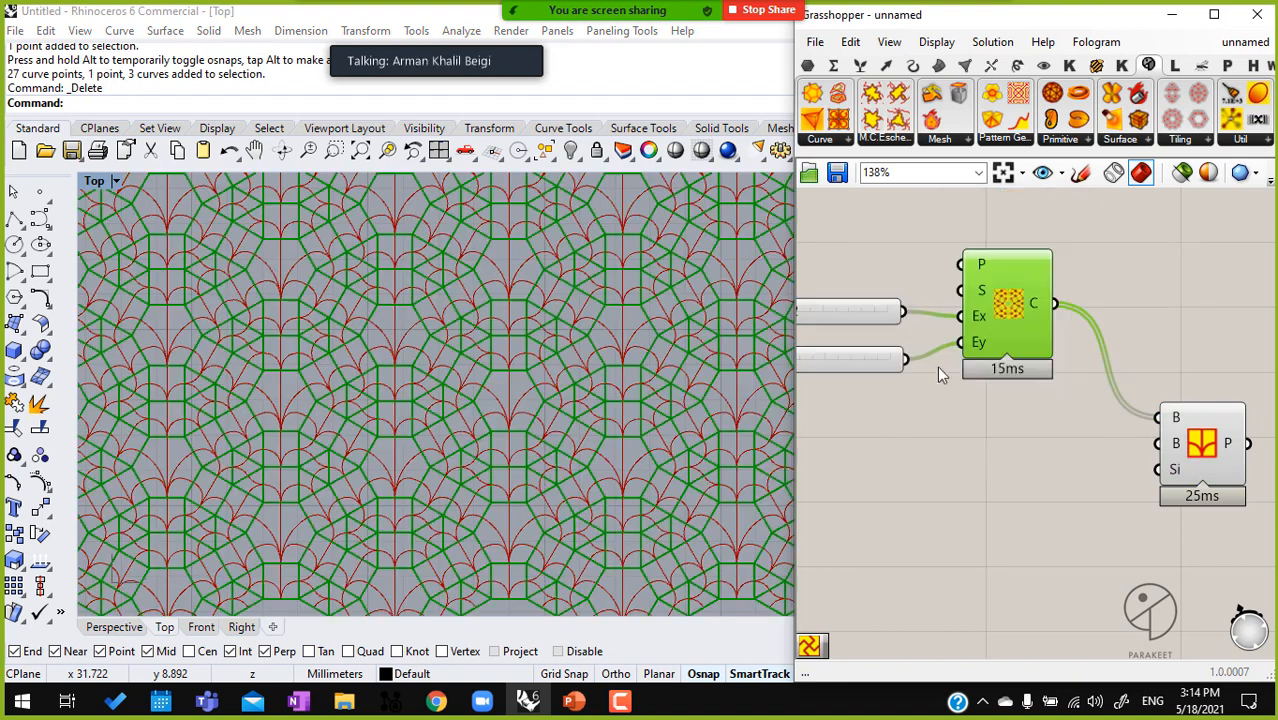
scroll(579, 395, "up", 4)
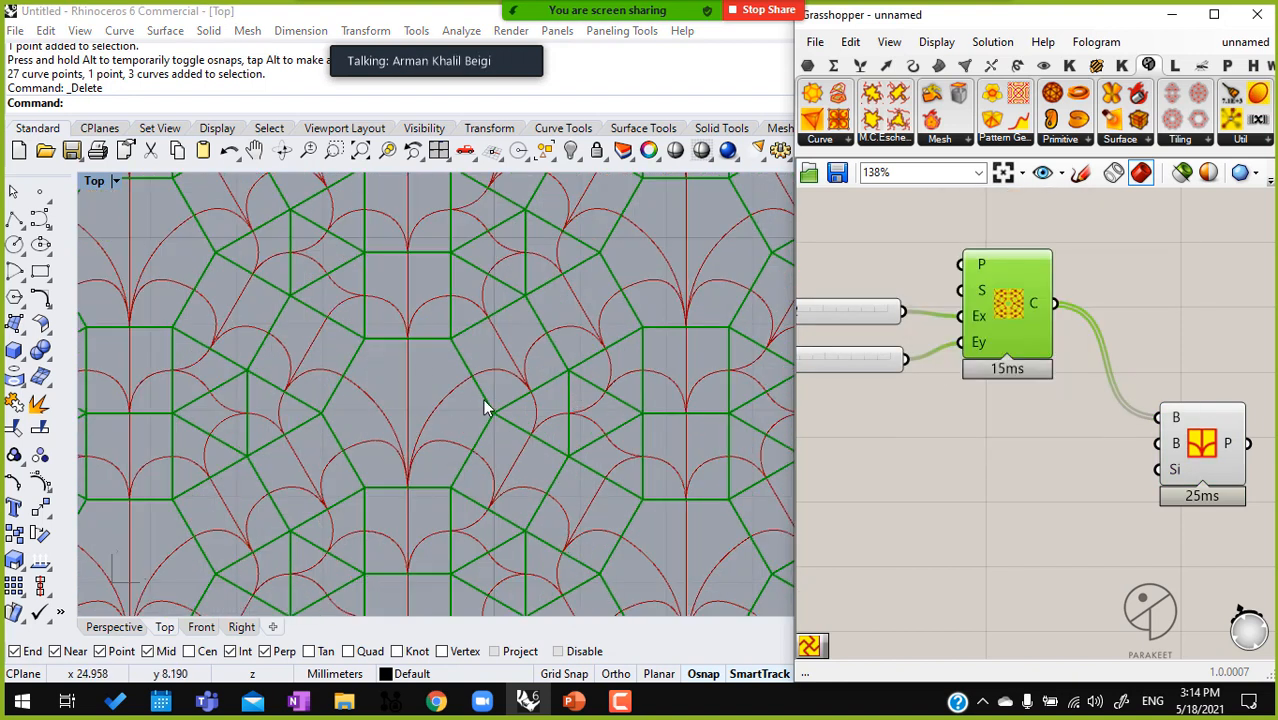
scroll(495, 401, "up", 4)
scroll(492, 403, "down", 4)
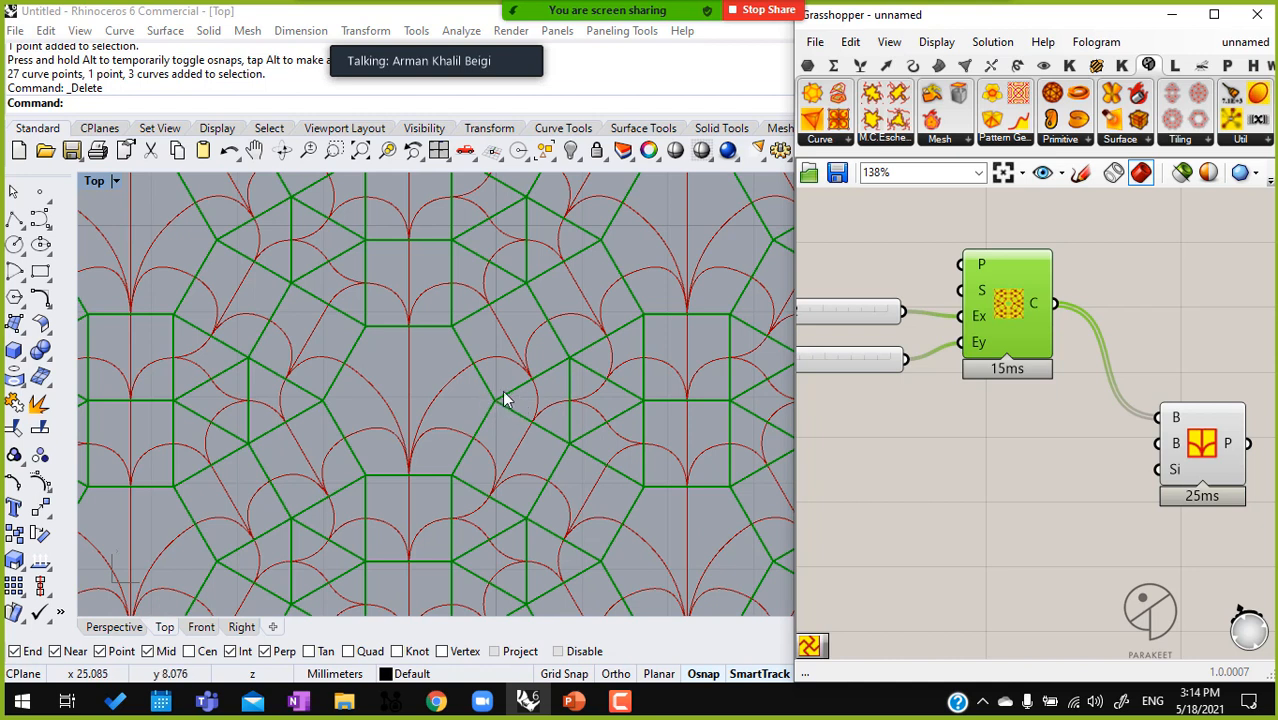
scroll(503, 398, "down", 4)
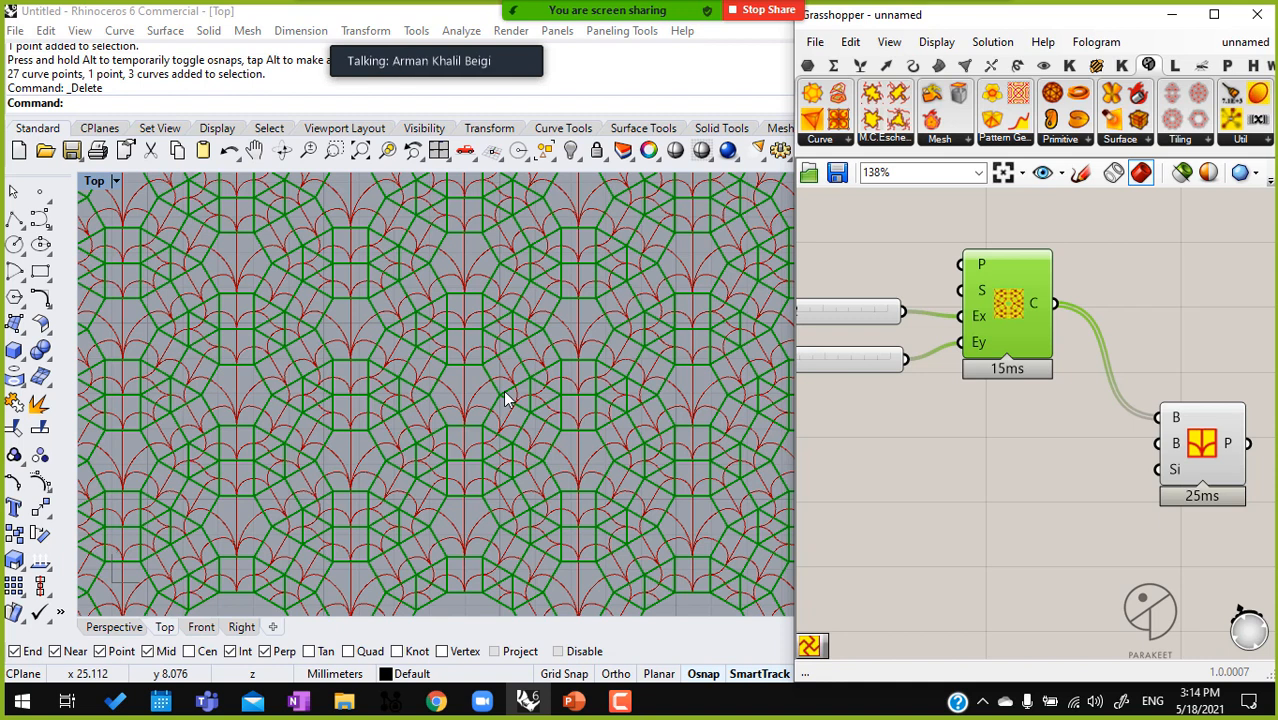
scroll(517, 396, "up", 7)
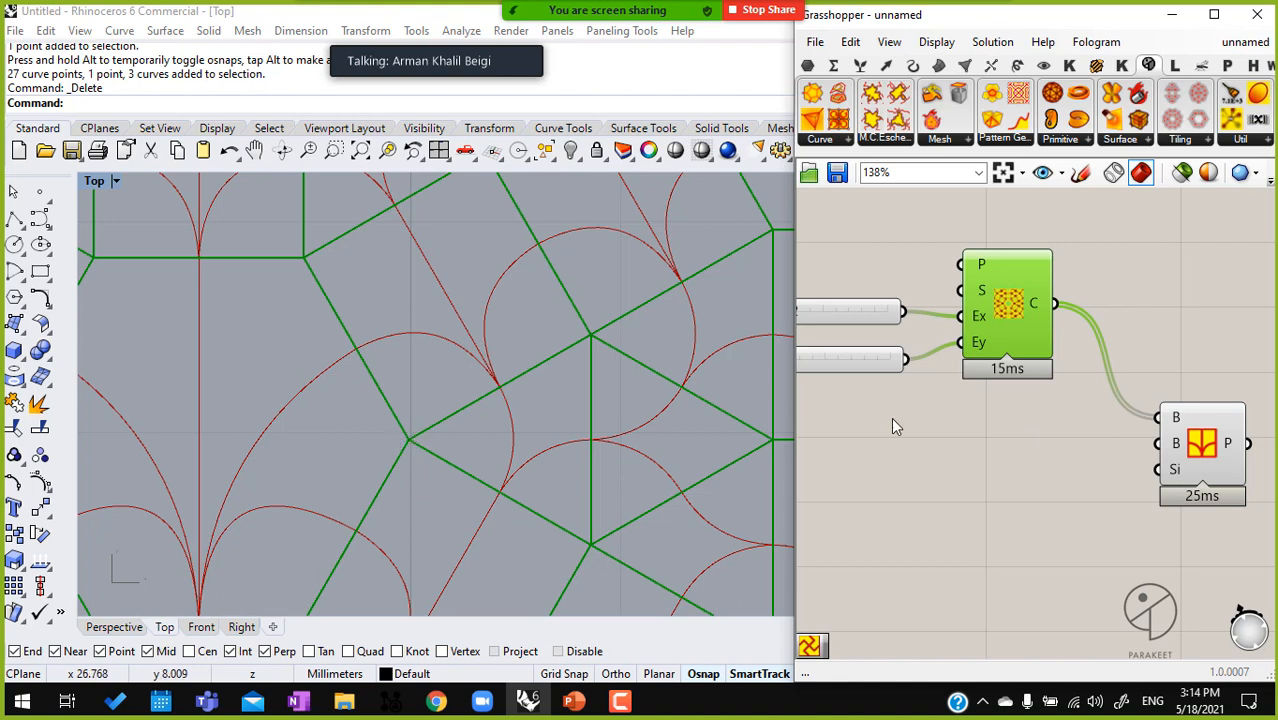
scroll(450, 385, "down", 5)
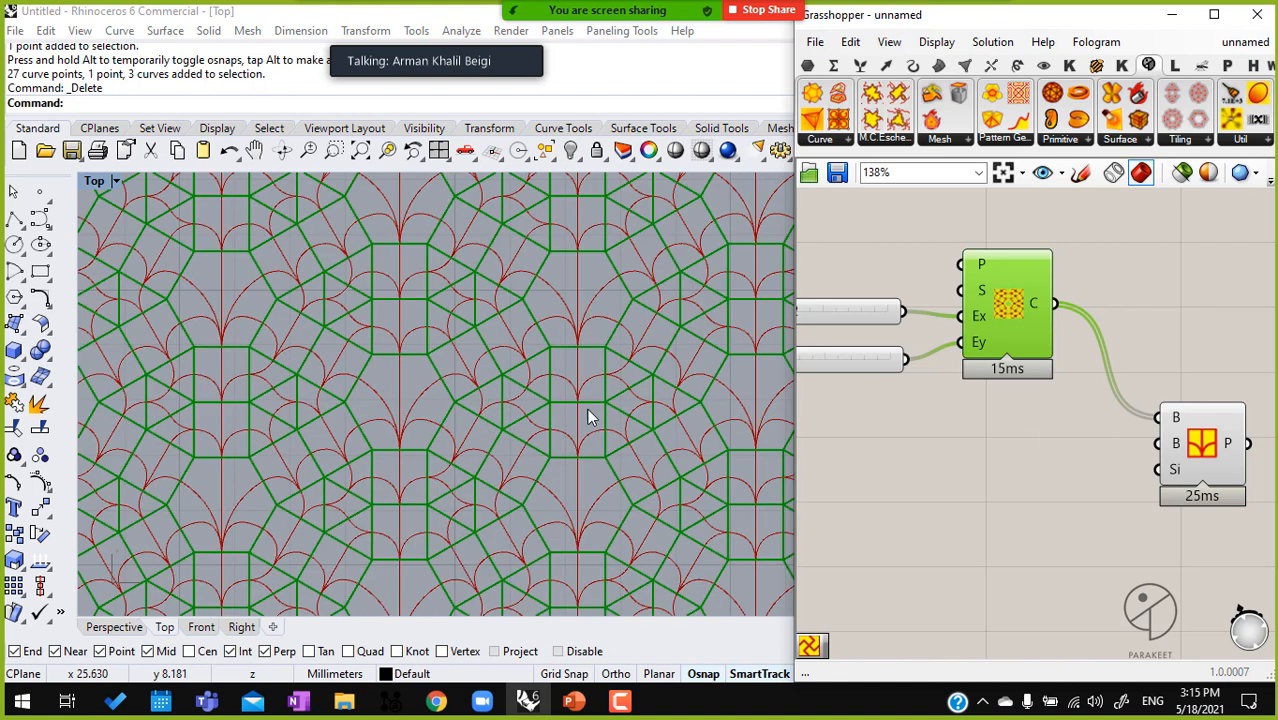
scroll(976, 429, "down", 3)
Place a Random Seam component between the tiling and the Pattern Genotype and connect the tiling's C output to its C input
left_click_drag(1079, 464, 1200, 461)
left_click(980, 392)
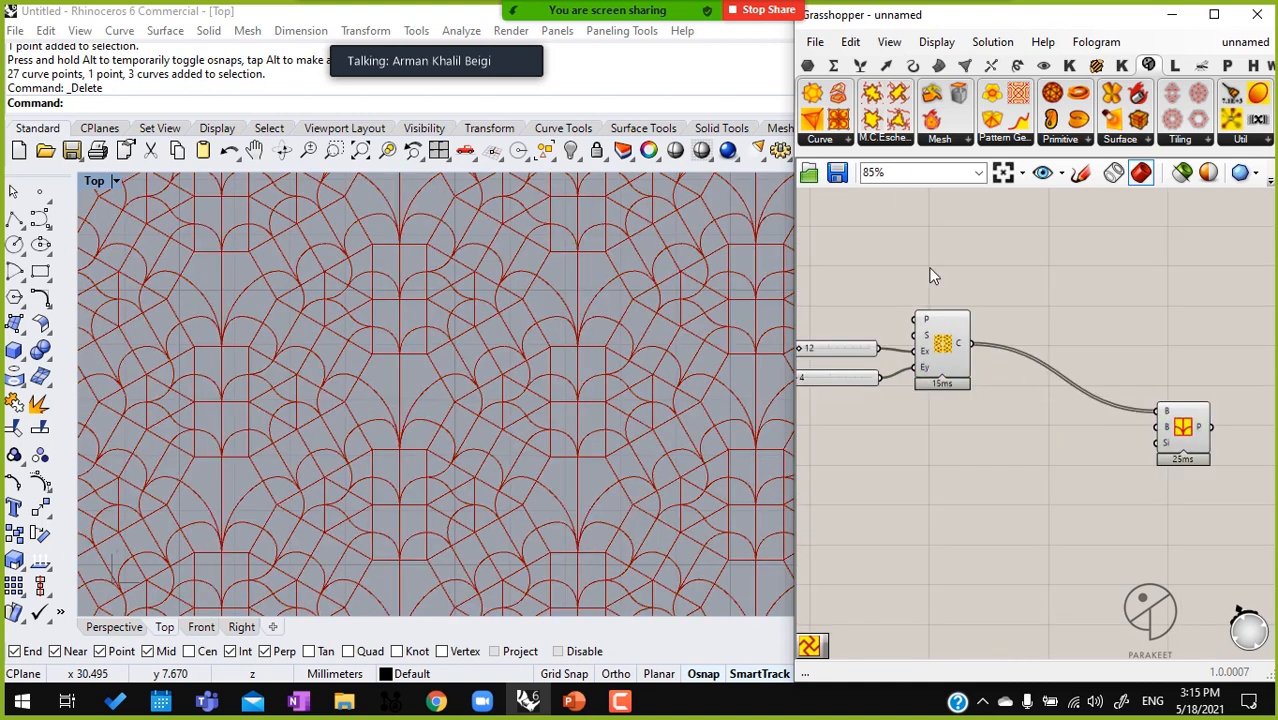
left_click(842, 146)
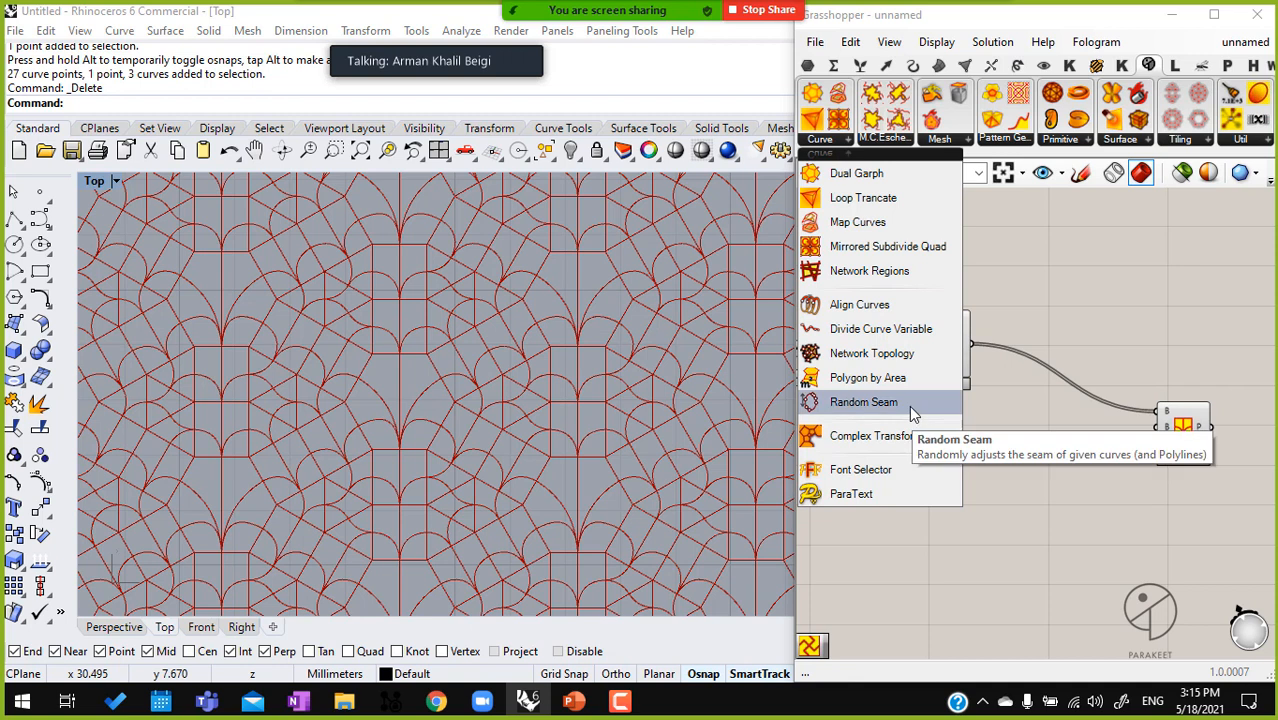
left_click_drag(913, 404, 1039, 428)
scroll(1030, 430, "up", 1)
left_click_drag(961, 329, 1030, 423)
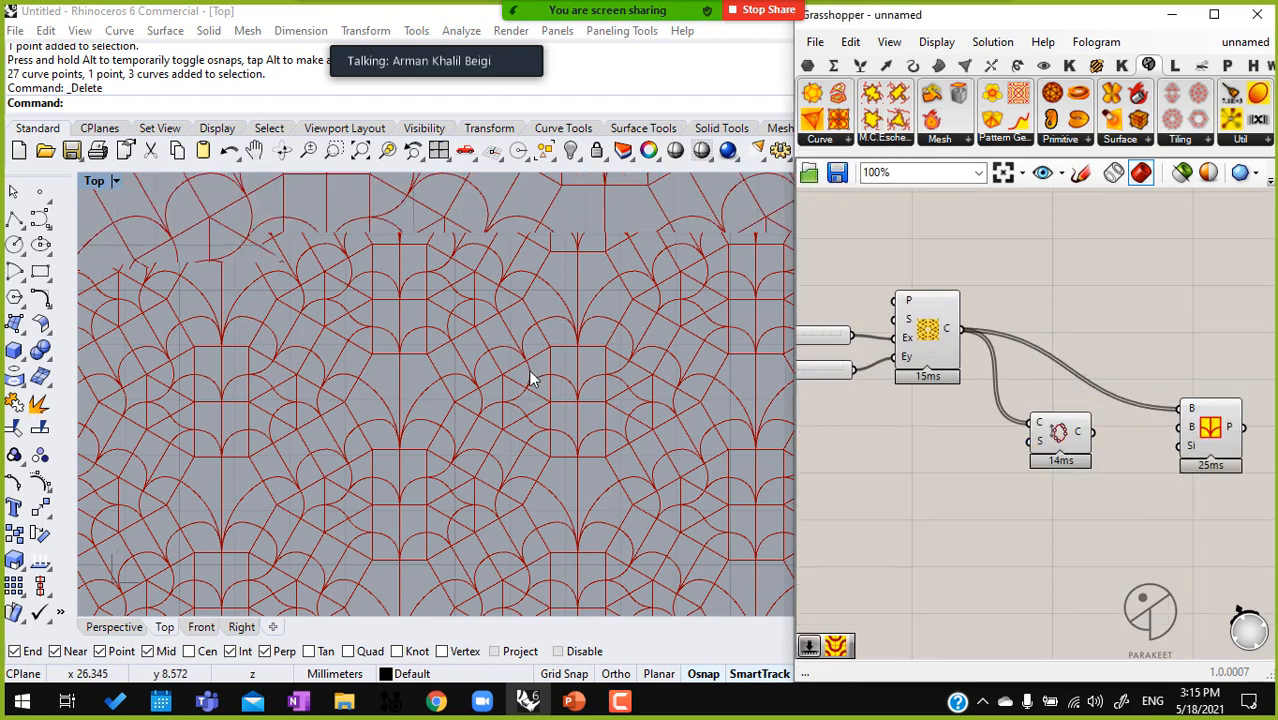
scroll(528, 368, "up", 5)
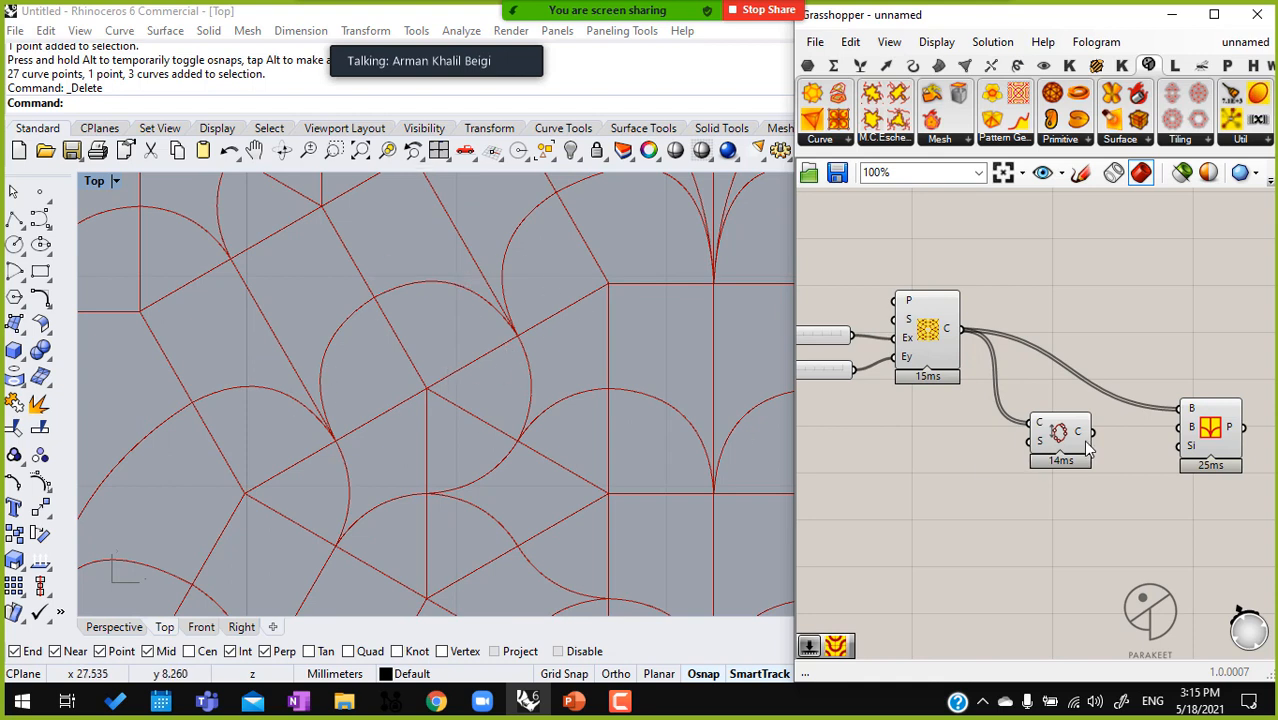
Connect the Random Seam's C output to the Pattern Genotype's first B input, and hide the tiling's and Random Seam's previews
left_click(1194, 431)
left_click_drag(1092, 432, 1180, 409)
left_click_drag(1047, 519, 944, 316)
middle_click(944, 314)
left_click(1001, 260)
Examine the randomized pattern curves on their own, and move the Random Seam component slightly up
right_click_drag(553, 385, 548, 555, "ctrl")
scroll(615, 400, "up", 5)
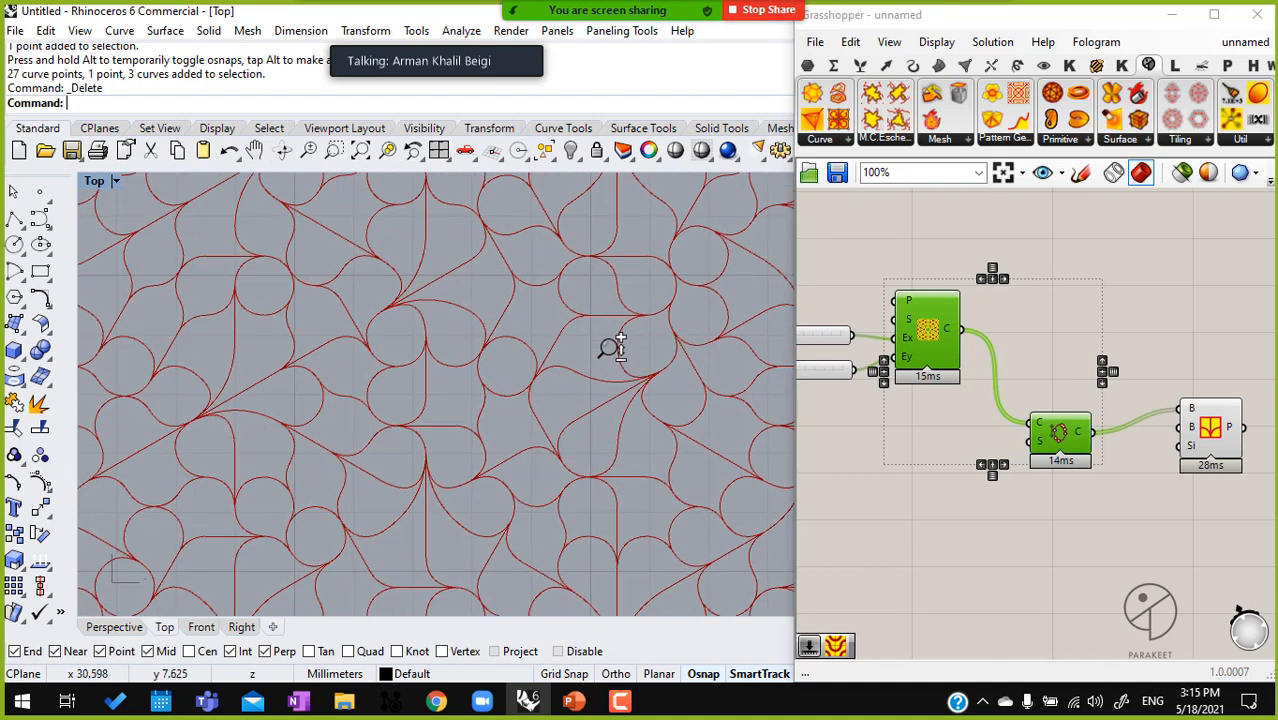
left_click(865, 479)
left_click_drag(1072, 455, 1072, 448)
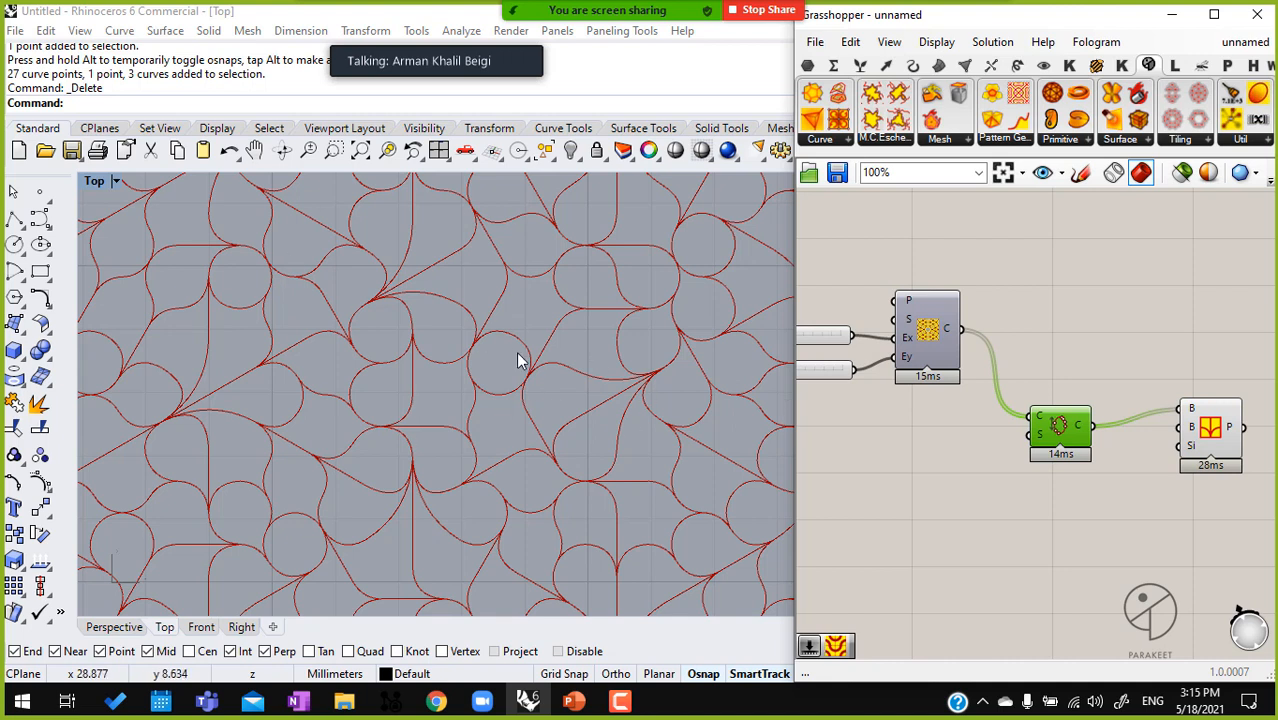
Show the 2-uniform tiling's preview again and examine how the randomized curves run through its cells
left_click(941, 355)
scroll(941, 354, "down", 2)
middle_click(940, 354)
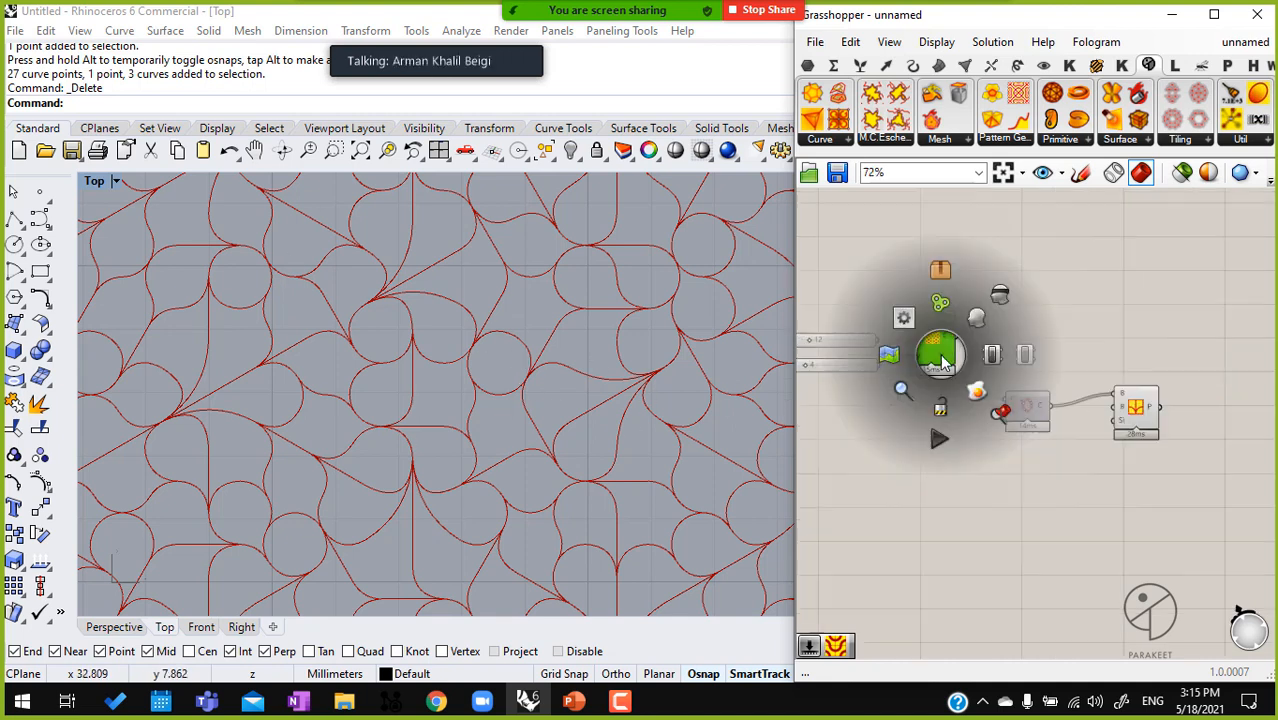
left_click(977, 320)
left_click(937, 483)
scroll(519, 372, "up", 4)
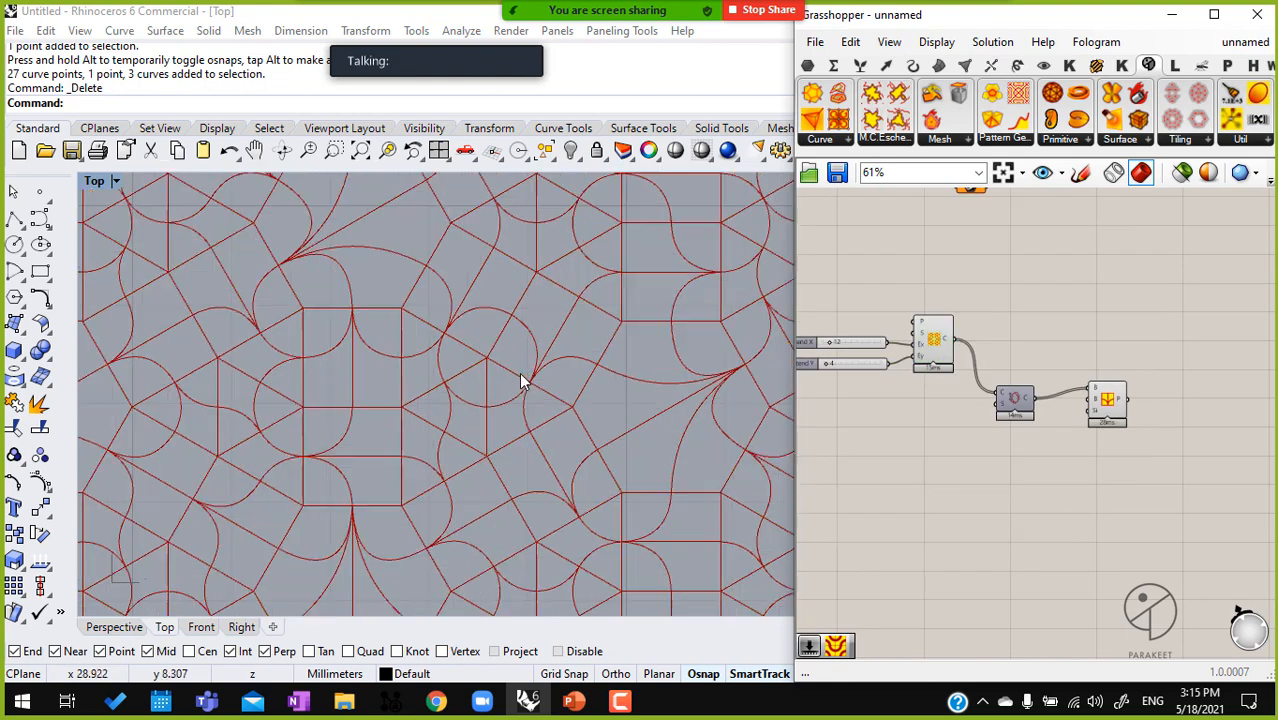
scroll(1108, 426, "up", 2)
Feed the Random Seam's S input from a new integer slider created with 23, and set the seed to 30
left_click_drag(1078, 365, 972, 312)
right_click_drag(903, 430, 1040, 360)
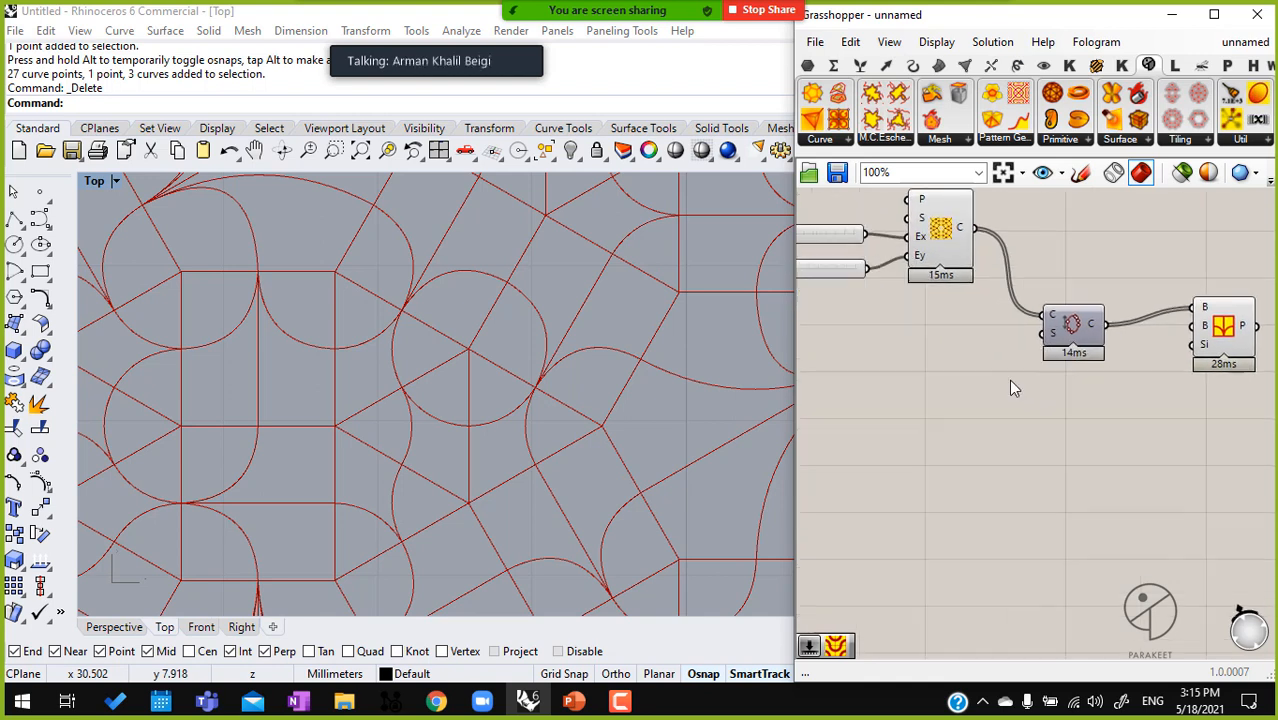
double_click(861, 380)
type("23")
key("Return")
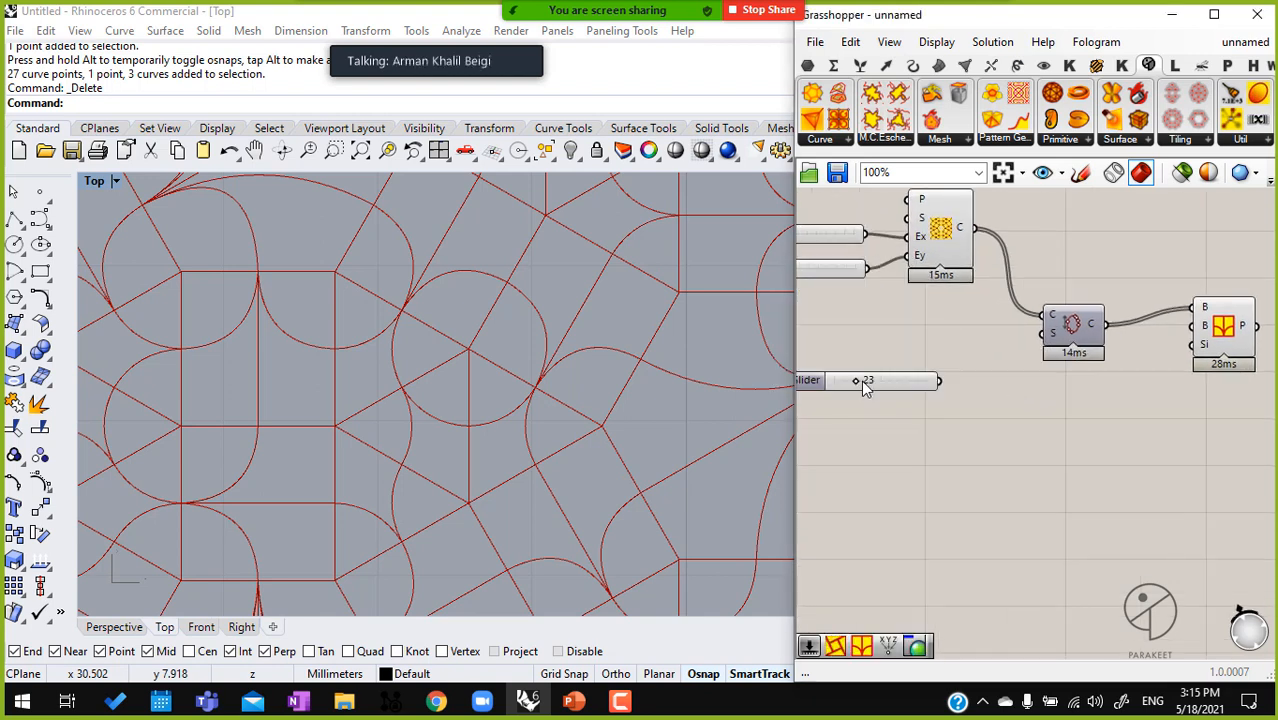
scroll(948, 366, "up", 2)
left_click_drag(1078, 321, 1000, 349)
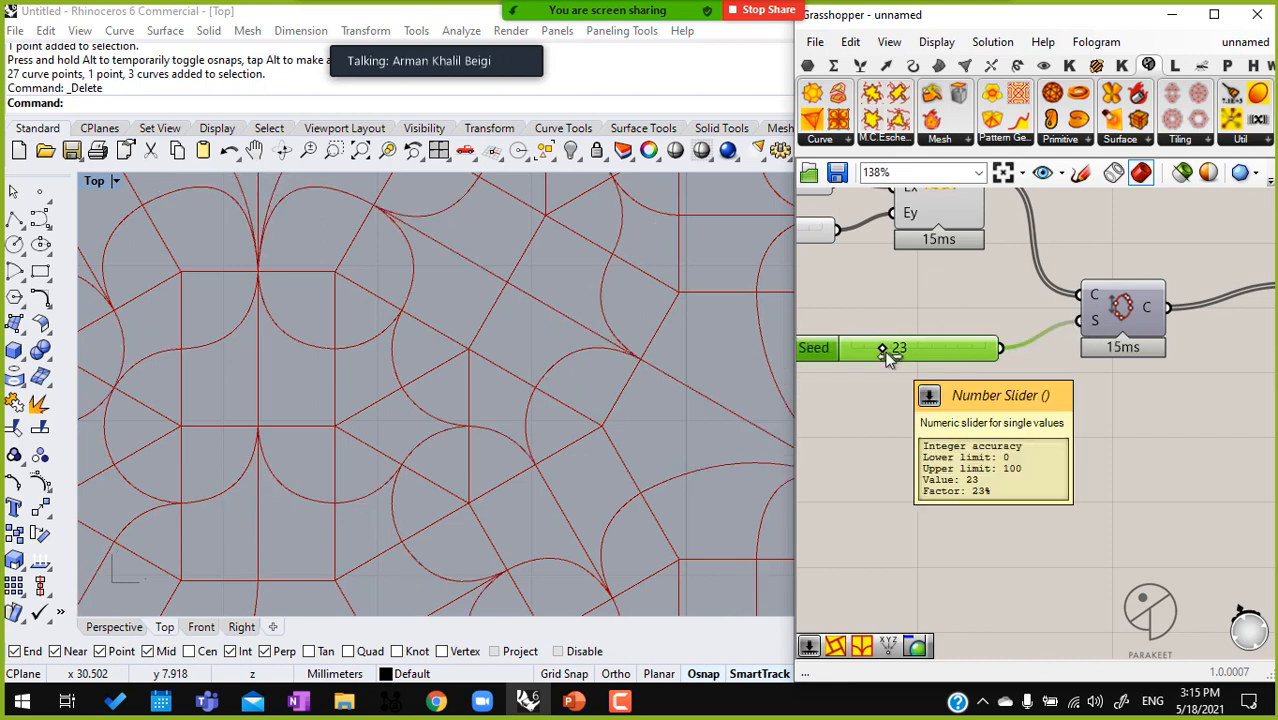
left_click_drag(884, 348, 894, 351)
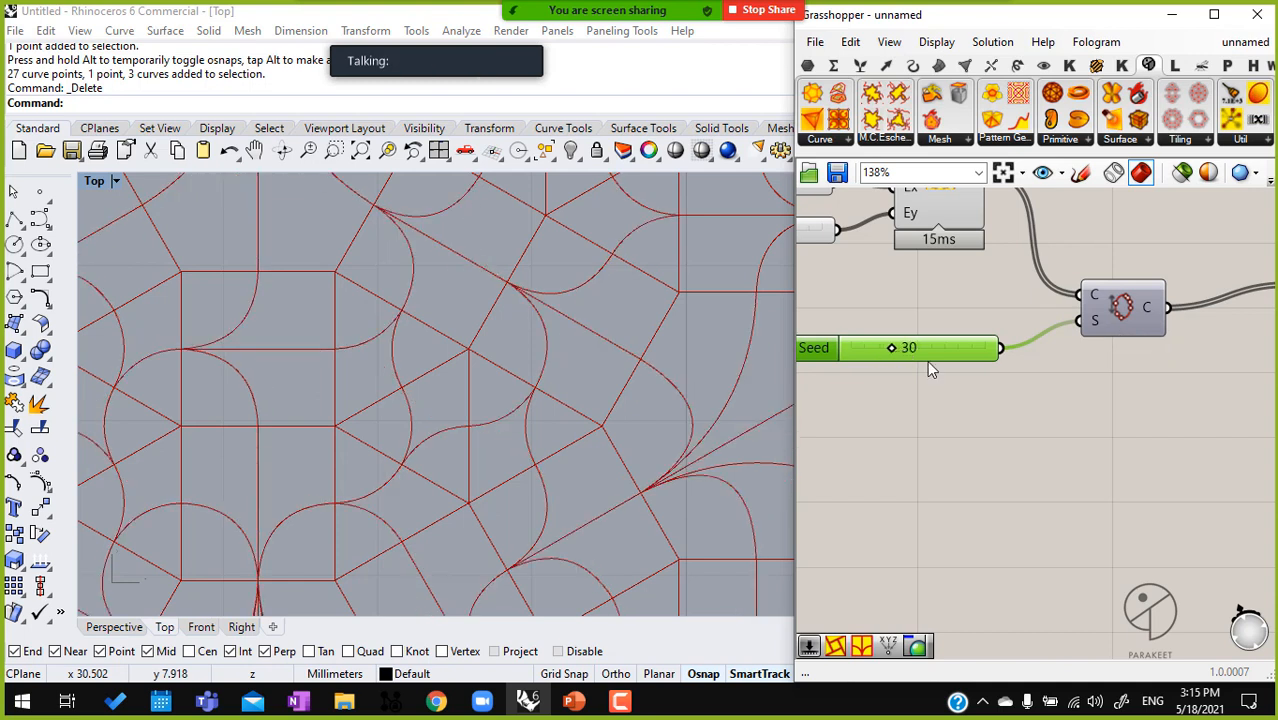
Hide the 2-uniform tiling's preview so that only the pattern curves are displayed
scroll(894, 351, "down", 3)
left_click(938, 247)
middle_click(938, 247)
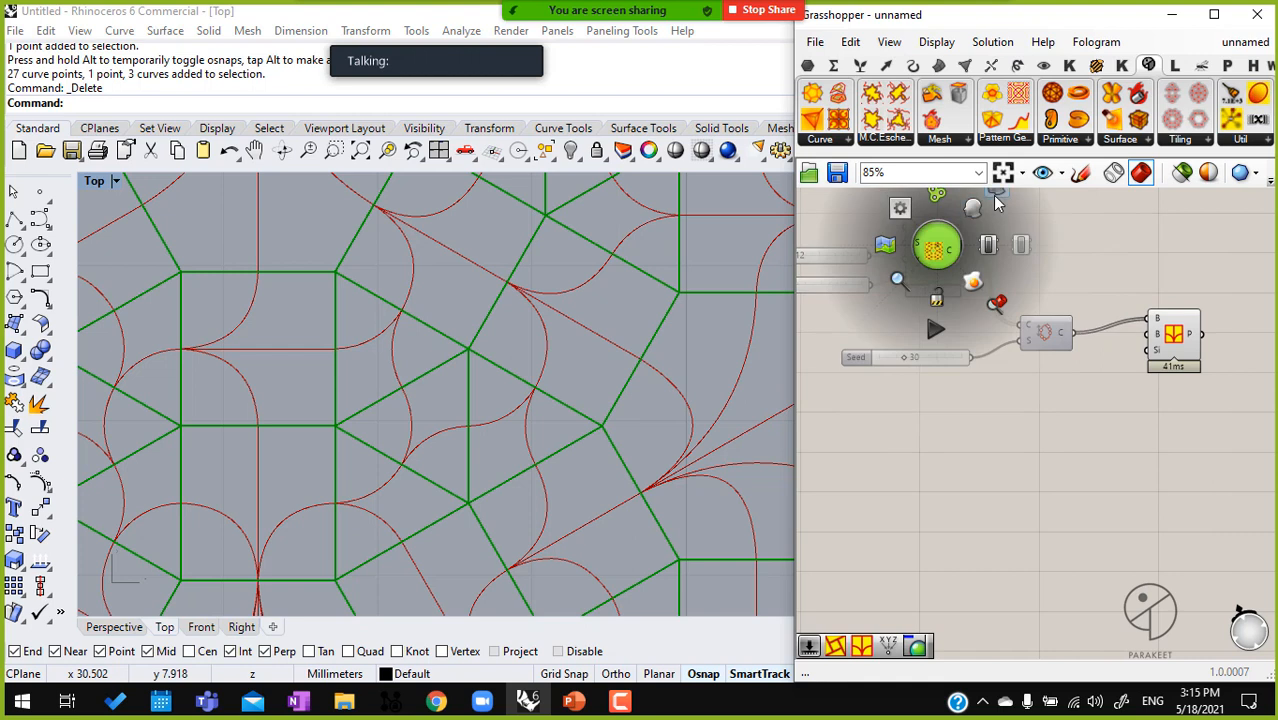
left_click(993, 199)
left_click(990, 336)
Set the Random Seam's seed to 27 and examine the pattern across the whole tiling
scroll(913, 365, "up", 6)
left_click_drag(893, 343, 882, 343)
scroll(456, 350, "down", 5)
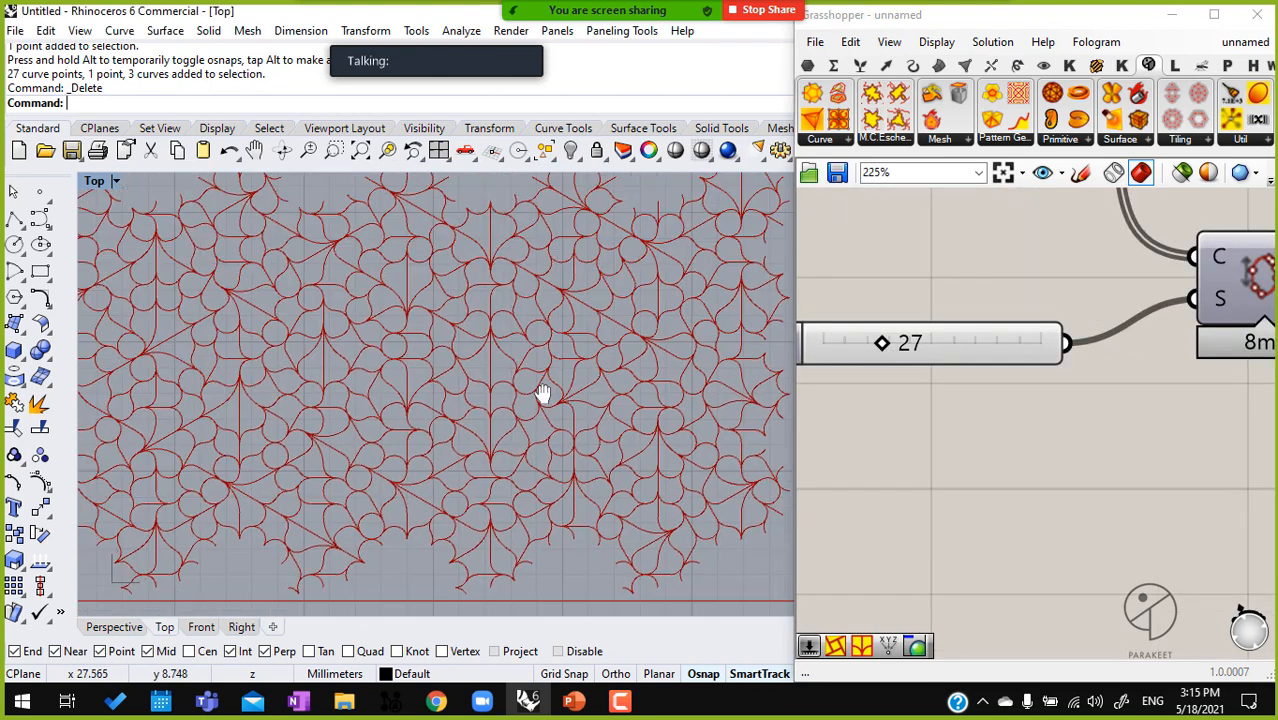
scroll(1085, 395, "down", 3)
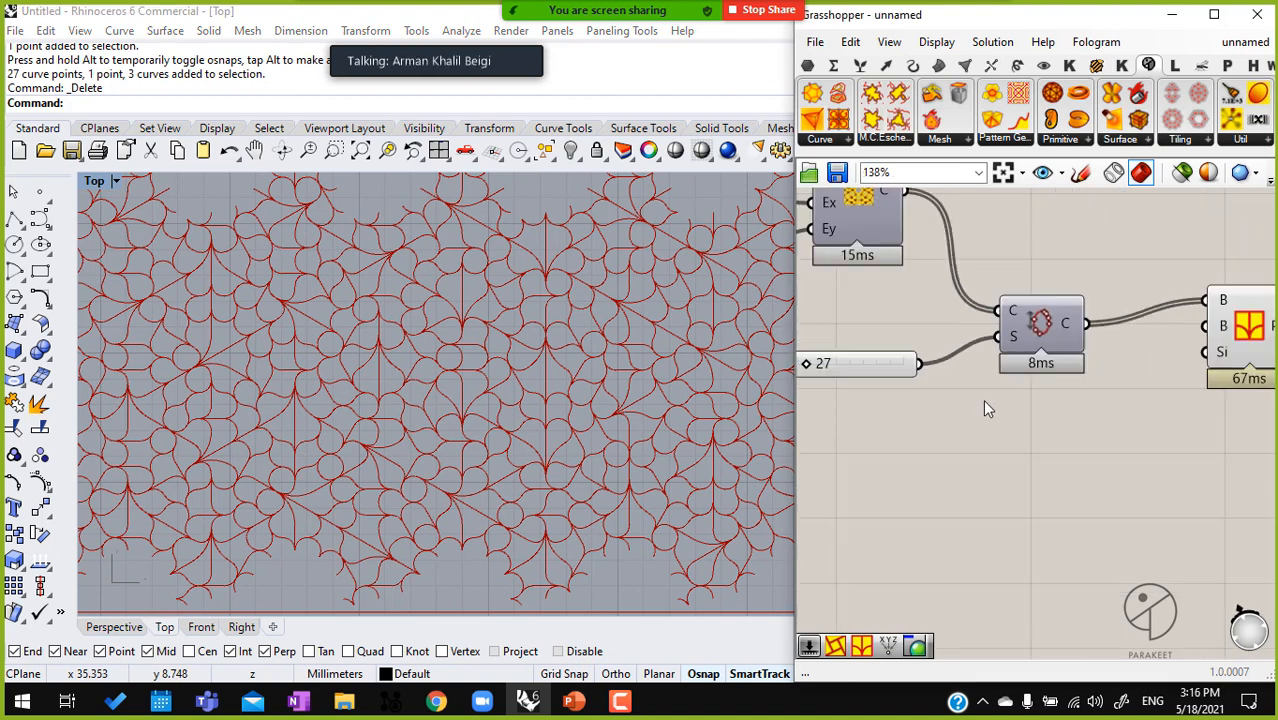
Move the Pattern Genotype component slightly down to line up with the Random Seam and view its highlighted curves
right_click_drag(1021, 408, 923, 400)
scroll(921, 402, "down", 3)
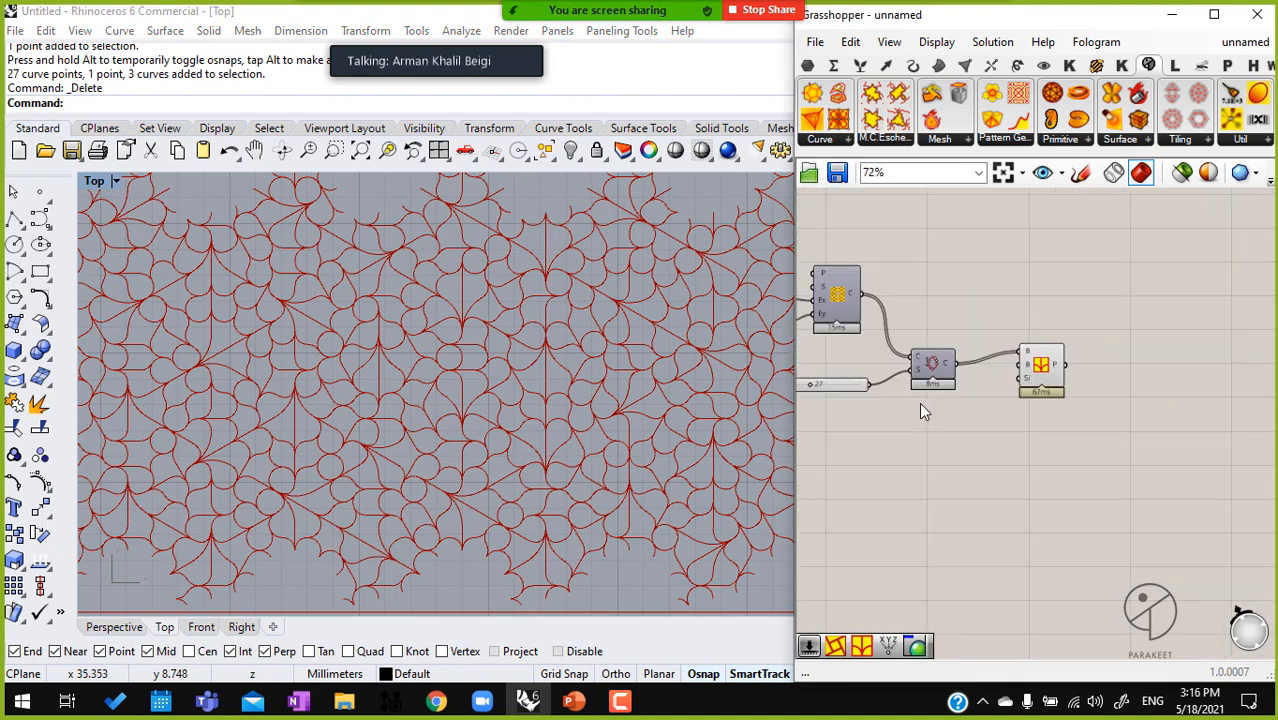
left_click_drag(1041, 368, 1047, 380)
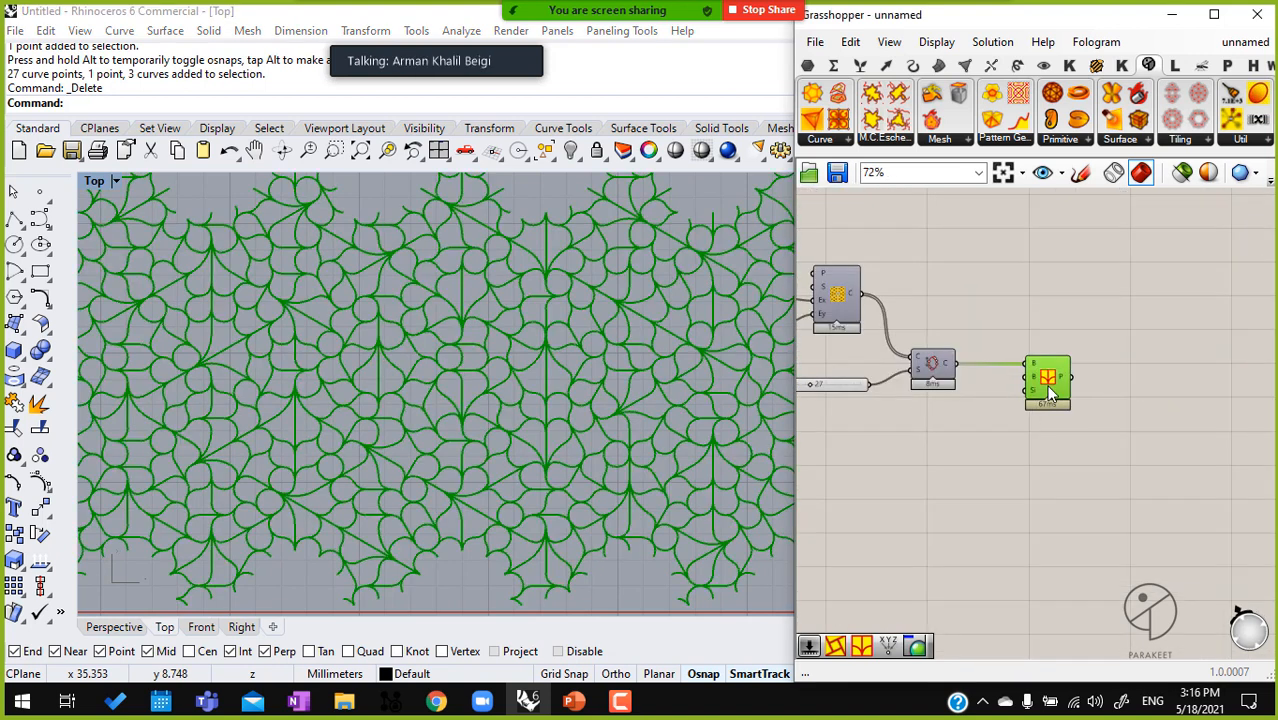
Switch the Zoom meeting's floating video window to the grid view of participants
left_click(372, 38)
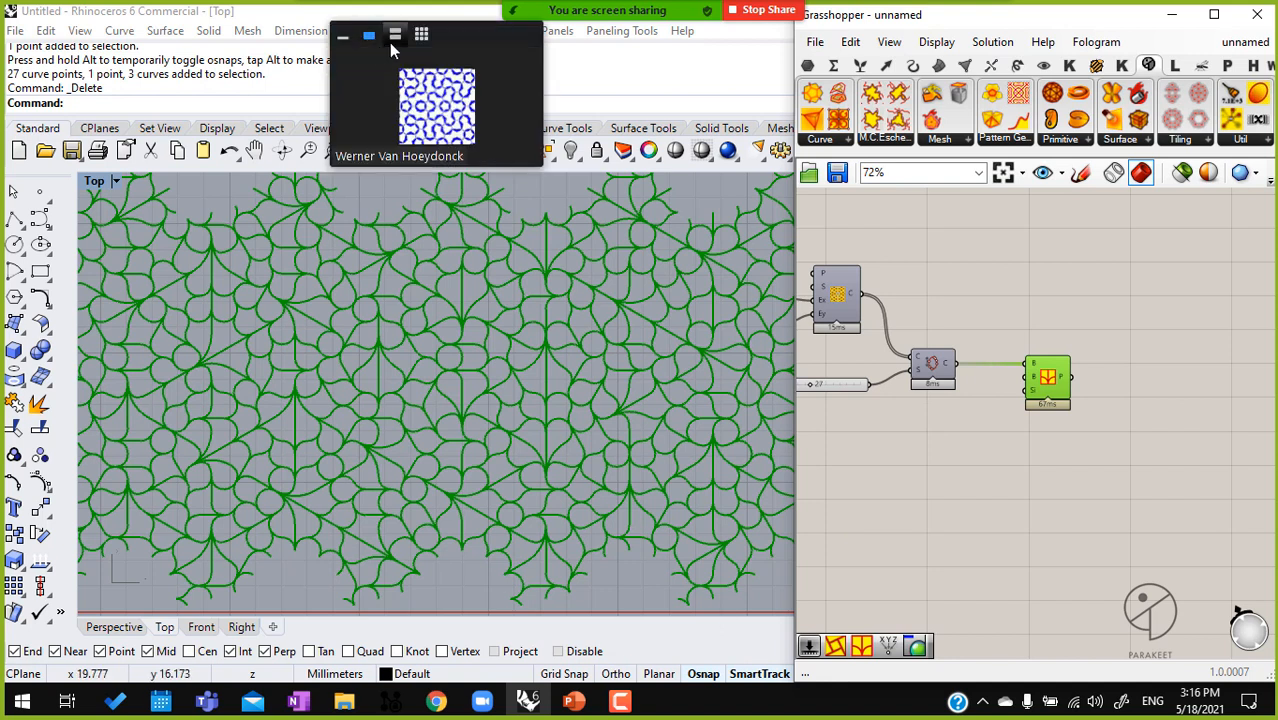
left_click(428, 36)
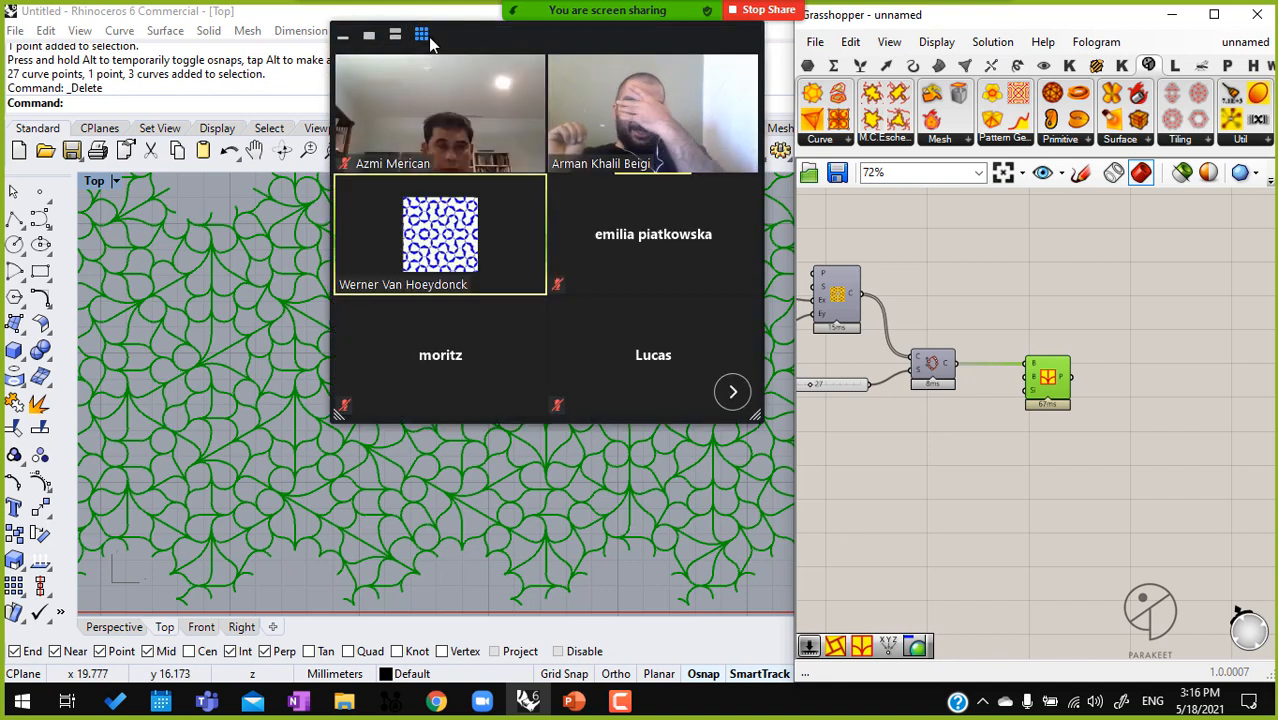